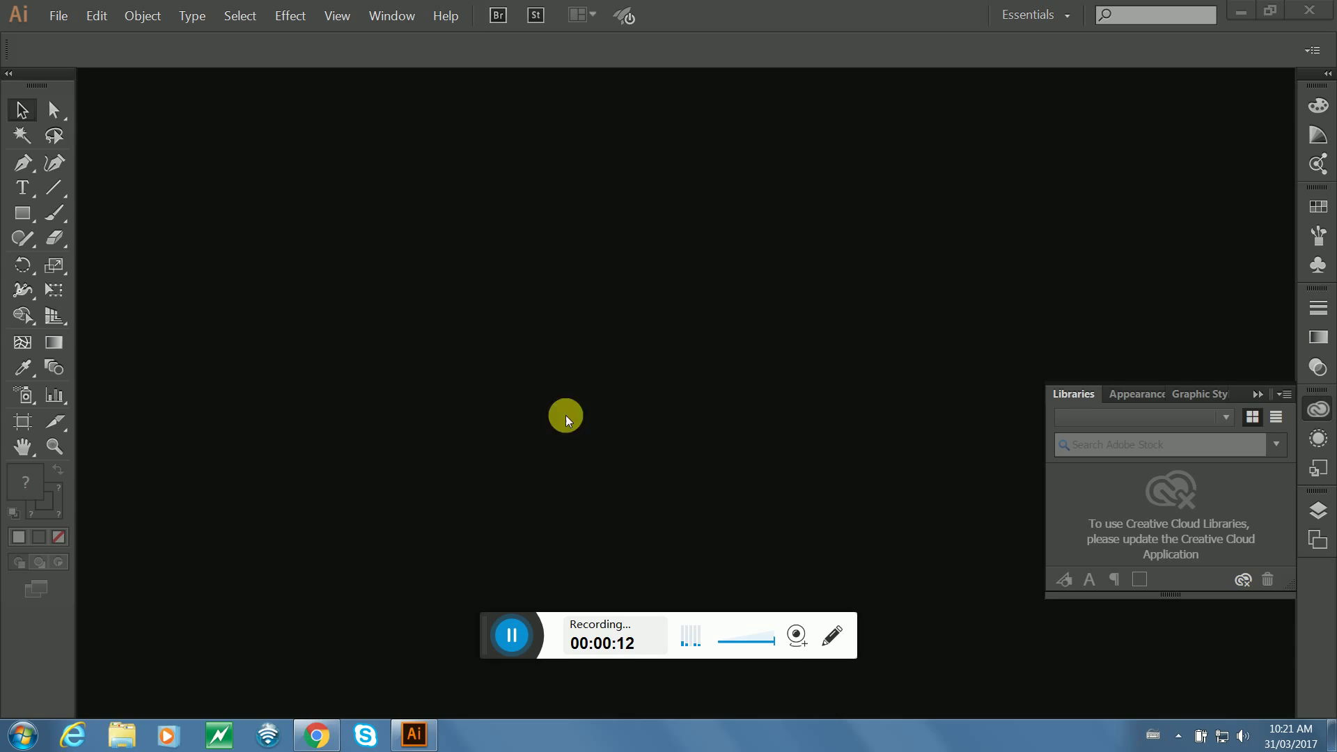
Create a new document from the Video and Film profile with the HDTV 1080 size.
left_click(59, 16)
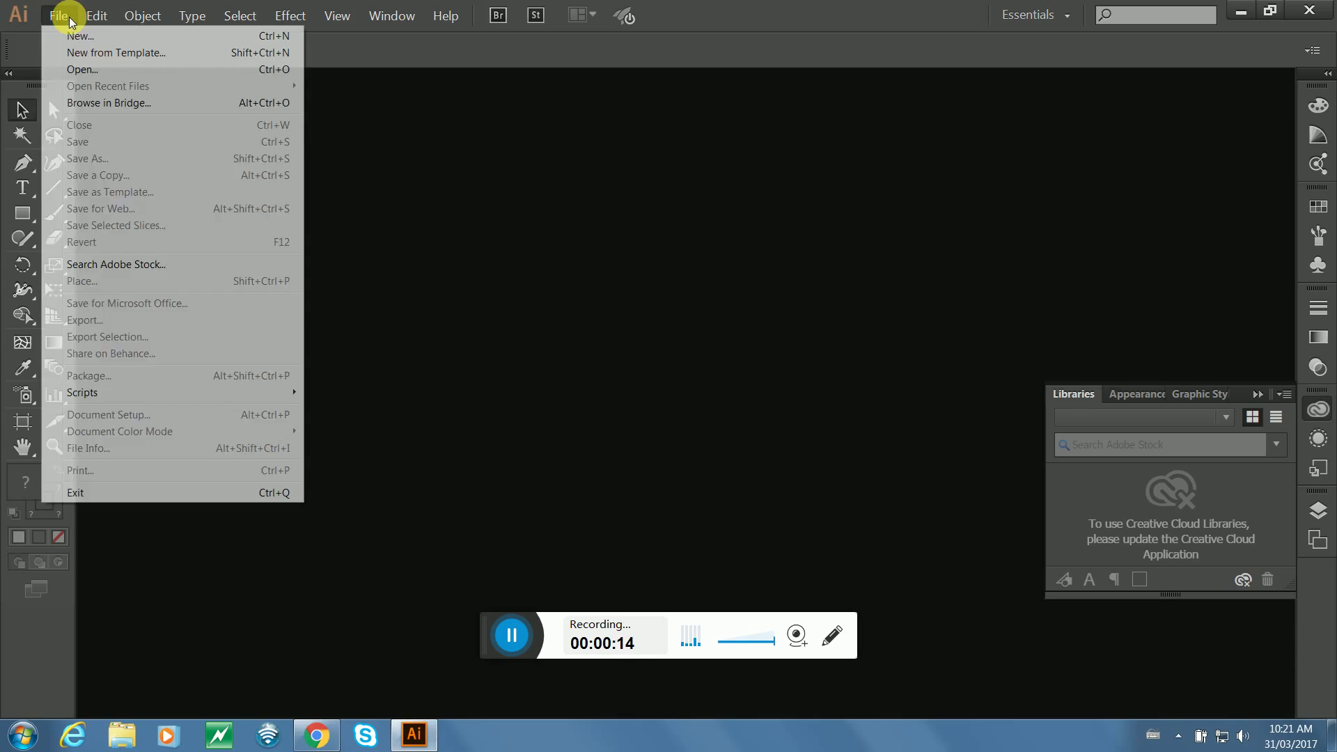
left_click(74, 37)
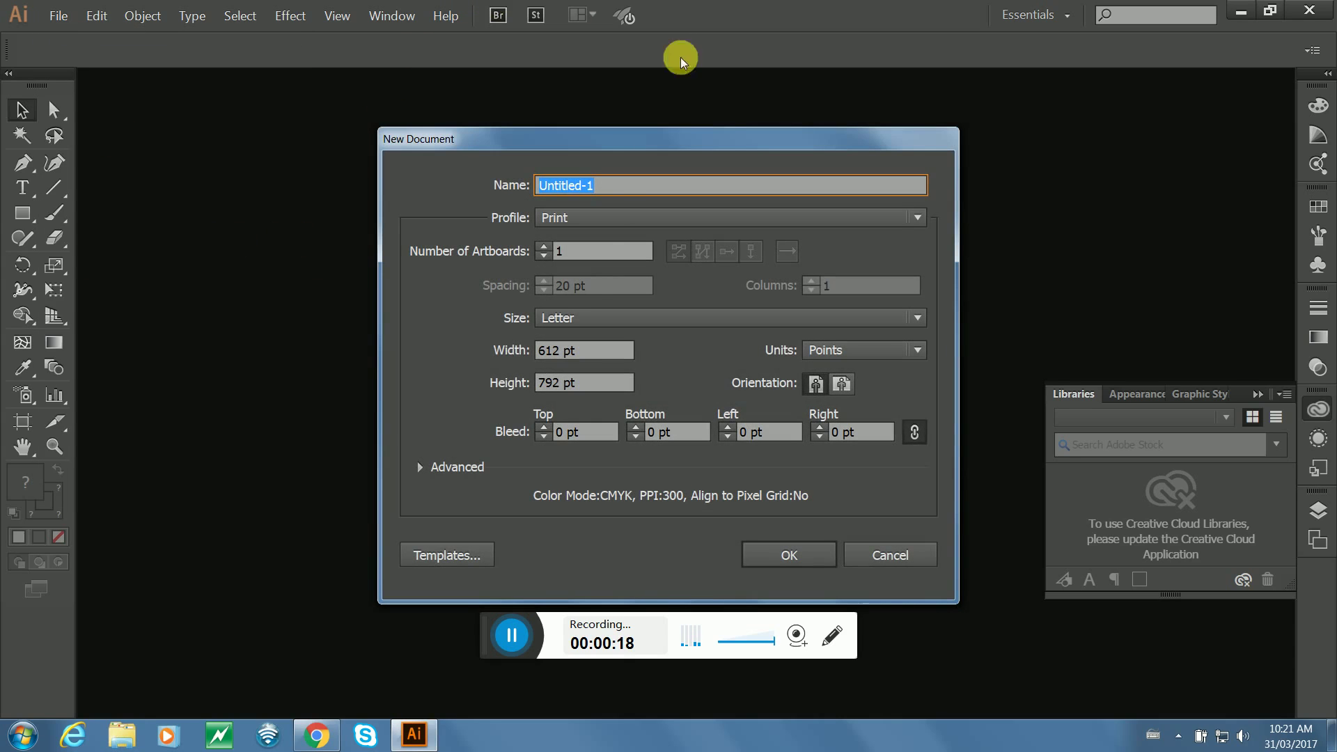
left_click(562, 318)
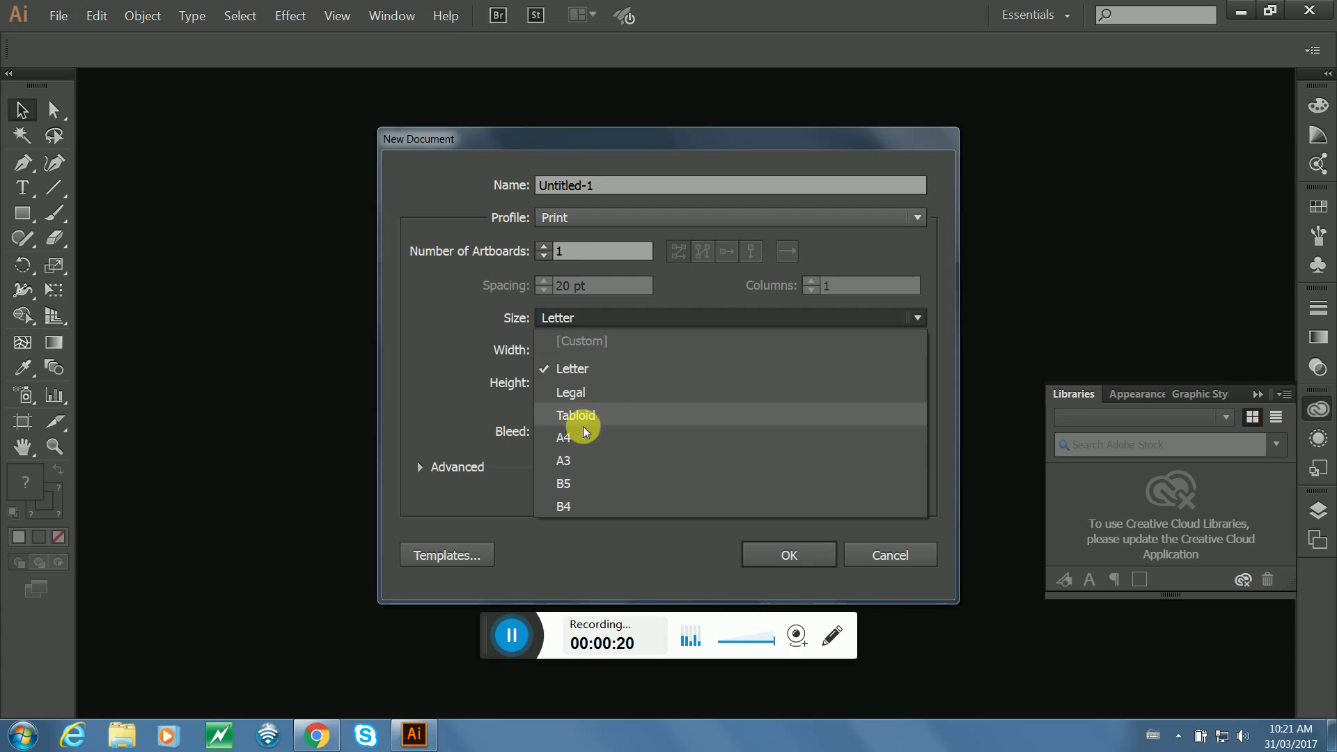
left_click(573, 216)
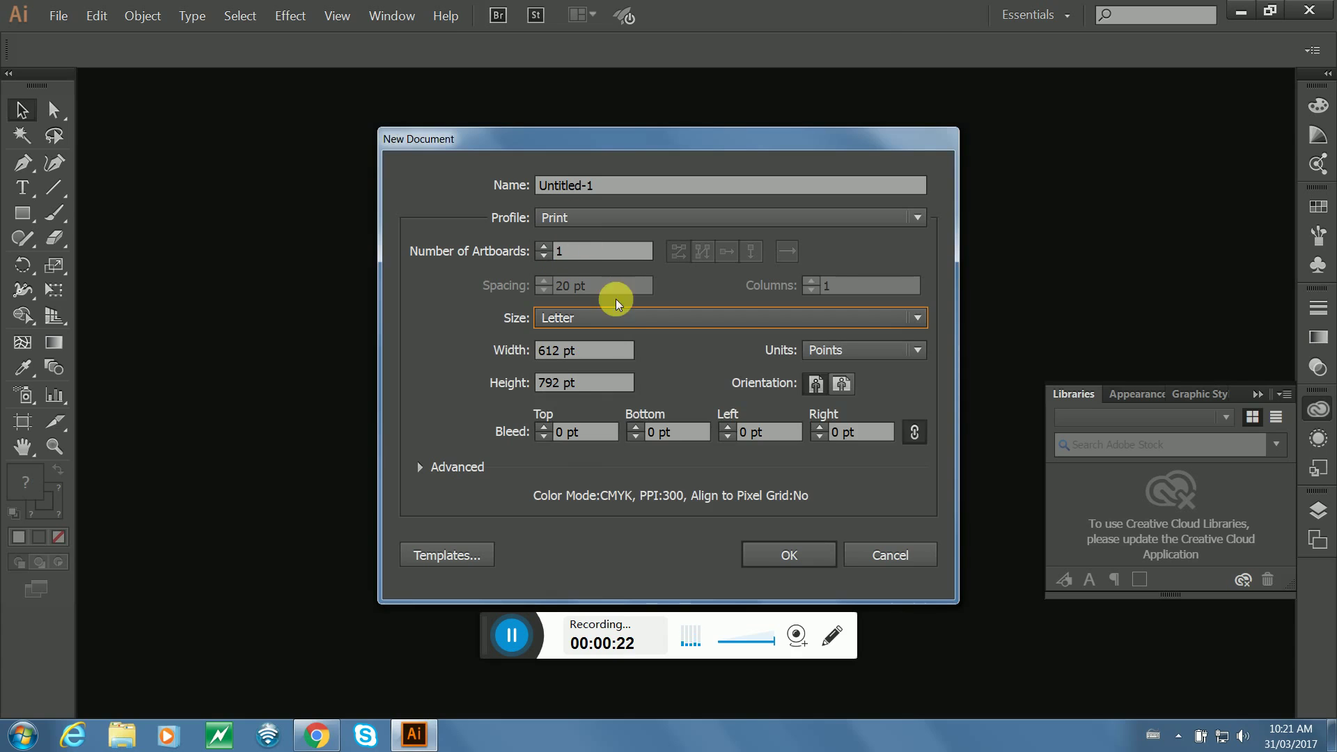
left_click(583, 319)
left_click(467, 304)
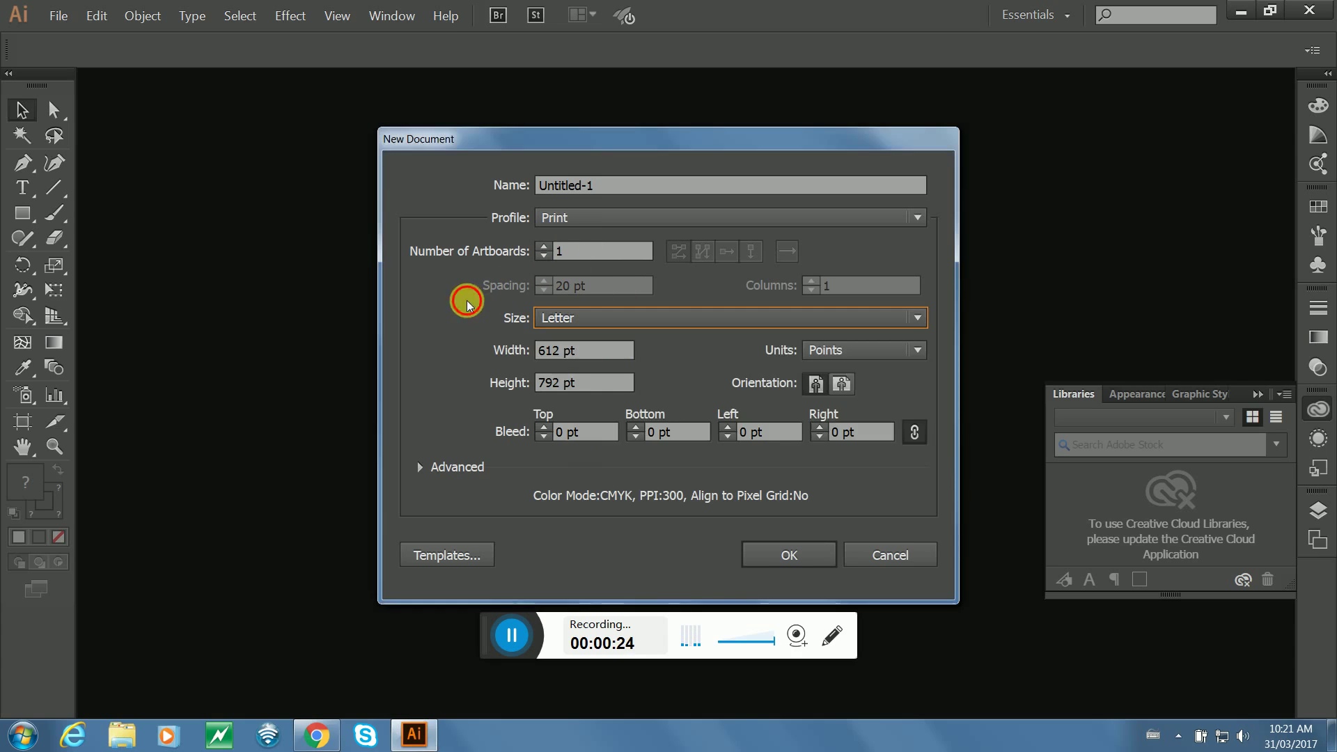
left_click(565, 216)
left_click(586, 341)
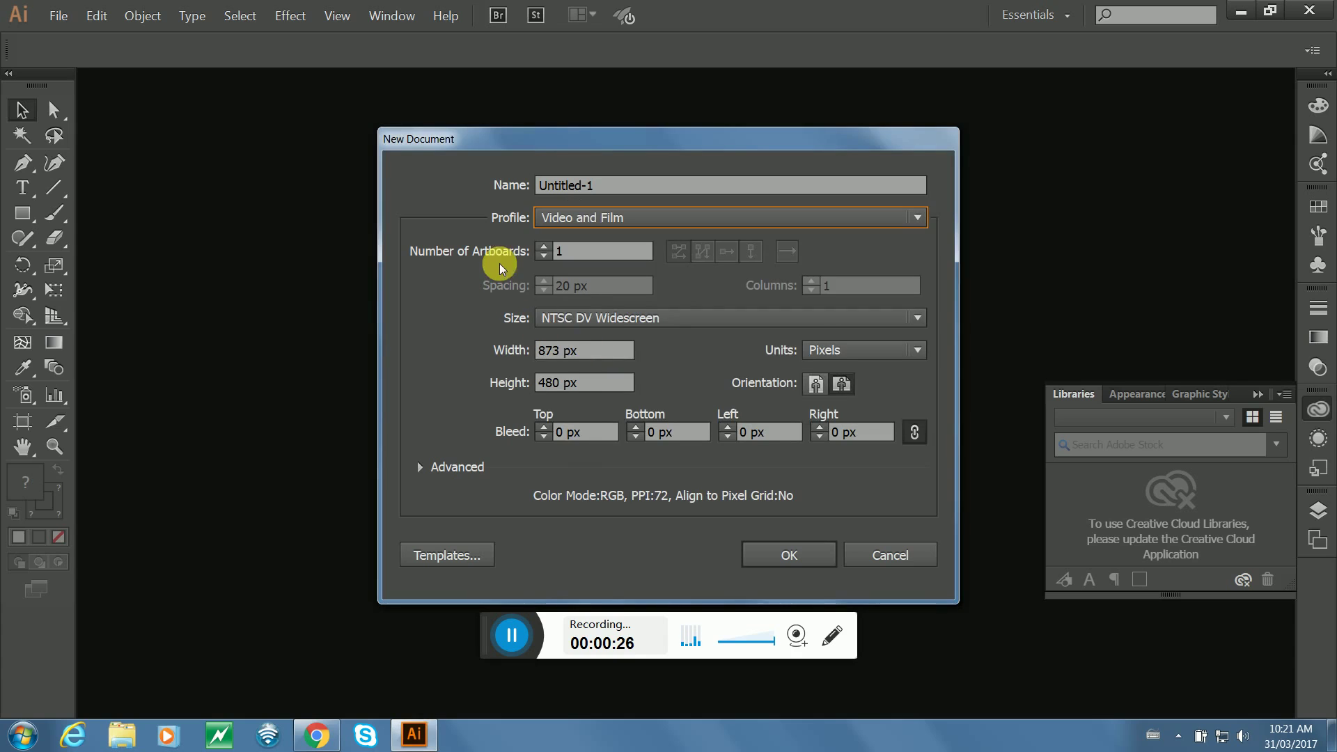
left_click(591, 319)
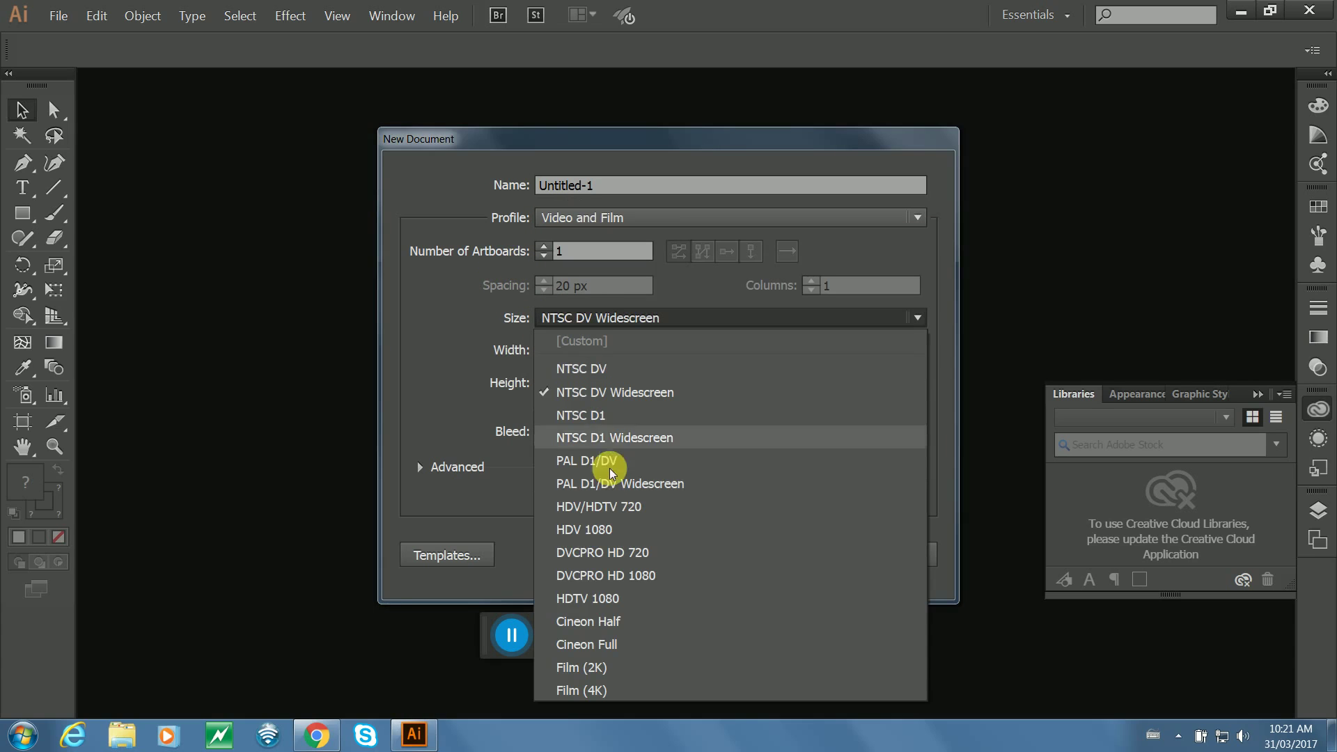
left_click(603, 602)
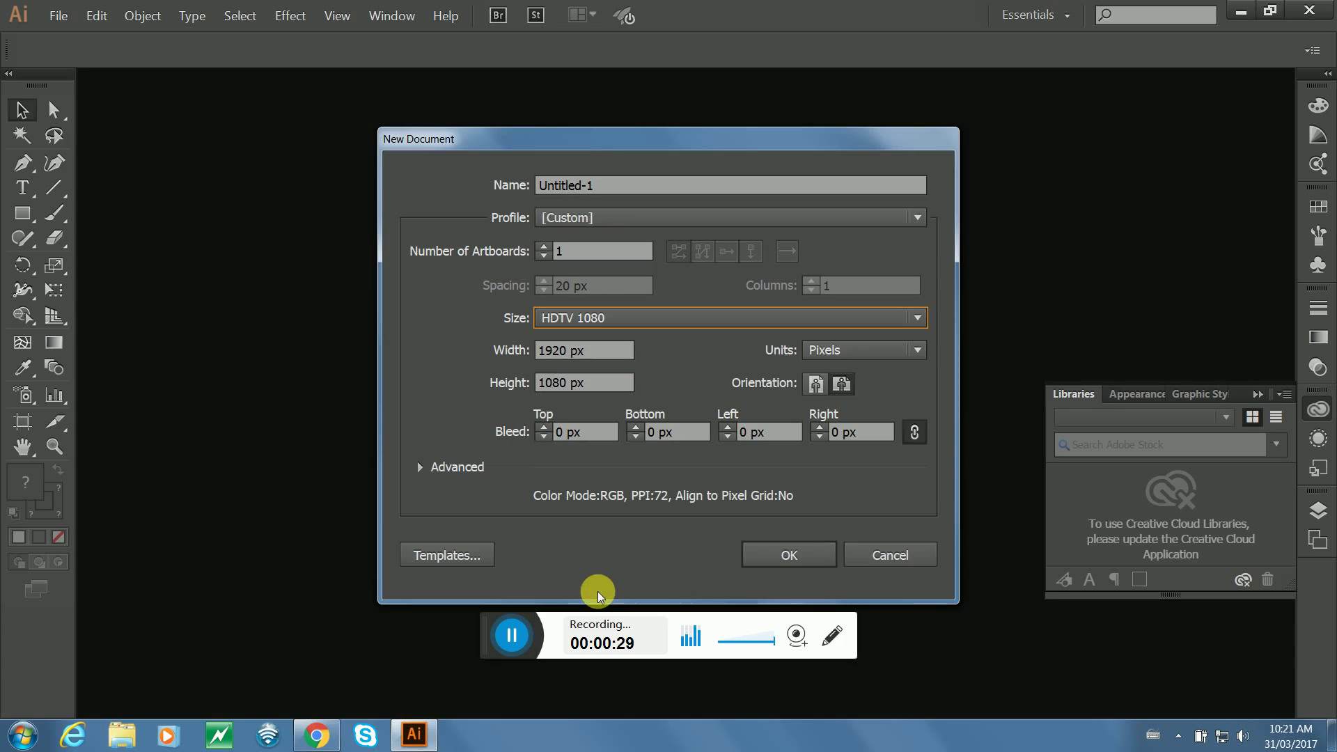
left_click(803, 559)
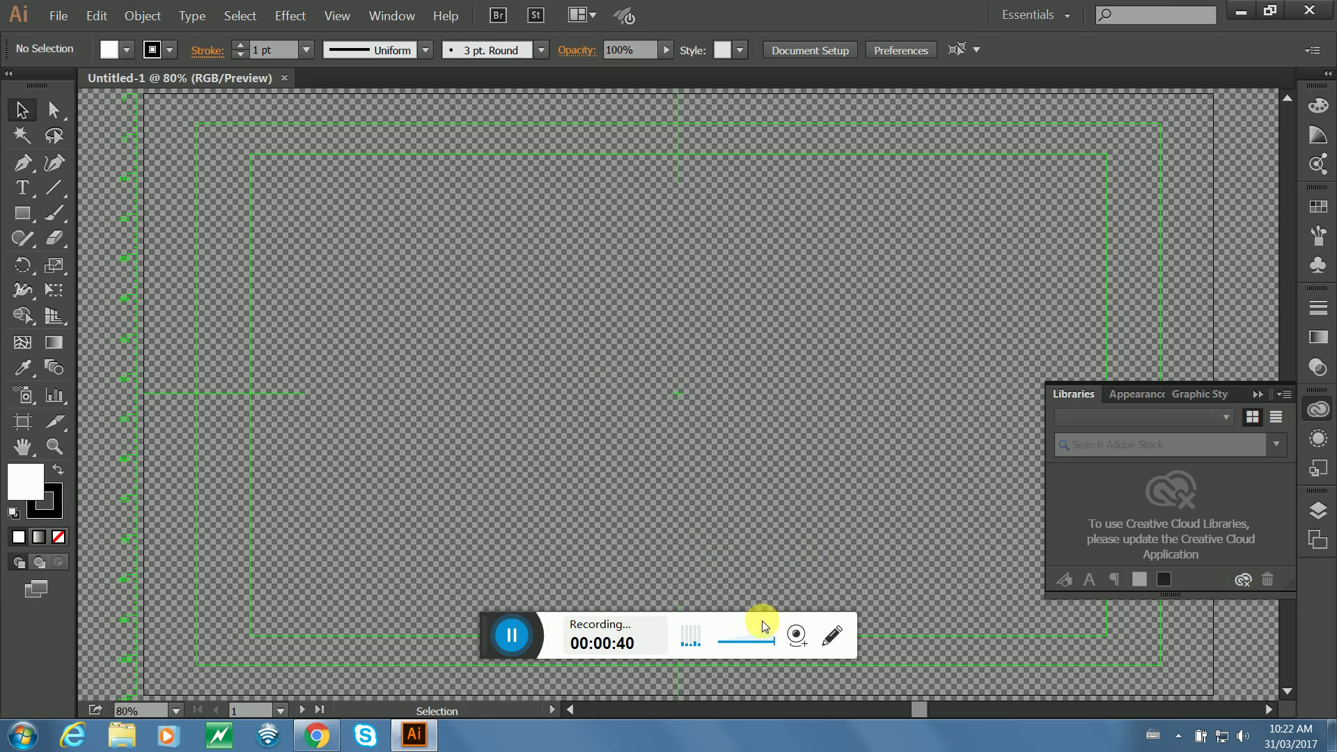
left_click(769, 646)
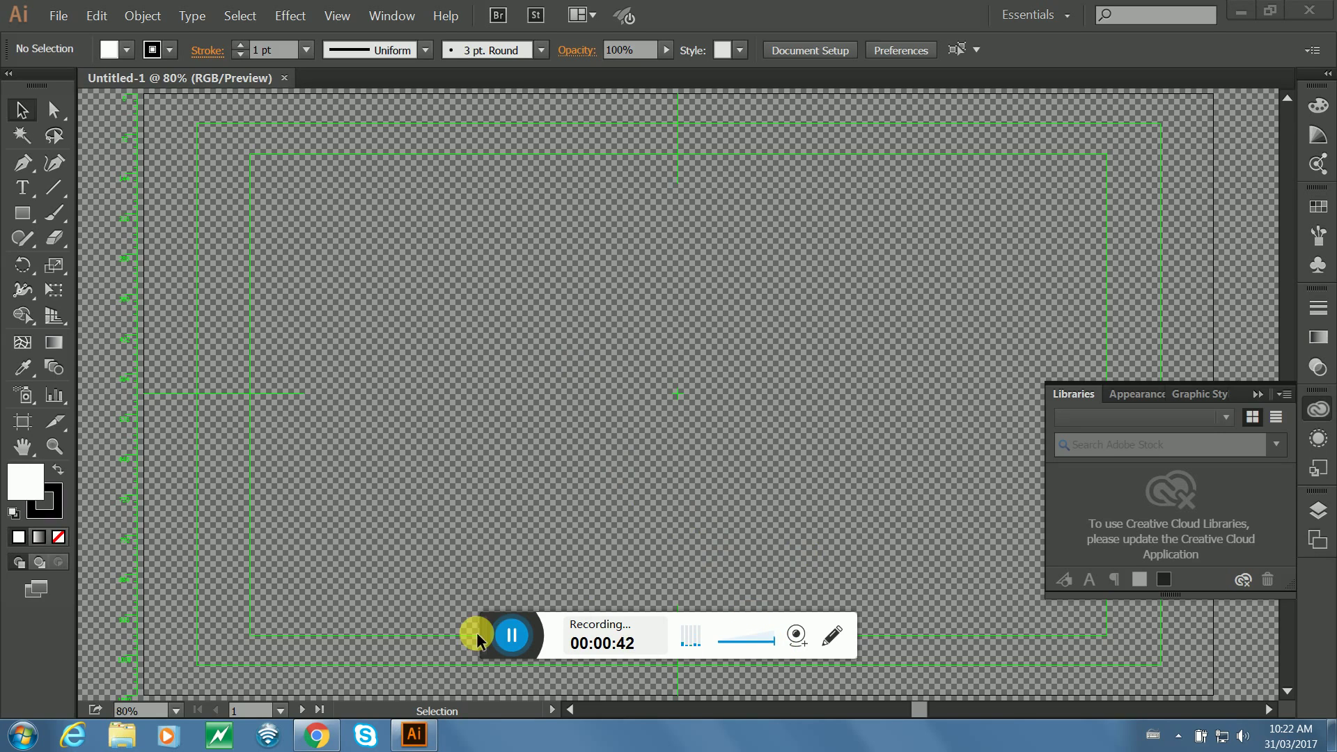
left_click_drag(490, 638, 1011, 750)
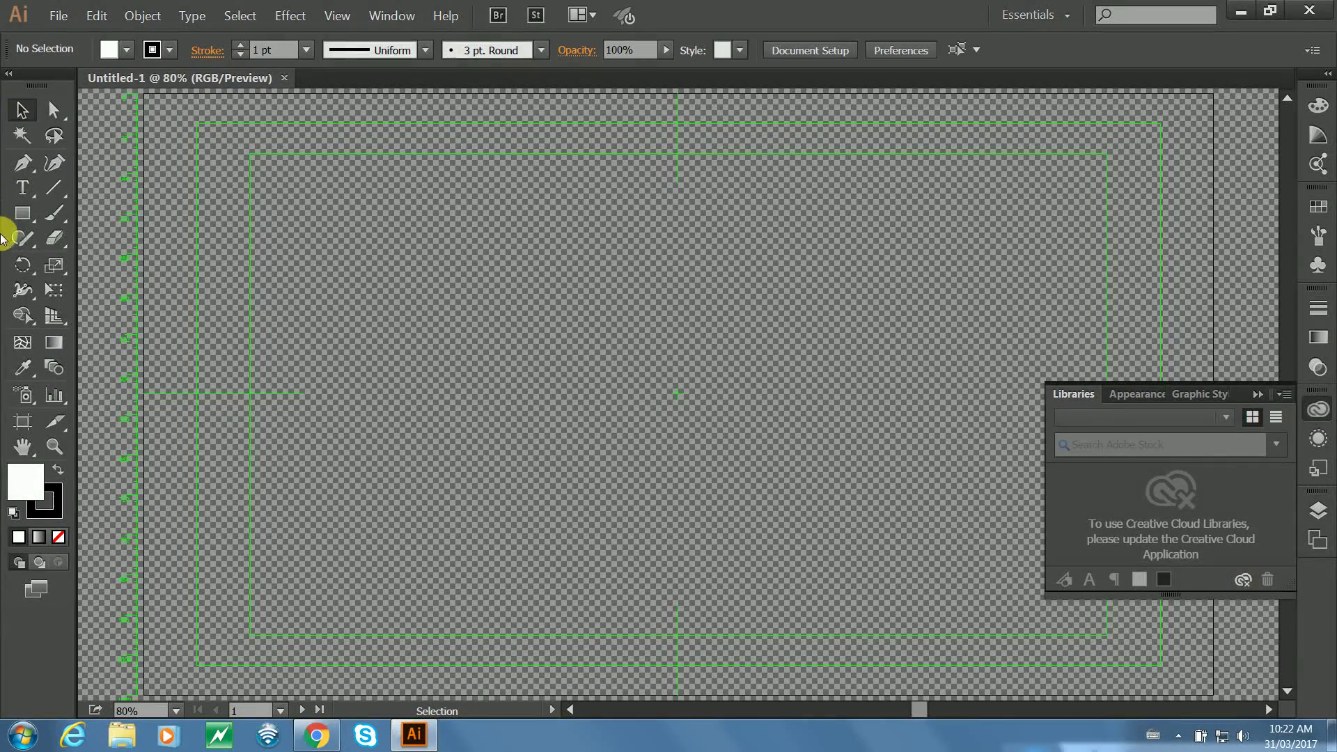
Draw a white rectangle left of the artboard's centre and shift it slightly down and to the right.
left_click(23, 213)
left_click_drag(321, 258, 722, 541)
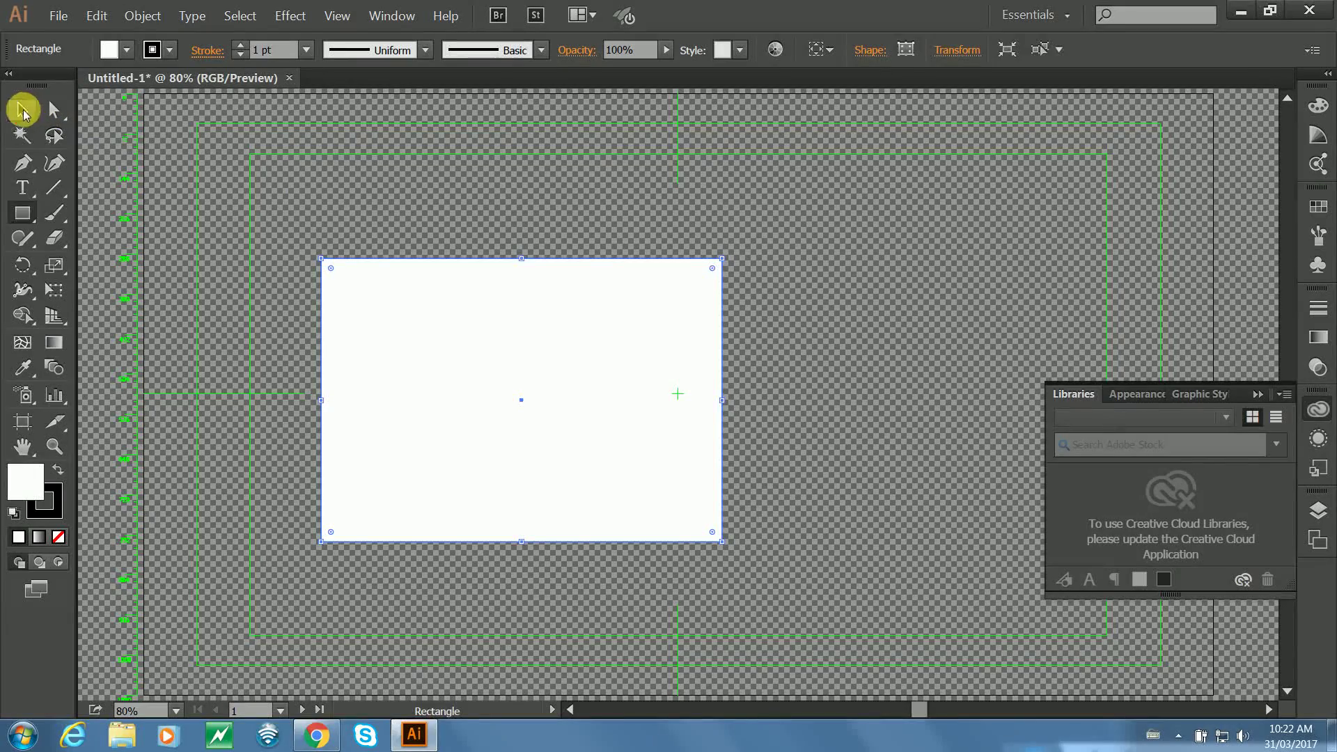
left_click(23, 110)
left_click(309, 292)
left_click(371, 308)
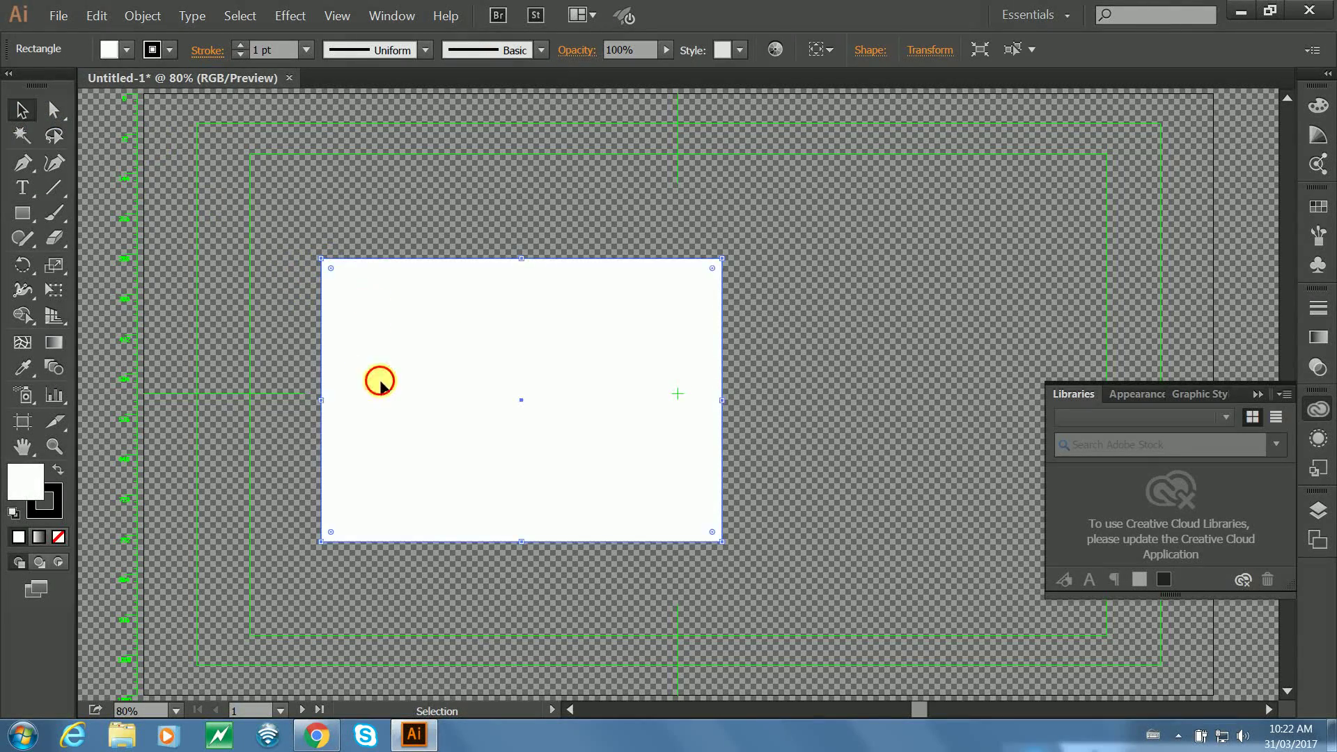
left_click_drag(379, 382, 477, 409)
left_click(450, 261)
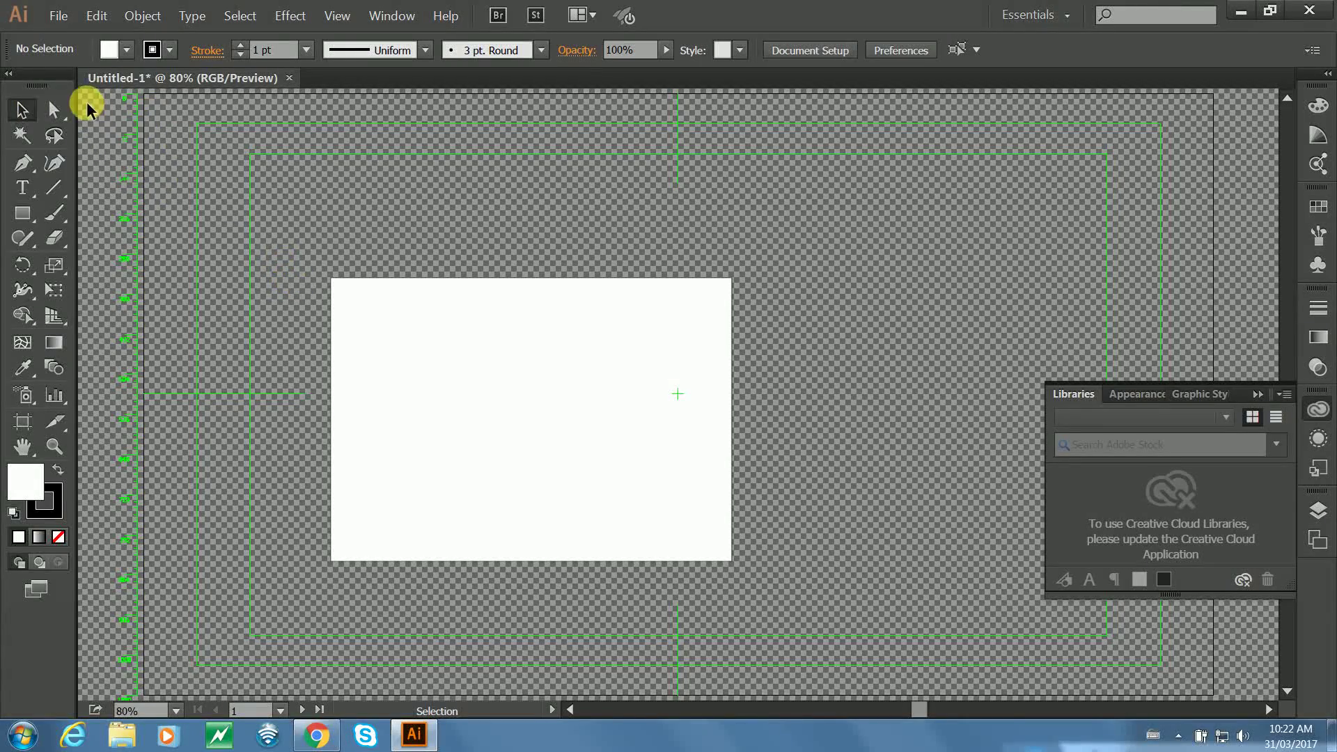
Detach the Tools panel as a floating panel and move the rectangle to the upper right of the artboard's centre.
left_click_drag(47, 74, 98, 82)
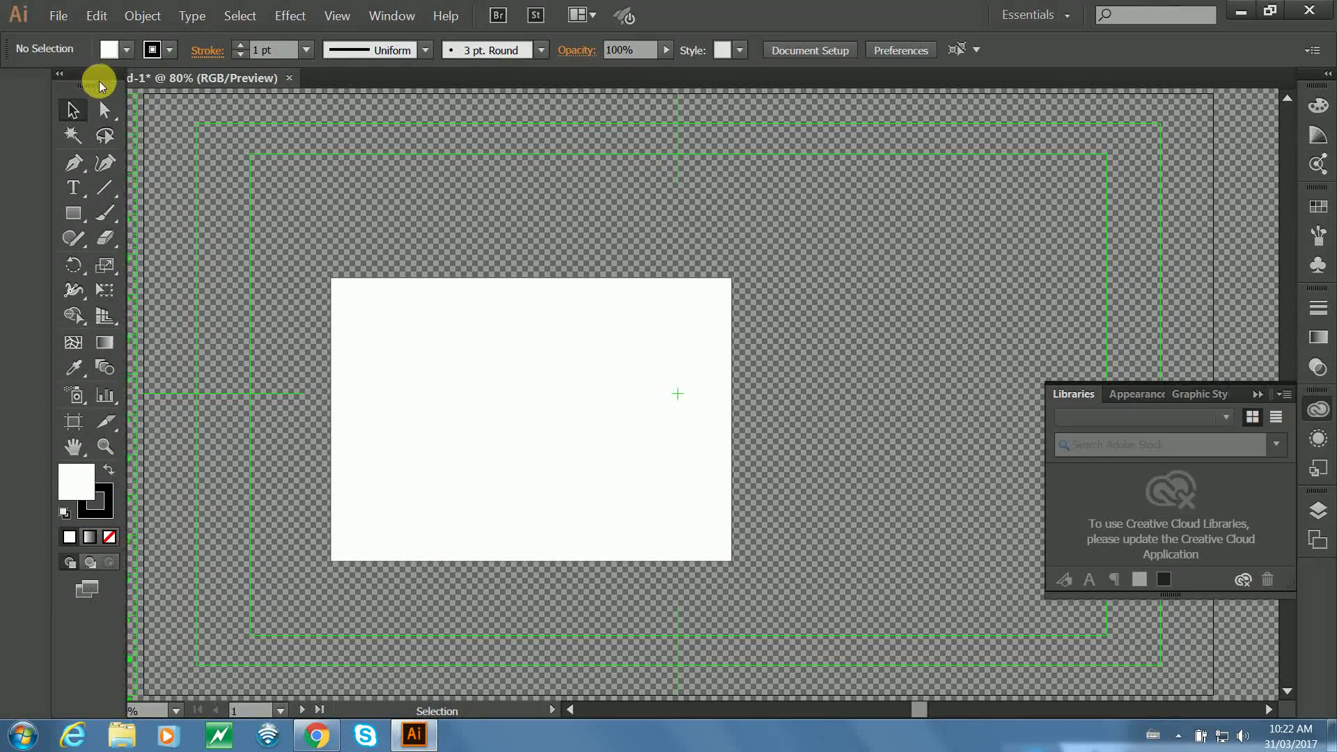
left_click(312, 354)
left_click_drag(312, 354, 522, 264)
Reshape the rectangle by moving its lower-left anchor to about X 432, Y 519 px and its upper-right anchor to about X 1373, Y 206 px.
left_click(109, 119)
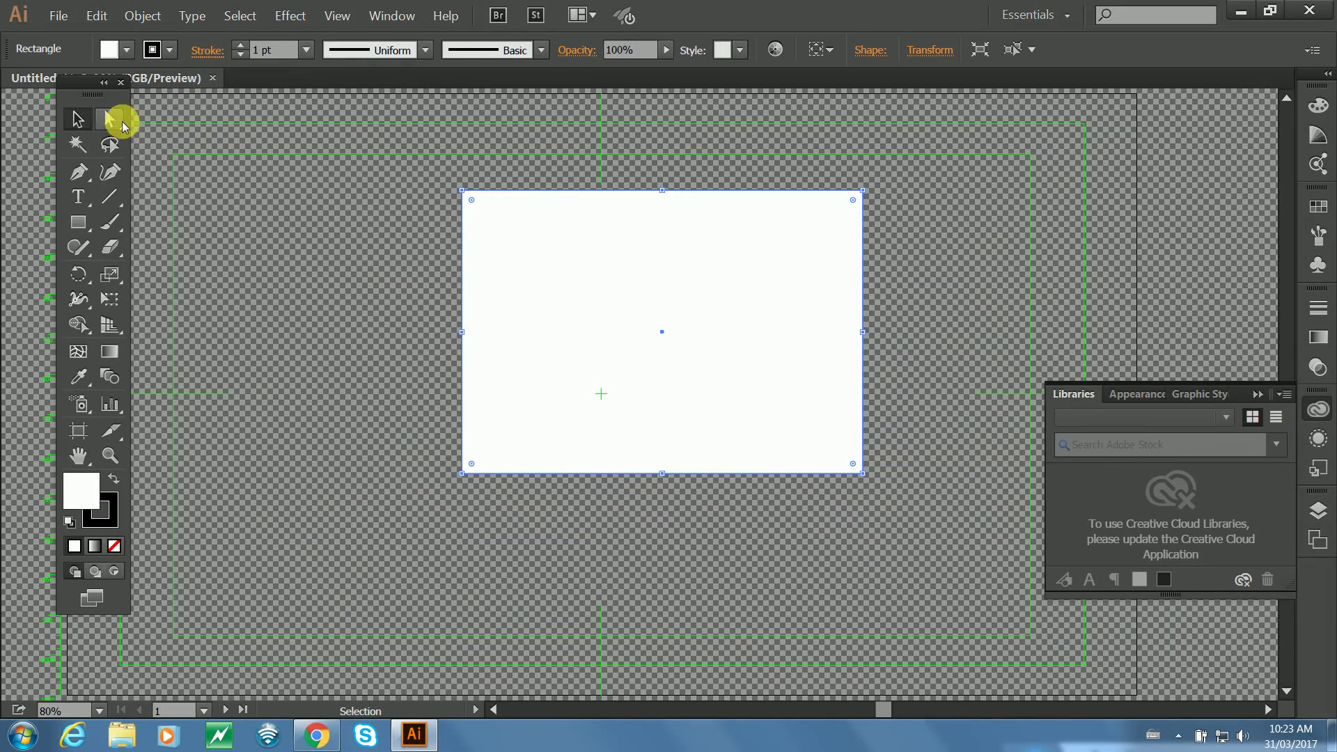
left_click(220, 169)
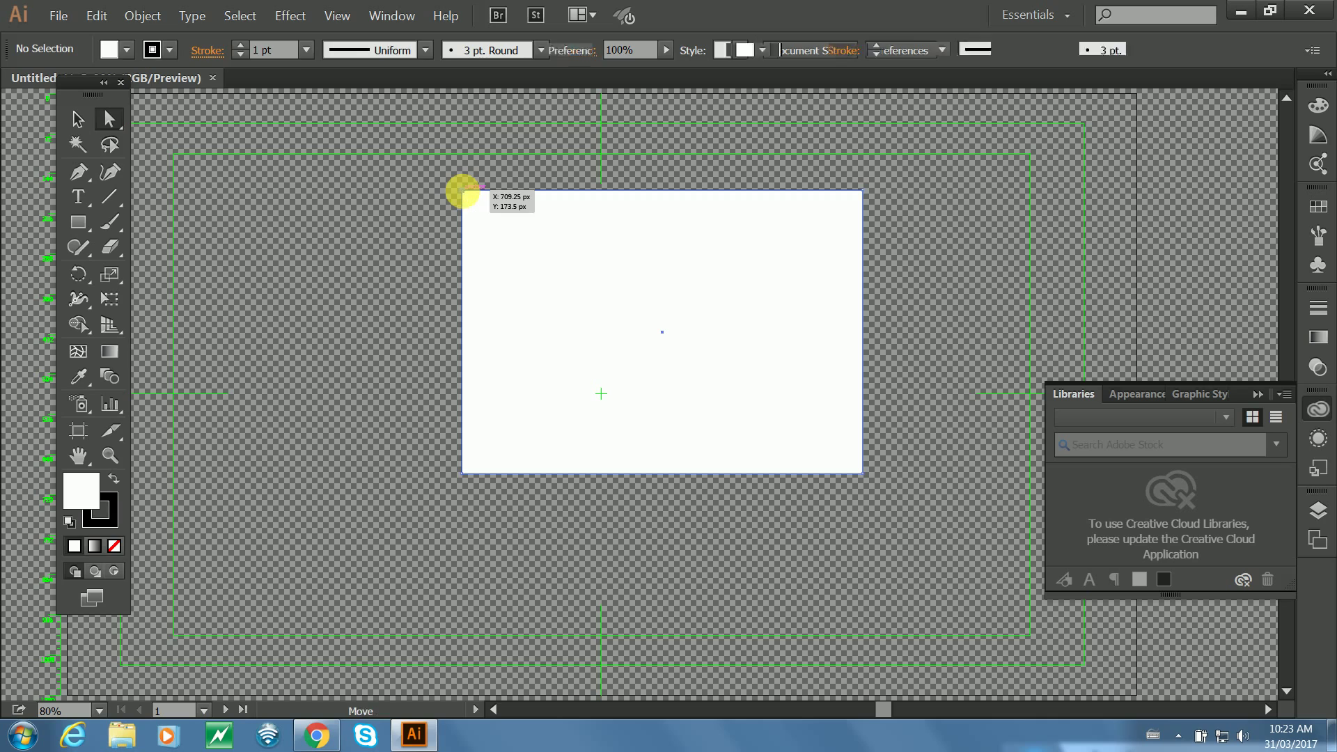
left_click(463, 193)
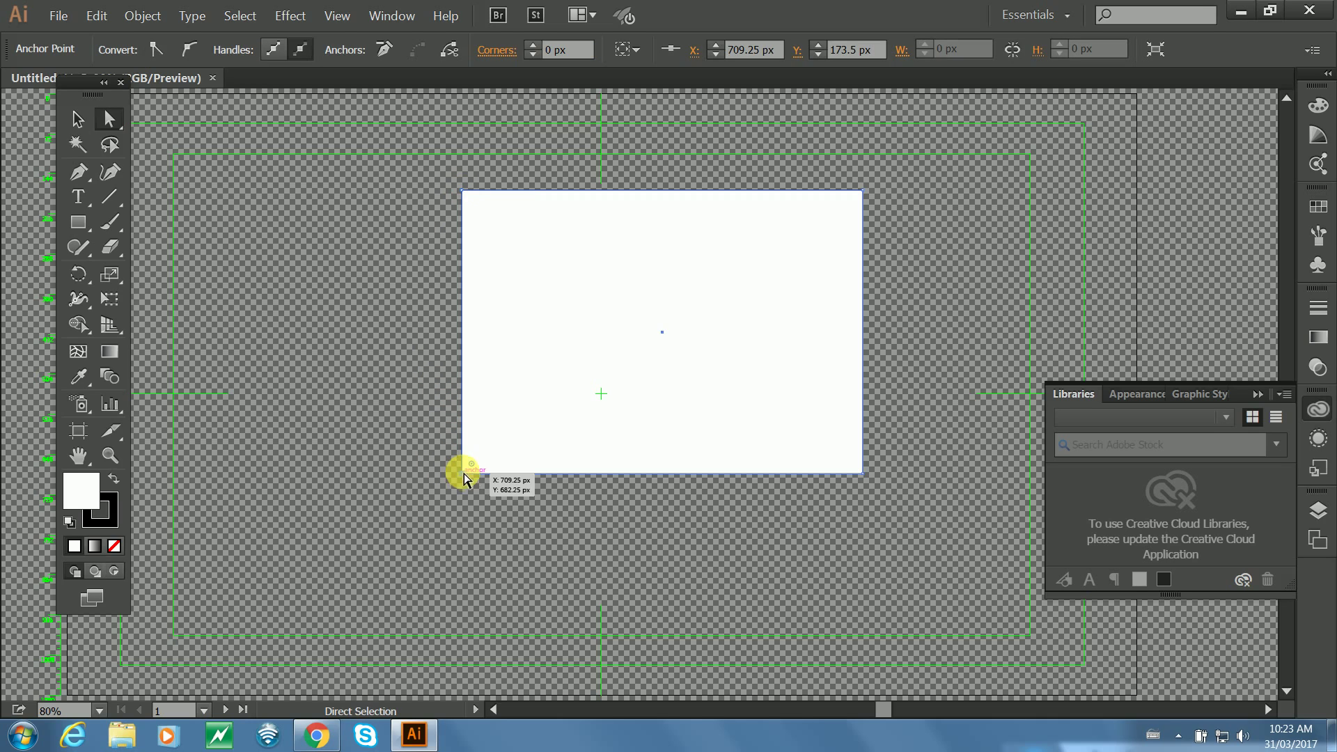
left_click_drag(465, 475, 308, 382)
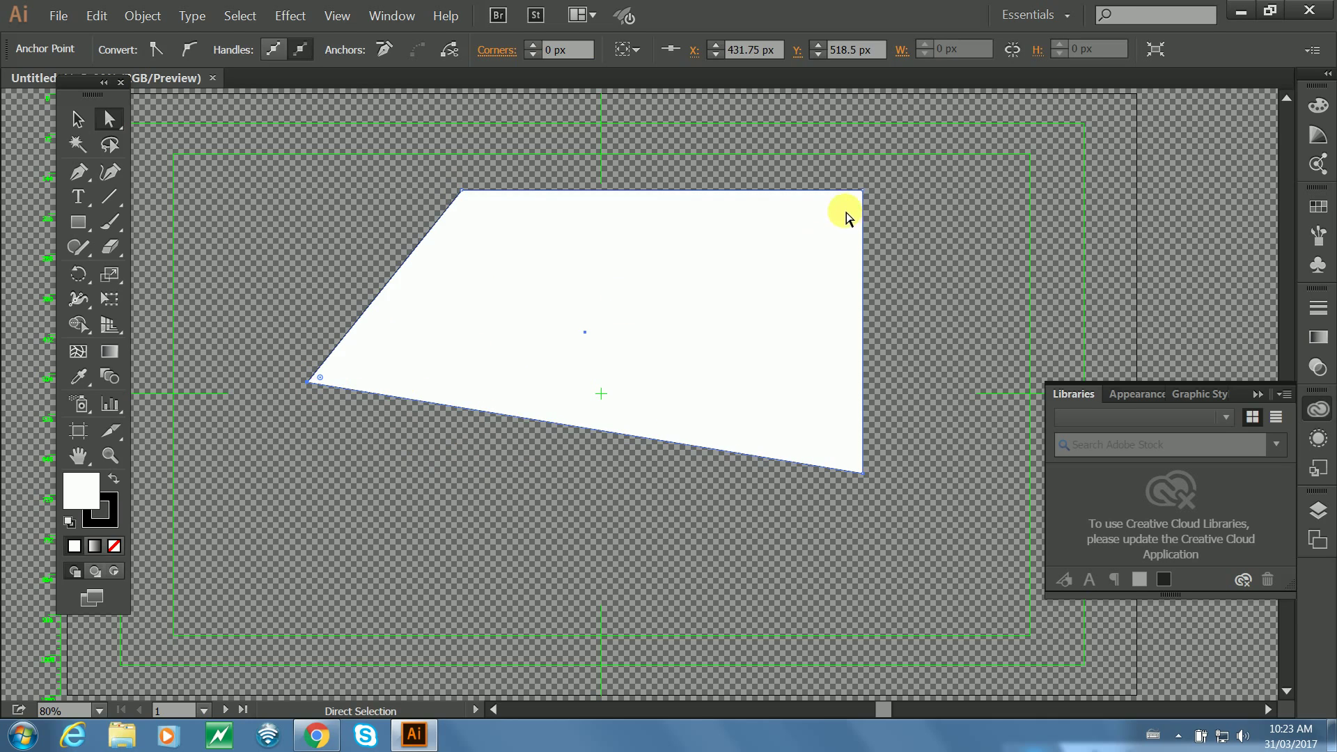
left_click_drag(862, 190, 832, 207)
Move the whole reshaped quadrilateral slightly down and to the left with the Selection tool.
left_click(77, 119)
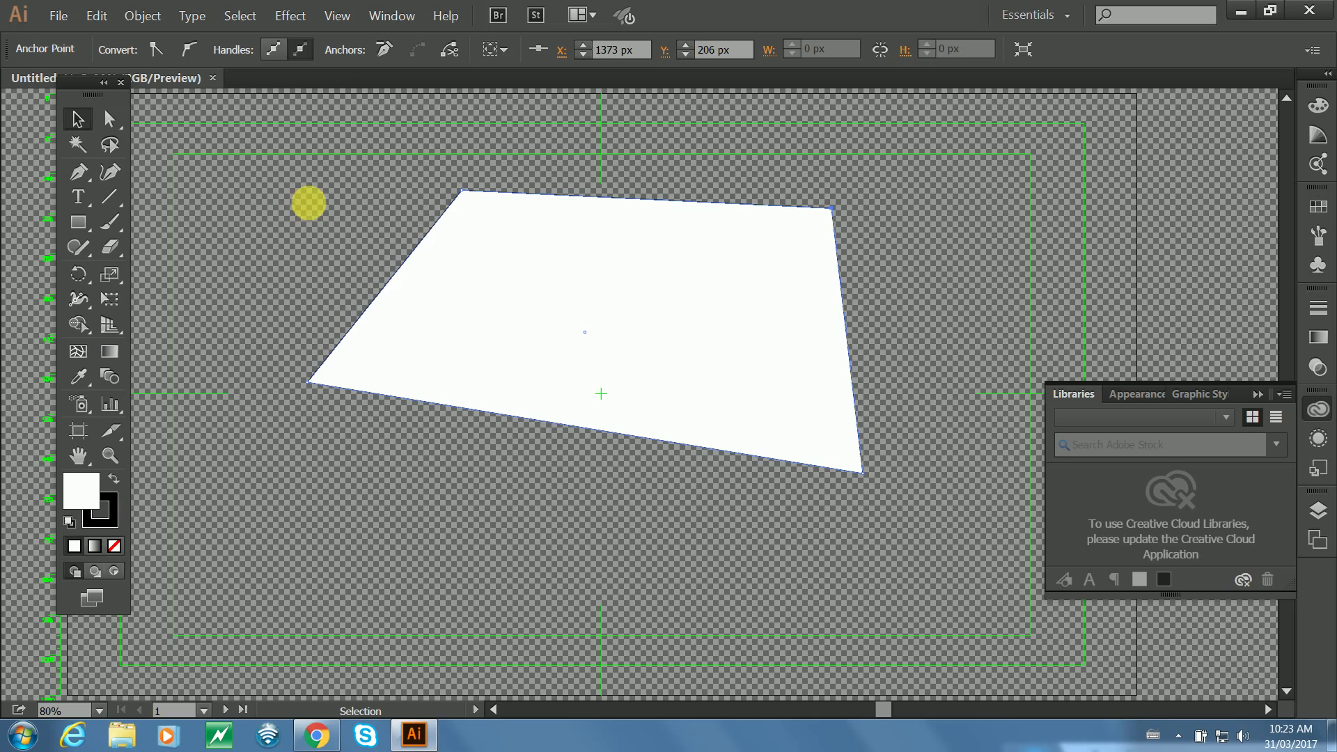
left_click_drag(472, 263, 397, 364)
left_click_drag(442, 432, 484, 357)
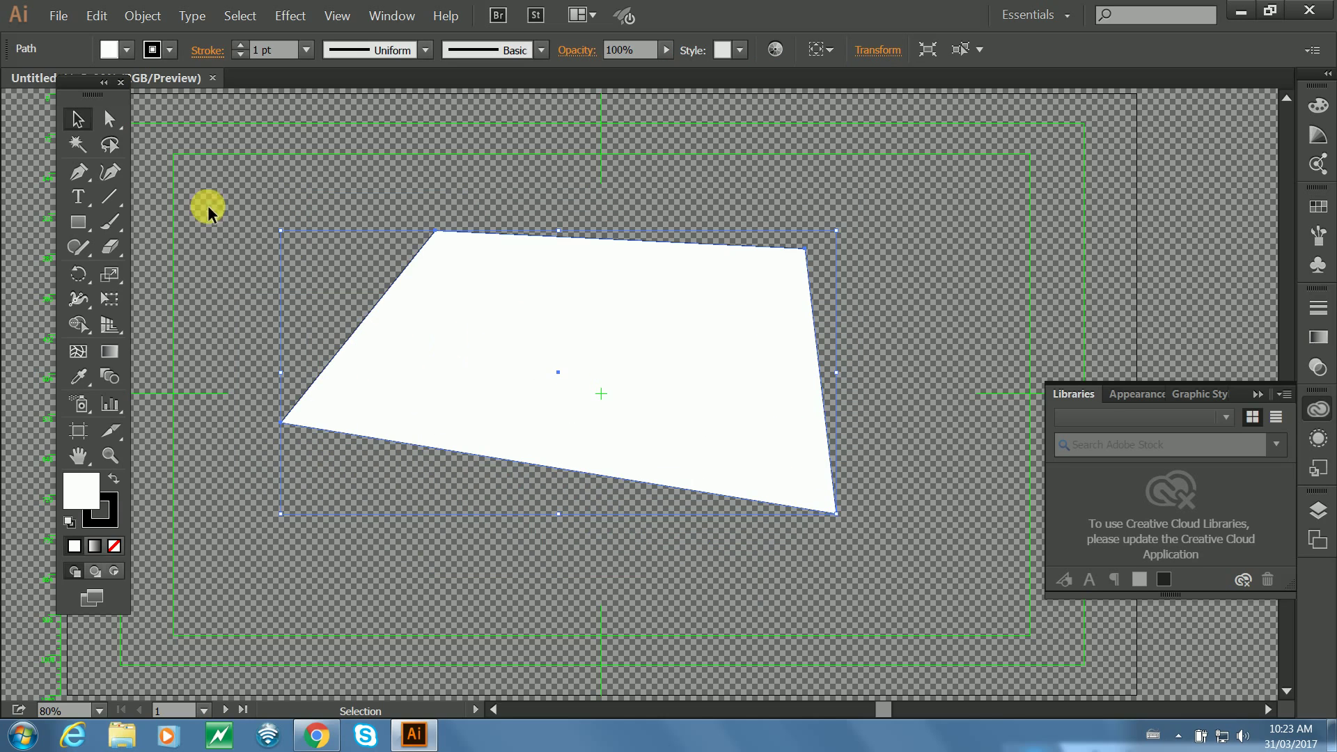
left_click(120, 126)
left_click(122, 127)
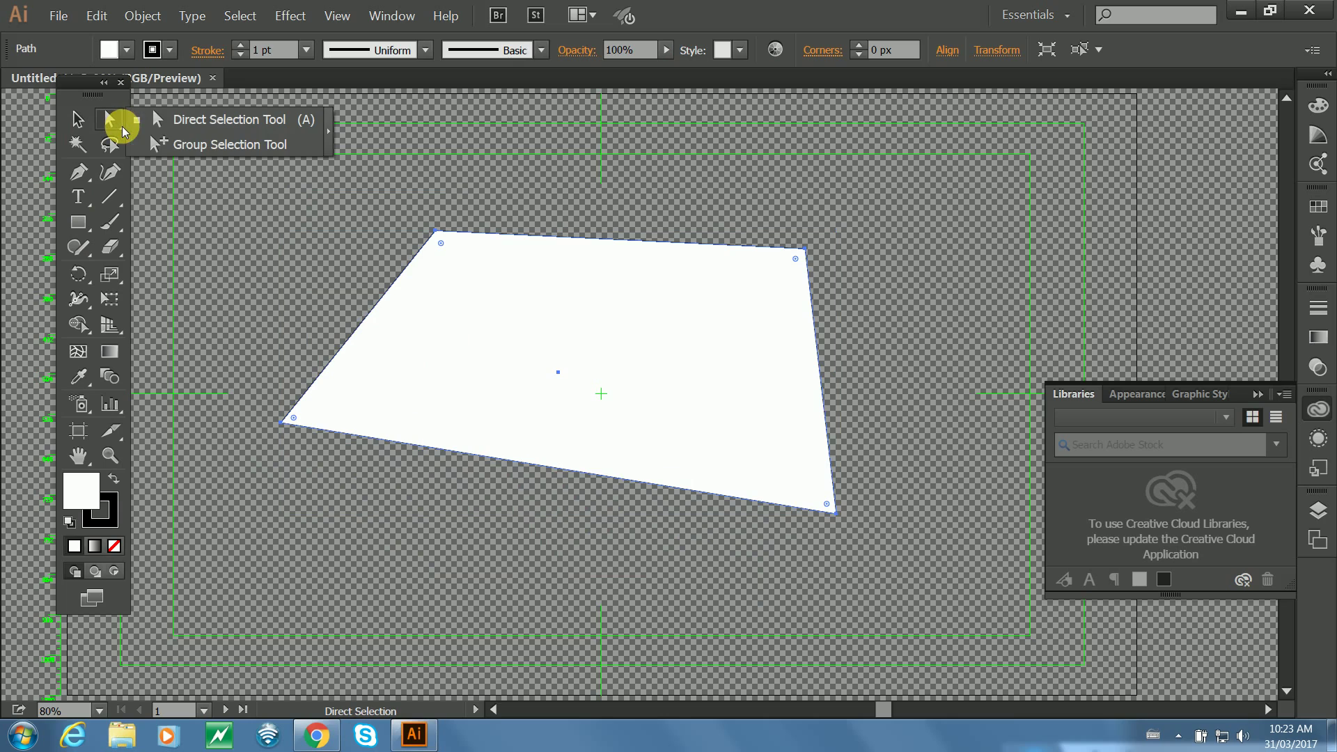
left_click(80, 170)
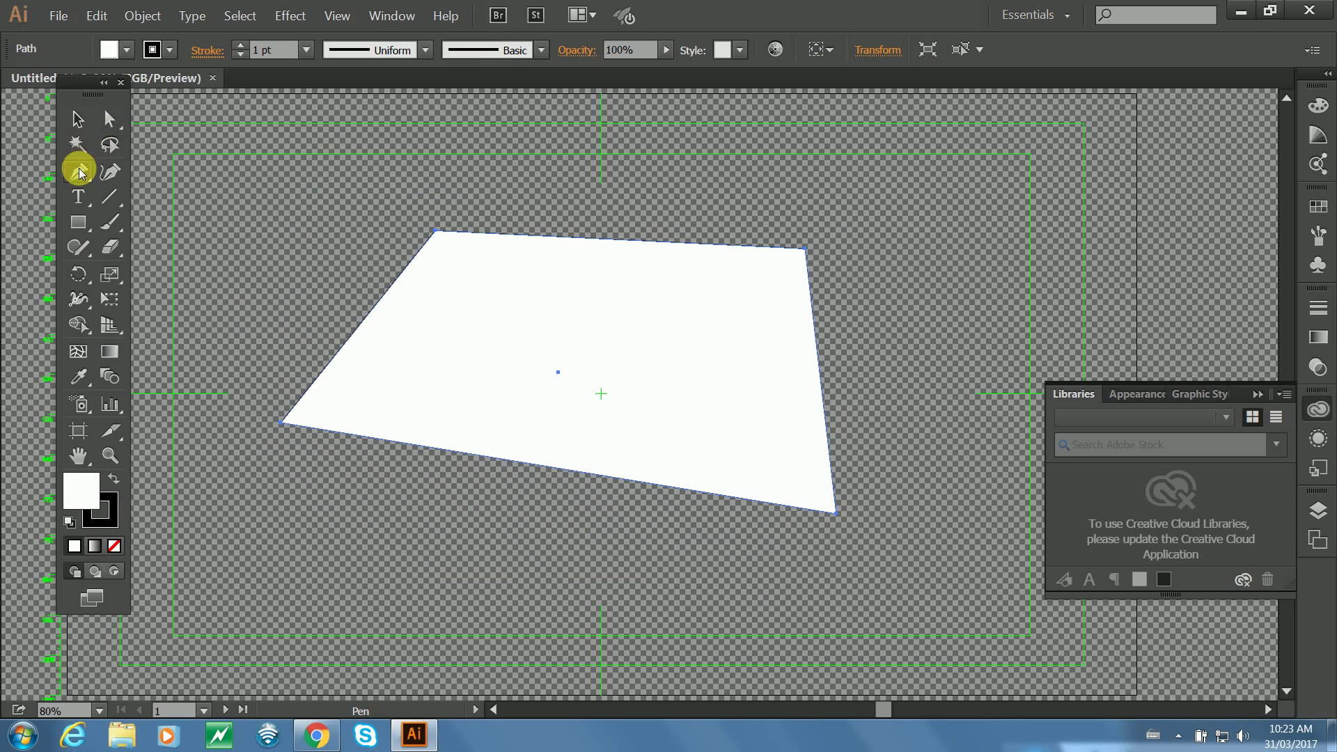
left_click(110, 199)
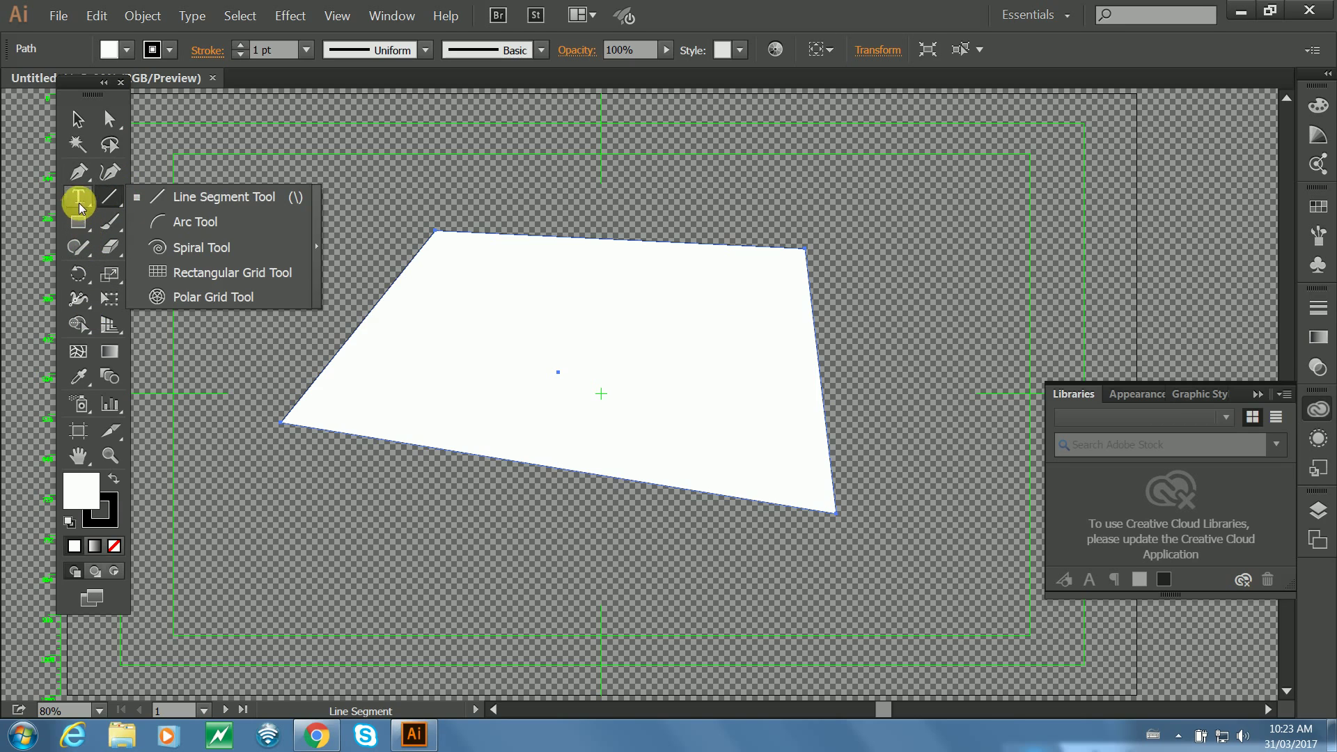
Tear off the Pen tool group as a floating panel and place it above the quadrilateral's upper-left corner.
left_click(92, 182)
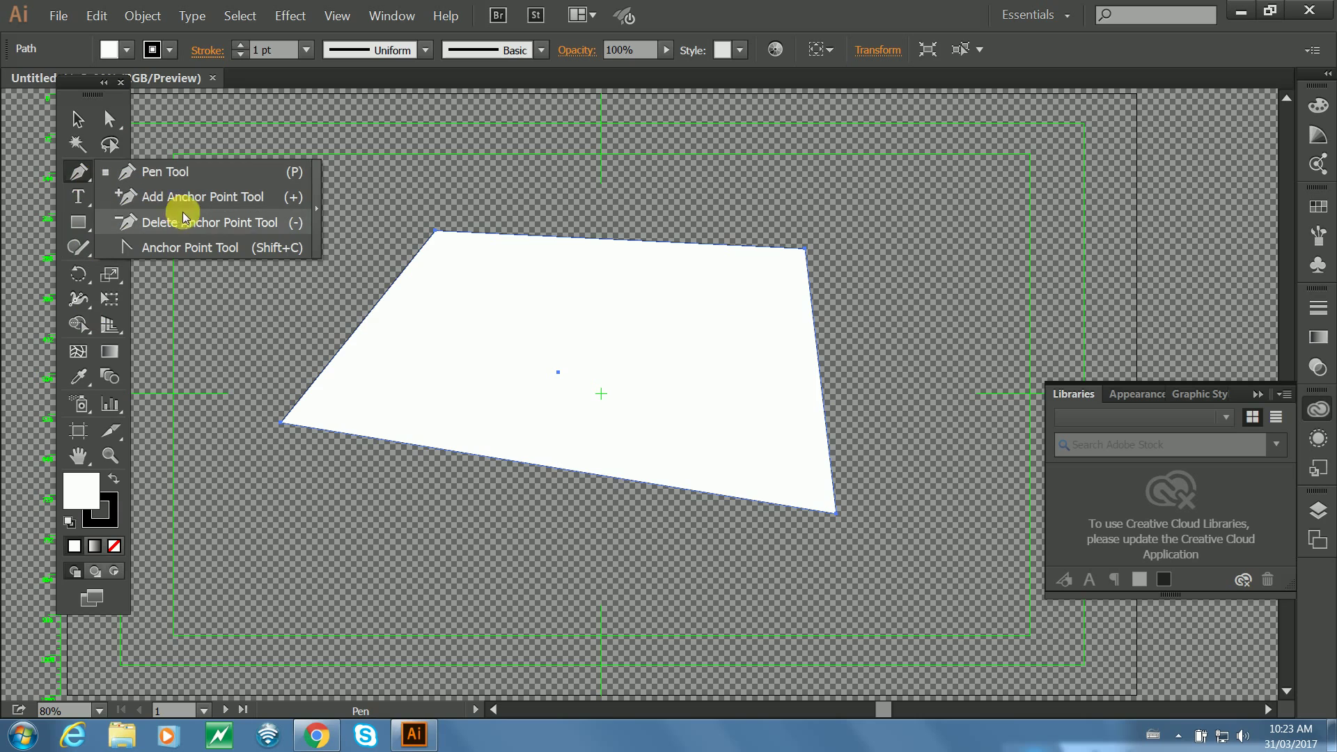
left_click(317, 208)
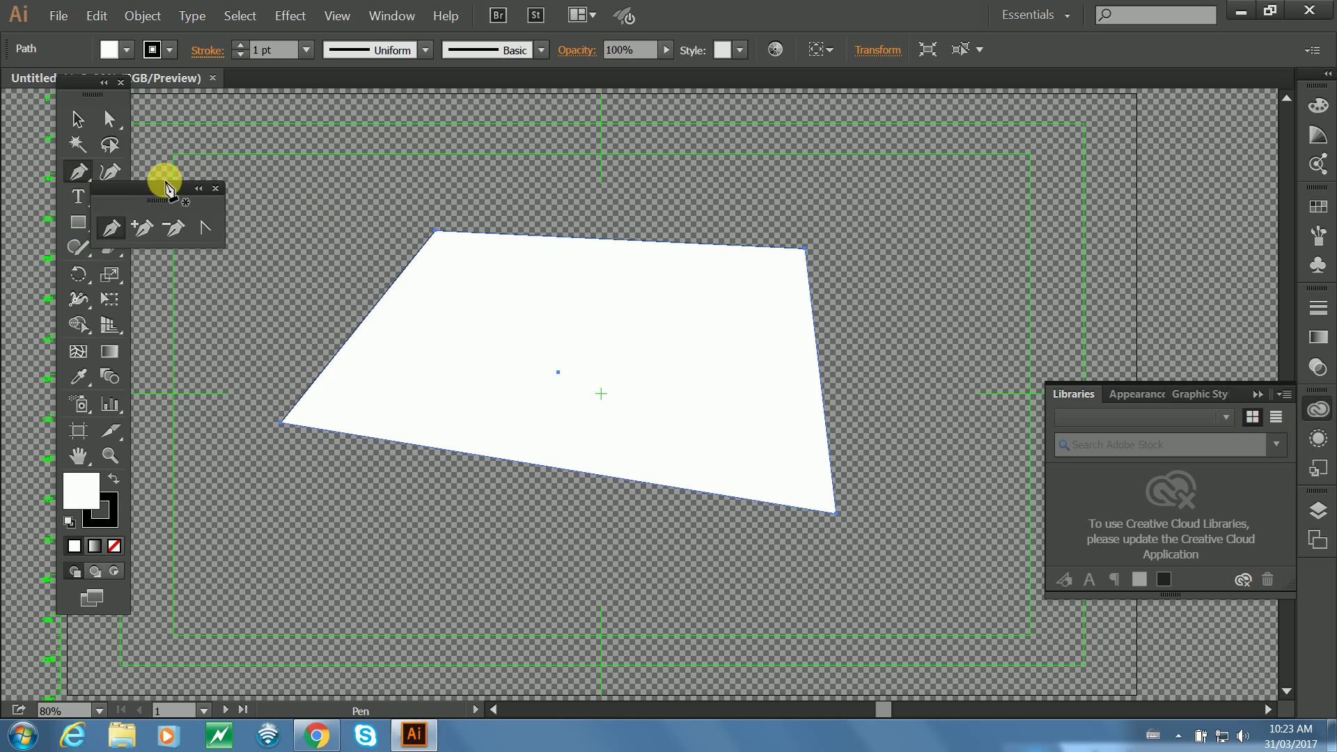
left_click_drag(176, 188, 402, 125)
Pull the quadrilateral's upper-left anchor into a smooth curve with the Anchor Point tool and convert it back to a corner.
left_click(113, 117)
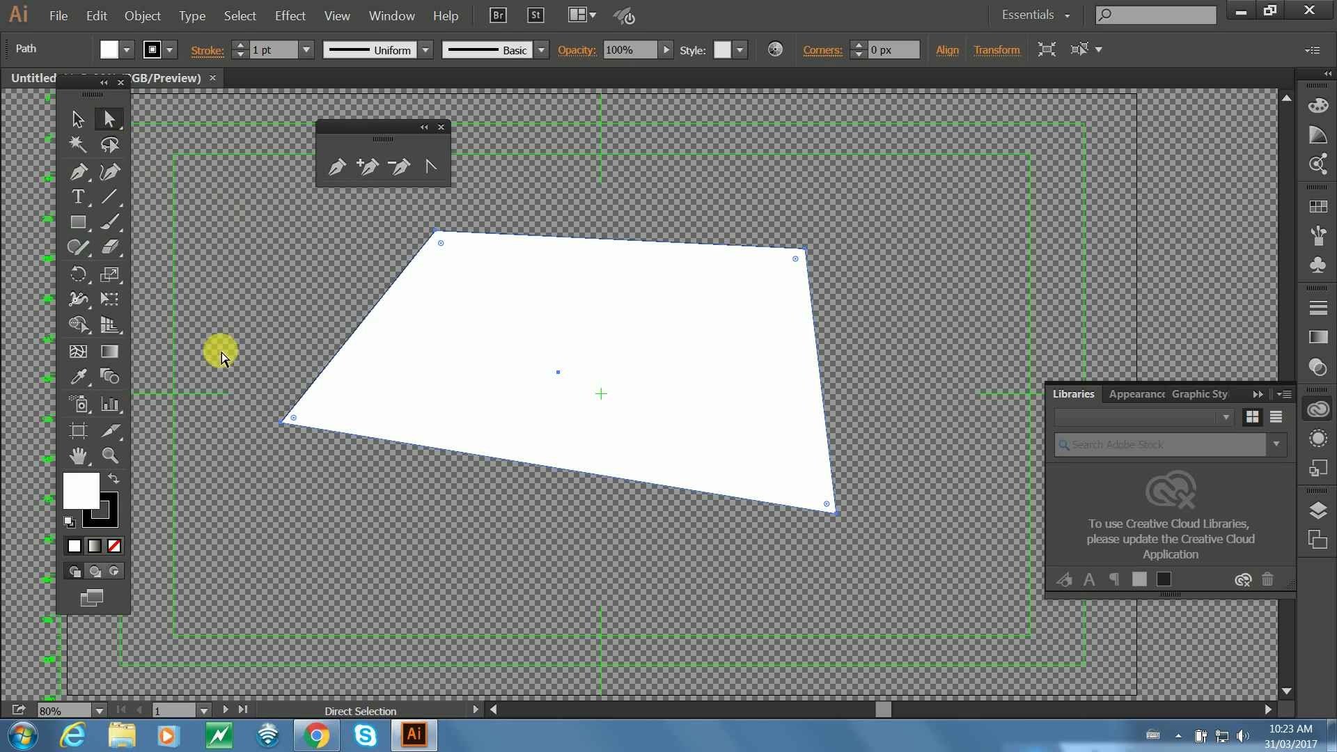
left_click_drag(435, 230, 436, 235)
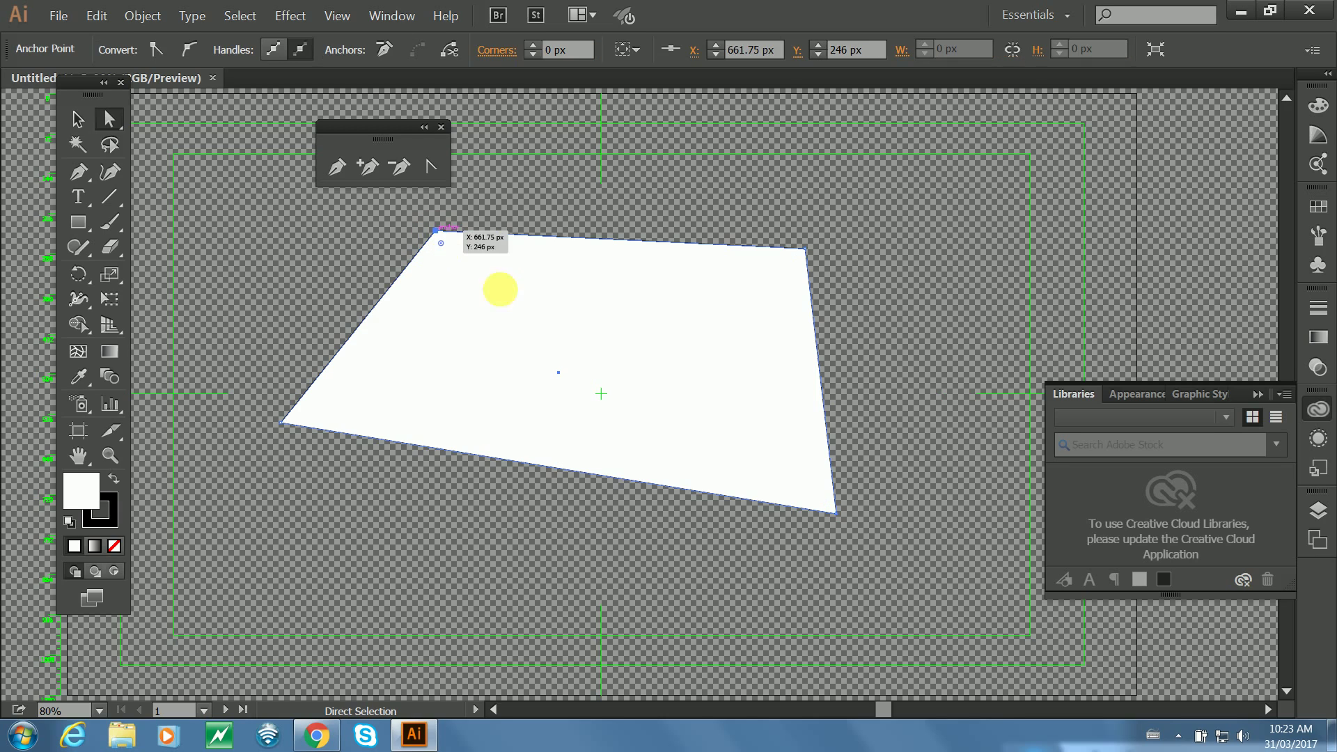
left_click(434, 168)
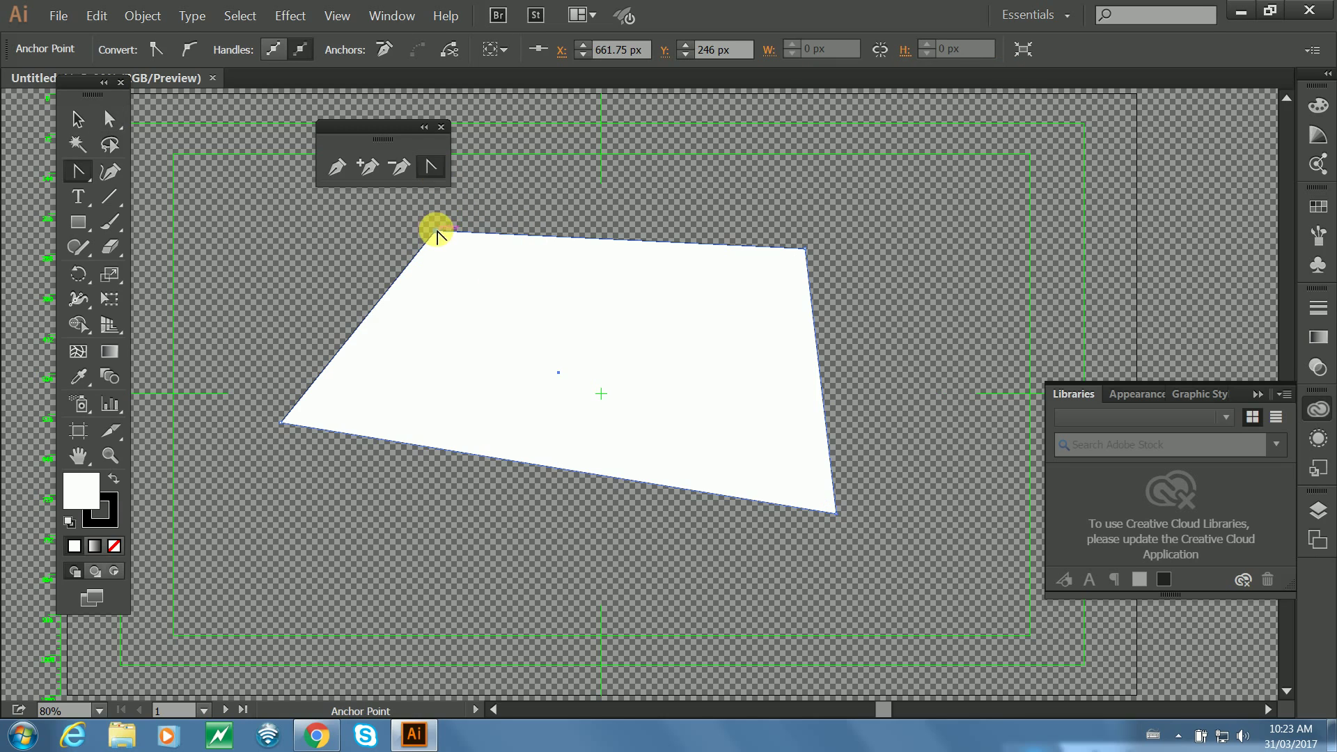
left_click_drag(442, 229, 617, 188)
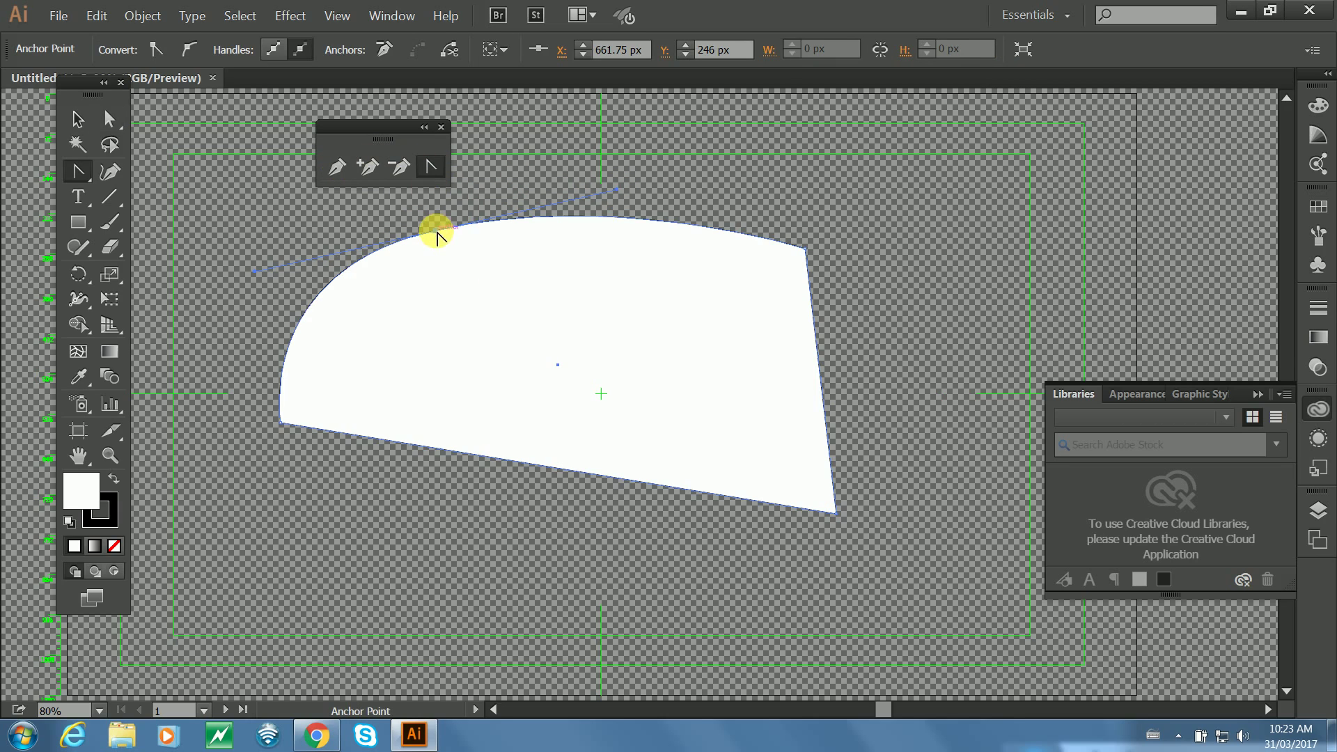
left_click(436, 231)
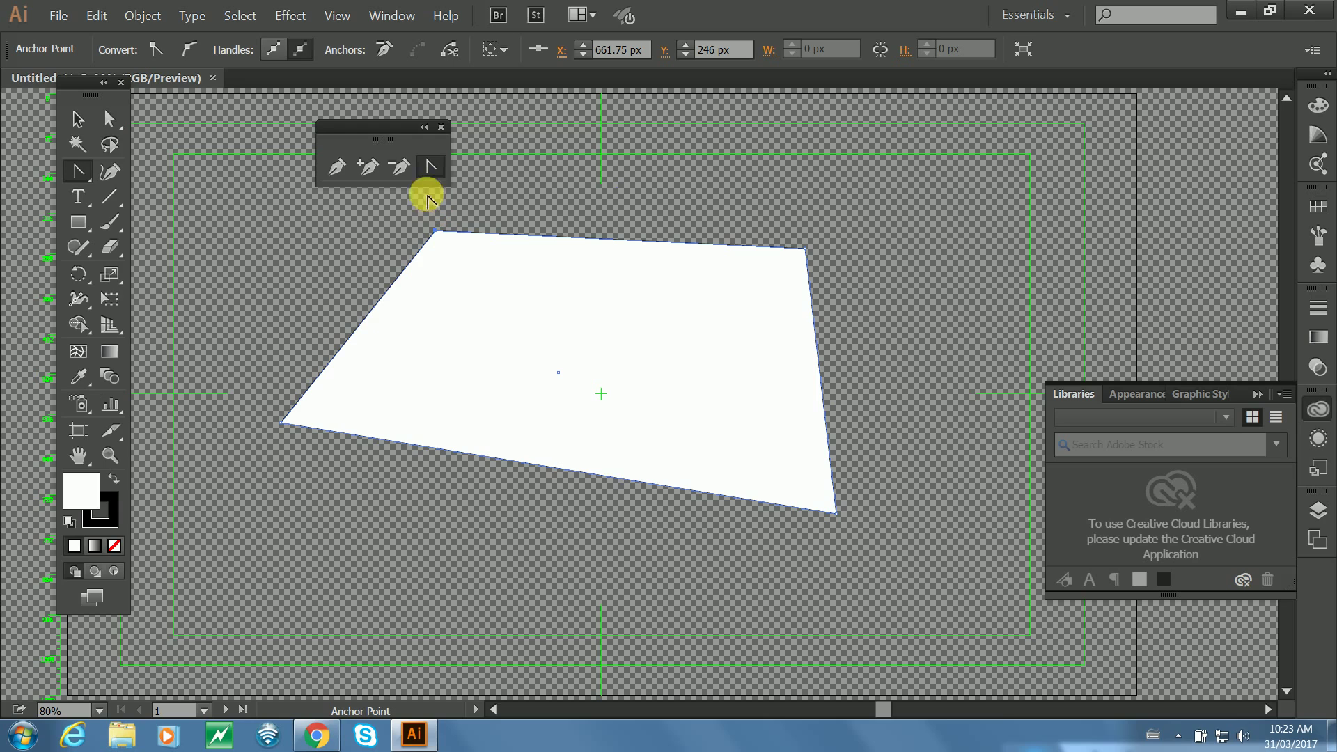
Draw a small closed four-sided shape above the quadrilateral with the Pen tool, starting at about X 857, Y 136 px.
left_click(336, 168)
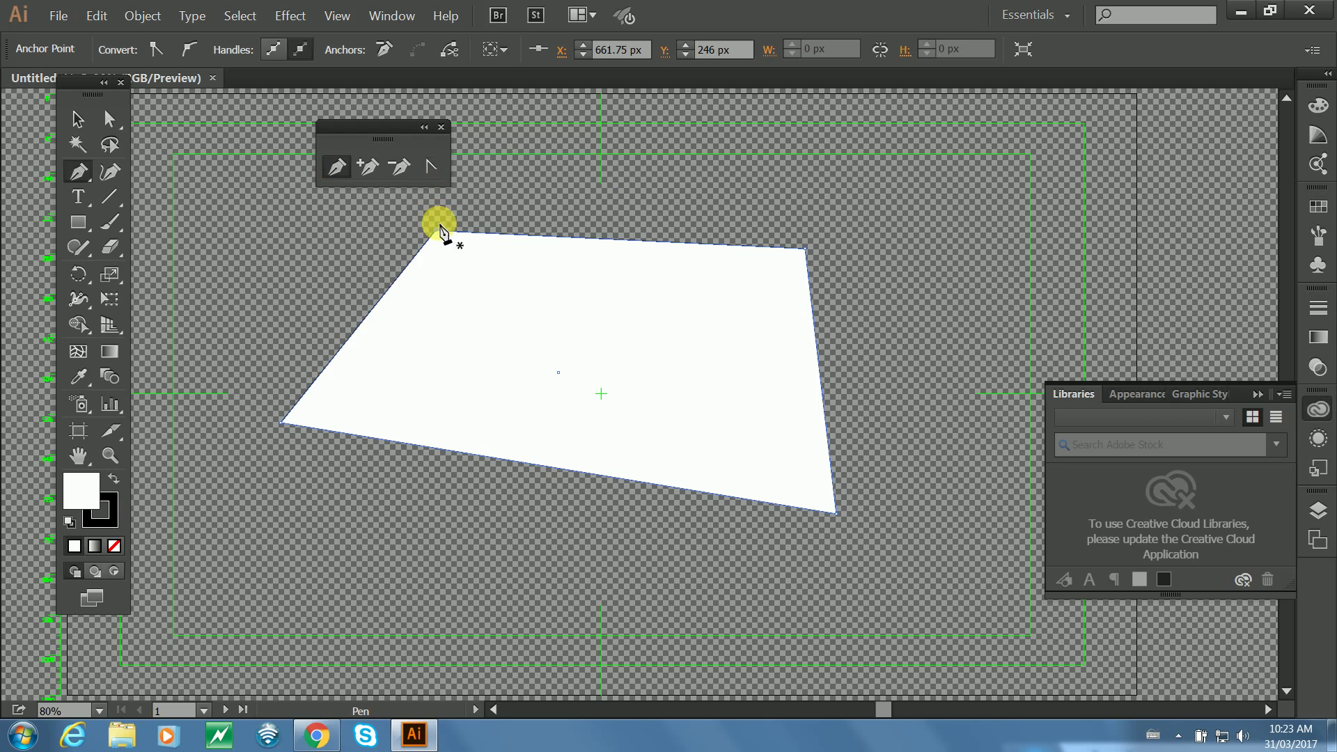
left_click(543, 168)
left_click(616, 187)
left_click(603, 209)
left_click(543, 195)
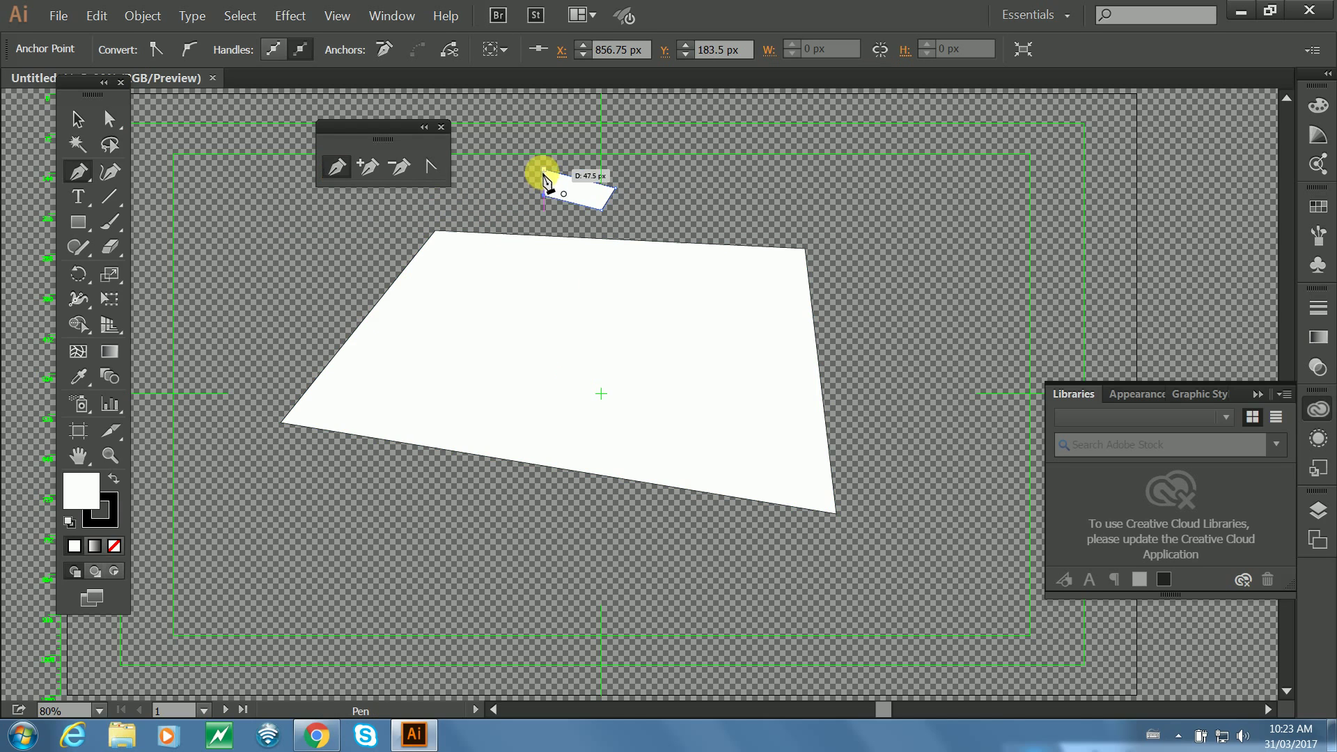
left_click(544, 171)
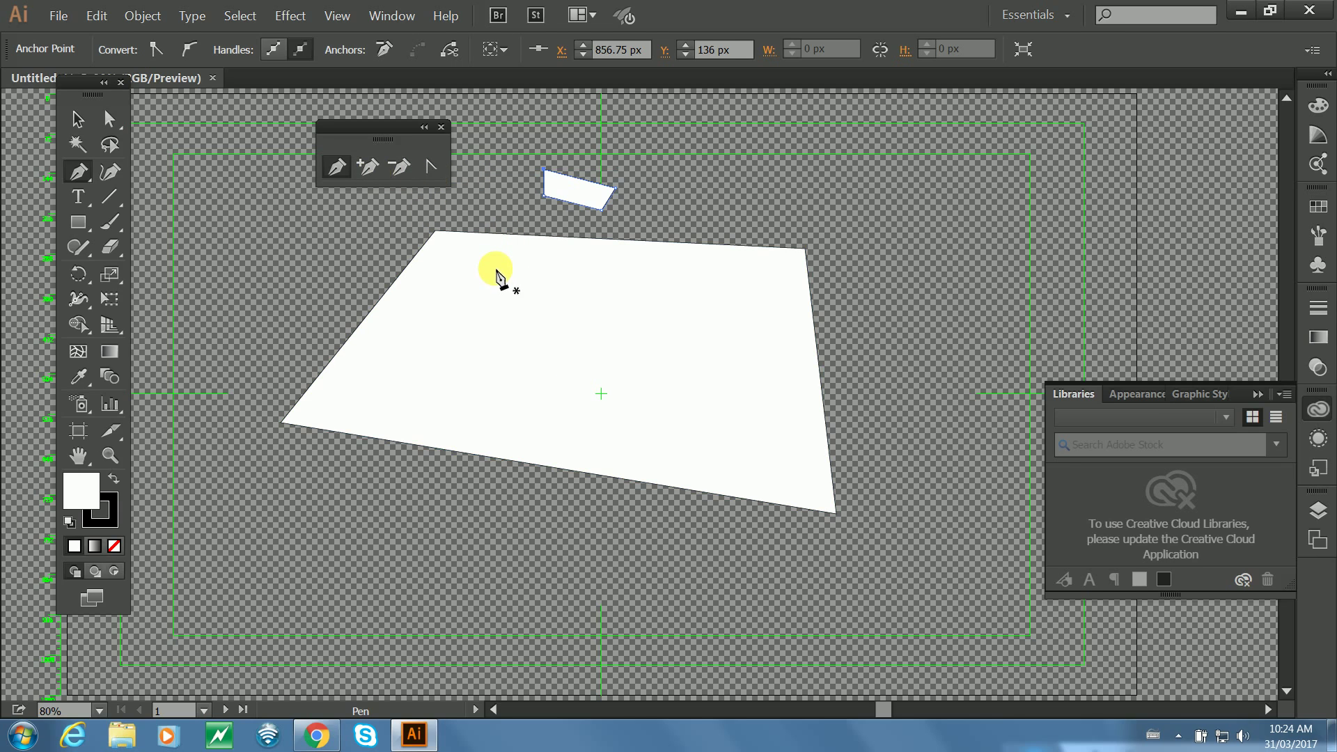
Add three anchor points along the large quadrilateral's upper edge at about X 759, 979 and 1129 px.
key("a")
left_click(498, 277)
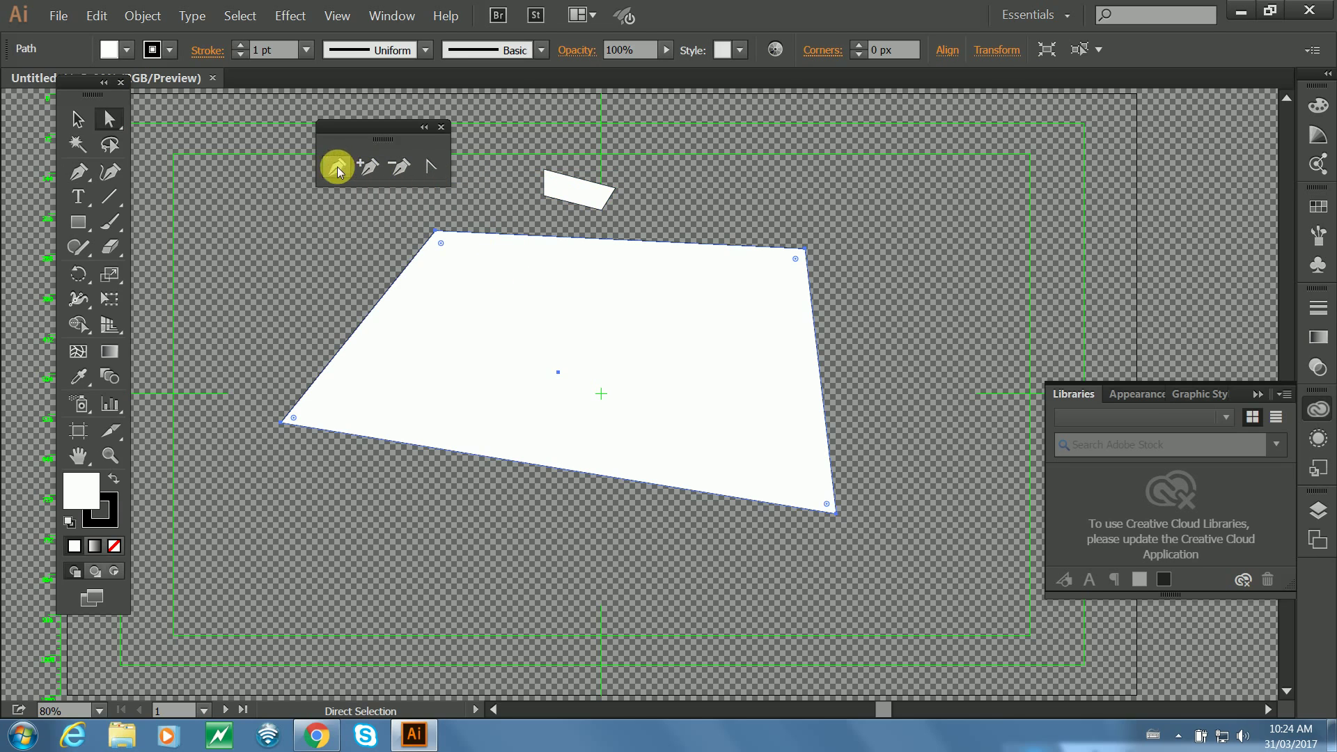
left_click(367, 166)
left_click(490, 233)
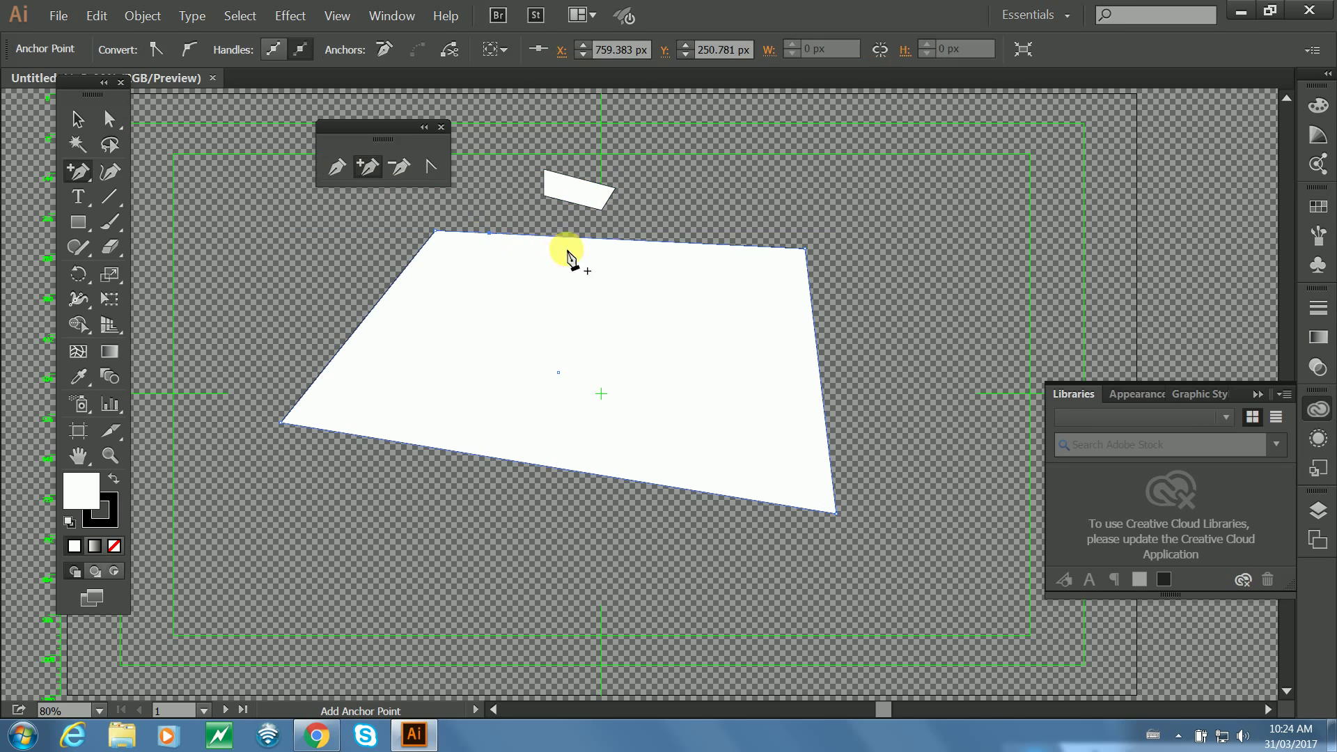
left_click(611, 238)
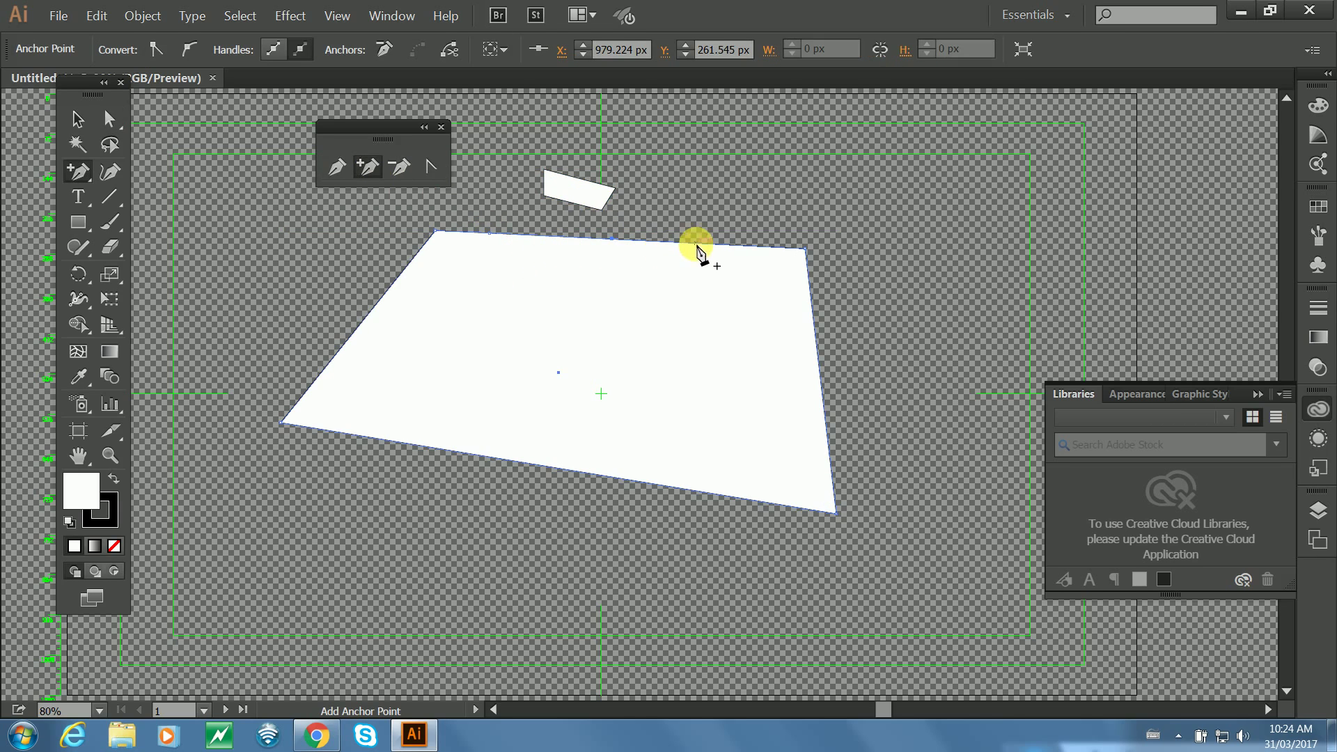
left_click(696, 243)
Delete the quadrilateral's upper-right corner anchor and move the floating Pen tool panel farther away from the shapes.
left_click(398, 166)
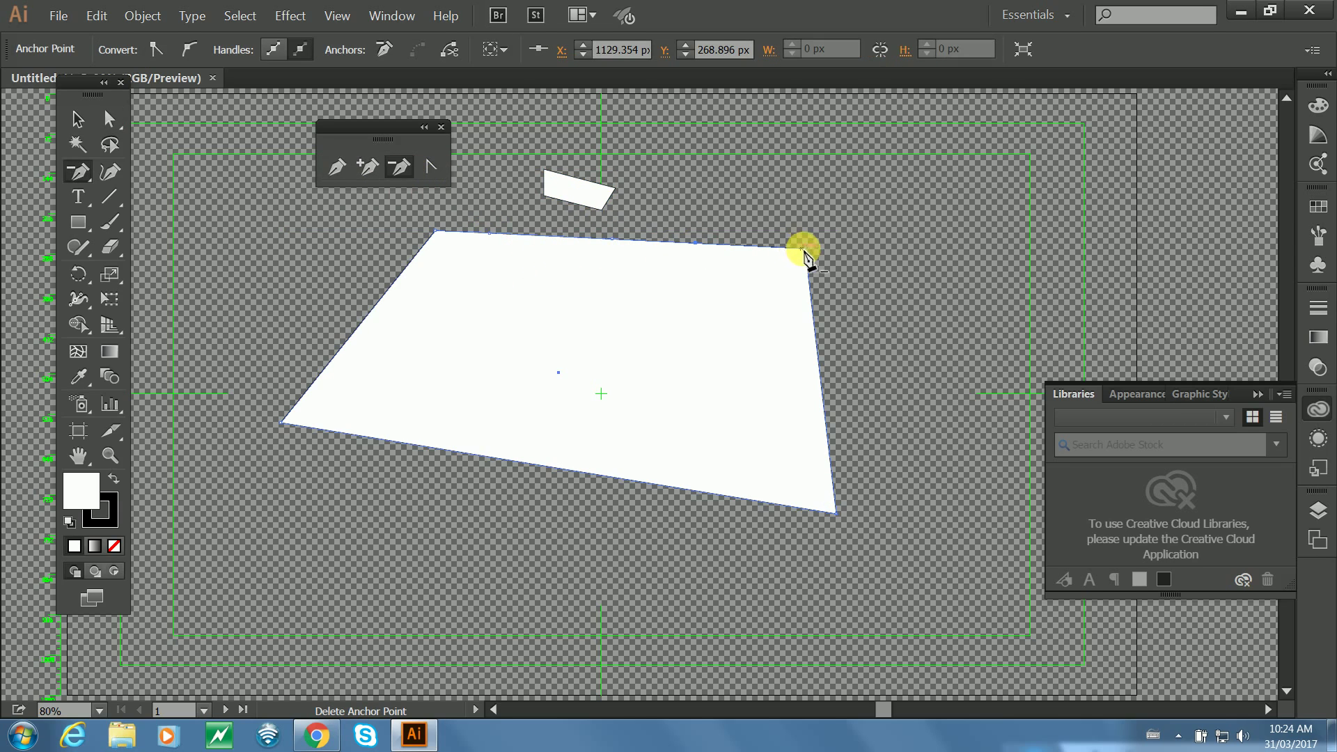
left_click(805, 248)
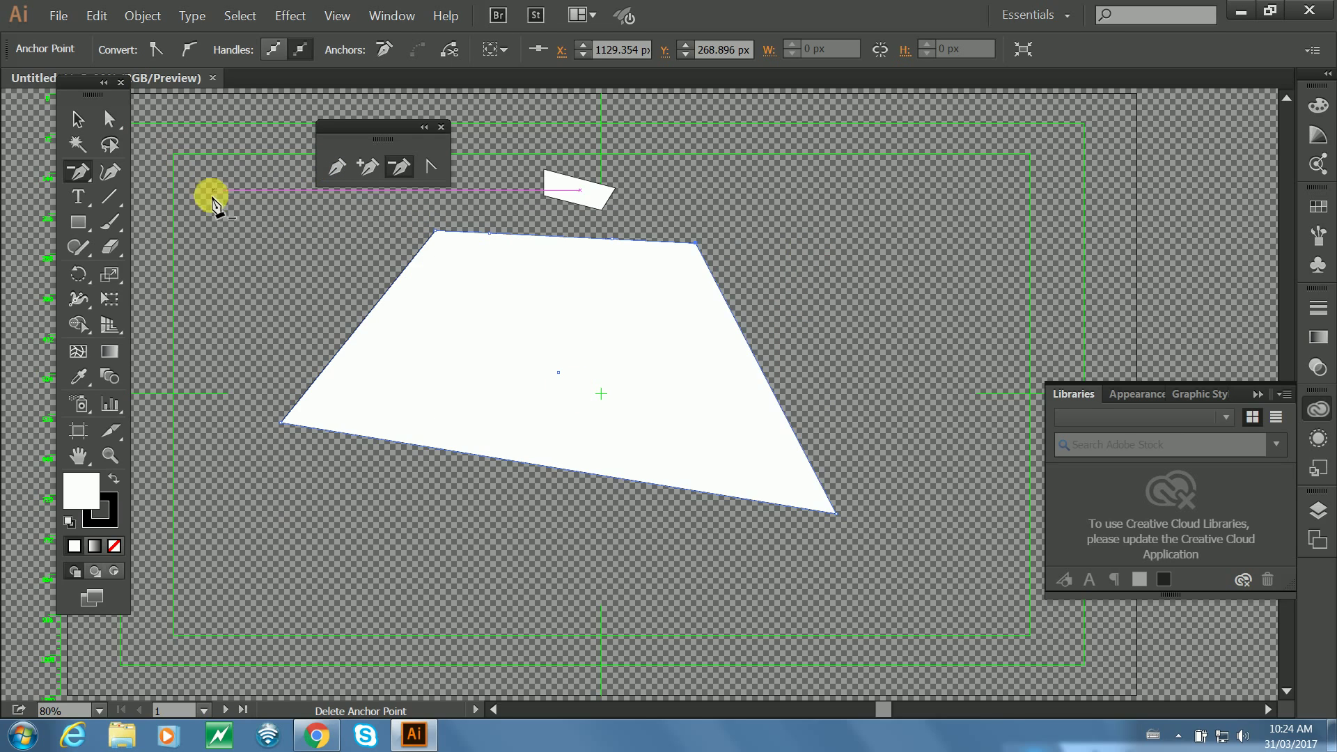
left_click_drag(349, 141, 270, 119)
left_click(78, 200)
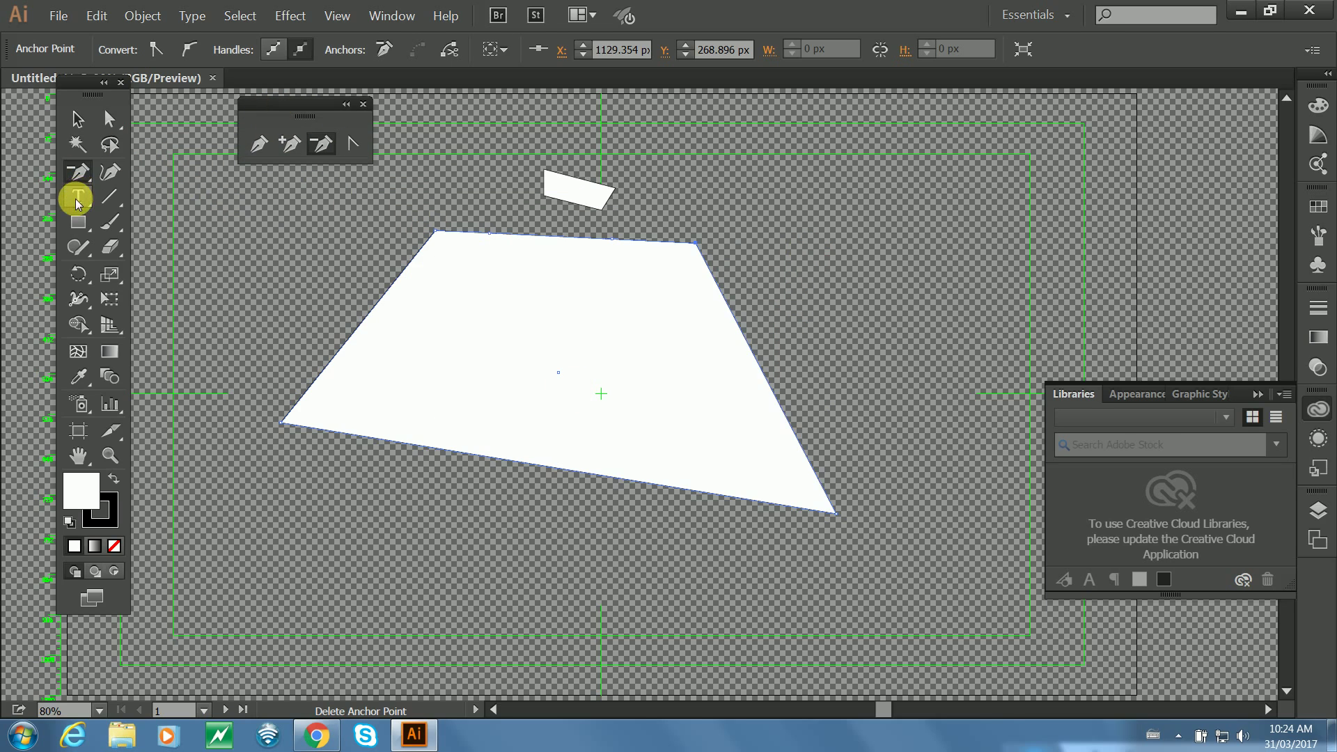
left_click(76, 221)
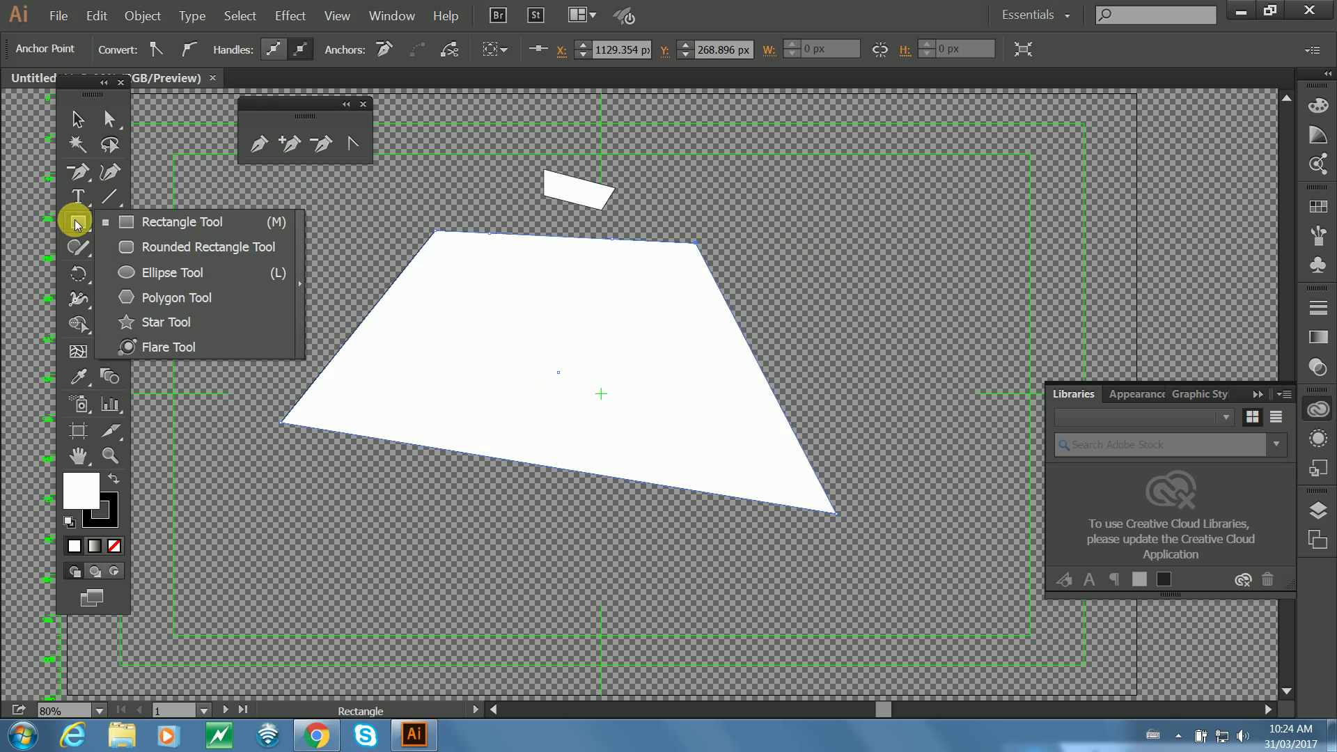
mouse_move(76, 221)
left_mouse_down()
mouse_move(137, 223)
mouse_move(144, 346)
mouse_move(140, 292)
mouse_move(161, 278)
mouse_move(140, 224)
mouse_move(138, 295)
mouse_move(140, 223)
mouse_move(79, 221)
left_mouse_up()
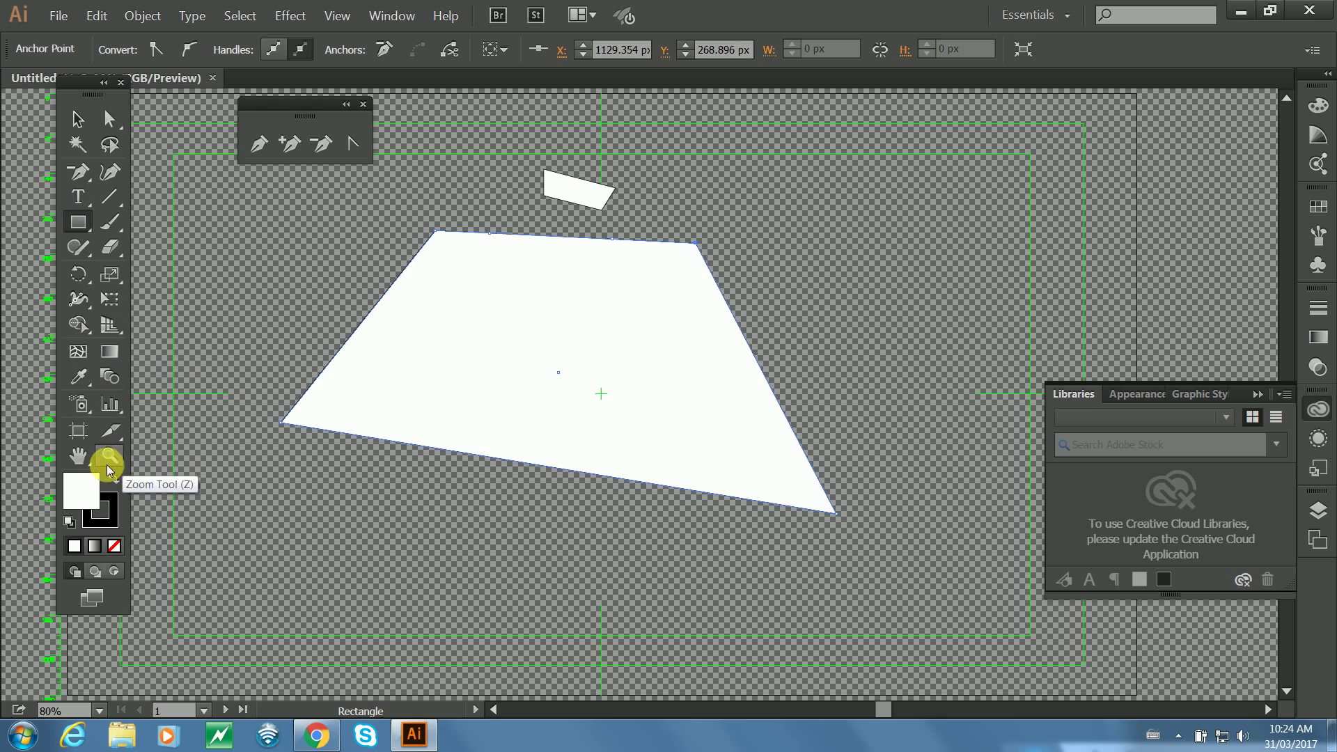
left_click(113, 352)
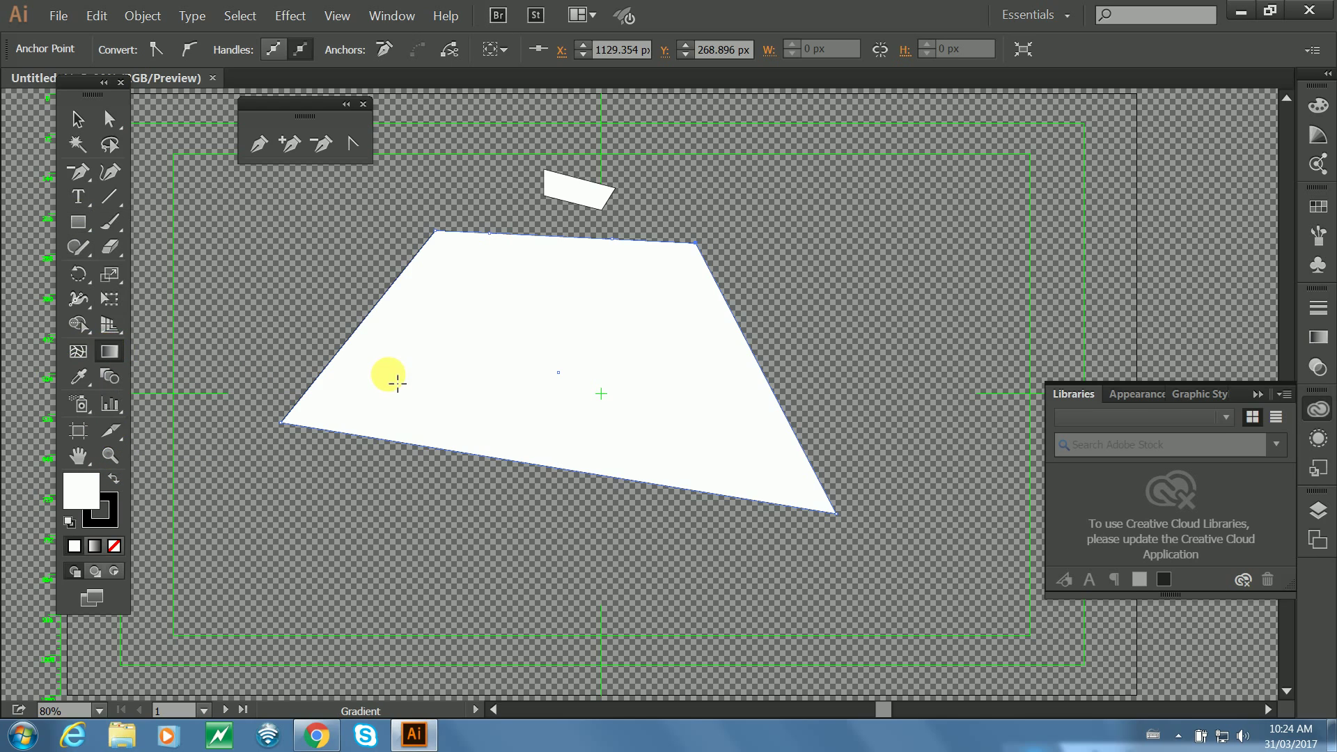
Fill the large quadrilateral with the white-to-black linear gradient and deselect it.
left_click(80, 124)
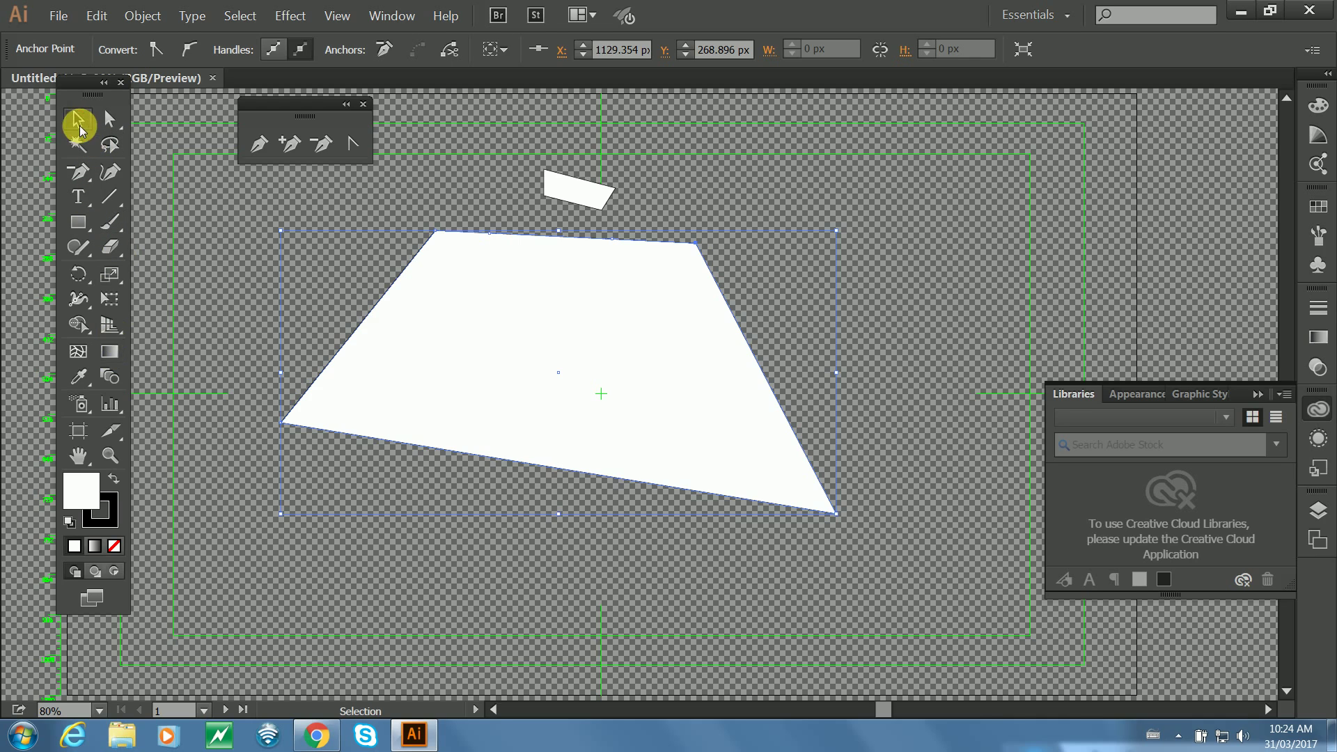
left_click(1318, 339)
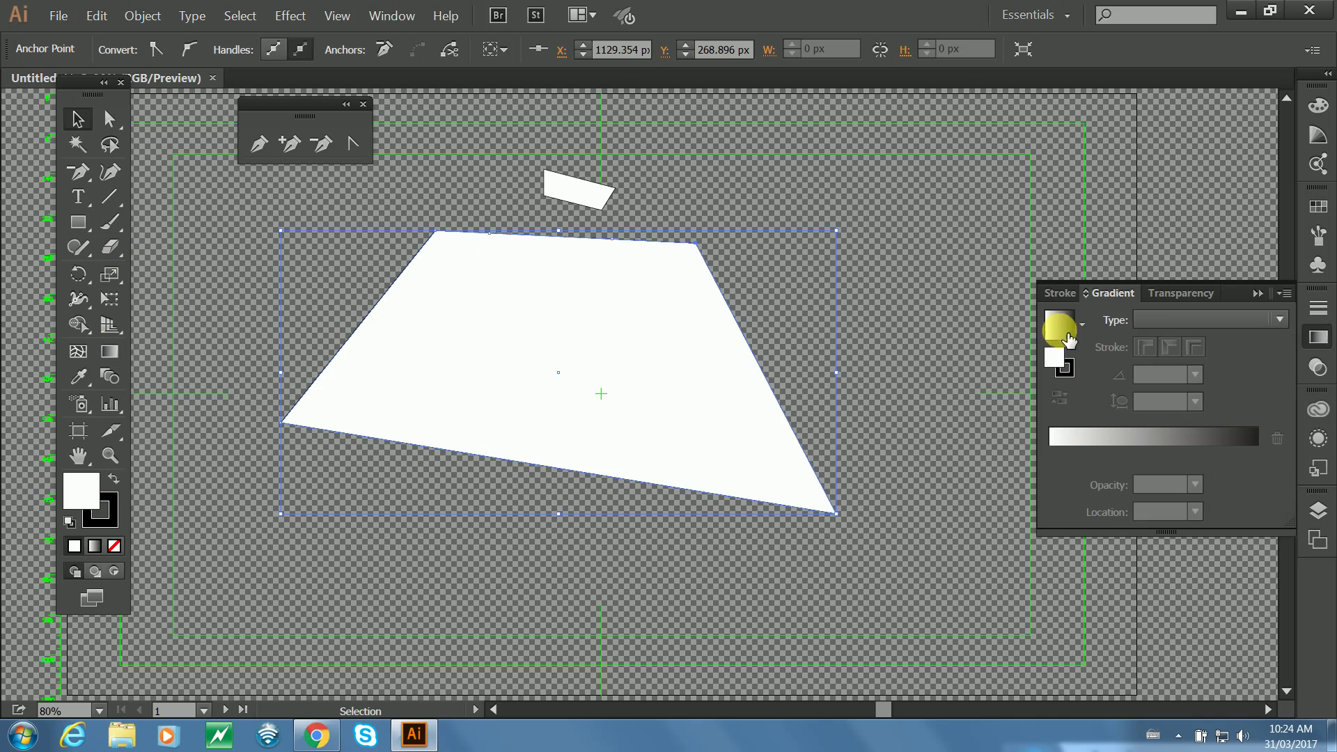
left_click(1068, 337)
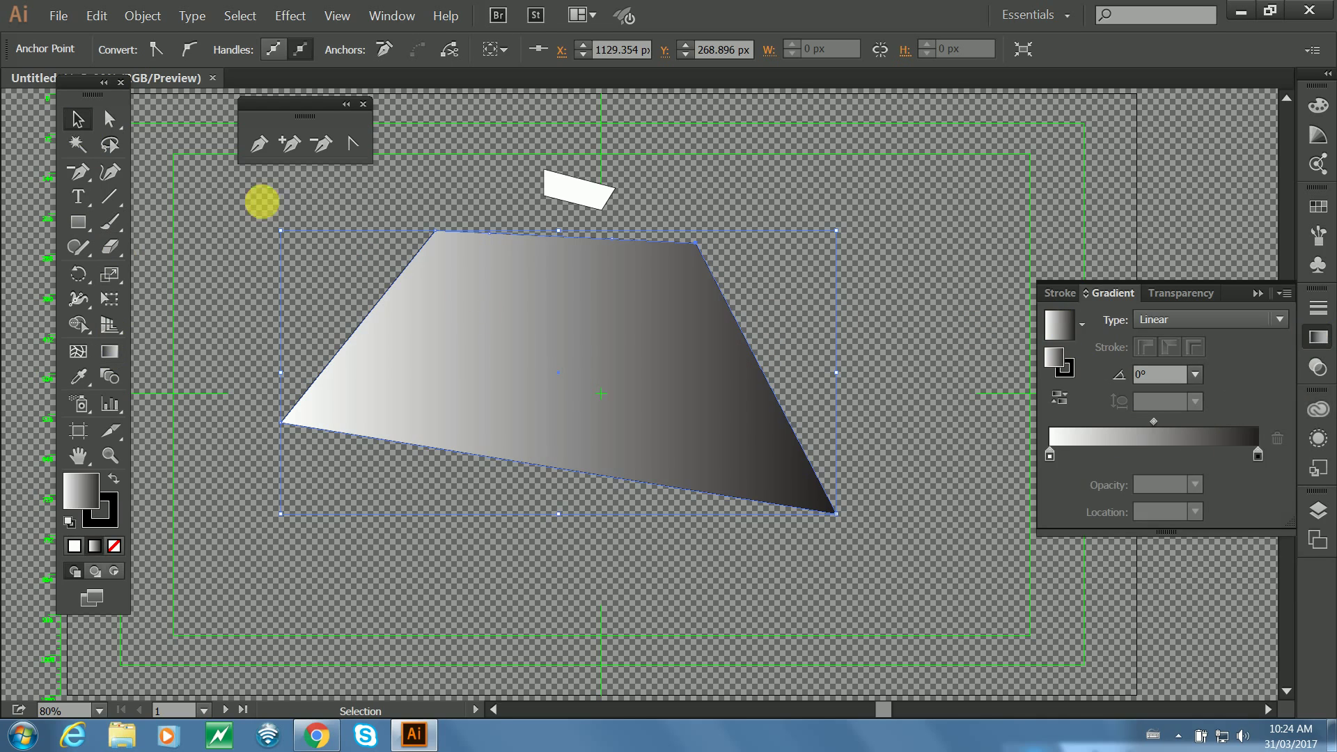
left_click(167, 141)
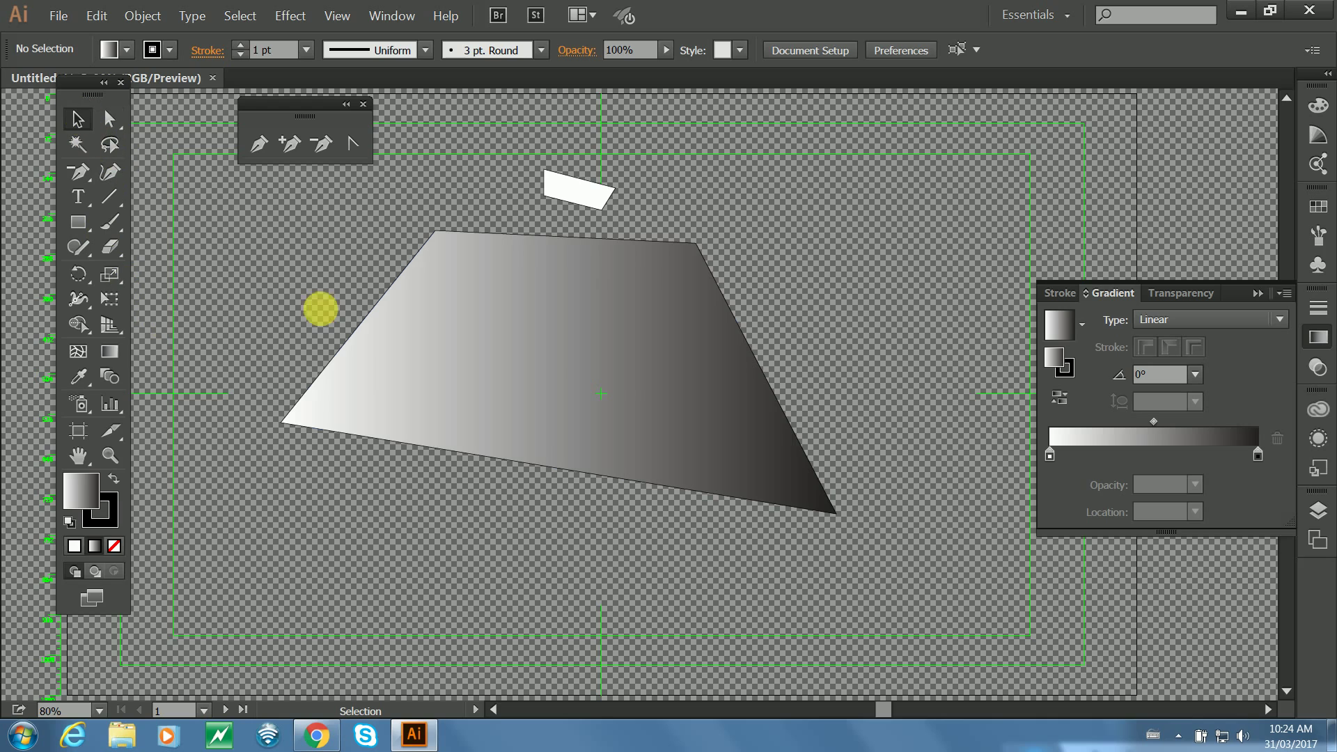
Swap the quadrilateral's fill and stroke, make the stroke white, and swap them back to a white fill with a black stroke.
left_click(482, 369)
left_click(115, 474)
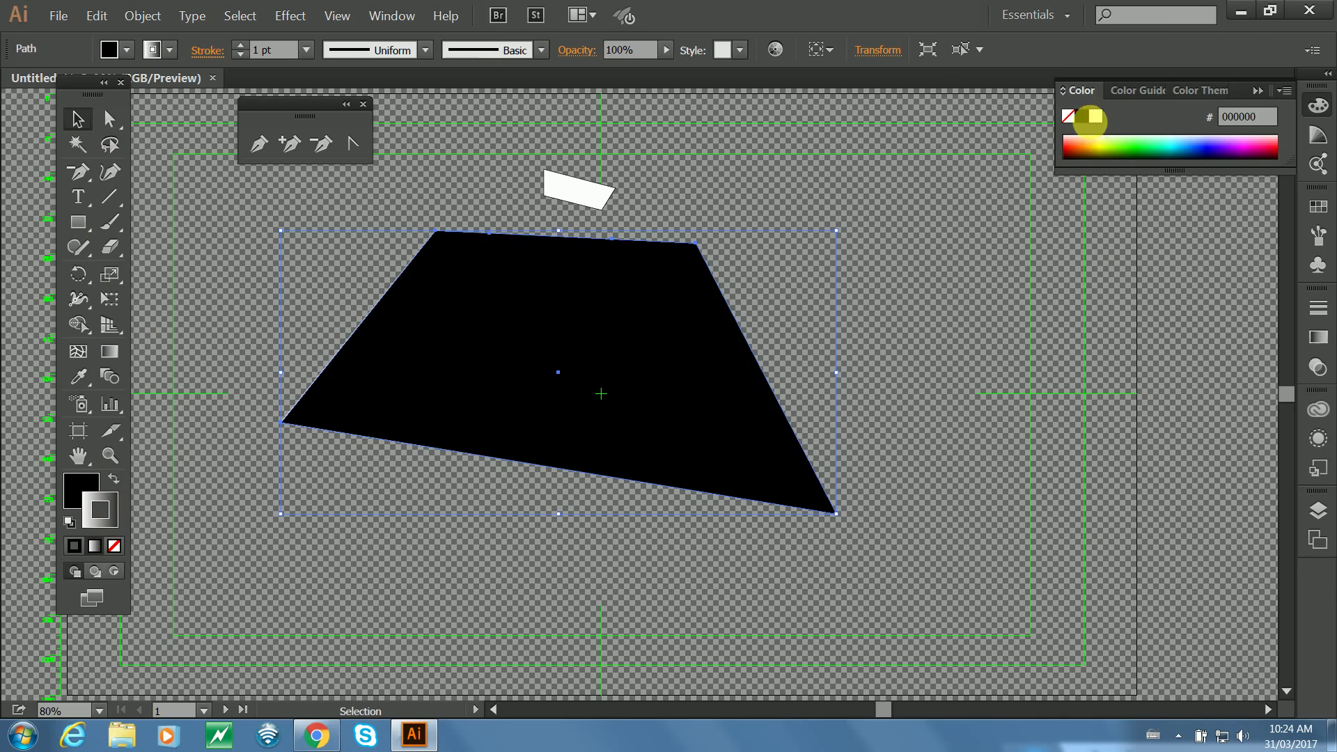
left_click(1095, 116)
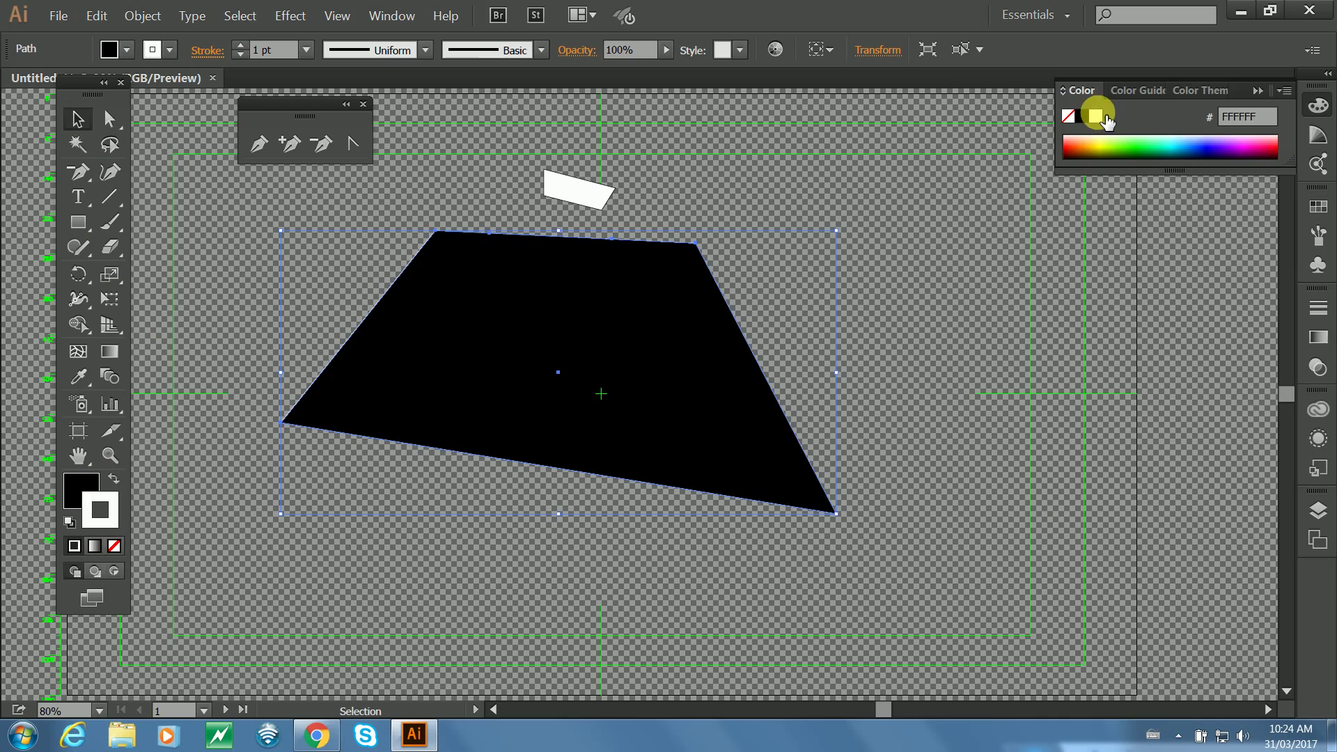
double_click(80, 487)
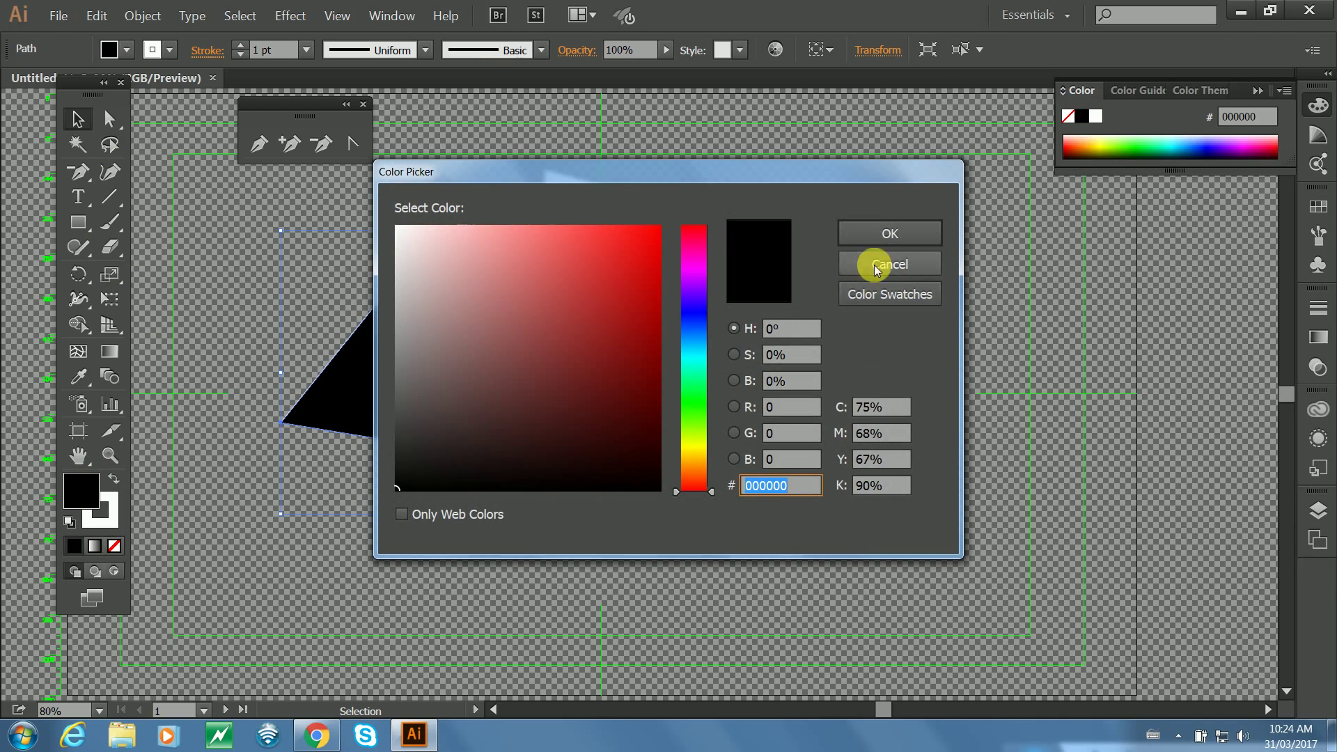
left_click(875, 268)
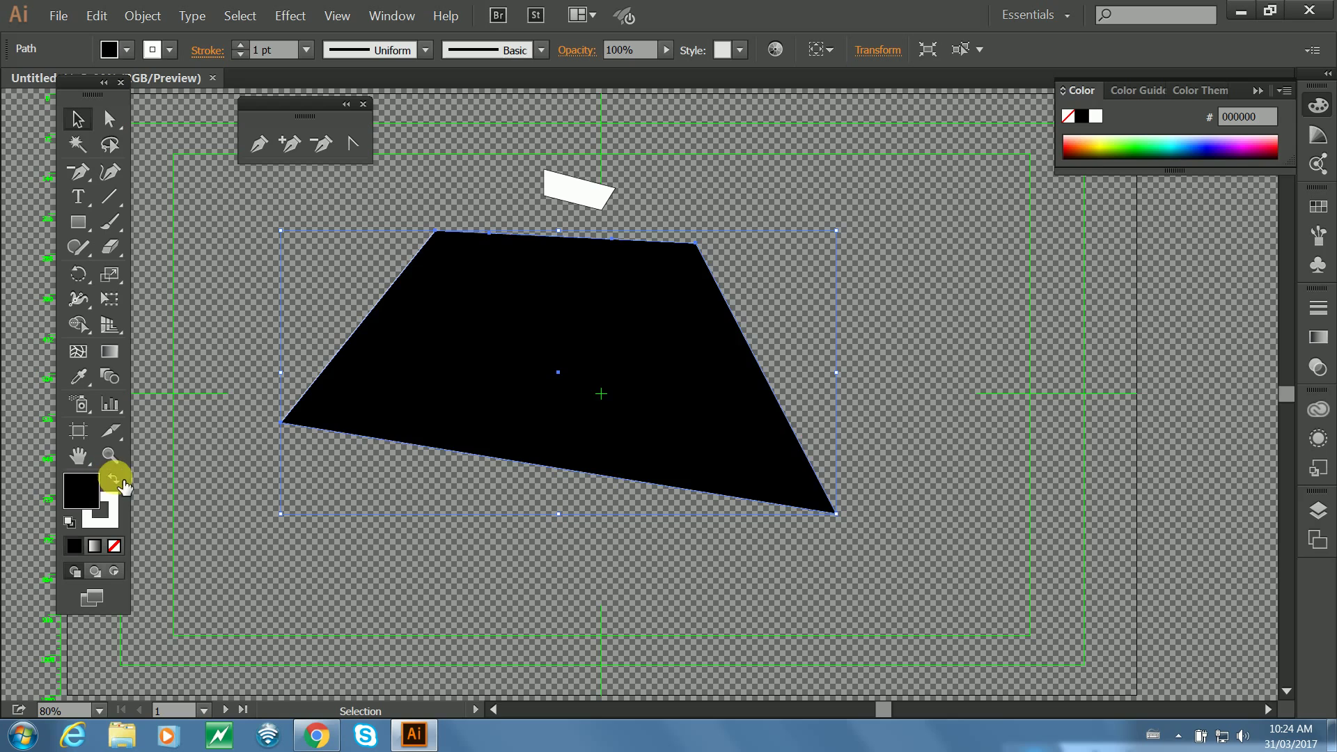
left_click(114, 479)
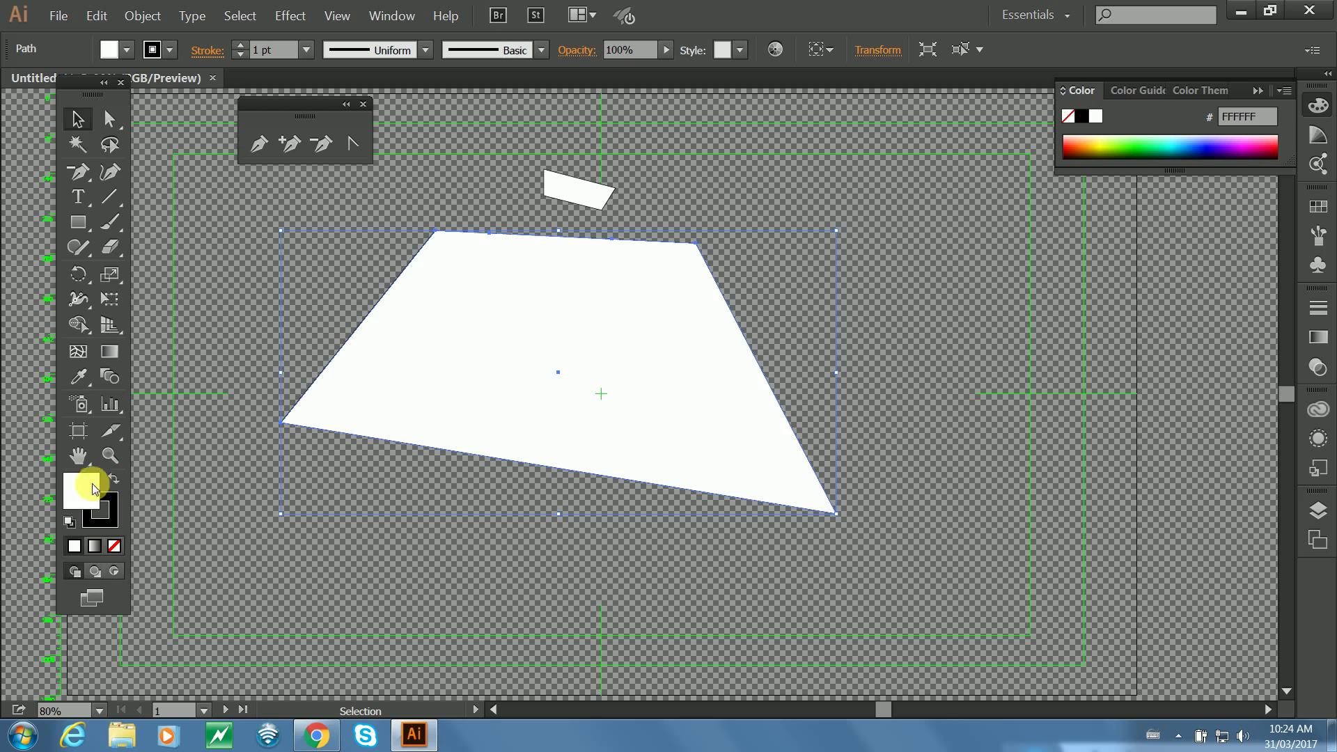
Increase the quadrilateral's stroke weight to 22 pt and show the full set of stroke options.
left_click(1318, 310)
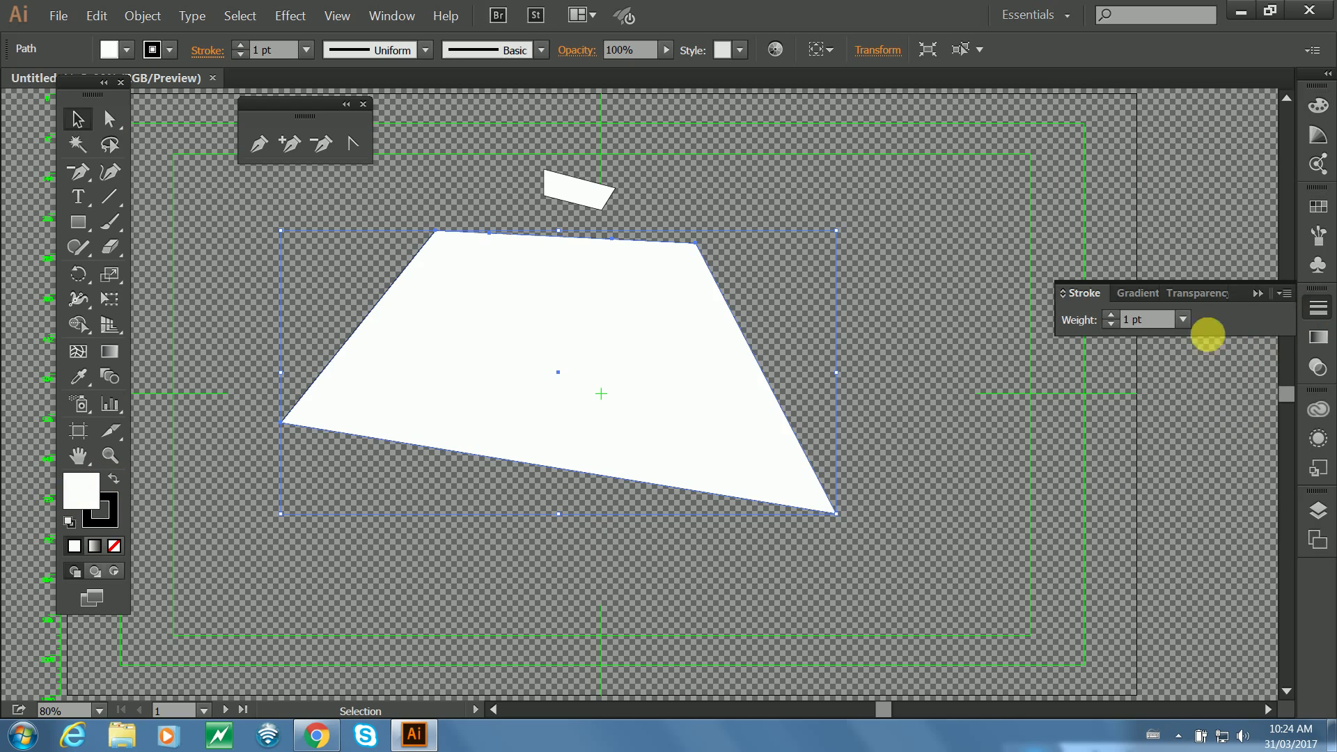
left_click(1110, 319)
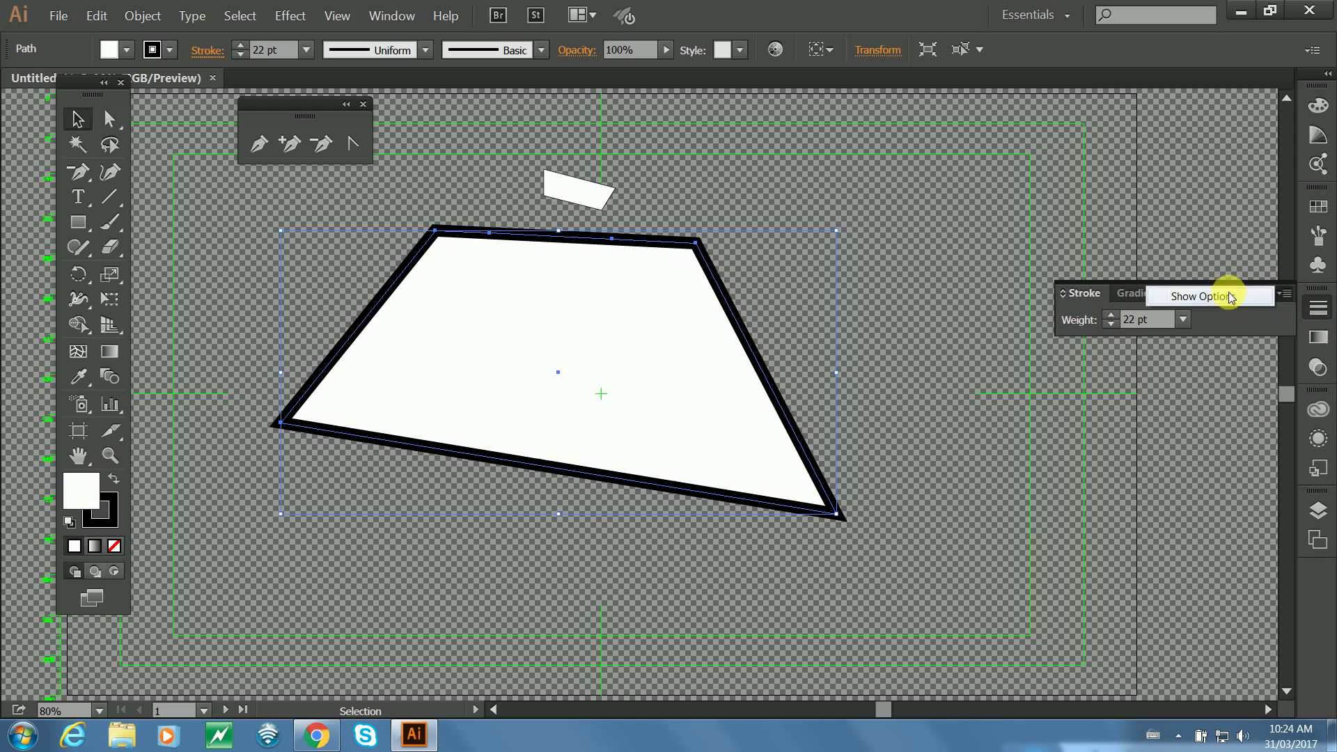
left_click(1222, 295)
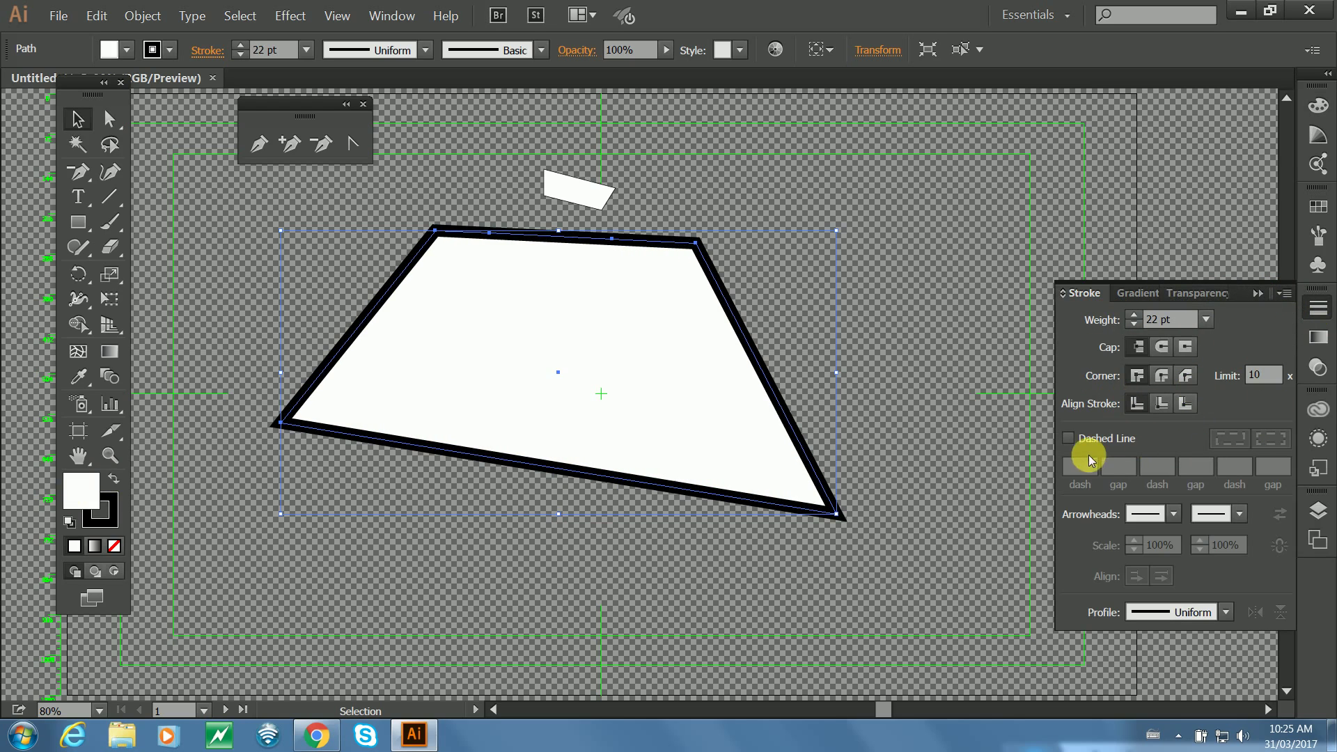
Try a dashed line on the quadrilateral's outline, turn it off, and give the stroke round caps and round joins.
left_click(1068, 439)
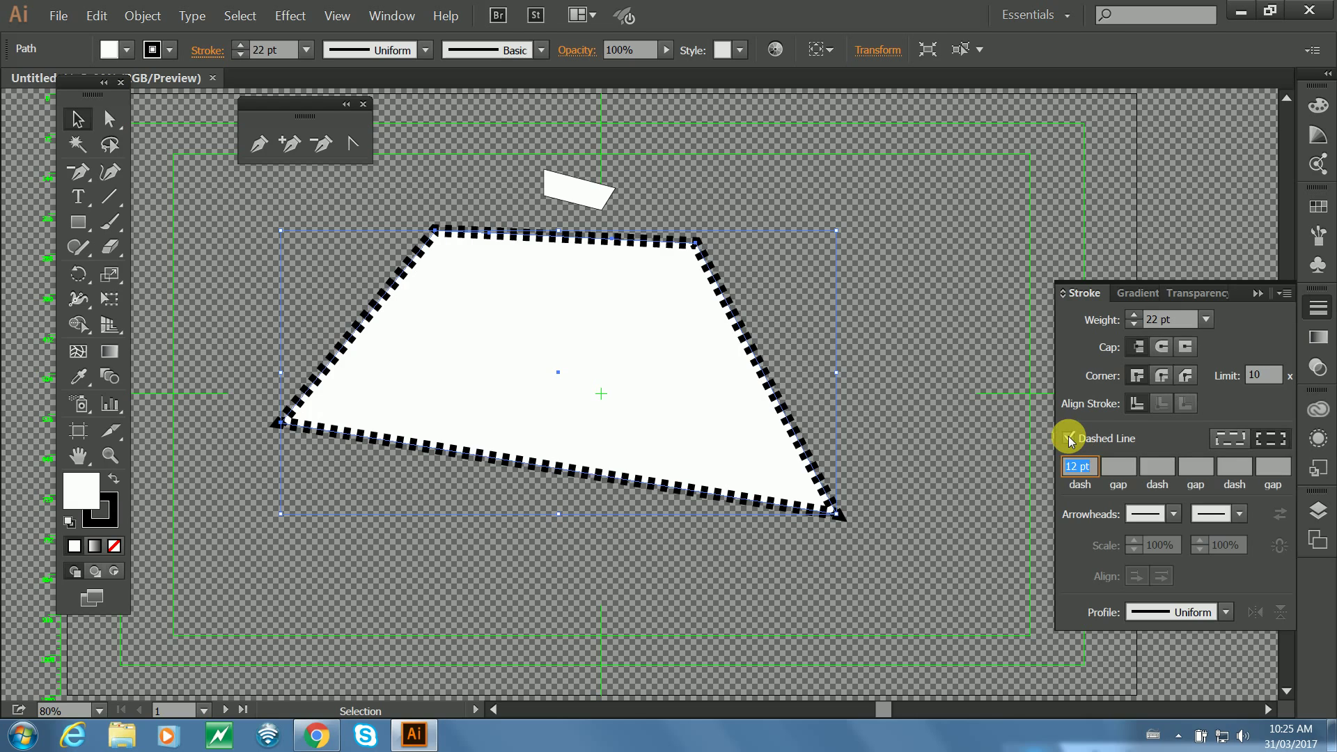
left_click(1068, 439)
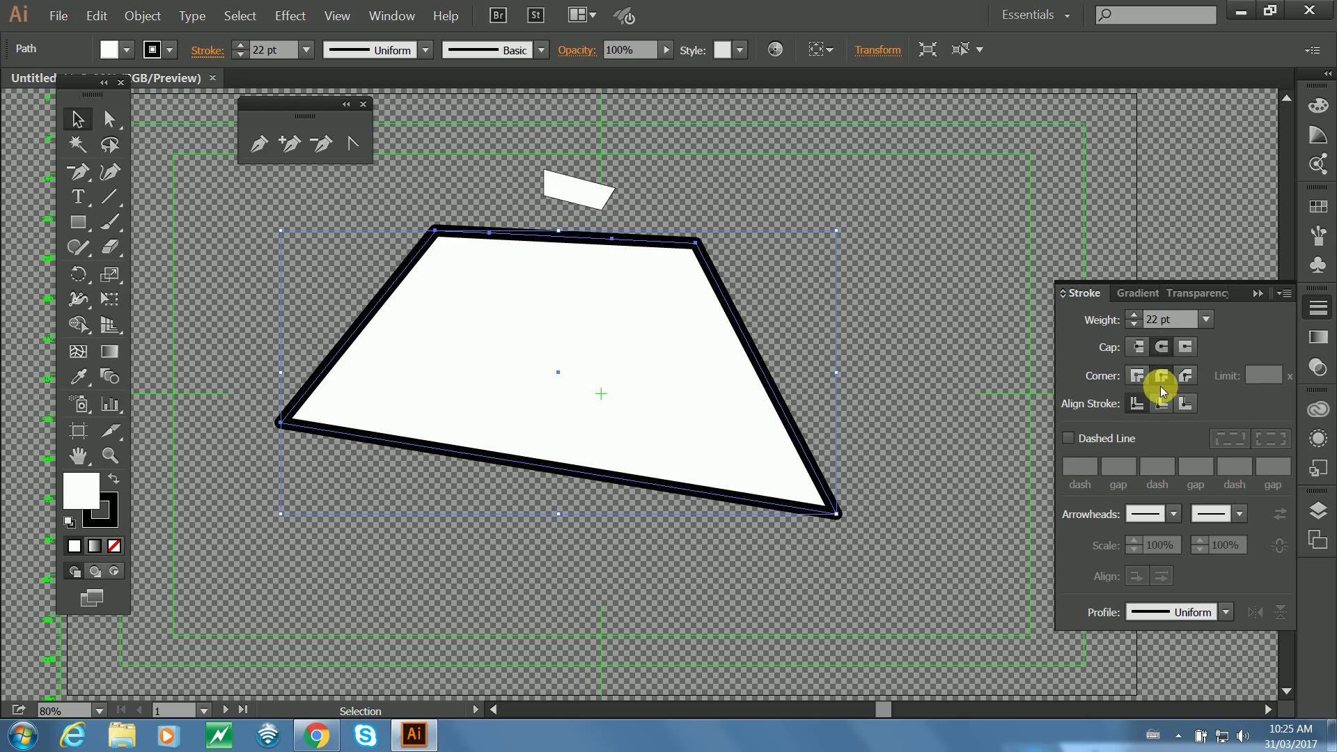
left_click(1161, 376)
Draw a small square beyond the quadrilateral's upper-right side and delete its two lower anchors to leave only the top edge.
left_click(72, 217)
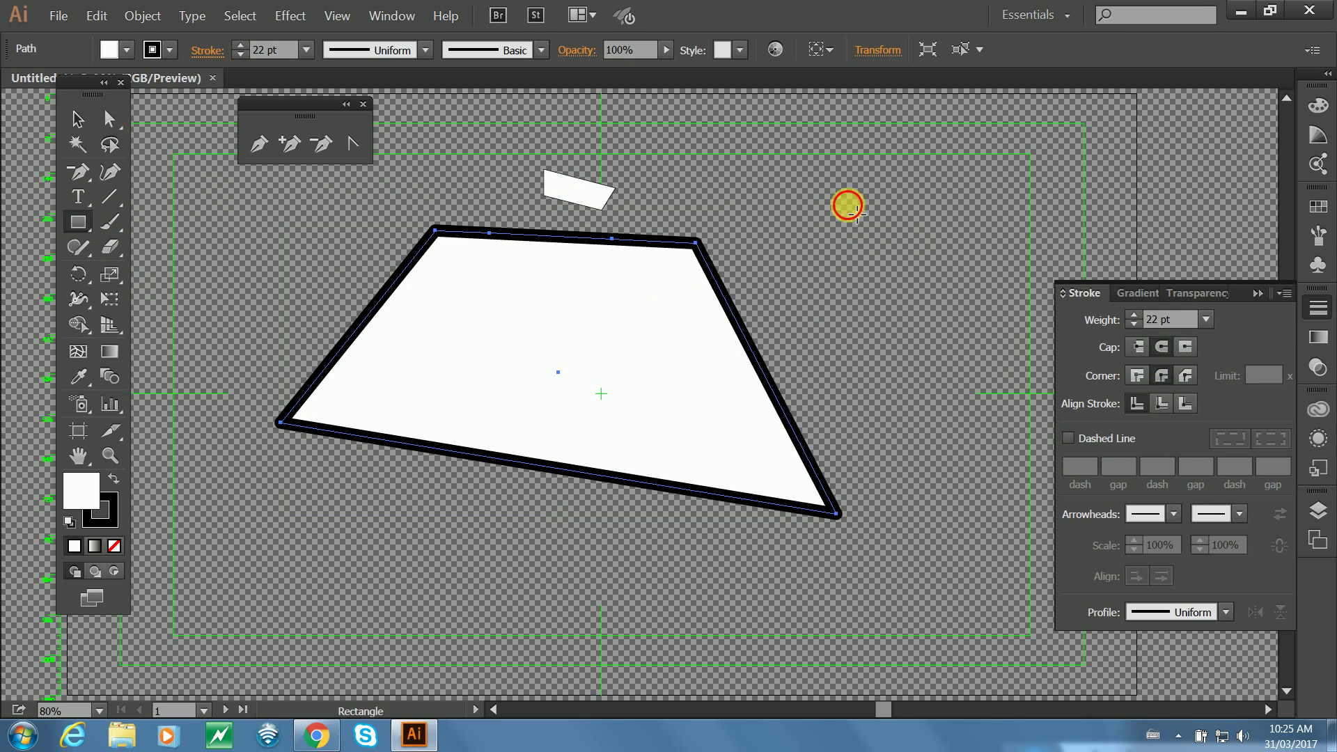
left_click_drag(845, 204, 948, 300)
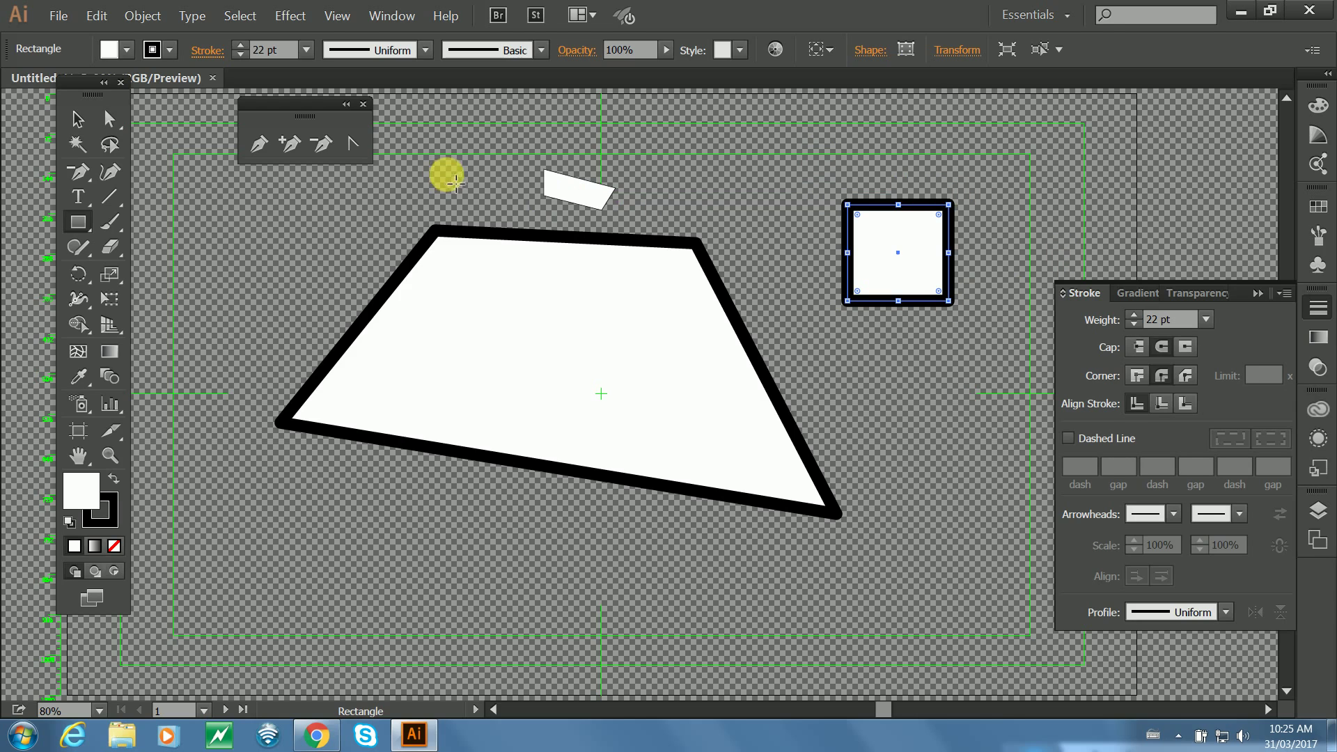
key("a")
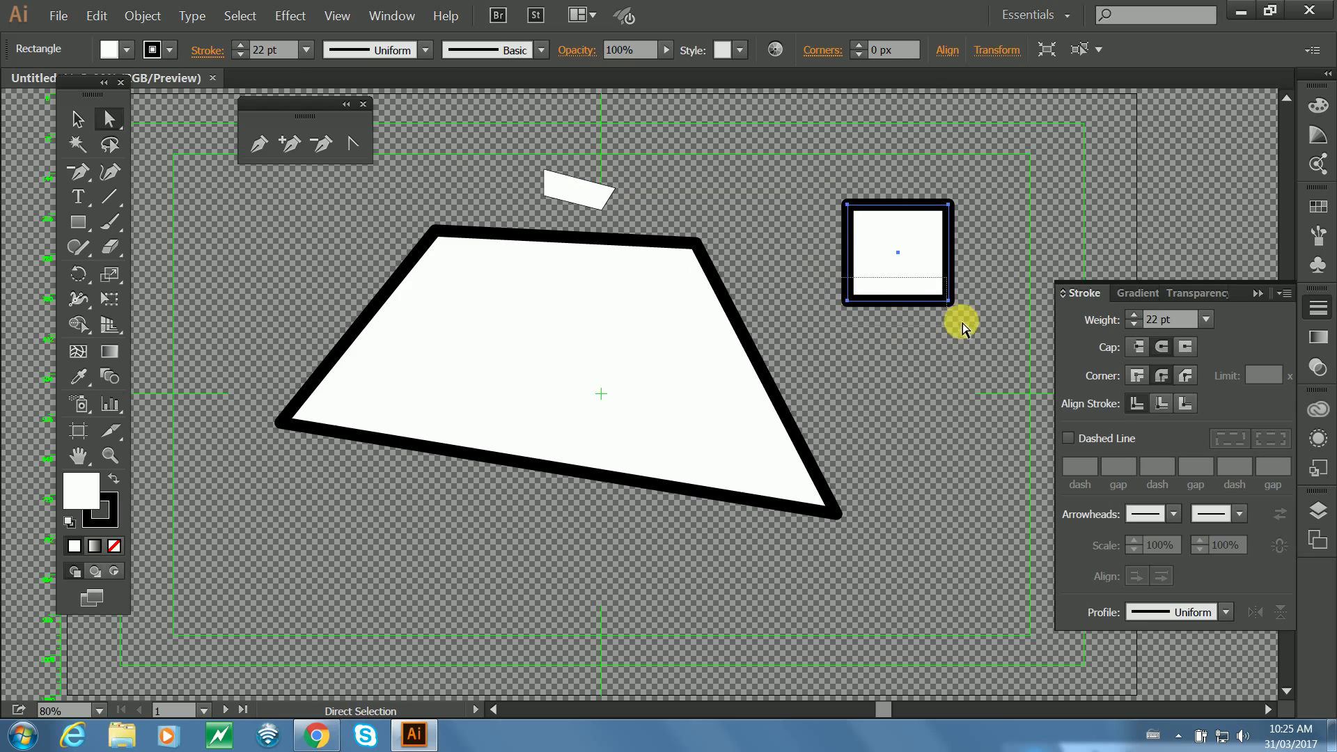
left_click_drag(962, 323, 963, 320)
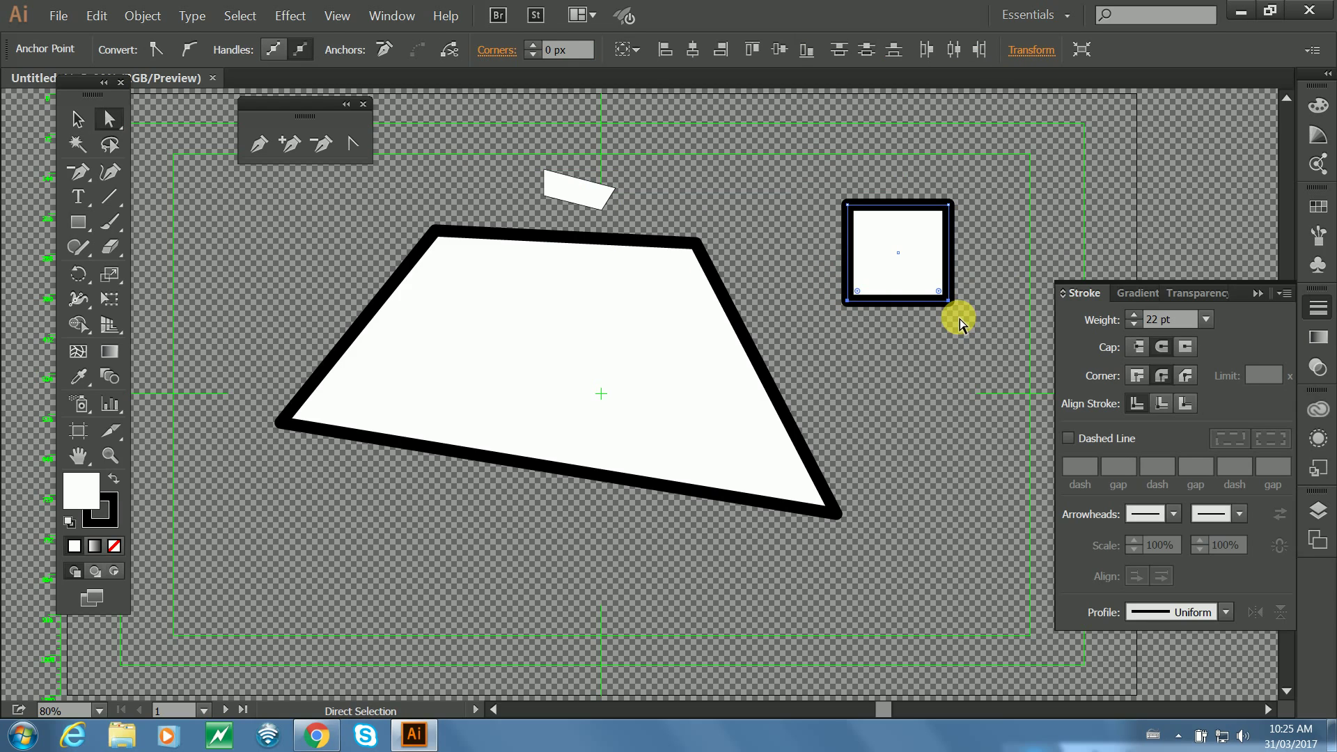
key("Delete")
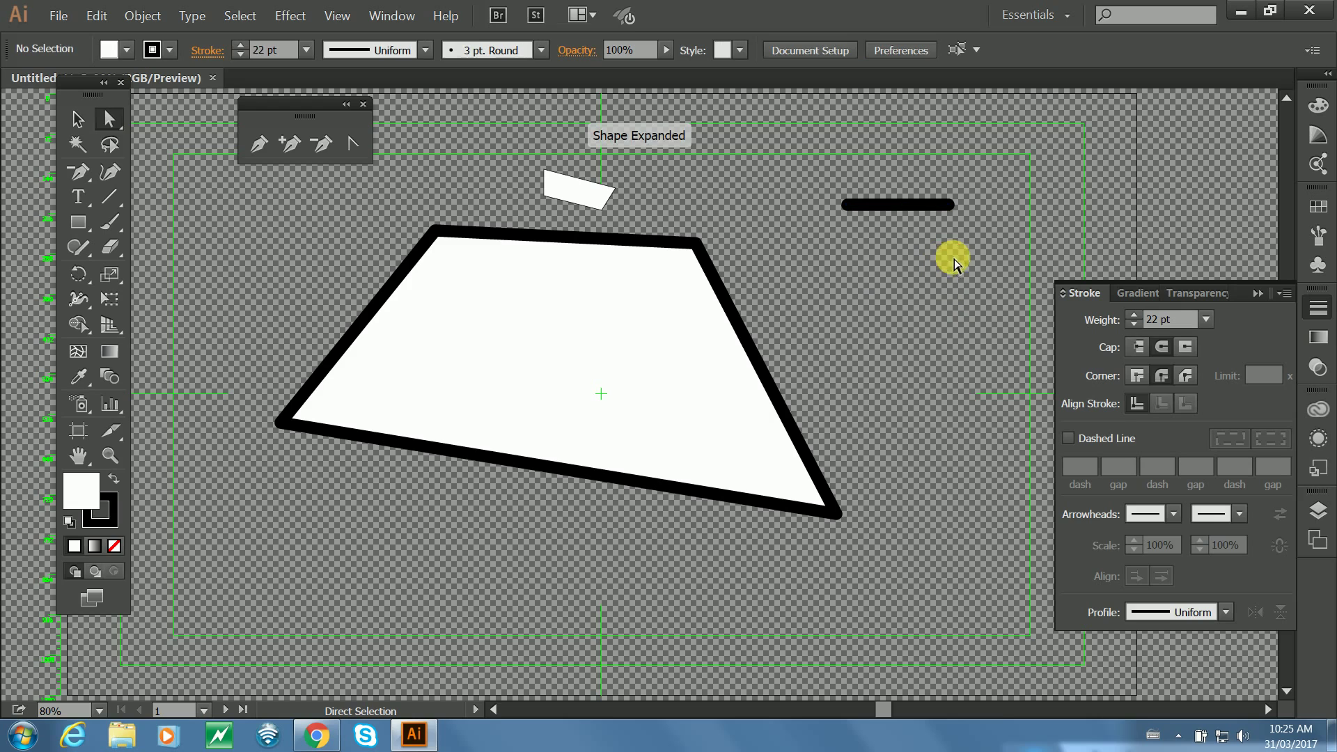
Select the remaining short horizontal line and give it a white stroke with no fill.
left_click(862, 222)
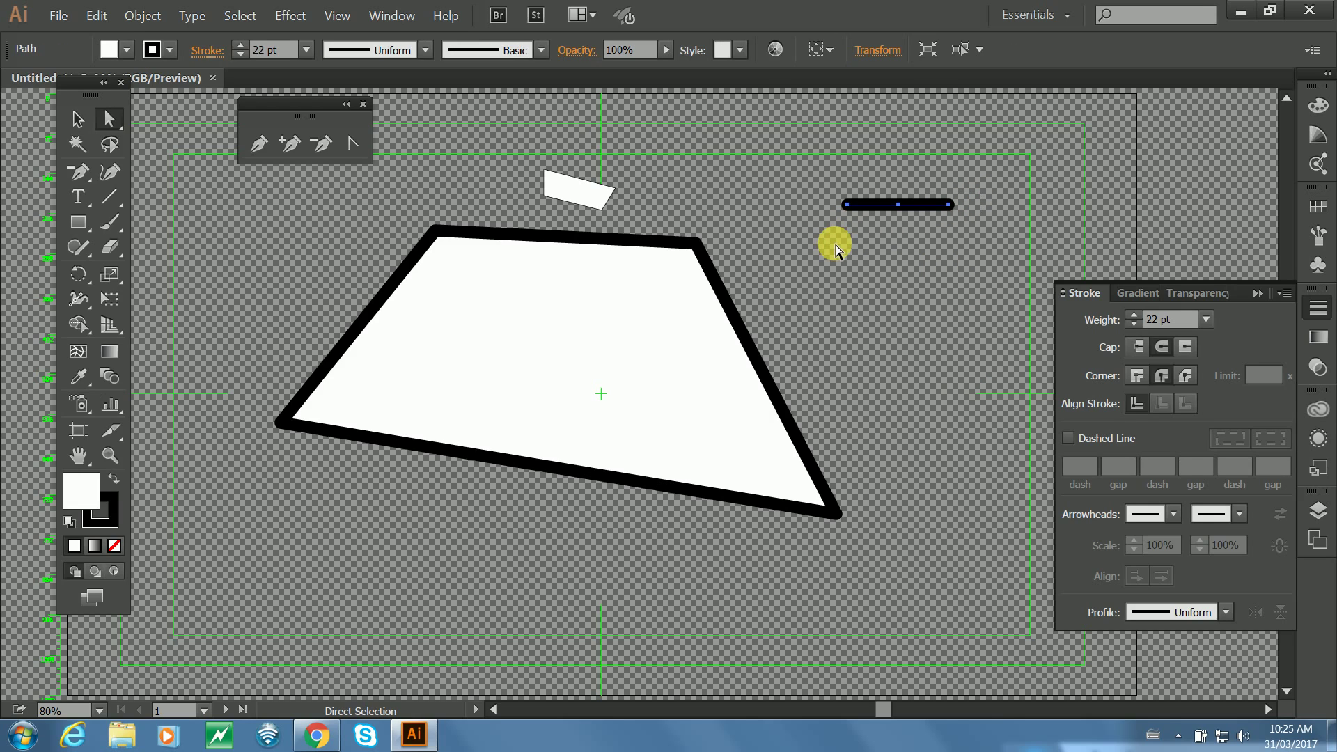
key("ctrl+plus")
key("ctrl+plus")
key("ctrl+plus")
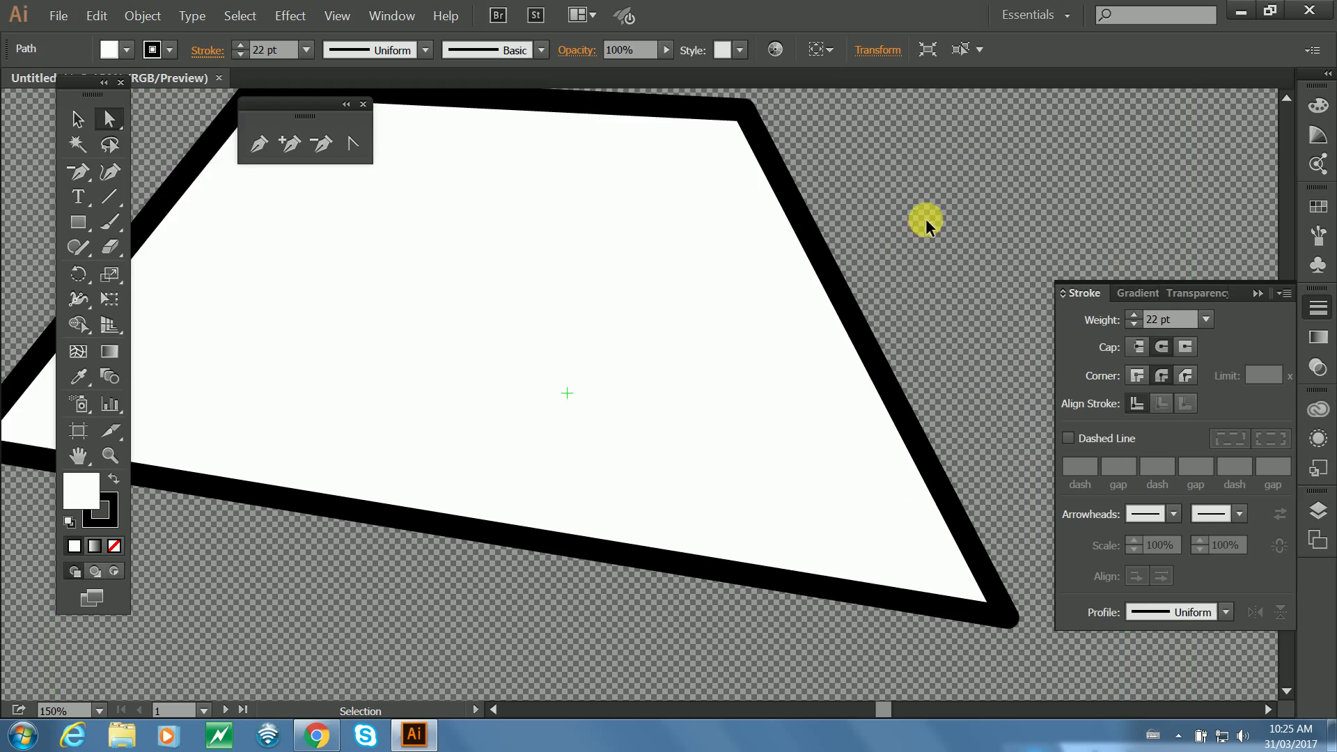
left_click_drag(932, 218, 320, 295)
left_click(150, 331)
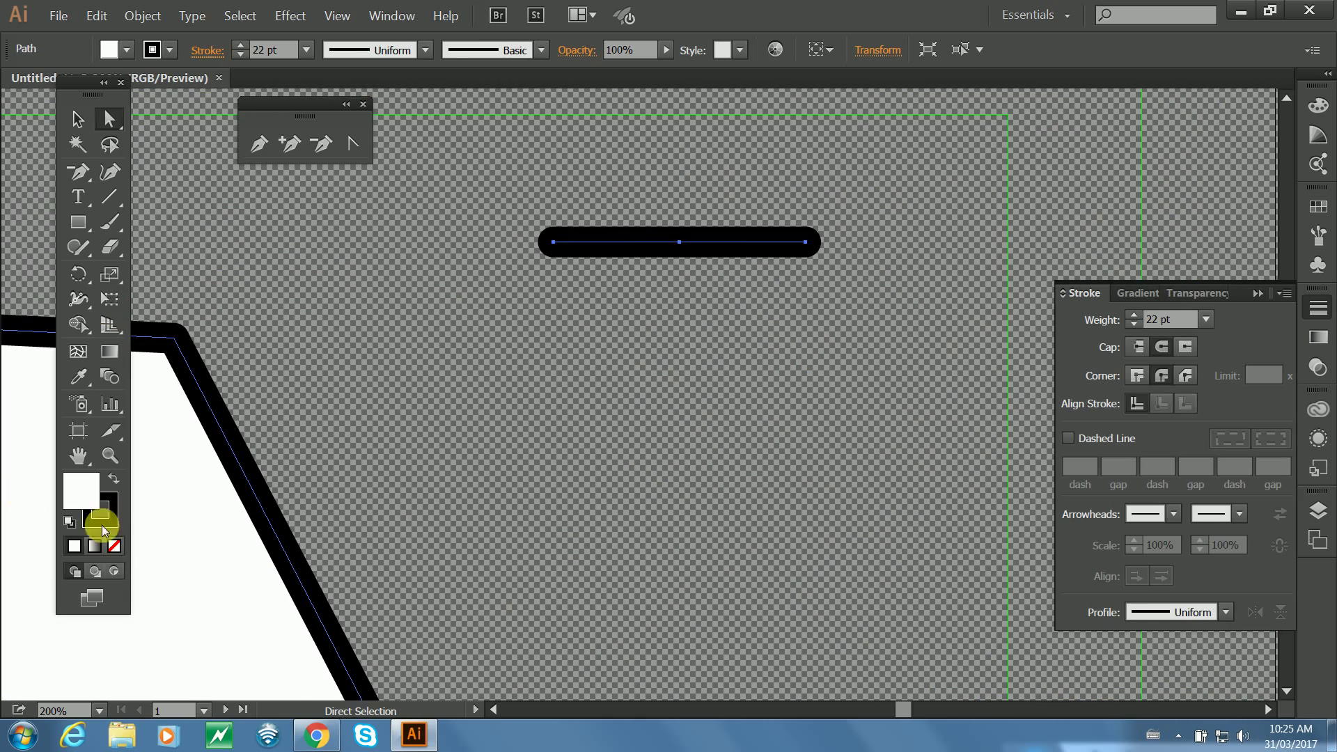
left_click(114, 479)
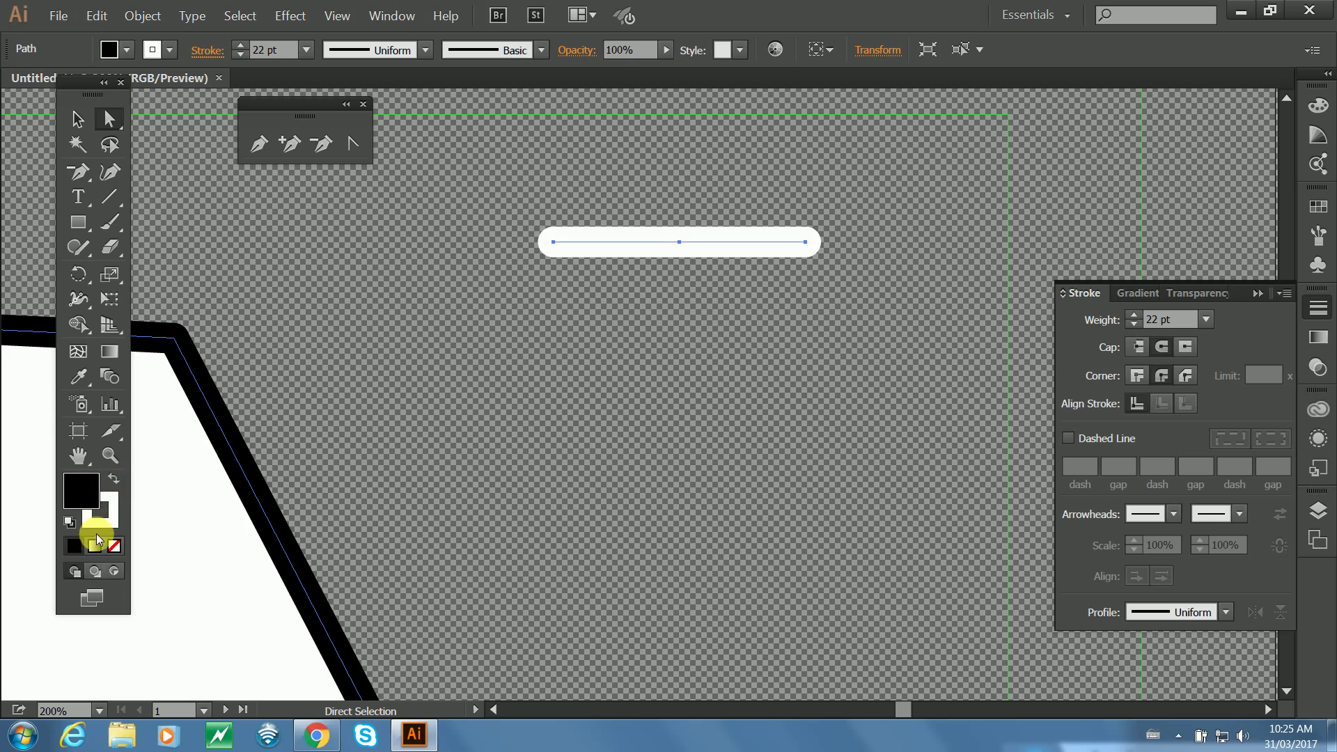
left_click(114, 546)
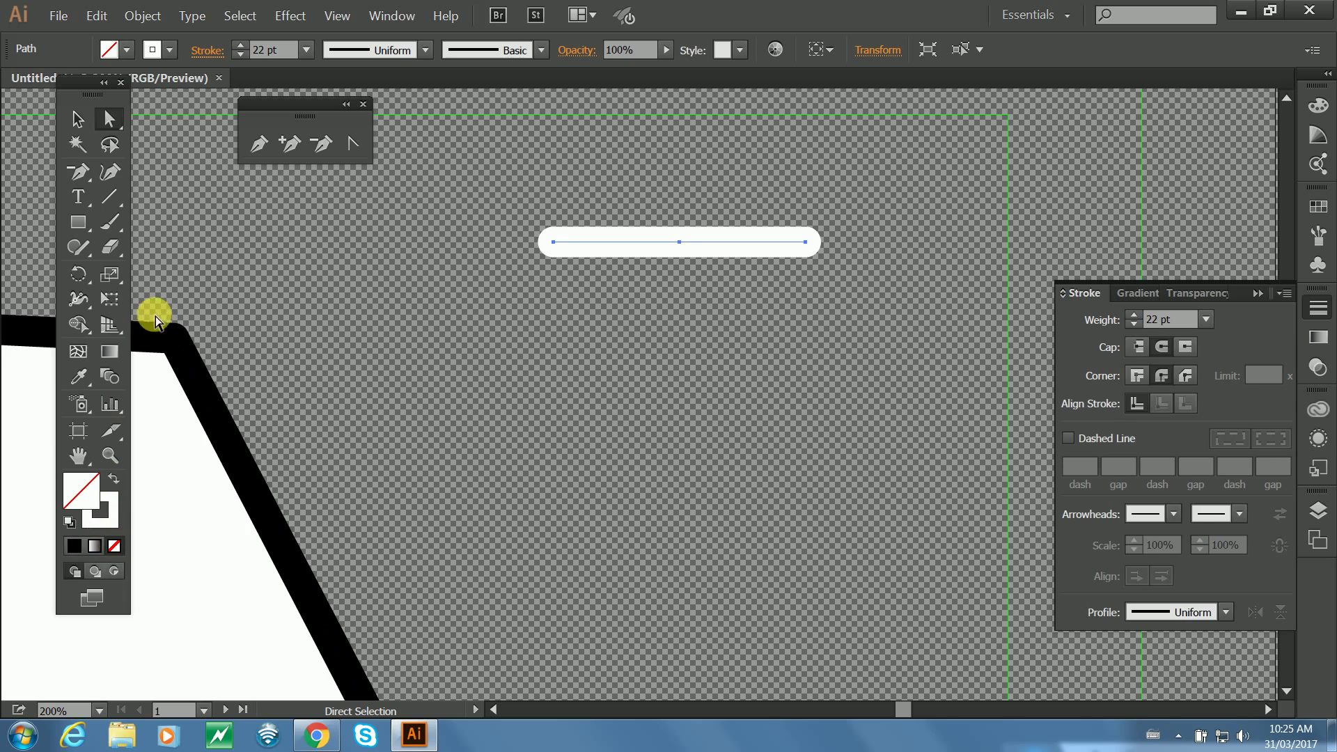
Reduce the white line's stroke weight to 6 pt and give it flat butt caps.
left_click(1134, 325)
left_click(1134, 325)
left_click(1134, 326)
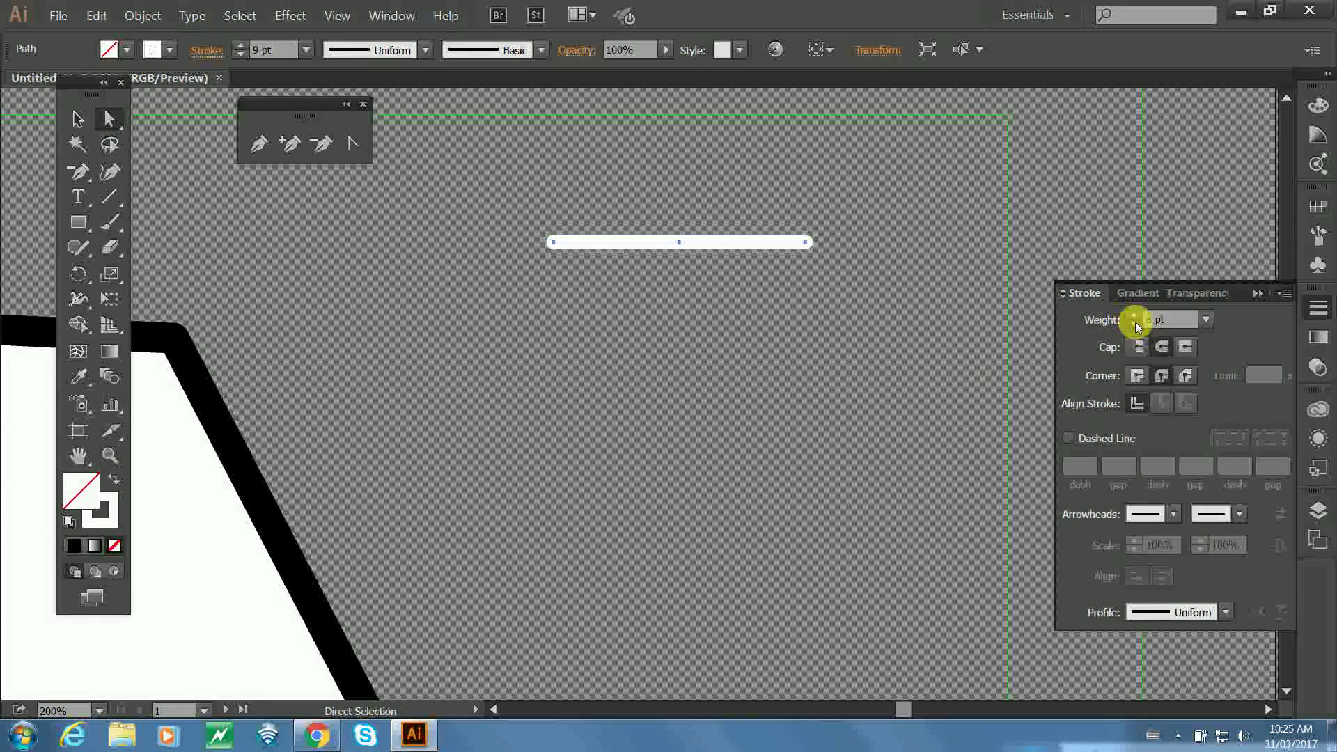
left_click(1135, 326)
left_click(1132, 317)
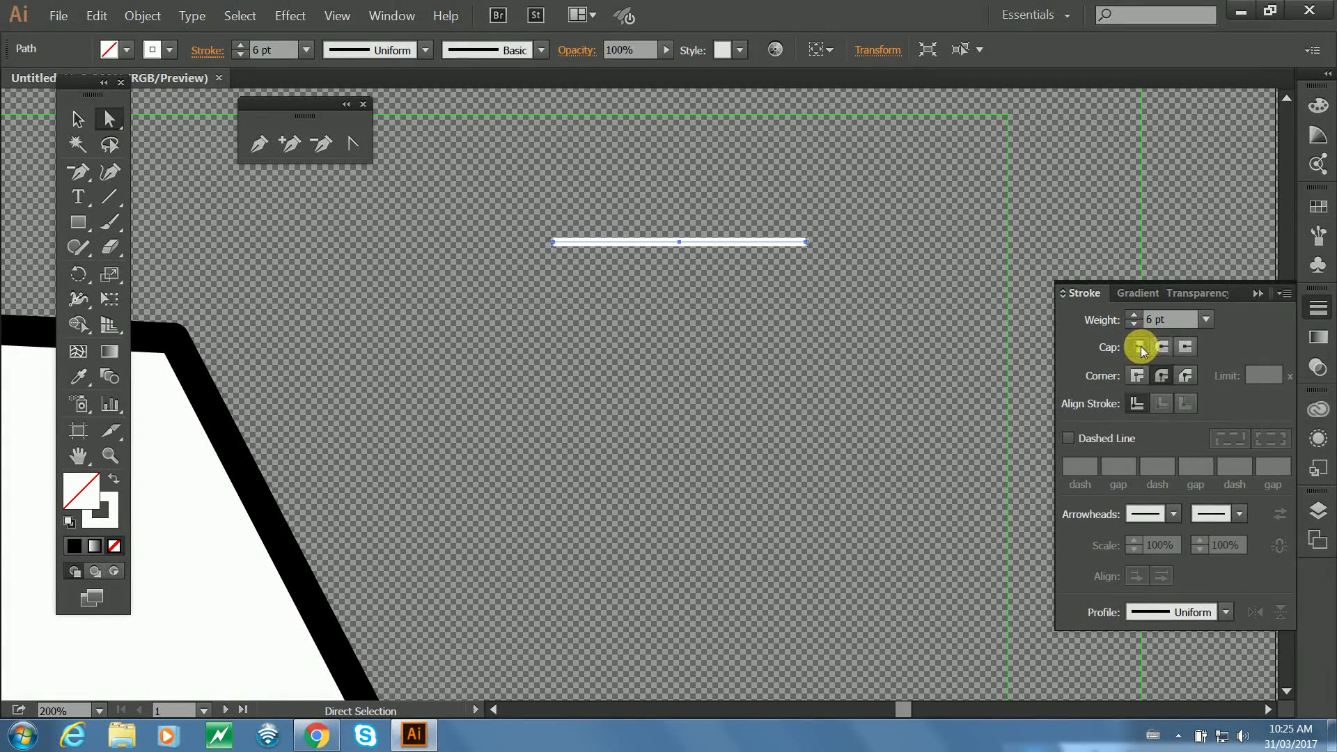
Compare round and projecting caps on the white line and leave it with round caps.
left_click(1160, 348)
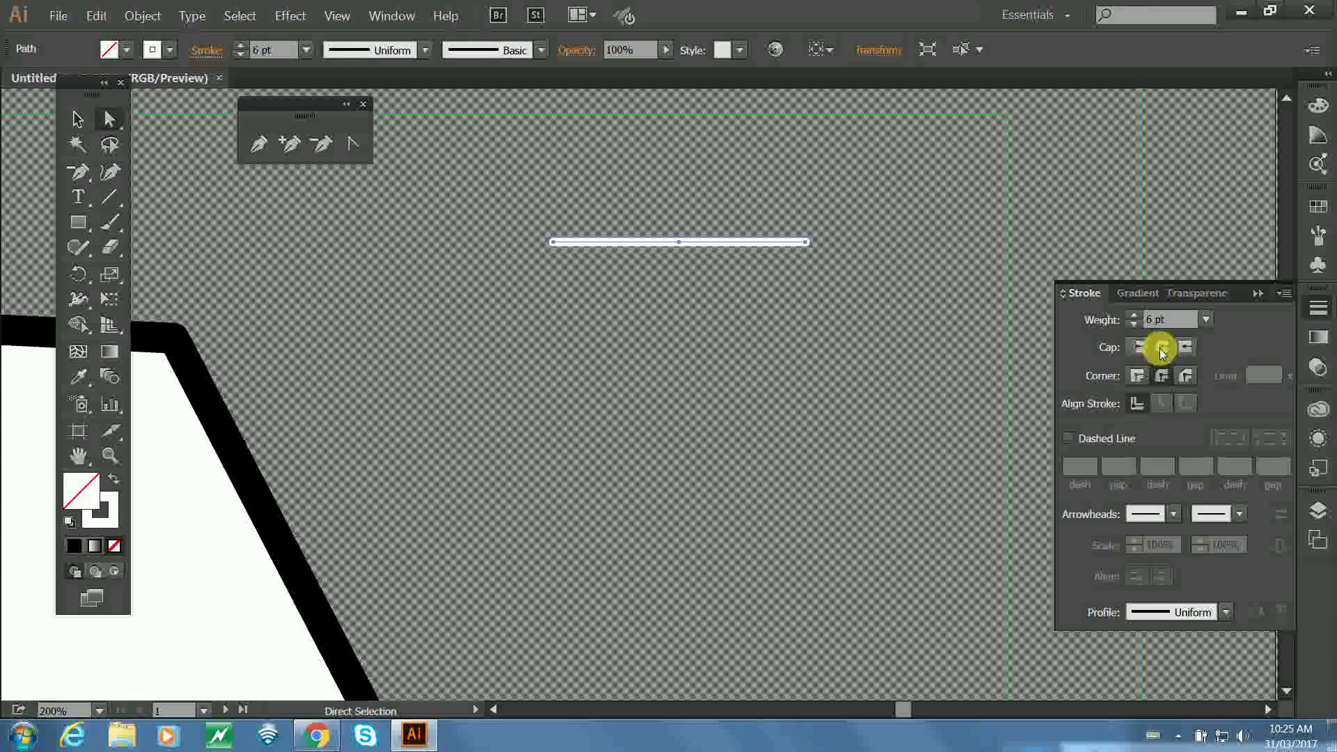
left_click(1189, 348)
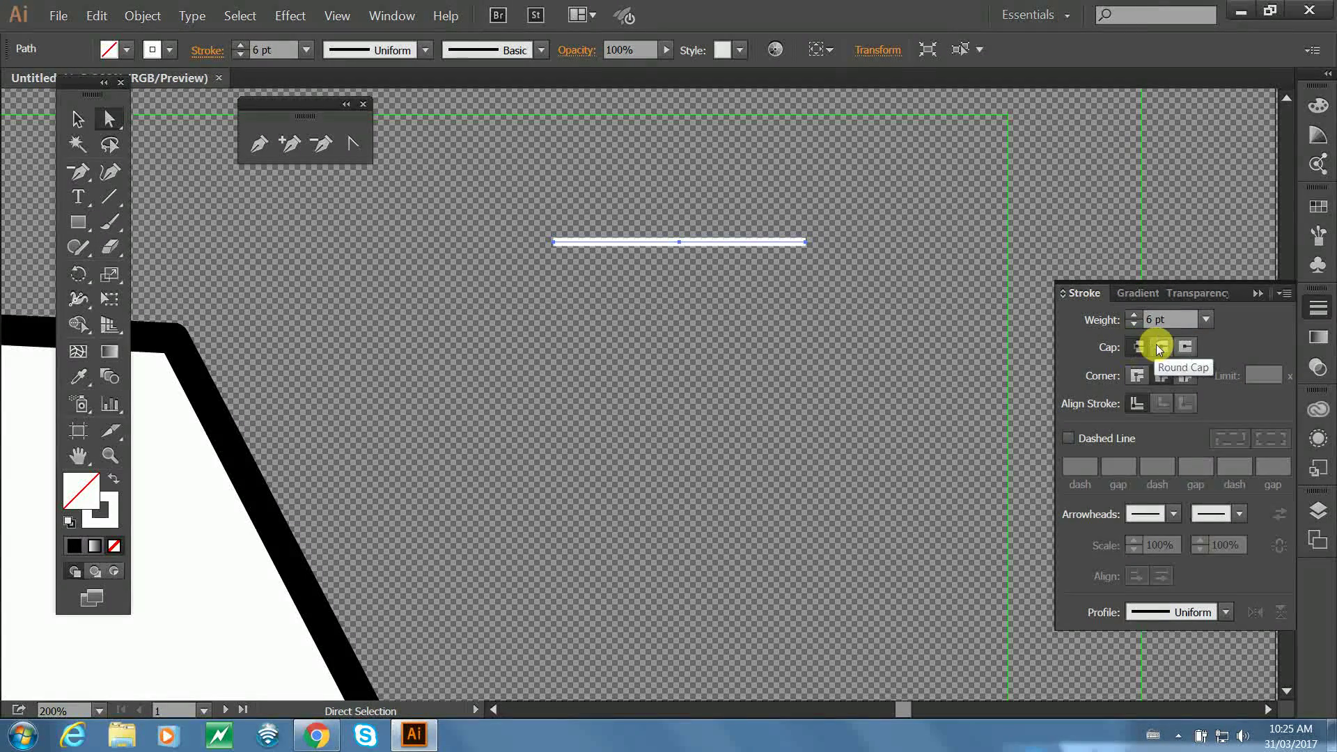
left_click(1159, 348)
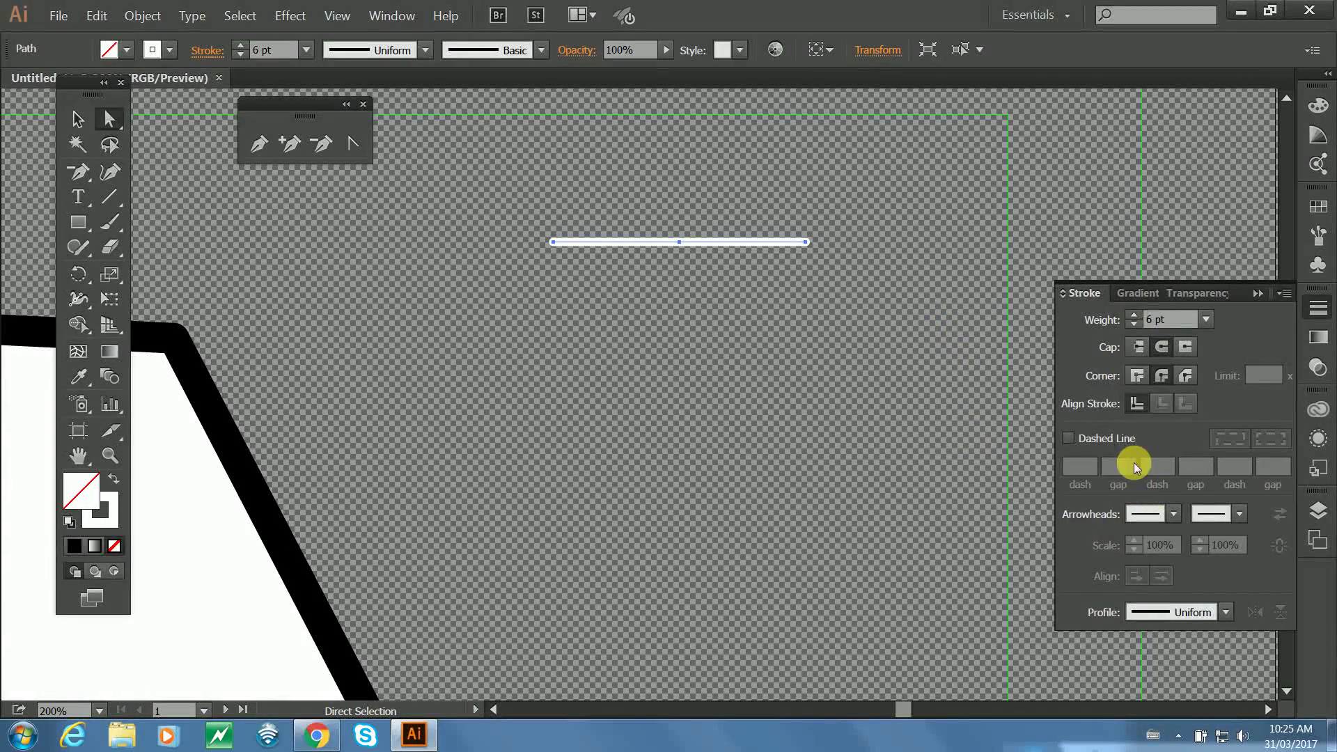
Try miter and round joins on the white line's stroke and set its corner style to bevel join.
left_click(1137, 376)
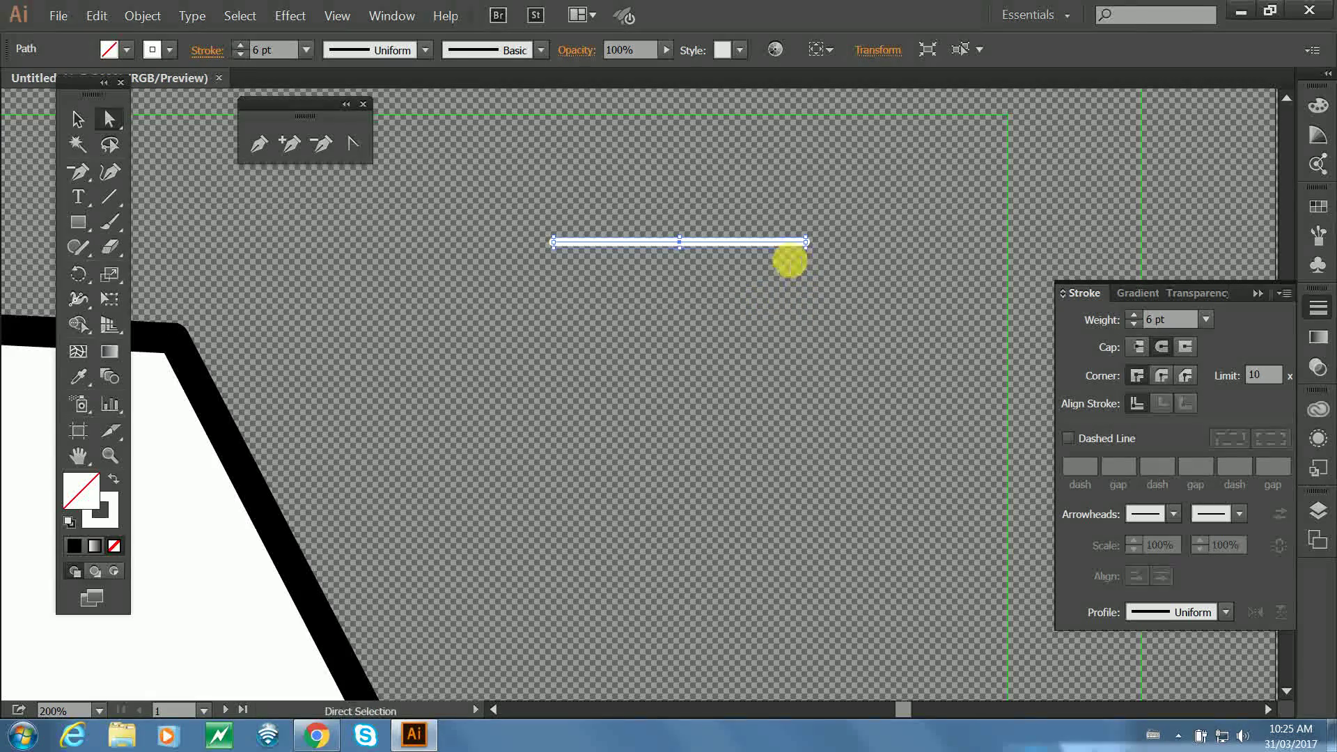
key("ctrl+plus")
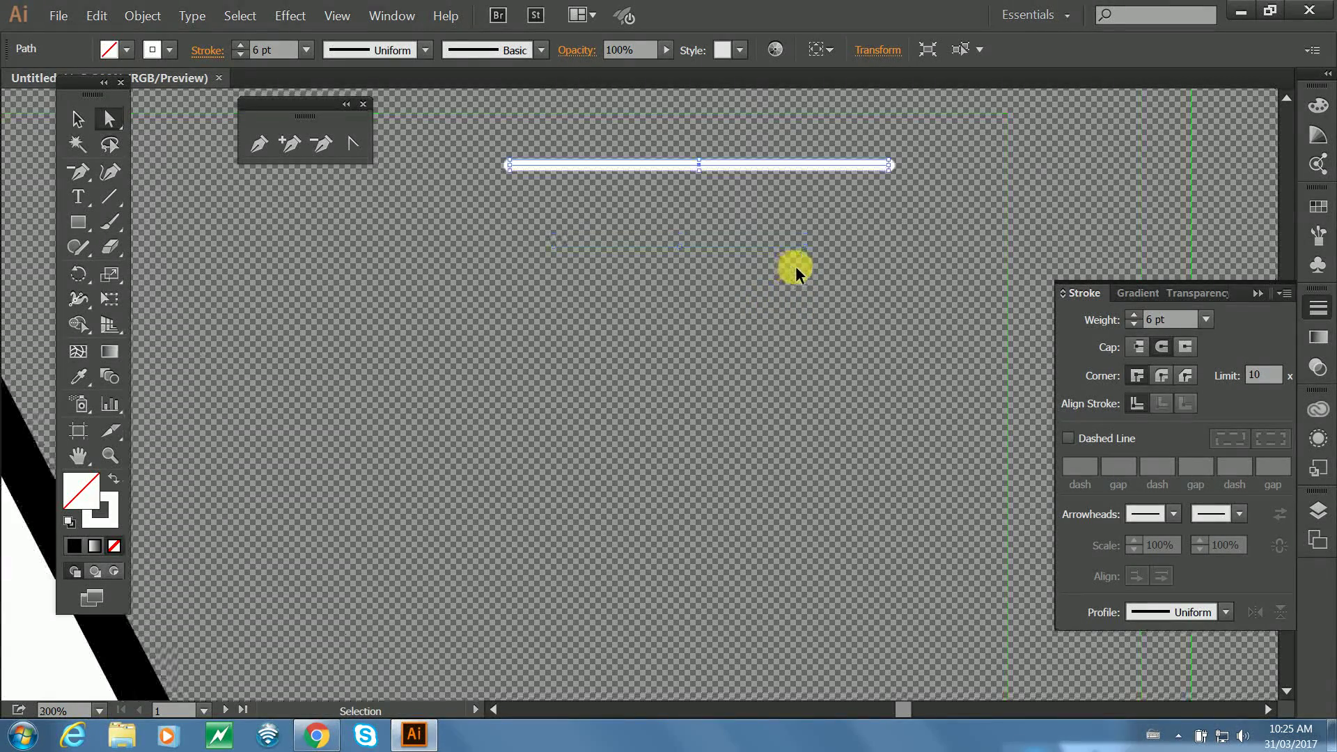
key("ctrl+plus")
key("ctrl+plus")
key("ctrl+plus")
left_click_drag(766, 245, 606, 493)
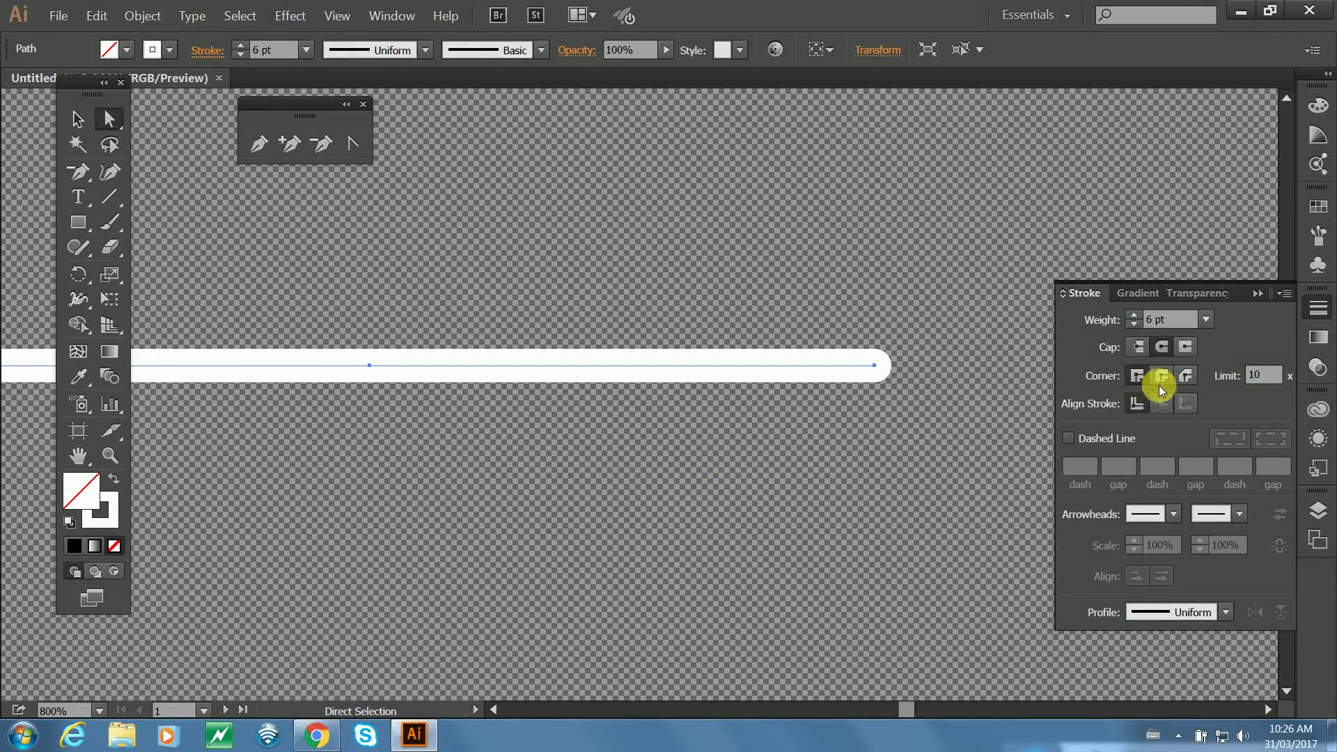
left_click(1162, 377)
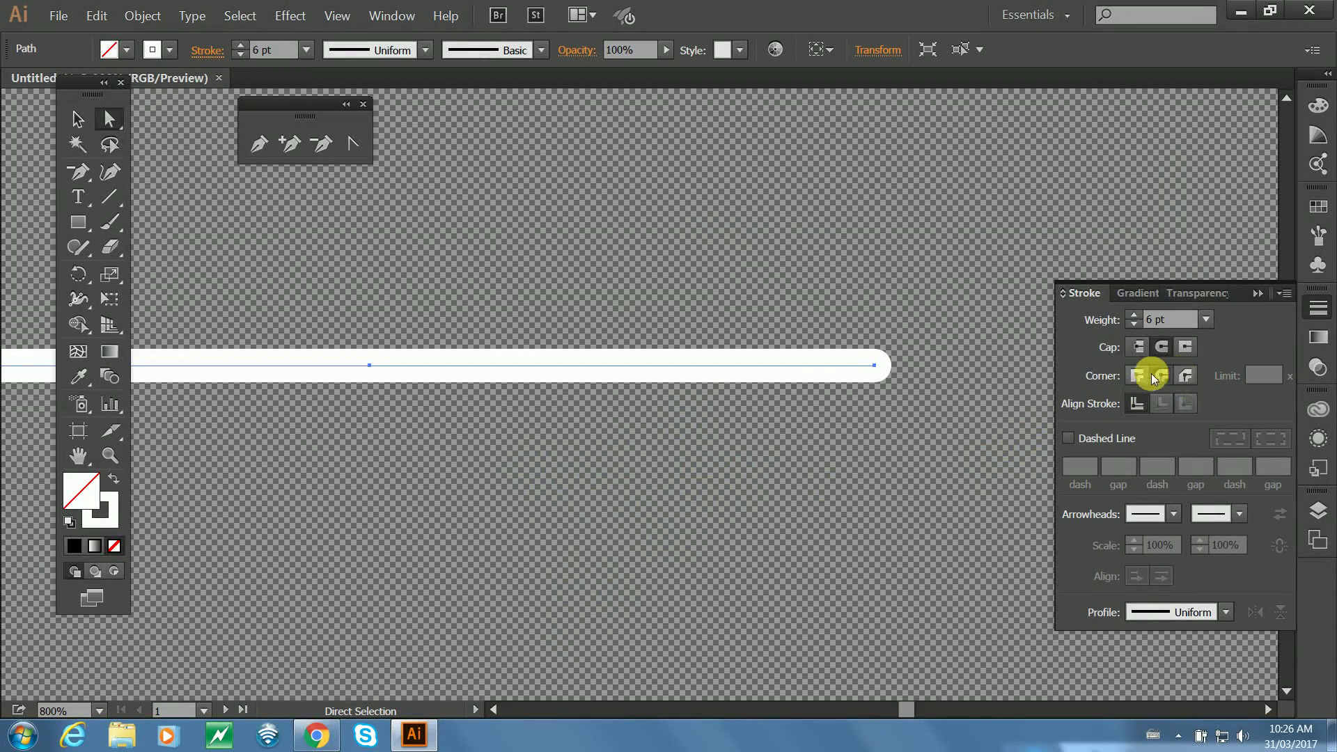
left_click(1137, 405)
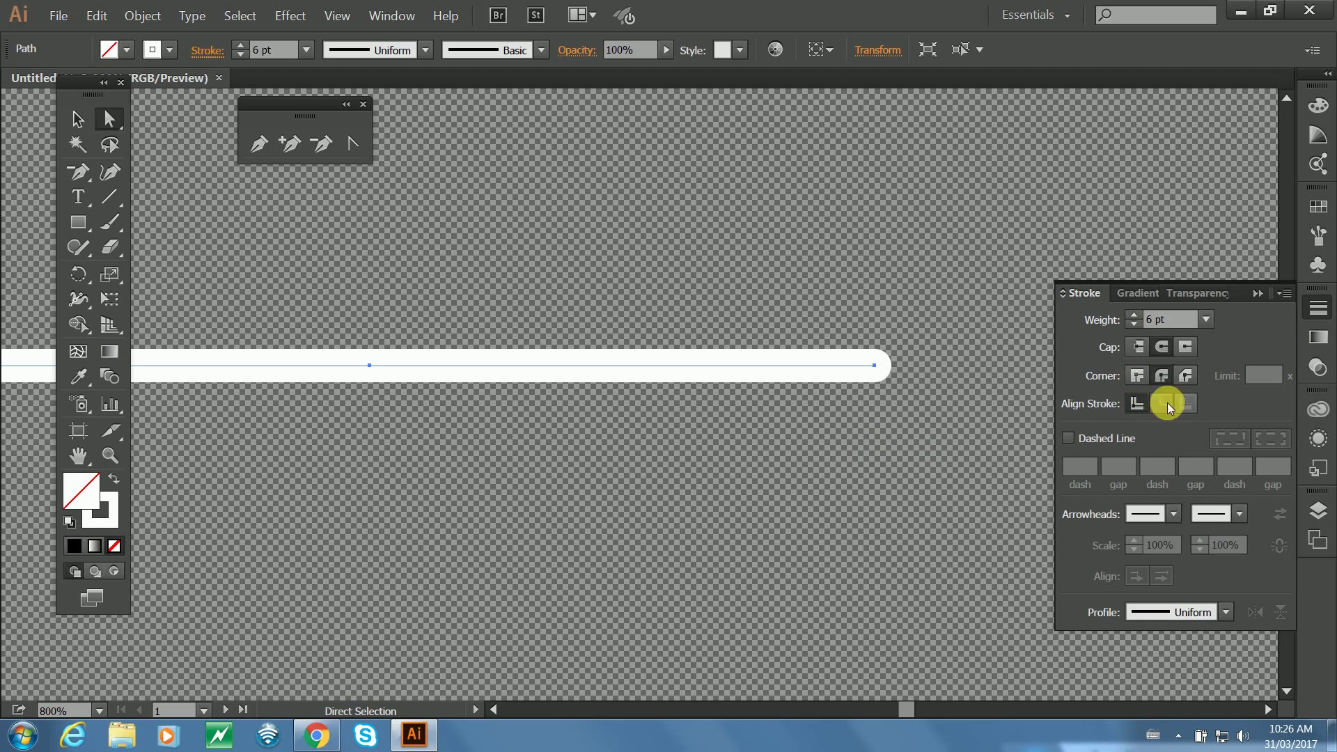
left_click(1137, 377)
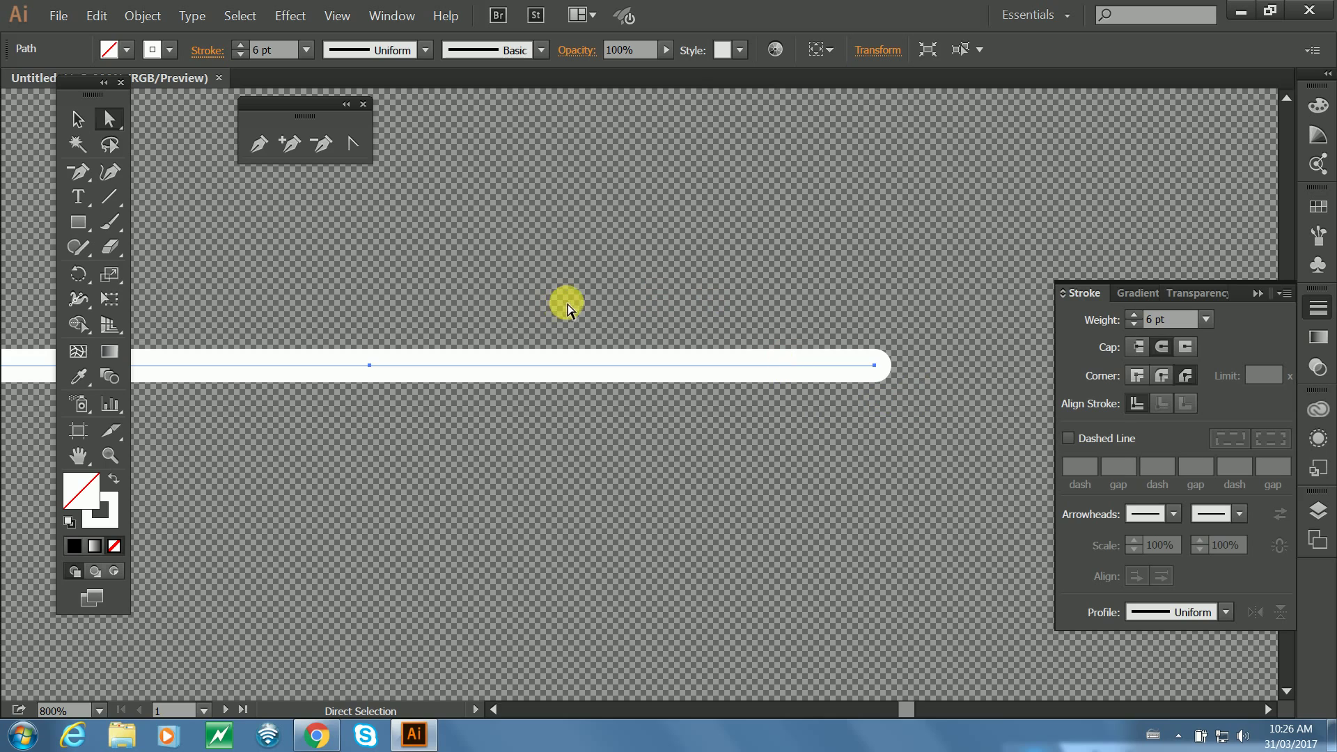
Select the black-outlined quadrilateral, try aligning its stroke to the inside and outside, and return it to center alignment.
key("alt")
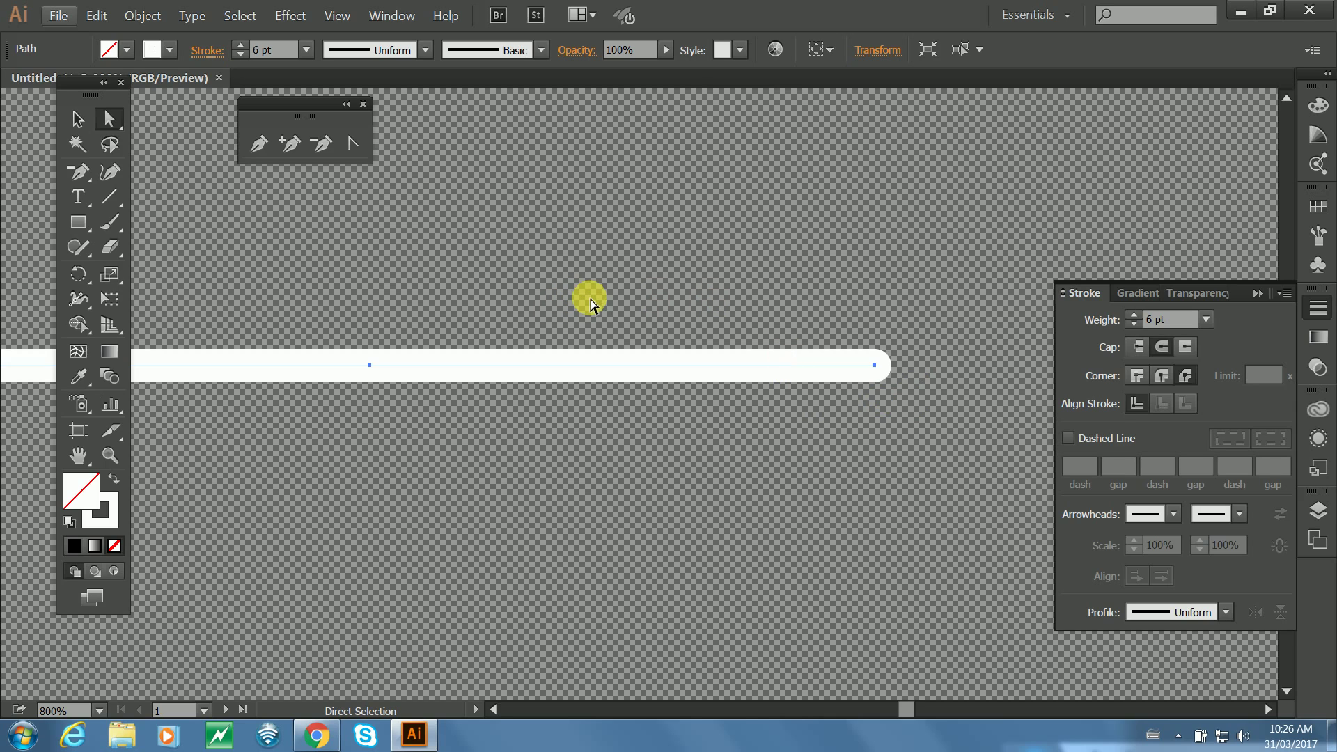
key("ctrl+minus")
key("ctrl+minus")
key("ctrl+minus")
key("ctrl+minus")
key("ctrl+minus")
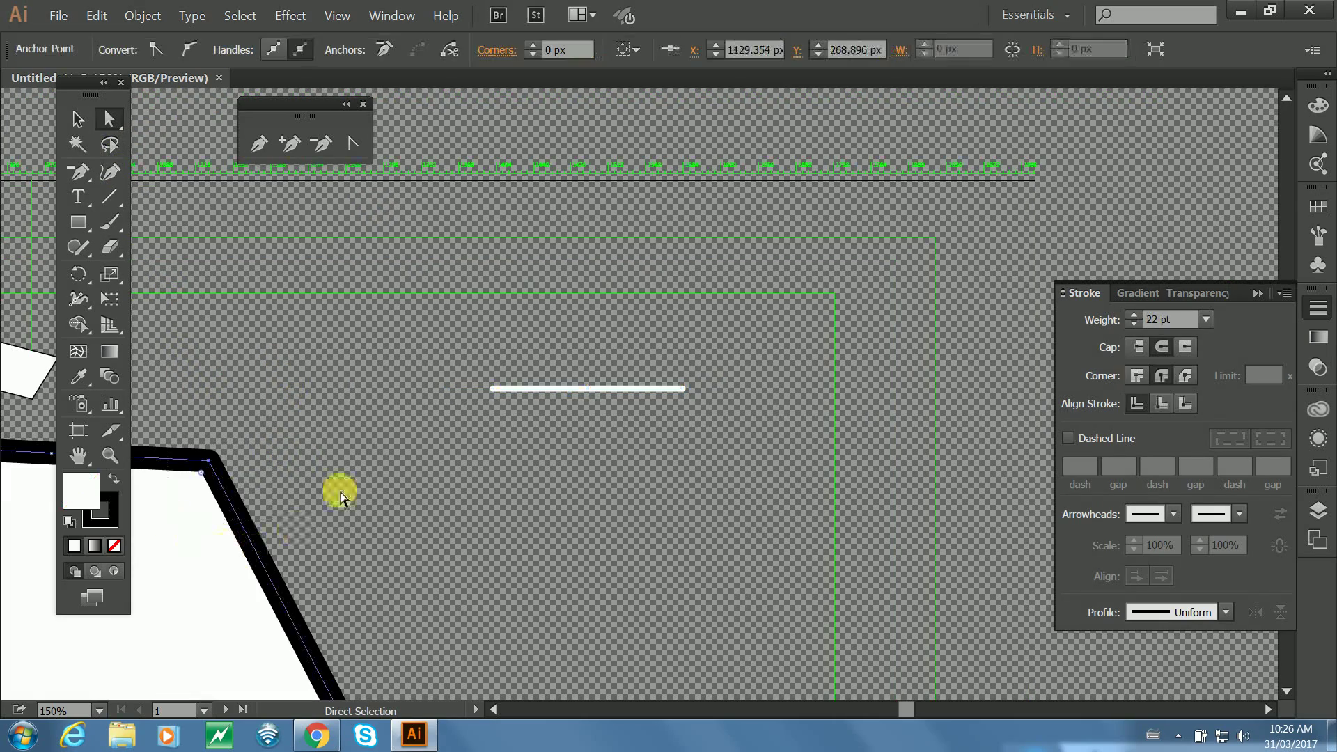
left_click(231, 465)
left_click(209, 460)
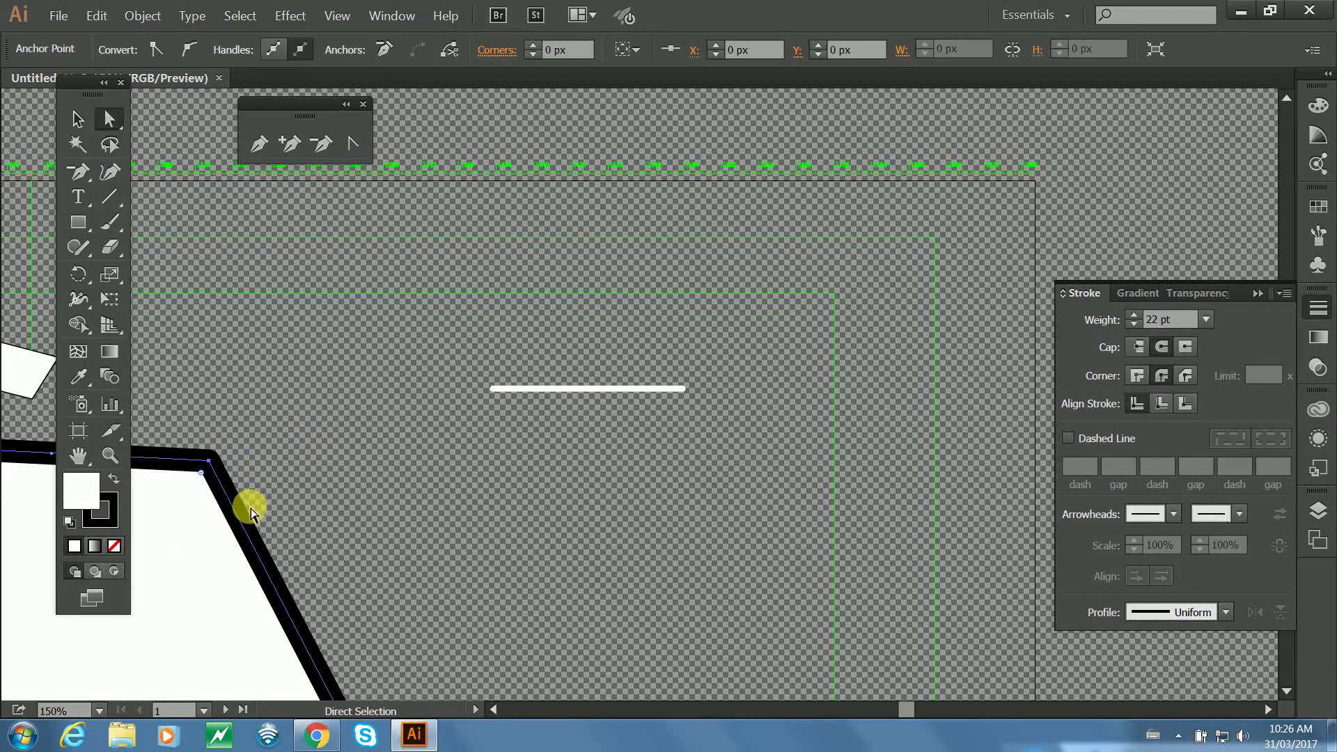
key("space")
left_click_drag(348, 500, 928, 313)
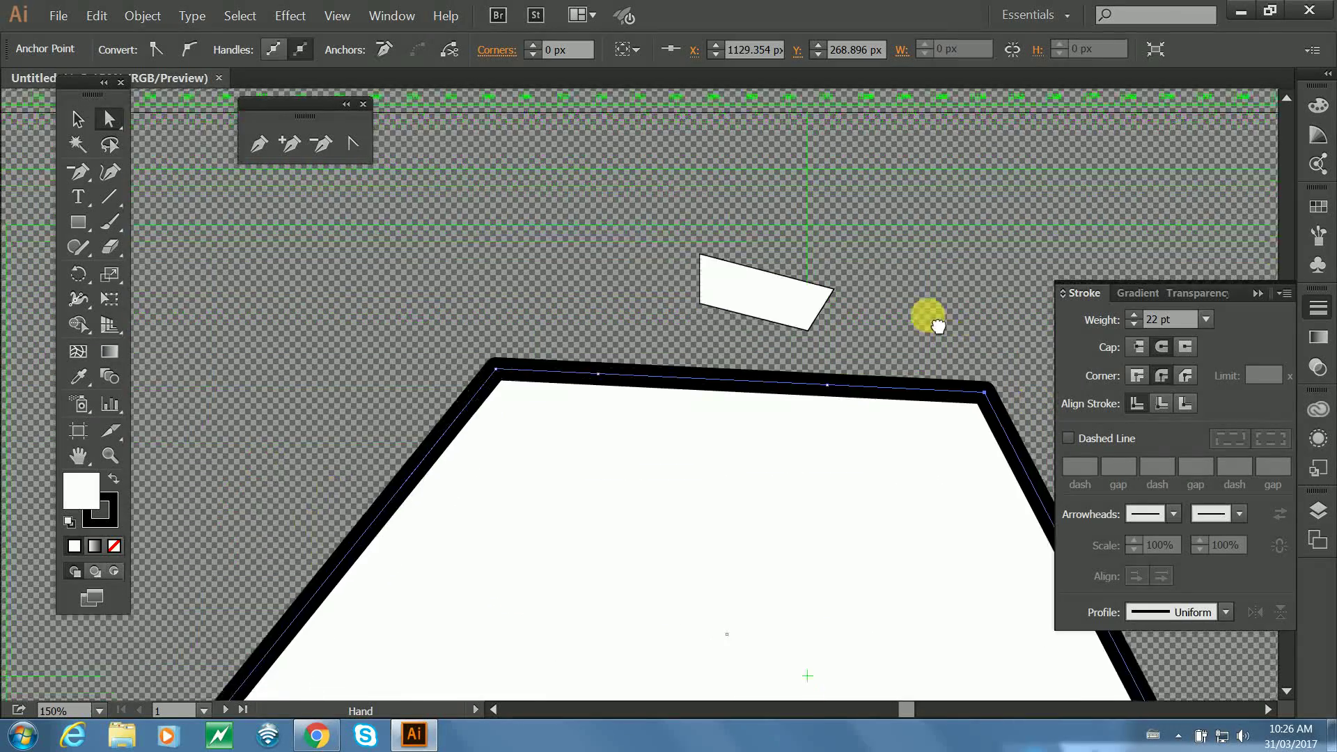
left_click(1157, 405)
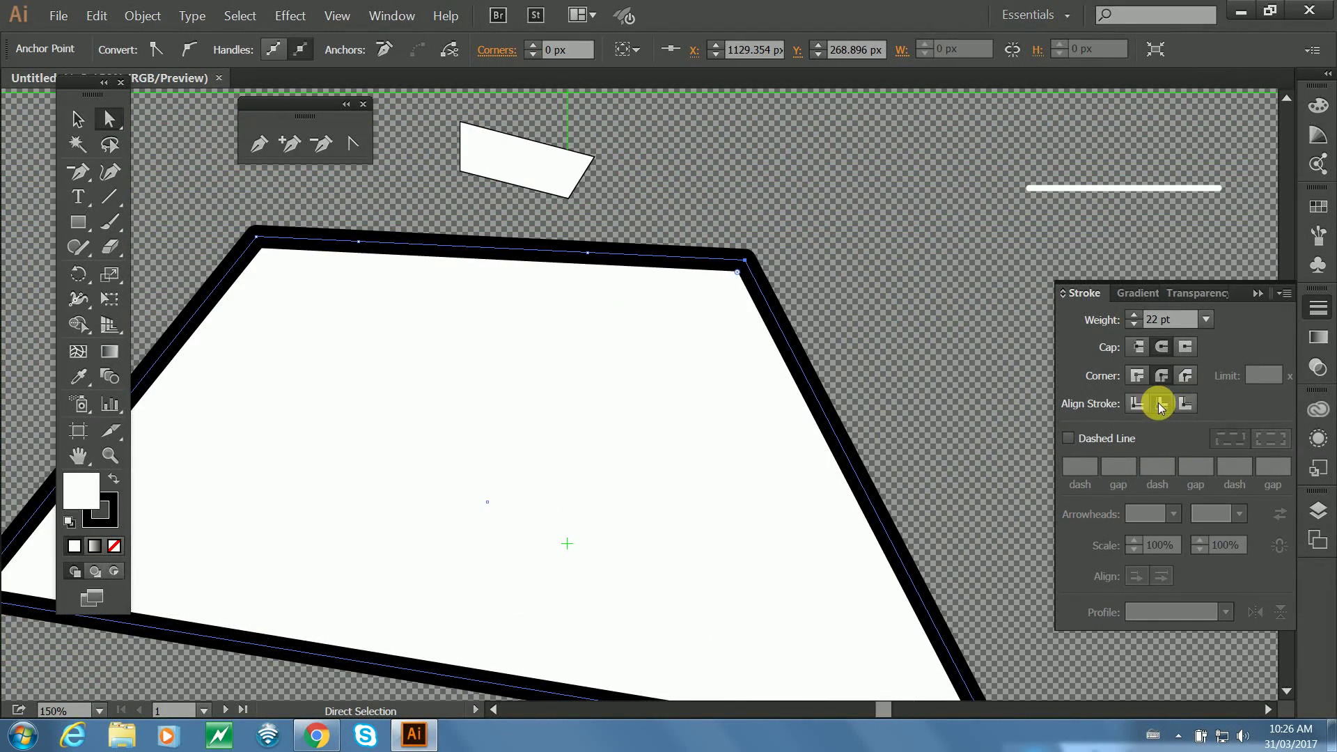
left_click(1186, 404)
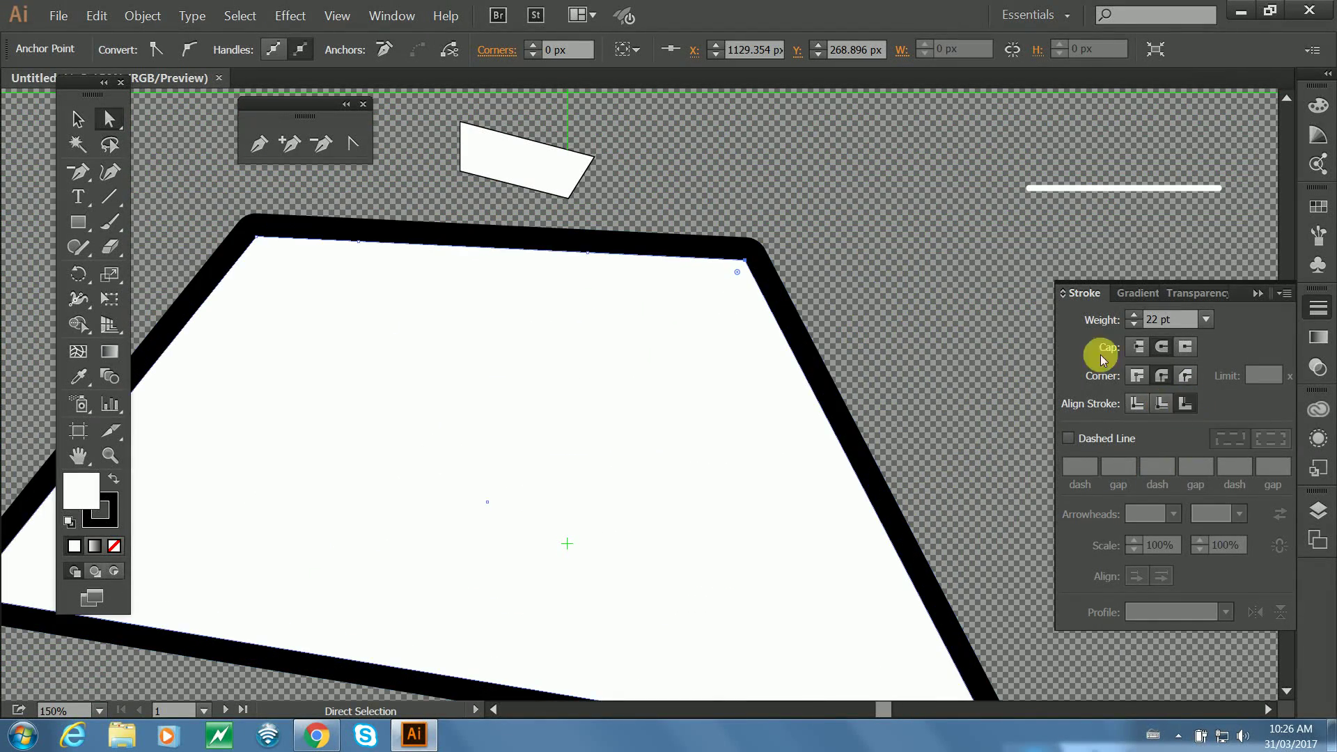
left_click(1160, 402)
left_click(1186, 406)
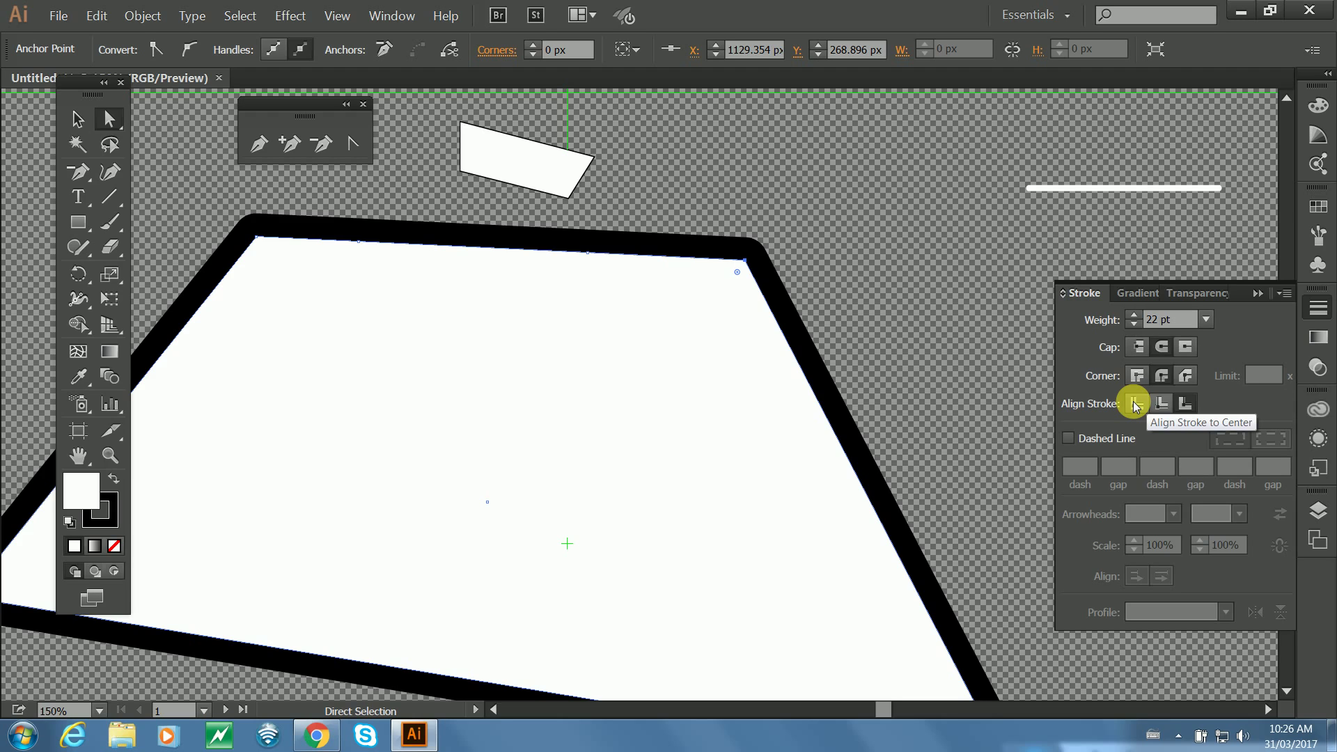
left_click(1135, 403)
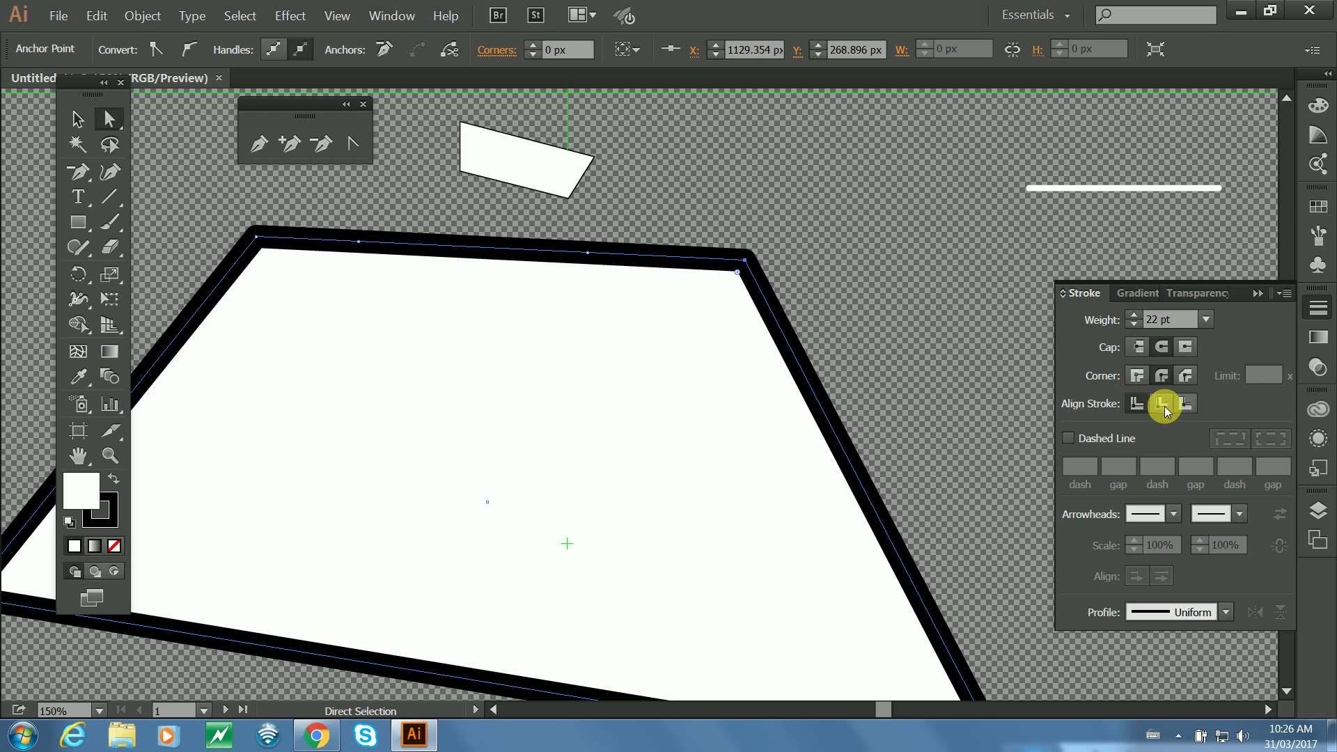
left_click(1183, 404)
left_click(1137, 403)
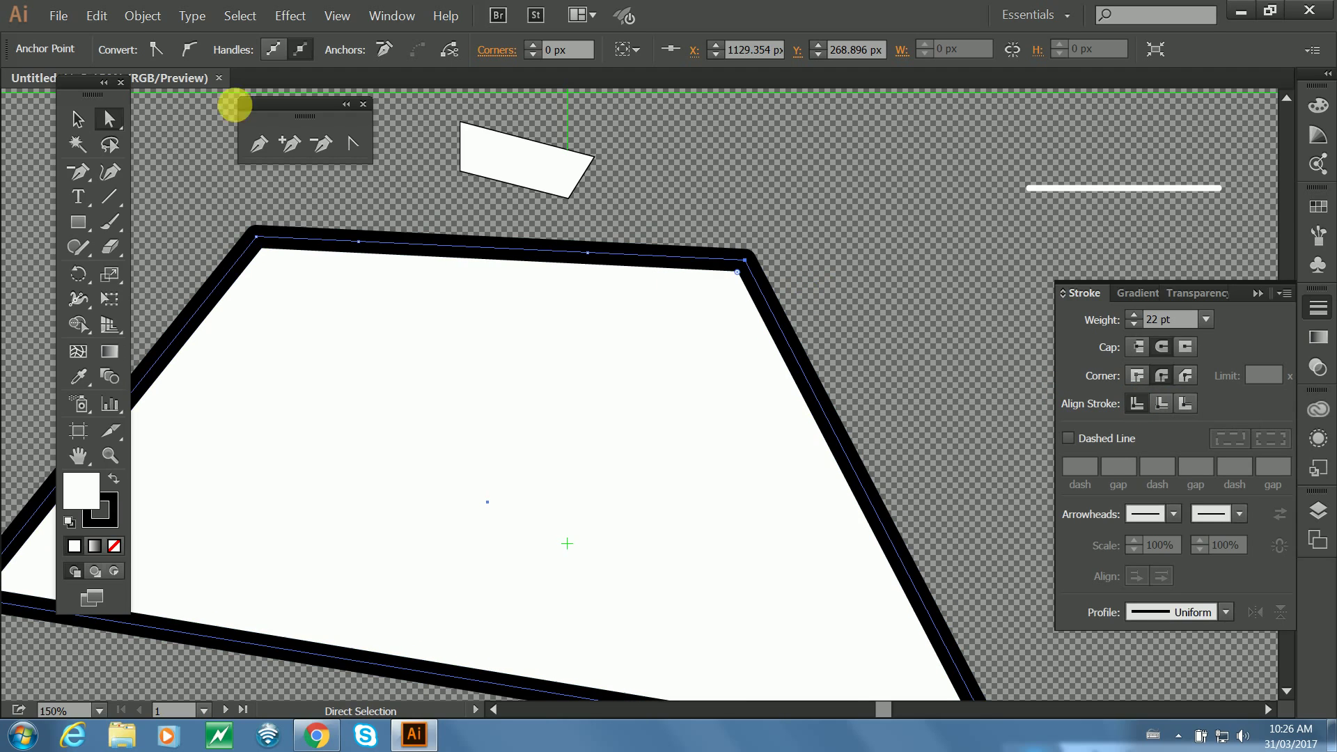
Deselect the quadrilateral and draw a circle with the Ellipse tool across the artboard's right edge, below the white line.
left_click(75, 120)
left_click(822, 187)
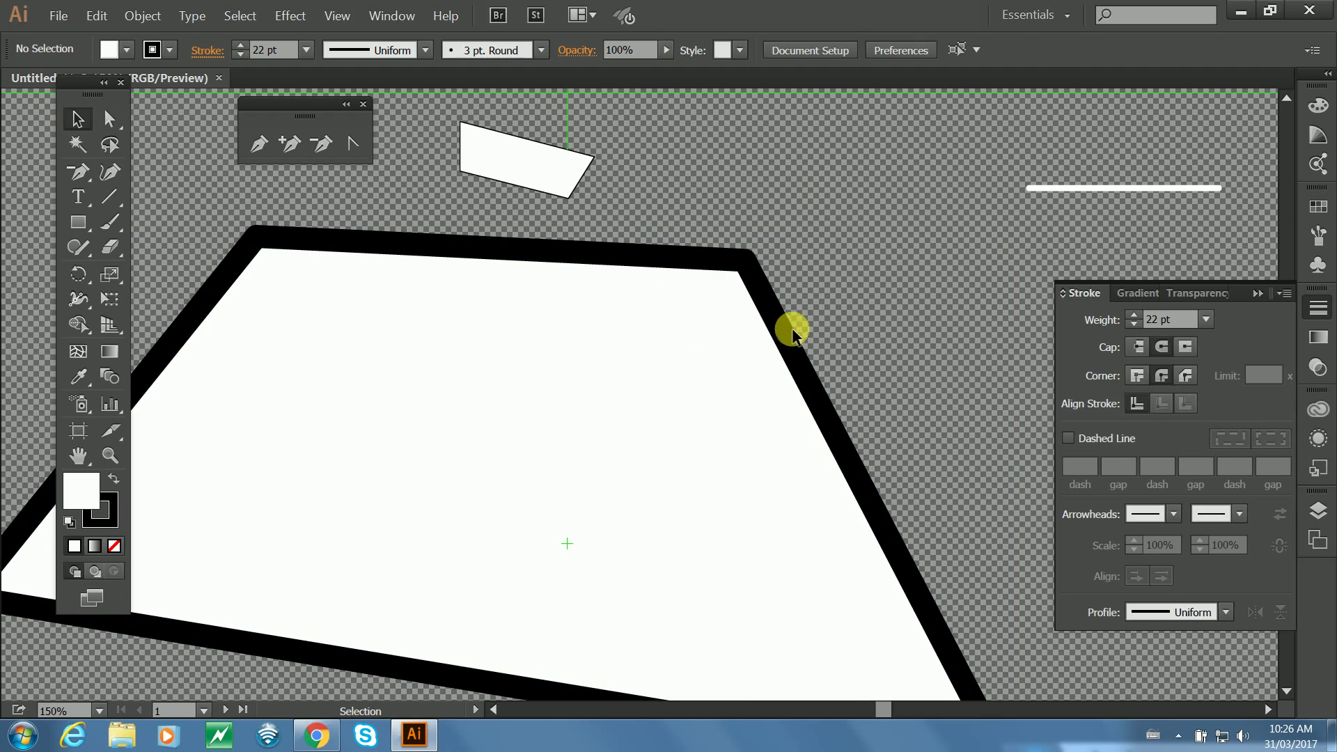
key("ctrl+plus")
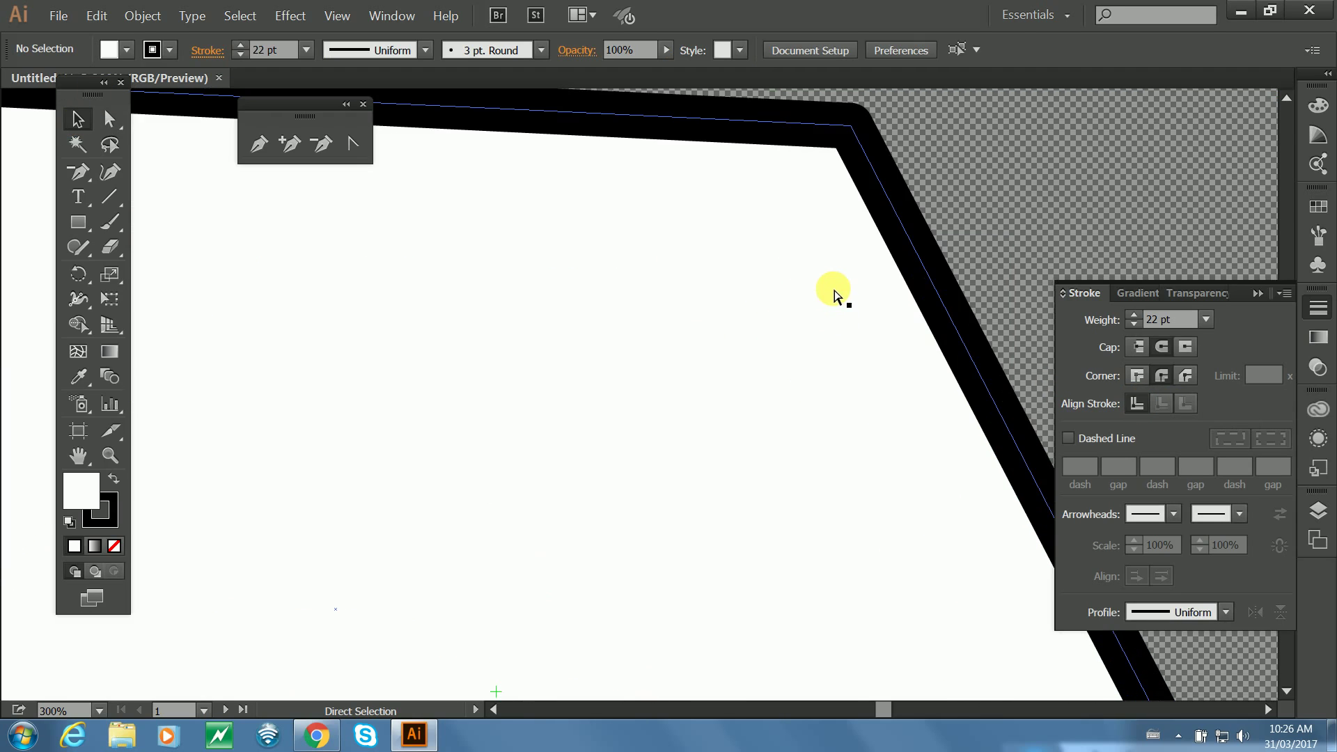
key("ctrl+minus")
key("ctrl+minus")
key("ctrl+minus")
key("ctrl+minus")
key("ctrl+minus")
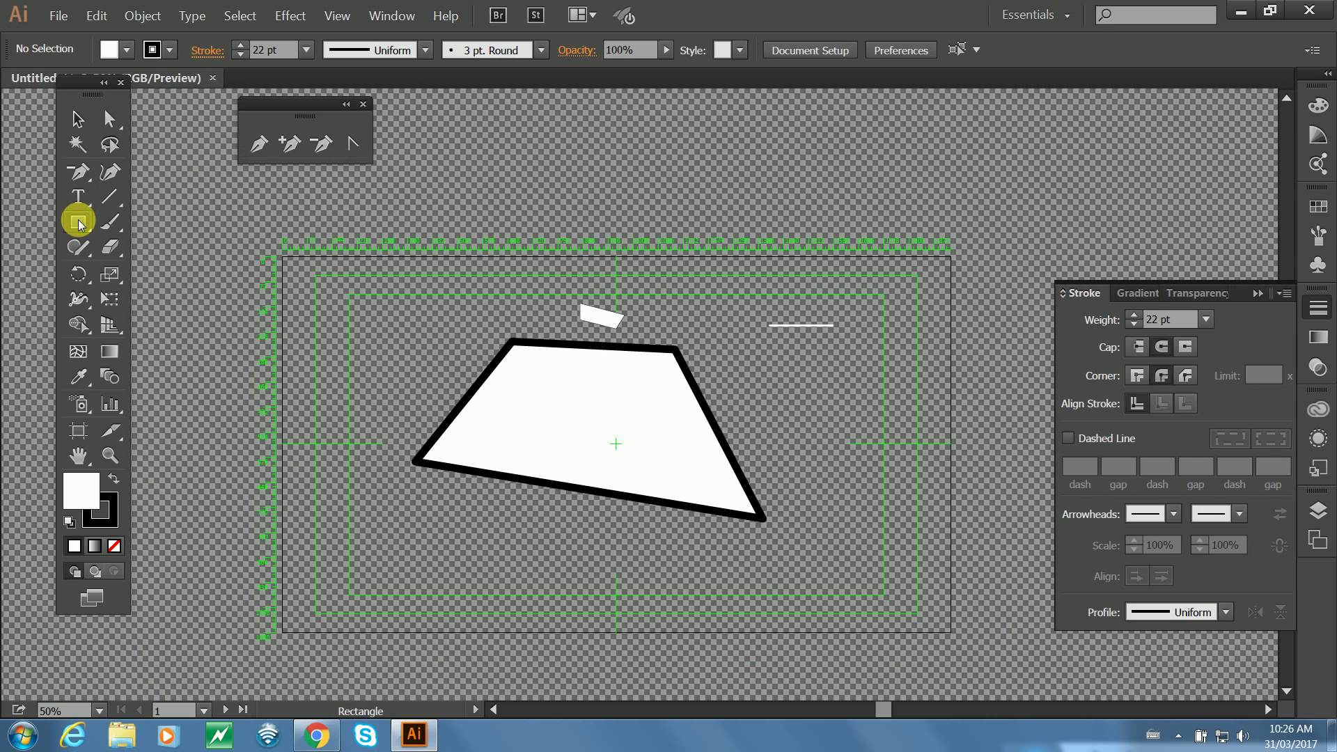
left_click(78, 223)
left_click(140, 271)
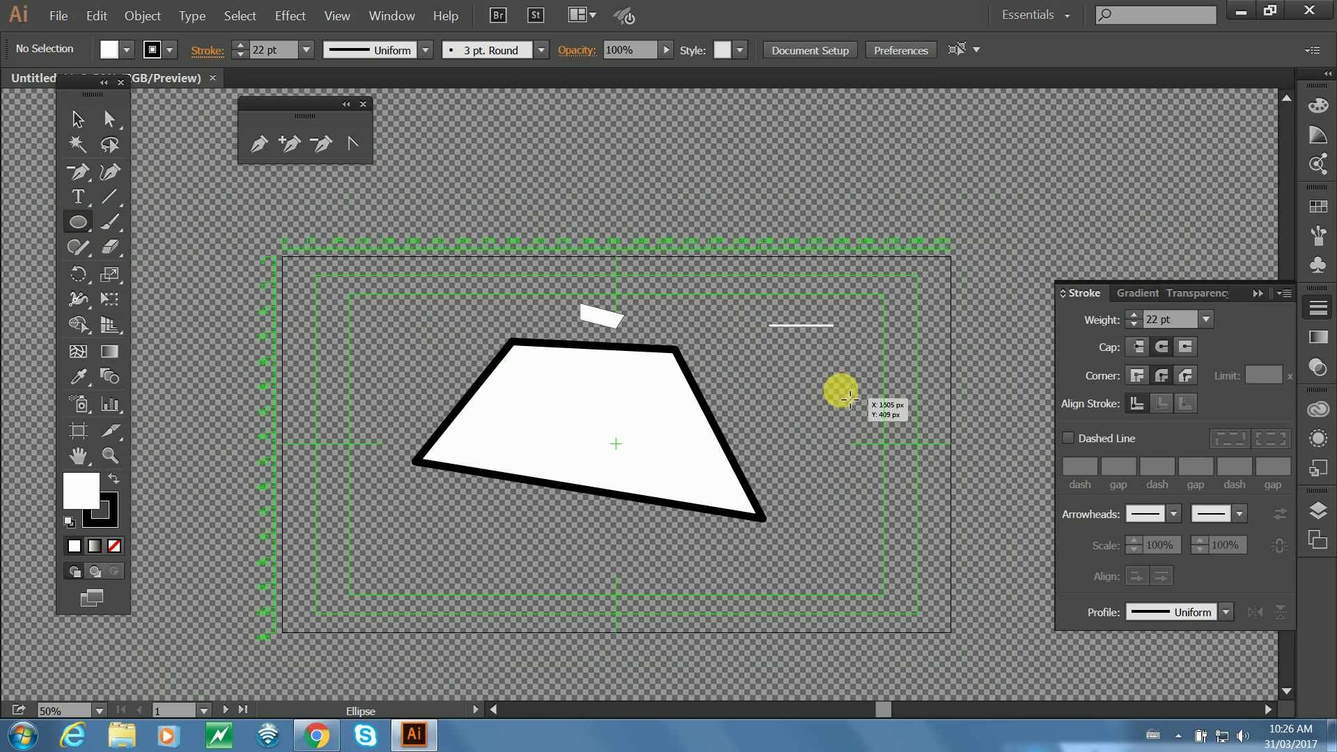
mouse_move(840, 390)
left_mouse_down()
mouse_move(931, 513)
mouse_move(943, 553)
left_mouse_up()
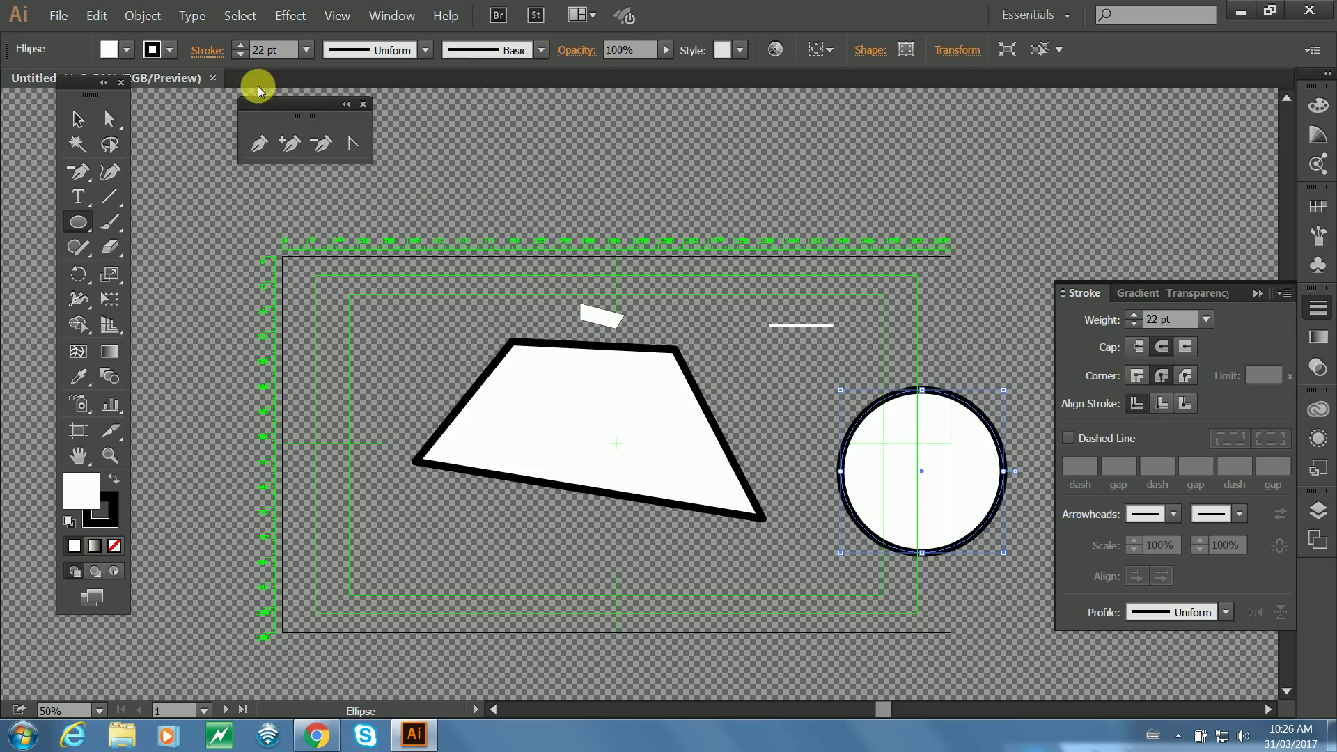
Draw a rectangle over the circle's lower half and extend its left edge to match the circle's width.
left_click_drag(78, 222, 127, 222)
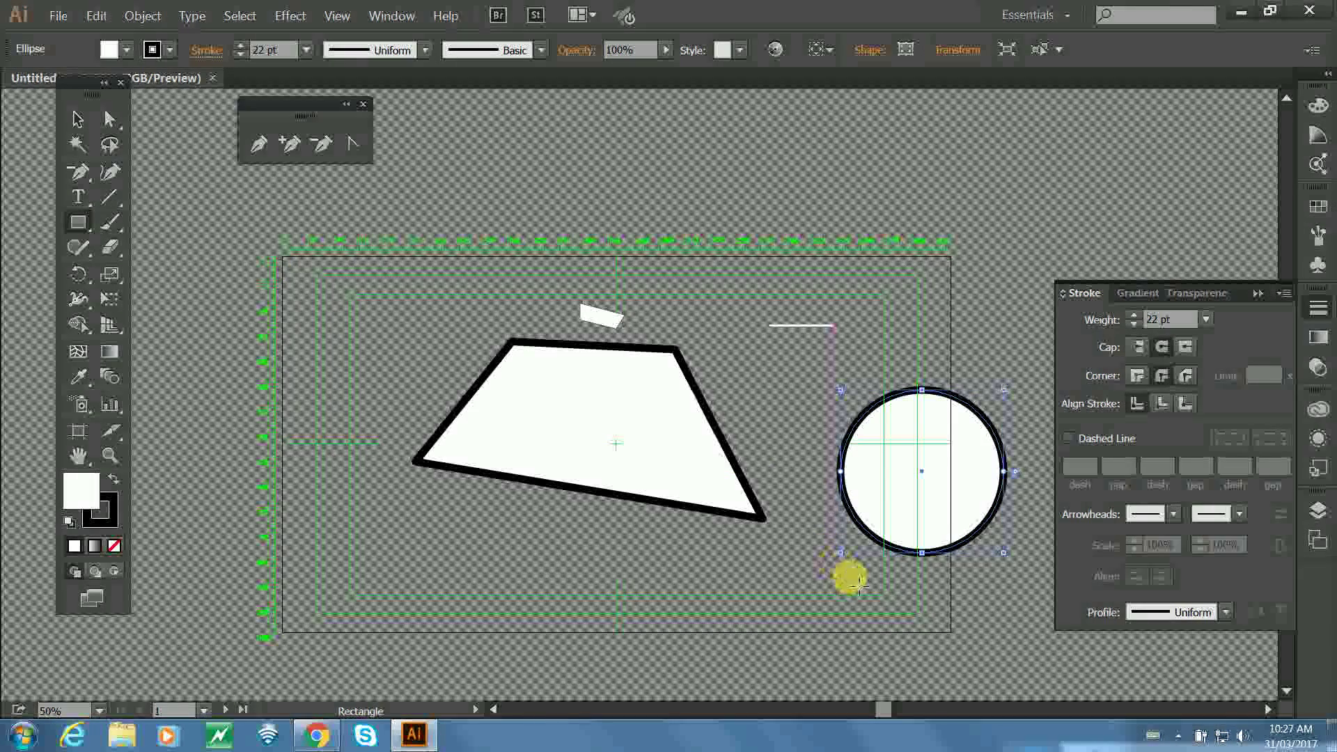
left_click_drag(856, 593, 1003, 471)
left_click(77, 120)
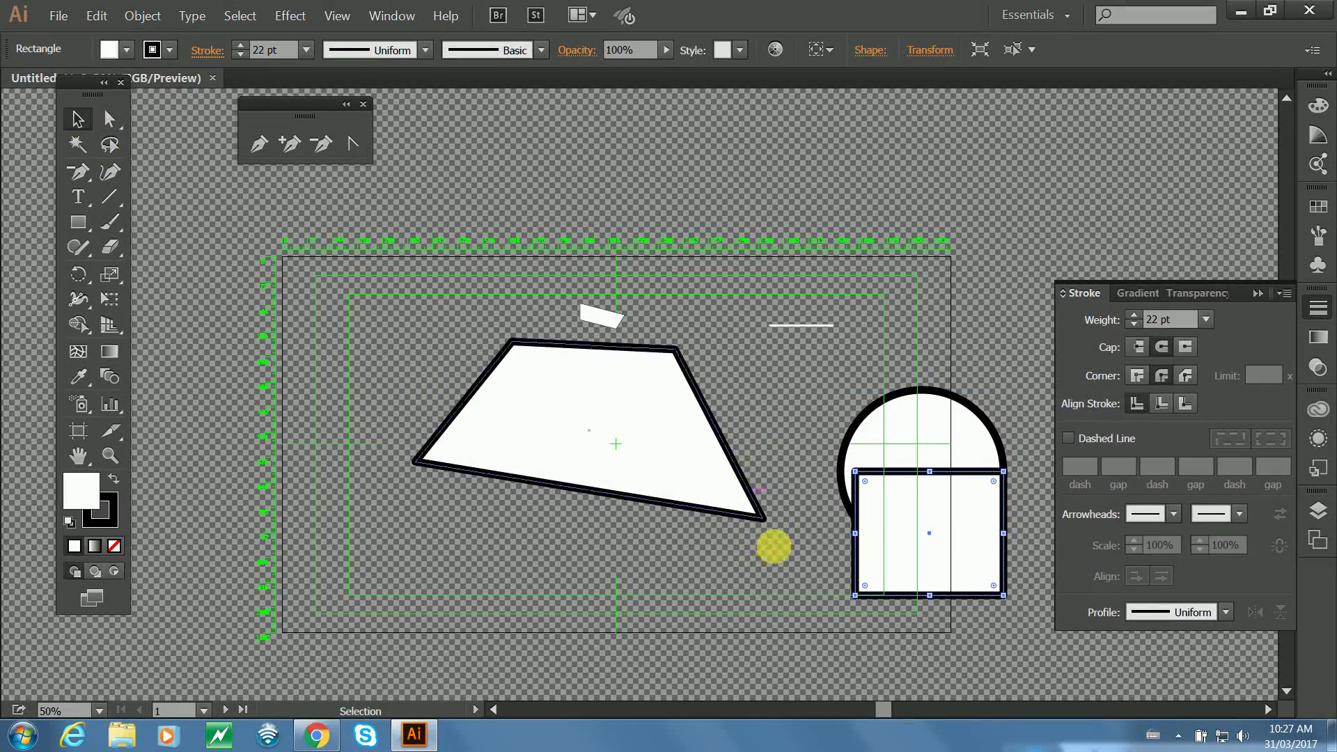
left_click_drag(853, 533, 843, 533)
Select the circle and rectangle together and unite them into a single arched shape with Pathfinder.
left_click_drag(968, 394, 893, 508)
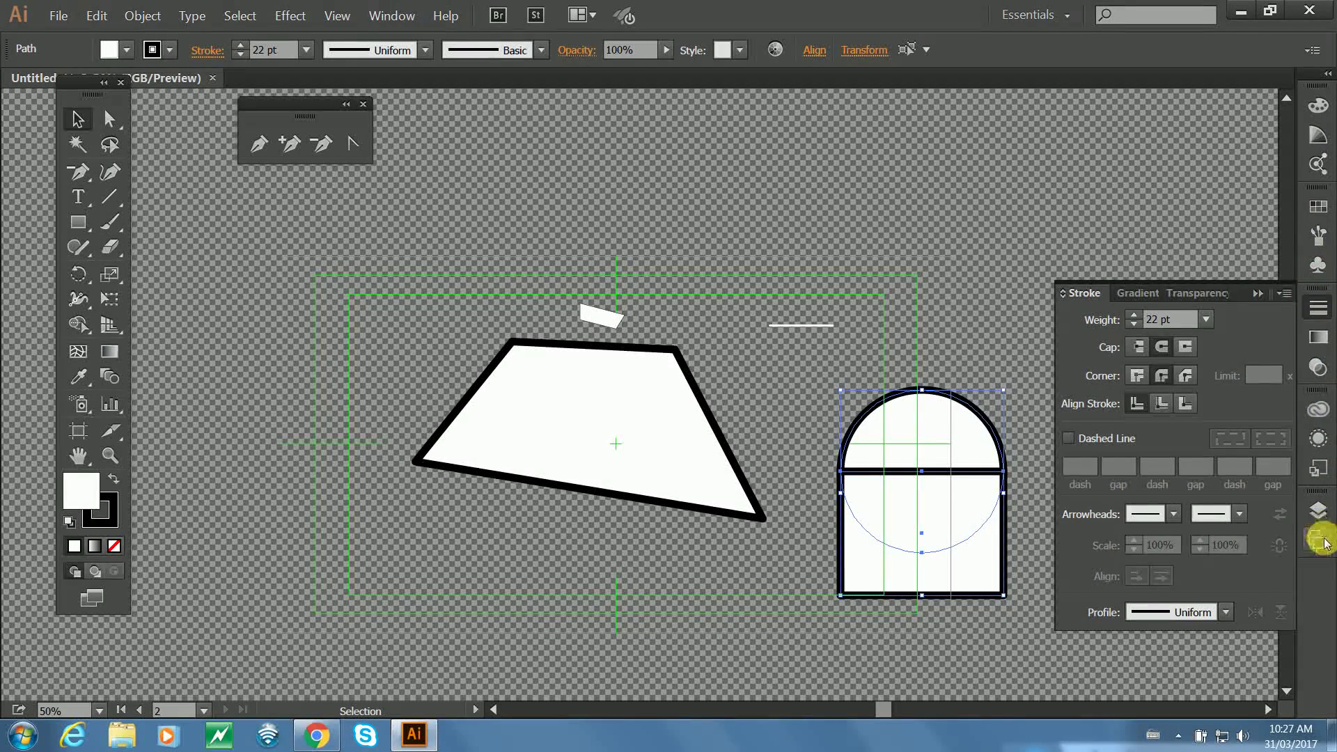
left_click(1316, 312)
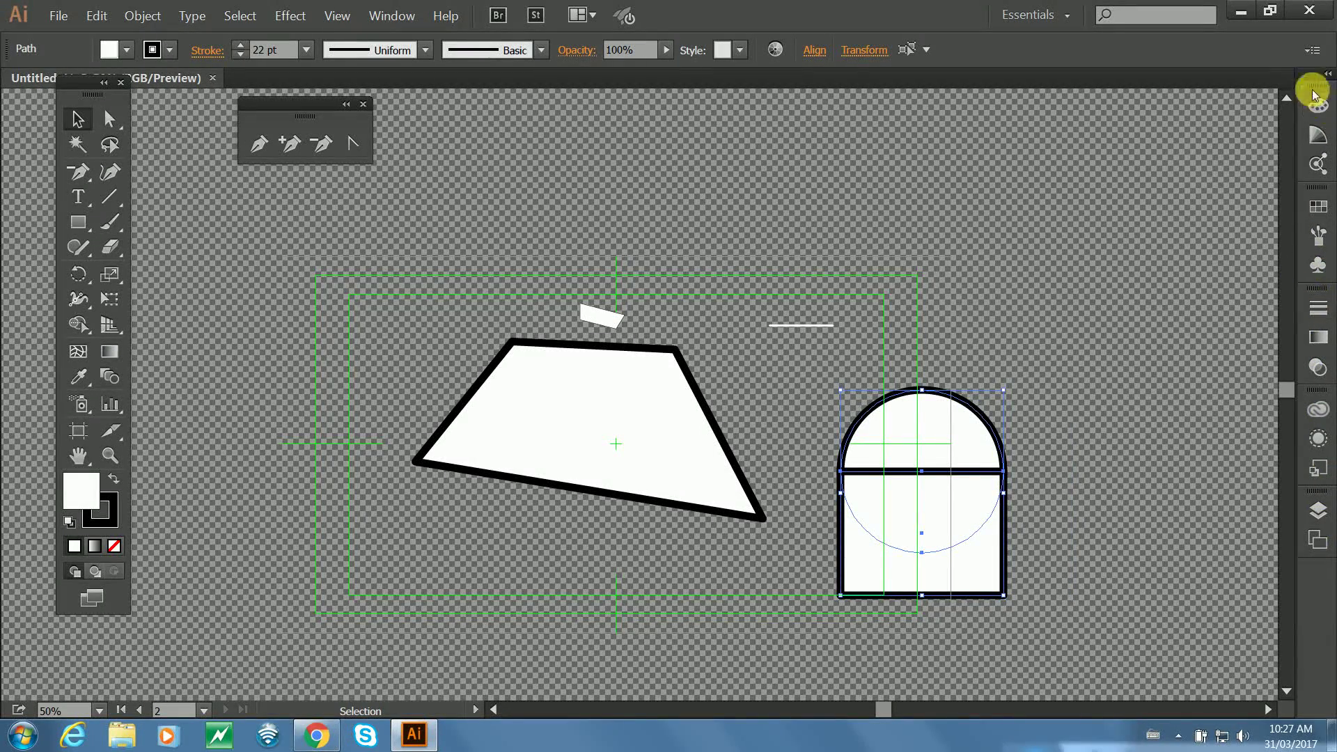
left_click_drag(1296, 93, 1234, 93)
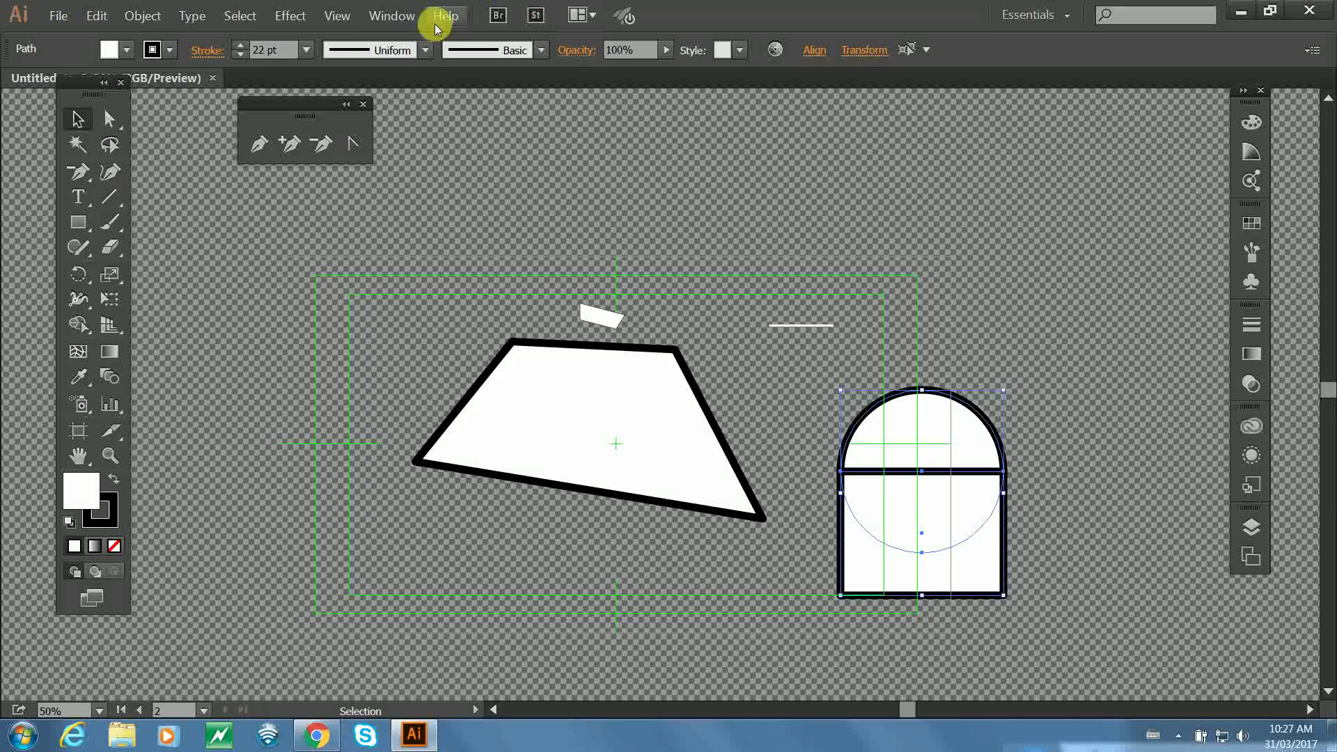
left_click(389, 14)
mouse_move(387, 14)
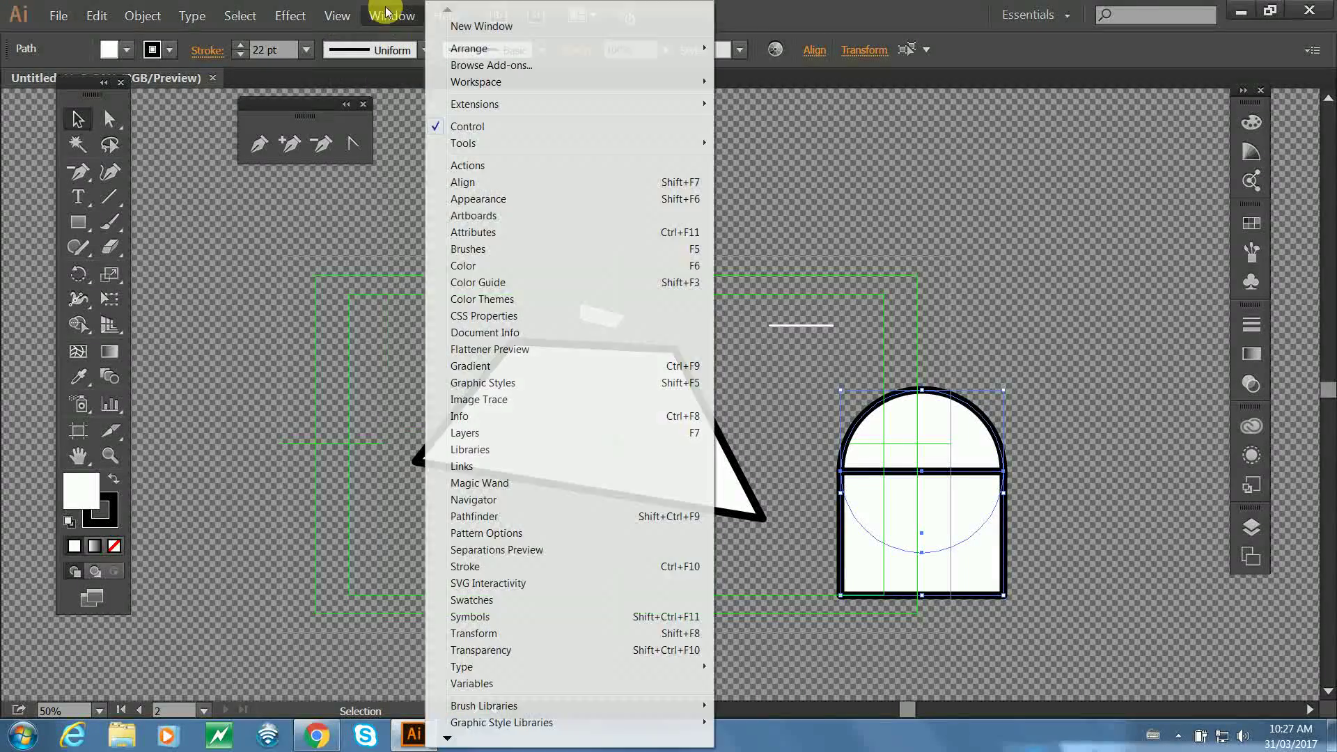
left_click(475, 517)
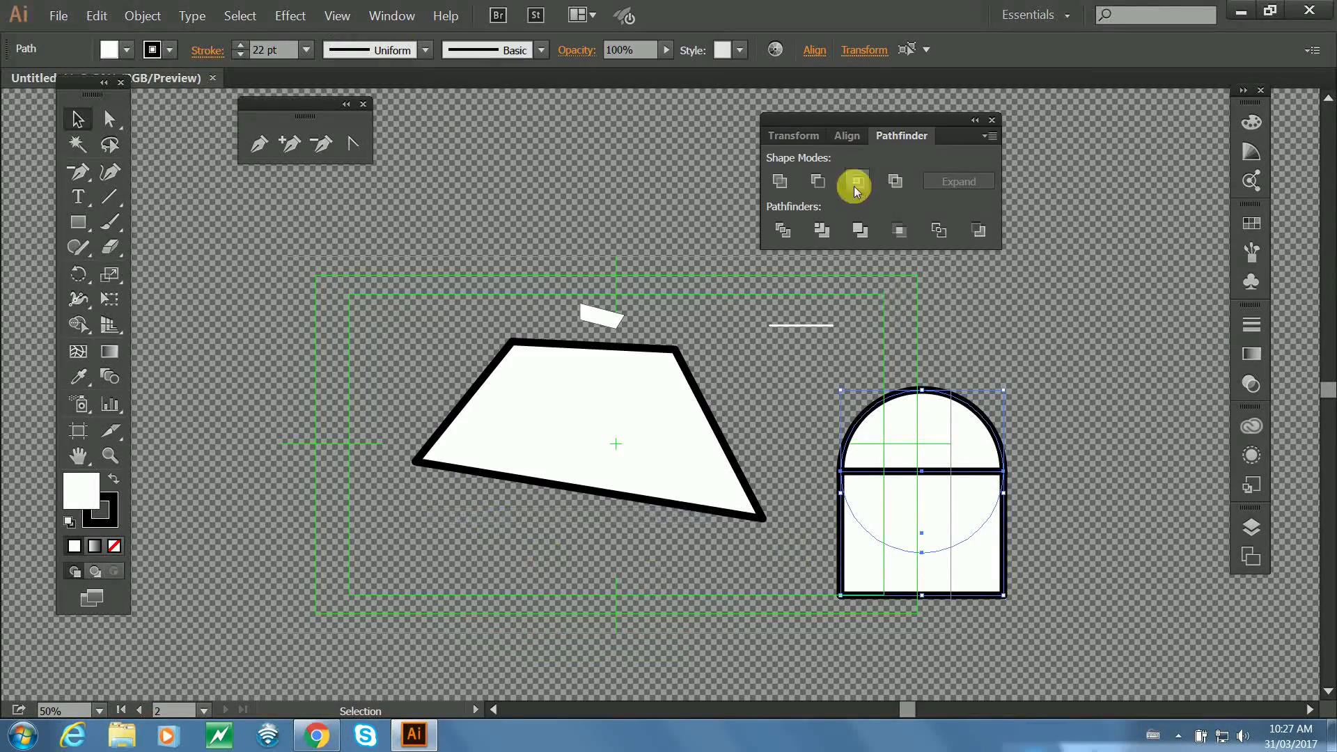
left_click_drag(850, 116, 1005, 109)
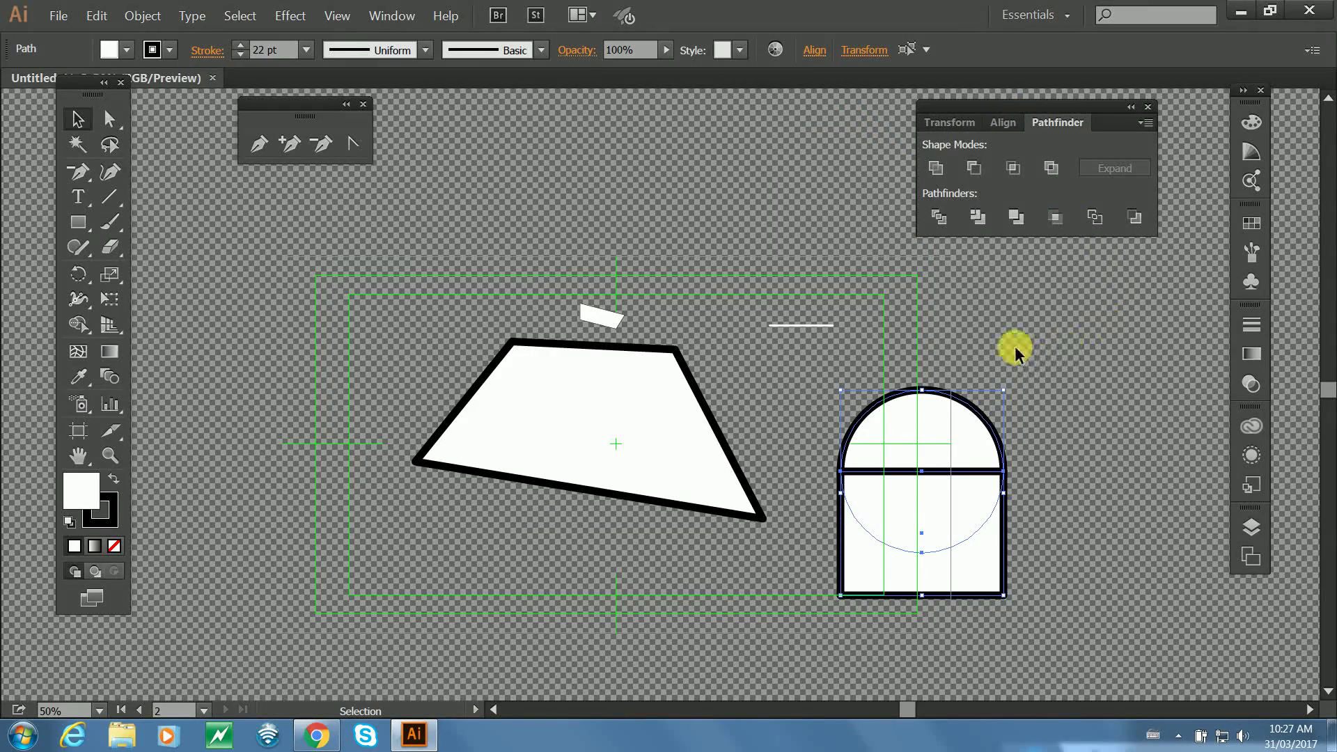
left_click(942, 170)
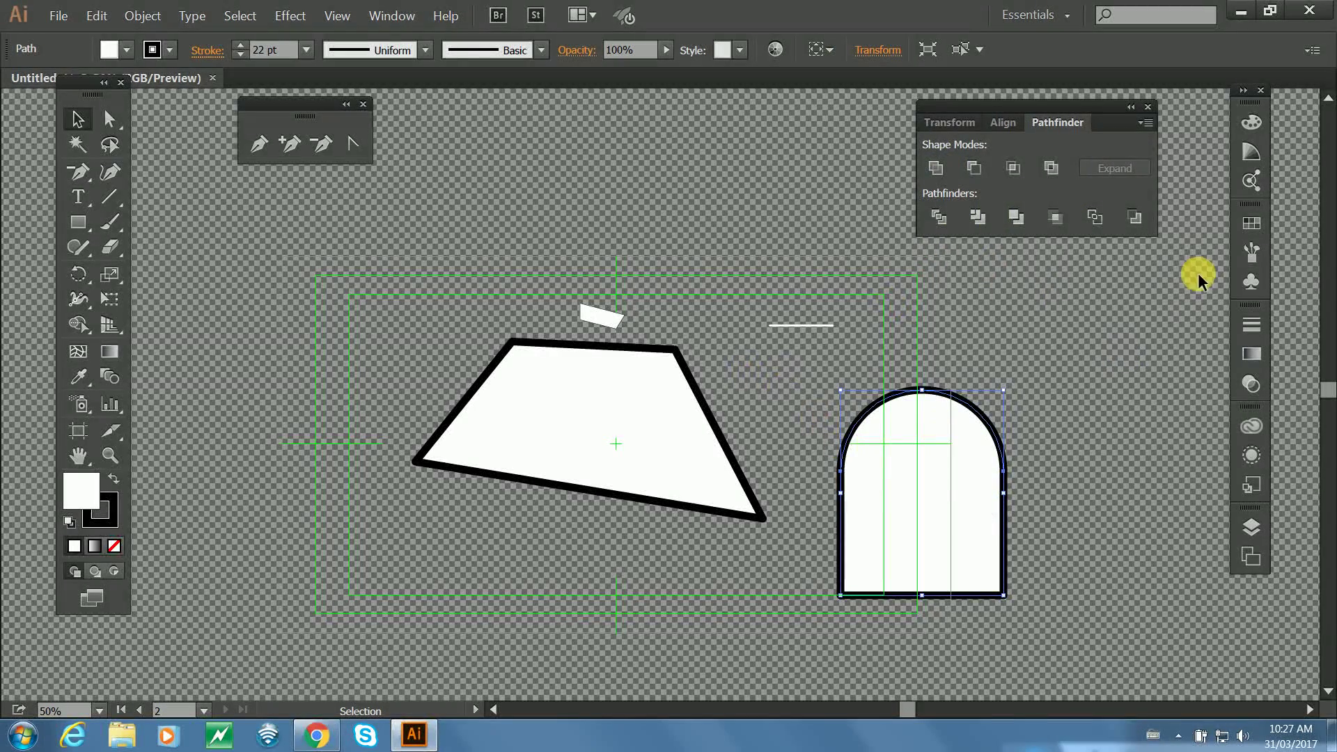
Draw a small horizontal rectangle overlapping the arch's right side and select it together with the arch.
left_click(76, 220)
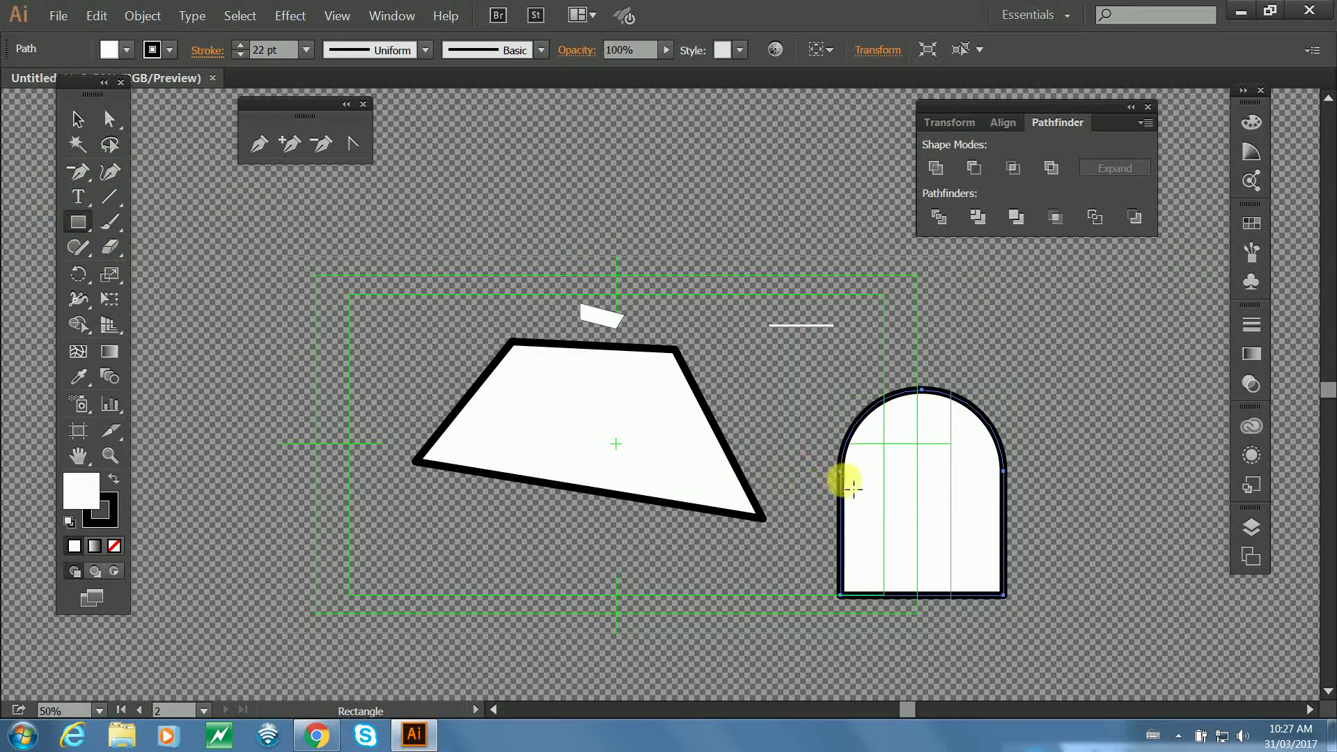
left_click_drag(1053, 497, 920, 545)
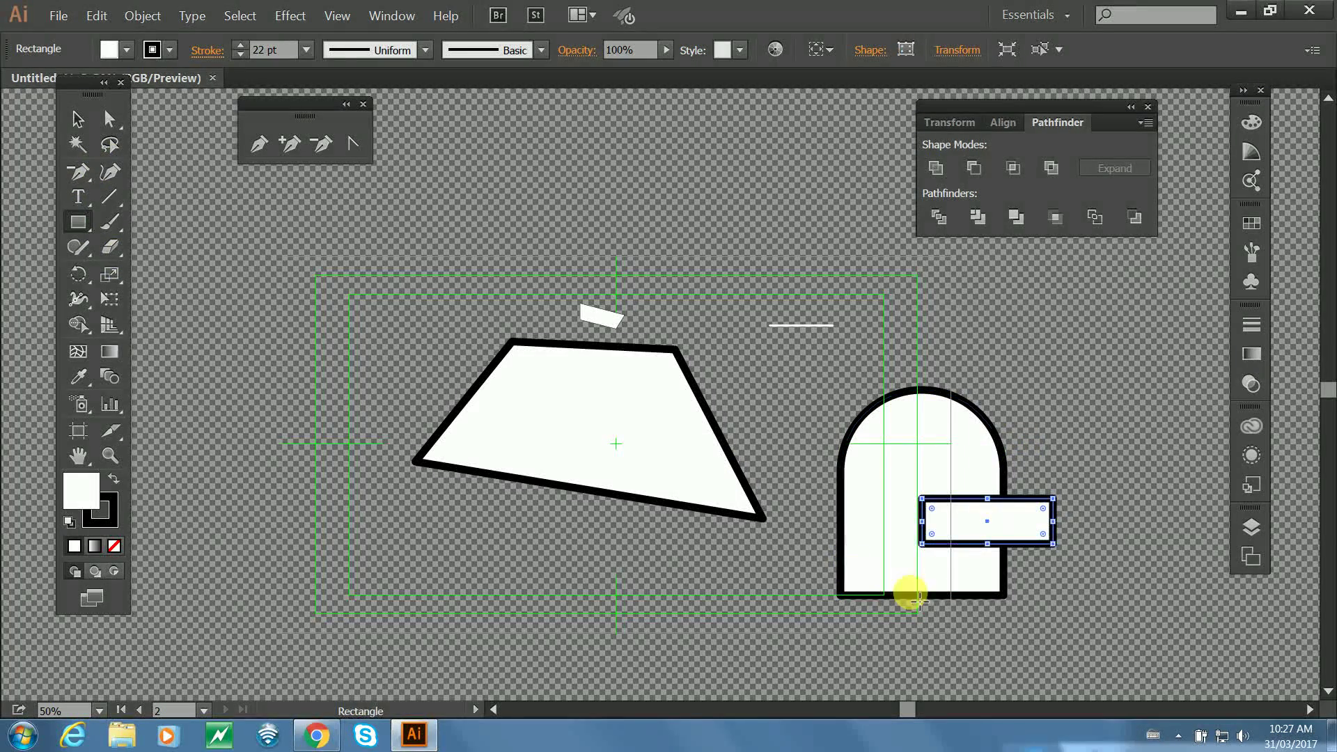
key("v")
left_click(929, 458, "shift")
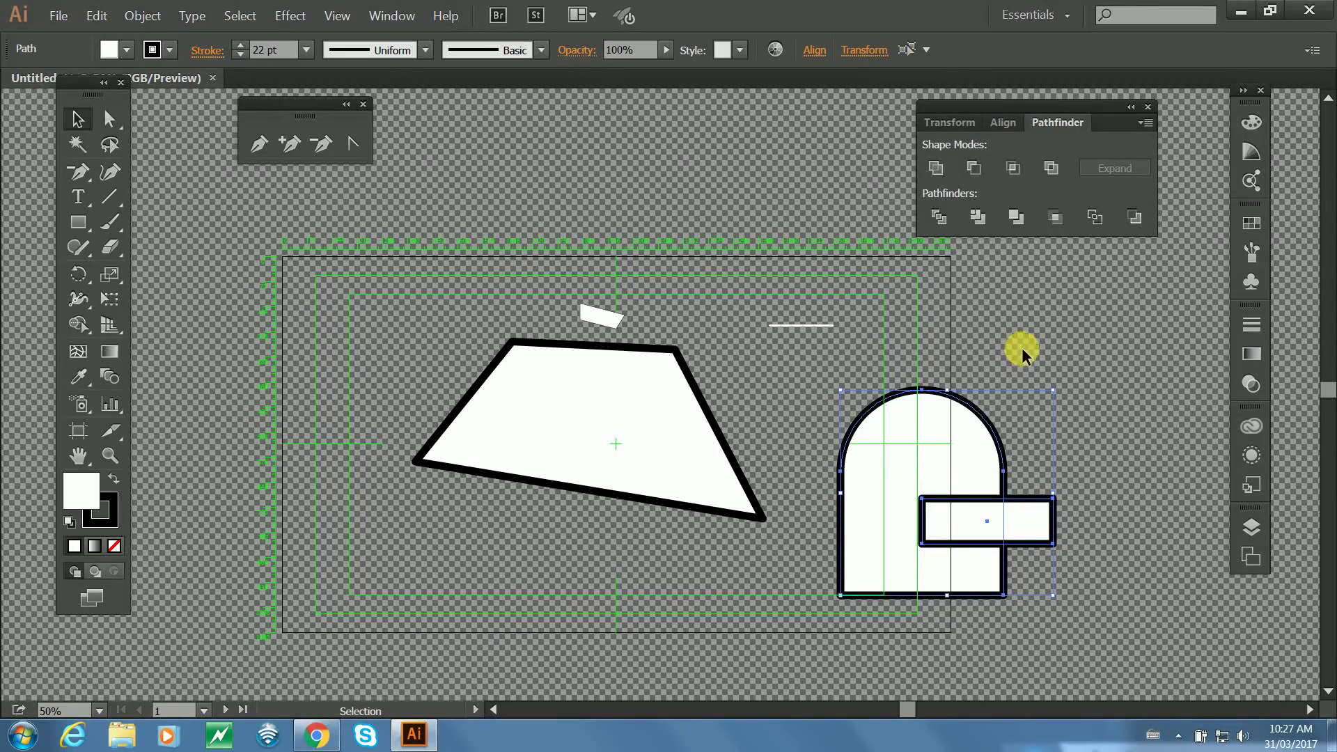
Try subtracting the small front rectangle from the arch with the Pathfinder's Minus Front, and undo it.
left_click(973, 169)
left_click(1047, 421)
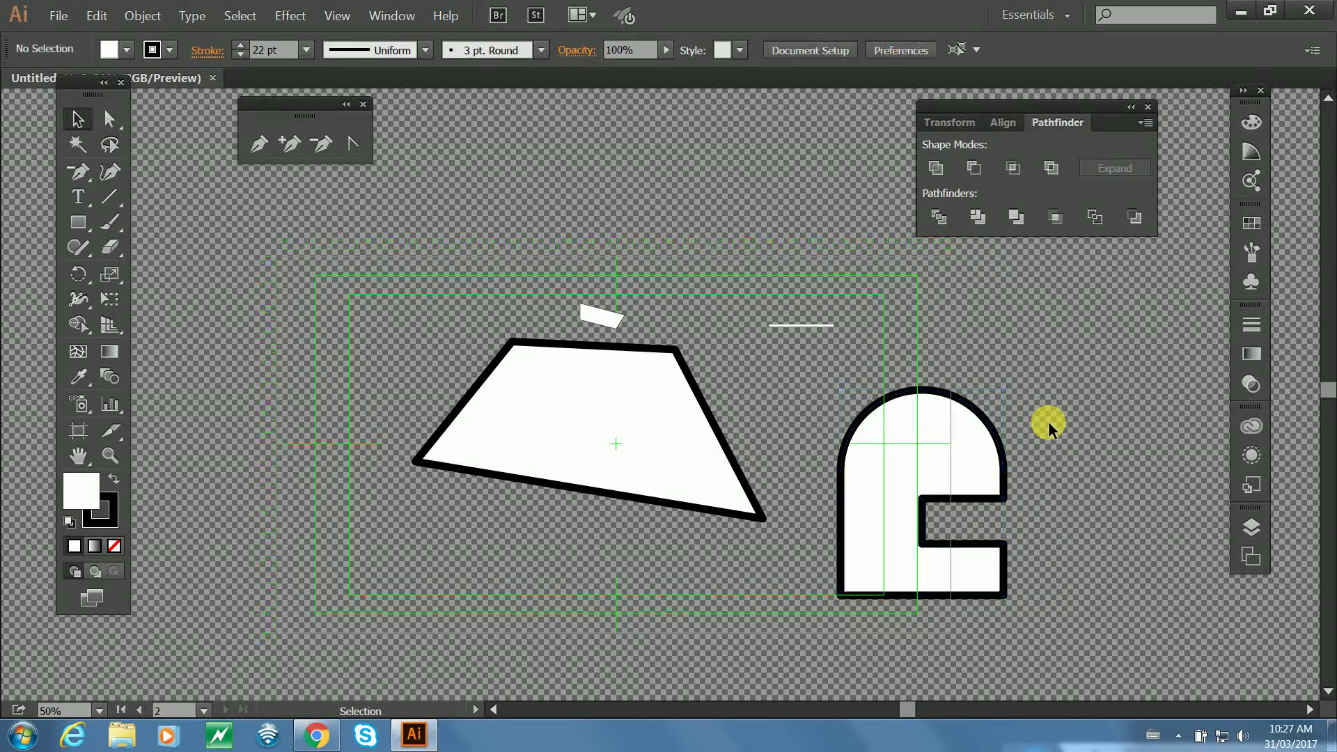
key("ctrl+z")
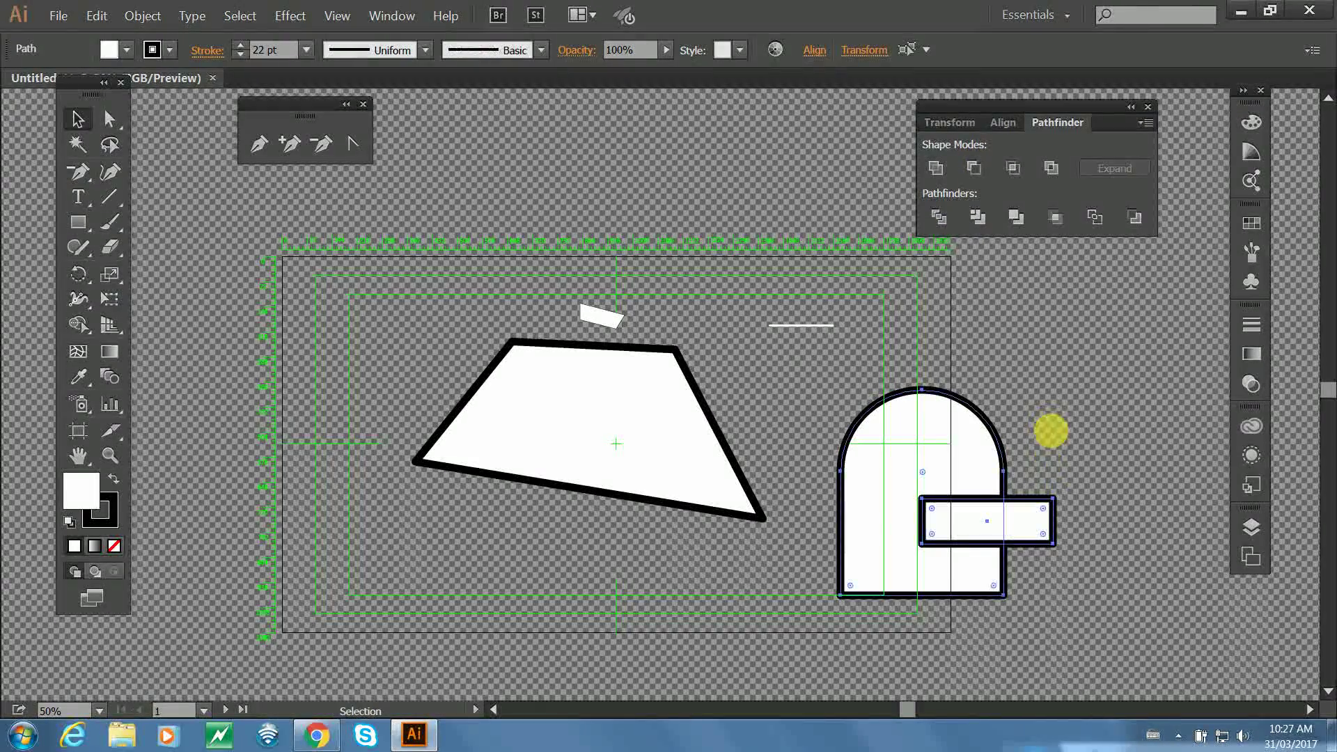
Select the small rectangle on its own and send it backward, behind the arch.
left_click(1046, 433)
left_click(1002, 522)
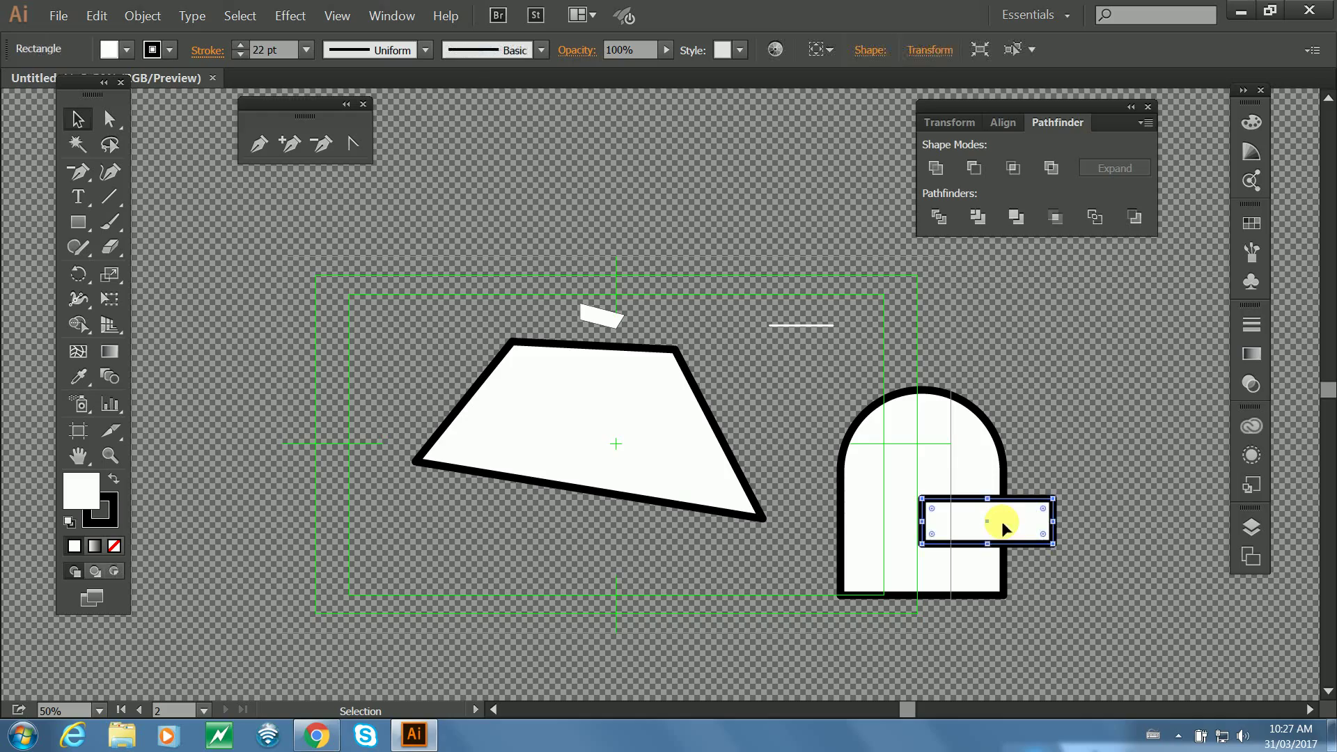
left_click(969, 457)
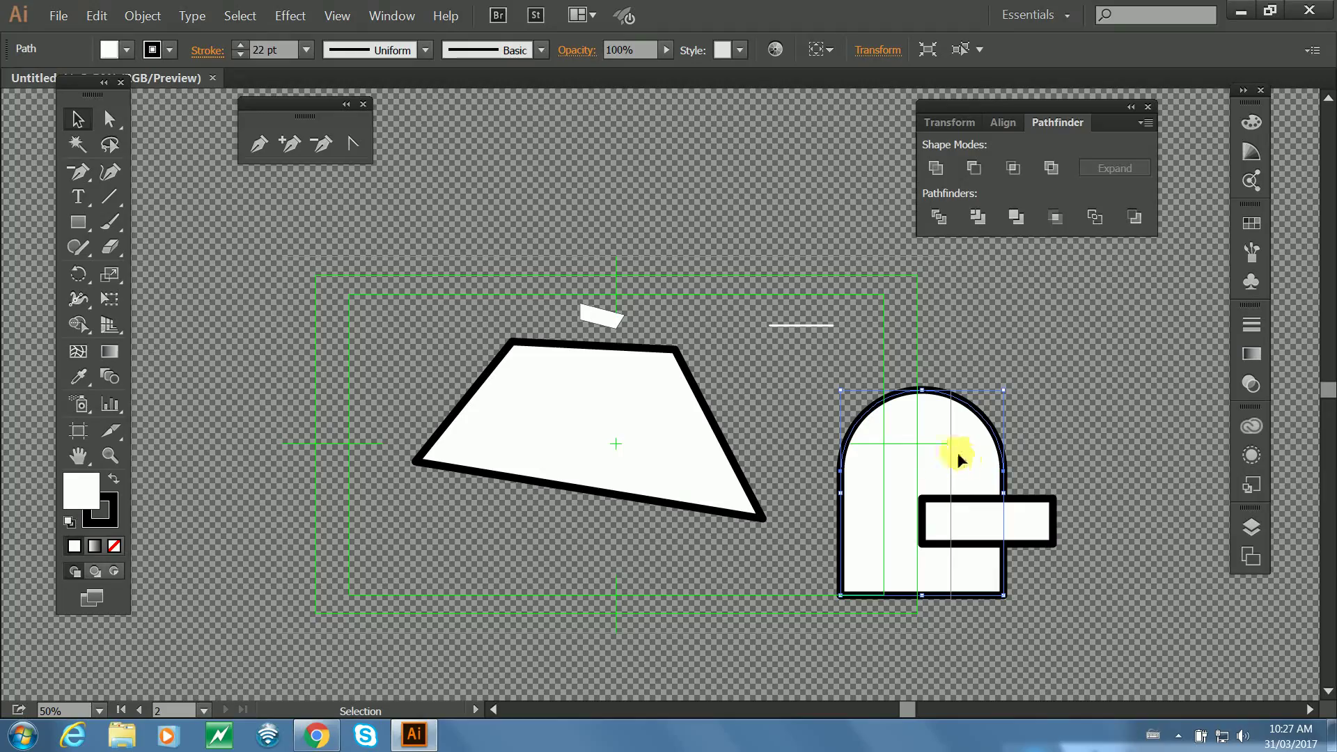
left_click(1011, 521)
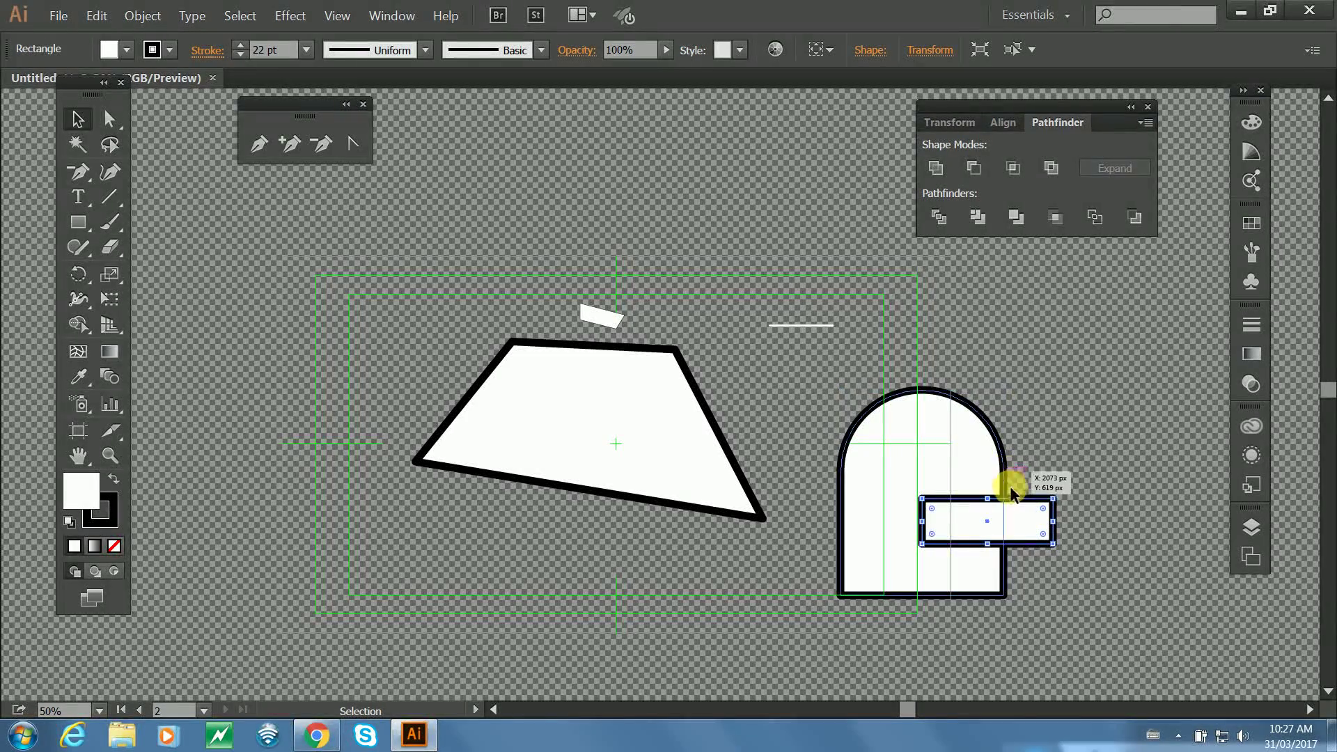
key("ctrl+shift+bracketleft")
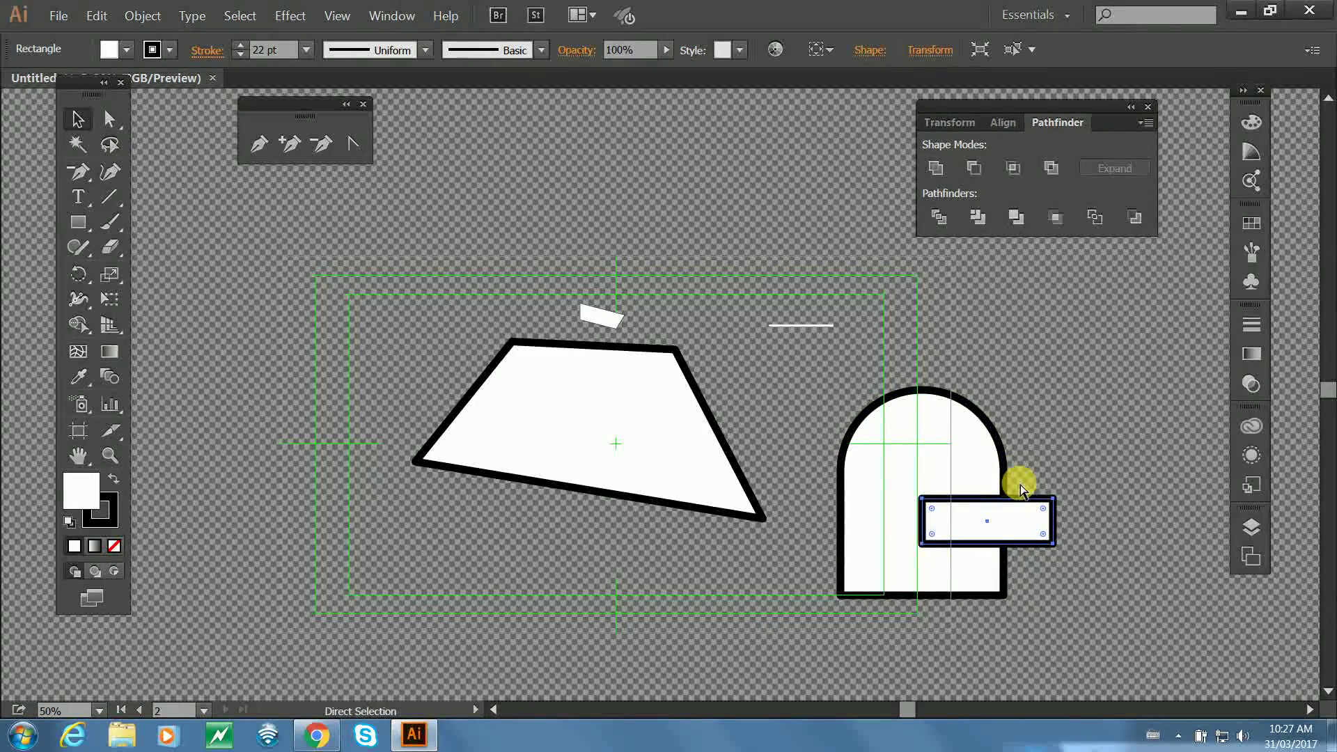
left_click(1103, 445)
Try subtracting the arch from the small rectangle behind it with Minus Front, and undo it.
left_click(935, 529)
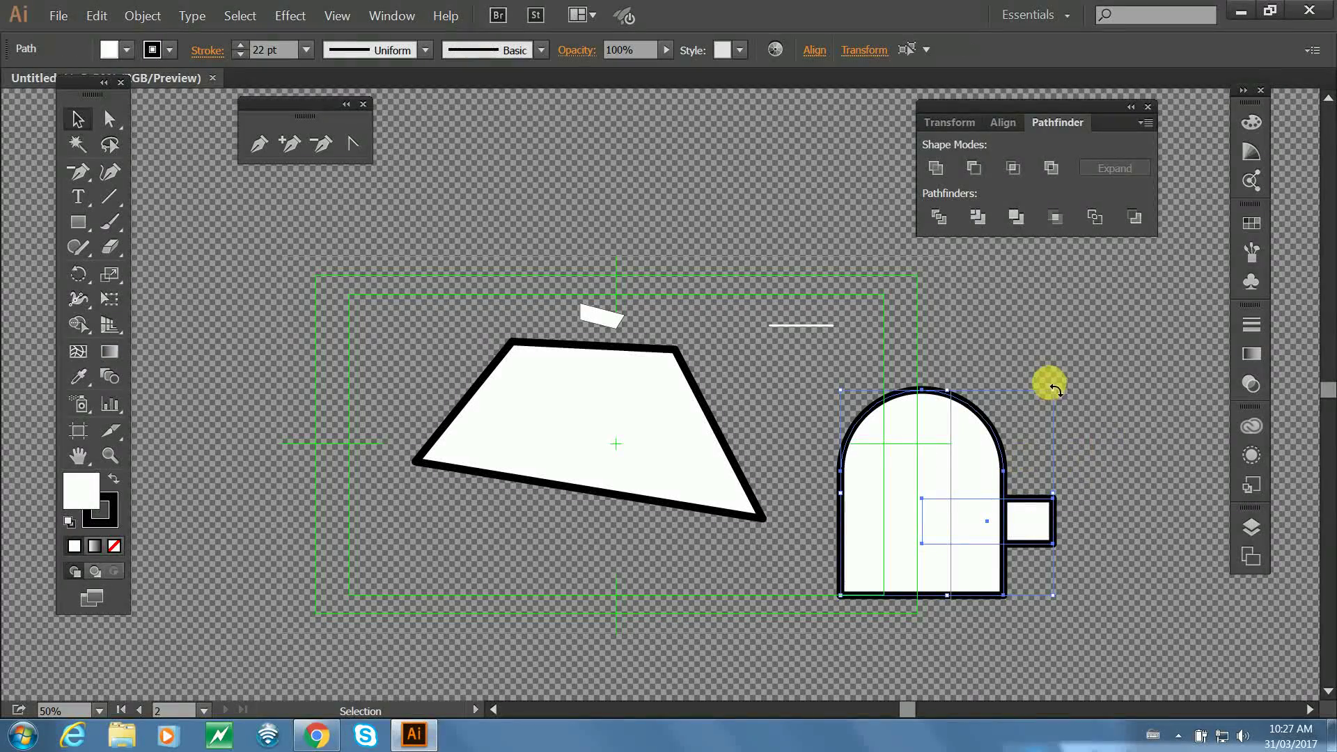
left_click(973, 169)
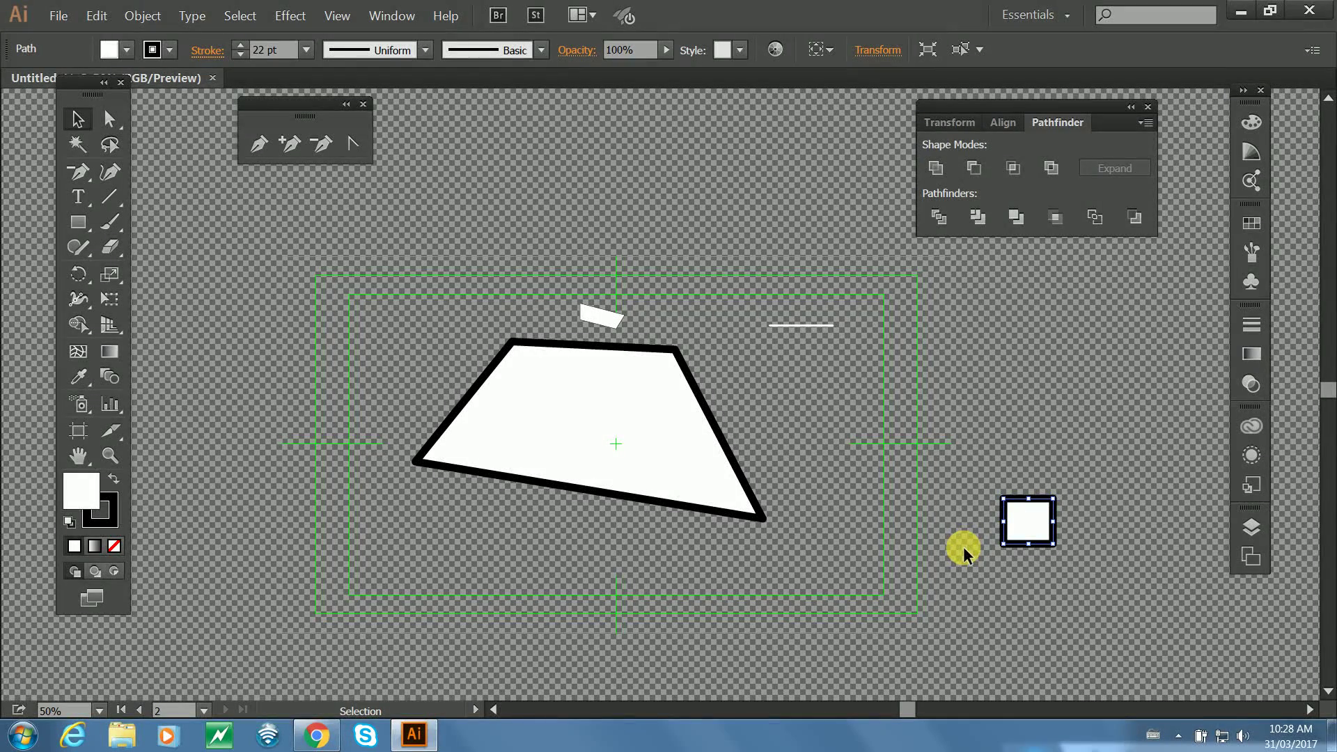
key("ctrl+z")
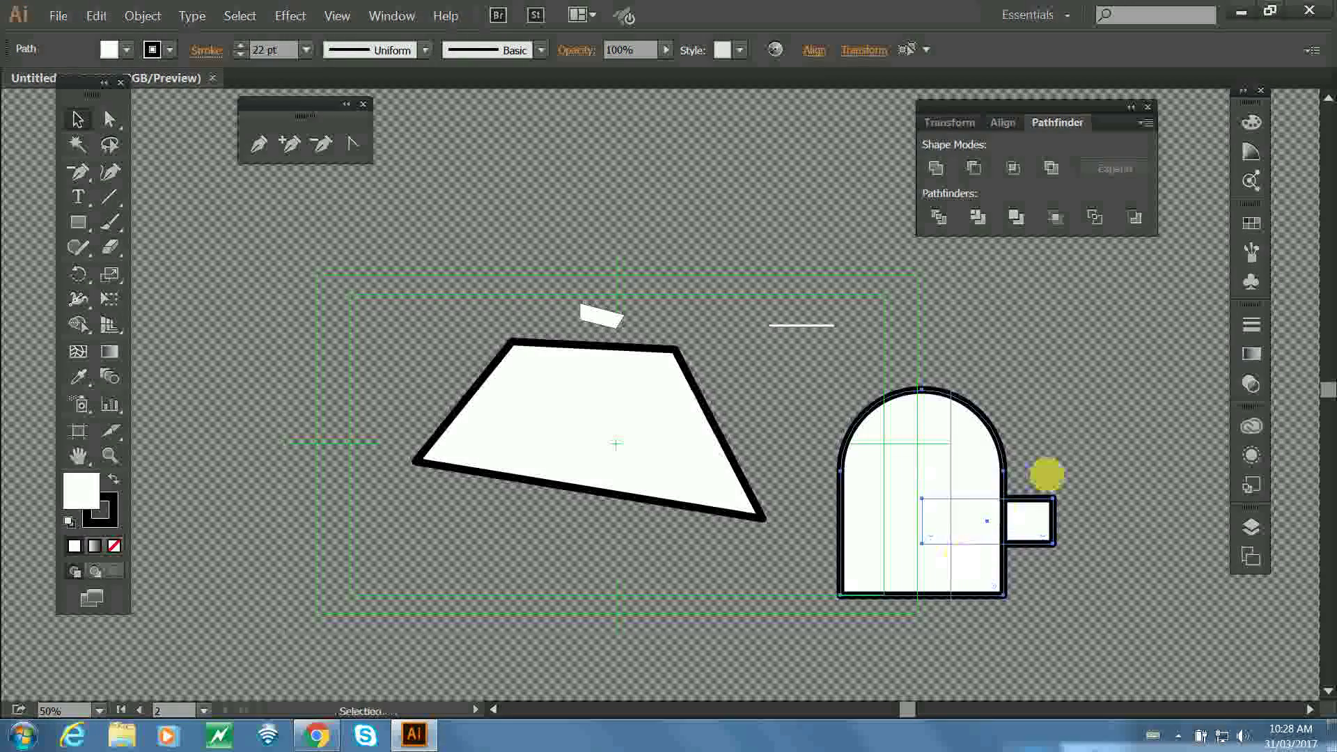
left_click(1062, 444)
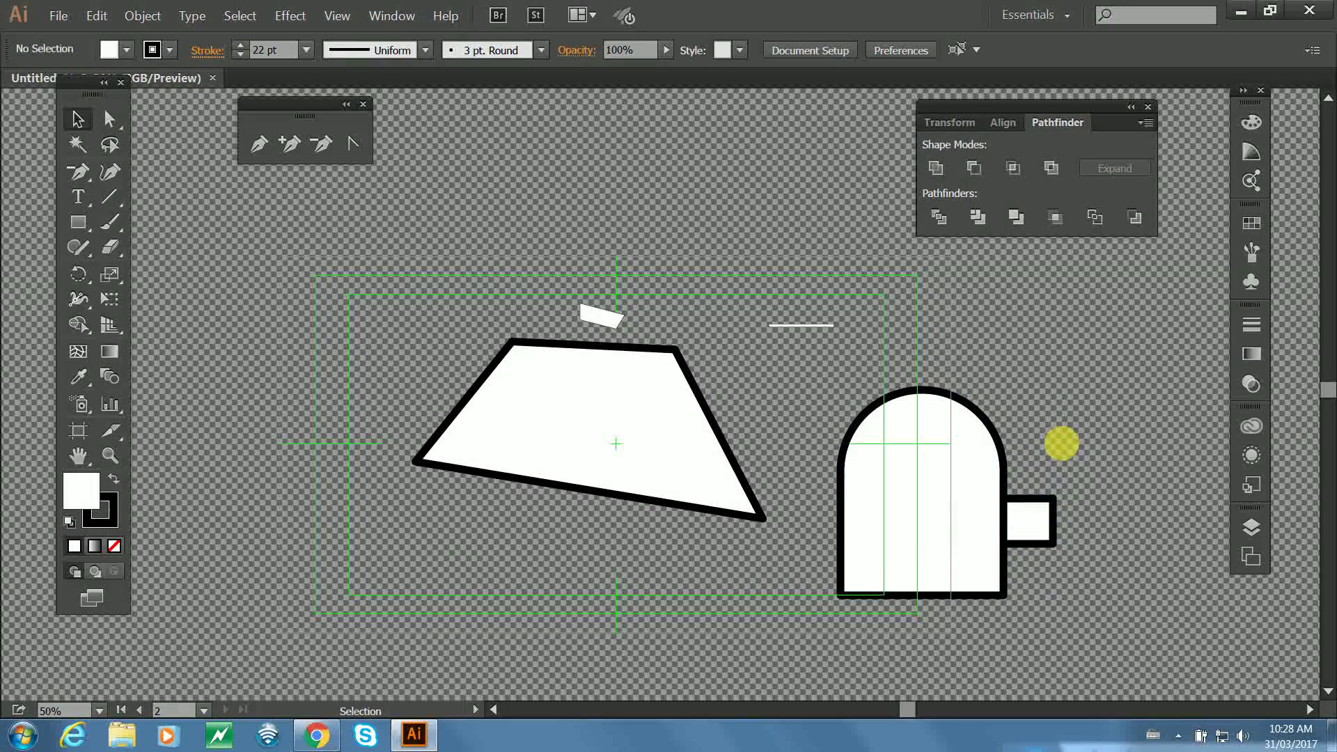
Move the small rectangle behind the arch slightly upward along the arch's right side.
left_click(1045, 531)
left_click(1058, 408)
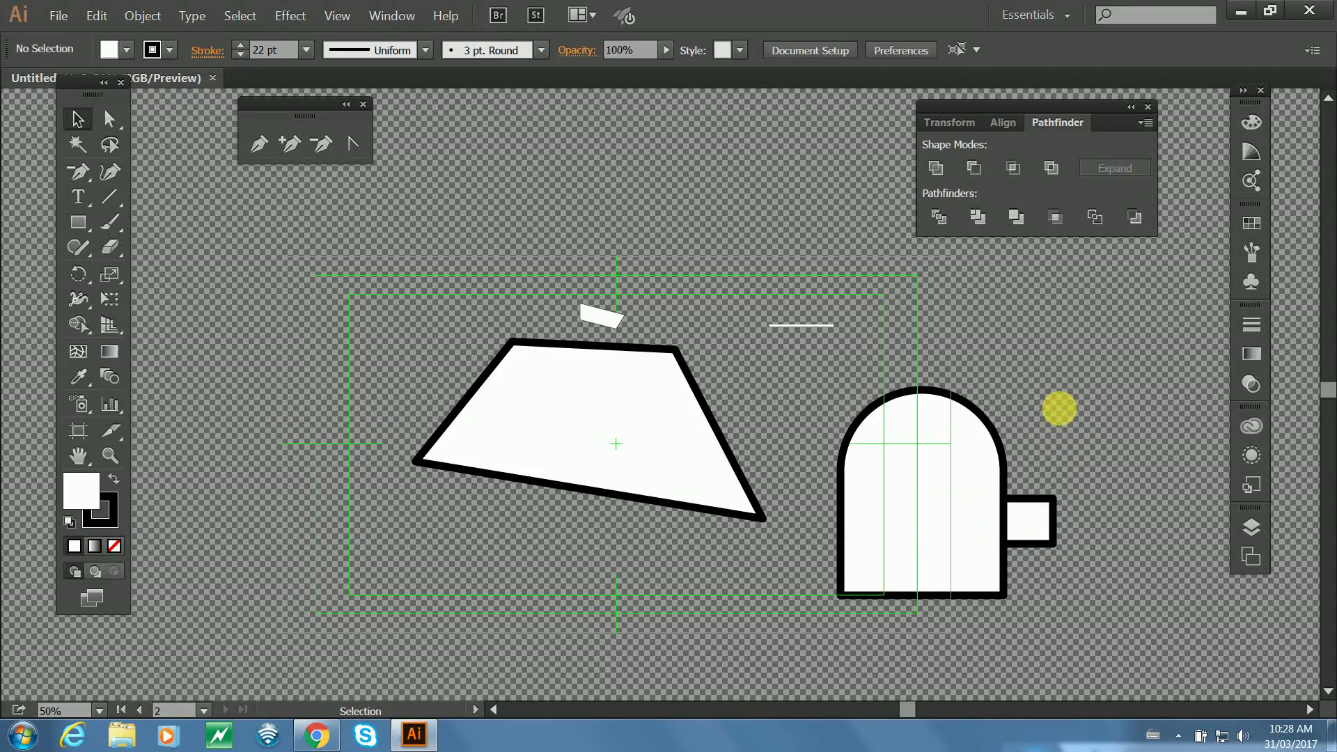
left_click(1044, 519)
mouse_move(1038, 504)
left_mouse_down()
mouse_move(1045, 452)
mouse_move(1023, 495)
mouse_move(1035, 504)
left_mouse_up()
left_click(1032, 366)
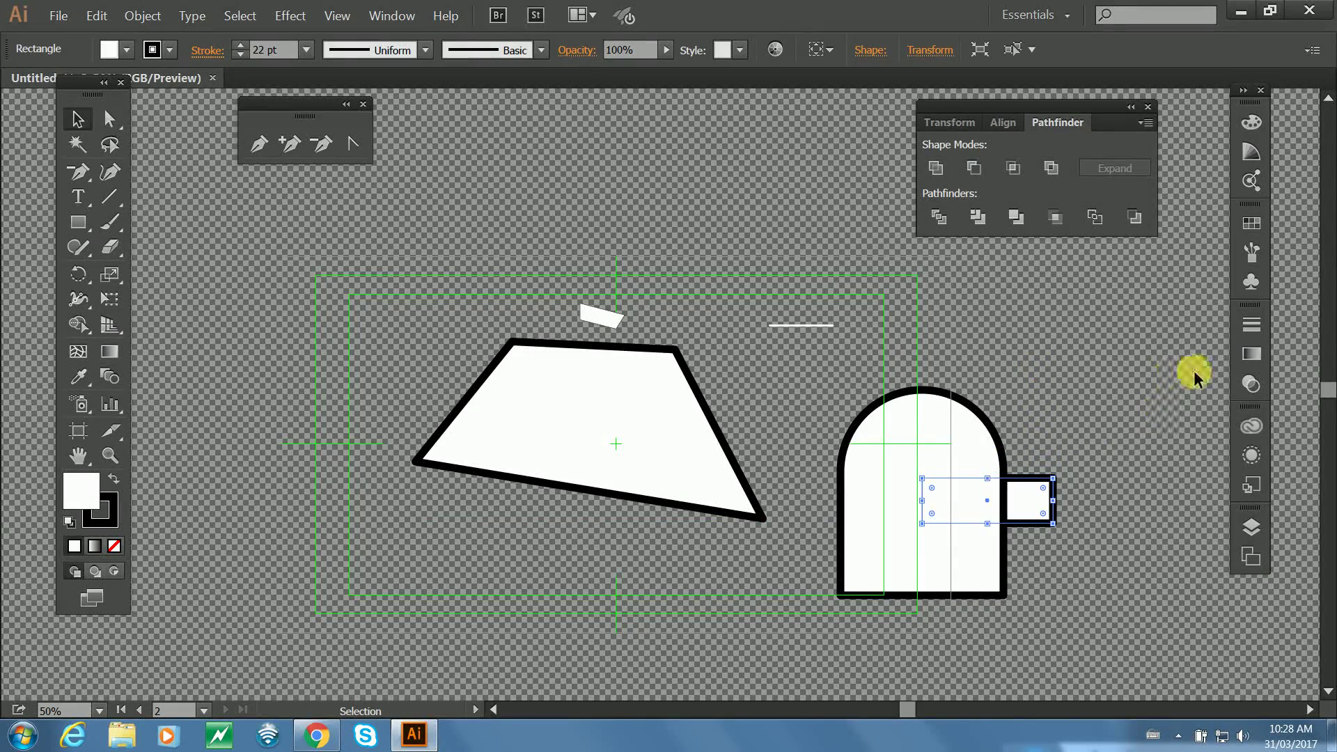
Add two new layers above Layer 1 and delete both of them again.
left_click(1251, 527)
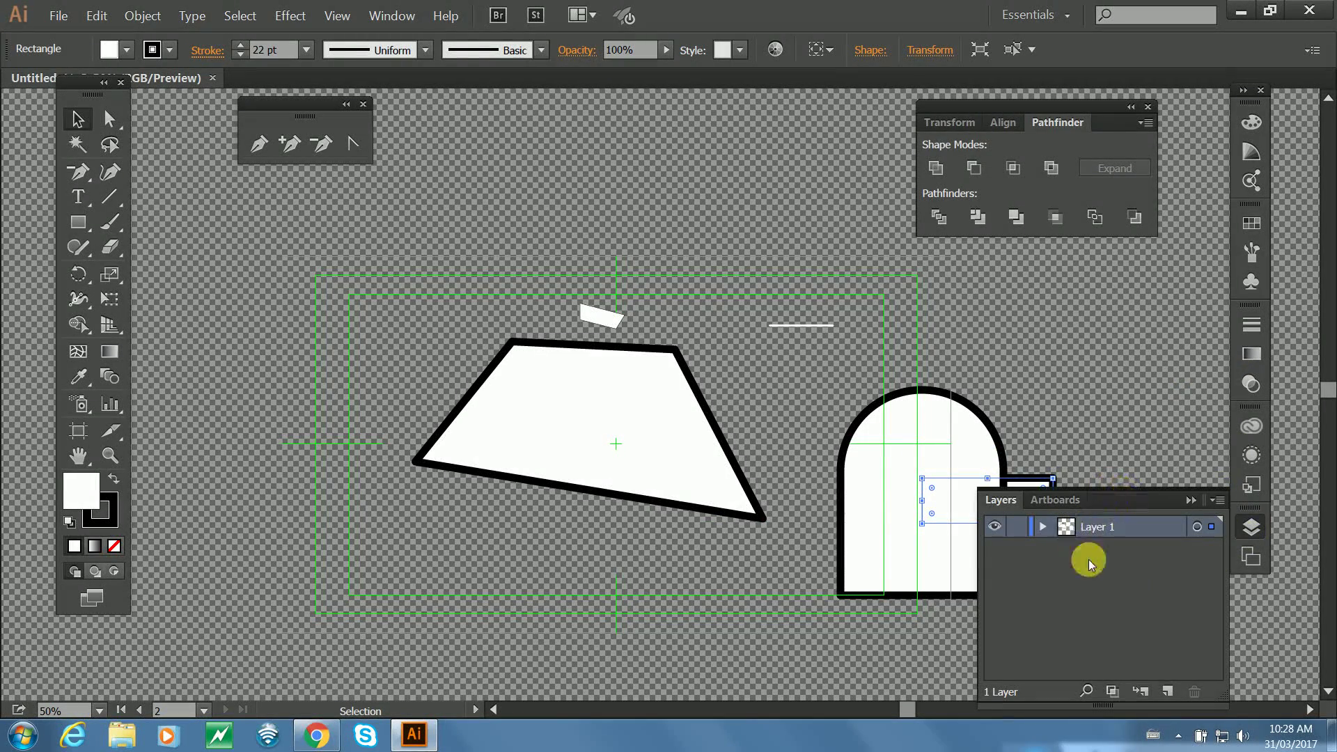
left_click(1164, 692)
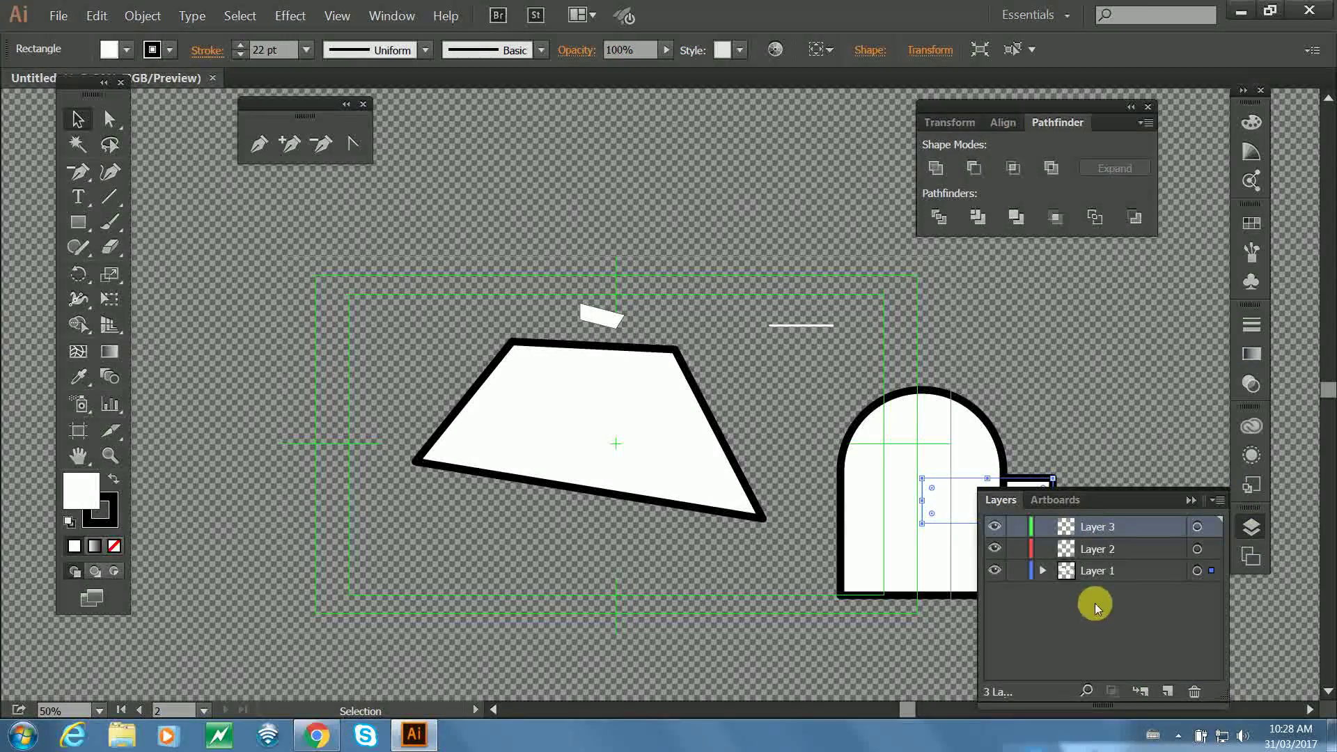
left_click(1018, 570)
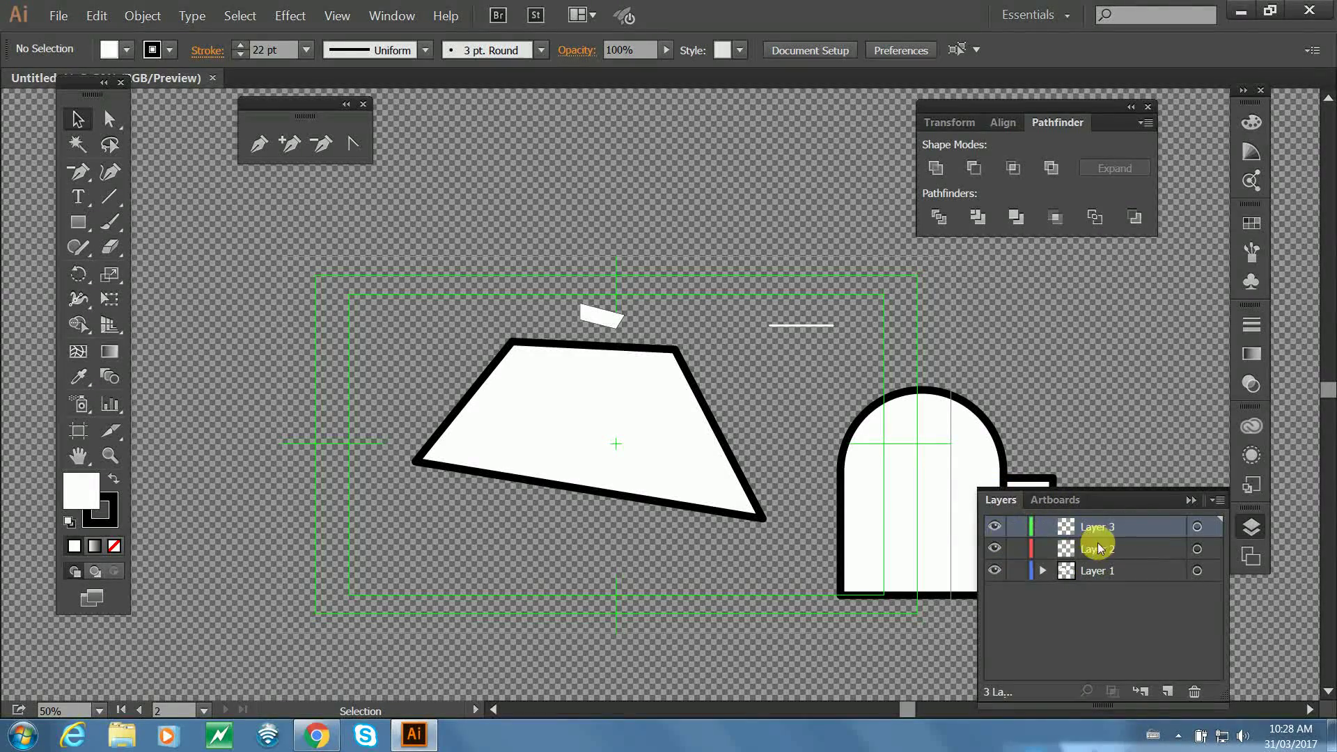
left_click(1147, 557, "shift")
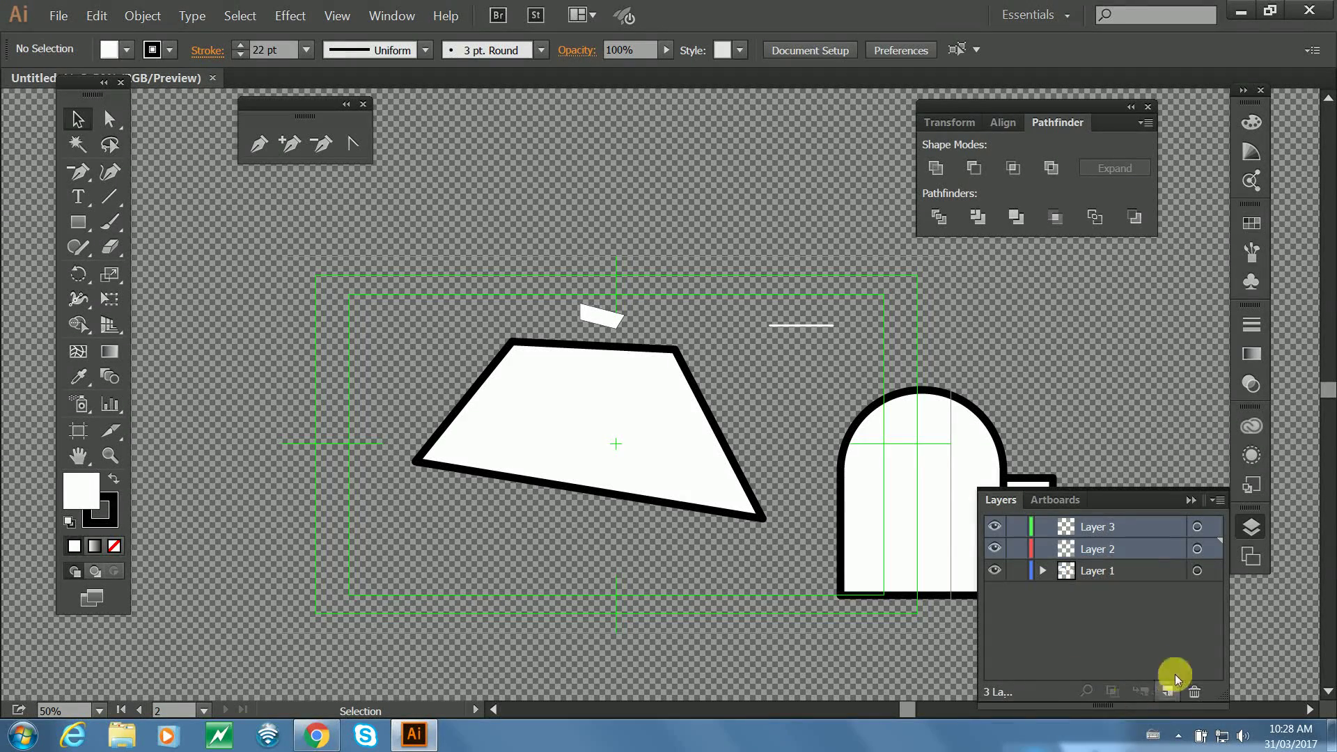
left_click(1194, 692)
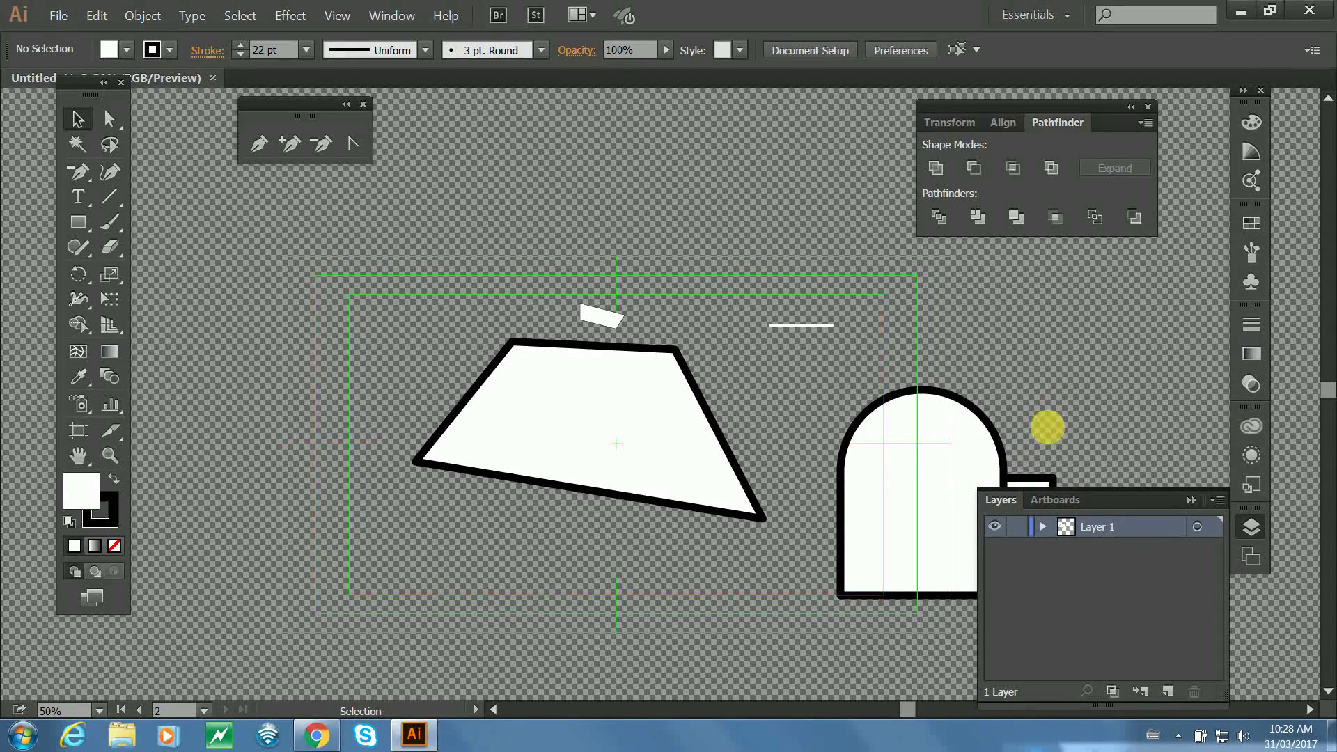
left_click(1251, 522)
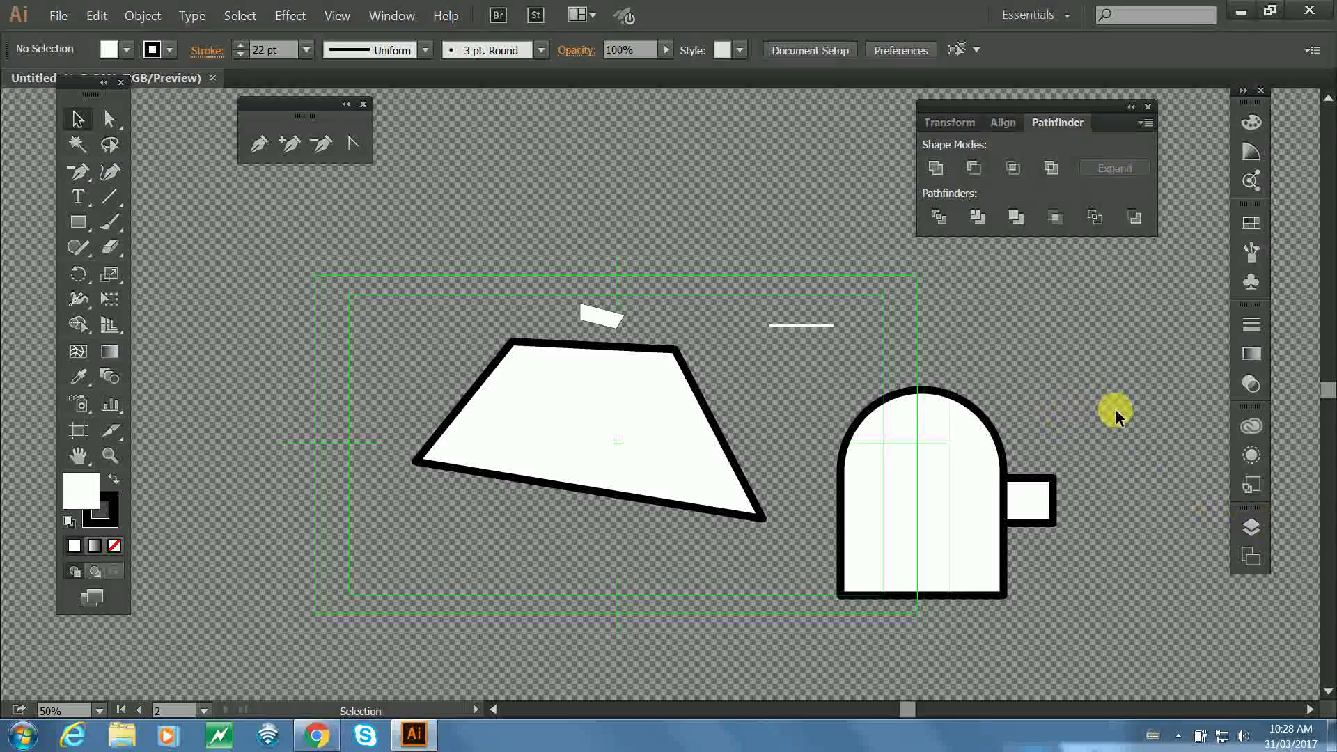
Bring the small rectangle forward, in front of the arch.
left_click(1030, 514)
left_click(1086, 462)
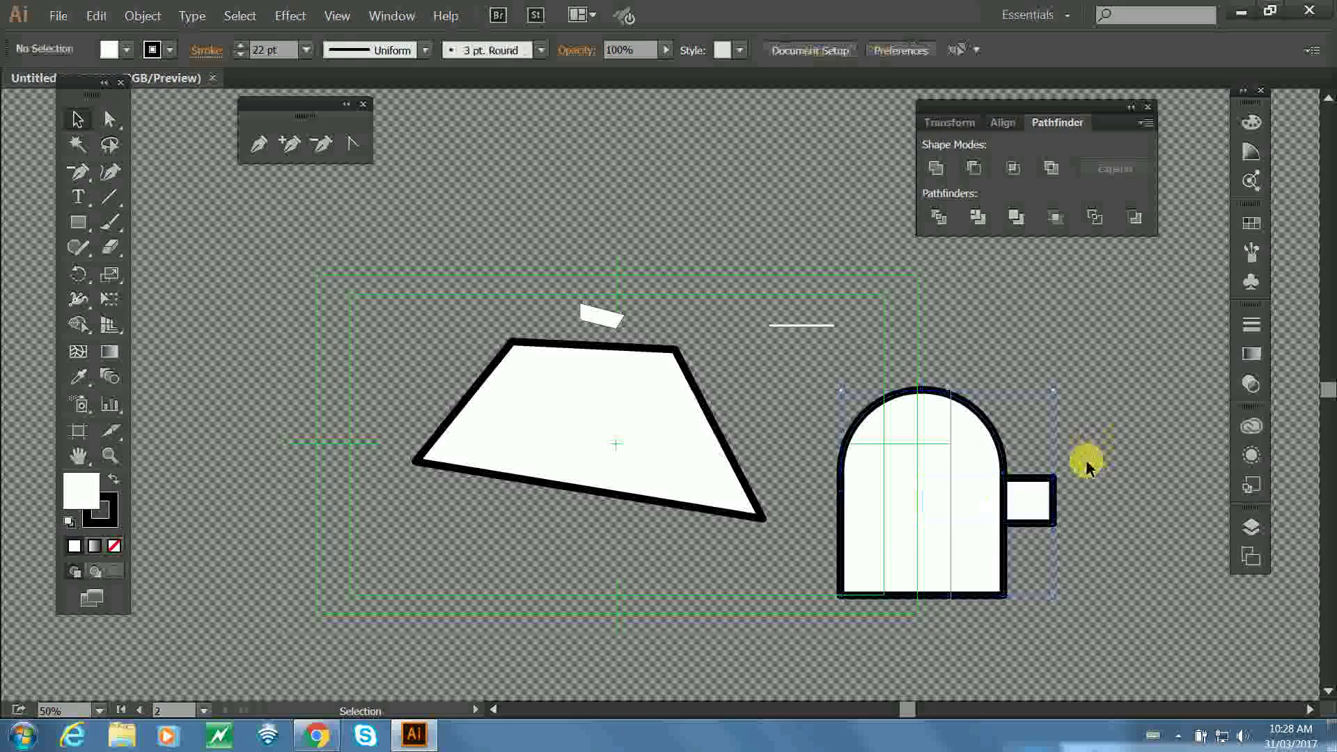
left_click(1026, 527)
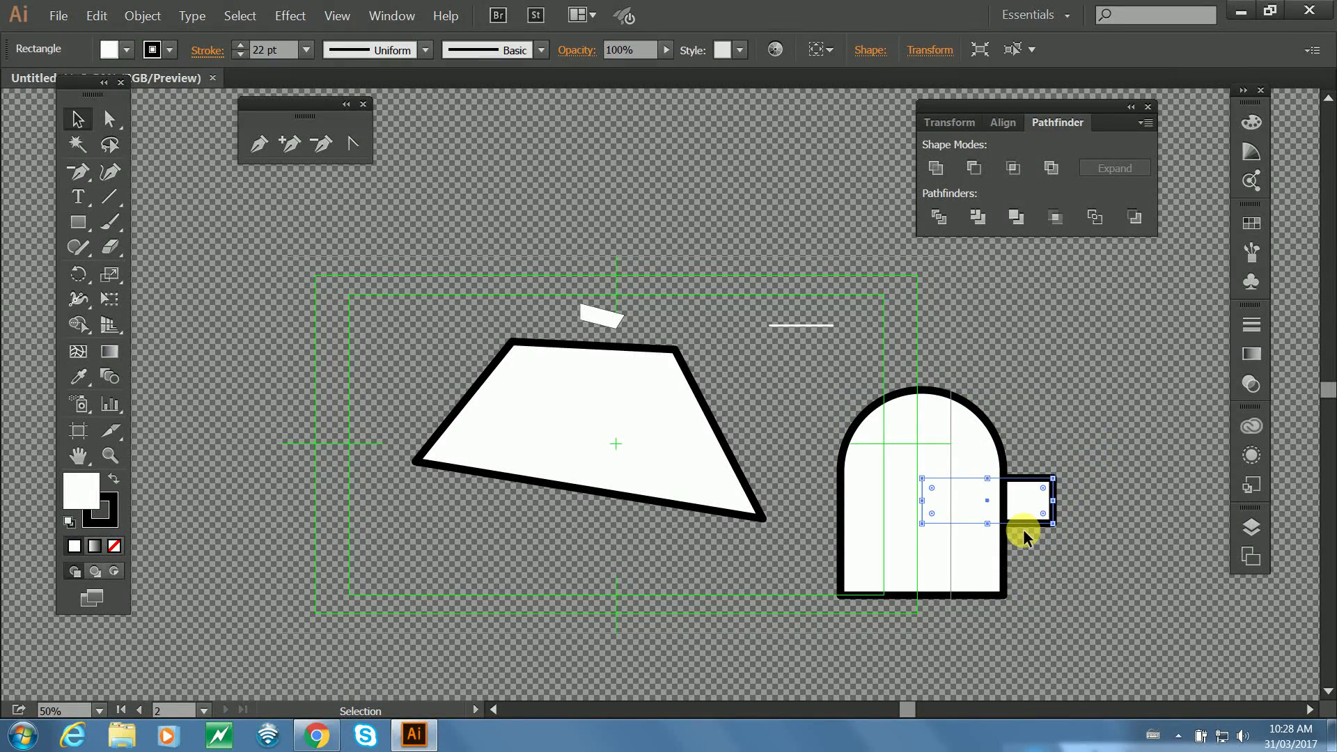
key("ctrl+shift+bracketright")
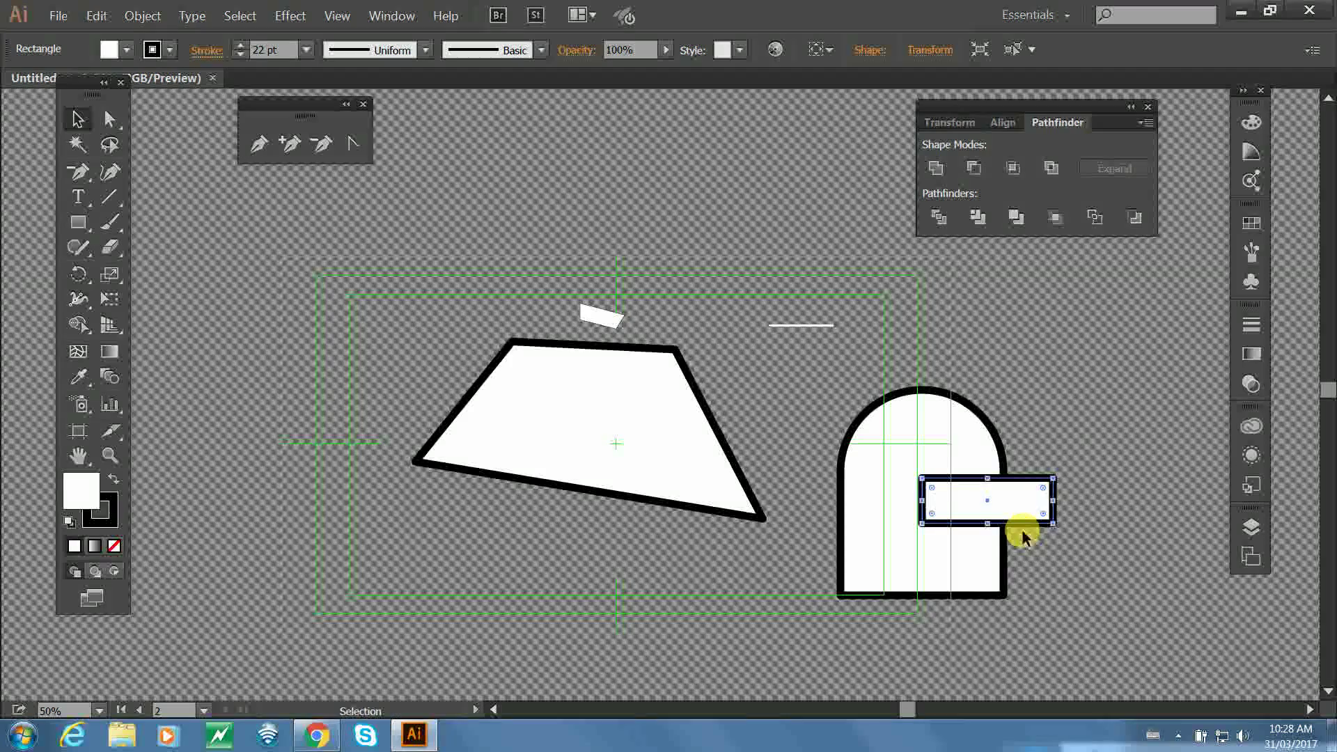
left_click(1076, 437)
left_click(932, 558)
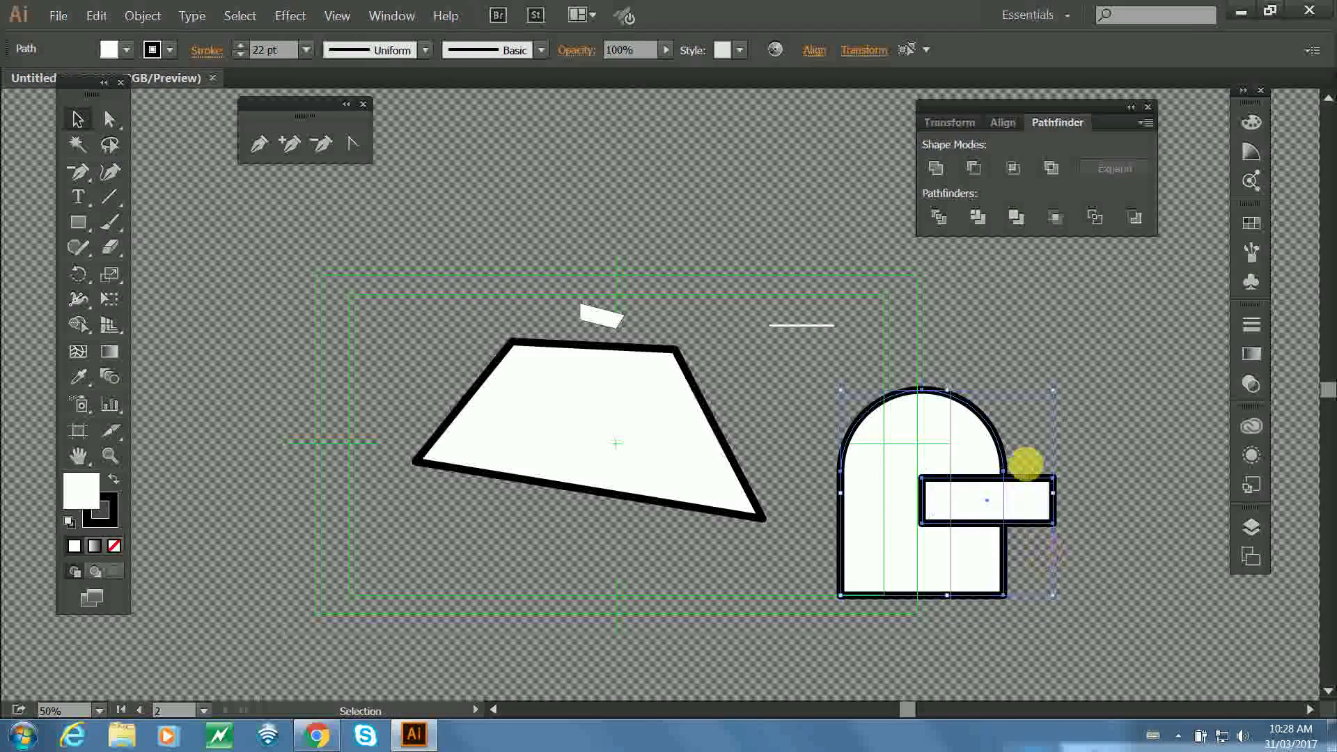
left_click(1054, 475)
key("a")
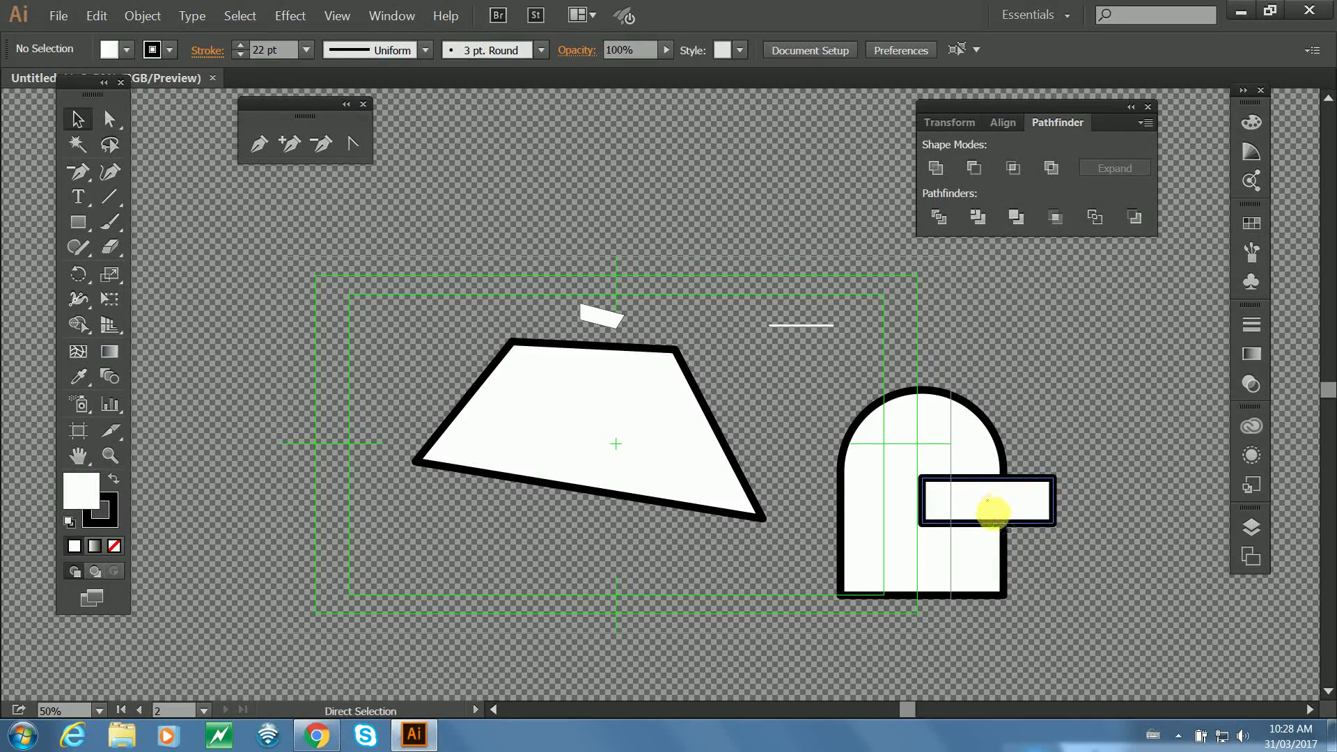
left_click(993, 514)
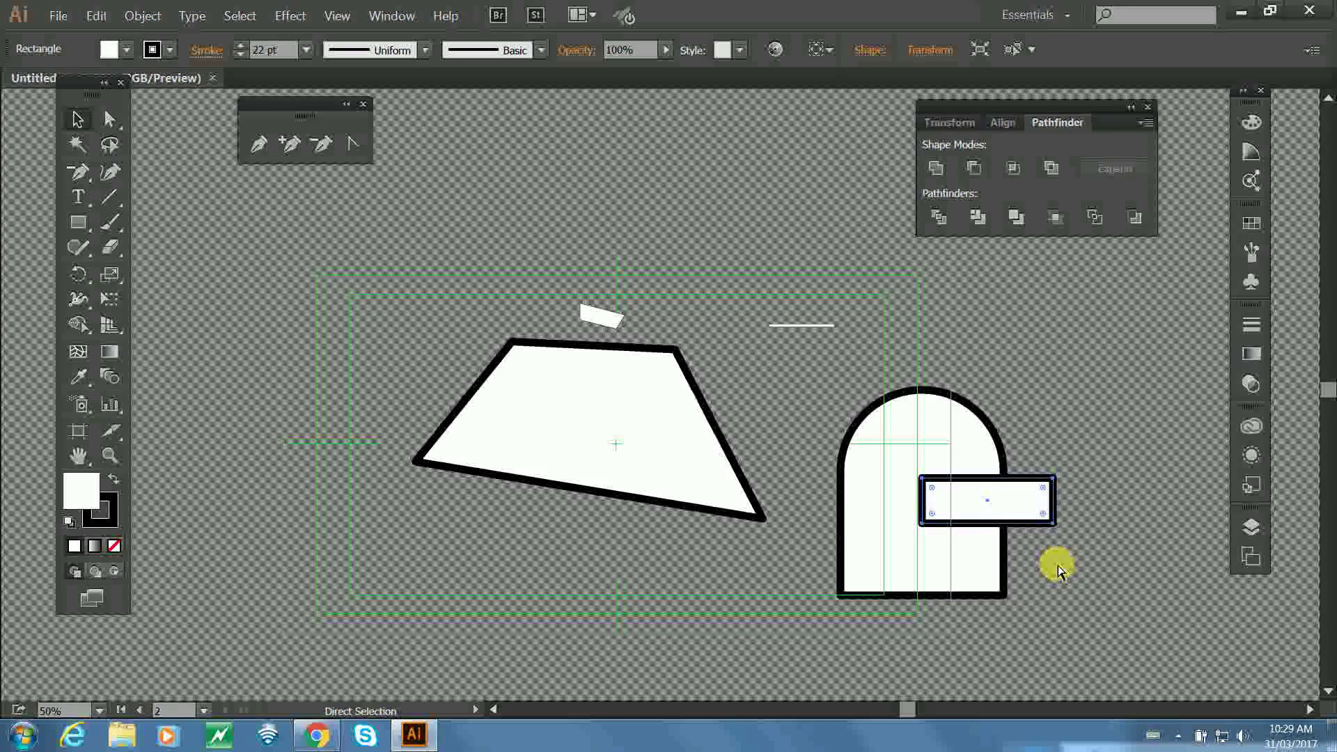
key("ctrl")
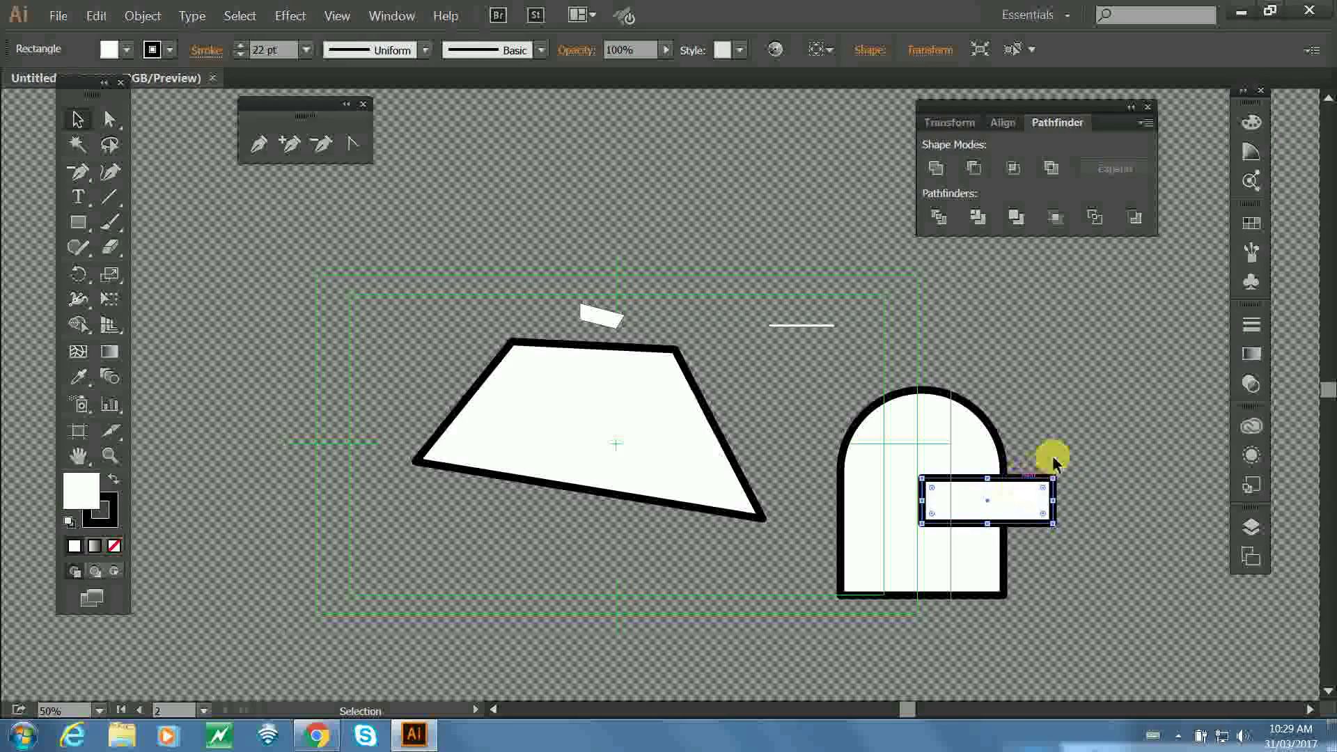
left_click(1058, 398)
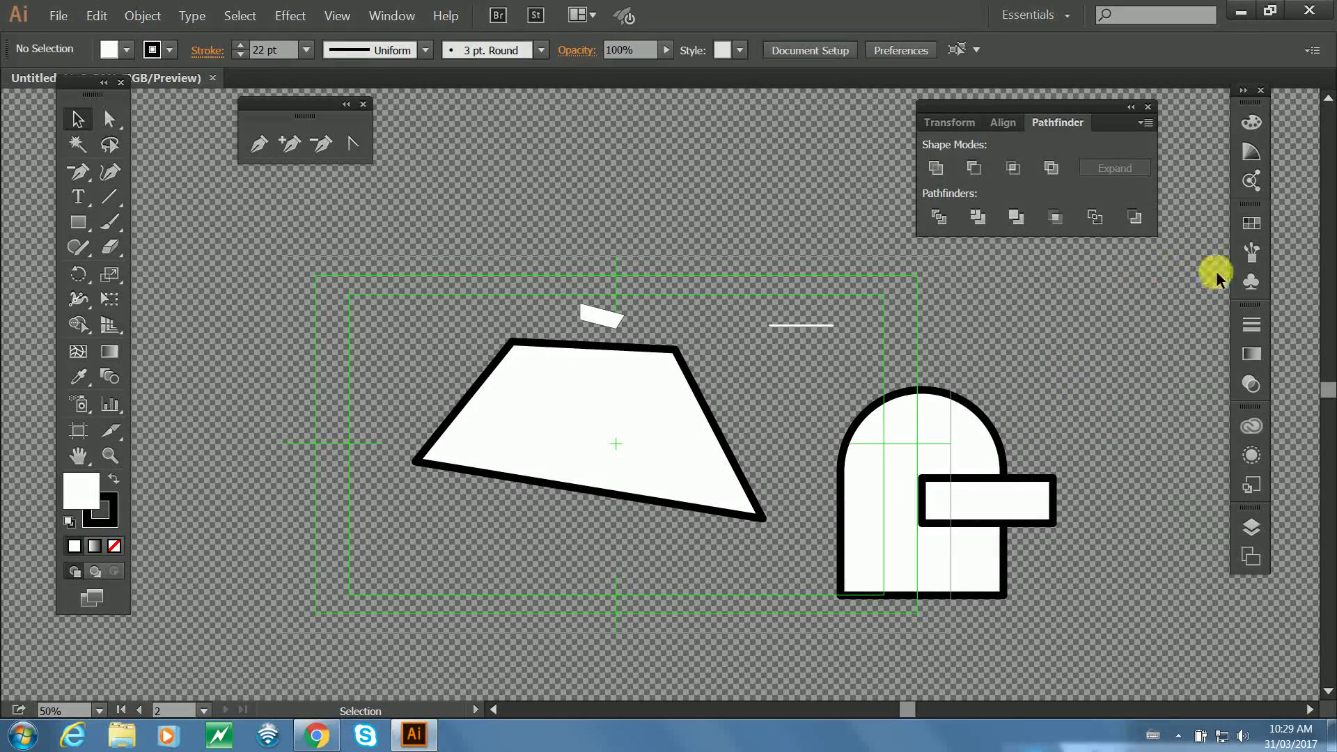
Add a new layer above Layer 1, and send the small rectangle backward behind the arch.
left_click(1246, 528)
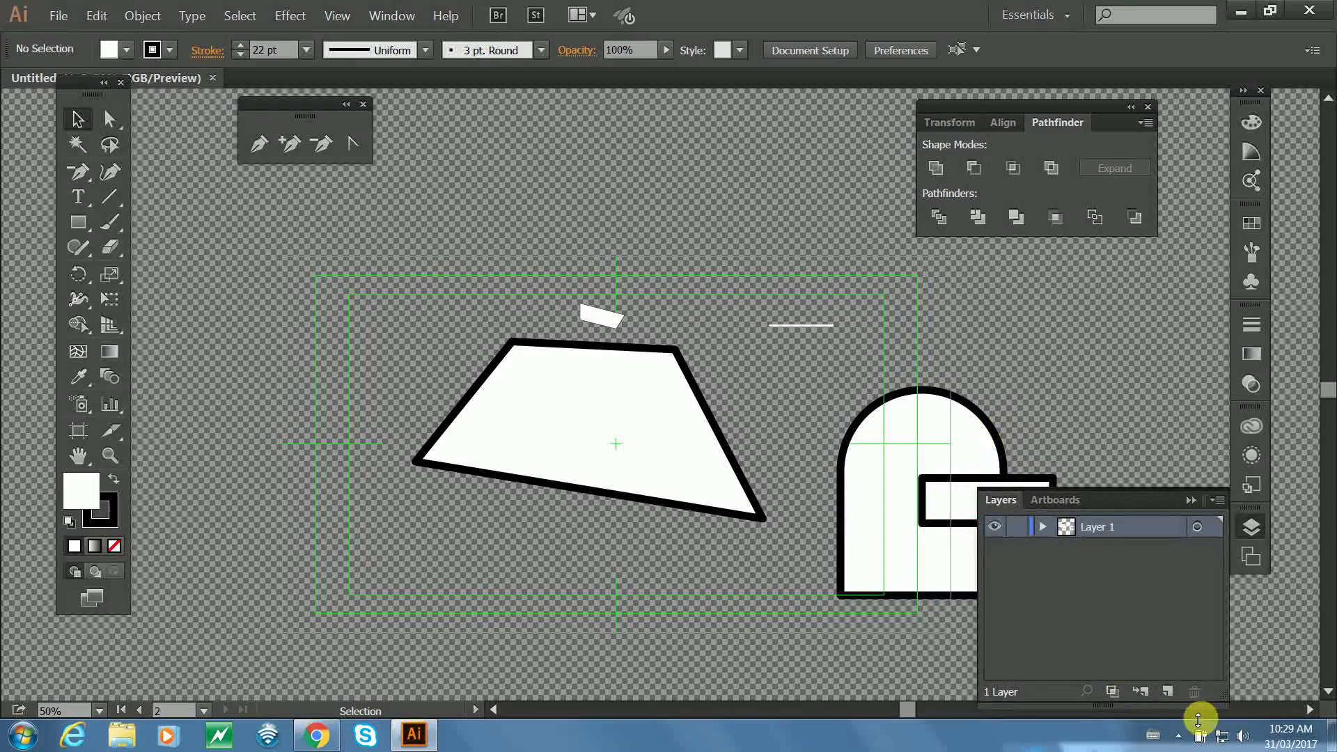
left_click(1166, 692)
left_click(940, 499)
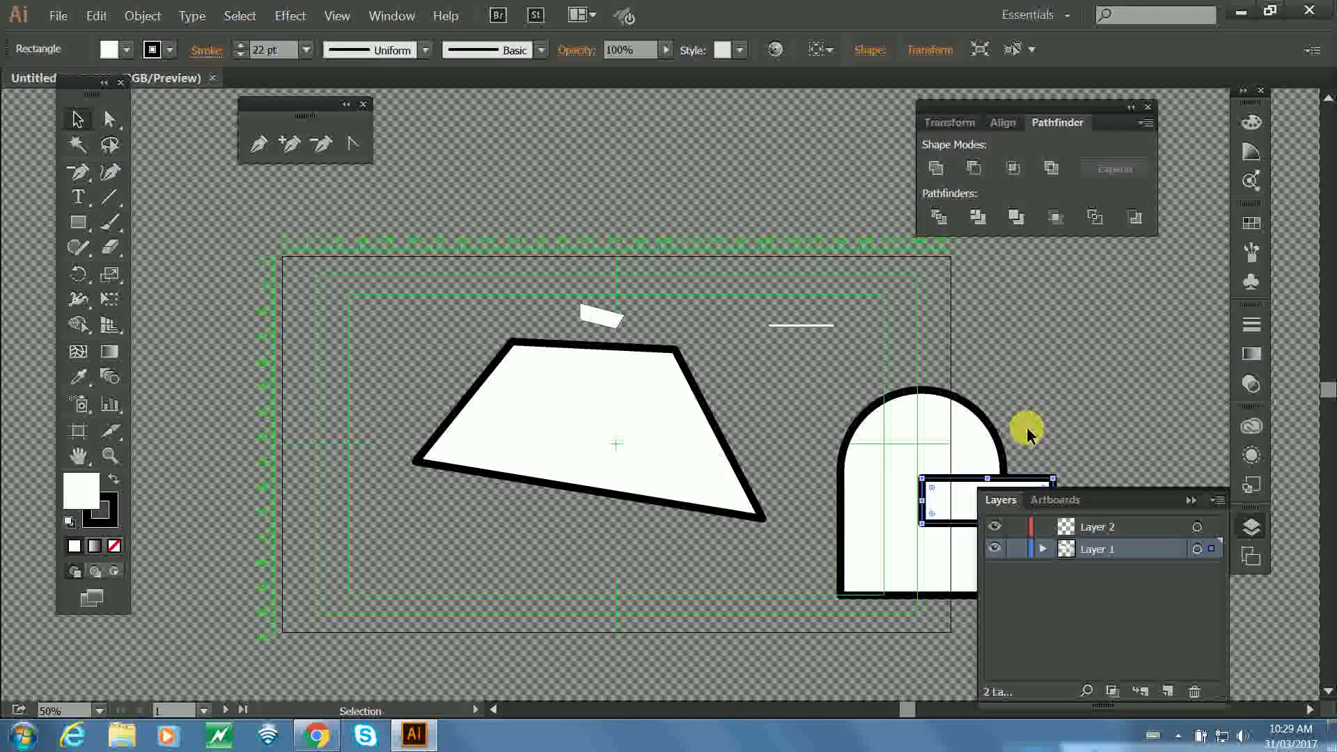
key("ctrl+shift+bracketleft")
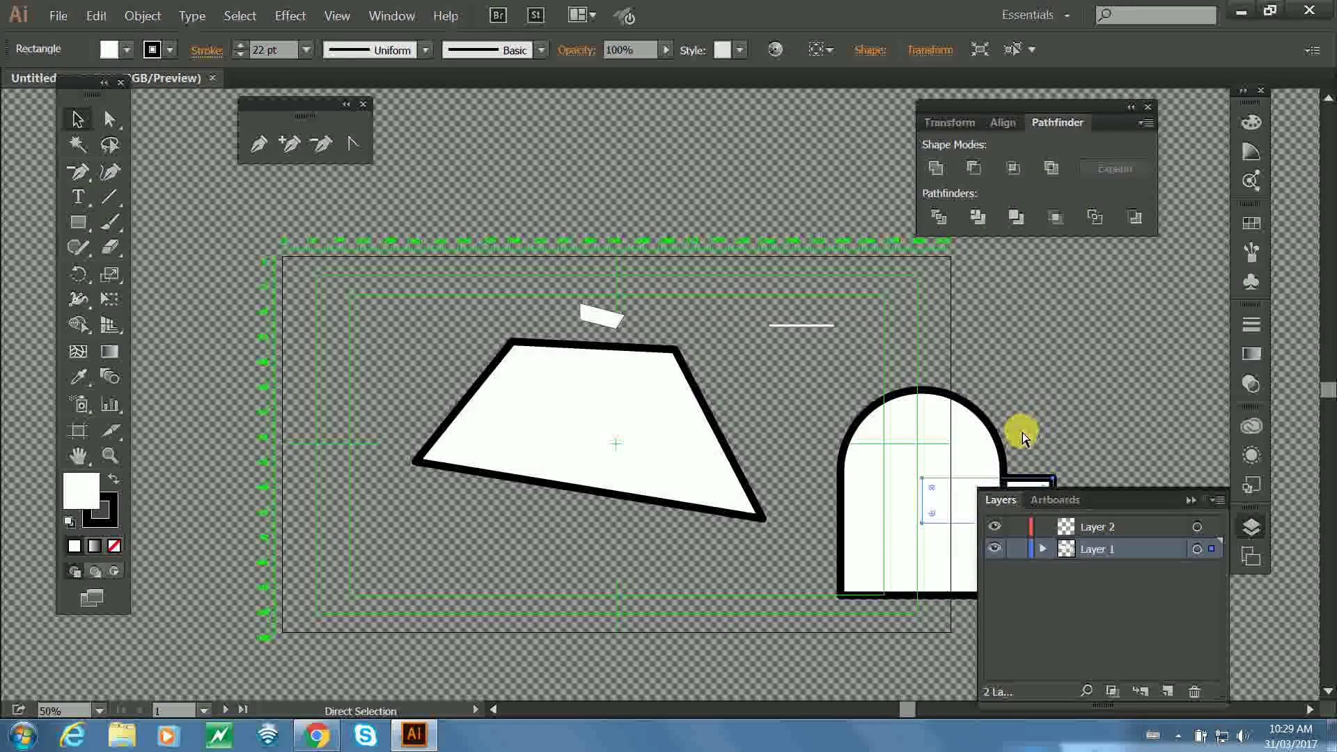
left_click(1047, 410)
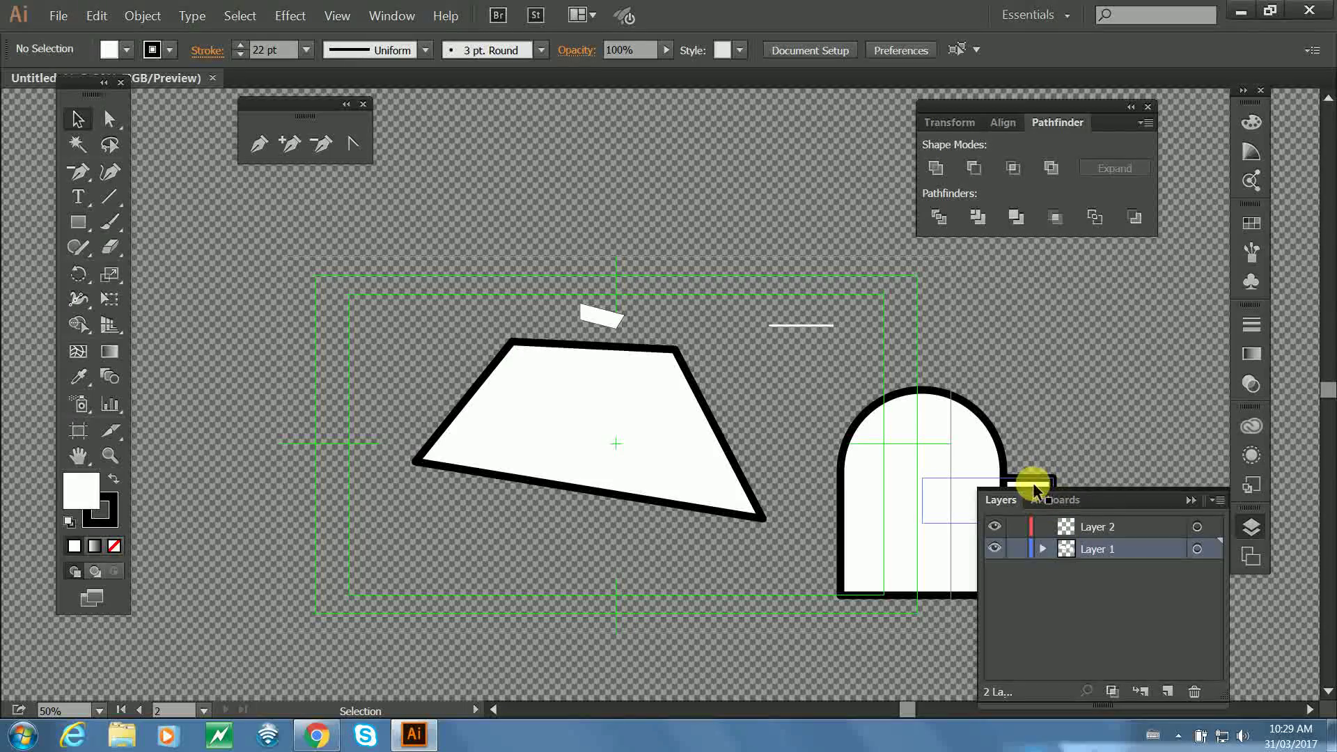
Send the small rectangle from Layer 1 to Layer 2 as the current layer, and select it together with the arch.
left_click(1034, 483)
right_click(1034, 485)
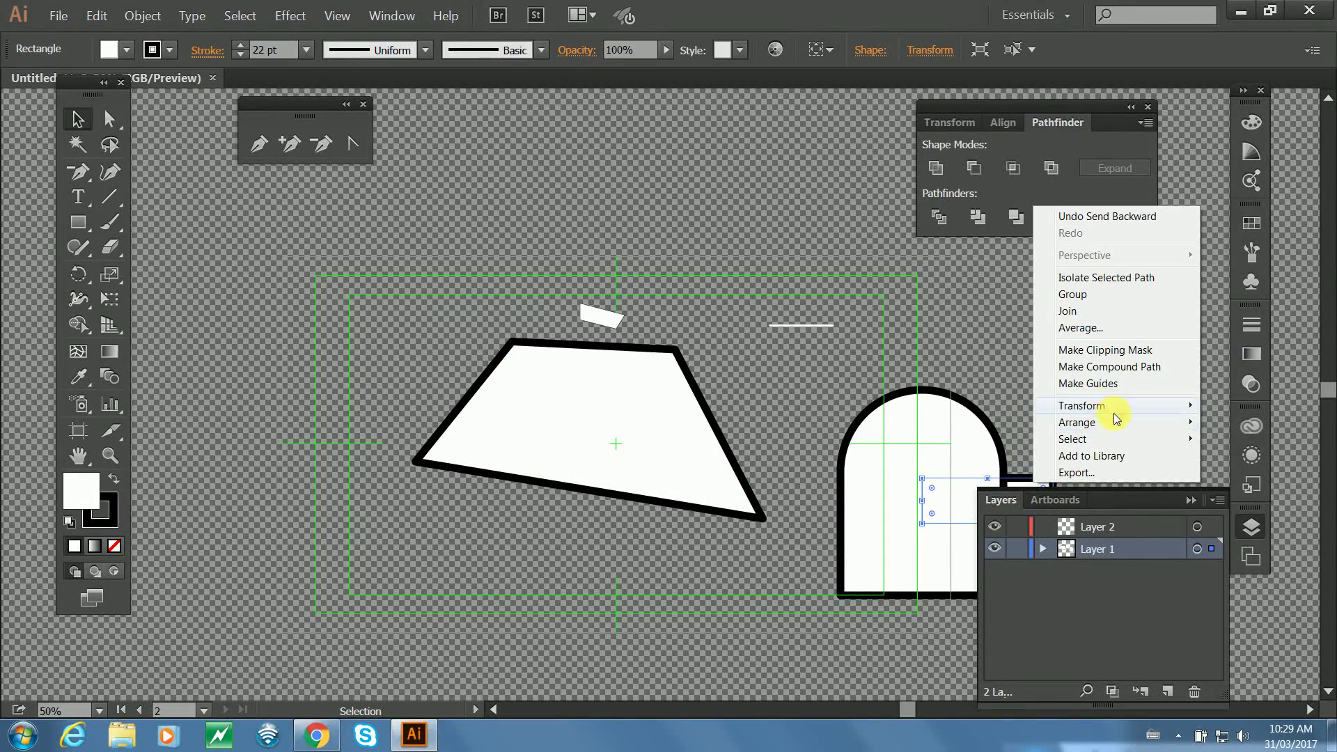
mouse_move(1168, 428)
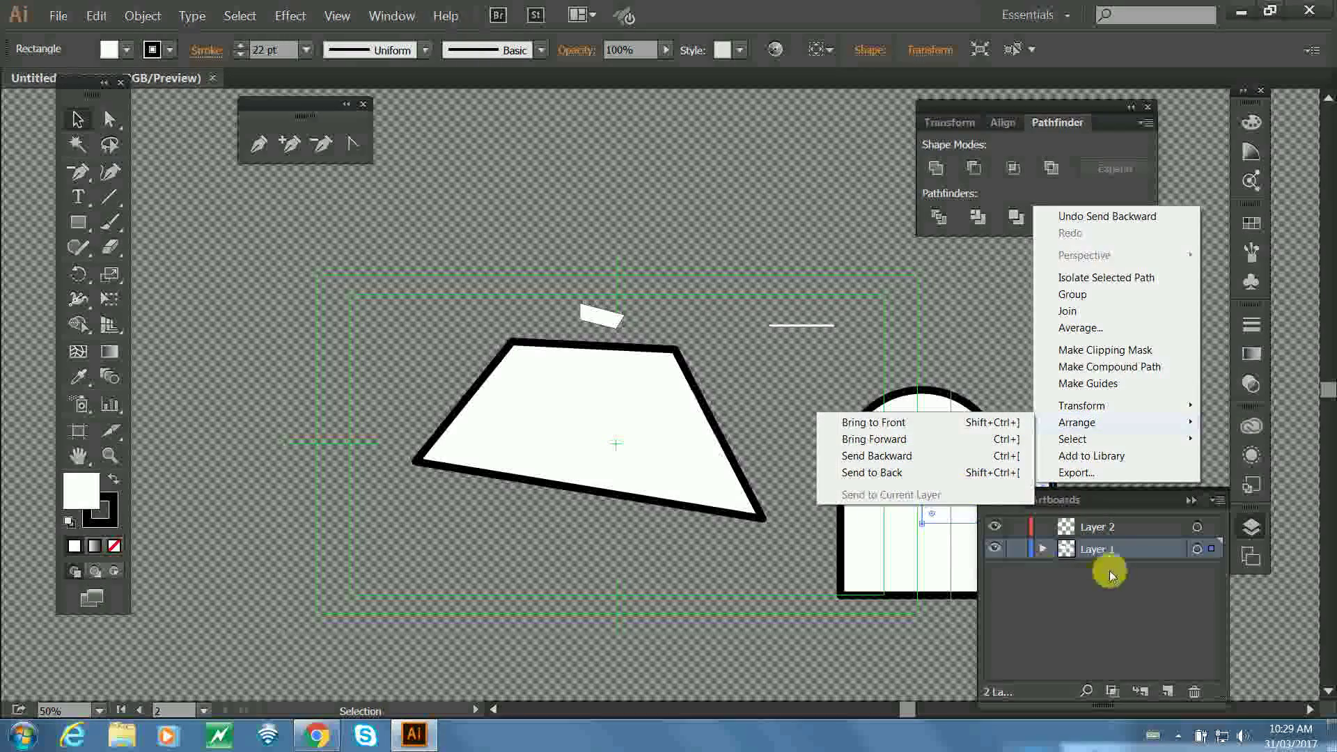
left_click(1121, 528)
right_click(1032, 481)
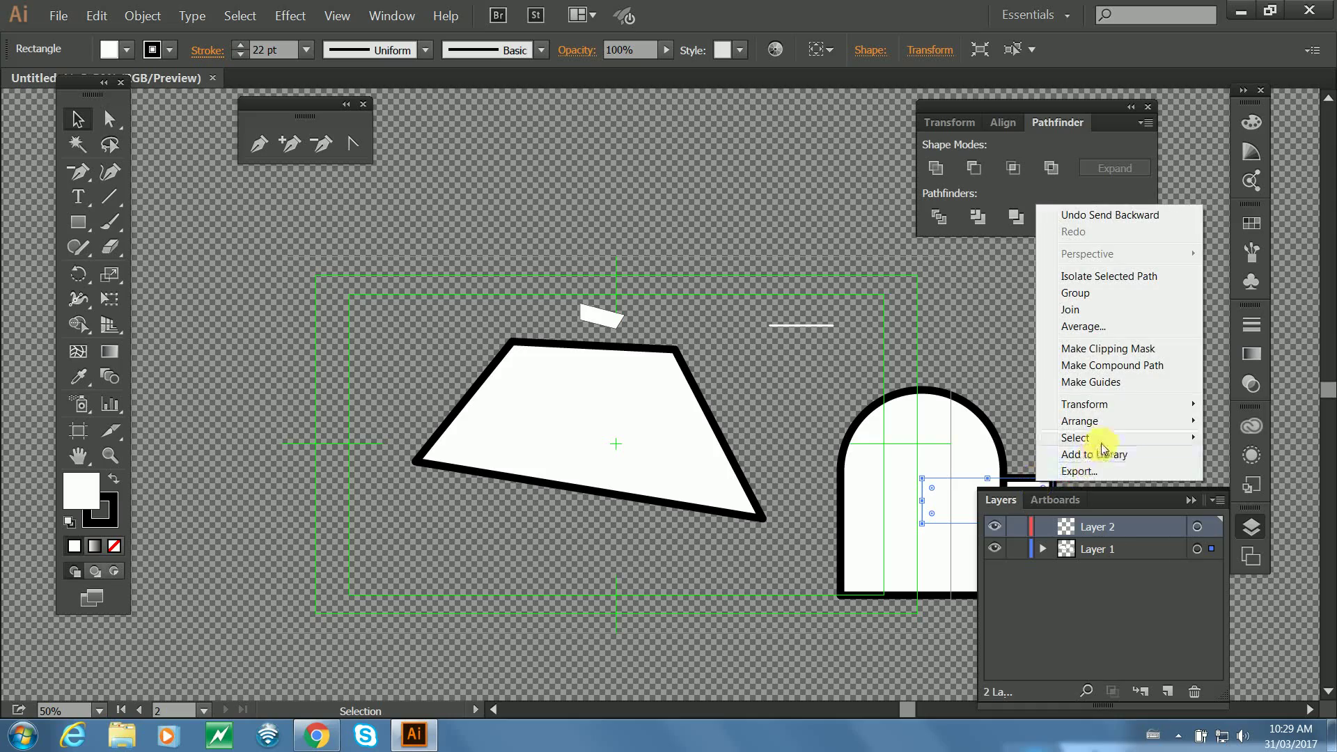
mouse_move(1050, 433)
left_click(925, 495)
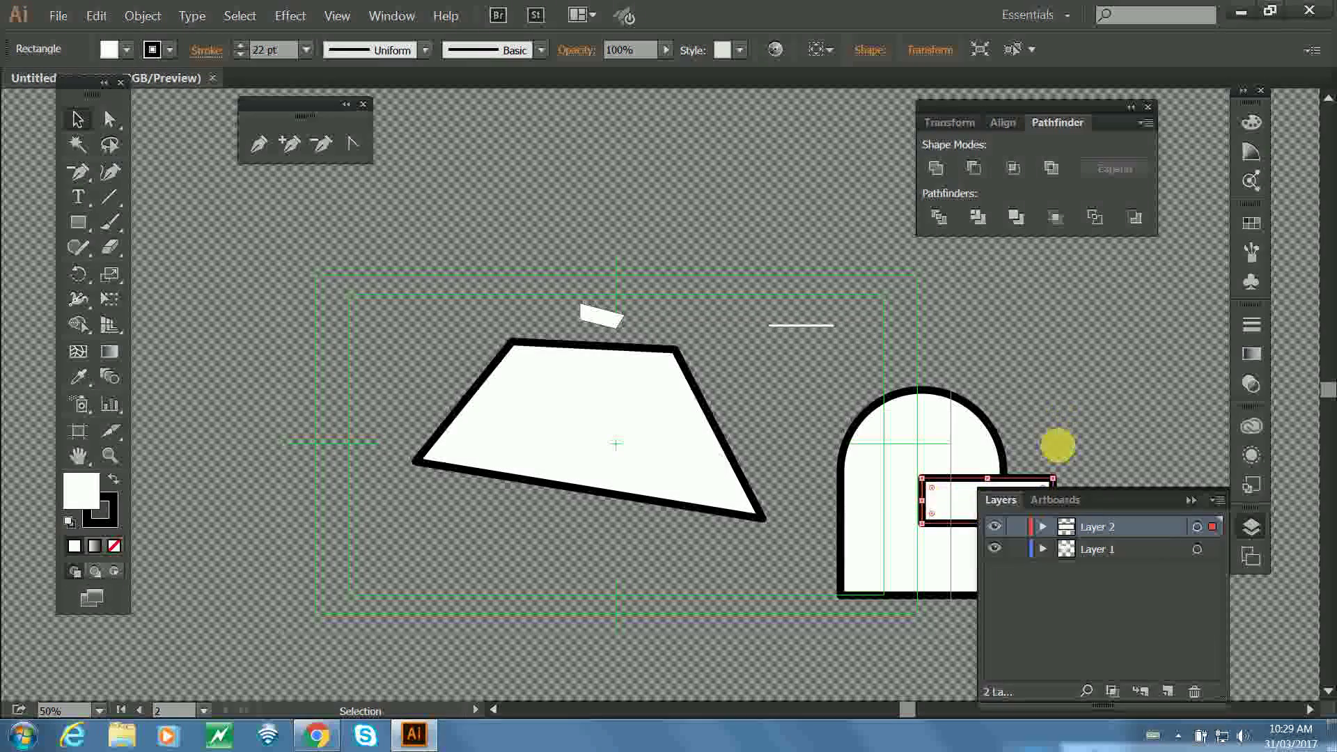
left_click(950, 452)
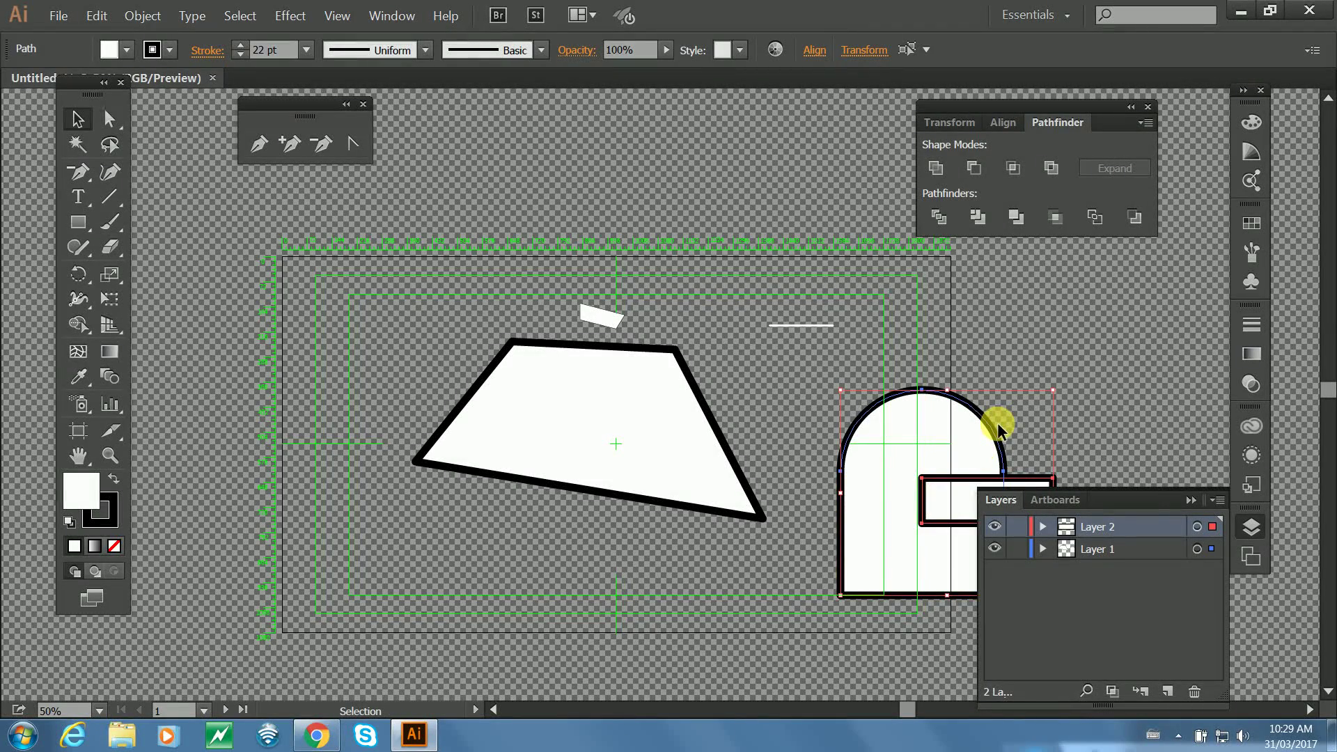
Group the arch with the small rectangle, collapse the Layers panel, and select the pair as one object.
key("ctrl+g")
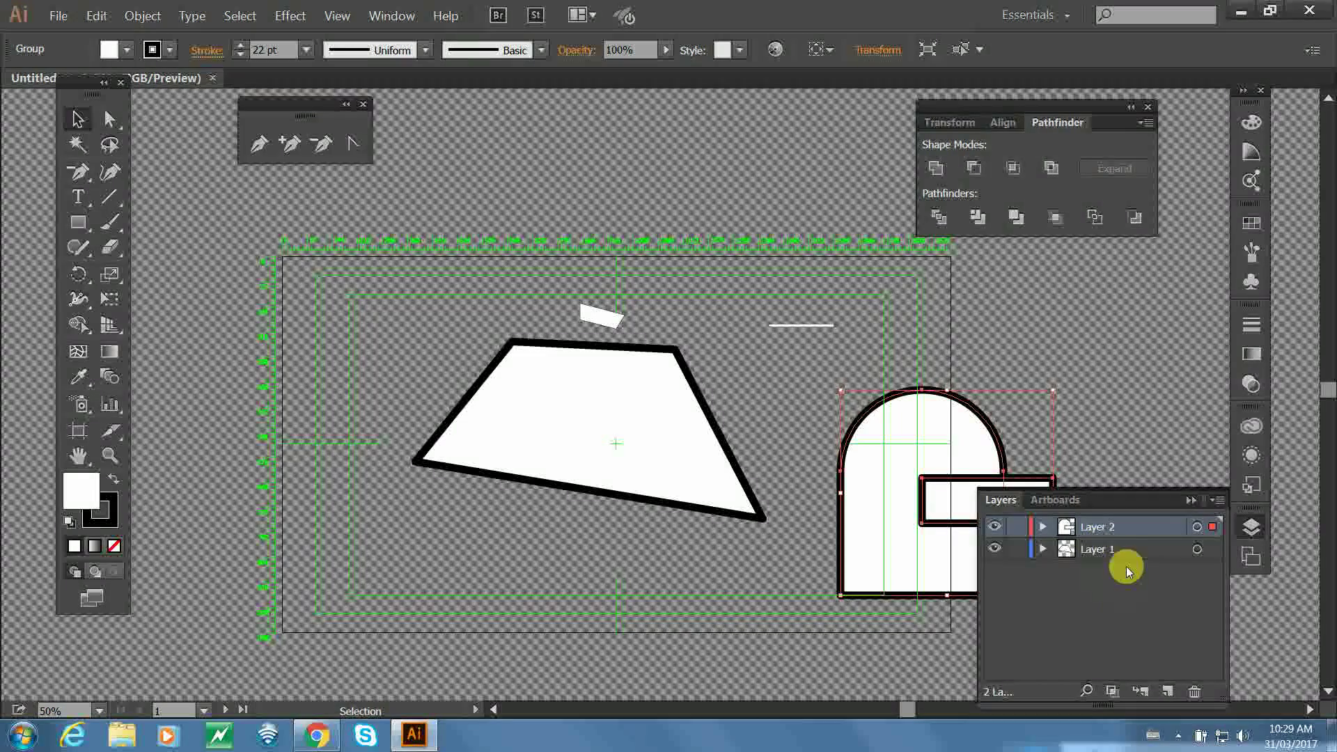
left_click(1100, 411)
left_click(1249, 527)
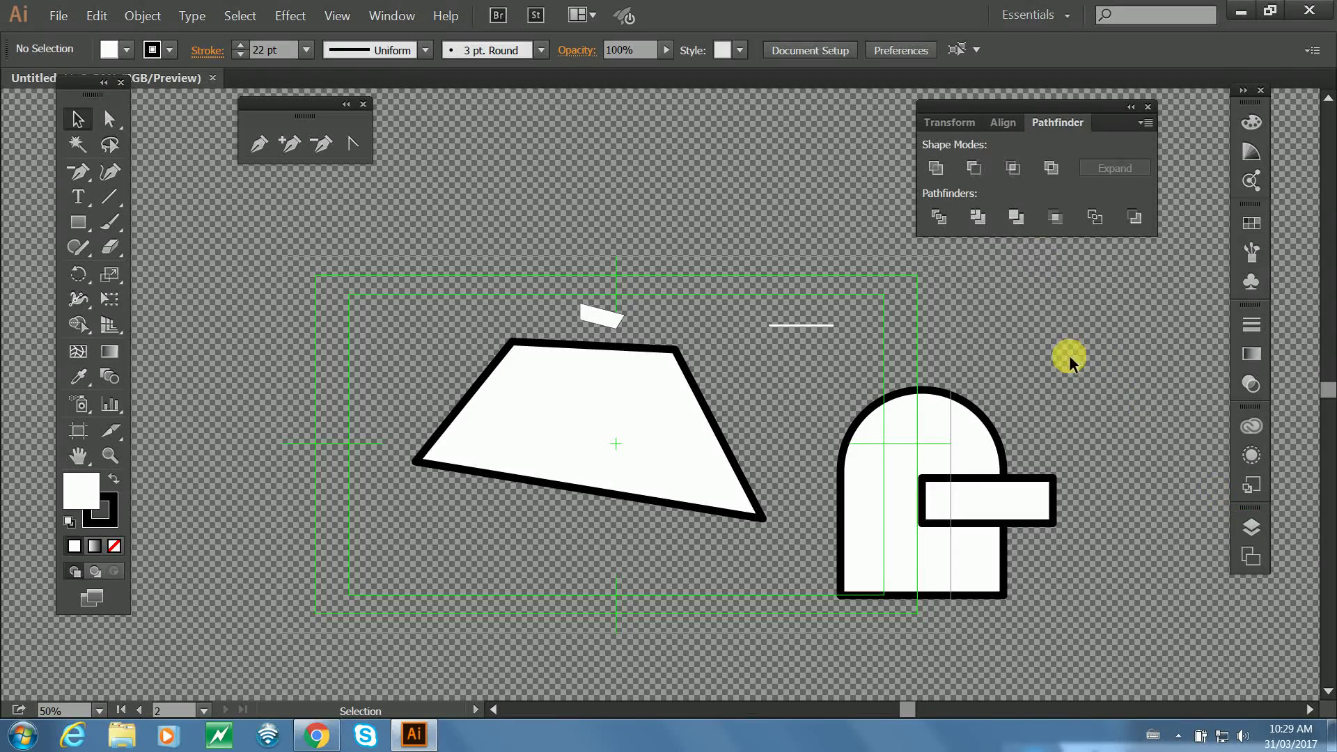
left_click(962, 504)
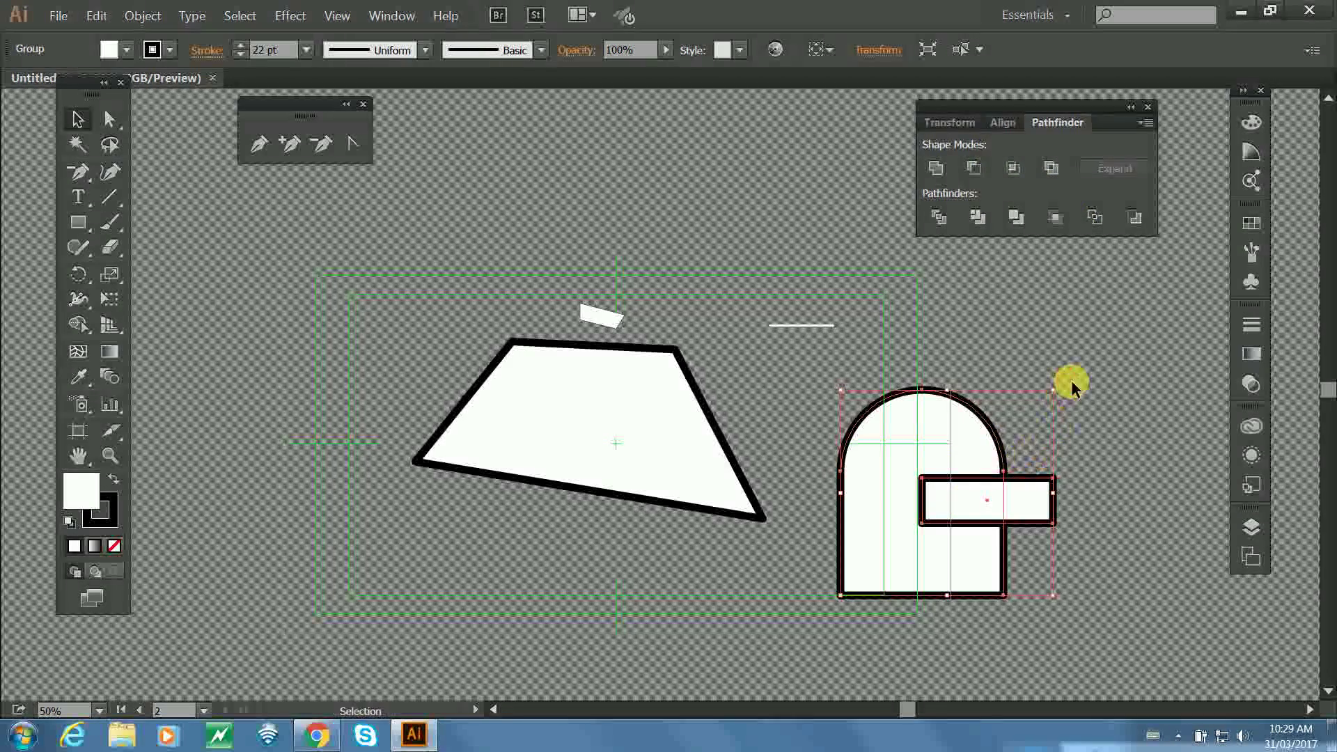
left_click(1094, 442)
Ungroup the arch and the small rectangle, and select the small rectangle on its own.
left_click(955, 498)
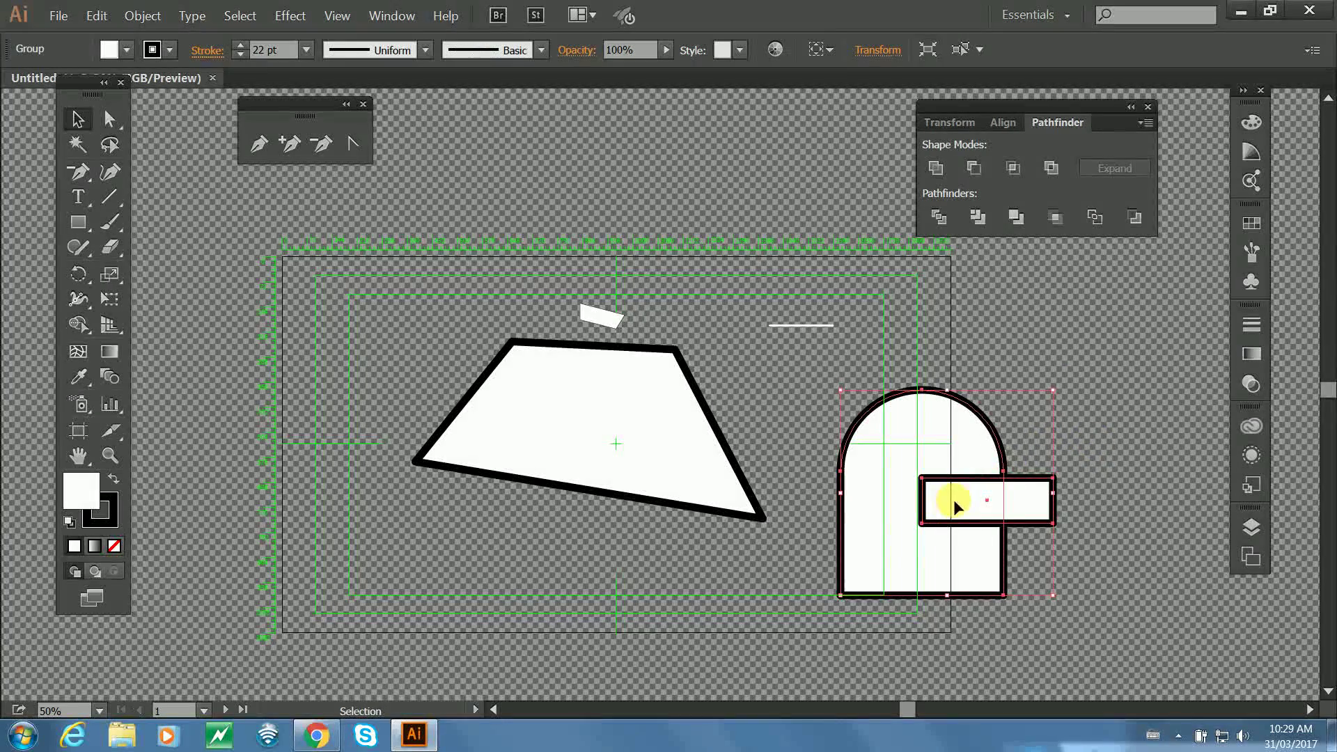
left_click(1029, 388)
left_click(970, 501)
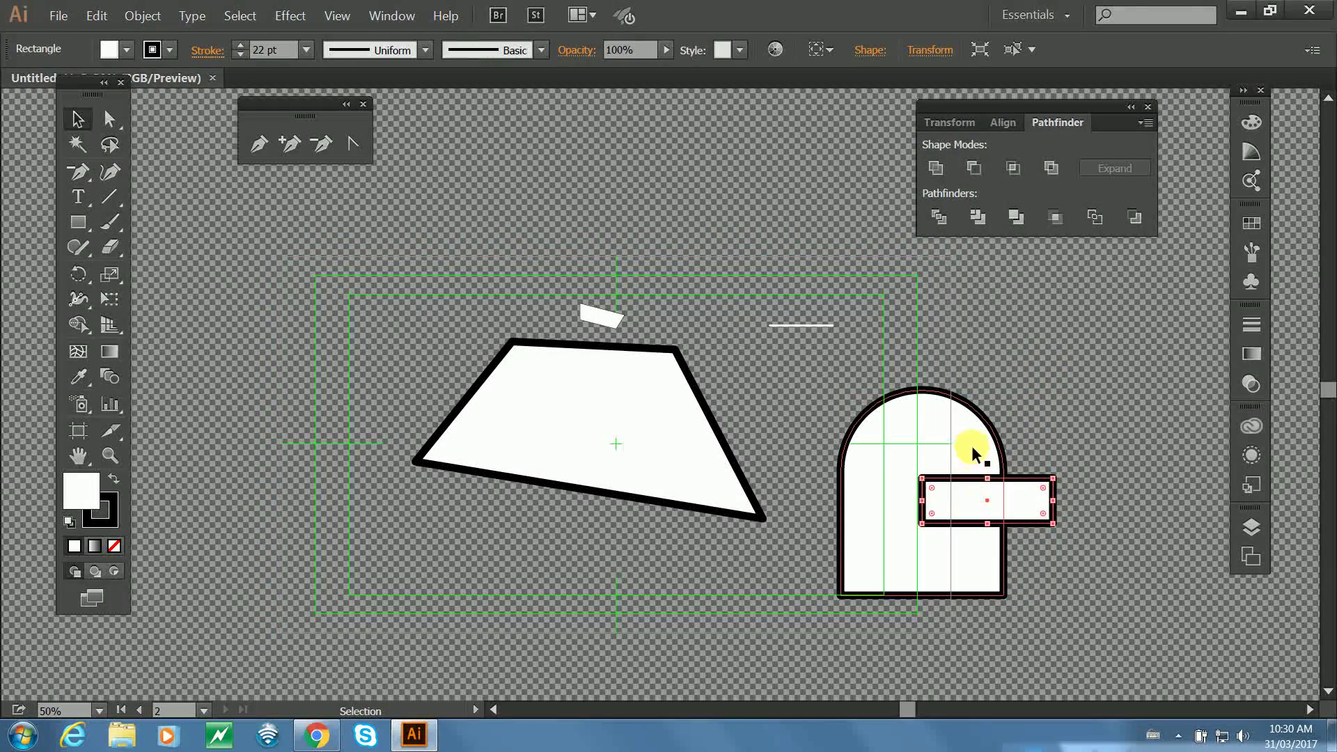
Try the Pathfinder Intersect and Exclude modes on the arch and small rectangle together, undoing each result.
left_click(977, 444, "shift")
left_click(1013, 168)
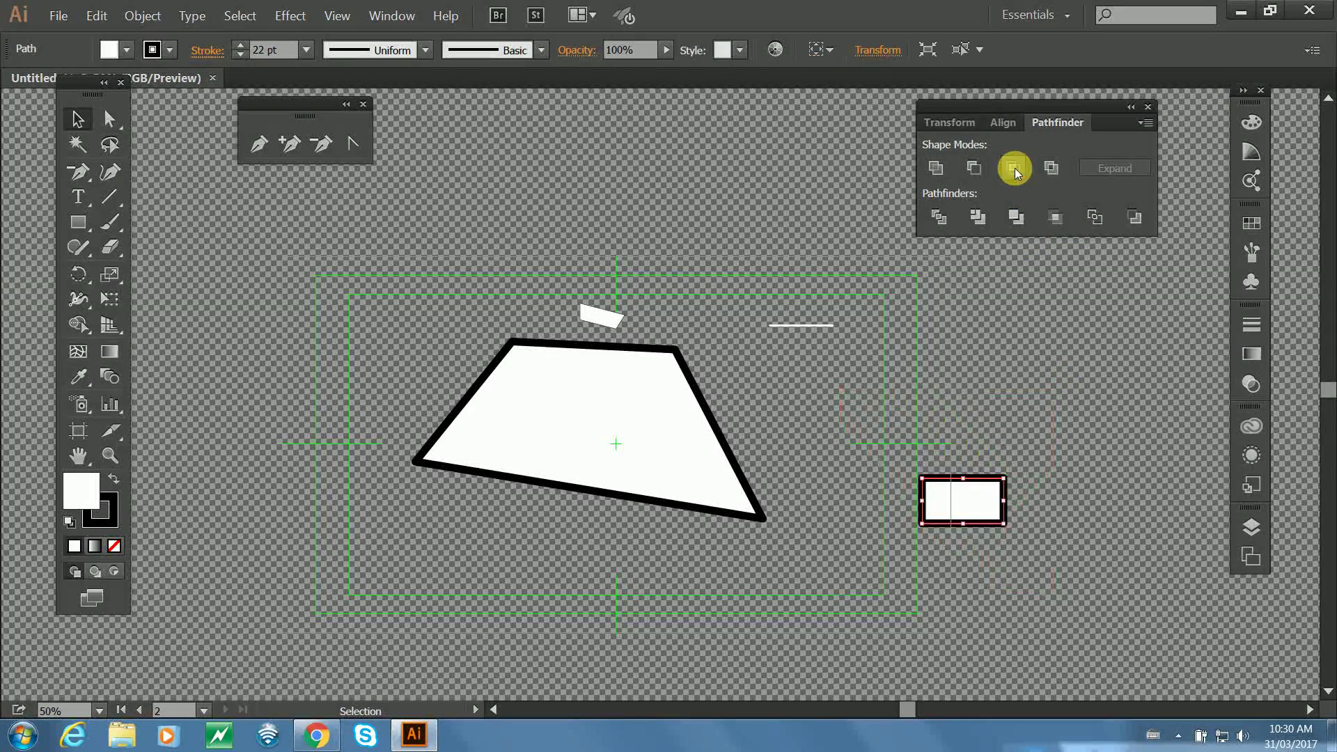
left_click(968, 437)
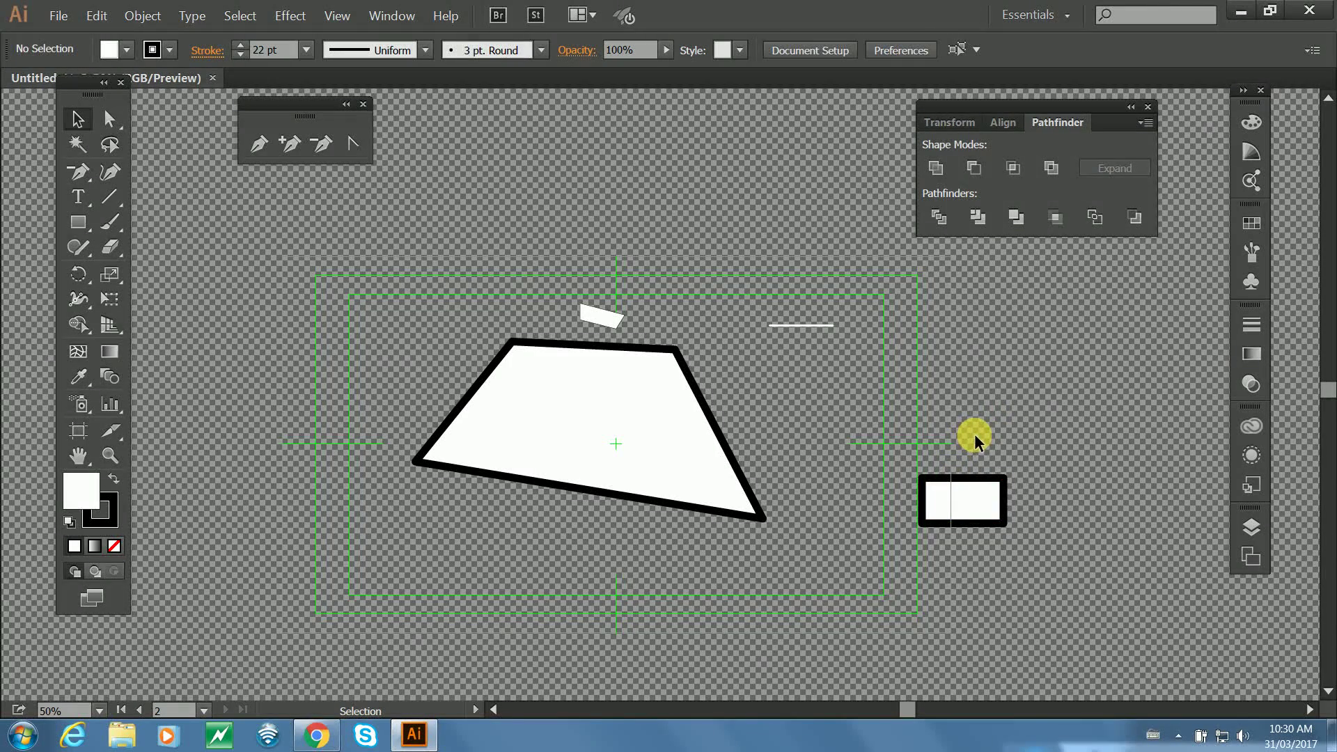
key("ctrl+z")
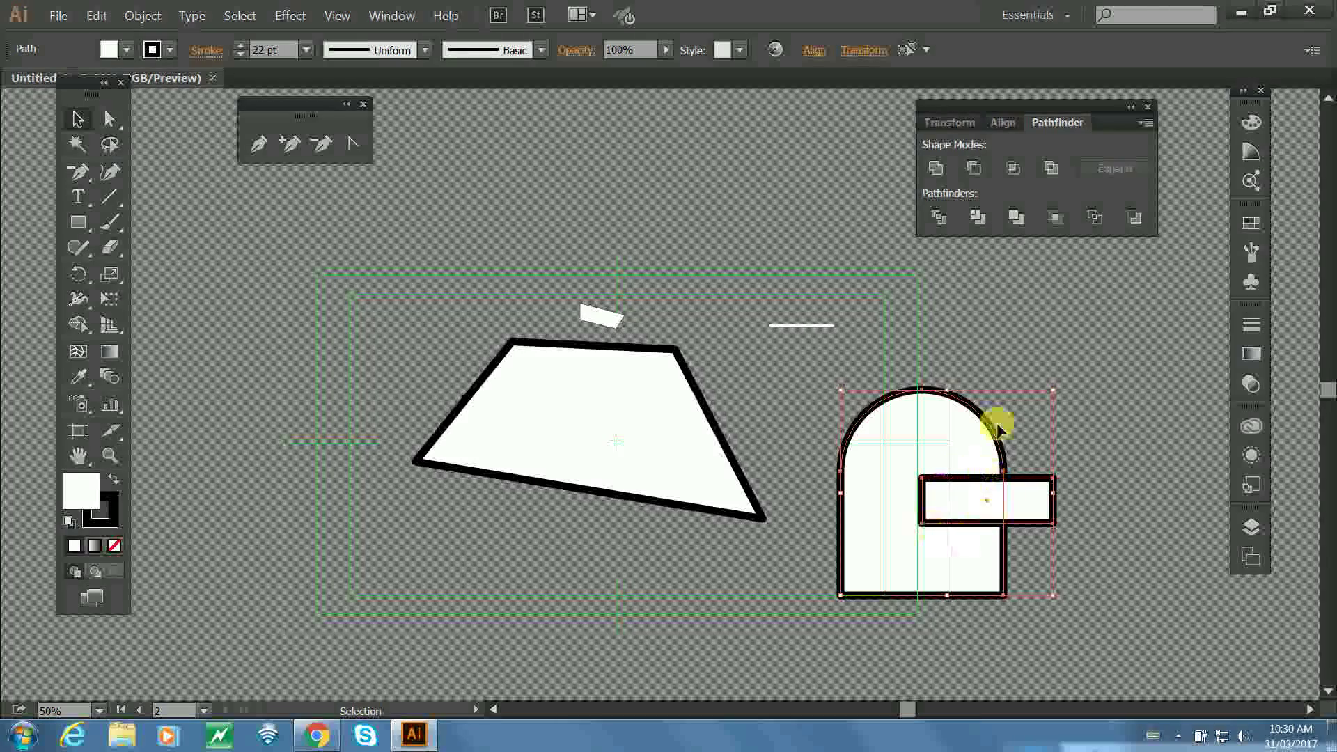
left_click(1014, 169)
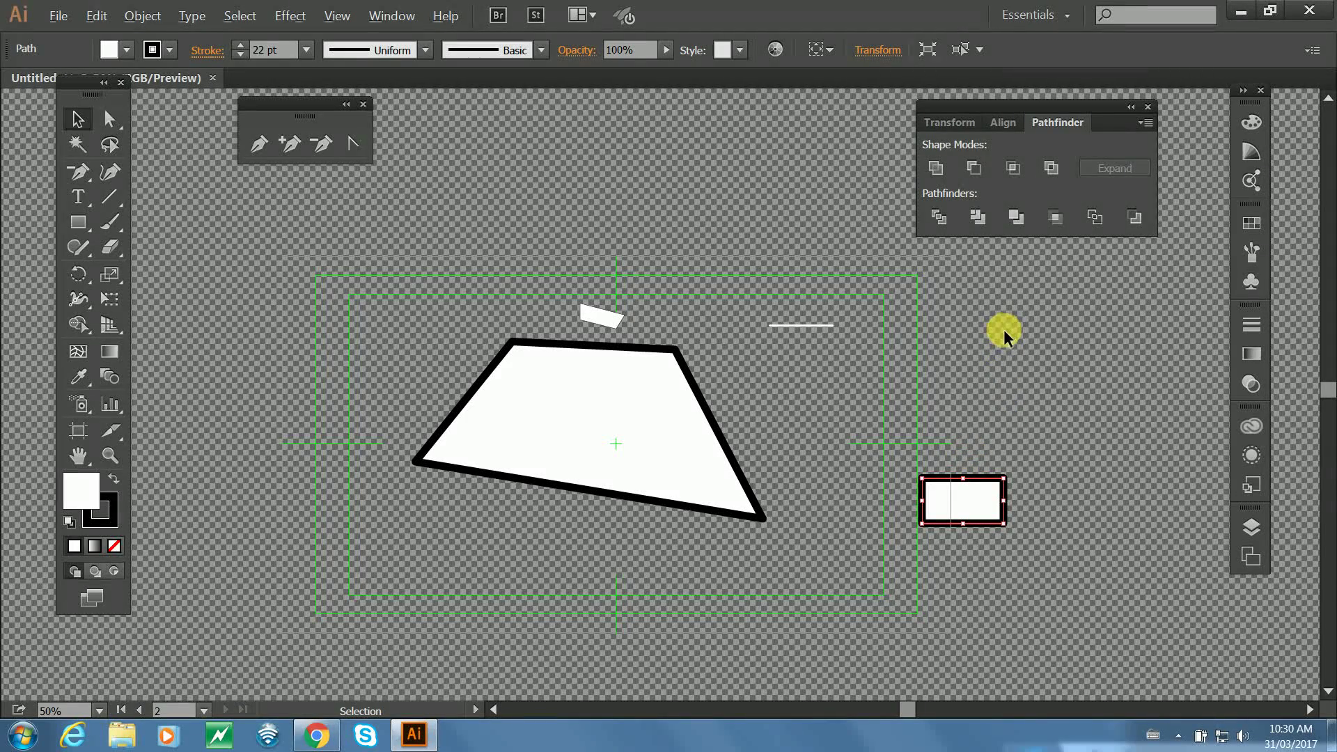
key("ctrl+z")
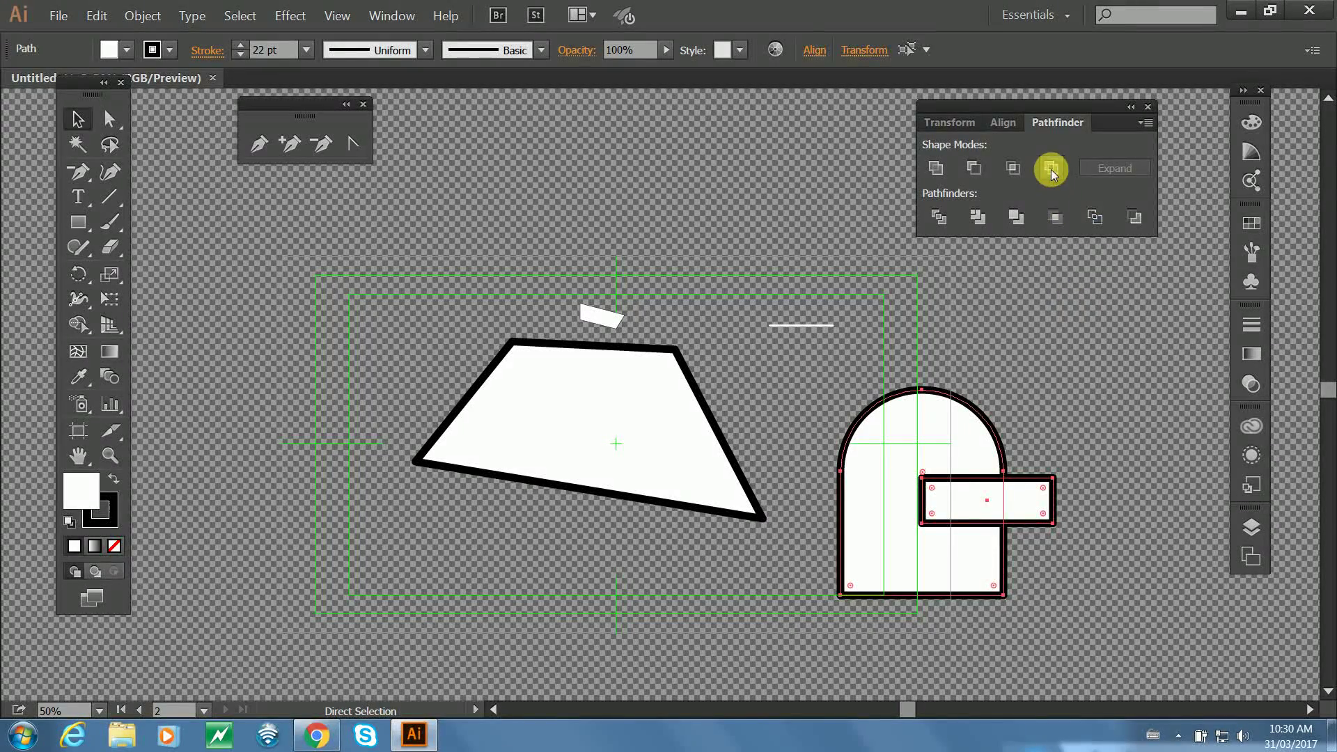
left_click(1052, 170)
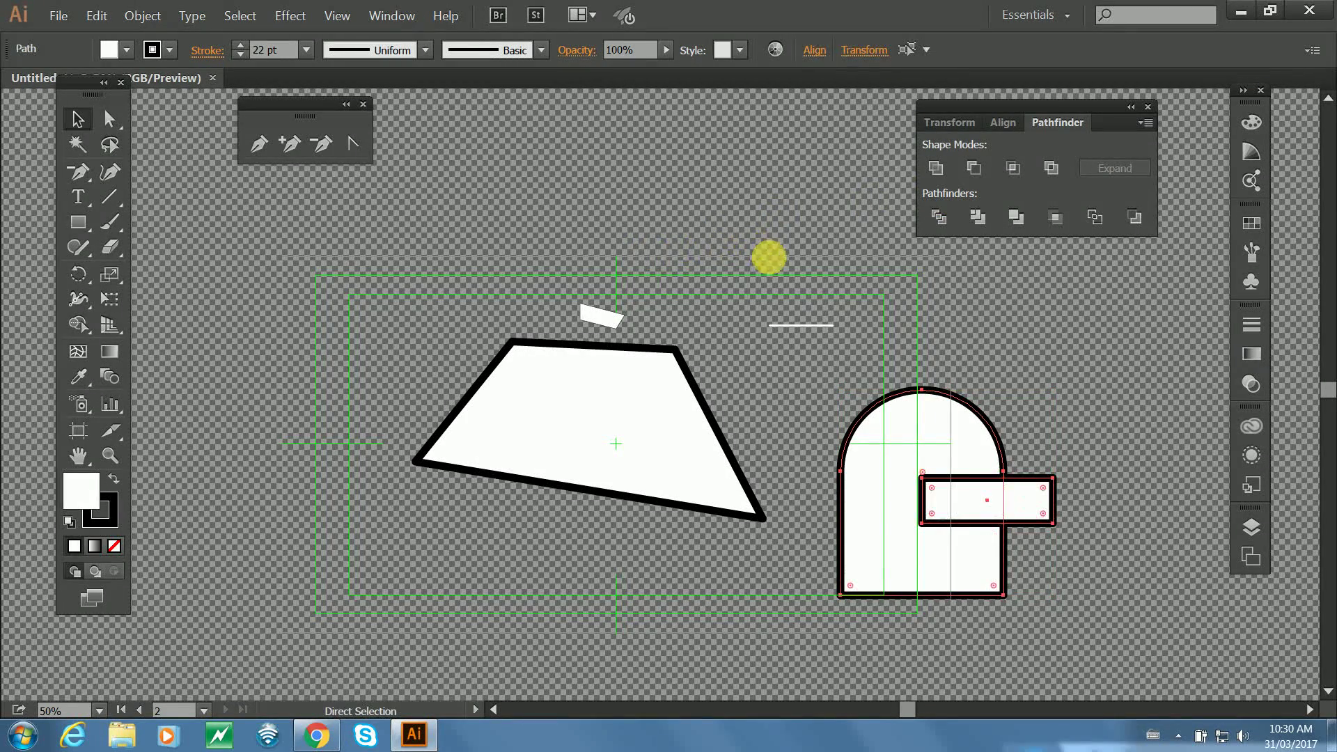
Reposition the small rectangle so it overlaps the arch's right side slightly higher than before.
left_click(968, 336)
left_click_drag(977, 497, 955, 463)
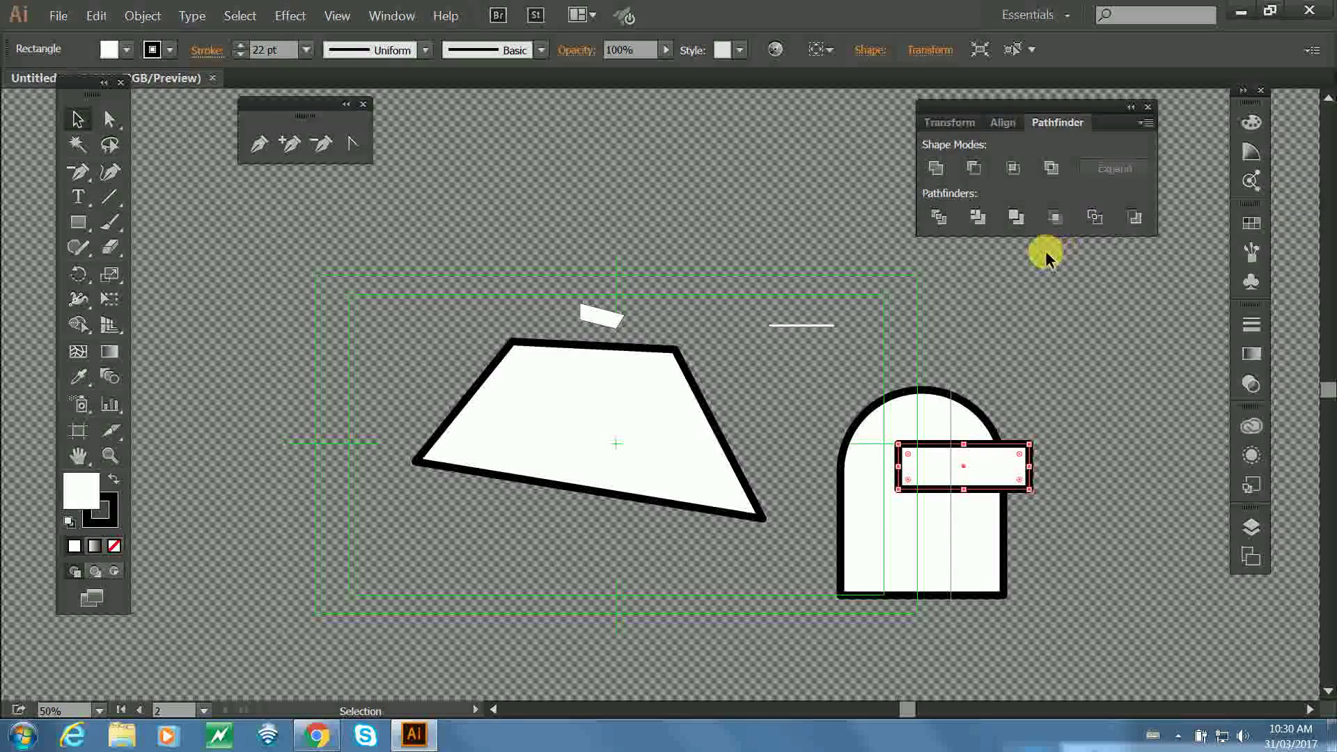
left_click(1050, 307)
left_click_drag(978, 459, 1006, 485)
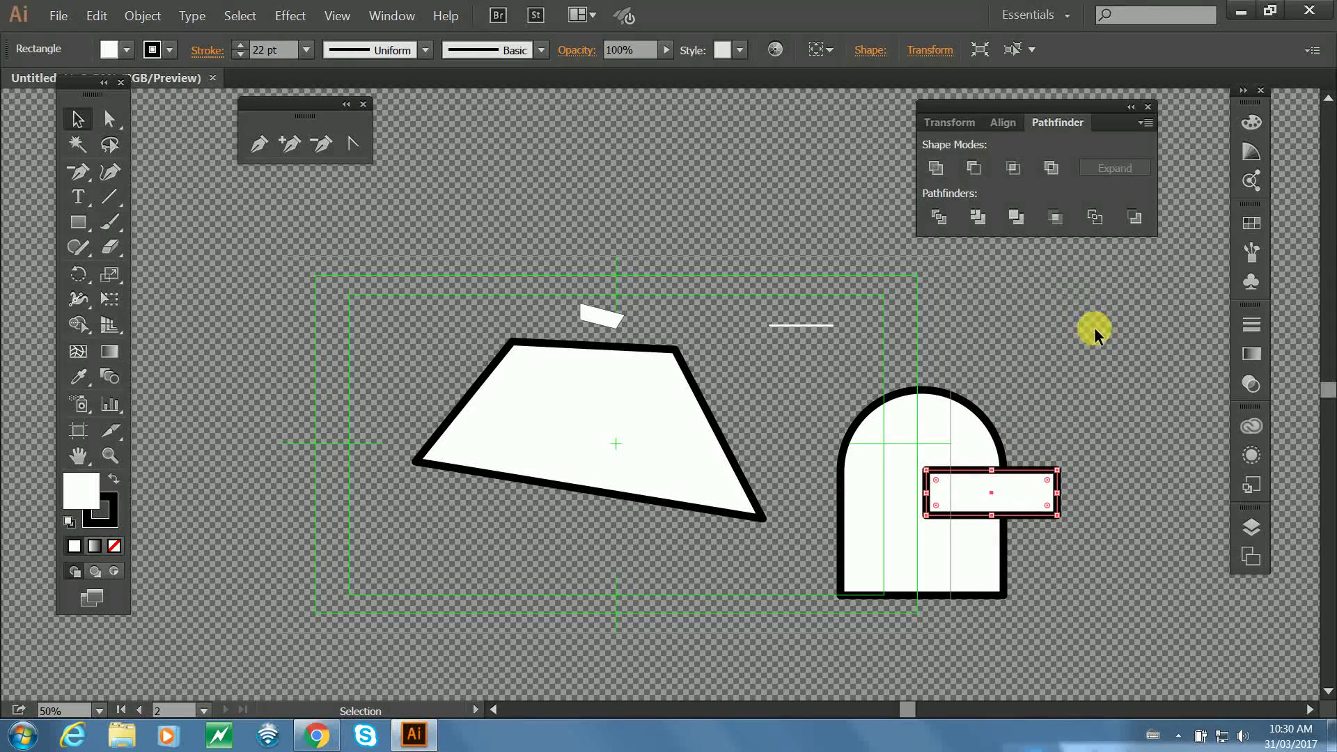
left_click(1112, 347)
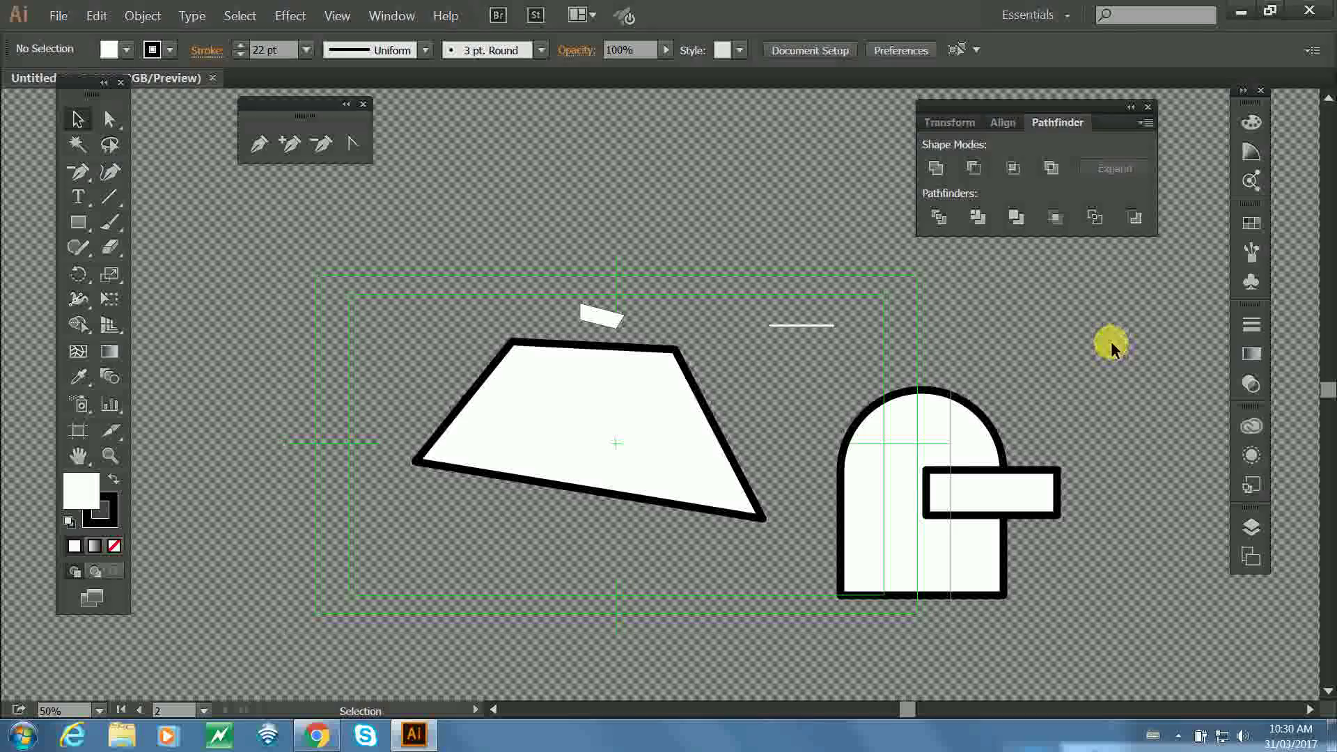
left_click(963, 492)
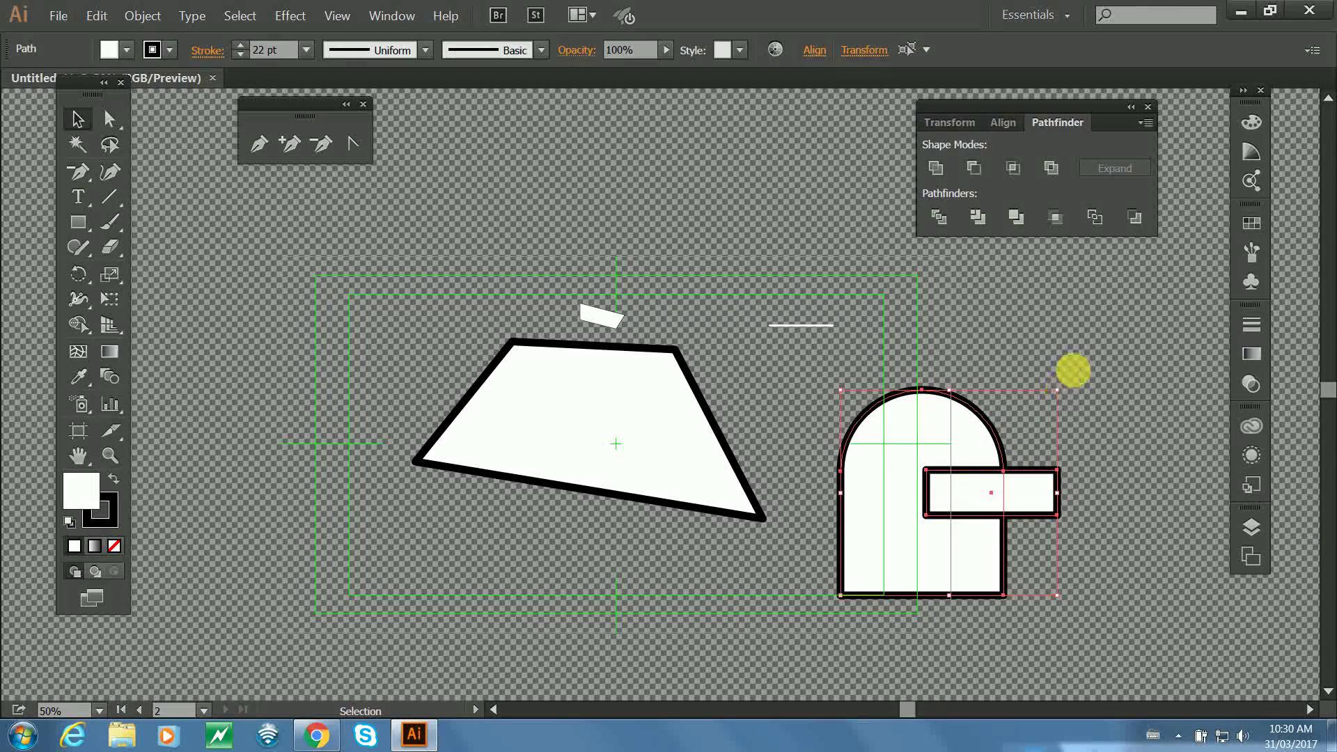
left_click(1068, 370)
left_click(984, 507)
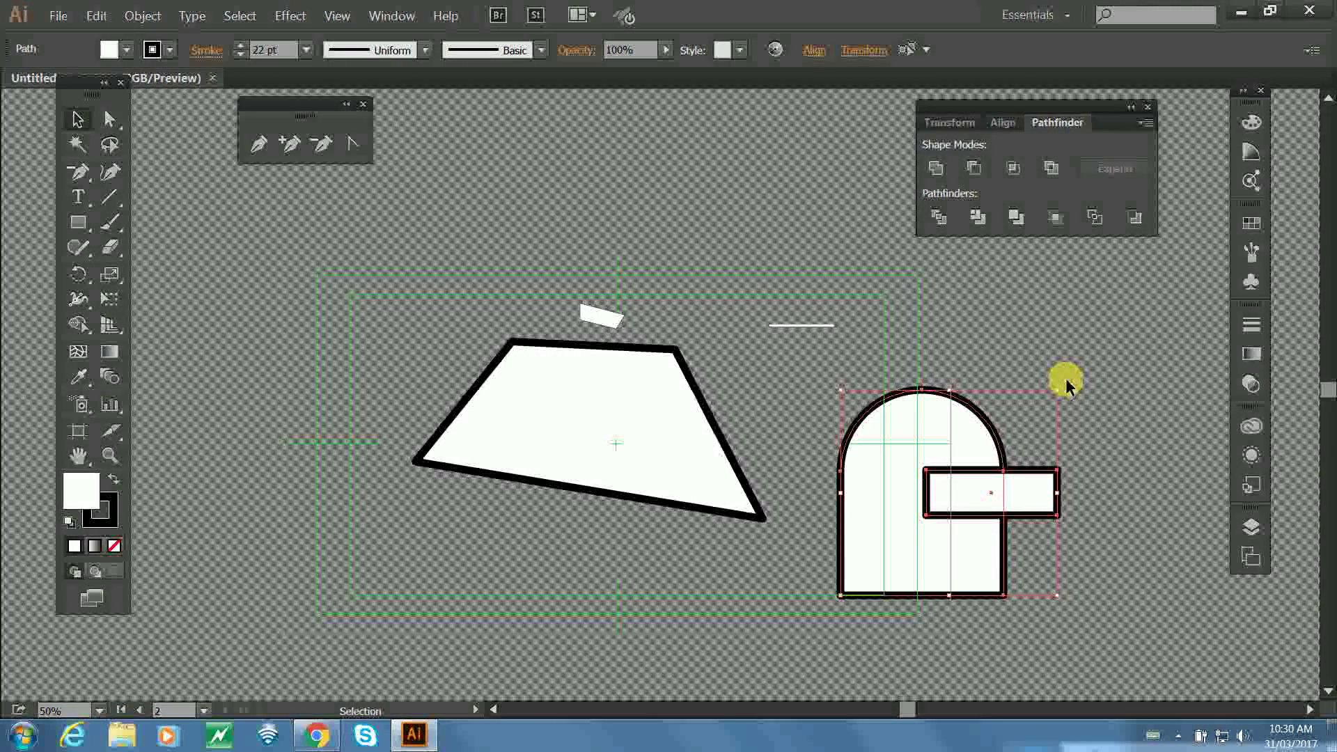
Hide the transparency grid, with an empty area of the second artboard in view for a new rectangle.
left_click_drag(507, 215, 471, 370)
left_click(525, 250)
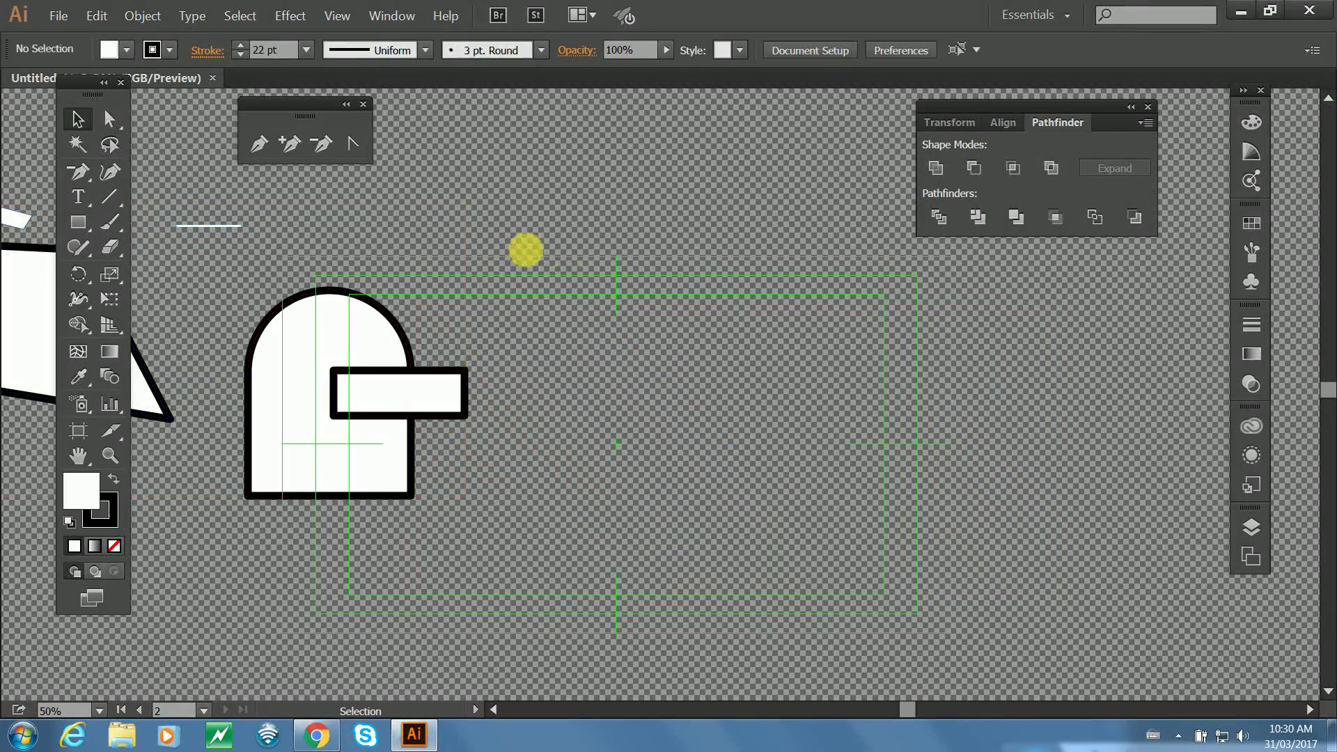
left_click(72, 227)
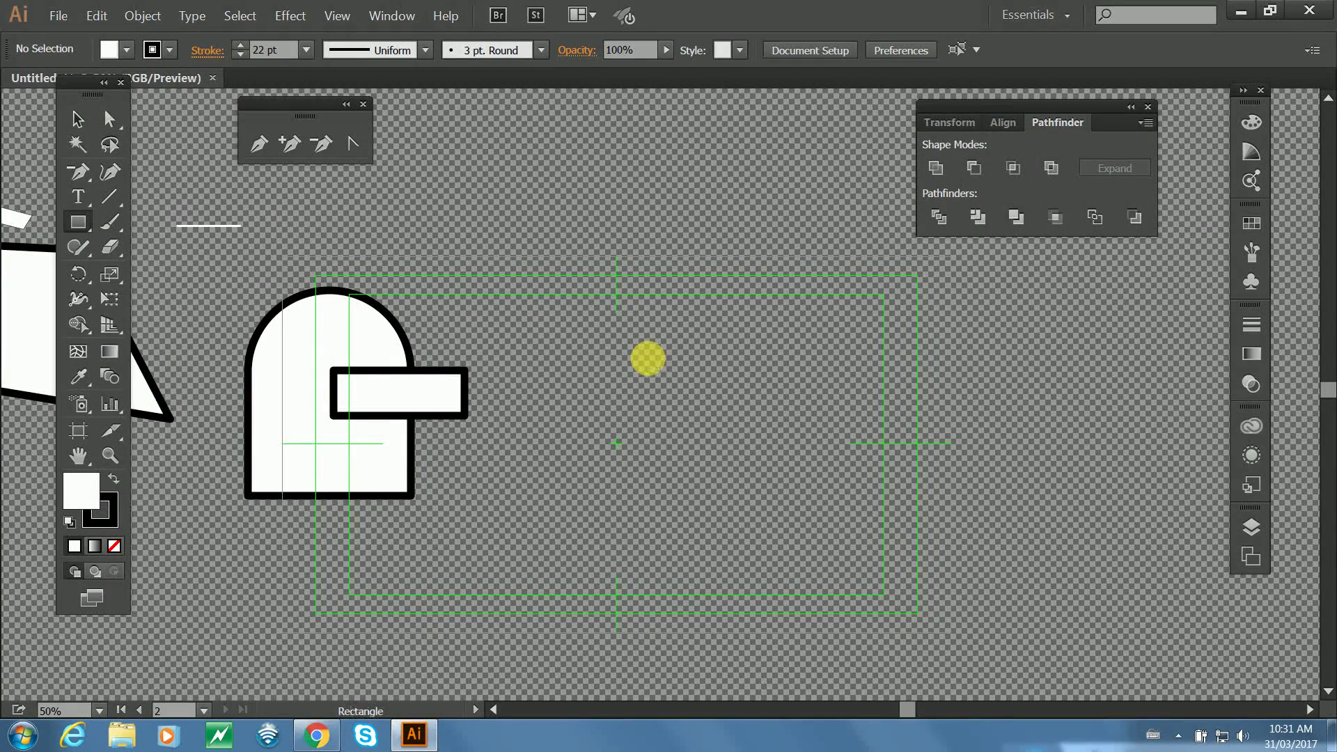
key("ctrl+plus")
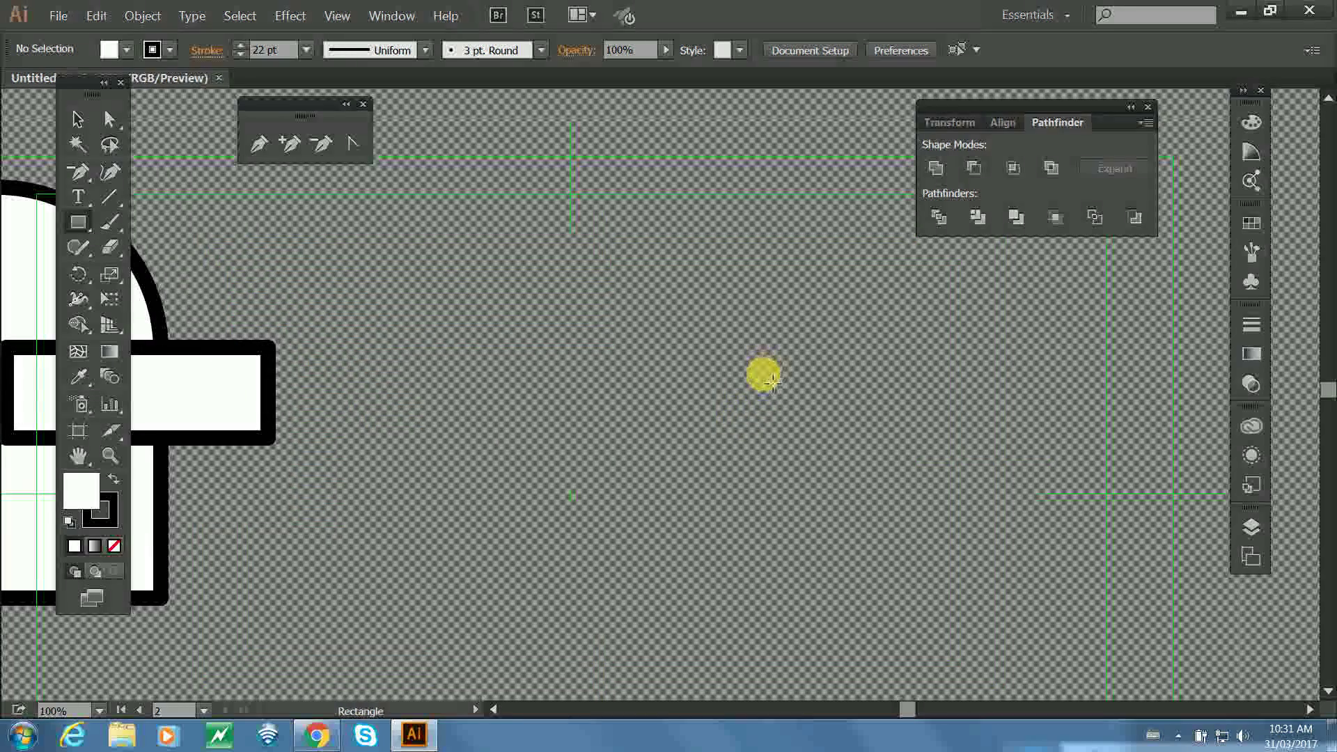
left_click(330, 16)
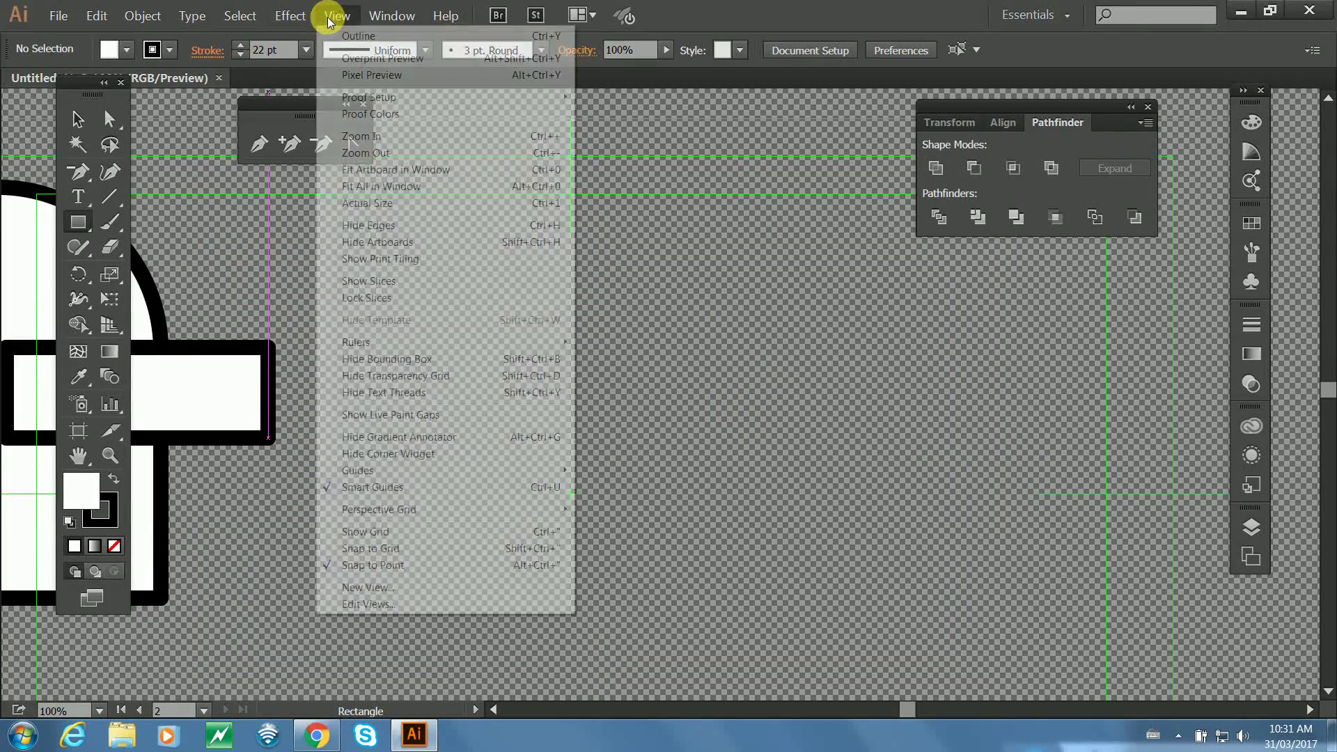
left_click(413, 377)
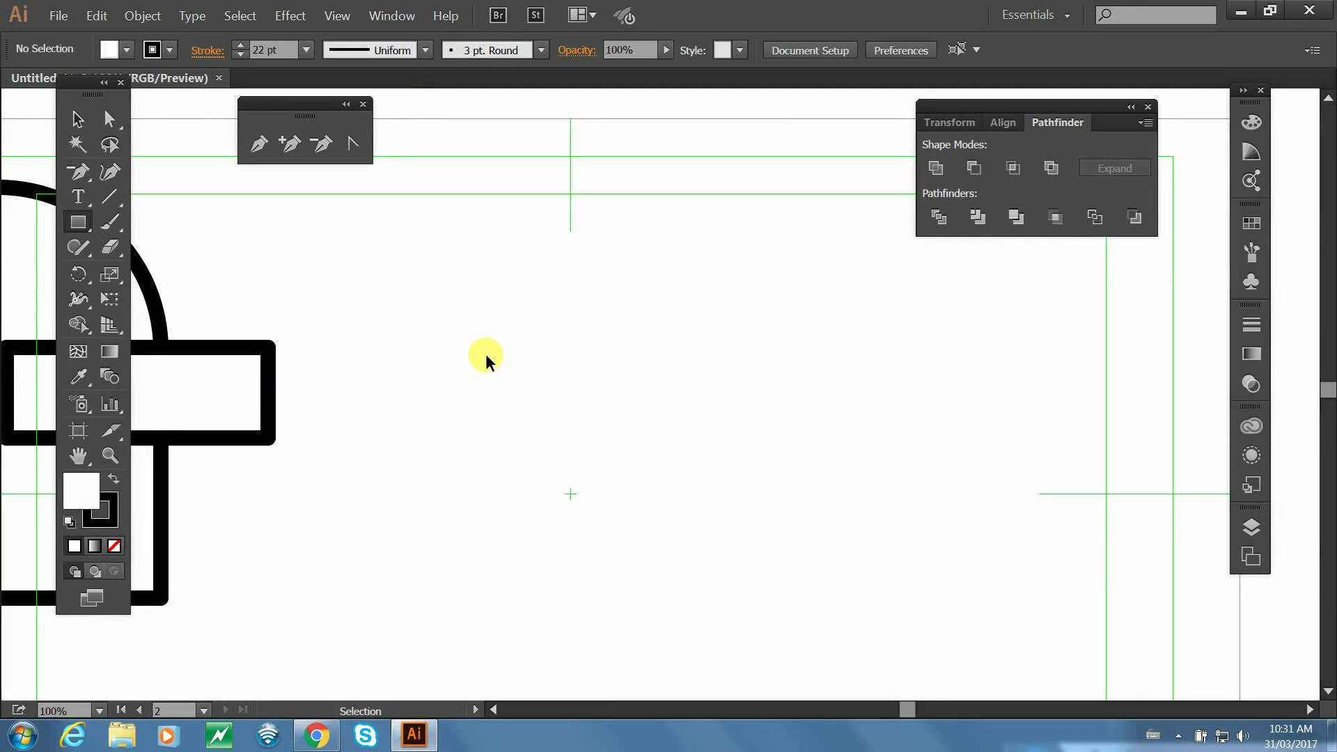
key("ctrl+equal")
Show the rulers around the document window.
left_click(382, 15)
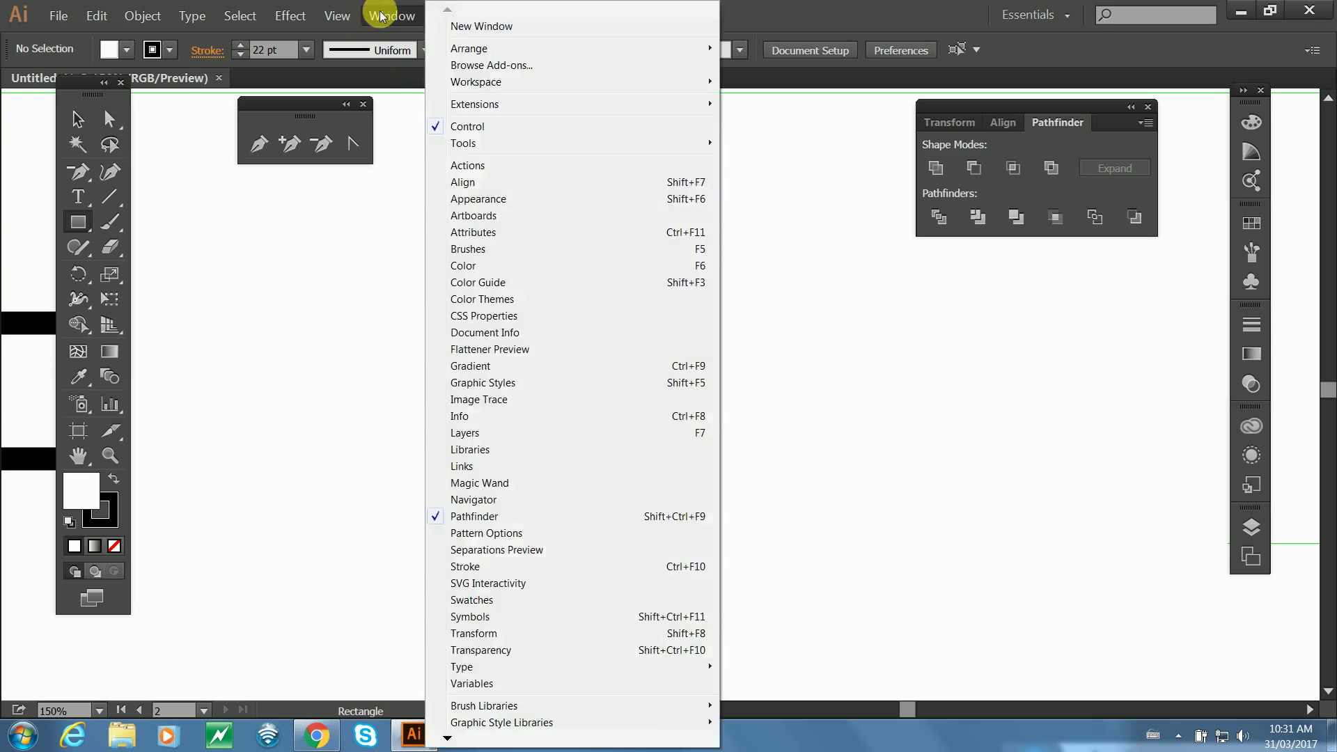
mouse_move(337, 15)
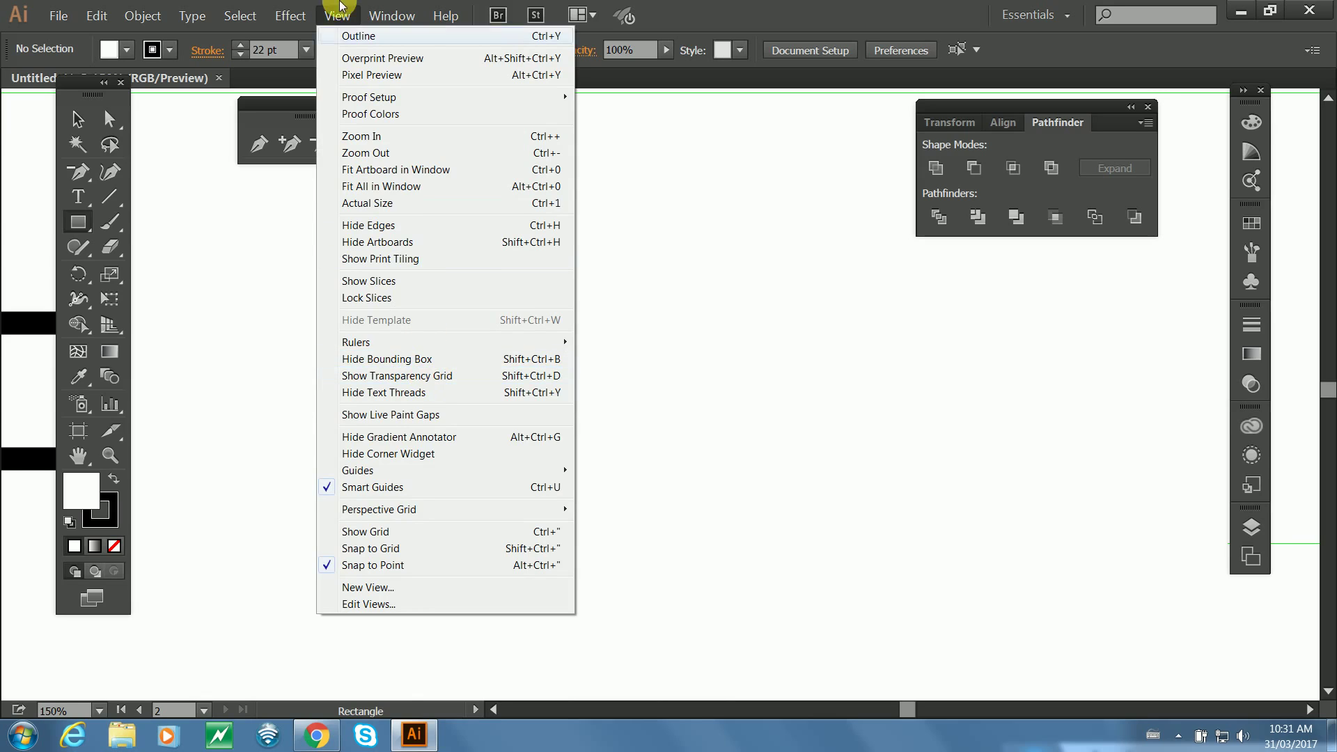
mouse_move(403, 13)
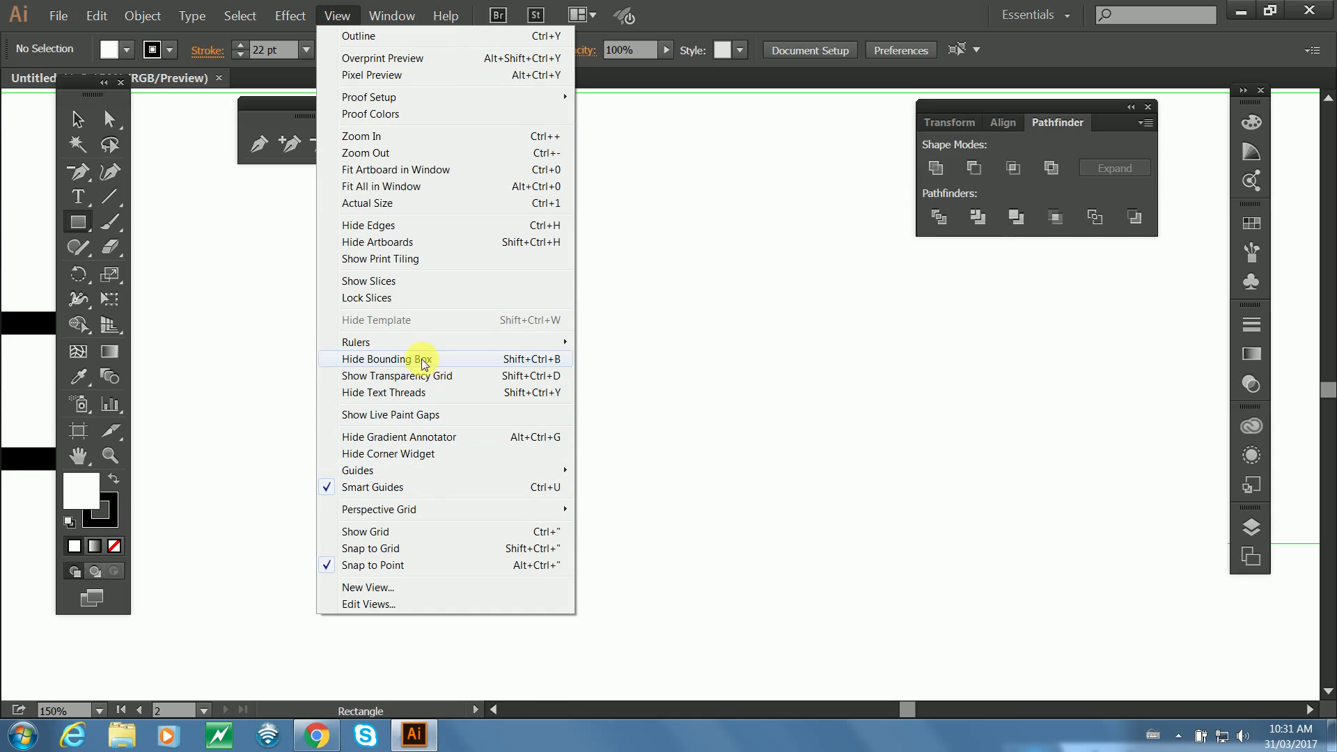
mouse_move(420, 337)
left_click(659, 398)
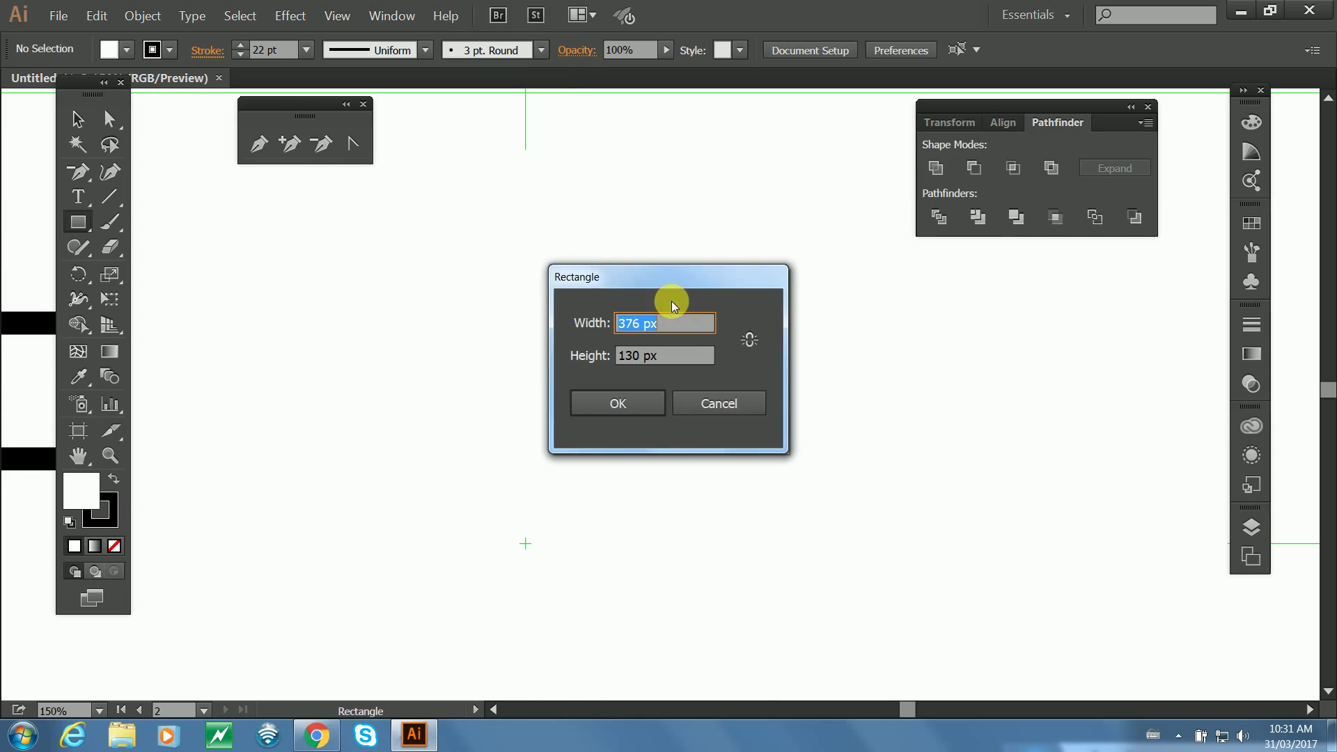
key("Escape")
key("ctrl+r")
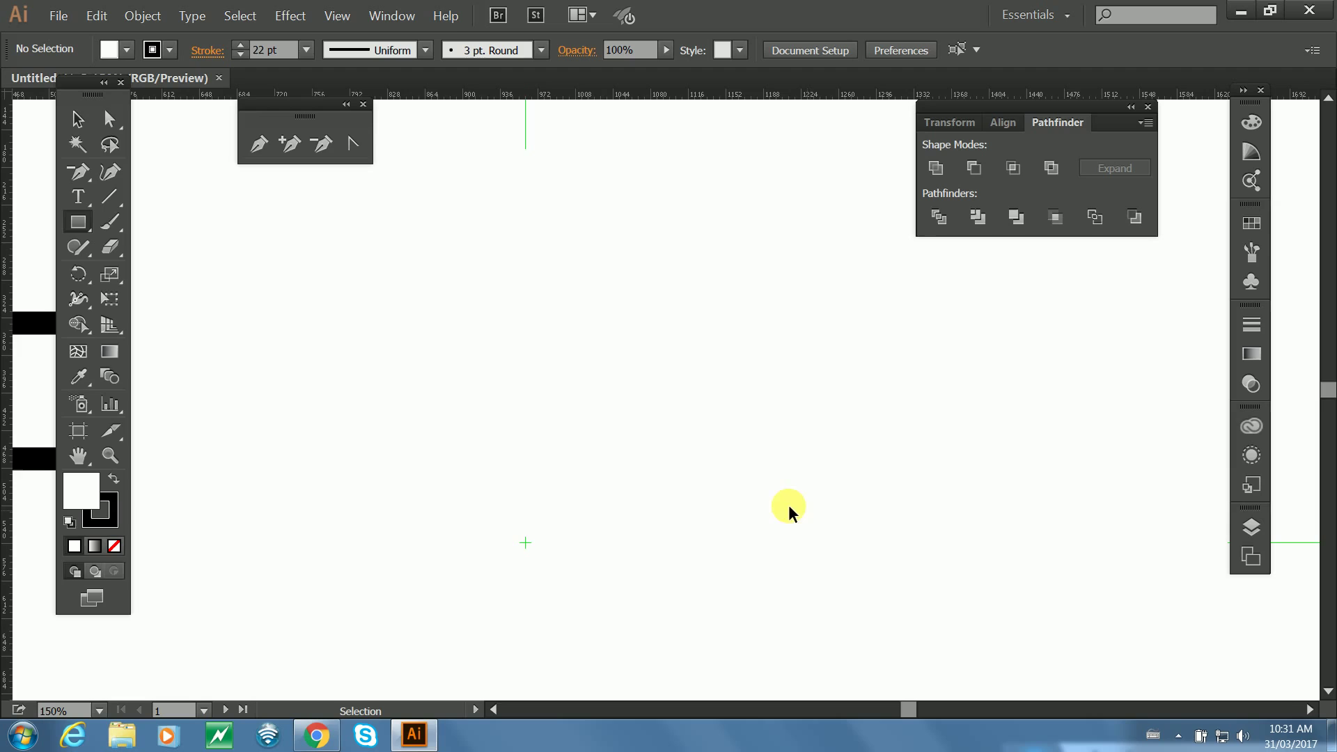
Add one horizontal ruler guide across the empty area and move it up above the artboard's center mark.
left_click_drag(590, 97, 599, 384)
key("Delete")
left_click_drag(545, 94, 557, 408)
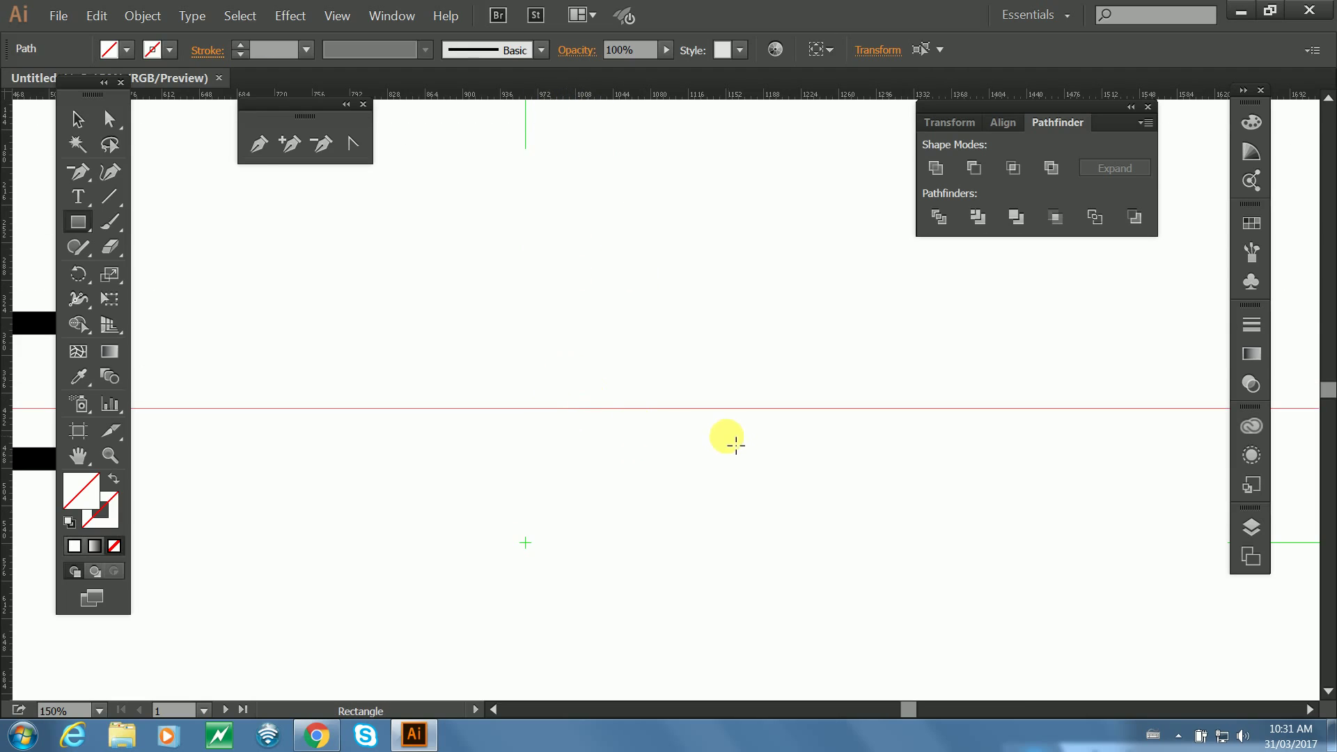
left_click(78, 122)
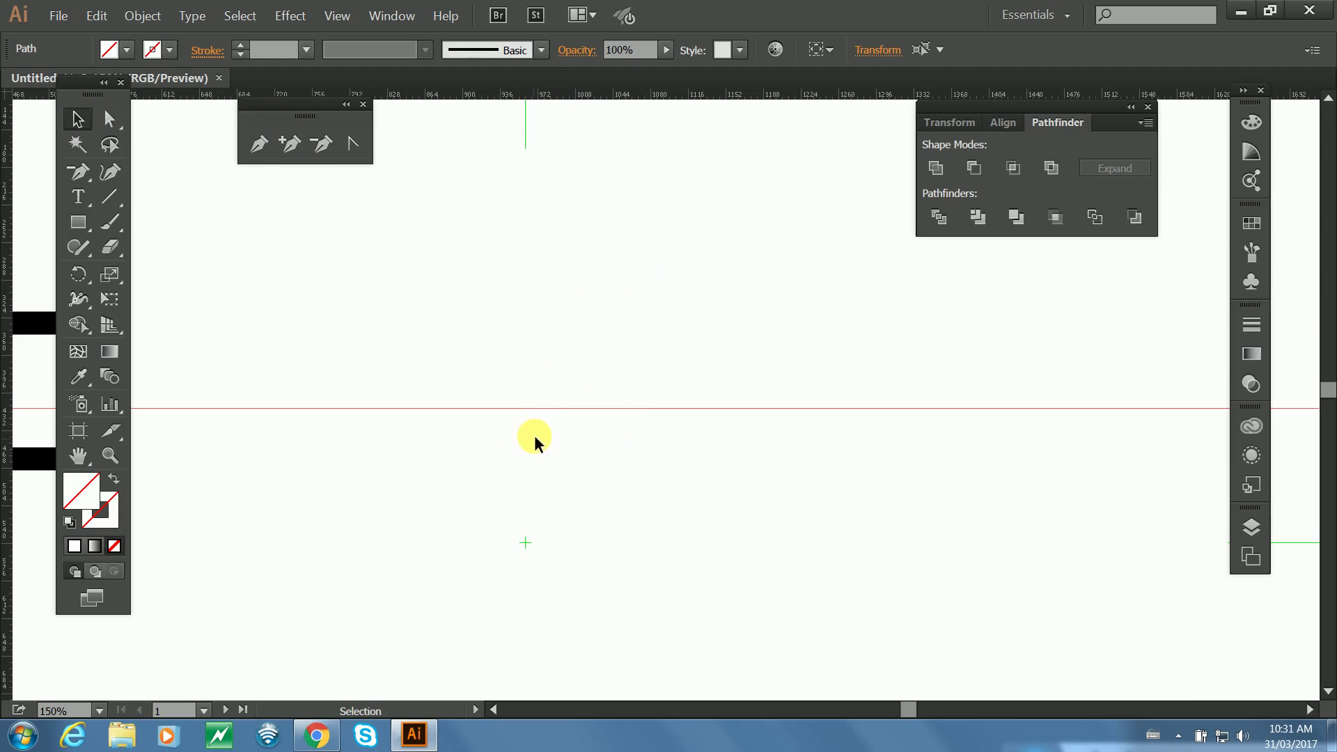
left_click_drag(542, 408, 529, 361)
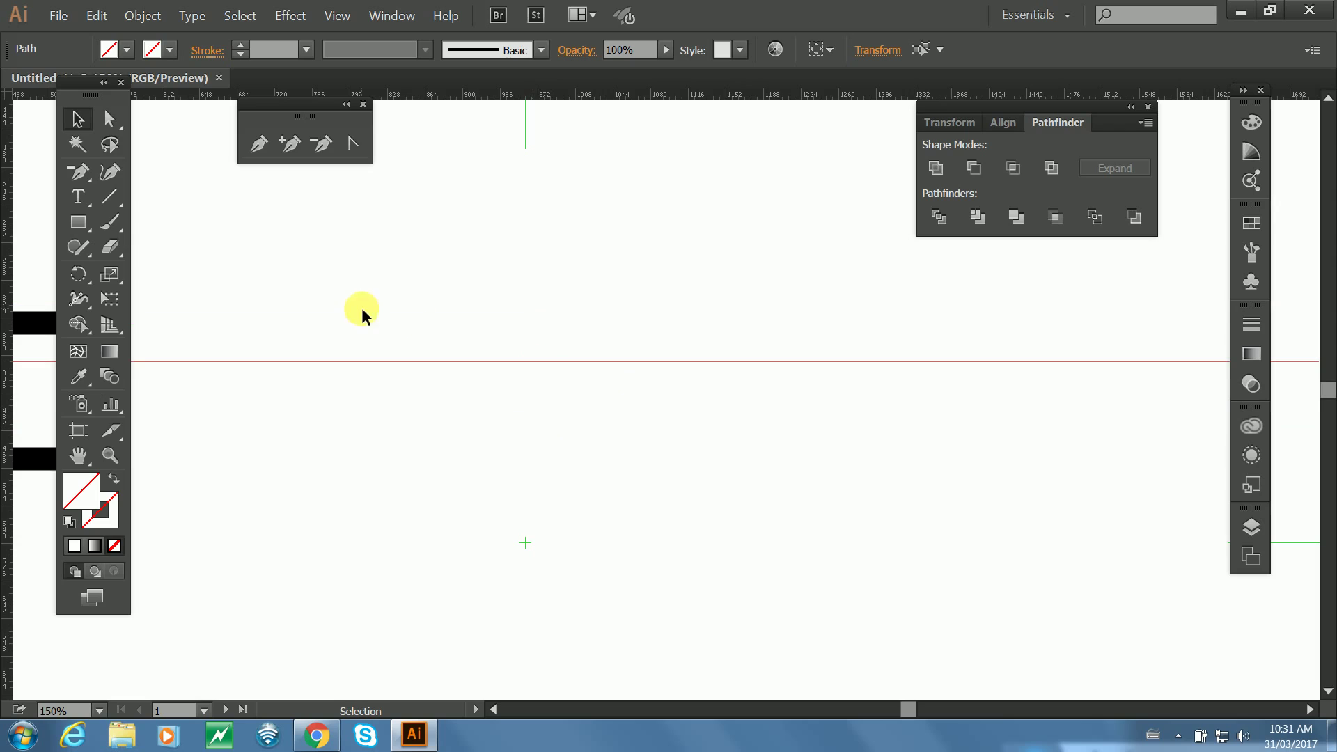
Draw a rectangle above the horizontal guide and try to set its fill to black (000000).
left_click(85, 223)
left_click_drag(543, 167, 747, 296)
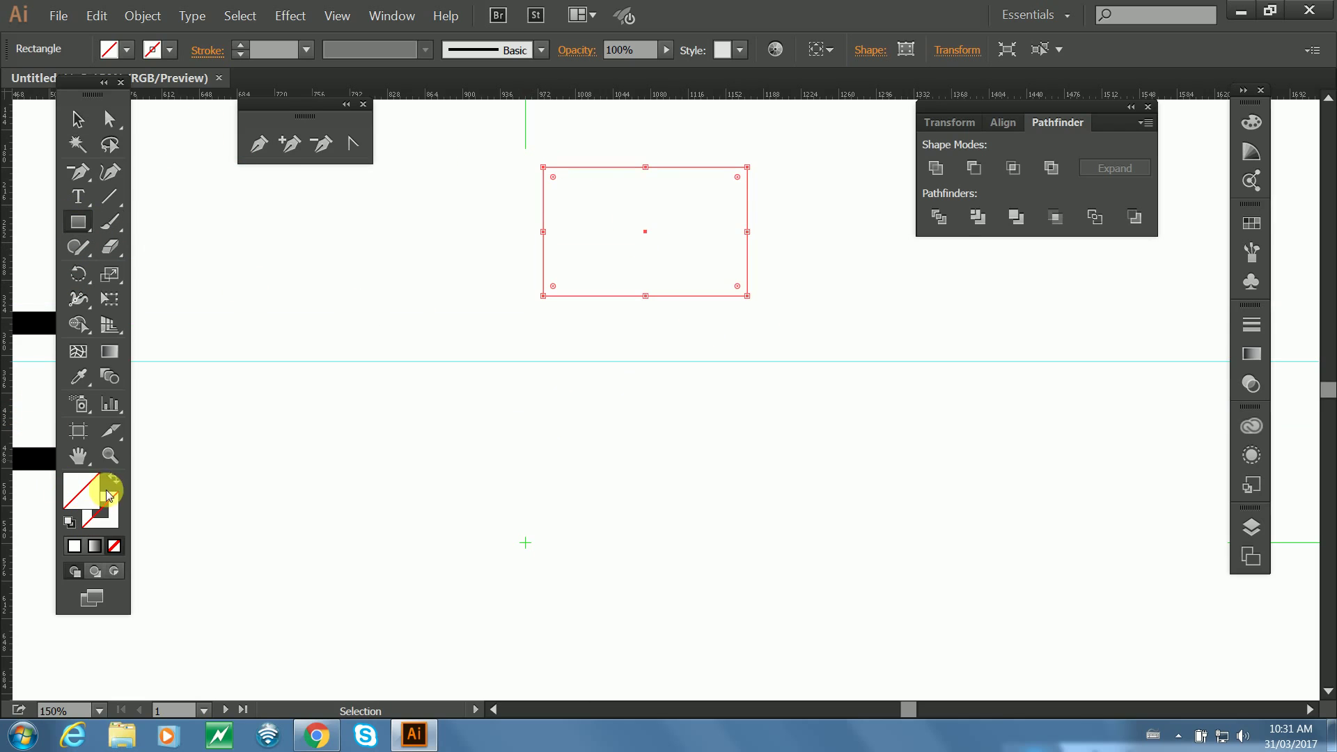
left_click(79, 491)
double_click(79, 492)
left_click_drag(576, 365, 677, 523)
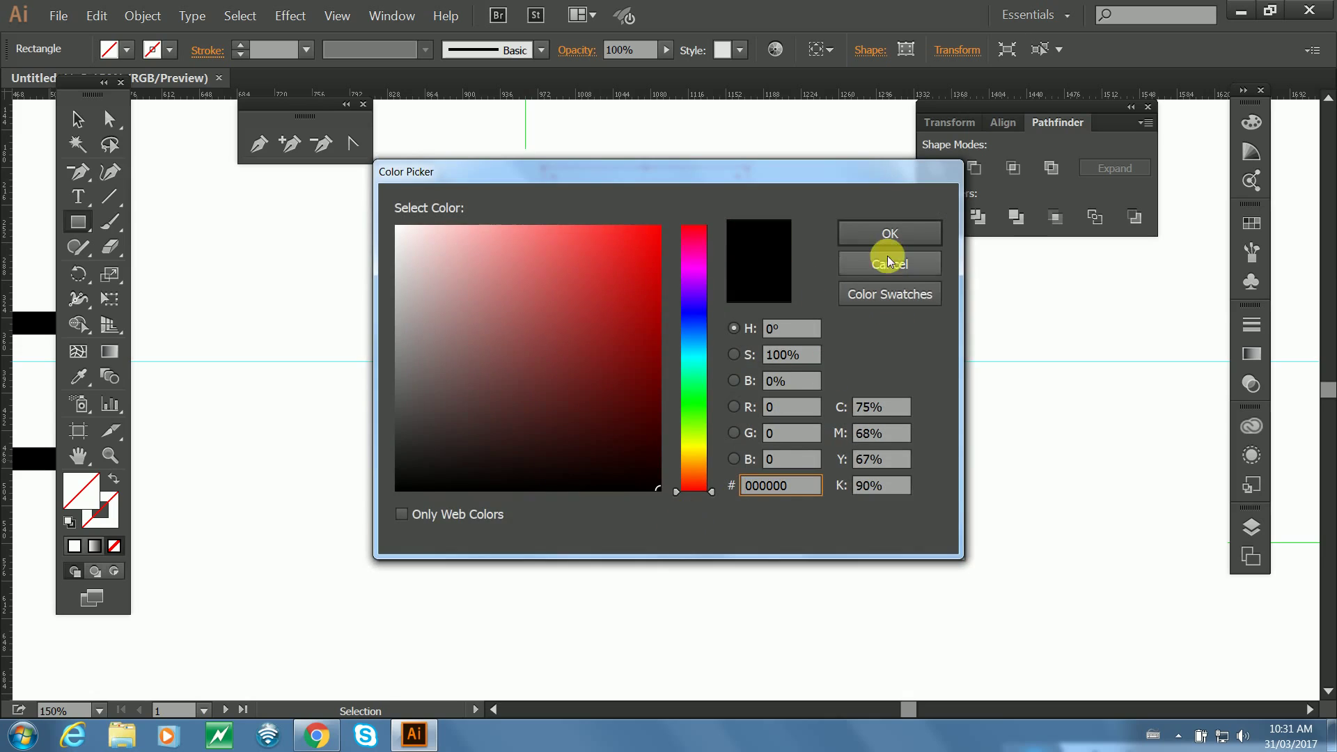
left_click(873, 244)
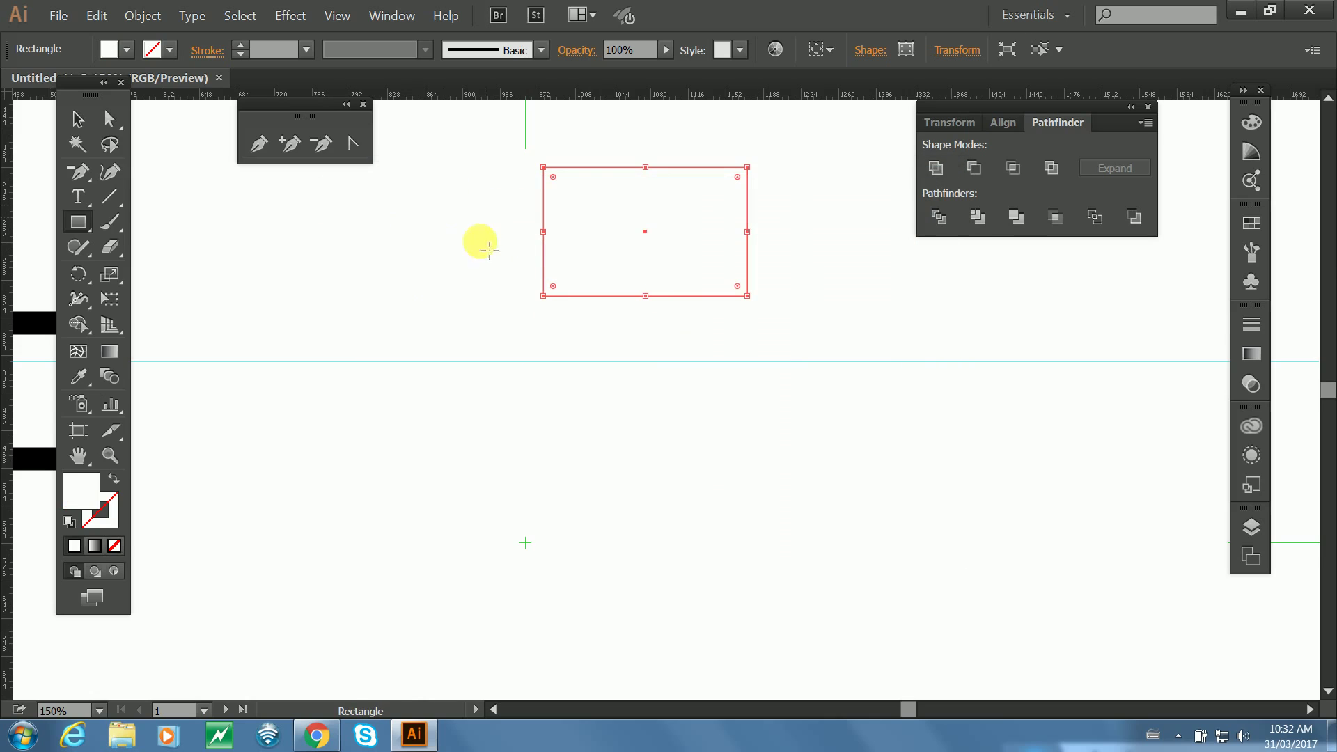
Set the new rectangle's stroke color to black (000000), and swap fill and stroke for a black fill without stroke.
key("shift+x")
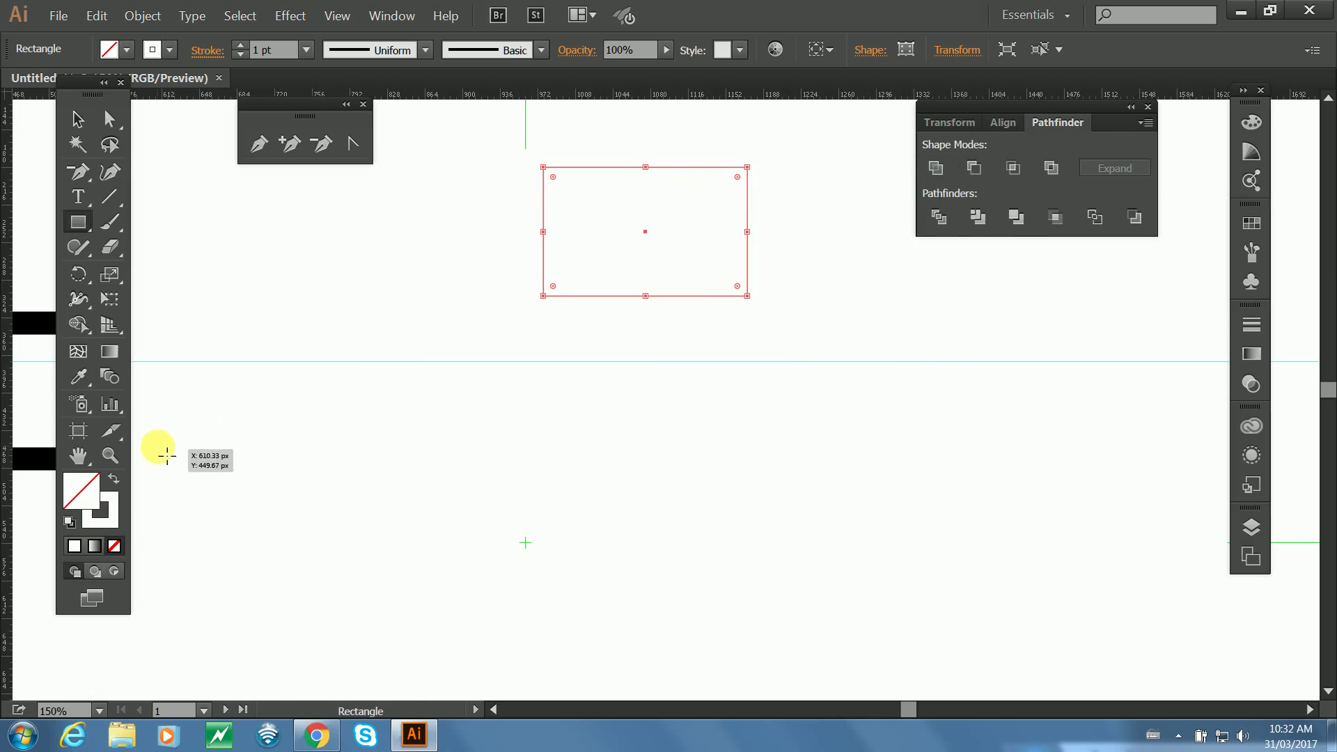
double_click(104, 510)
left_click_drag(536, 416, 702, 508)
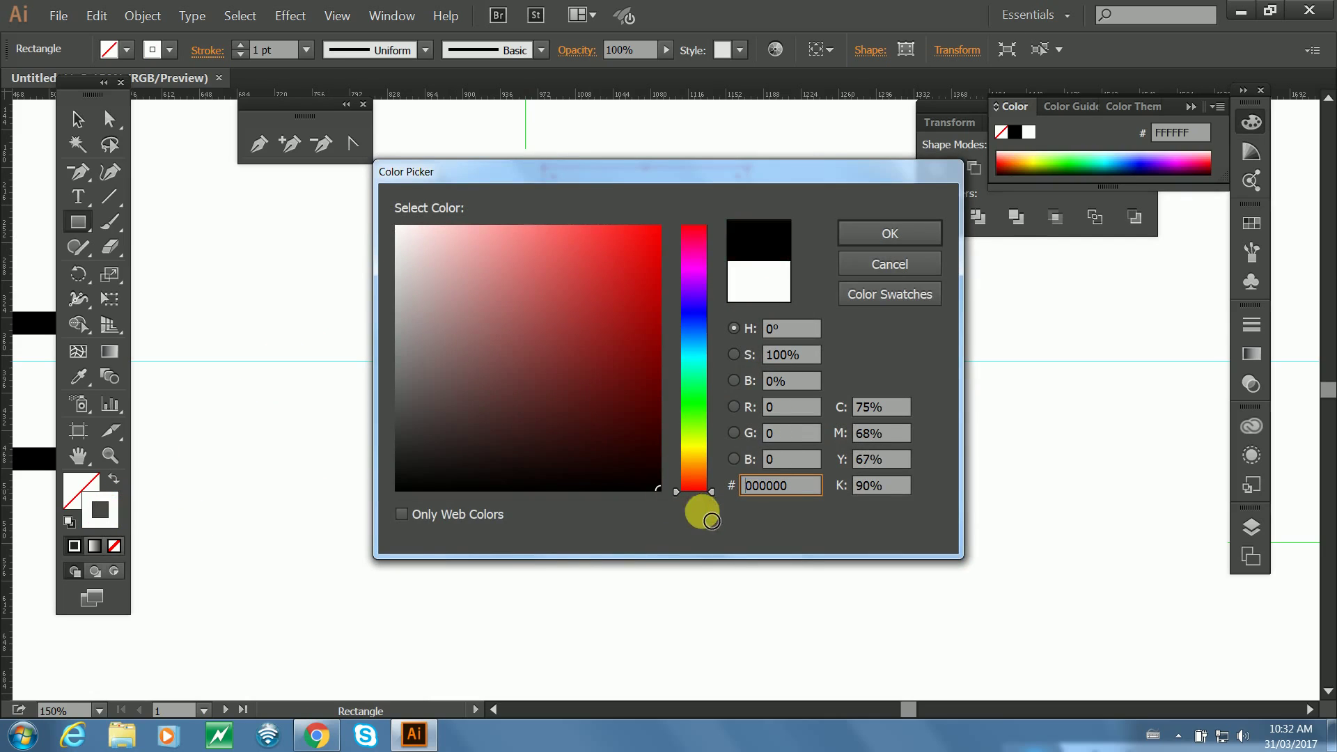
left_click(873, 238)
key("shift+x")
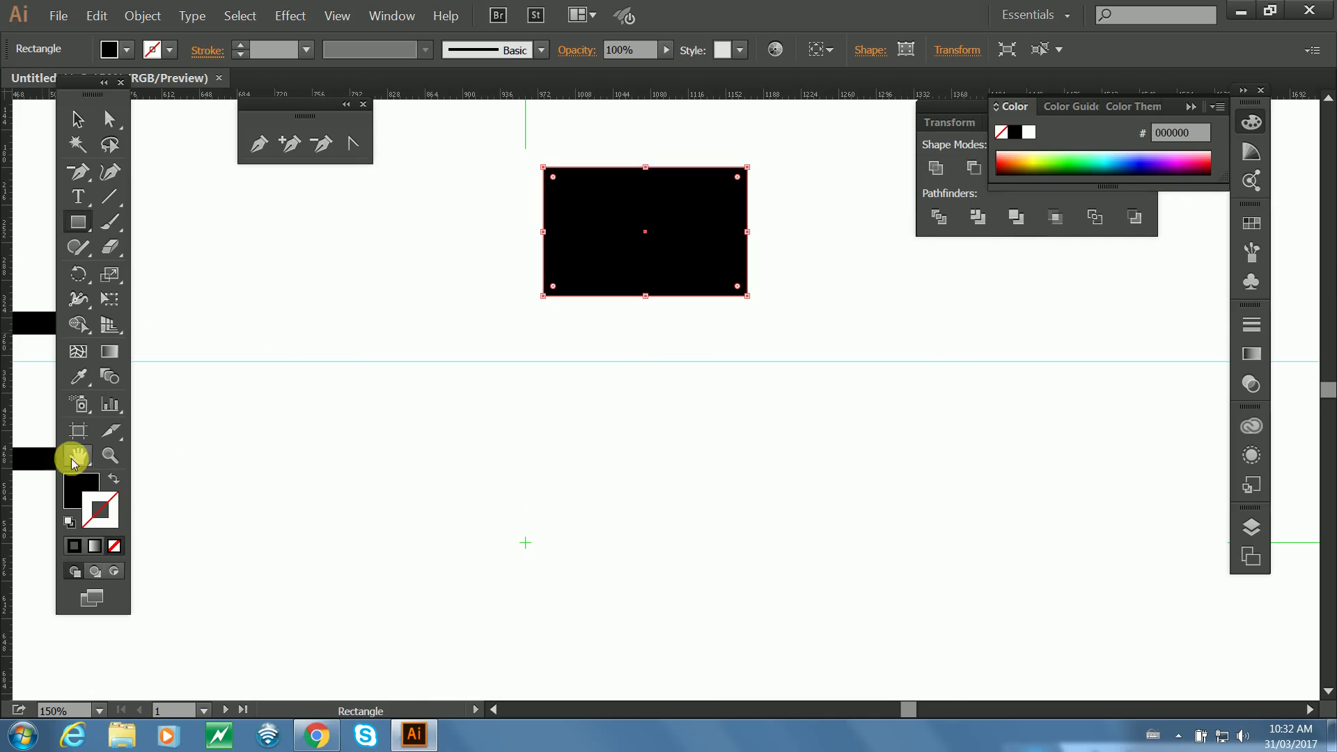
Swap the rectangle's fill and stroke back and forth, ending on a black fill without stroke.
key("shift+x")
key("shift+x")
key("shift+x")
key("shift+x")
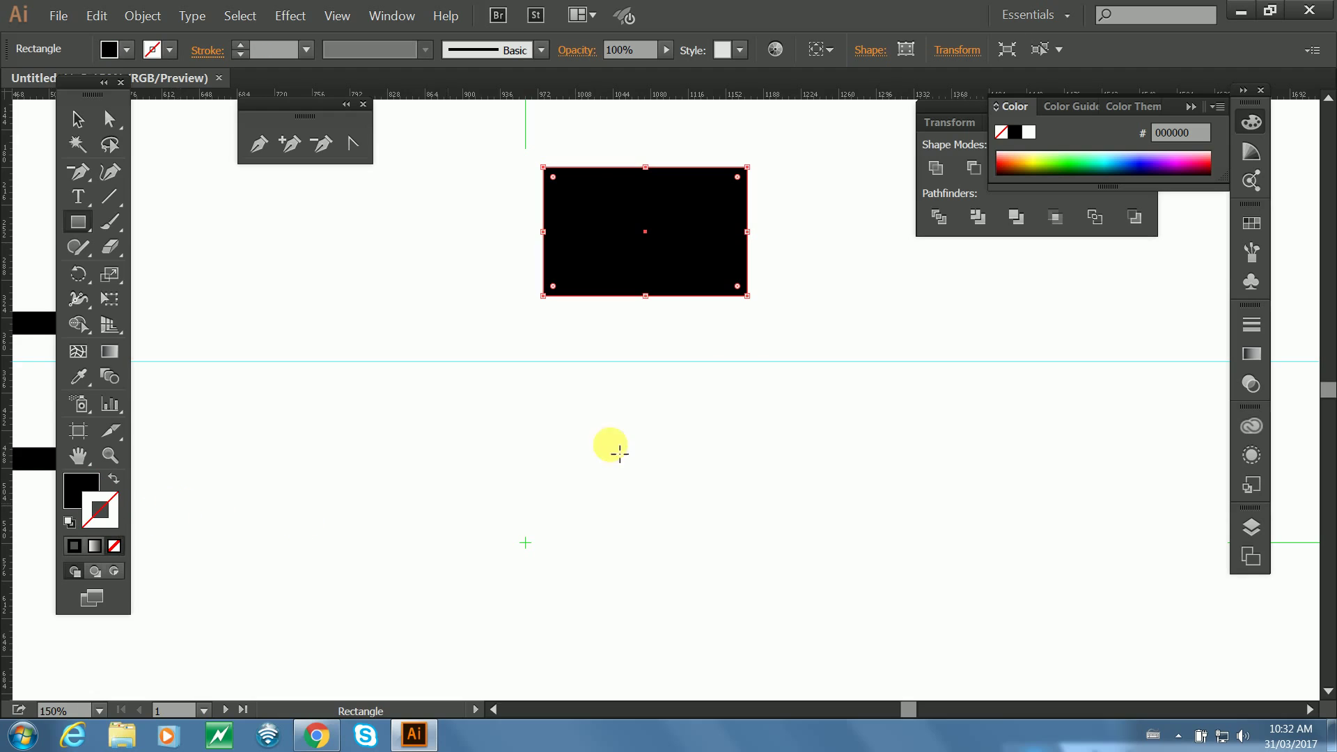
Select the black rectangle together with the horizontal guide and align their bottom edges.
left_click(77, 120)
left_click_drag(517, 497, 871, 232)
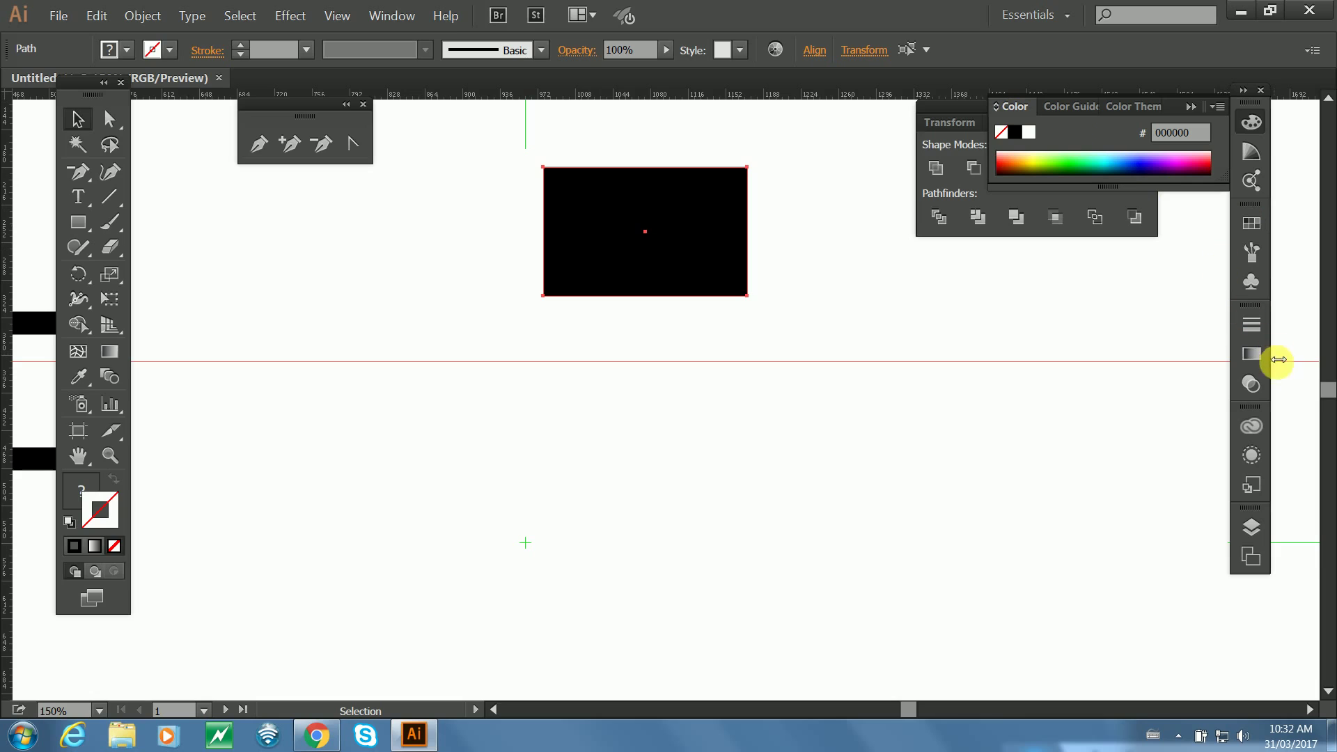
left_click(392, 17)
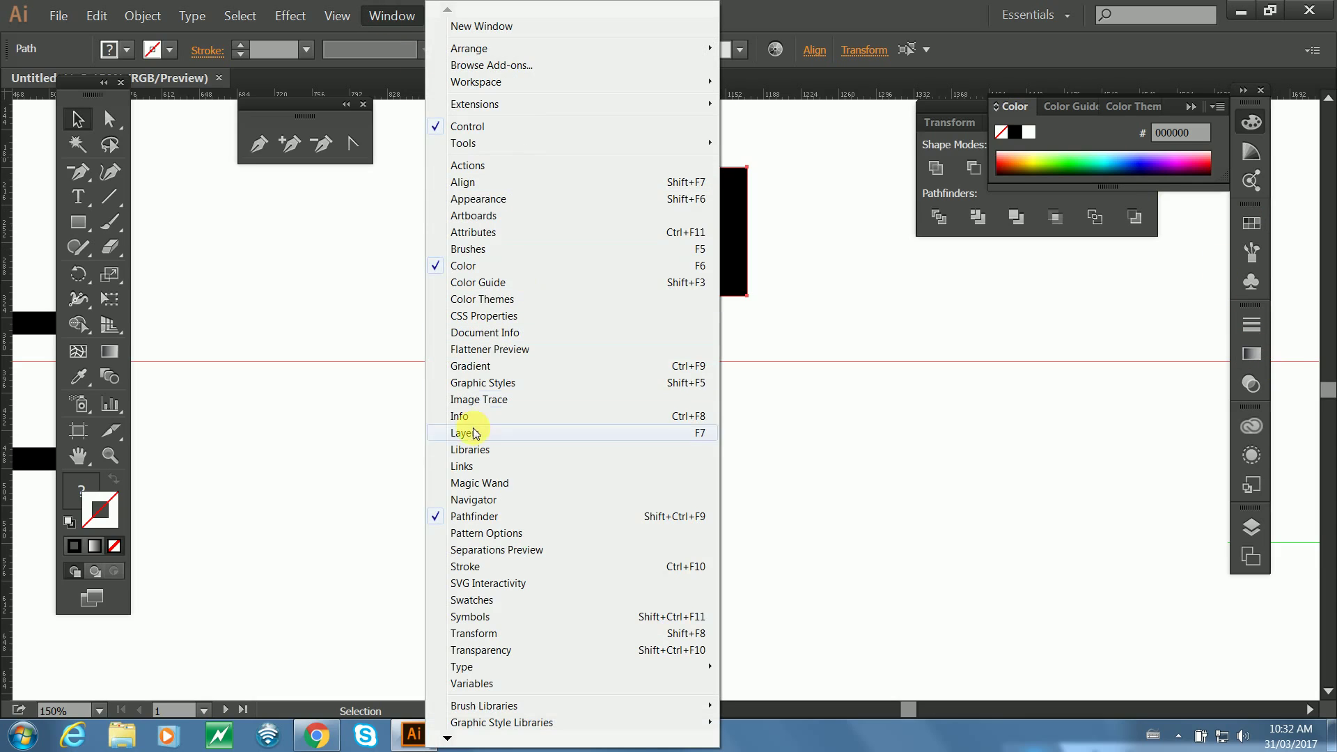
left_click(477, 182)
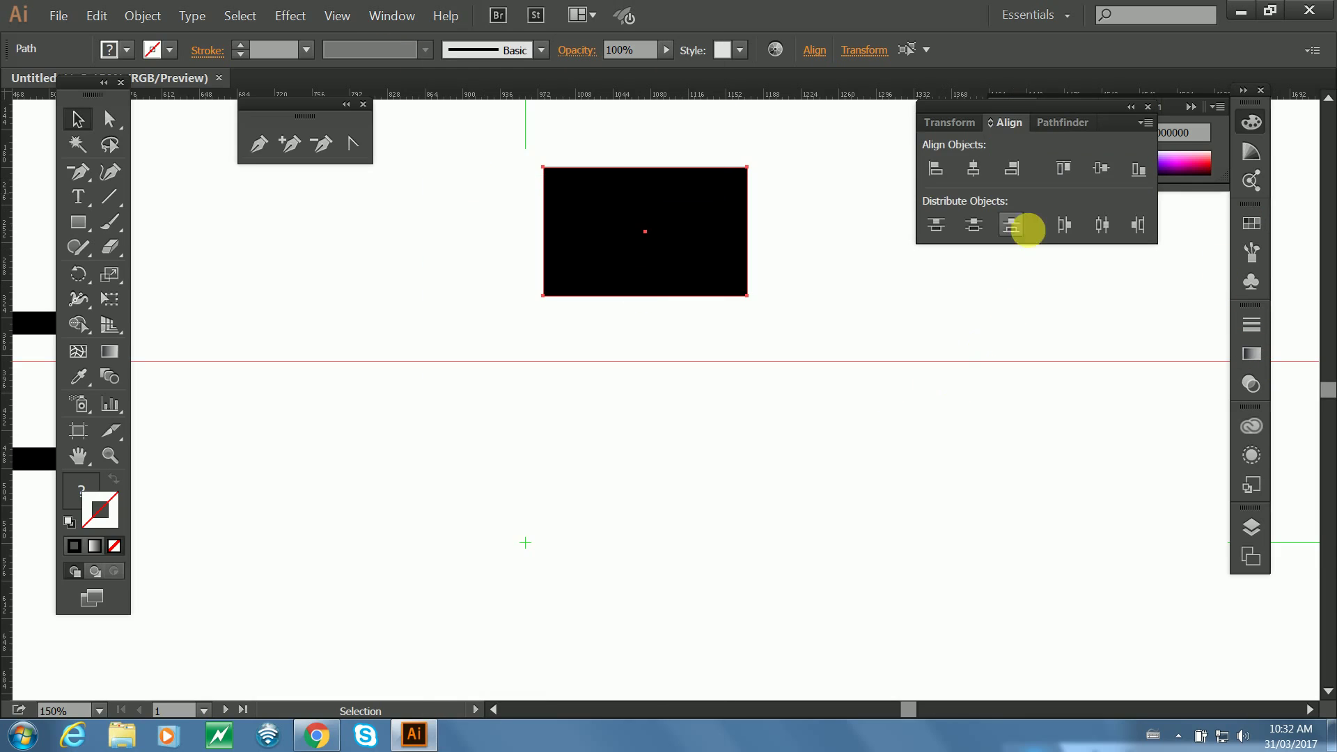
left_click(1139, 171)
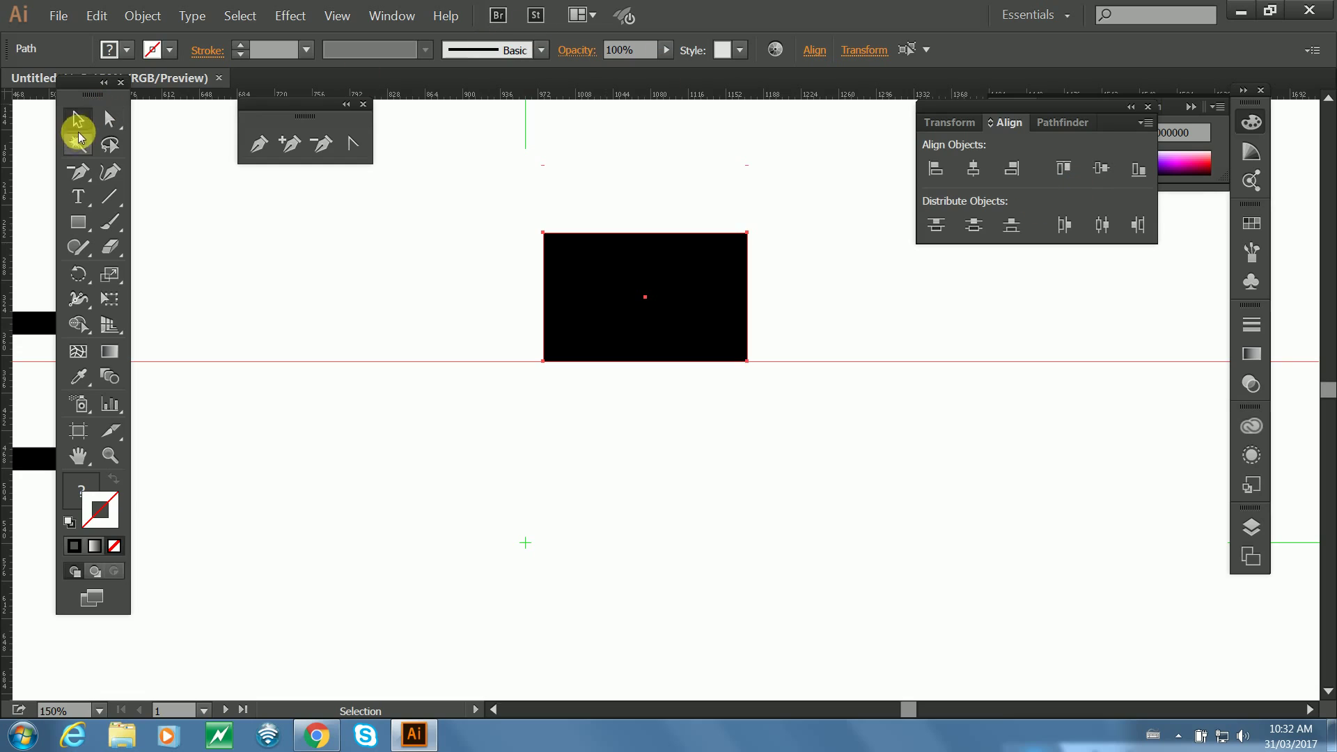
left_click(515, 274)
left_click(641, 282)
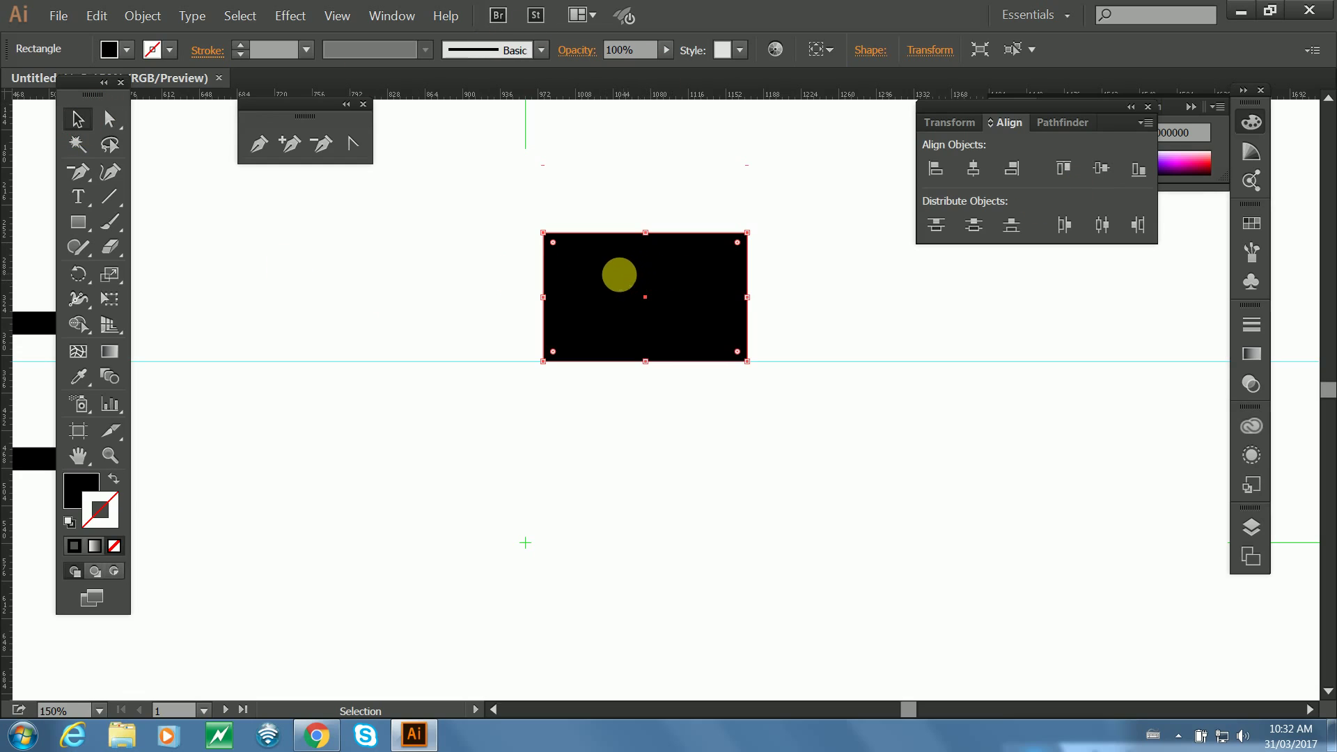
key("alt")
left_click_drag(593, 274, 260, 234)
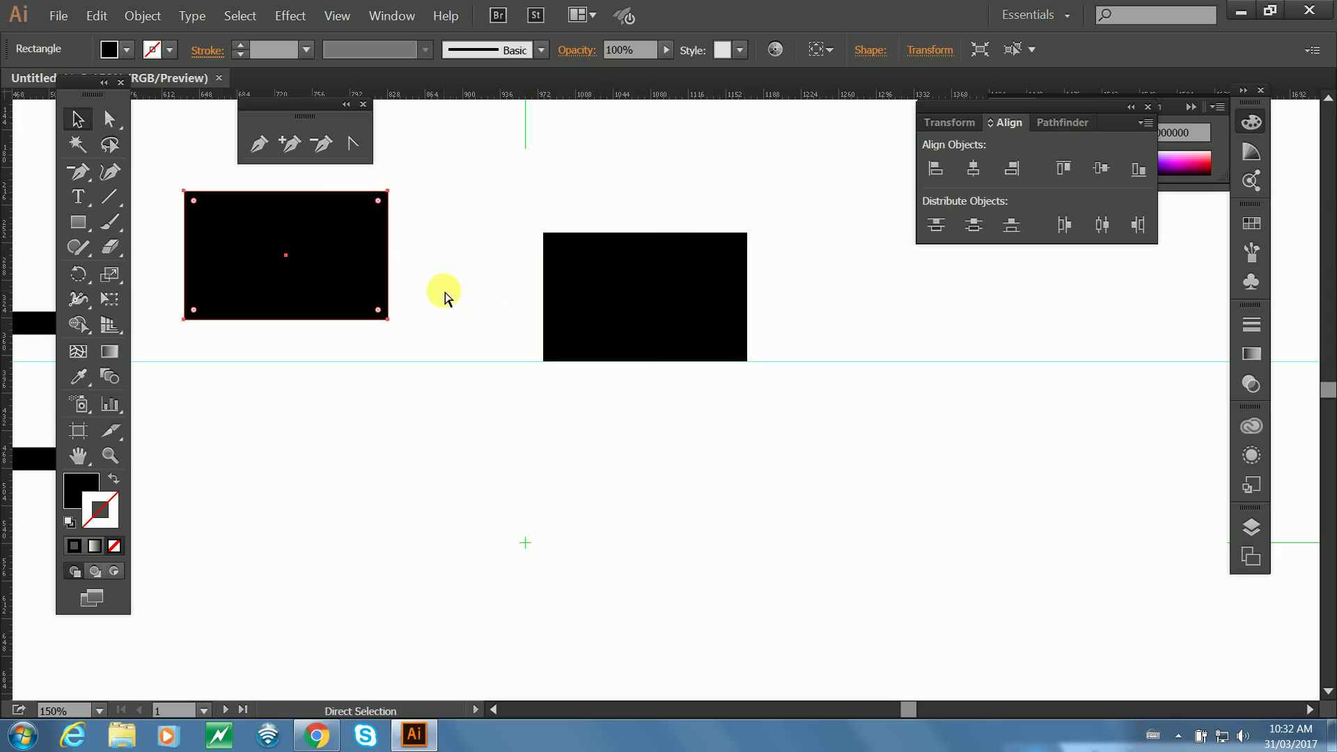
key("ctrl+z")
Duplicate the black rectangle to its left with both resting on the guide, and shift the copy slightly further left.
left_click_drag(591, 295, 322, 263)
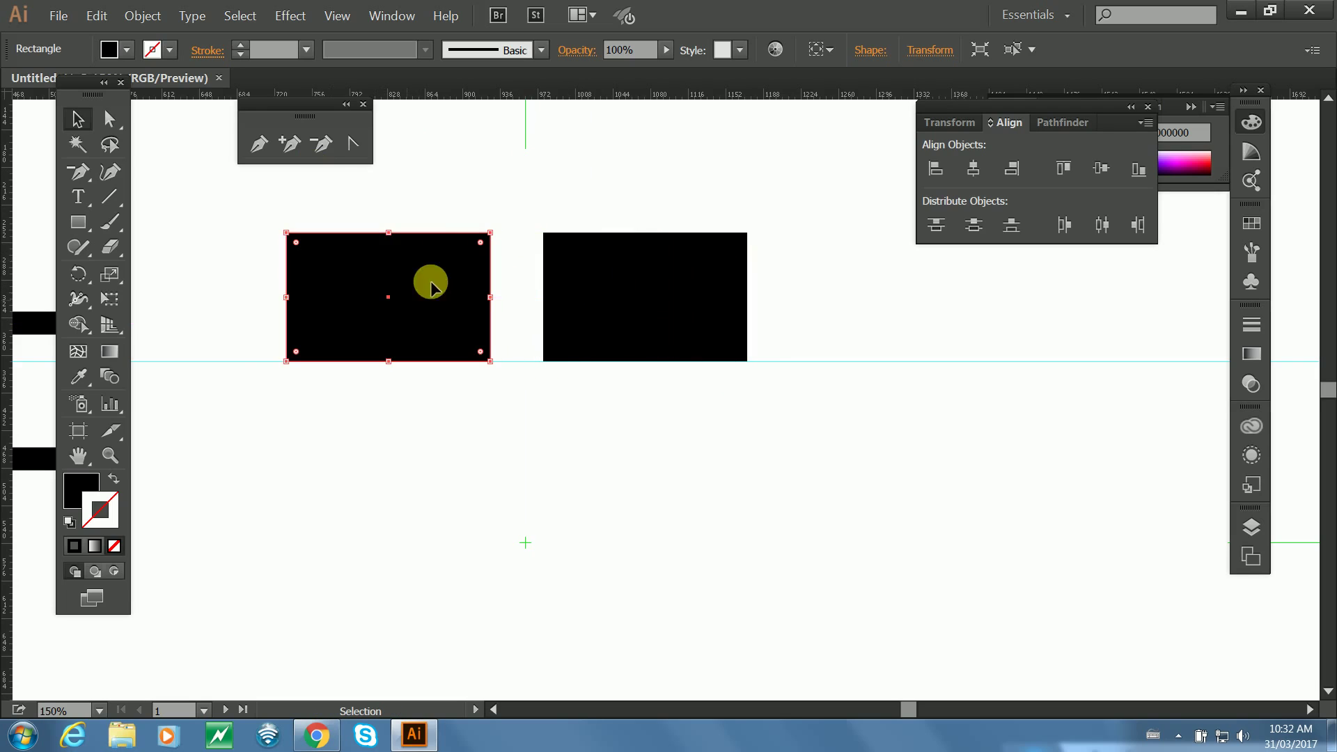
left_click(478, 186)
mouse_move(444, 281)
left_mouse_down()
mouse_move(552, 173)
mouse_move(727, 141)
mouse_move(690, 128)
mouse_move(701, 137)
mouse_move(532, 188)
mouse_move(425, 266)
mouse_move(429, 295)
mouse_move(450, 157)
mouse_move(438, 304)
left_mouse_up()
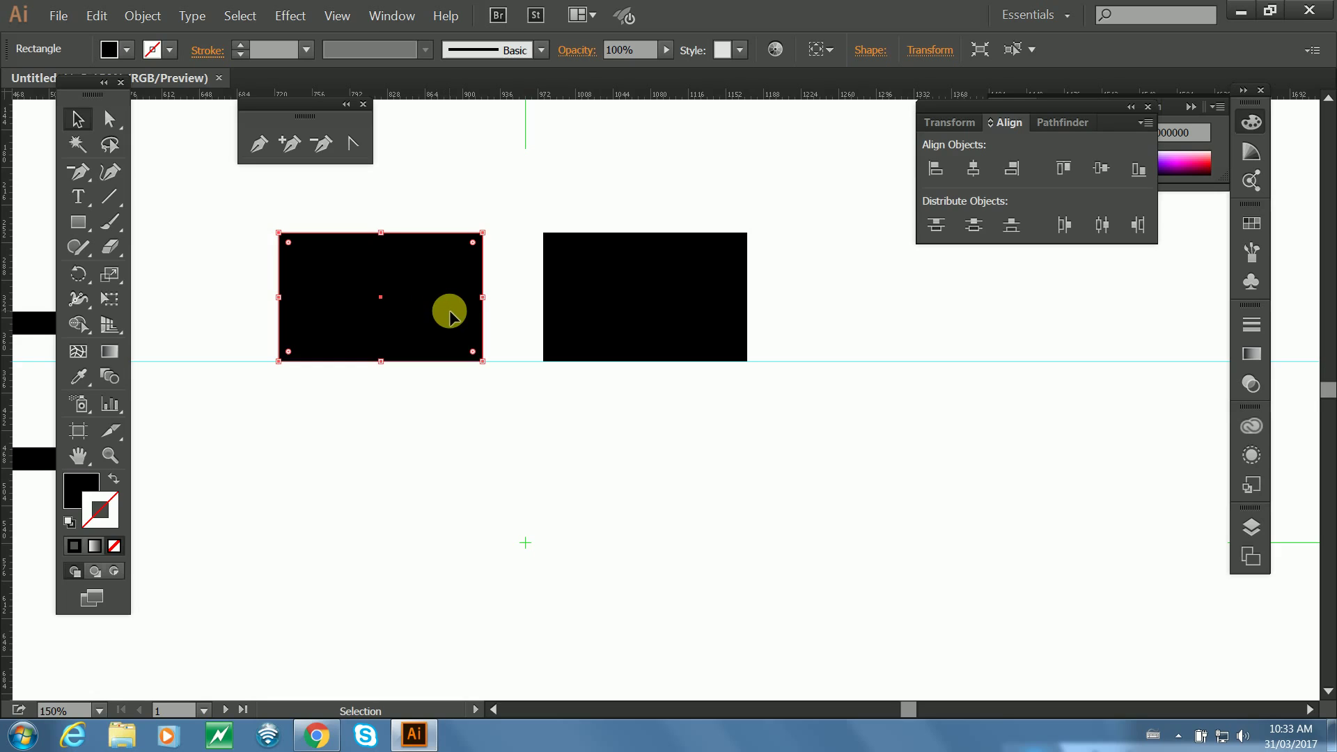
Review the available commands for hiding, locking and clearing guides.
left_click(324, 18)
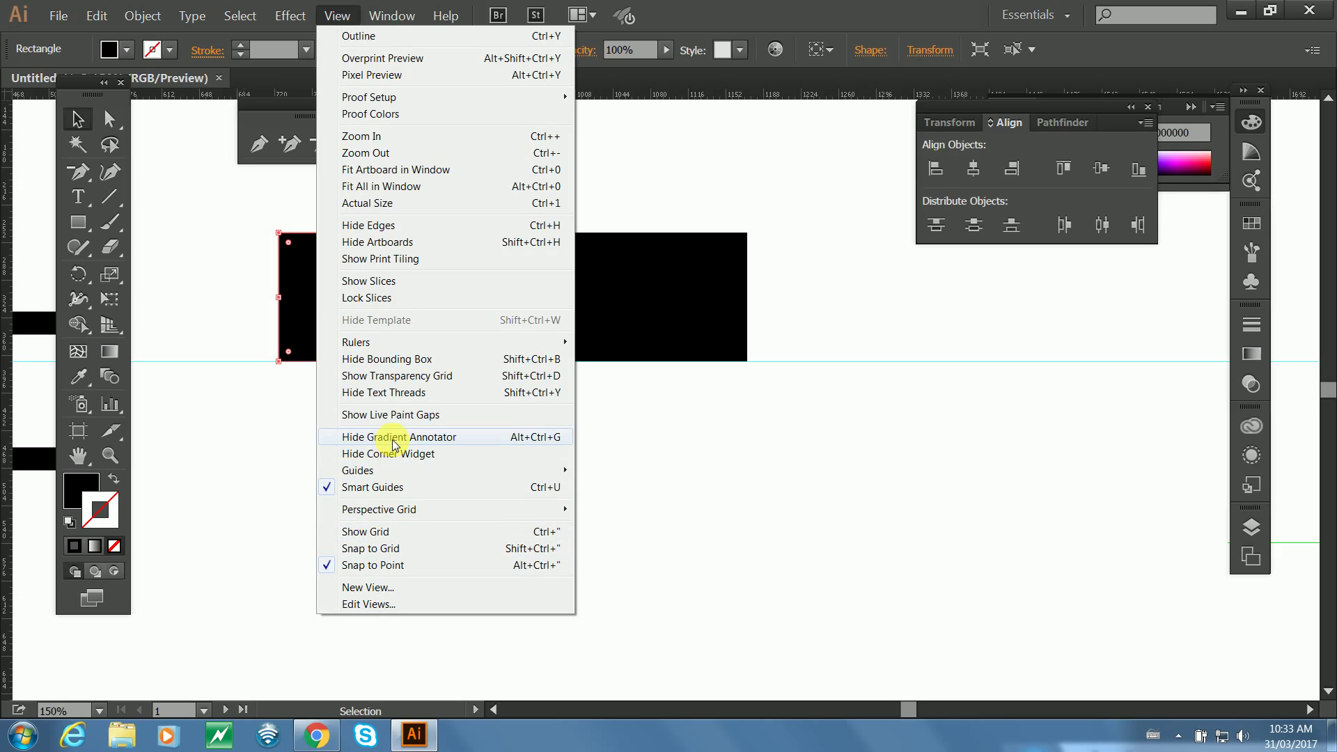
mouse_move(401, 473)
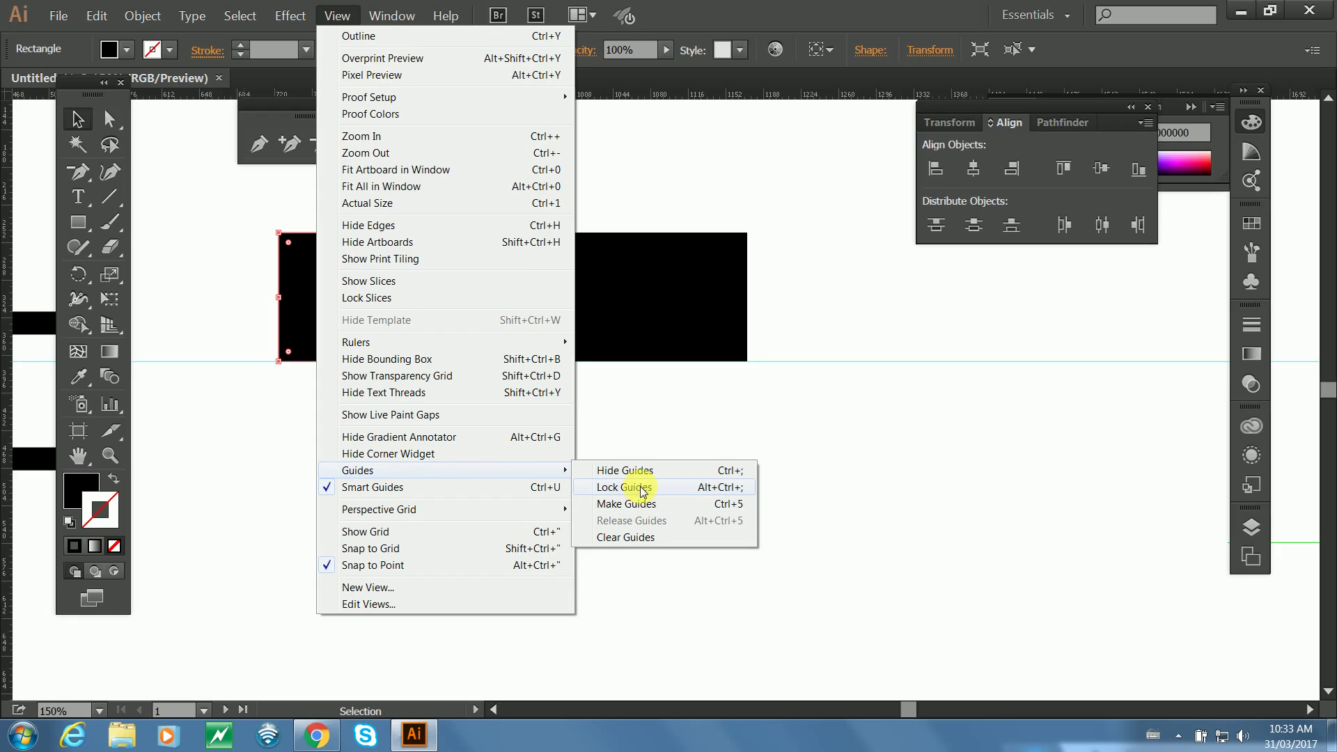
left_click(866, 415)
left_click(878, 362)
left_click_drag(823, 197, 650, 292)
left_click_drag(401, 195, 619, 288)
left_click(483, 213)
left_click(432, 249)
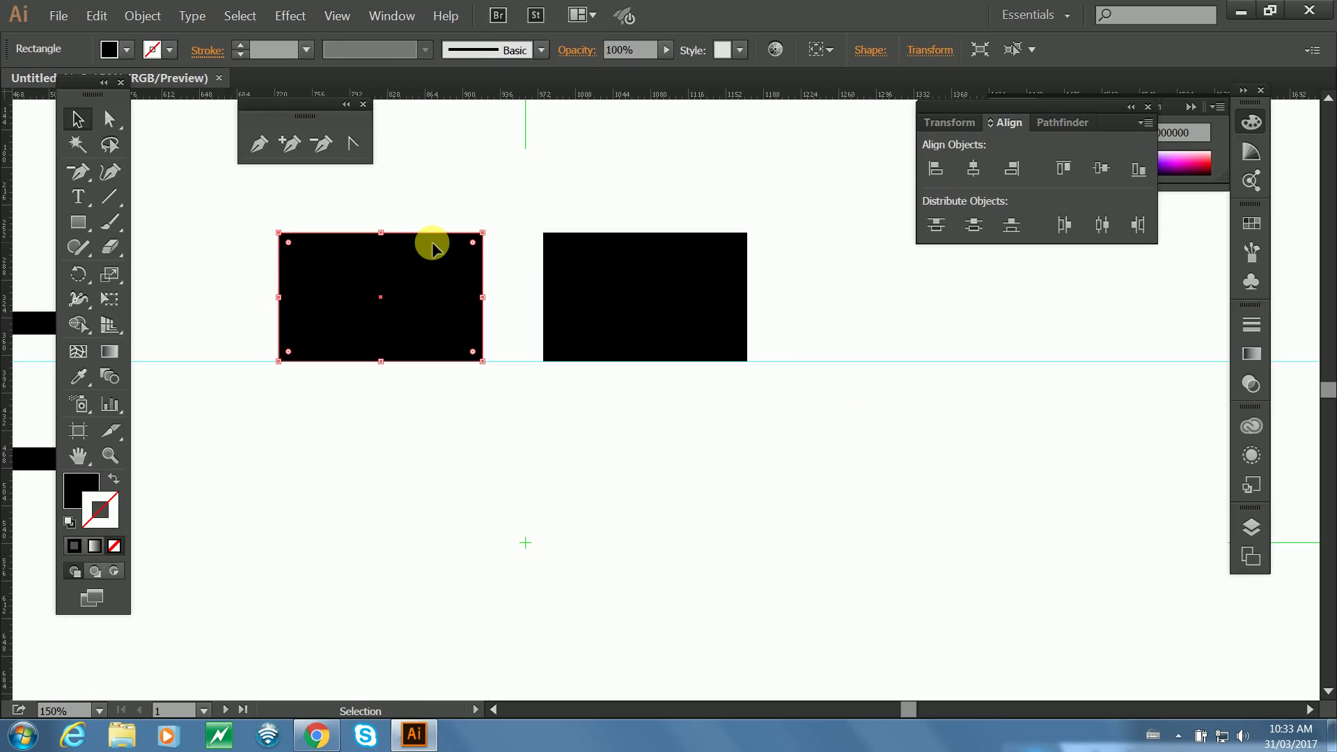
key("a")
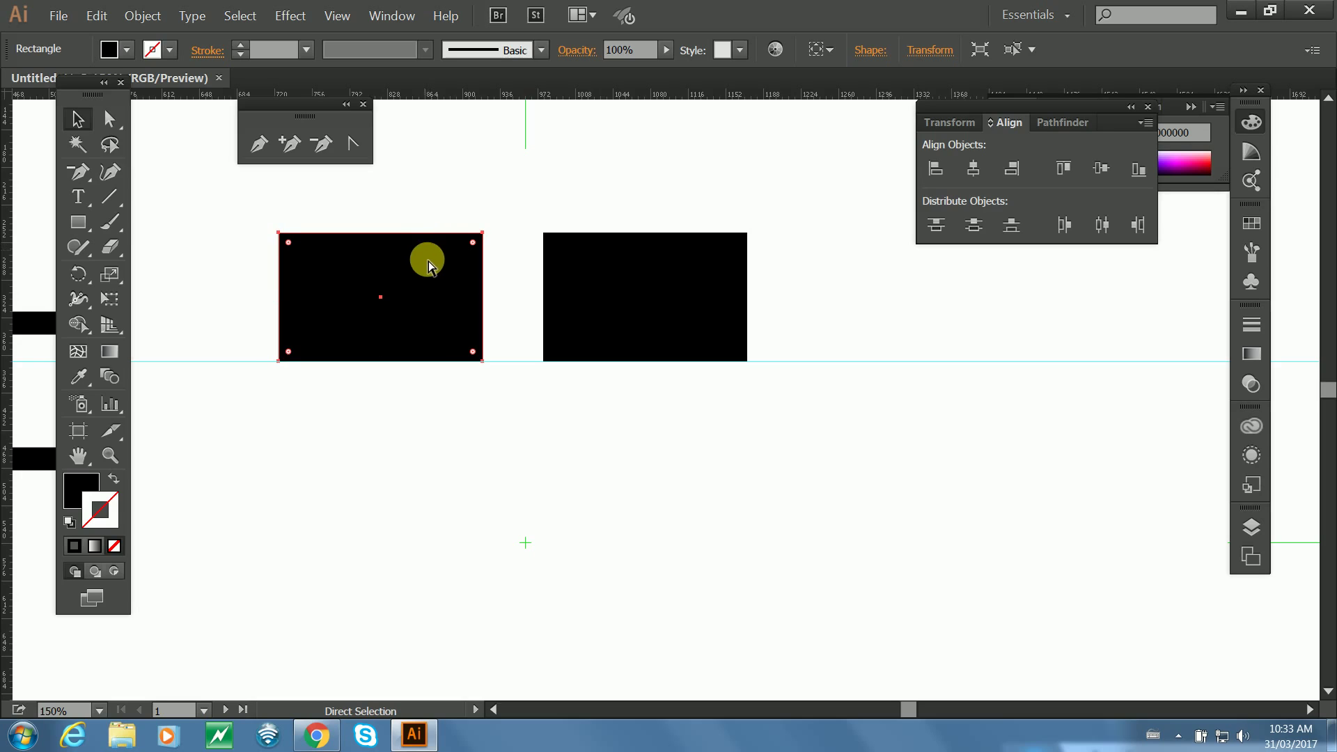
key("ctrl+shift+a")
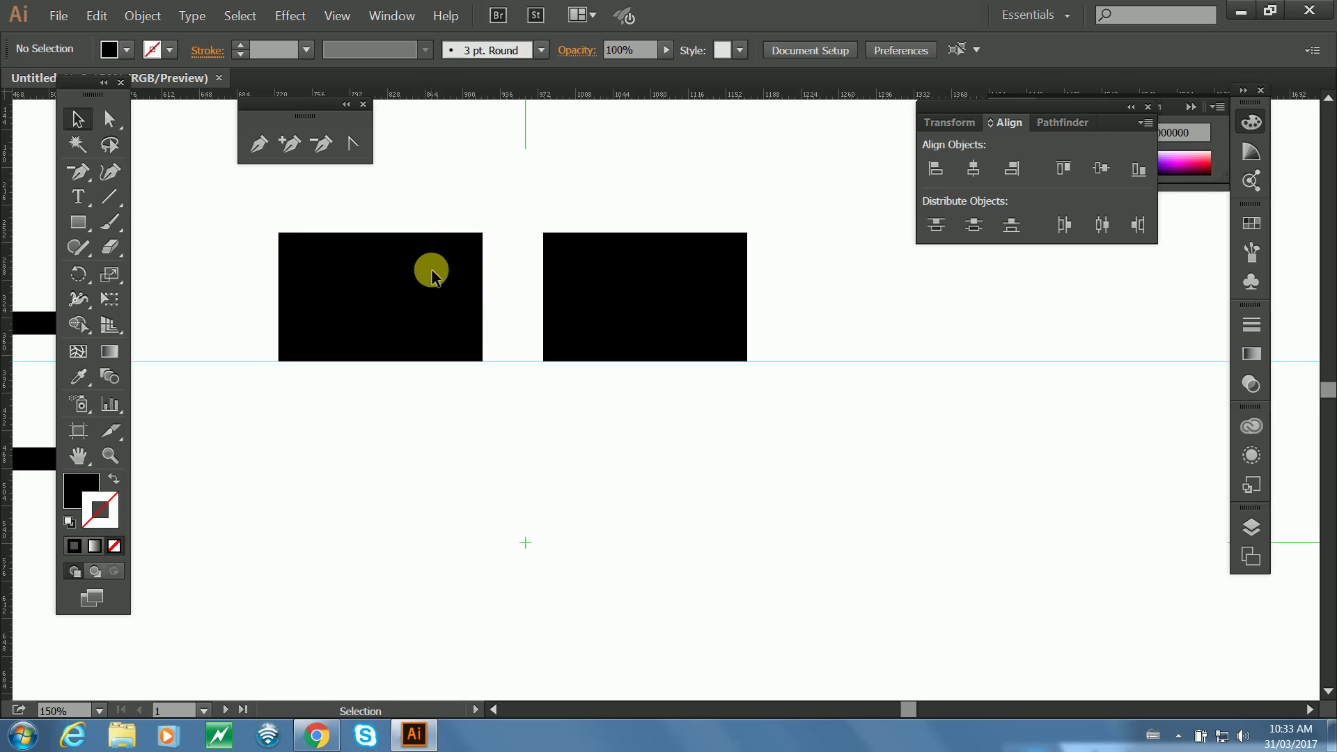
left_click_drag(432, 273, 462, 193)
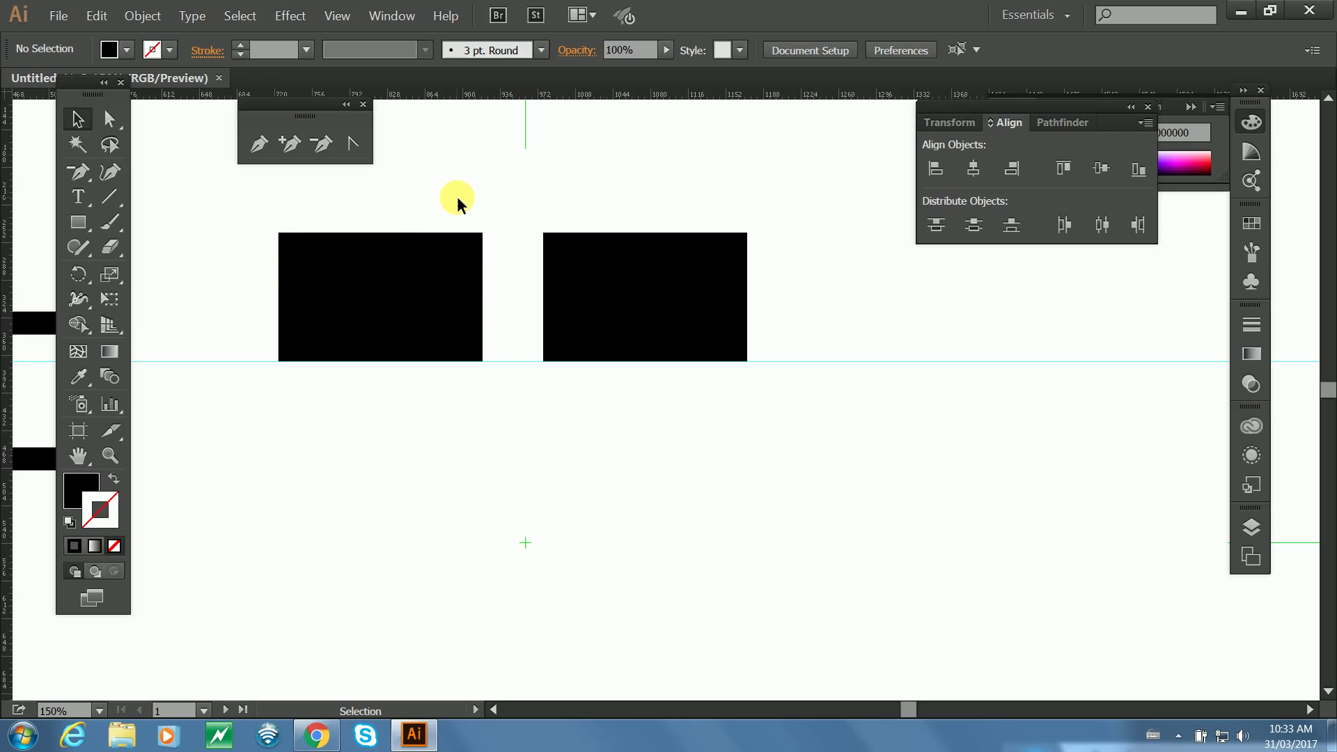
key("ctrl+z")
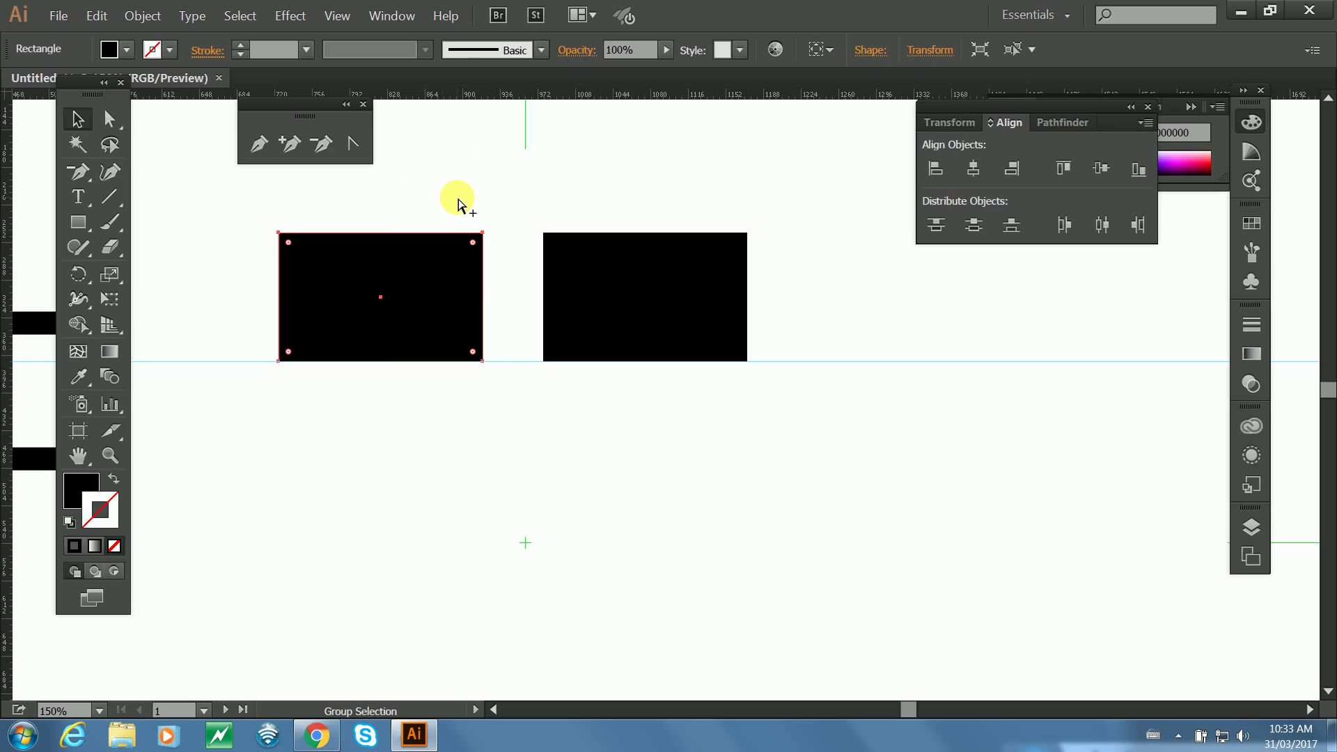
left_click(428, 220)
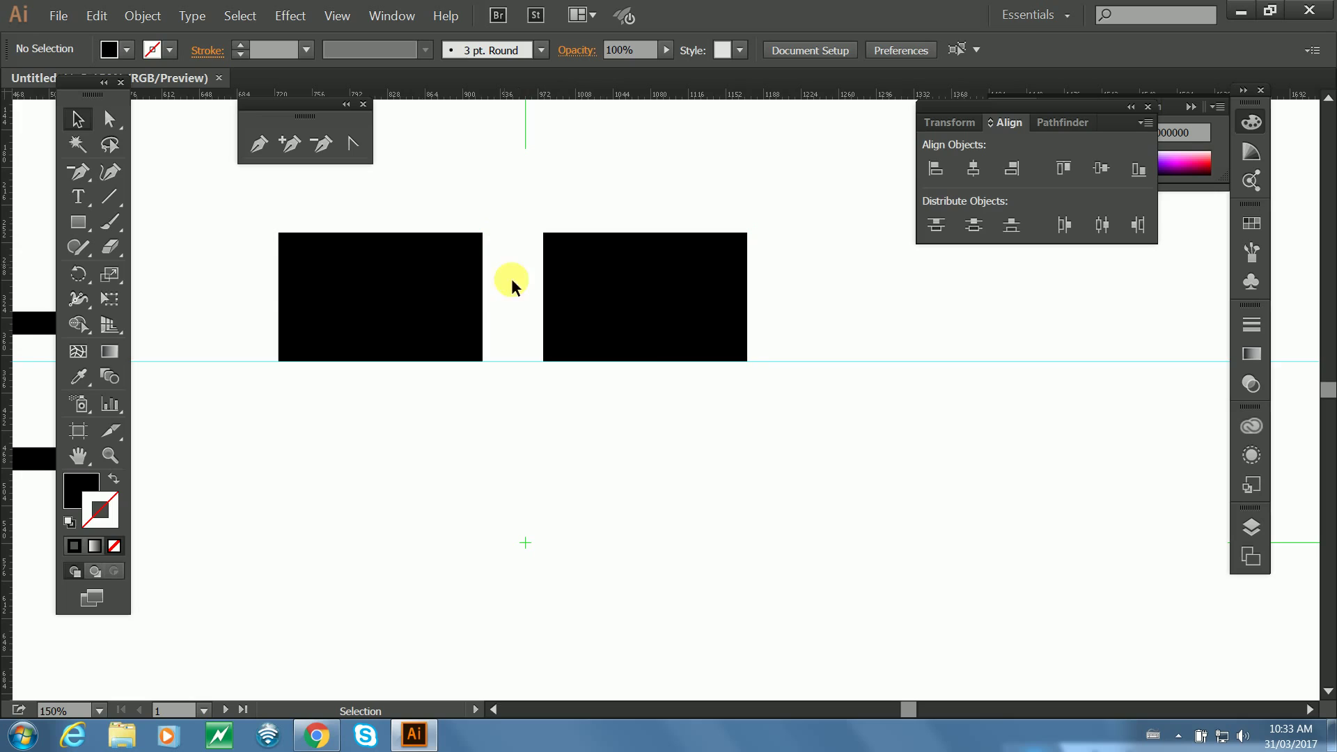
Shift both black rectangles slightly left along the guide and clear the selection.
left_click(539, 285)
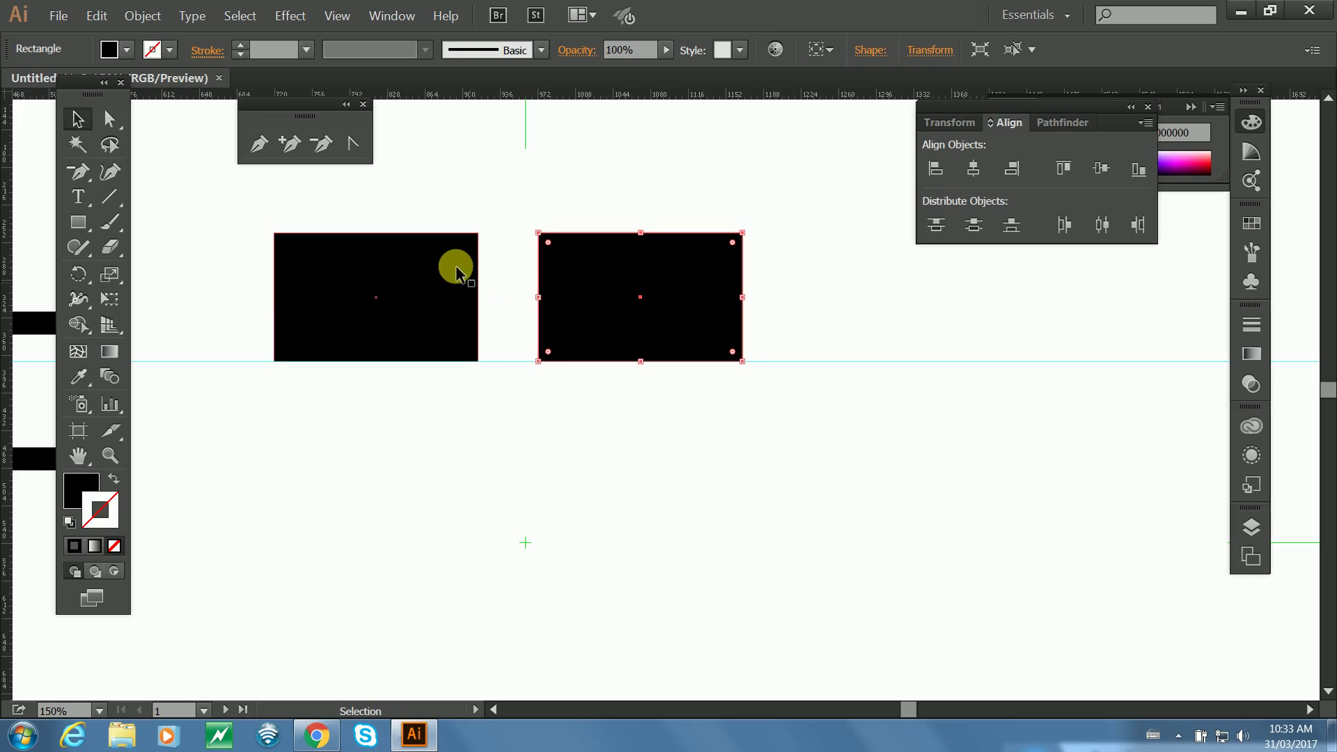
left_click(431, 271, "shift")
left_click(479, 293)
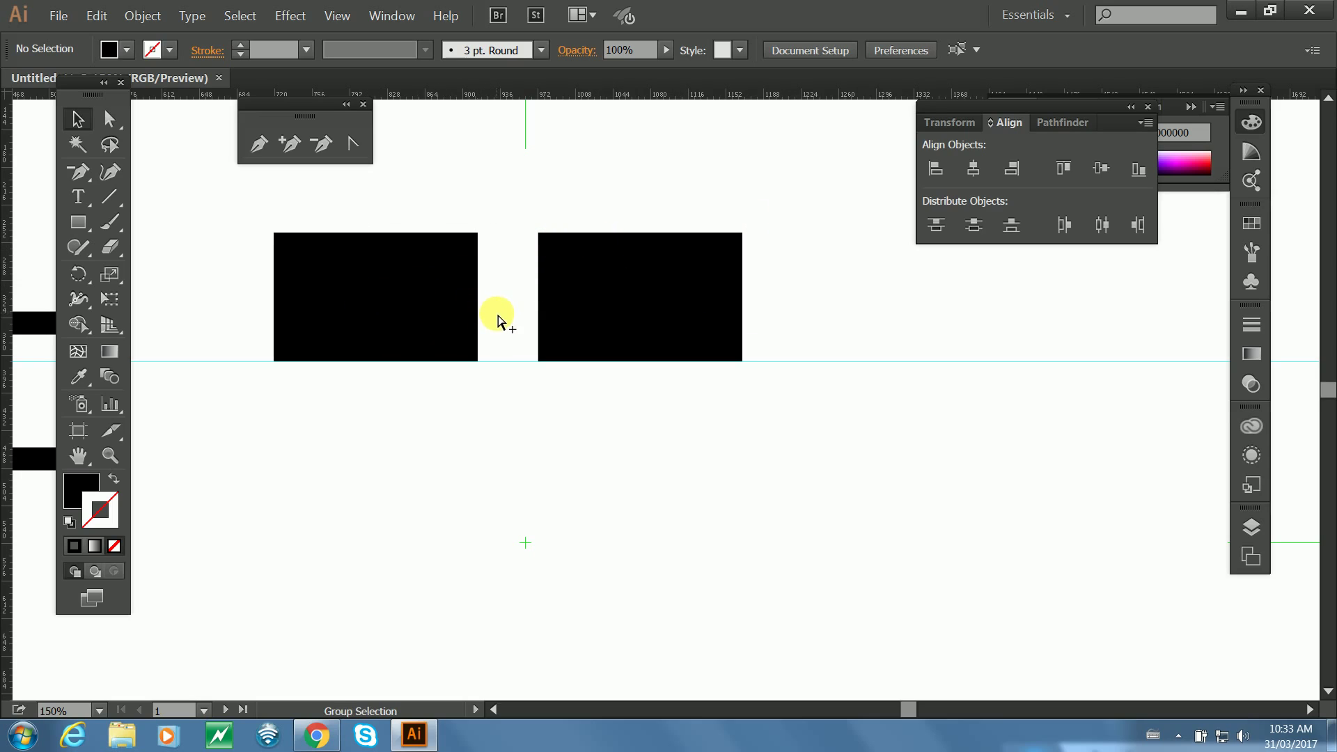
Select both black rectangles together, delete them, and undo the deletion.
key("ctrl+a")
left_click(503, 258)
left_click_drag(425, 199, 616, 278)
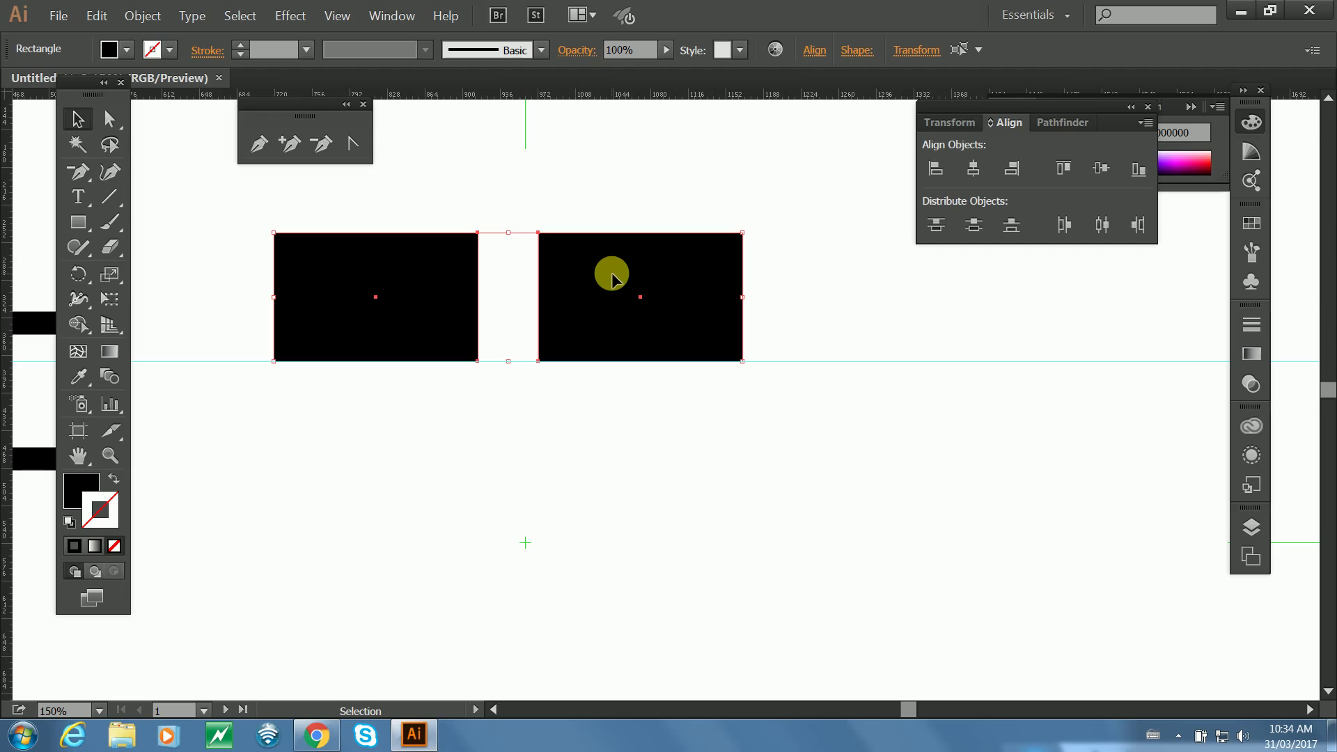
key("Delete")
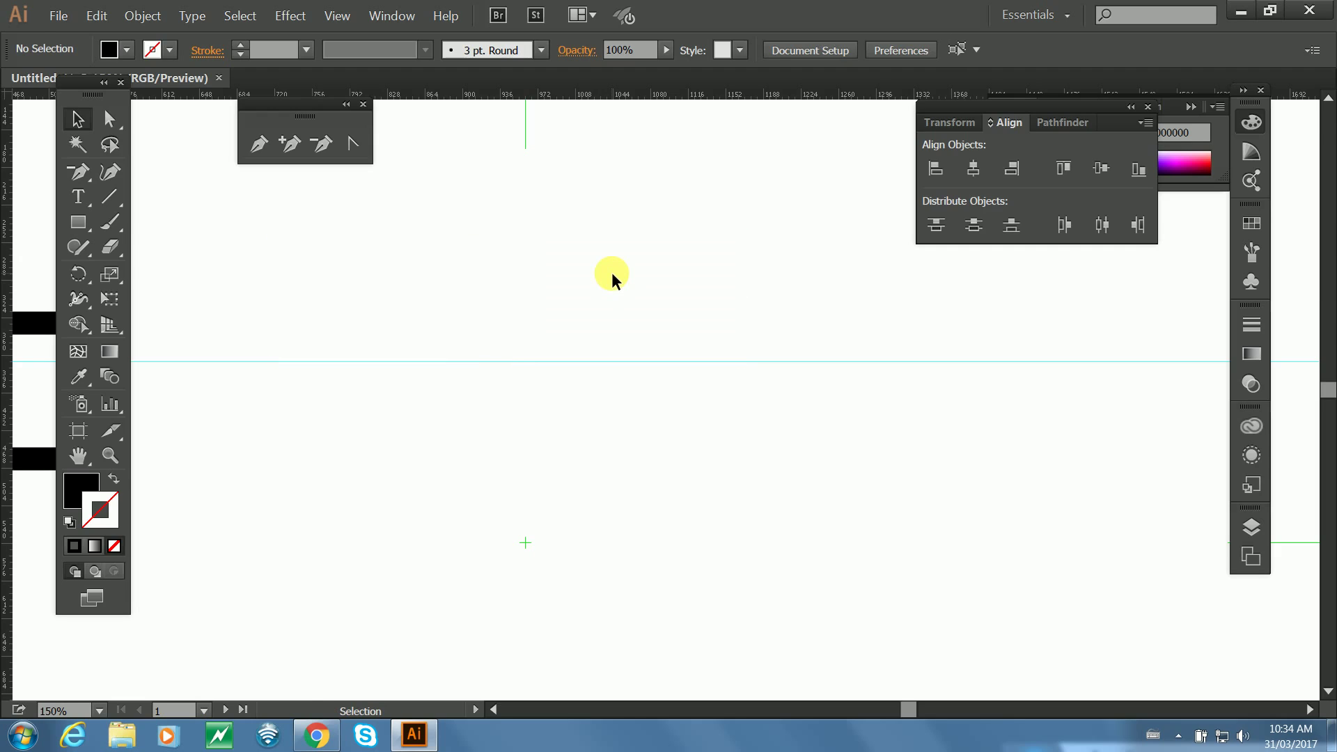
key("ctrl+z")
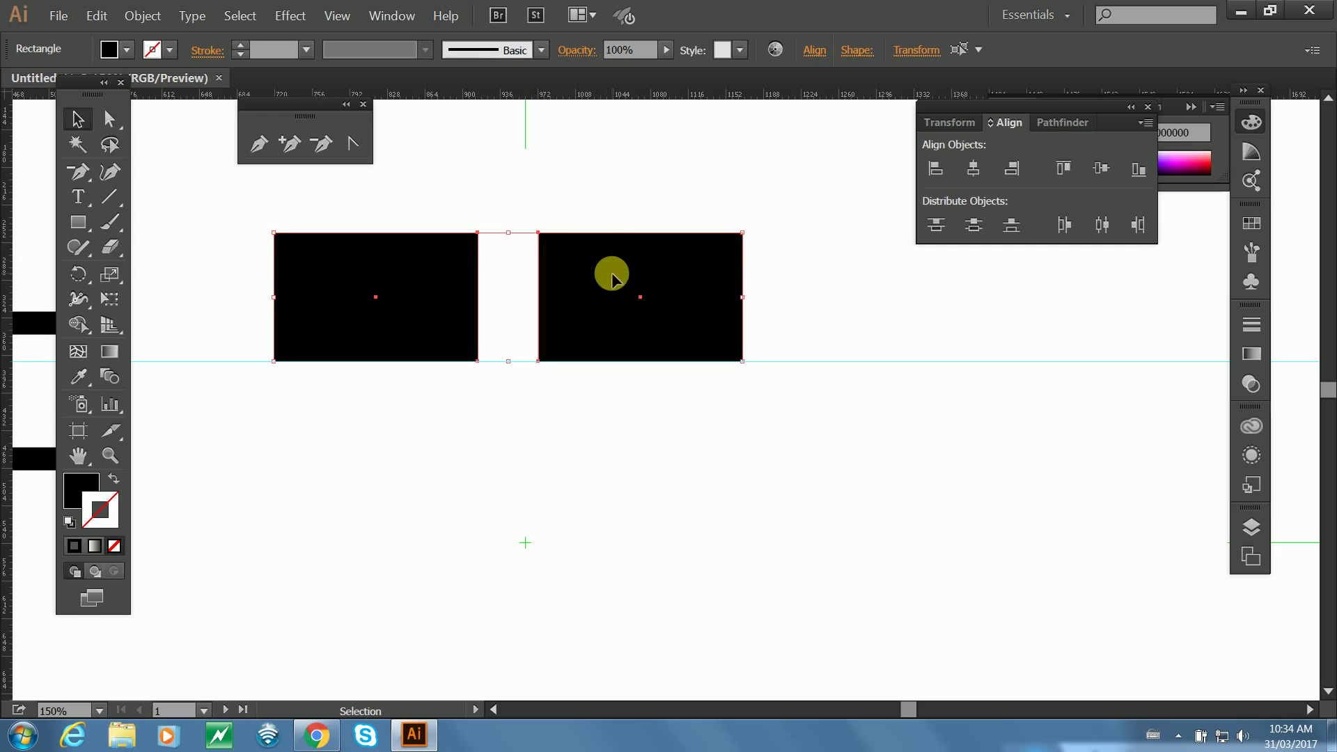
left_click(589, 198)
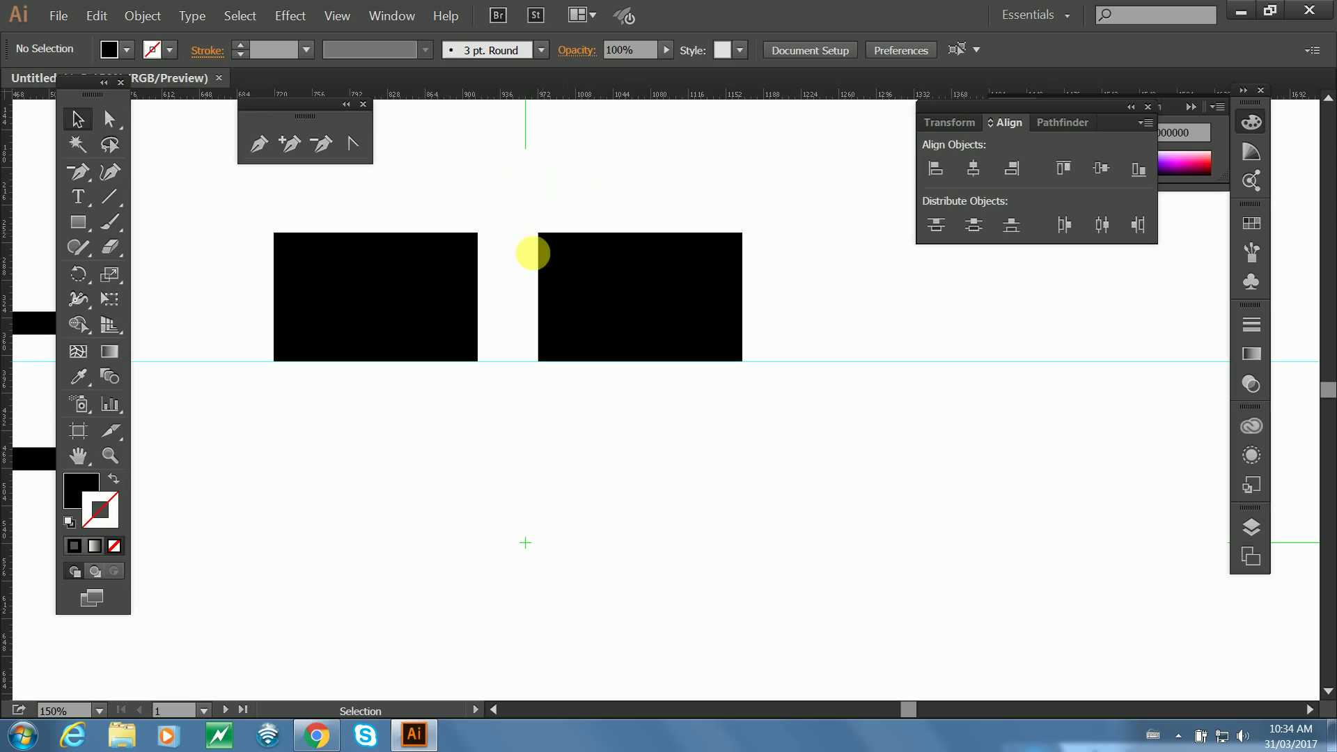
left_click(1251, 527)
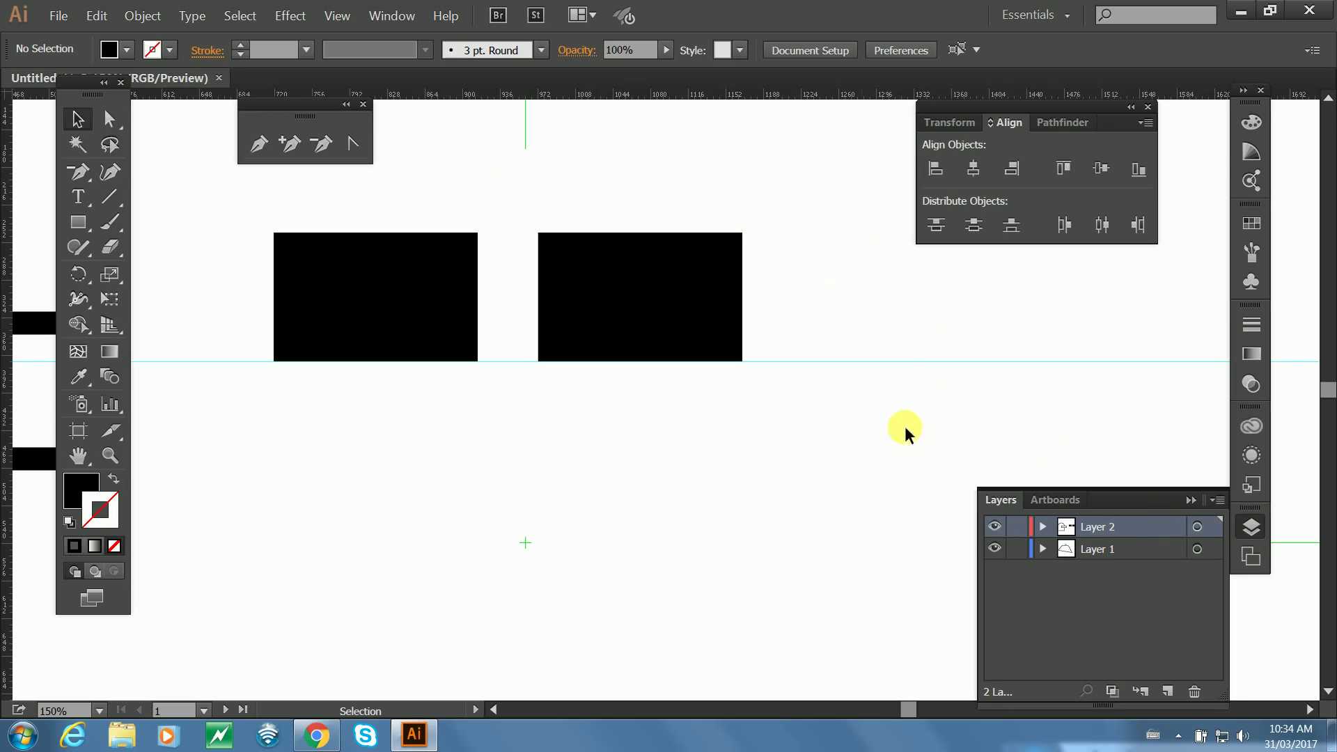
left_click(1236, 525)
scroll(867, 327, "up", 1)
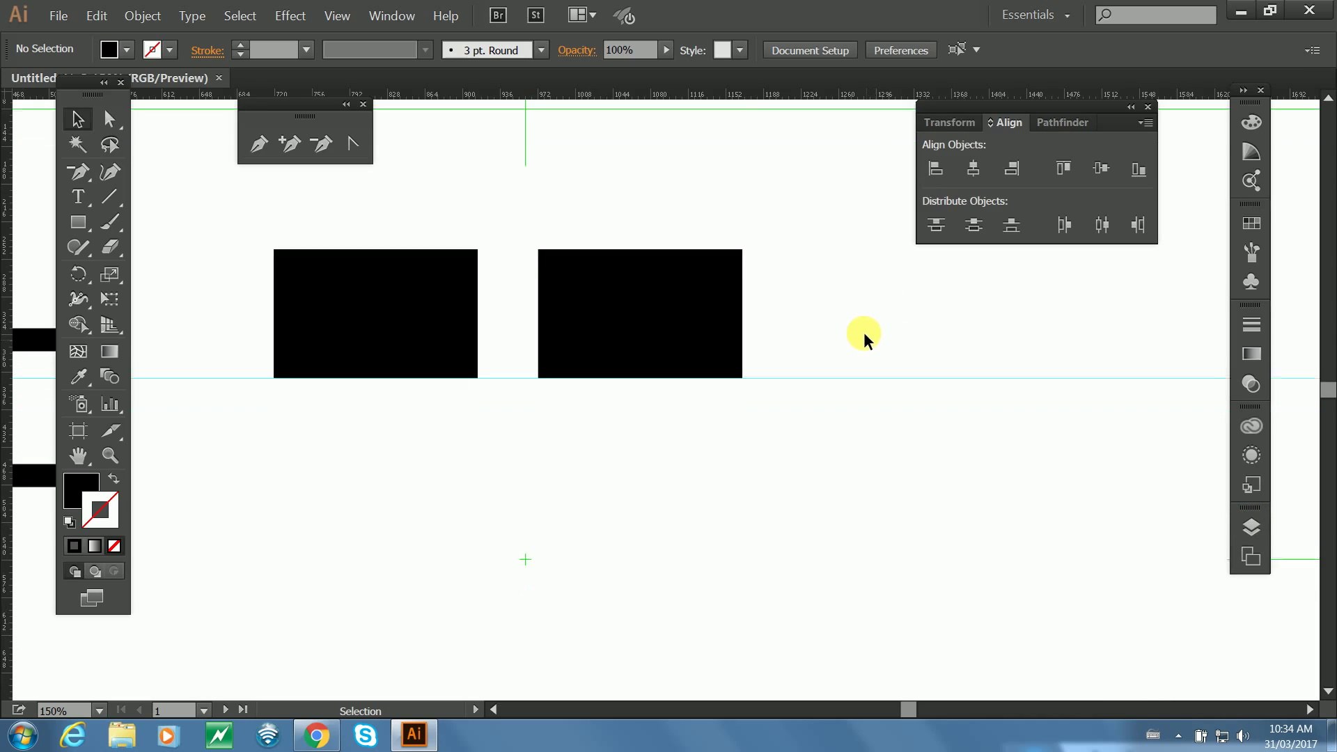
scroll(862, 333, "down", 1)
scroll(835, 333, "up", 2)
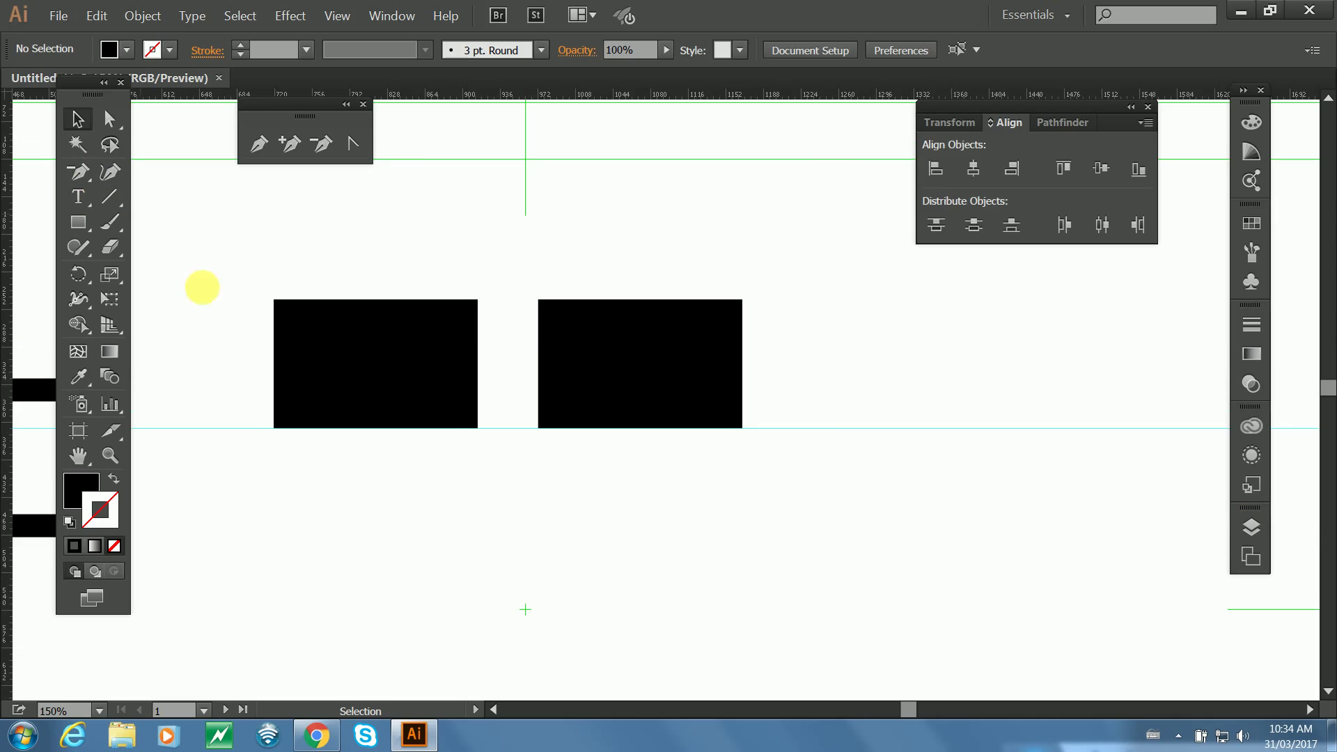
left_click(365, 339)
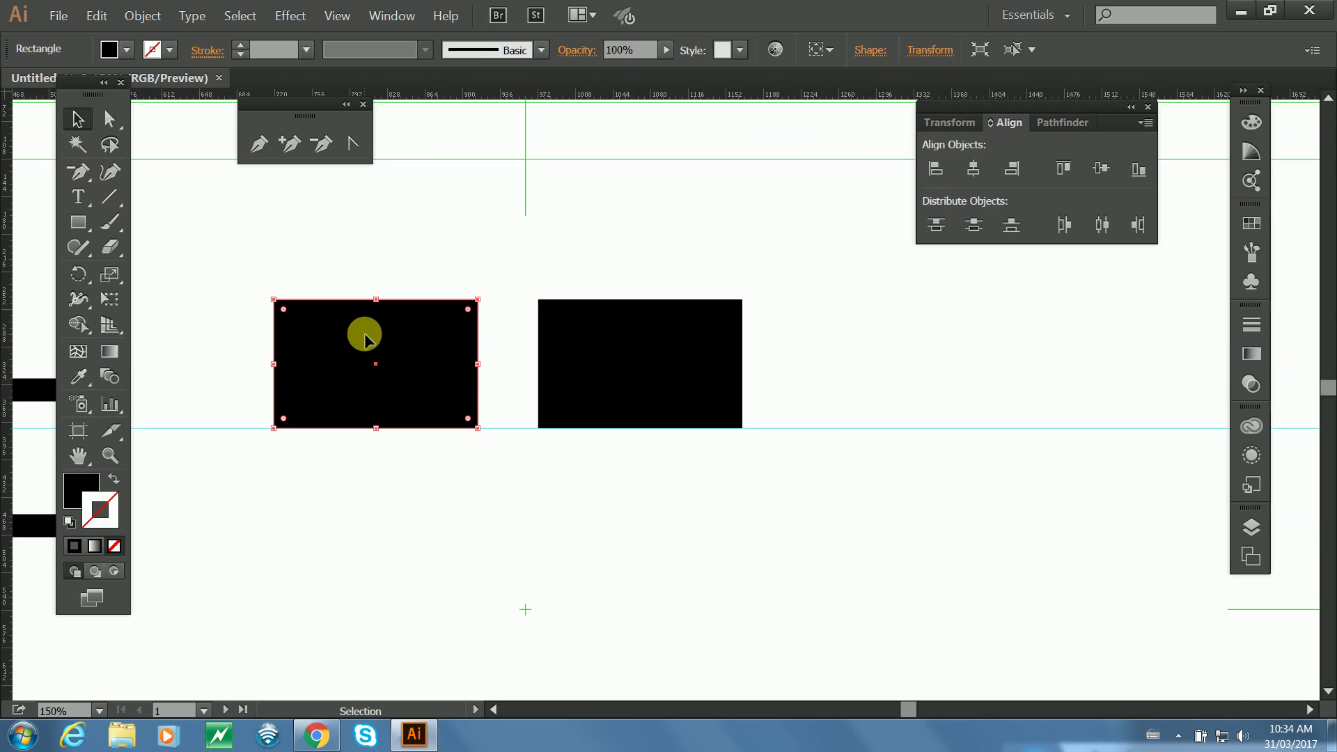
left_click(378, 257)
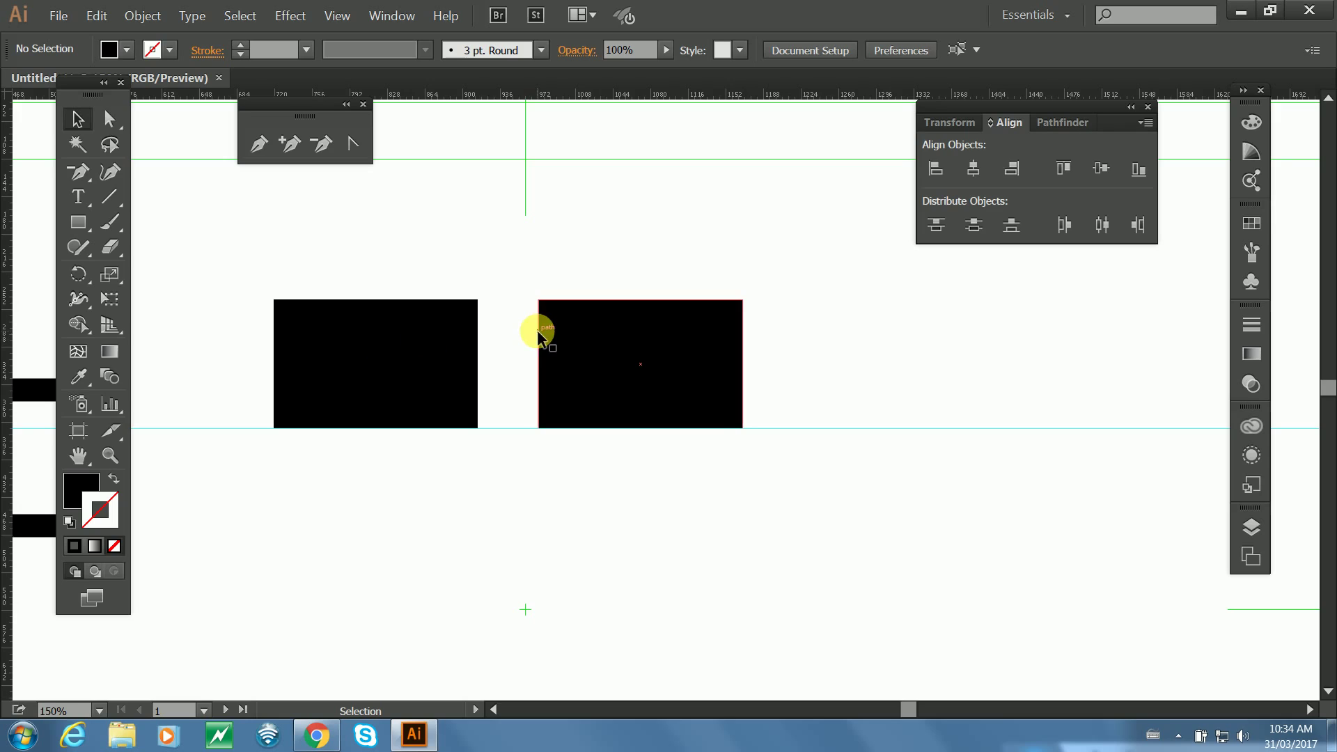
left_click(478, 248)
left_click(625, 340)
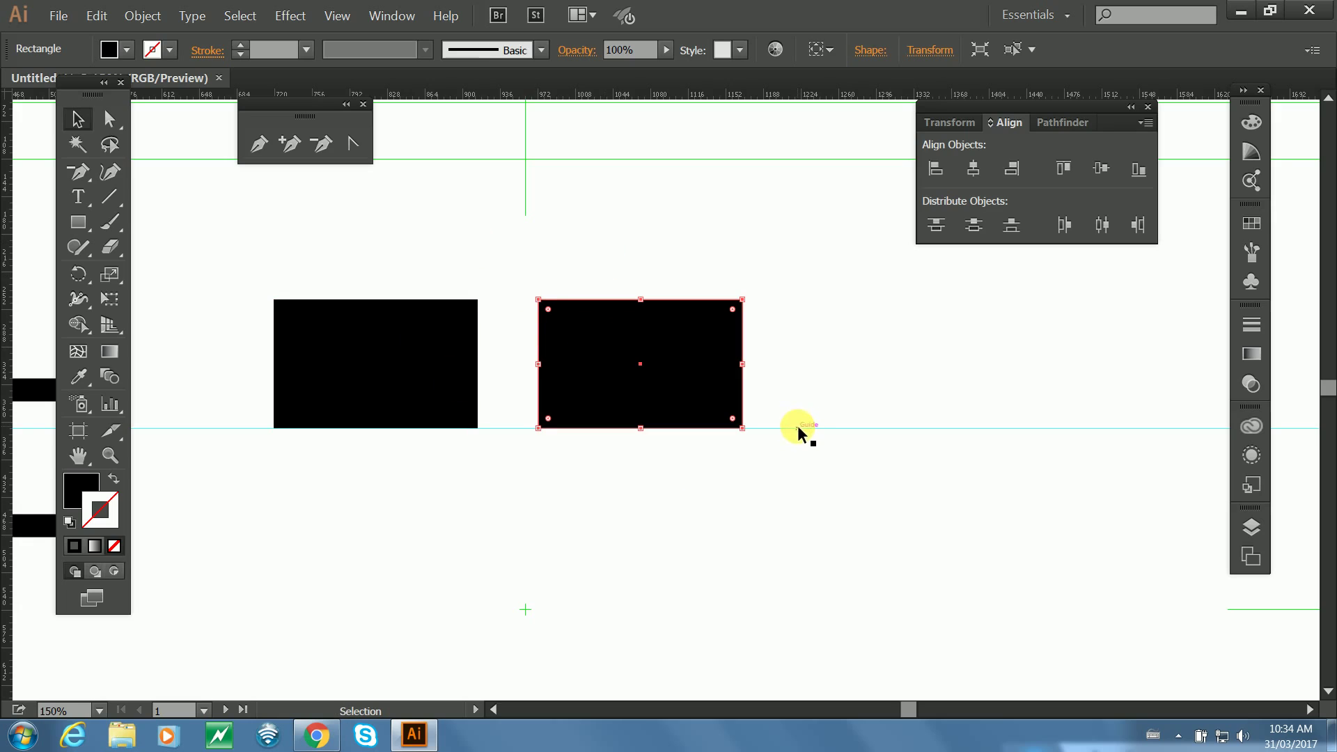
Pull the horizontal guide down and delete it, and delete the left black rectangle as well.
left_click_drag(796, 428, 518, 595)
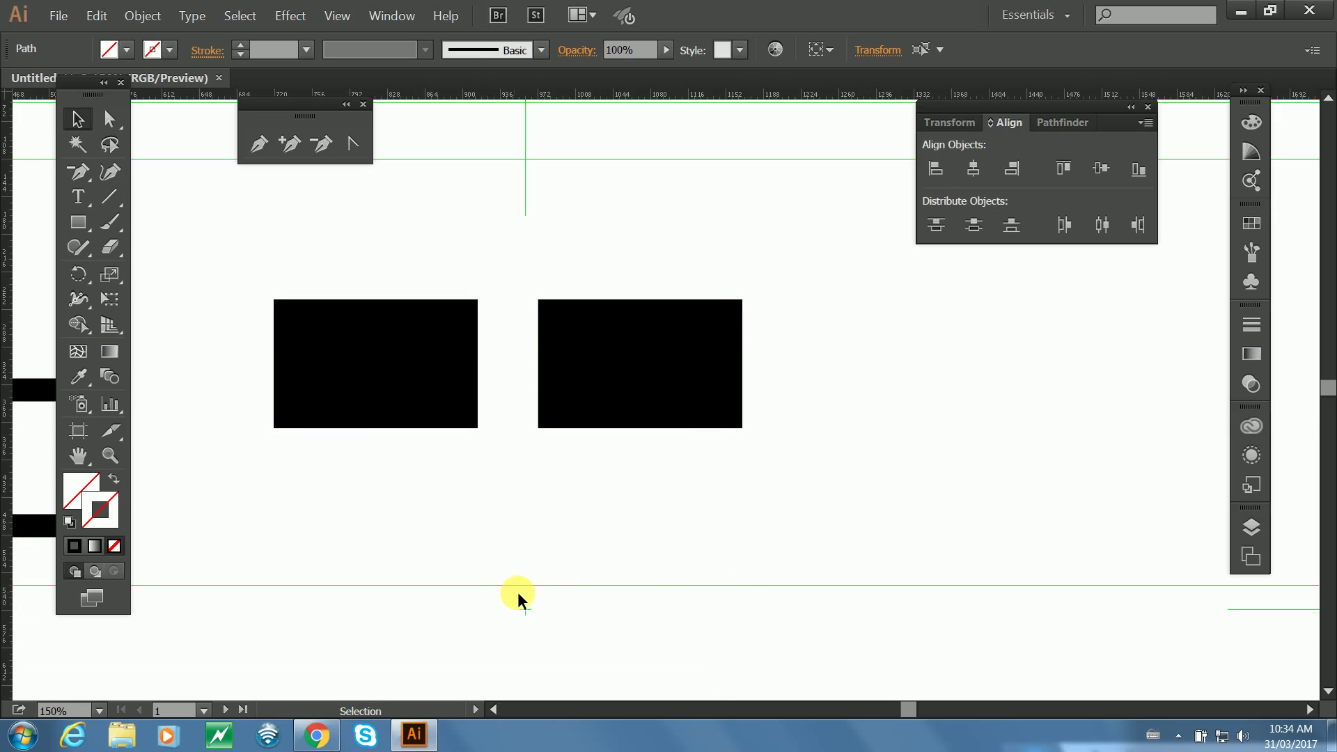
key("Delete")
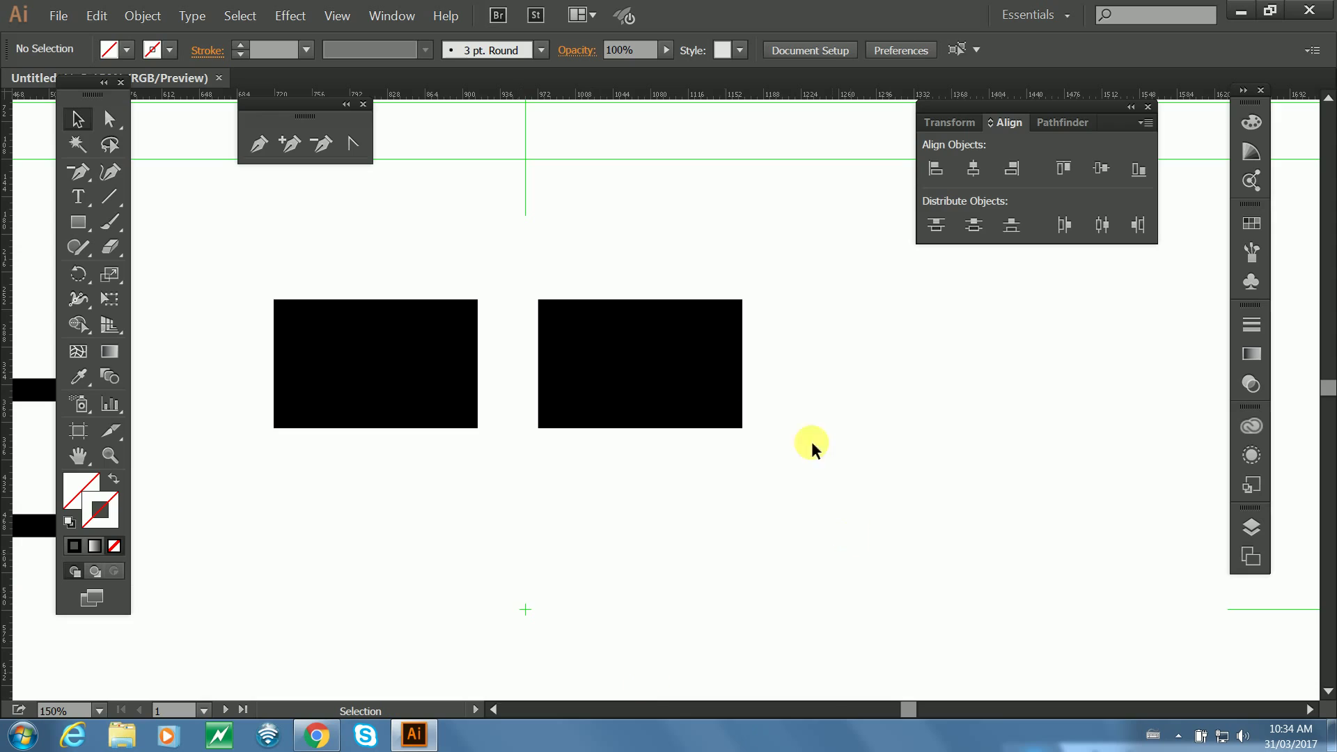
left_click(400, 381)
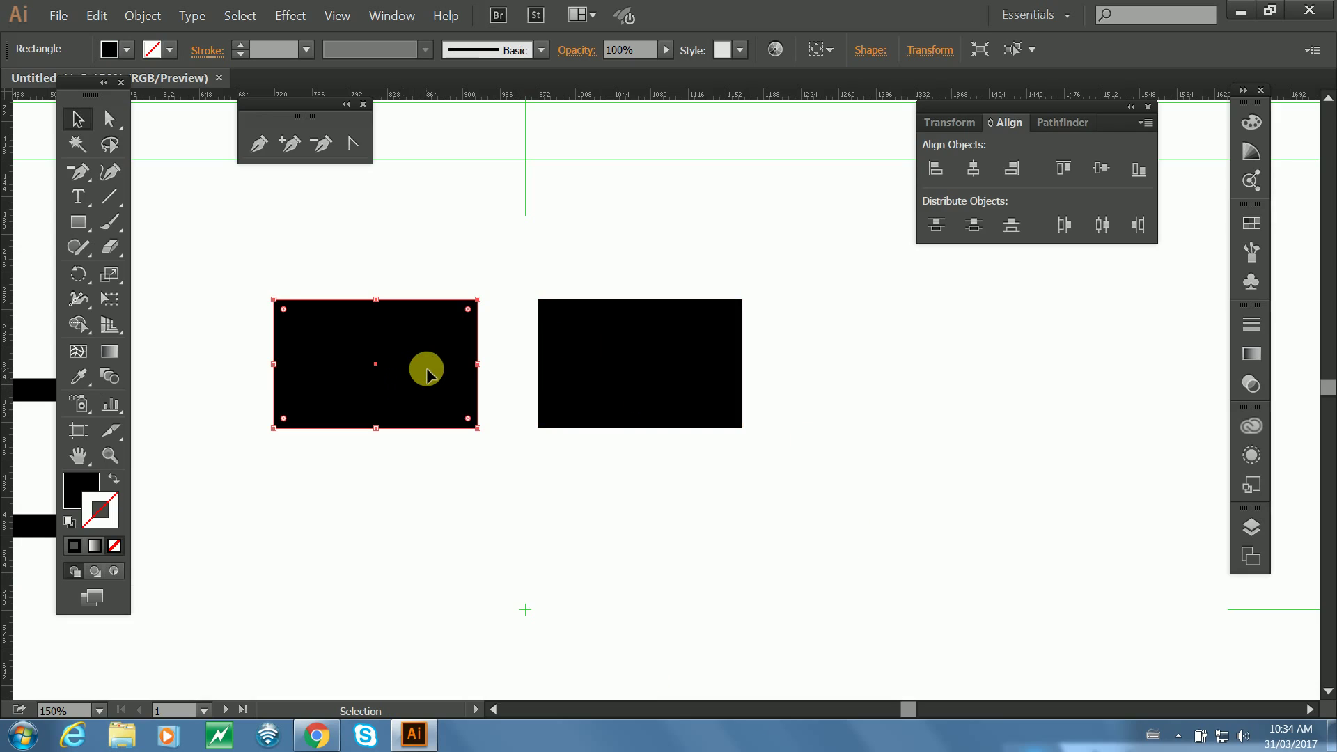
key("Delete")
Stretch the remaining black rectangle's lower edge downward into a portrait shape, and switch to Direct Selection.
left_click(598, 379)
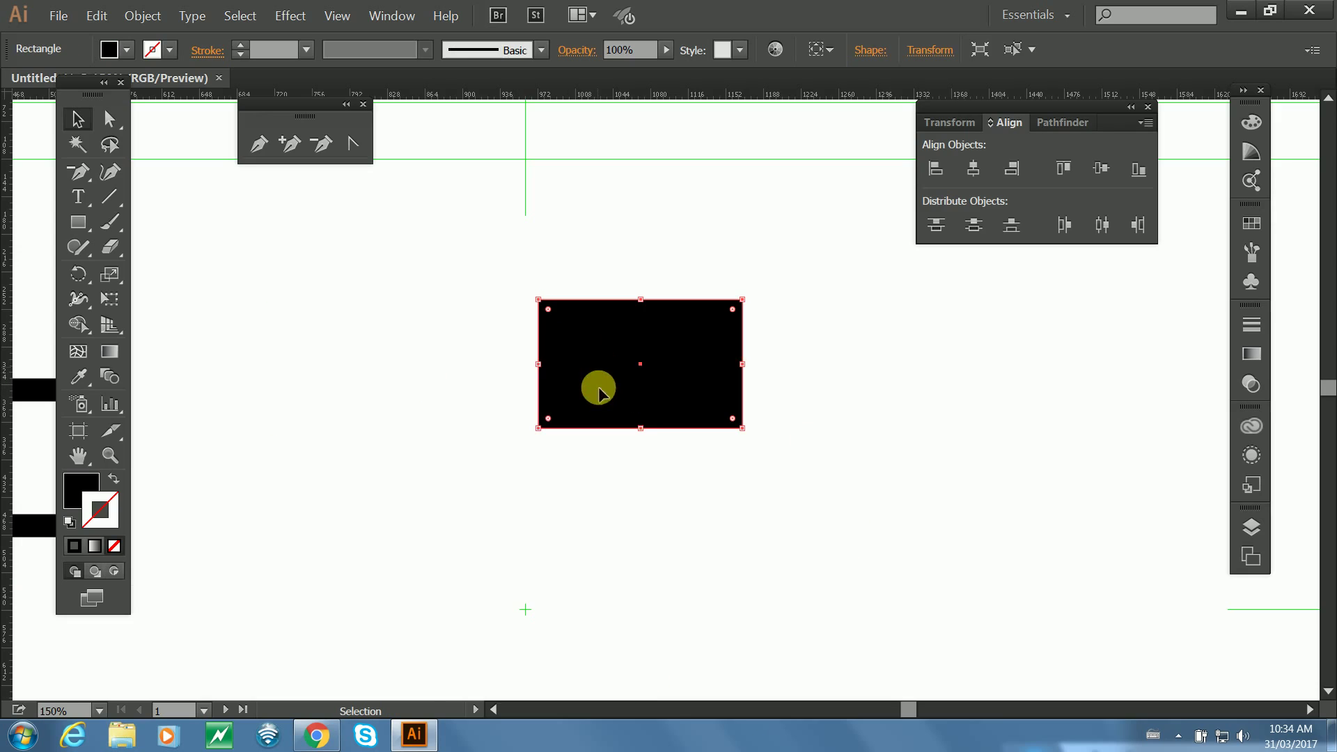
left_click_drag(641, 428, 631, 543)
left_click(699, 294)
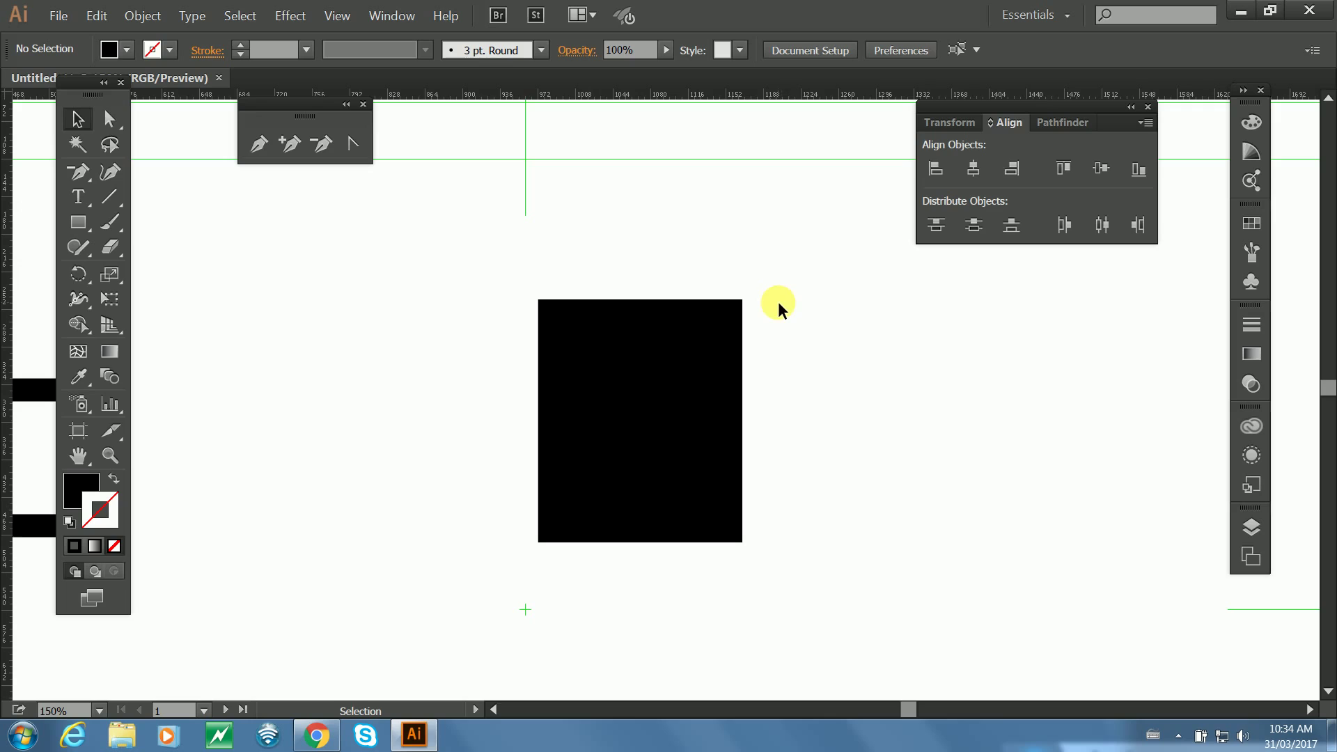
key("a")
key("ctrl+plus")
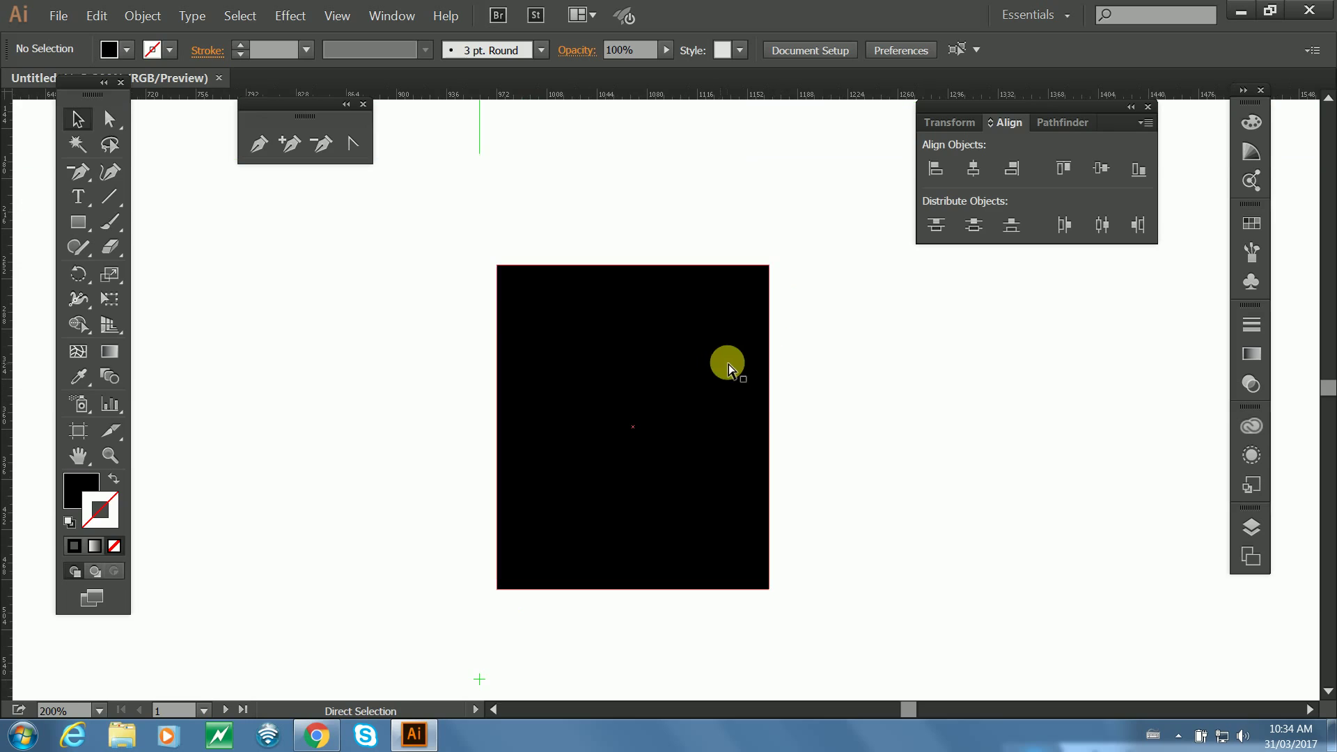
Draw a black square beside the lower part of the portrait rectangle and rotate it 35 degrees.
left_click_drag(824, 449, 832, 412)
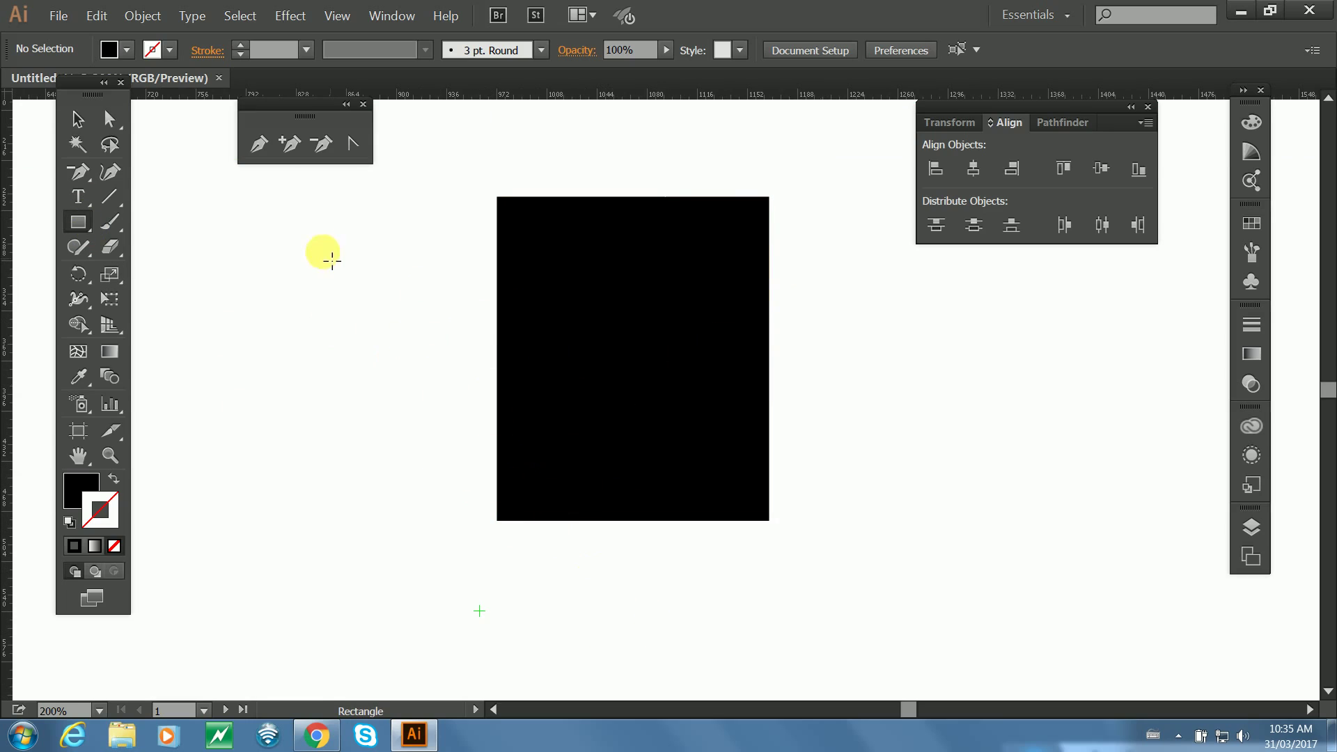
left_click_drag(220, 313, 399, 491)
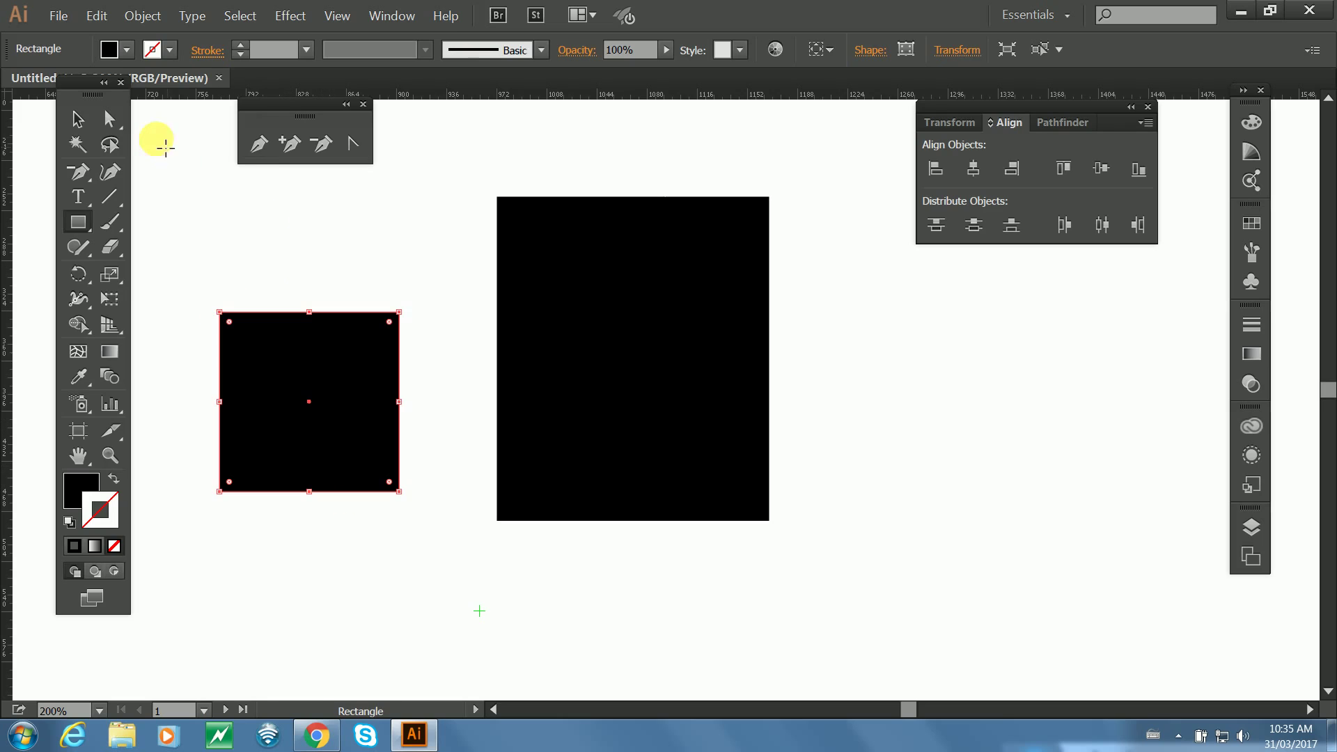
left_click(77, 119)
right_click(343, 462)
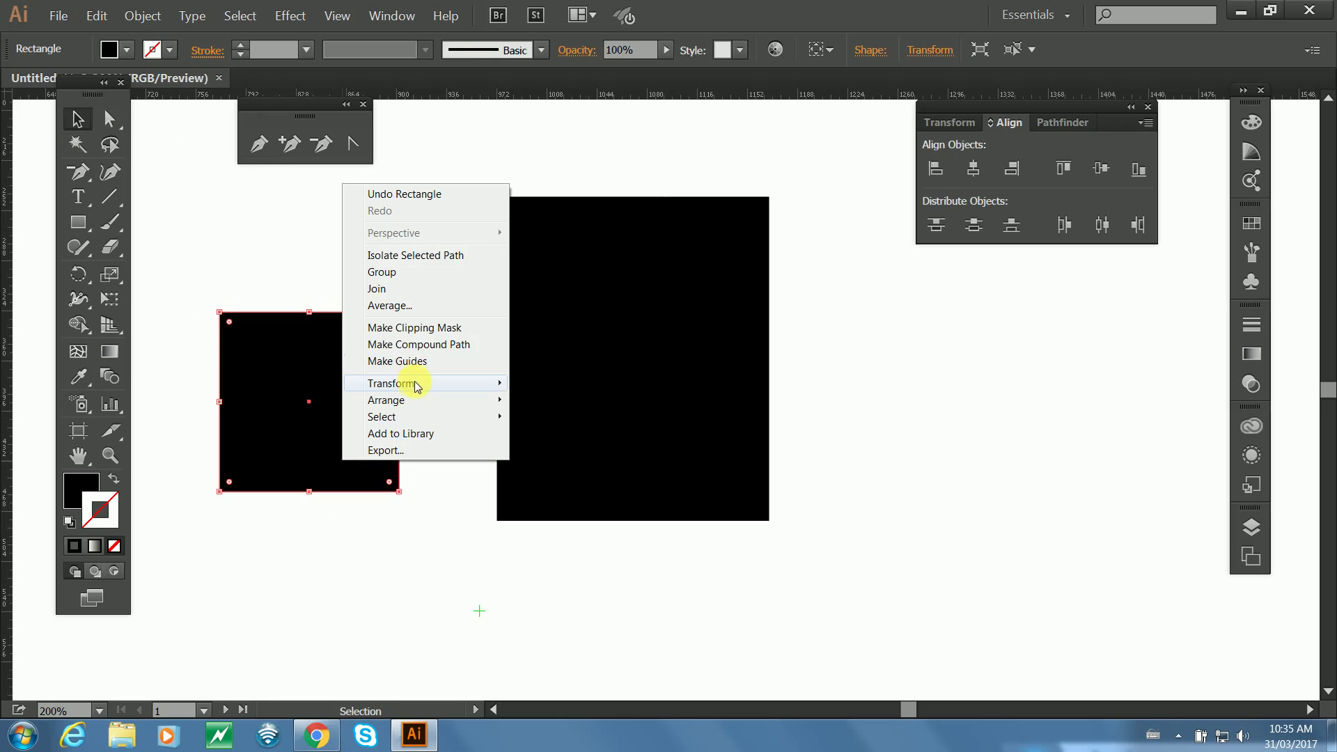
mouse_move(416, 387)
left_click(585, 422)
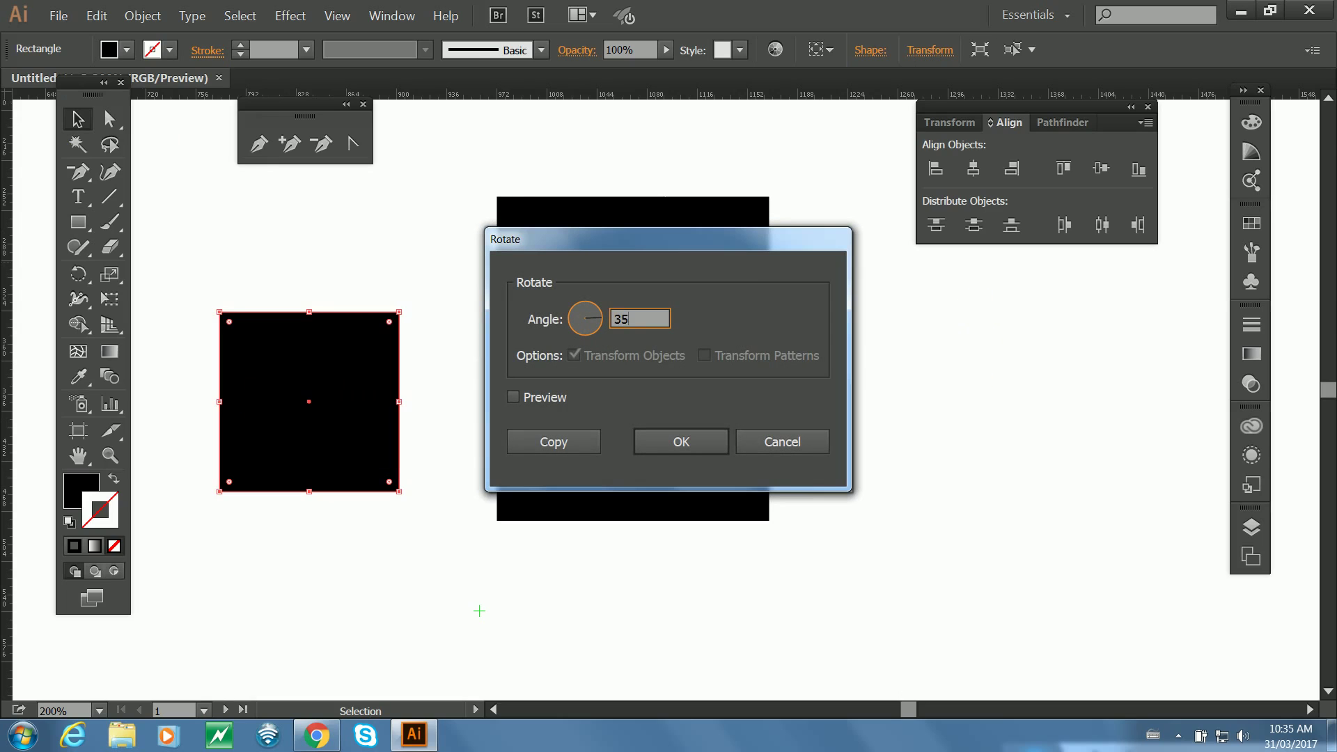
left_click(658, 442)
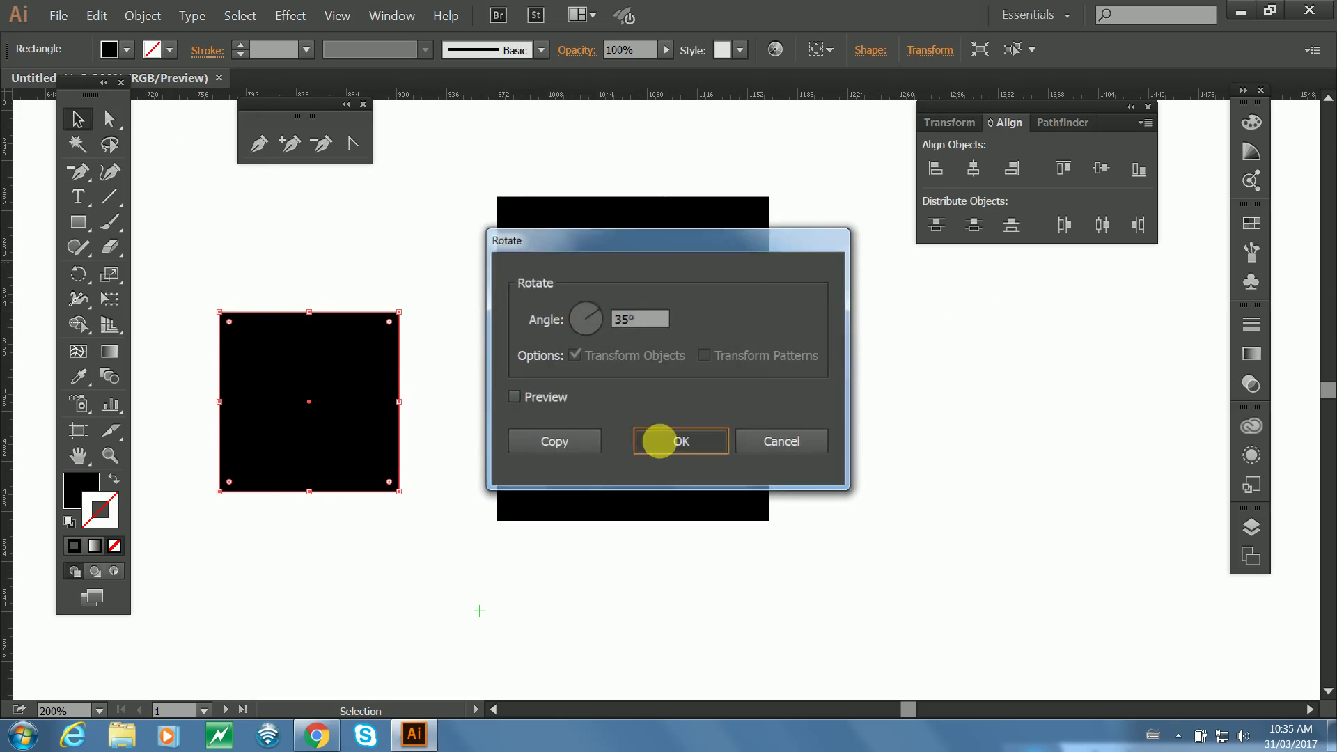
Move the rotated square over the portrait rectangle's lower-left corner and display the Pathfinder options.
left_click_drag(363, 401, 527, 504)
left_click(654, 430, "shift")
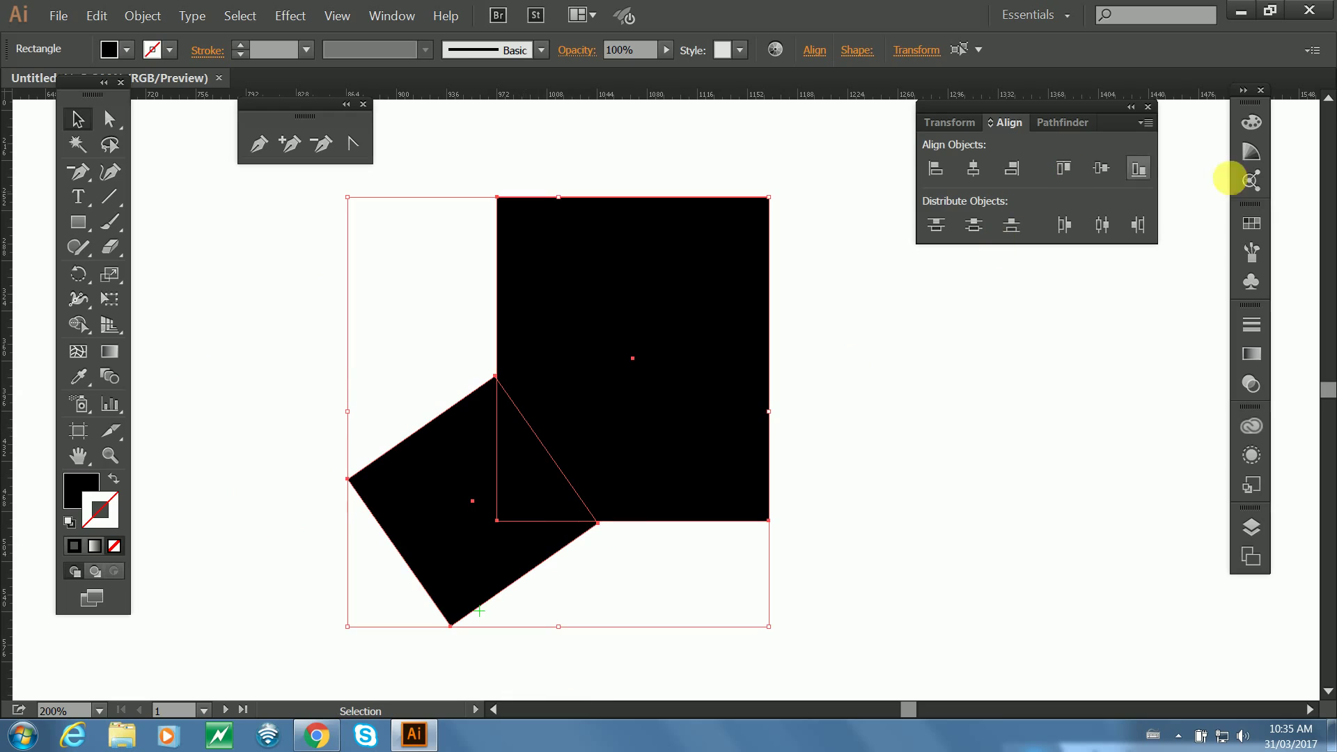
left_click(1060, 123)
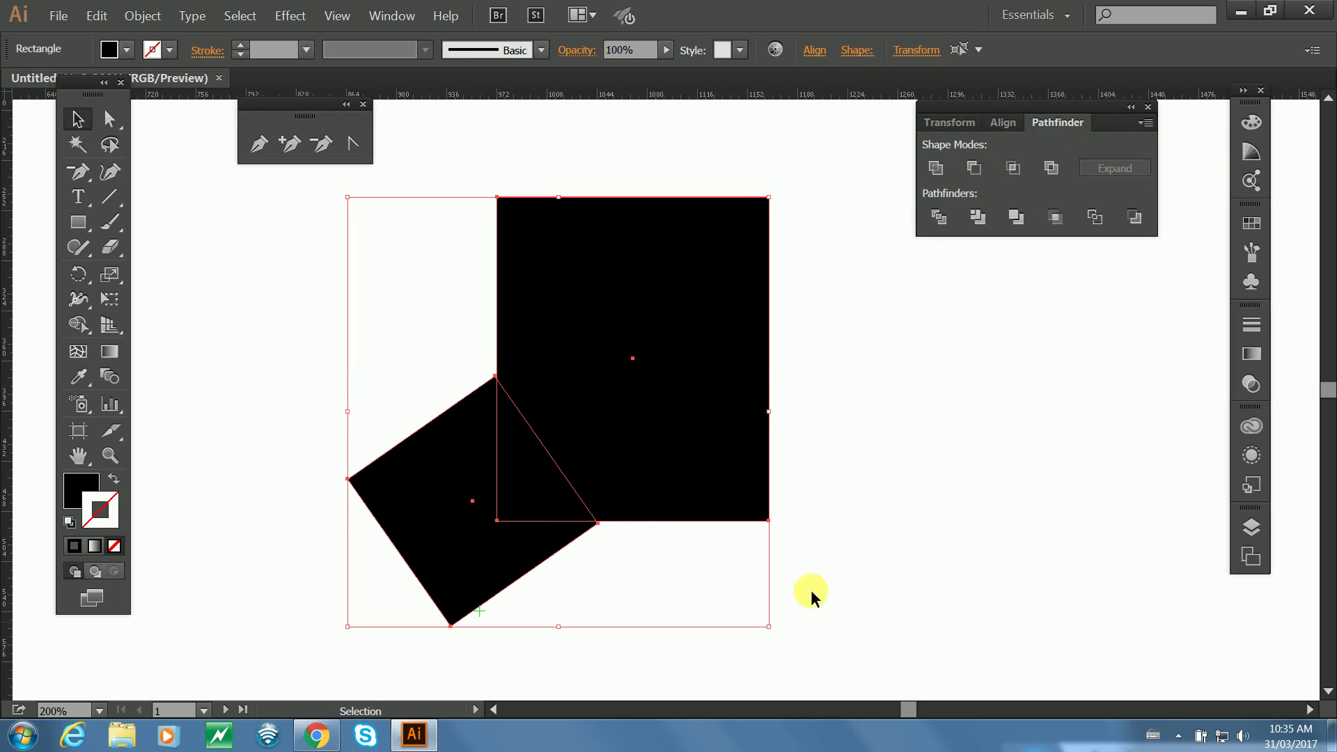
left_click(697, 564)
Make a copy of the rotated square reflected across the vertical axis and place it over the rectangle's lower-right corner.
right_click(496, 542)
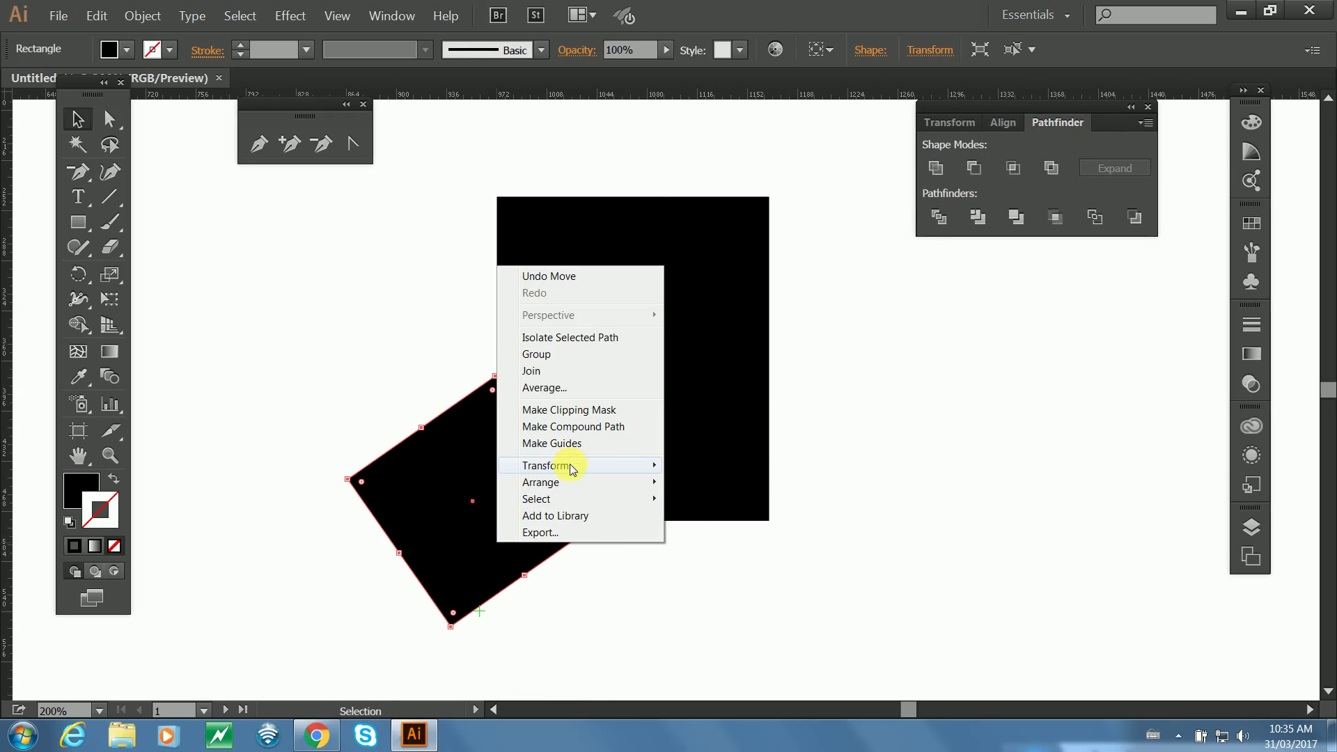
mouse_move(608, 471)
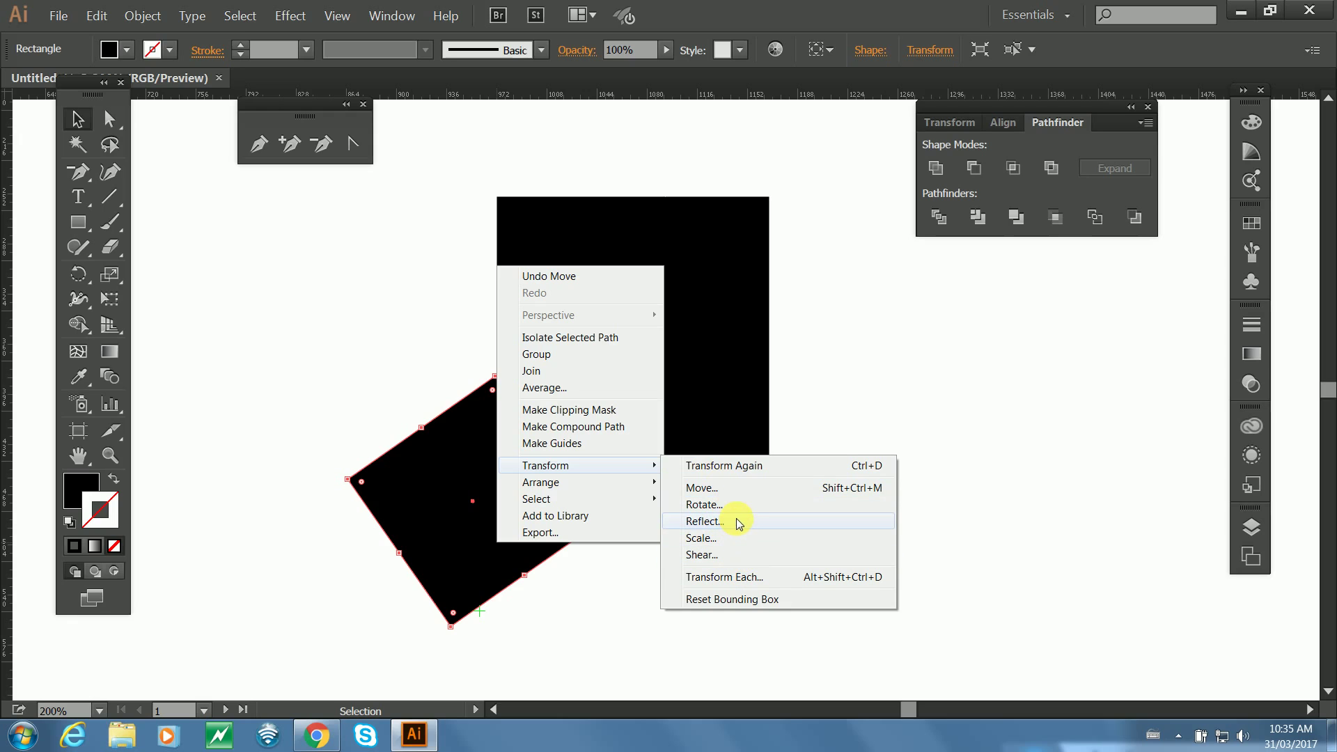
left_click(703, 521)
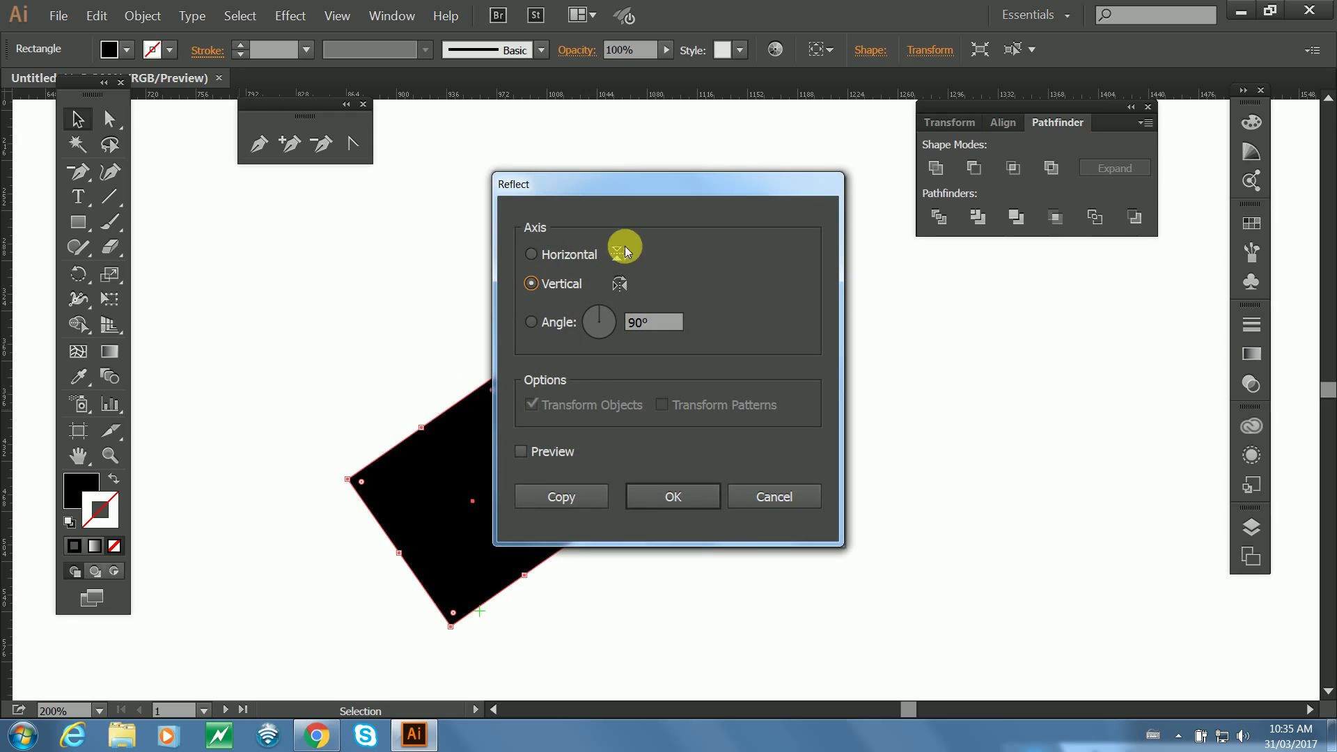
left_click(561, 496)
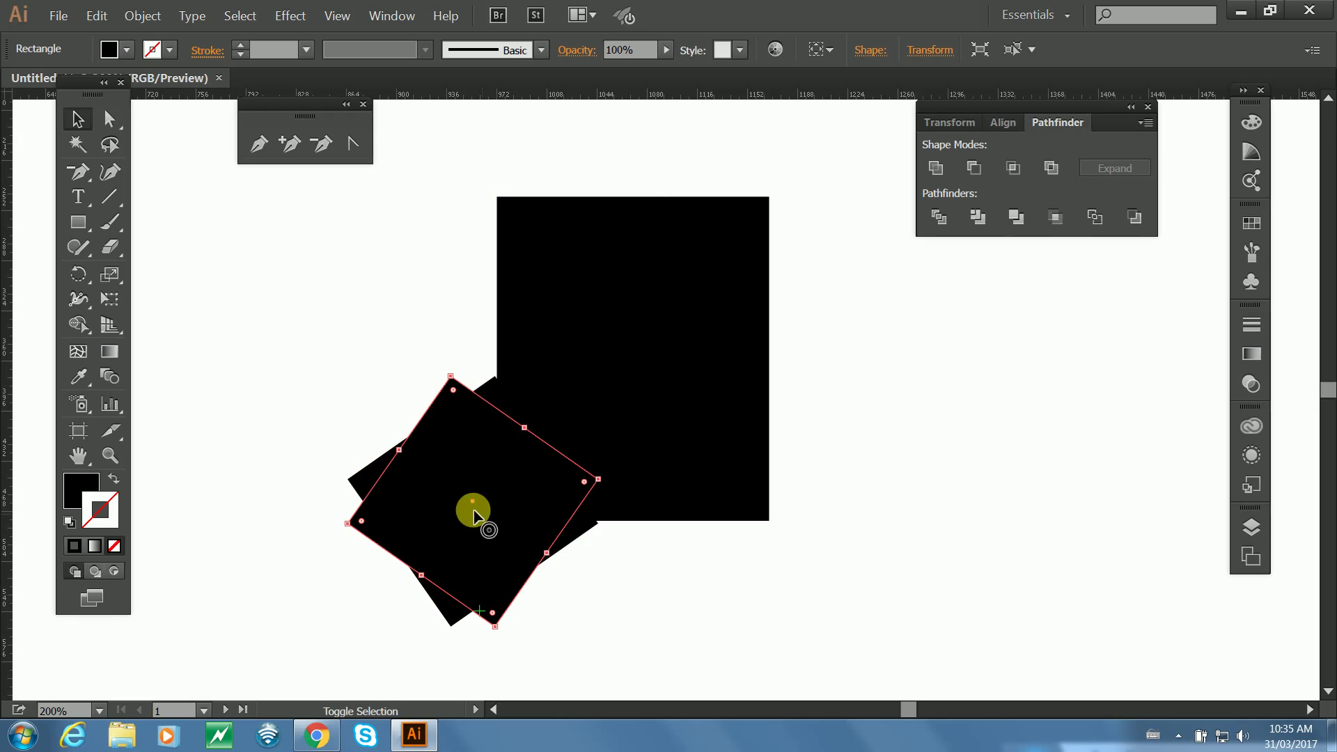
left_click_drag(429, 518, 755, 567)
Group the two rotated squares and align the group with the portrait rectangle on their horizontal centers.
left_click(487, 546, "shift")
key("a")
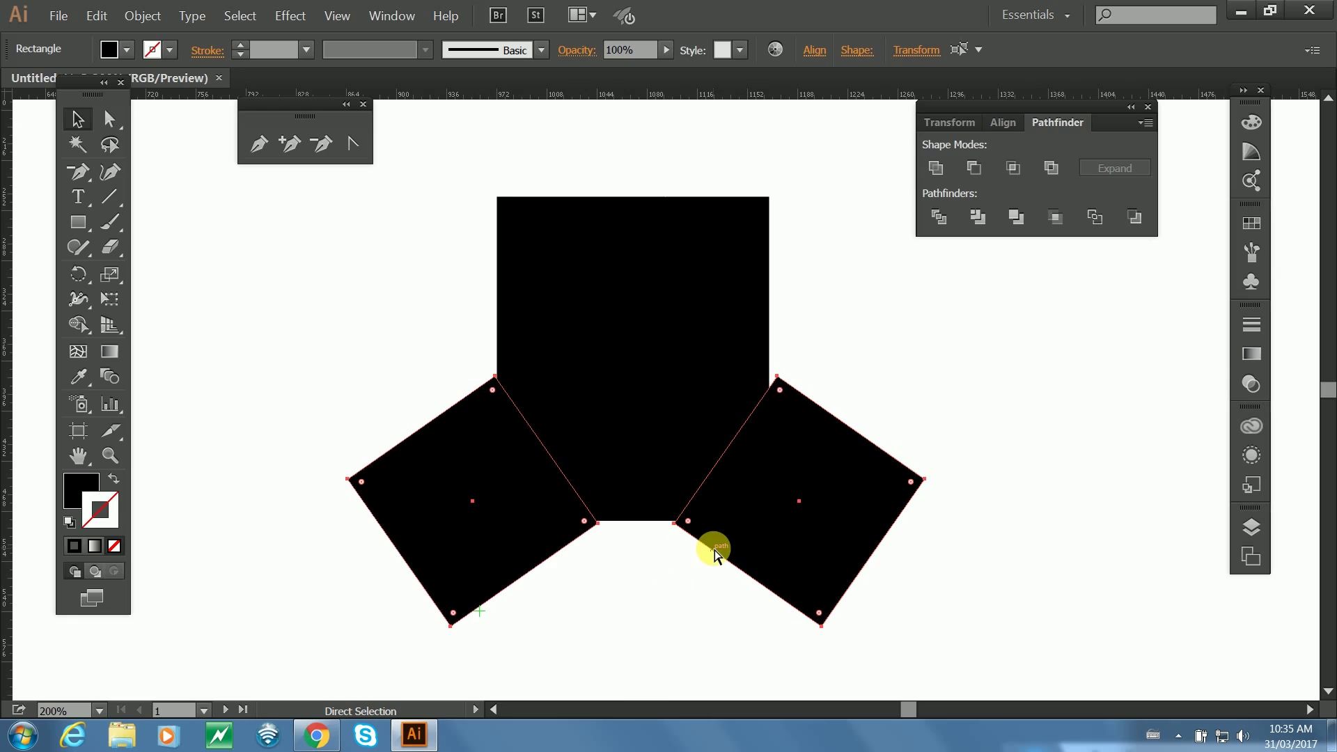
key("v")
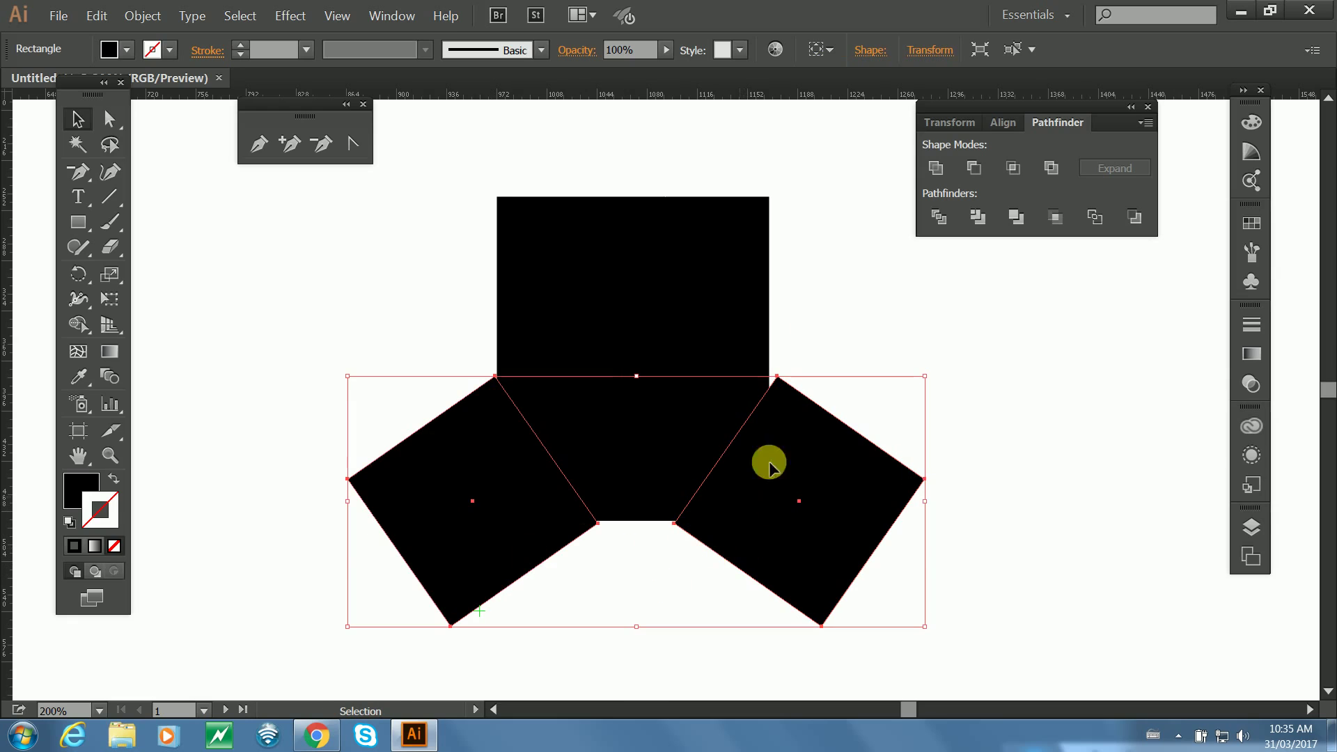
left_click_drag(825, 270, 562, 572)
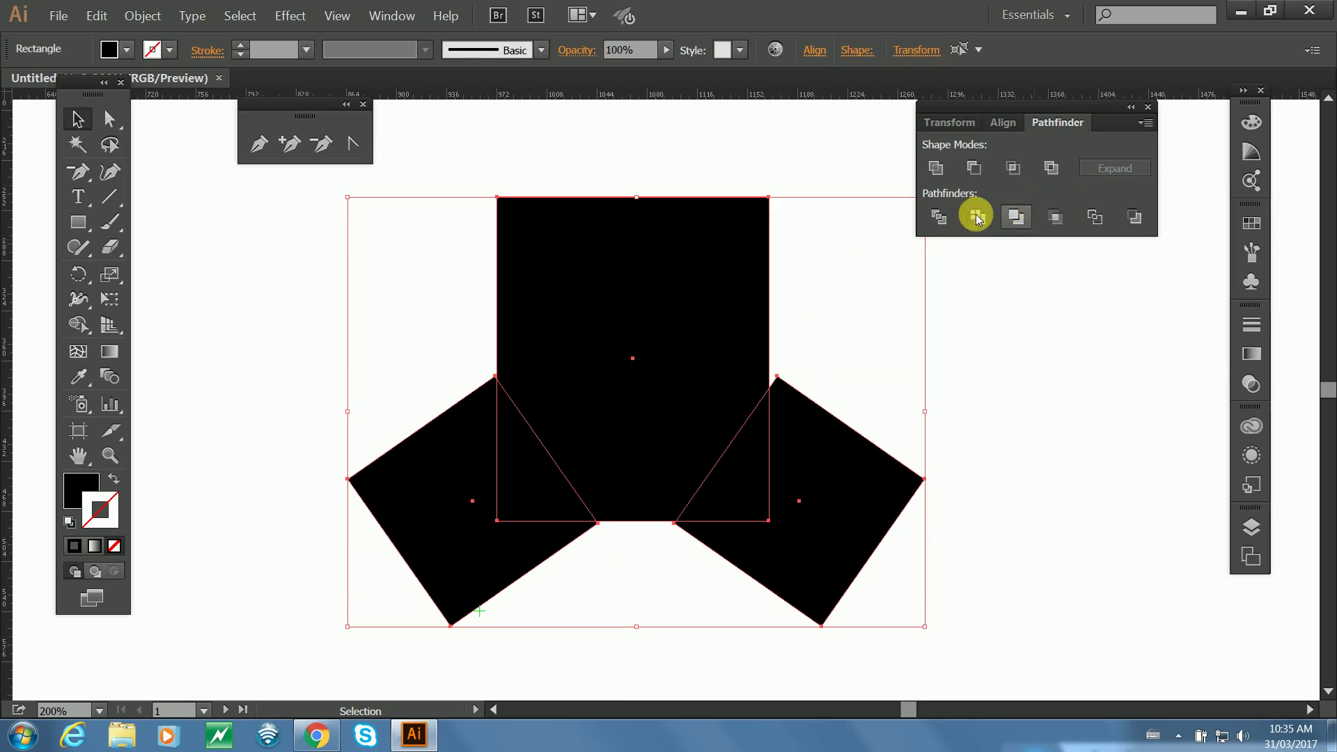
left_click(1005, 125)
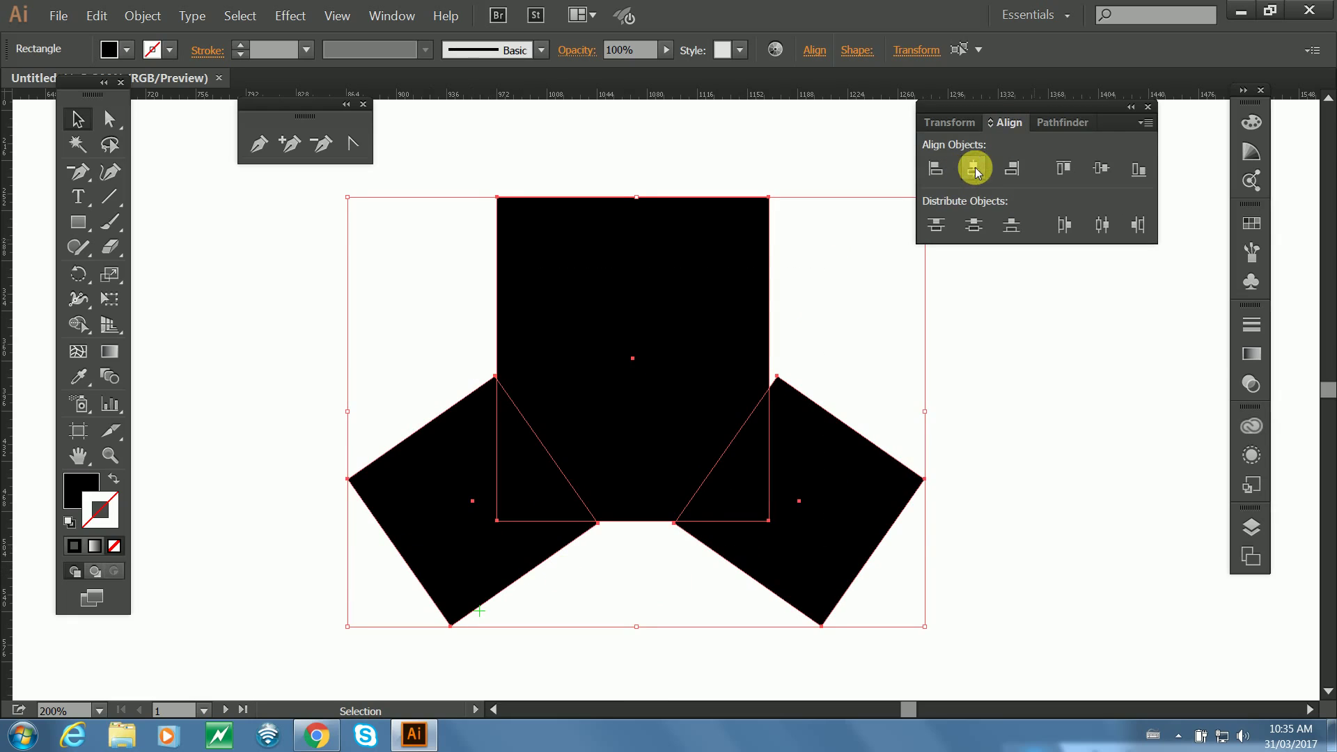
left_click(974, 169)
left_click(872, 382)
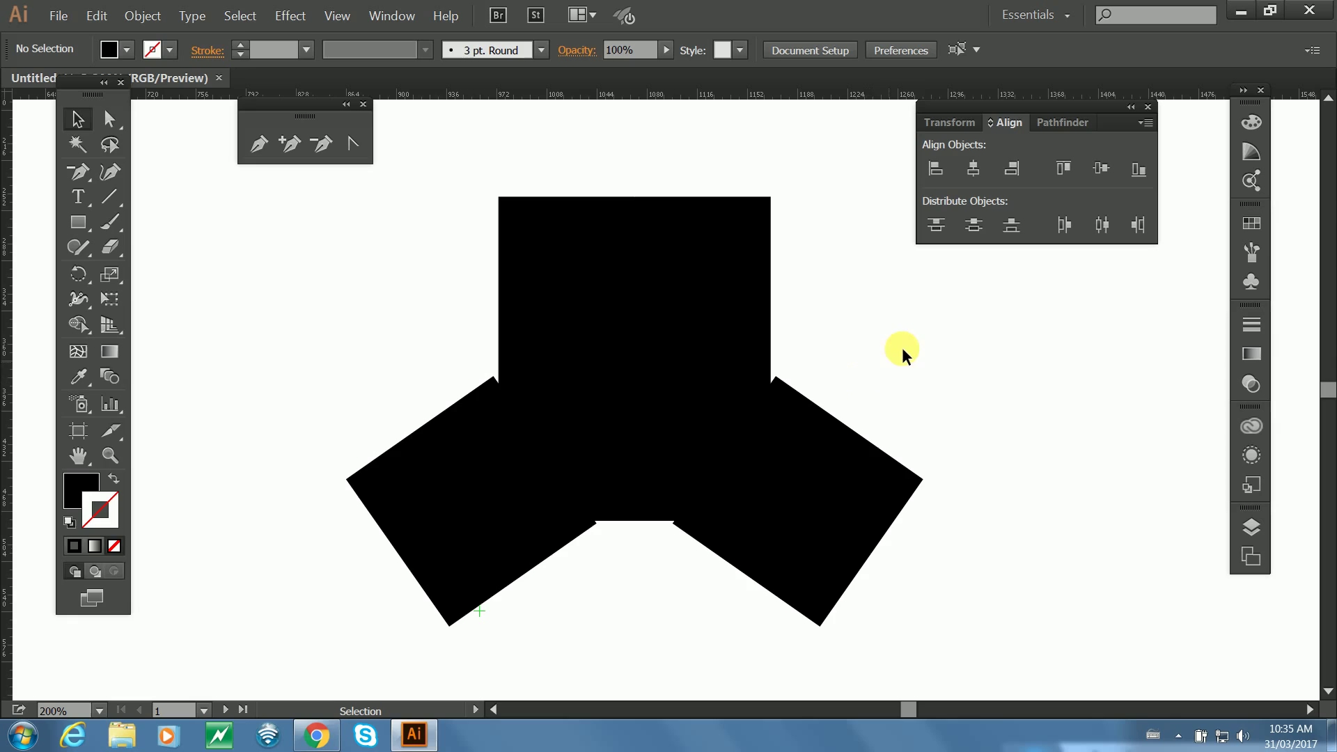
Ungroup the two rotated squares and clear the selection.
left_click(525, 499)
left_click(857, 373)
left_click(763, 397)
left_click(679, 265, "shift")
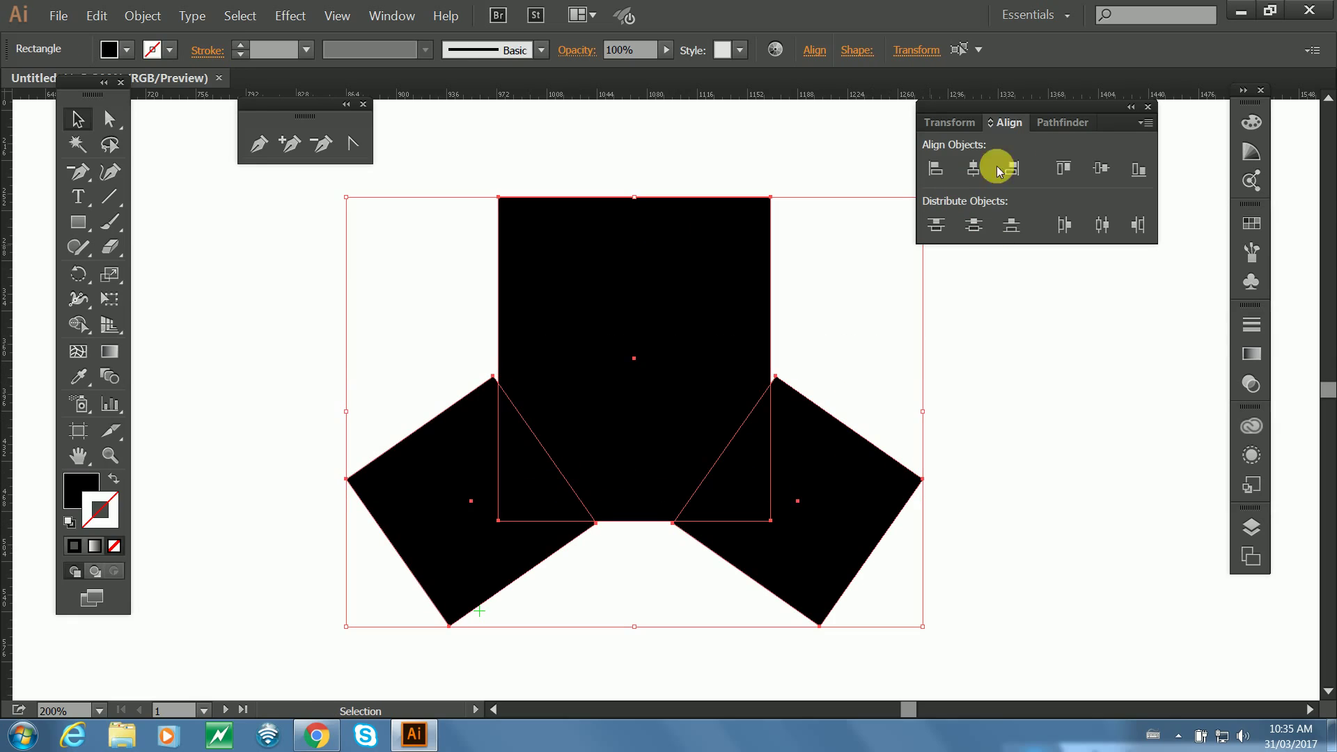
left_click(989, 411)
left_click(802, 466)
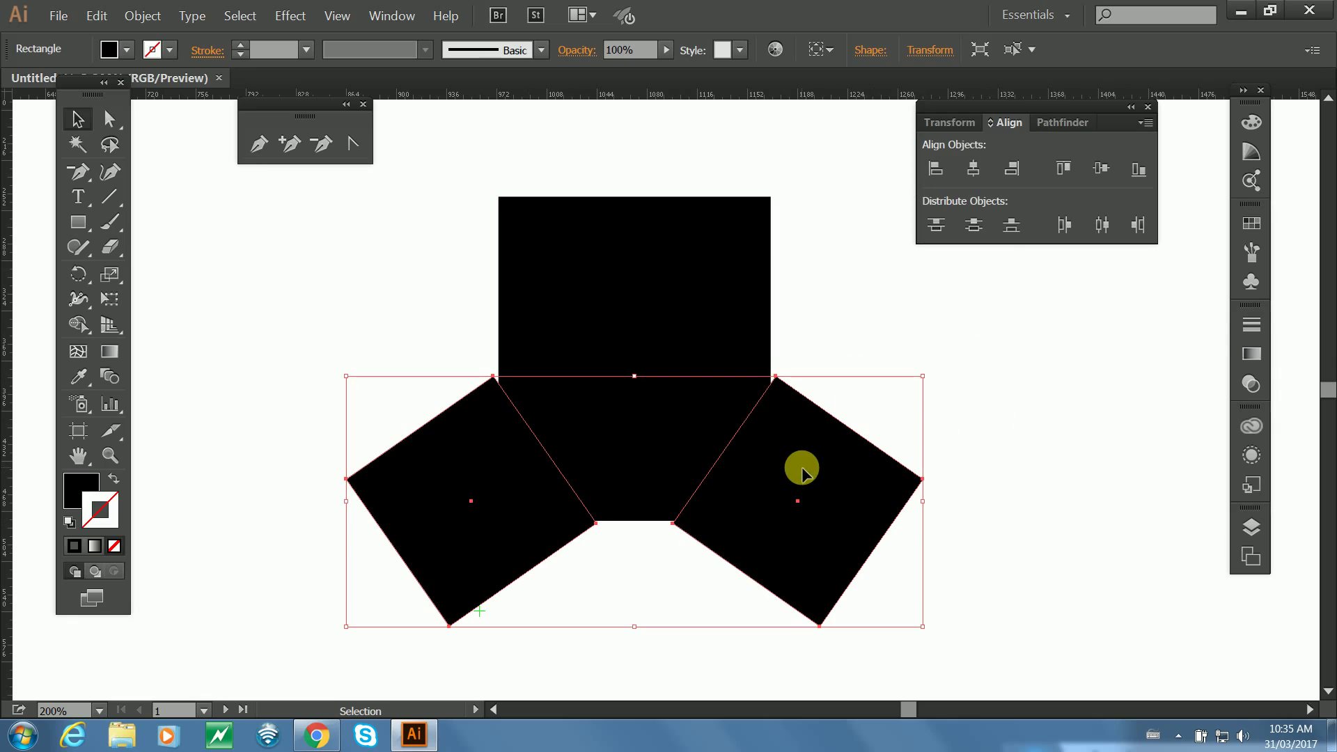
left_click(907, 392)
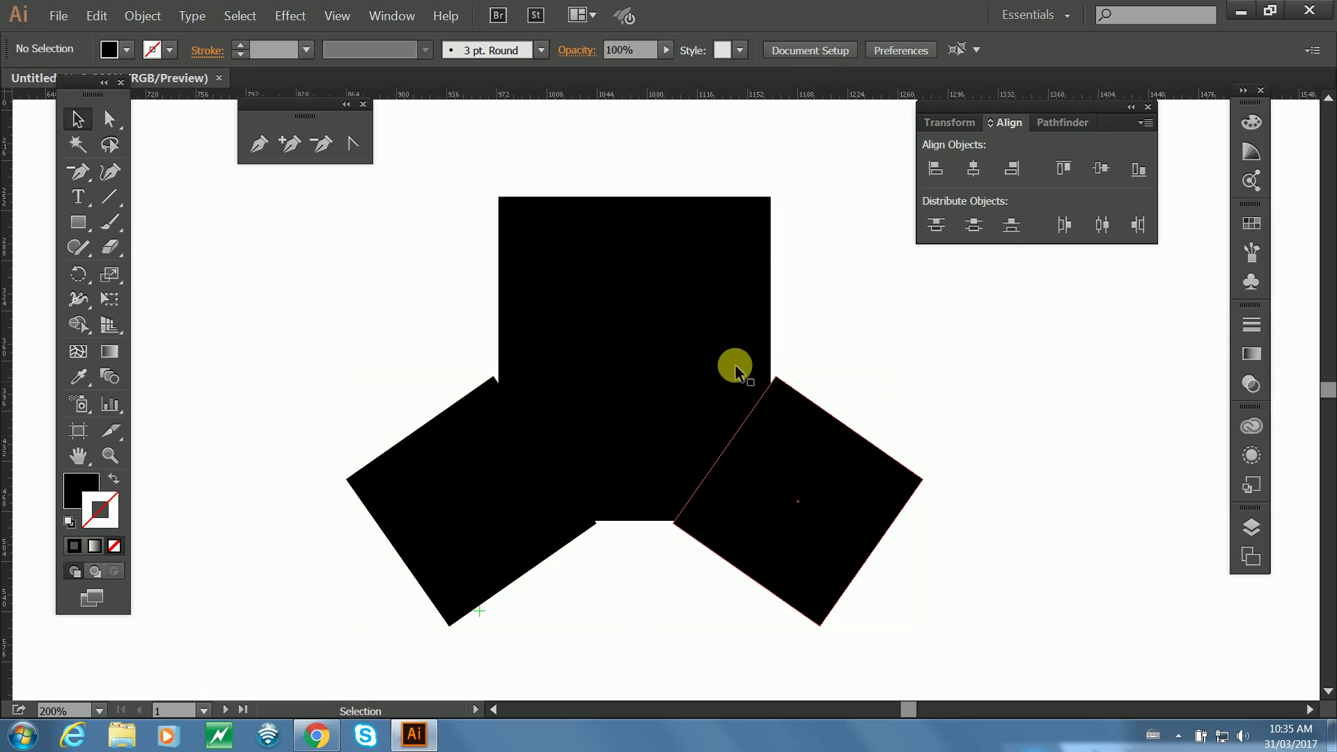
Cut both lower corners off the portrait rectangle by subtracting each rotated square with Minus Front.
left_click(702, 352)
left_click(449, 461, "shift")
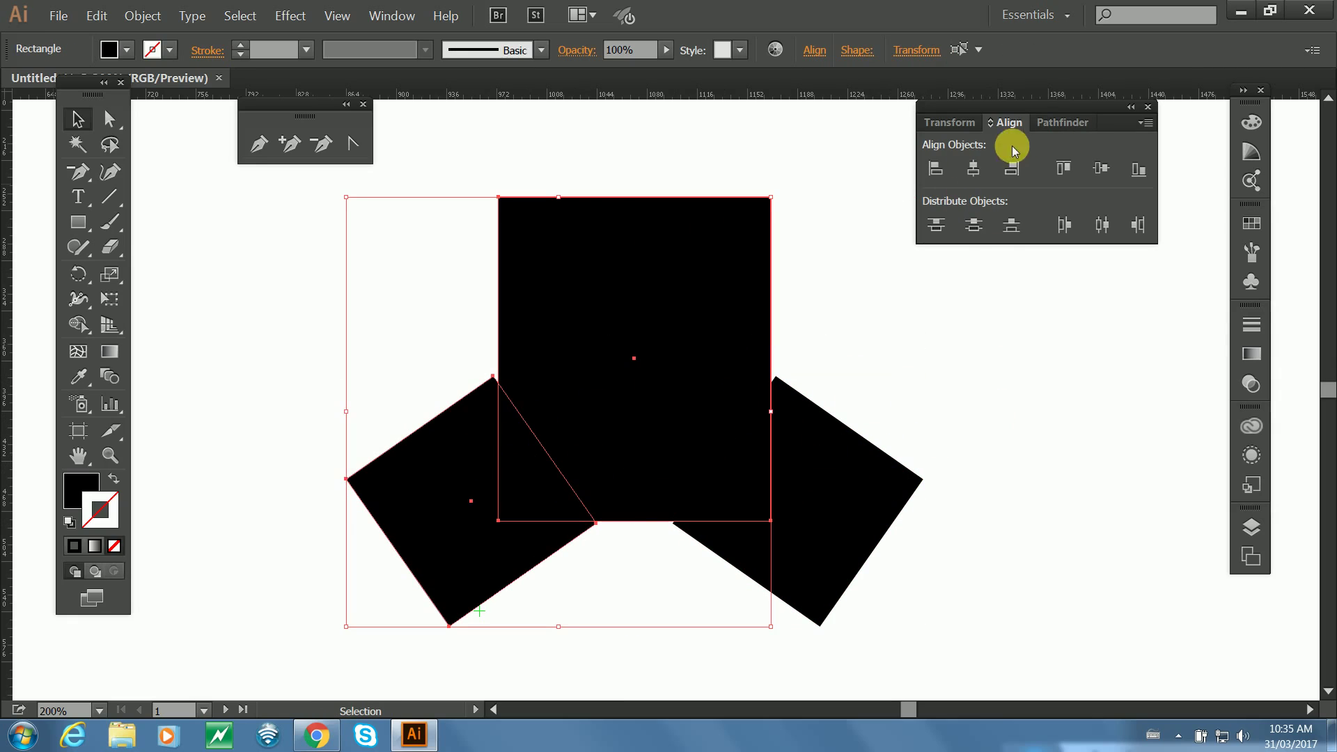
left_click(1050, 125)
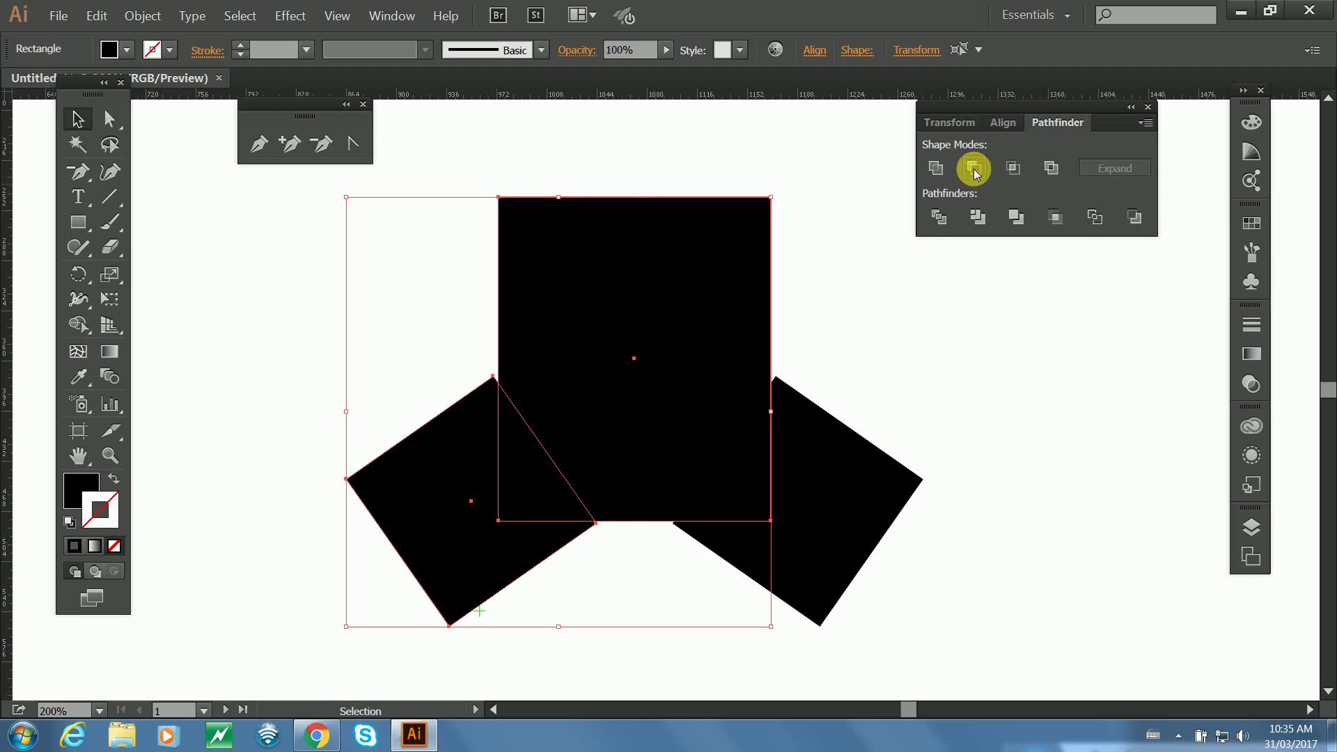
left_click(974, 170)
left_click(702, 458, "shift")
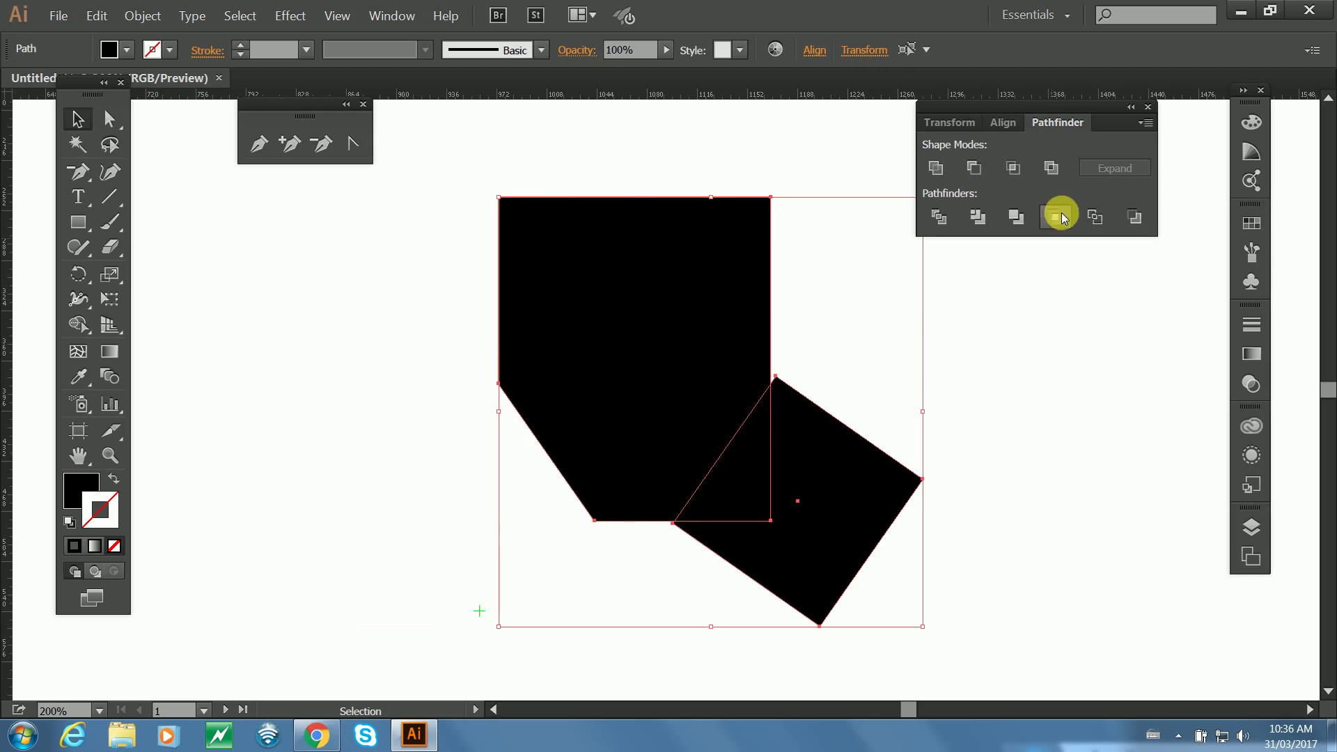
left_click(975, 167)
left_click(821, 570)
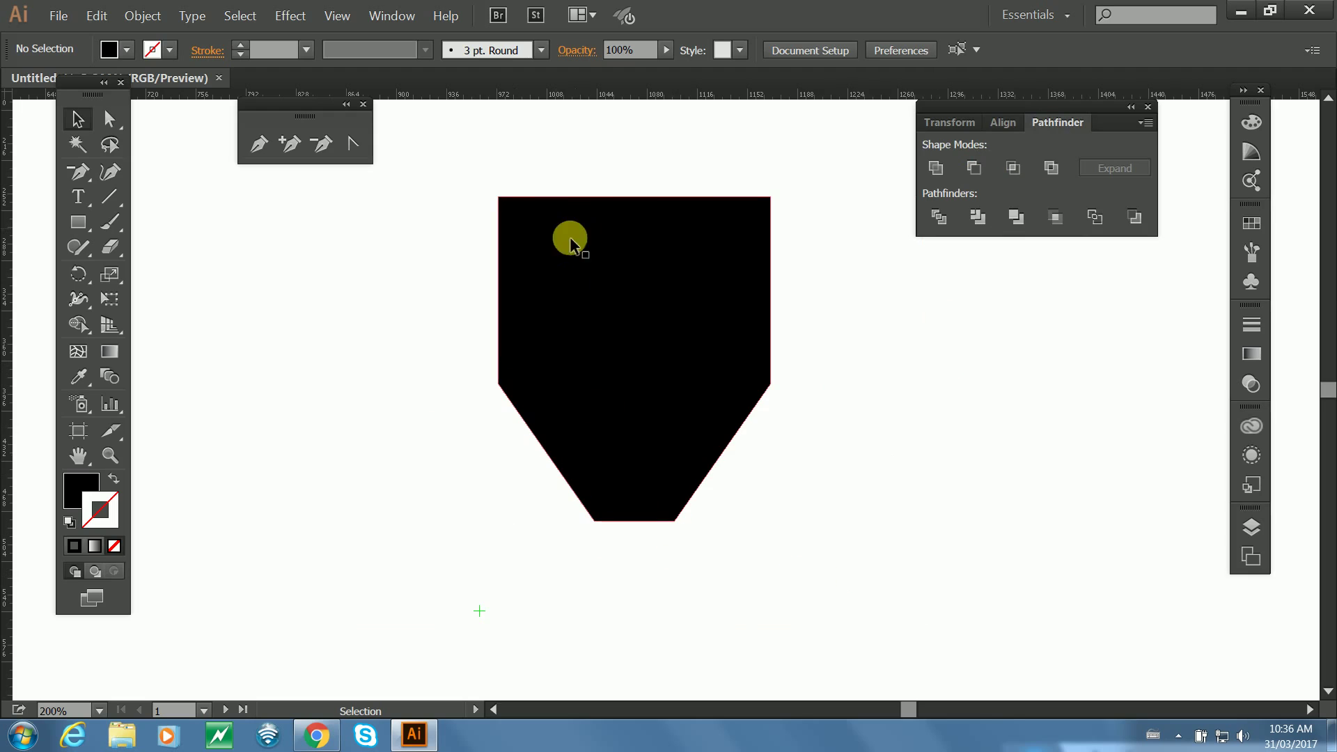
Fill the tapered shape with the pale yellow color F2E199 and clear the selection.
left_click(78, 223)
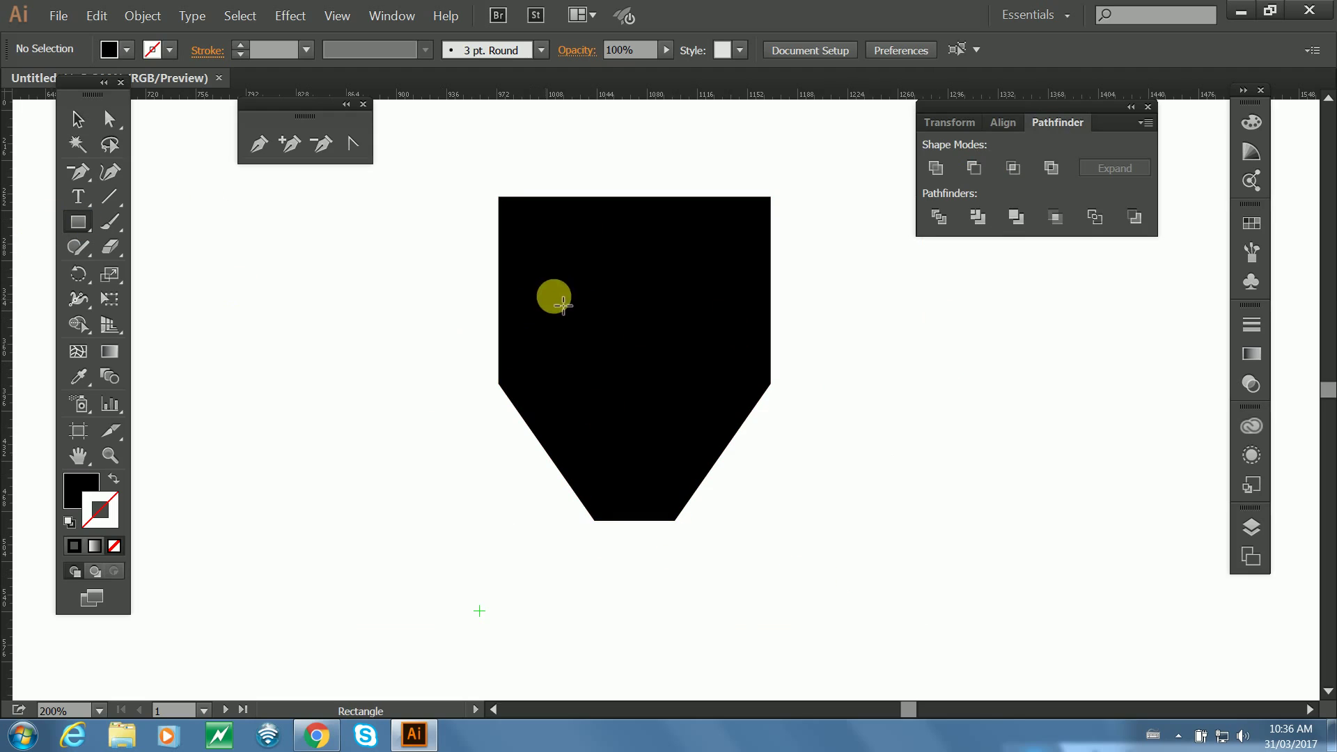
left_click(78, 119)
left_click(561, 302)
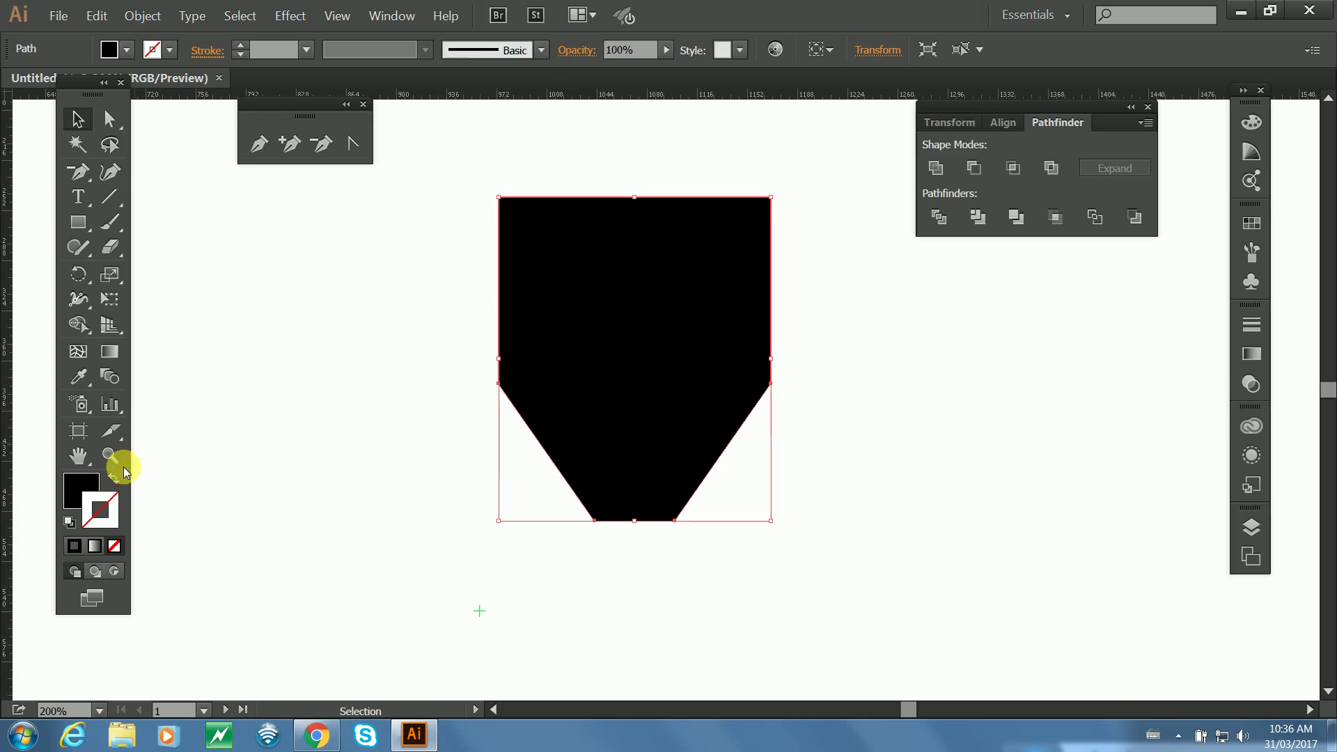
double_click(75, 484)
left_click_drag(692, 436, 696, 446)
left_click_drag(525, 275, 537, 309)
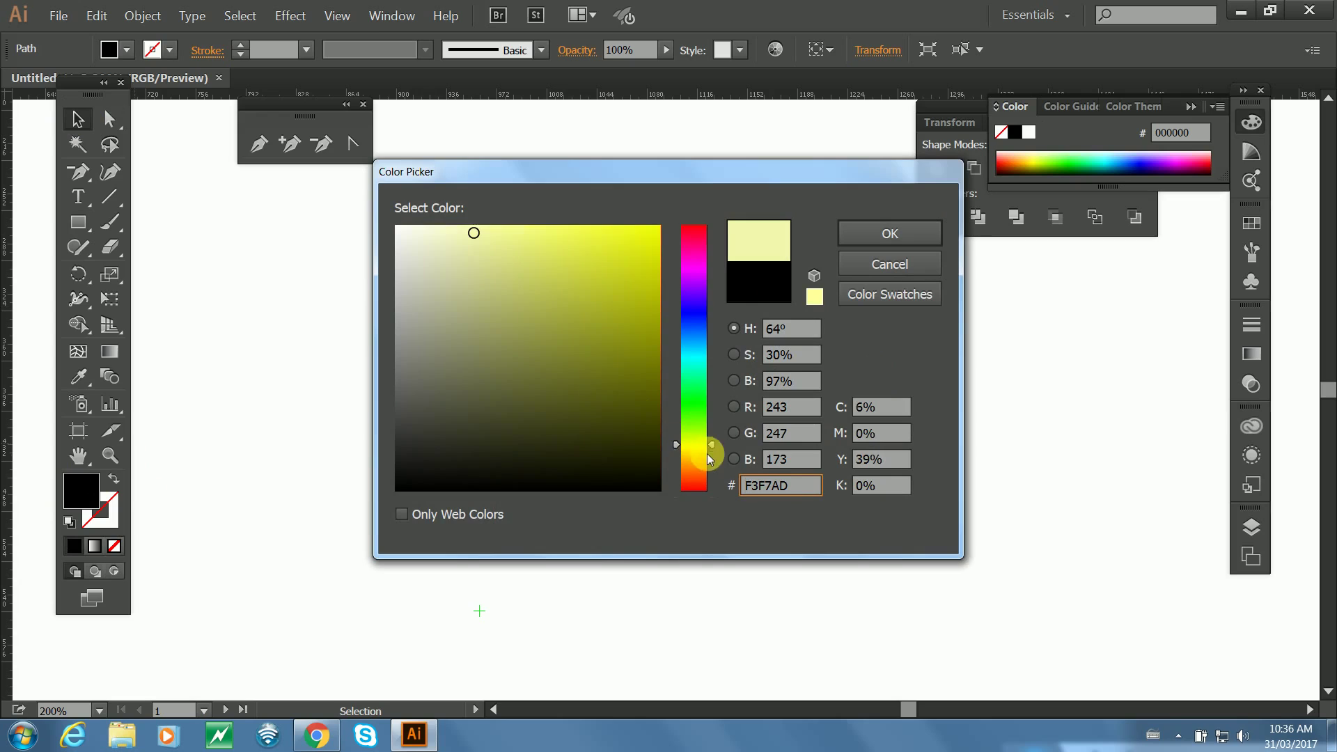
left_click_drag(707, 453, 711, 456)
left_click_drag(485, 236, 498, 244)
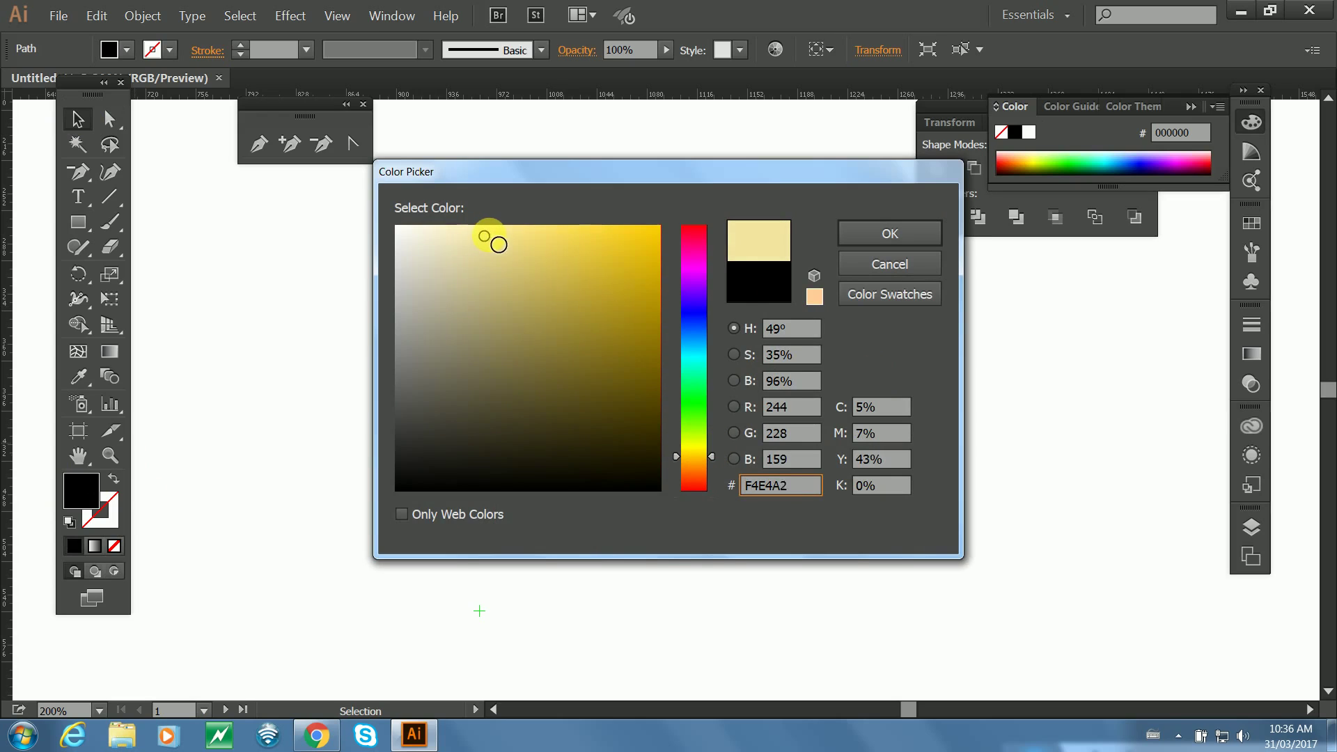
left_click(889, 234)
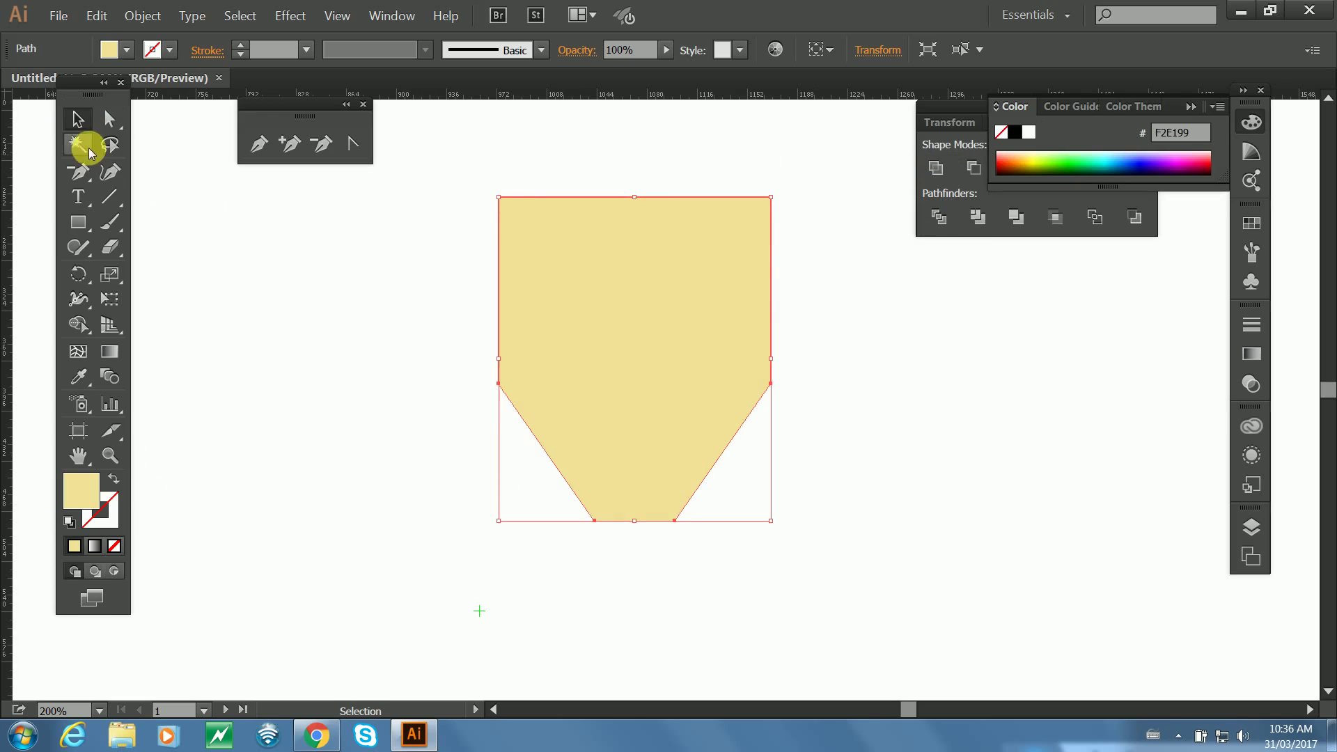
left_click(487, 203)
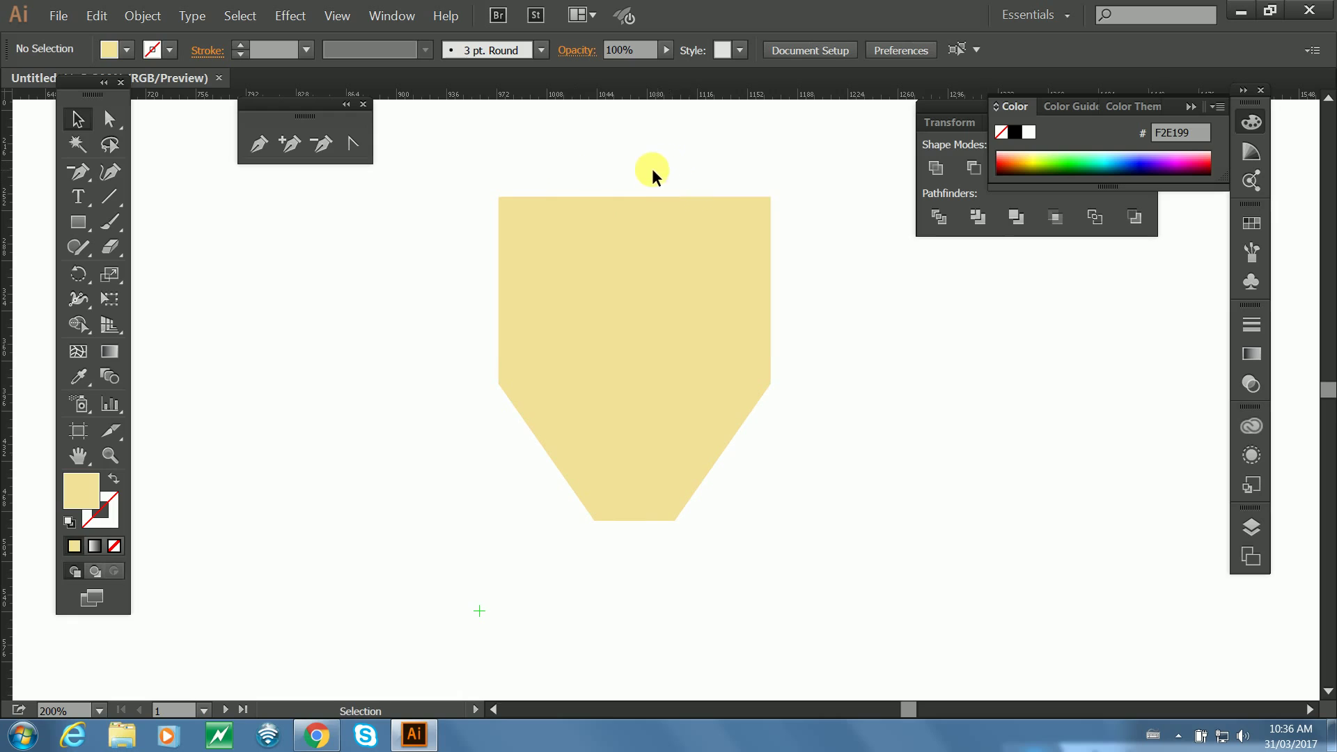
Draw a circle about 195 px wide matching the shape's width and center it on the shape's top edge.
left_click_drag(600, 175, 607, 303)
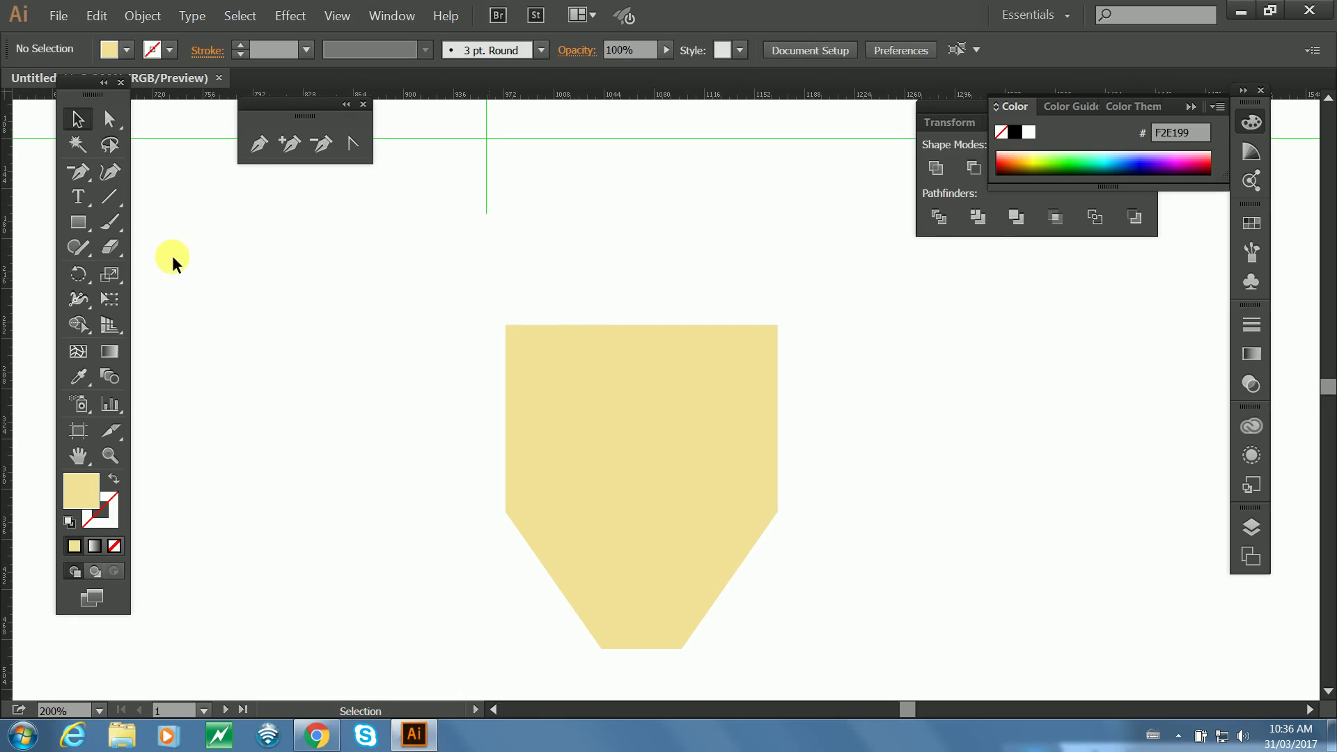
left_click_drag(69, 223, 155, 273)
mouse_move(507, 325)
left_mouse_down()
mouse_move(585, 290)
mouse_move(786, 239)
left_mouse_up()
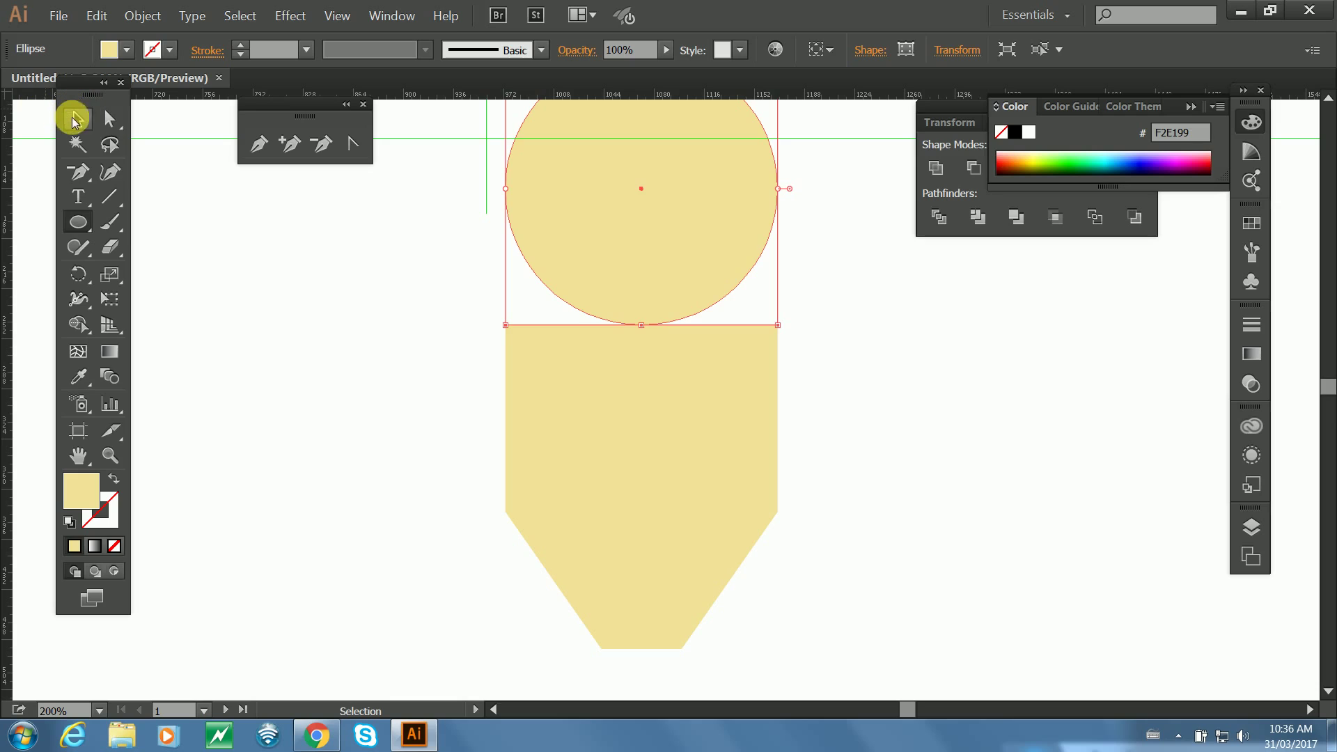
left_click(77, 119)
left_click_drag(615, 197, 621, 327)
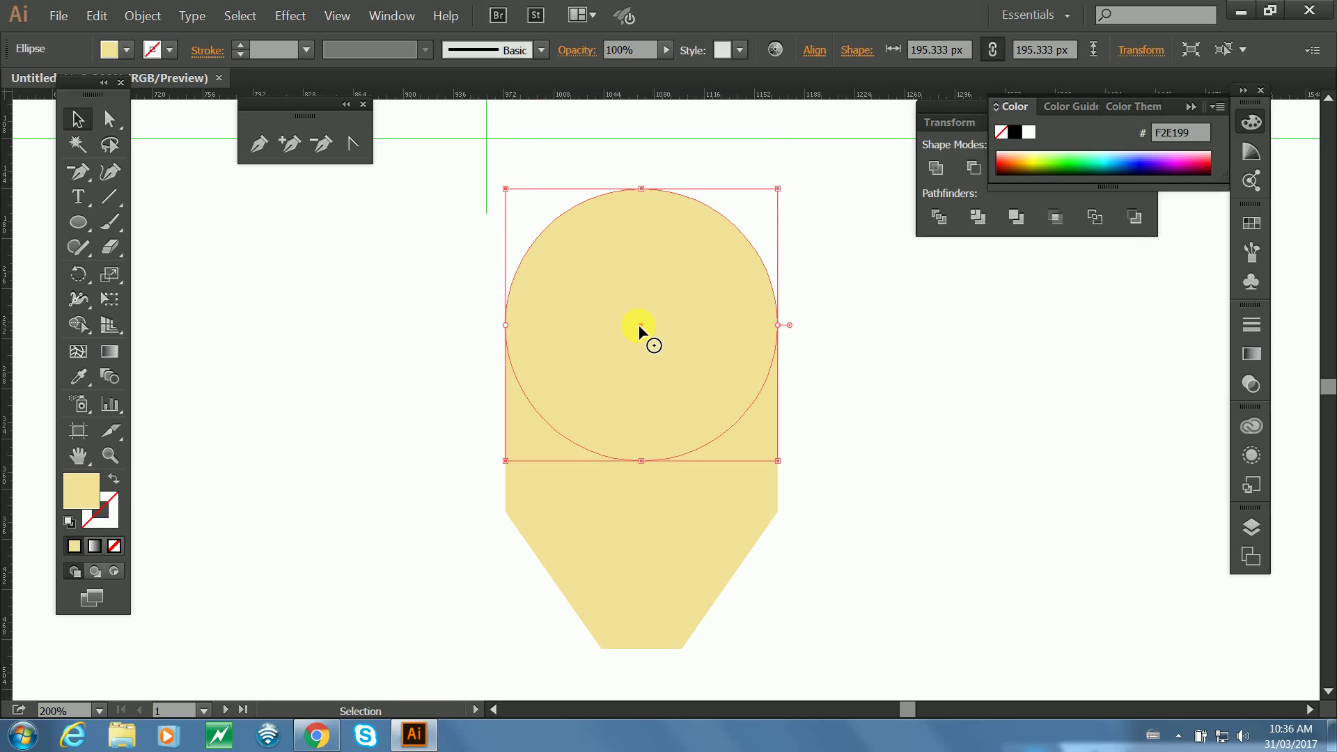
Unite the circle and the tapered shape into a single round-topped shape.
left_click_drag(839, 194, 451, 359)
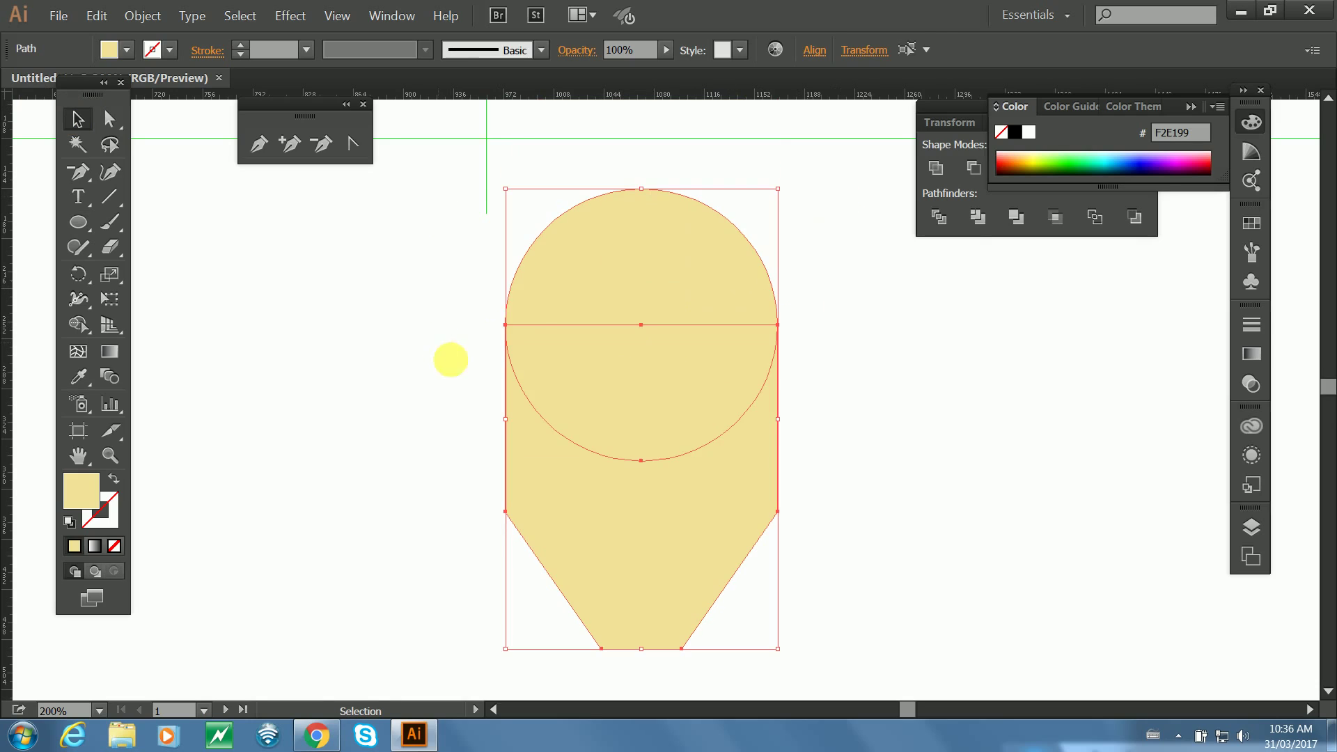
left_click(935, 168)
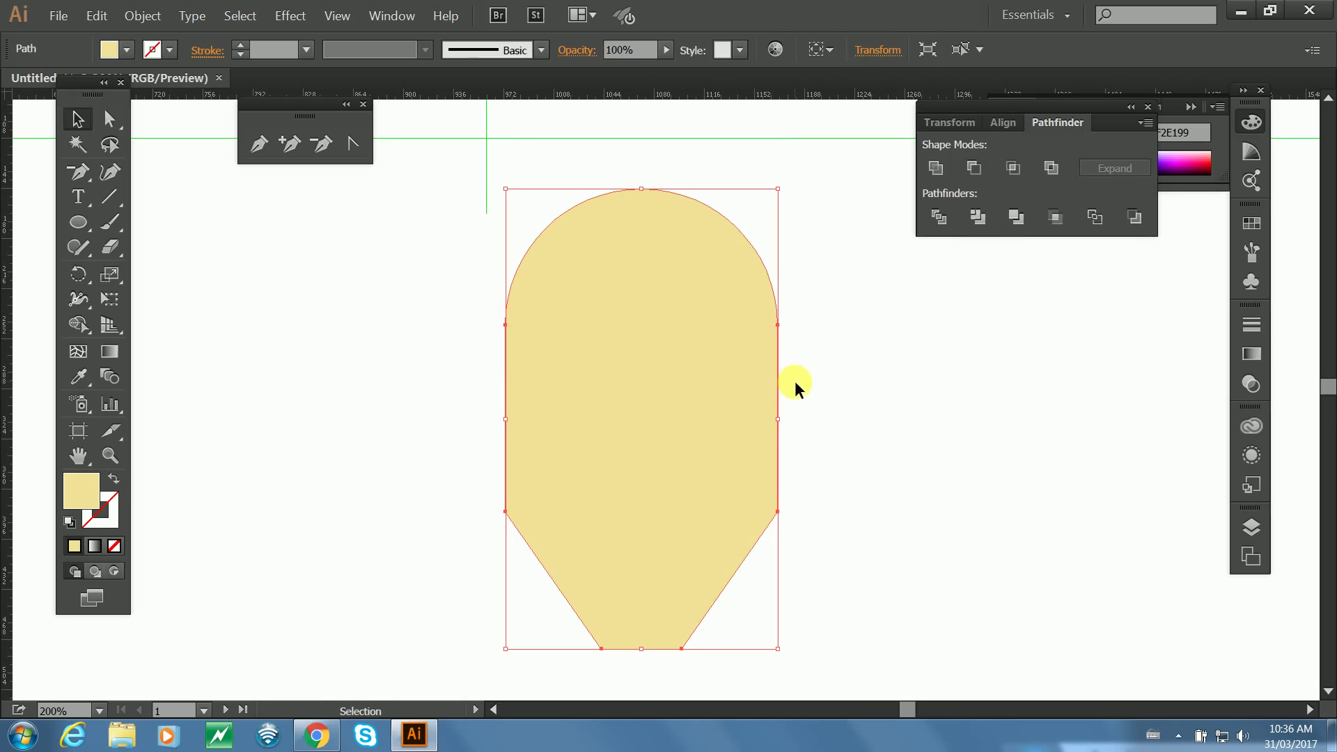
left_click(794, 385)
Select the anchor points of the rounded top and move them straight down about 50 px to shorten the shape.
key("a")
left_click_drag(850, 194, 452, 362)
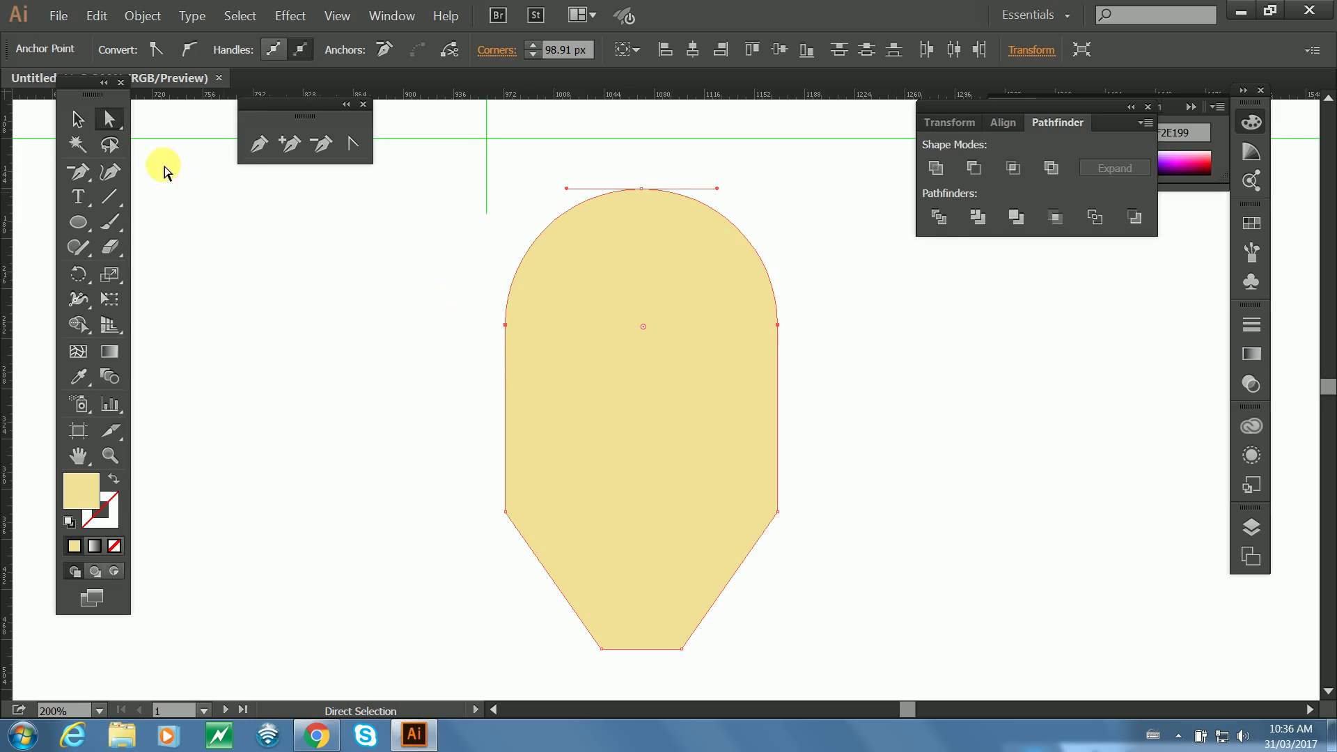
left_click(427, 354)
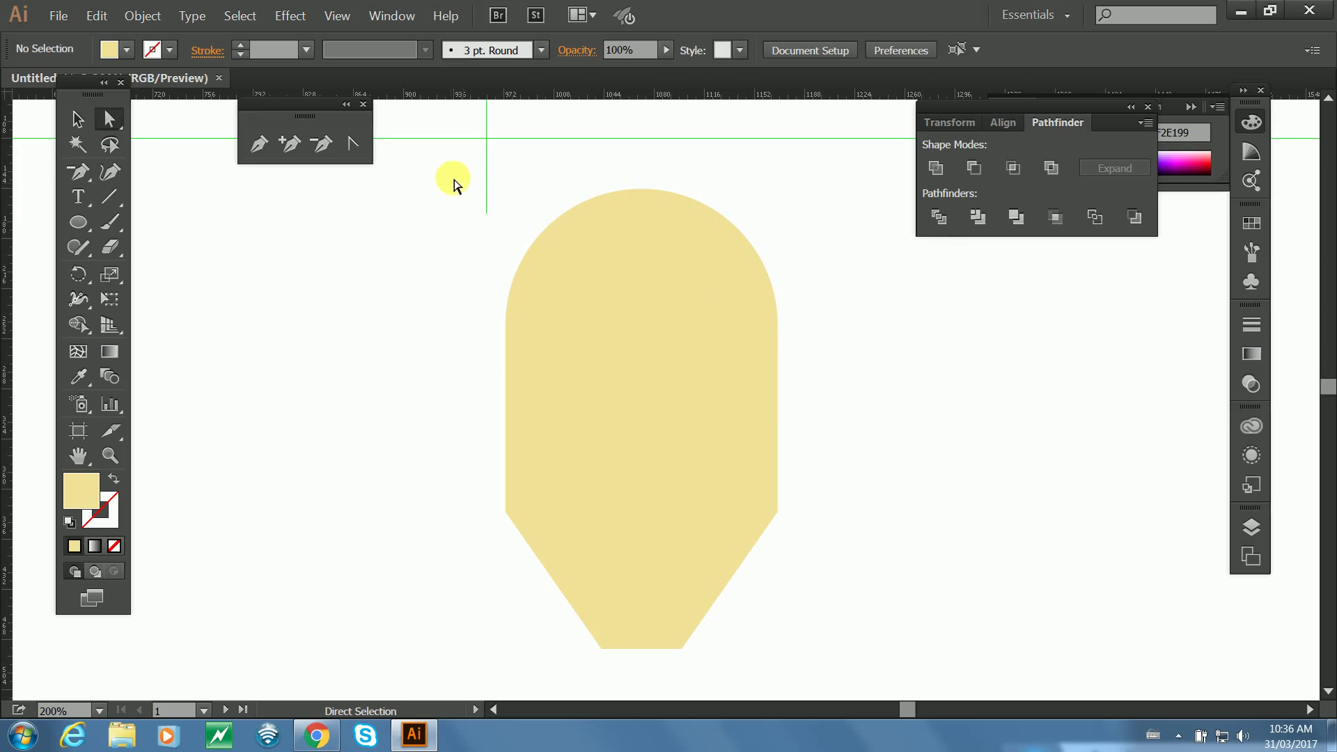
left_click_drag(437, 156, 843, 400)
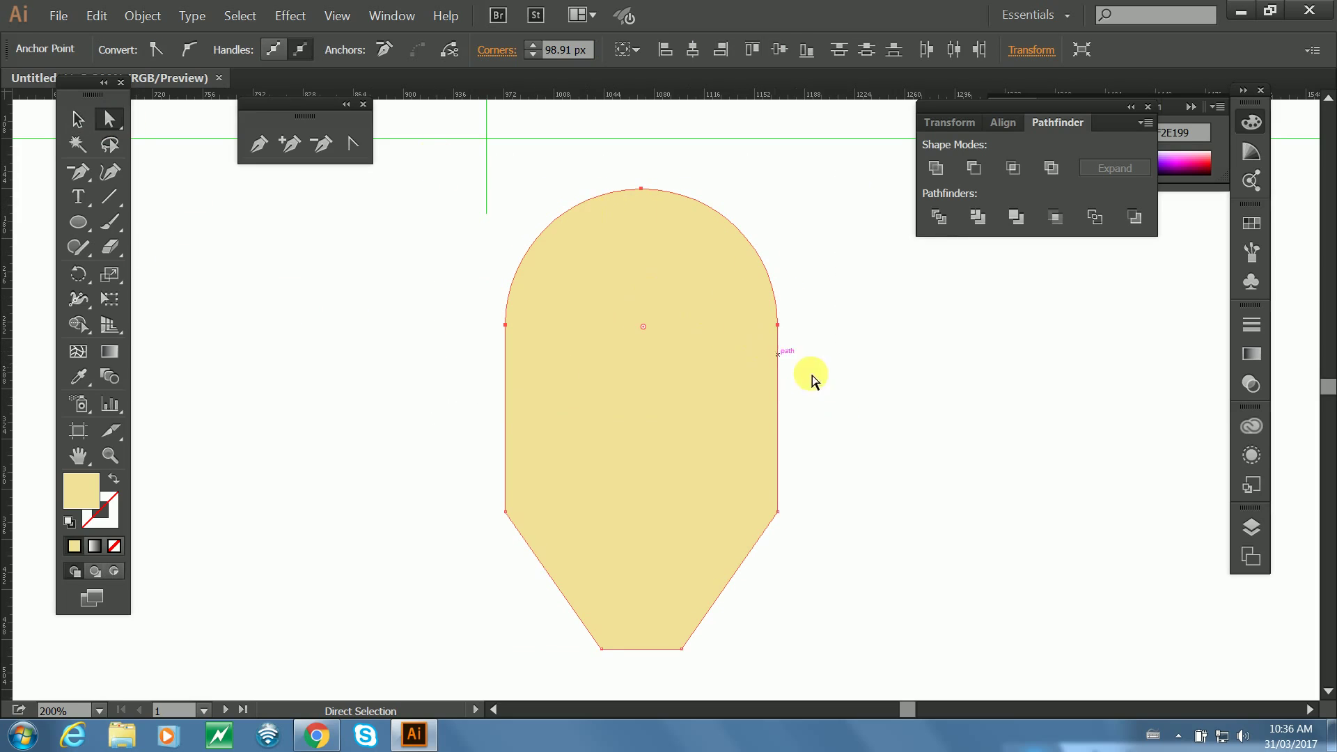
left_click(820, 262)
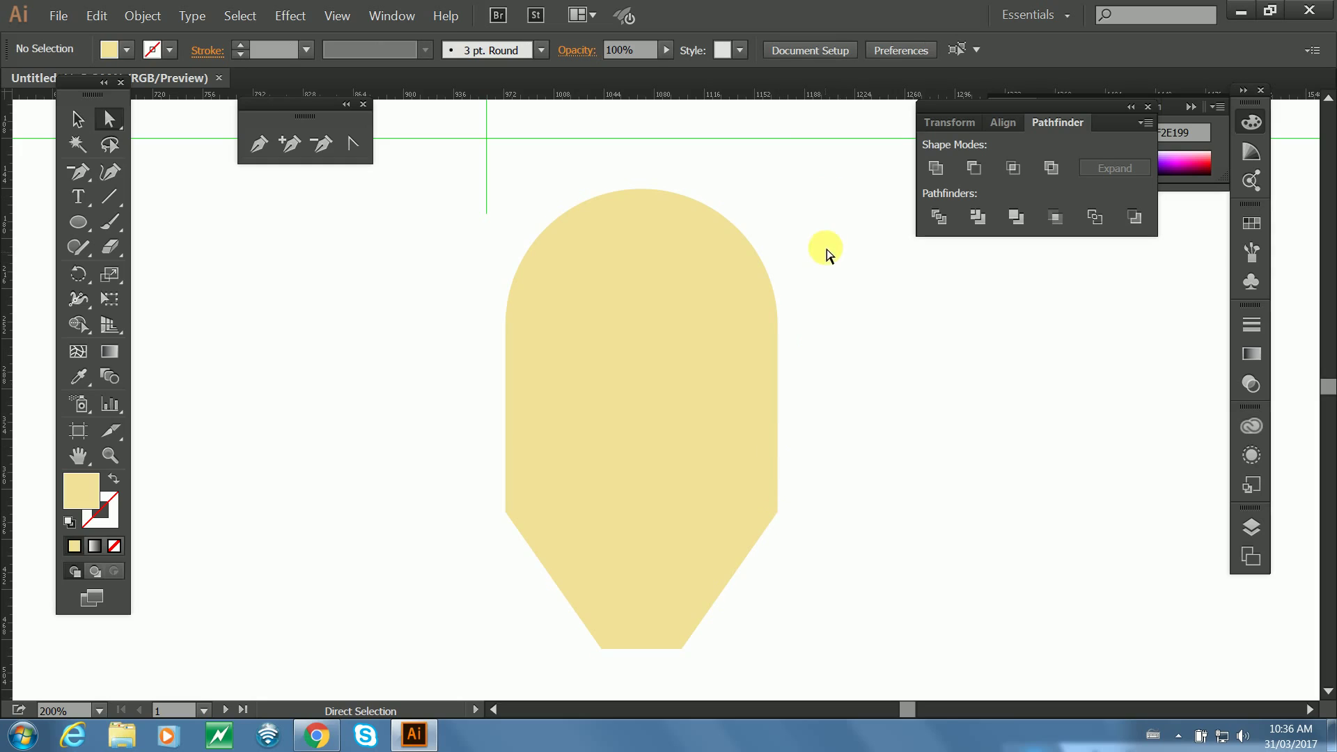
left_click_drag(868, 155, 421, 352)
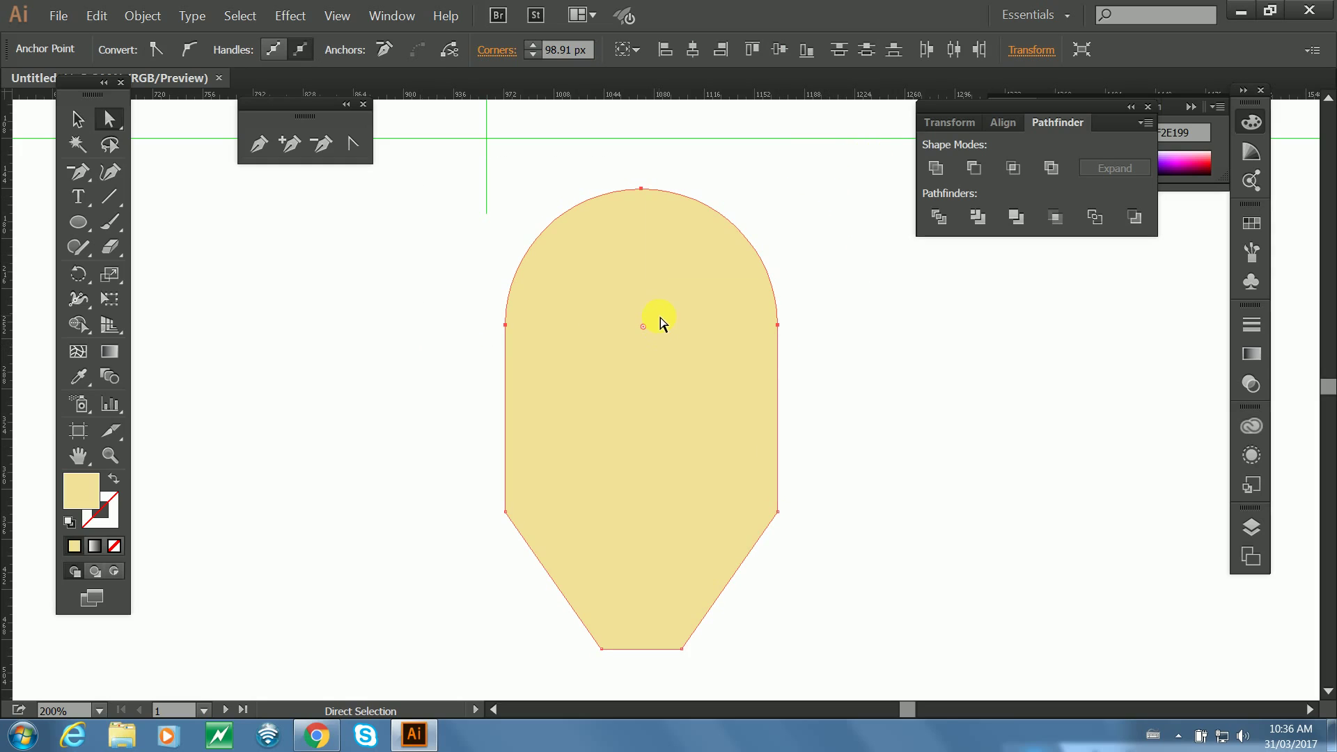
key("shift+Down")
key("shift+Down")
key("shift+Down")
key("shift+Down")
key("shift+Down")
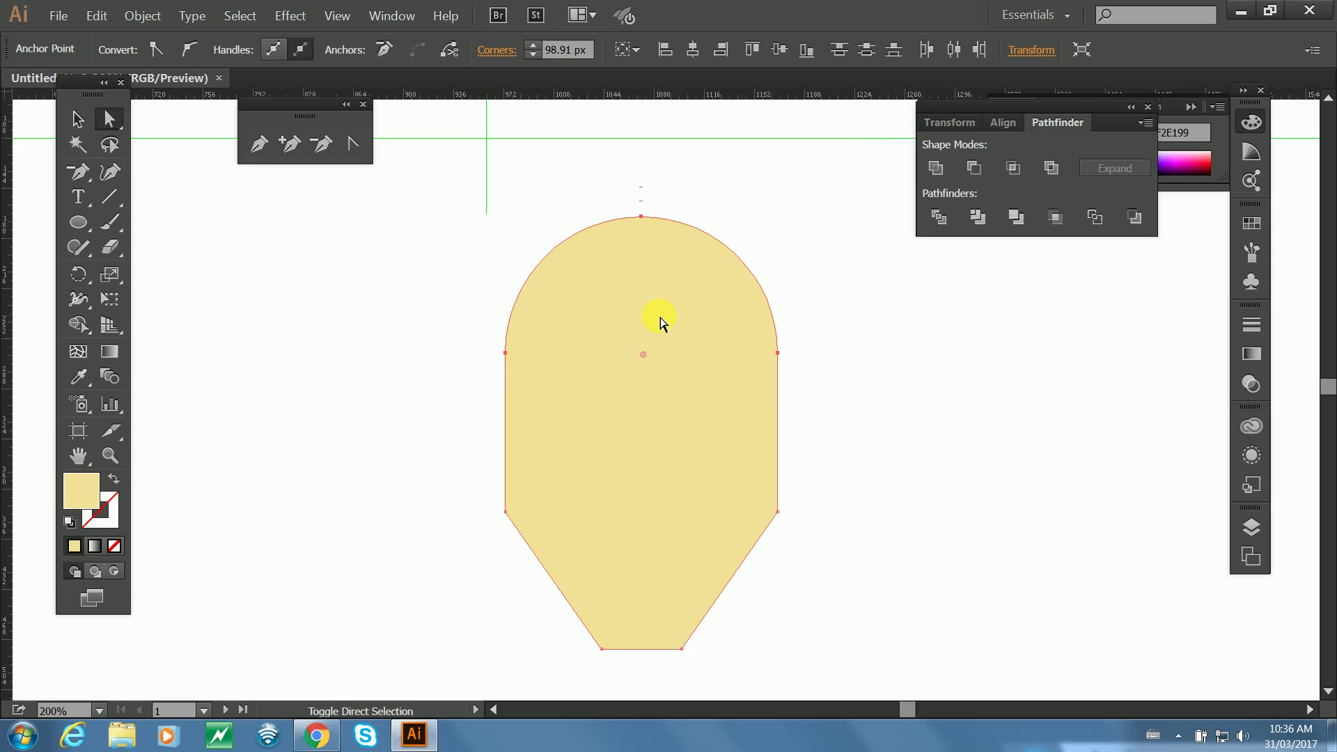
Move the two side corner anchor points above the tapered part inward about 3 px each.
left_click(480, 385)
left_click_drag(453, 478, 515, 541)
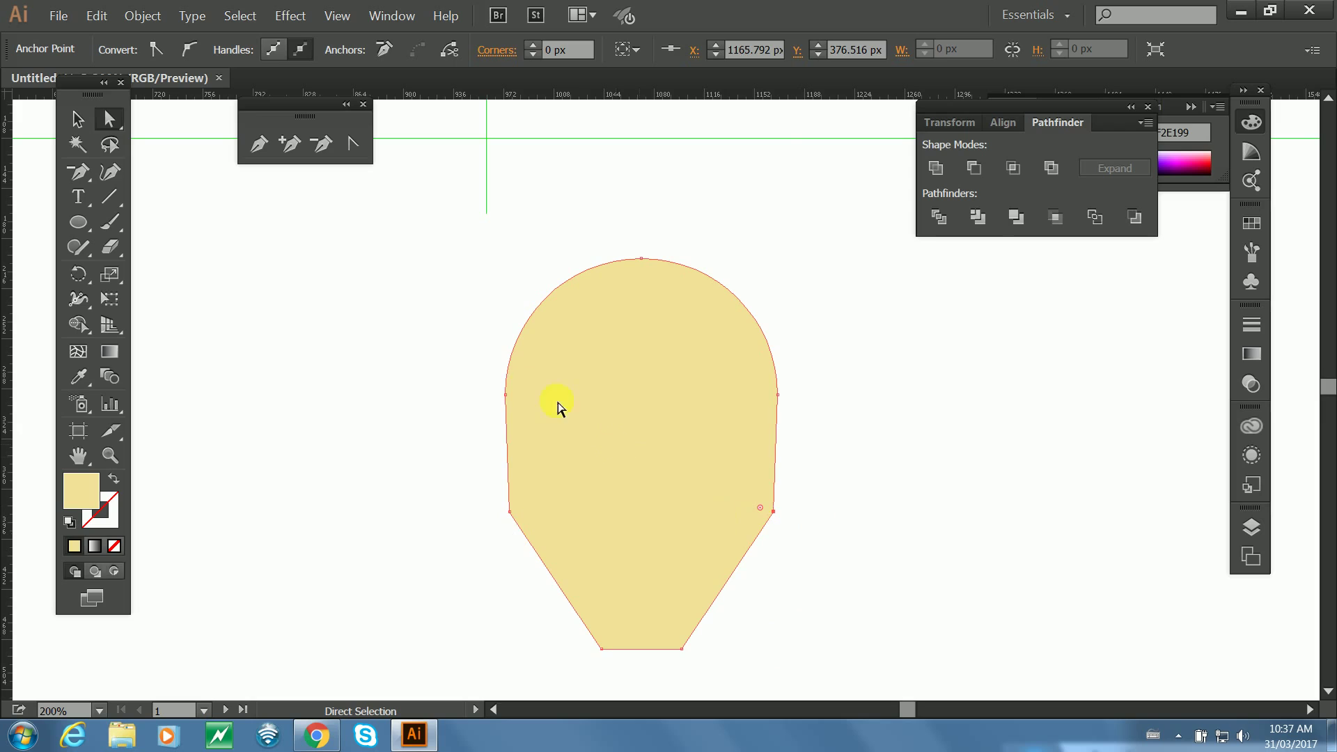
left_click(499, 411)
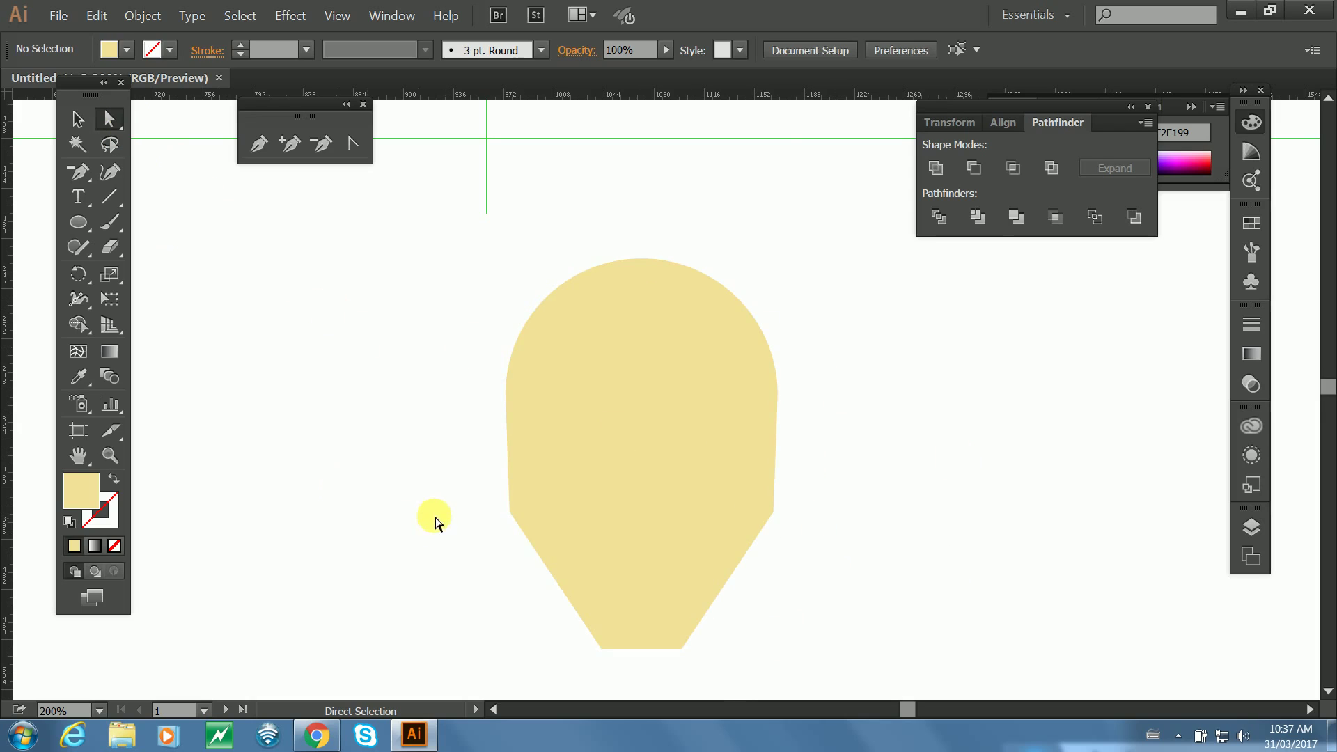
Try rounding all four lower corners of the shape with a radius of about 8.88 px.
left_click(526, 493)
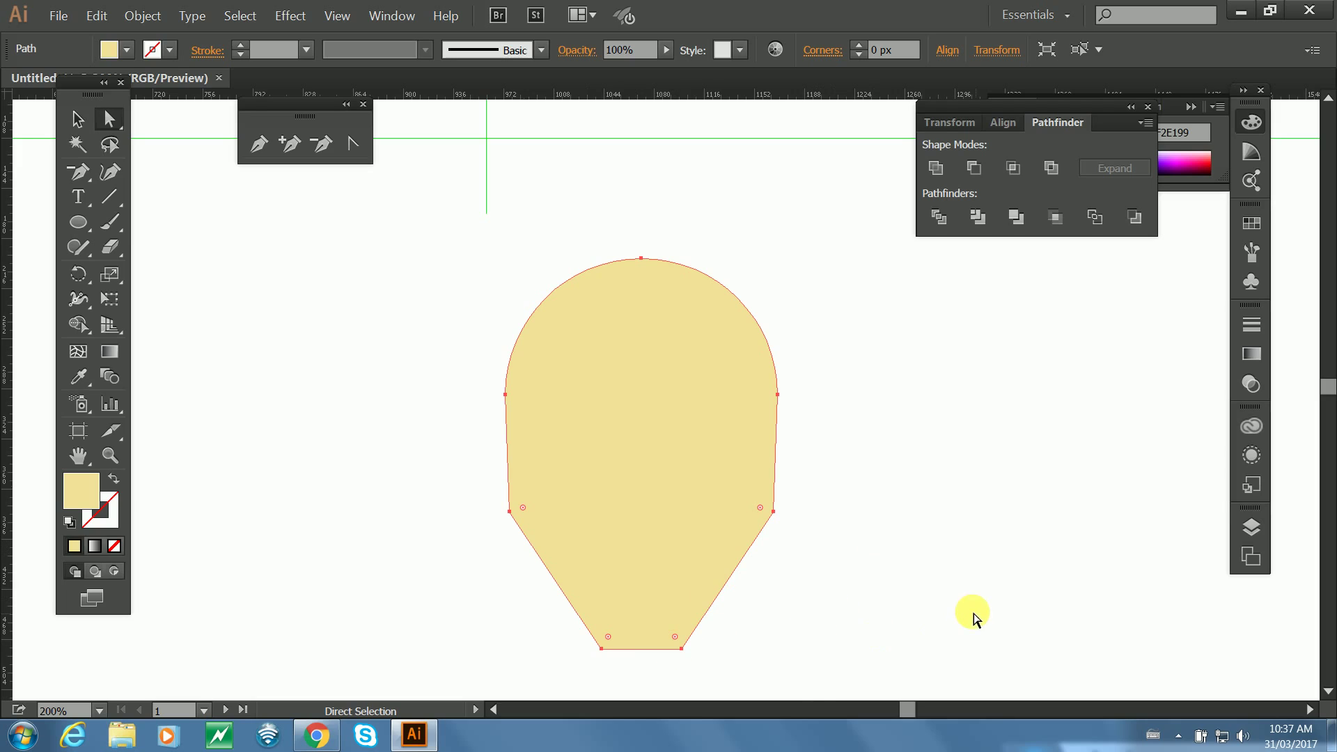
key("v")
key("ctrl+plus")
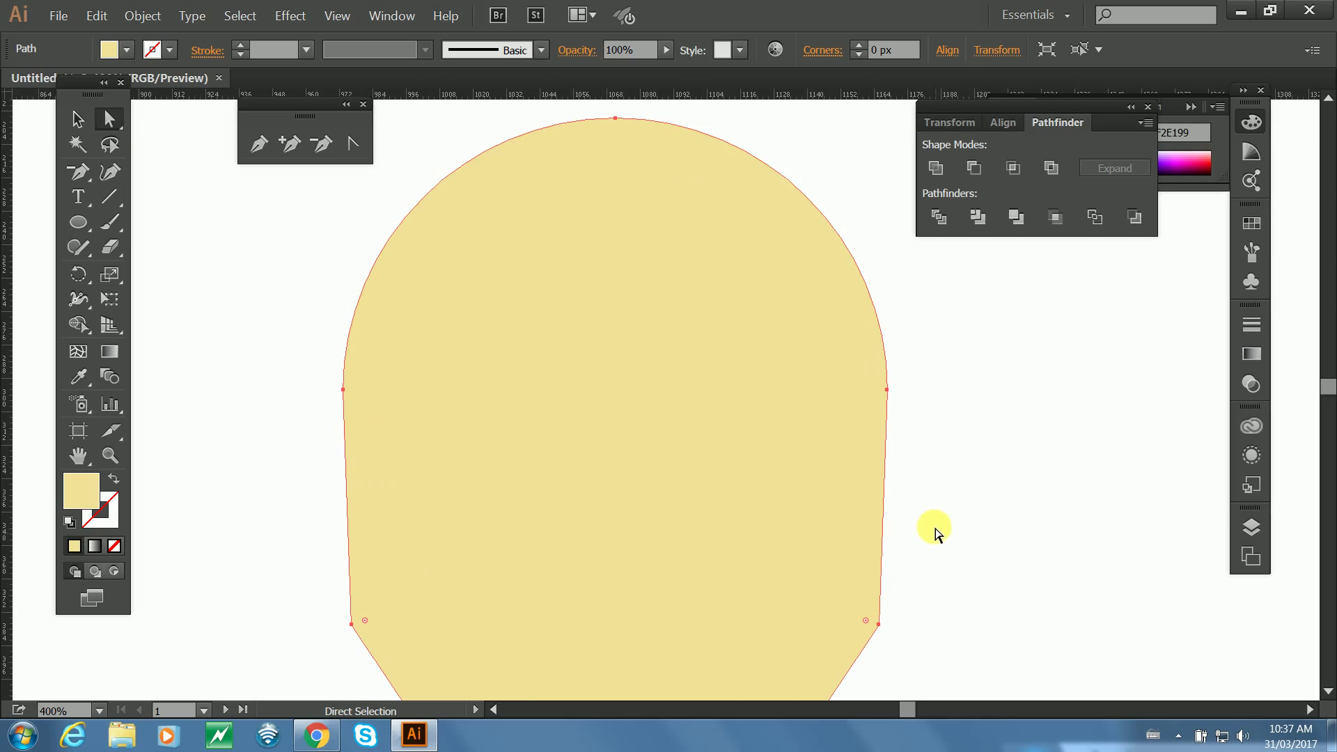
key("ctrl+plus")
scroll(800, 274, "down", 3)
left_click_drag(829, 437, 853, 492)
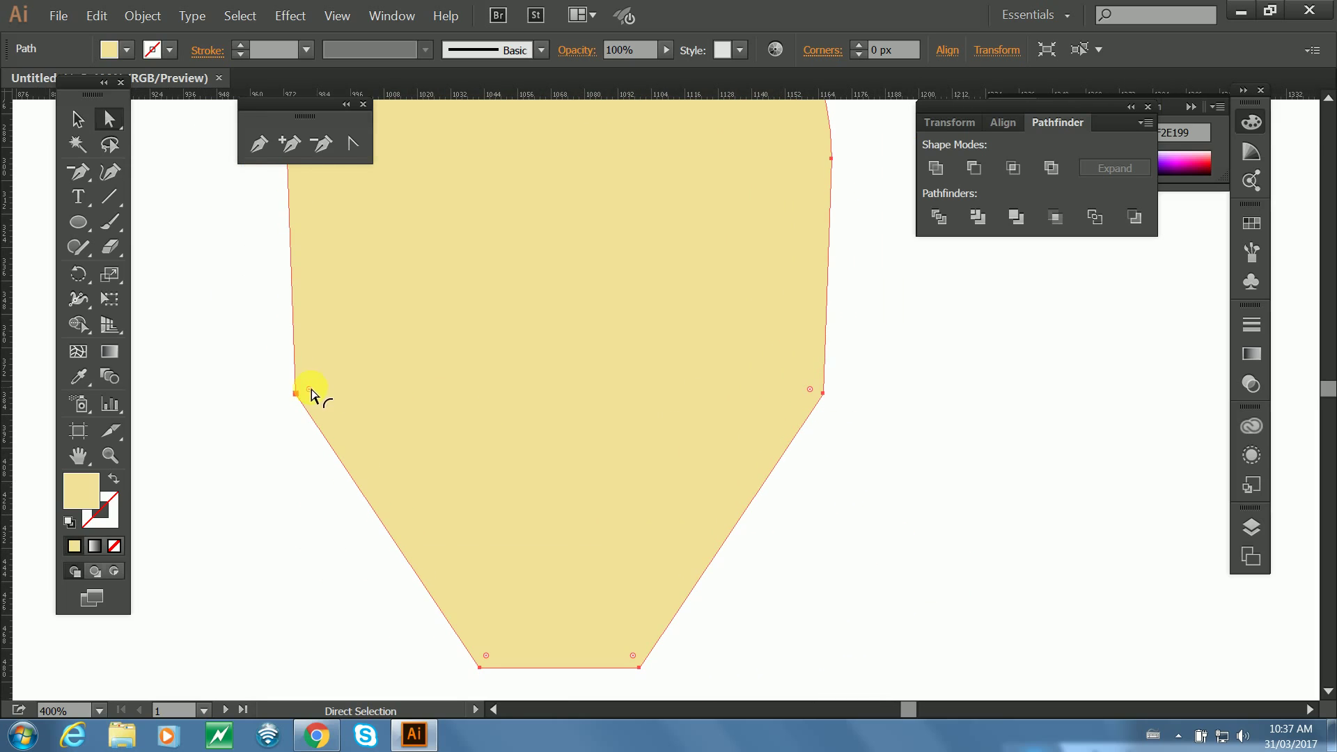
left_click_drag(311, 395, 326, 403)
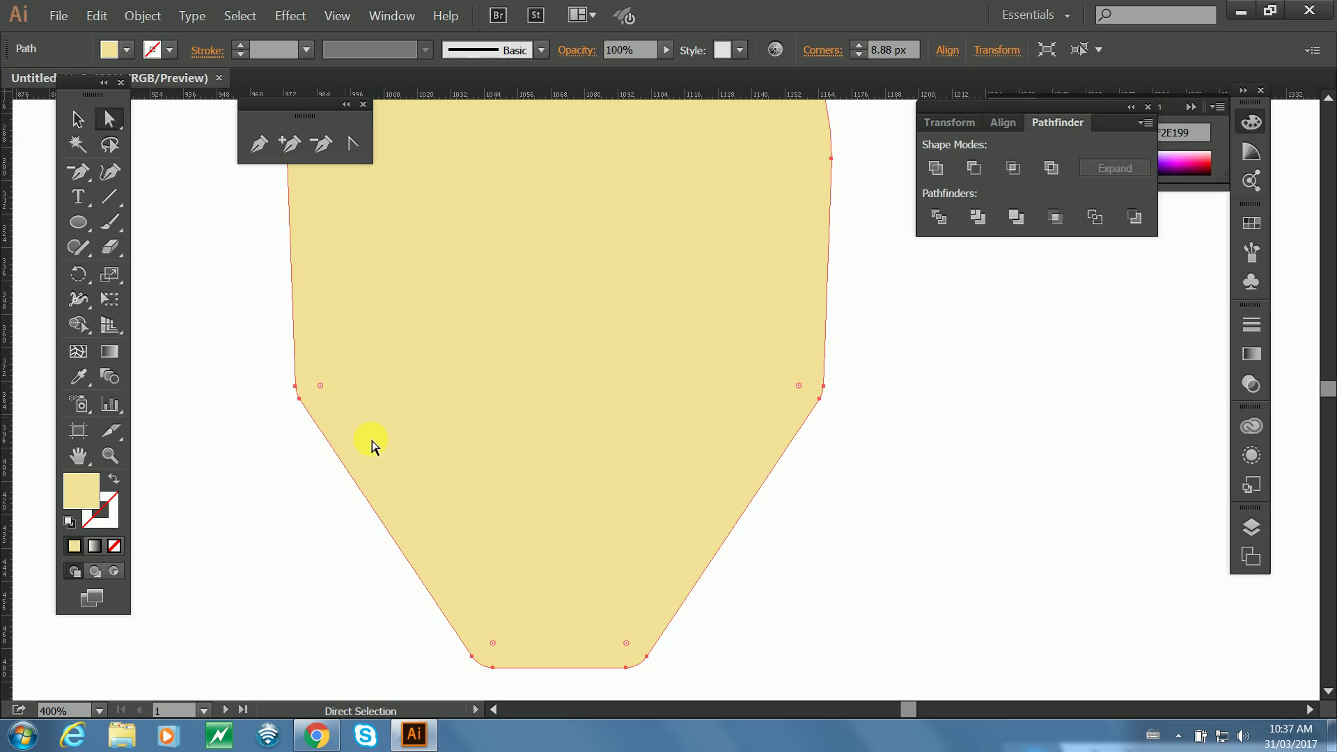
left_click(937, 528)
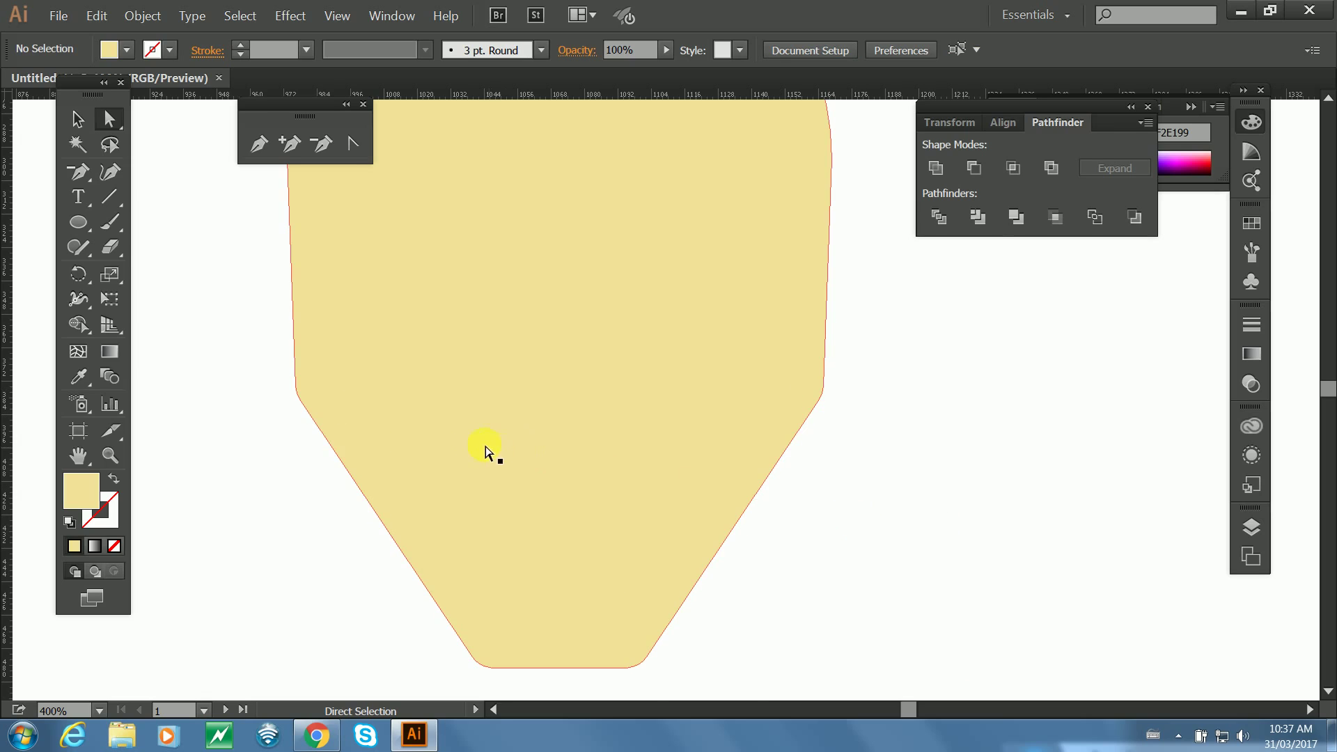
Try rounding the four lower corners until the bottom edge is a full curve, and undo that rounding.
left_click(468, 437)
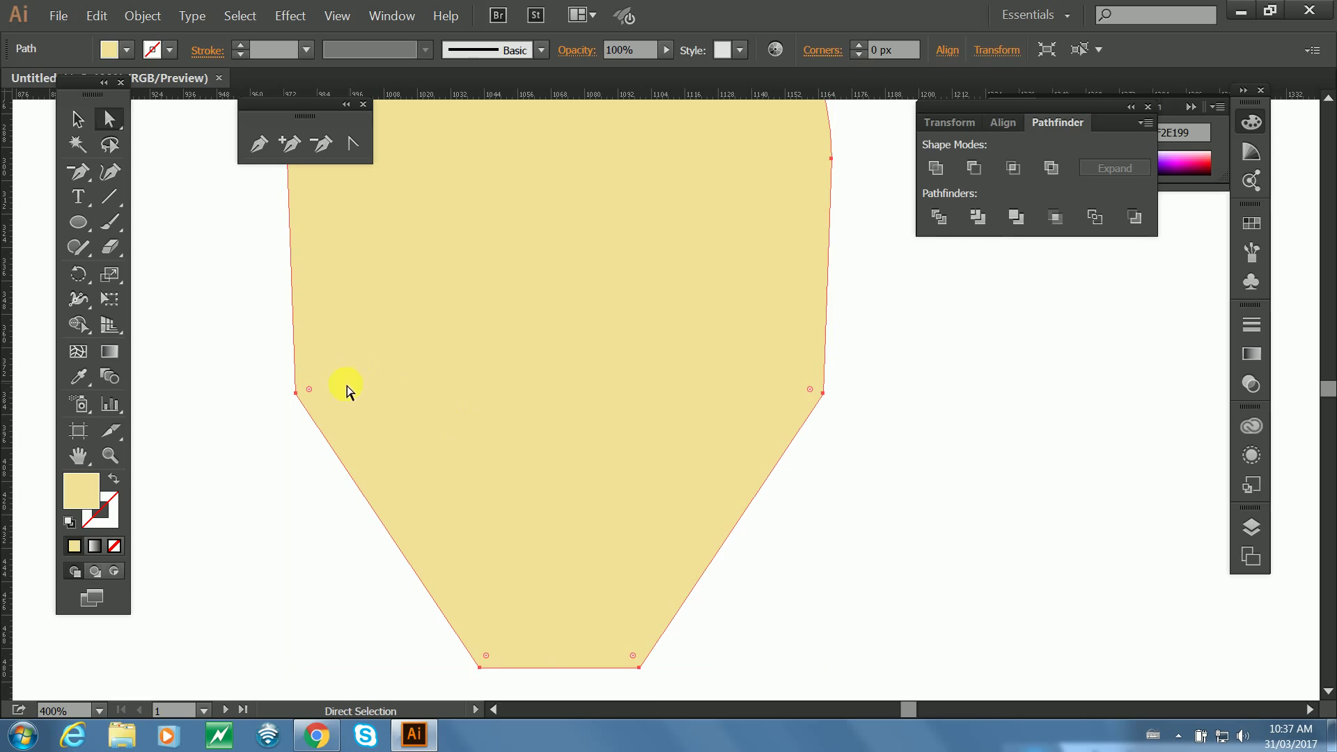
left_click_drag(340, 392, 652, 361)
left_click(931, 480)
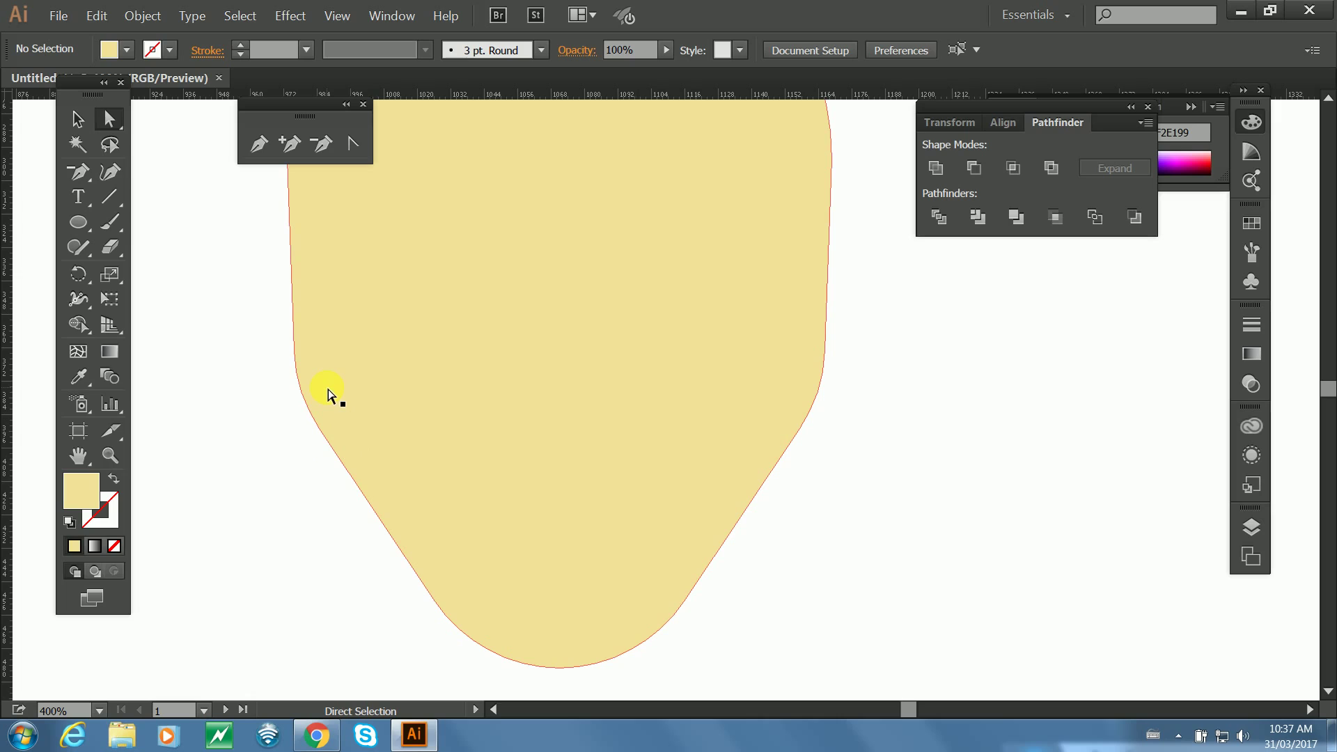
key("ctrl+z")
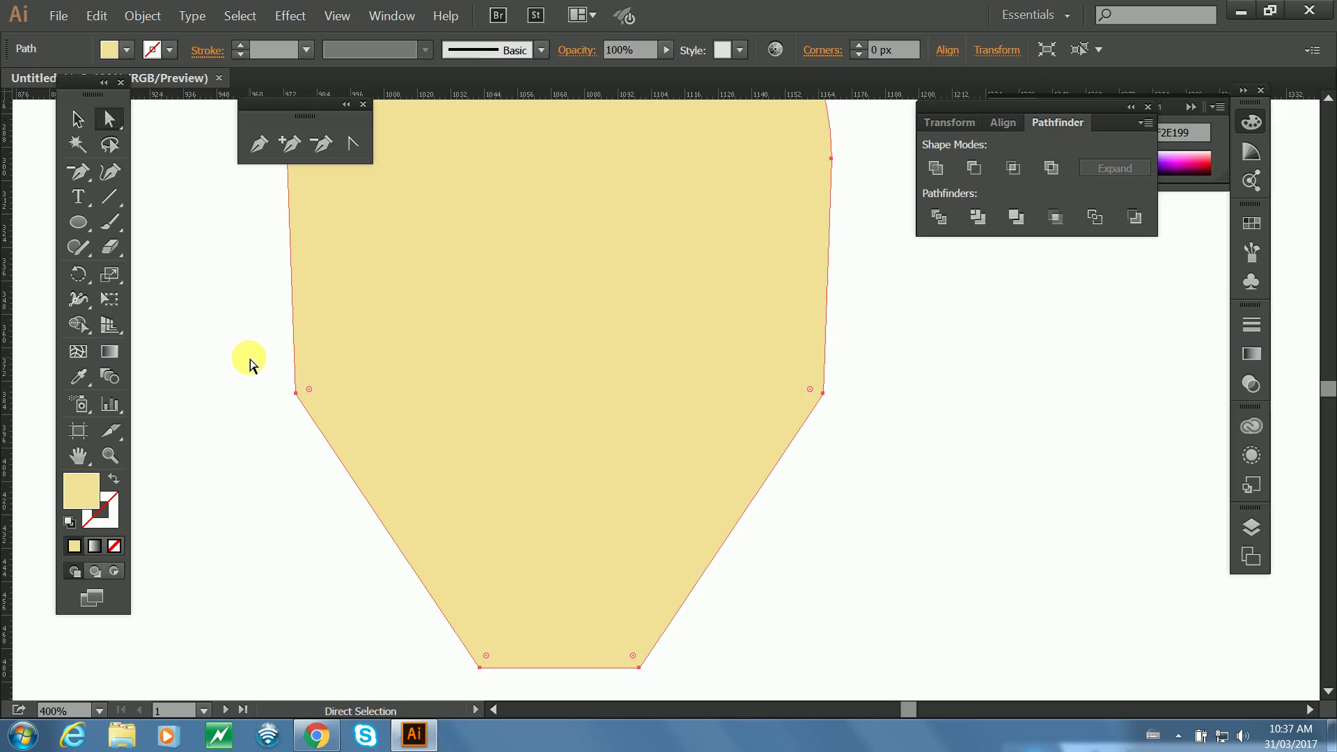
Try rounding only the left side corner, once with about 22.9 px and once larger, undoing each attempt.
left_click_drag(251, 362, 374, 393)
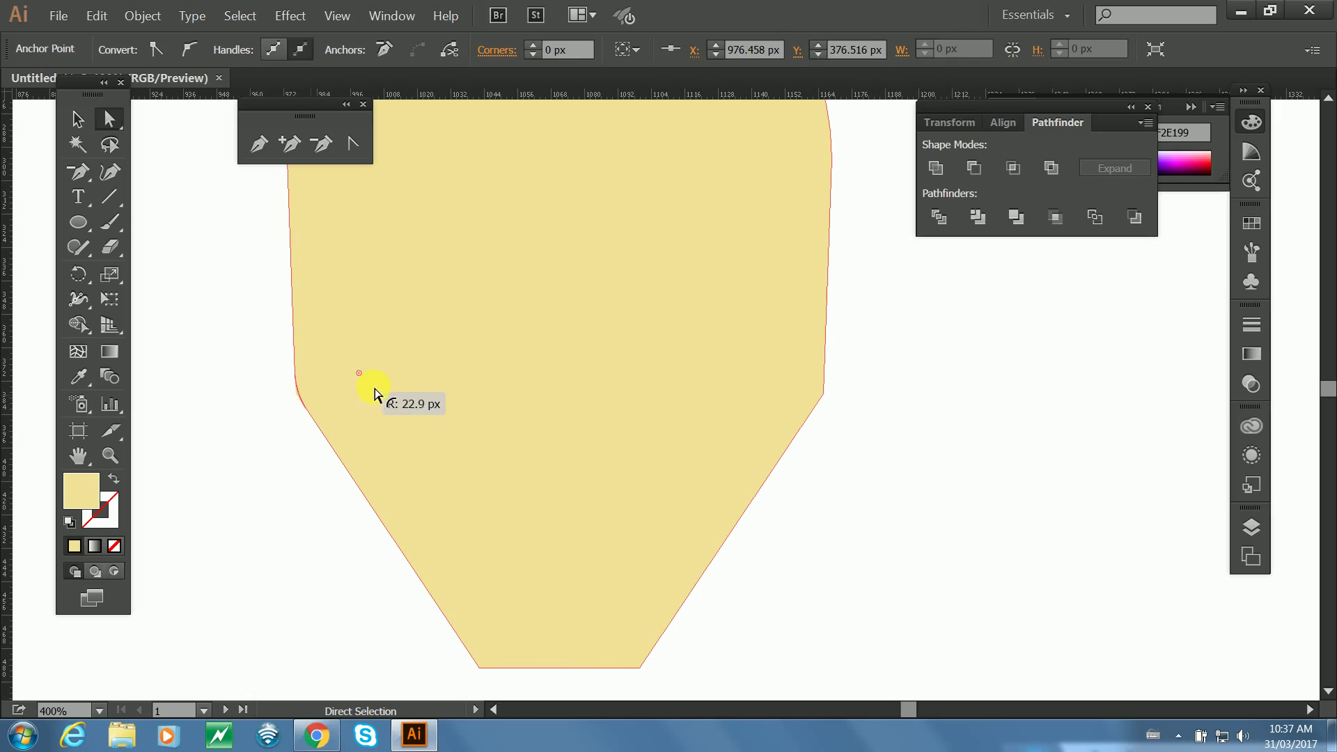
left_click(218, 399)
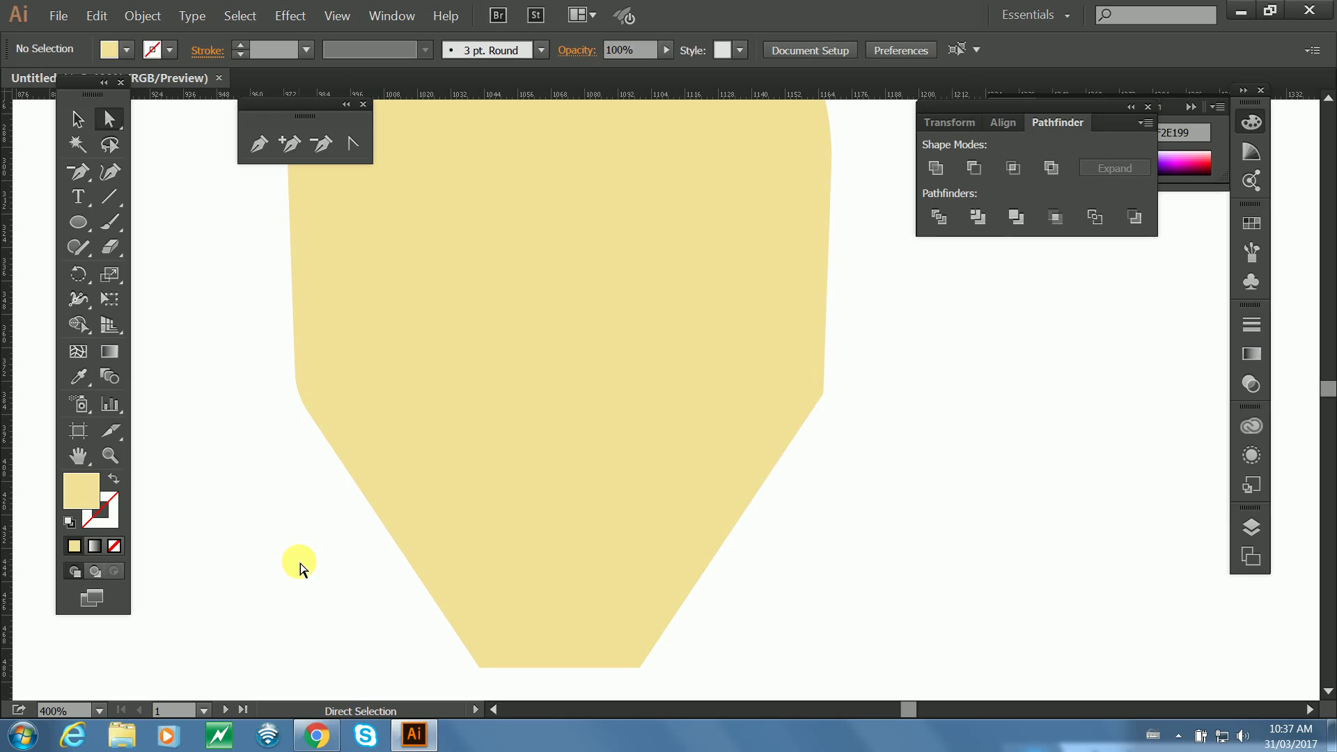
left_click(343, 441)
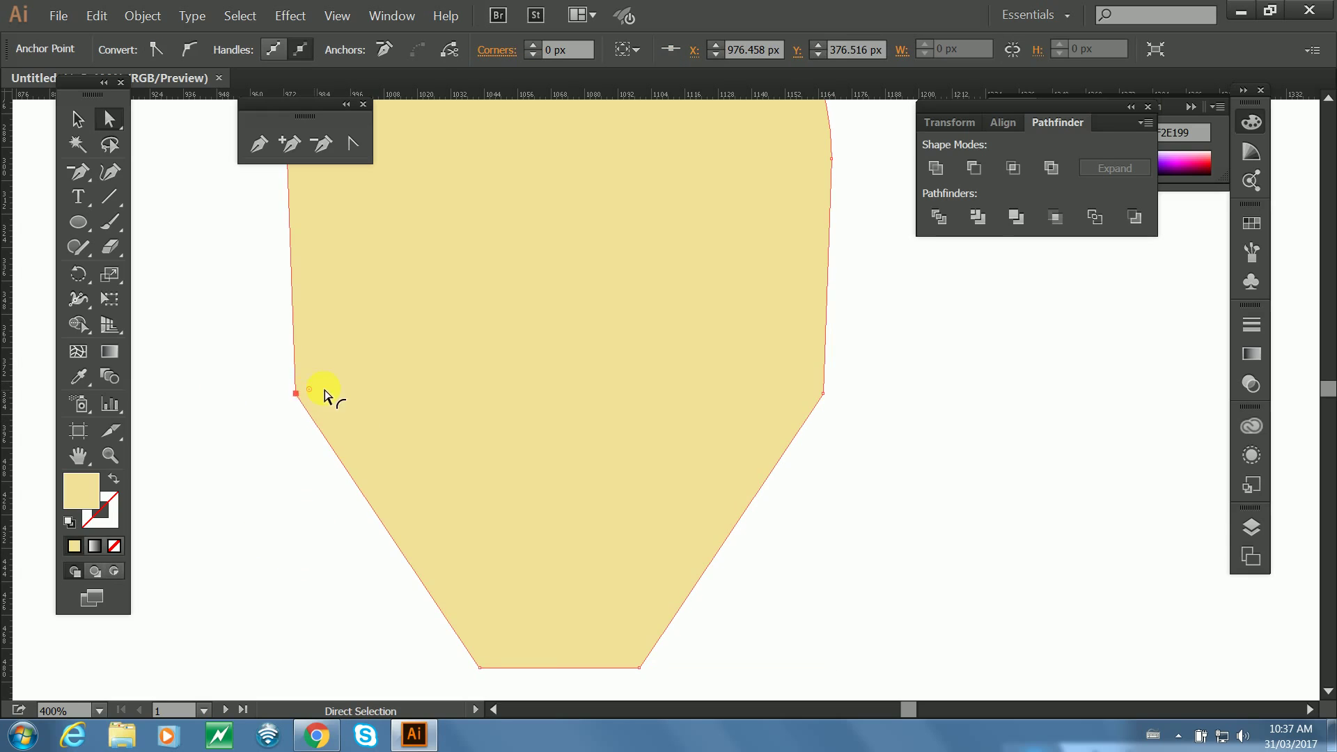
left_click_drag(325, 395, 426, 373)
left_click(895, 441)
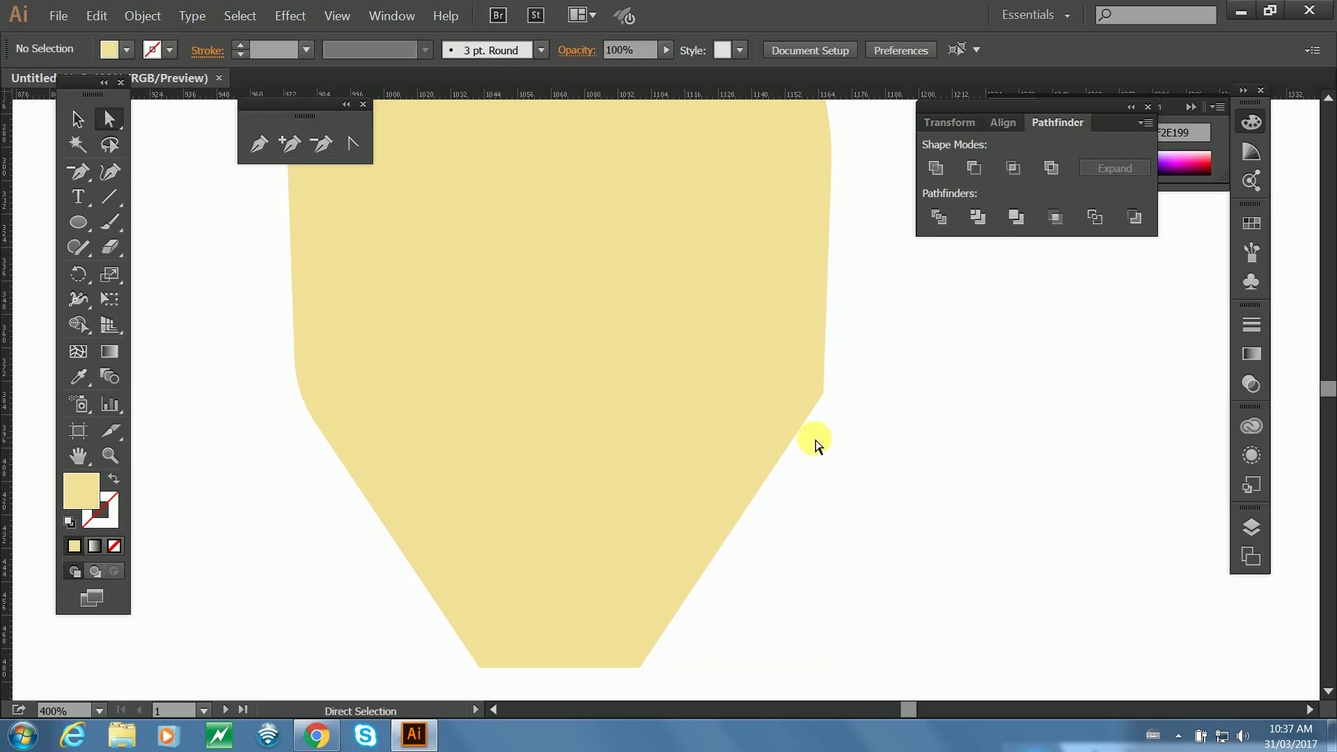
key("v")
left_click(486, 420)
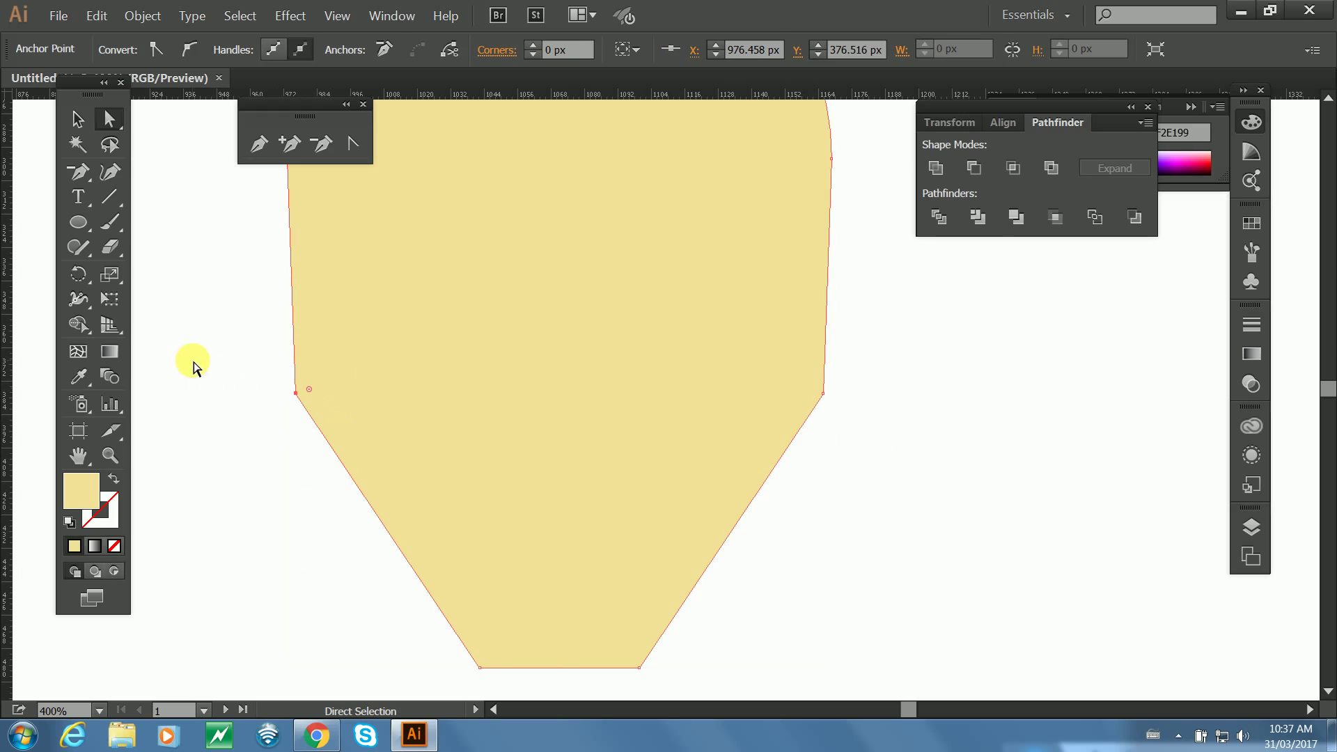
Round all four lower corners of the shape together, keeping a short flat edge at the bottom, and clear the selection.
left_click(203, 458)
left_click(481, 336)
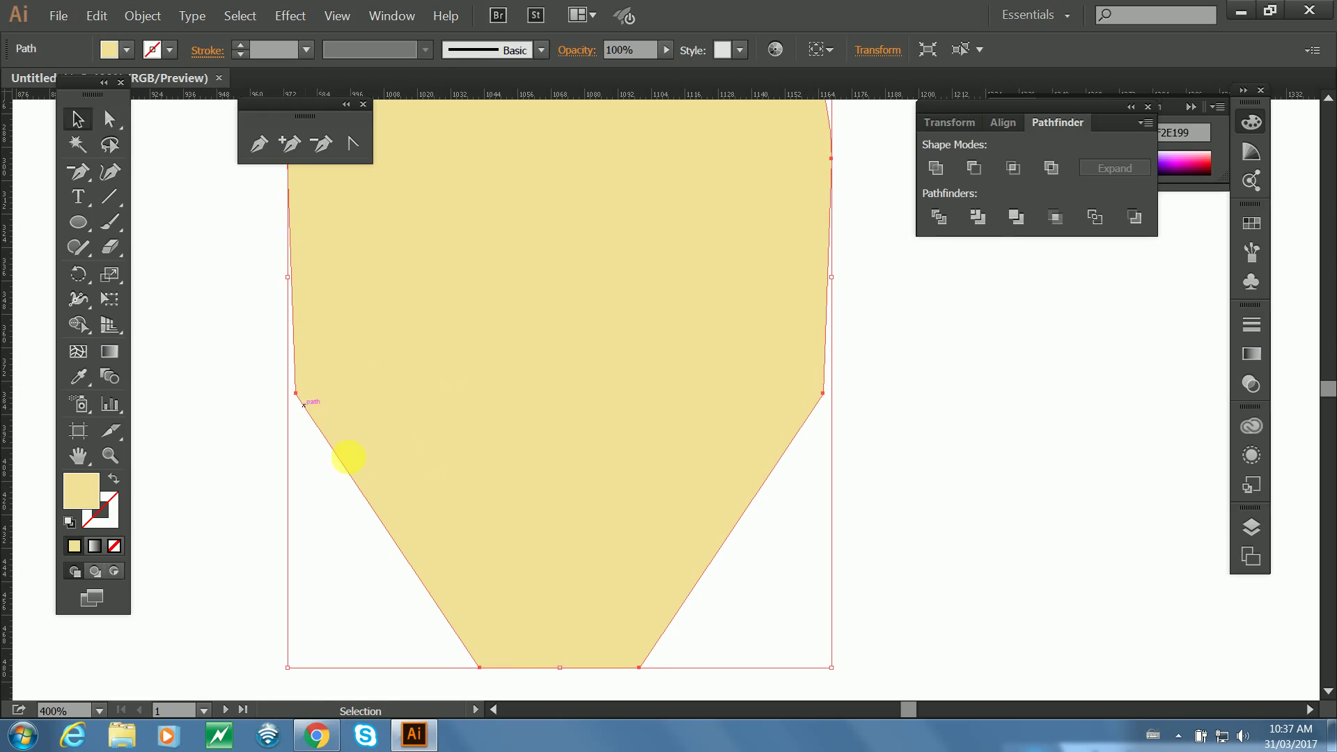
key("a")
left_click_drag(321, 387, 400, 376)
left_click(817, 541)
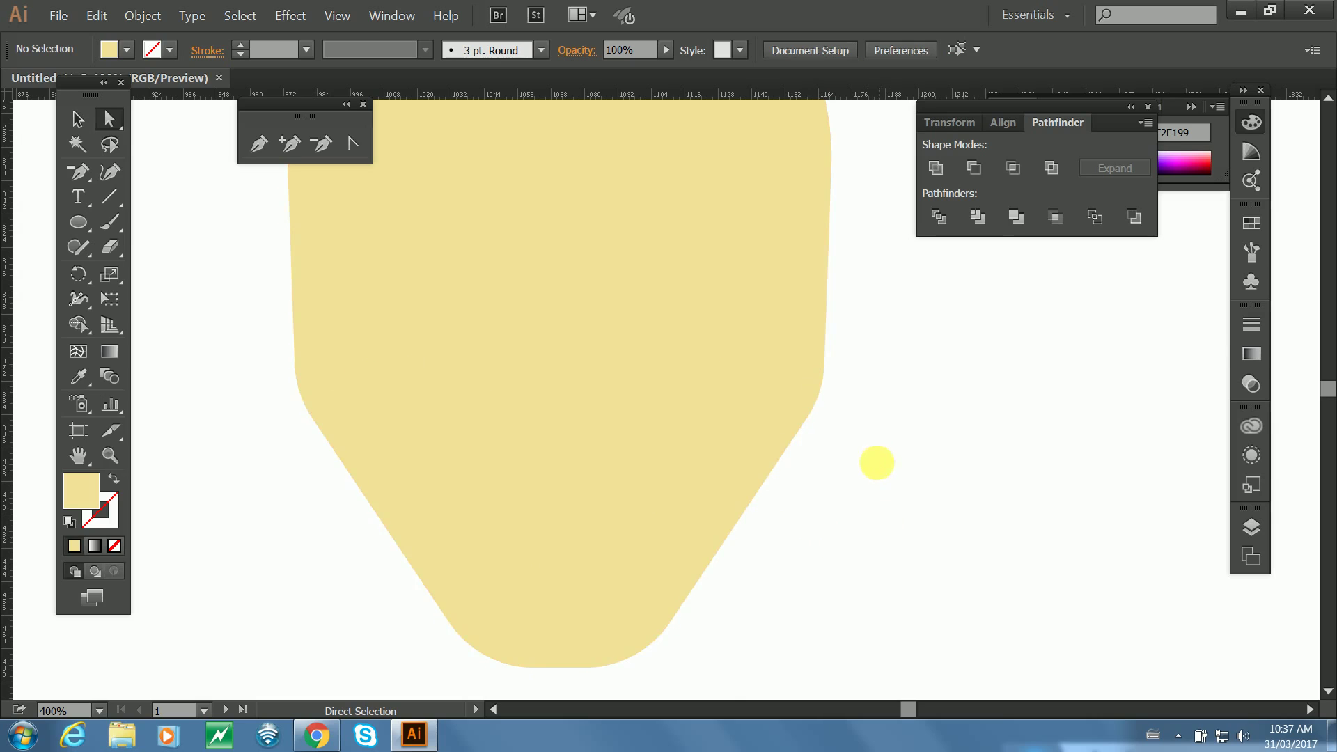
Draw a narrow upright rectangle about 28 by 98 px in the middle of the pale yellow shape.
mouse_move(875, 459)
left_mouse_down()
mouse_move(861, 639)
mouse_move(872, 472)
left_mouse_up()
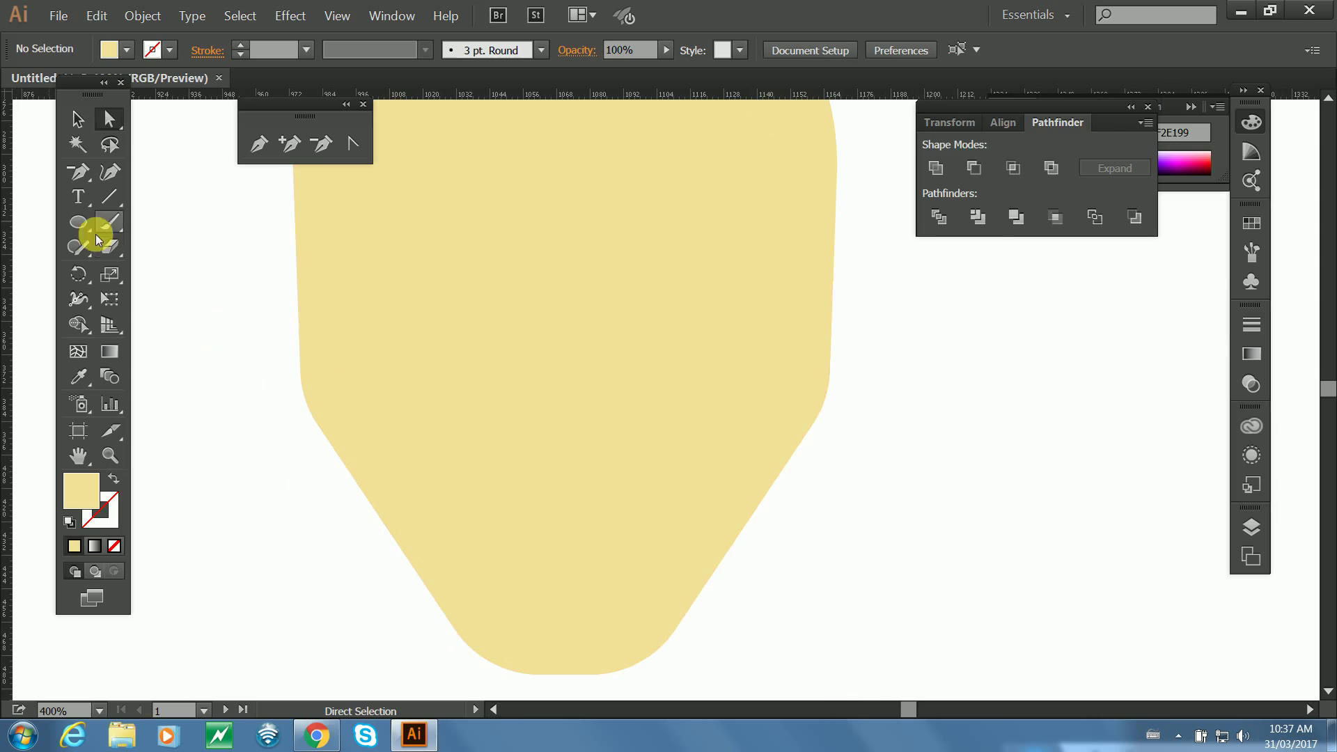
left_click_drag(82, 222, 147, 221)
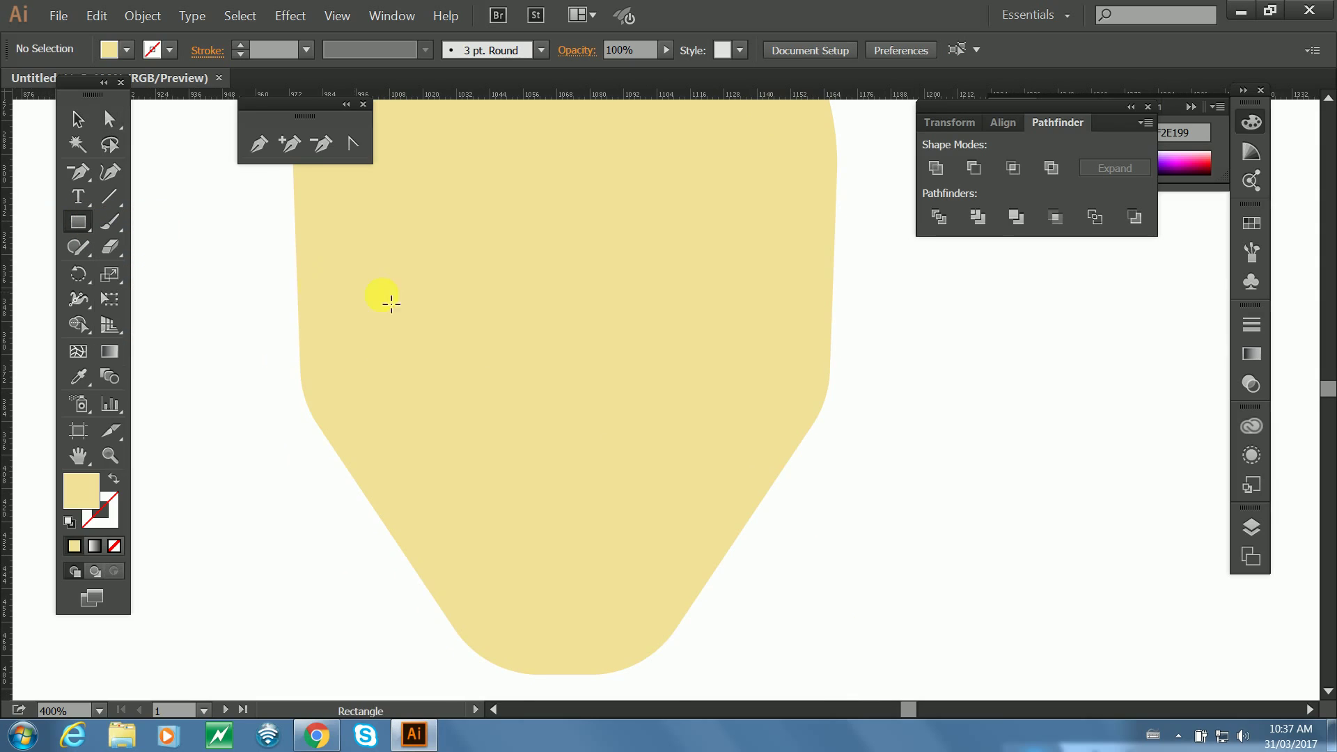
left_click_drag(485, 301, 471, 329)
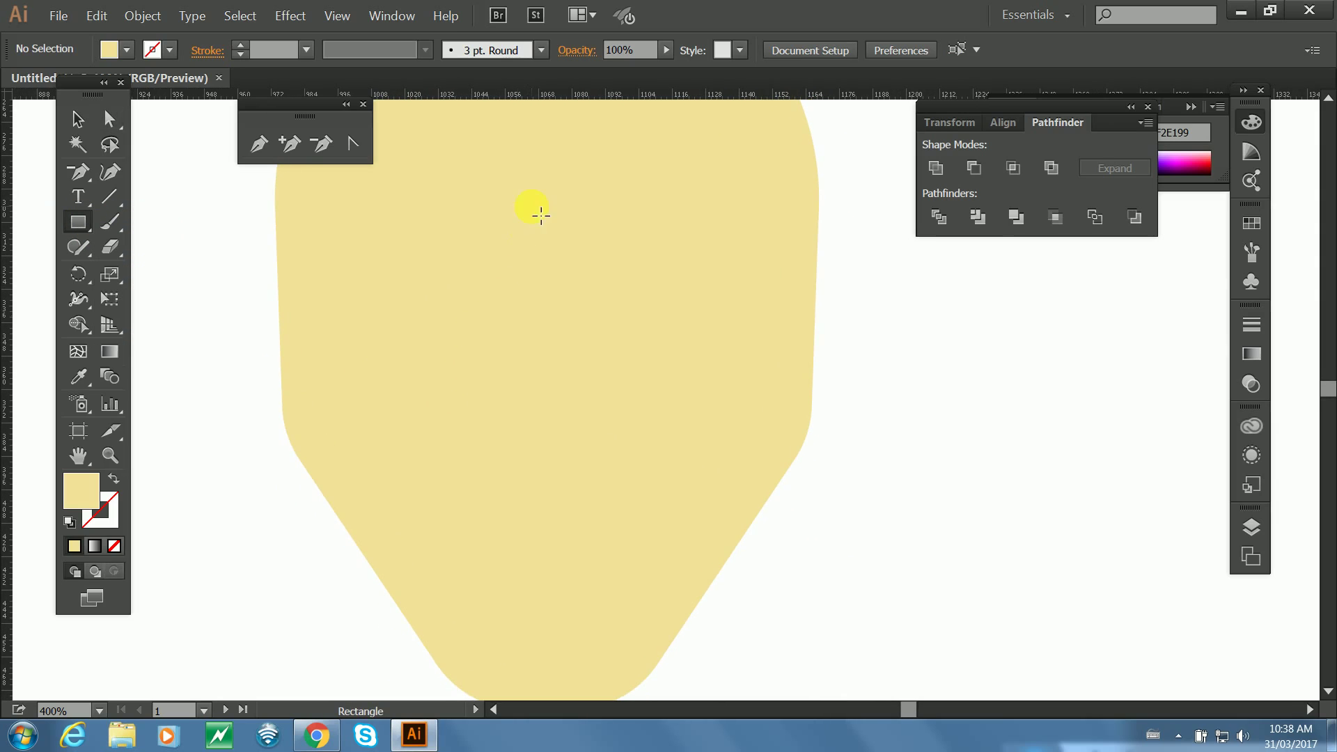
left_click_drag(517, 242, 596, 516)
left_click(78, 119)
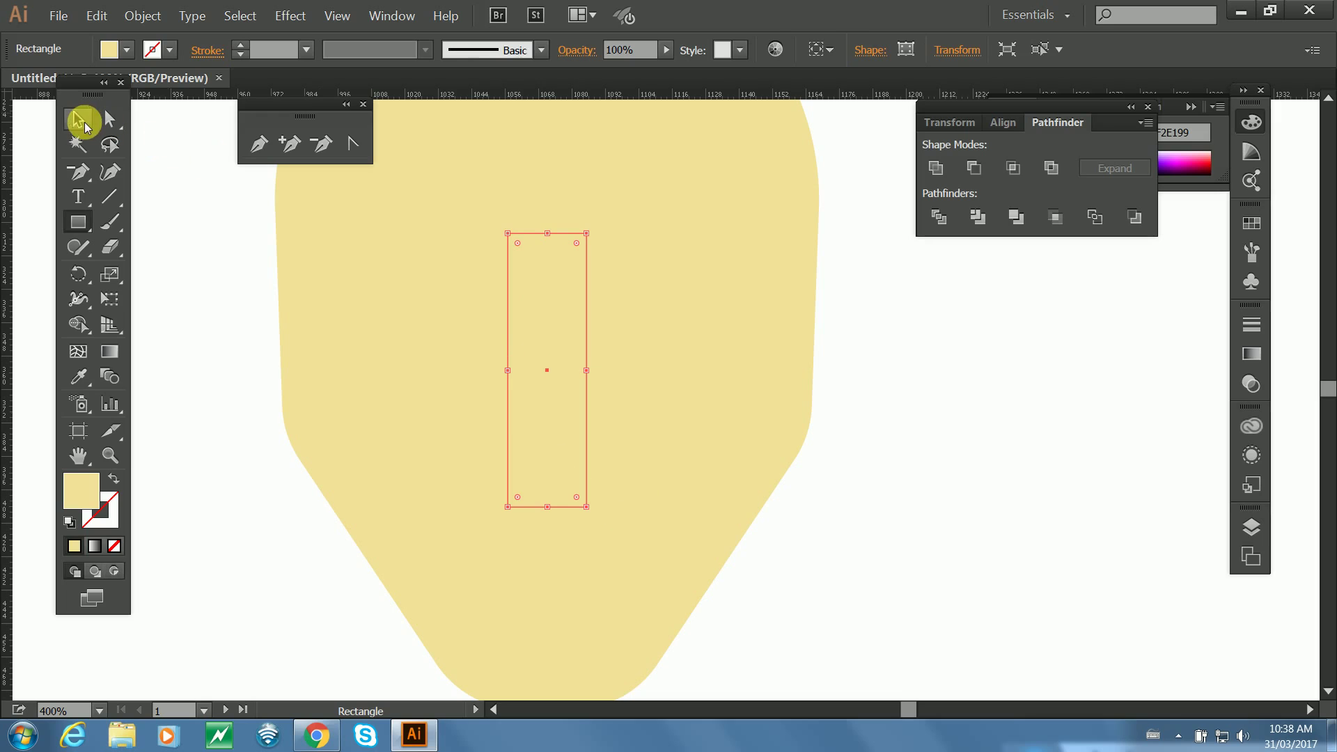
Fill the narrow rectangle with the peach color EFC69A and slightly round its corners.
double_click(76, 494)
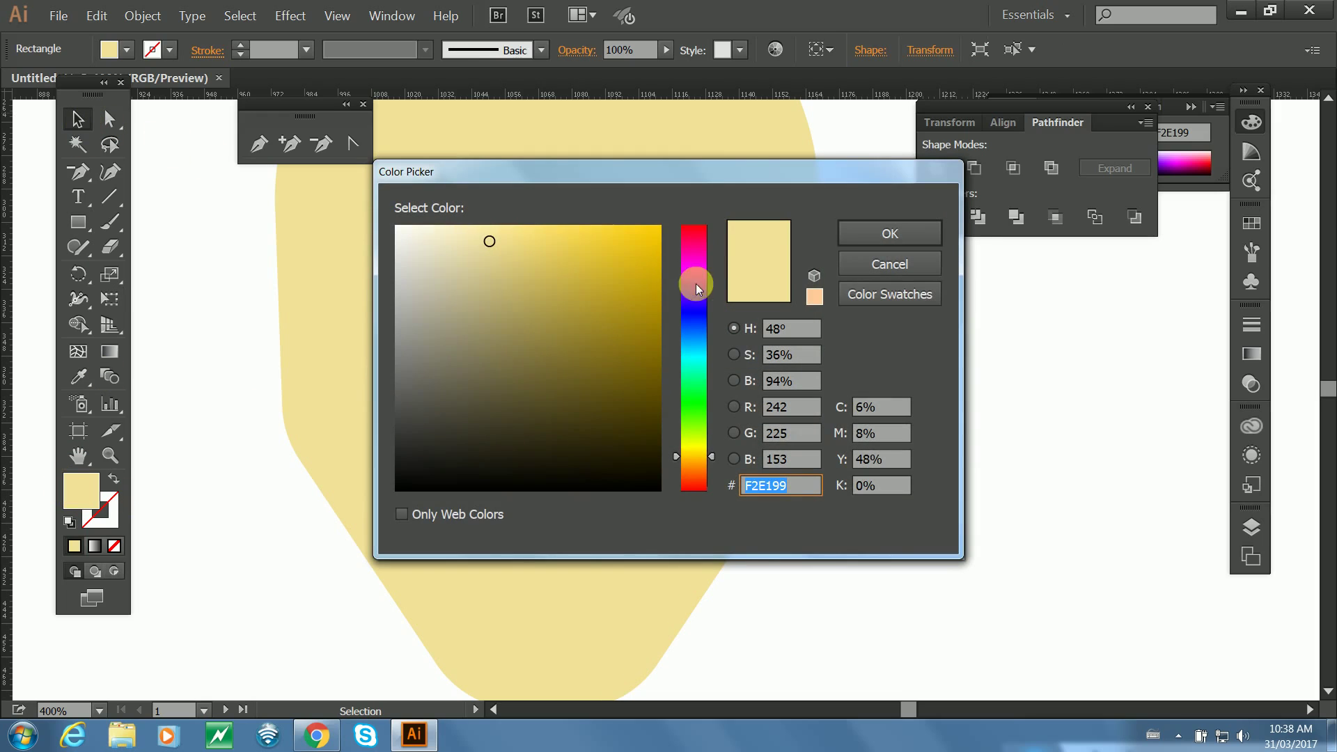
left_click_drag(715, 459, 713, 465)
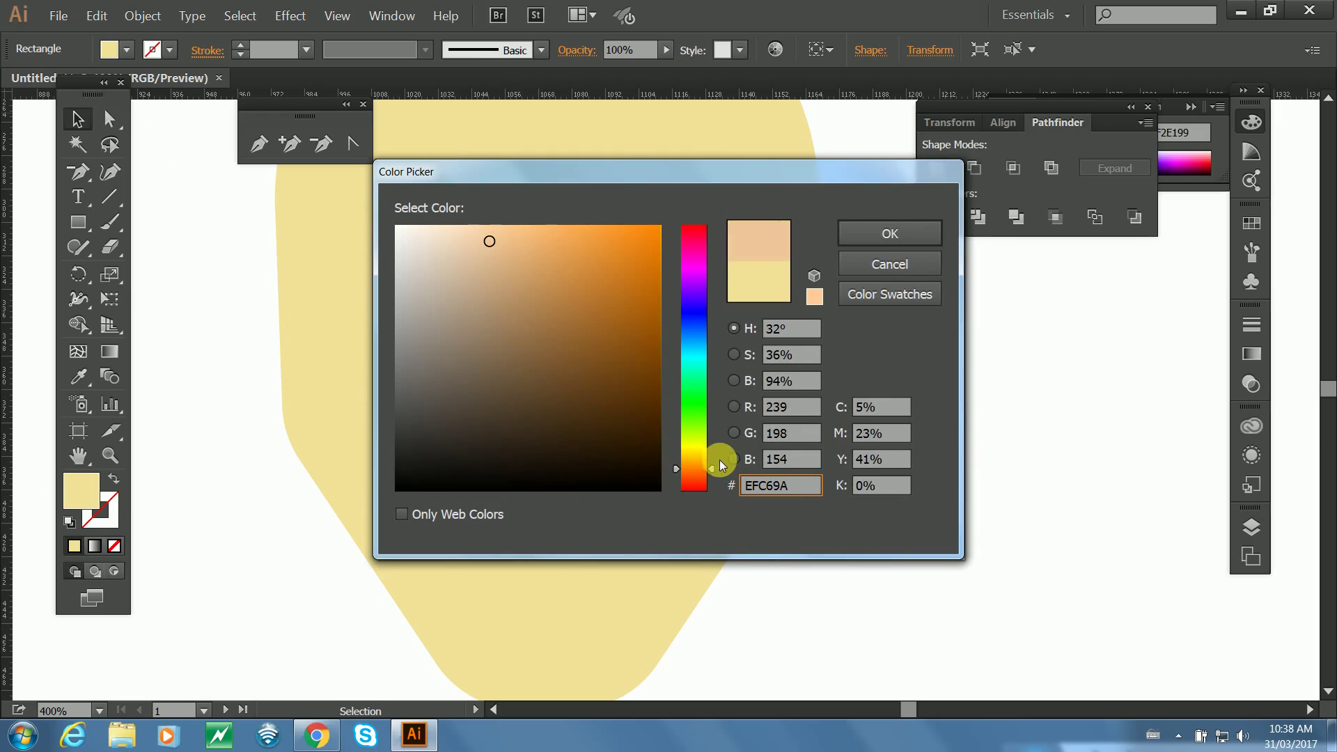
left_click(889, 233)
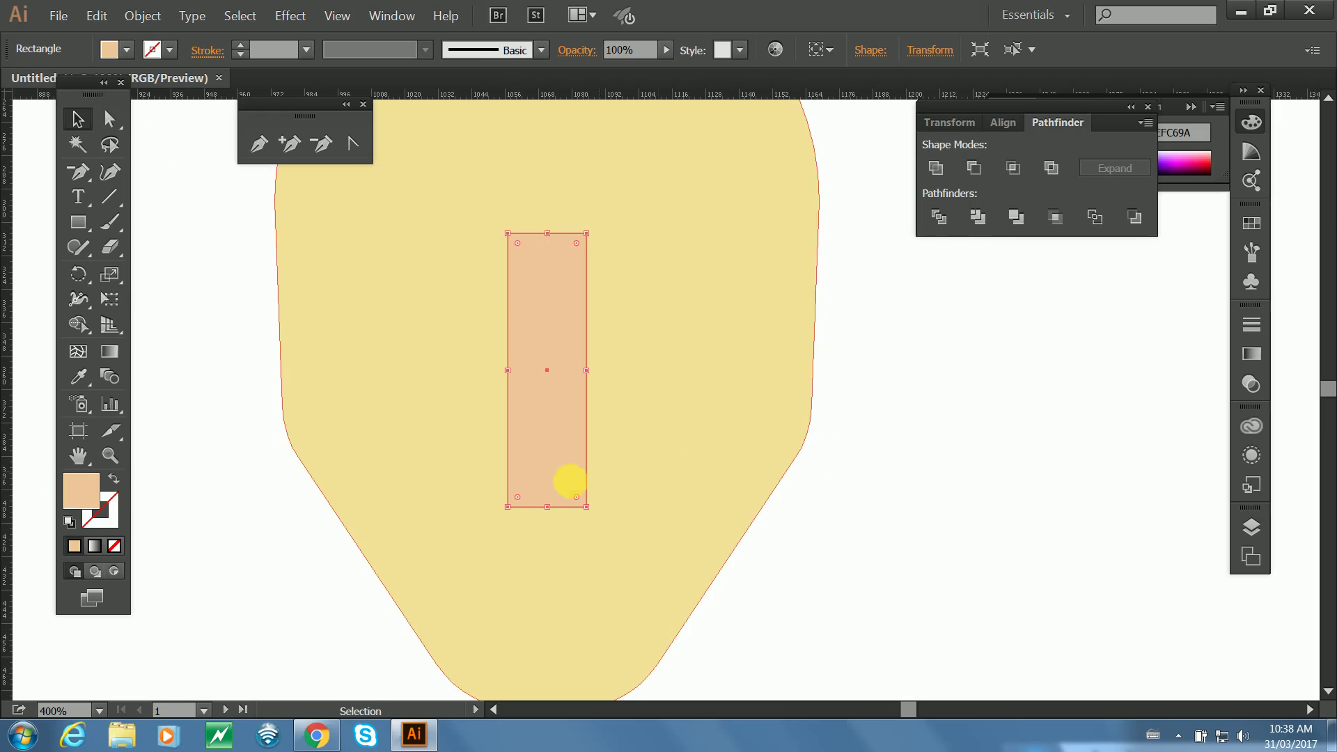
left_click_drag(519, 494, 519, 496)
left_click(170, 272)
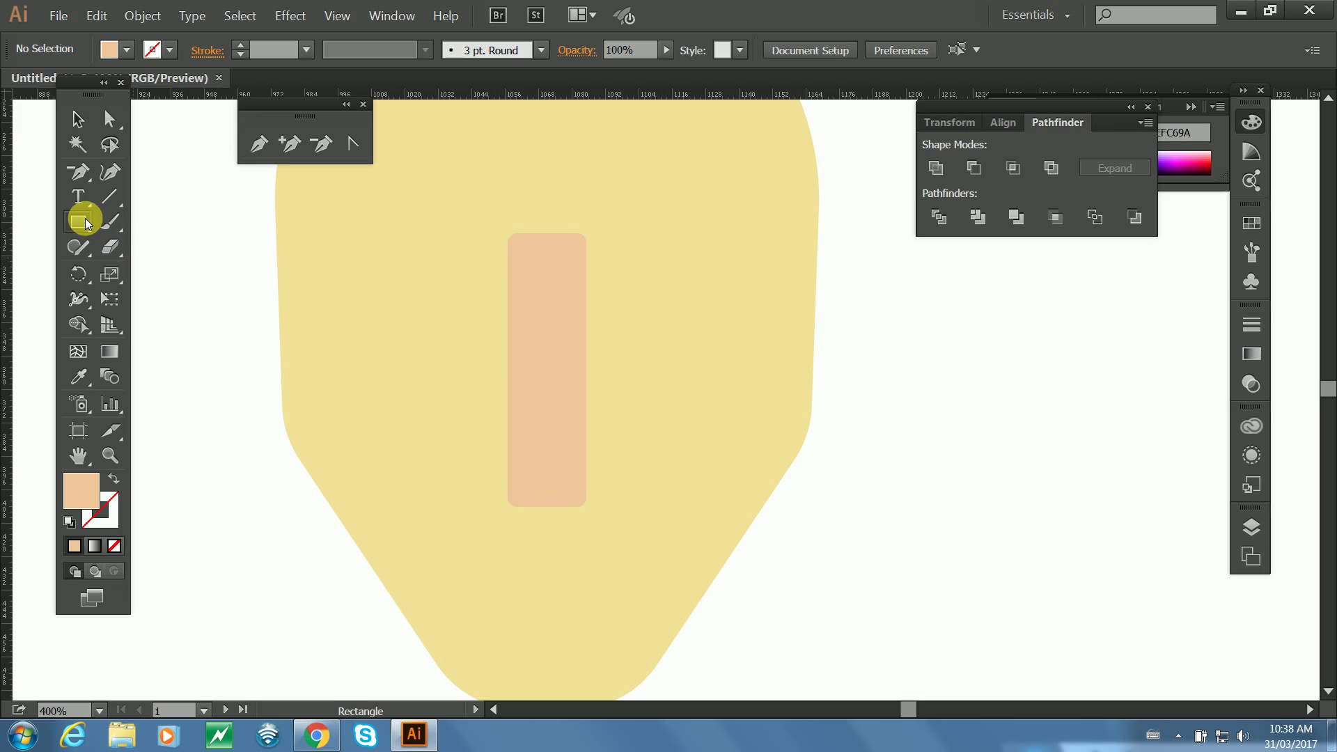
left_click_drag(85, 219, 184, 249)
left_click(188, 346)
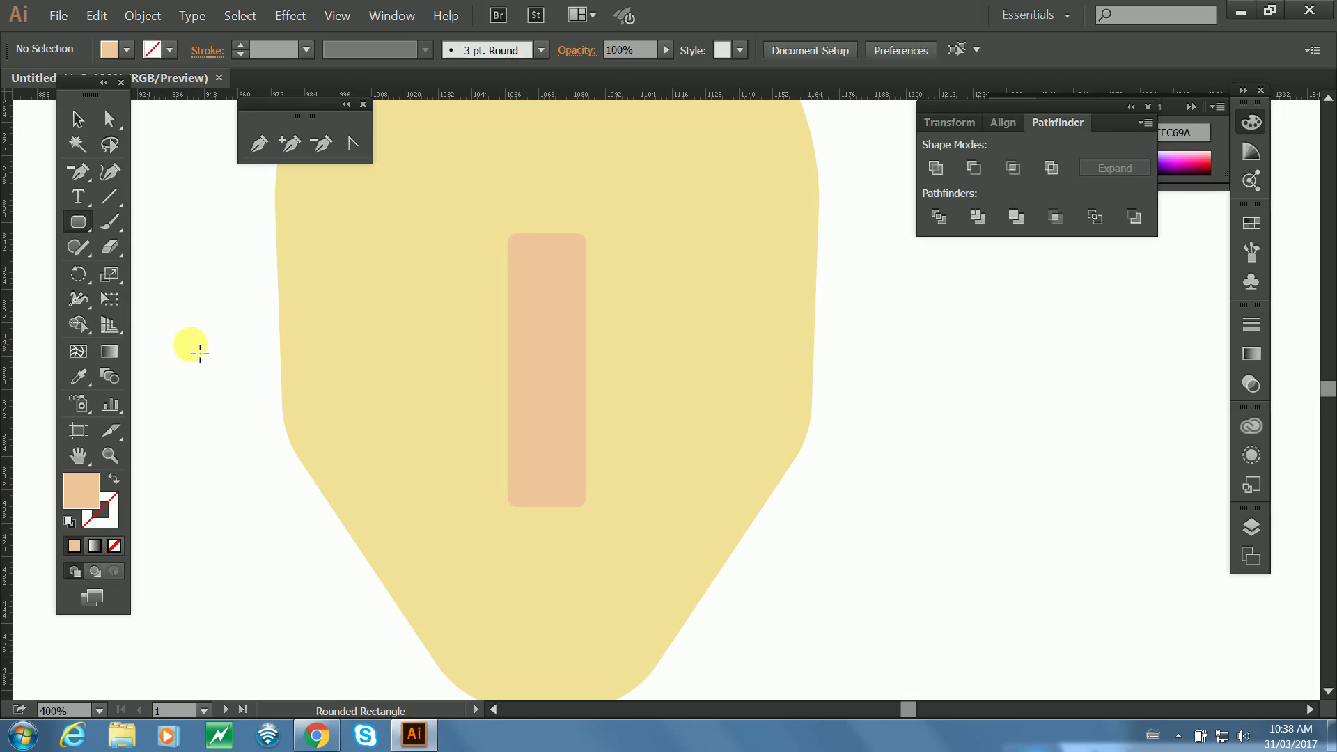
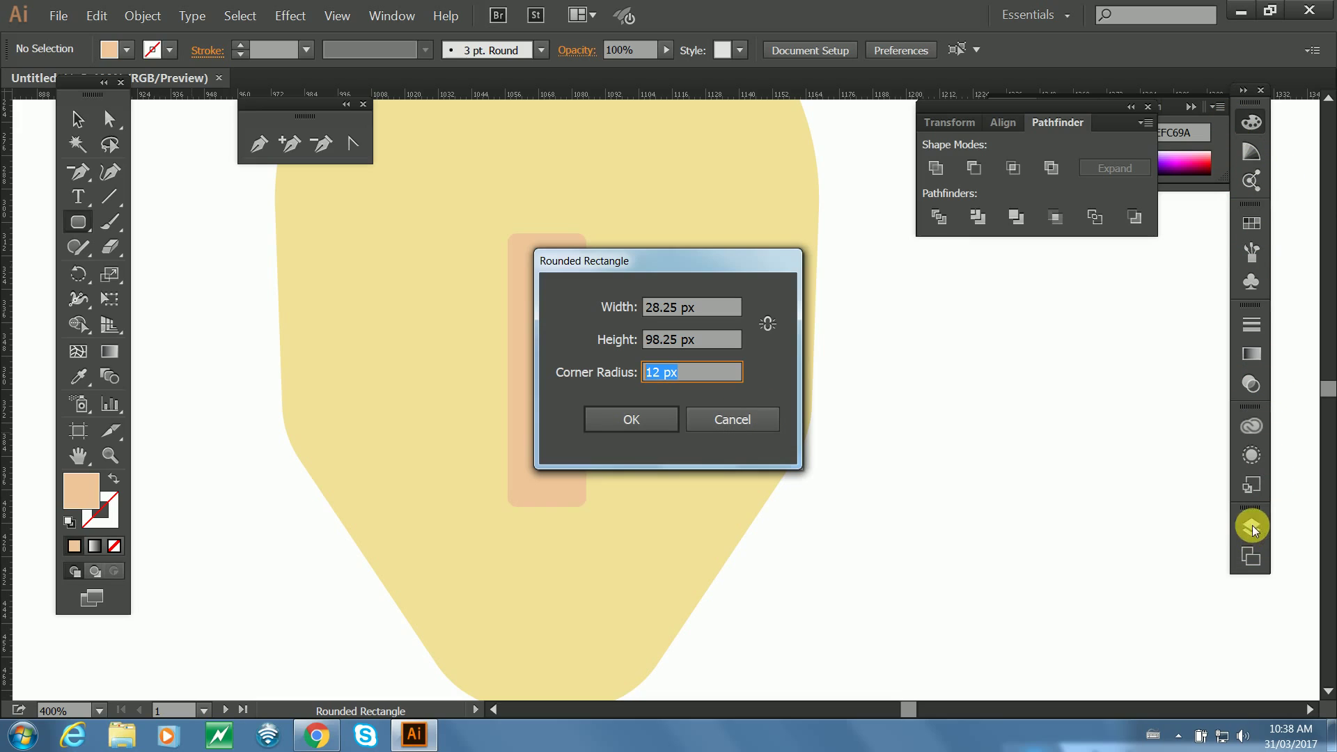
left_click(731, 419)
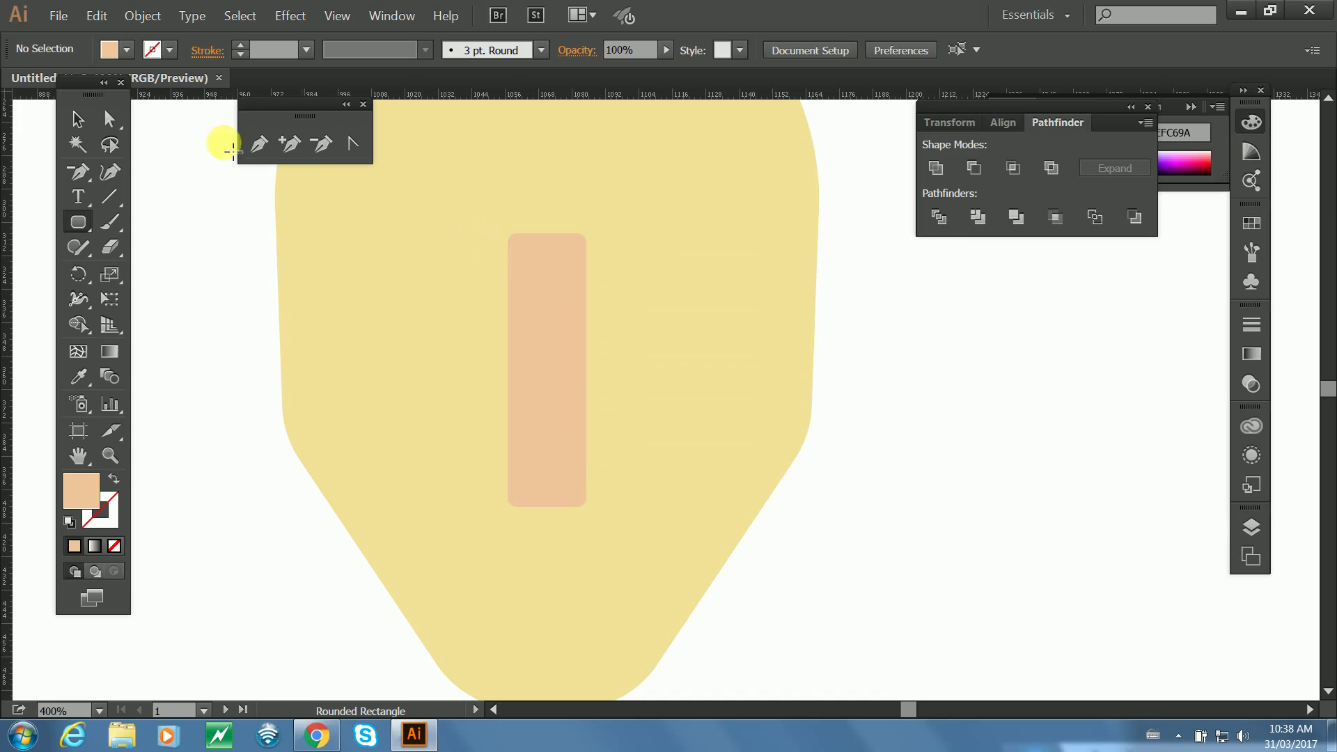
Return the peach rectangle to square corners and select its two upper corner points.
left_click(109, 119)
left_click(554, 263)
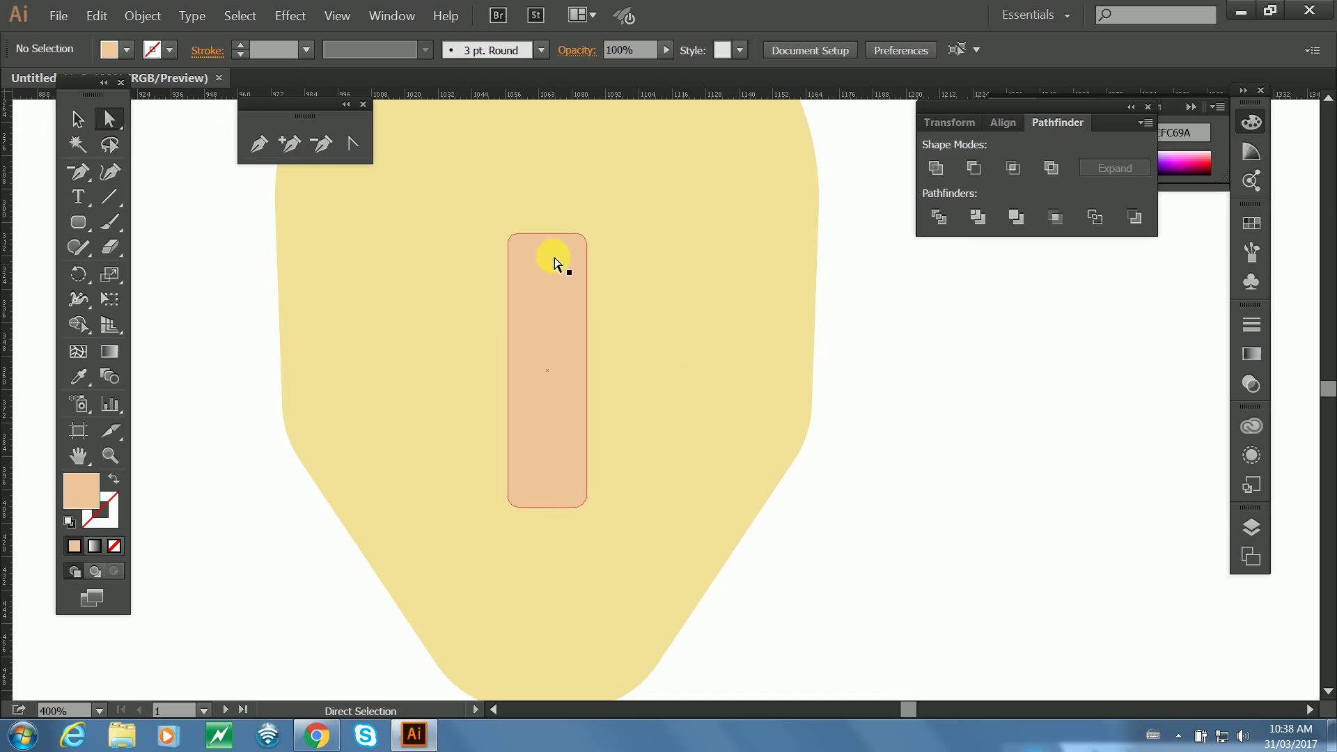
left_click(541, 233)
key("v")
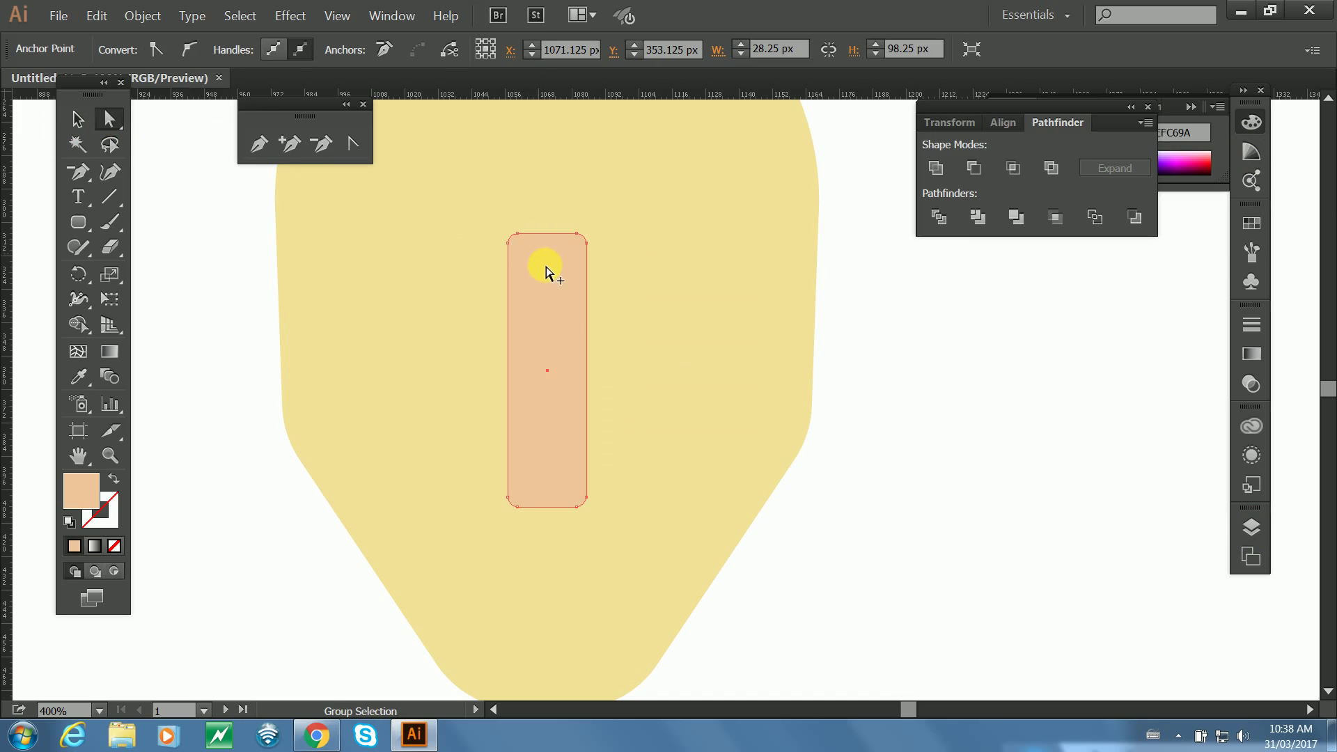
key("a")
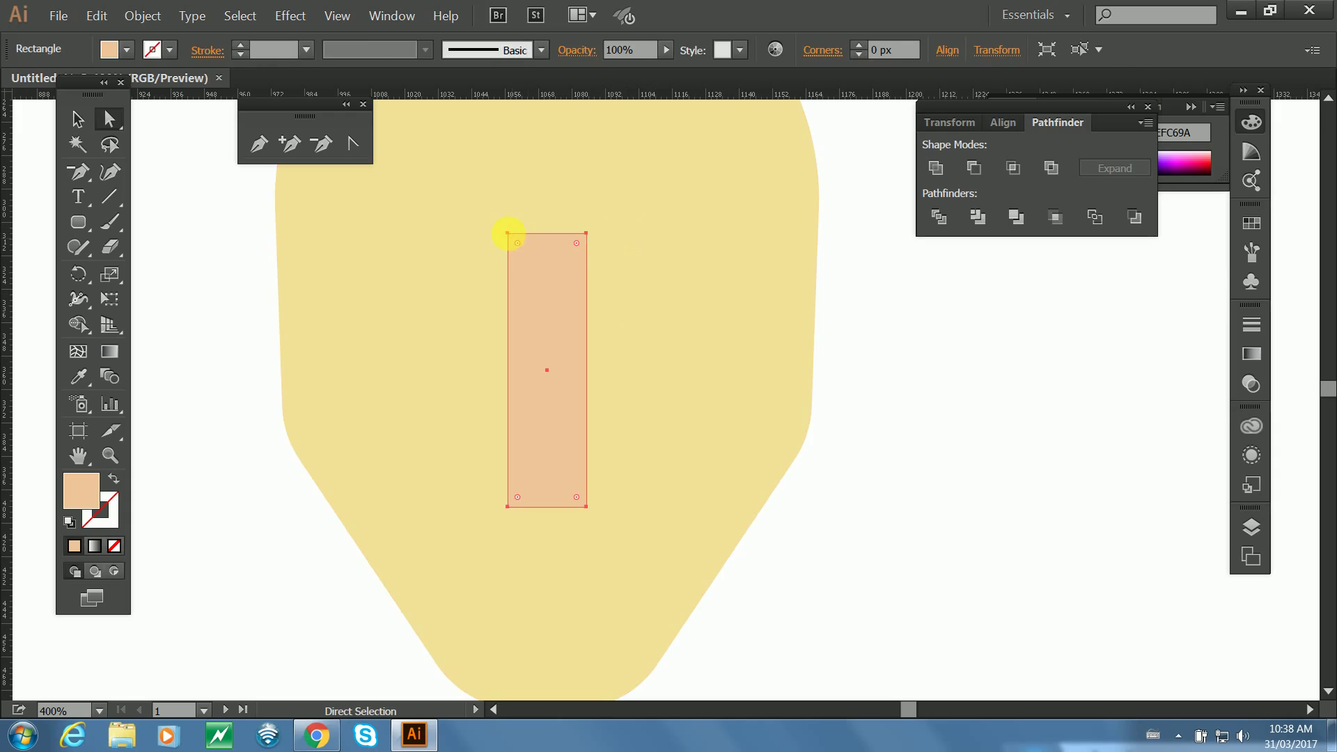
left_click_drag(498, 221, 586, 238)
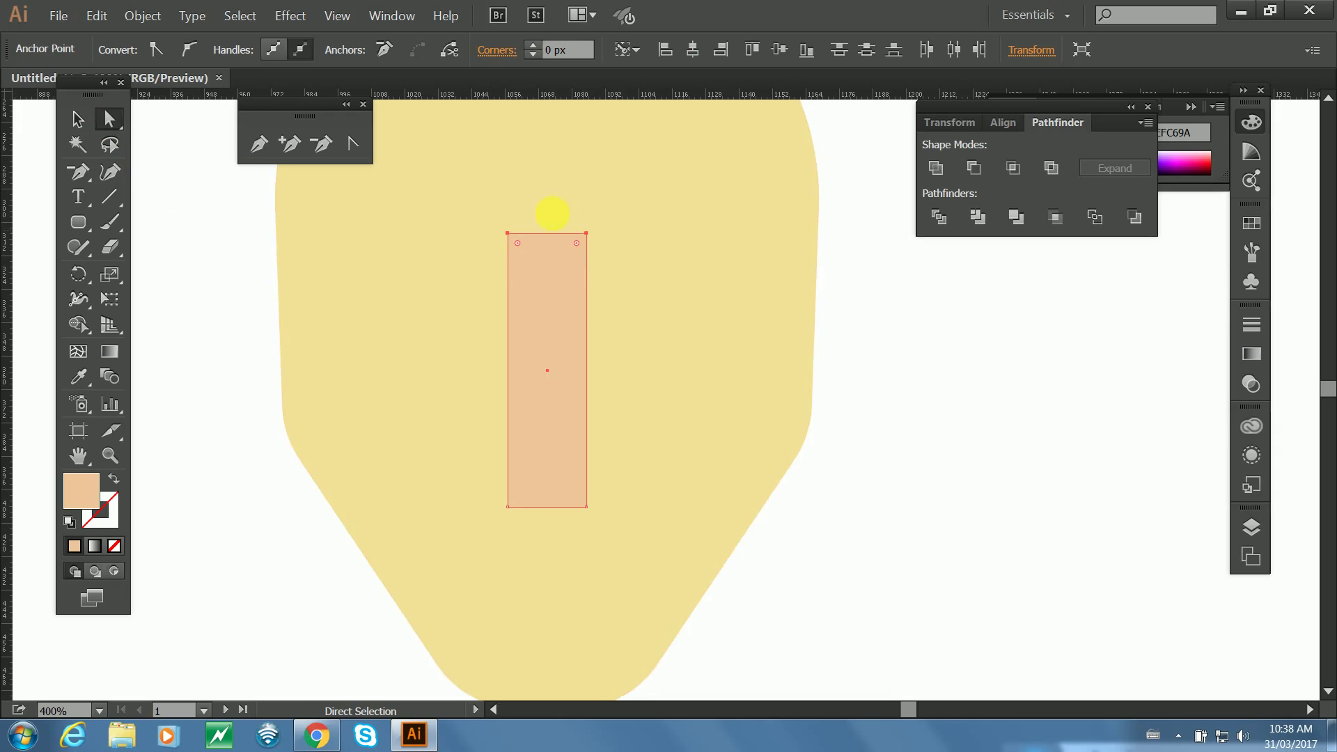
key("s")
left_click(78, 119)
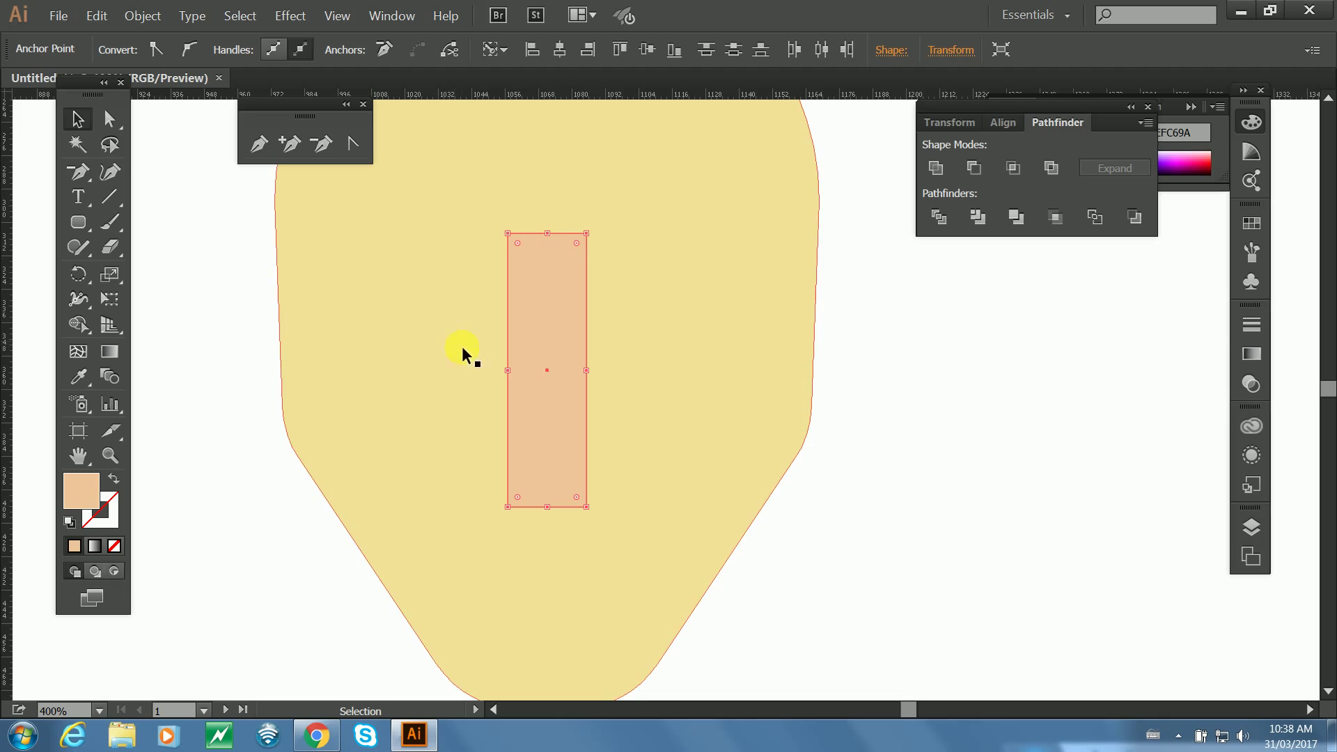
key("s")
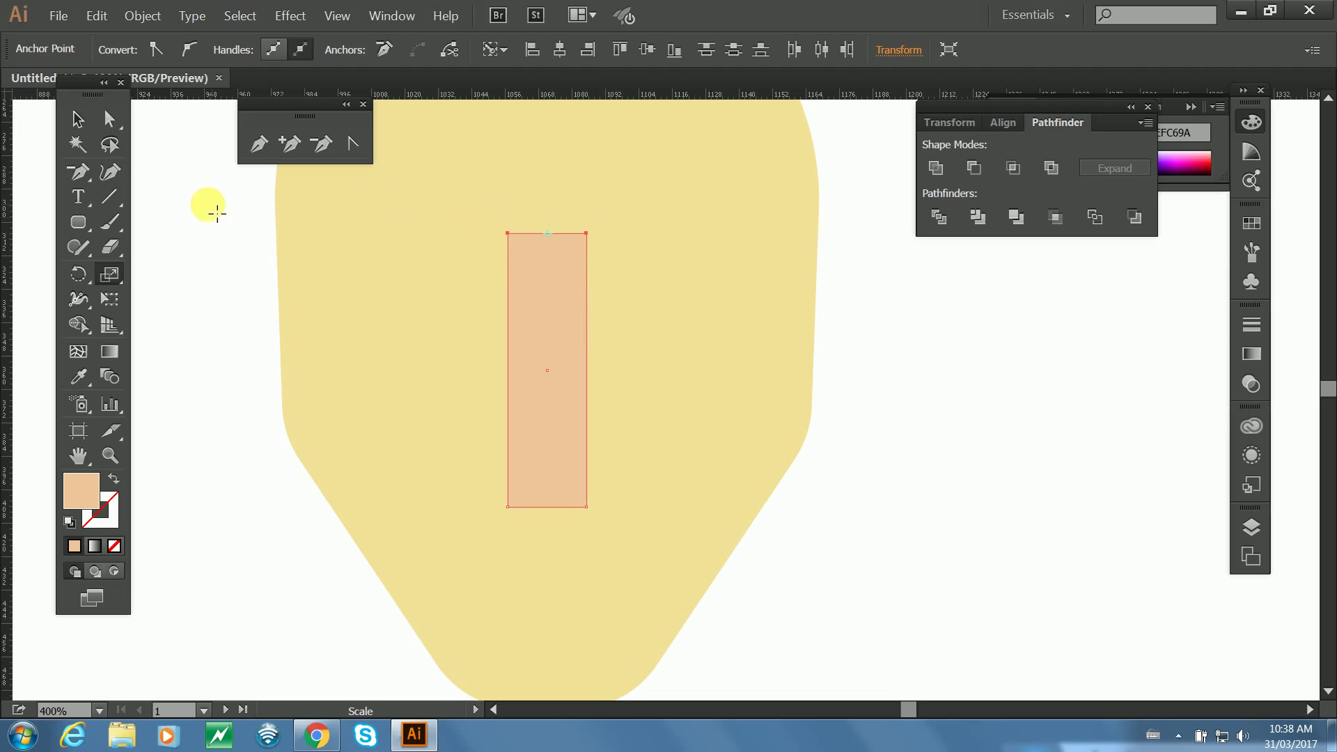
left_click(110, 119)
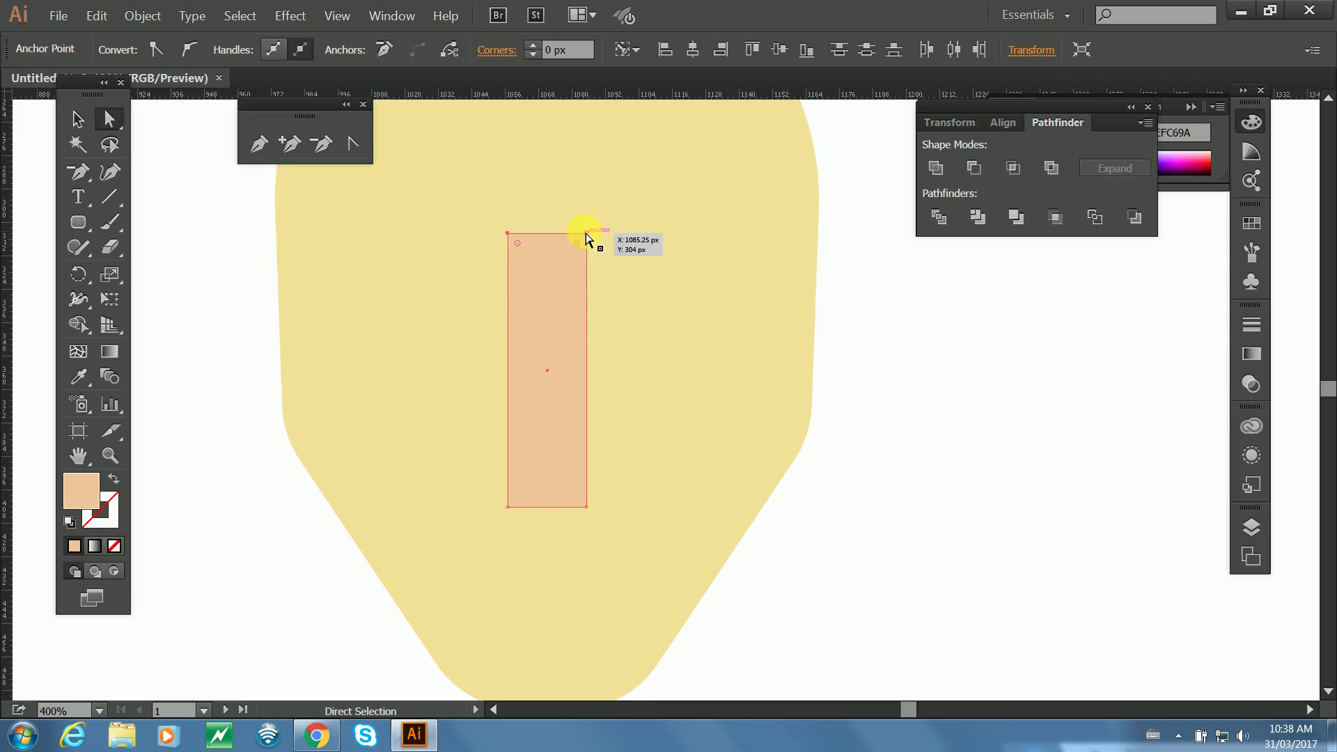
Move the peach rectangle's upper right corner point inward by about 5 px.
left_click(586, 233)
key("Left")
key("Left")
key("Left")
key("Left")
key("Left")
key("Left")
key("Left")
key("Left")
key("Left")
key("Left")
key("Left")
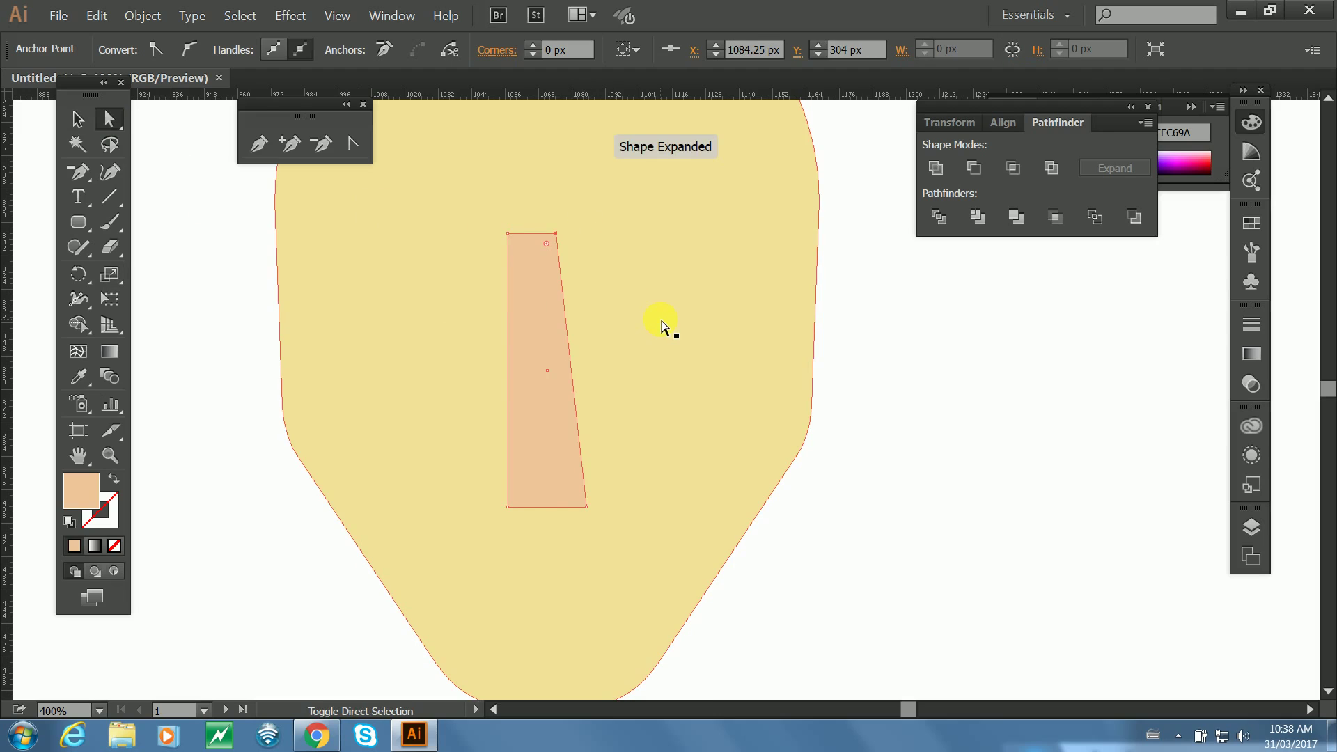
key("Right")
key("Right")
key("Right")
key("Right")
key("Right")
key("Right")
key("Right")
key("Right")
key("Right")
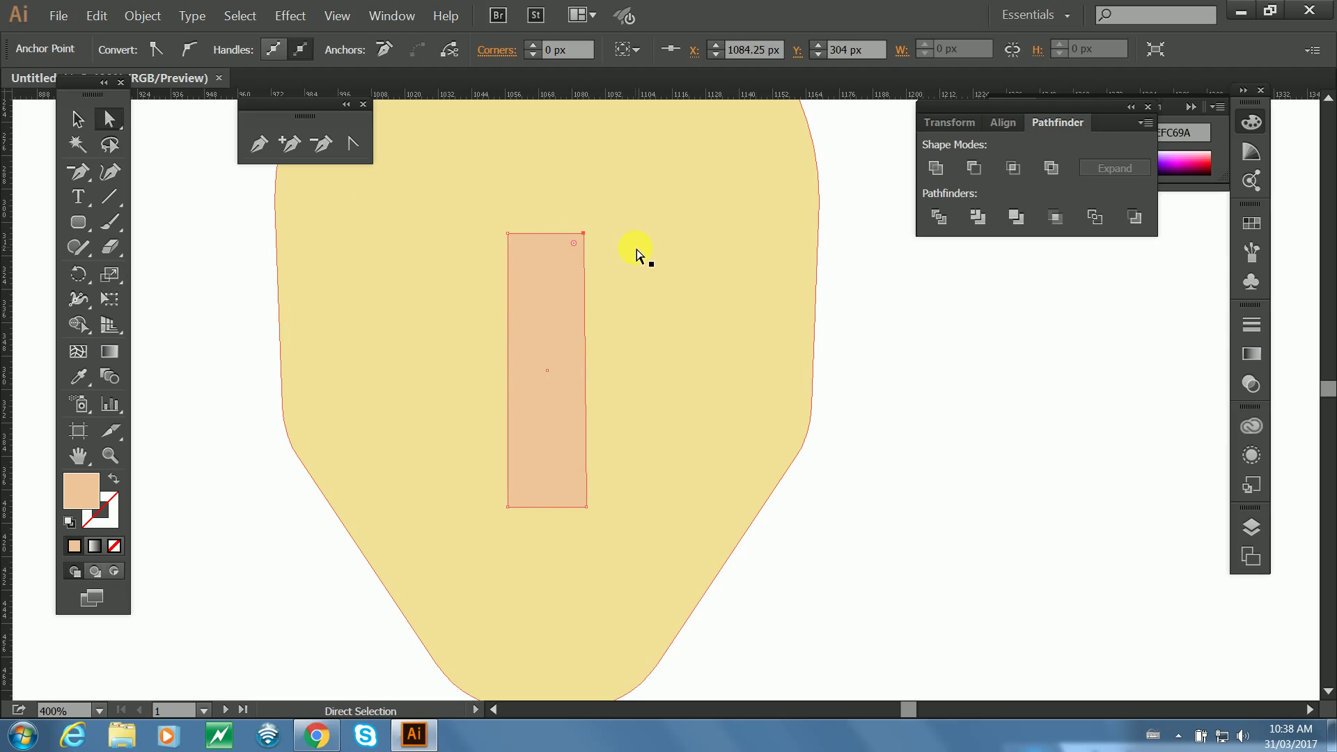
key("Left")
key("Left")
key("Left")
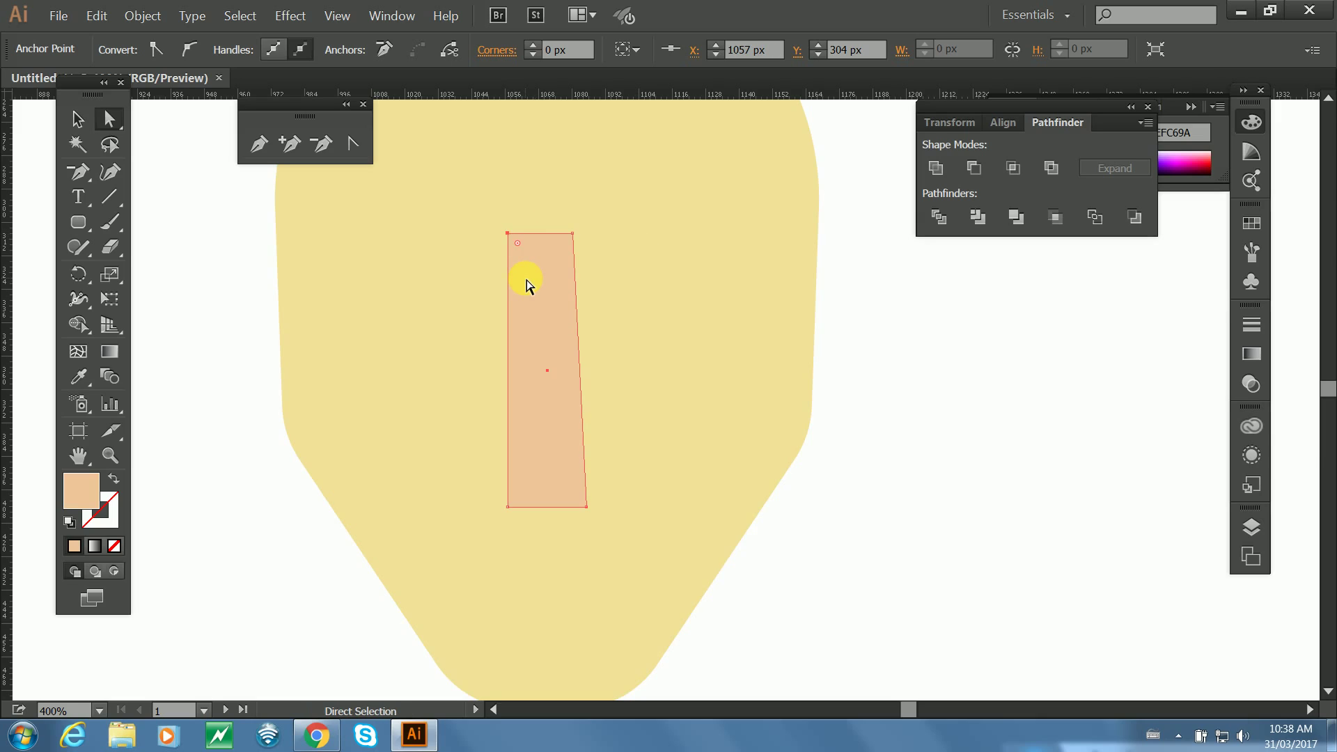
Move the peach shape's upper left corner point 4 px inward to X 1061 px.
key("Right")
key("Right")
key("Right")
key("Right")
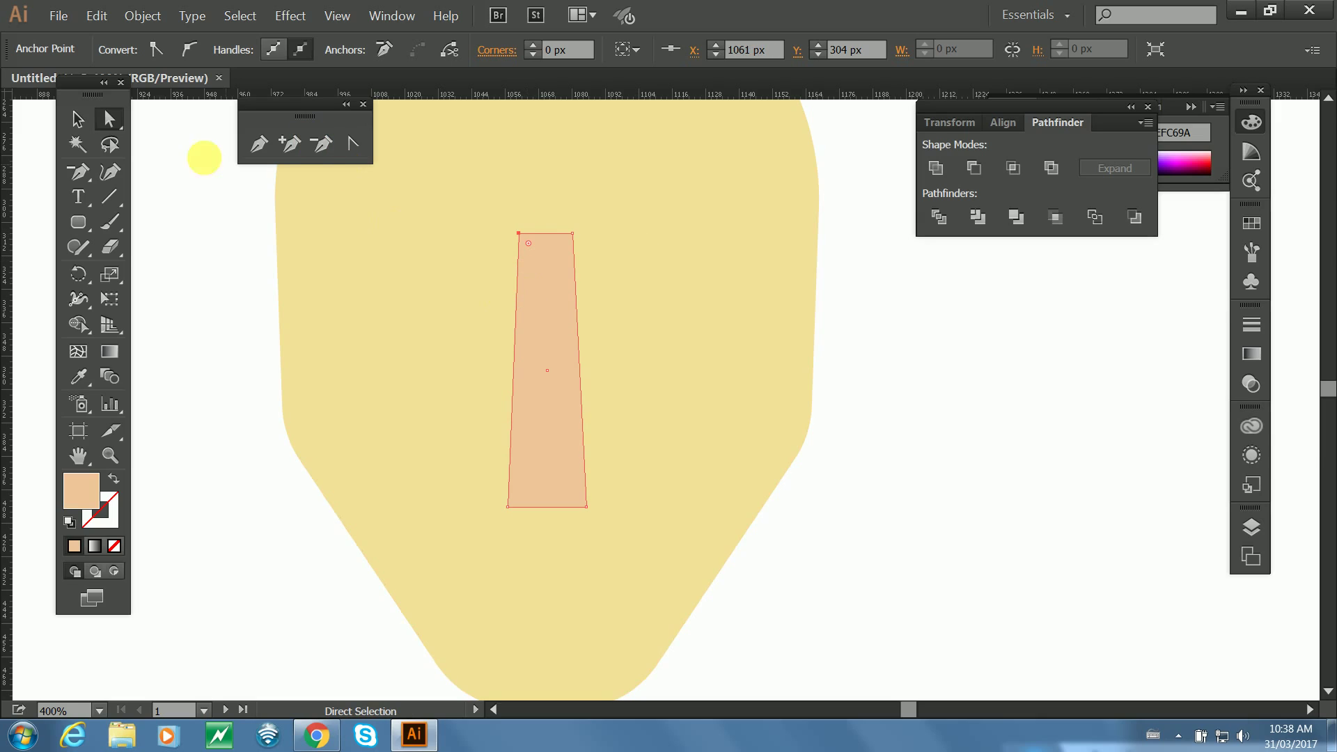
left_click(77, 120)
left_click(110, 116)
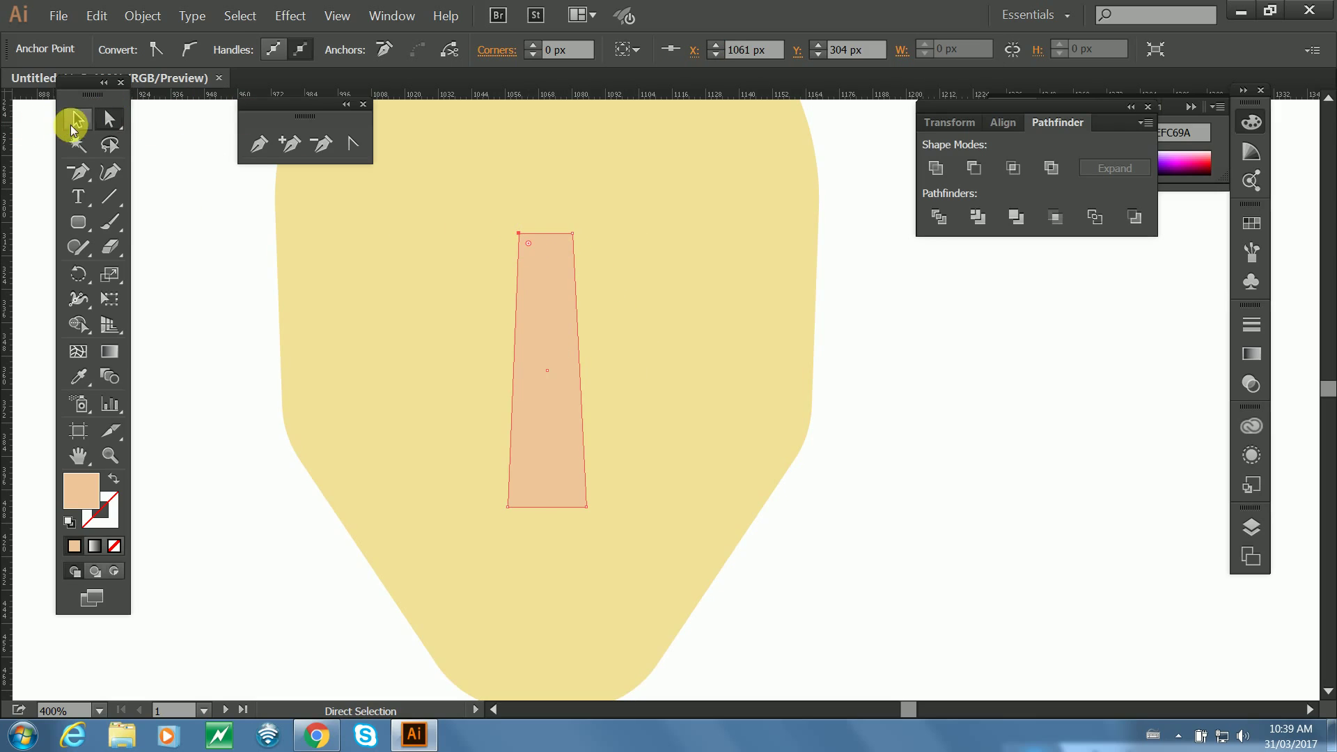
left_click(76, 122)
left_click(155, 179)
left_click(523, 280)
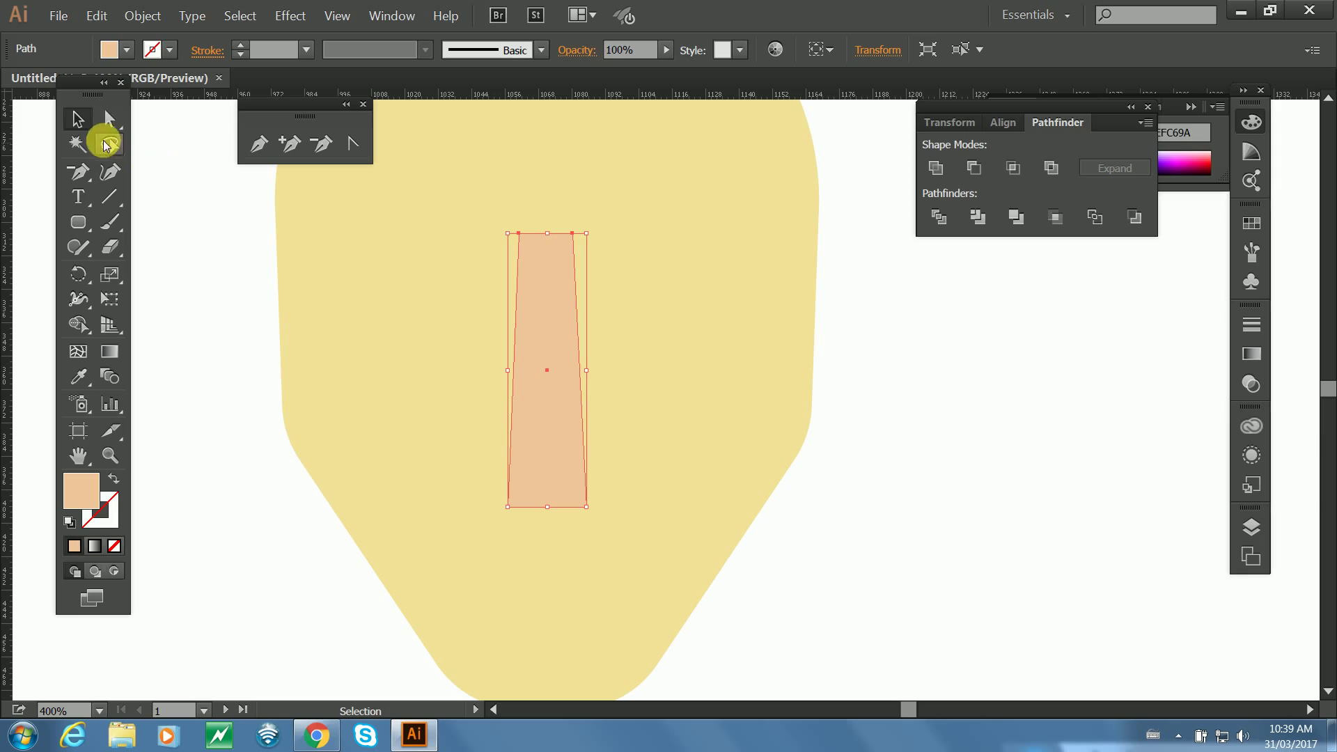
left_click(108, 119)
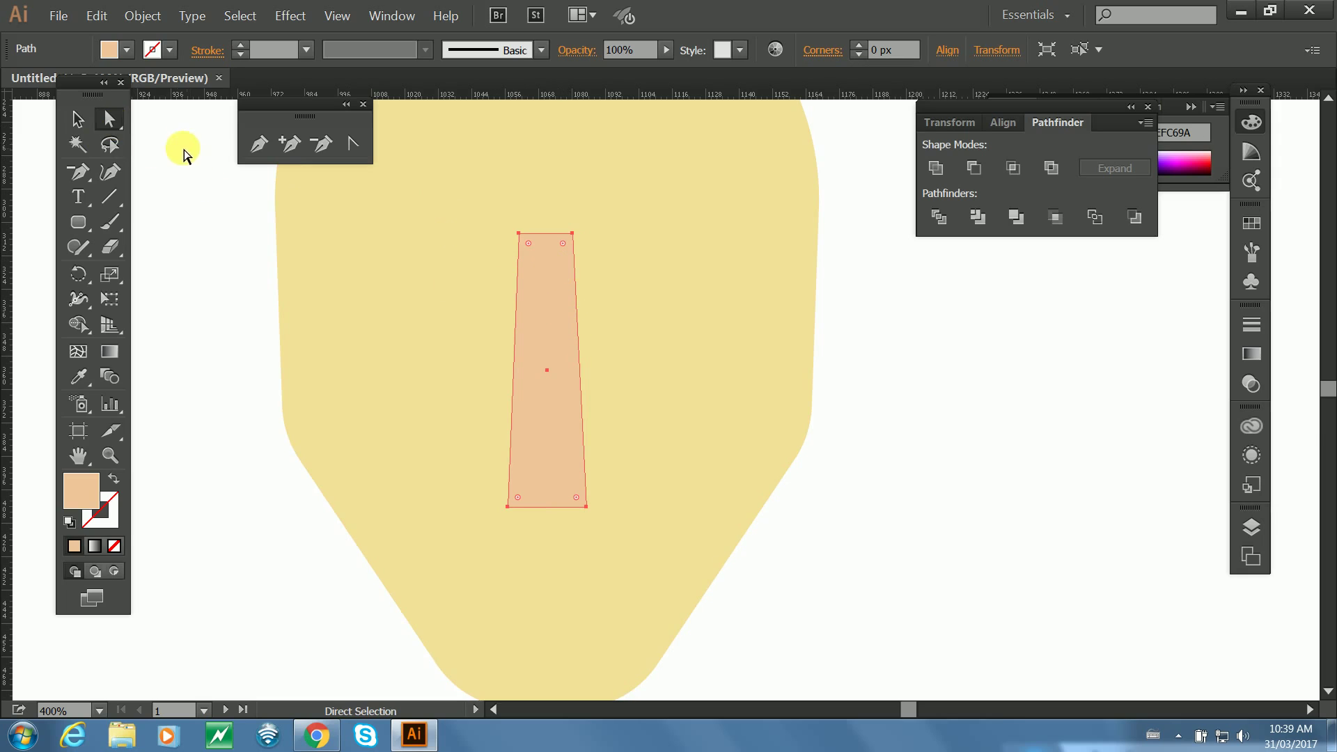
left_click(391, 244)
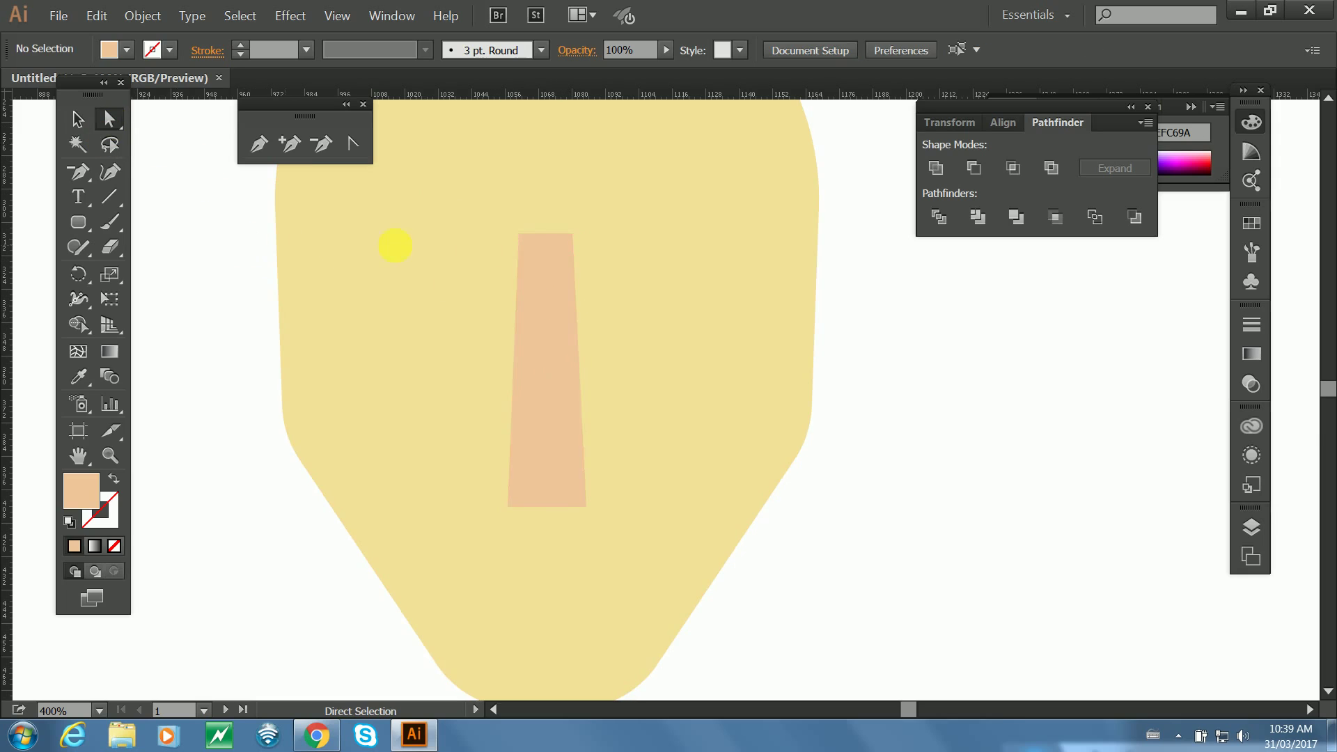
left_click(519, 232)
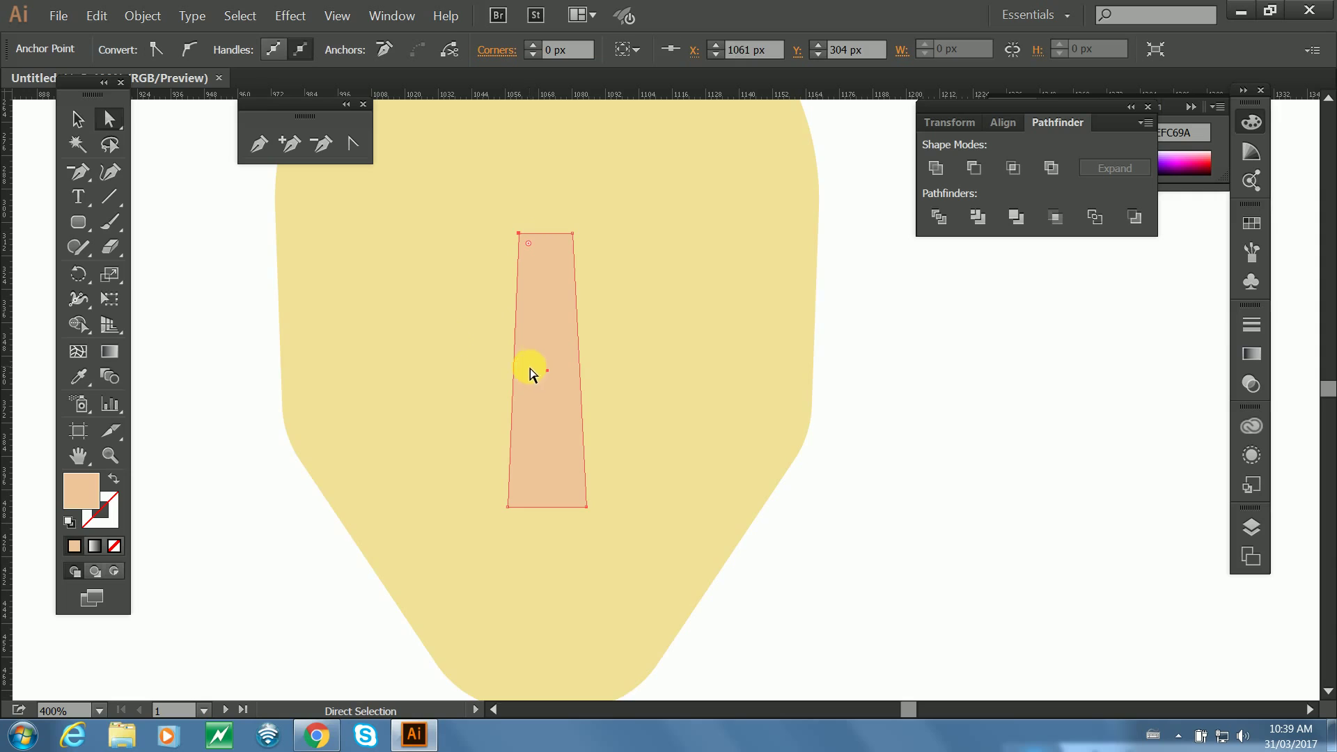
left_click(78, 119)
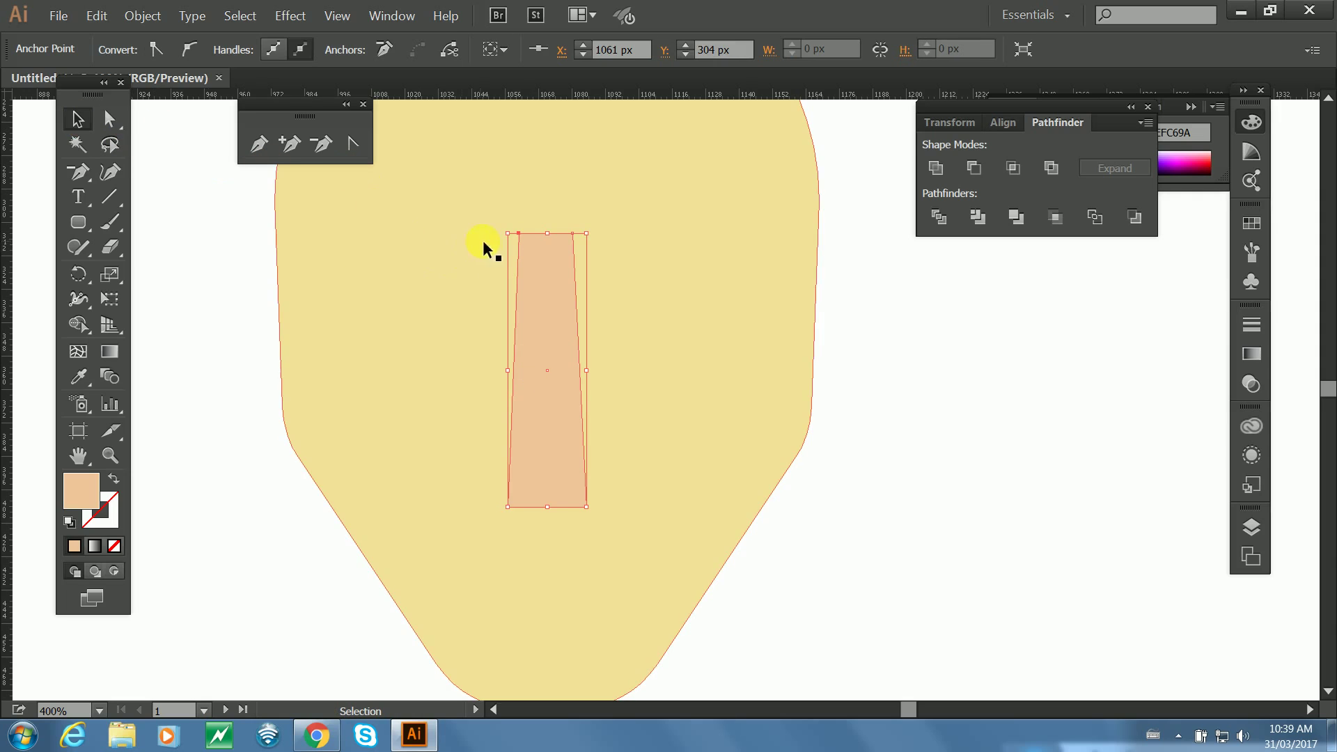
left_click(202, 171)
Slightly round all four corners of the tapered peach shape together and clear the selection.
left_click(566, 294)
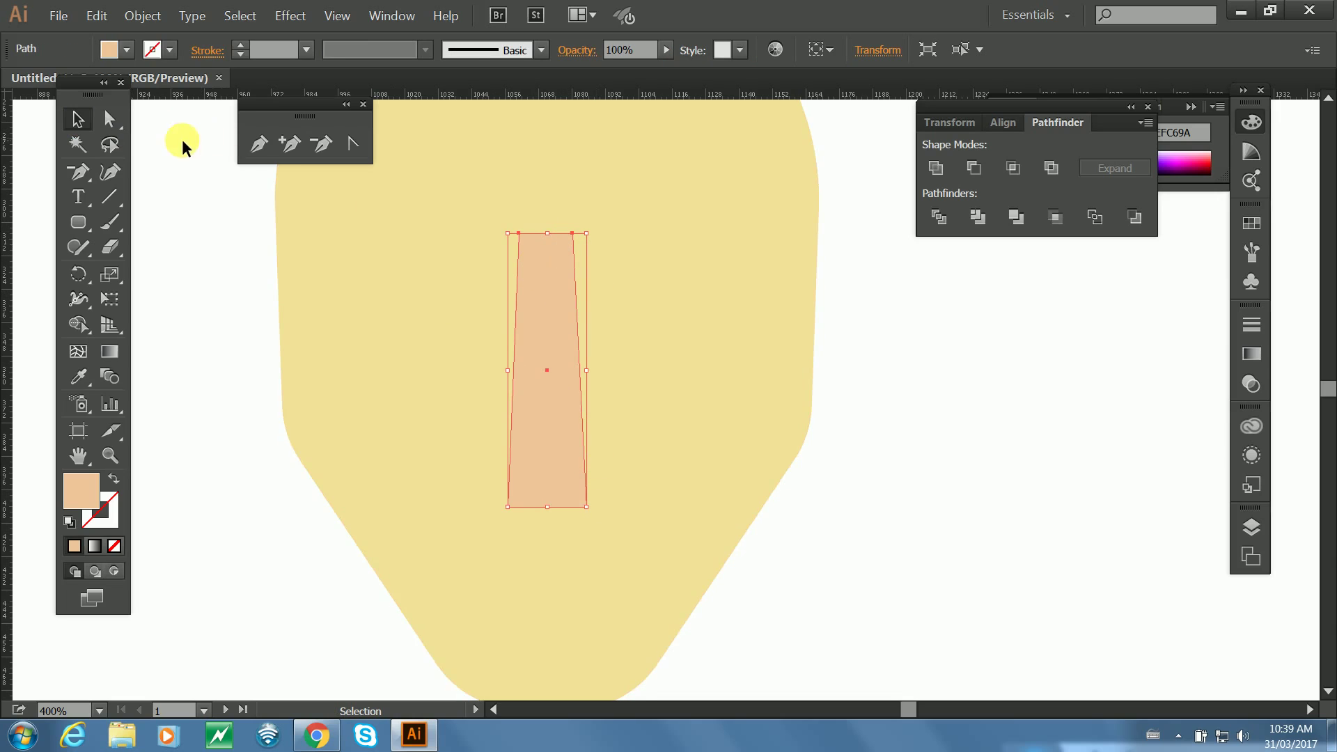
left_click(109, 118)
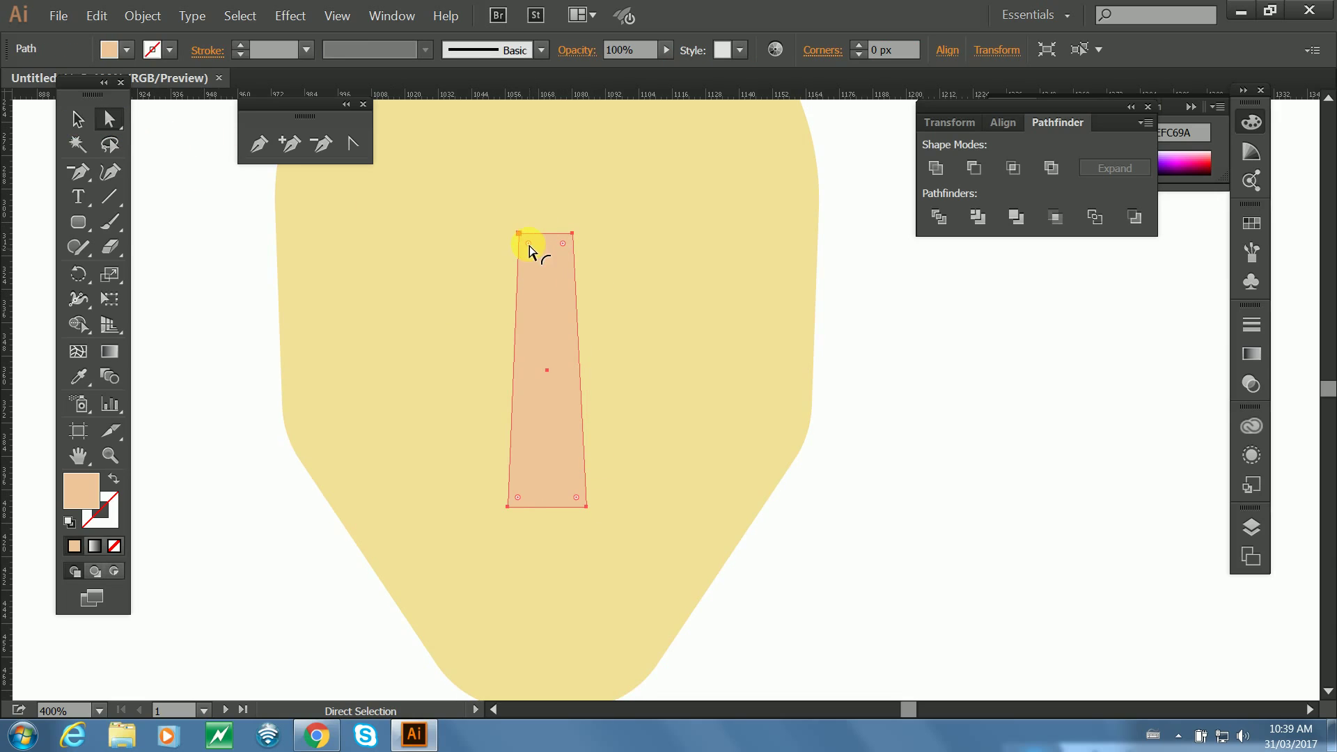
left_click_drag(529, 245, 531, 250)
left_click(77, 119)
left_click(144, 215)
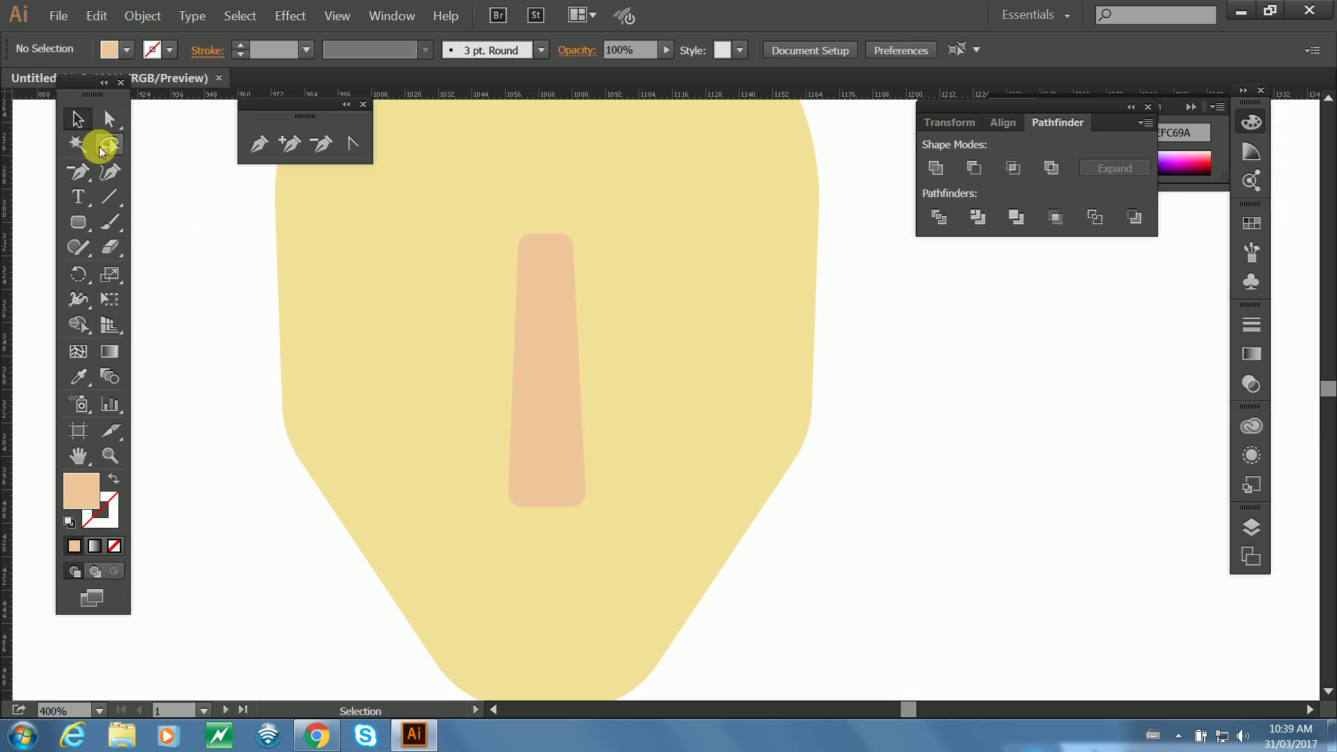
Draw a wider peach shape with the Pen from the tapered form's upper left corner, flaring down-left, beneath its base and up to its lower right corner.
key("p")
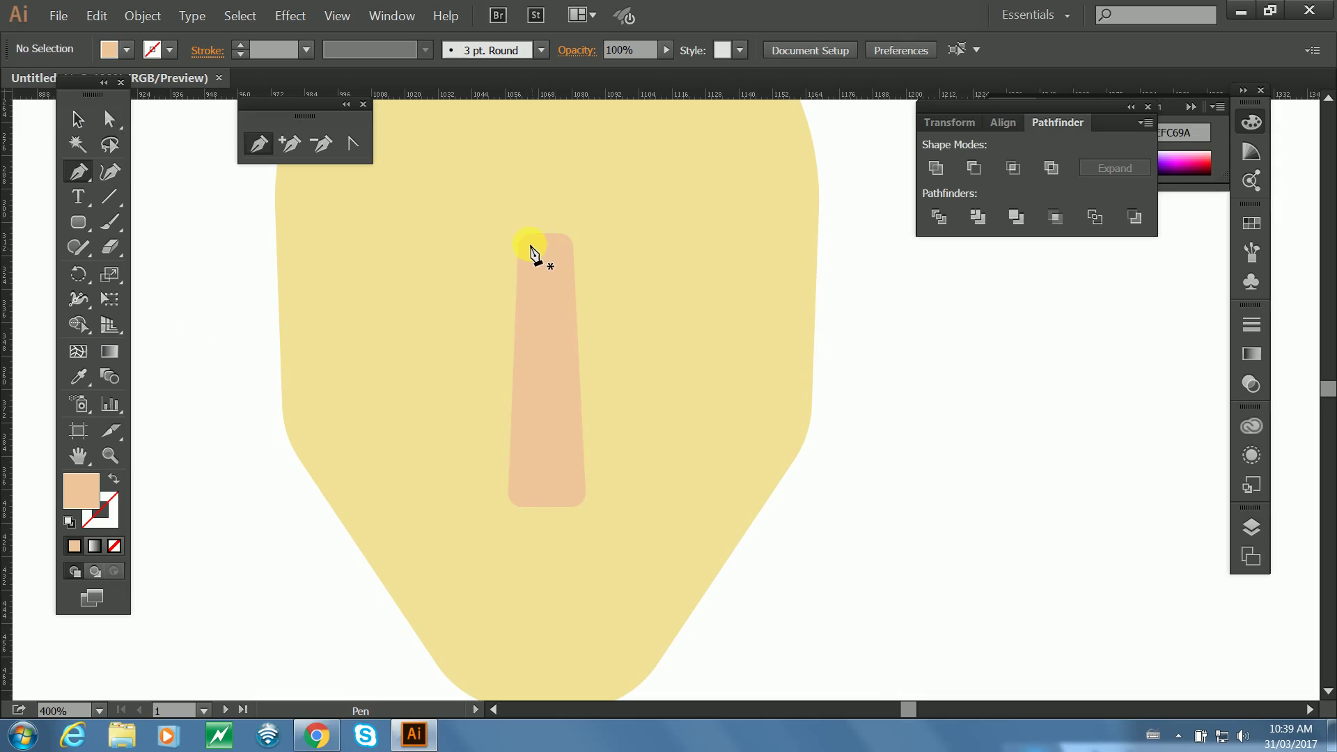
left_click(520, 240)
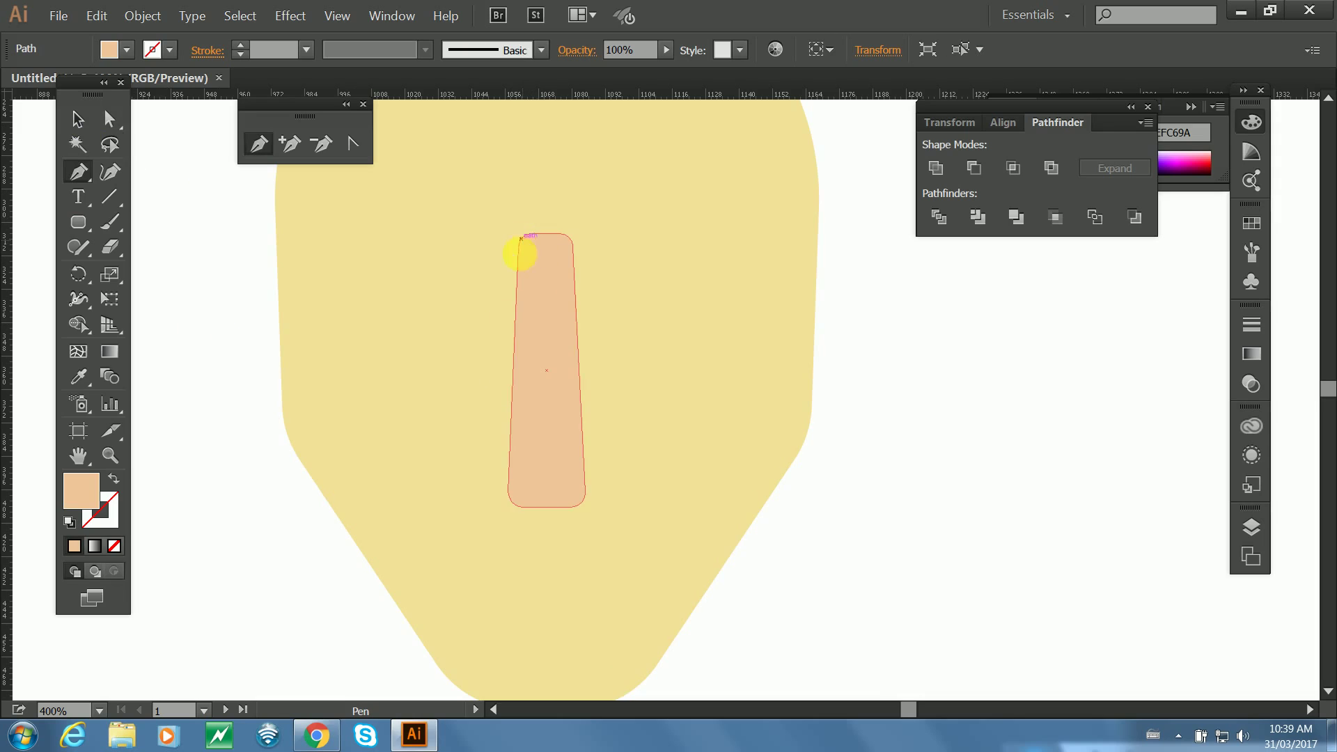
left_click(467, 519)
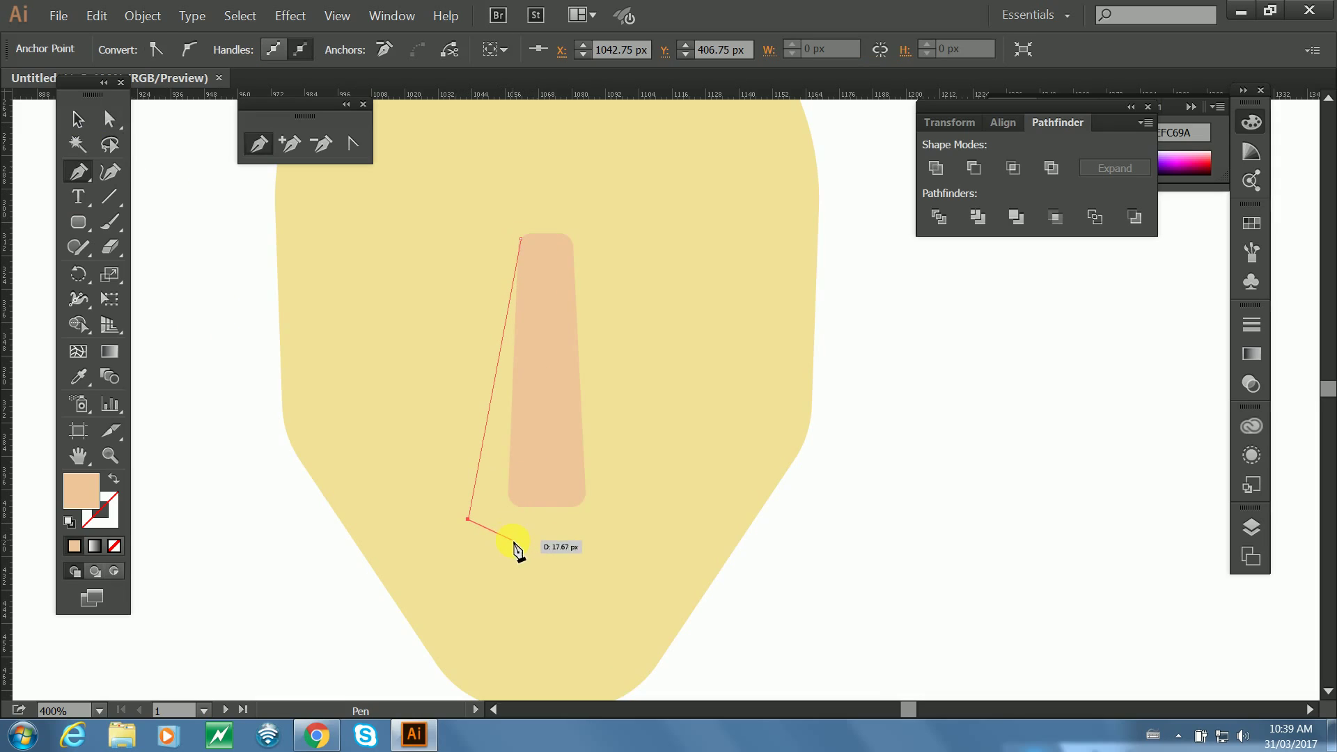
left_click(475, 527)
left_click(483, 530)
left_click(491, 533)
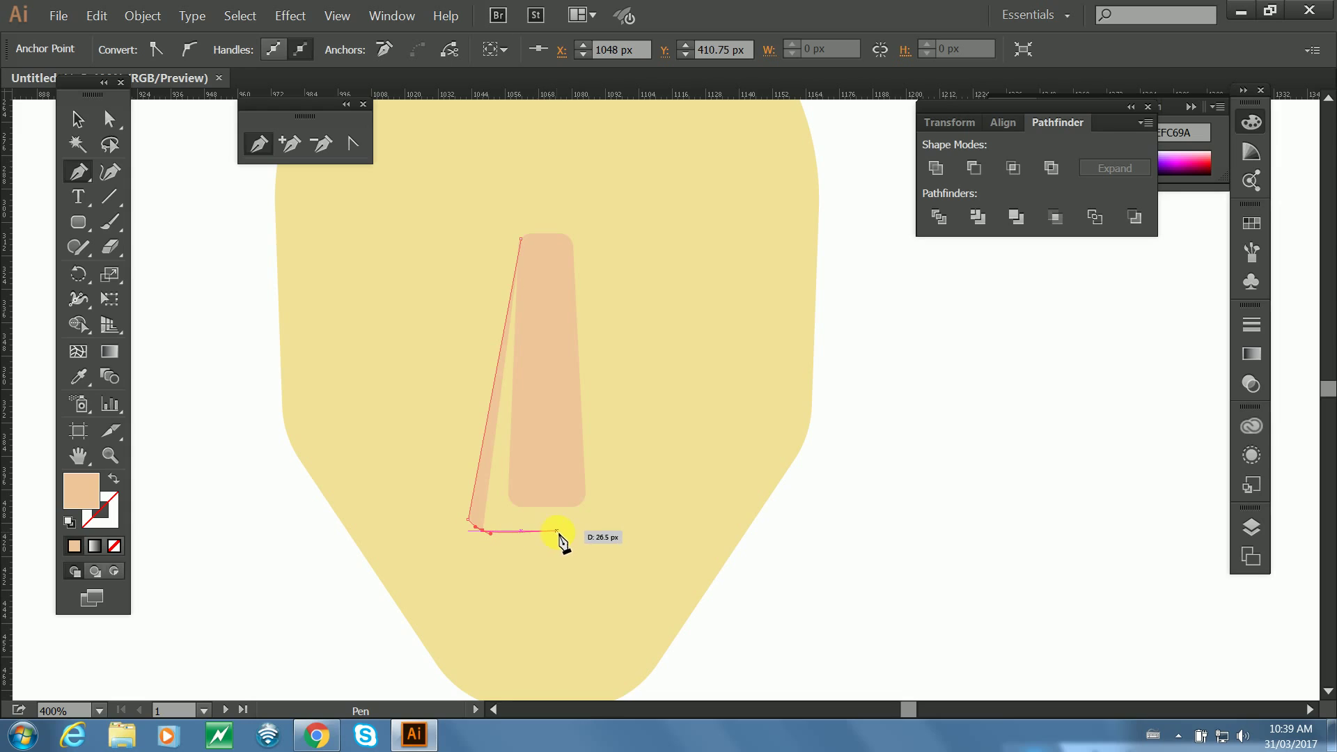
left_click(557, 531)
left_click(569, 524)
left_click(575, 519)
left_click(582, 499)
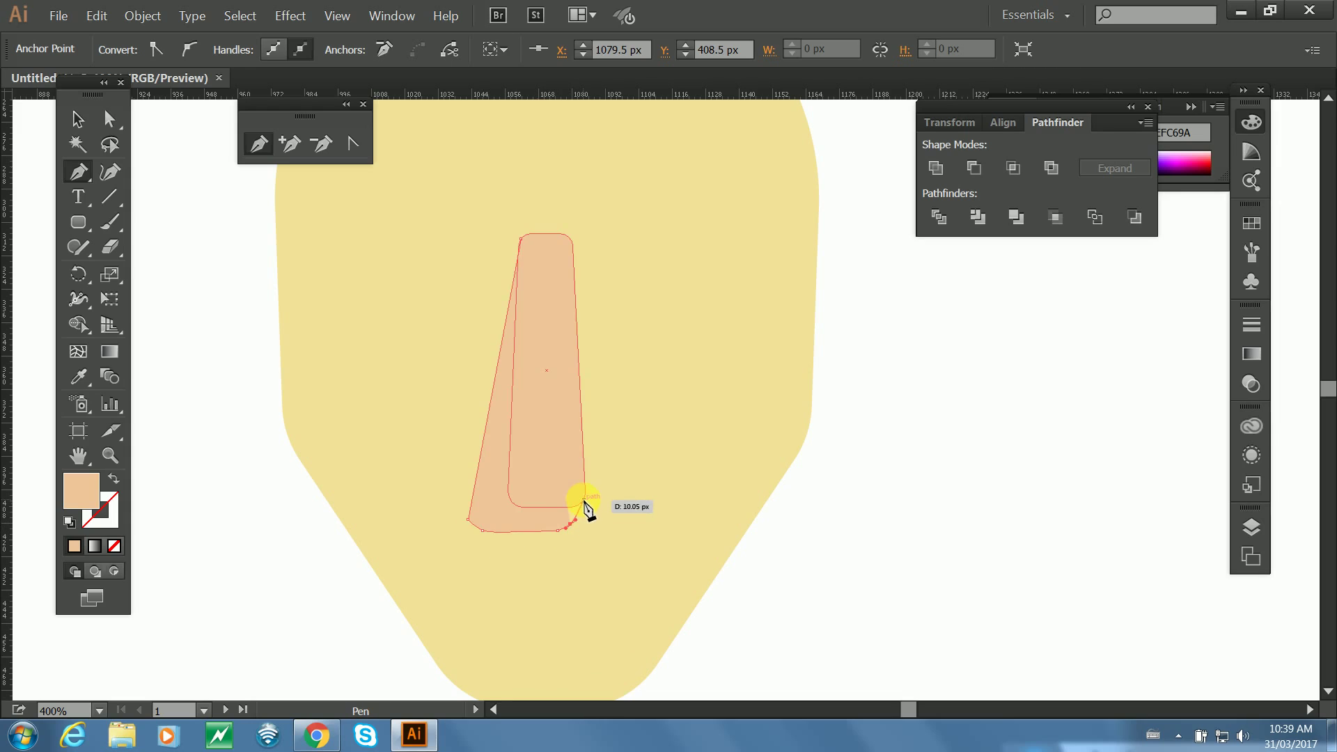
Add the nose shadow's last anchor point at the nose's upper corner and try the face's yellow as its fill.
left_click(525, 239)
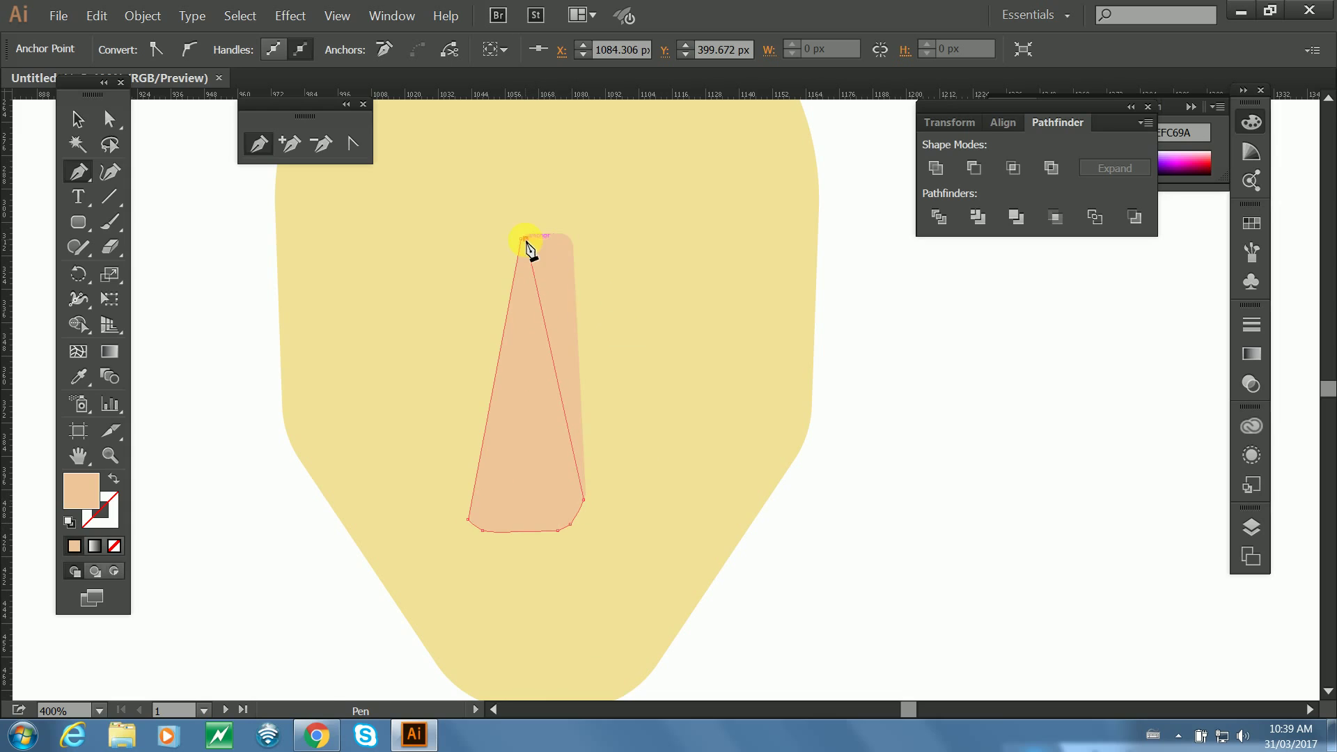
key("i")
left_click(653, 265)
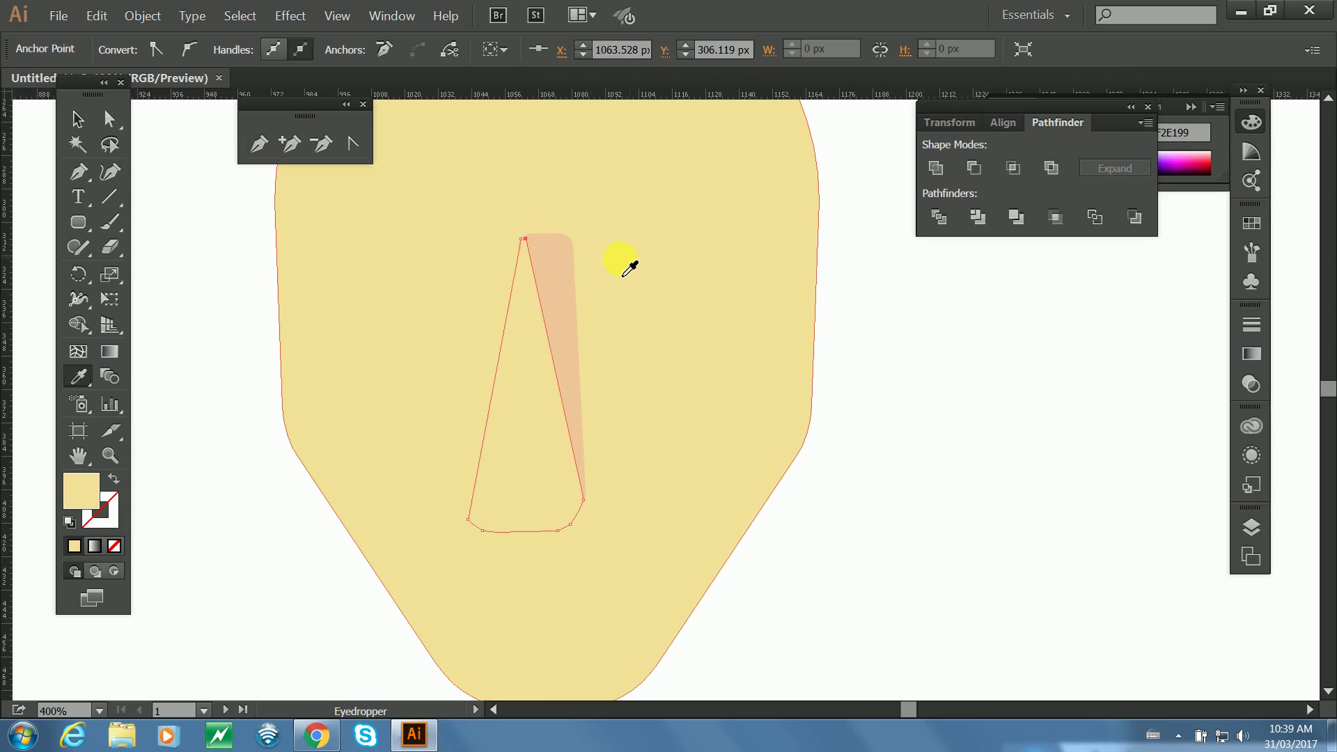
key("v")
left_click(553, 318)
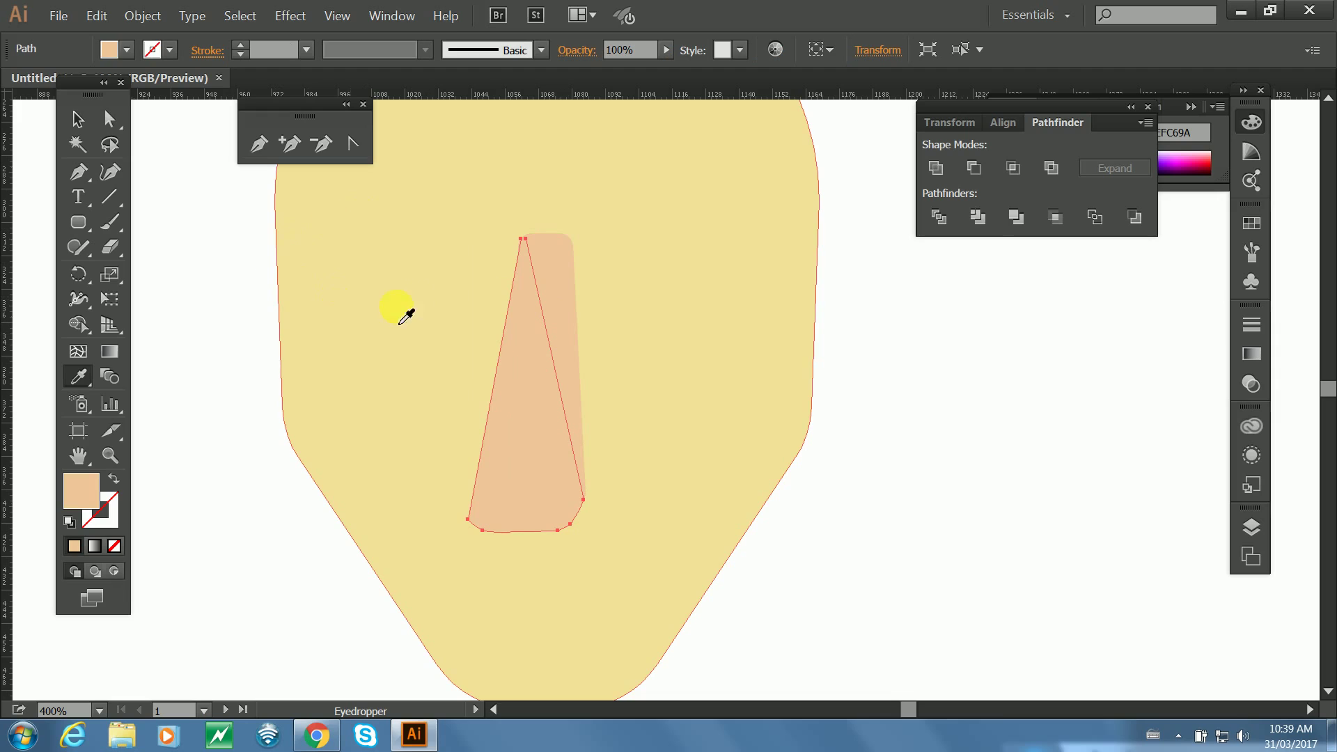
Try to move the shadow's extra top anchor point onto the neighbouring one.
key("a")
left_click_drag(525, 239, 520, 238)
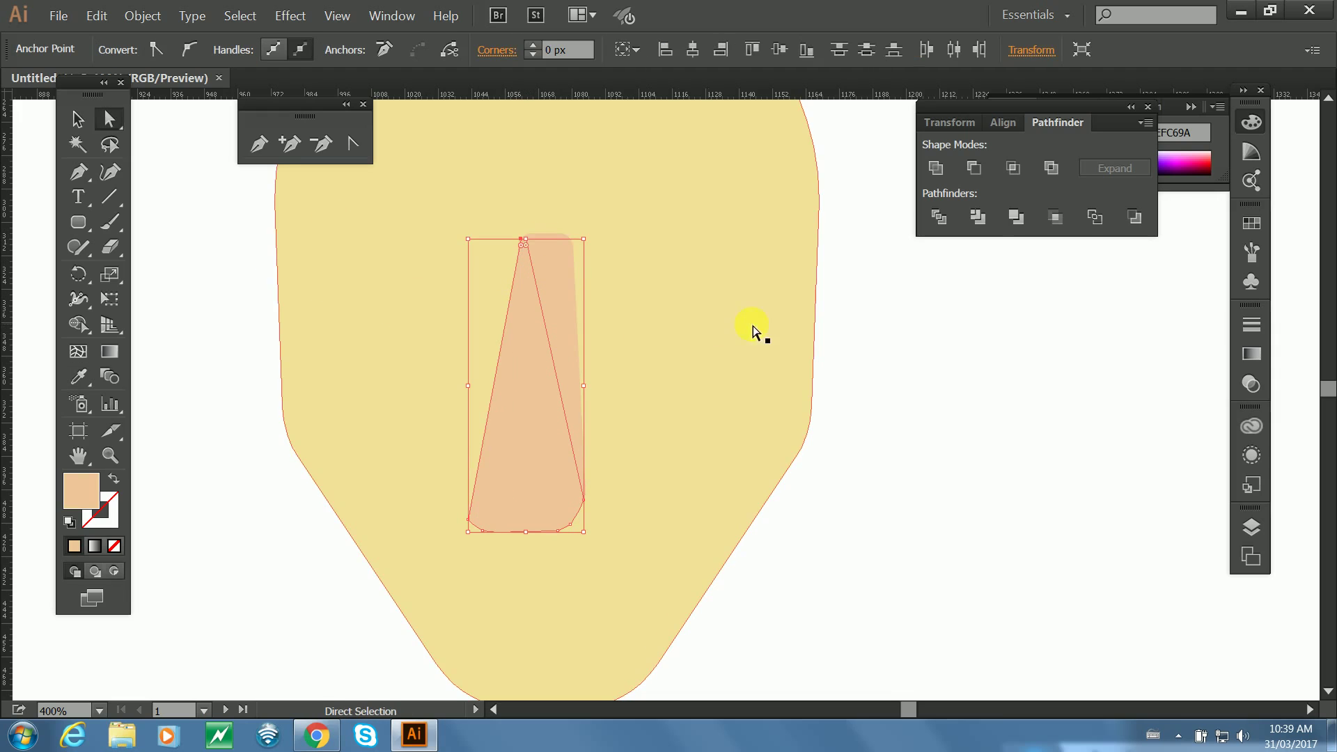
left_click(842, 362)
Give the nose shadow the face's yellow as its fill and darken it to DDCD8A.
left_click(513, 417)
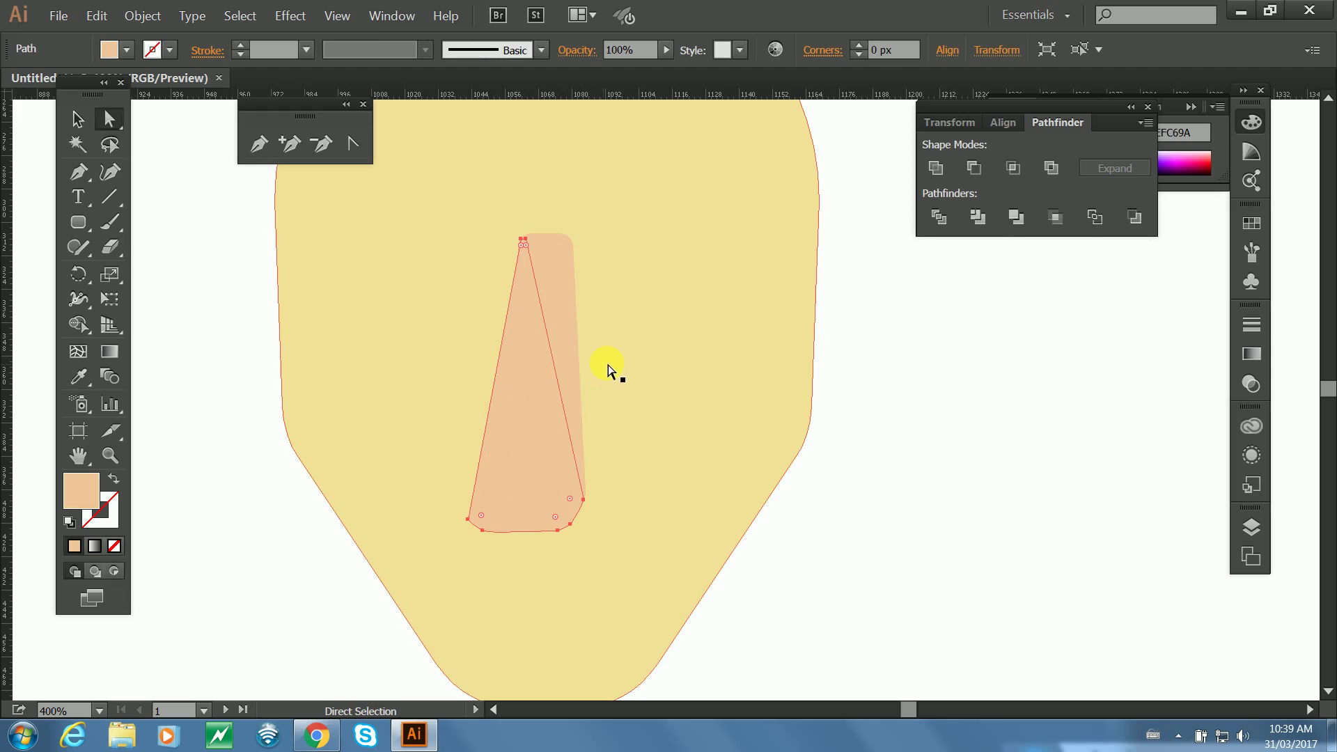
key("i")
left_click(622, 348)
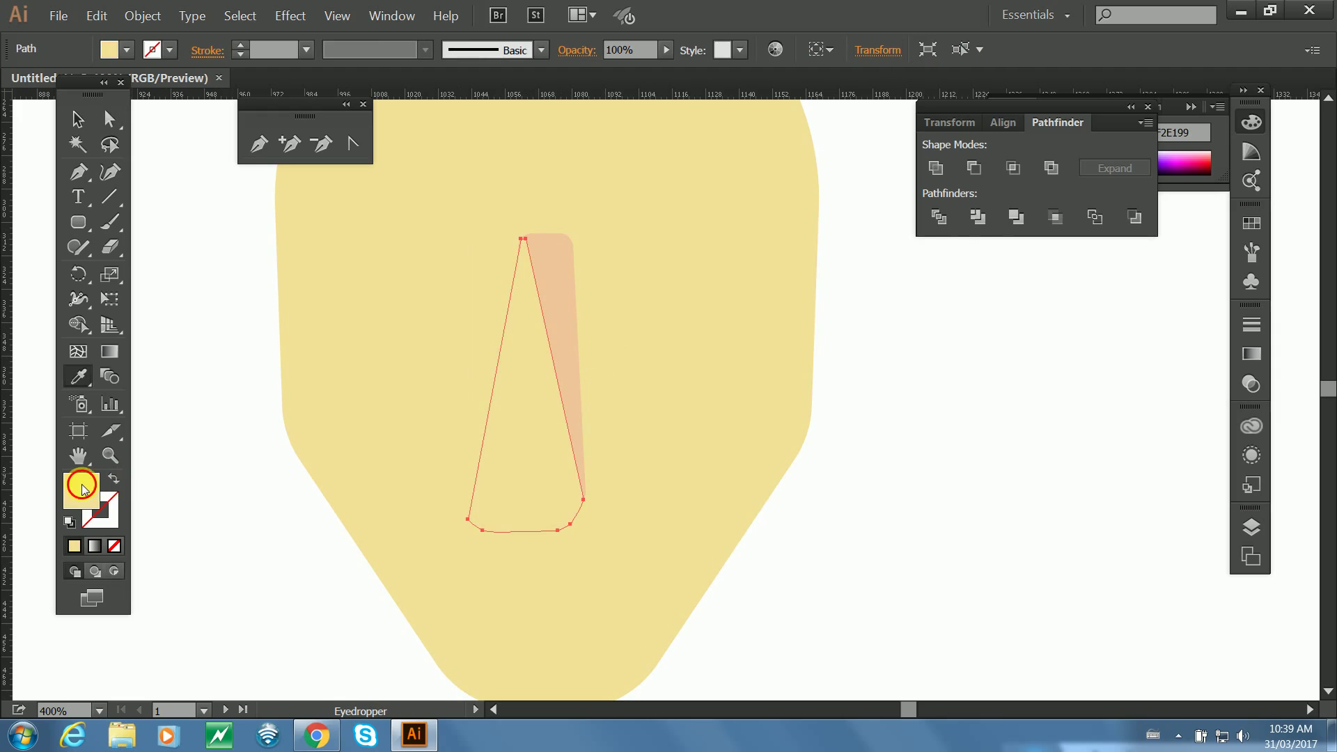
double_click(80, 488)
left_click_drag(501, 272, 495, 262)
left_click(858, 238)
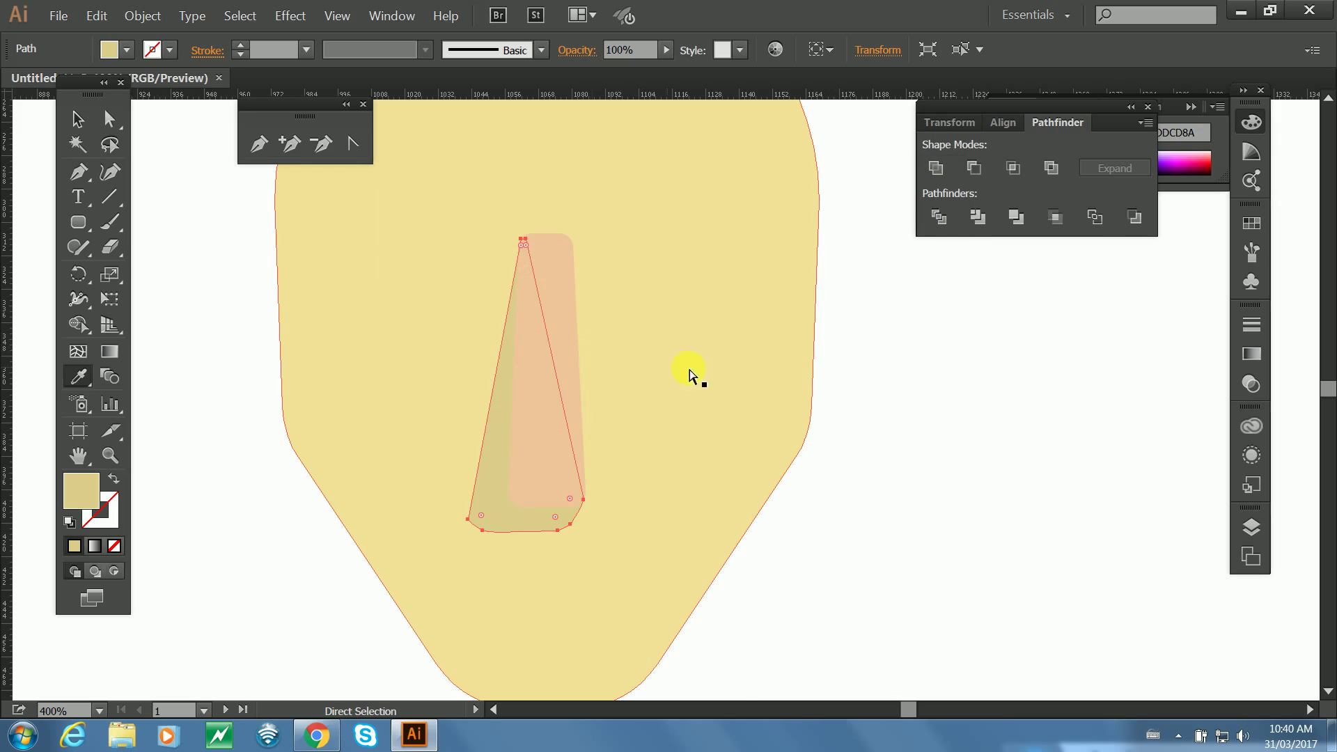
left_click(78, 119)
left_click(322, 360)
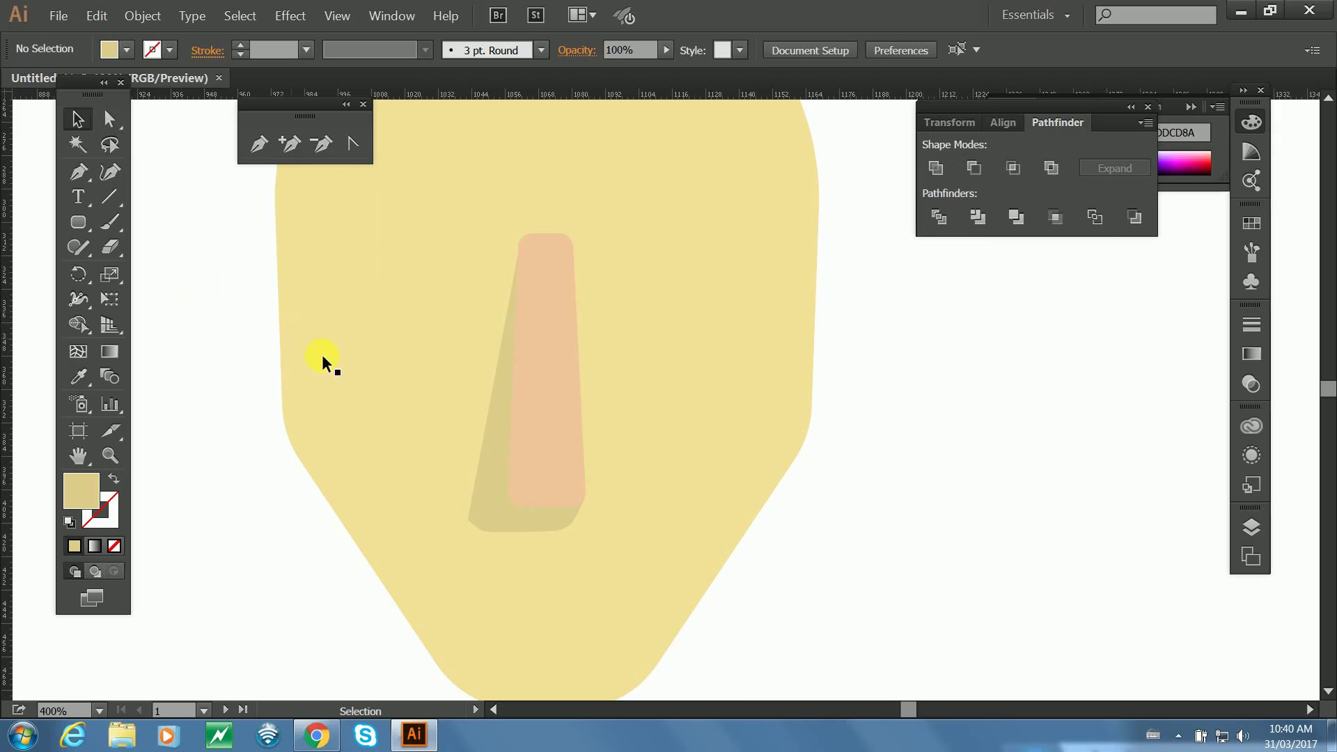
Draw an open four-point shape beside the face with the Pen tool, using the face's yellow fill.
left_click_drag(307, 326, 315, 327)
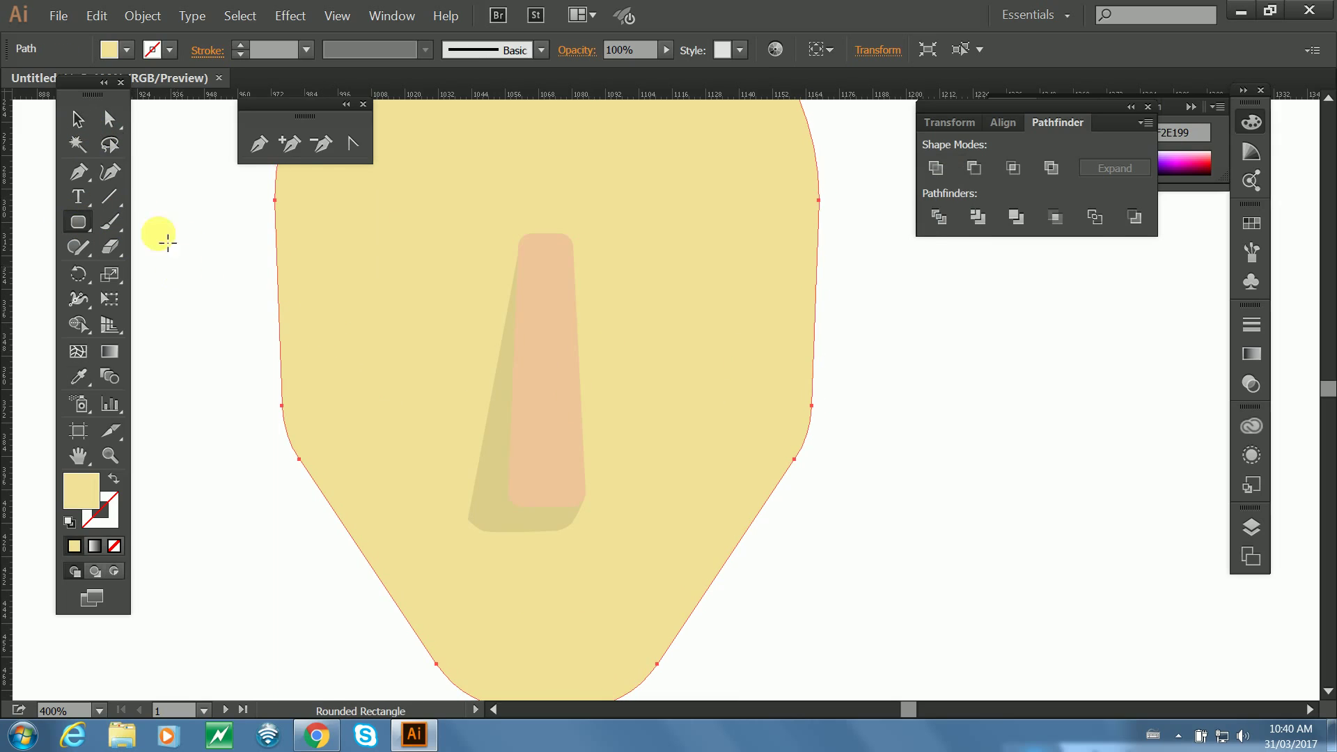
left_click(78, 171)
left_click(190, 273)
left_click_drag(162, 355, 167, 362)
left_click(218, 395)
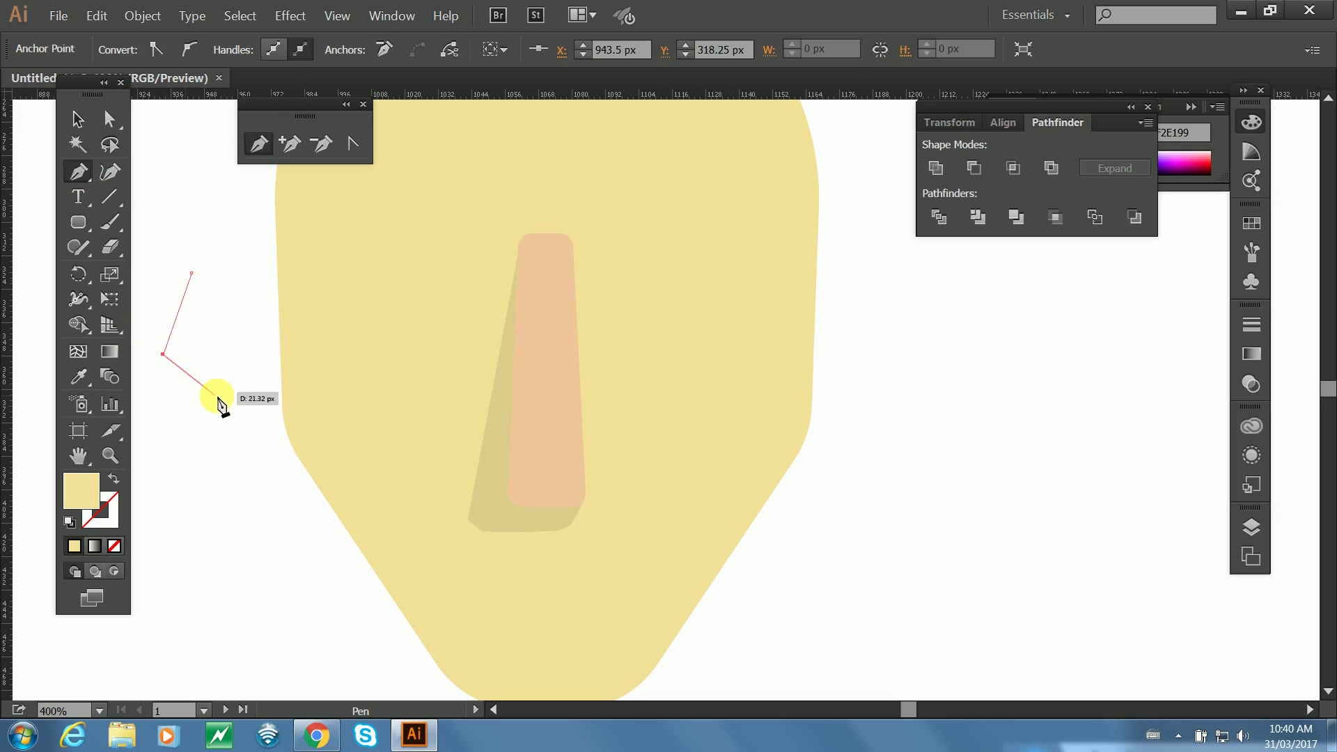
left_click(247, 289)
left_click(78, 119)
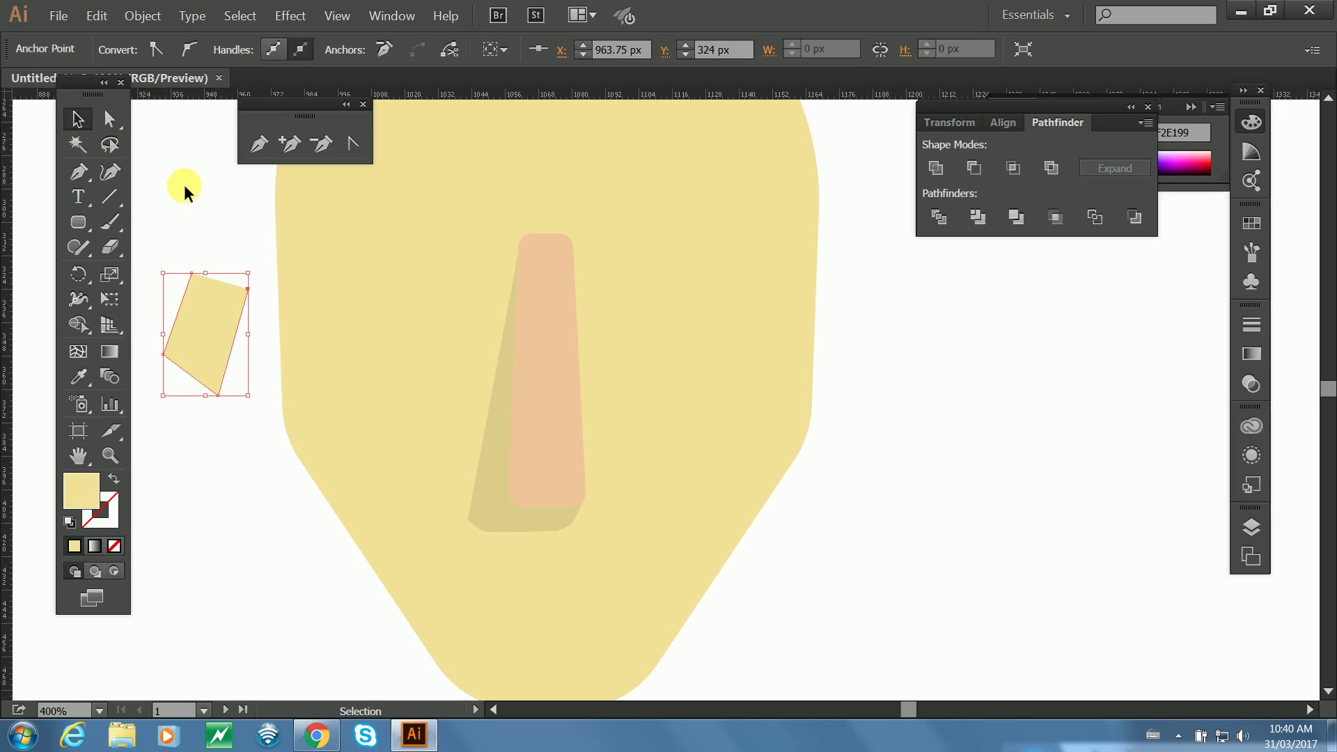
left_click(184, 185)
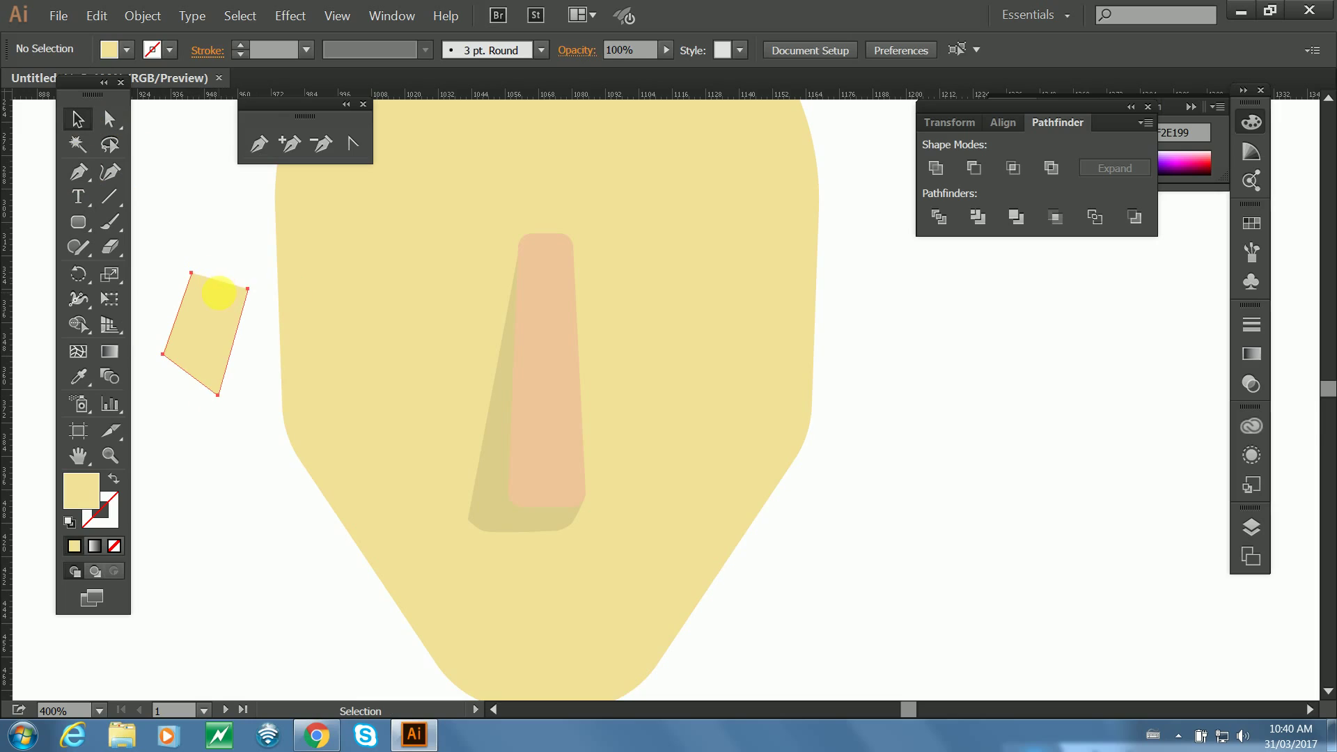
Swap the fill and stroke colours of the four-point shape beside the face.
left_click(220, 291)
key("shift+x")
left_click(203, 185)
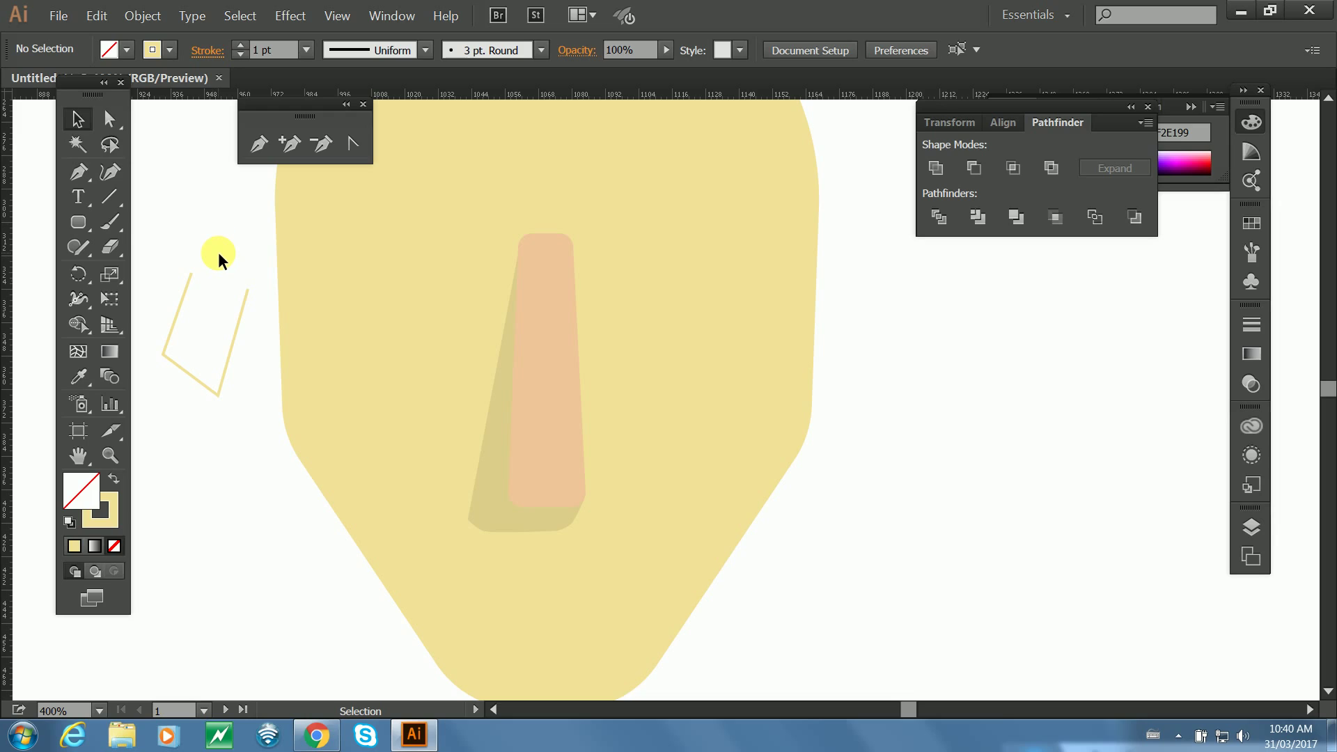
Join the two open end points of the four-point shape to close its outline.
key("a")
left_click(247, 289)
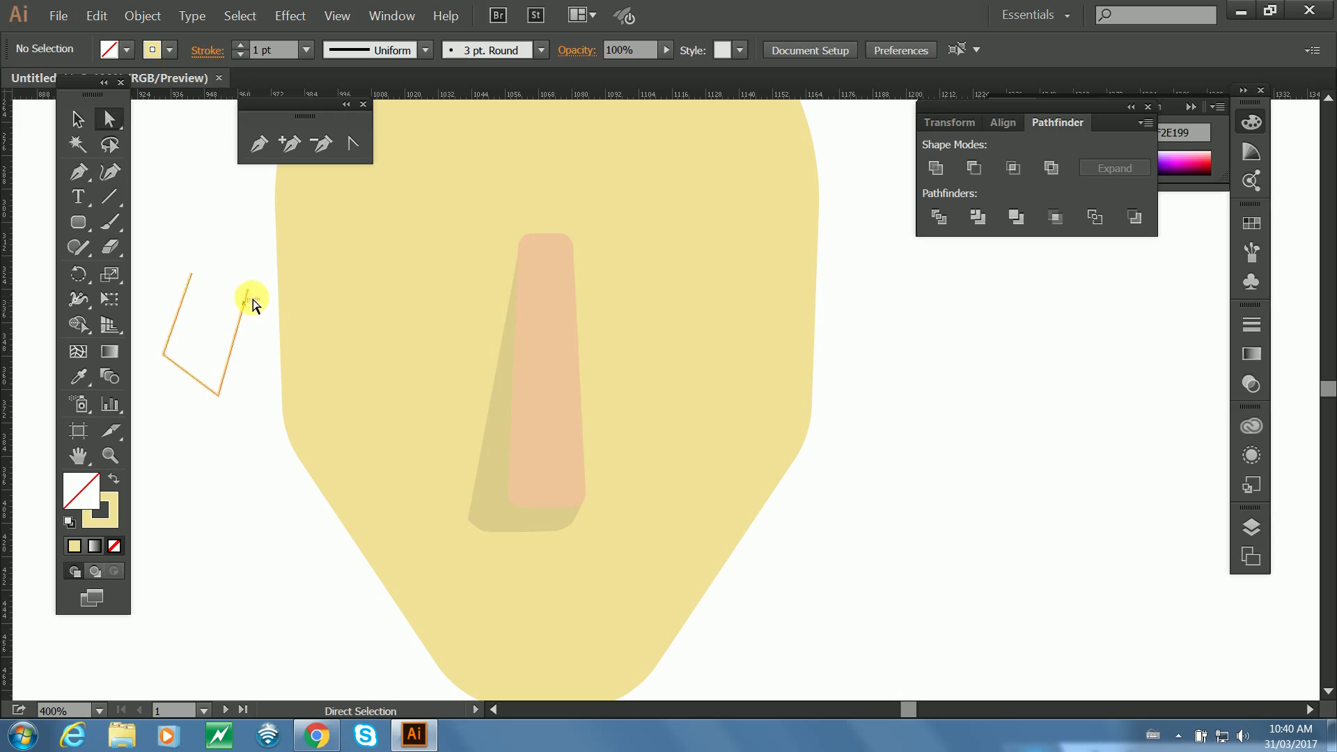
left_click(190, 273, "shift")
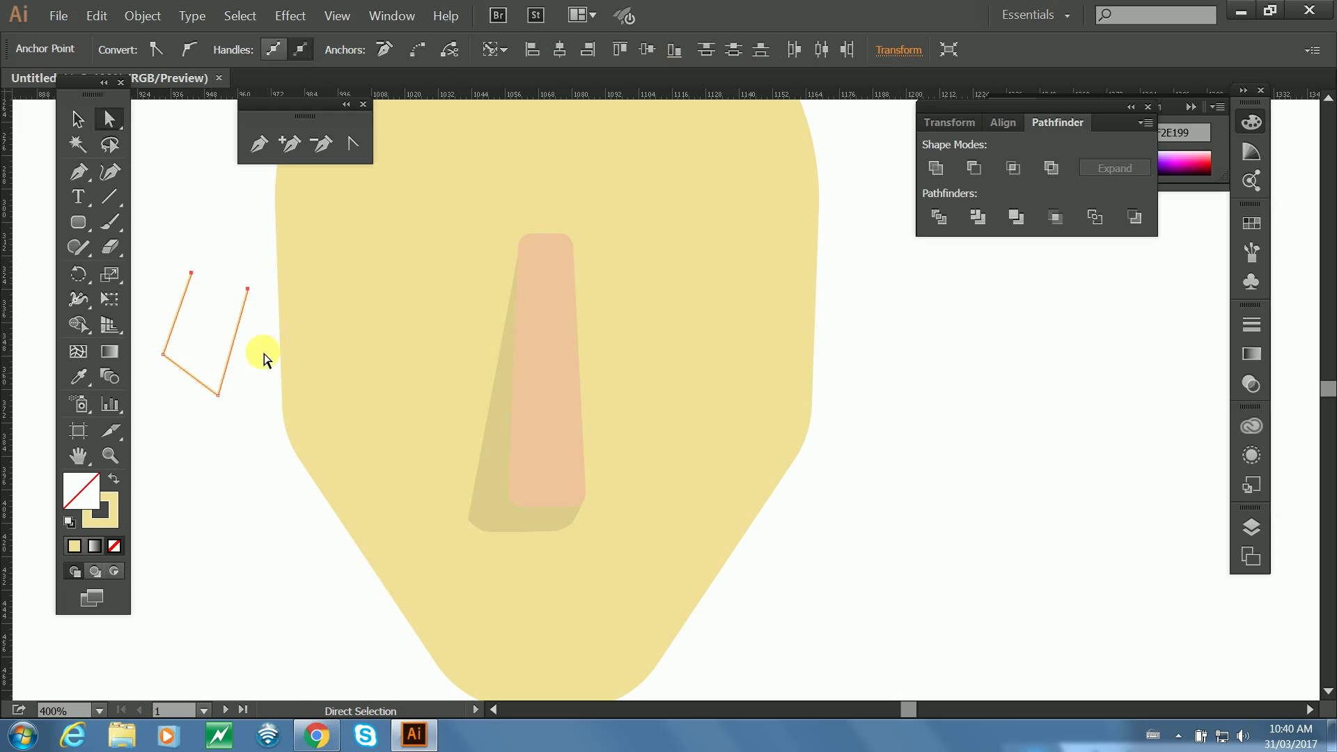
key("ctrl+j")
left_click(214, 227)
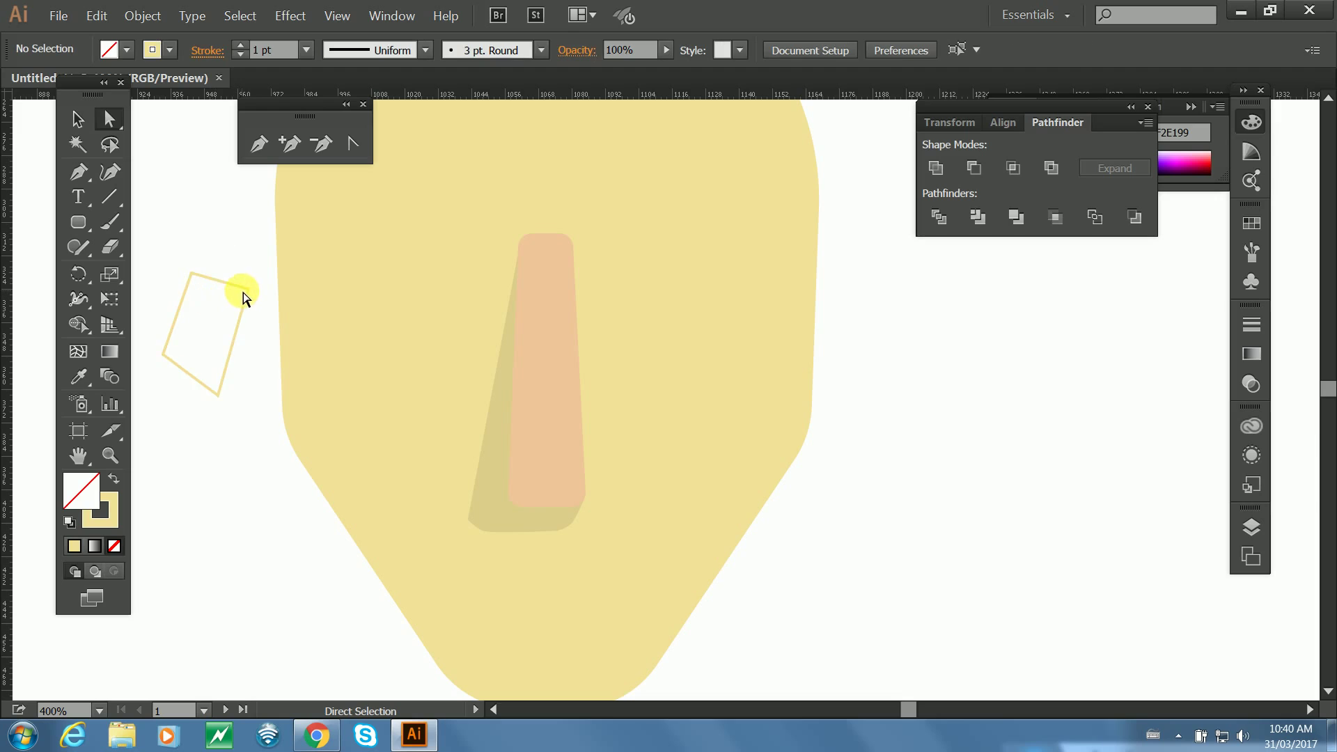
Move the outlined shape's upper-right corner outward and raise its whole top edge.
mouse_move(243, 291)
left_mouse_down()
mouse_move(207, 308)
mouse_move(265, 290)
left_mouse_up()
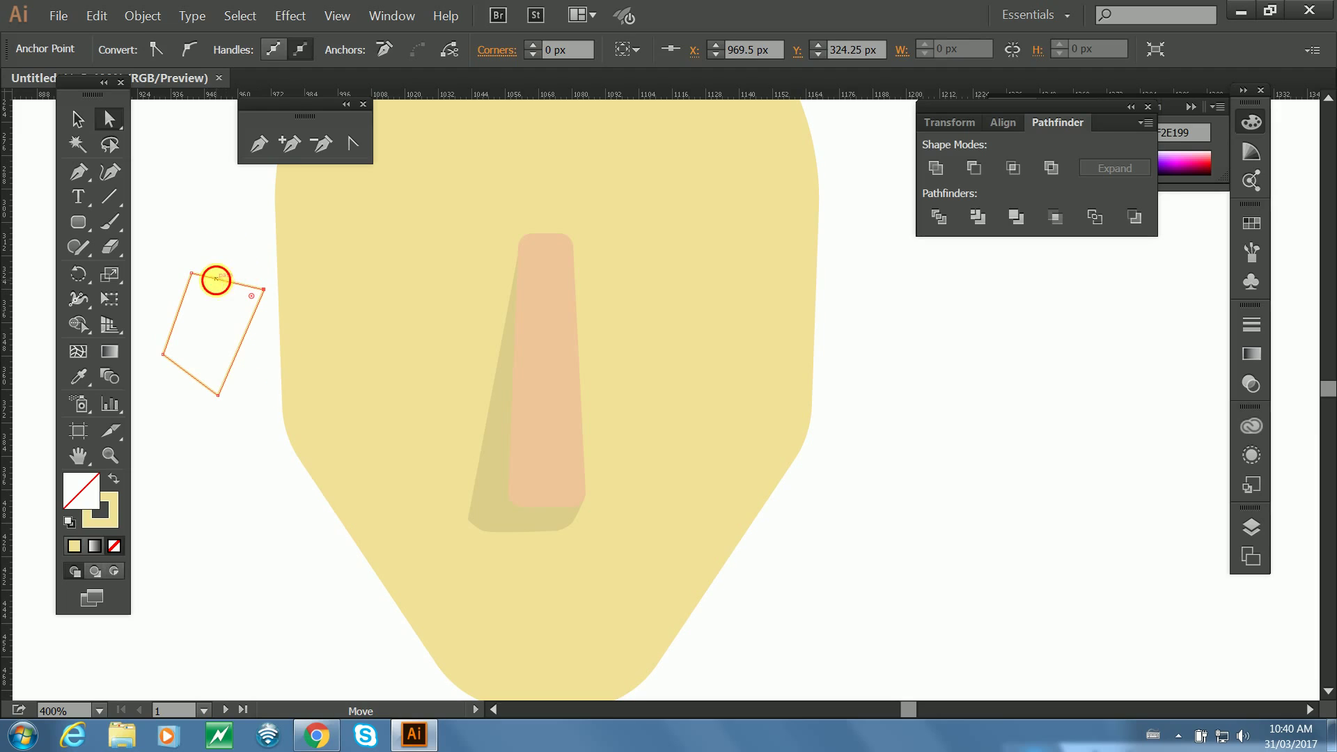
left_click_drag(216, 279, 209, 252)
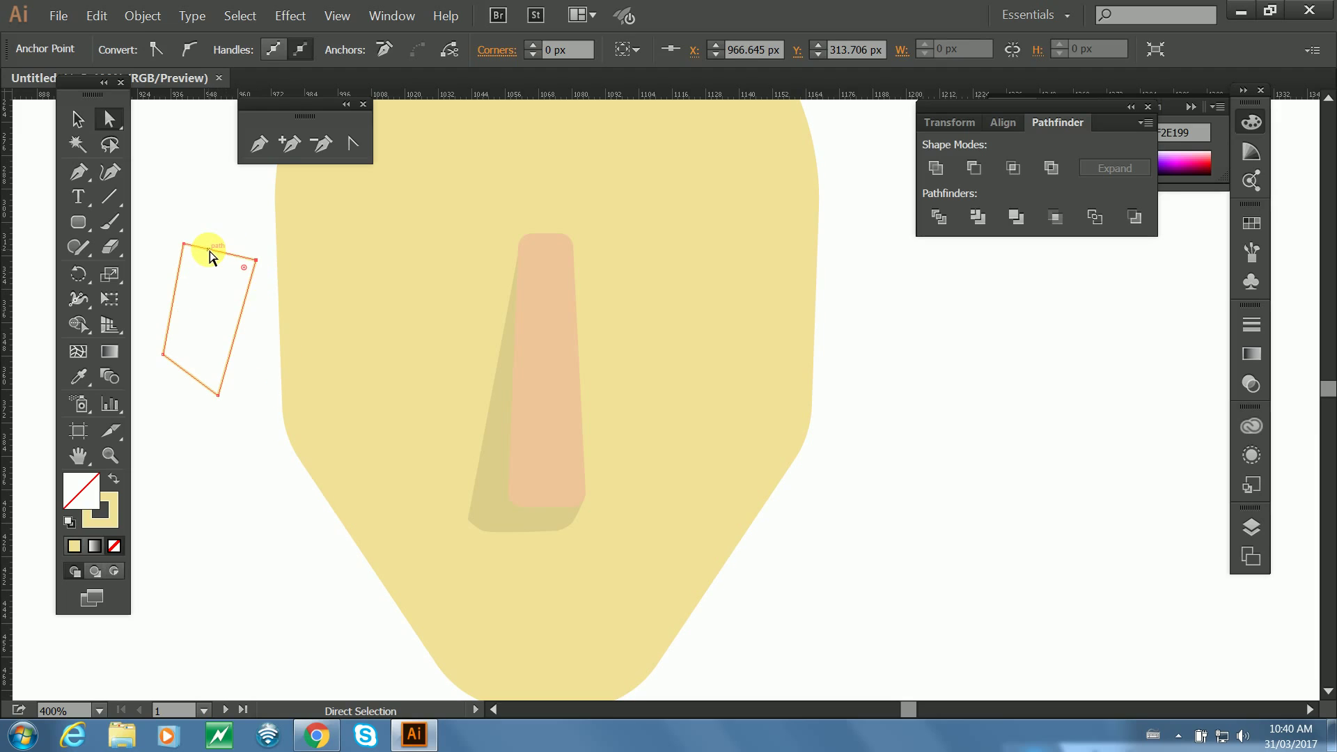
left_click(352, 360)
Move the nose shadow's lower-left anchor point slightly up and inward.
left_click(495, 515)
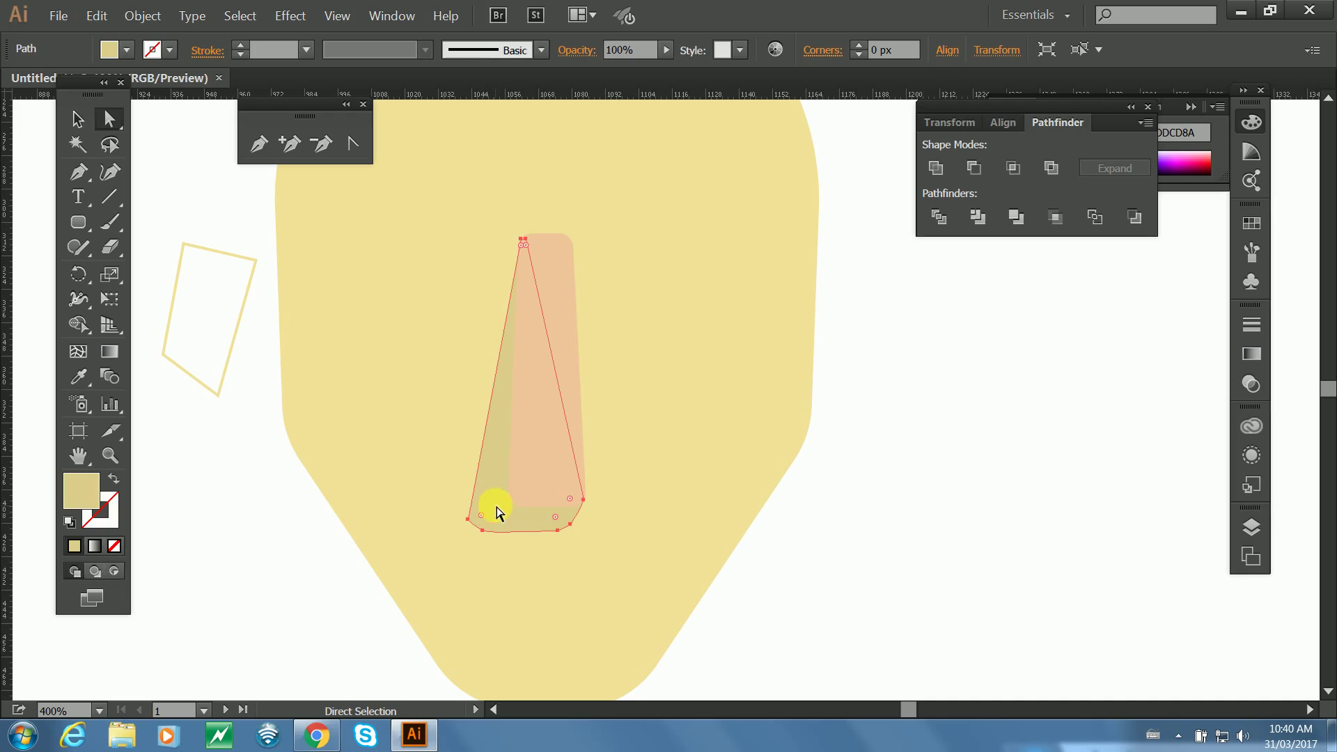
left_click(468, 518)
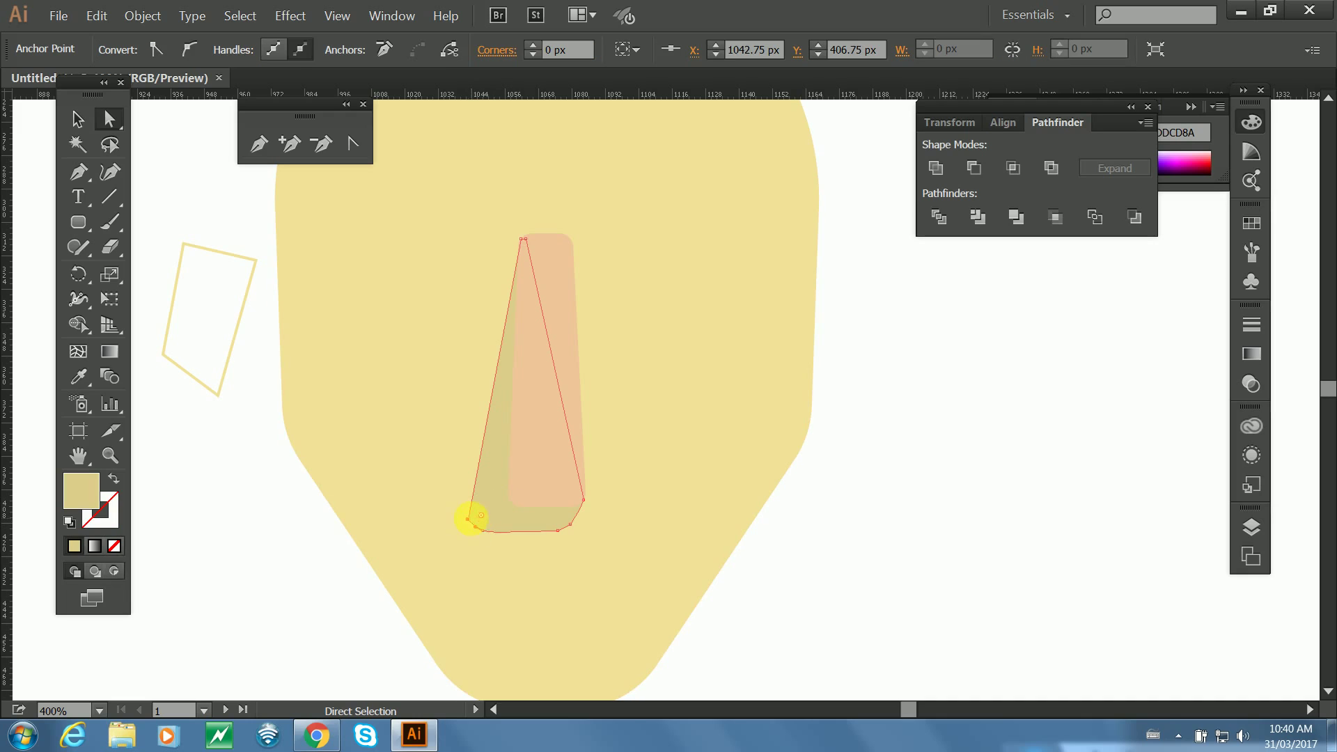
left_click_drag(472, 515, 470, 505)
left_click(728, 582)
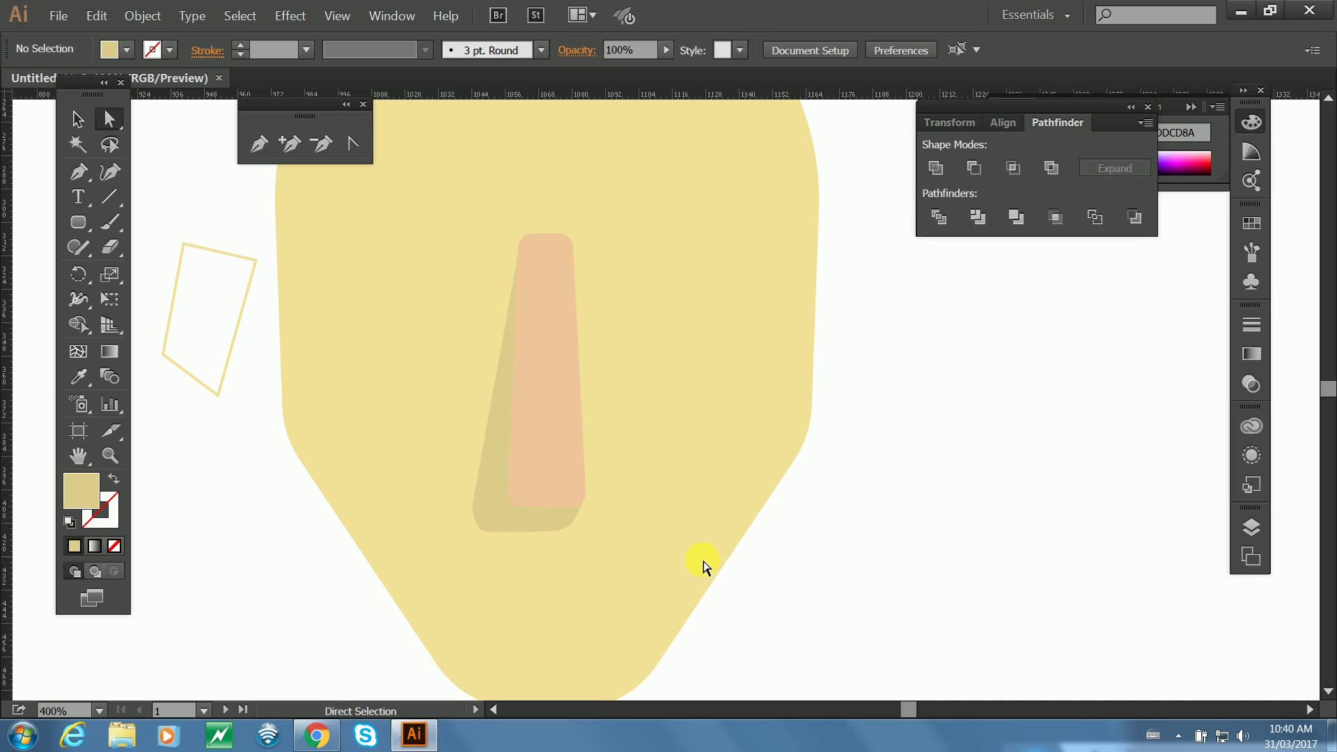
Sample the face's yellow as the fill of the nose shadow.
key("space")
left_click_drag(827, 587, 910, 483)
left_click_drag(741, 459, 597, 561)
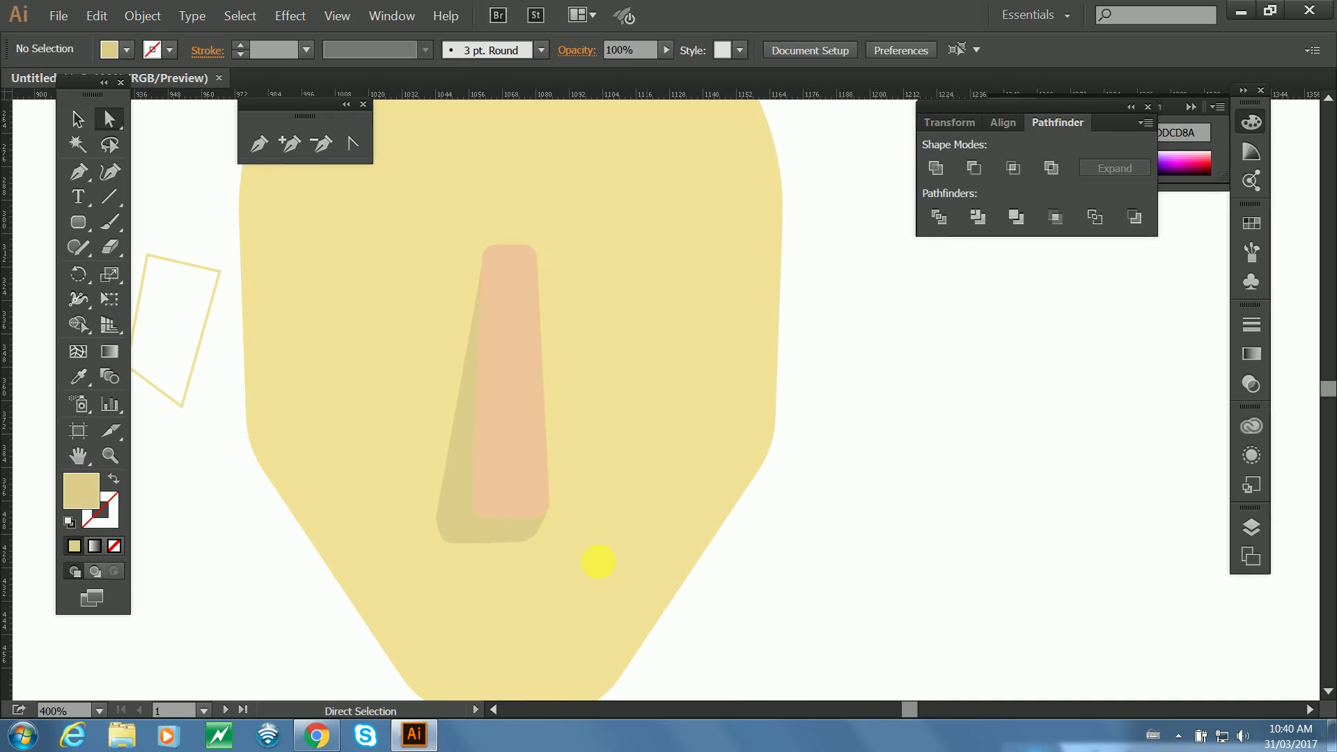
left_click(536, 487)
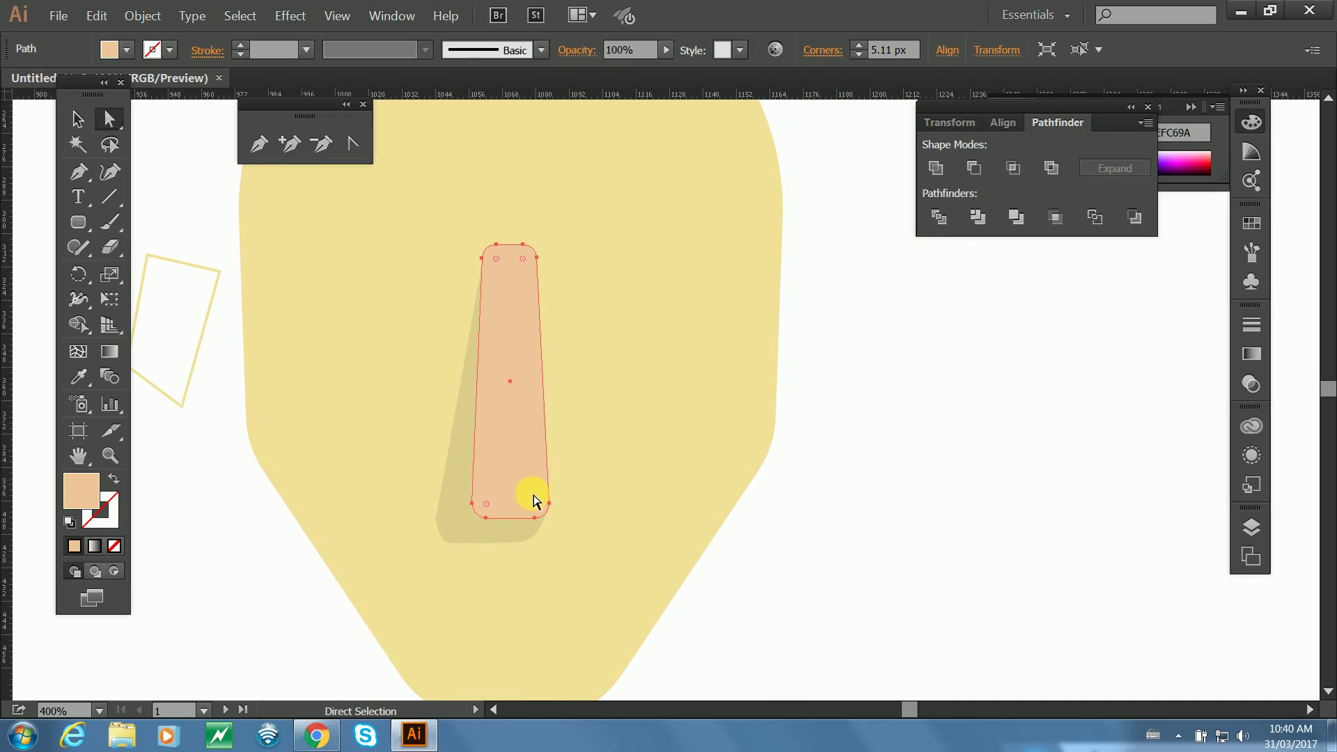
left_click(436, 517)
left_click(447, 403)
key("i")
left_click(388, 445)
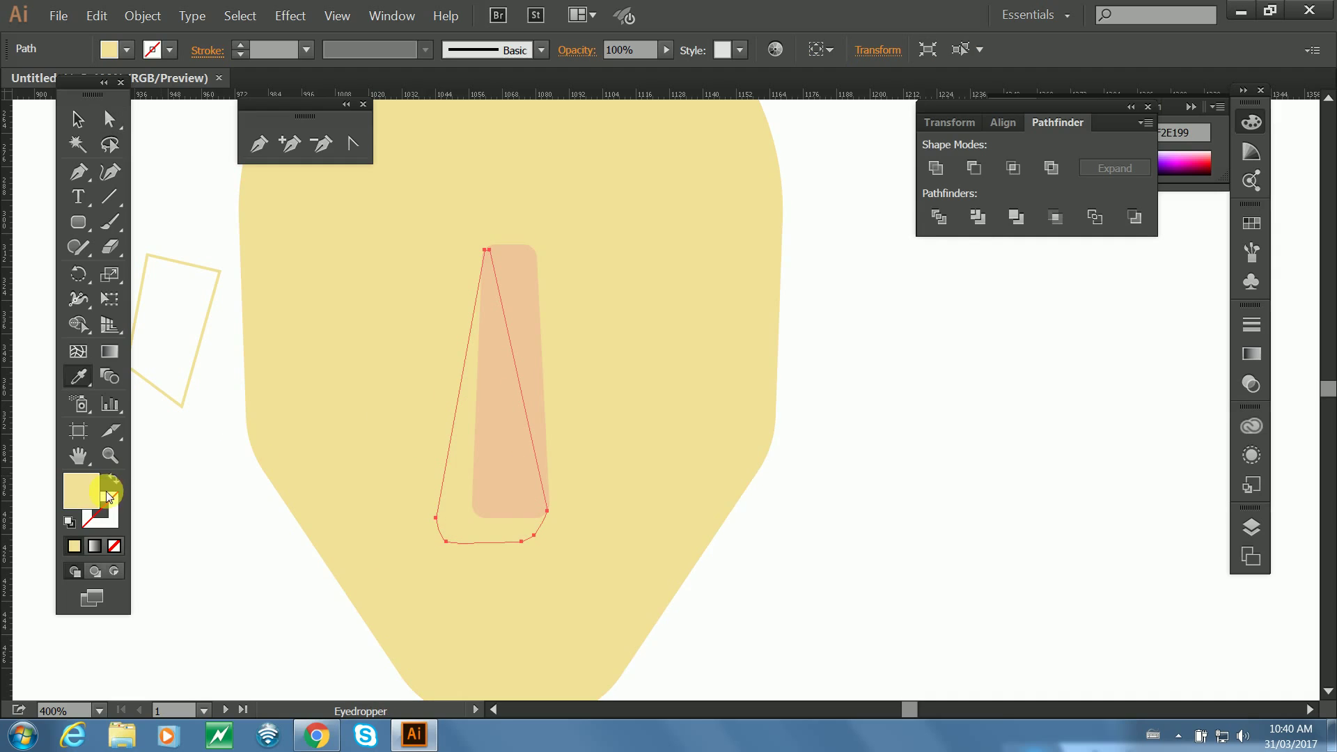
Darken the nose shadow's fill slightly to E5D693 and deselect it.
double_click(82, 490)
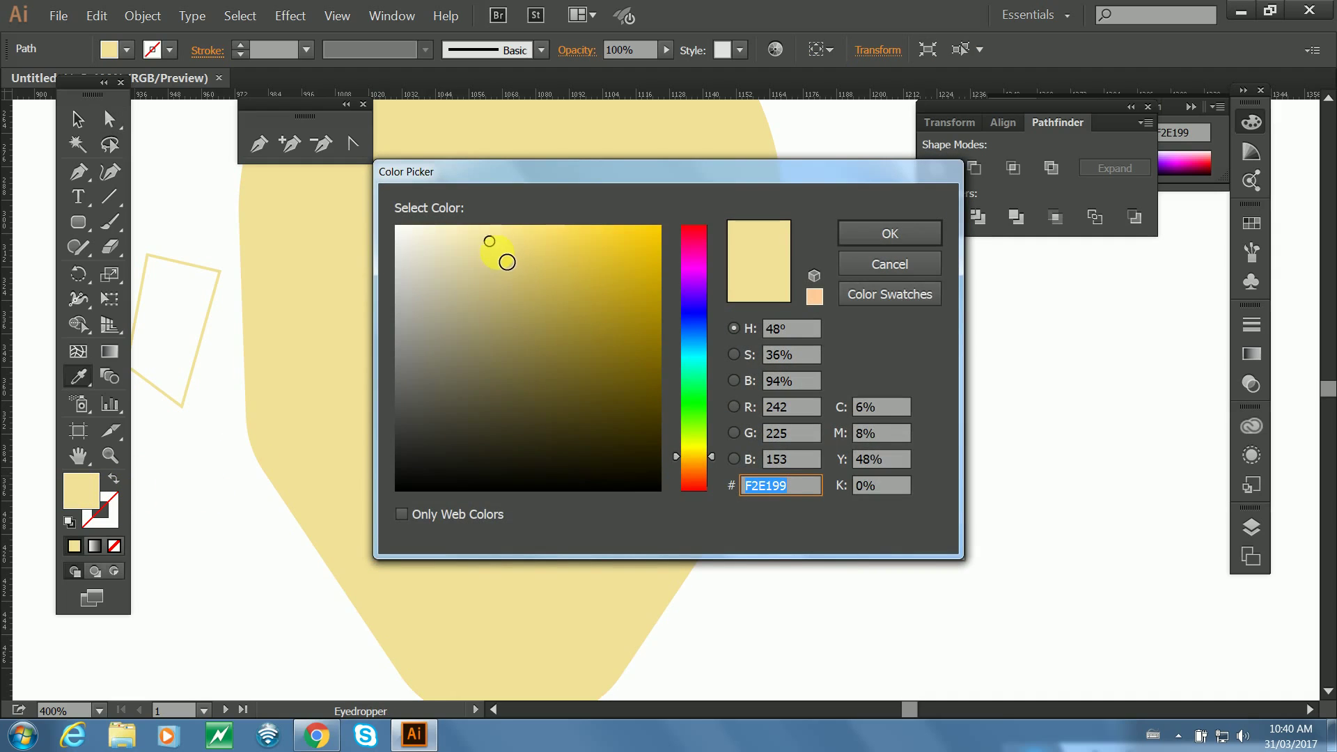
left_click(499, 258)
left_click(863, 236)
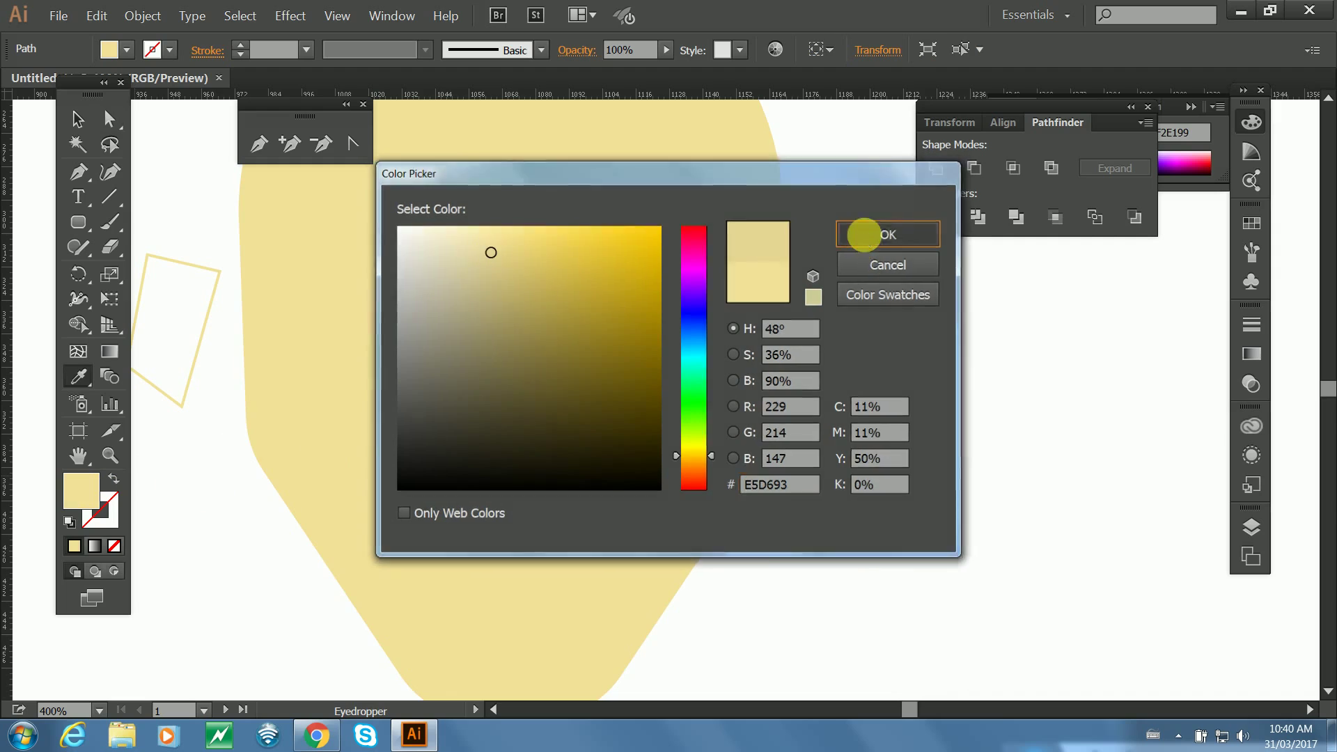
left_click(77, 119)
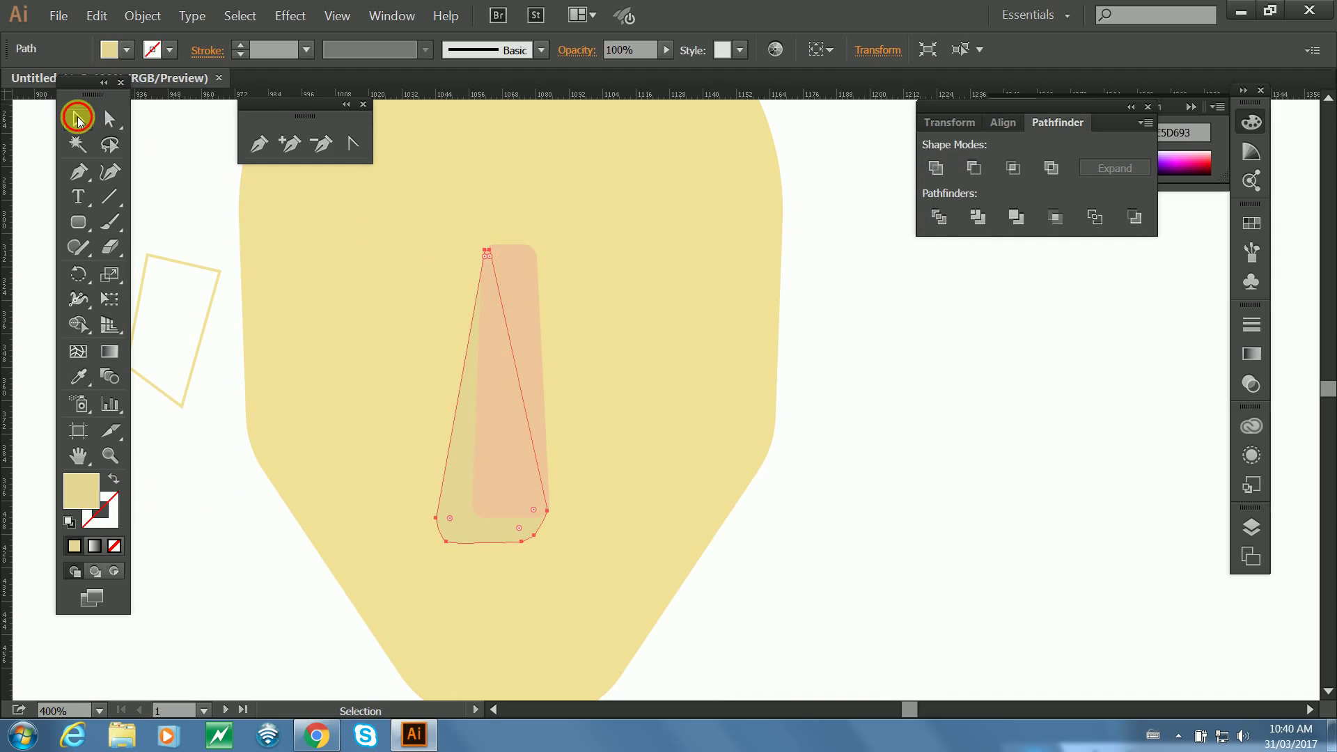
left_click(994, 480)
Draw a 34.5 px circle for an eye on the face, to the right of the nose's upper half.
scroll(896, 457, "up", 2)
scroll(896, 457, "down", 2)
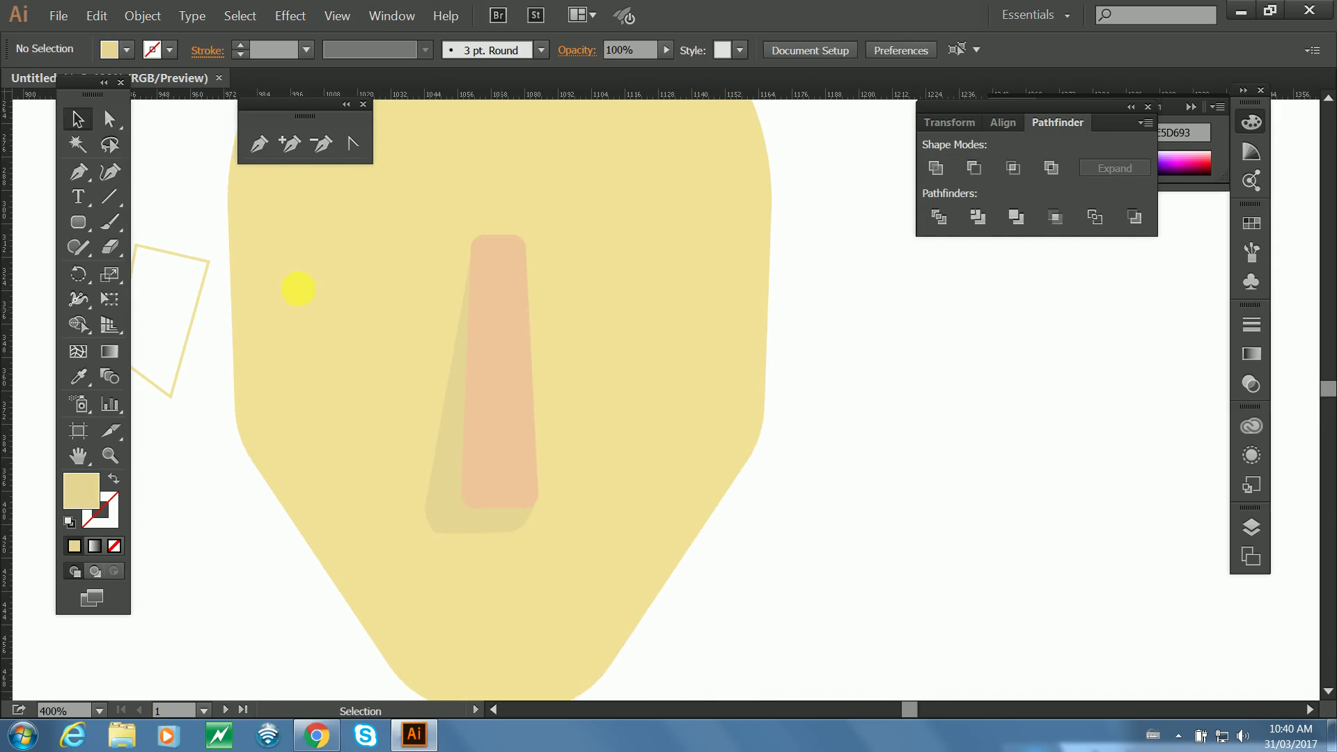
left_click_drag(78, 221, 151, 270)
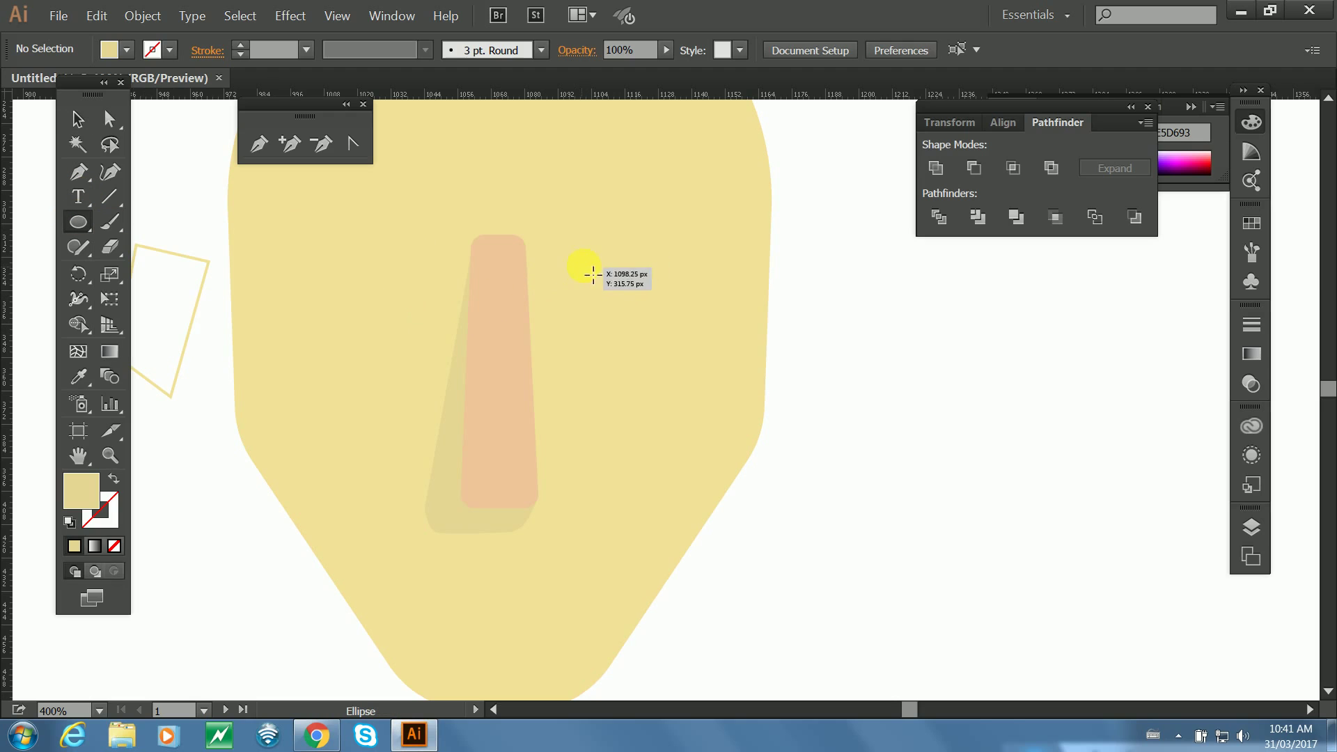
left_click_drag(584, 265, 678, 365)
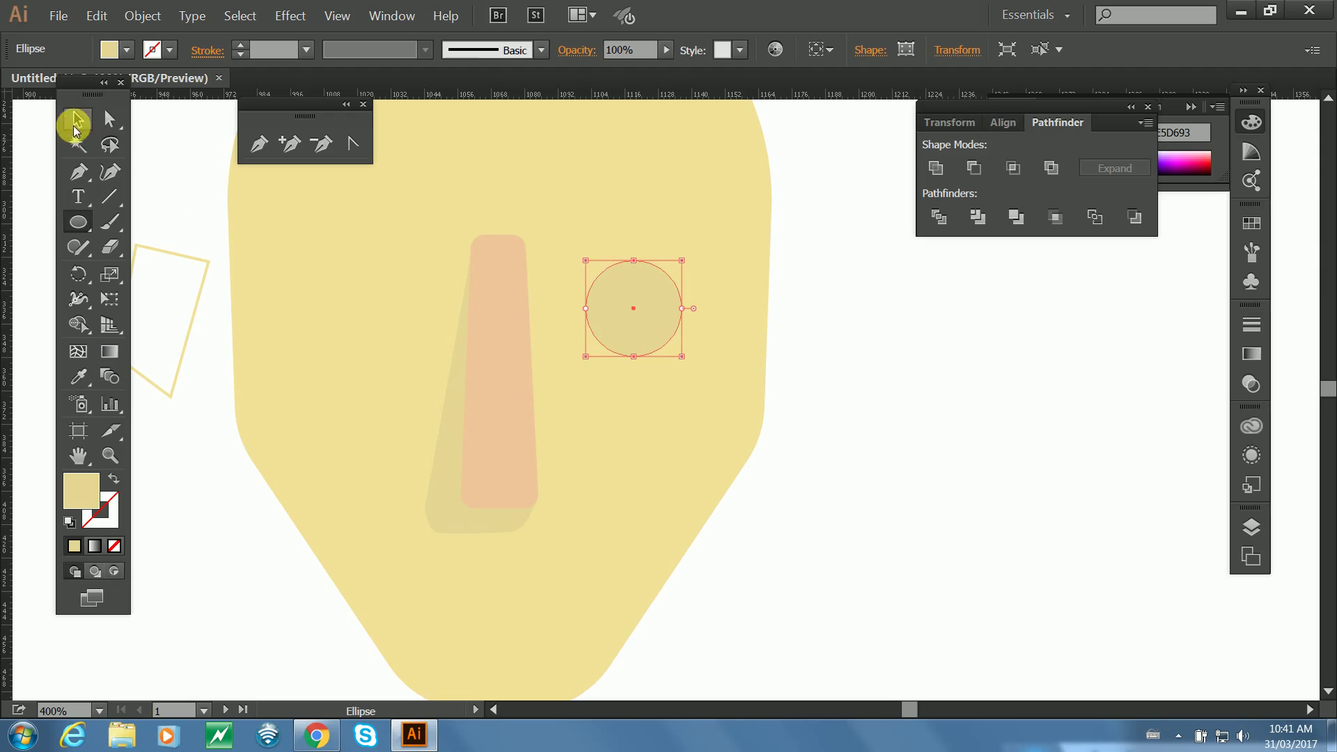
left_click(75, 121)
Change the eye circle's fill to the very pale blue F0FBFC and deselect it.
double_click(87, 495)
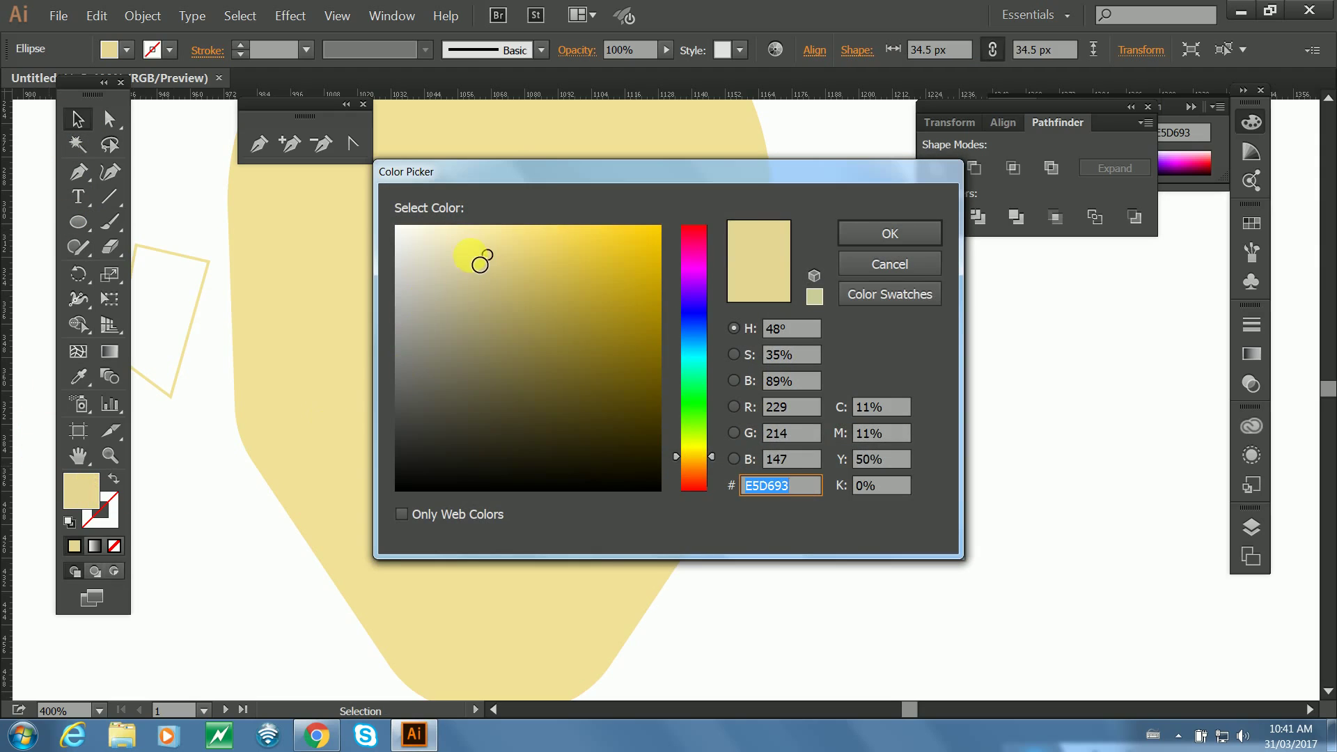
left_click_drag(477, 259, 396, 252)
left_click_drag(701, 397, 699, 351)
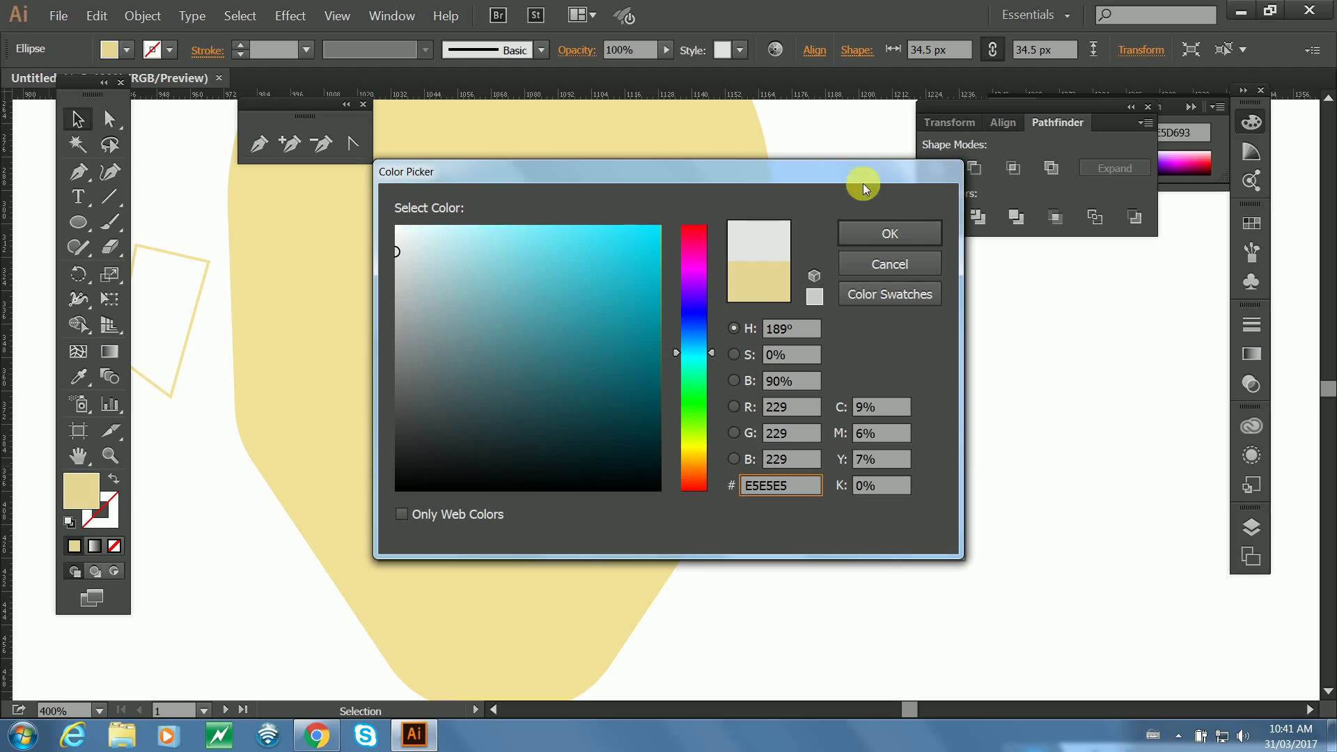
left_click(413, 238)
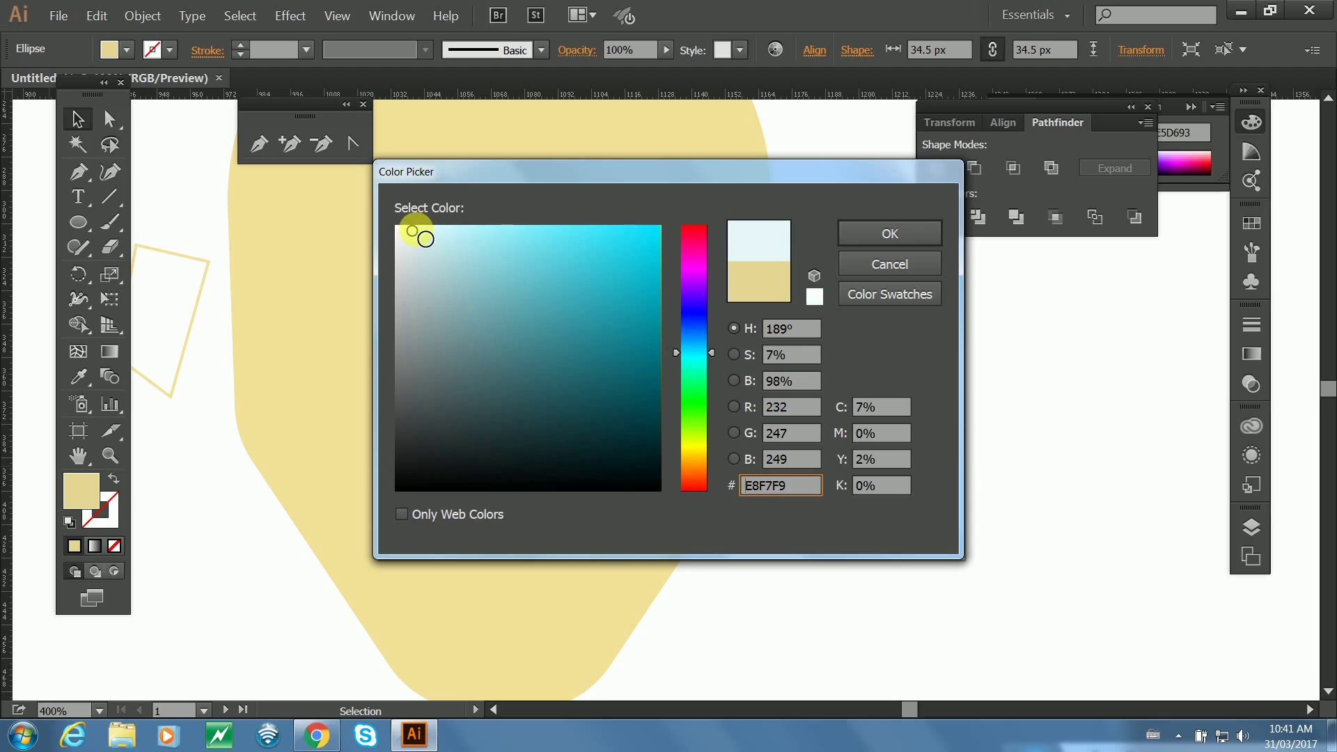
left_click(406, 231)
left_click(889, 233)
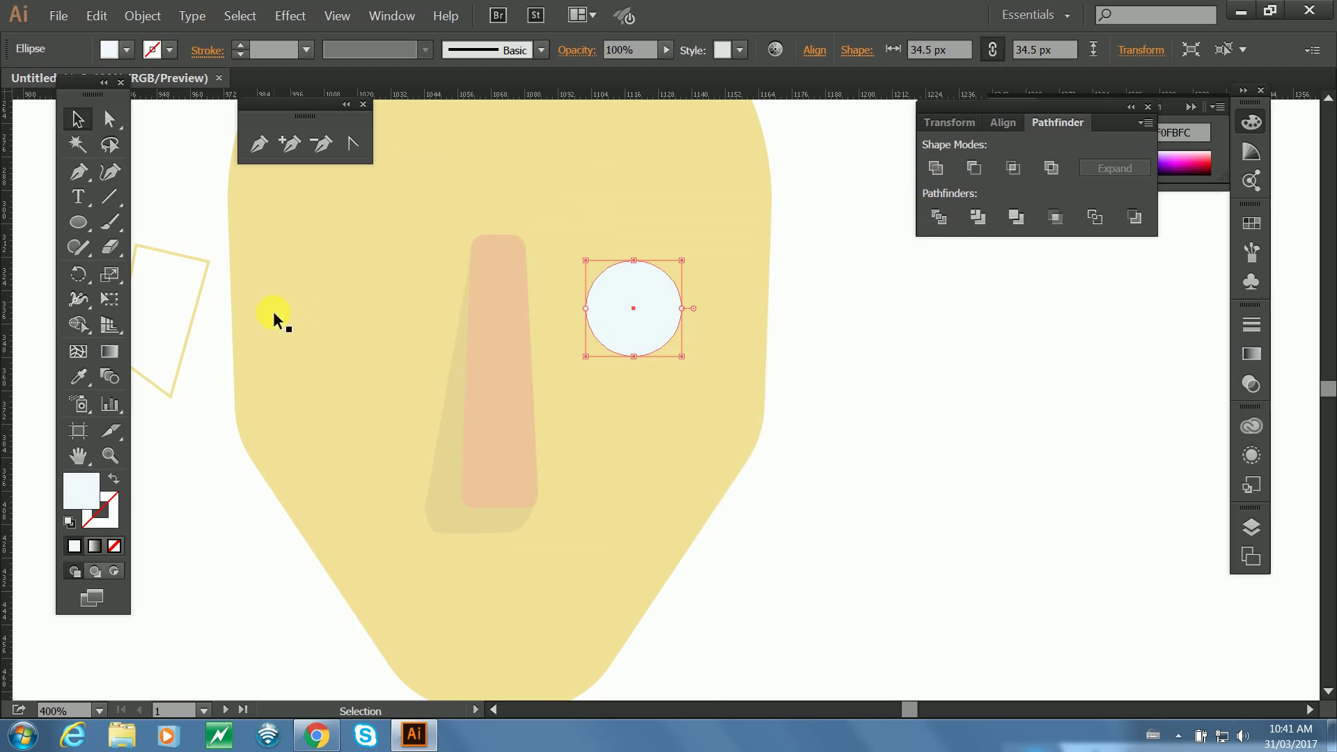
left_click(884, 423)
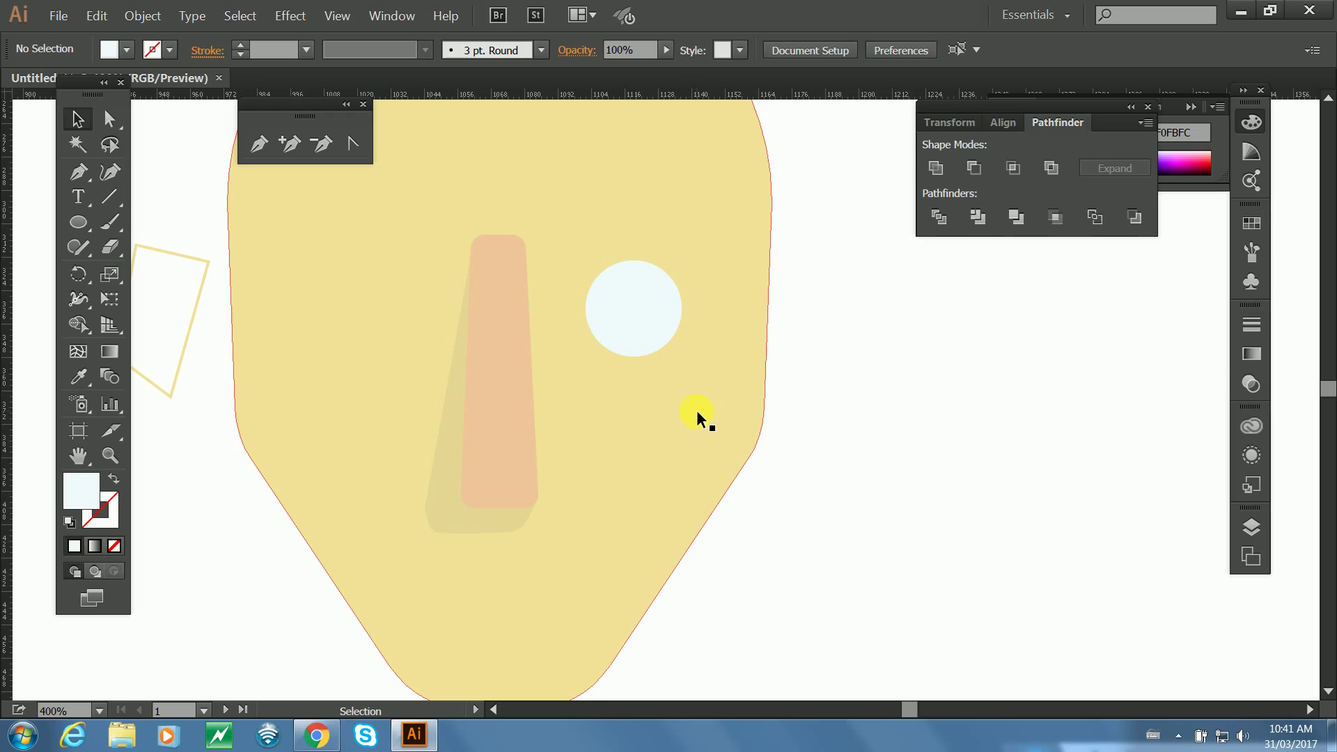
scroll(761, 407, "up", 2)
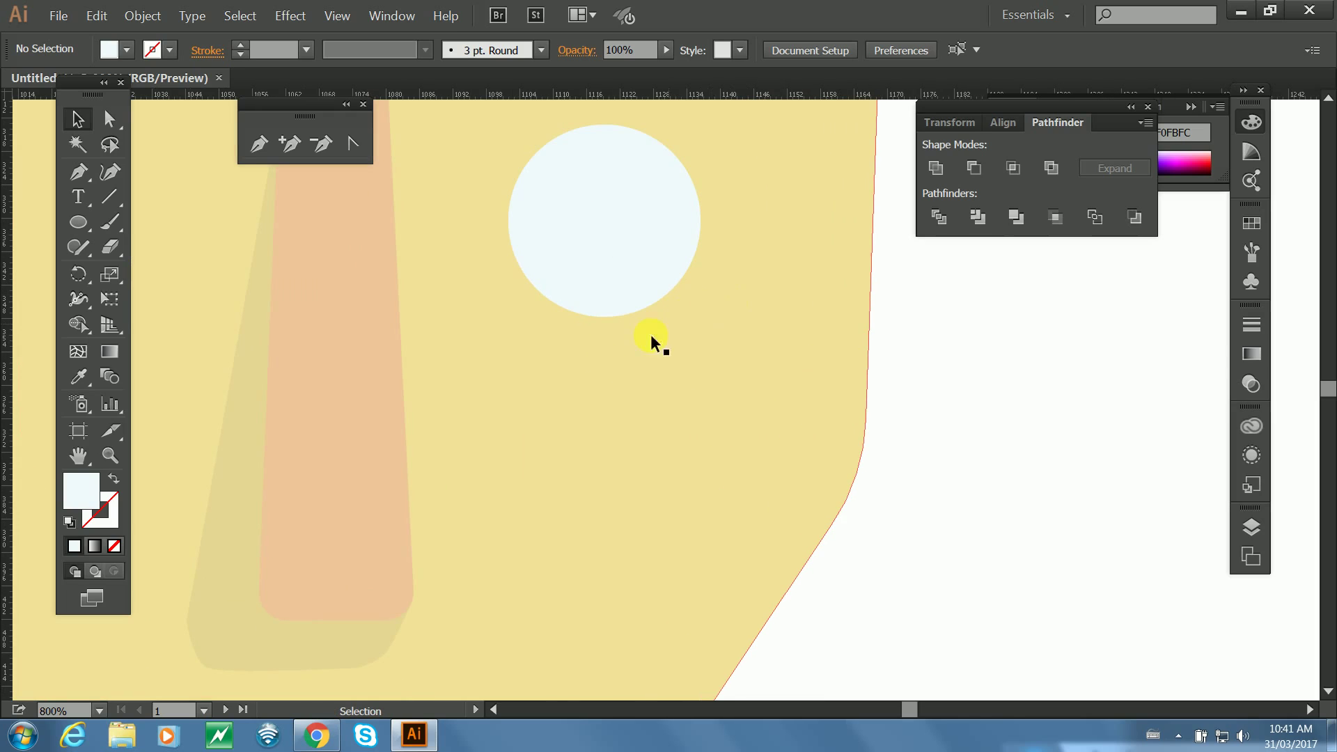
left_click_drag(651, 337, 709, 448)
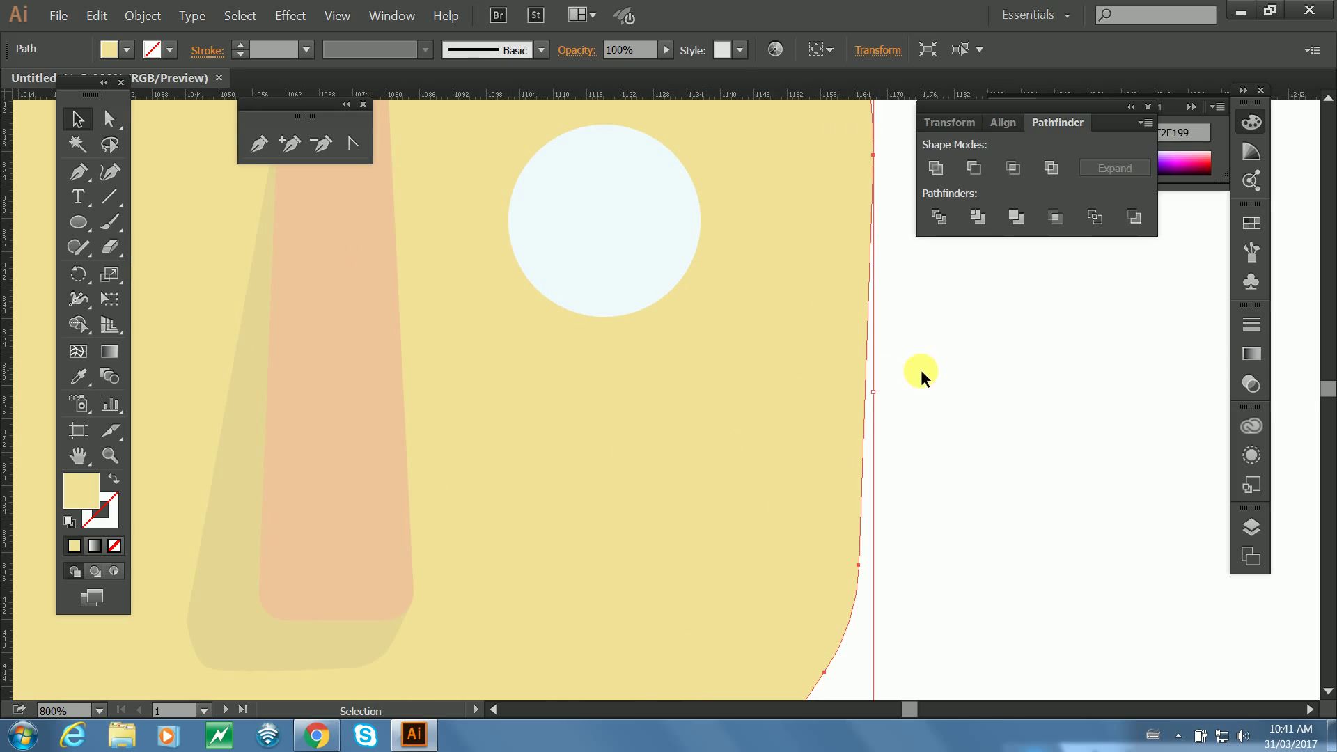
left_click_drag(920, 369, 923, 380)
left_click(930, 386)
left_click_drag(679, 273, 644, 425)
key("ctrl+z")
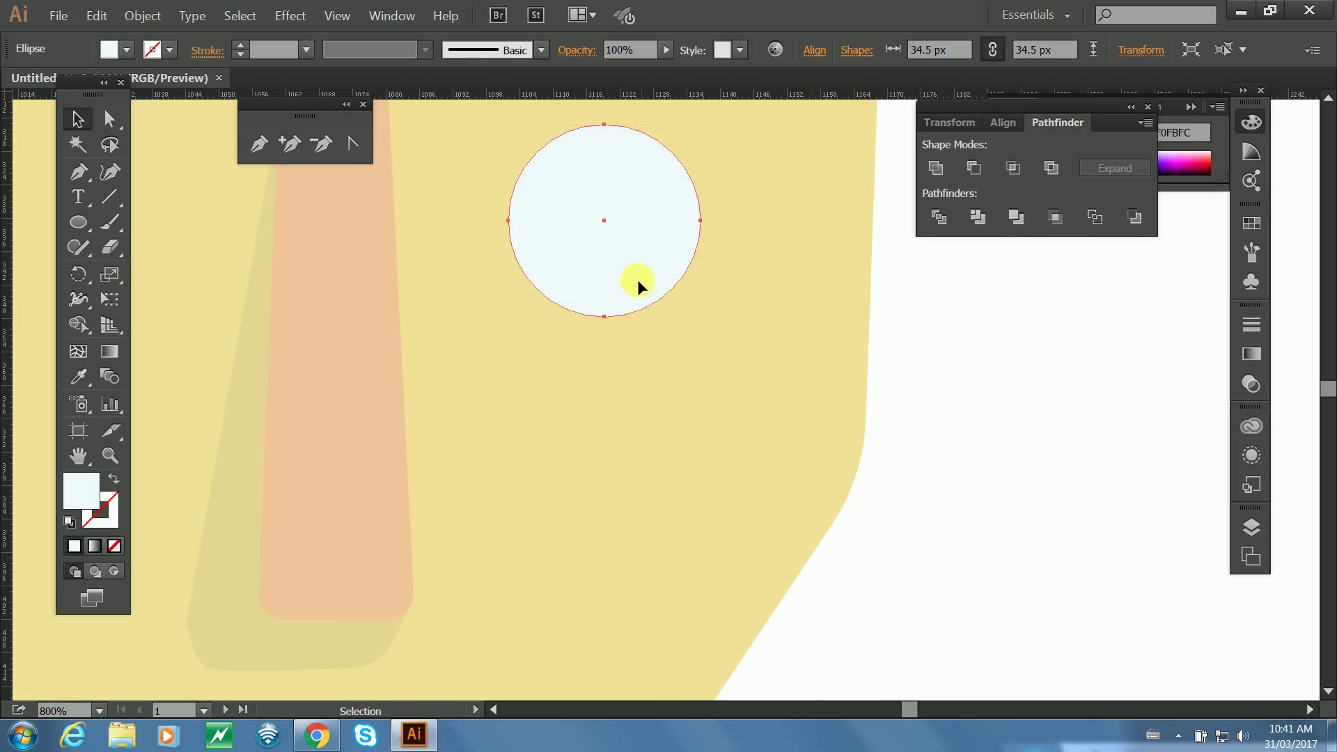
key("ctrl+z")
key("ctrl+z")
key("ctrl+z")
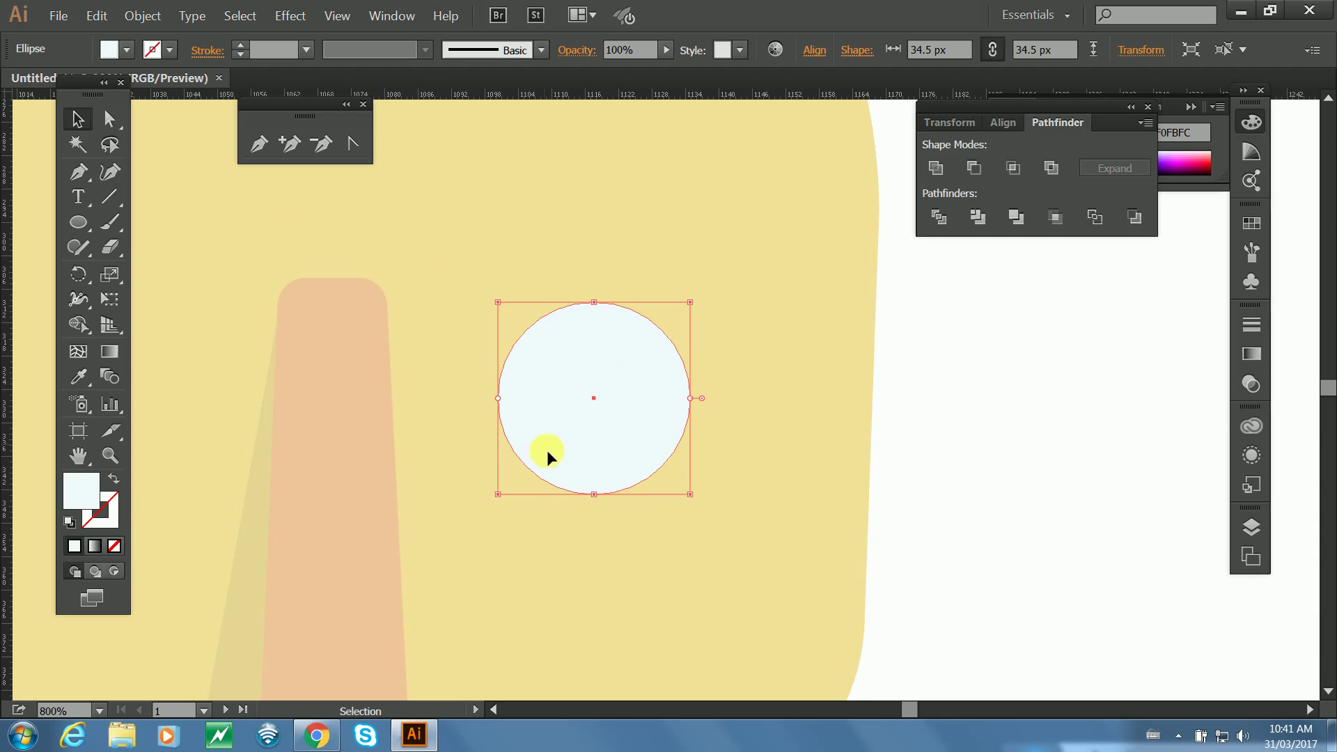
Duplicate the pale blue eye circle and align the copy exactly over the original.
left_click_drag(543, 399, 707, 342)
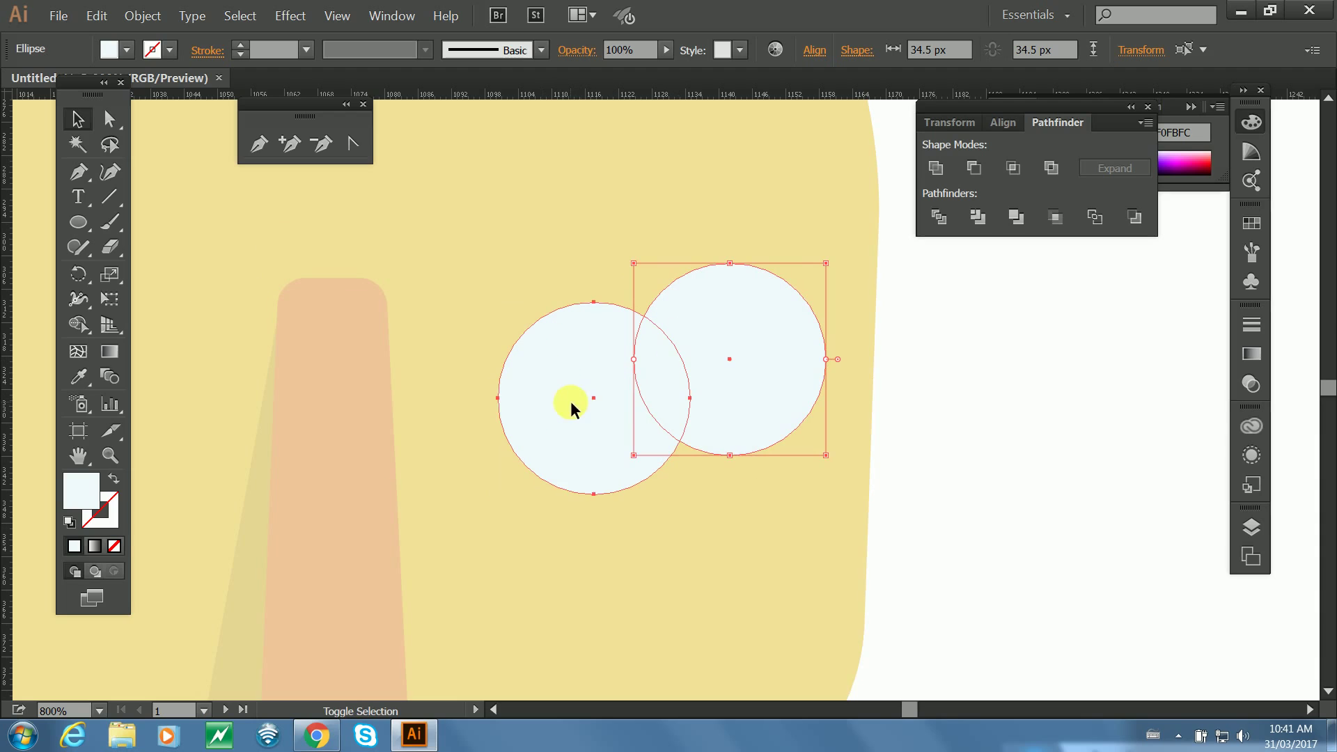
left_click(1003, 122)
left_click(935, 168)
left_click(1136, 173)
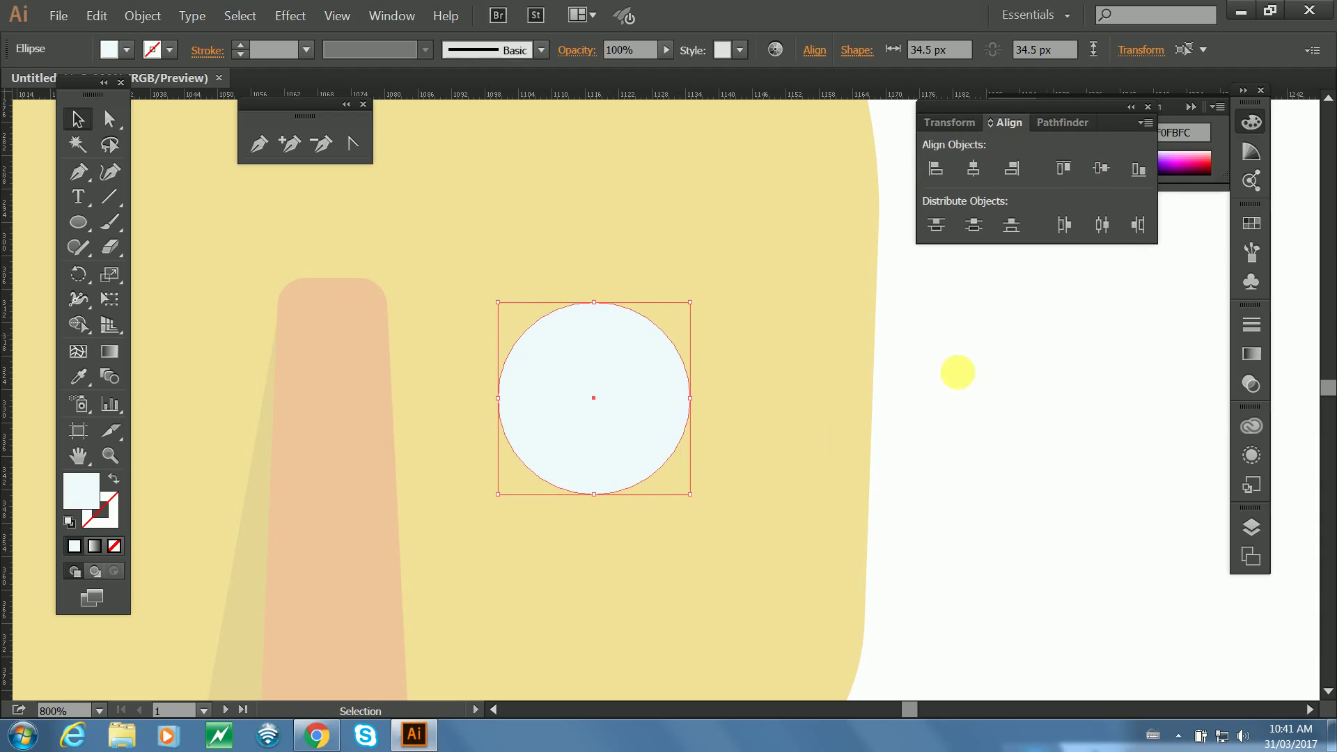
left_click(954, 370)
Darken the fill of the top eye circle to the light blue D3EEEF.
left_click(647, 411)
left_click(98, 486)
double_click(97, 486)
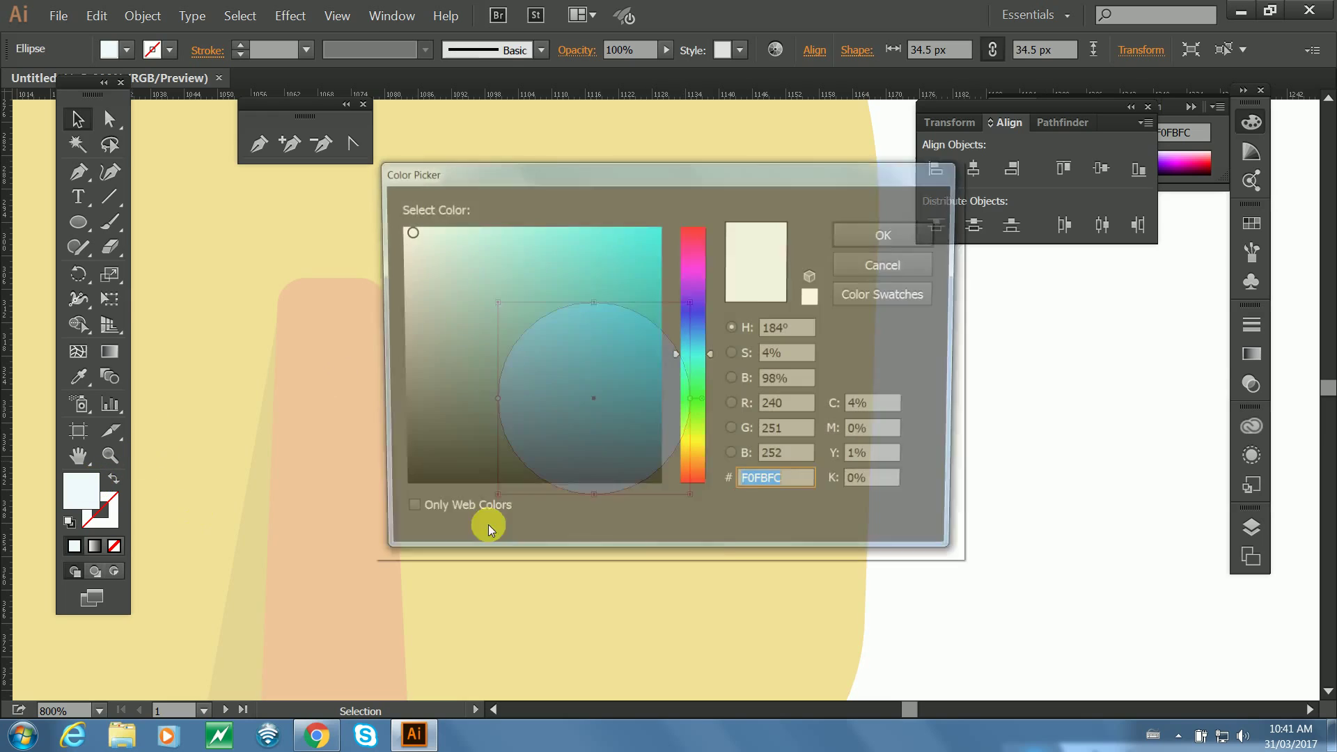
left_click(430, 247)
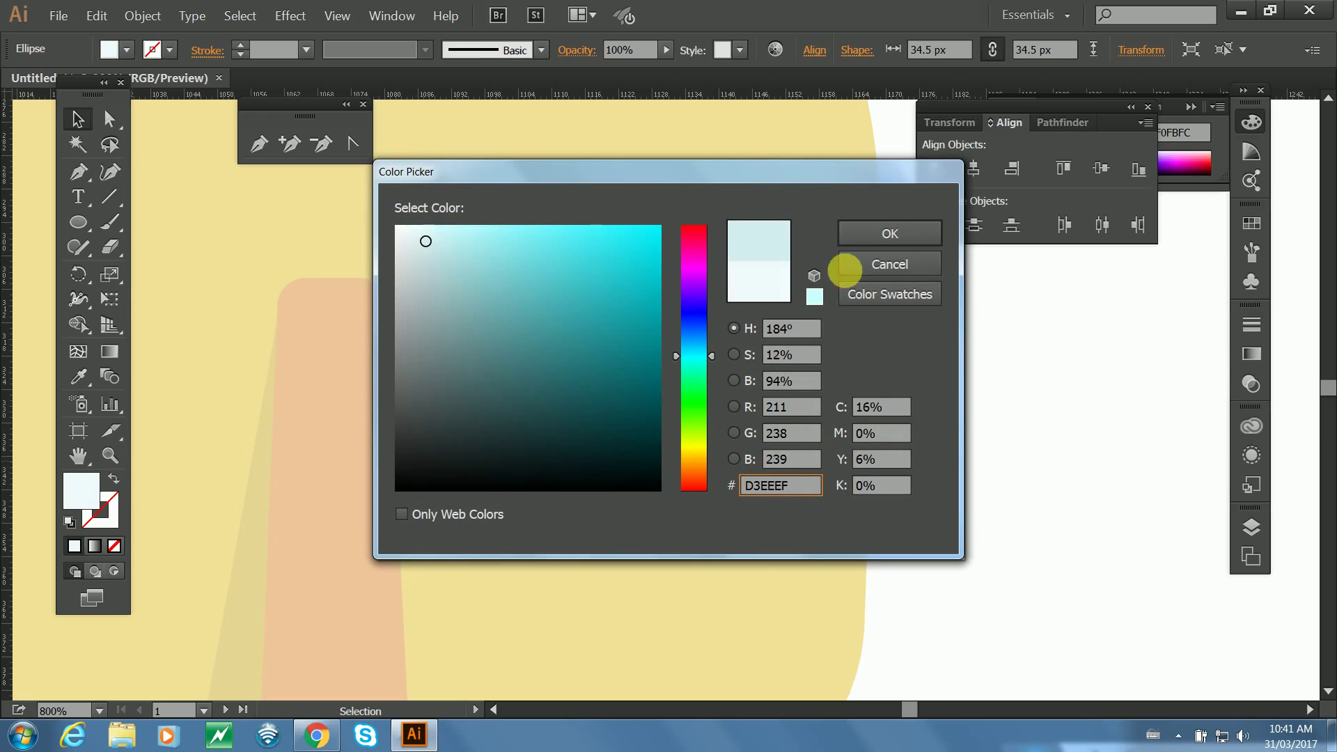
left_click(898, 232)
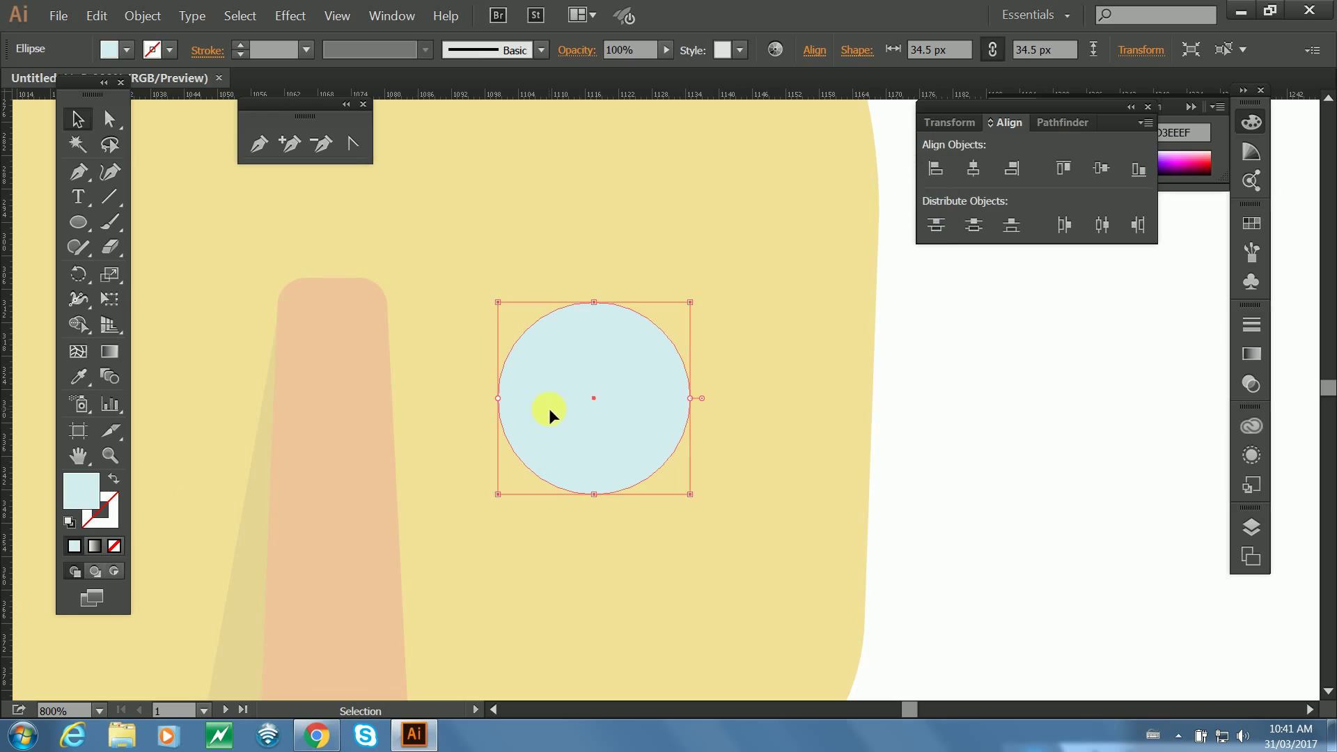
Duplicate the darker eye circle slightly up and to the right, and subtract the copy from it to leave a crescent shadow.
left_click_drag(544, 418, 555, 403)
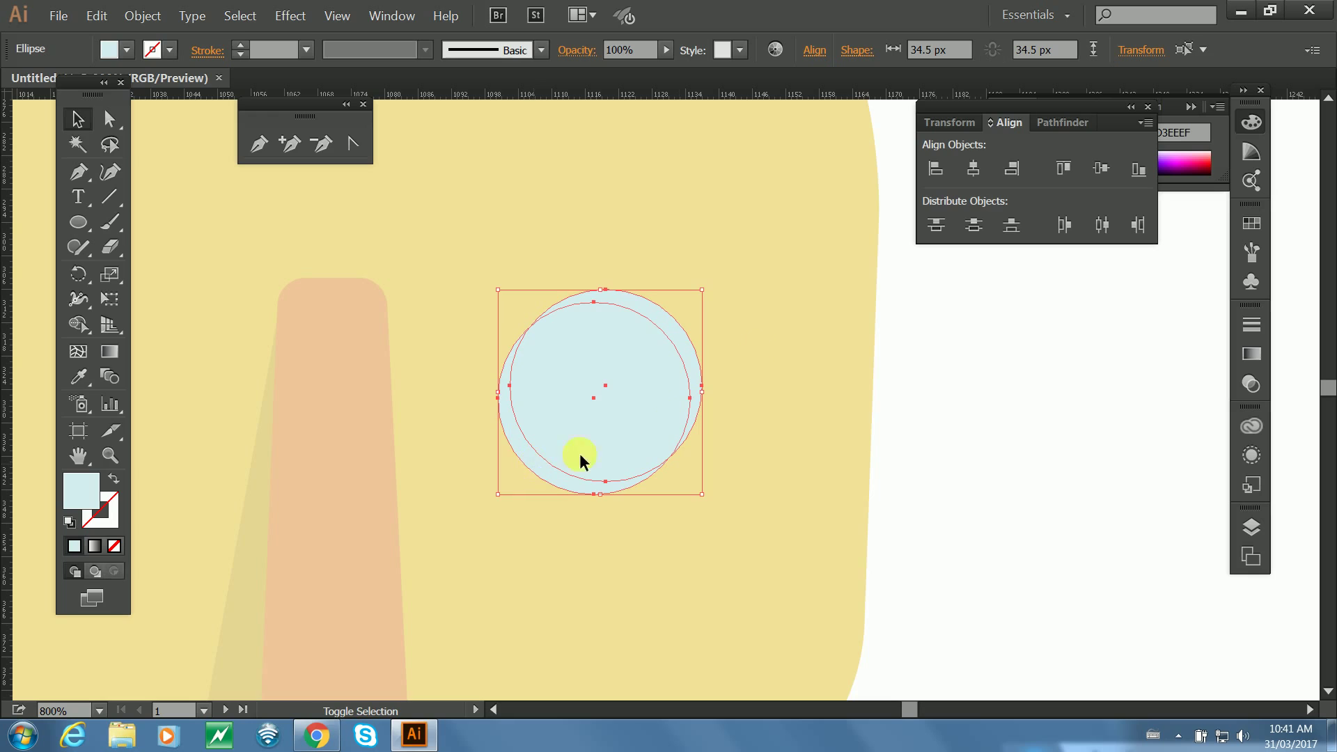
left_click(1058, 123)
left_click(975, 167)
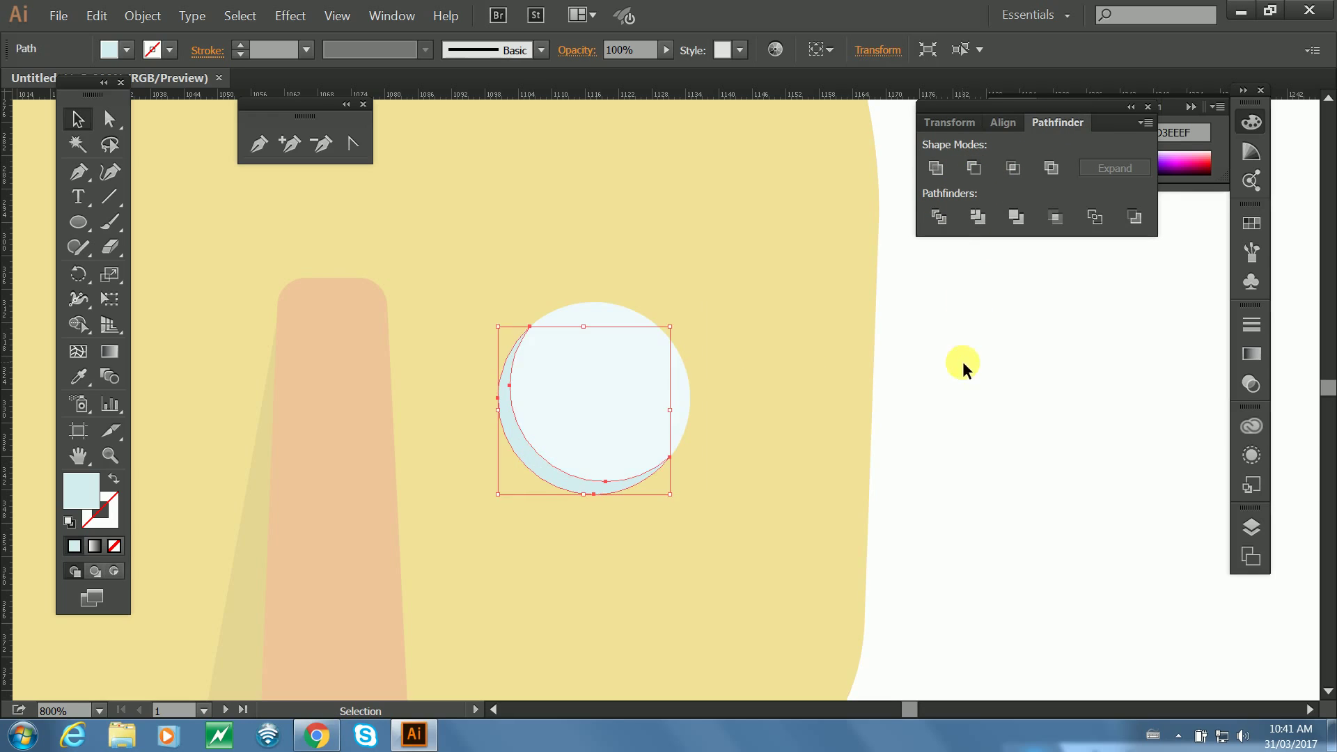
left_click(645, 454)
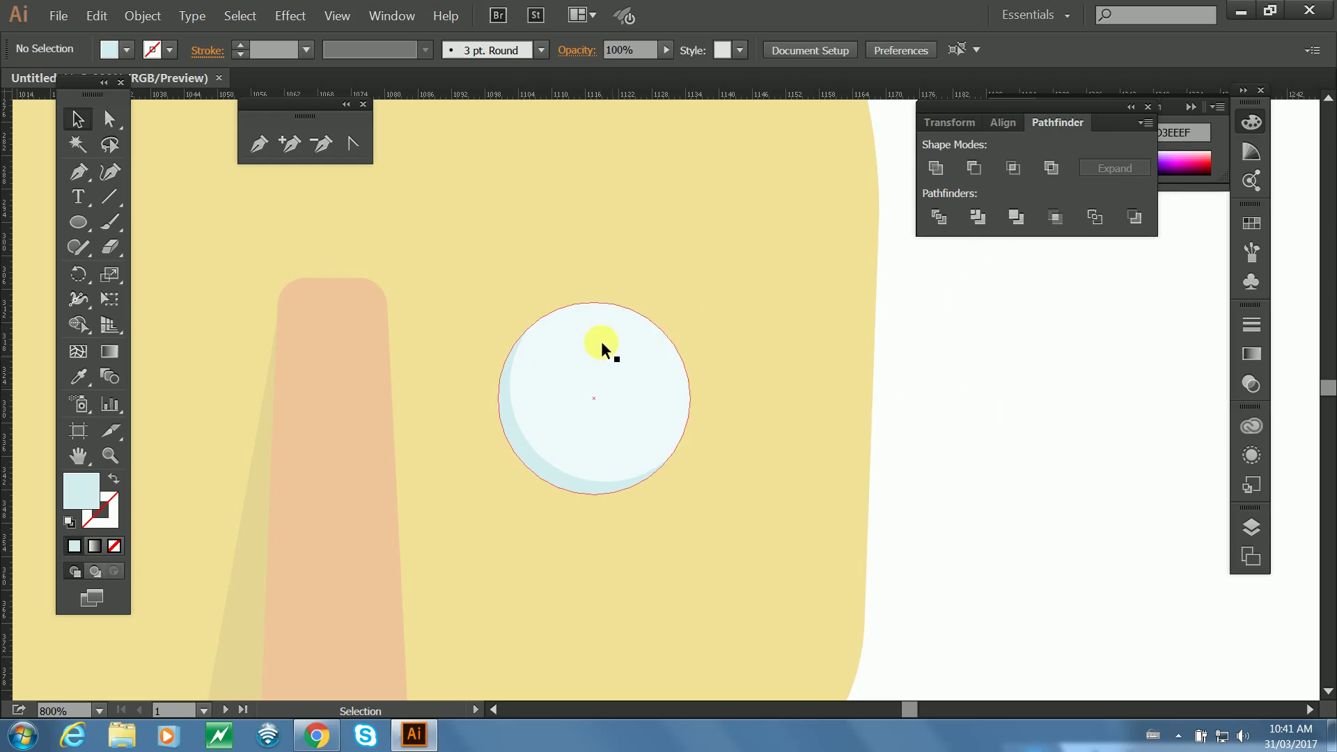
Duplicate the F0FBFC eye white and align the copy exactly over the original by its left and top edges.
left_click(77, 224)
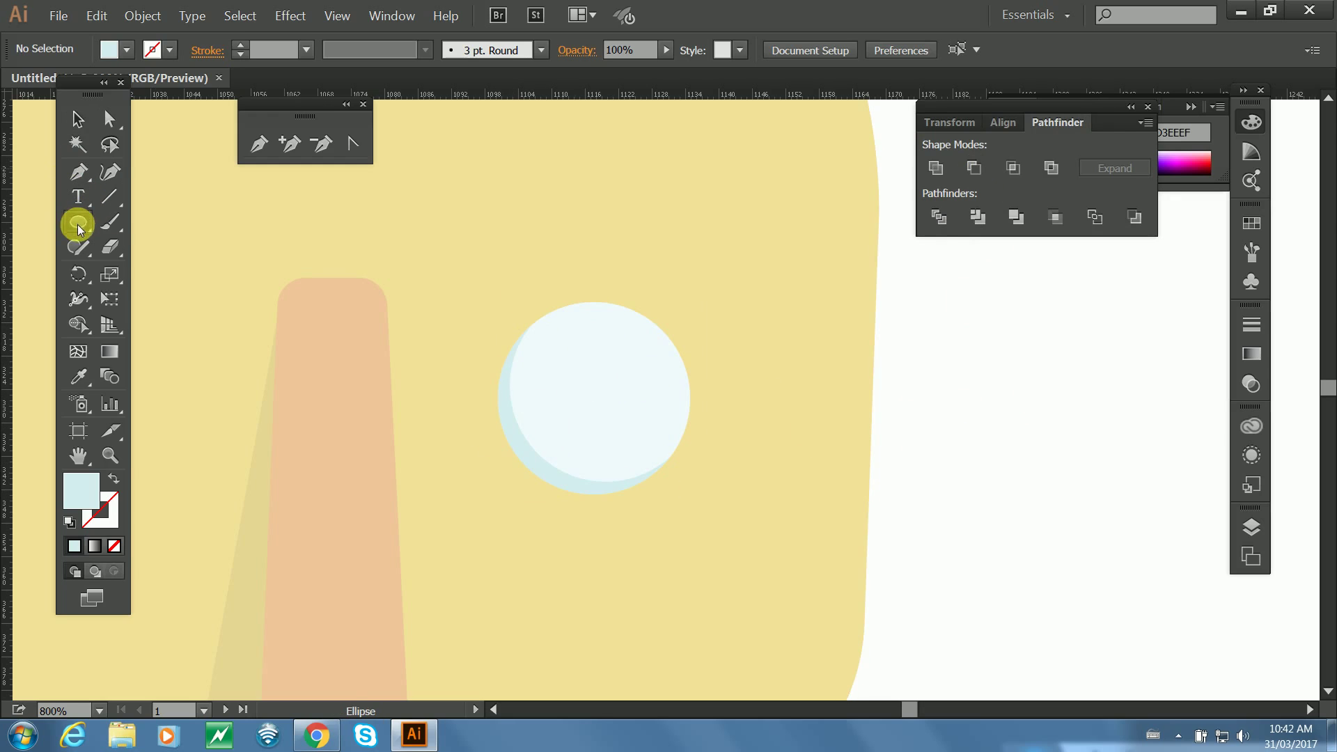
left_click(77, 119)
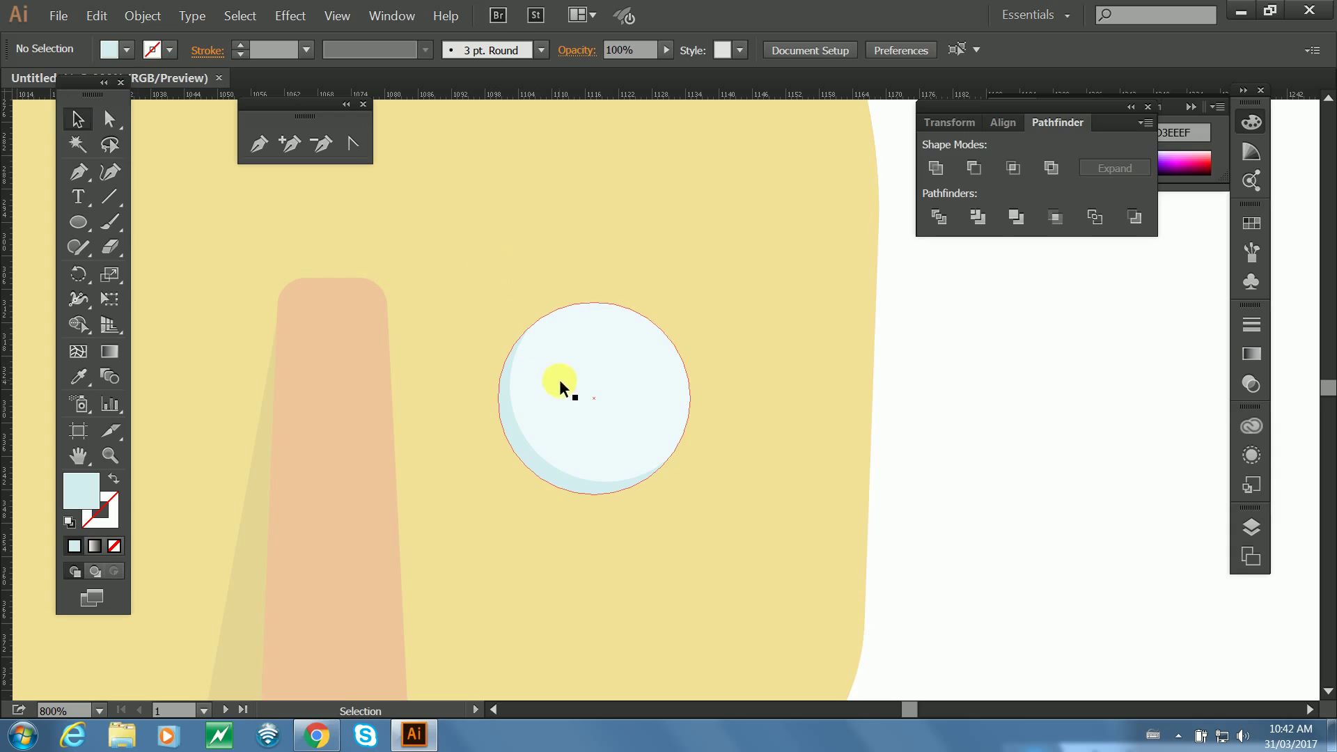
left_click(612, 406)
left_click_drag(612, 403, 662, 488)
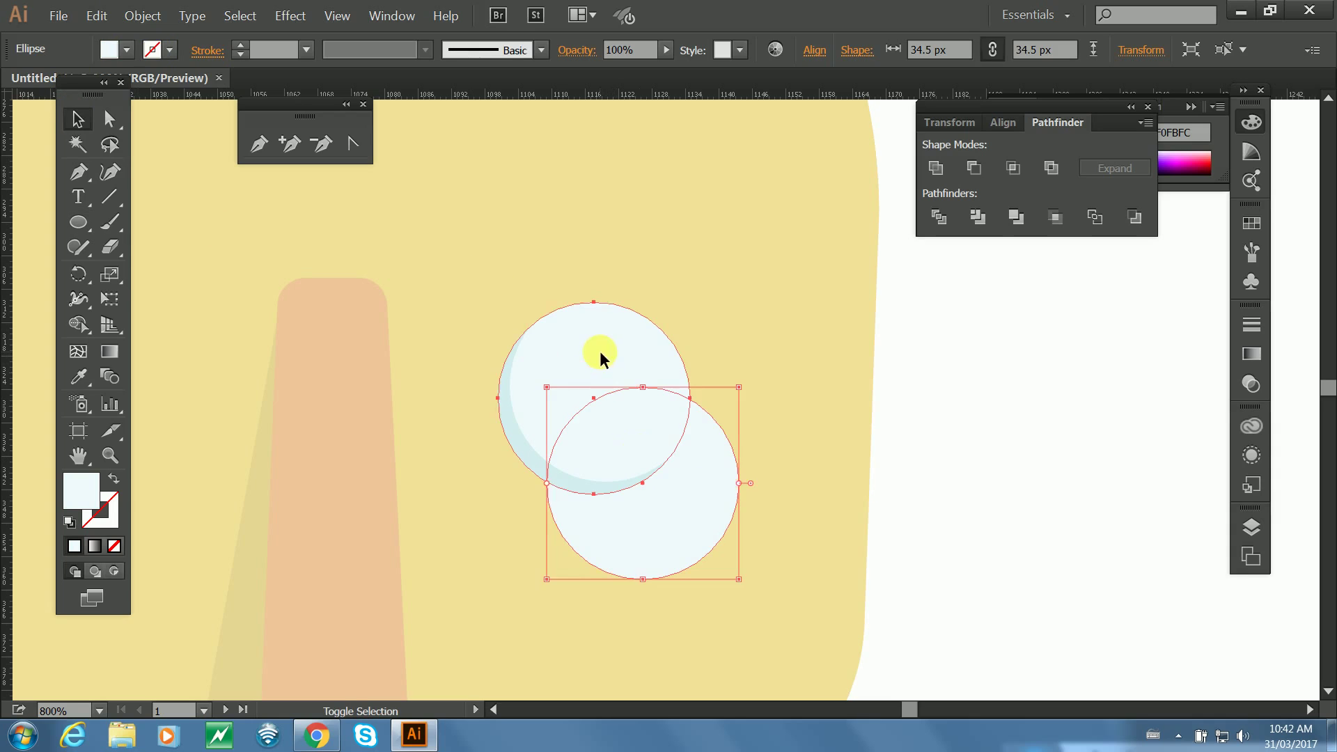
left_click(599, 351, "shift")
left_click(1002, 122)
left_click(935, 168)
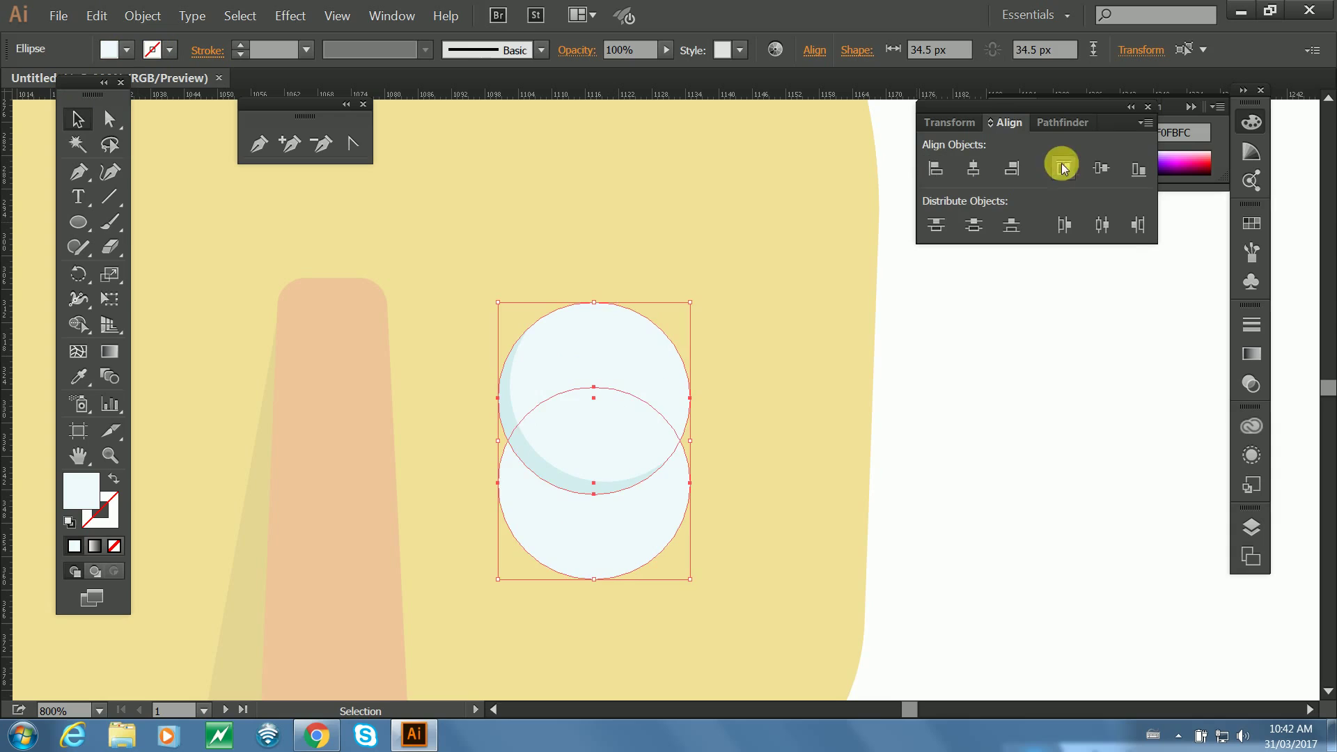
left_click(1063, 168)
left_click(880, 313)
Scale the copied eye circle uniformly to 50% as the pupil.
left_click(625, 366)
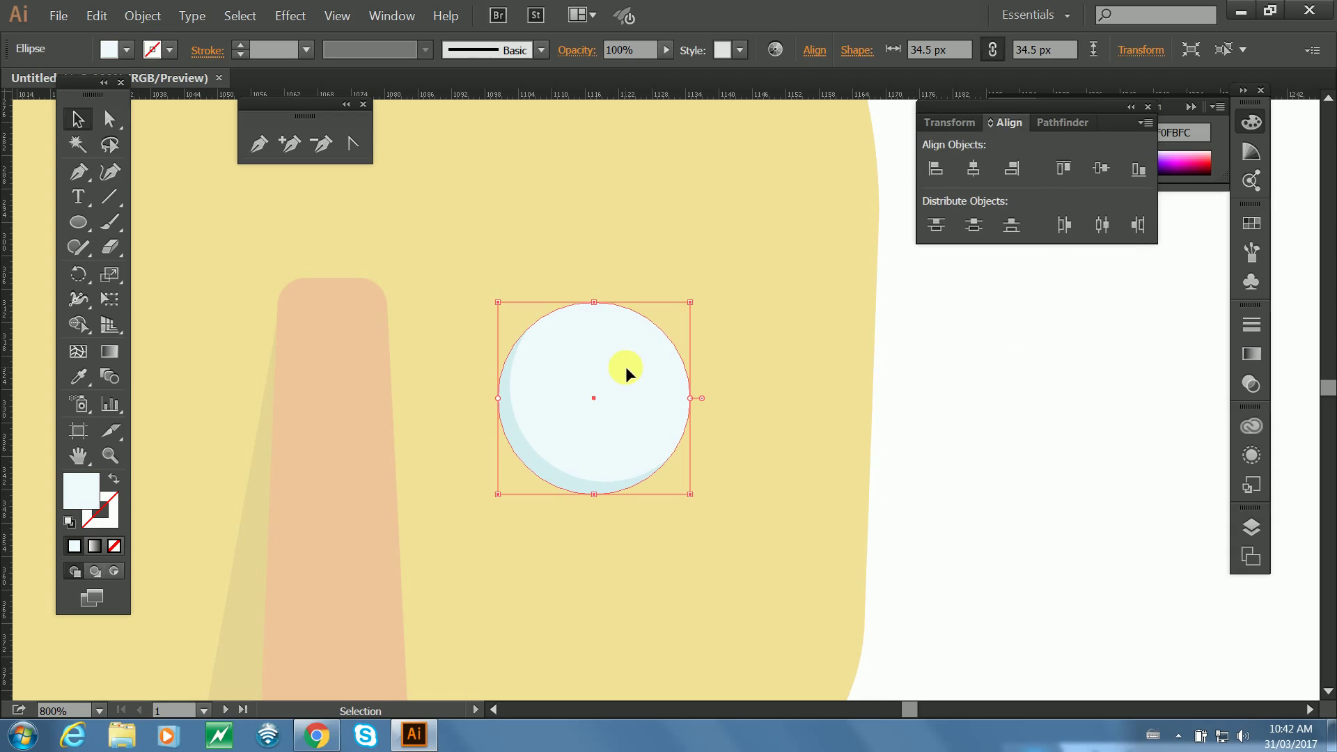
right_click(612, 378)
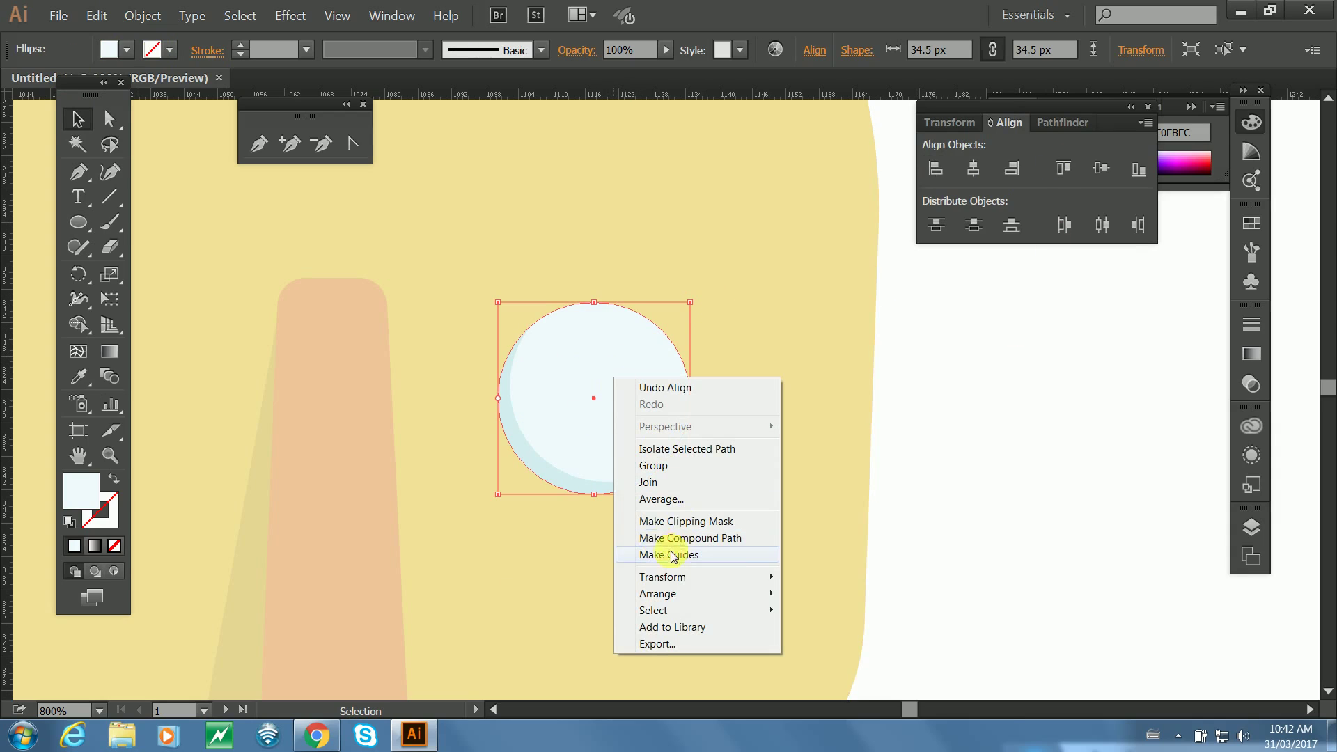
mouse_move(781, 580)
left_click(828, 649)
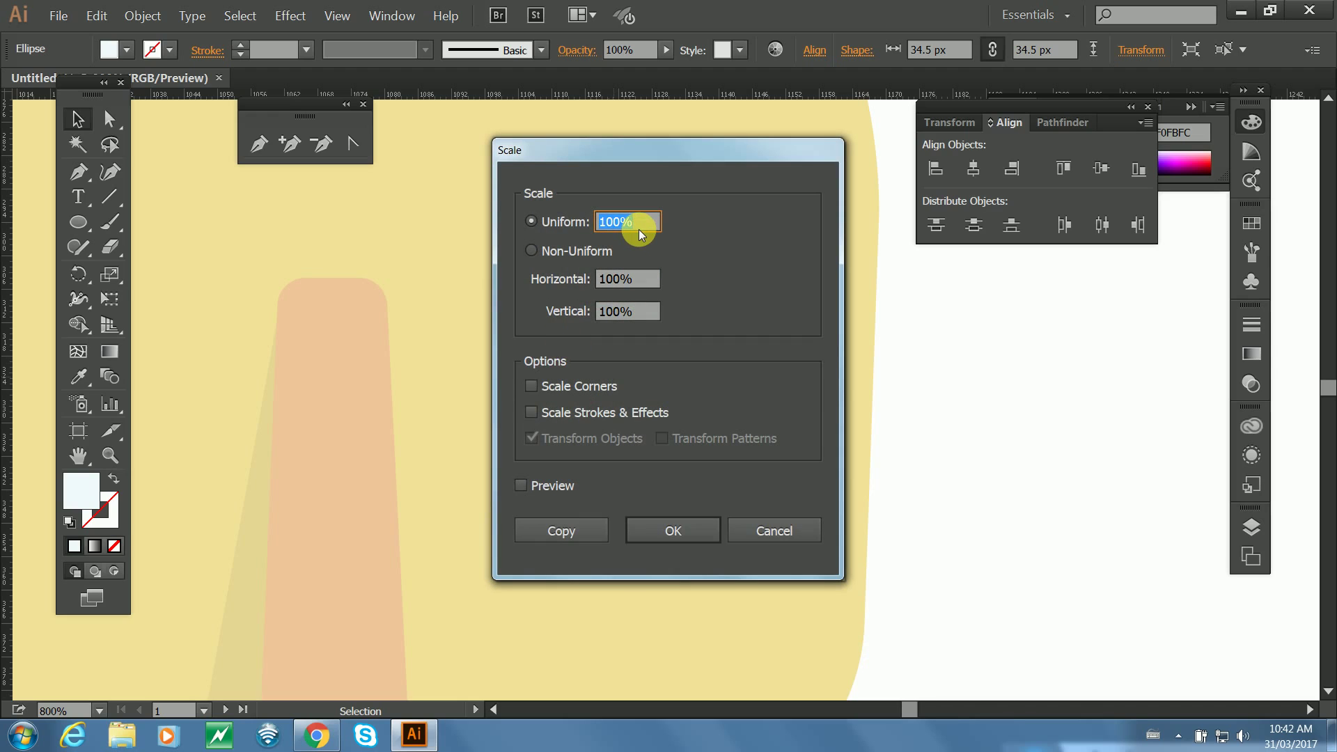
type("50")
key("Return")
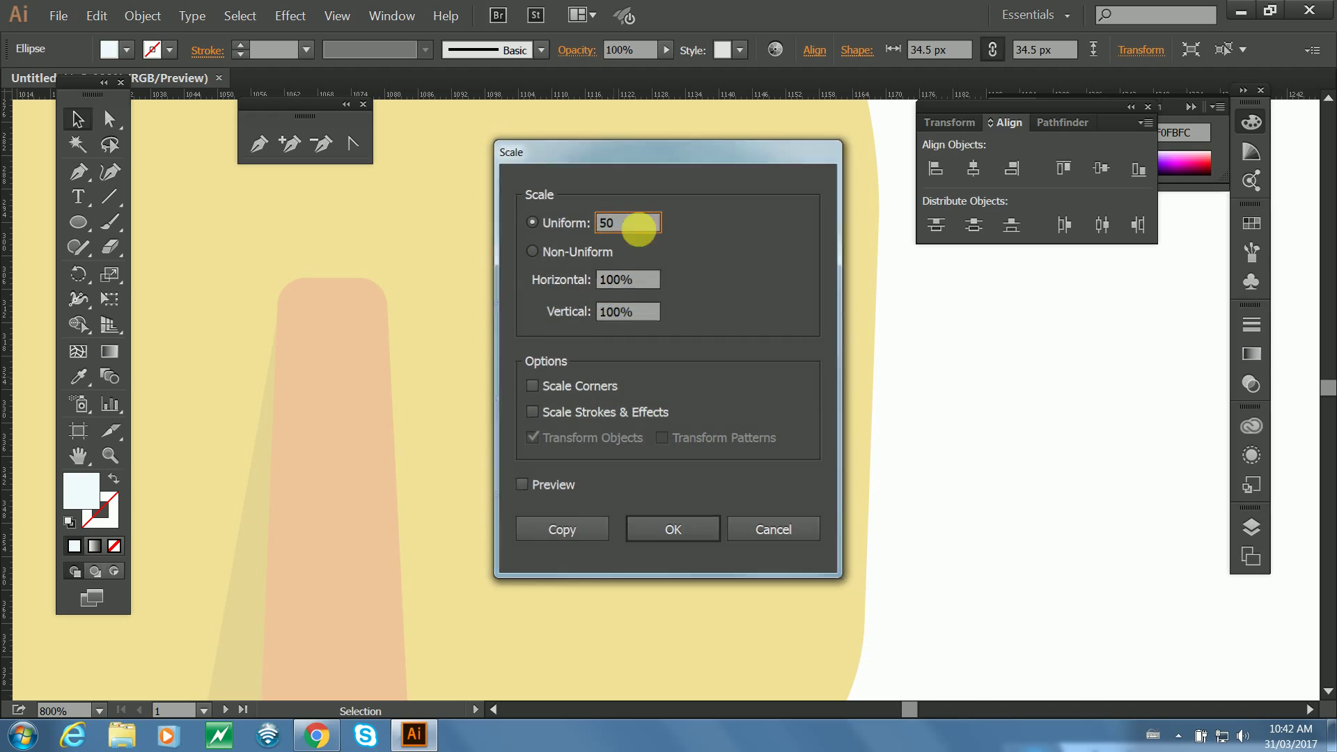
Fill the small centre circle with black, 000000.
double_click(81, 490)
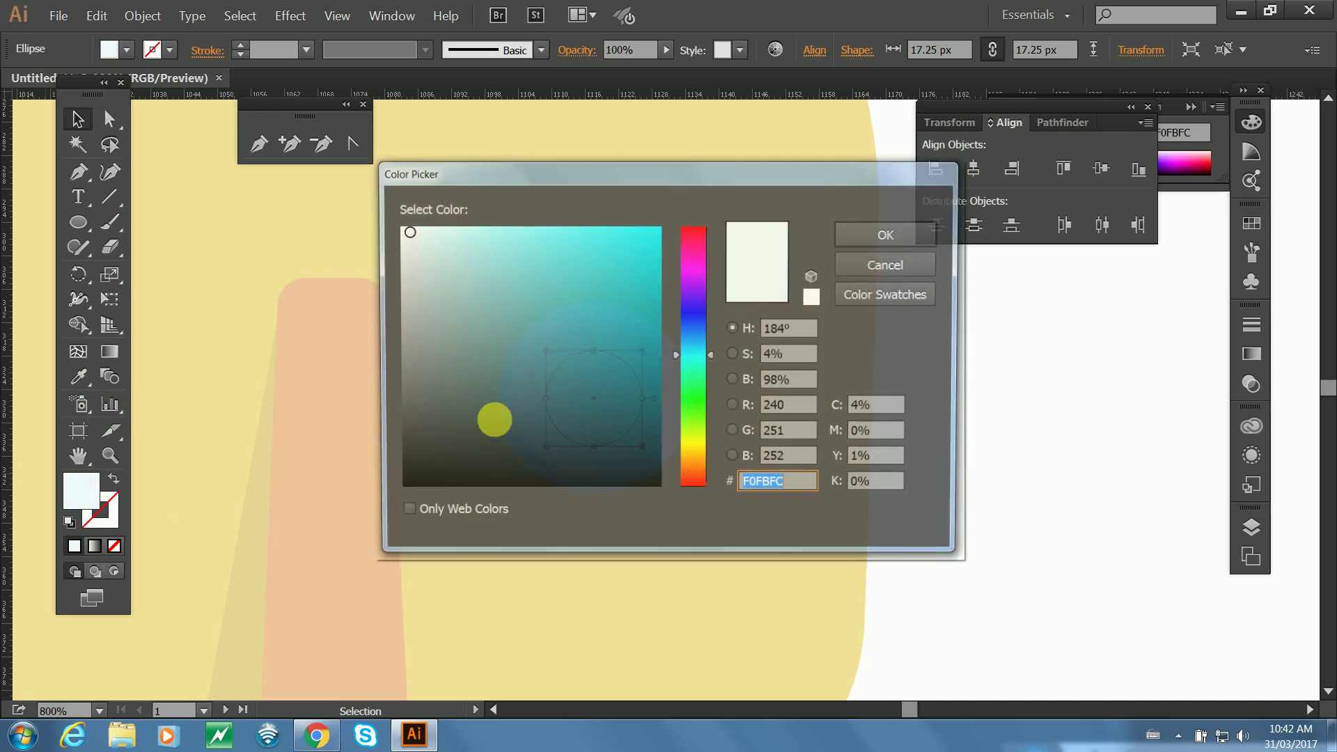
left_click(607, 464)
left_click(640, 493)
left_click(890, 233)
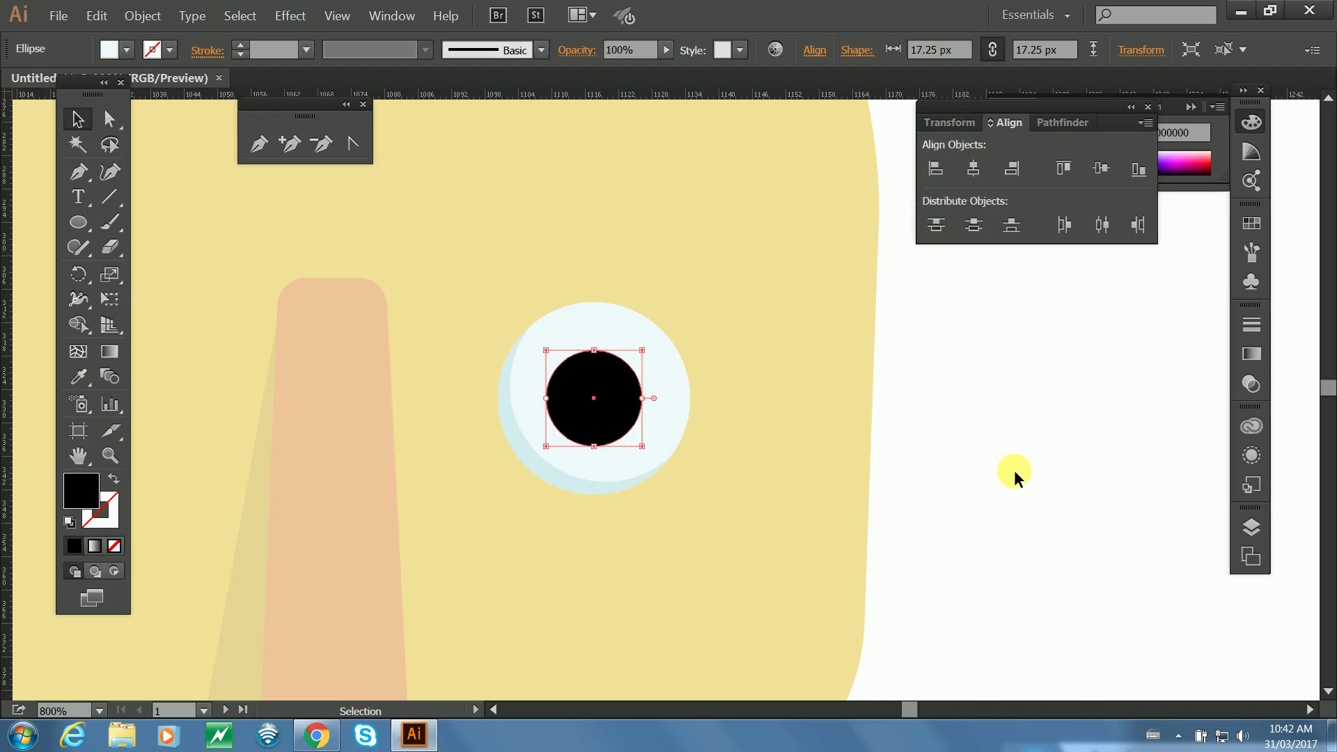
left_click(1014, 470)
Shrink the black pupil proportionally to about 11.8 px and keep it near the centre of the eye.
left_click(587, 411)
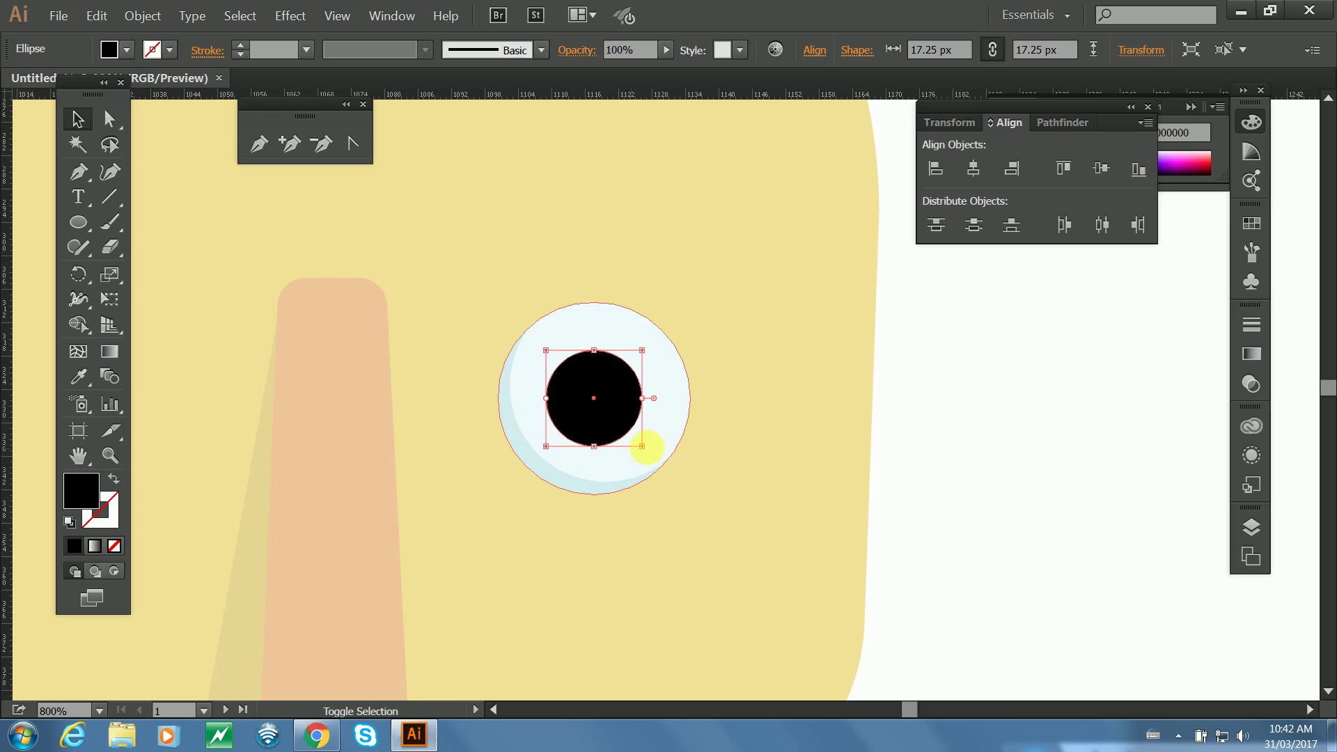
left_click_drag(642, 441, 604, 407)
left_click(961, 415)
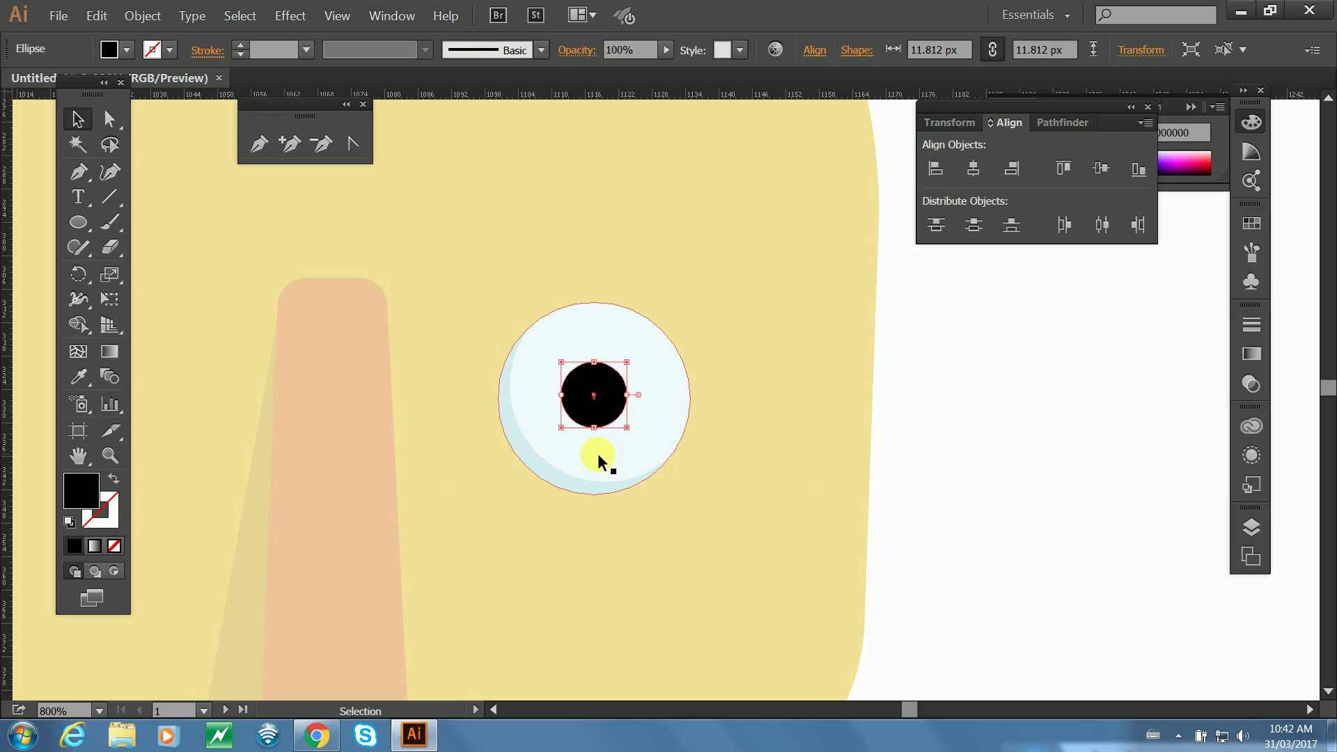
Draw two highlight circles inside the pupil: a small one at its upper right and one about 5.4 px at its lower left.
key("a")
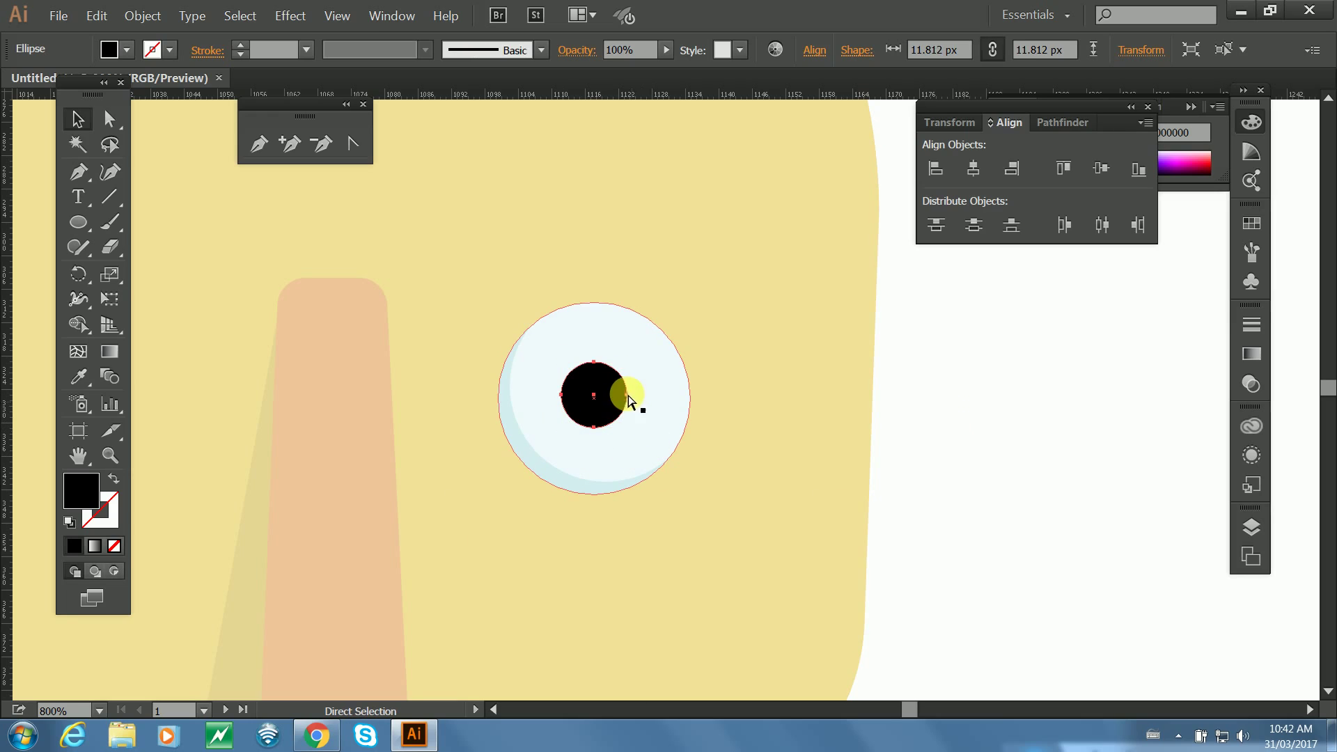
key("v")
key("ctrl+plus")
key("ctrl+plus")
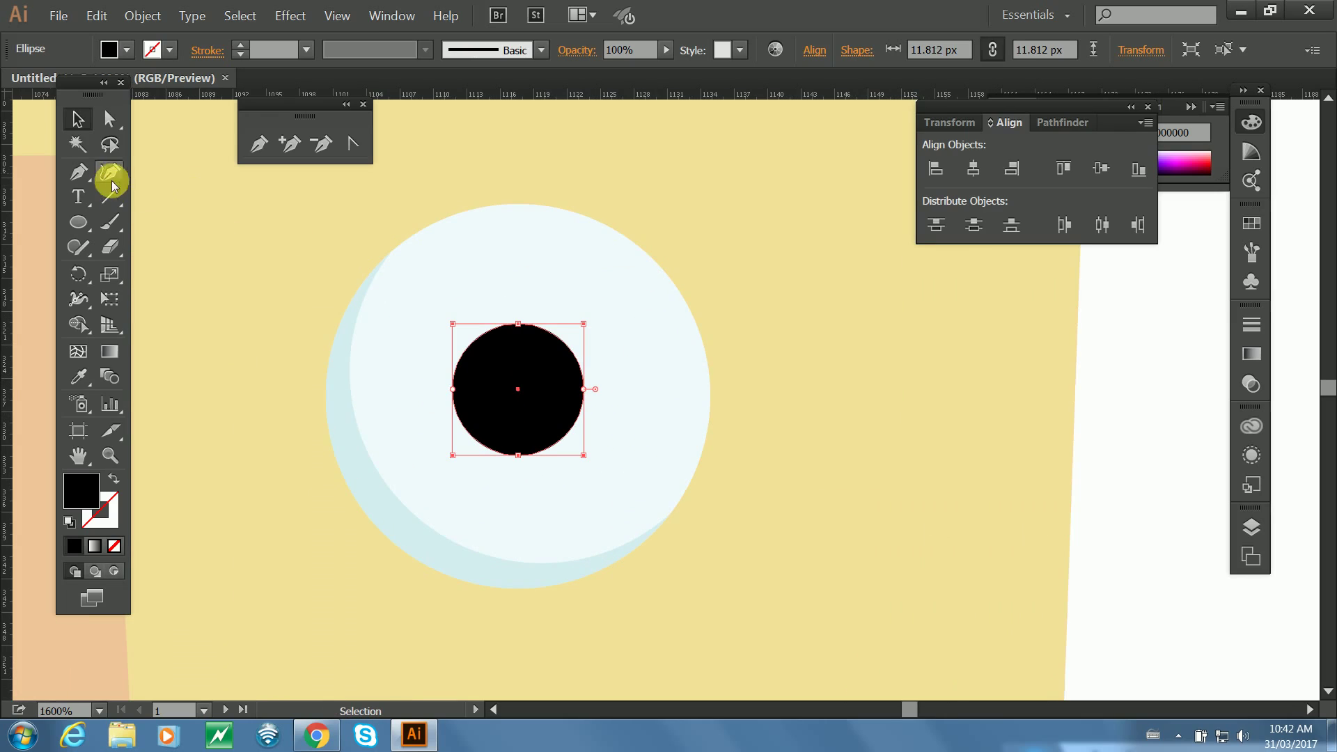
left_click(78, 222)
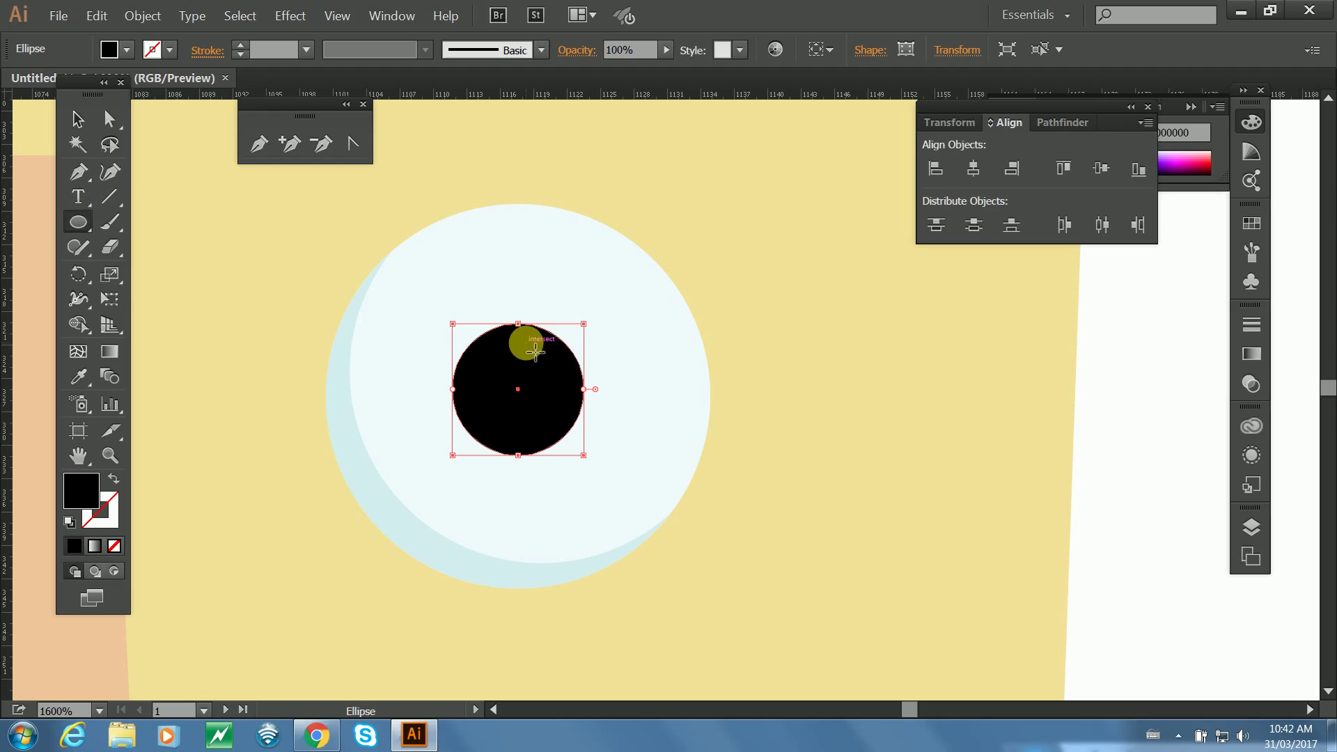
left_click_drag(525, 342, 561, 377)
left_click_drag(486, 394, 538, 445)
key("v")
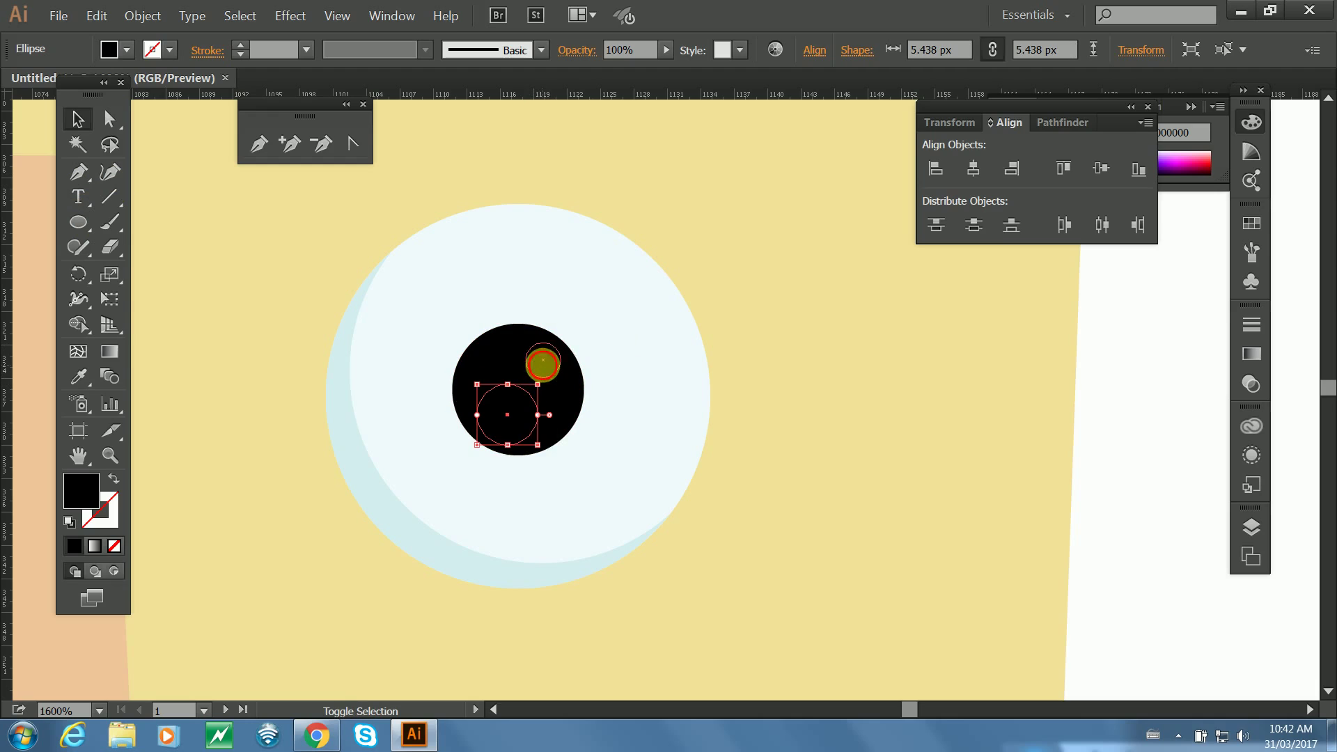
Fill both highlight circles with white sampled from the background beside the face, and deselect them.
left_click(543, 359, "shift")
key("i")
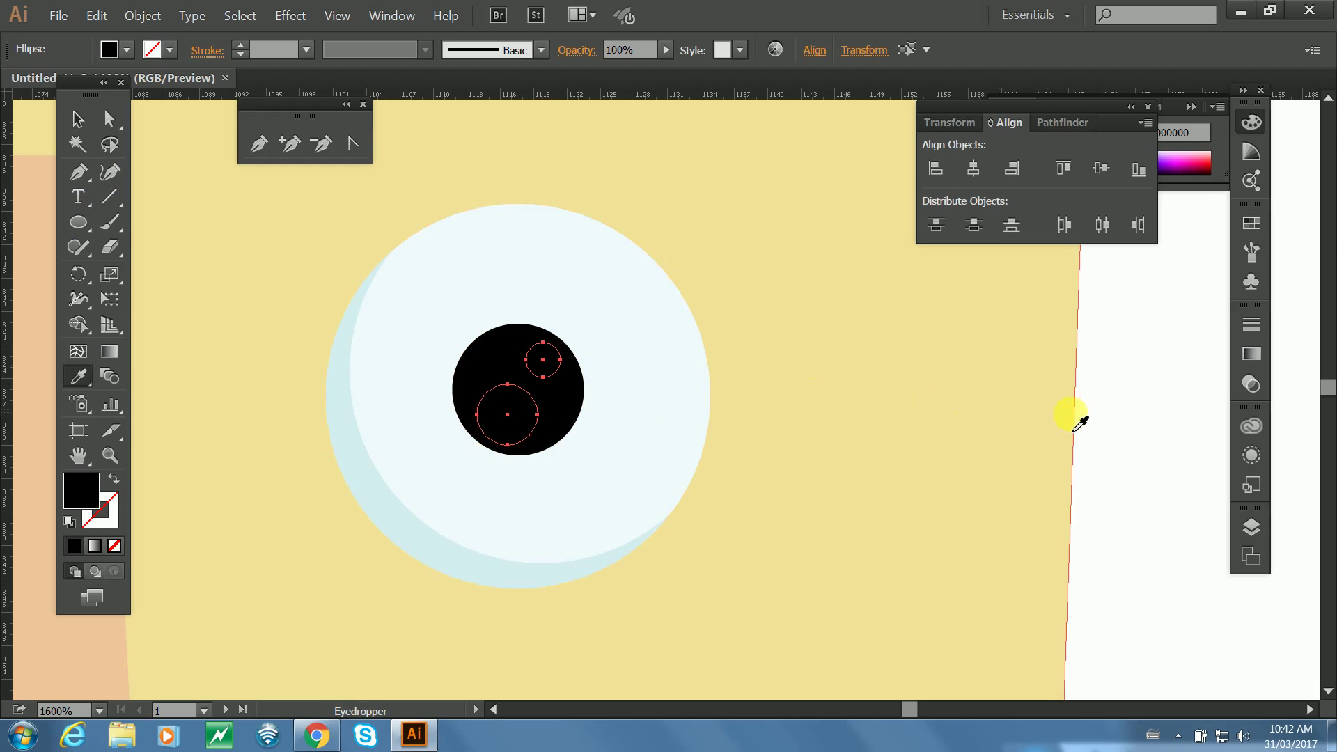
left_click(1090, 390)
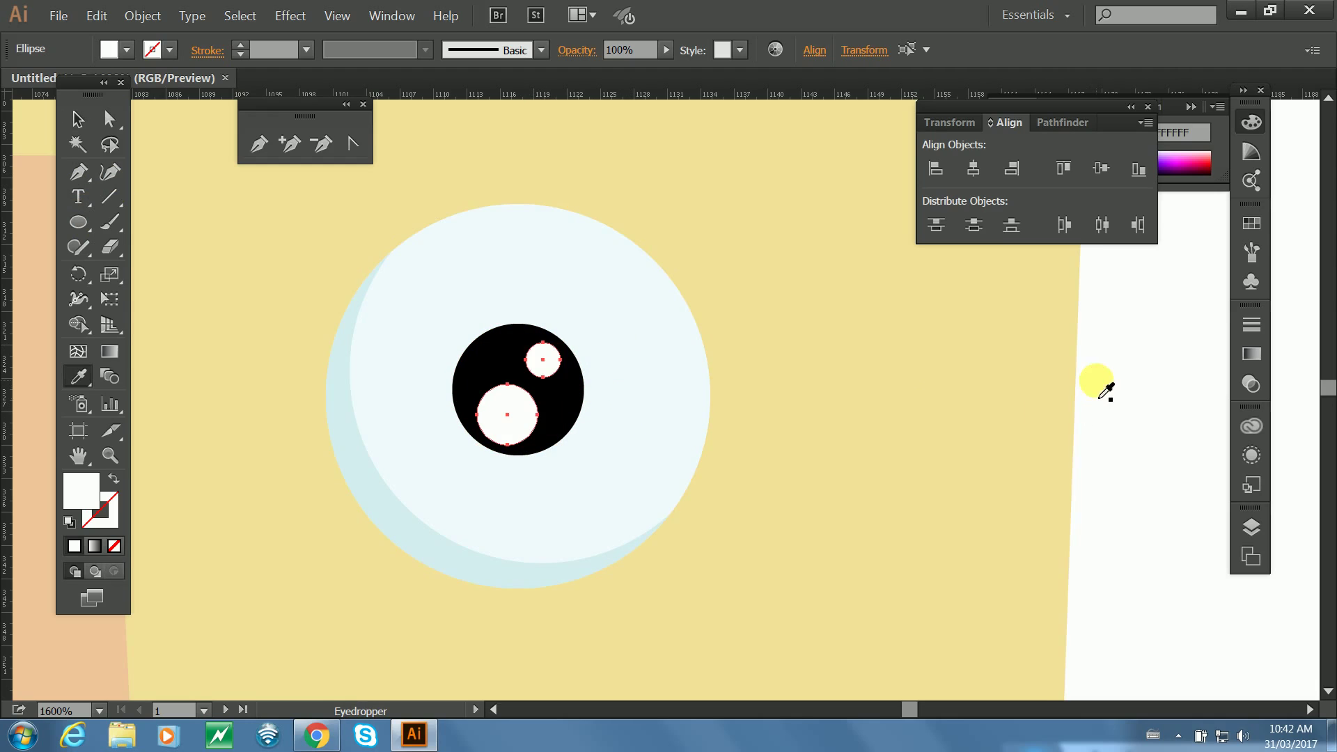
left_click(78, 120)
left_click(1128, 494)
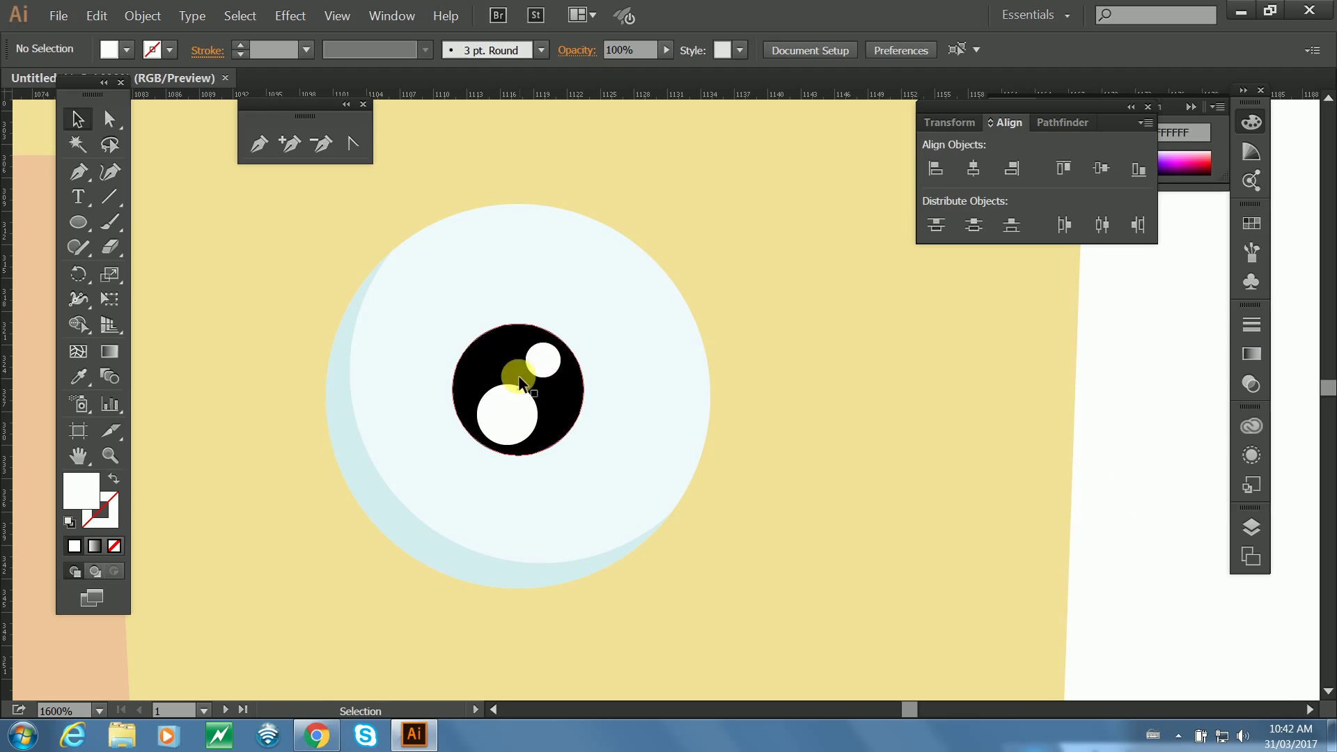
Subtract the small upper-right highlight circle from the black pupil.
left_click(543, 360)
left_click(487, 353, "shift")
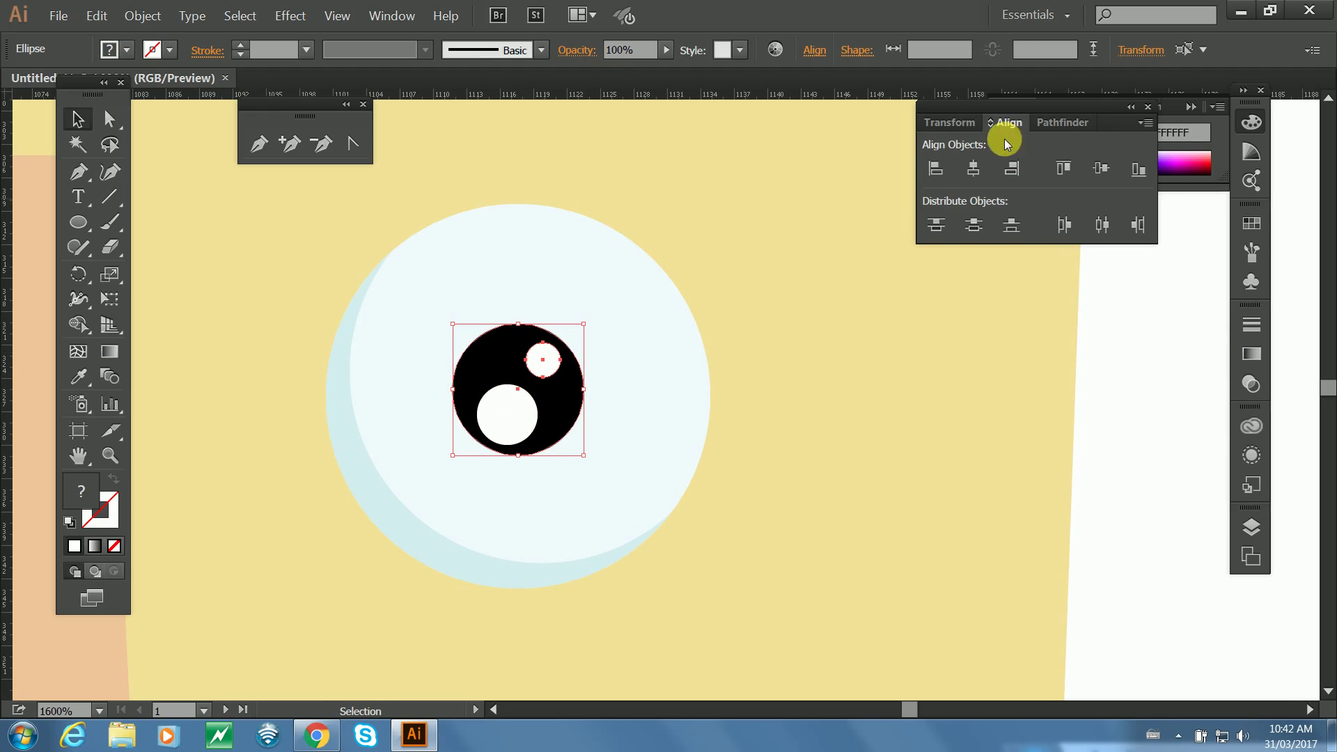
left_click(1046, 131)
left_click(974, 167)
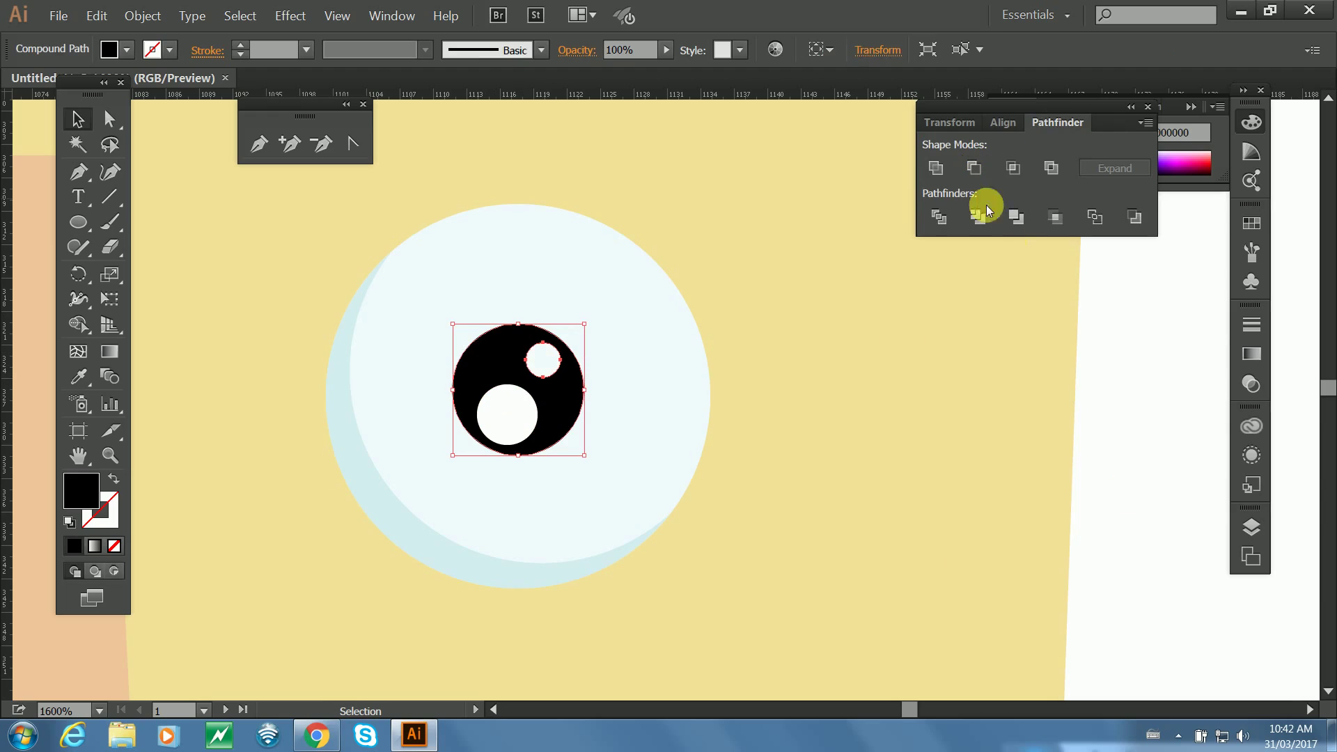
left_click(1116, 328)
Subtract the larger lower-left highlight circle from the black pupil and deselect the result.
left_click(527, 367)
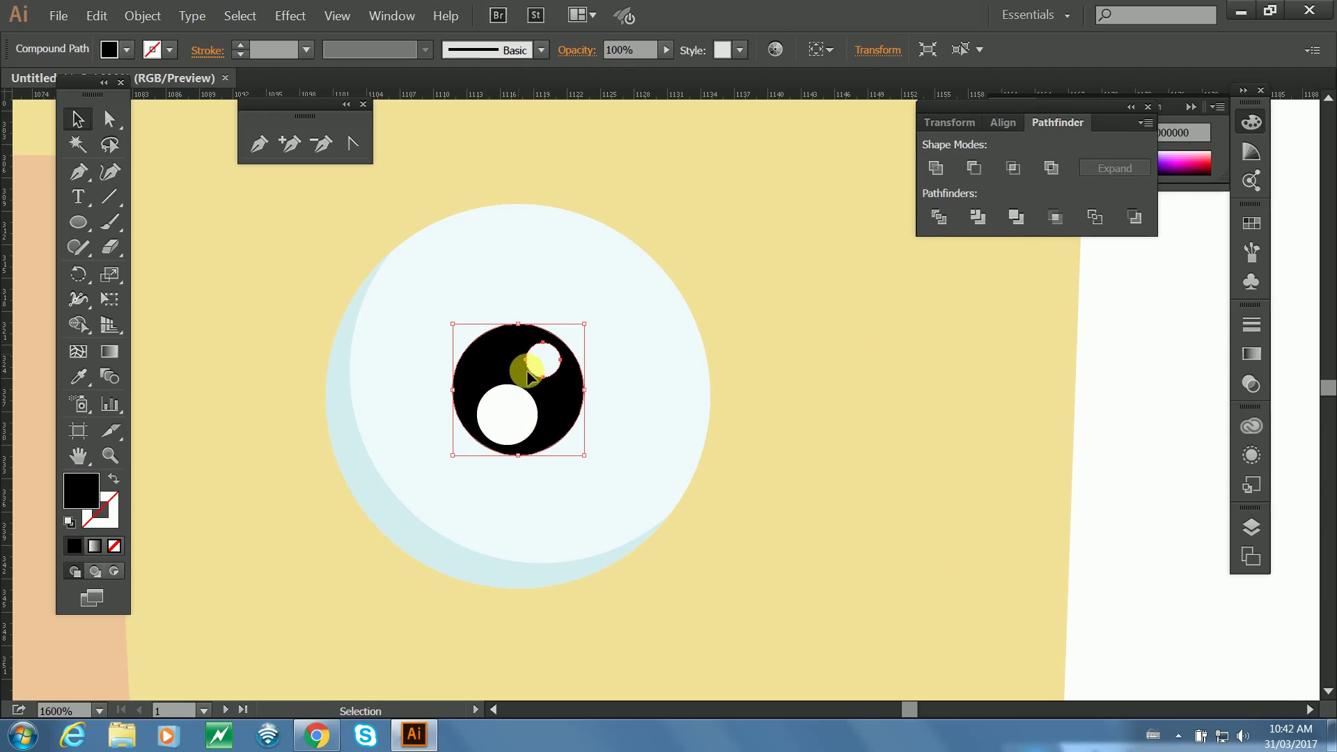
left_click(511, 417)
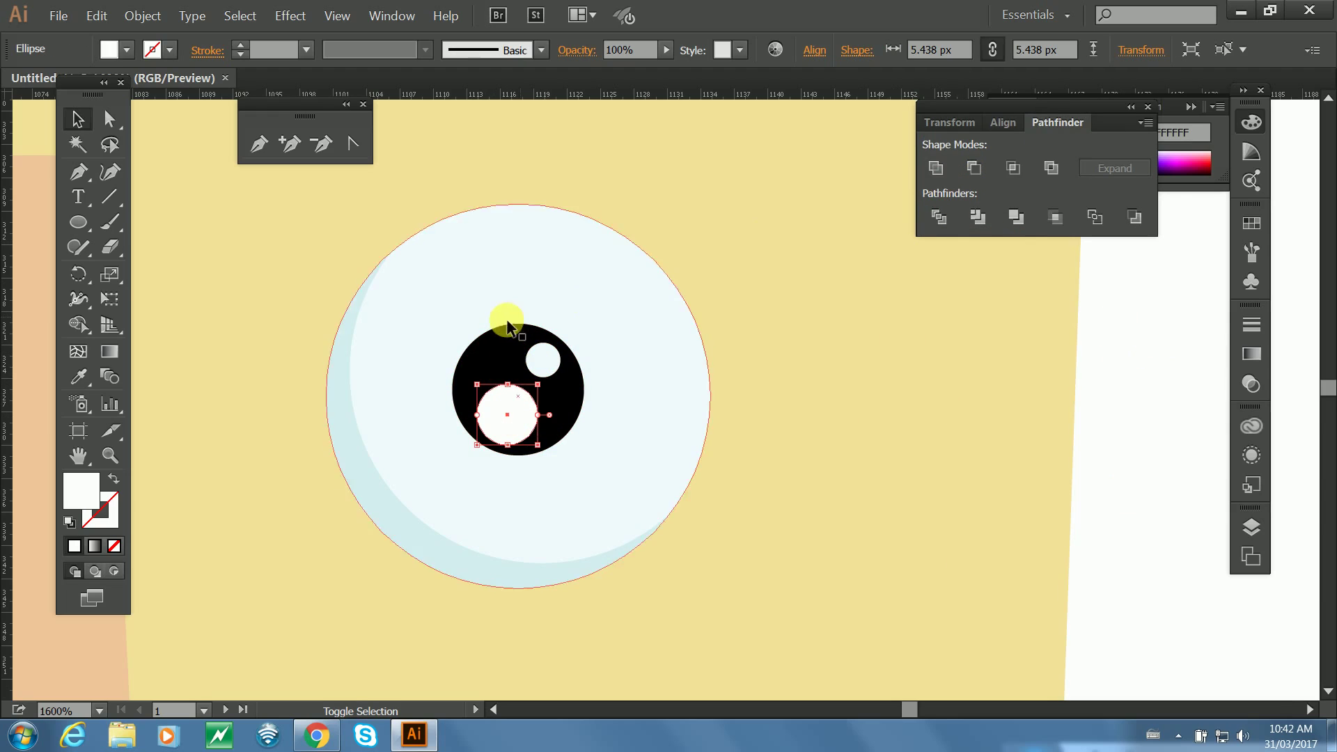
left_click(501, 359, "shift")
left_click(976, 171)
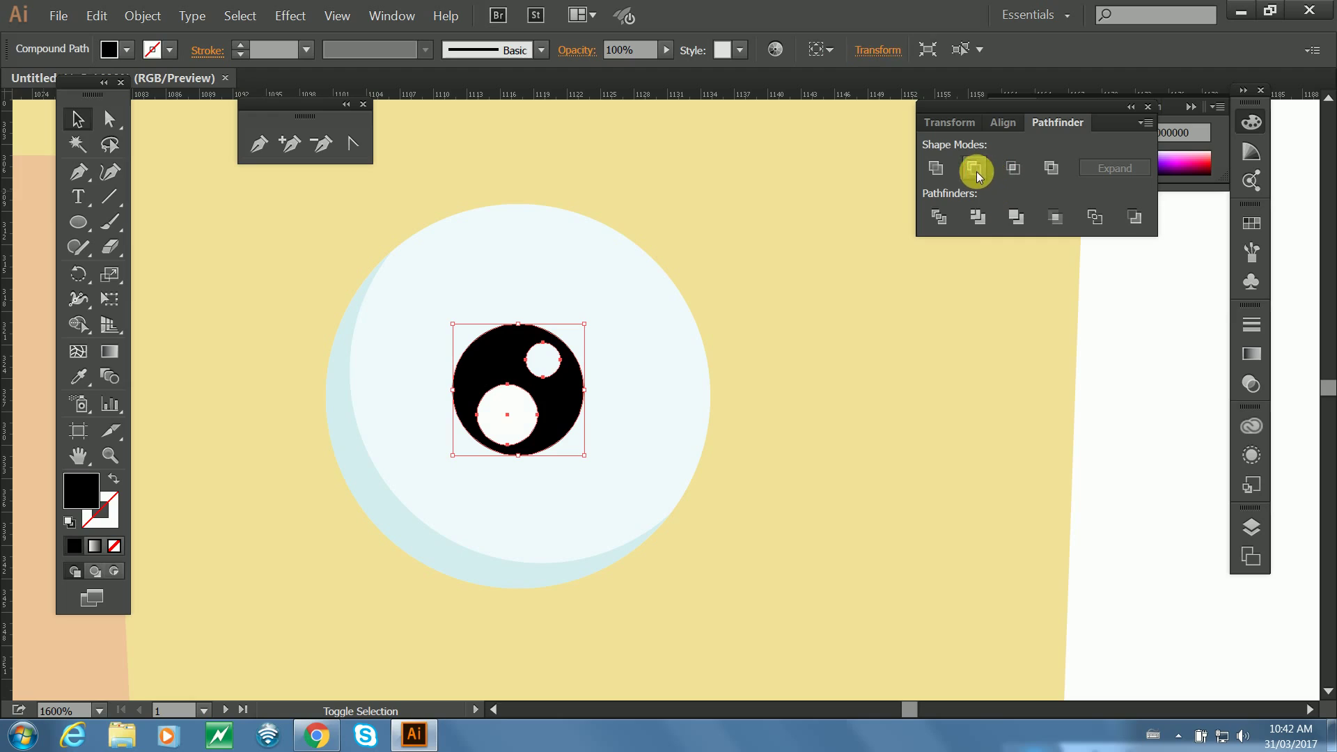
left_click(1142, 360)
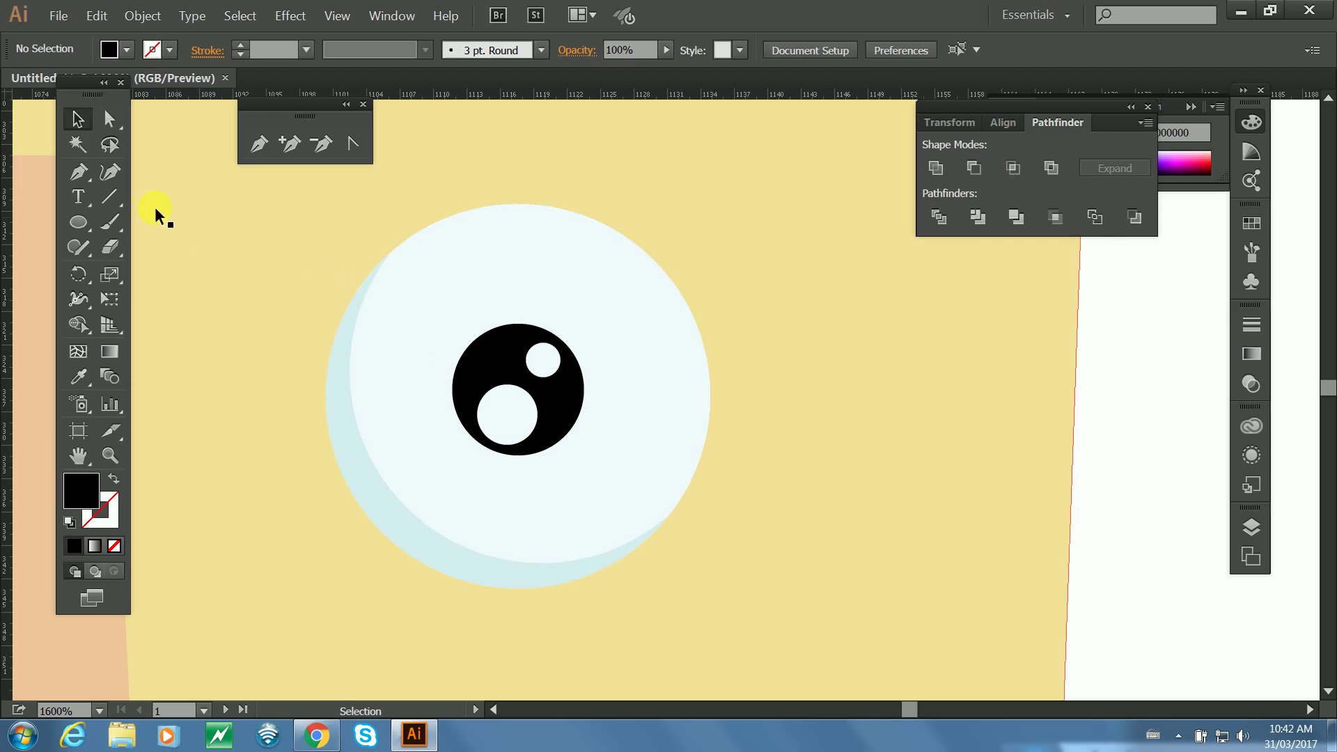
Draw a circle about 25.9 px across centred over the eye and fill it with white sampled from the background.
left_click(87, 220)
mouse_move(557, 383)
left_mouse_down()
mouse_move(546, 397)
mouse_move(651, 543)
left_mouse_up()
left_click(78, 119)
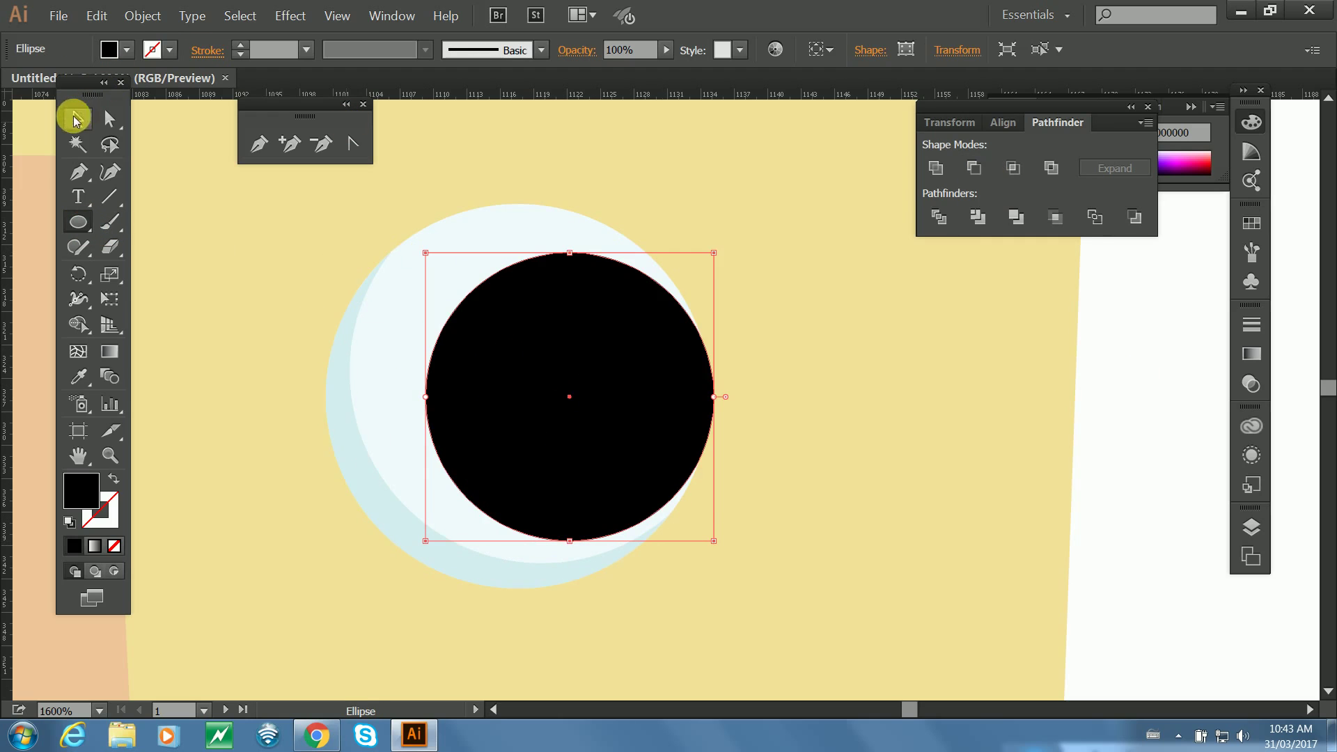
left_click_drag(574, 348, 550, 322)
key("i")
left_click(1131, 415)
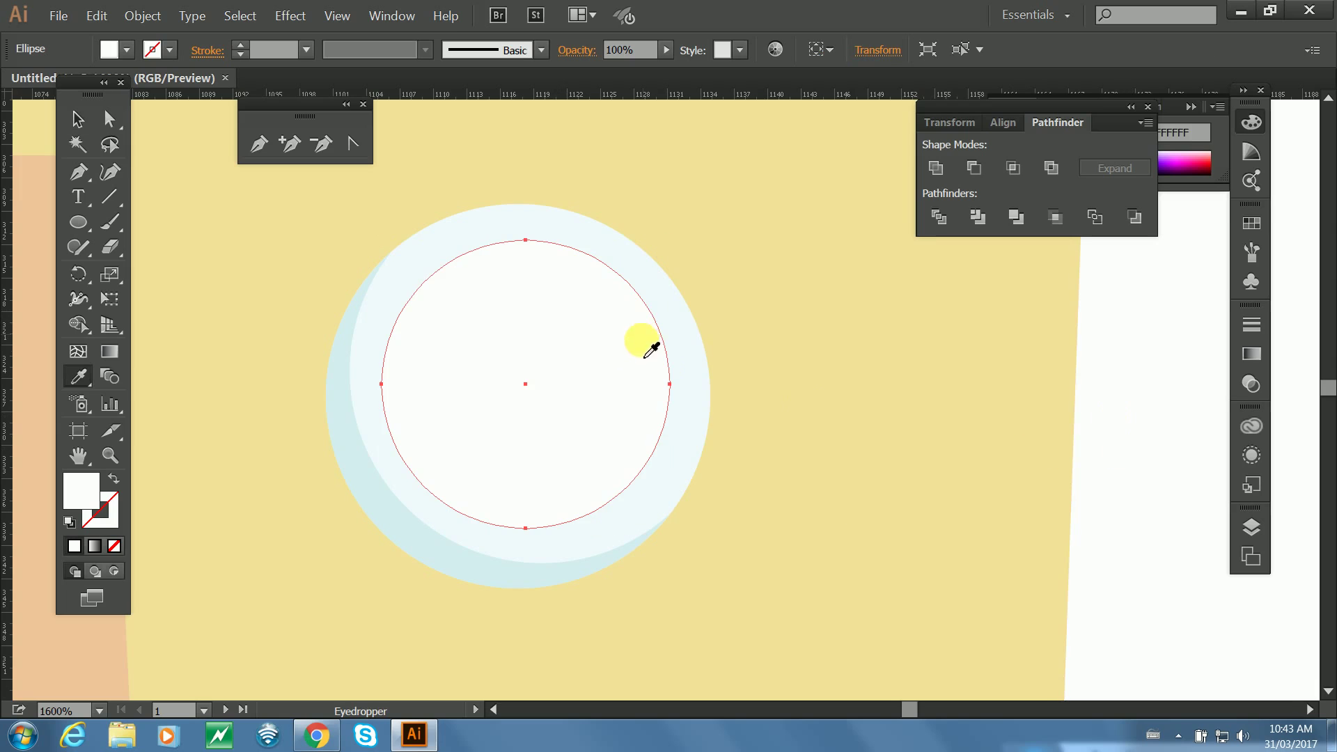
Duplicate the white circle slightly down and left, and subtract the copy to leave a thin crescent highlight at the eye's upper right.
key("v")
left_click_drag(550, 305, 536, 320, "alt")
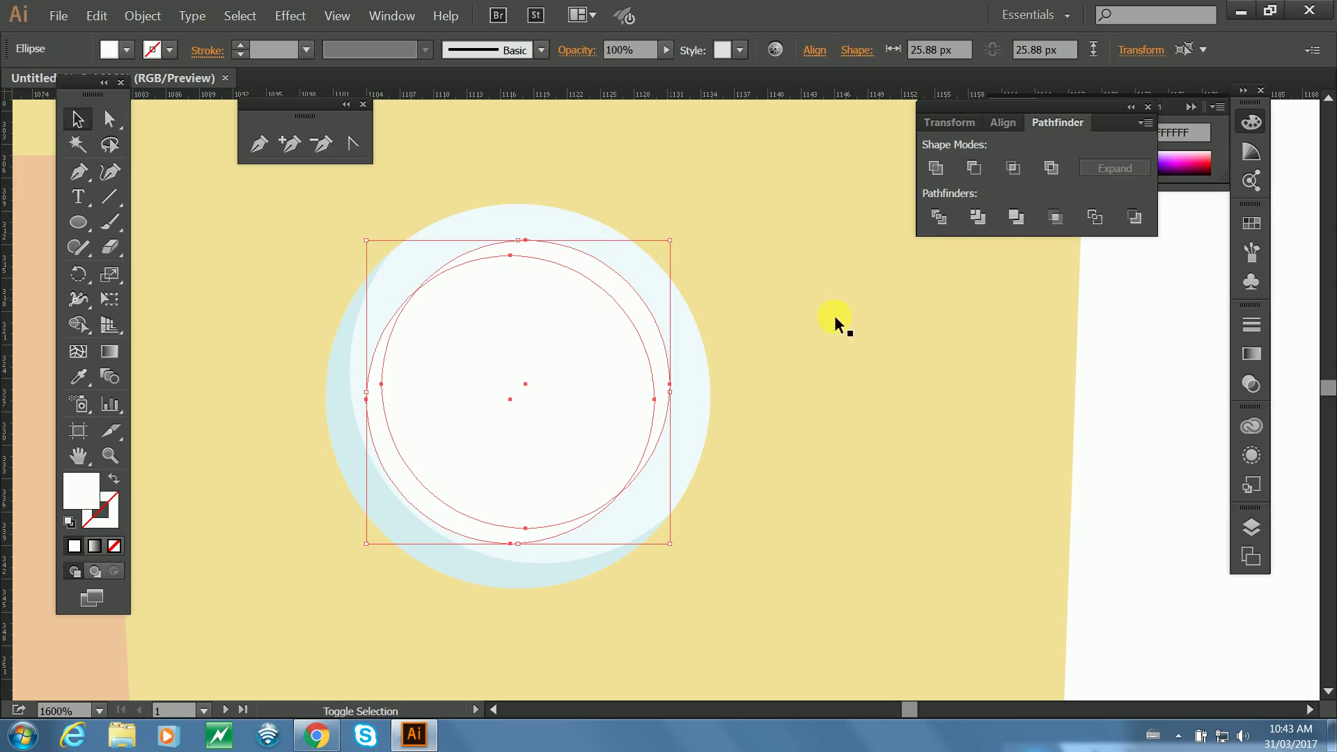
left_click(974, 168)
left_click(1148, 355)
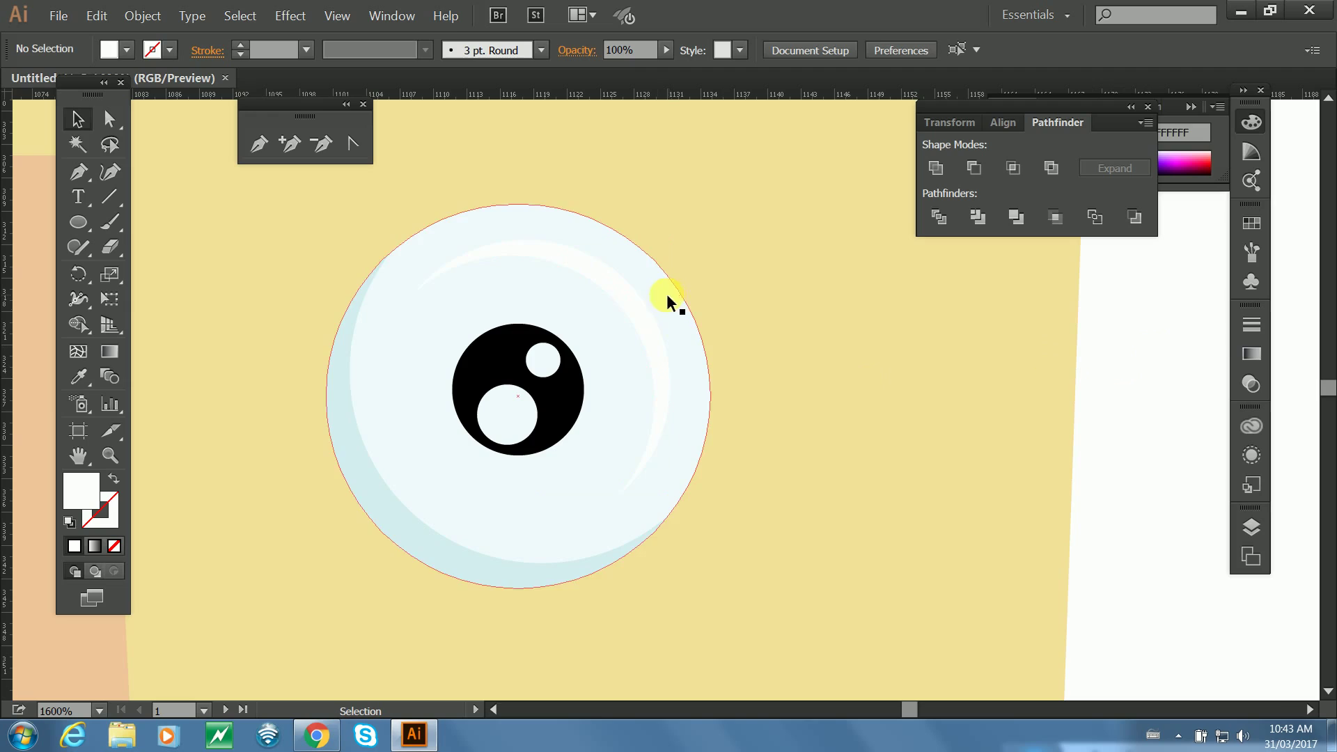
Try shifting the white crescent highlight slightly toward the upper-right edge of the eyeball.
left_click(639, 300)
left_click(562, 303)
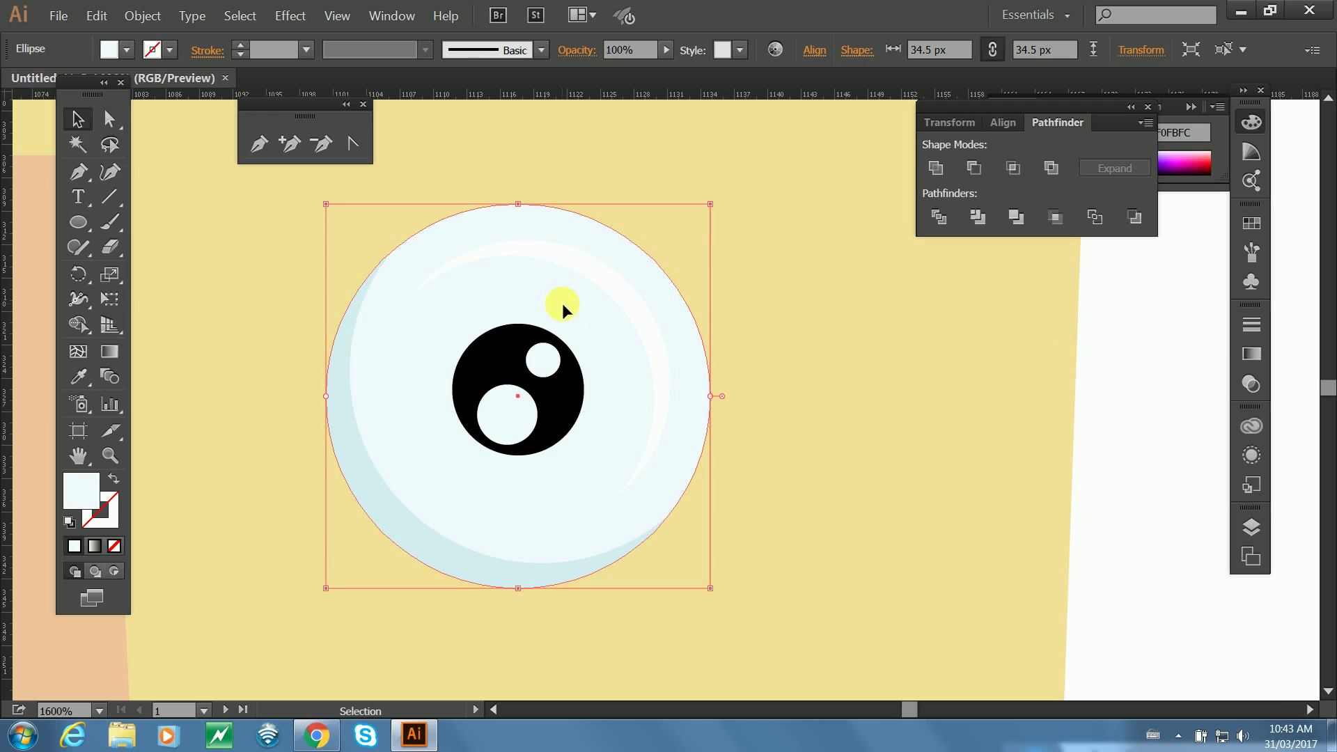
left_click(587, 272)
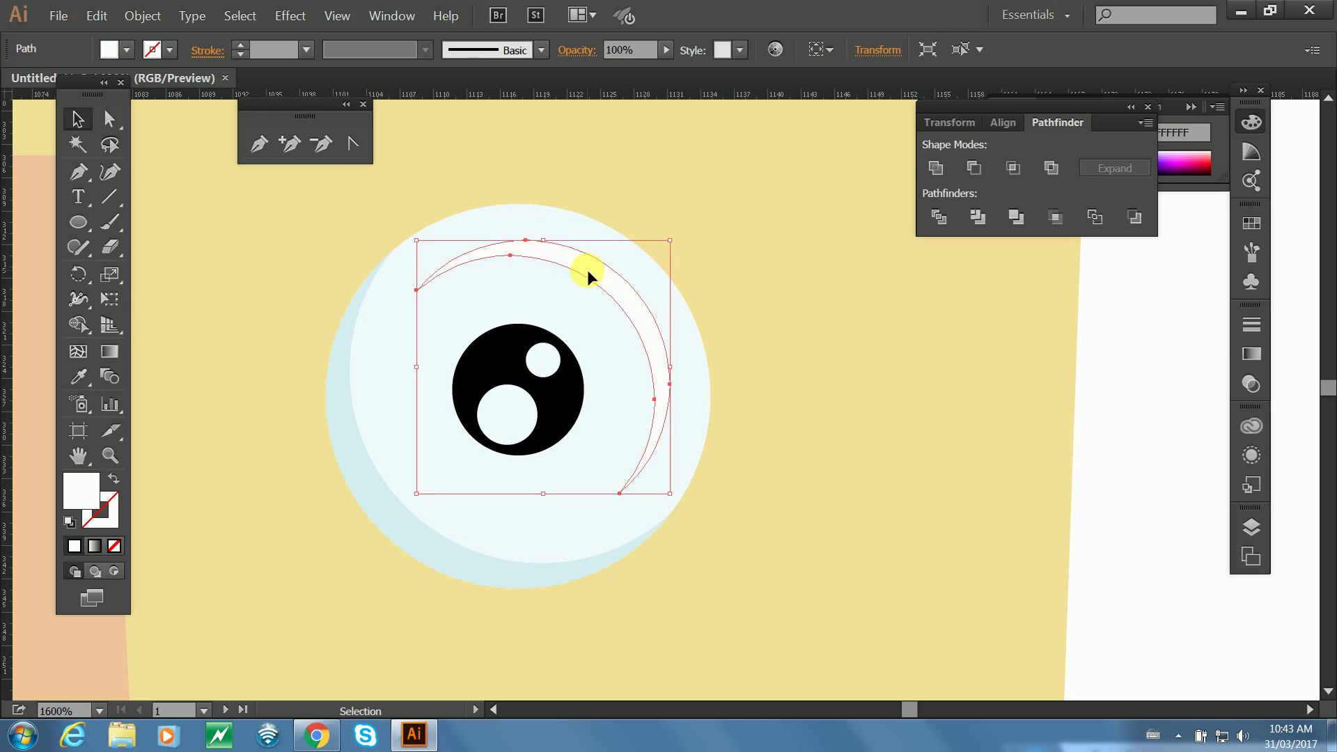
left_click_drag(587, 269, 593, 262)
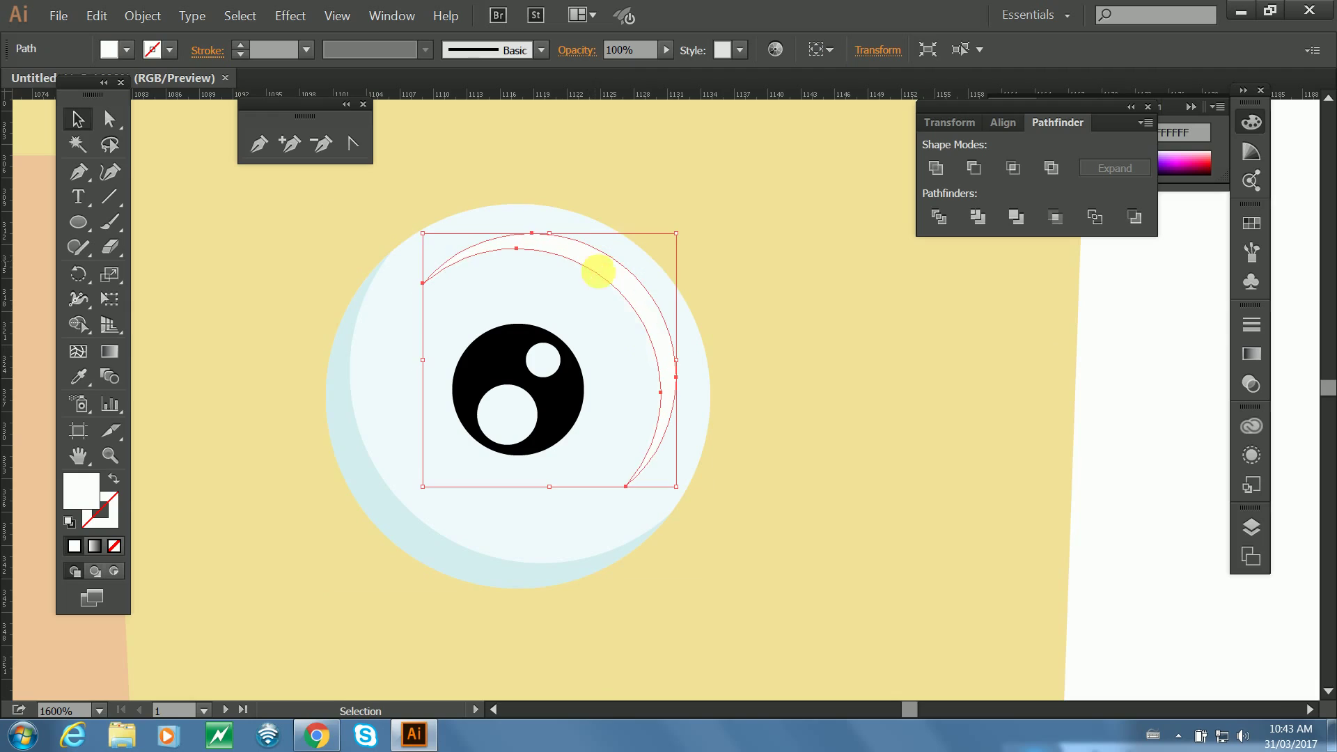
left_click(1122, 388)
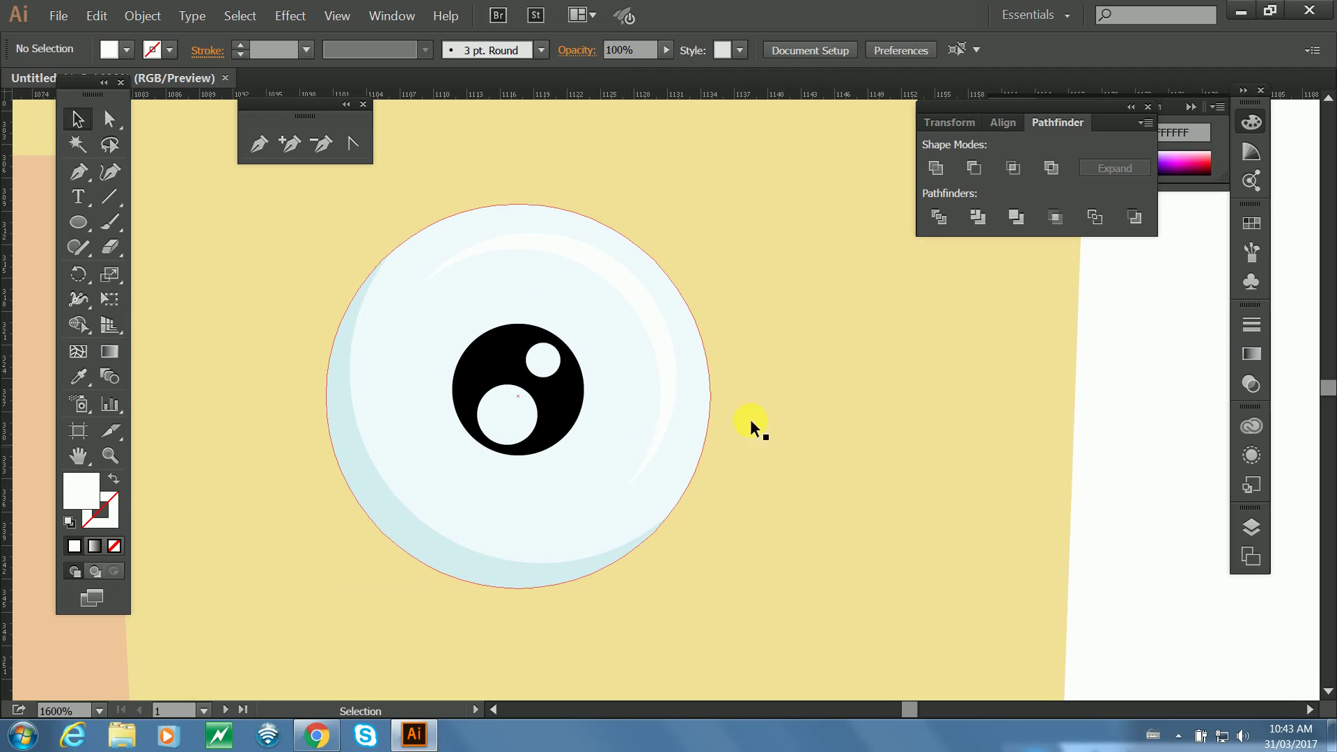
Return the white crescent to its place before the shift and deselect it.
key("ctrl+minus")
key("ctrl+minus")
key("ctrl+minus")
key("ctrl+minus")
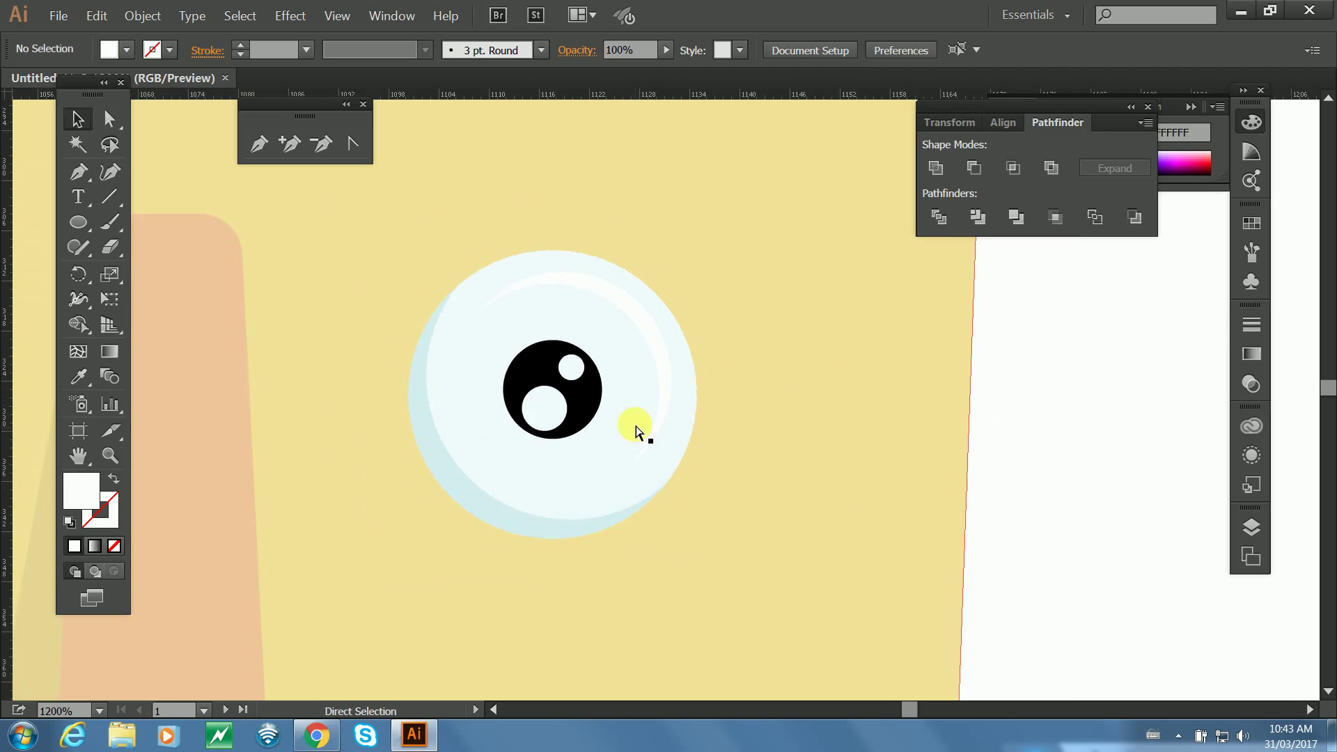
key("ctrl+plus")
key("ctrl+plus")
key("ctrl+plus")
left_click(632, 322)
left_click(1065, 373)
Duplicate the pale blue eyeball circle and align the copy's left and top edges with the original.
left_click(486, 349)
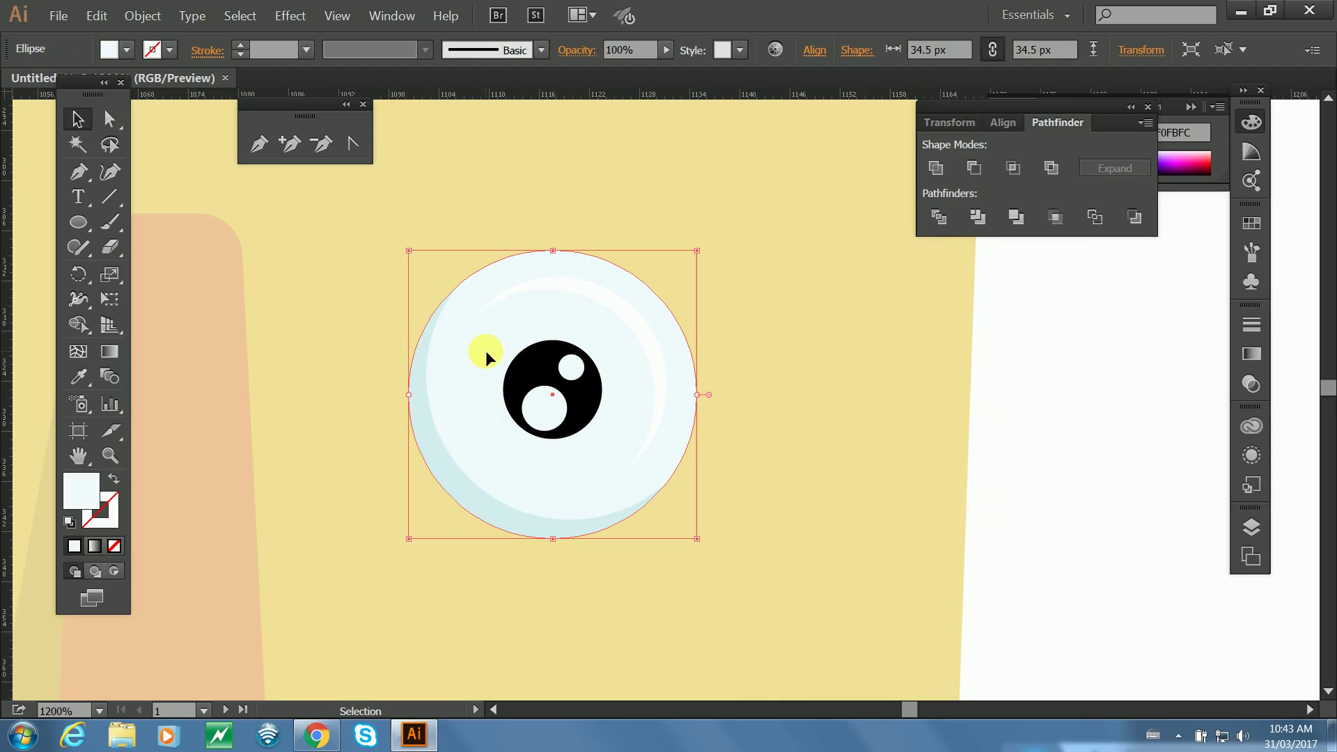
left_click_drag(456, 340, 512, 429, "alt")
left_click(459, 321, "shift")
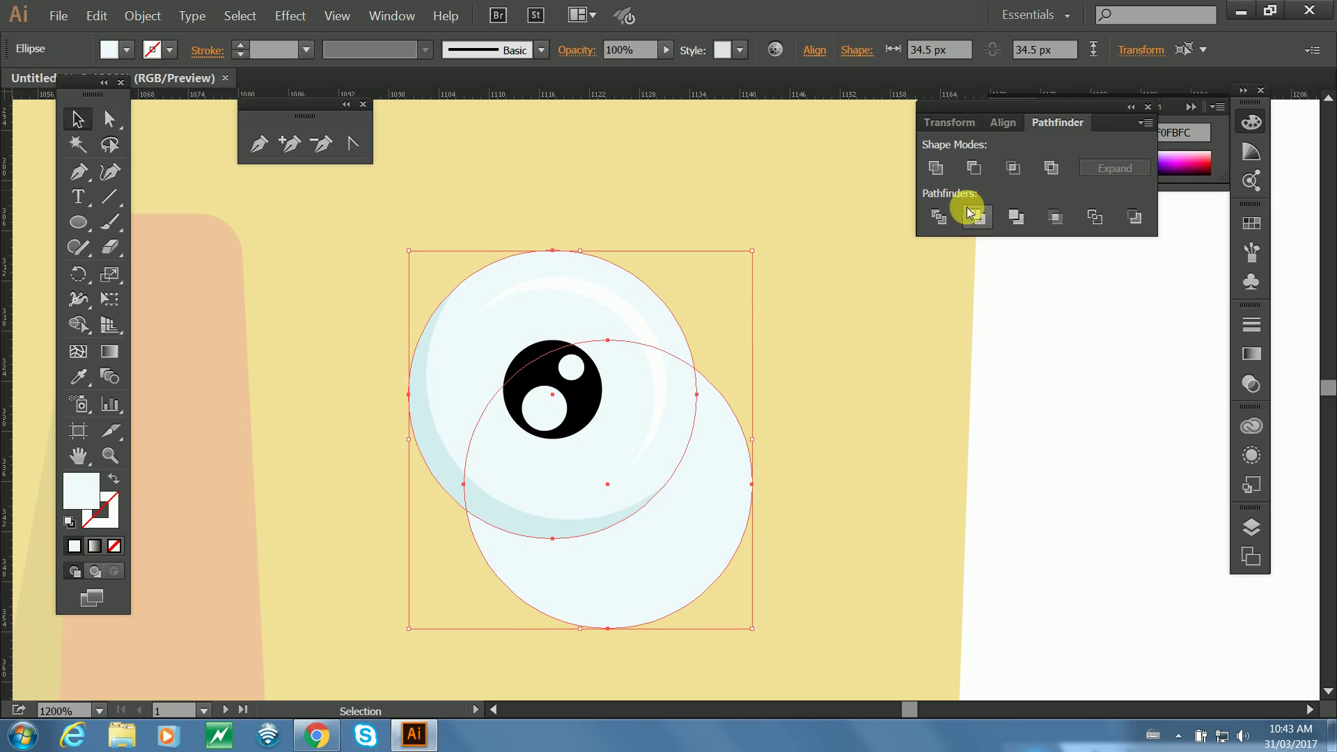
left_click(1003, 121)
left_click(938, 167)
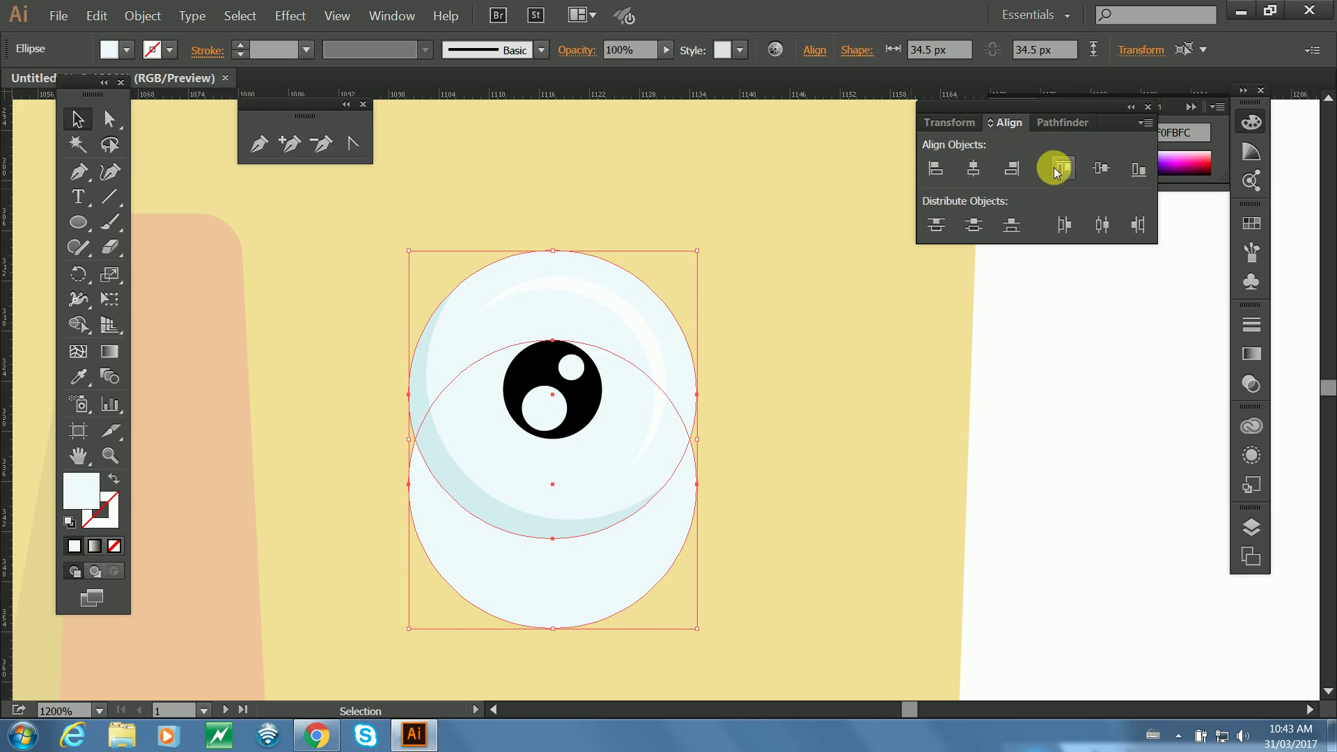
left_click(1061, 167)
left_click(1074, 290)
Create a uniformly scaled copy of the eyeball circle, enlarged to 37.95 px across.
right_click(527, 461)
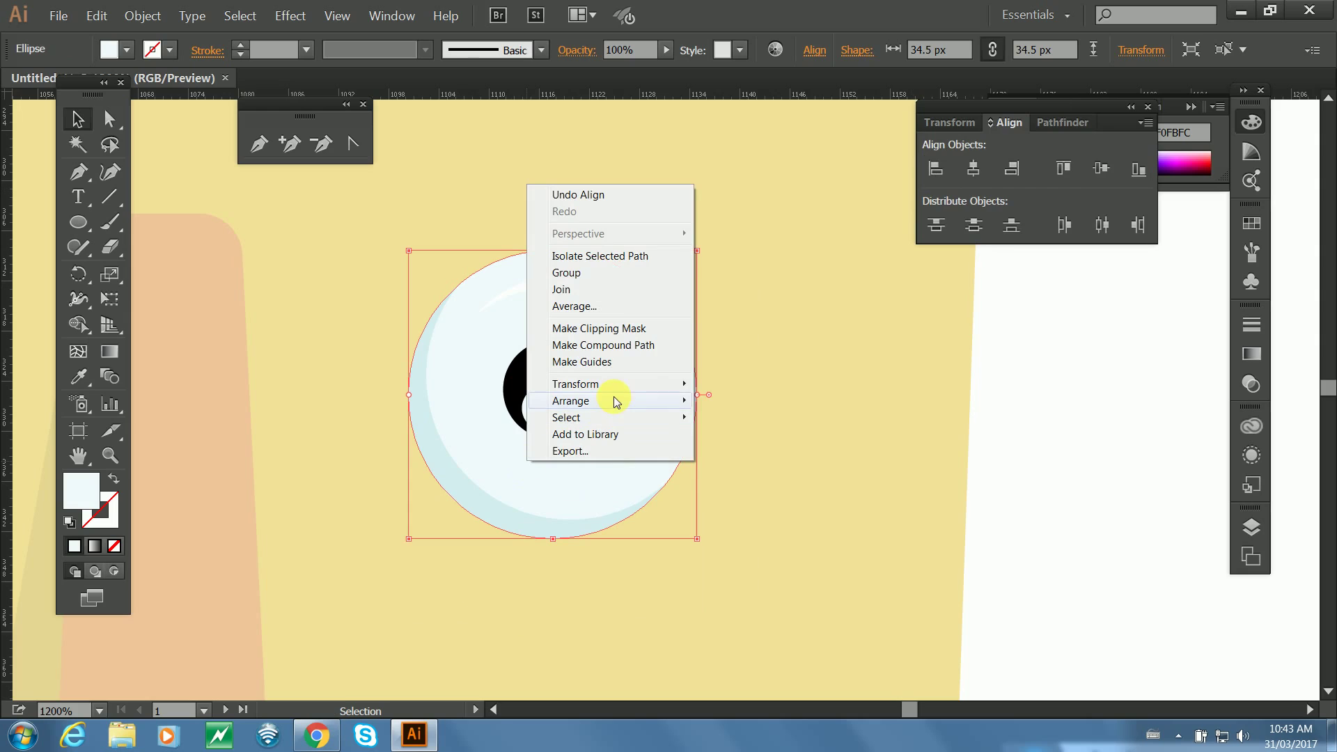
mouse_move(625, 384)
mouse_move(679, 383)
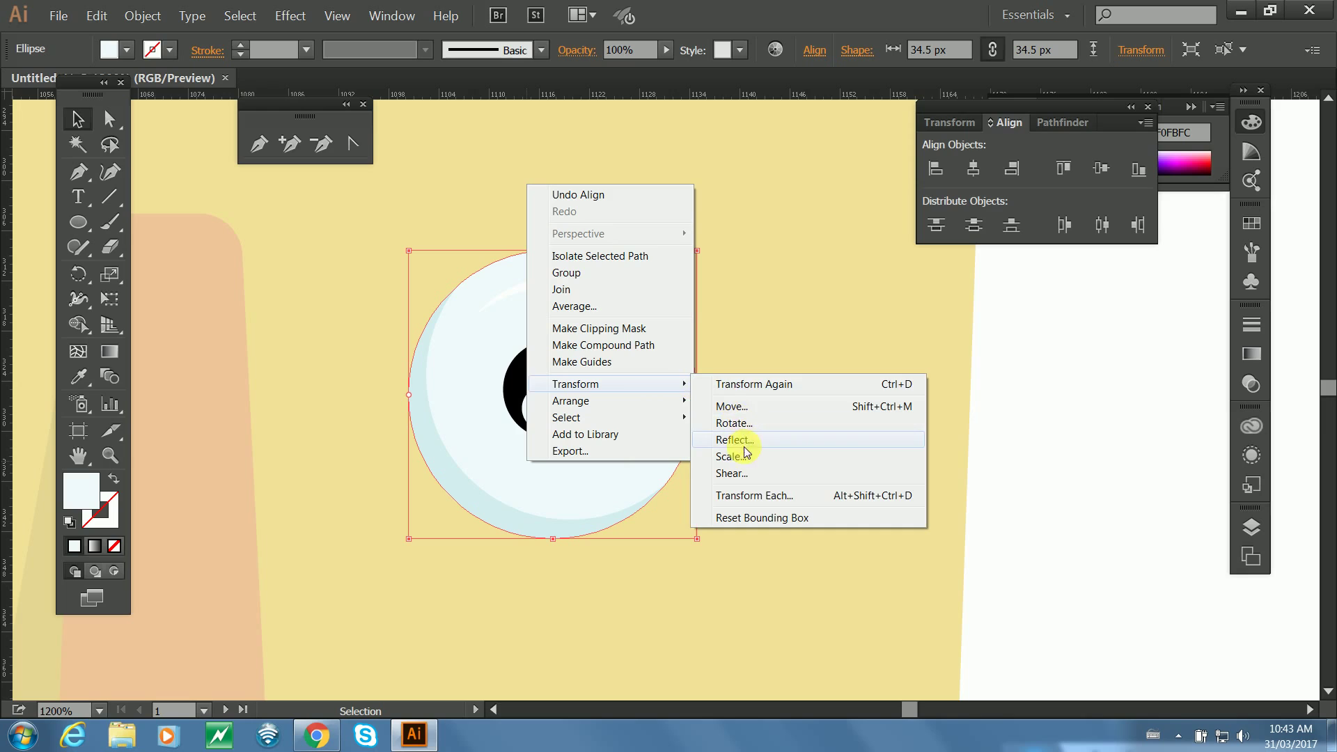
left_click(736, 455)
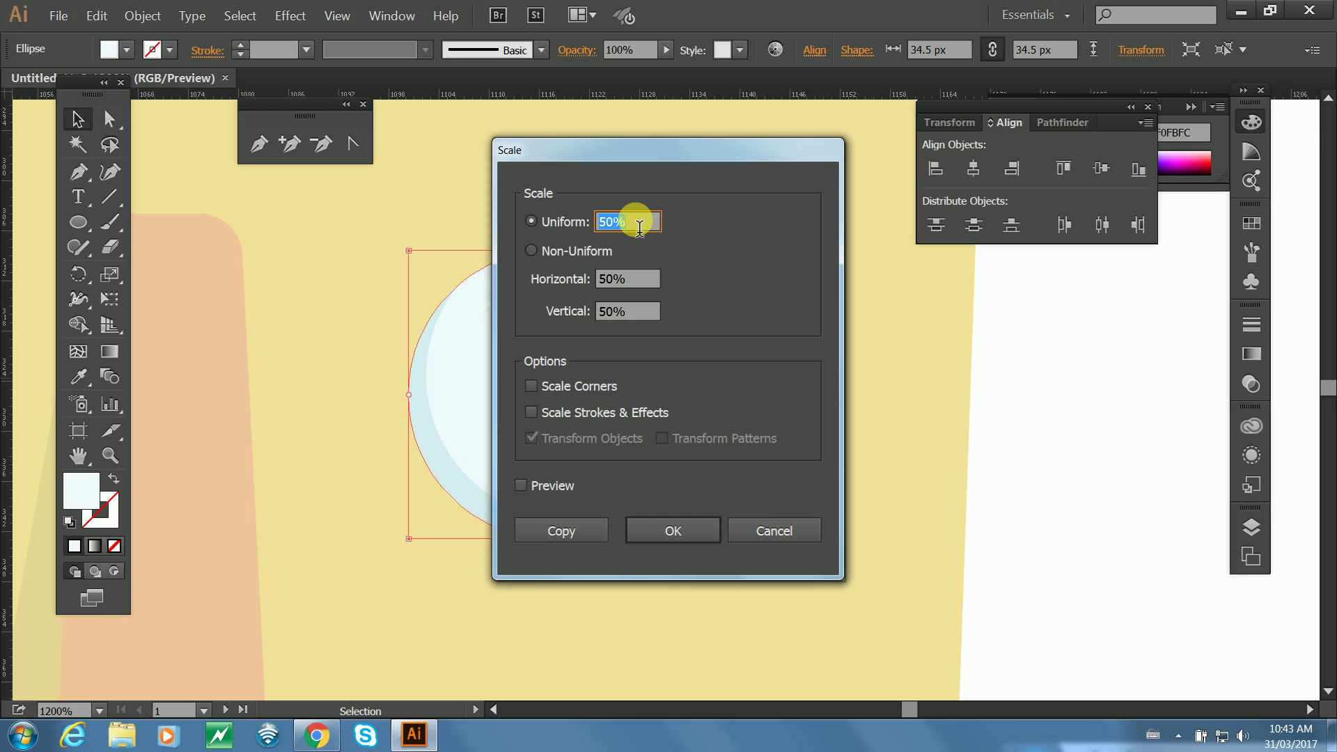
left_click(561, 530)
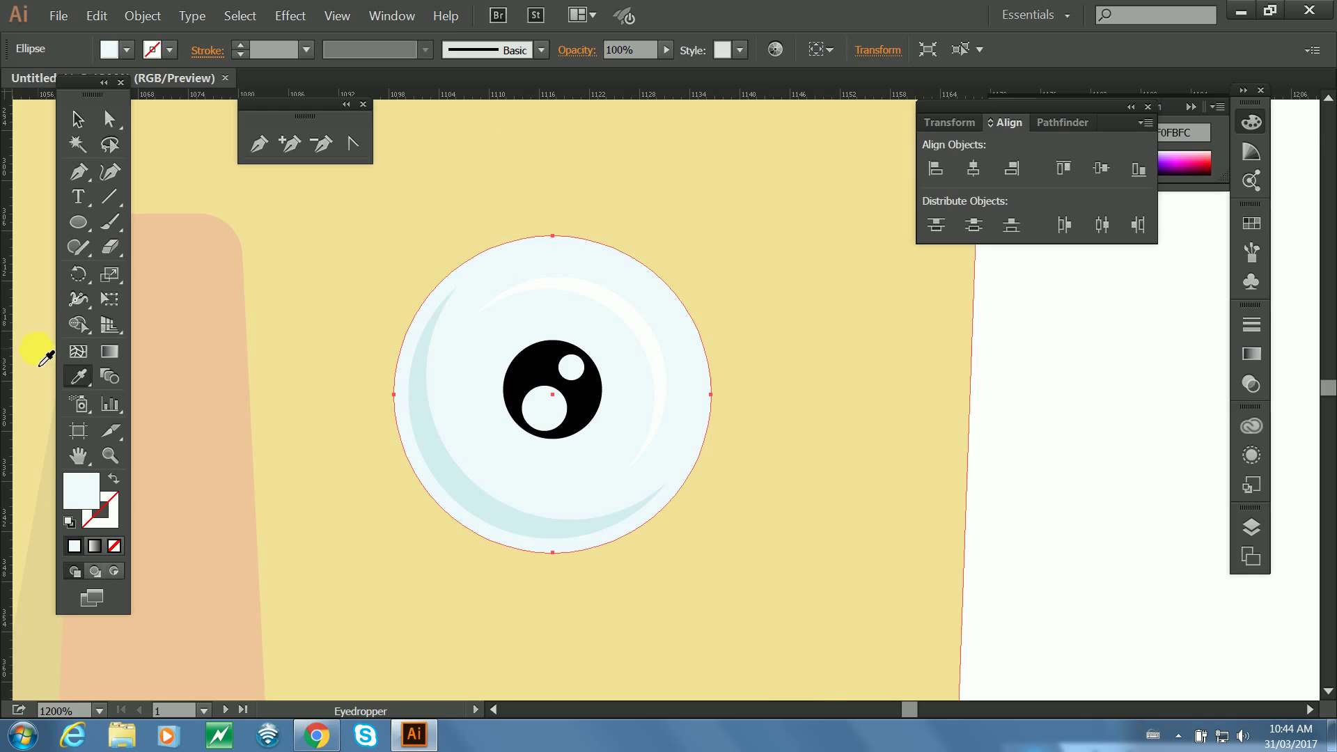
Fill the enlarged circle with the nose shadow's darker beige and send it backward behind the eyeball as a shaded rim.
key("i")
left_click(45, 559)
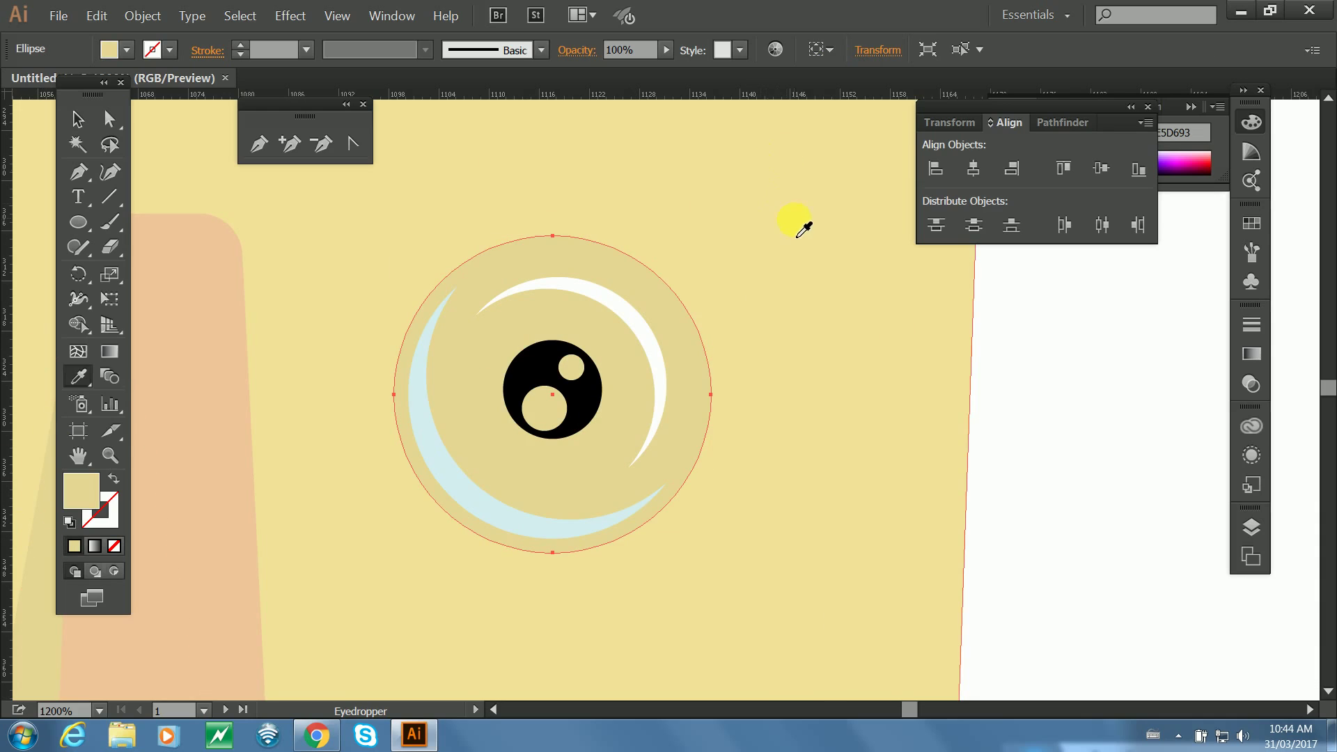
left_click(78, 118)
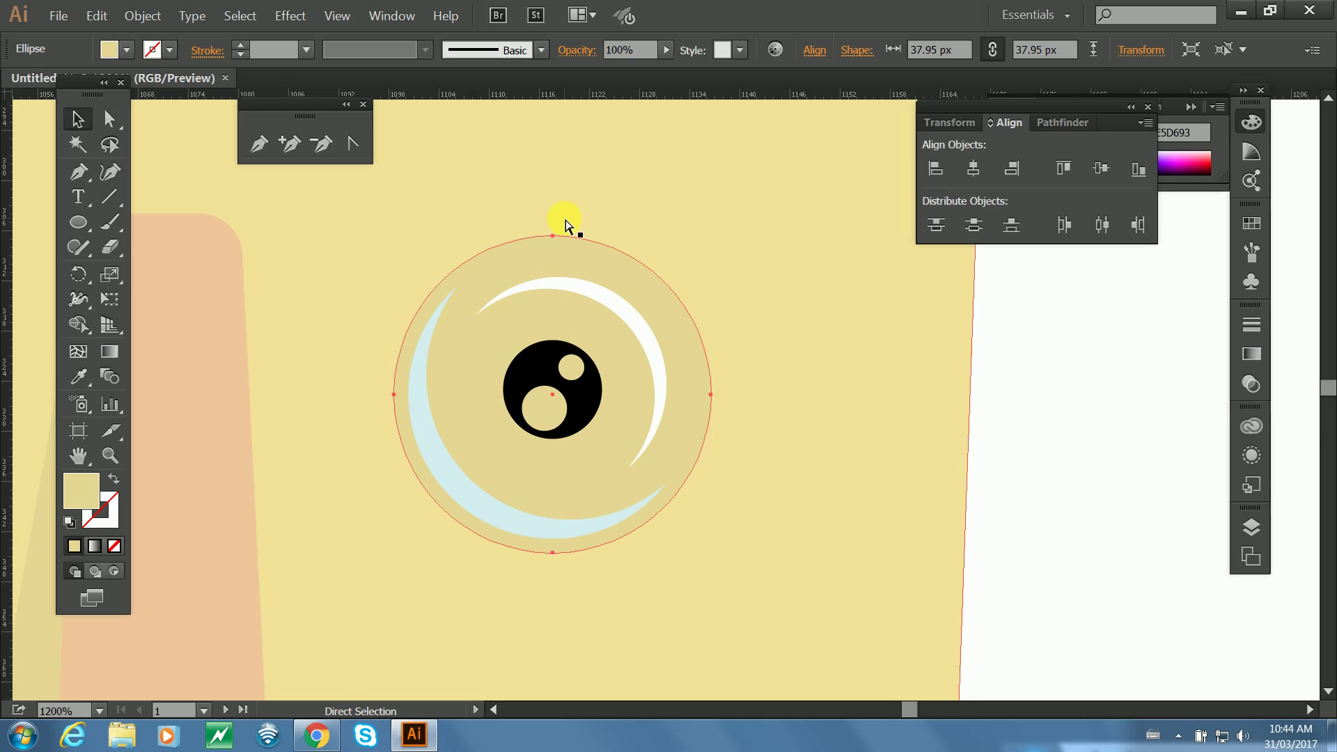
key("ctrl+bracketleft")
key("v")
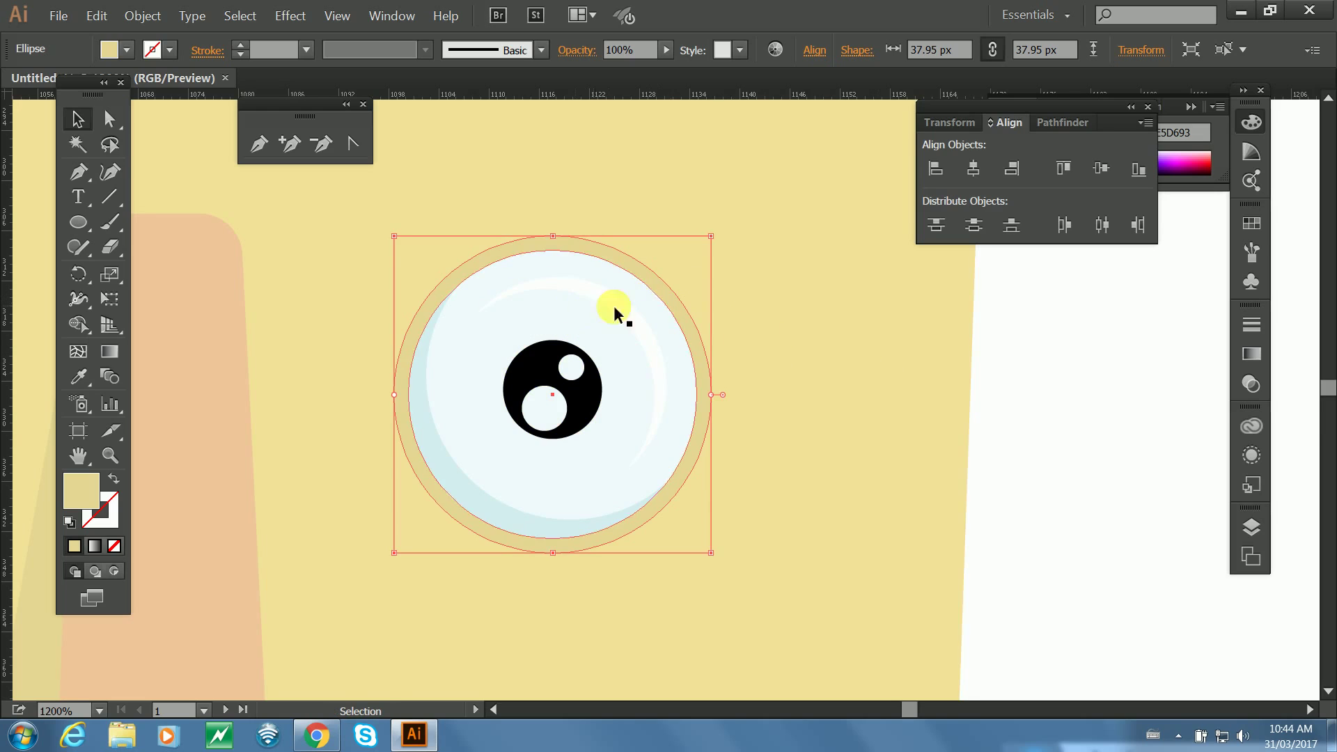
left_click(751, 390)
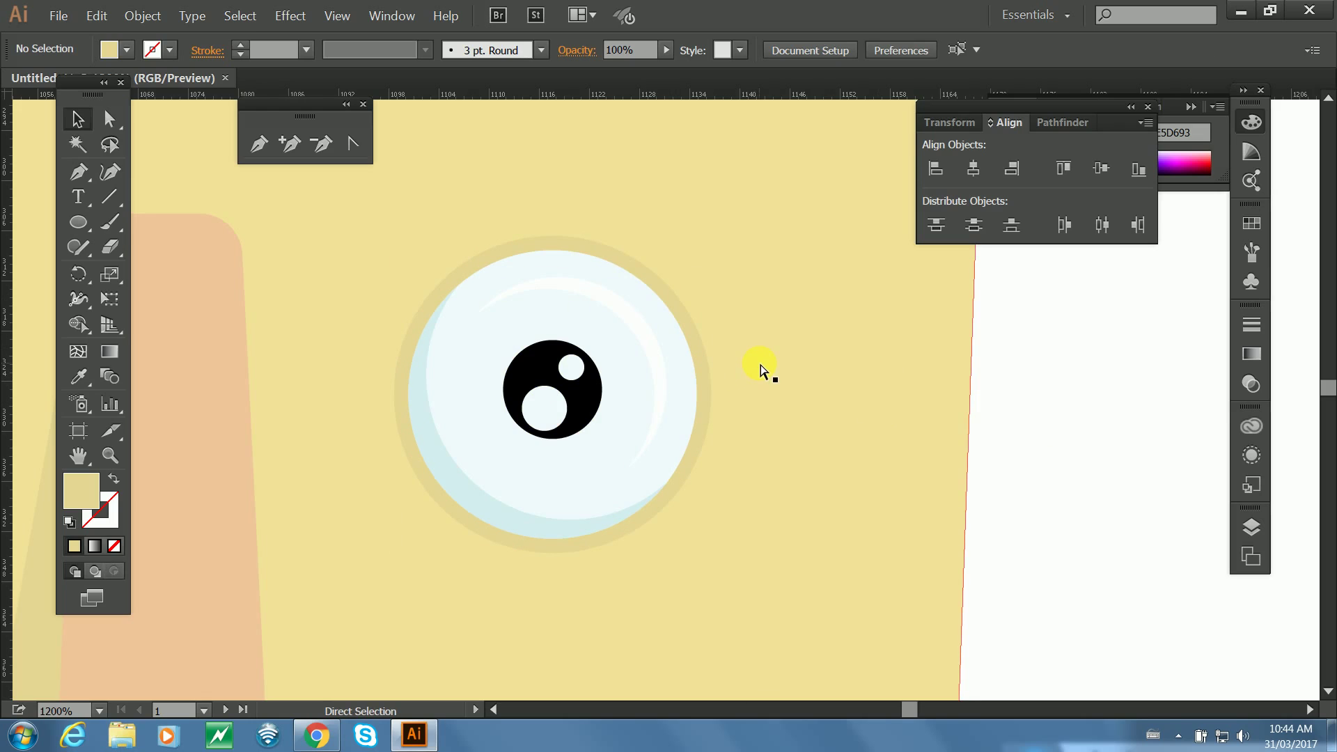
Examine how the rimmed eye looks on the whole face.
key("ctrl+minus")
key("ctrl+minus")
key("ctrl+minus")
key("ctrl+minus")
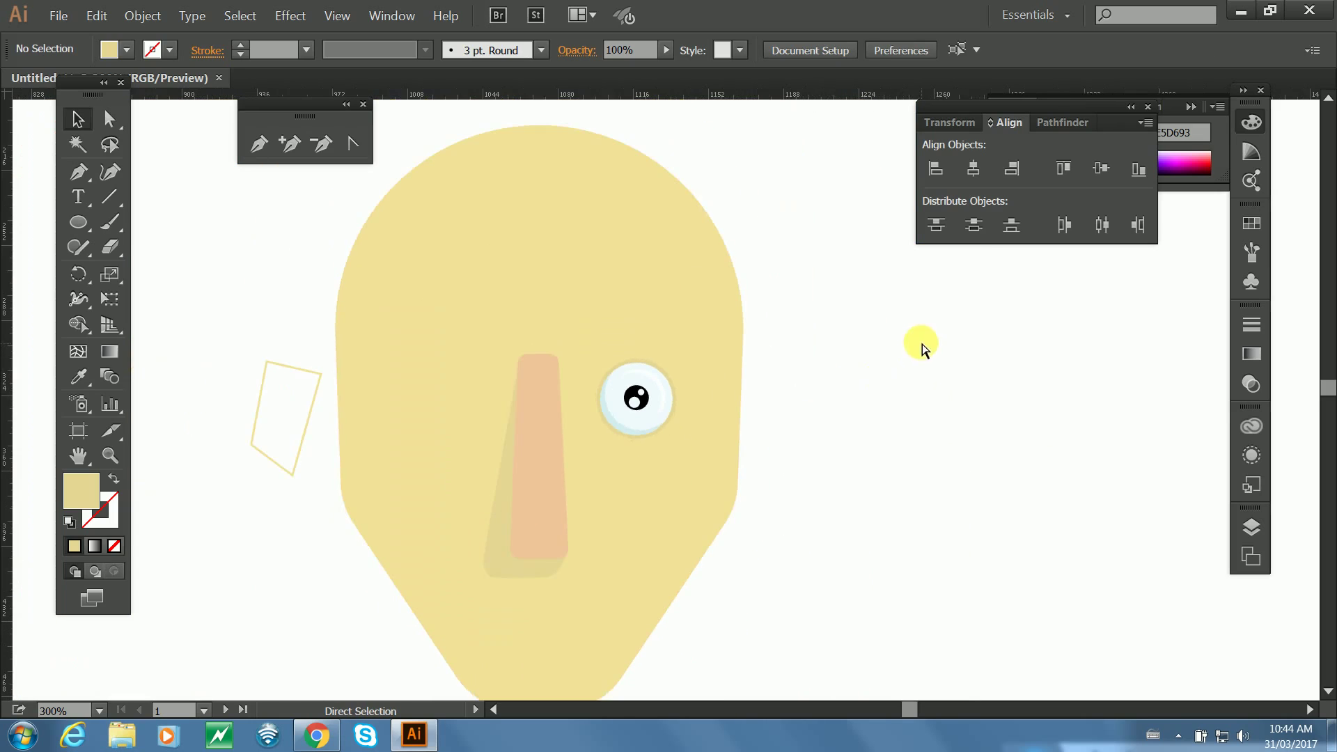
key("ctrl+minus")
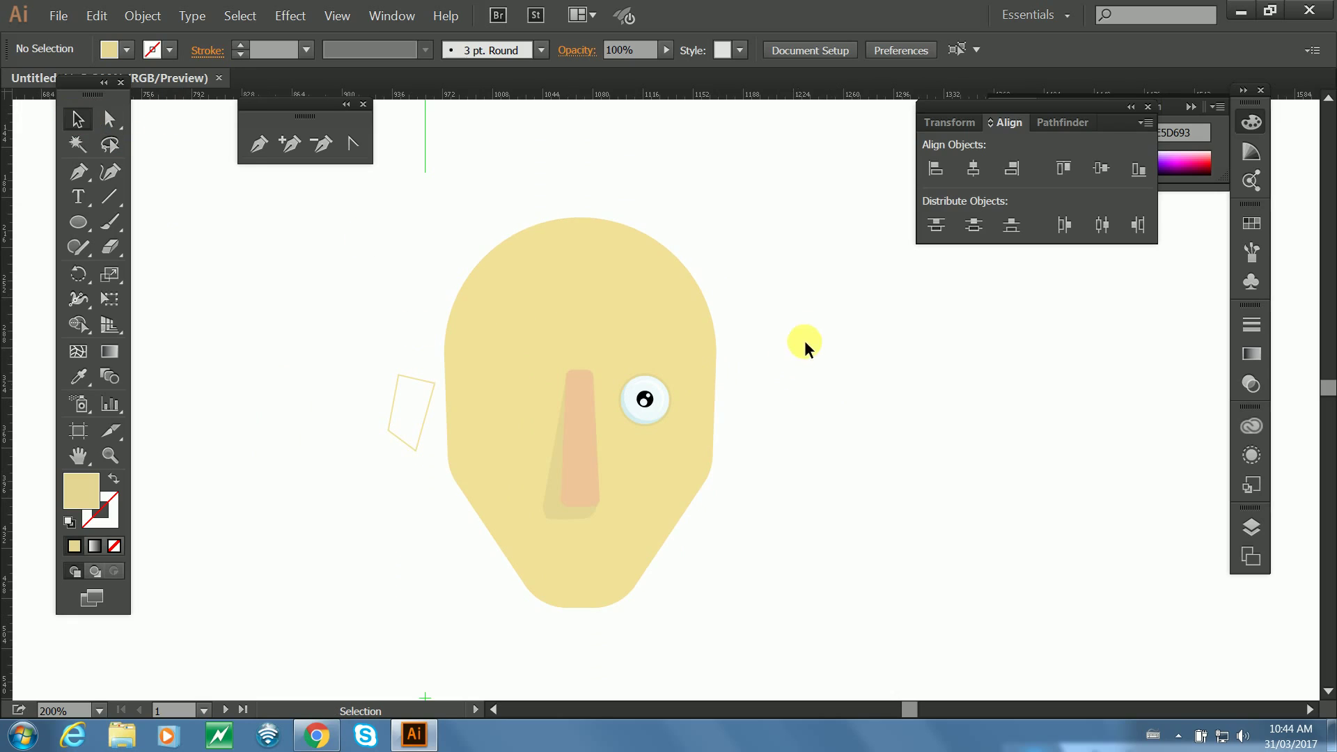
key("a")
key("ctrl+plus")
key("ctrl+plus")
key("ctrl+plus")
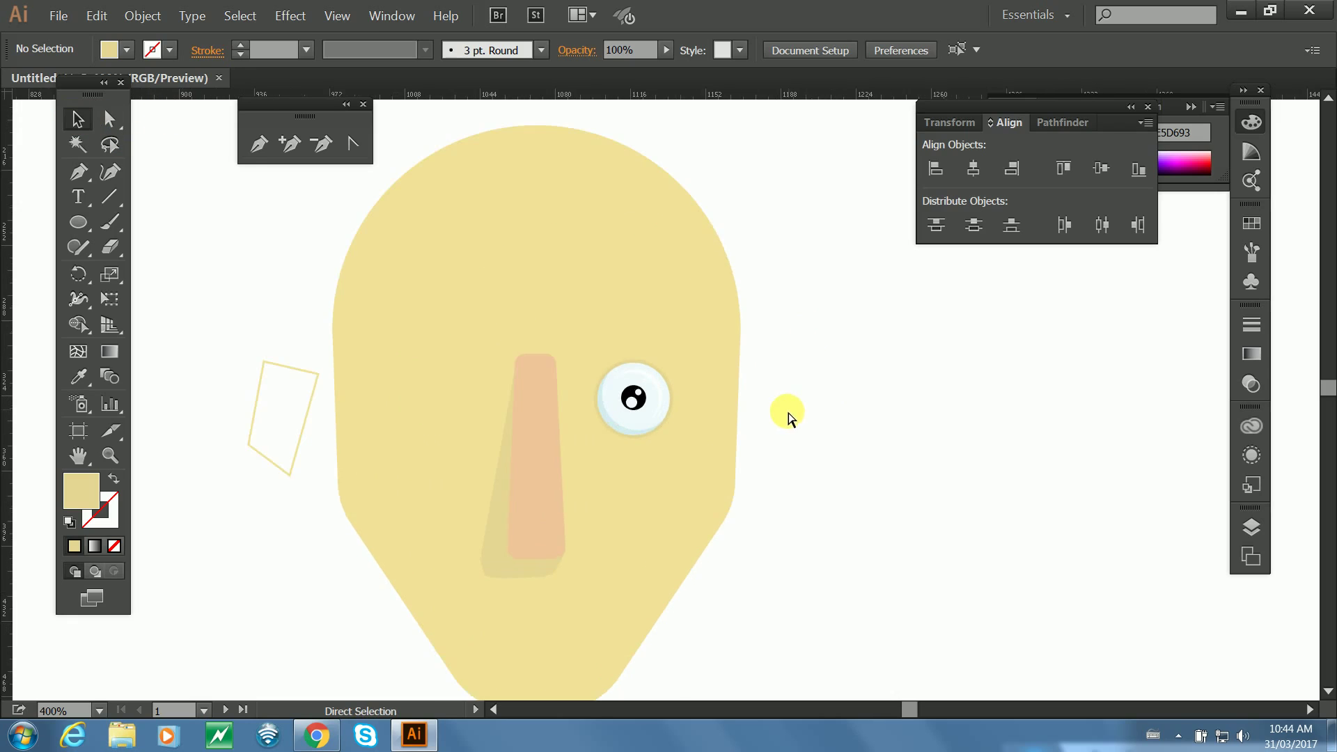
key("ctrl+plus")
Duplicate the 34.5 px eyeball circle inside the beige rim and align the copy exactly over the original.
left_click(529, 333)
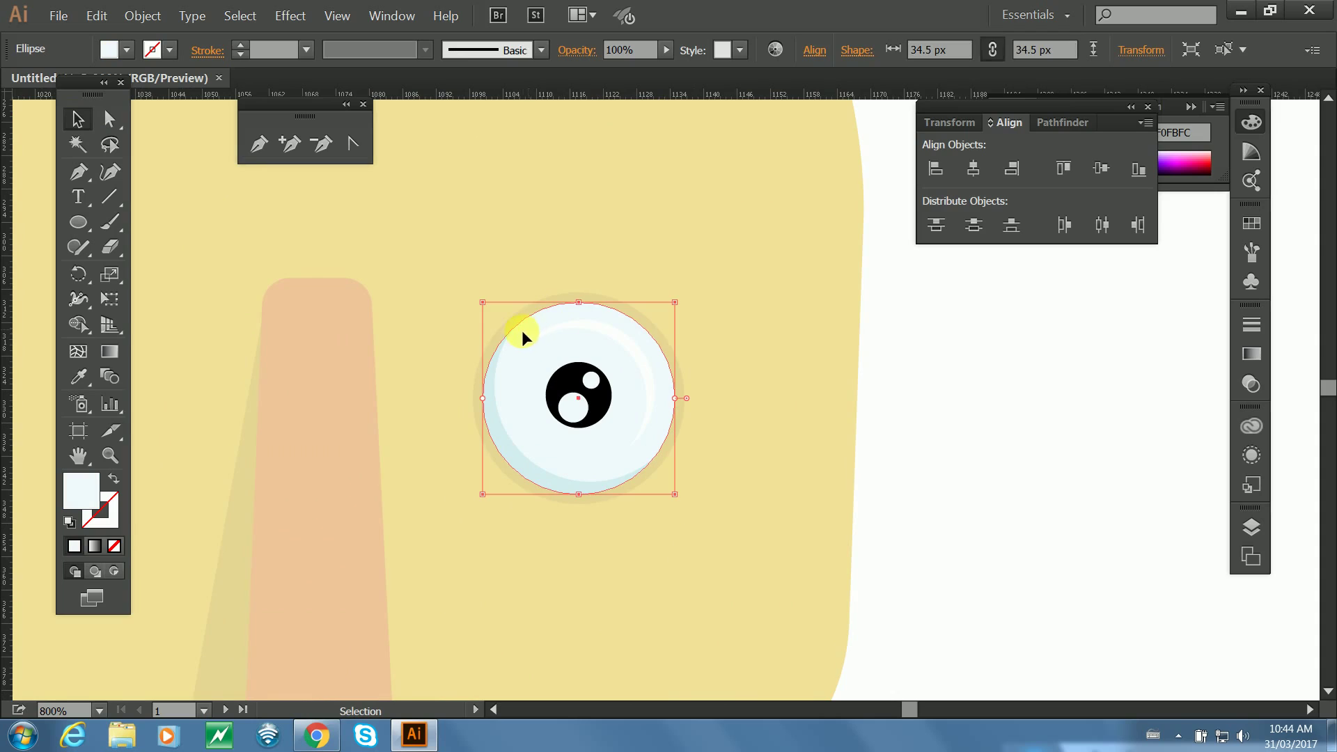
key("ctrl+c")
key("ctrl+v")
left_click(517, 365, "shift")
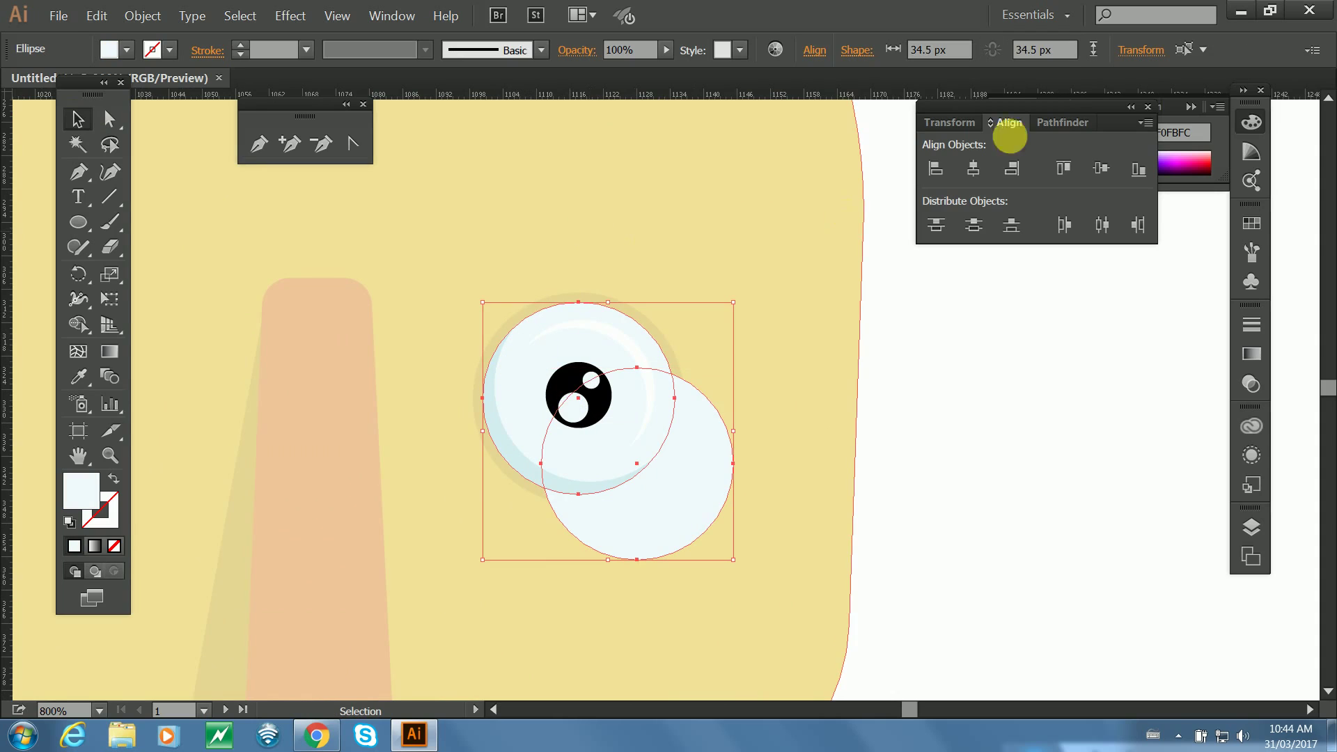
left_click(935, 167)
left_click(1080, 168)
left_click(999, 322)
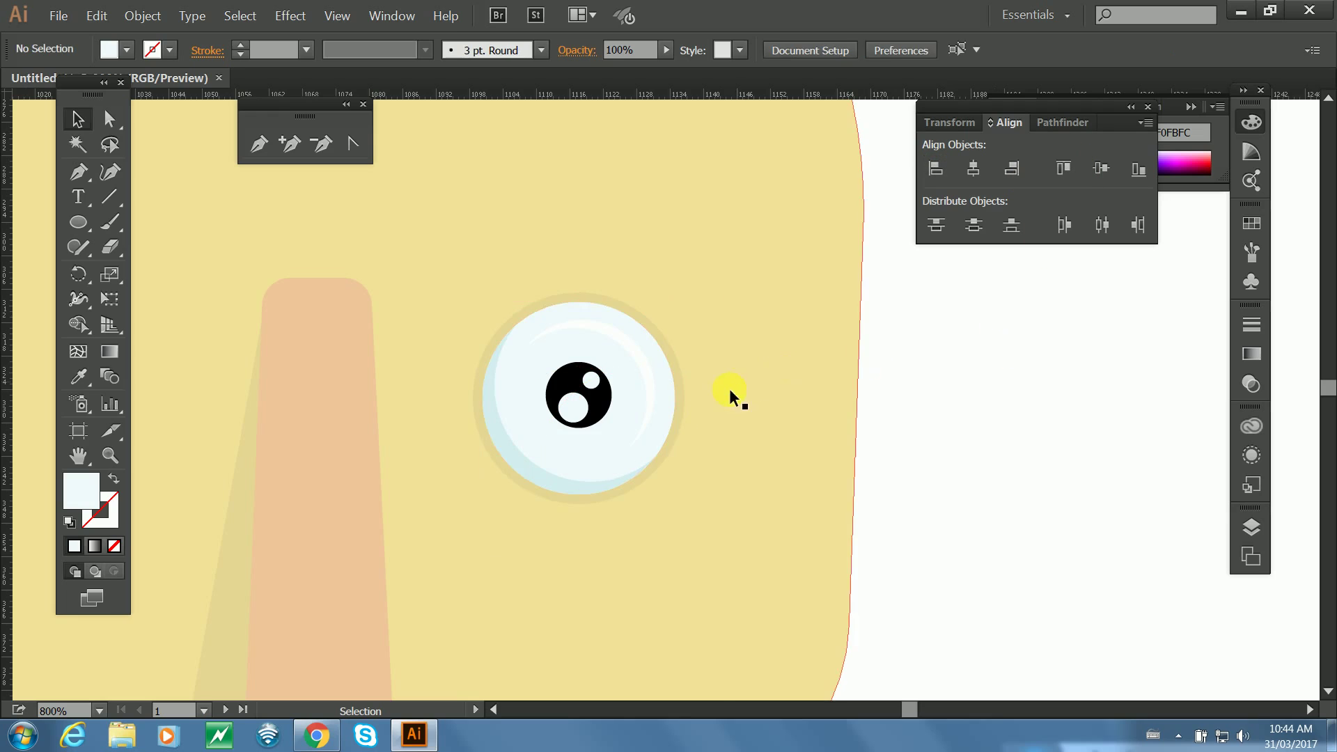
Fill the duplicated eyeball circle with the face's skin colour and bring it to the front over the eye.
left_click(608, 428)
left_click(728, 309)
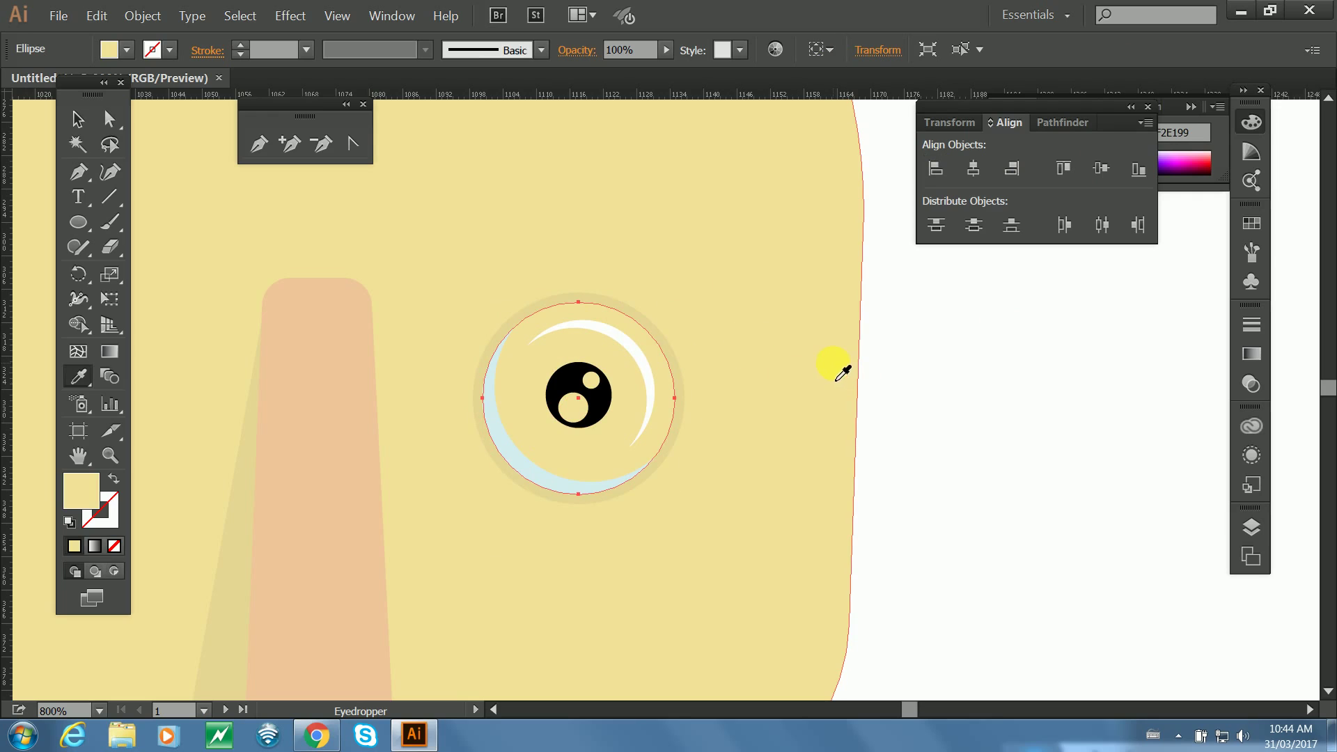
key("ctrl+shift+bracketright")
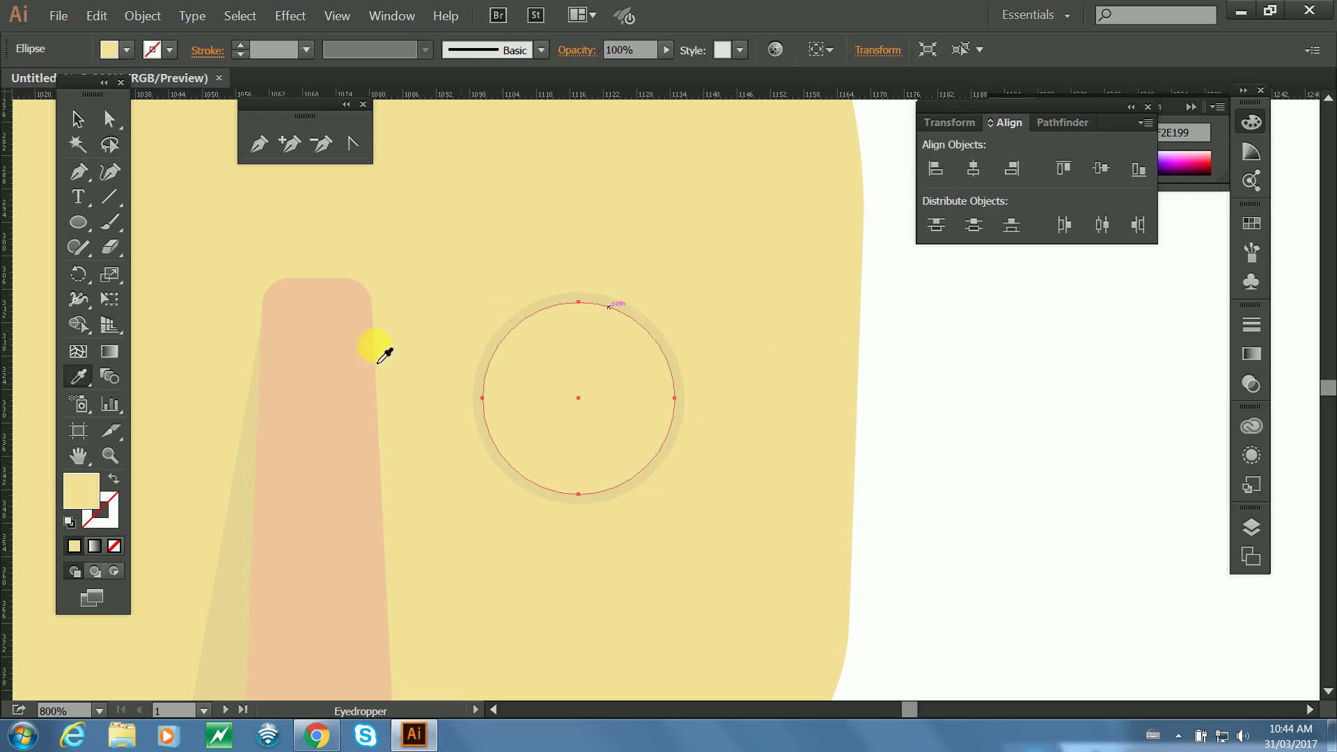
Draw a closed four-sided Pen path over the lower eye, with its upper edge slanting down away from the nose.
left_click(78, 172)
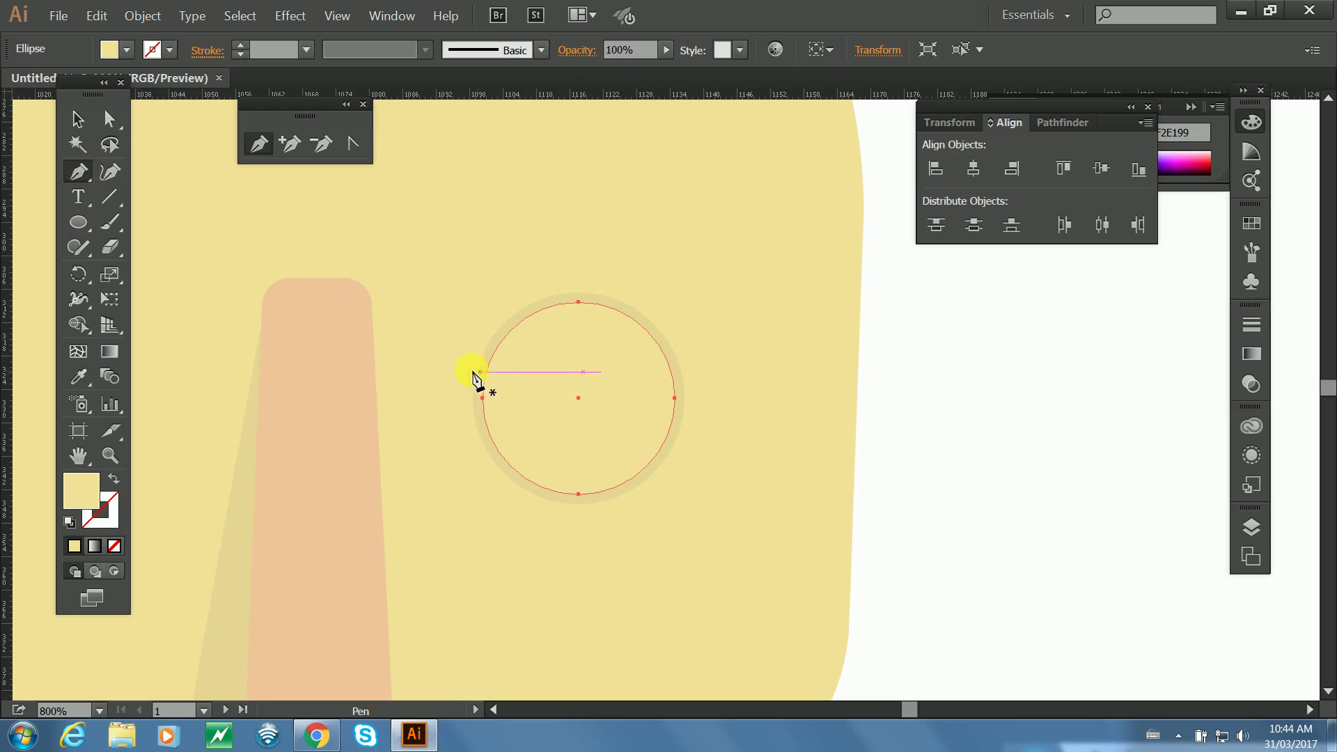
left_click(447, 327)
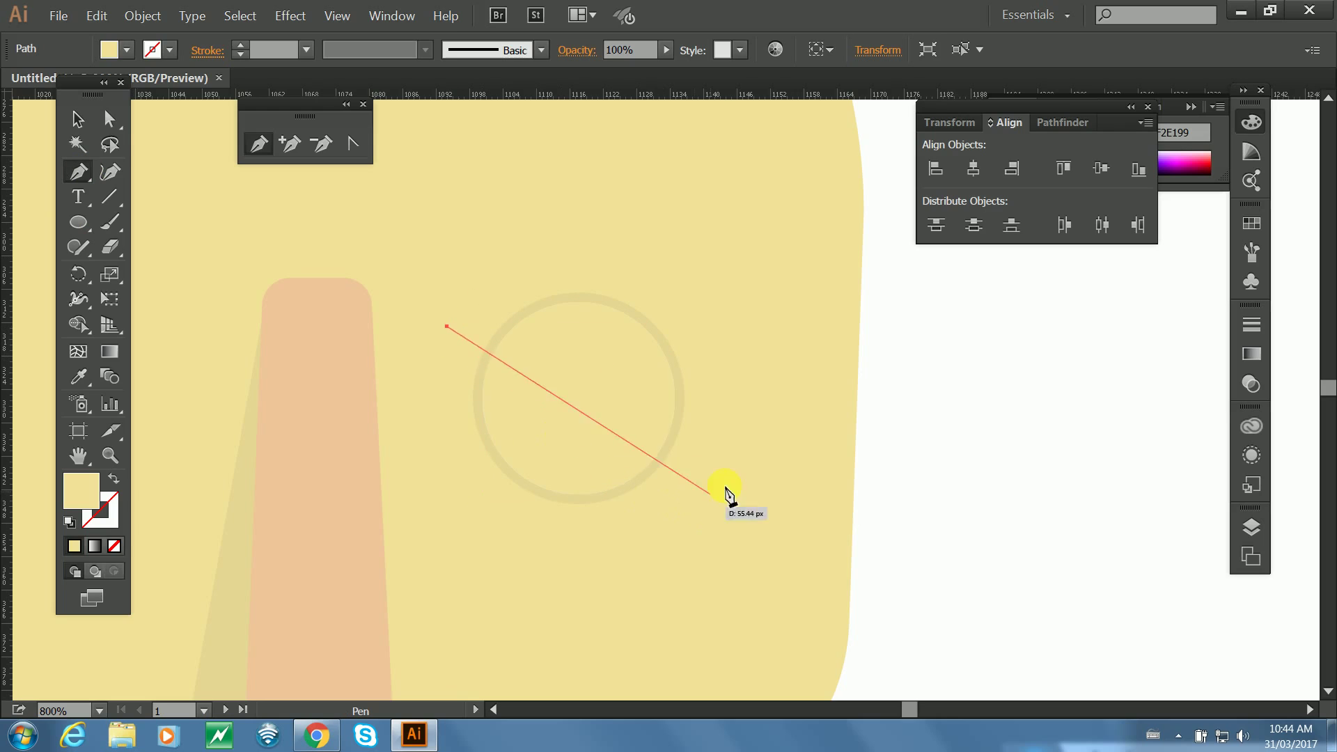
left_click(755, 434)
left_click(634, 596)
left_click(437, 446)
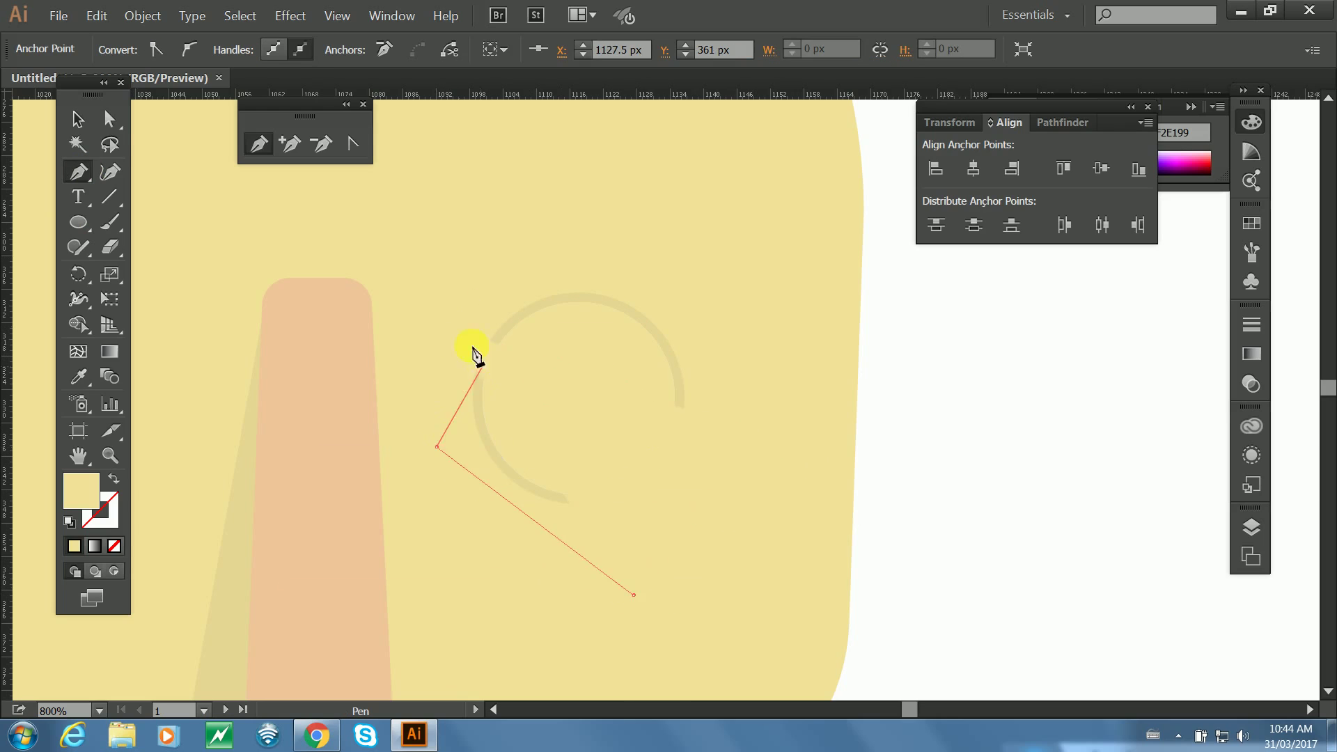
Subtract the four-sided path from the skin-coloured circle with Minus Front to leave a slanted upper eyelid.
key("v")
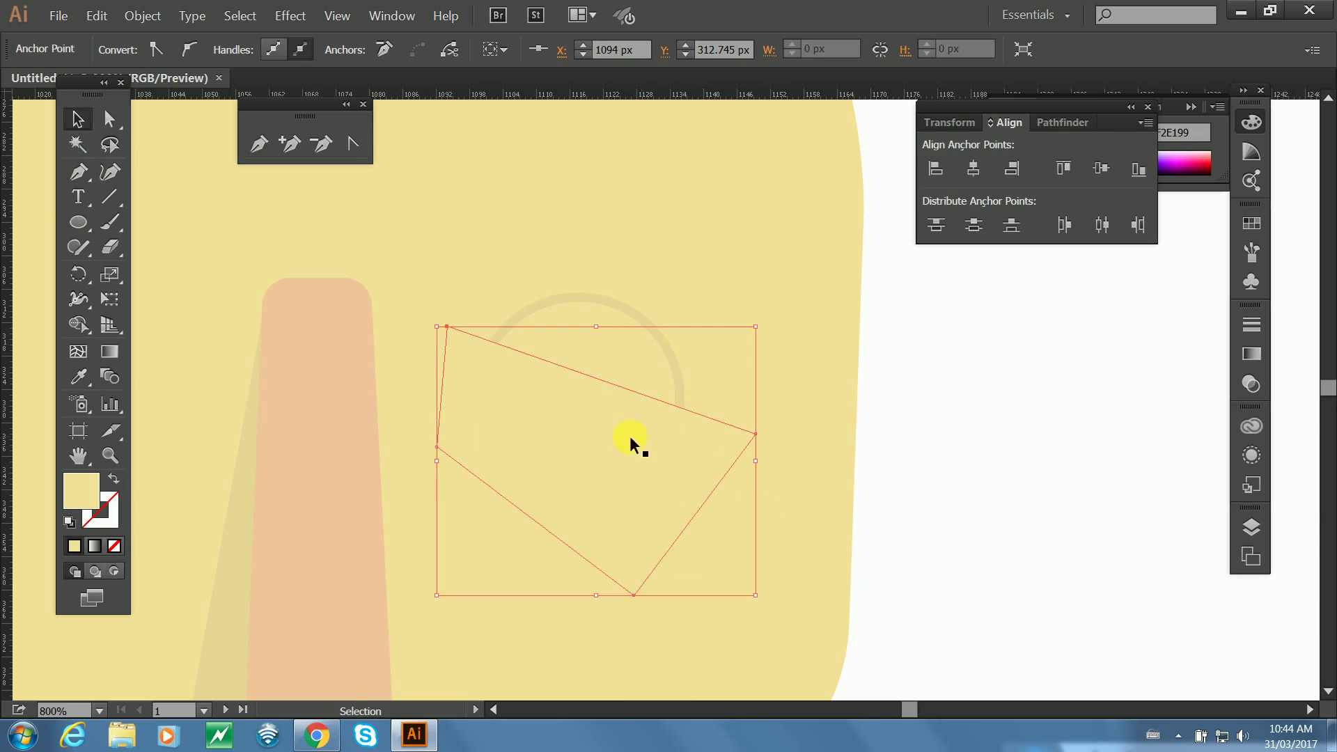
left_click(620, 352, "shift")
left_click(1043, 129)
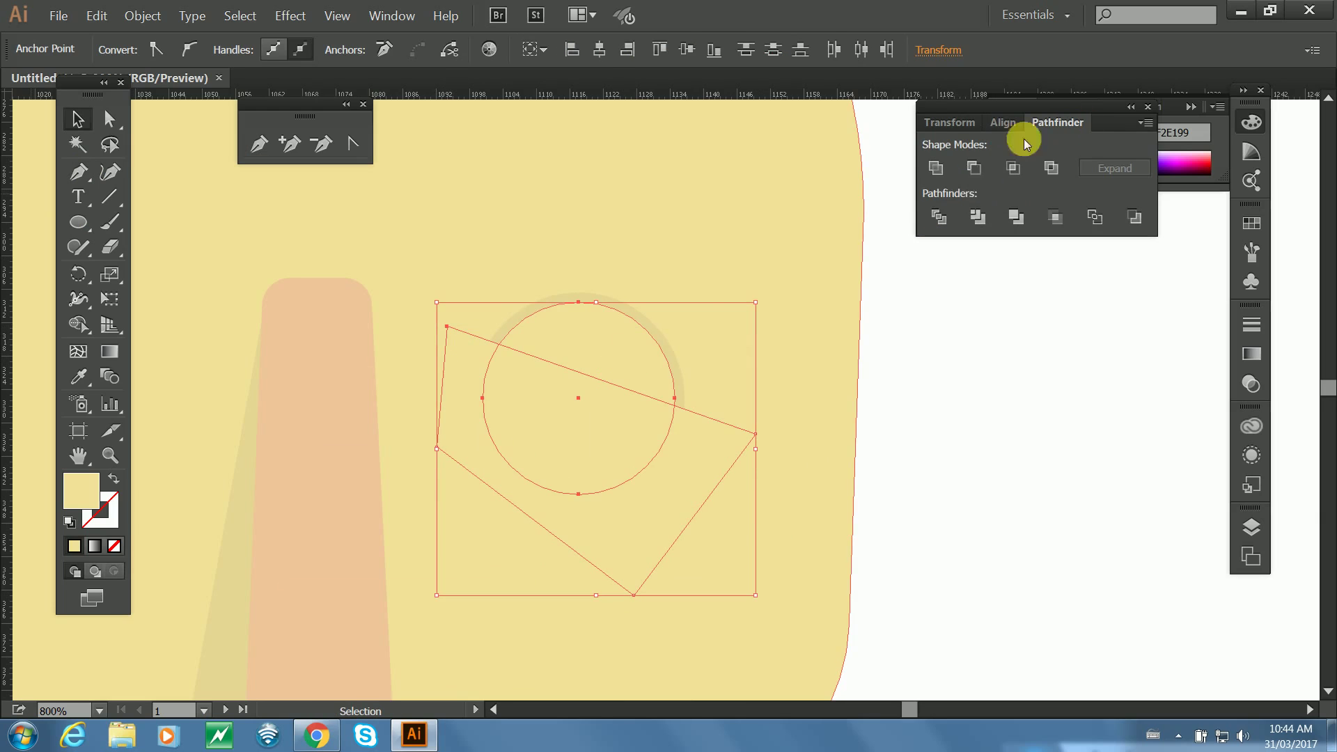
left_click(973, 168)
left_click(972, 456)
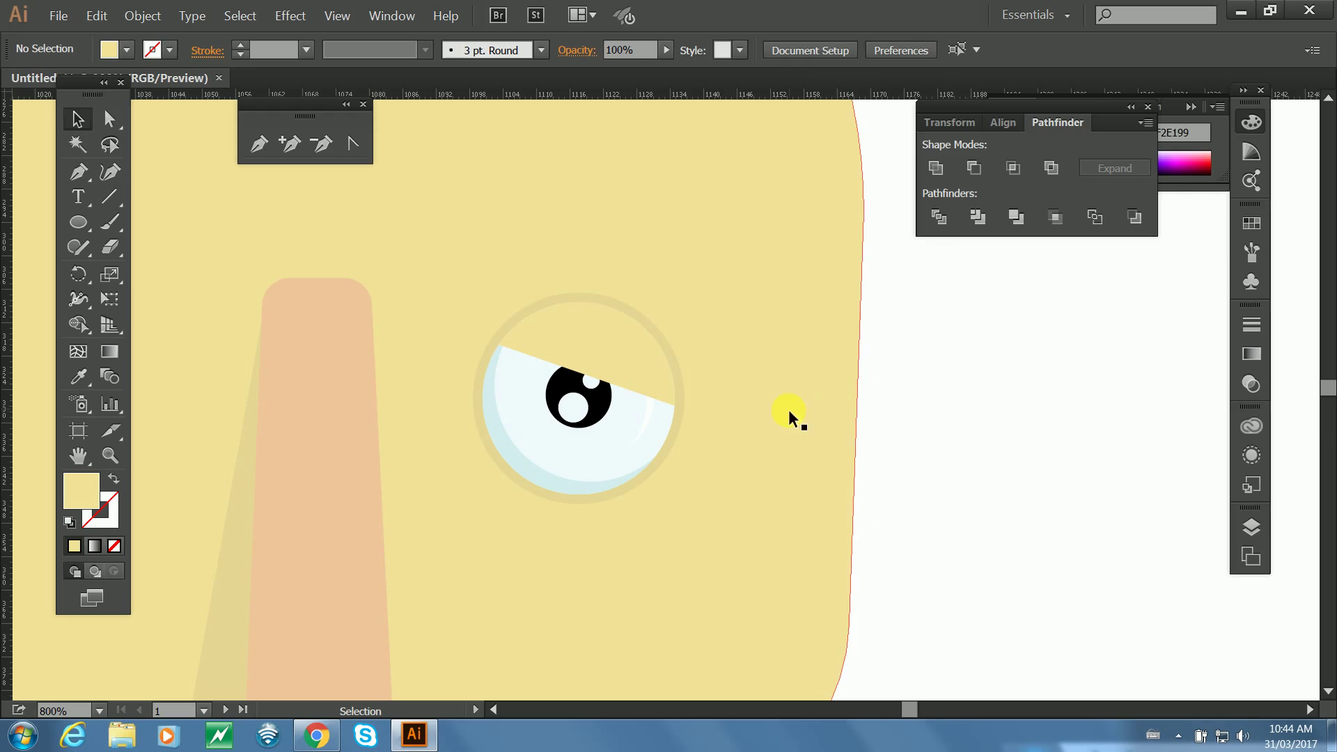
left_click(591, 331)
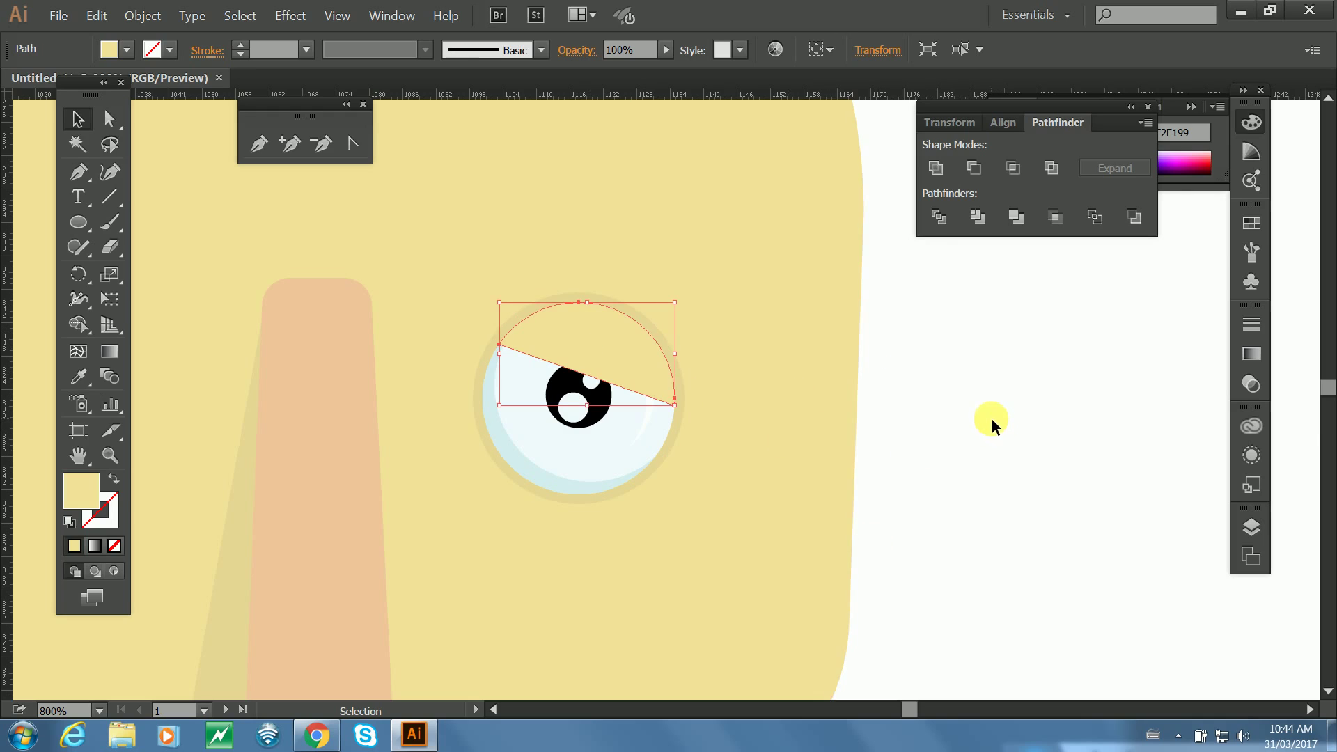
left_click(950, 503)
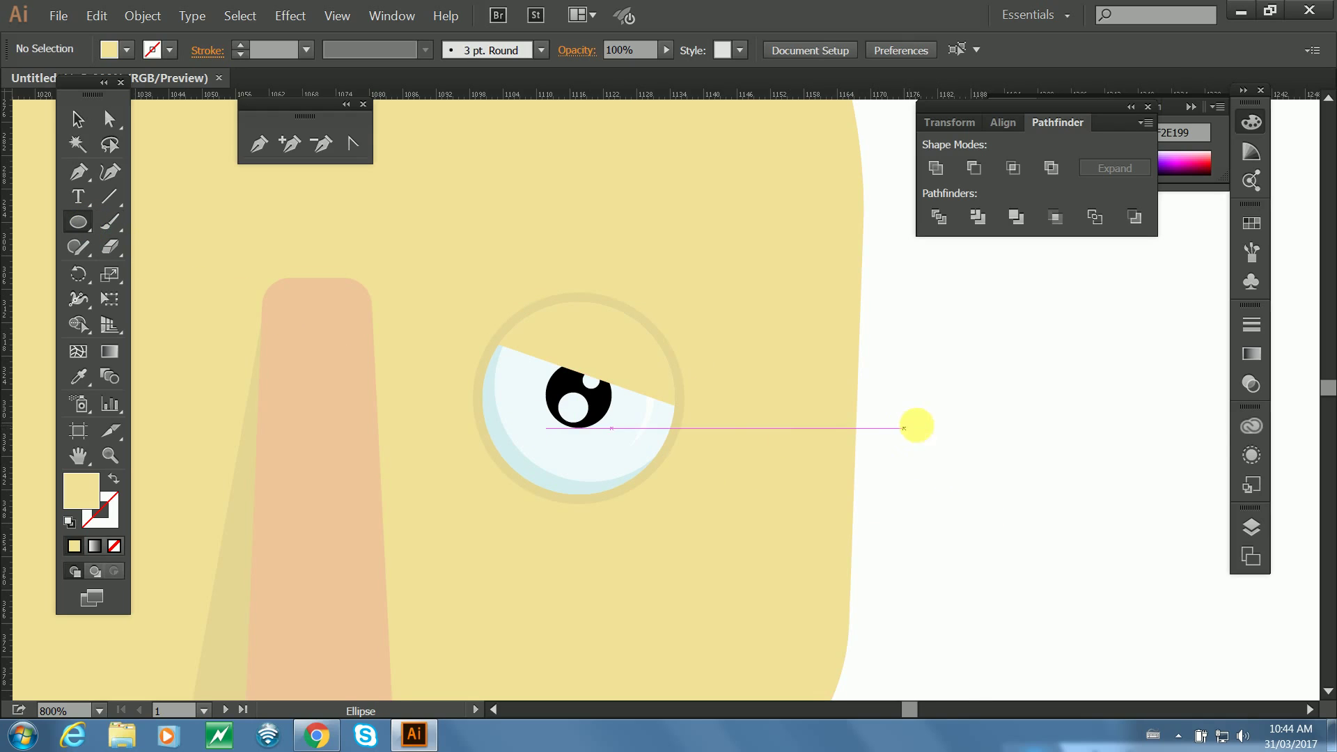
Draw two overlapping circles on the blank canvas beside the face, about 42.4 px and 48.1 px wide, the larger one higher.
left_click_drag(912, 426, 617, 422)
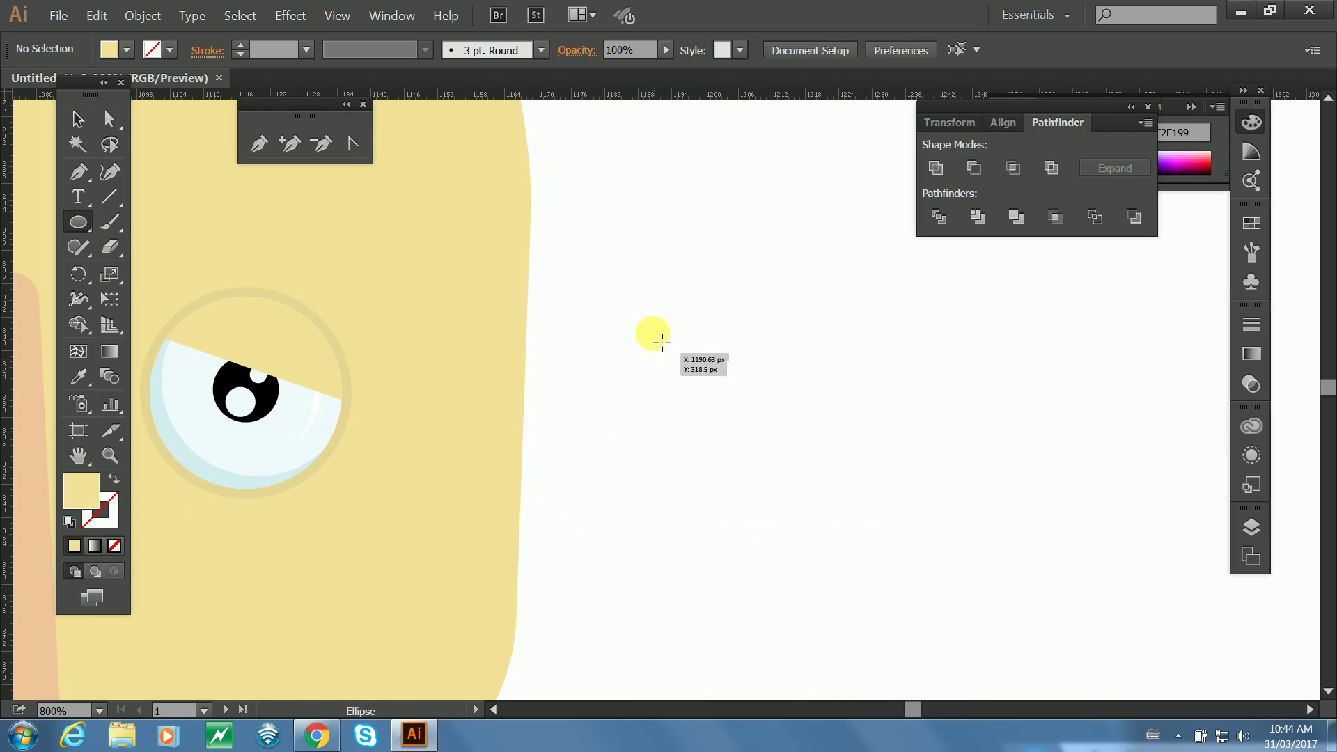
left_click_drag(650, 326, 860, 563)
left_click(73, 132)
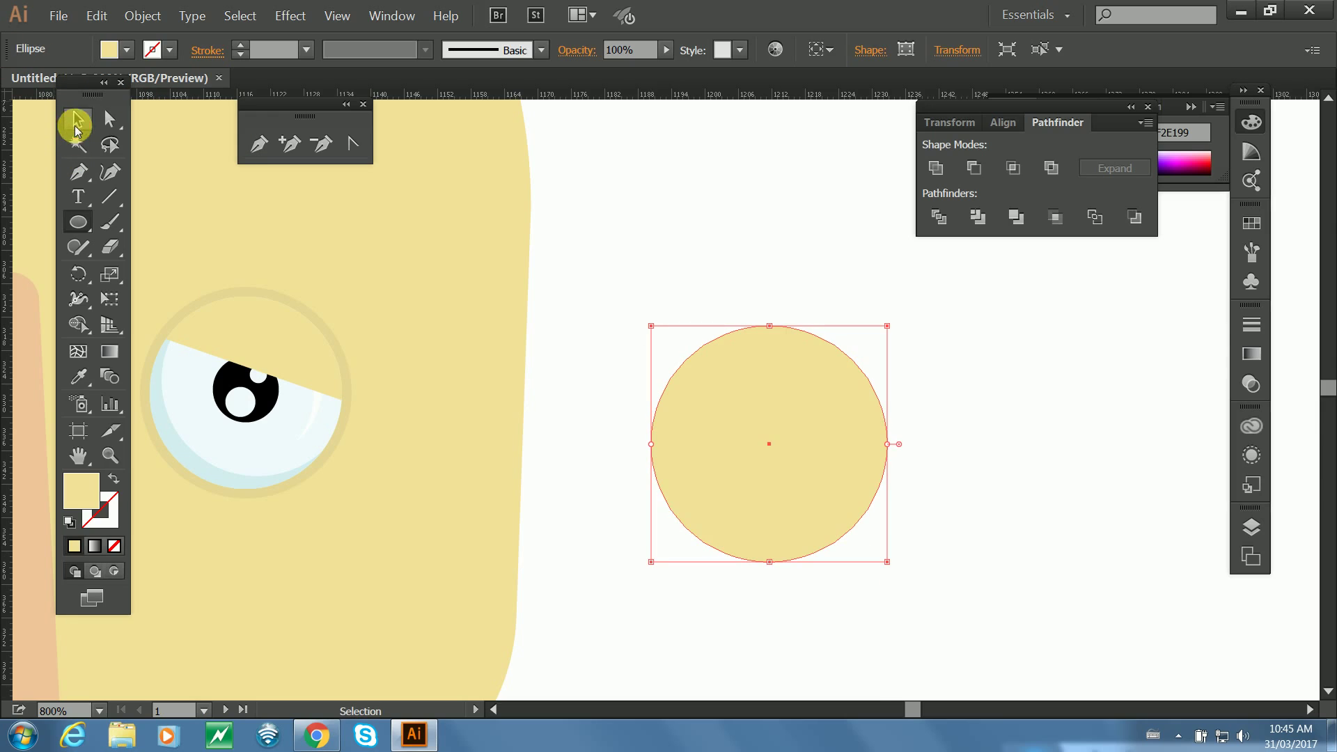
left_click(78, 221)
mouse_move(647, 227)
left_mouse_down()
mouse_move(873, 396)
mouse_move(905, 401)
left_mouse_up()
left_click(78, 119)
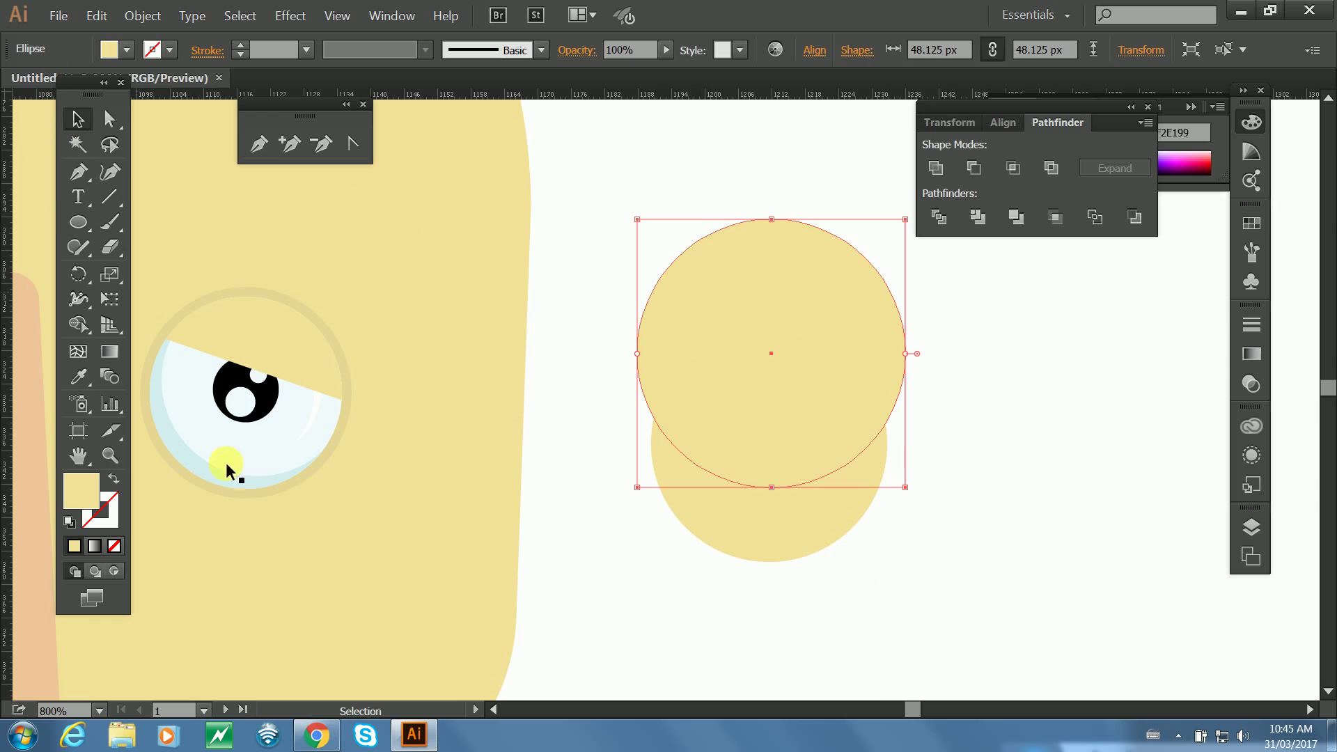
Fill the smaller, lower circle with bright blue (2C27FF).
left_click(719, 525)
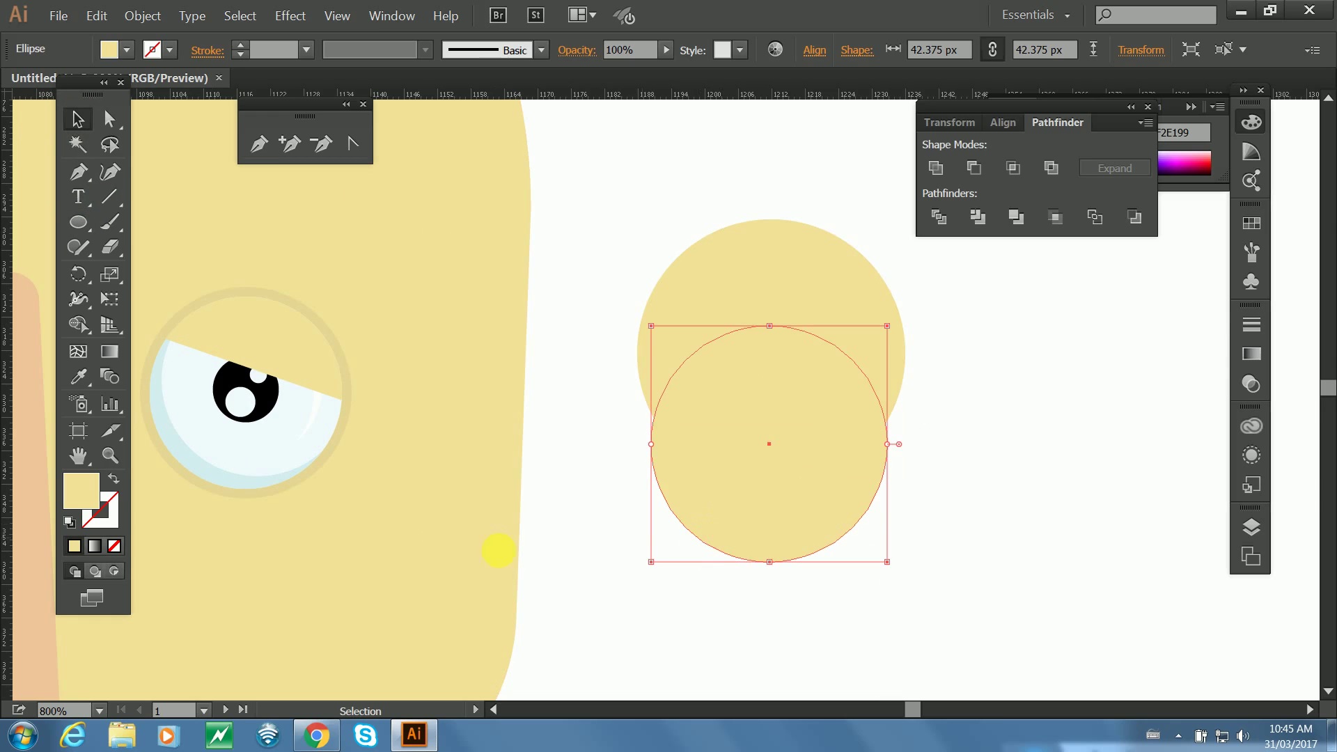
double_click(80, 491)
left_click(697, 324)
left_click_drag(696, 325, 696, 311)
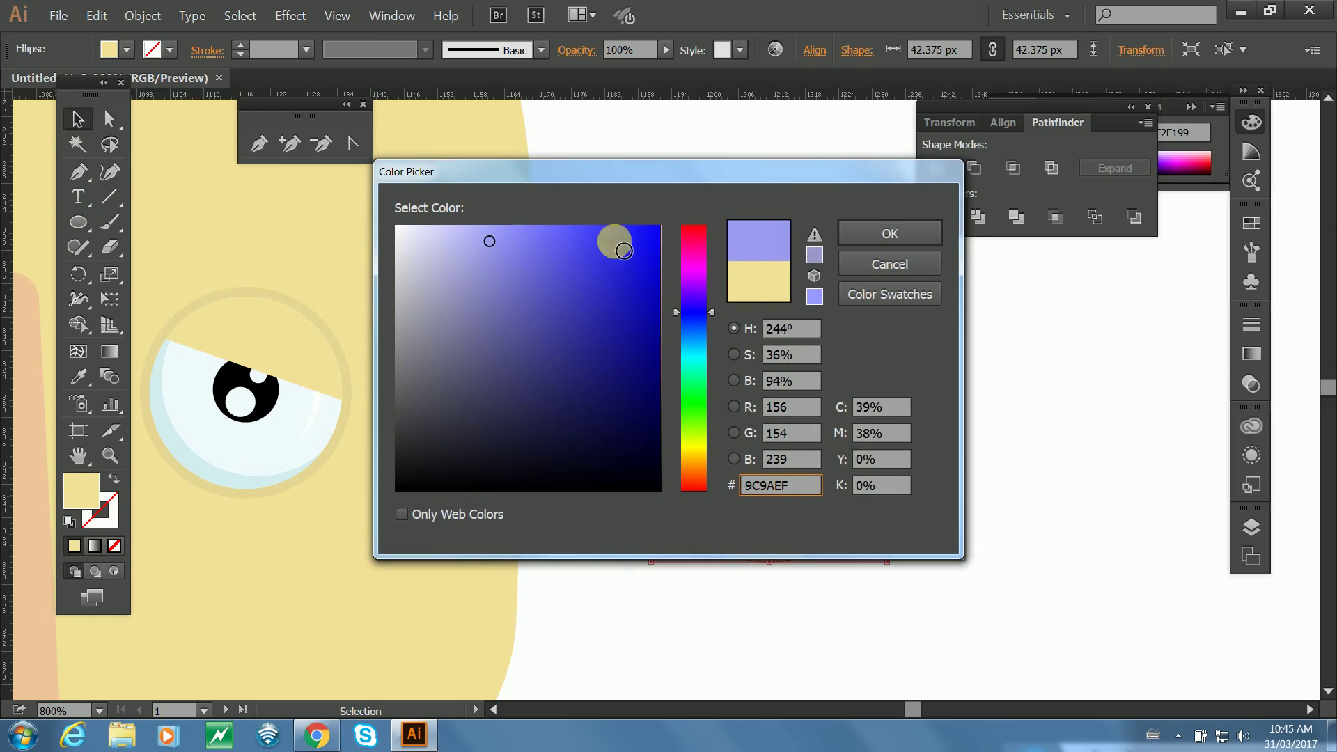
left_click(620, 224)
left_click(898, 237)
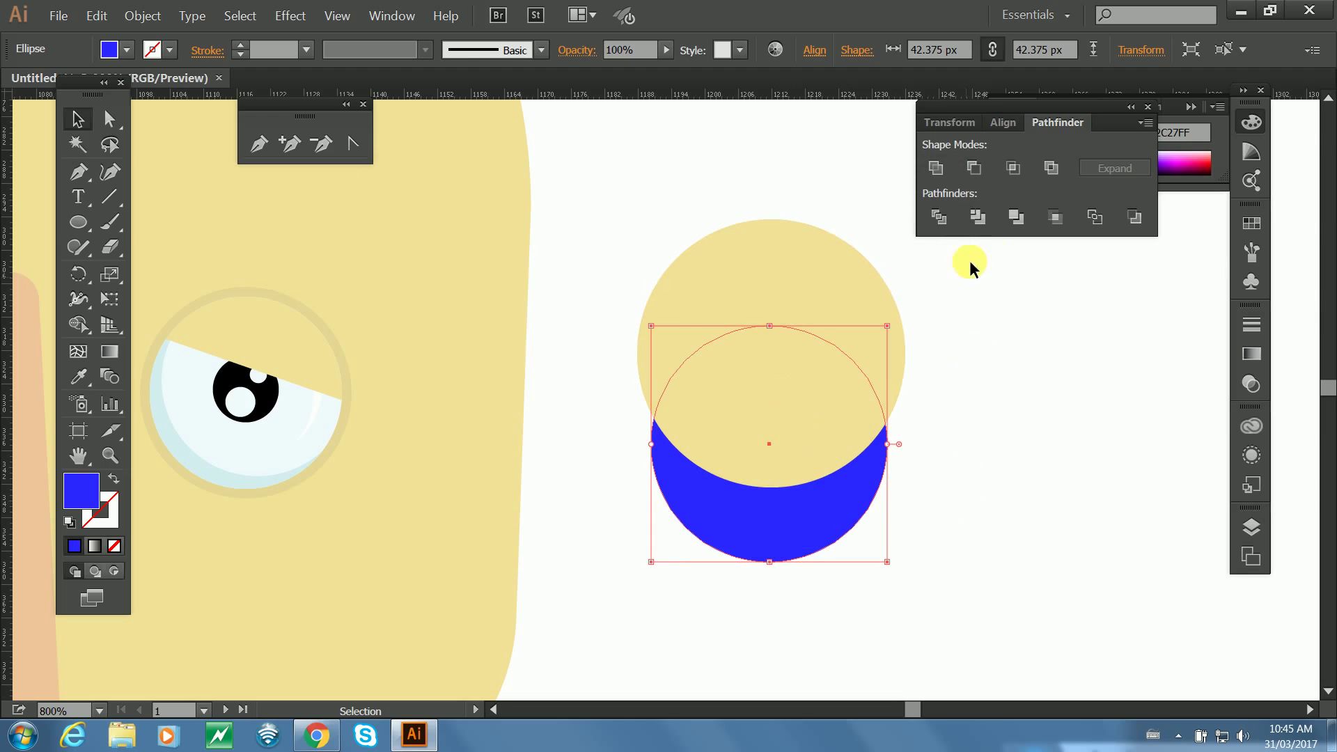
Make a clipping mask from the two circles, using the larger one to clip the blue one.
left_click(817, 334)
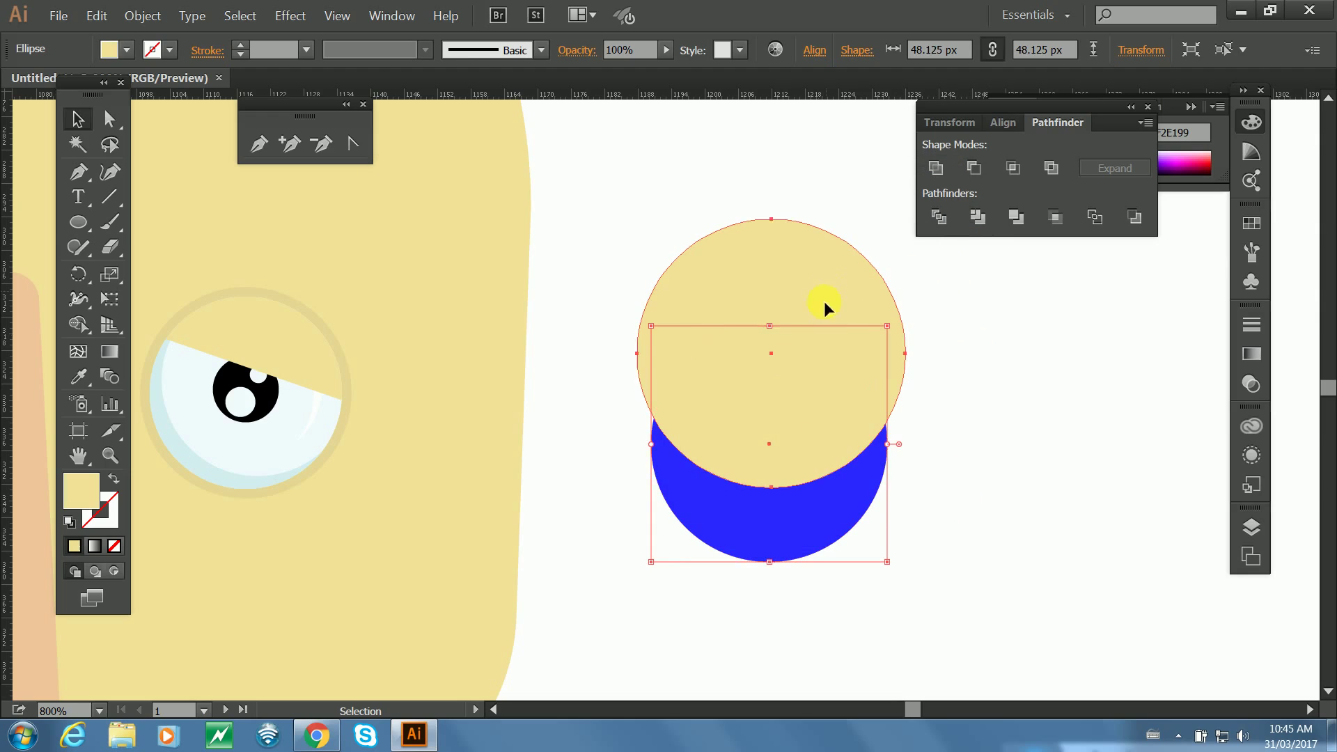
left_click(828, 495, "shift")
right_click(791, 404)
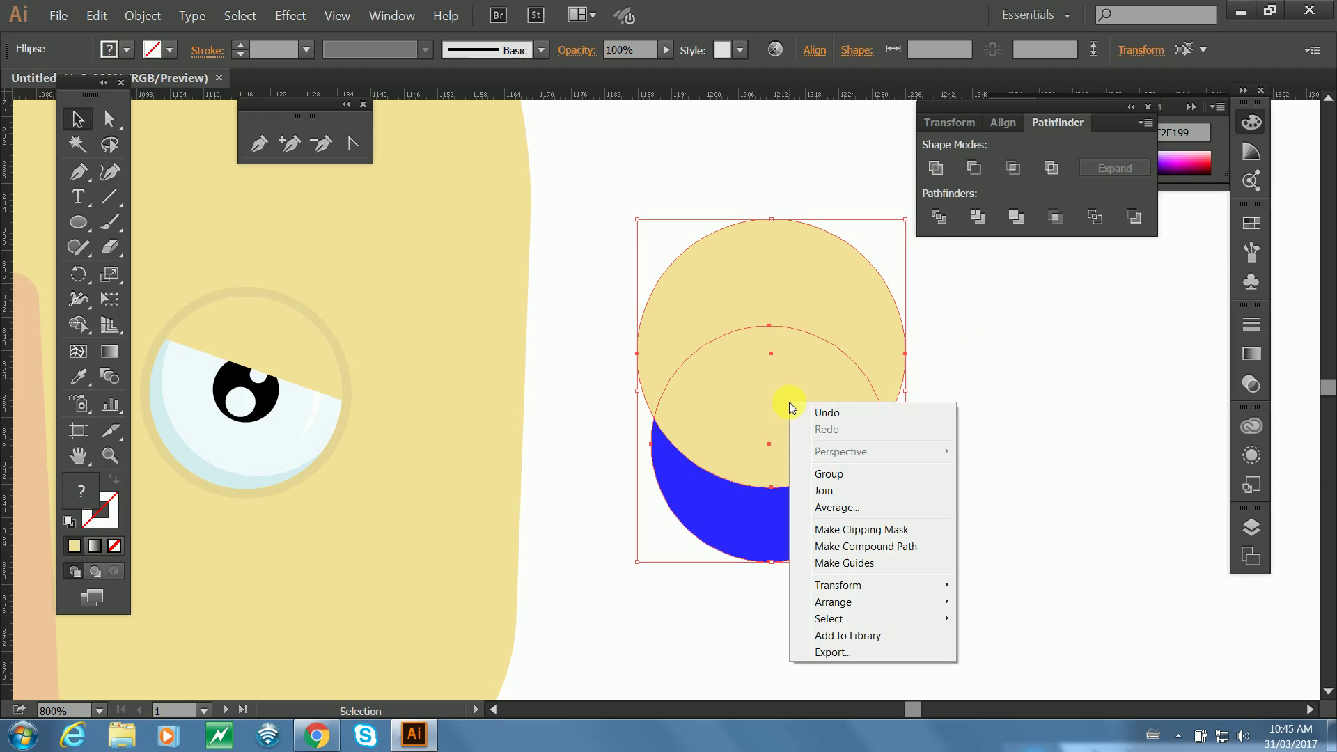
left_click(874, 530)
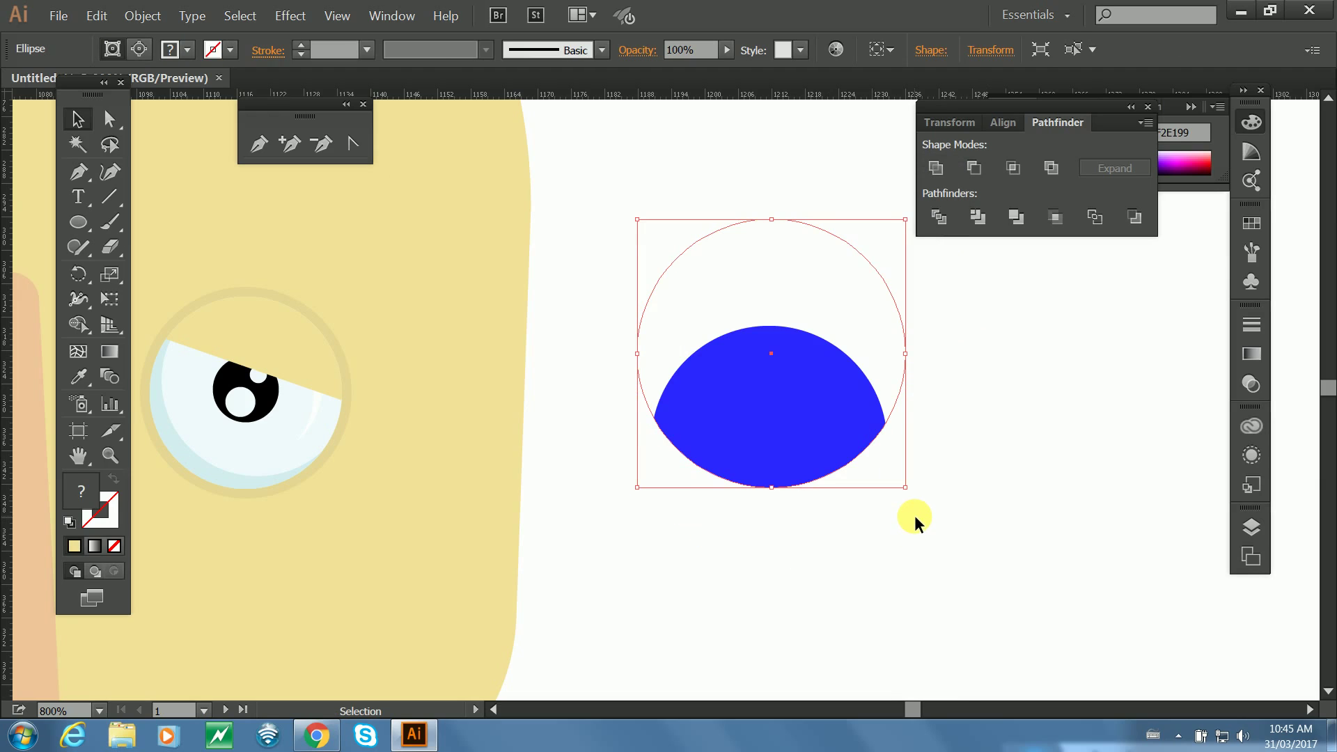
Reposition the clipped blue shape on the blank canvas as a single object, farther from the face.
mouse_move(779, 433)
left_mouse_down()
mouse_move(846, 441)
mouse_move(845, 462)
mouse_move(757, 449)
left_mouse_up()
key("ctrl+z")
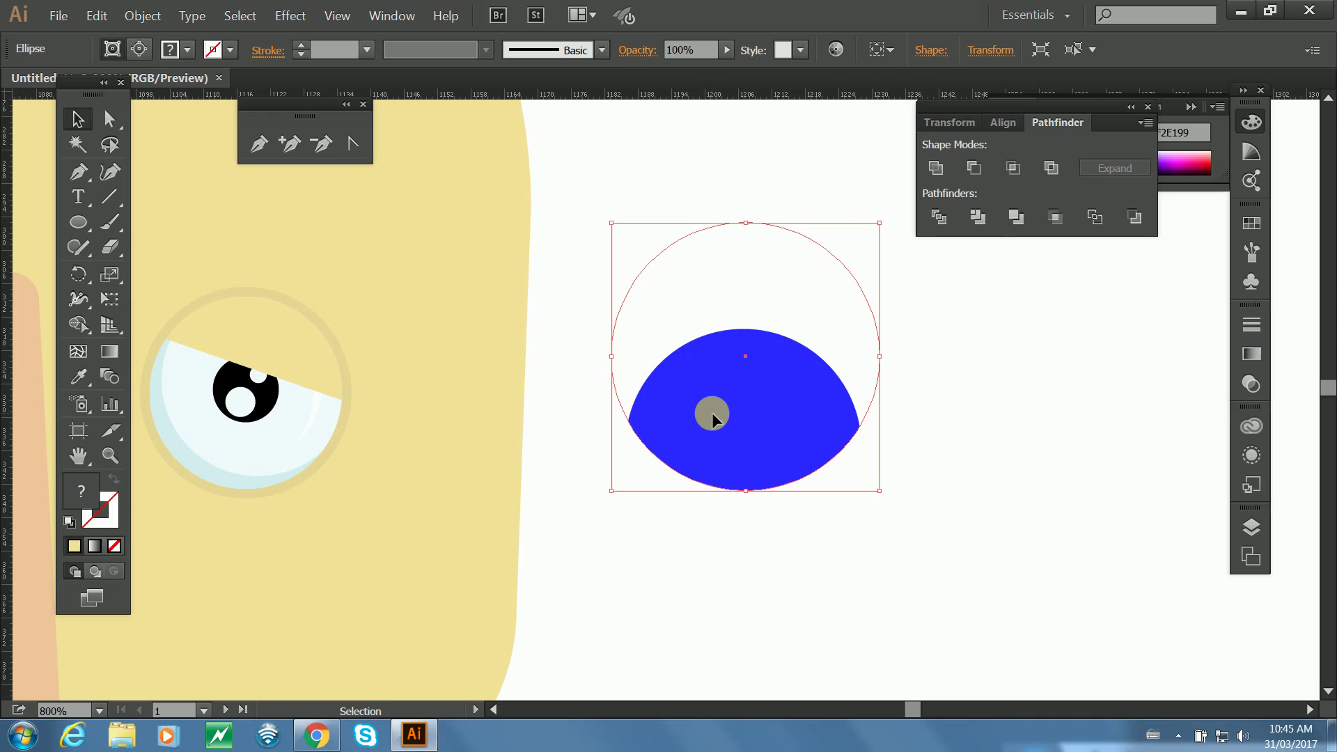
left_click_drag(814, 432, 882, 454)
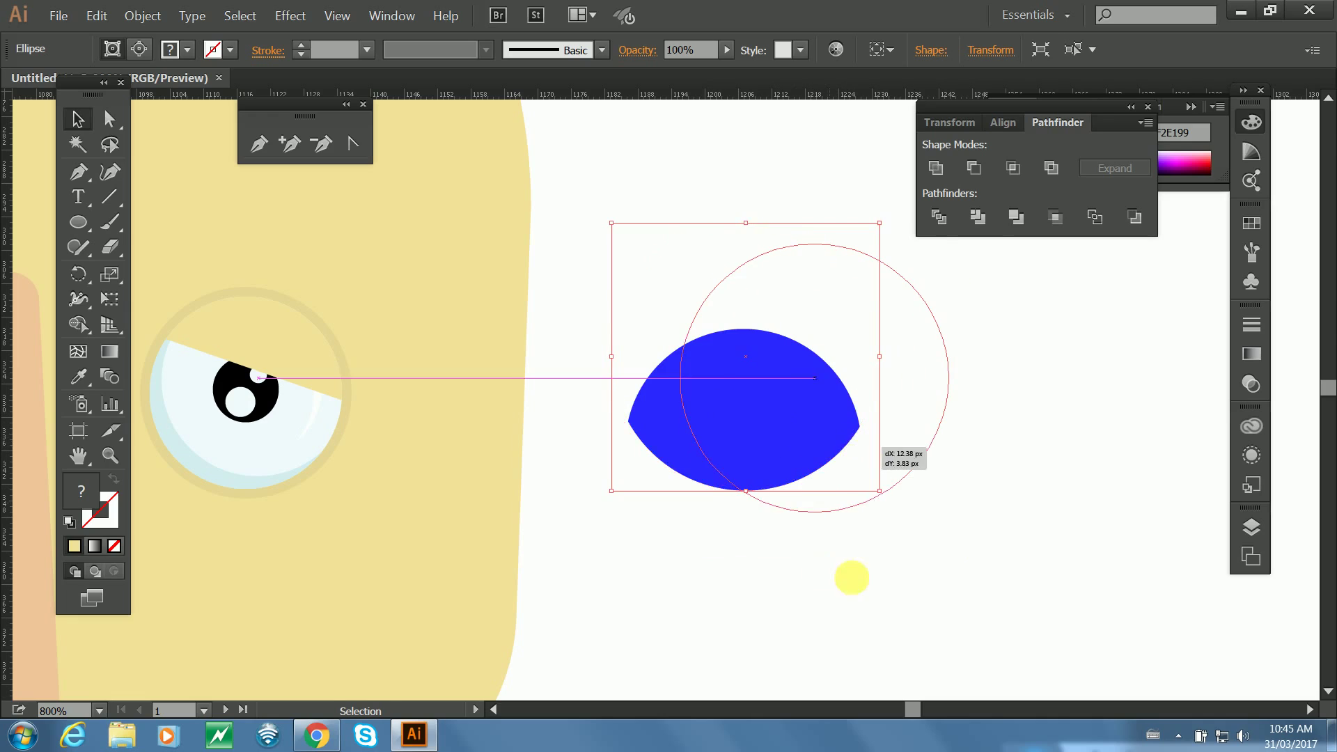
left_click(993, 446)
Release the clipping mask on the blue shape and select the full blue circle.
left_click(781, 462)
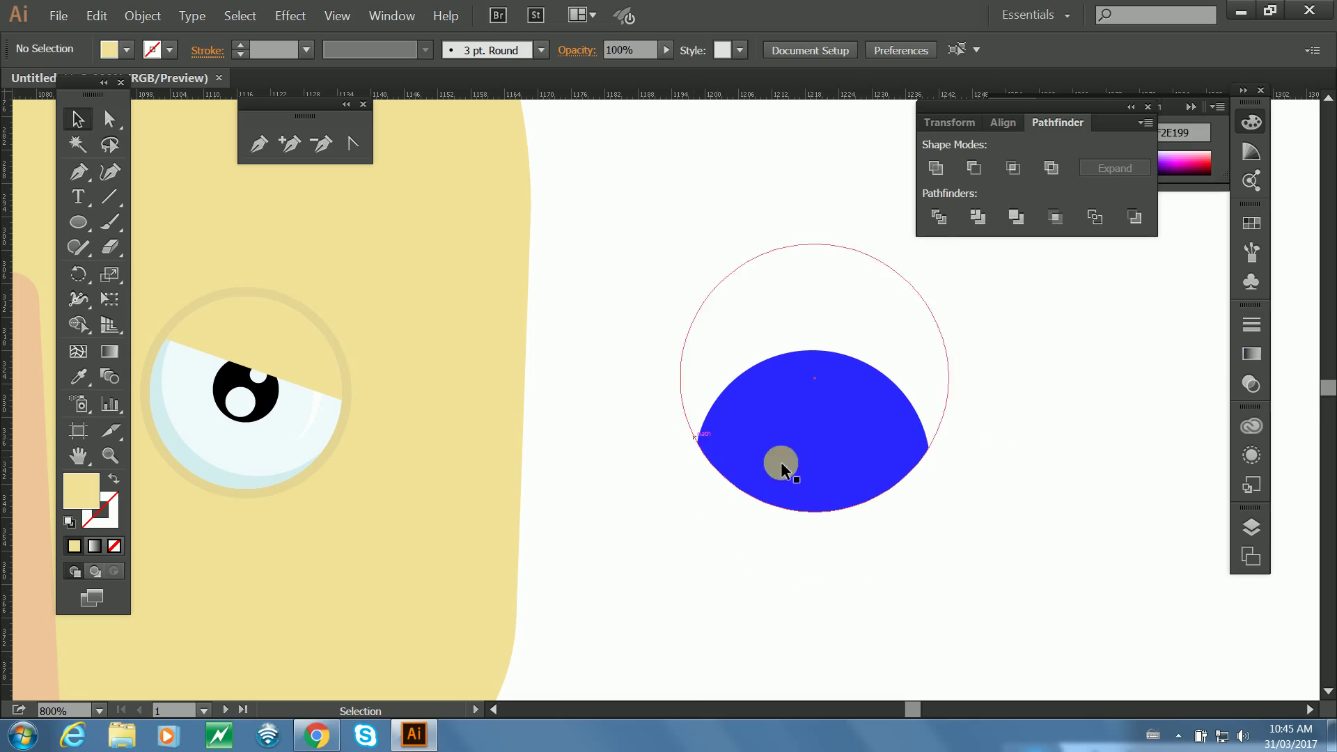
right_click(839, 427)
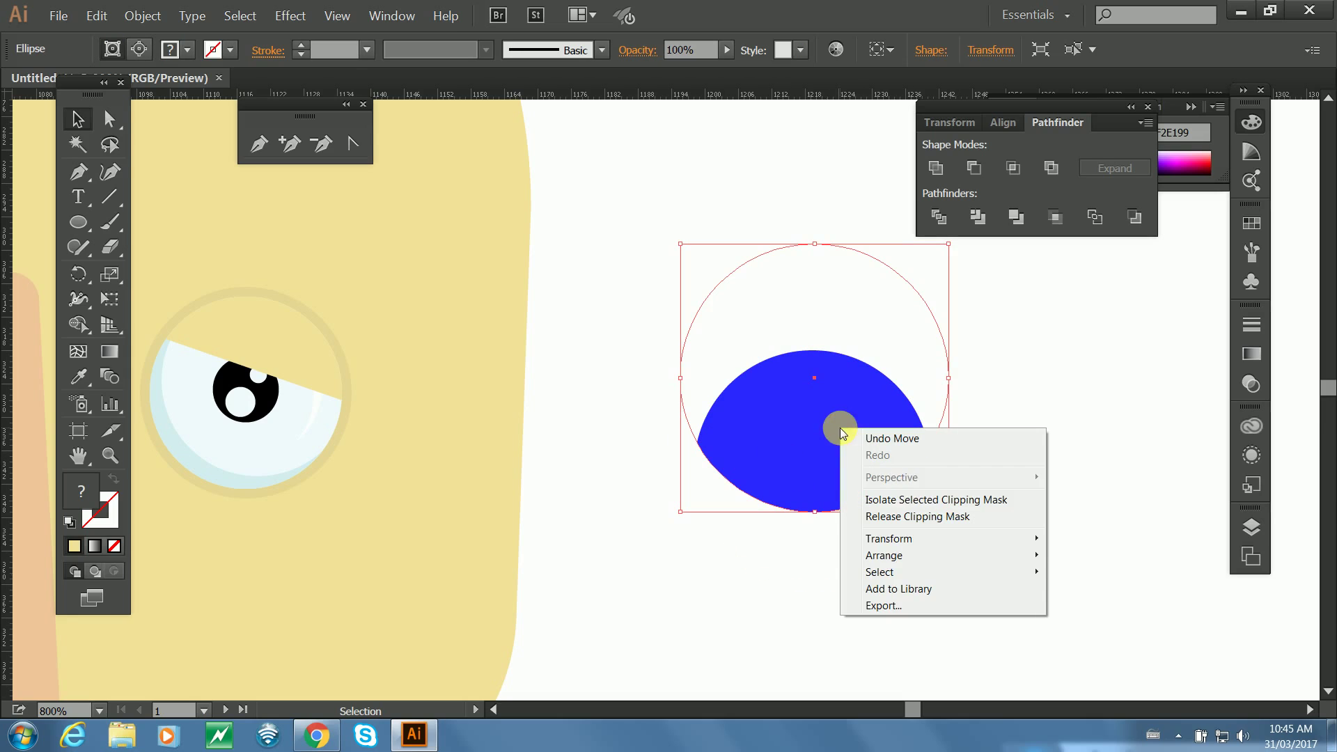
left_click(914, 518)
left_click(924, 459)
left_click(799, 451)
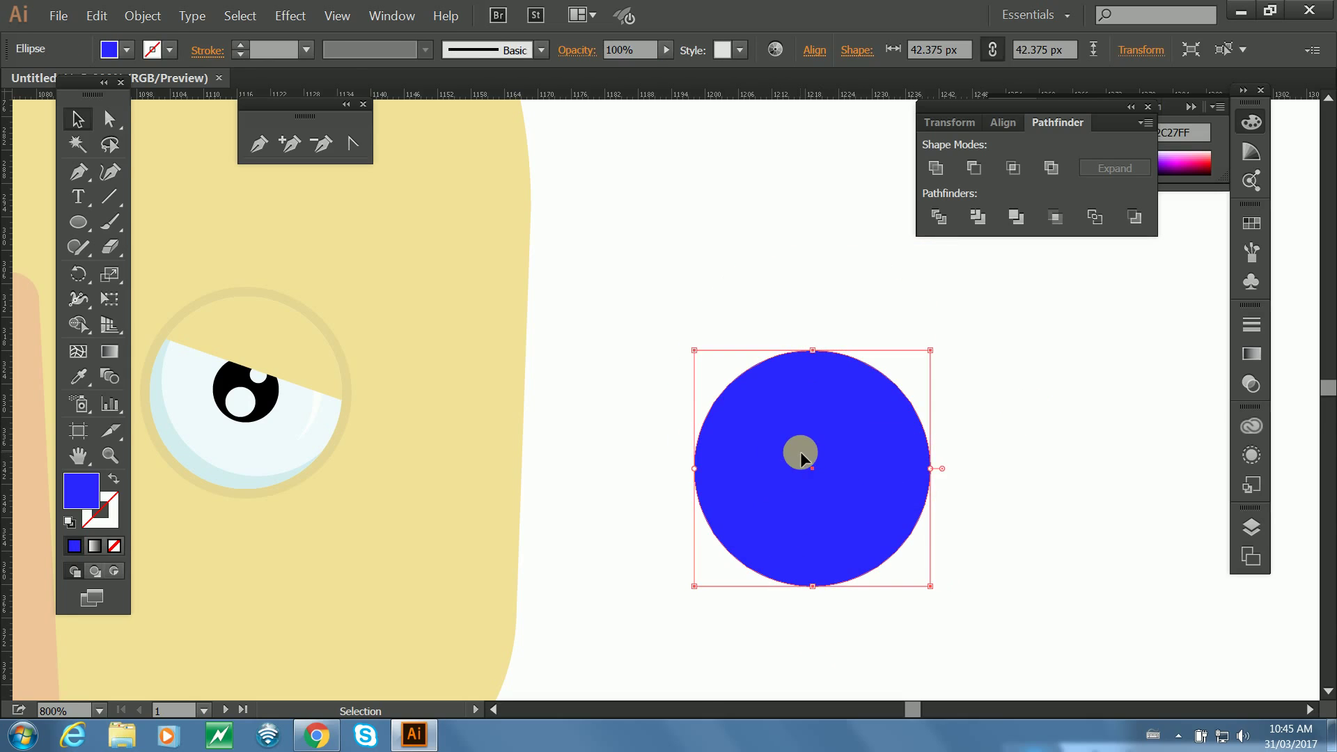
Select the unfilled mask circle and the blue circle together and make them a clipping mask again.
left_click_drag(680, 260, 821, 449)
right_click(841, 425)
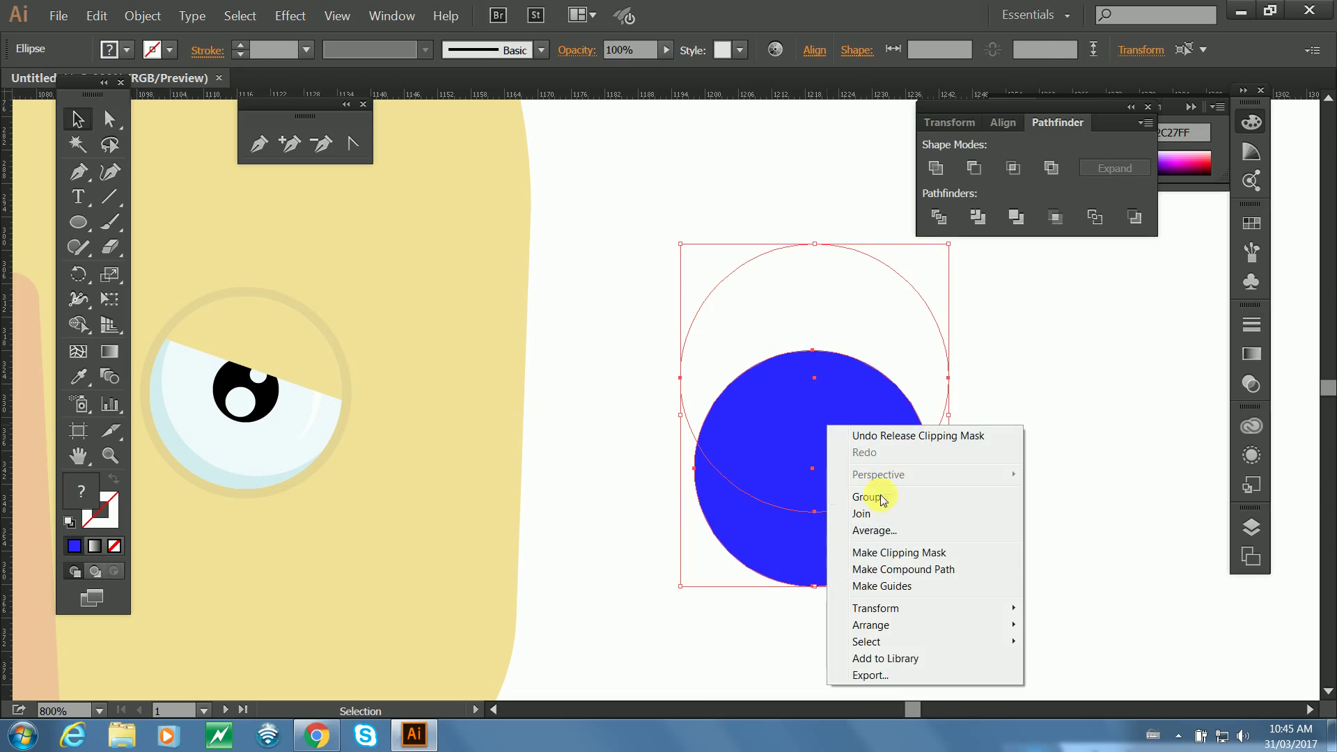
left_click(897, 550)
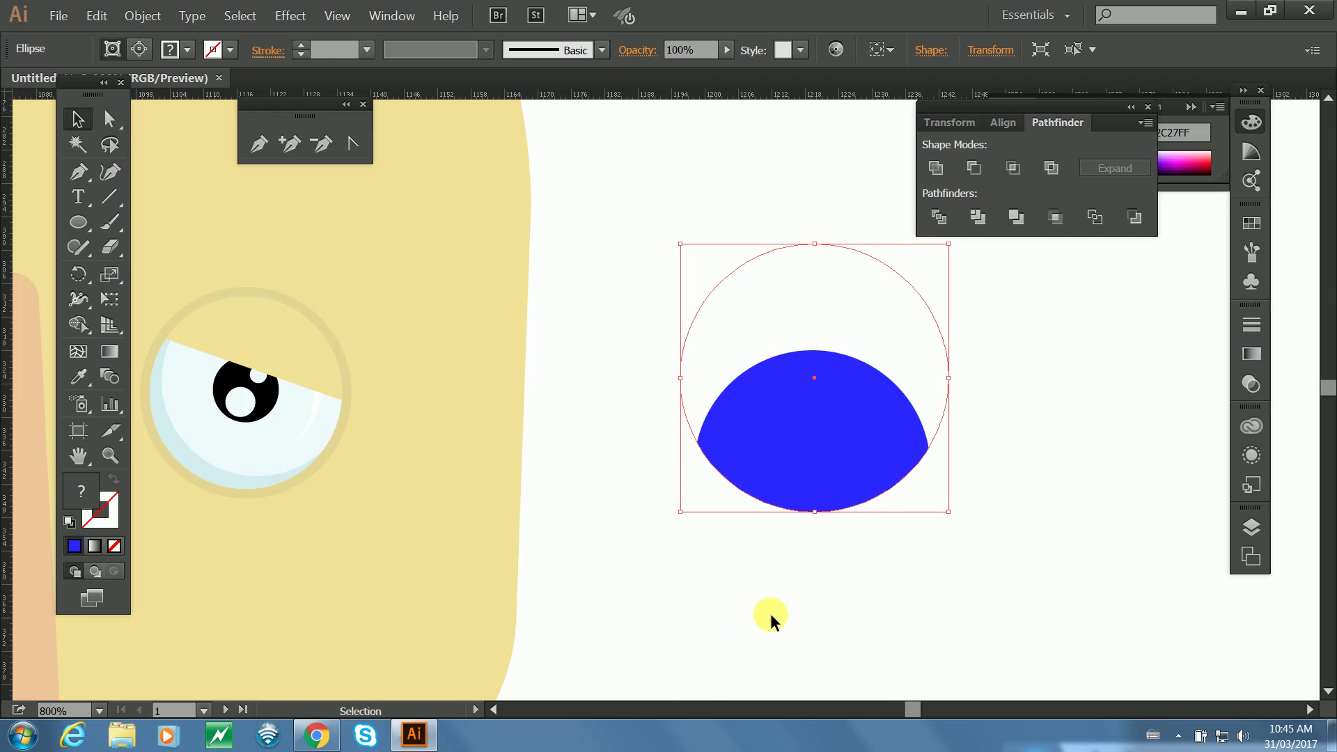
Isolate the clipping mask to examine the full blue circle inside it, and leave isolation mode.
left_click(799, 557)
right_click(816, 473)
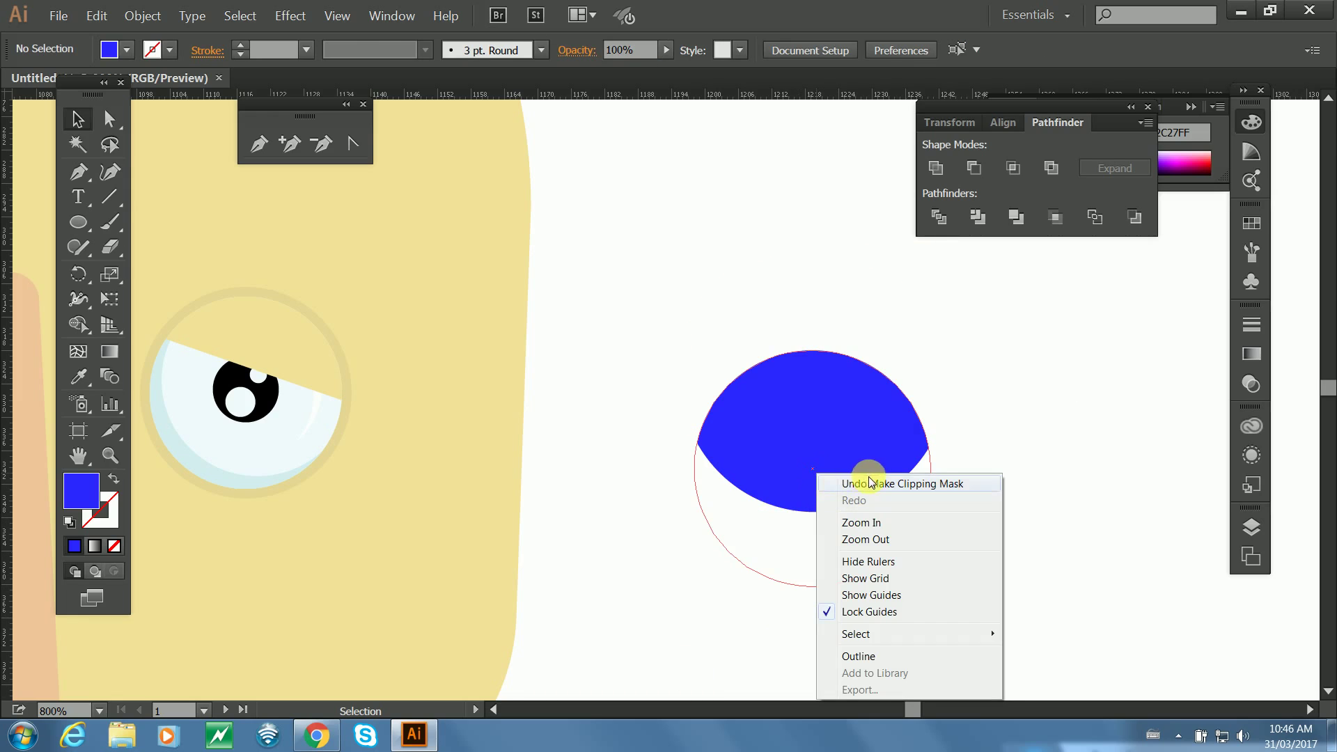
left_click(1050, 394)
left_click(838, 483)
right_click(827, 423)
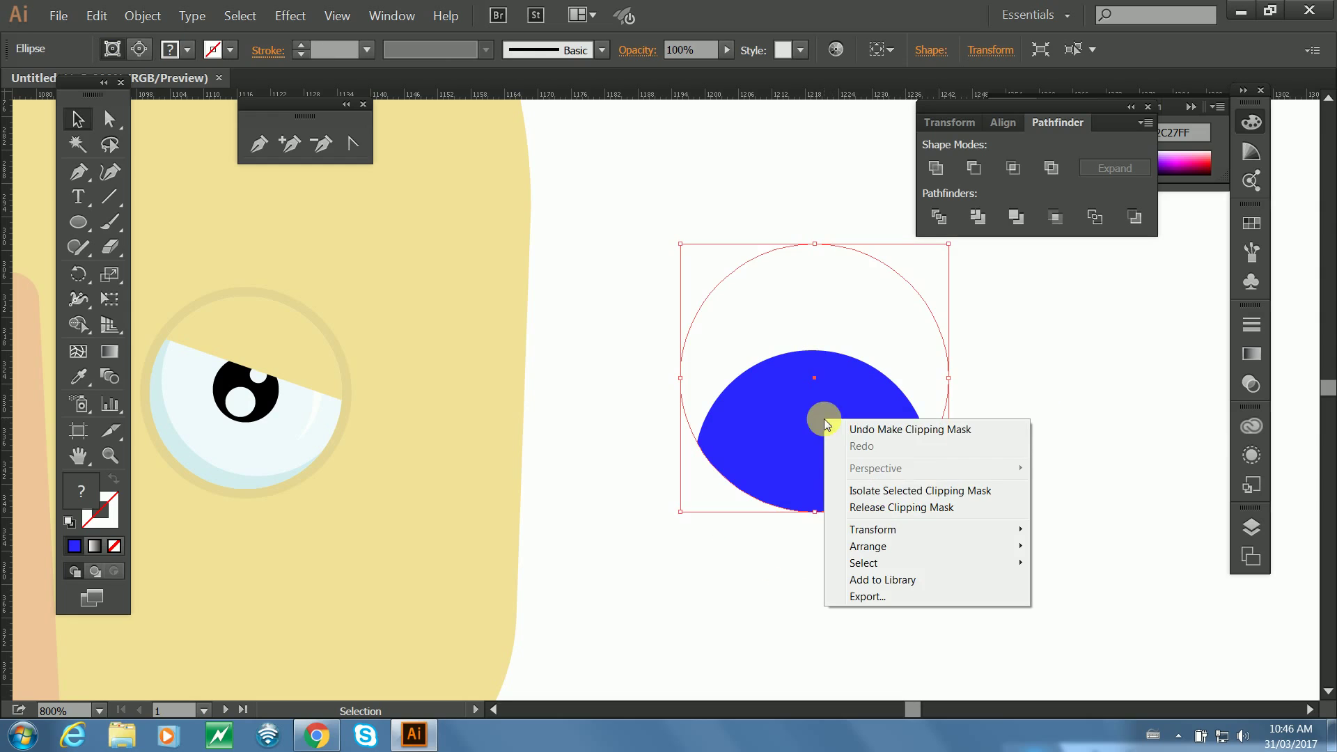
left_click(900, 491)
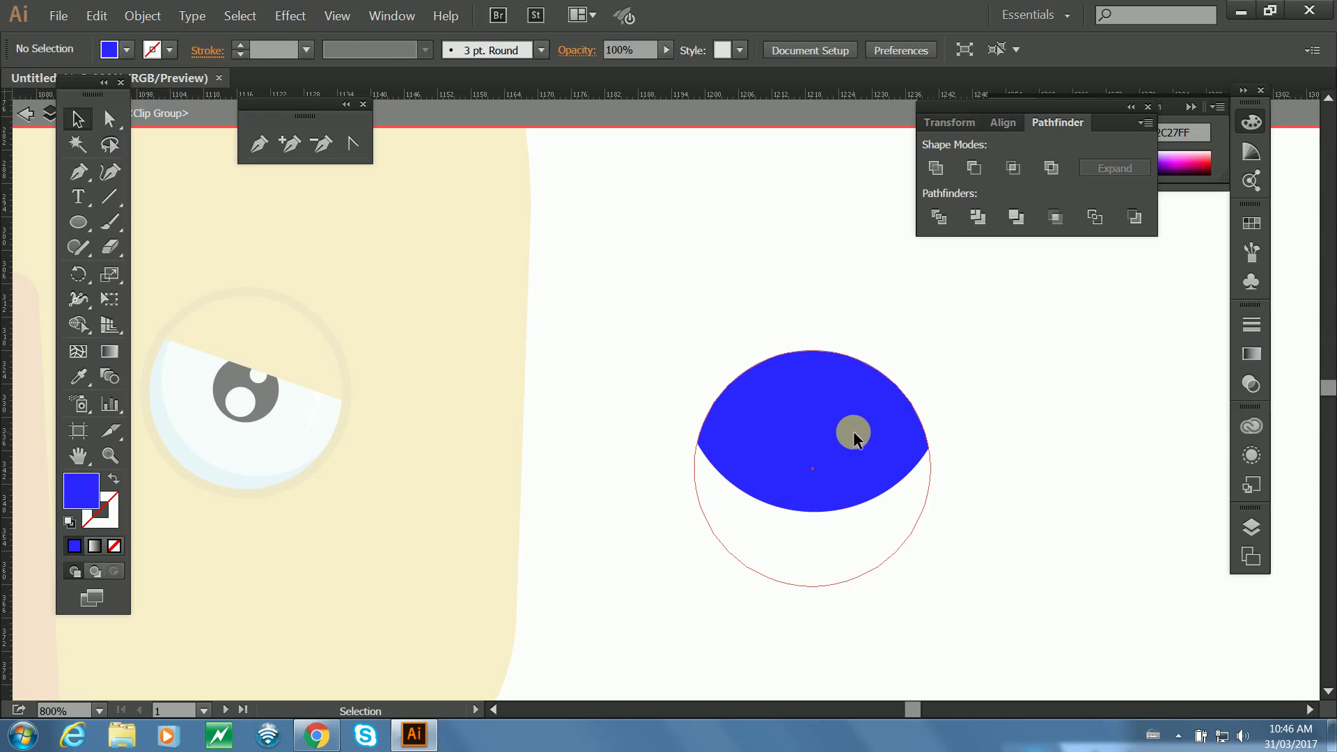
left_click(853, 431)
double_click(802, 440)
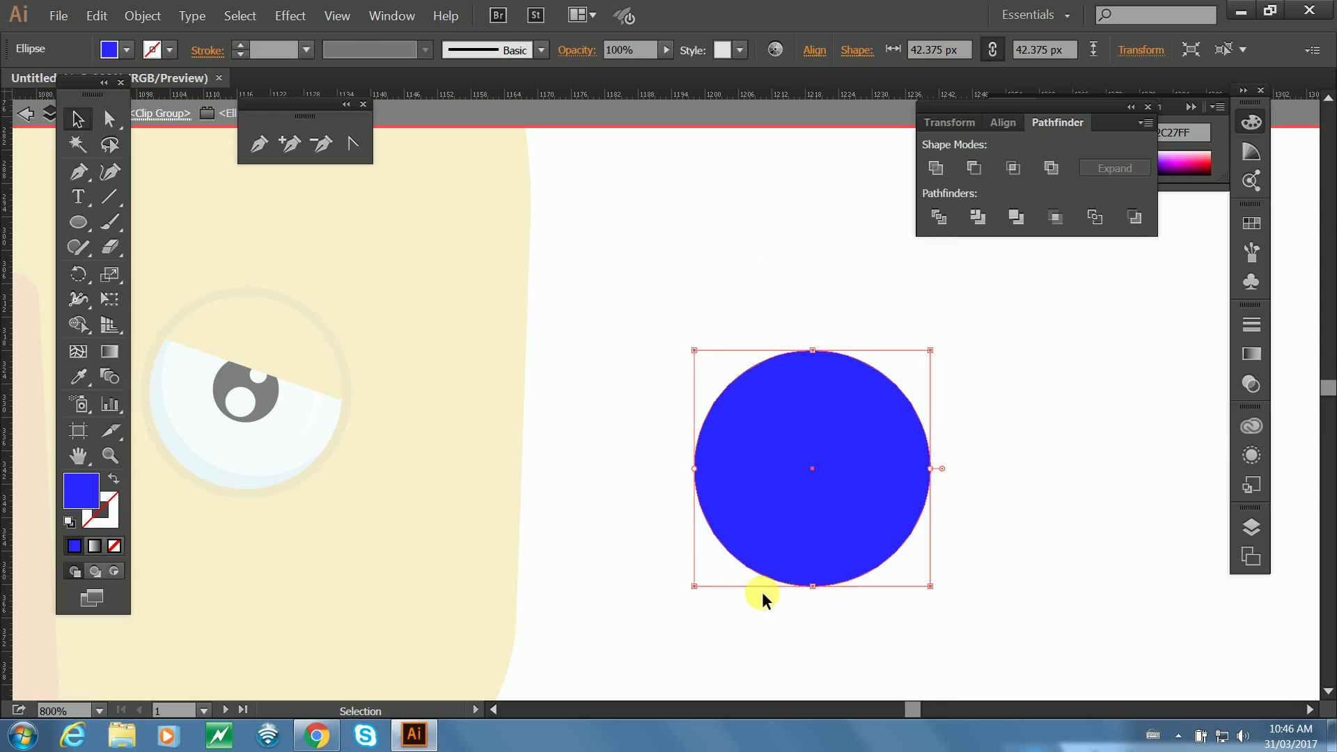
left_click(818, 527)
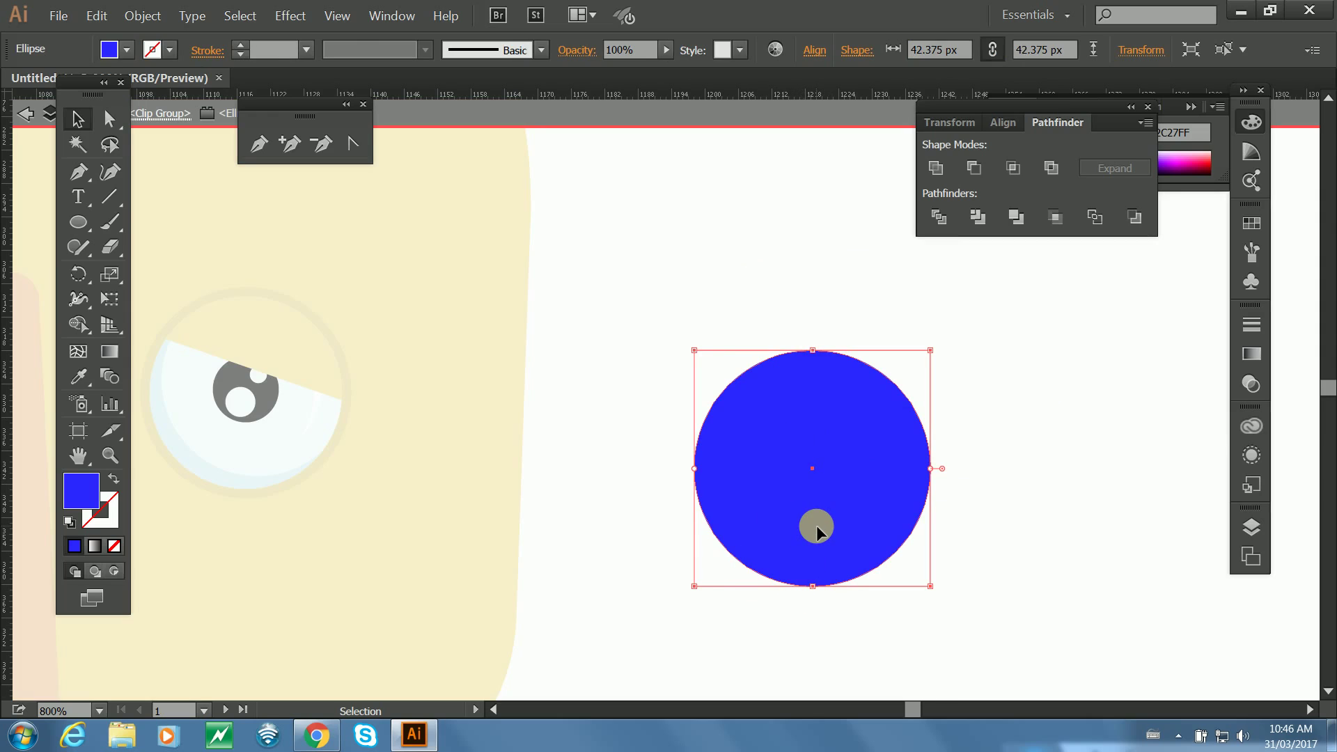
key("Escape")
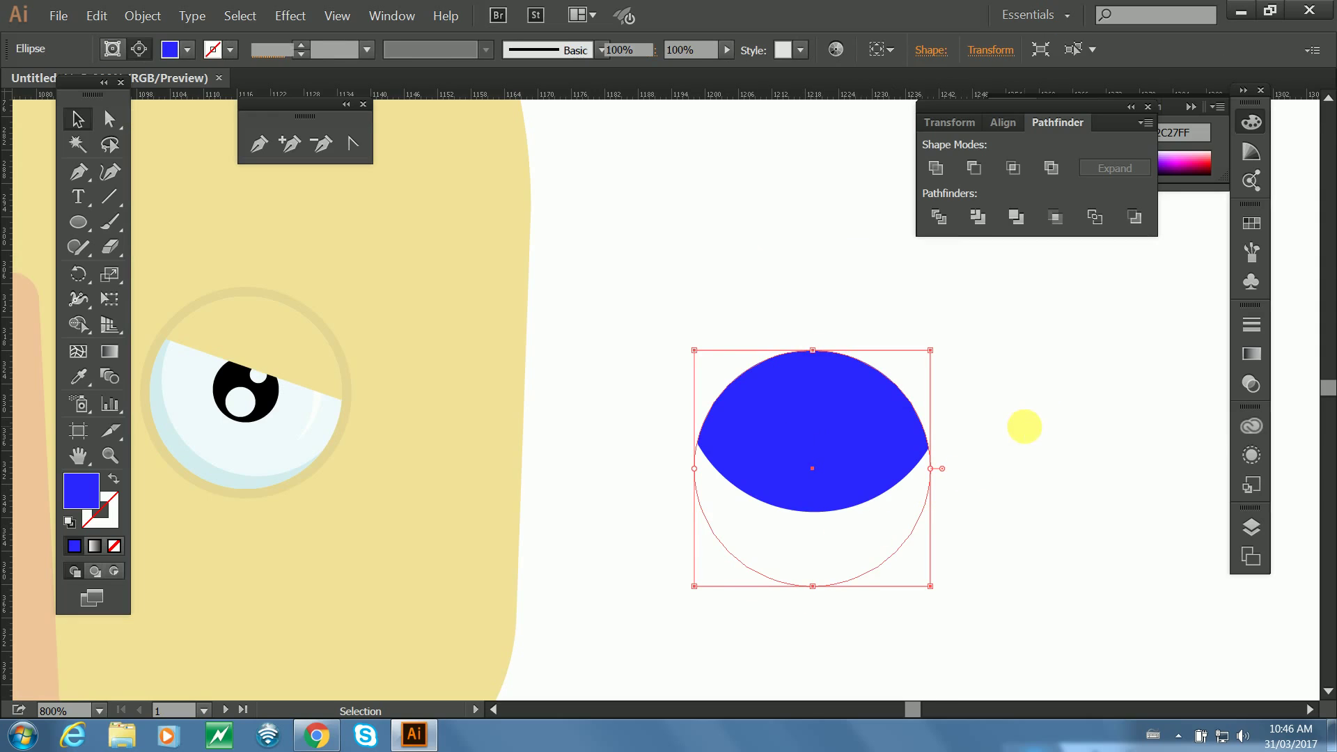
left_click(1024, 424)
Distort the clipped blue circle by moving its top anchor with Direct Selection, and select the resulting clip group.
key("a")
left_click(853, 358)
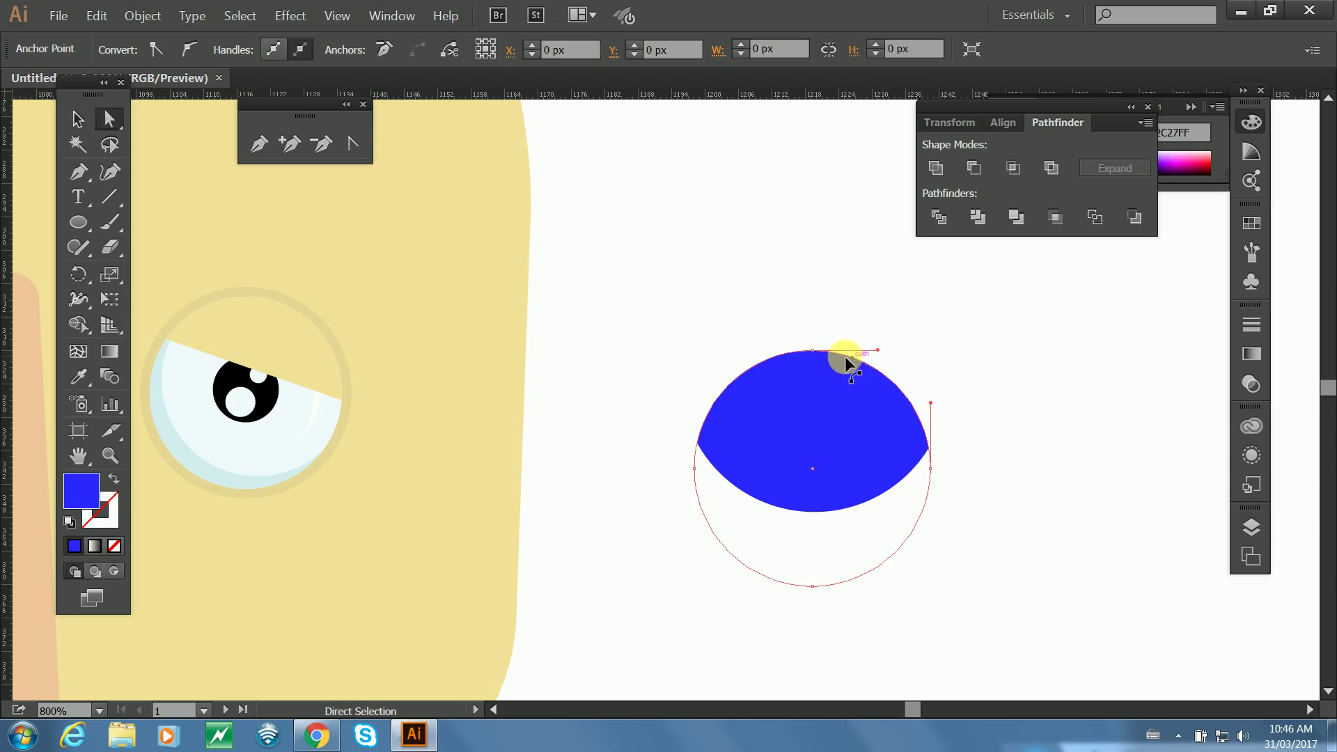
left_click_drag(810, 351, 917, 356)
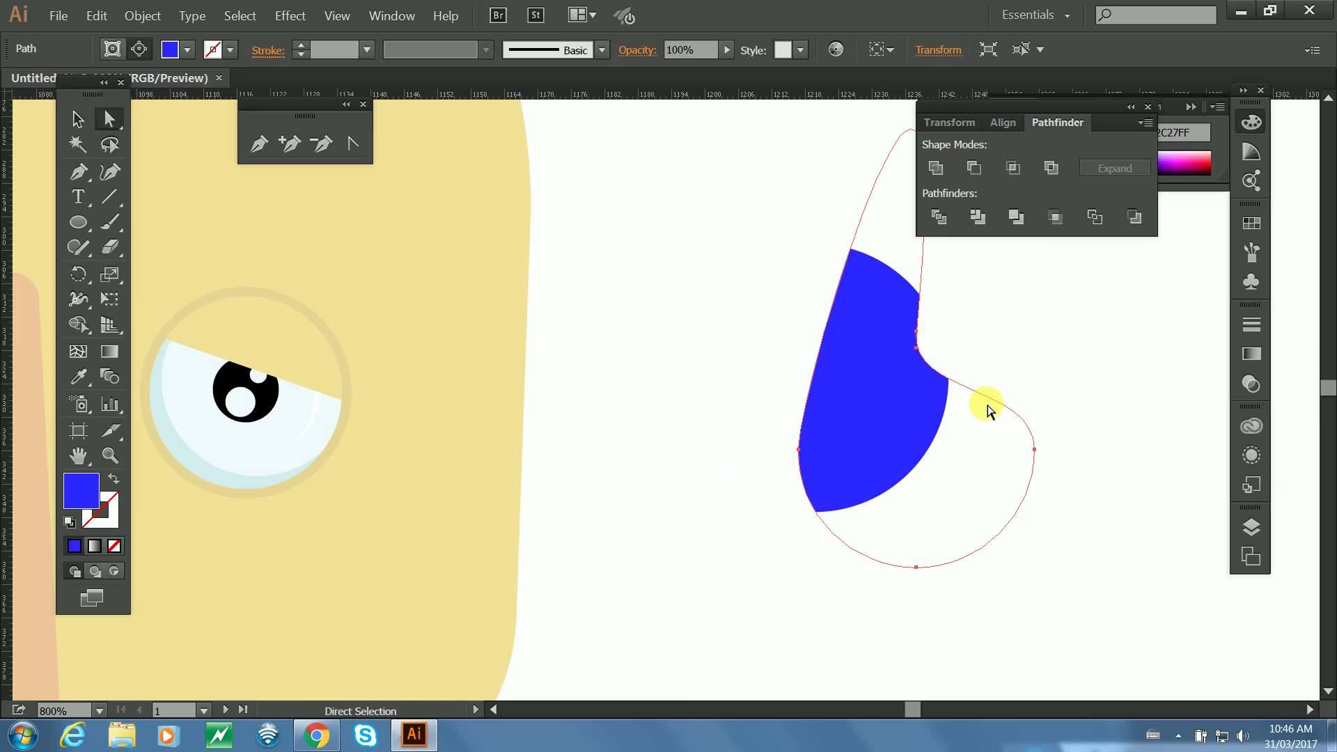
key("v")
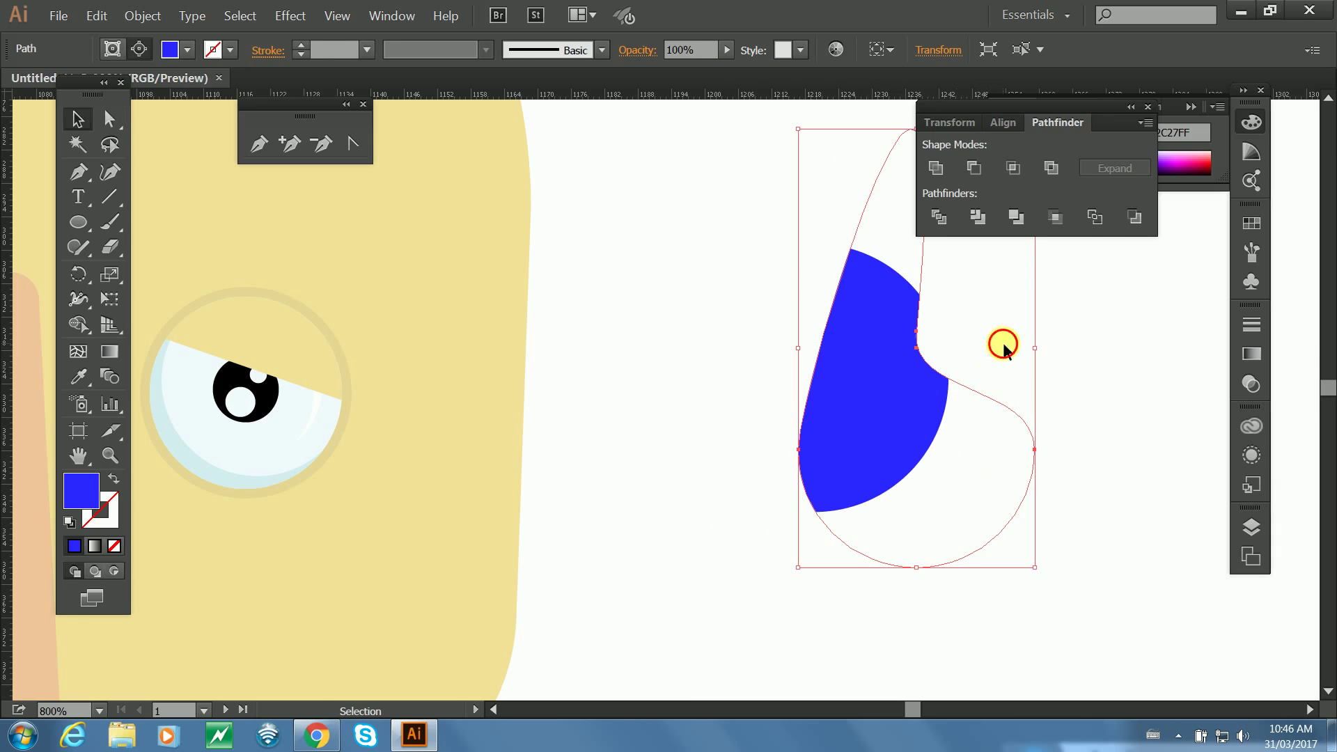
left_click(1003, 343)
right_click(887, 410)
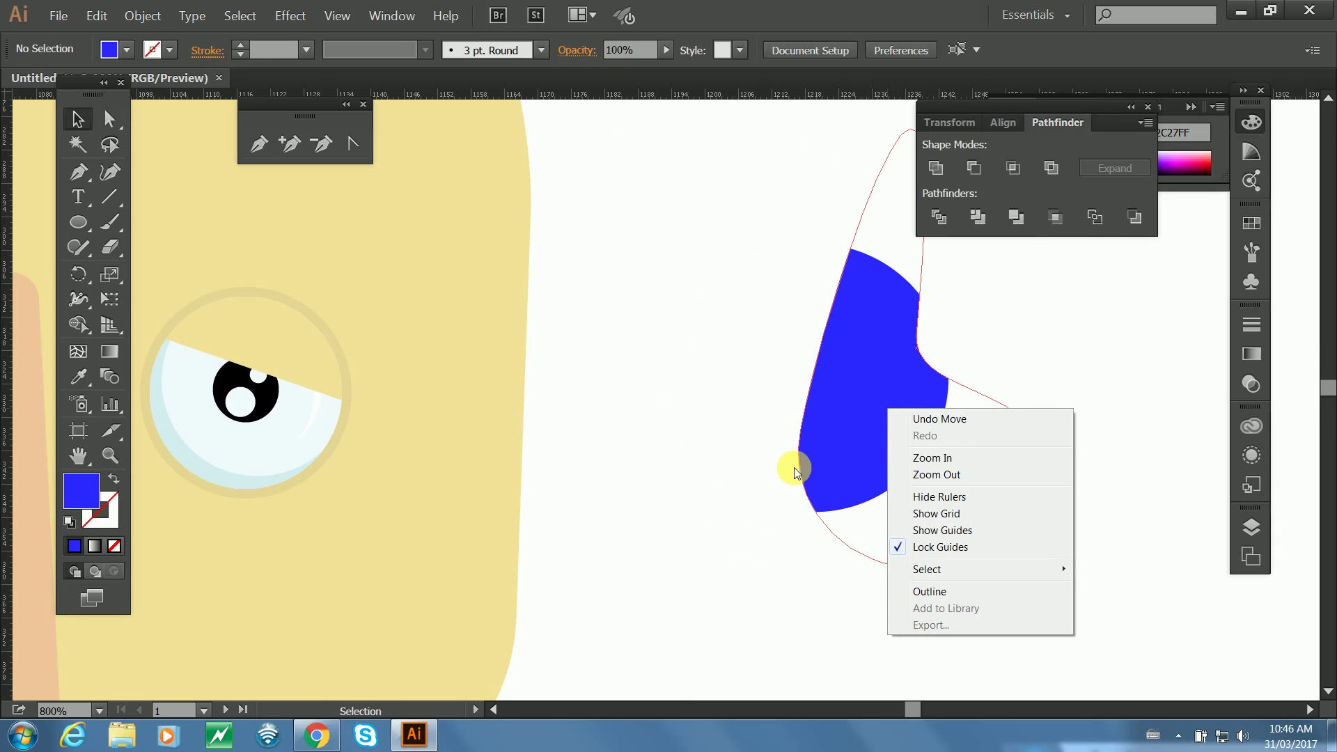
left_click(1038, 327)
left_click(907, 405)
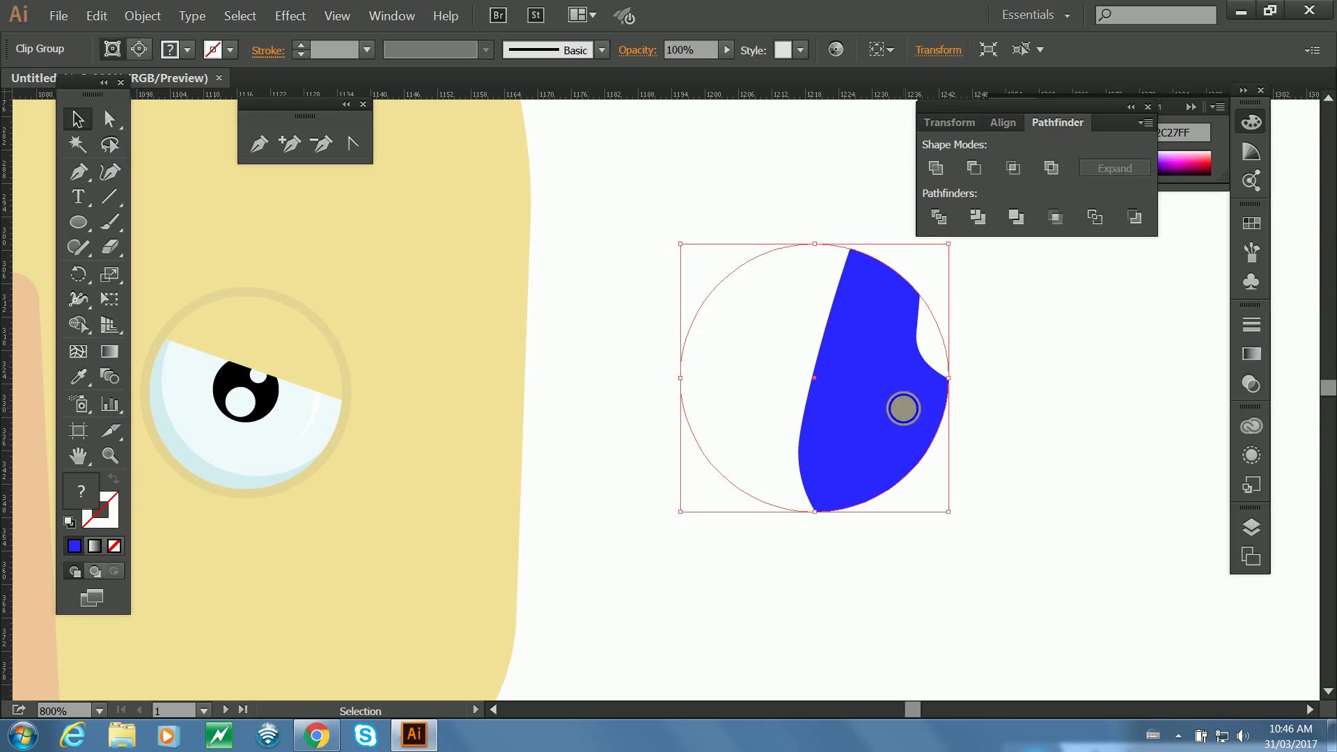
right_click(905, 408)
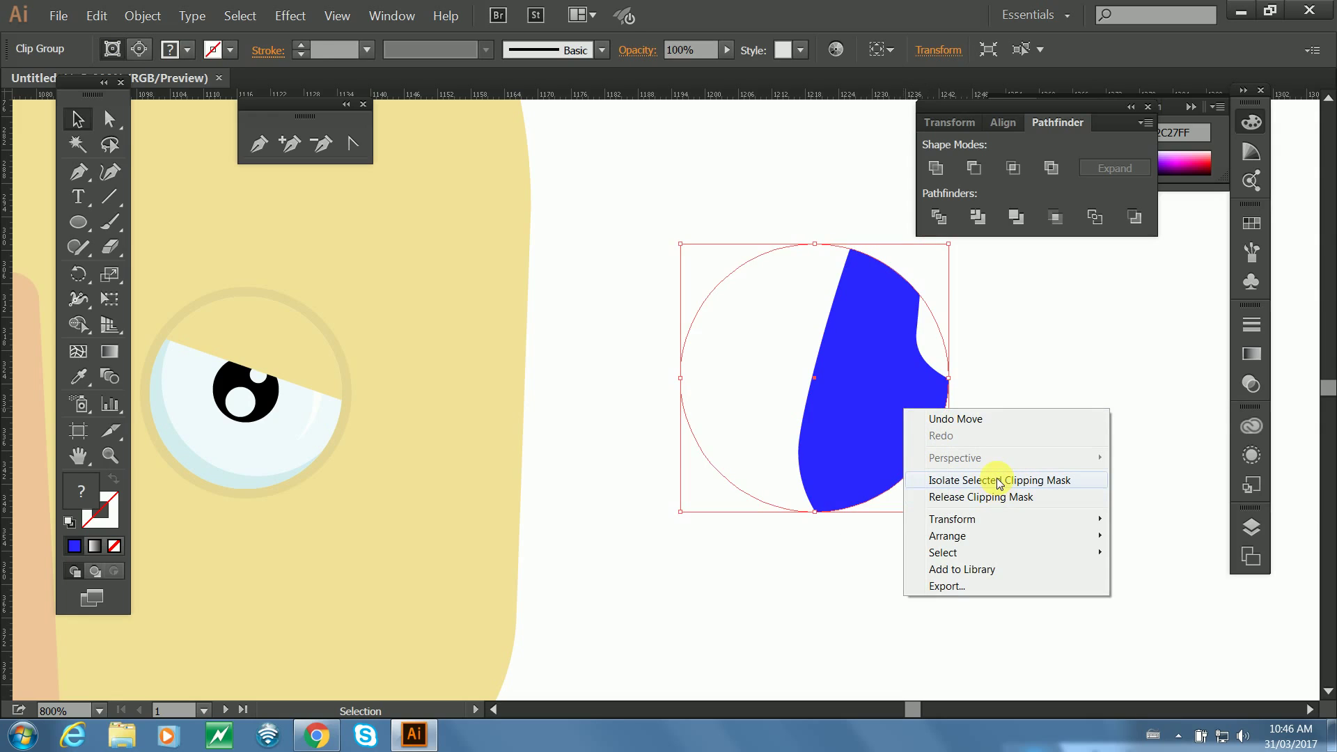
mouse_move(997, 526)
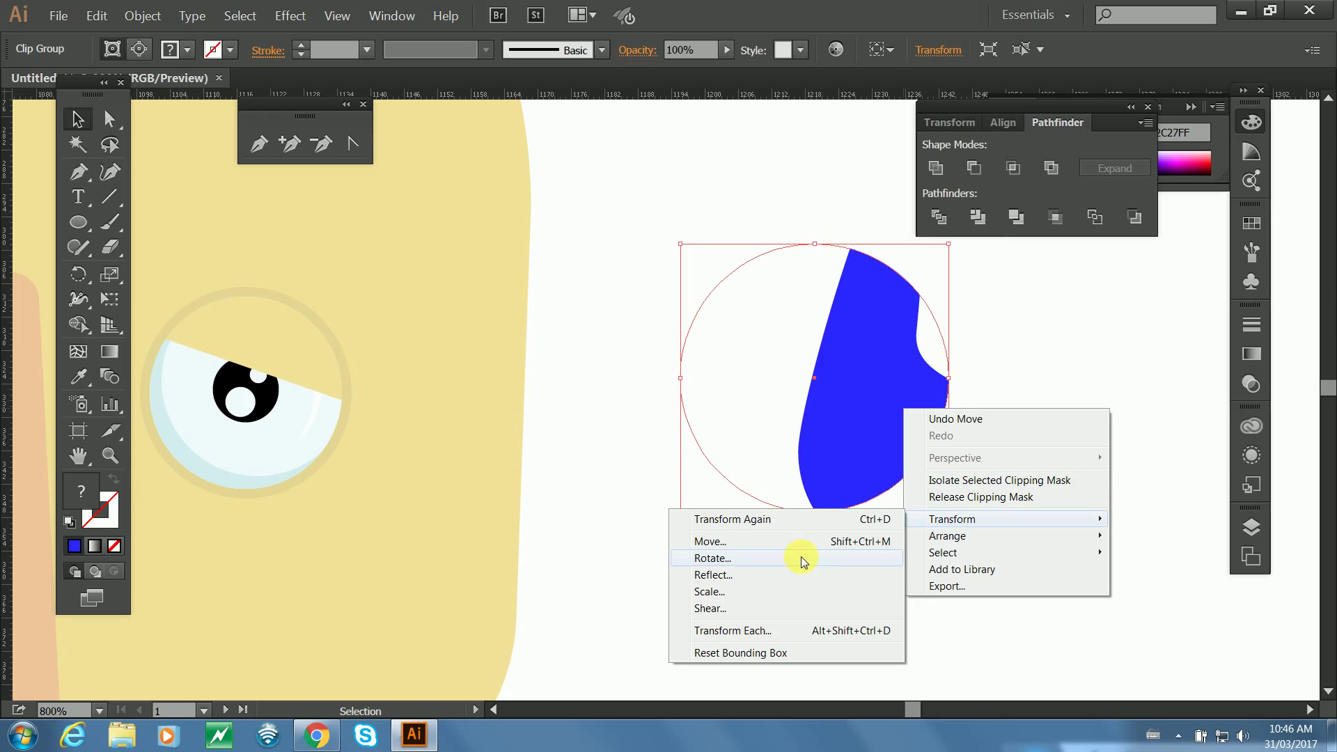
left_click(1055, 328)
left_click(1056, 328)
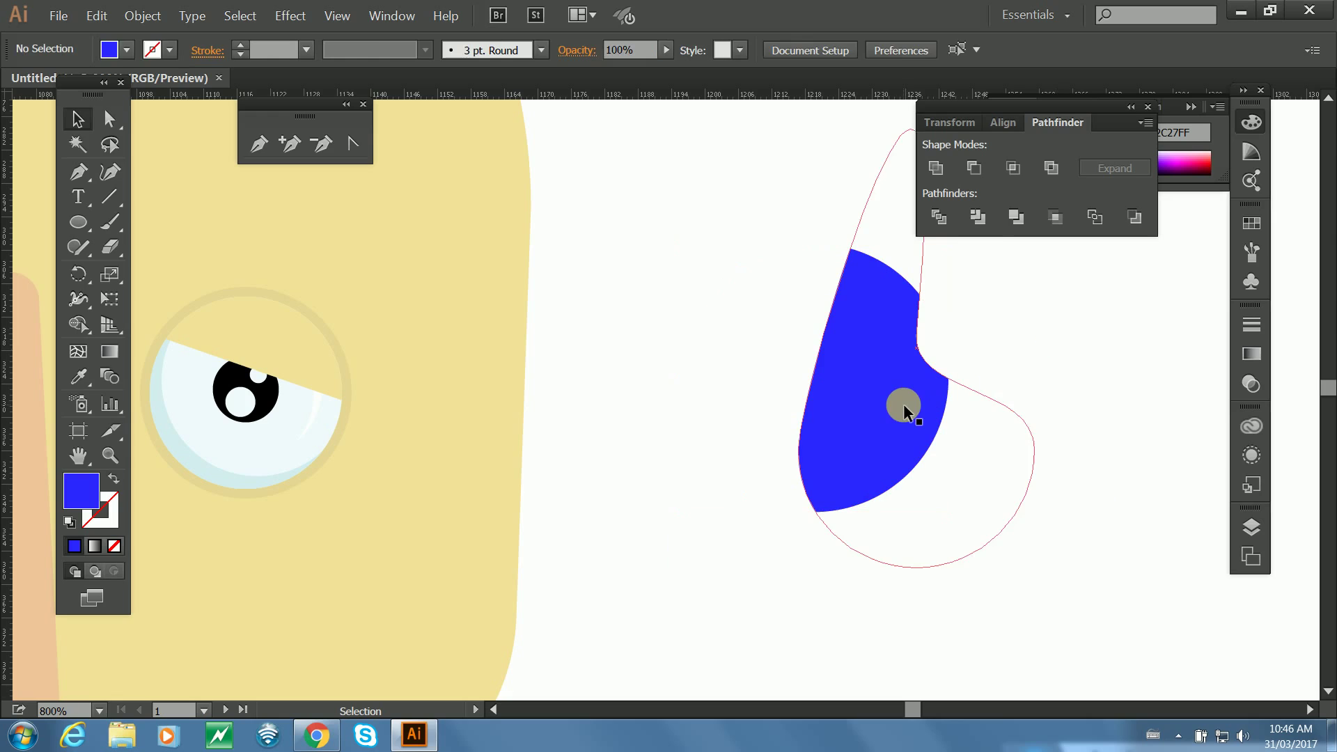
left_click(904, 408)
right_click(903, 405)
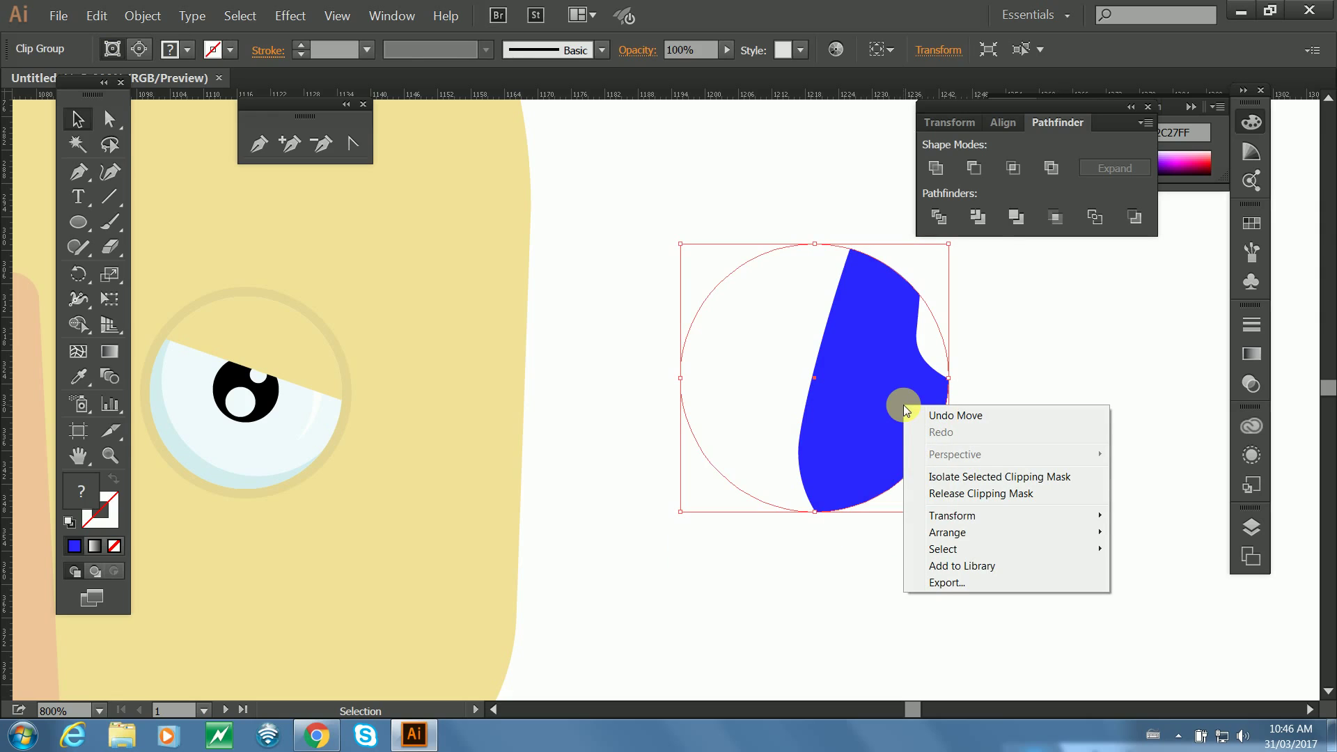
mouse_move(974, 523)
left_click(1019, 332)
left_click(1022, 332)
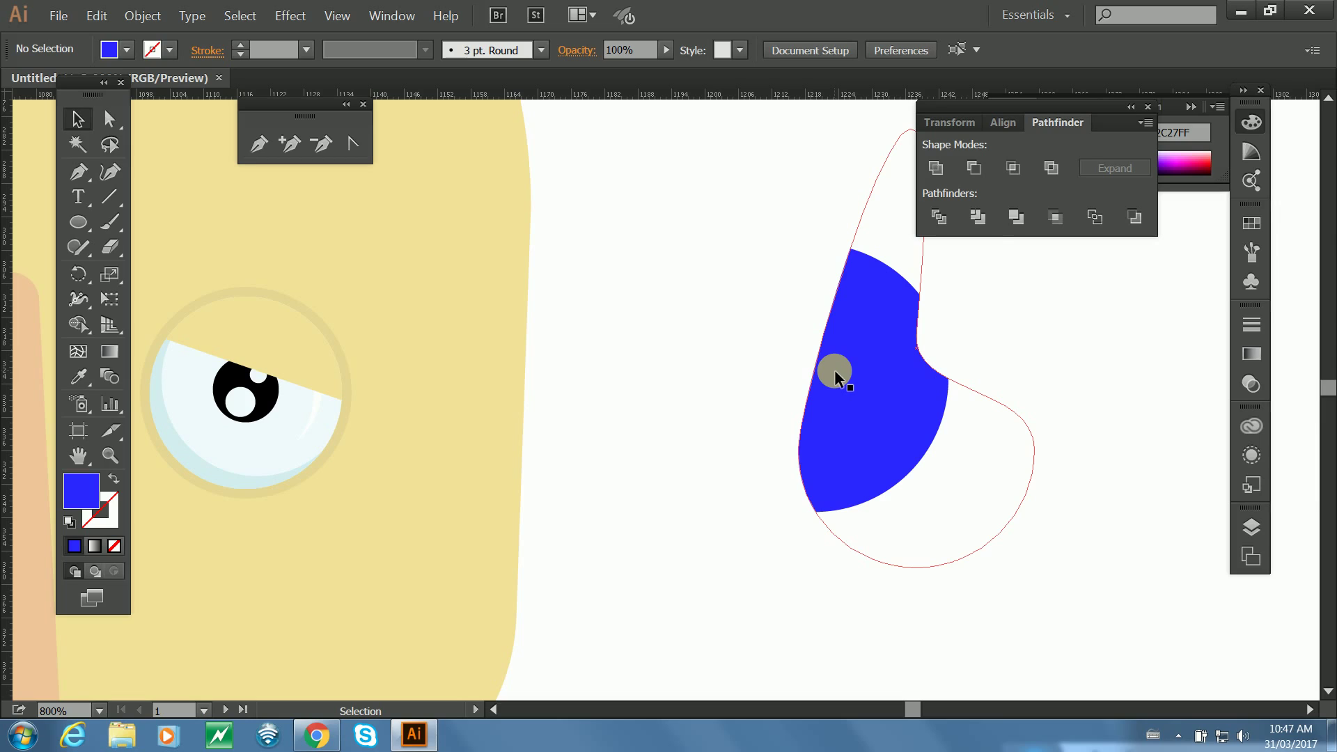
Delete the blue clip group and the stray four-sided outline beside the face.
left_click(929, 310)
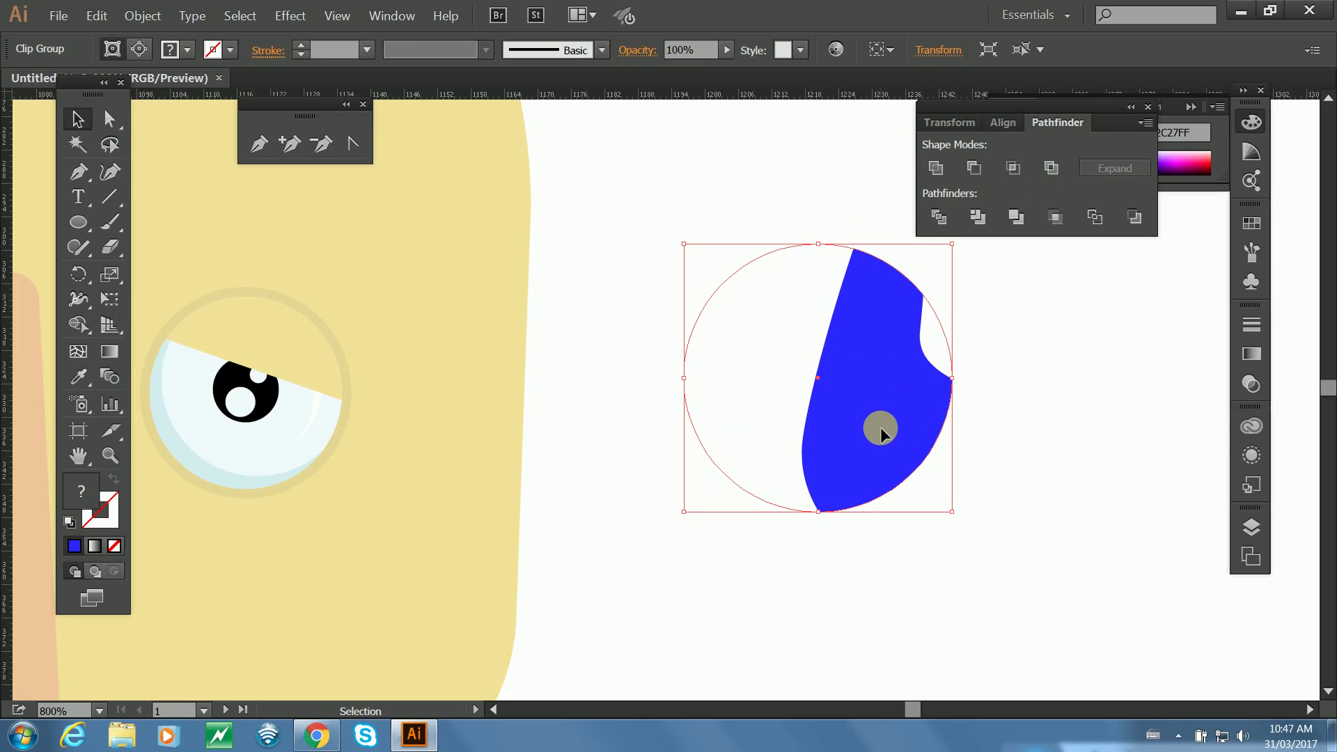
key("Delete")
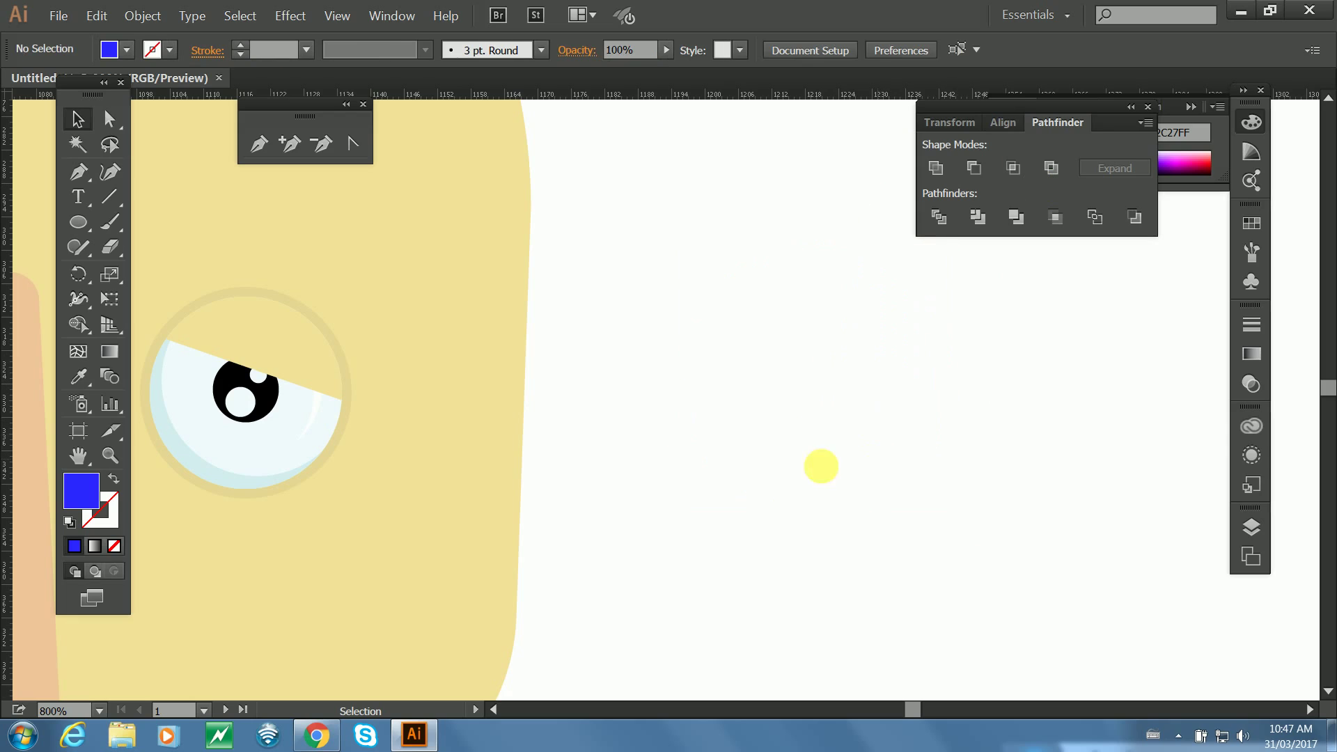
left_click_drag(603, 447, 1028, 411)
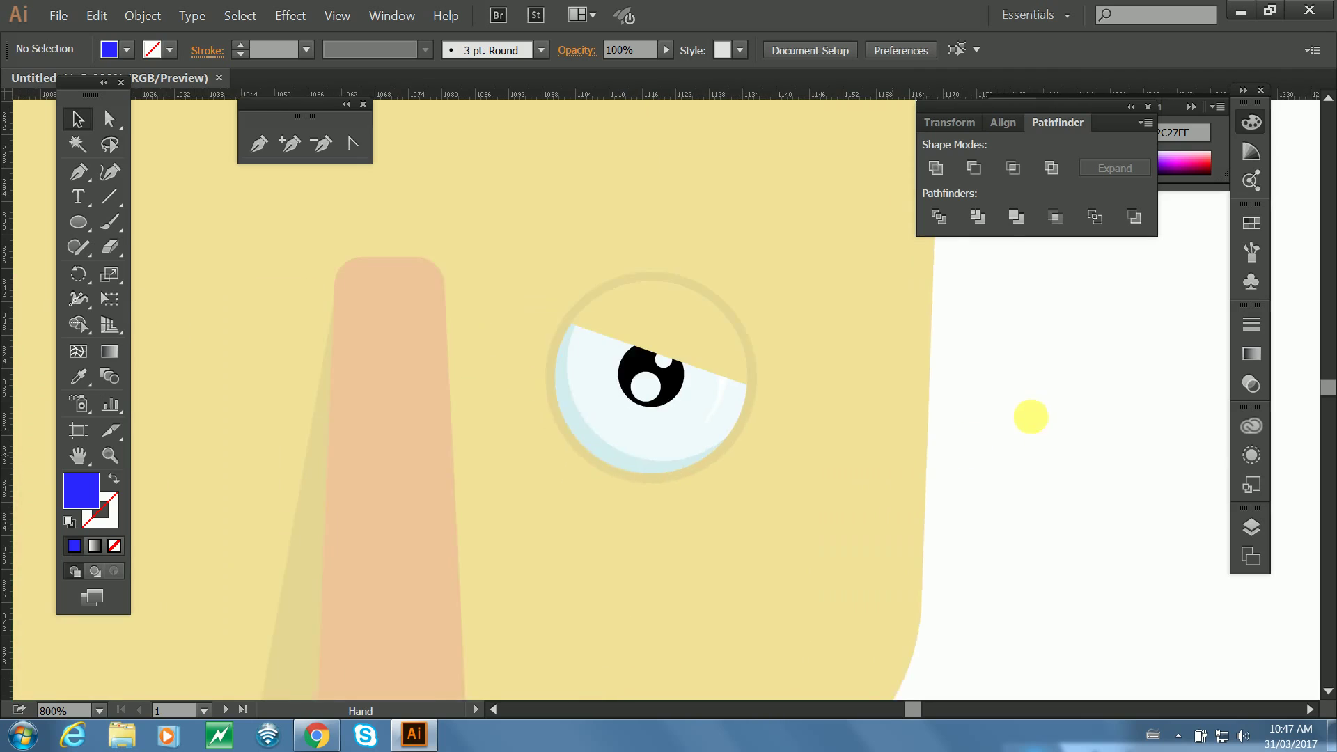
key("ctrl")
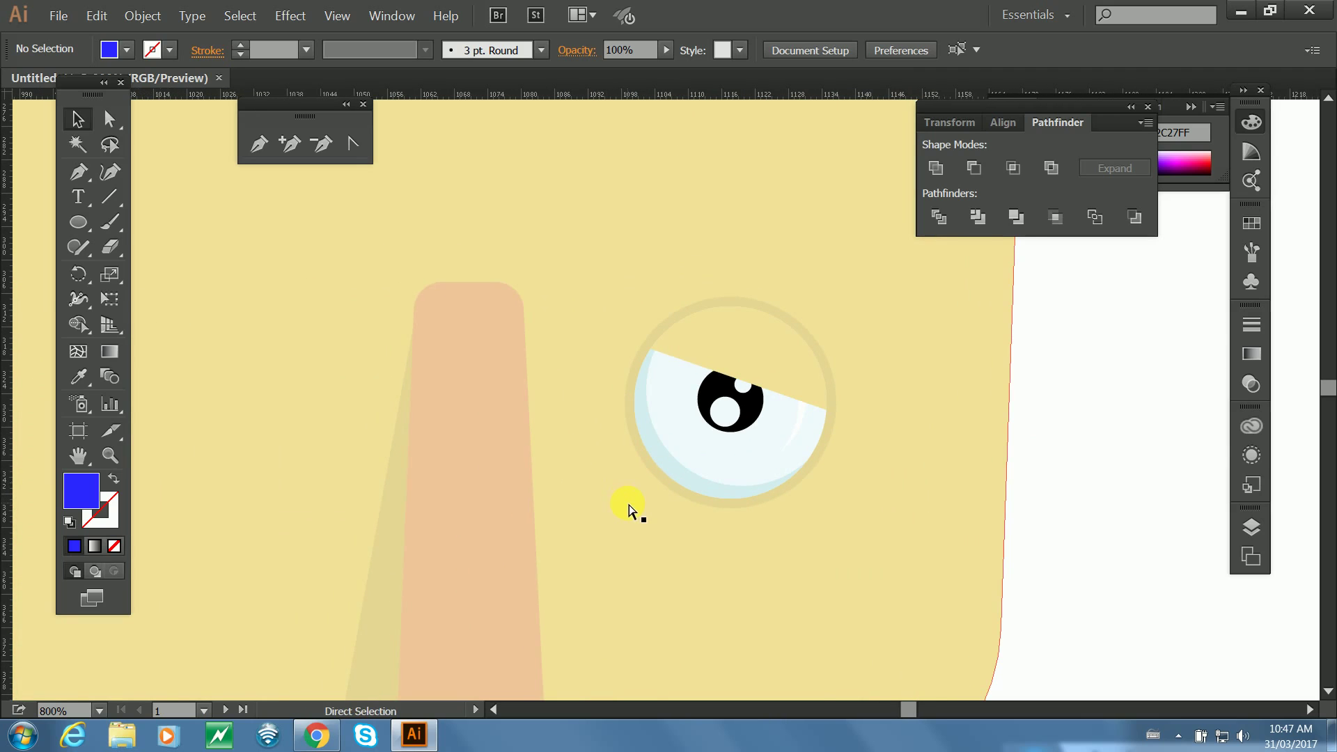
key("ctrl+minus")
key("ctrl+minus")
key("ctrl+minus")
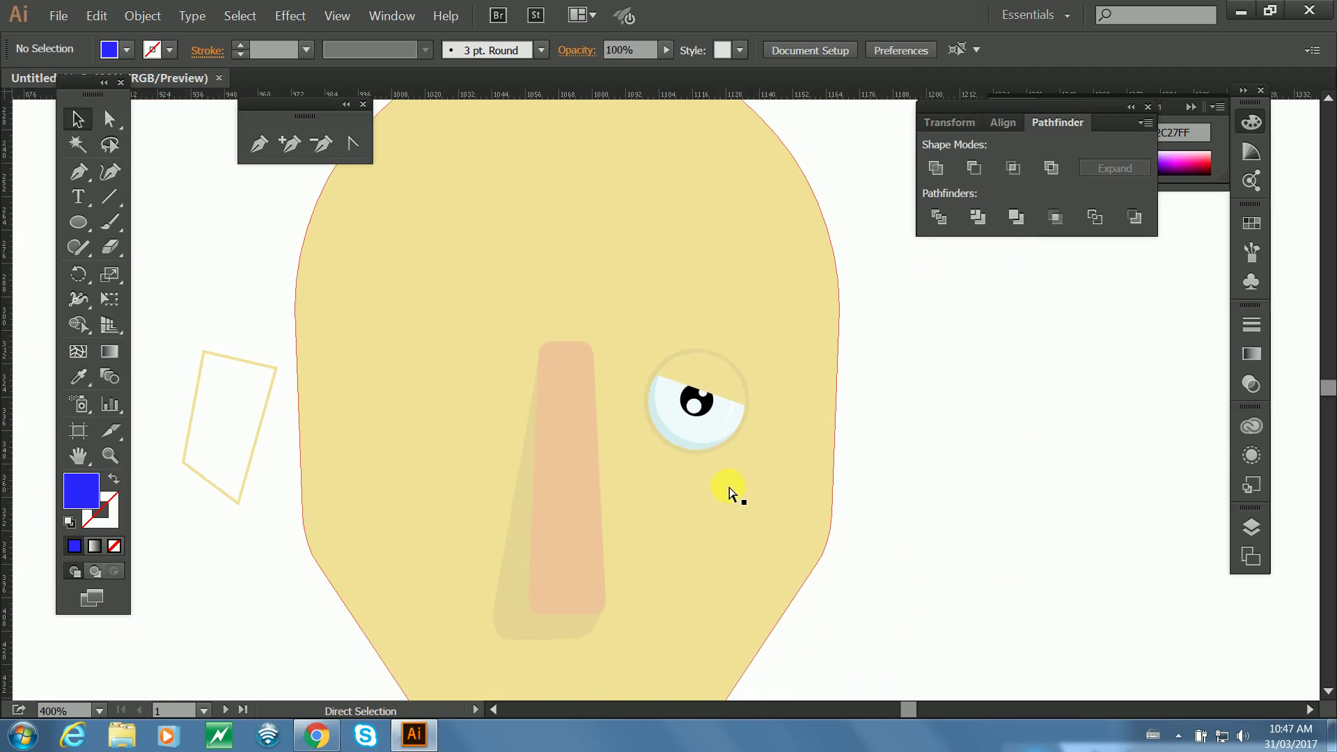
left_click(321, 374)
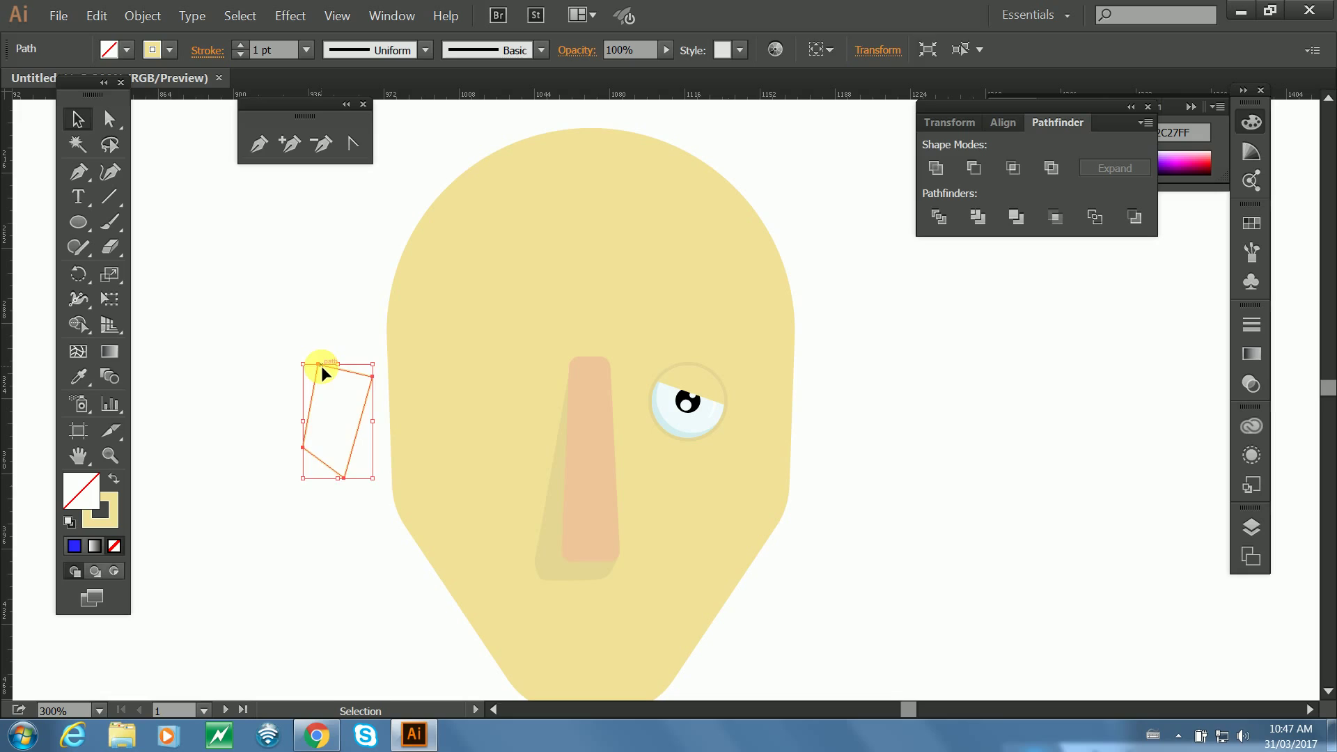
key("Delete")
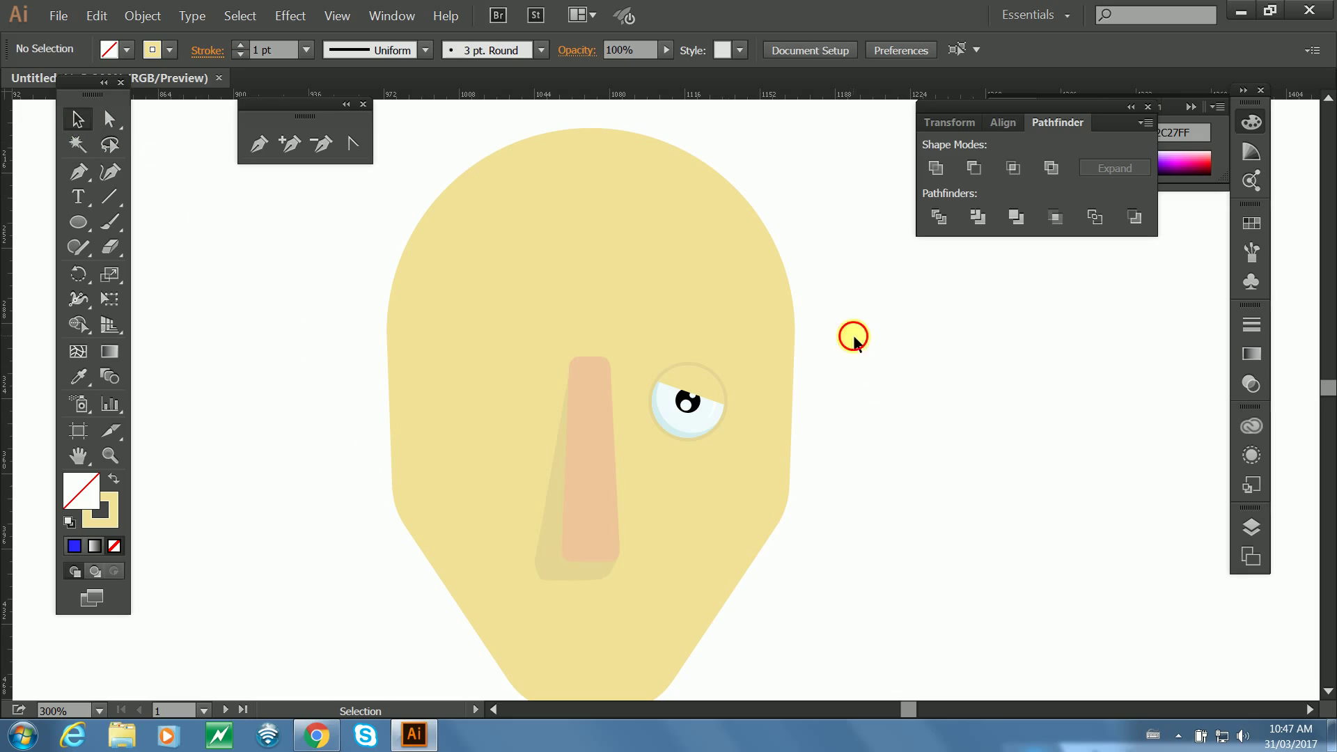
Select all parts of the eye without the face shape and group them.
left_click_drag(854, 334, 650, 448)
left_click(932, 404)
left_click_drag(905, 352, 668, 468)
left_click_drag(880, 370, 785, 442)
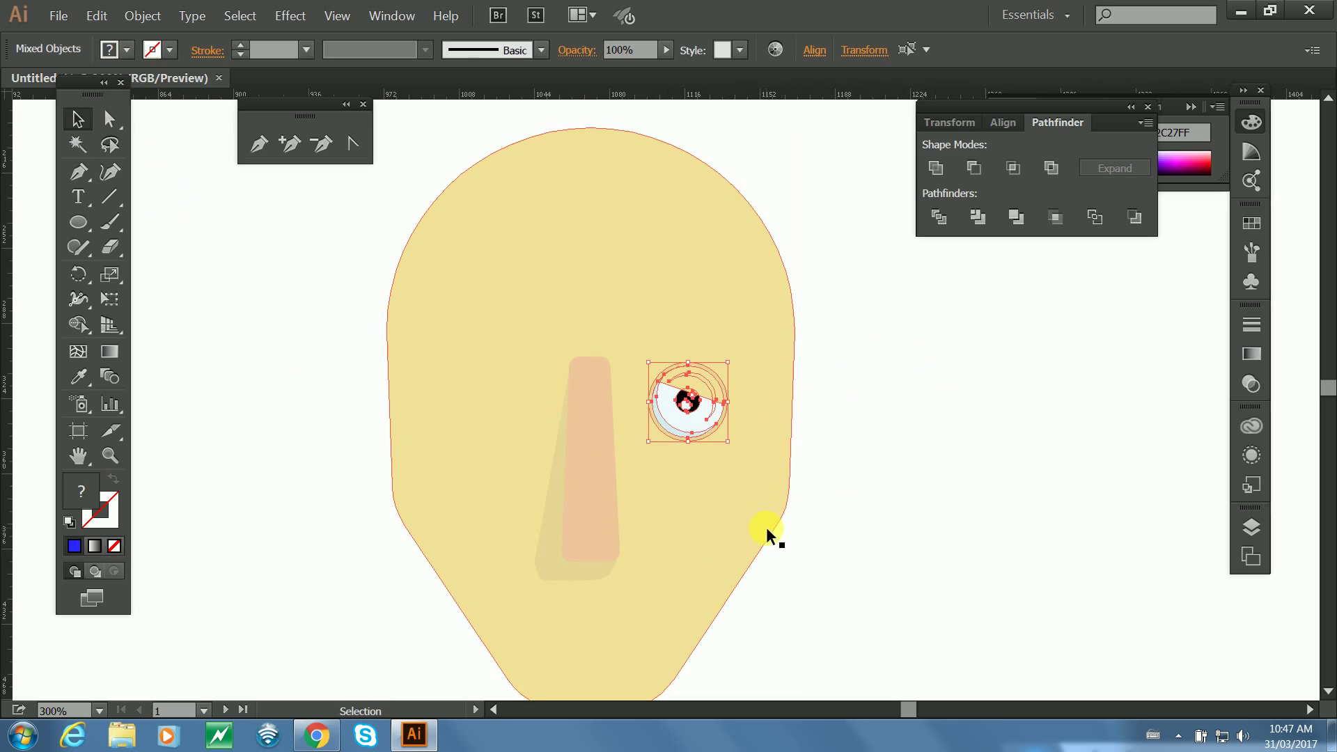
left_click_drag(724, 402, 694, 405)
Create a mirrored copy of the eye group by reflecting it about the vertical axis.
right_click(694, 405)
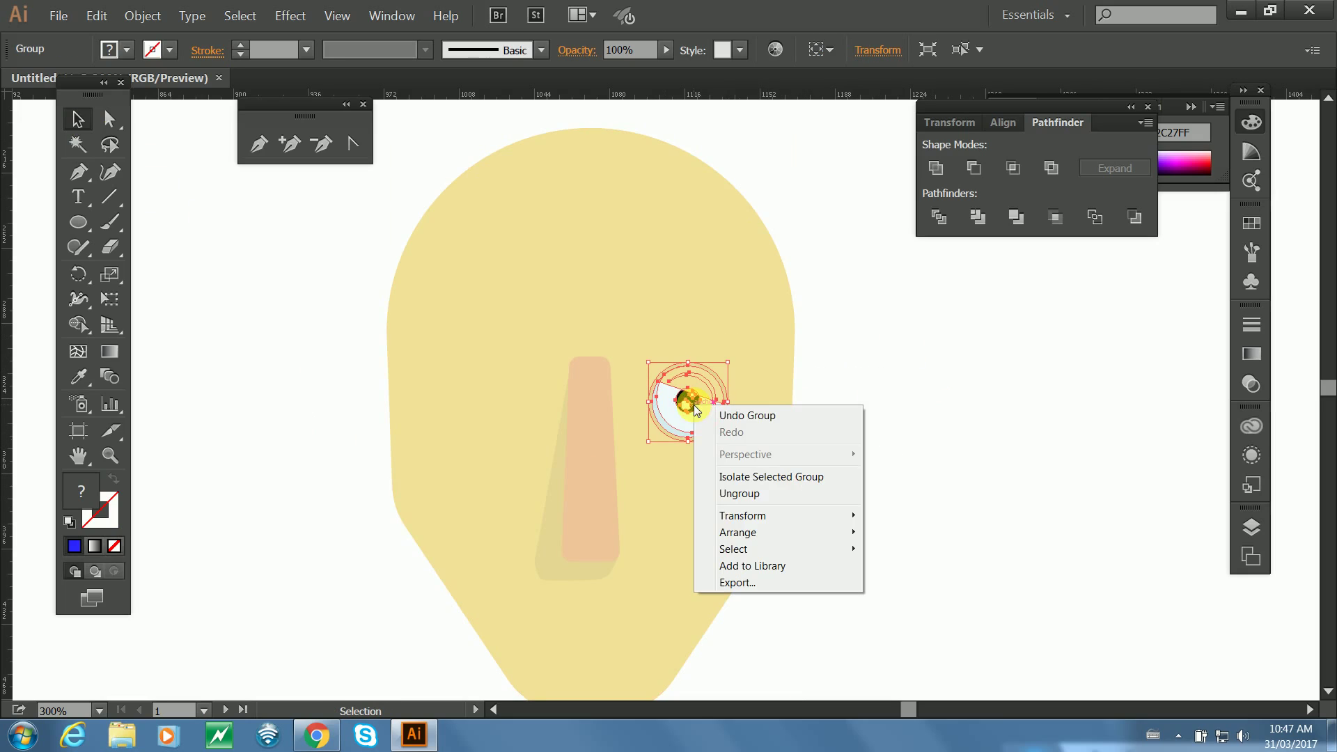
mouse_move(731, 517)
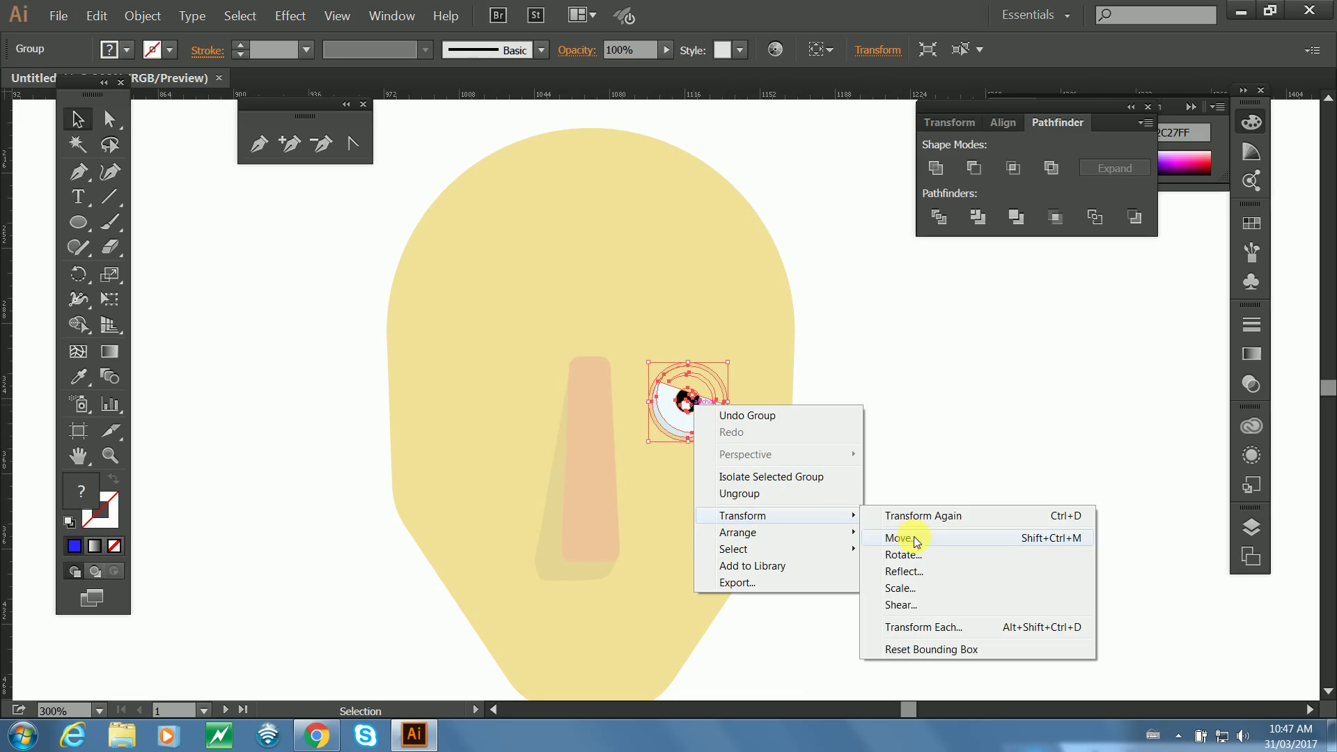
left_click(914, 572)
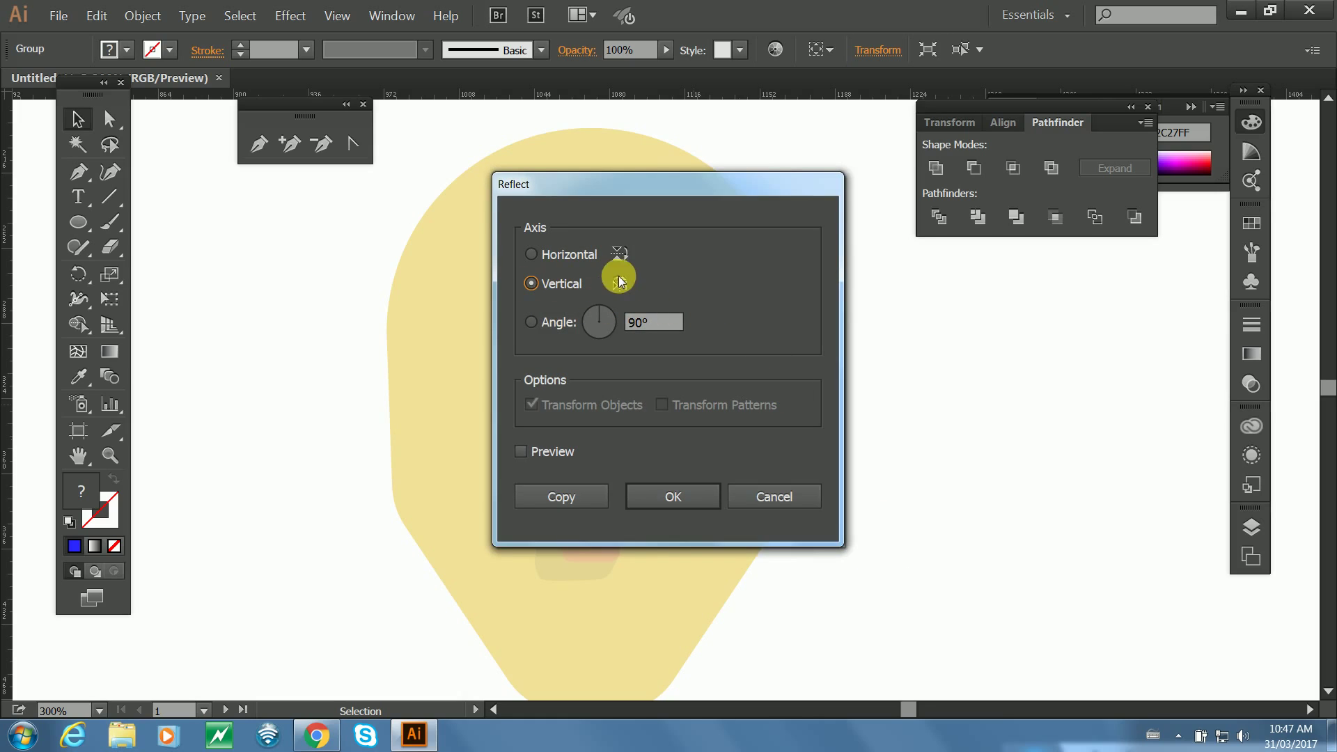
left_click(558, 494)
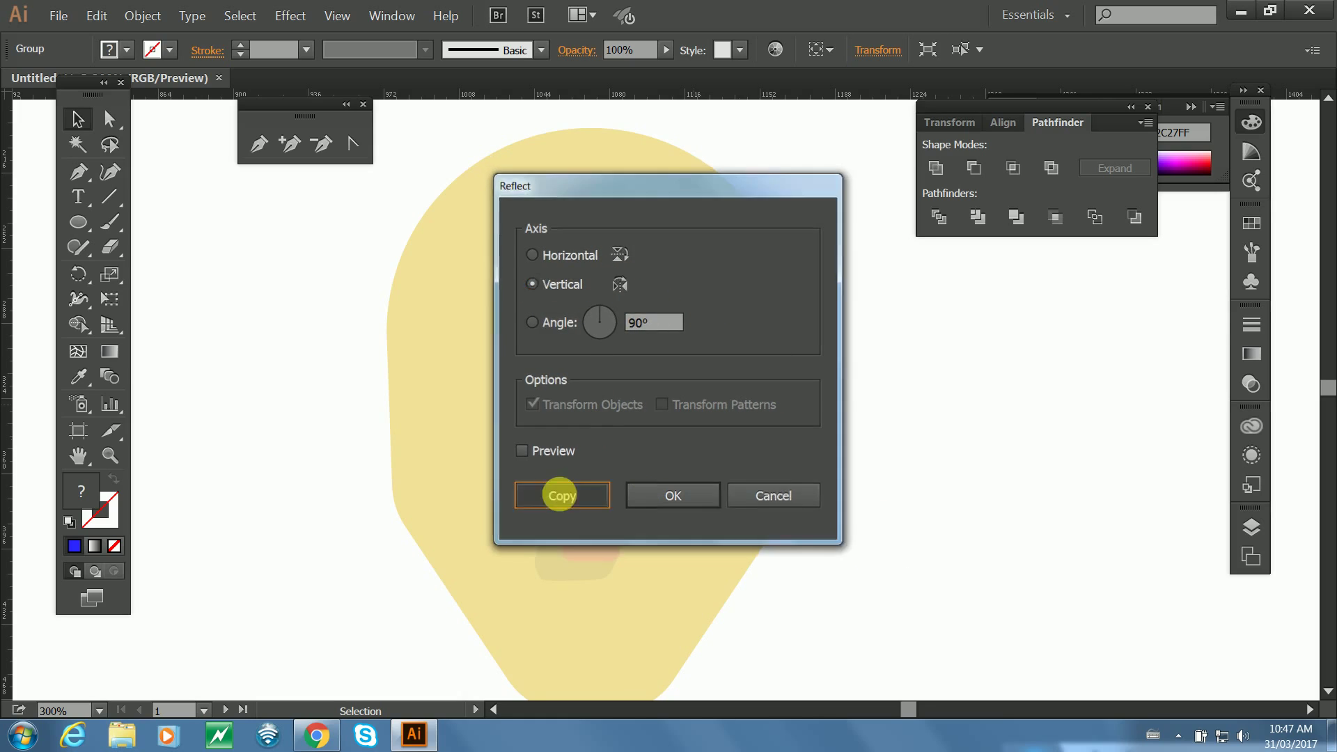
left_click(754, 406)
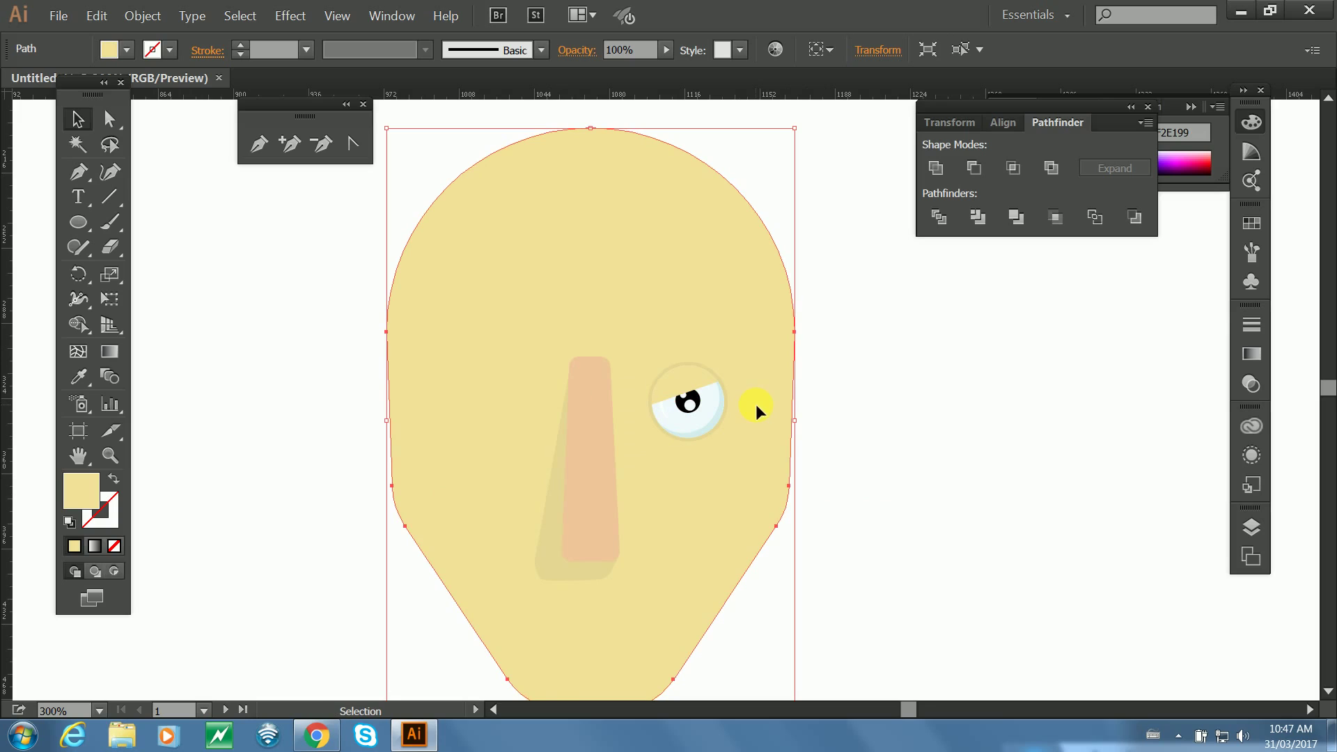
Move the mirrored eye horizontally to the other side of the nose, balancing its spacing against the original eye.
left_click(708, 394)
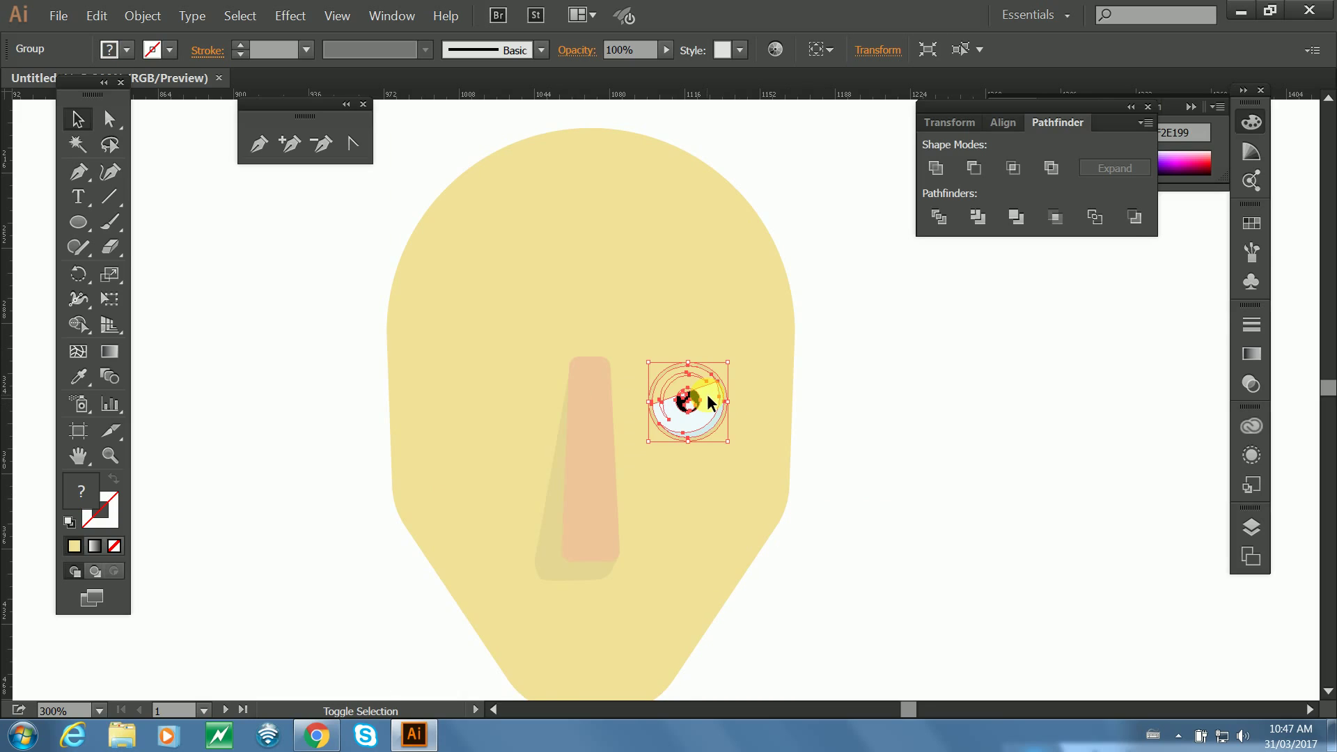
left_click(707, 394, "shift")
key("shift+Left")
key("shift+Left")
key("shift+Left")
key("shift+Left")
key("shift+Left")
key("shift+Left")
key("shift+Left")
key("shift+Left")
key("shift+Left")
key("shift+Left")
key("shift+Left")
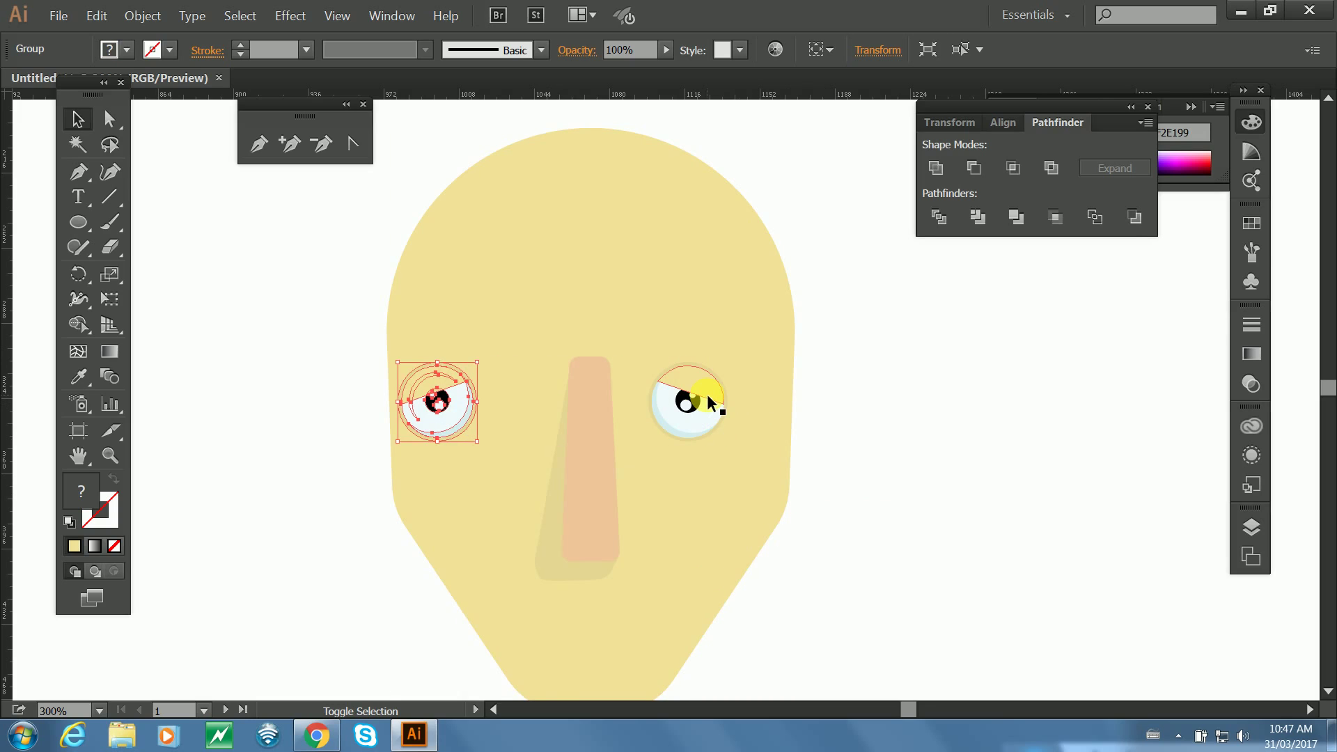
key("shift+Right")
key("shift+Right")
key("Left")
key("Left")
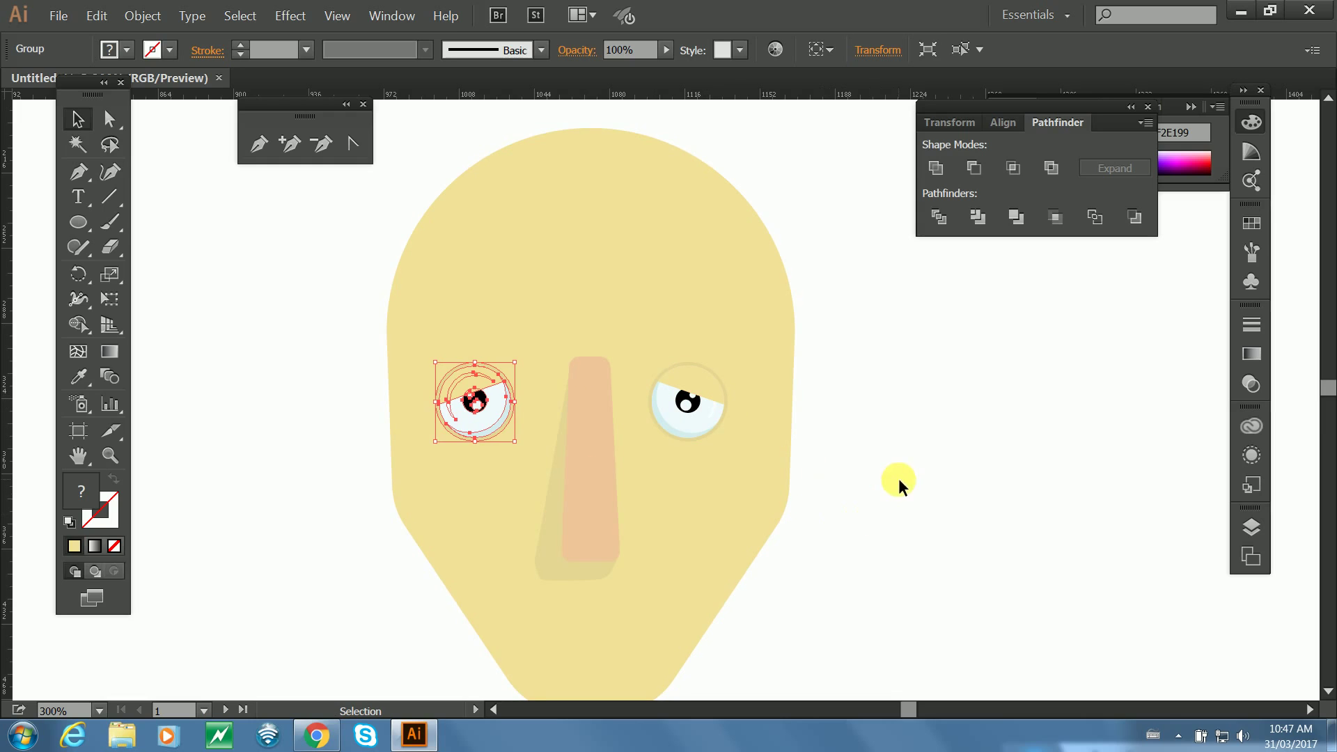
key("Right")
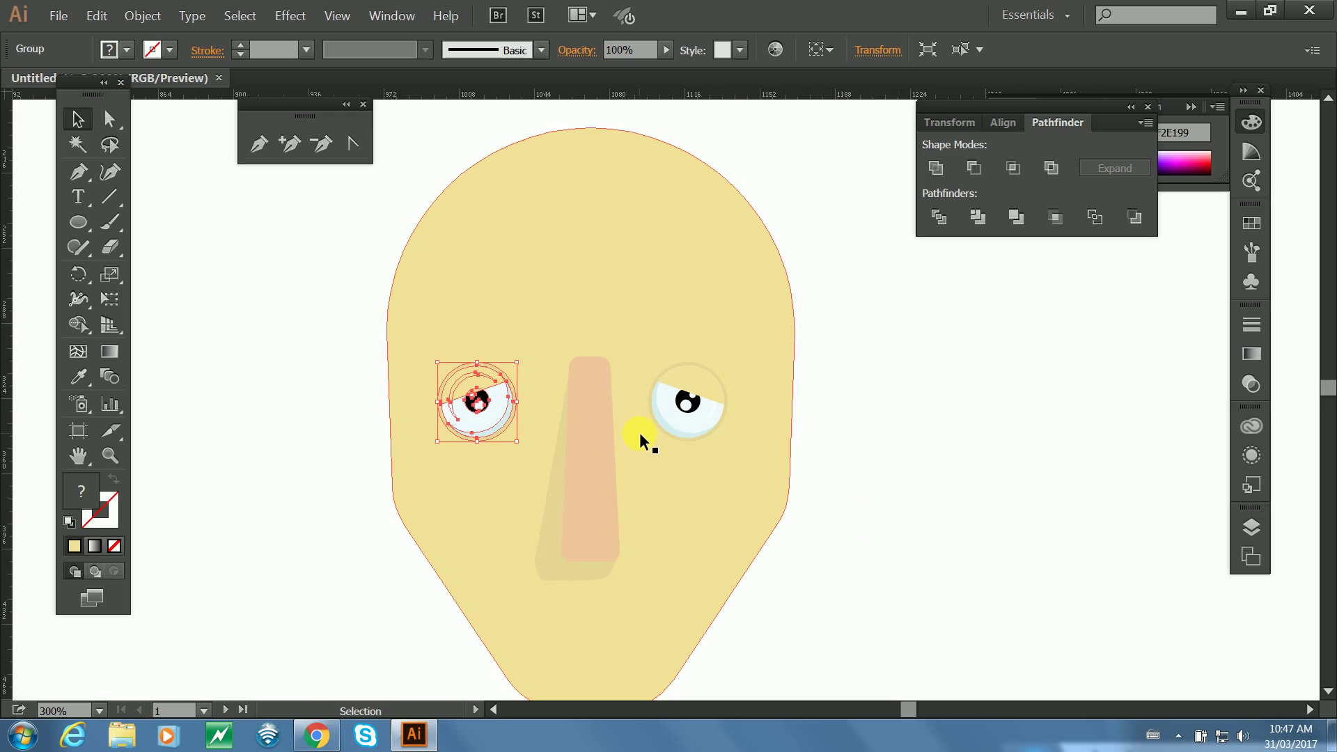
Group the two eyes and align them with the face and nose on their horizontal centres.
left_click(680, 398, "shift")
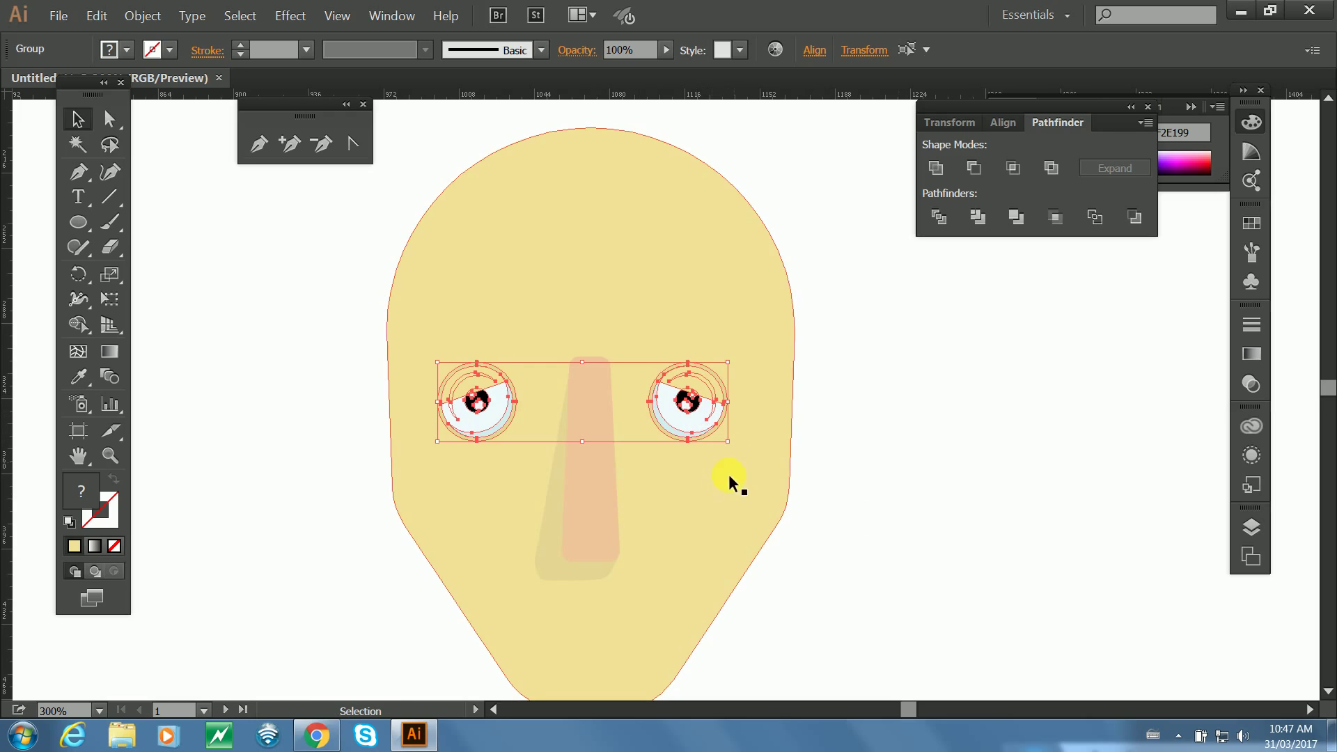
left_click(872, 432)
left_click(704, 396)
left_click(682, 459, "shift")
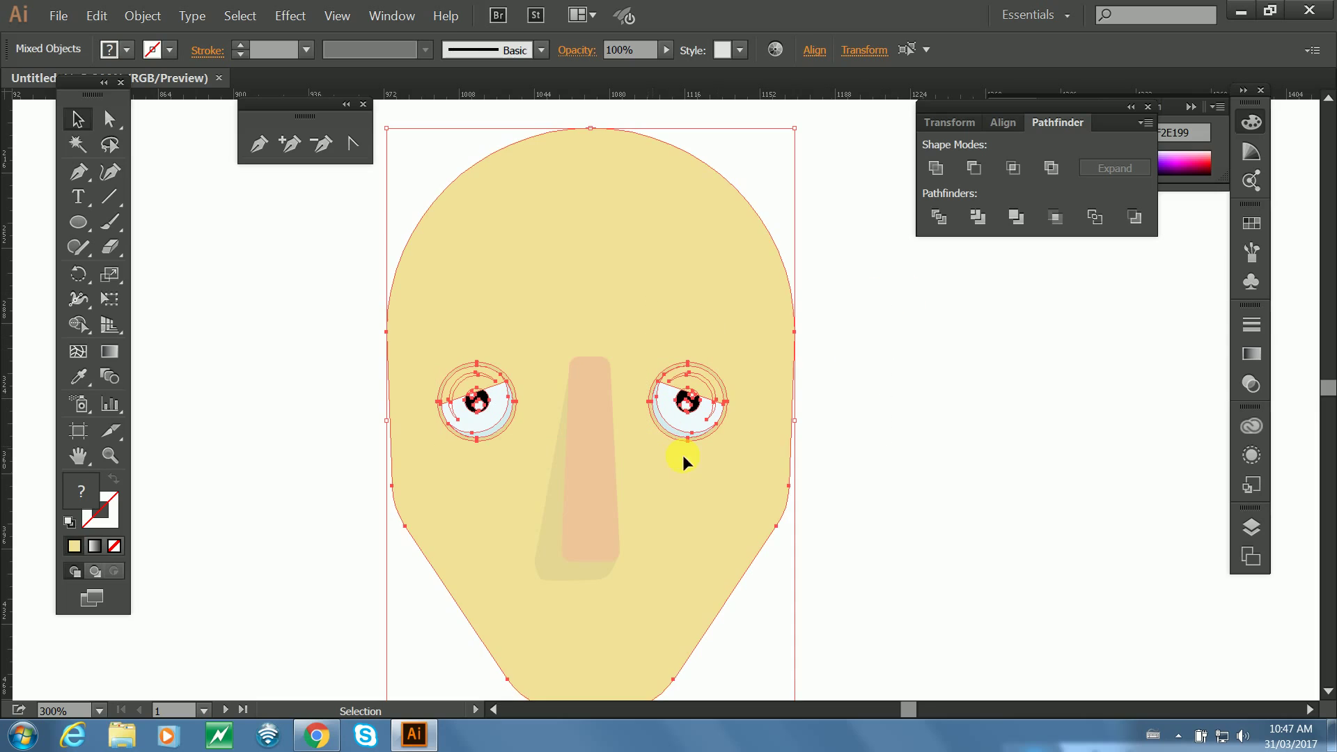
left_click(594, 398, "shift")
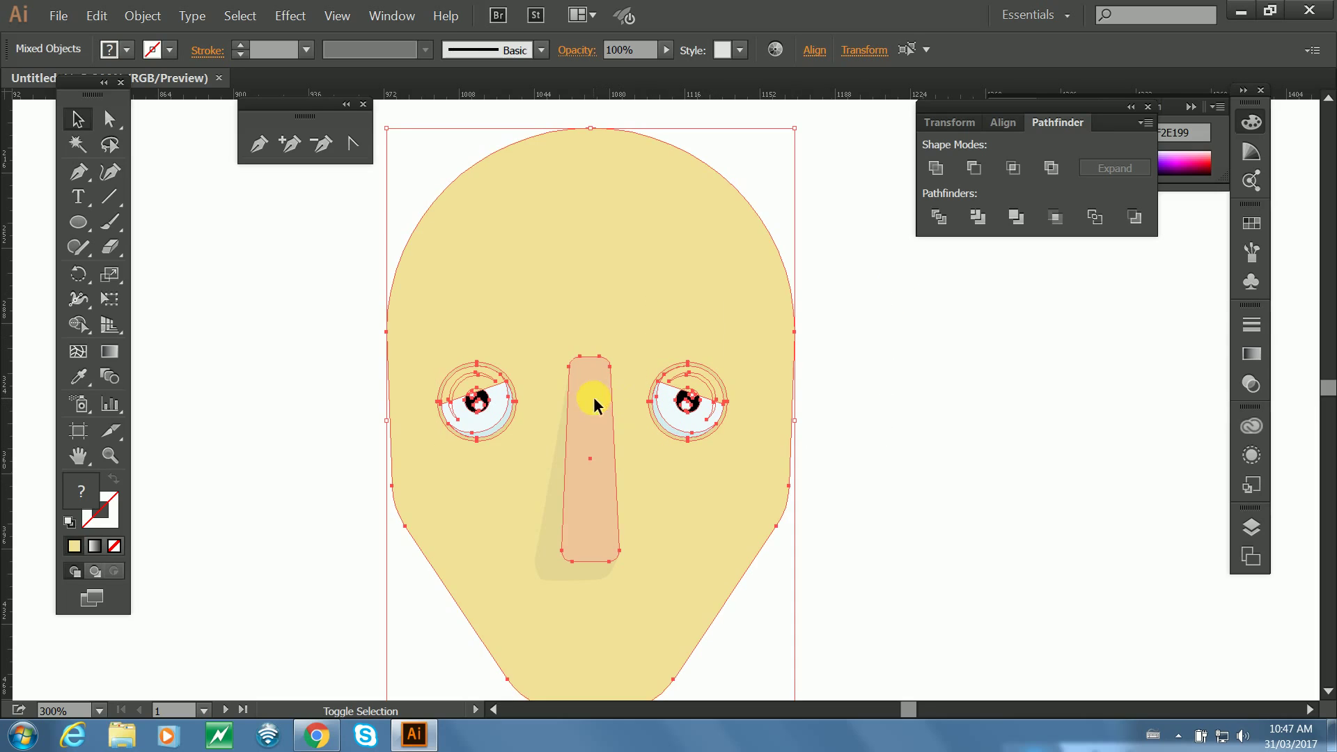
left_click(1003, 124)
left_click(973, 168)
left_click(907, 415)
left_click(581, 580)
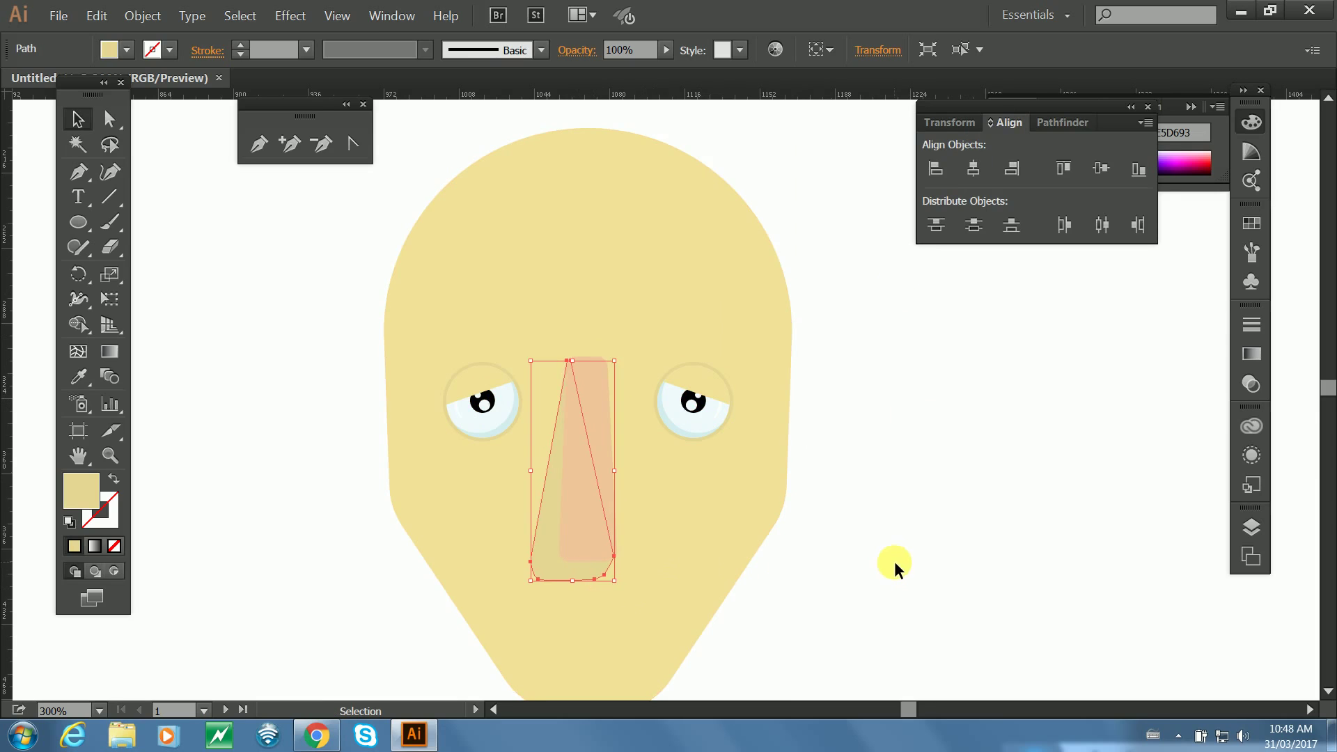
left_click(887, 642)
Draw one large irregular and one small rounded closed freehand shape beside the face with the Pencil tool.
left_click_drag(886, 555, 873, 384)
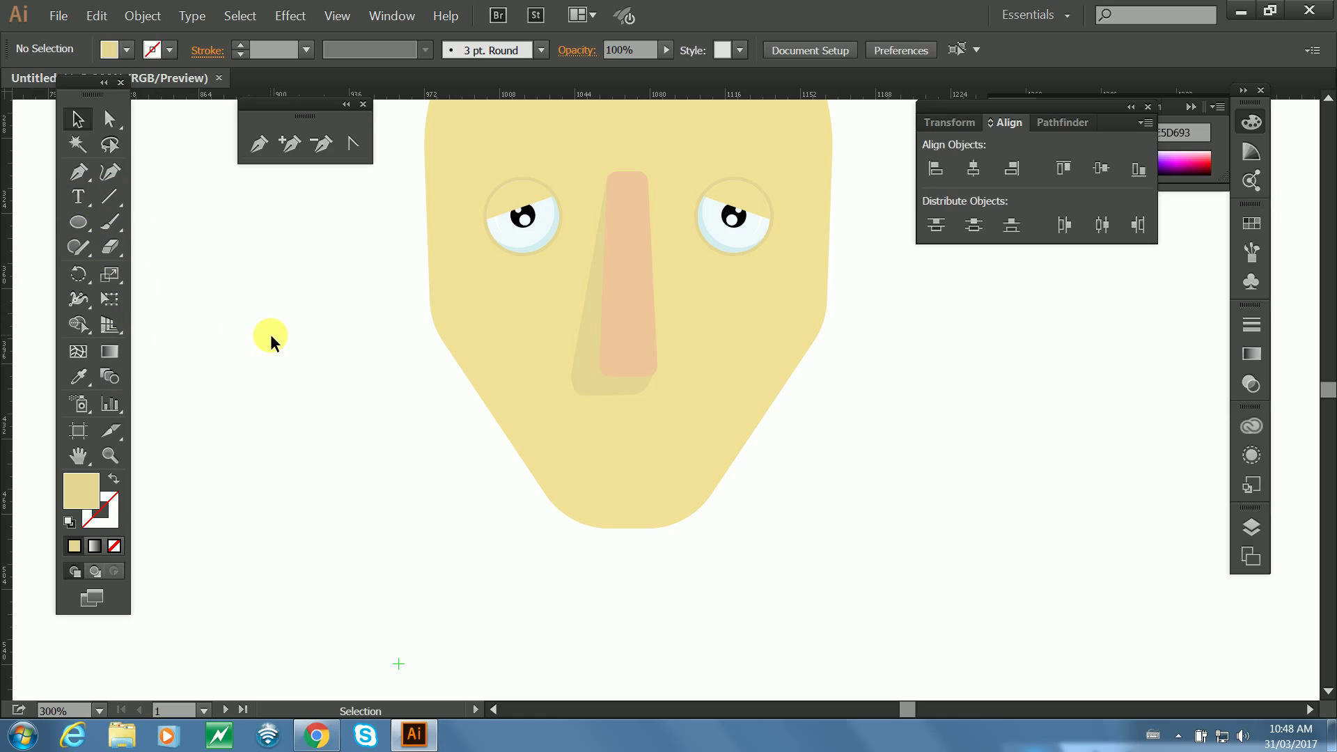
key("n")
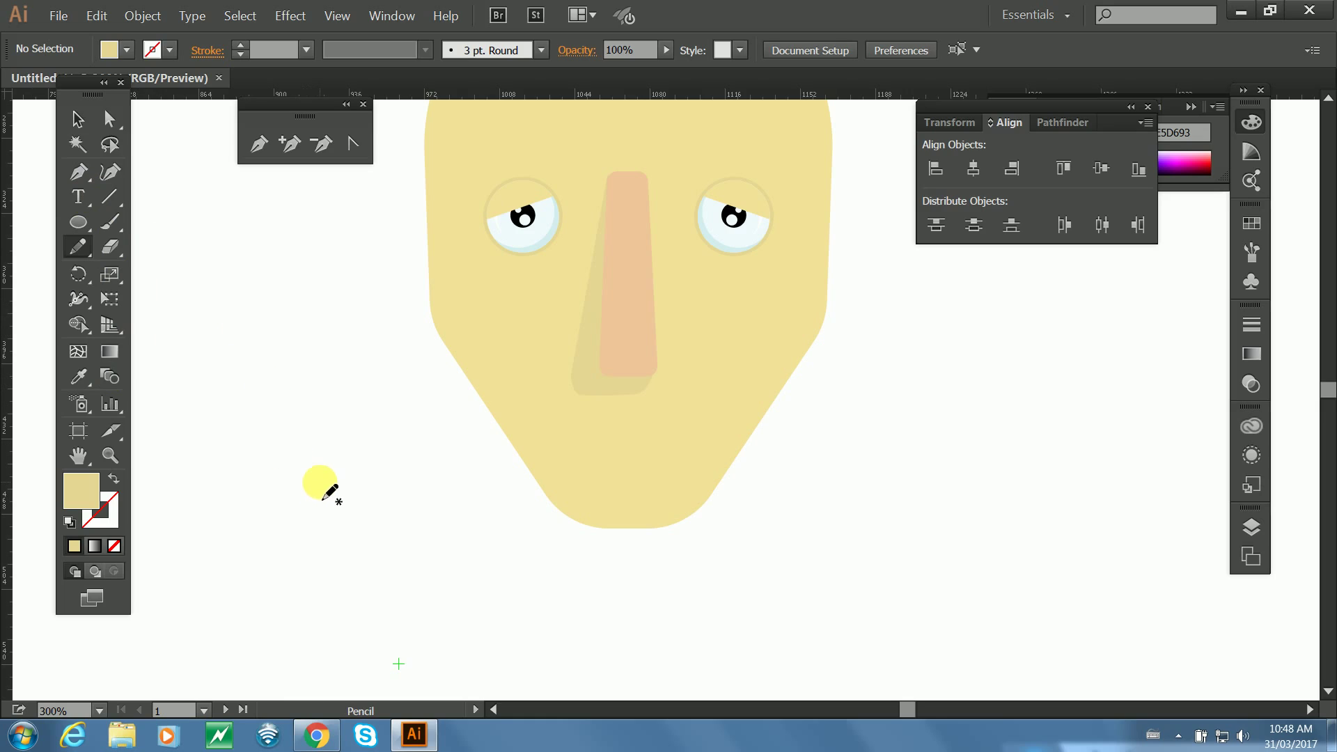
mouse_move(368, 432)
left_mouse_down()
mouse_move(310, 413)
mouse_move(272, 431)
mouse_move(258, 482)
mouse_move(281, 535)
mouse_move(321, 566)
mouse_move(417, 555)
left_mouse_up()
mouse_move(433, 502)
left_mouse_down()
mouse_move(379, 491)
mouse_move(424, 453)
mouse_move(417, 419)
mouse_move(376, 439)
left_mouse_up()
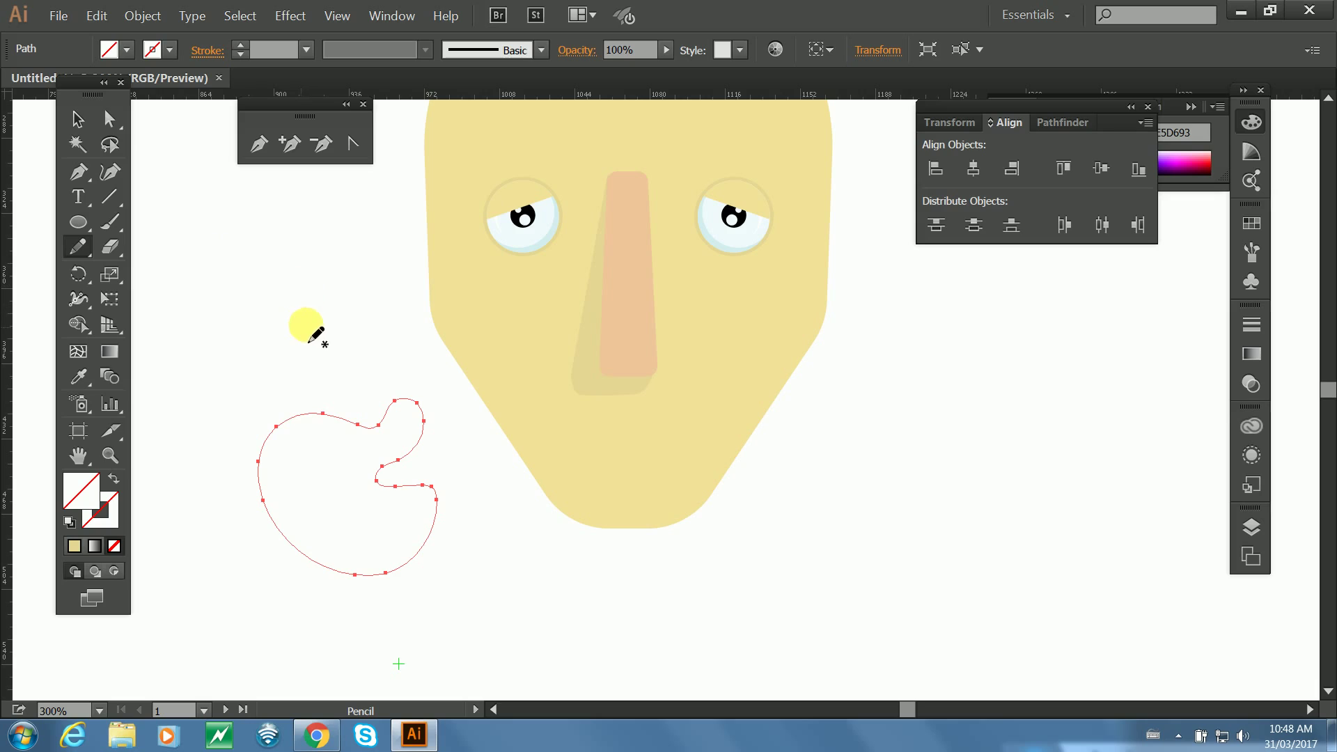
mouse_move(313, 329)
left_mouse_down()
mouse_move(254, 332)
mouse_move(326, 332)
left_mouse_up()
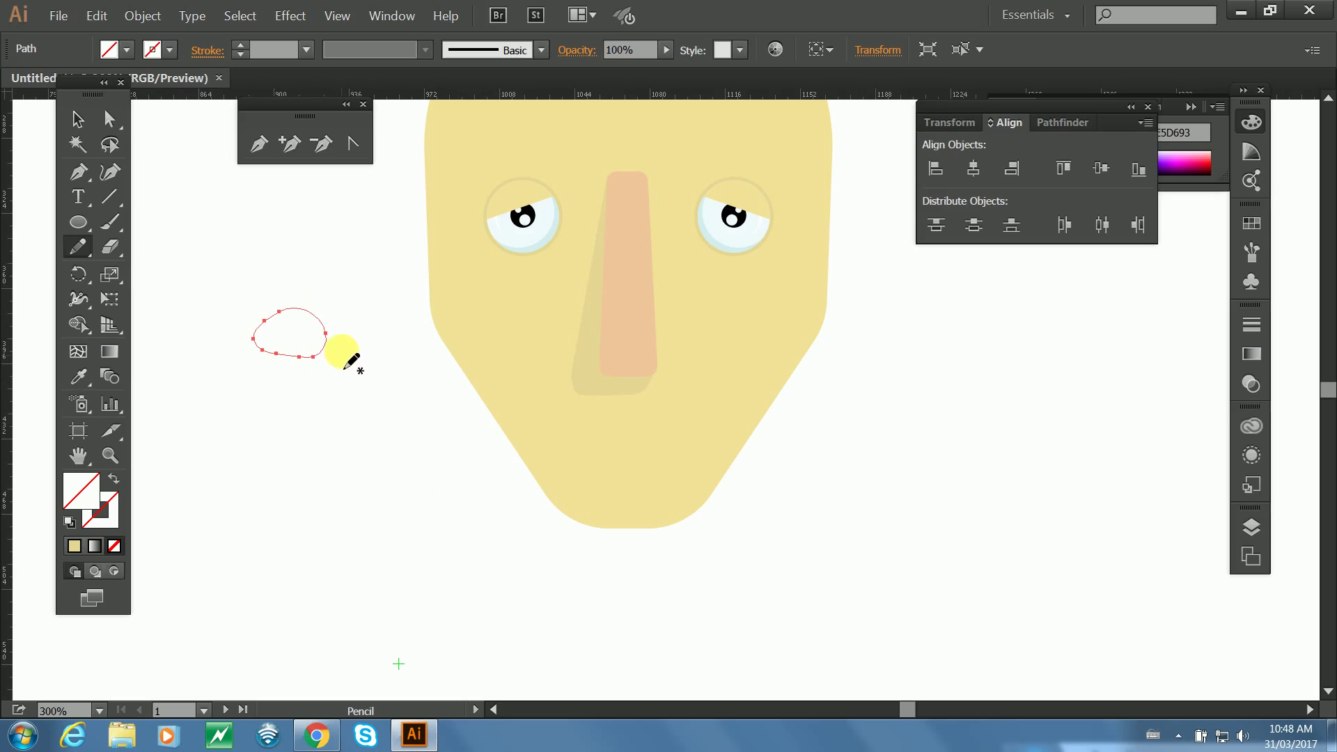
Select both freehand pencil shapes beside the face and delete them.
key("v")
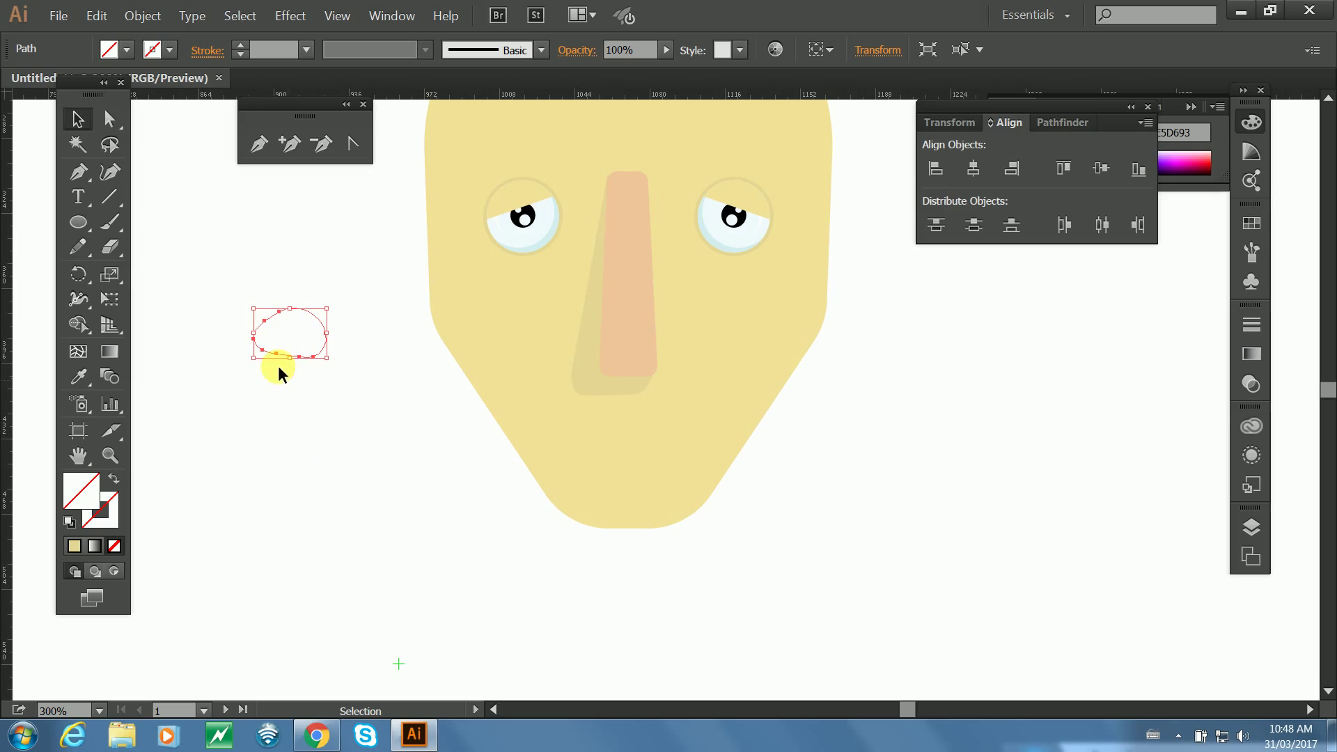
left_click_drag(261, 399, 362, 560)
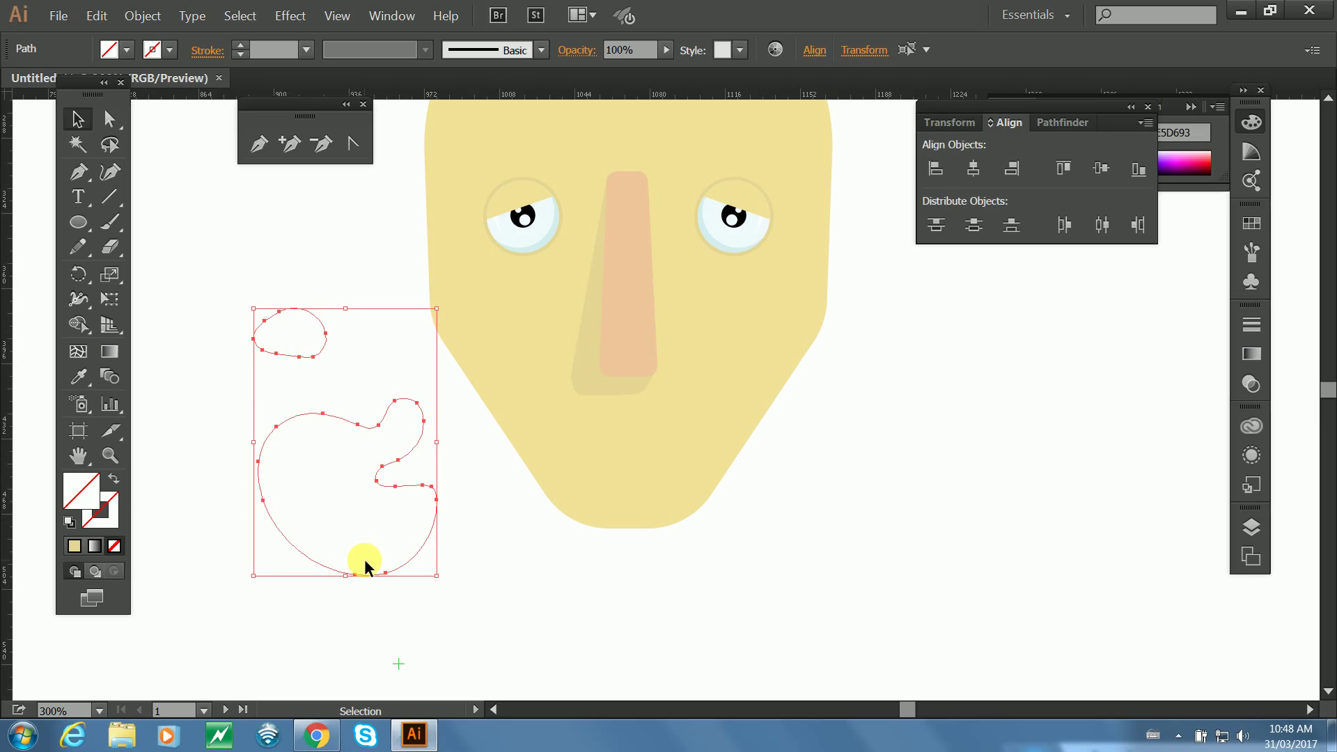
key("Delete")
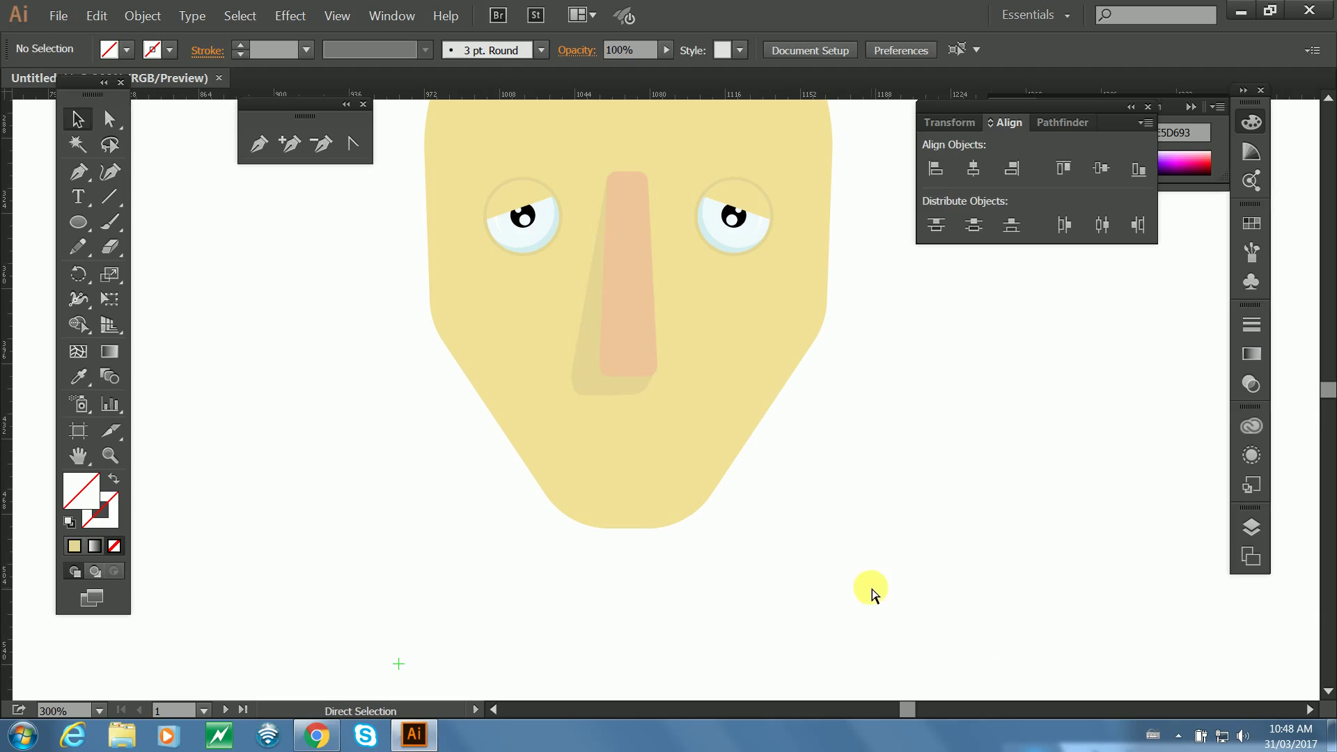
key("ctrl+plus")
key("ctrl+plus")
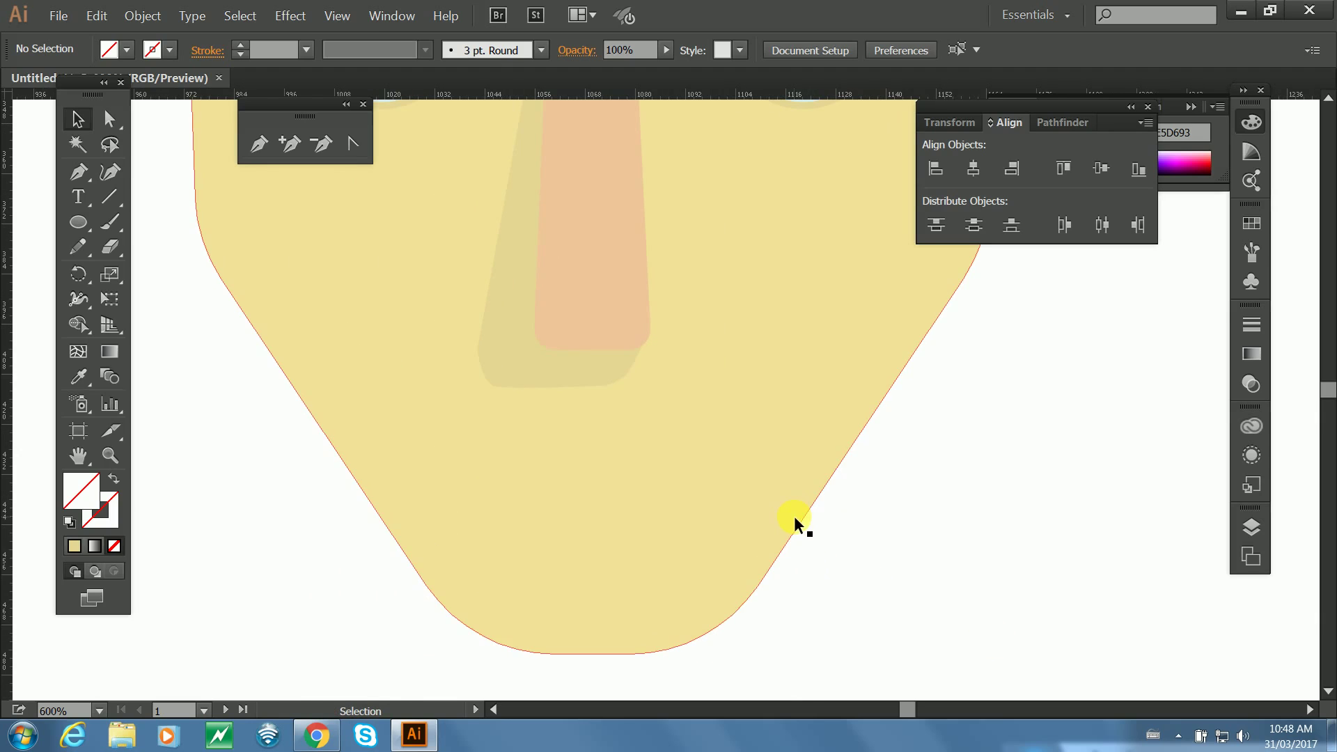
left_click_drag(676, 462, 680, 543)
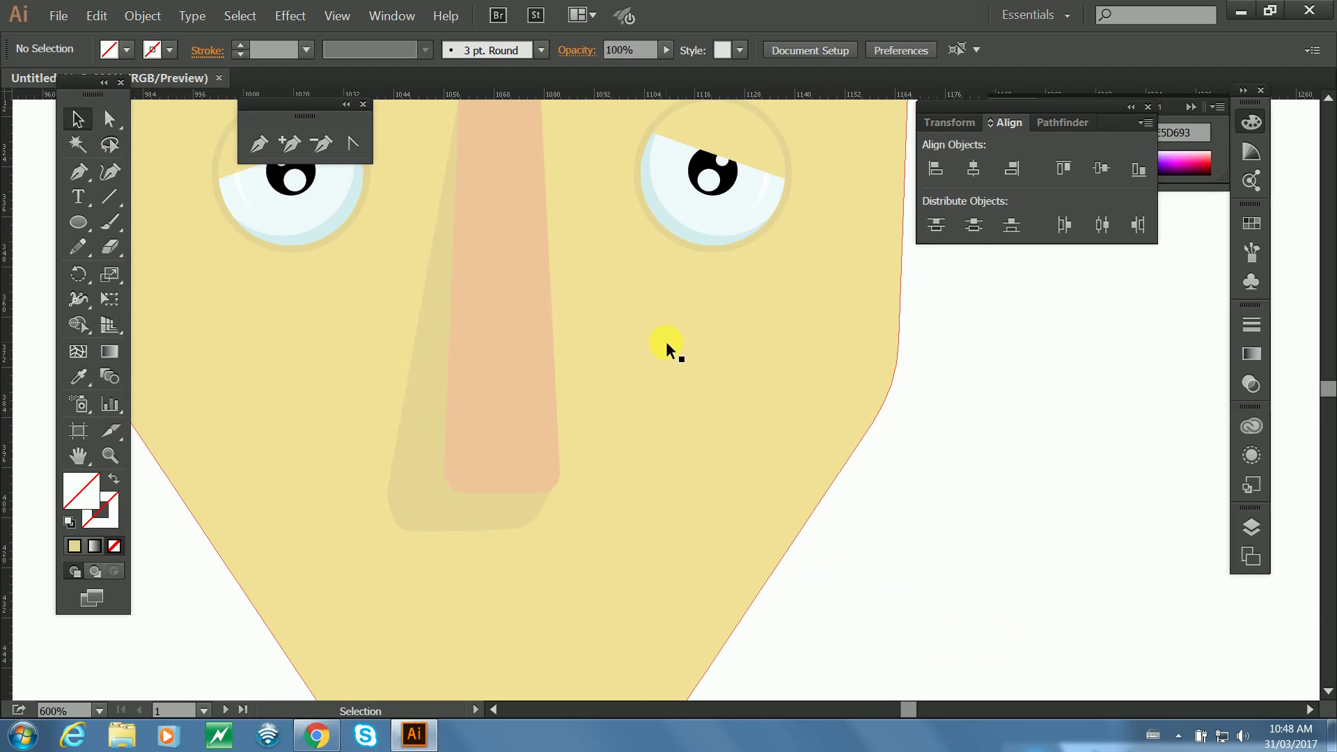
Draw a closed crescent with the Pencil tool from the right eye's inner corner down onto the cheek, smoothing its upper end.
key("n")
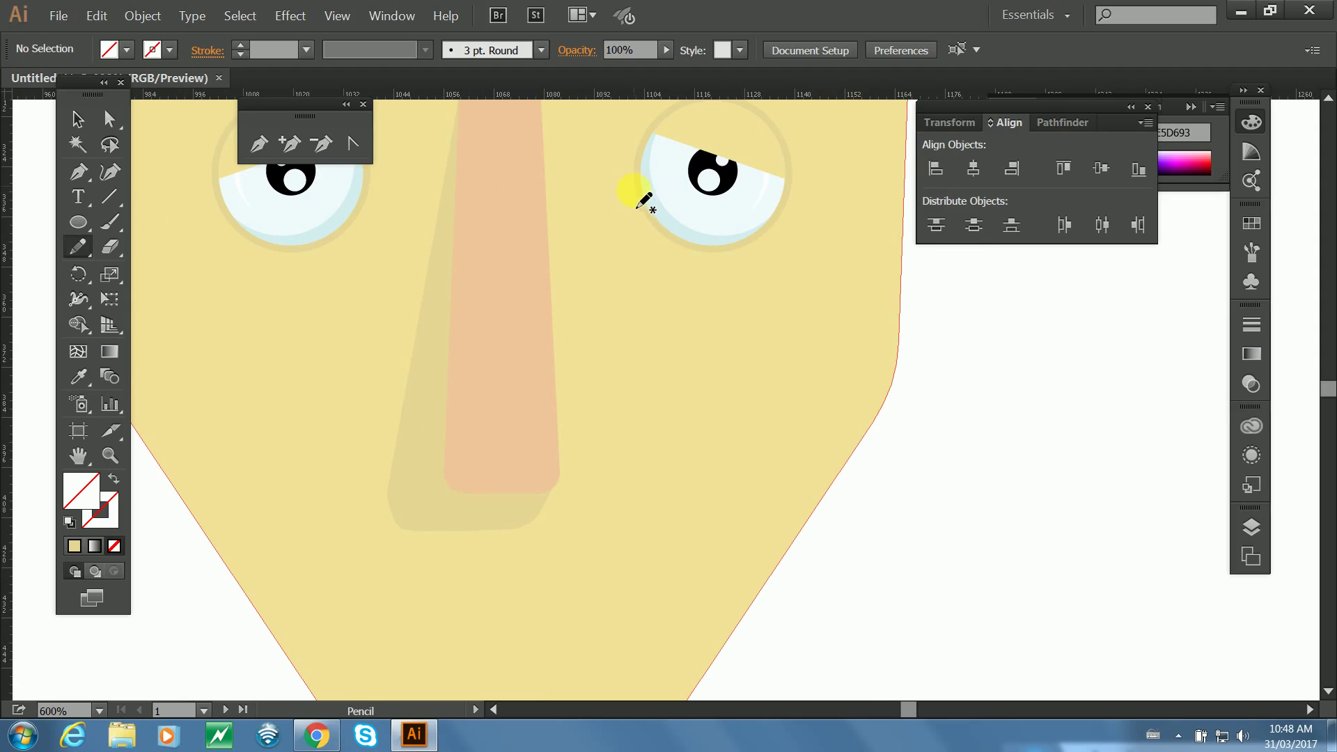
mouse_move(632, 192)
left_mouse_down()
mouse_move(681, 307)
mouse_move(756, 363)
mouse_move(719, 321)
mouse_move(678, 197)
mouse_move(640, 165)
left_mouse_up()
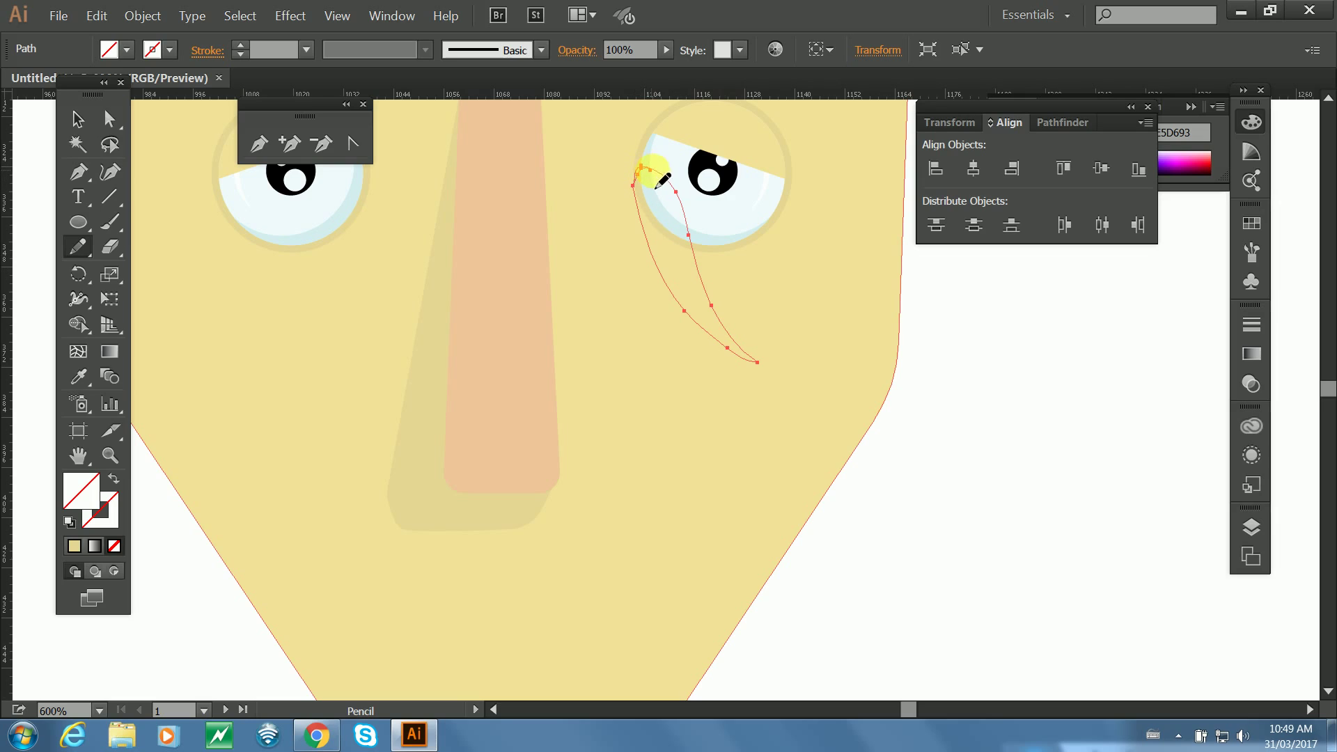
left_click_drag(654, 177, 660, 171)
left_click_drag(645, 164, 648, 244)
Fill the under-eye crescent with the shading colour sampled from the eyelid and send it behind the eye.
key("i")
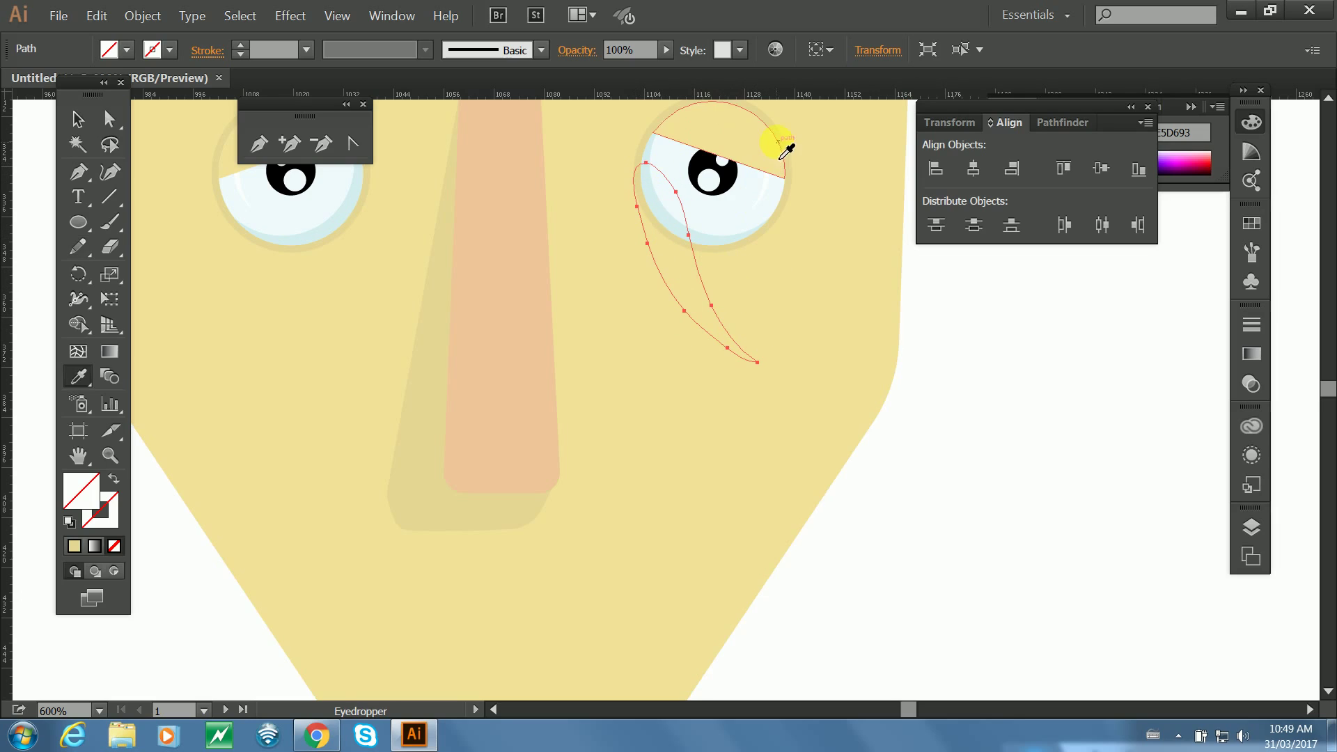
left_click(776, 134)
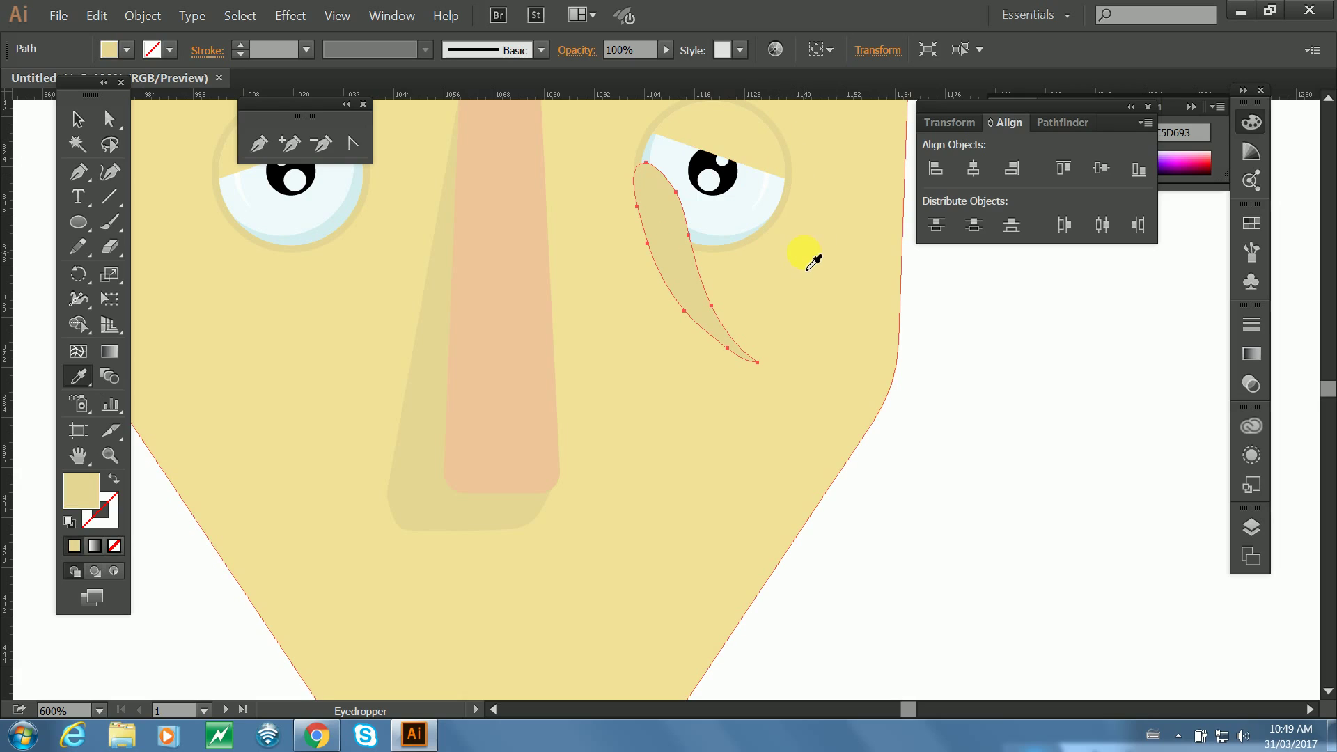
key("ctrl+bracketleft")
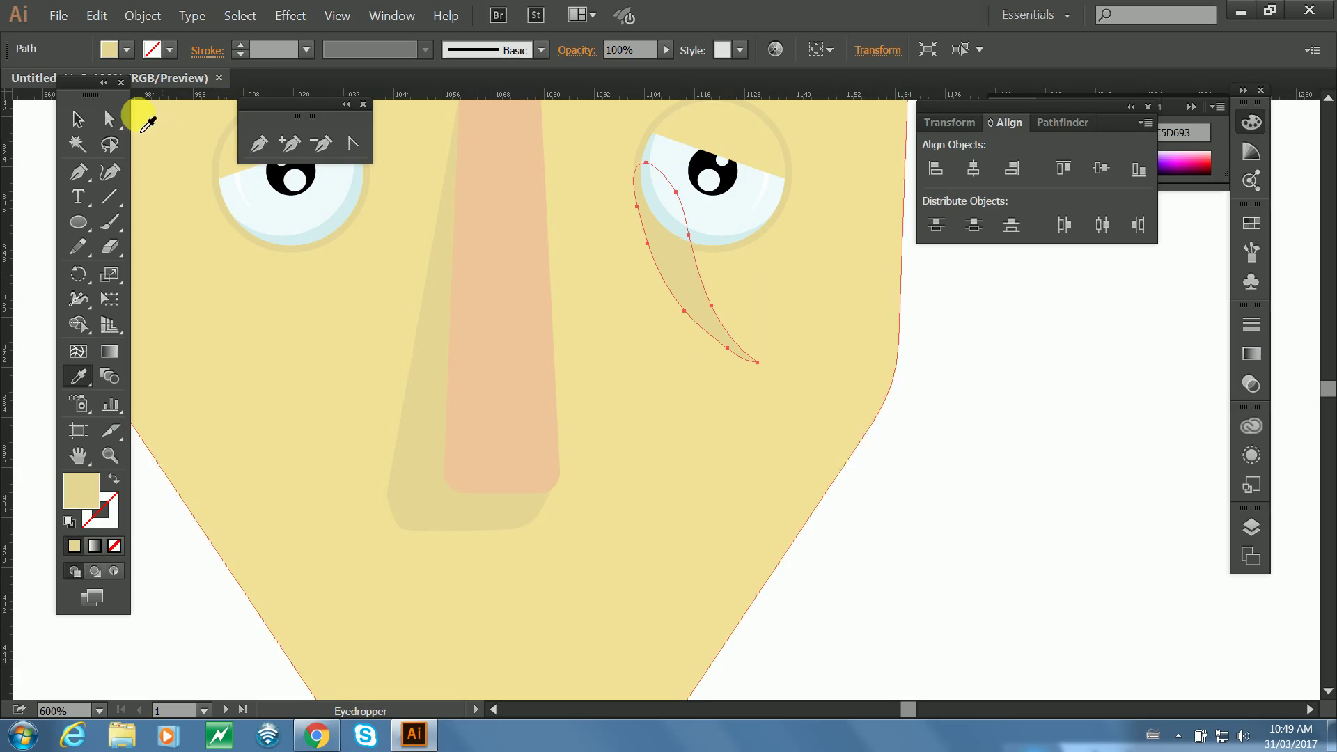
left_click(81, 122)
left_click(978, 476)
left_click(729, 201)
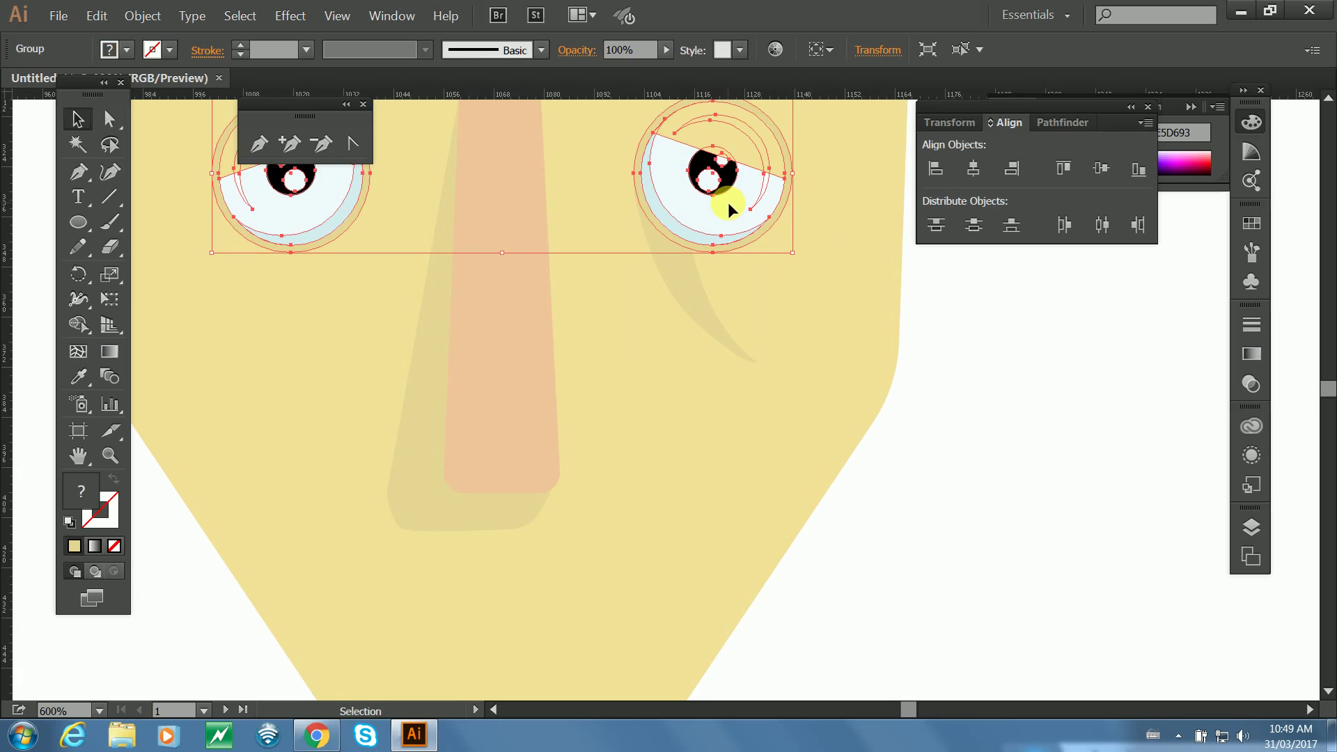
left_click(683, 274)
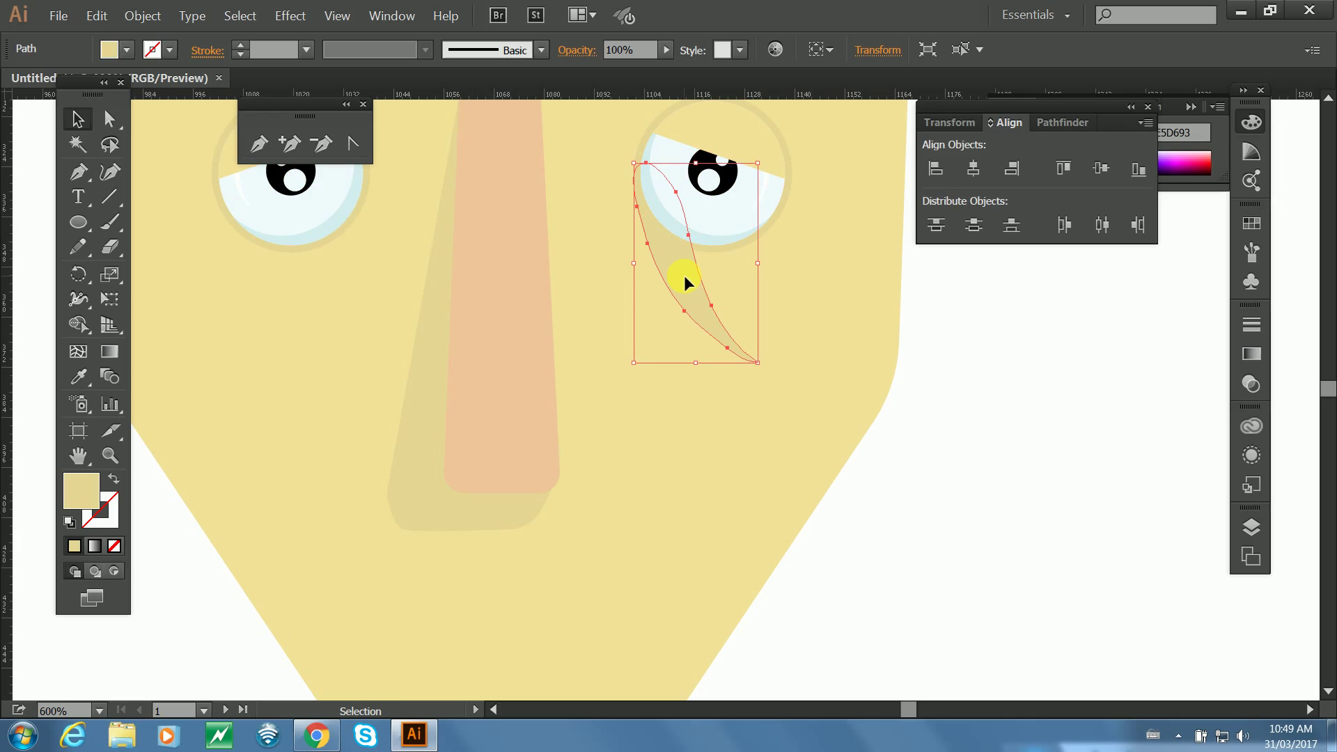
key("a")
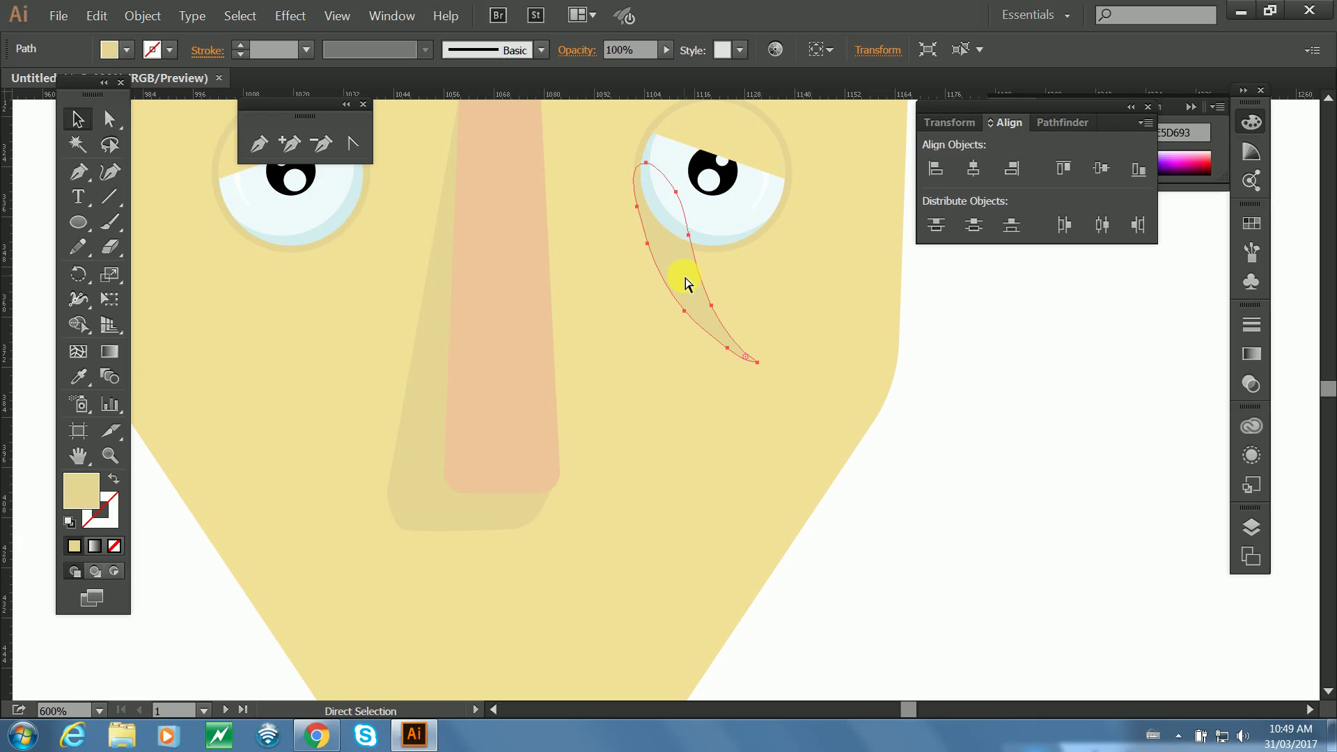
key("v")
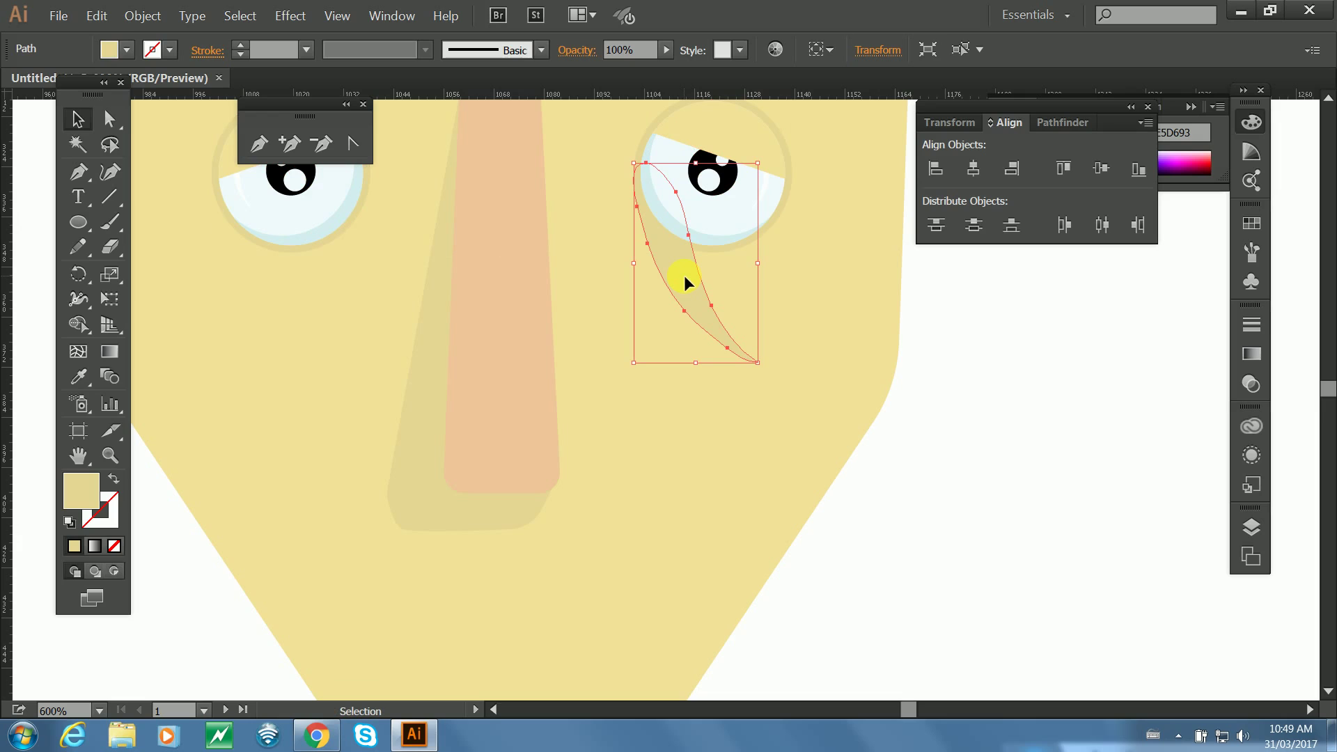
left_click(1014, 448)
left_click_drag(795, 480, 599, 481)
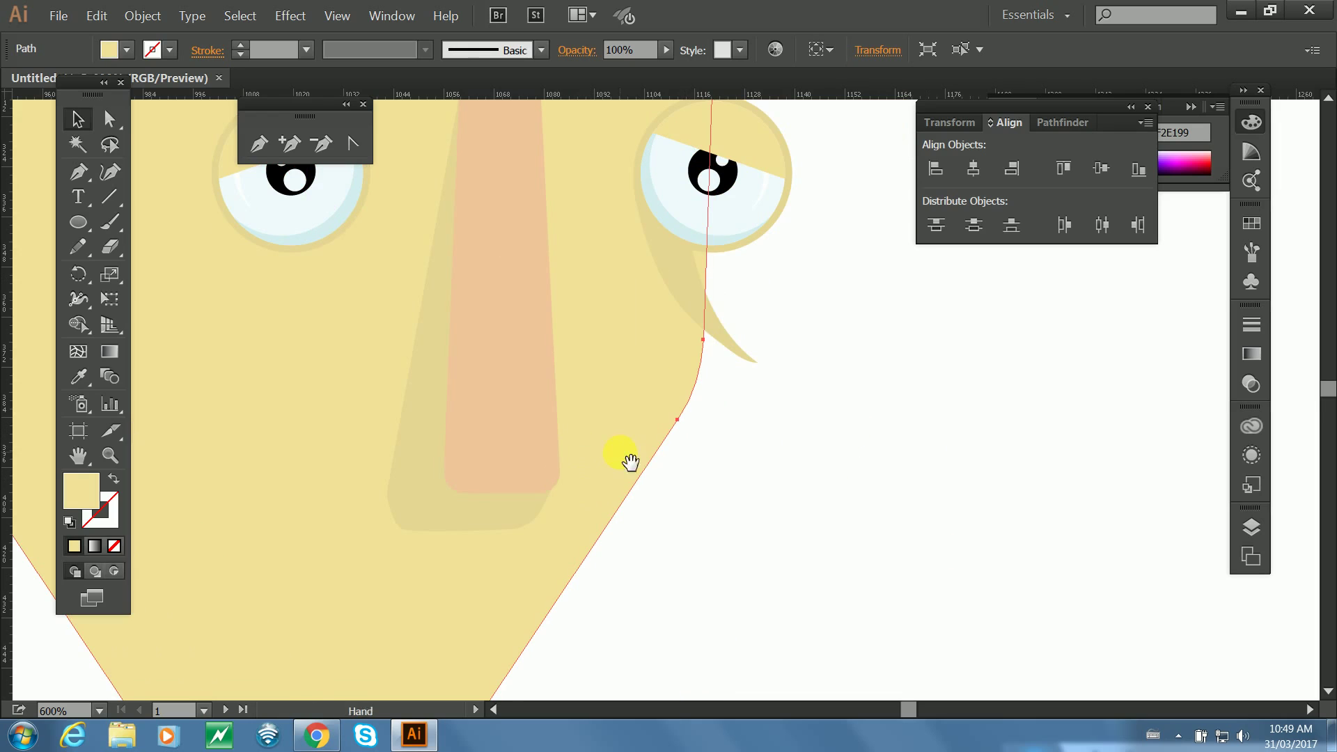
key("a")
key("ctrl+z")
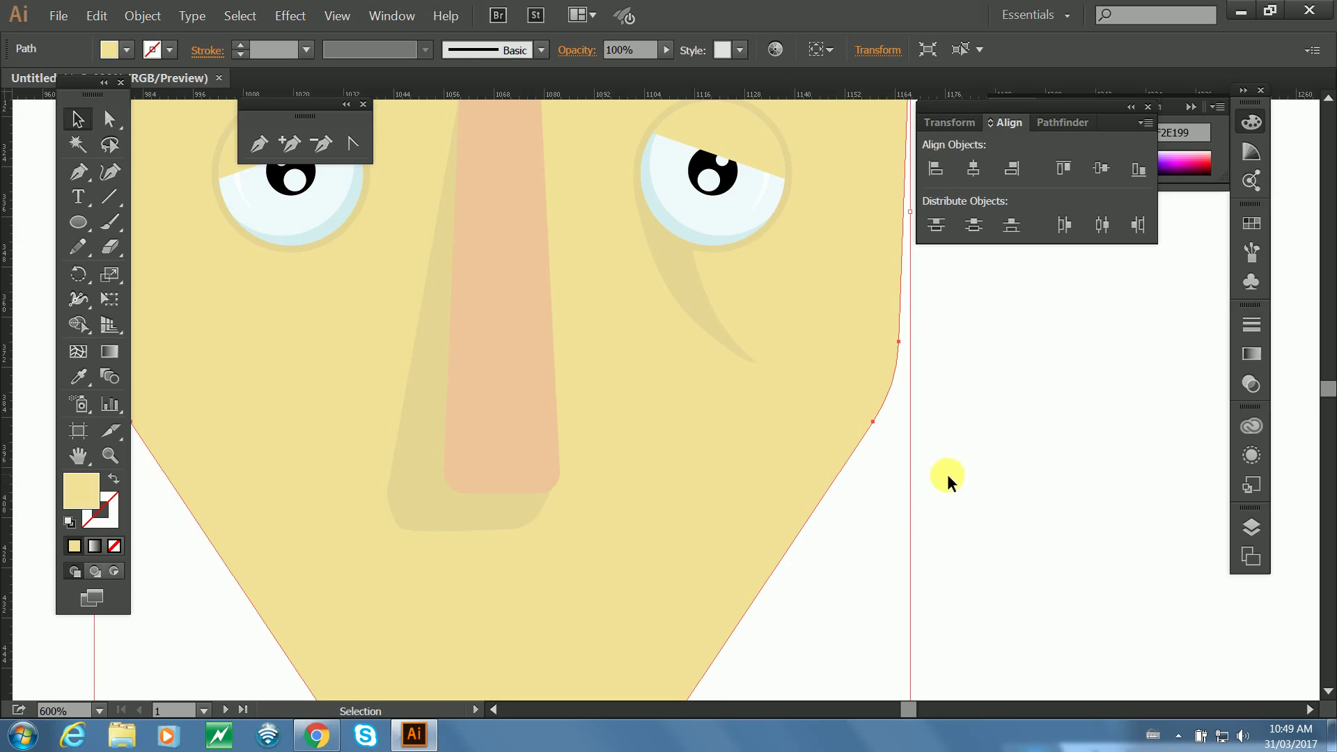
Select the eyes, nose and under-eye crescent without the face and nudge them horizontally back and forth to preview their placement.
left_click_drag(905, 439, 890, 546)
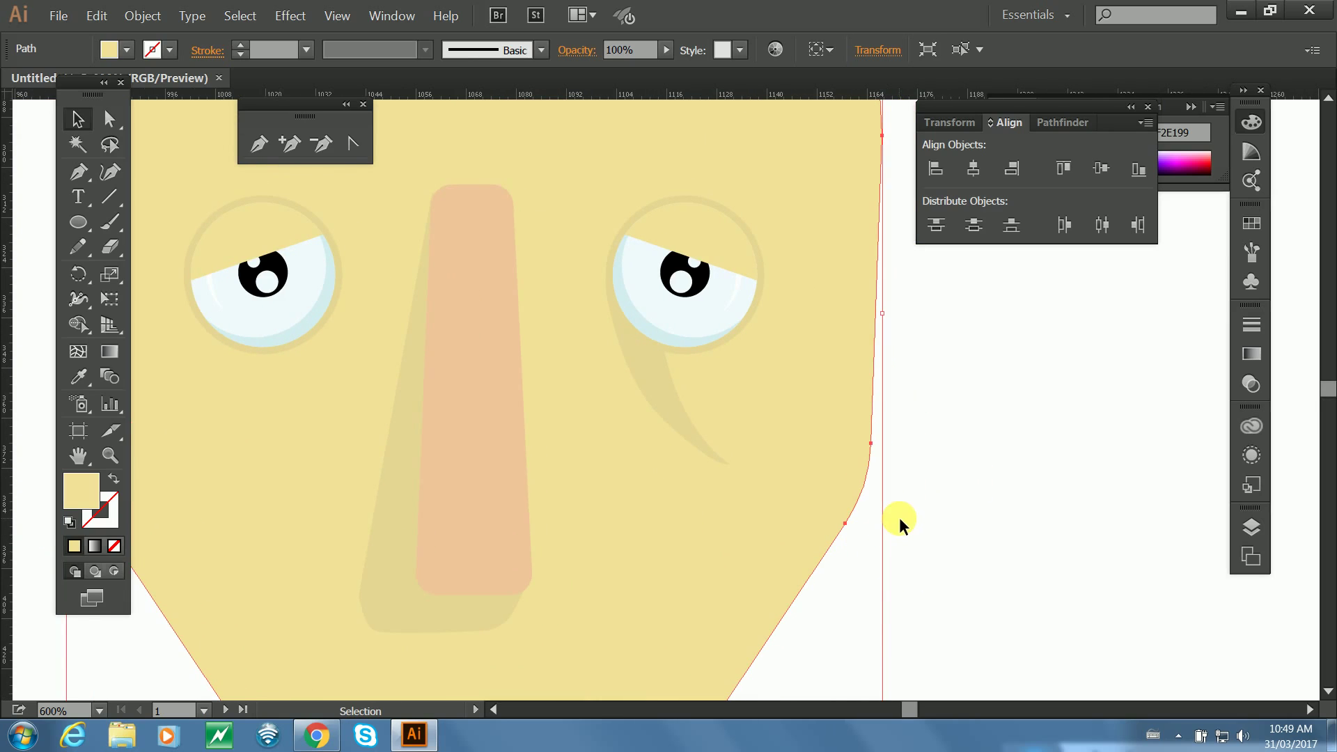
left_click(918, 422)
key("ctrl+minus")
key("ctrl+minus")
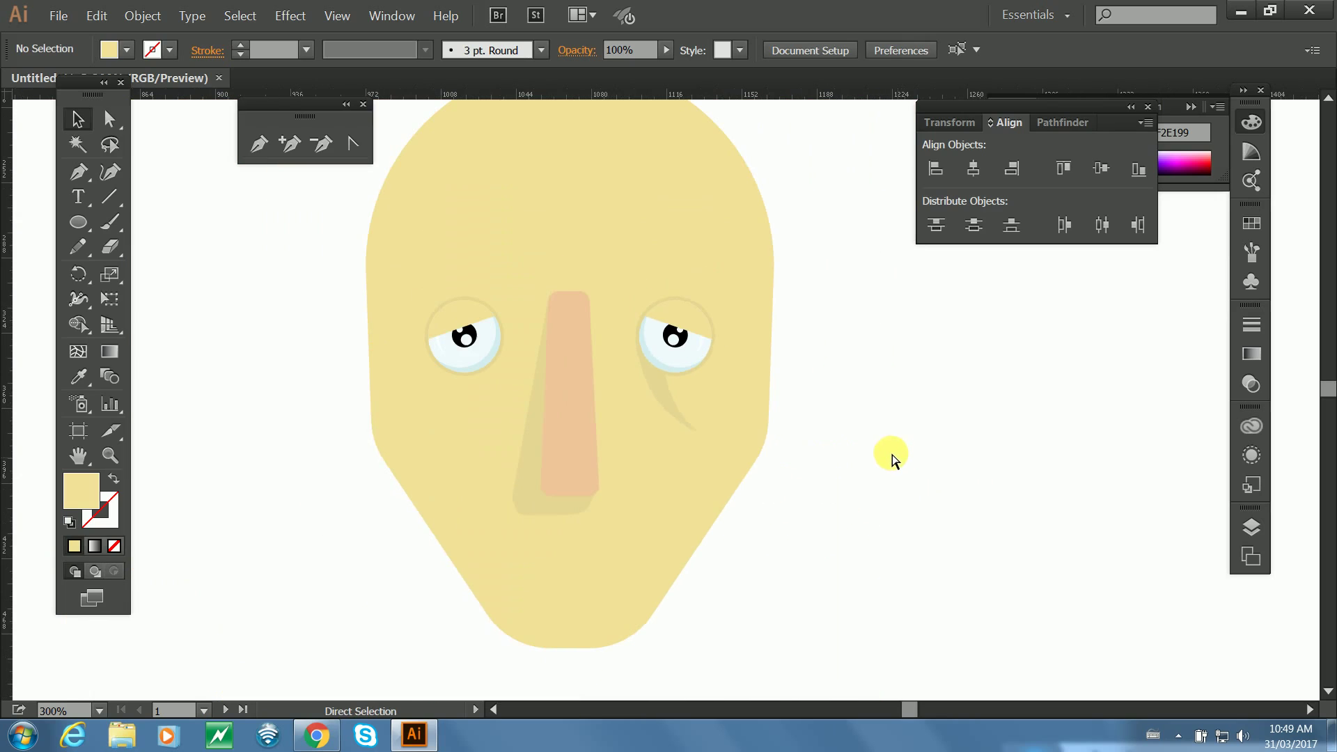
left_click_drag(844, 293, 402, 507)
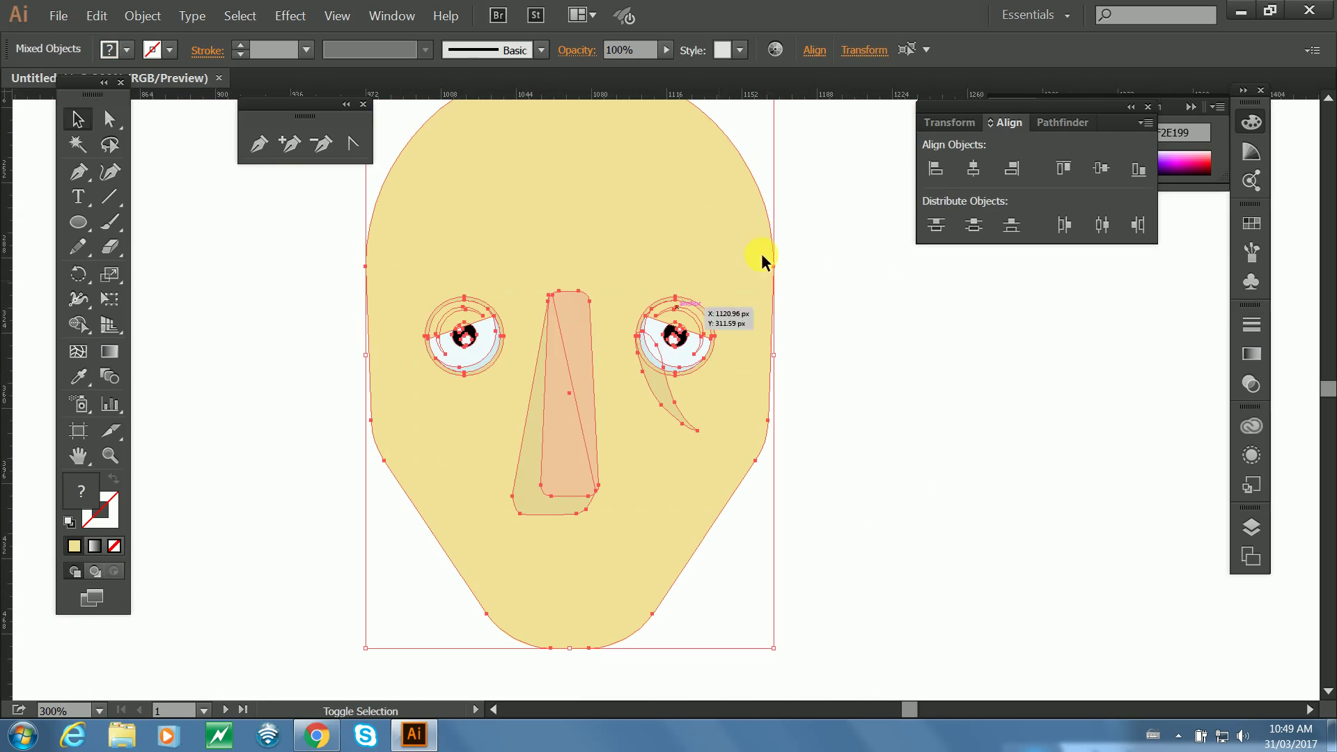
left_click(720, 268, "shift")
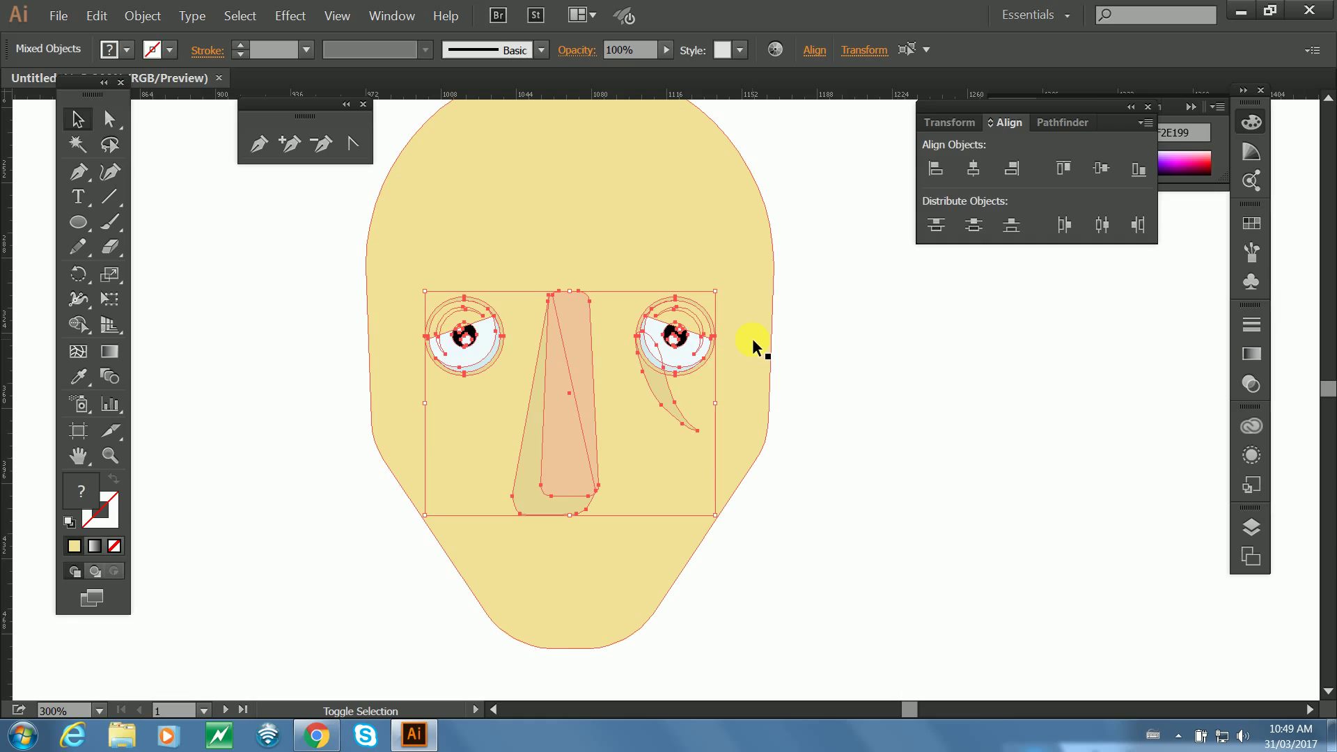
key("shift+Left")
key("shift+Left")
key("shift+Left")
key("shift+Right")
key("shift+Right")
key("shift+Right")
key("shift+Right")
key("shift+Right")
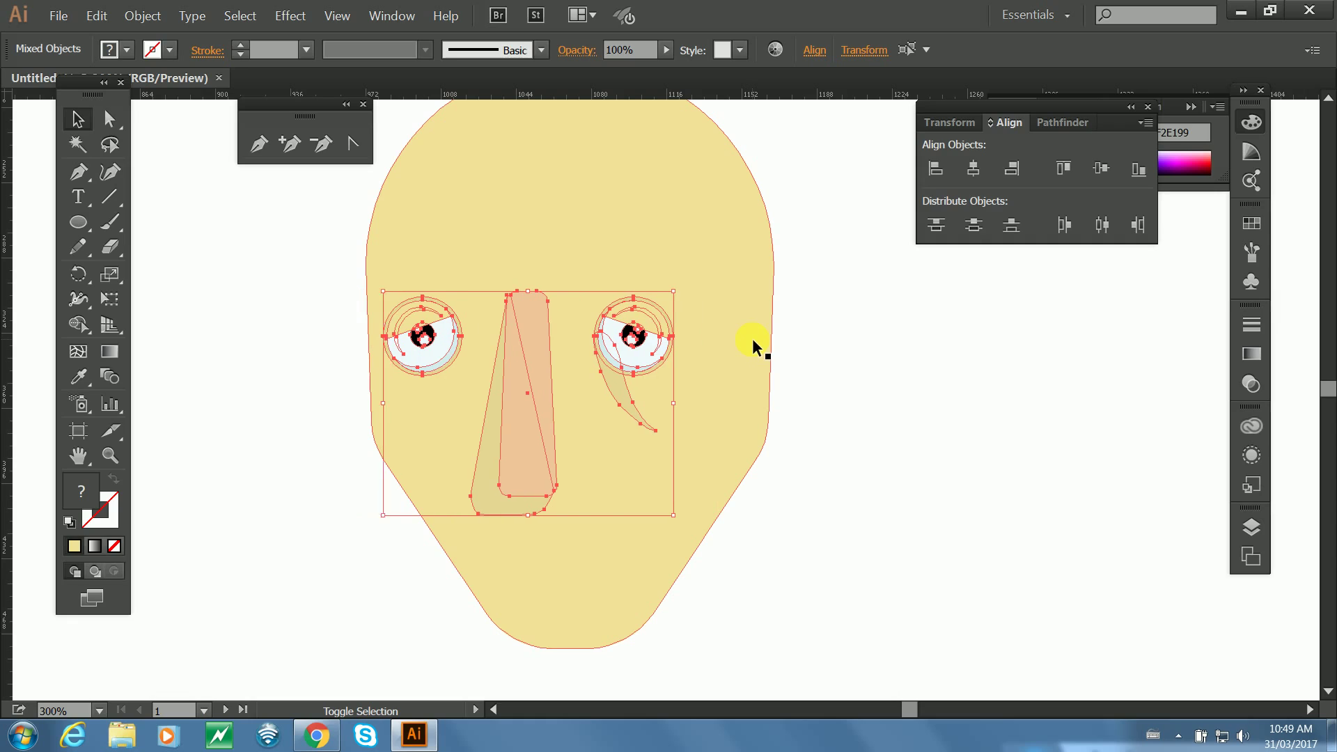
key("shift+Left")
key("shift+Left")
key("shift+Left")
key("shift+Right")
key("shift+Right")
key("shift+Left")
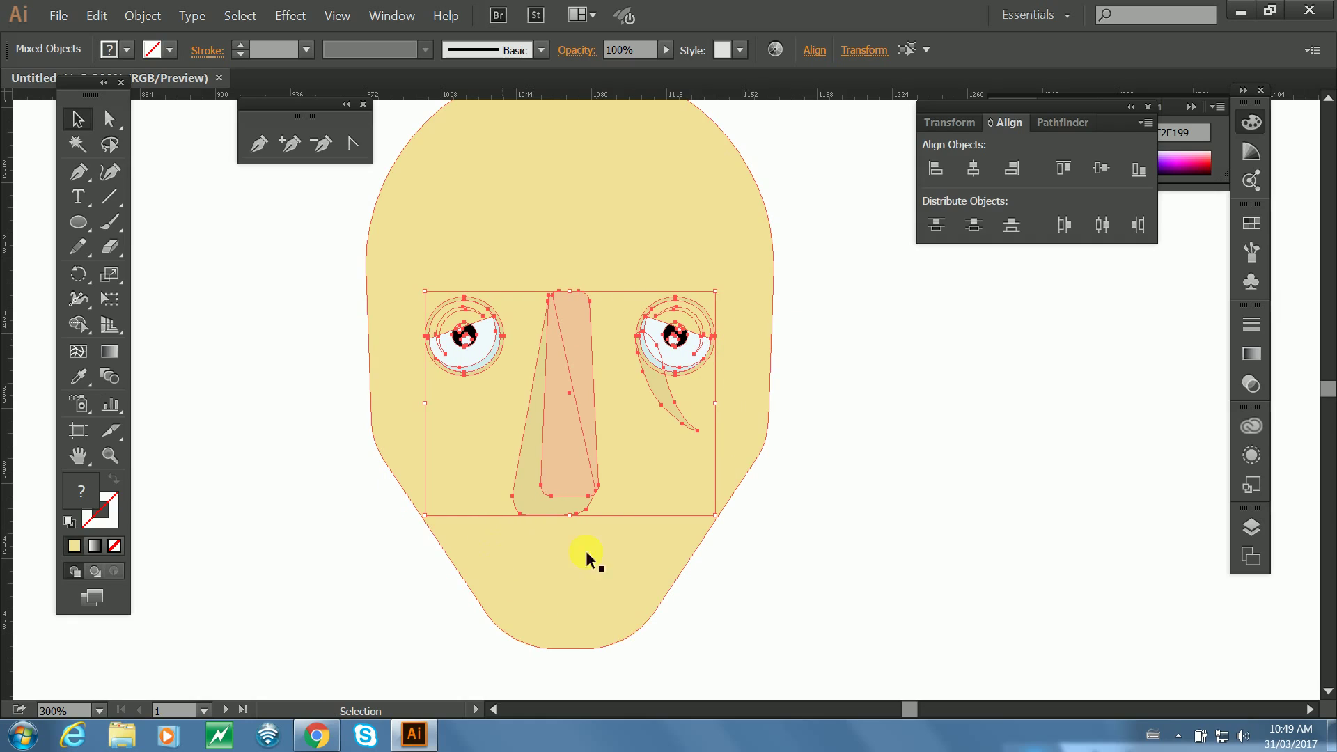
left_click(797, 620)
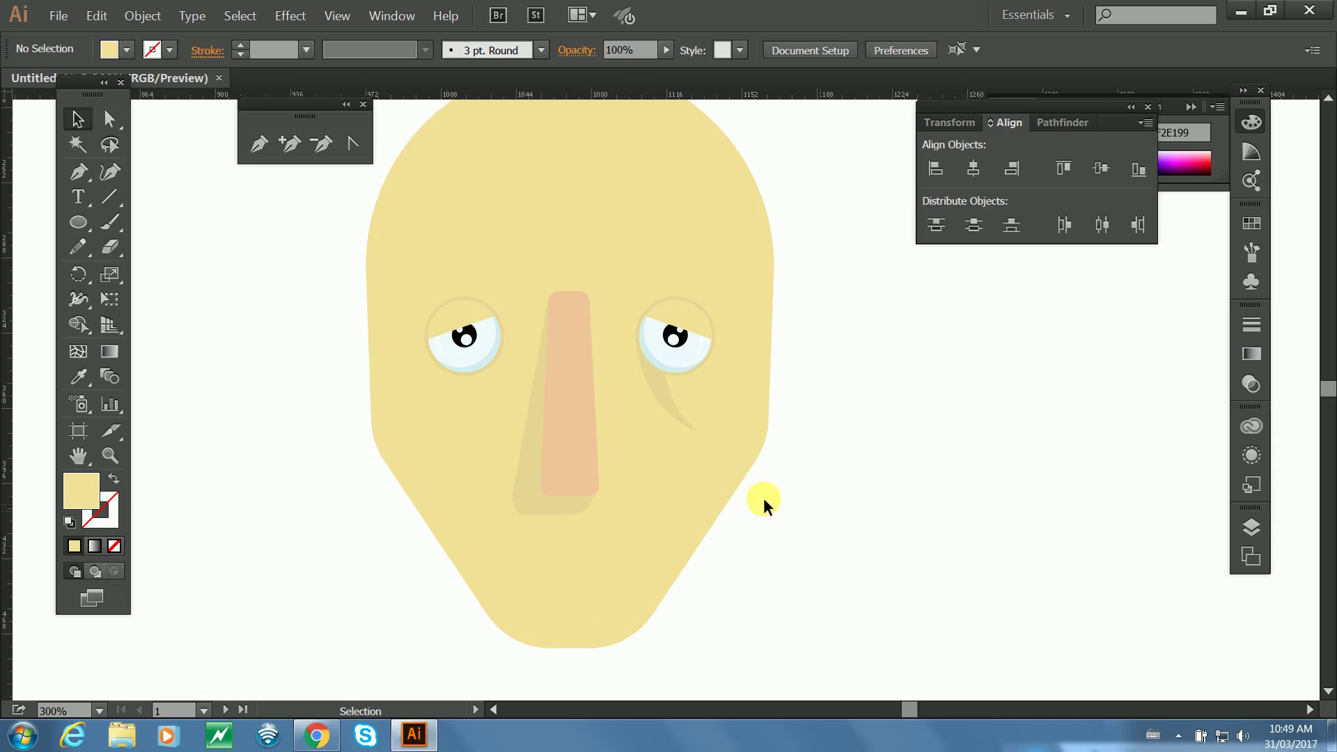
Draw a wide, closed upper-lip shape with a notched middle below the nose using the Pencil tool.
key("ctrl+equal")
key("ctrl+equal")
key("ctrl+equal")
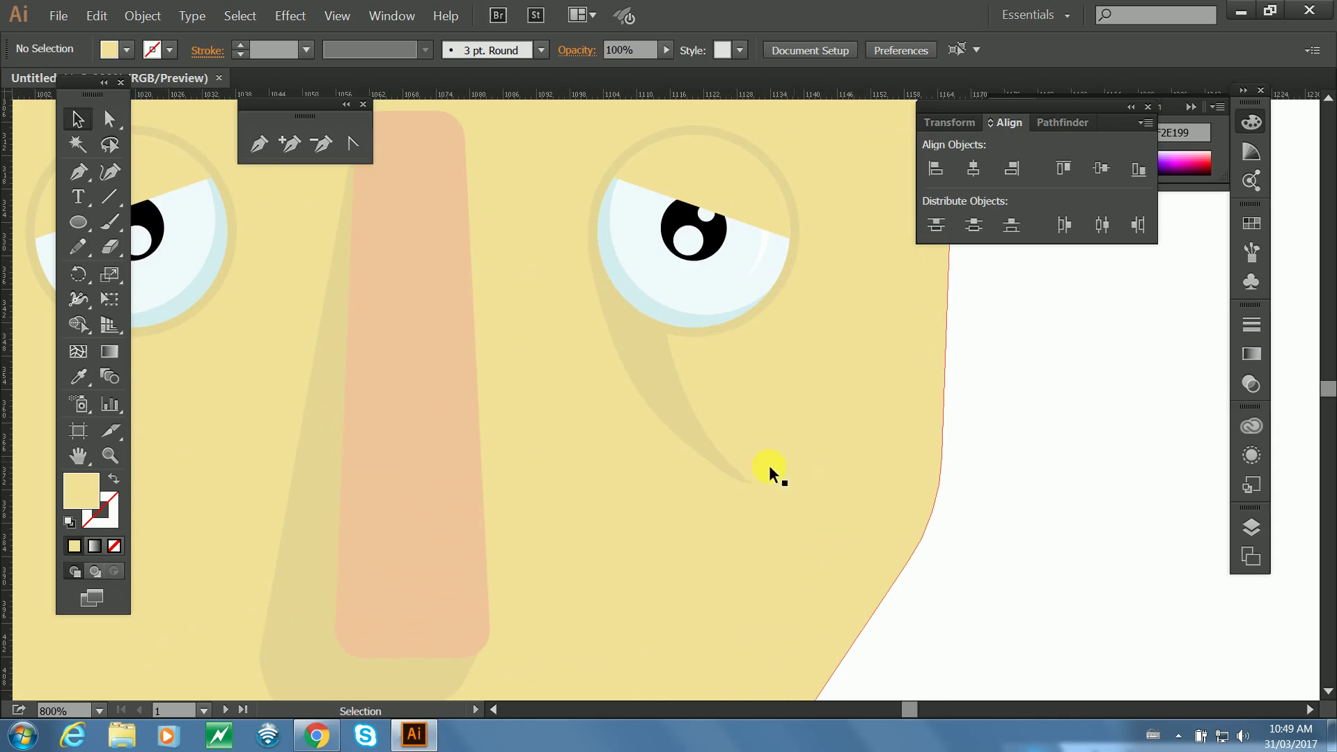
left_click_drag(652, 460, 856, 188)
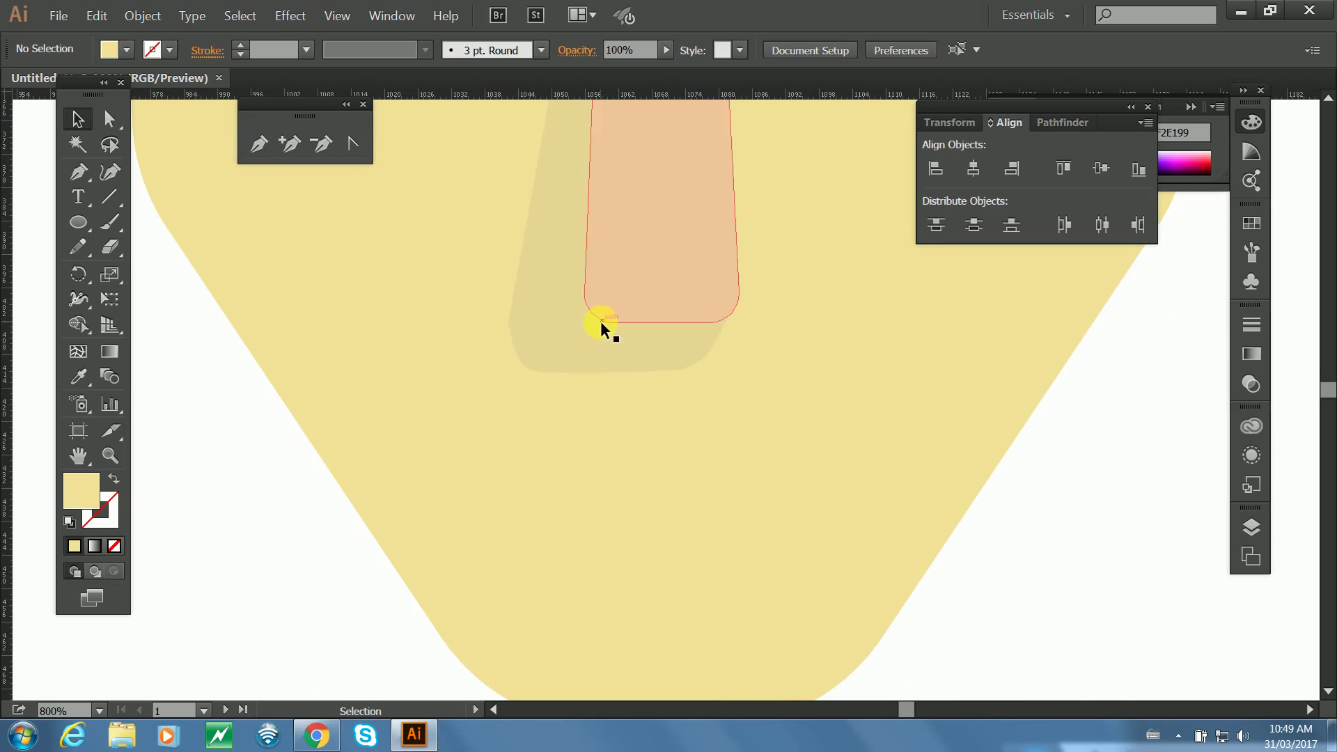
key("n")
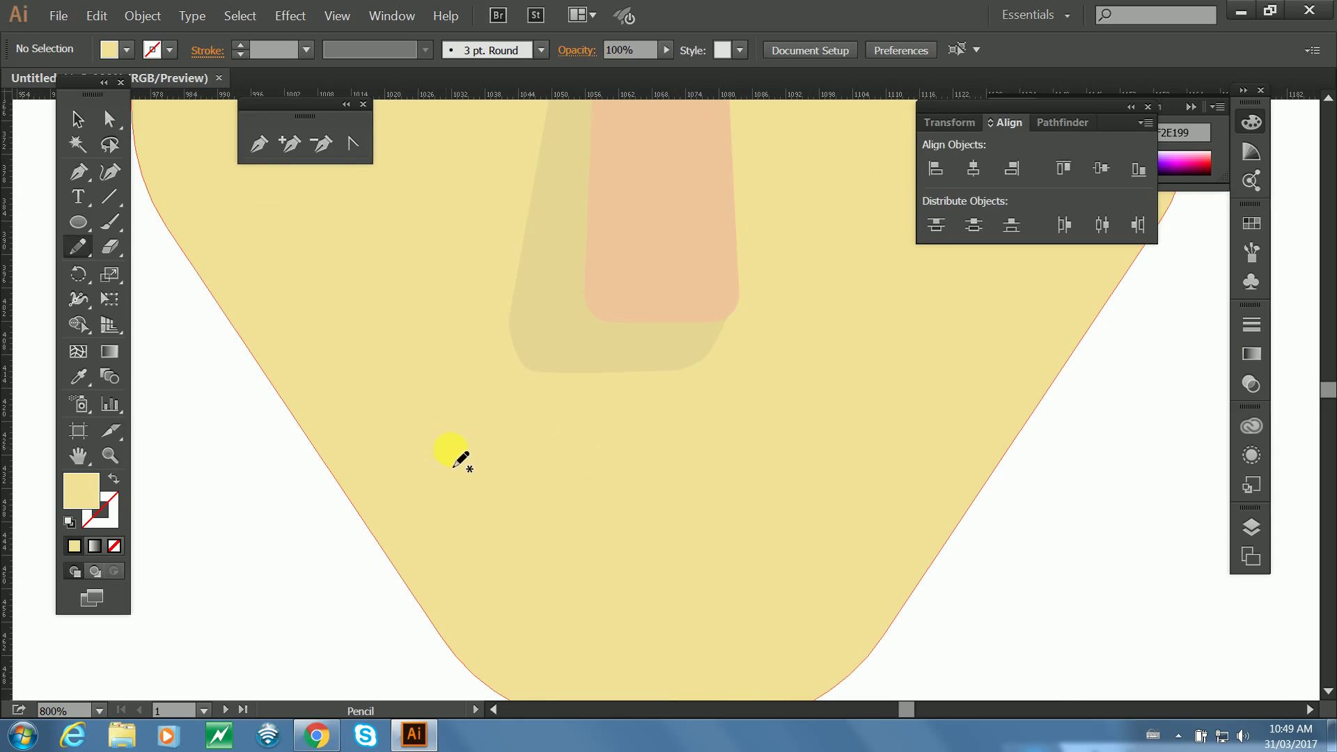
mouse_move(459, 454)
left_mouse_down()
mouse_move(589, 395)
mouse_move(599, 411)
mouse_move(631, 395)
mouse_move(759, 446)
mouse_move(565, 436)
mouse_move(467, 454)
left_mouse_up()
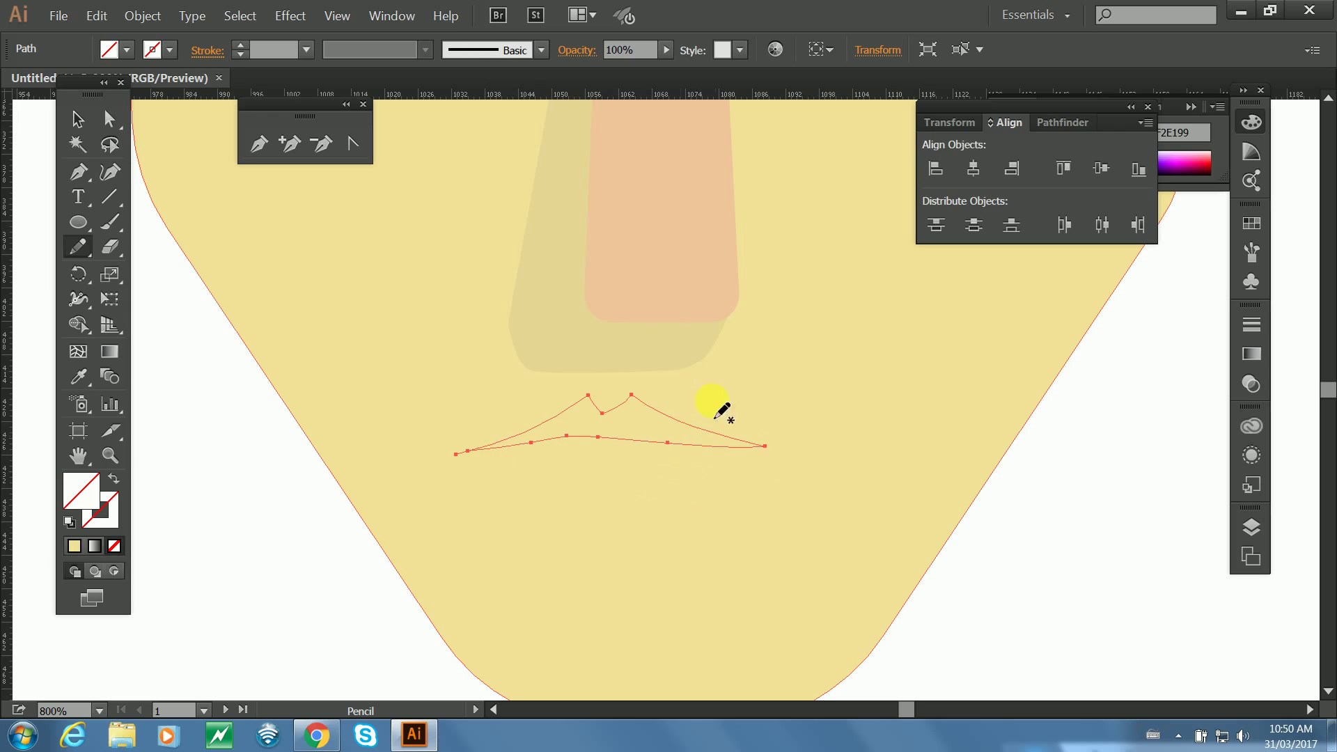
Fill the upper lip with the colour sampled from the nose and move the lip roughly under the nose's centre.
key("i")
left_click(658, 218)
left_click(73, 119)
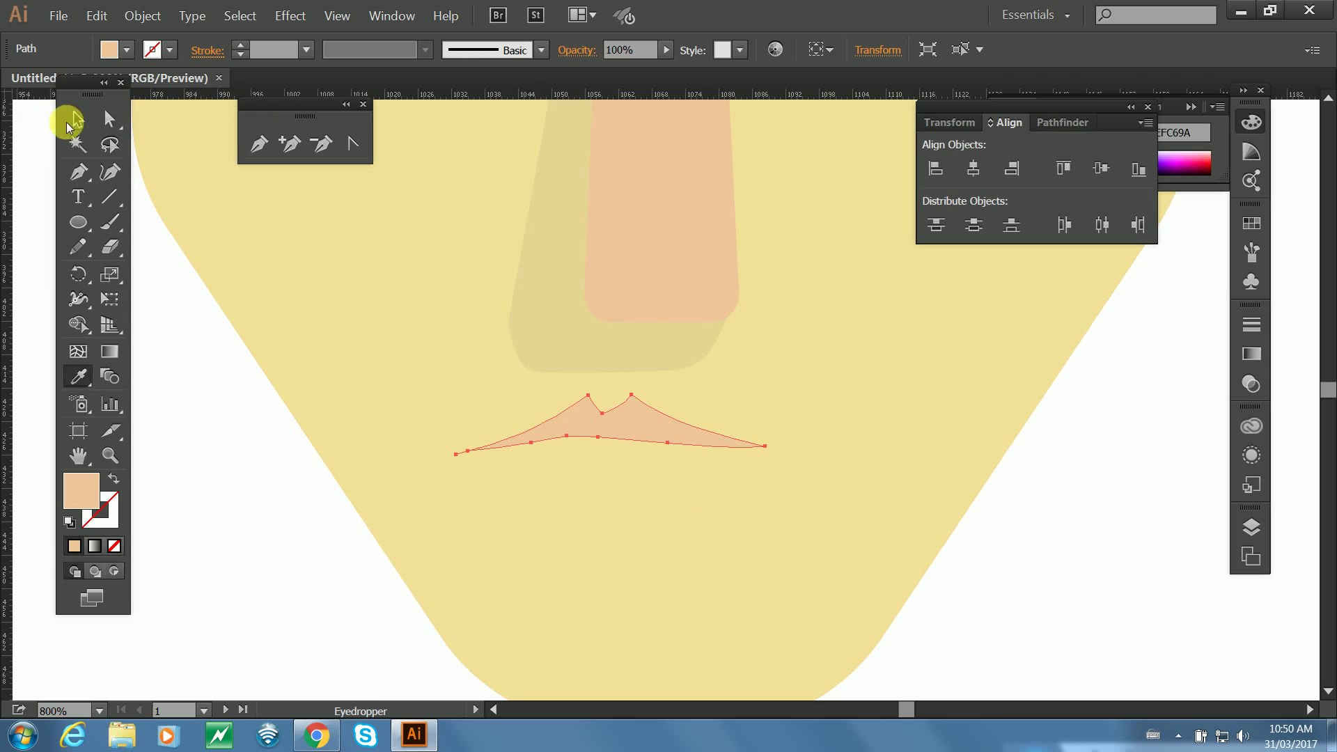
left_click(1000, 516)
left_click_drag(712, 436, 754, 443)
left_click(1014, 537)
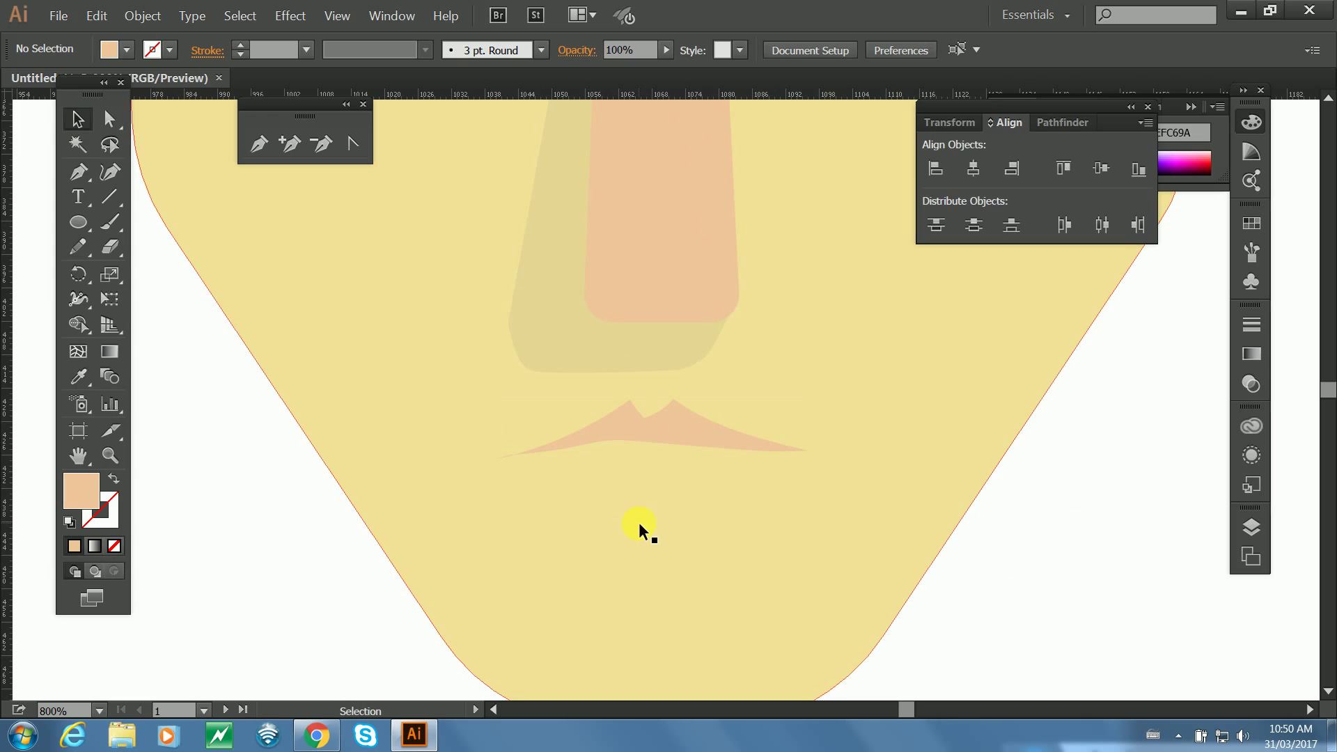
Draw a small closed bowl-shaped shadow below the upper lip with the Pencil tool and fill it with the nose shadow's colour.
key("n")
mouse_move(576, 490)
left_mouse_down()
mouse_move(681, 500)
mouse_move(667, 519)
mouse_move(606, 522)
mouse_move(576, 492)
left_mouse_up()
key("i")
left_click(475, 364)
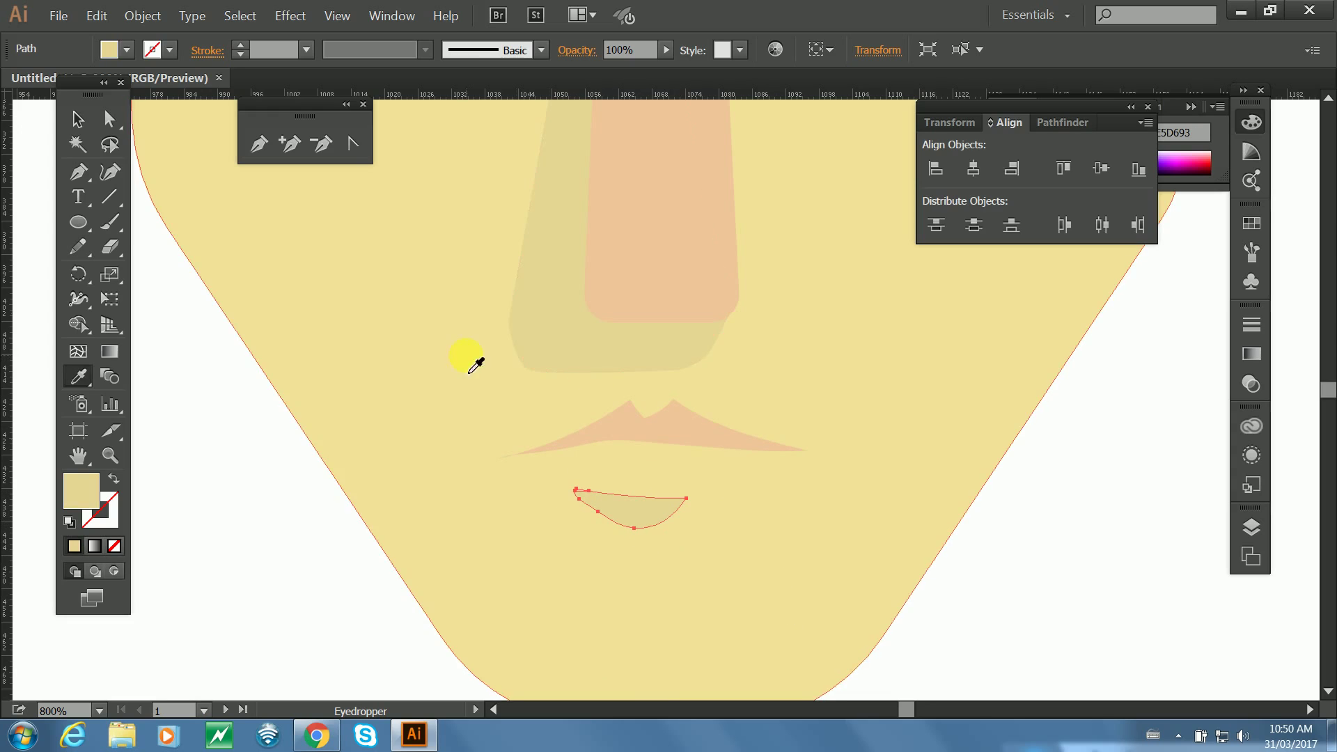
left_click(80, 120)
left_click(173, 436)
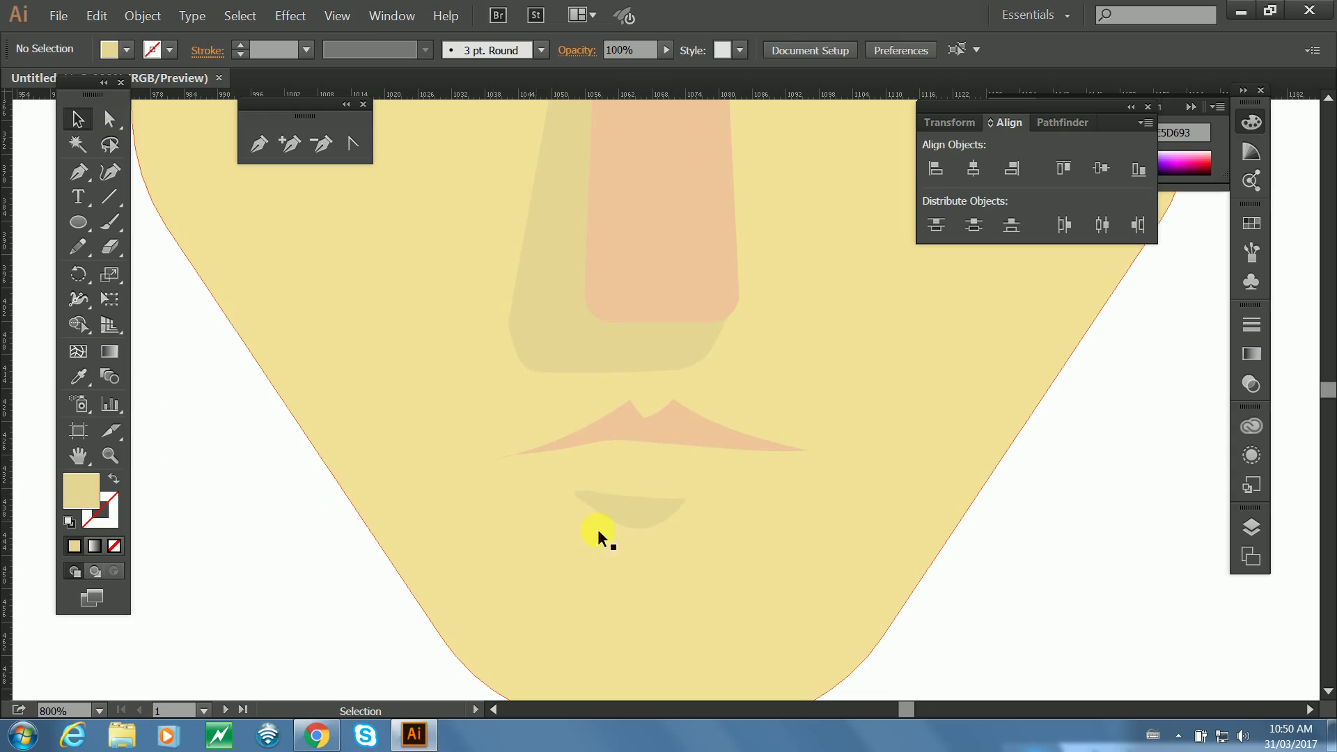
Redraw the overlapping left tip of the lower-lip shadow with the Pencil tool to give it a clean, closed corner.
left_click(626, 519)
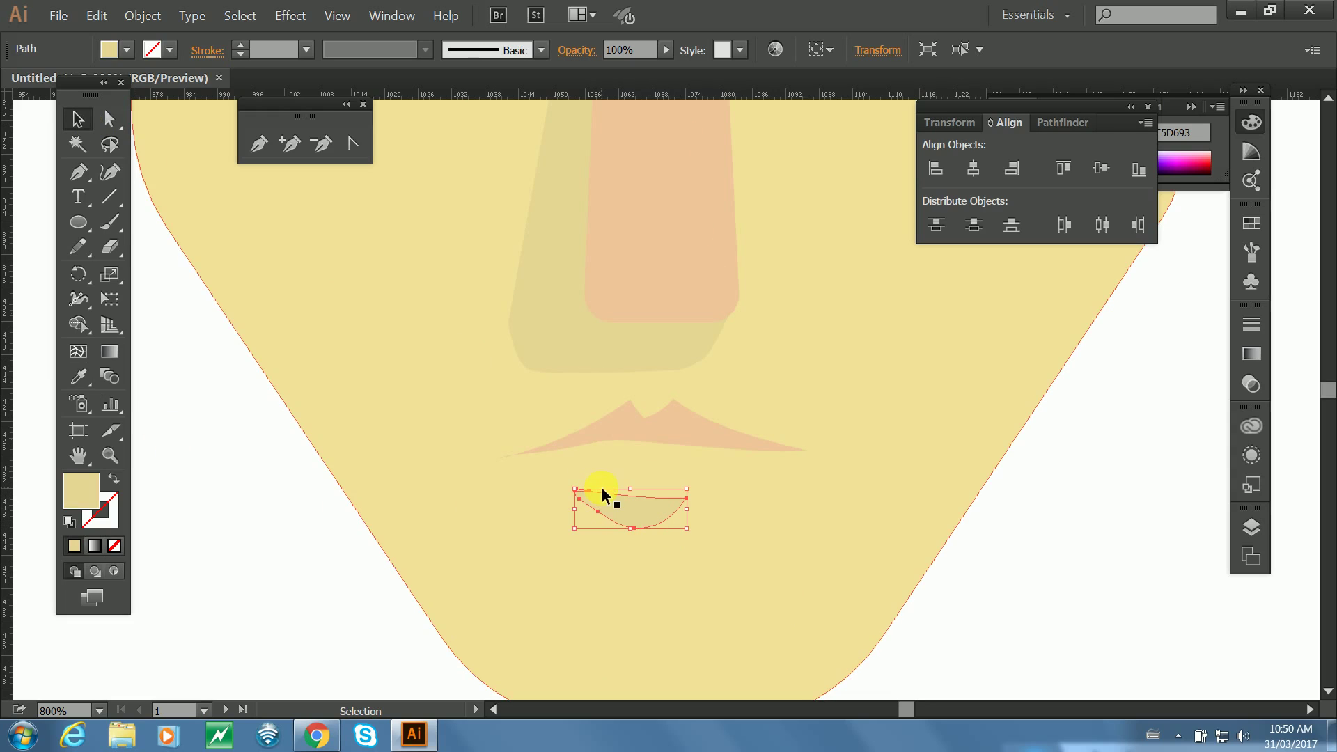
key("a")
key("ctrl+plus")
key("ctrl+plus")
key("ctrl+plus")
key("ctrl+plus")
key("ctrl+plus")
key("ctrl+plus")
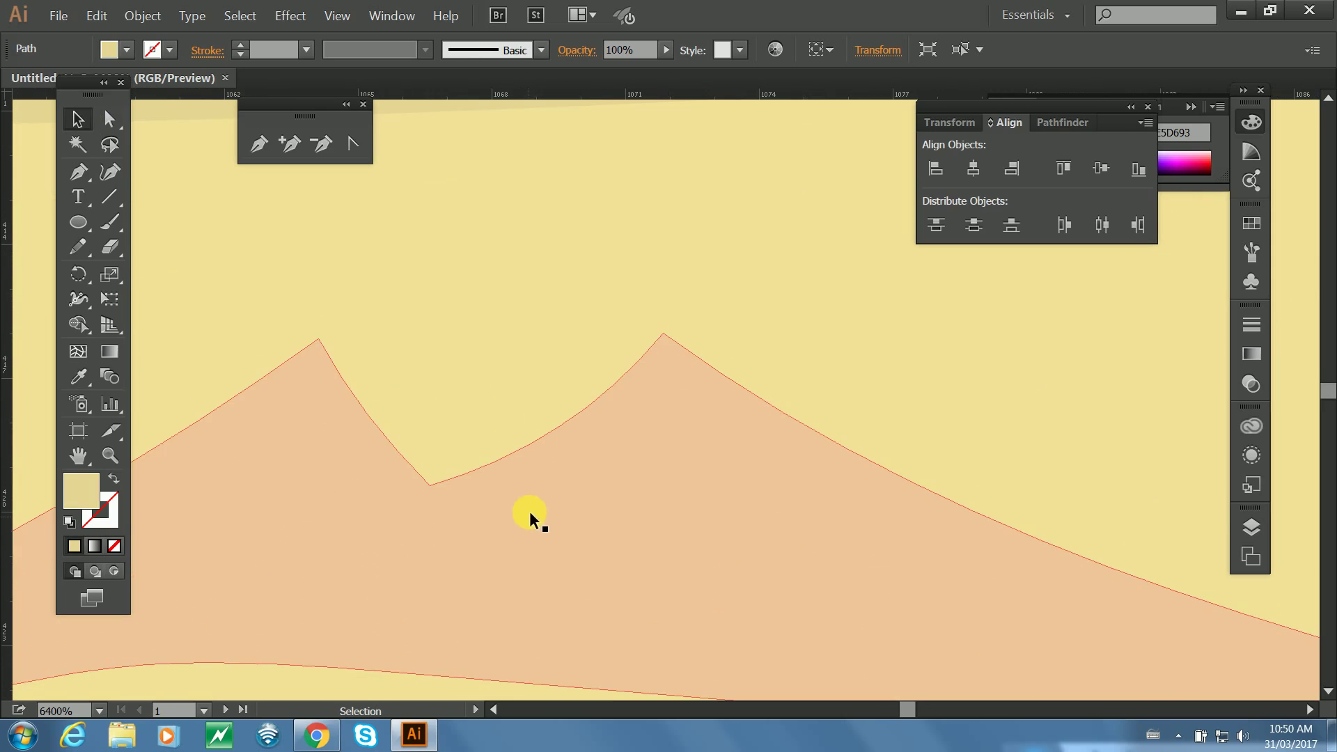
left_click_drag(501, 545, 690, 224)
left_click_drag(610, 436, 611, 122)
left_click_drag(656, 331, 1012, 348)
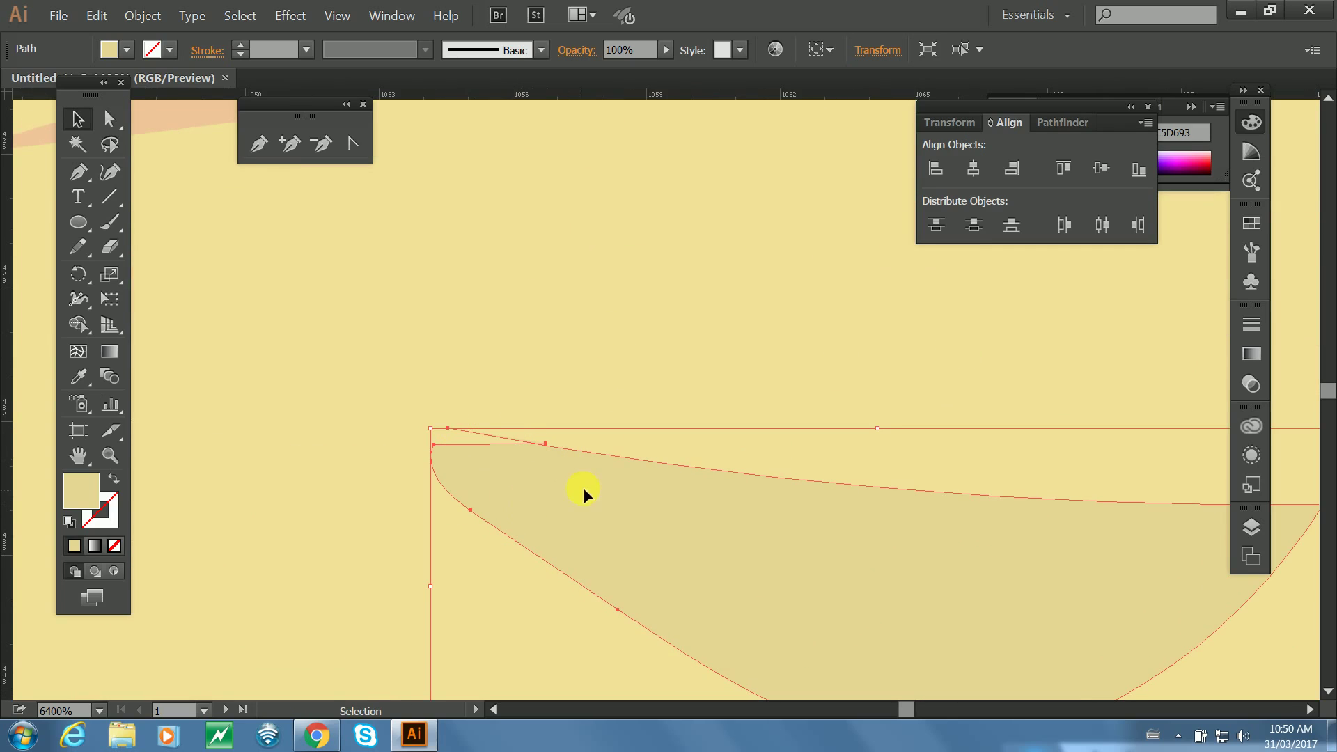
key("n")
mouse_move(564, 451)
left_mouse_down()
mouse_move(439, 451)
mouse_move(446, 484)
left_mouse_up()
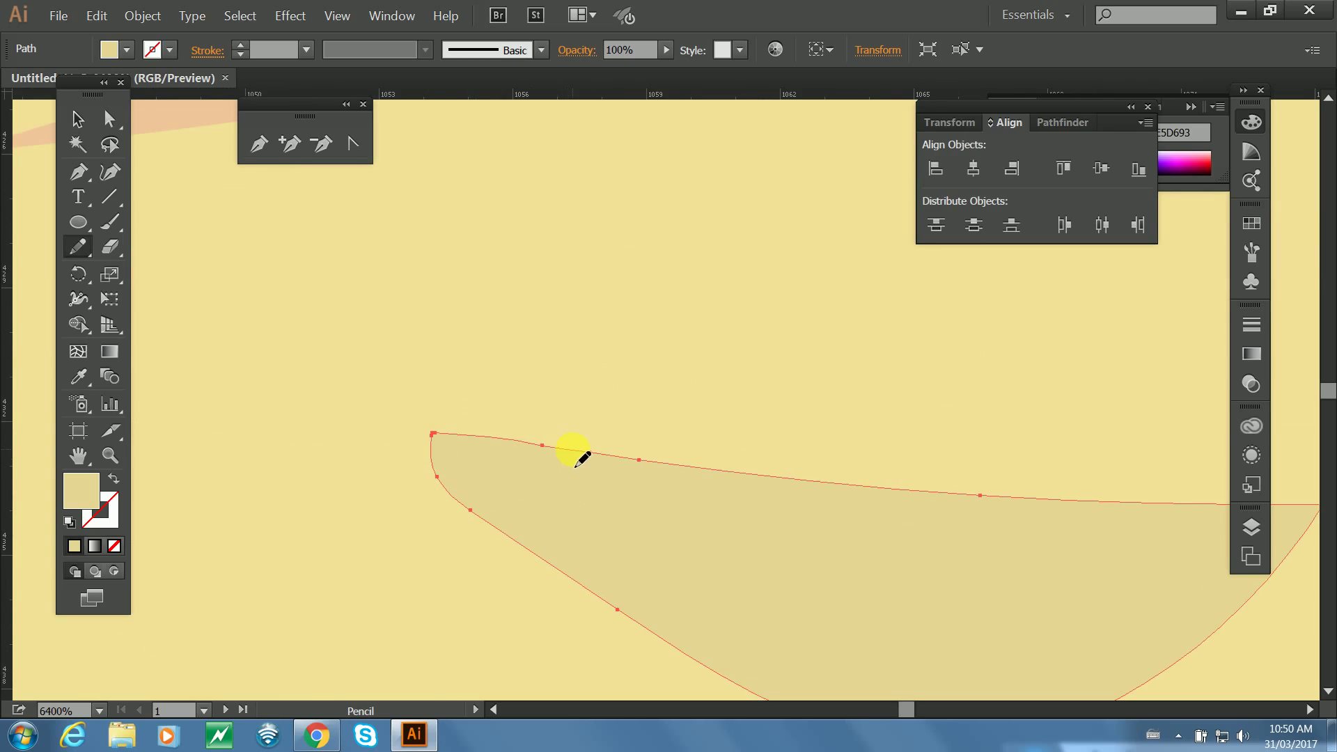
Reshape the left end of the lower-lip shadow's upper edge into wavy bumps with the Pencil tool.
key("a")
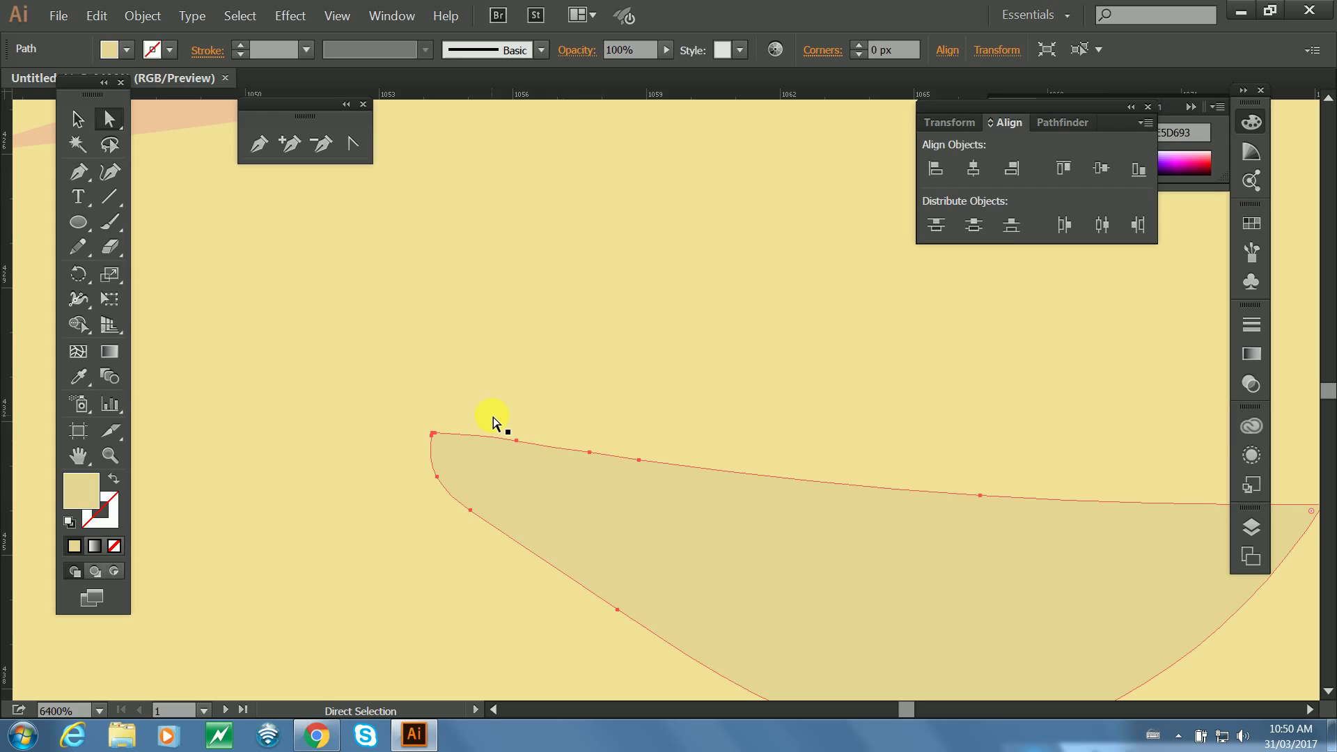
key("n")
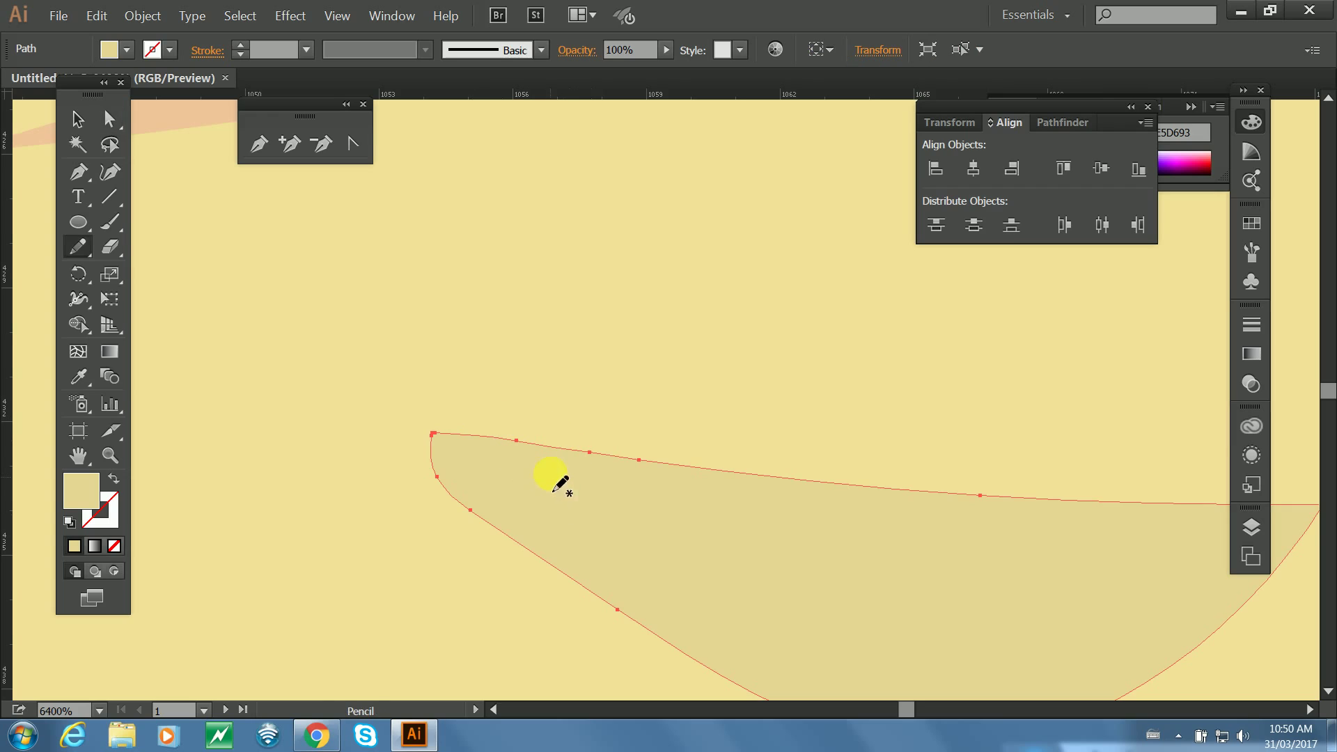
mouse_move(585, 317)
left_mouse_down()
mouse_move(656, 283)
mouse_move(630, 282)
left_mouse_up()
key("ctrl+z")
mouse_move(589, 452)
left_mouse_down()
mouse_move(510, 370)
mouse_move(428, 423)
mouse_move(421, 448)
mouse_move(470, 510)
left_mouse_up()
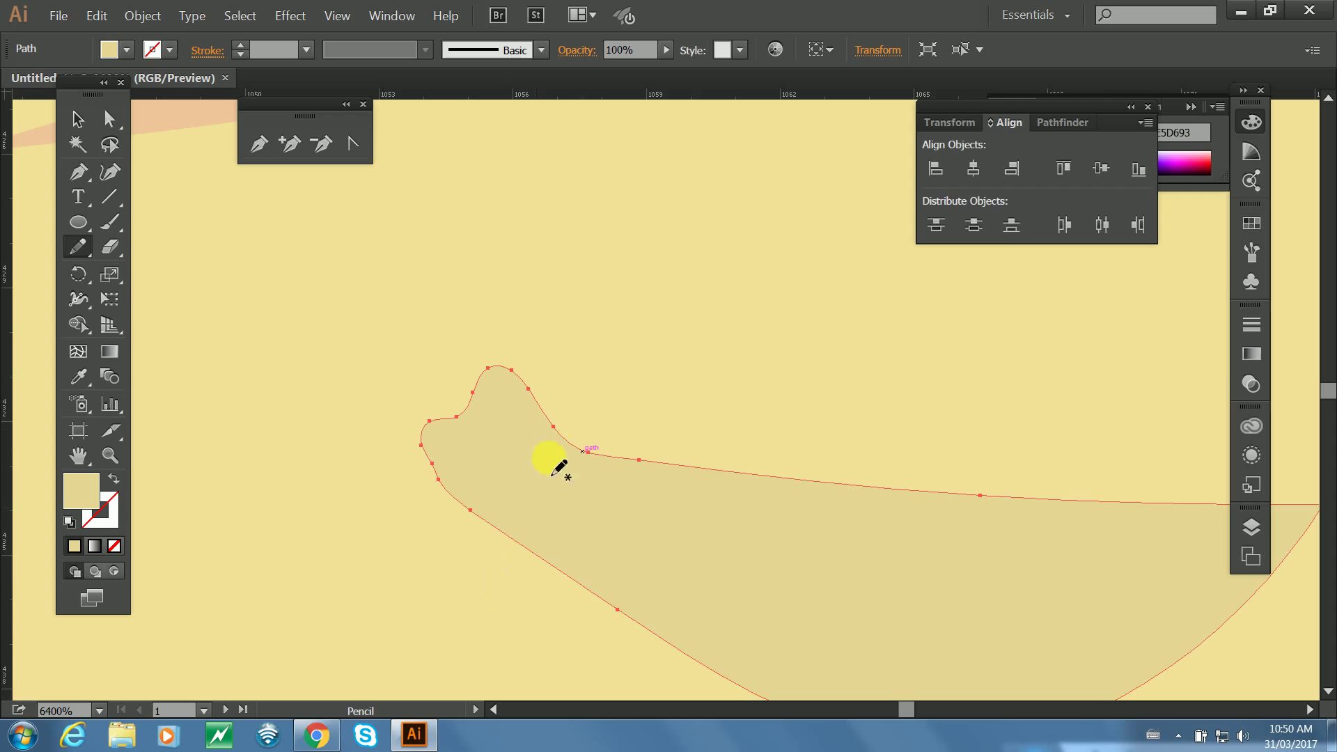
mouse_move(535, 415)
left_mouse_down()
mouse_move(710, 398)
mouse_move(667, 425)
mouse_move(669, 458)
mouse_move(725, 457)
mouse_move(641, 443)
mouse_move(619, 396)
mouse_move(535, 400)
mouse_move(488, 369)
left_mouse_up()
key("ctrl+z")
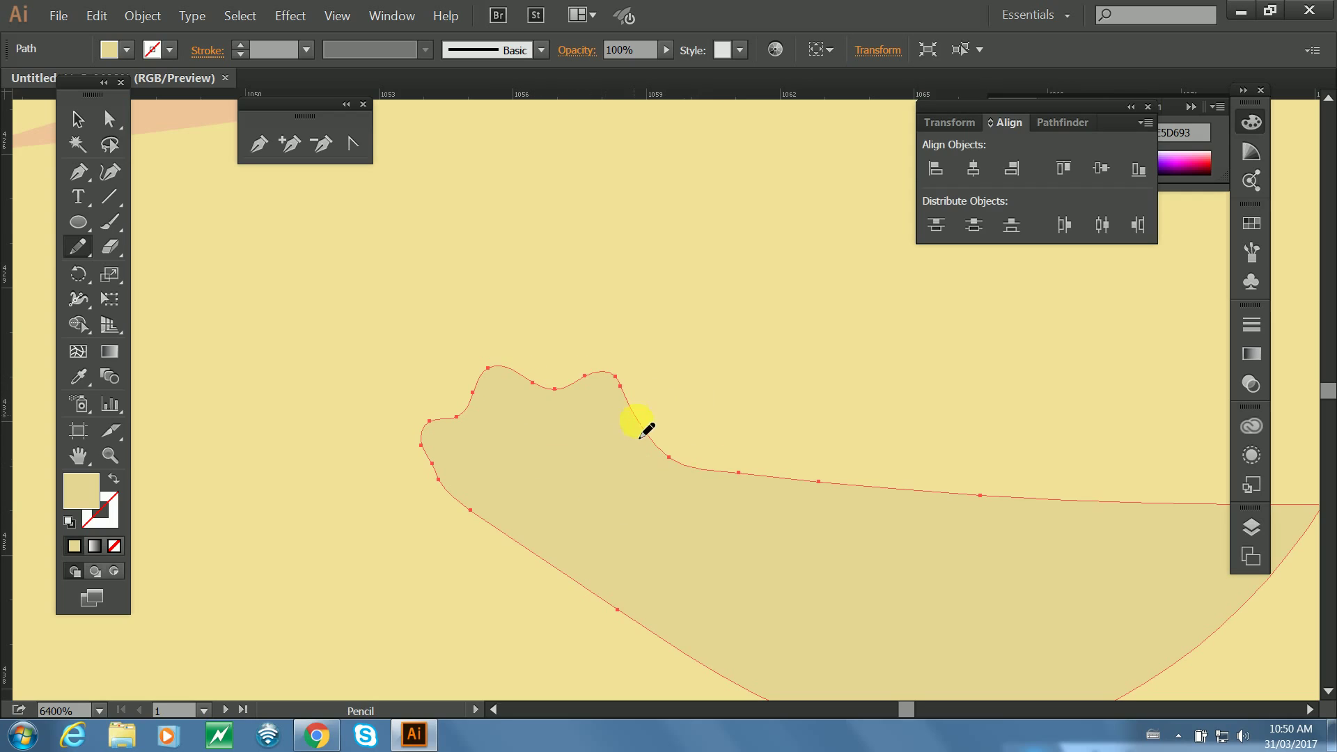
Redraw the middle of the lower-lip shadow's upper edge with the Pencil tool, adding a pointed peak and a tall hooked lobe.
mouse_move(637, 422)
left_mouse_down()
mouse_move(692, 423)
mouse_move(748, 380)
mouse_move(813, 487)
mouse_move(905, 489)
left_mouse_up()
mouse_move(790, 448)
left_mouse_down()
mouse_move(804, 405)
mouse_move(796, 336)
mouse_move(843, 310)
mouse_move(937, 369)
left_mouse_up()
mouse_move(862, 341)
left_mouse_down()
mouse_move(829, 391)
mouse_move(824, 450)
mouse_move(921, 509)
left_mouse_up()
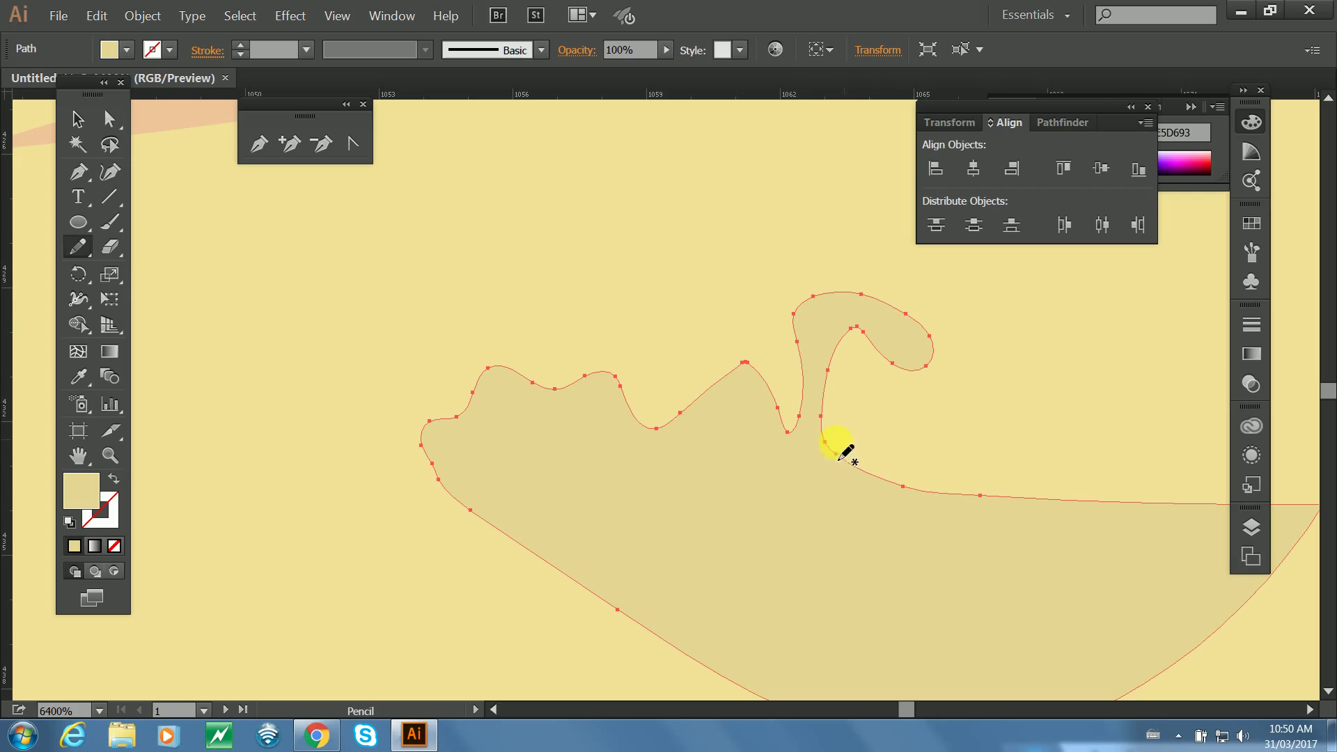
Redraw the lower-lip shadow's upper edge and left tip with the Pencil tool as a smooth, gently sloping line without bumps or lobe.
mouse_move(797, 341)
left_mouse_down()
mouse_move(799, 372)
mouse_move(851, 328)
left_mouse_up()
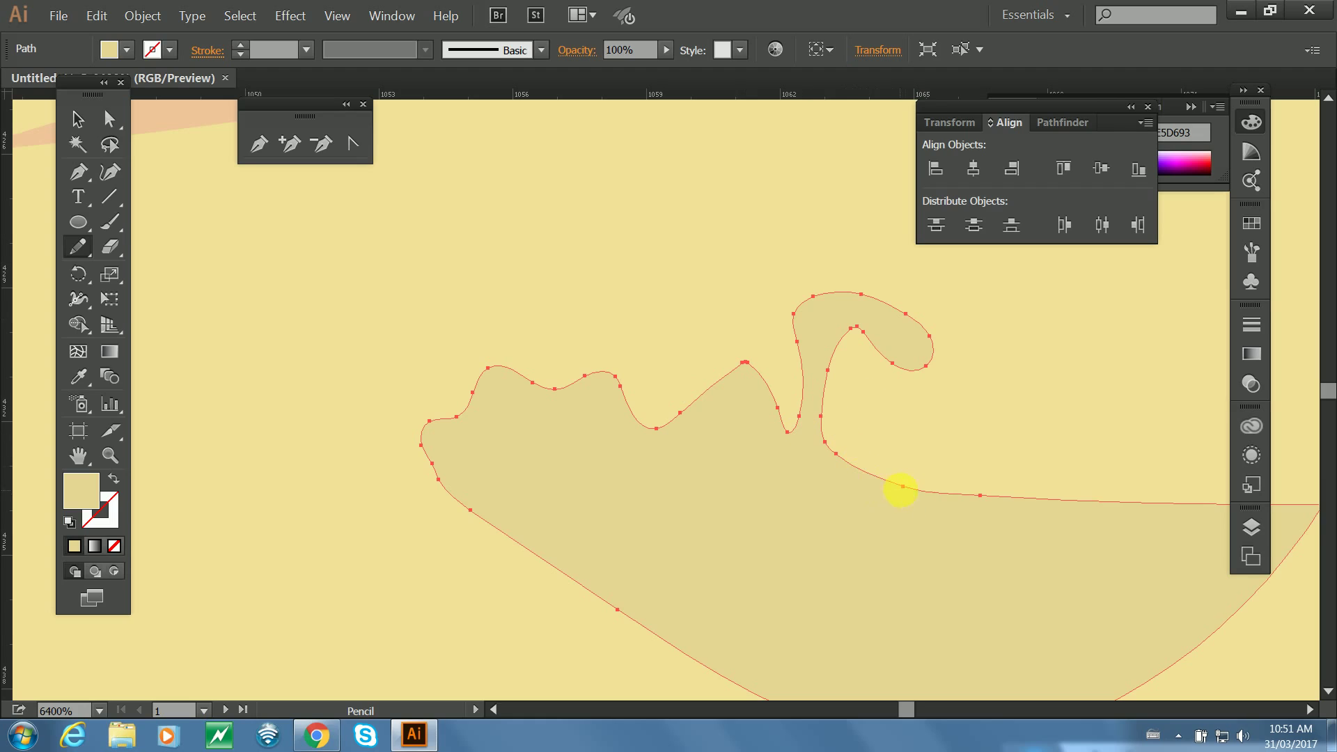
mouse_move(920, 489)
left_mouse_down()
mouse_move(443, 449)
mouse_move(440, 480)
left_mouse_up()
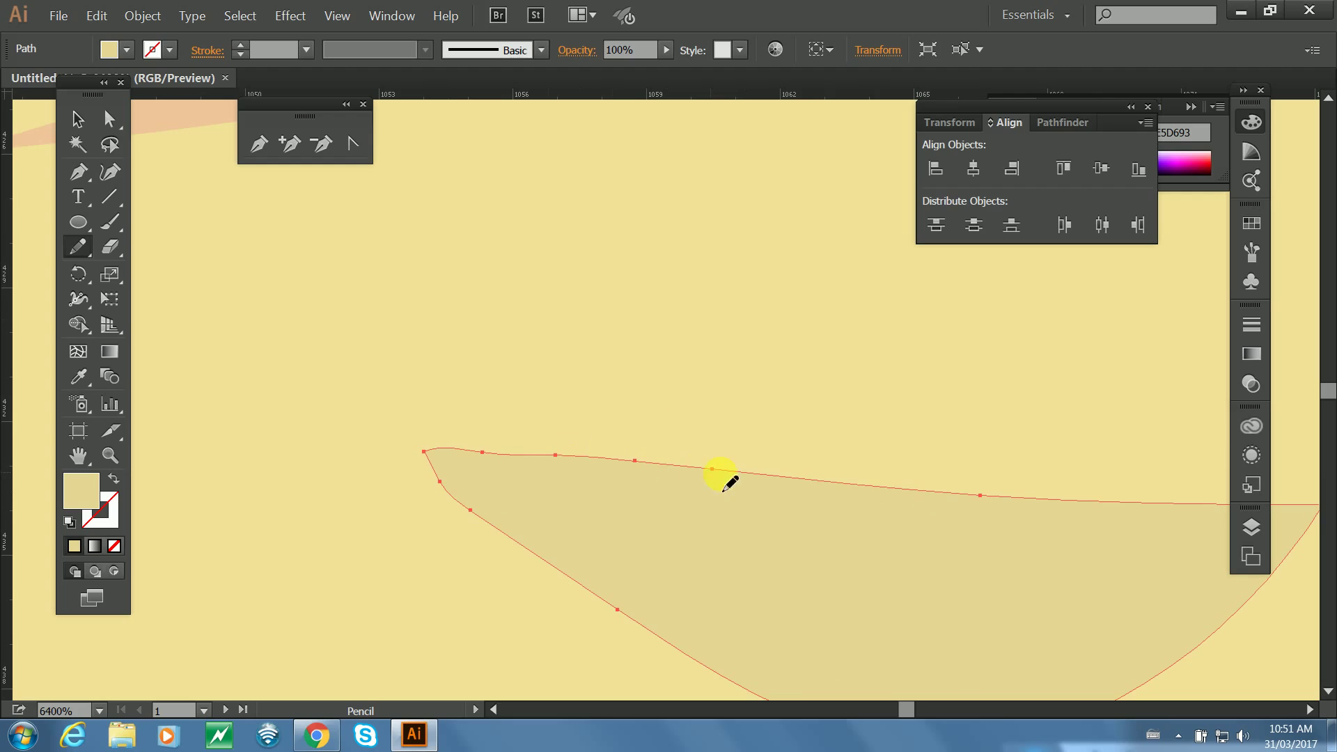
mouse_move(978, 495)
left_mouse_down()
mouse_move(728, 490)
mouse_move(439, 453)
mouse_move(440, 488)
left_mouse_up()
mouse_move(613, 468)
left_mouse_down()
mouse_move(774, 492)
mouse_move(1009, 494)
left_mouse_up()
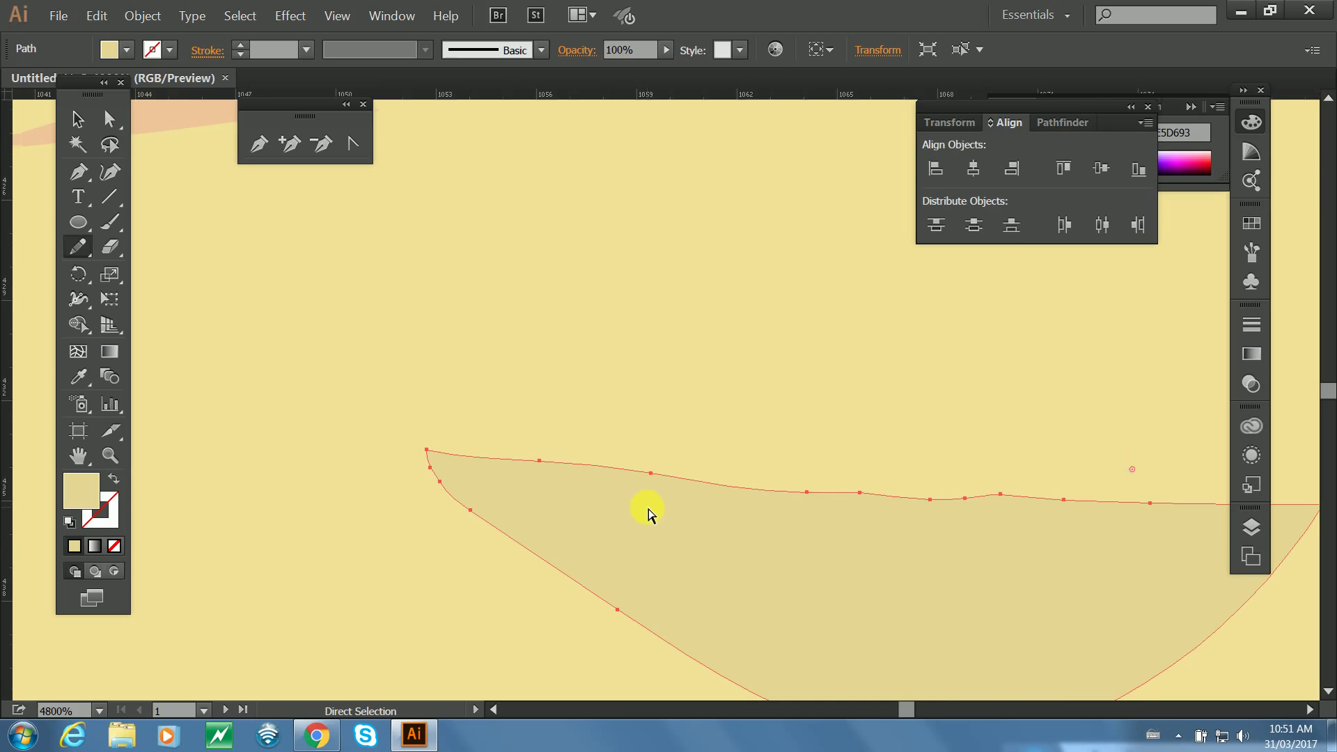
Move the lower-lip shadow slightly up and to the right, closer beneath the upper lip.
key("ctrl+minus")
key("ctrl+minus")
key("ctrl+minus")
key("ctrl+minus")
key("ctrl+minus")
key("ctrl+minus")
key("ctrl+minus")
key("ctrl+minus")
key("ctrl+minus")
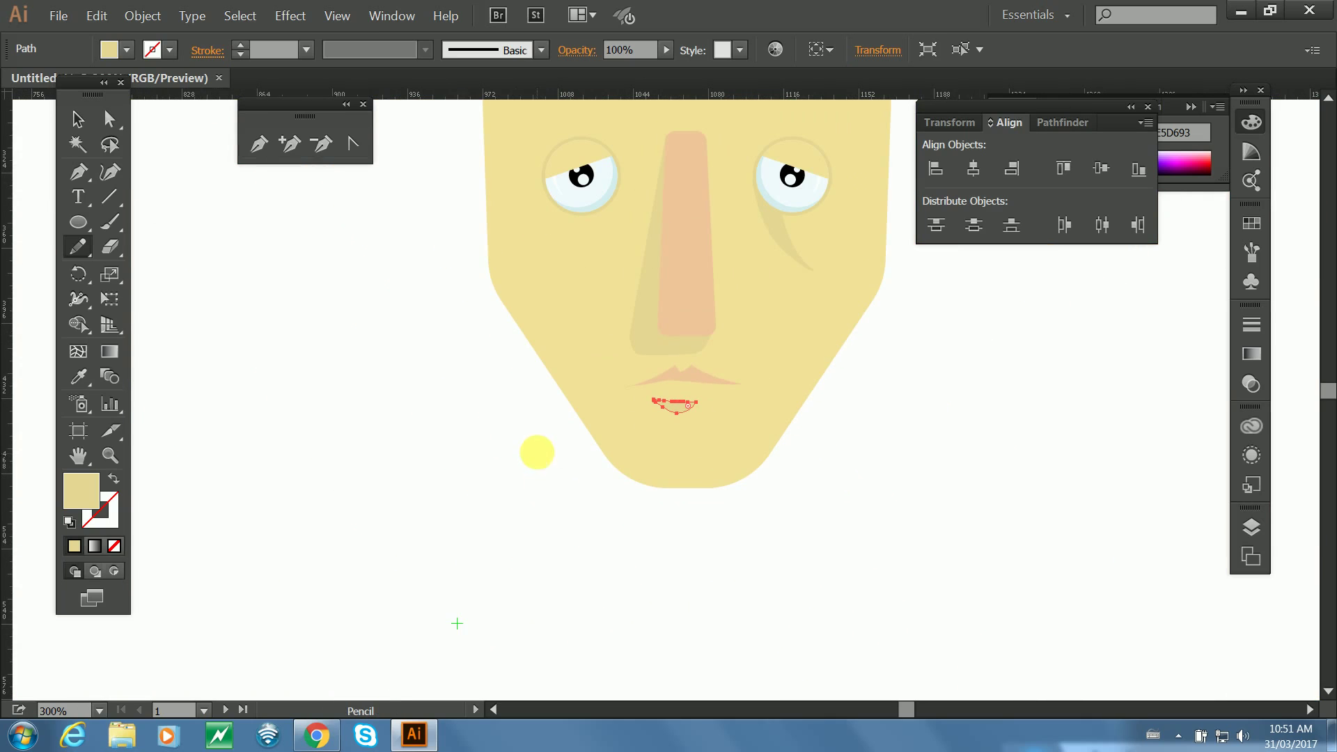
left_click(78, 119)
left_click(410, 412)
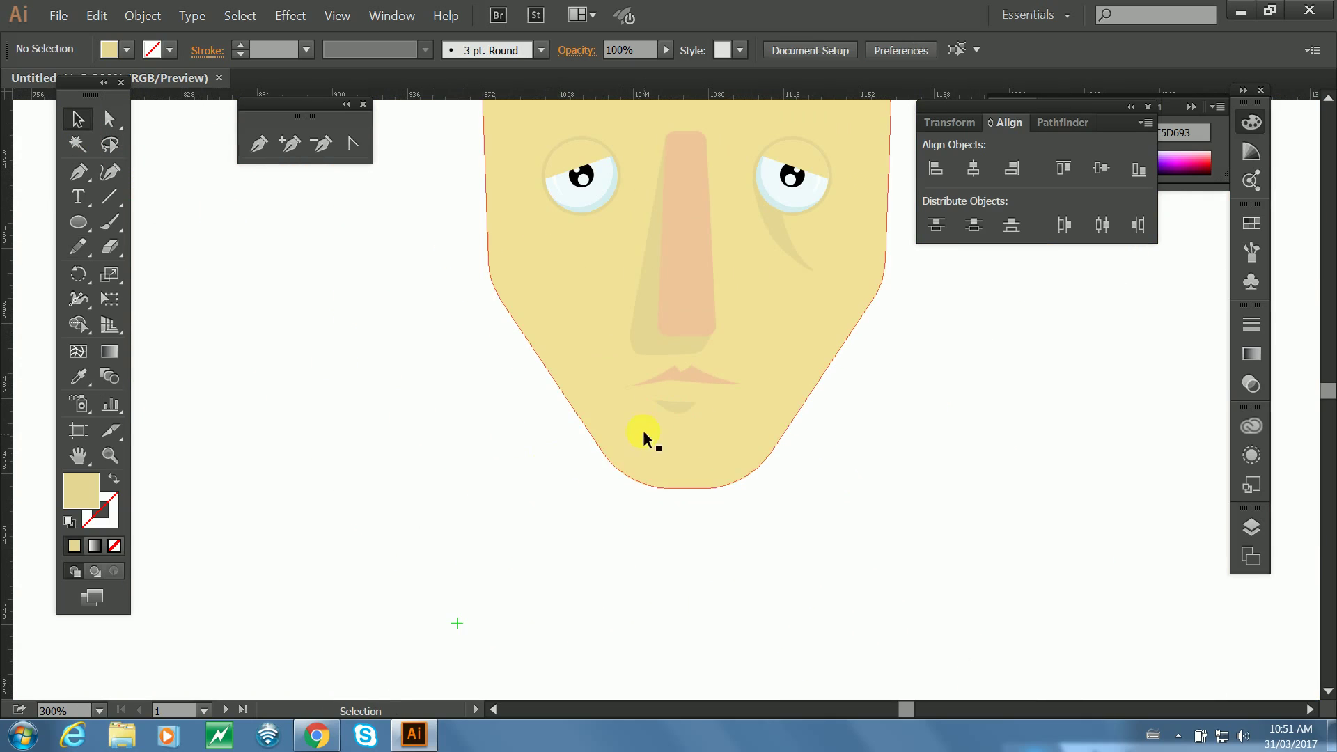
left_click(675, 411)
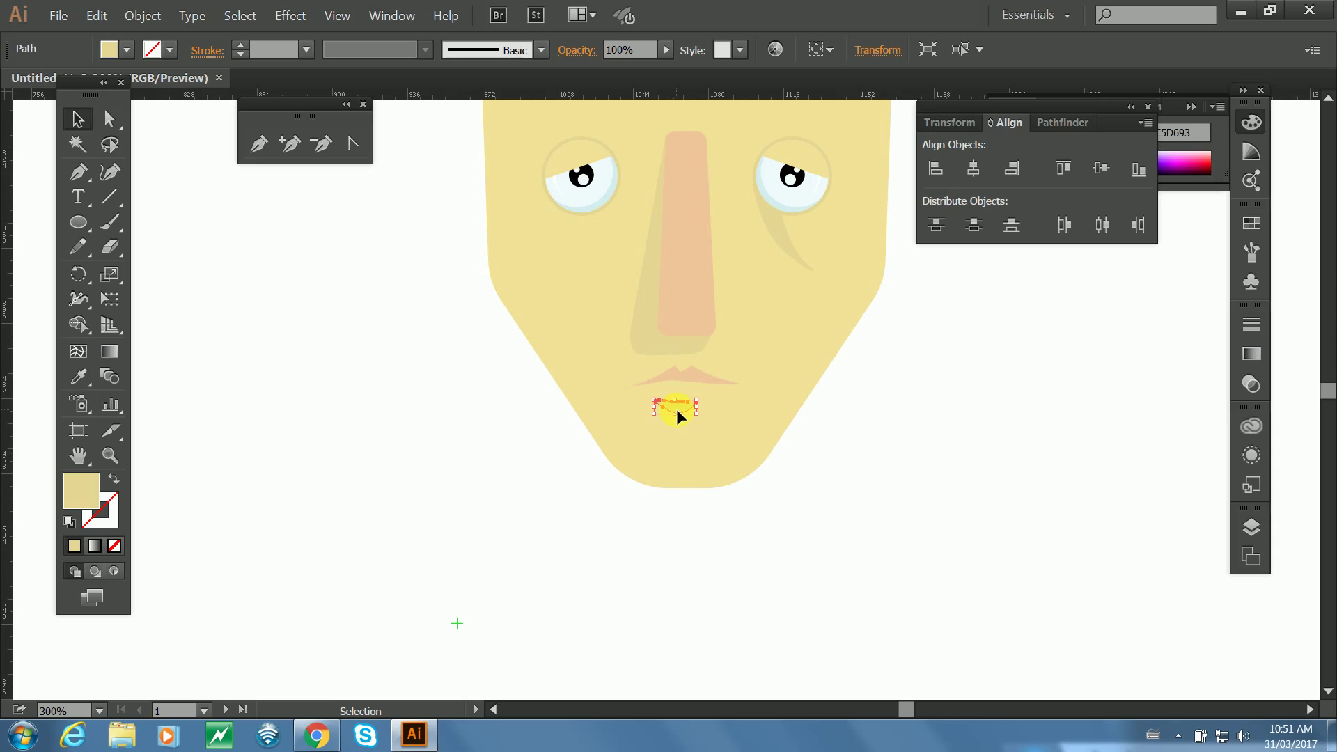
mouse_move(675, 408)
left_mouse_down()
mouse_move(707, 424)
mouse_move(682, 399)
left_mouse_up()
key("Left")
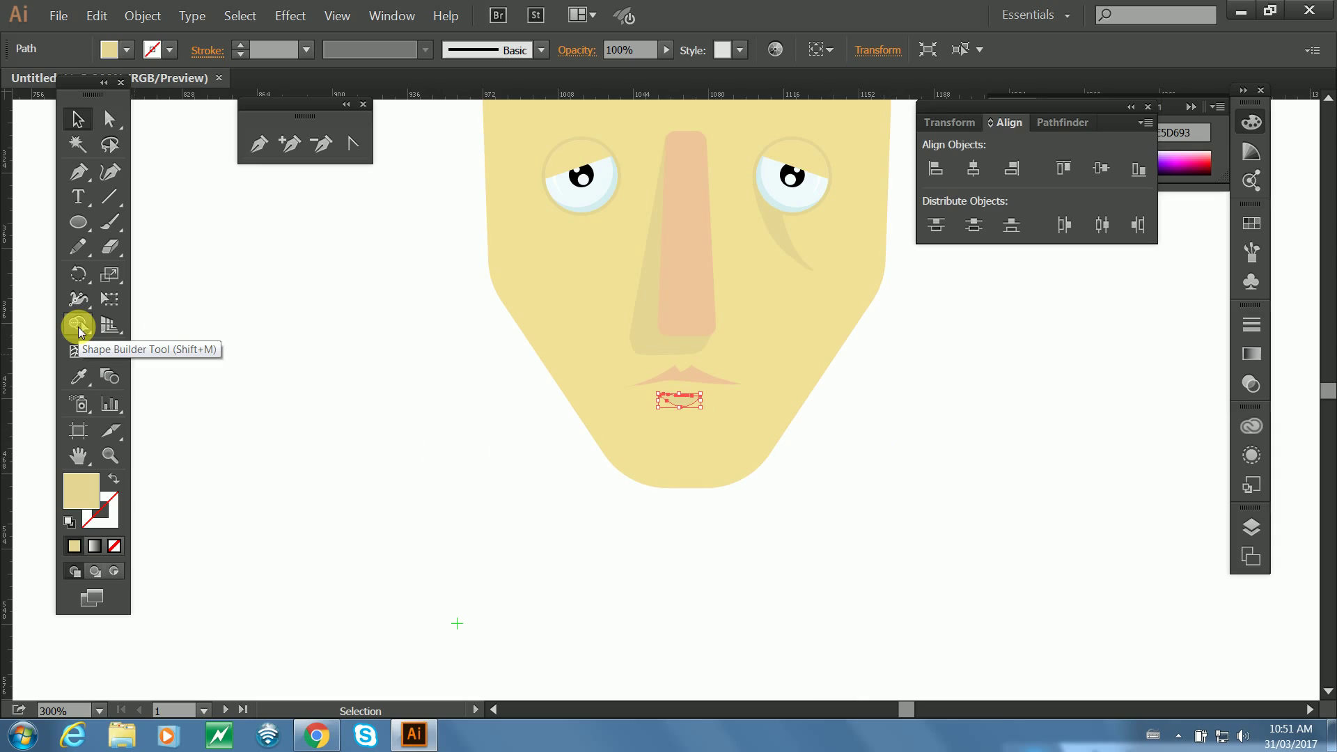
Redraw the upper lip's lower edge with the Pencil tool as a flatter, nearly straight line.
left_click(84, 249)
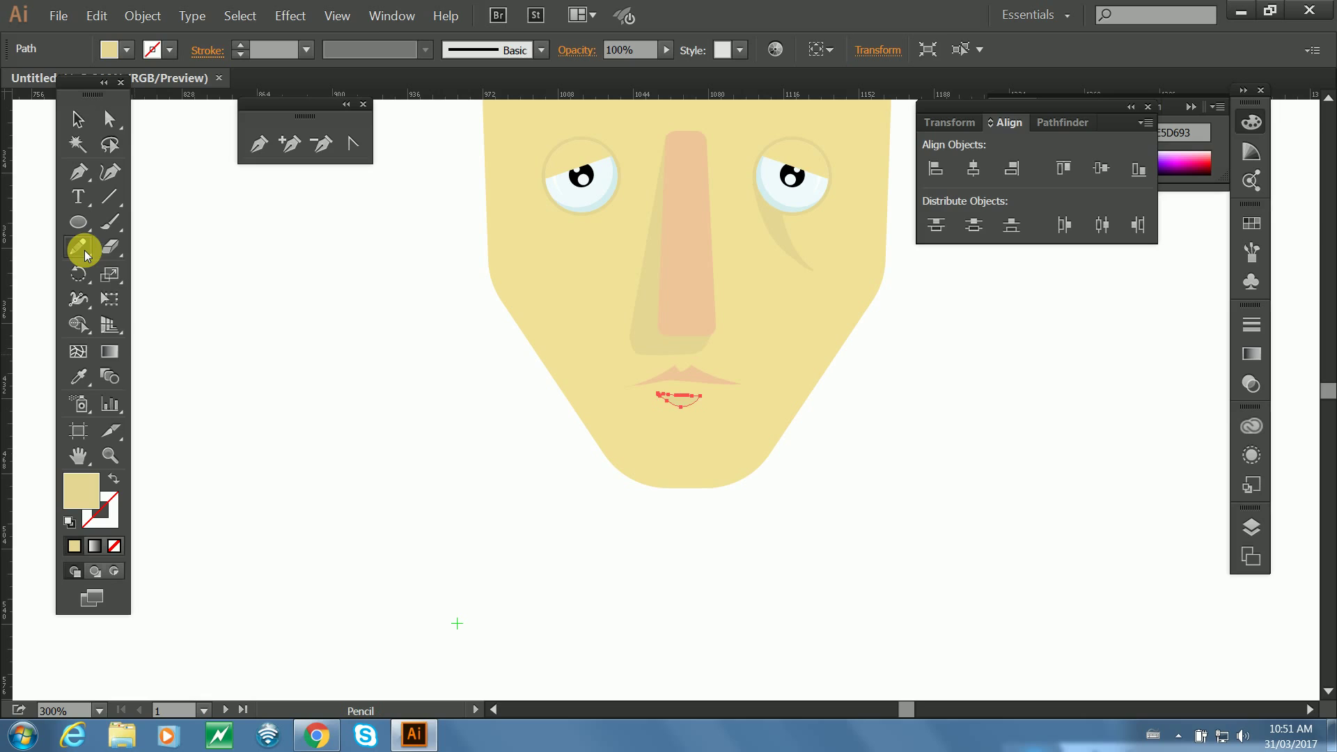
left_click_drag(85, 249, 158, 295)
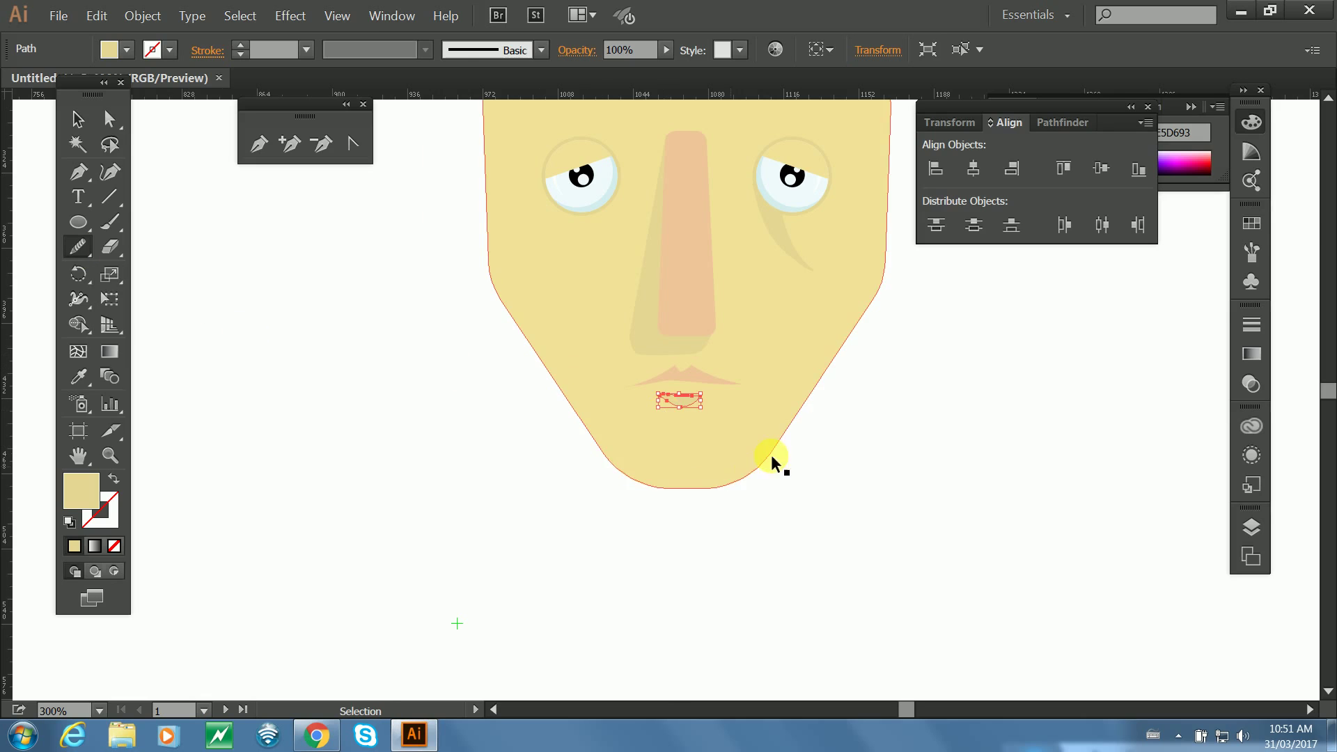
scroll(695, 396, "up", 5)
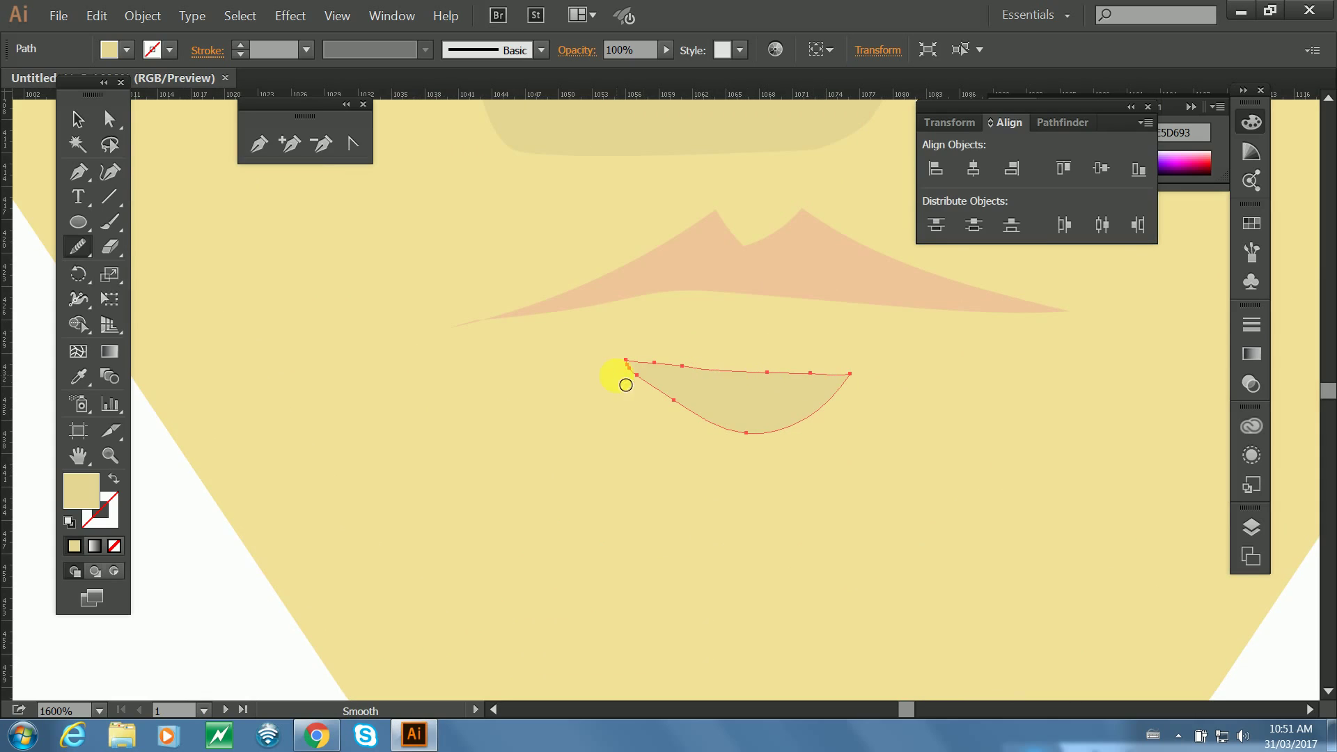
left_click(77, 120)
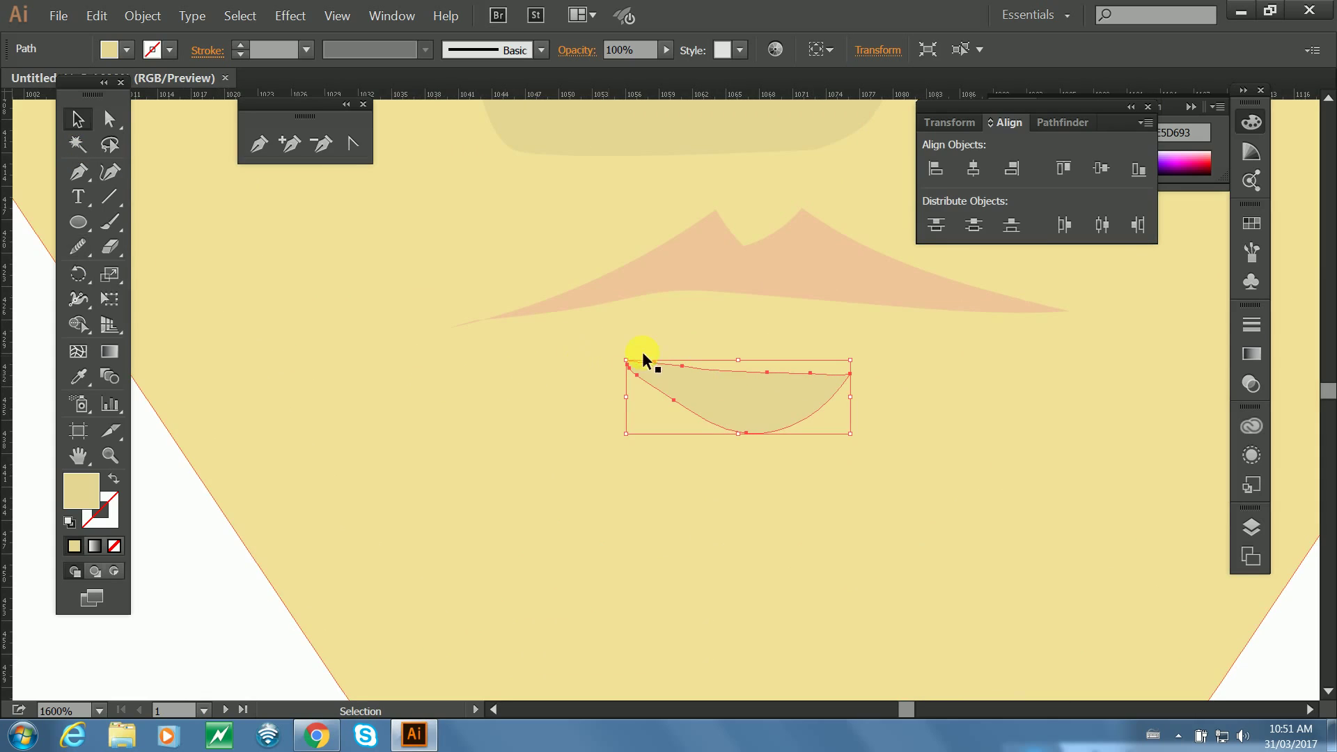
left_click(678, 291)
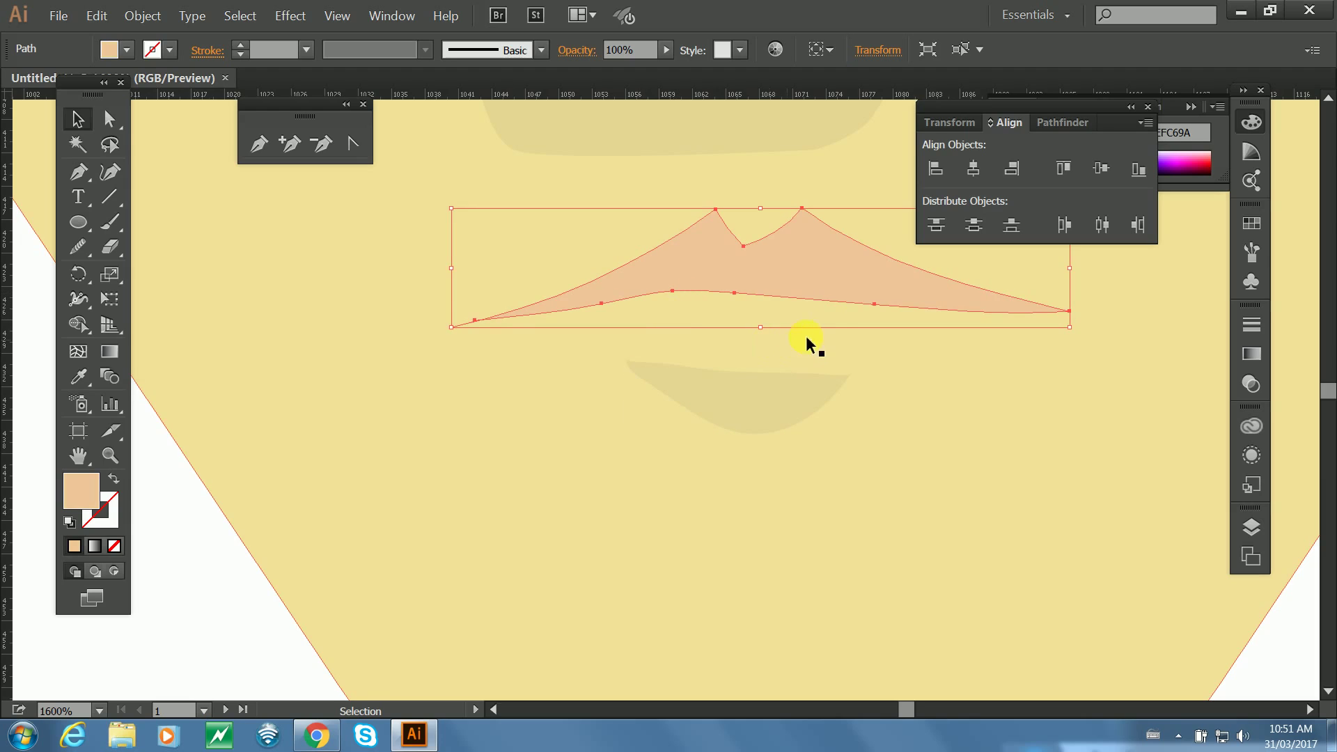
key("n")
left_click_drag(894, 309, 777, 307)
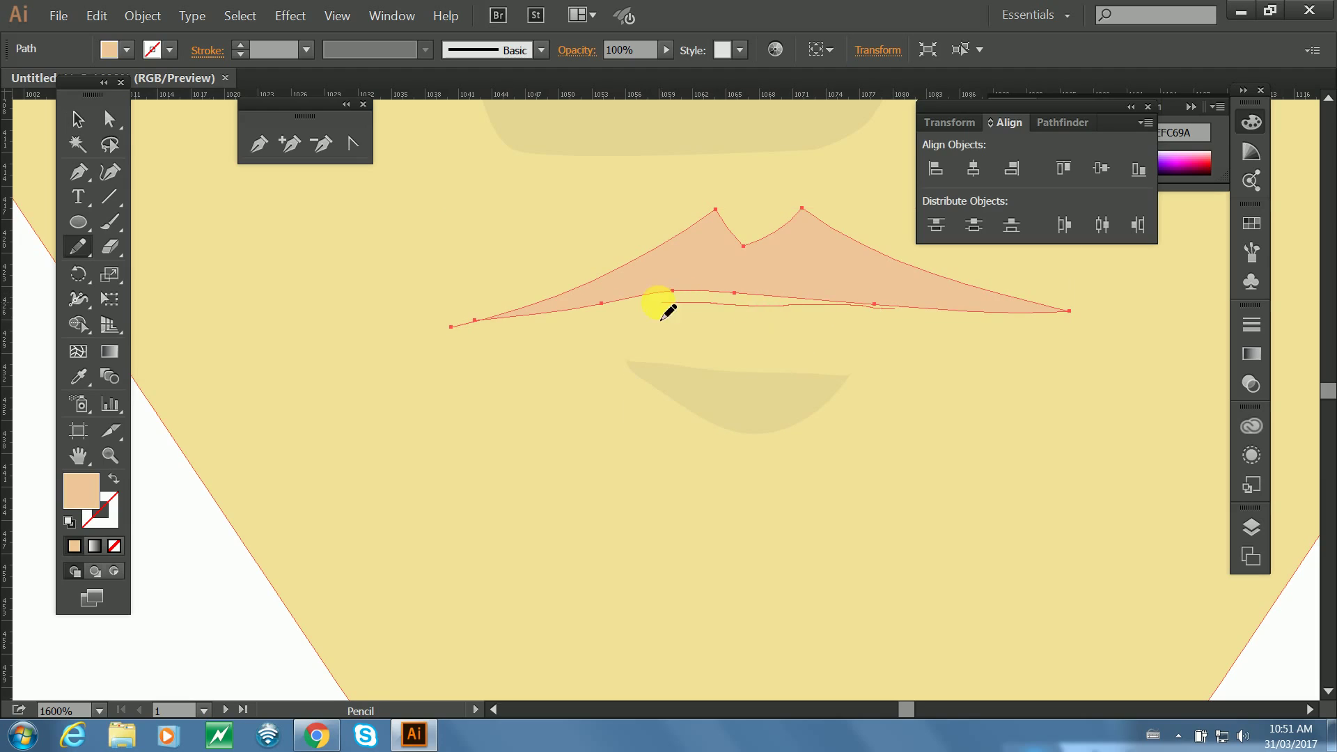
left_click_drag(667, 312, 586, 307)
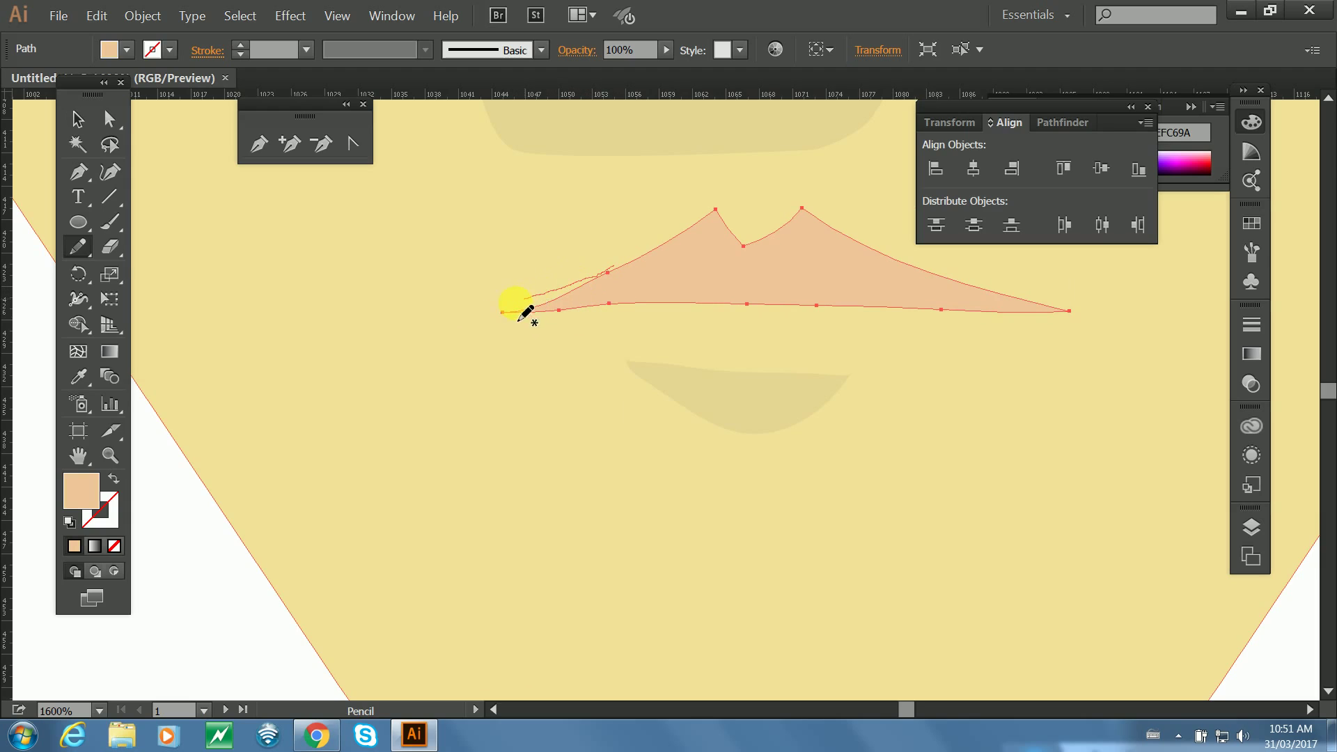
Reshape the upper lip's left corner and round the notch between its two peaks with the Pencil tool.
mouse_move(587, 322)
left_mouse_down()
mouse_move(629, 291)
mouse_move(614, 320)
mouse_move(520, 322)
mouse_move(626, 282)
left_mouse_up()
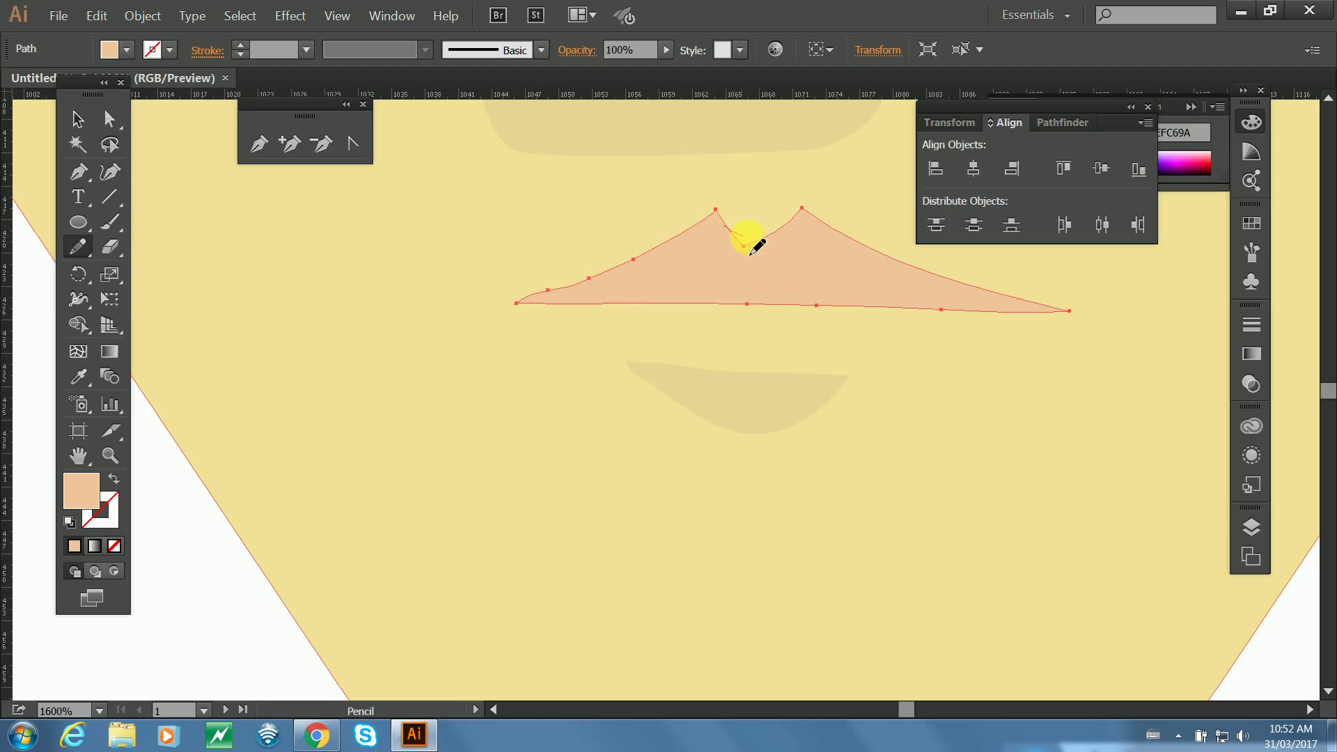
left_click_drag(788, 238, 785, 231)
left_click(79, 119)
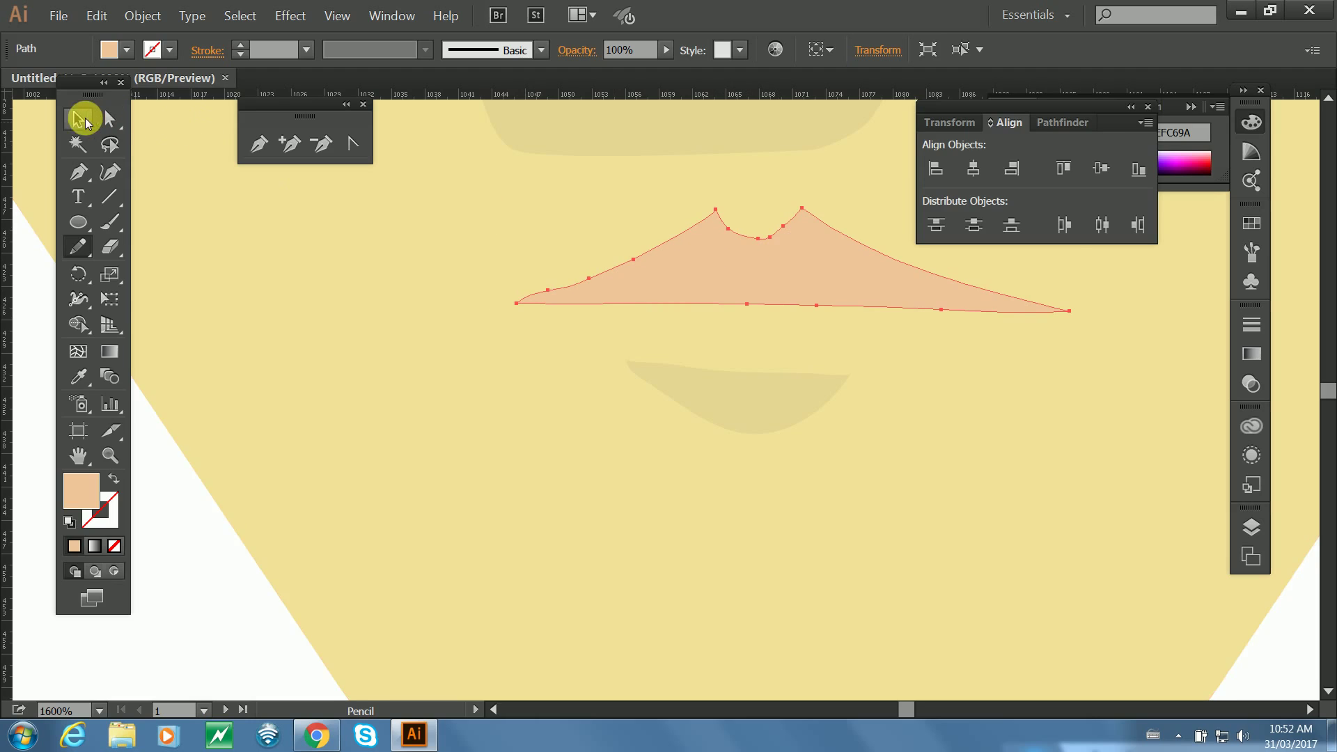
left_click(143, 482)
Draw a closed shape with the Pencil tool over the upper lip's lower half, with a wavy top edge that peaks in the middle.
left_click(683, 269)
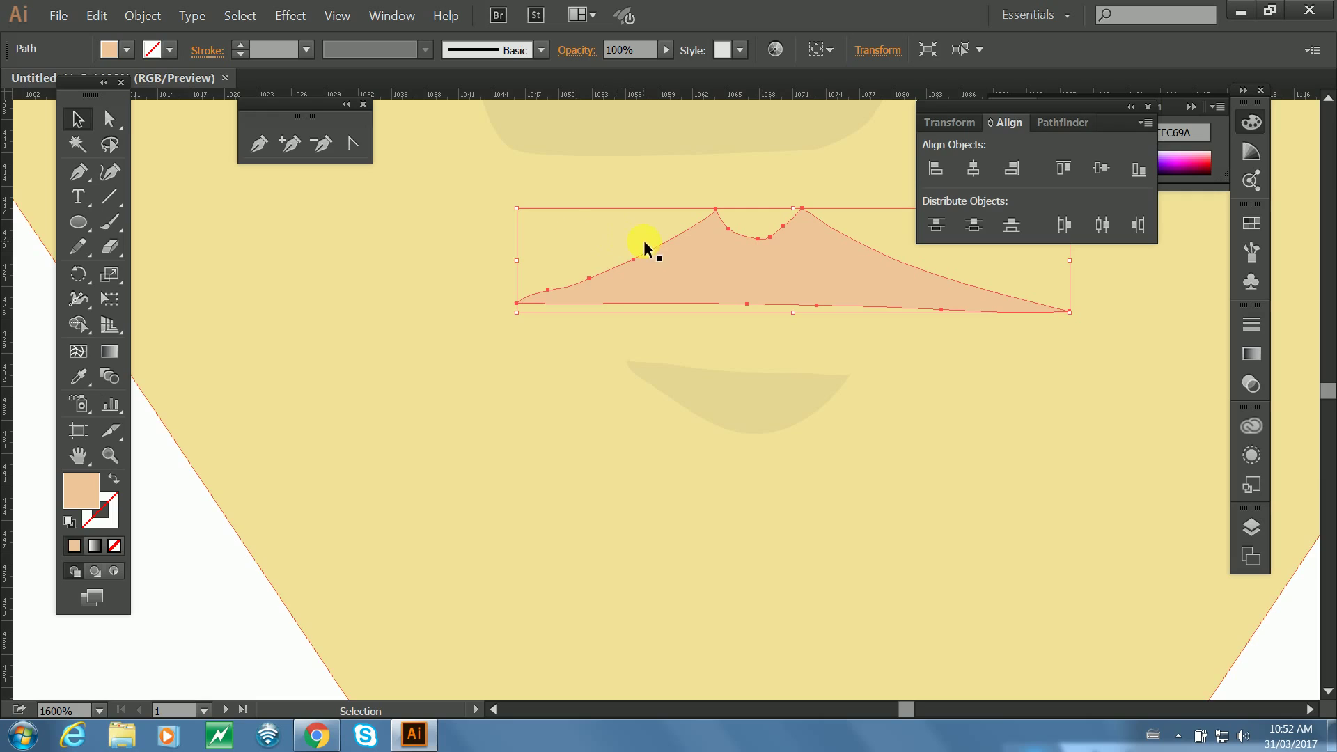
left_click(552, 257)
key("n")
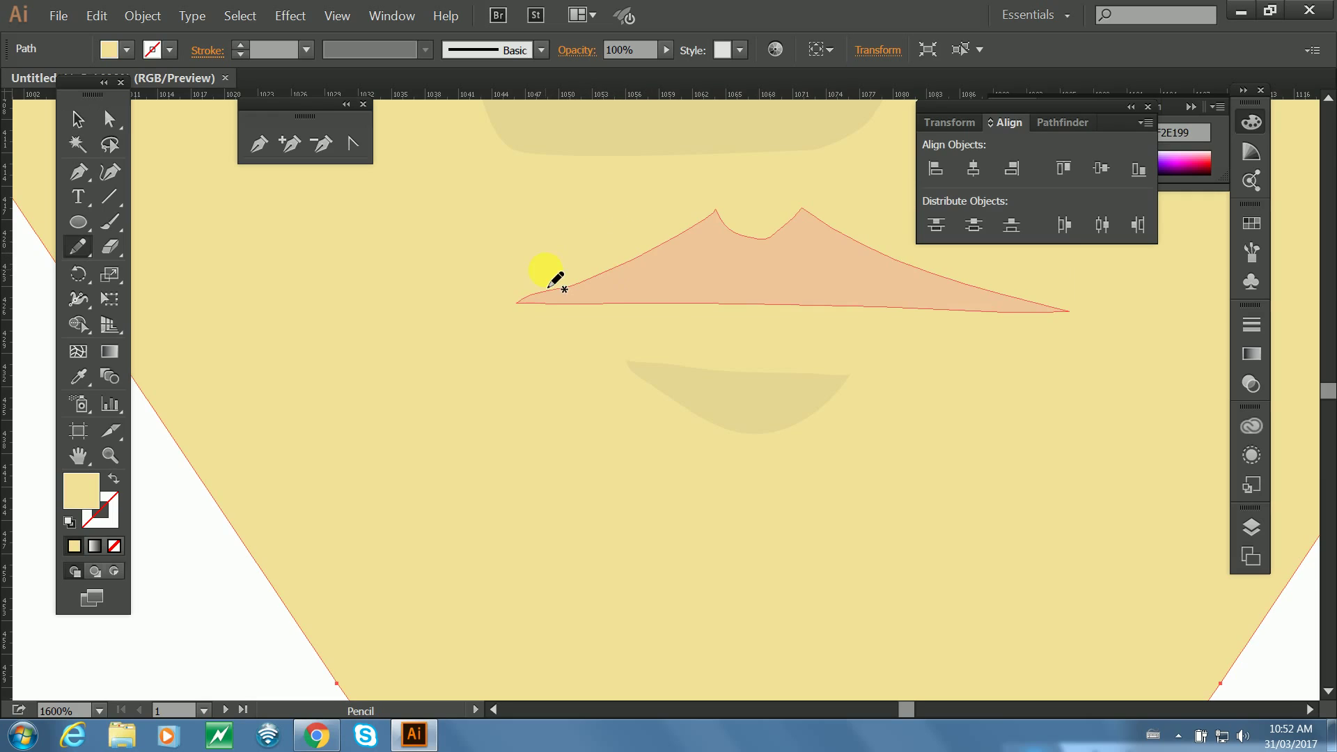
mouse_move(599, 302)
left_mouse_down()
mouse_move(690, 315)
mouse_move(762, 297)
mouse_move(914, 317)
mouse_move(913, 300)
mouse_move(1003, 304)
left_mouse_up()
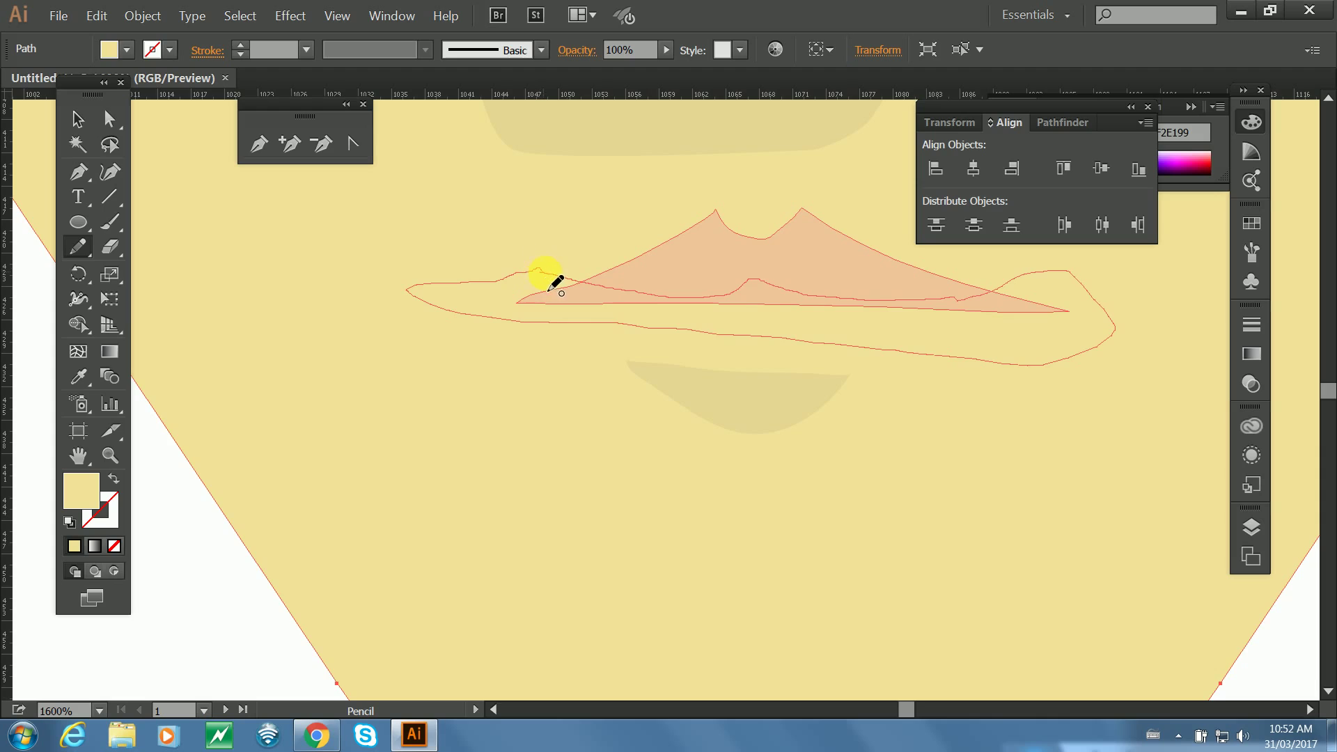
left_click_drag(554, 284, 570, 286)
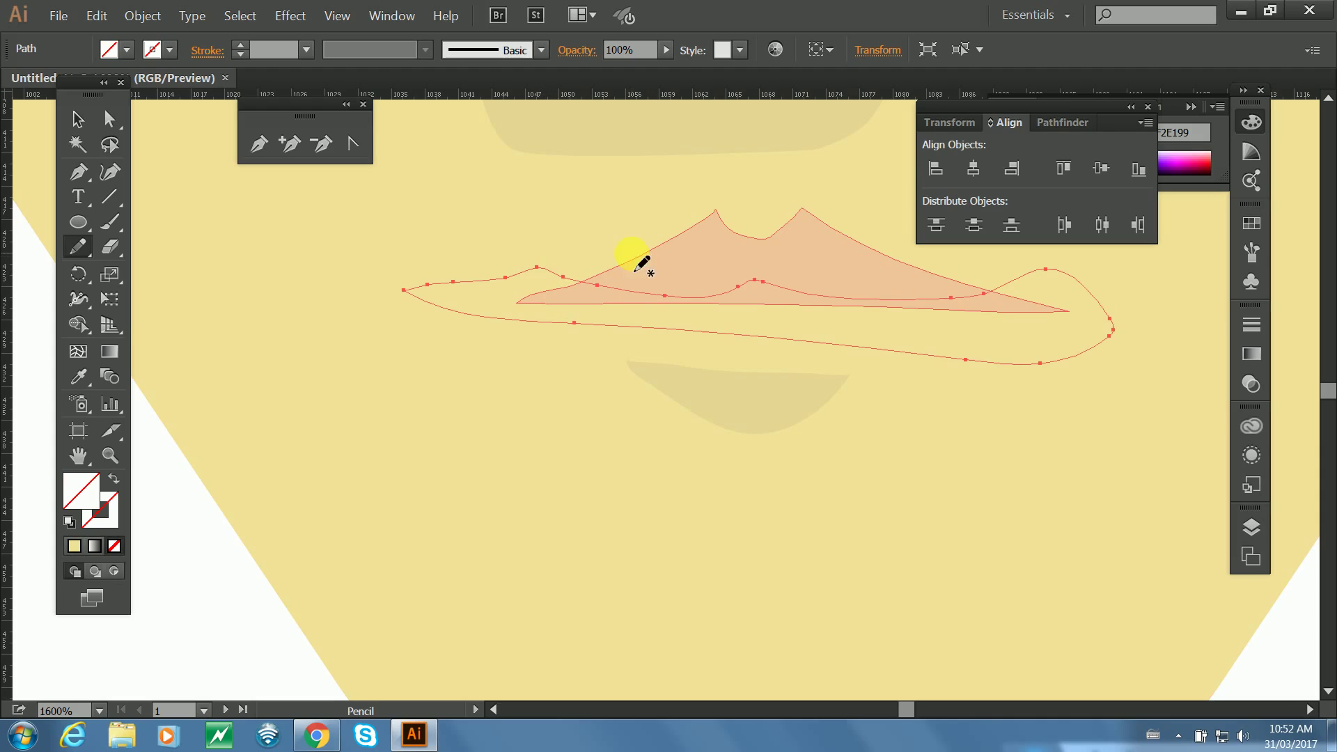
Fill the new wavy shape with the upper lip's colour and darken it to D8AE88.
key("i")
left_click(709, 264)
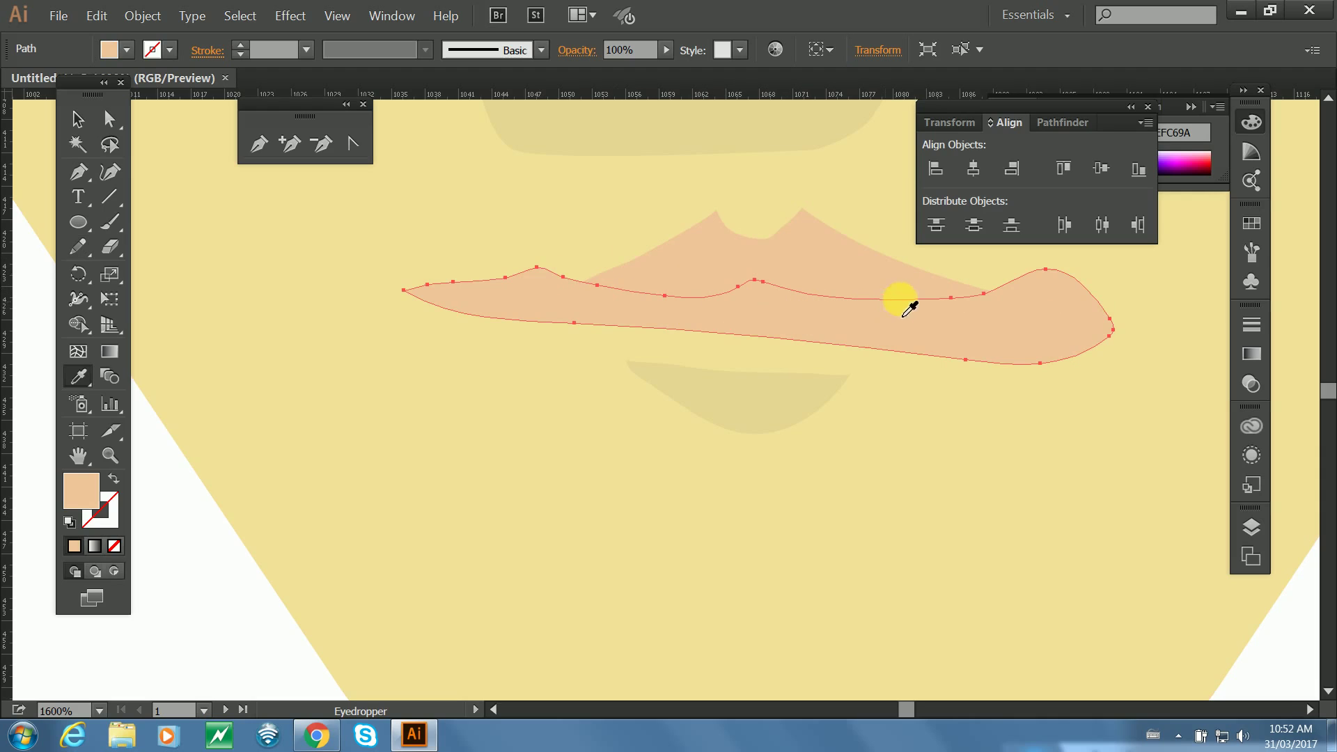
key("a")
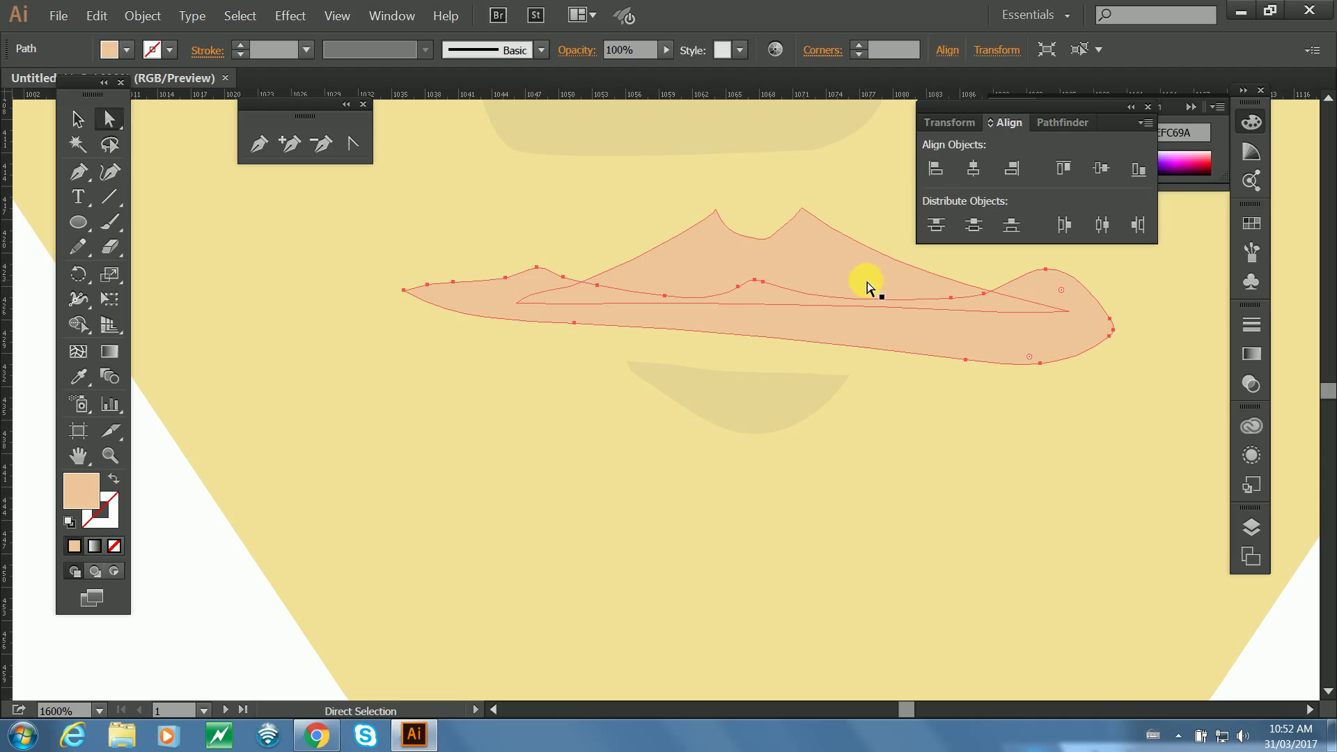
left_click(745, 287)
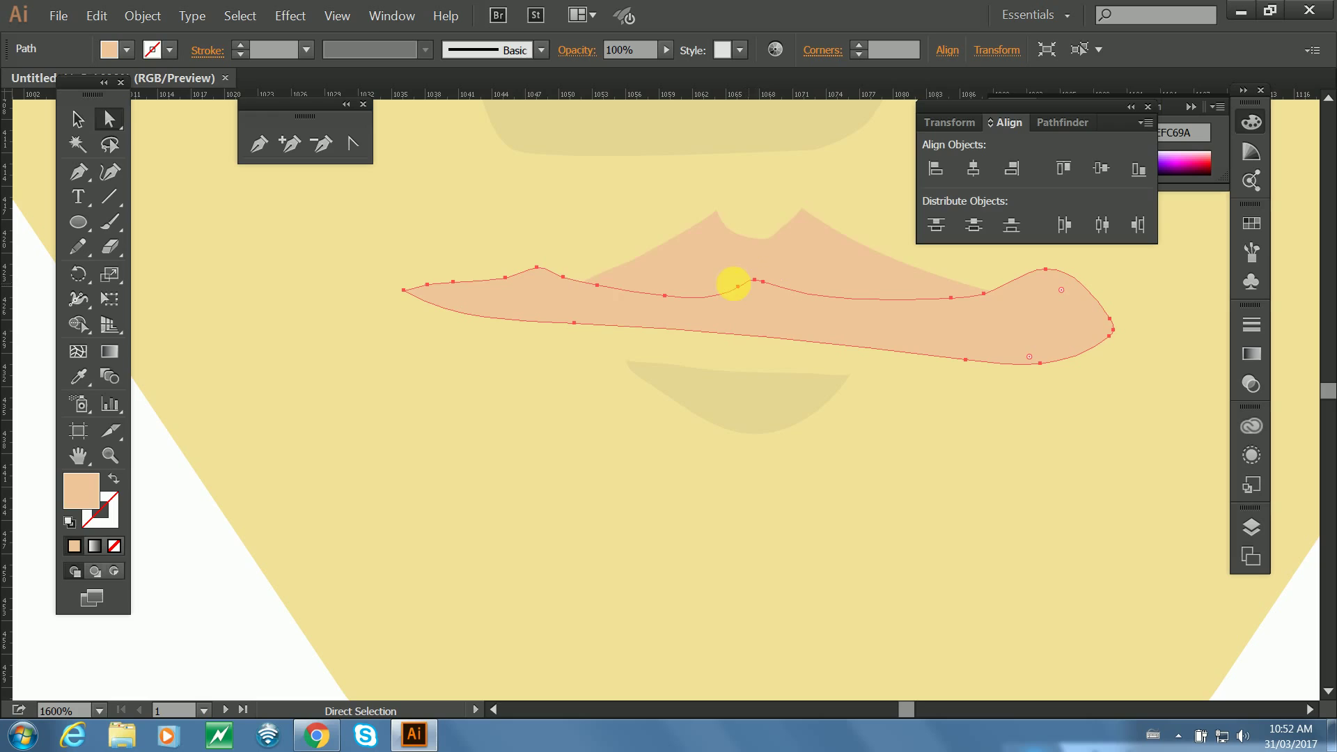
double_click(79, 485)
left_click(495, 264)
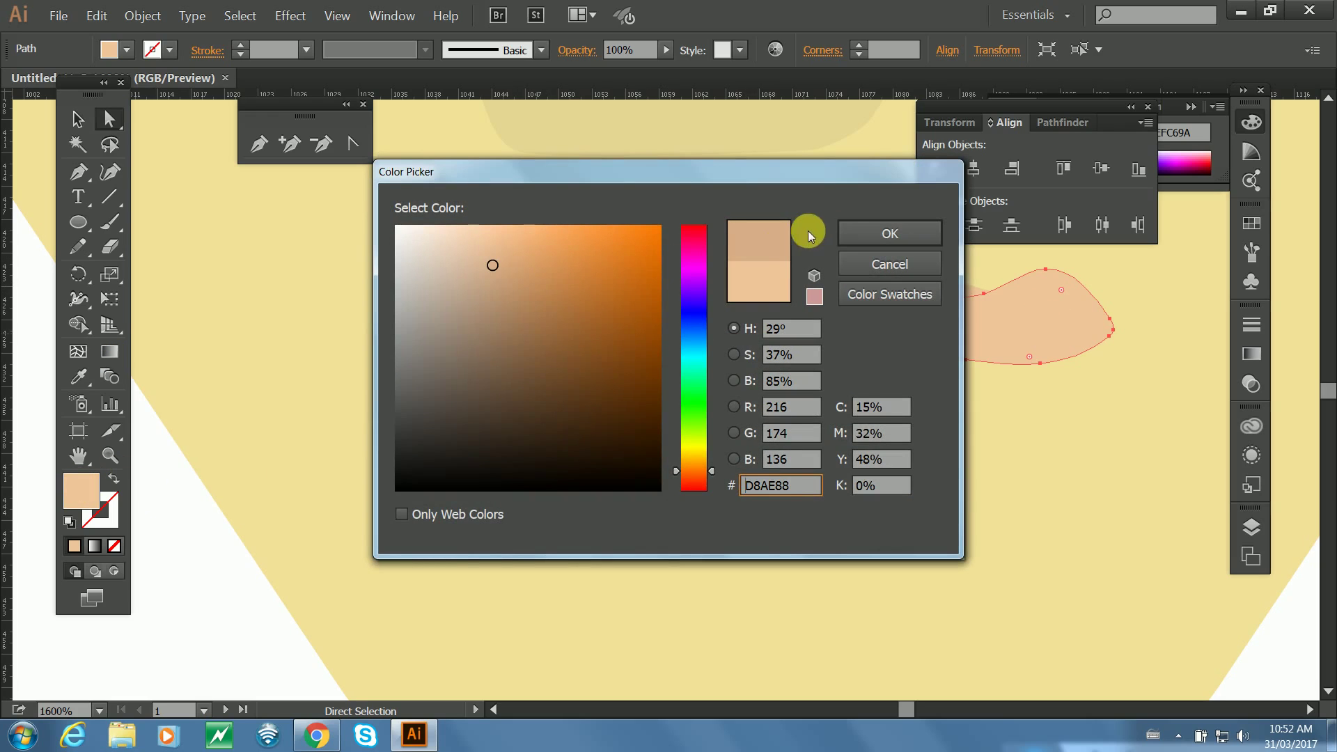
left_click(856, 237)
Duplicate the upper lip and align the copy exactly over the original by left and top edges.
left_click(762, 273, "shift")
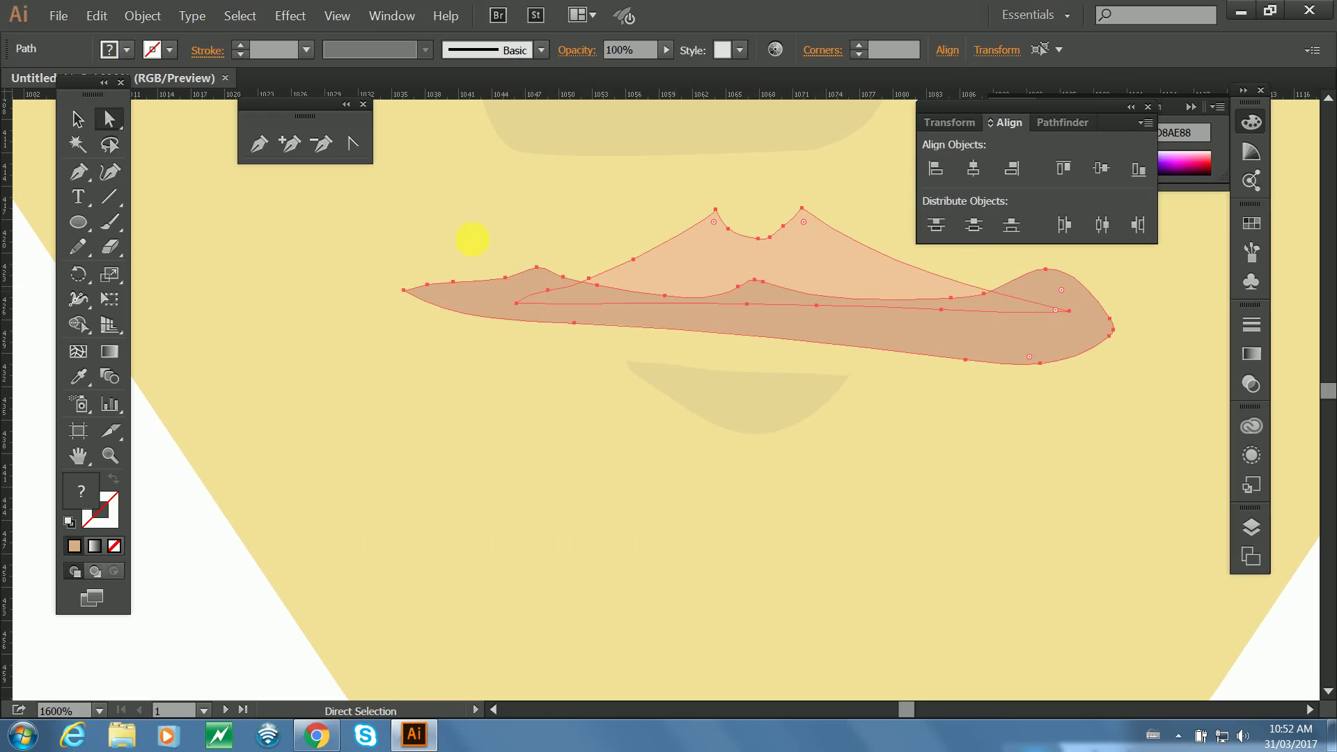
left_click(78, 119)
left_click(171, 541)
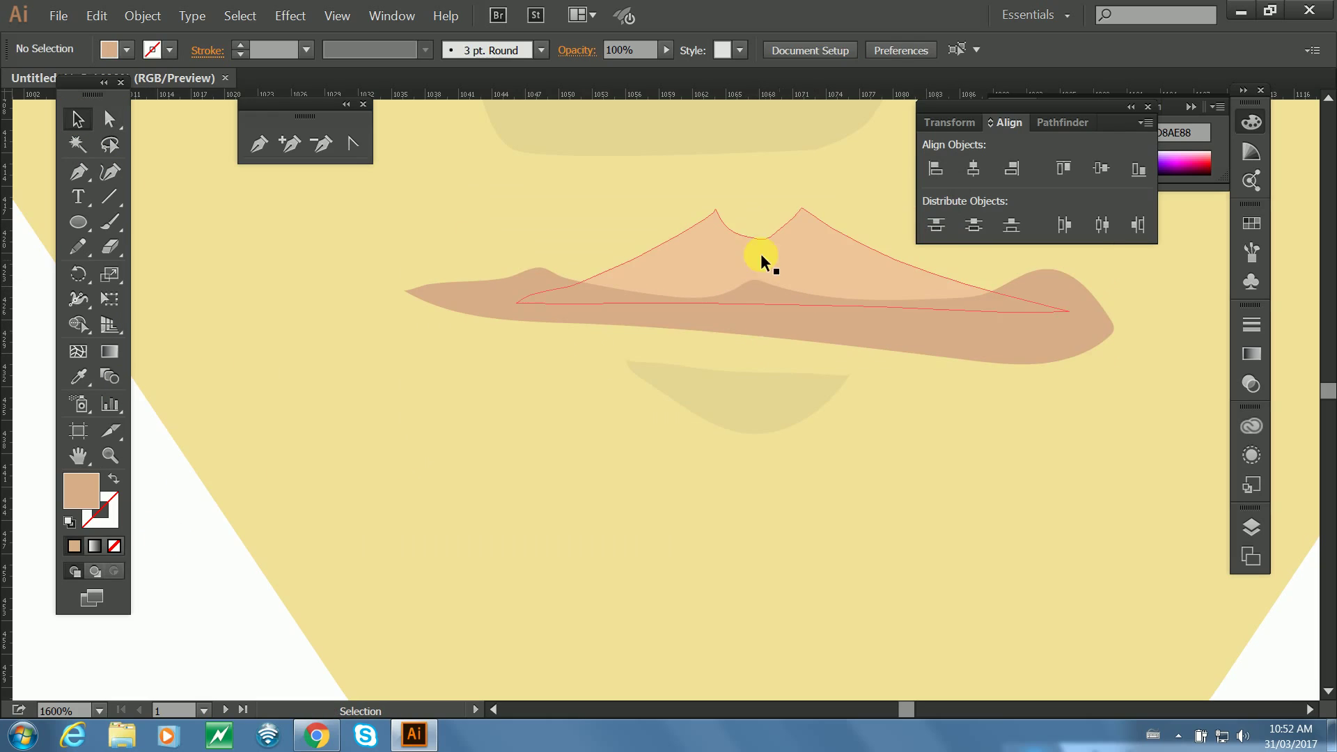
left_click(689, 257)
mouse_move(682, 247)
left_mouse_down()
mouse_move(710, 259)
mouse_move(682, 247)
left_mouse_up()
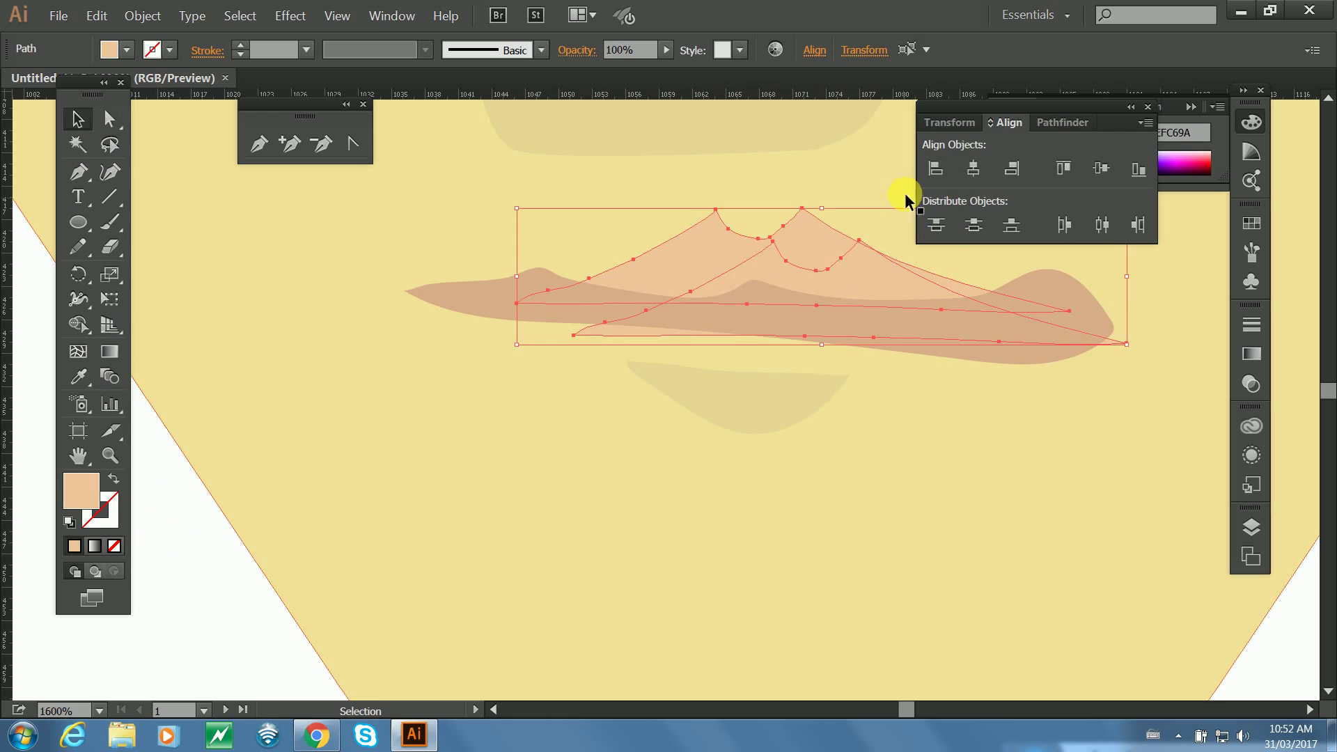
left_click(935, 167)
left_click(1063, 168)
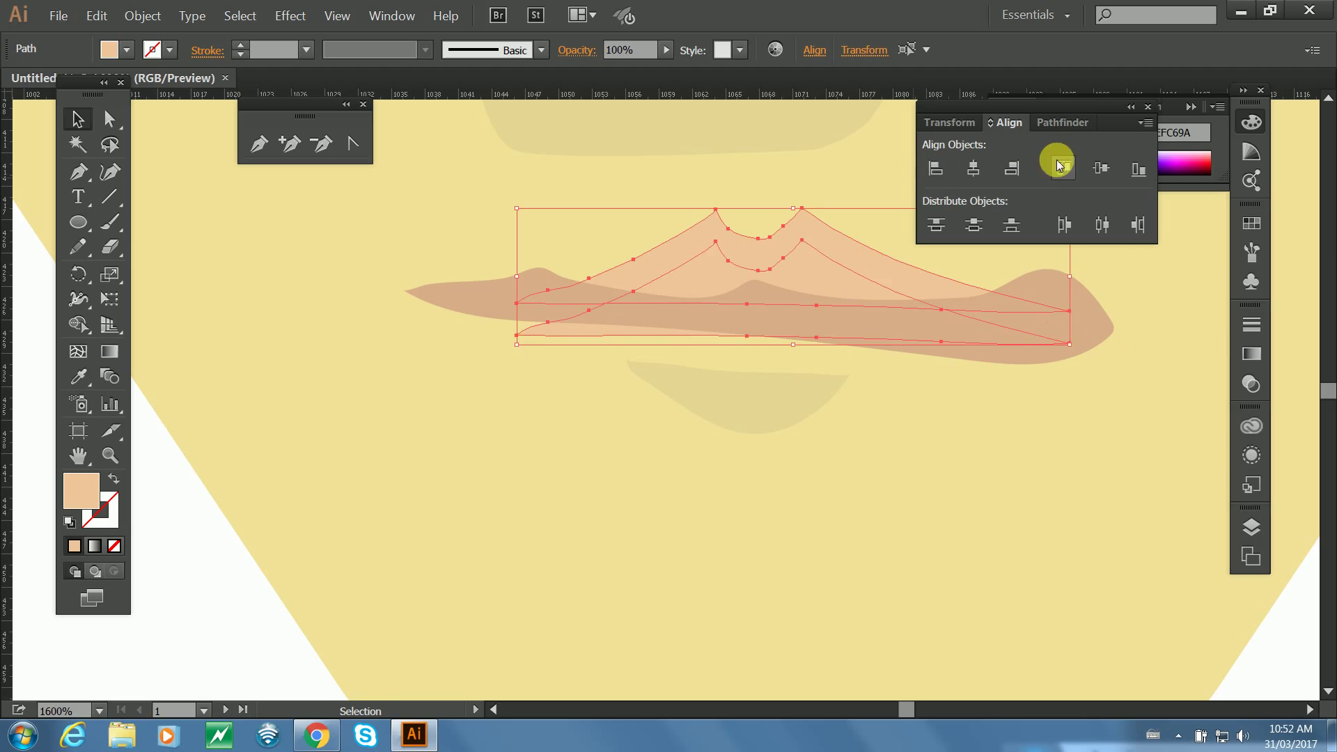
Select one upper-lip copy together with the darker wavy shape and bring up the Pathfinder operations.
left_click(215, 546)
left_click(677, 265)
left_click(704, 319, "shift")
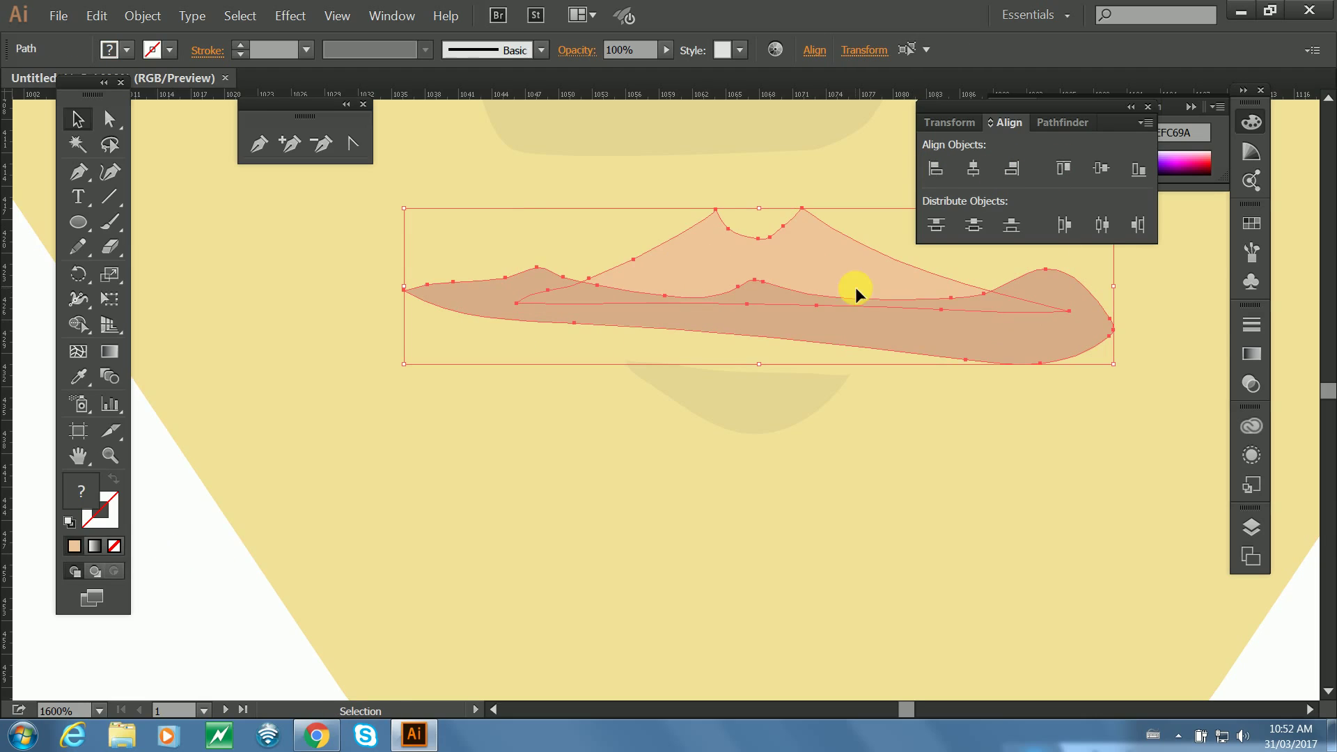
left_click(1070, 127)
left_click(974, 172)
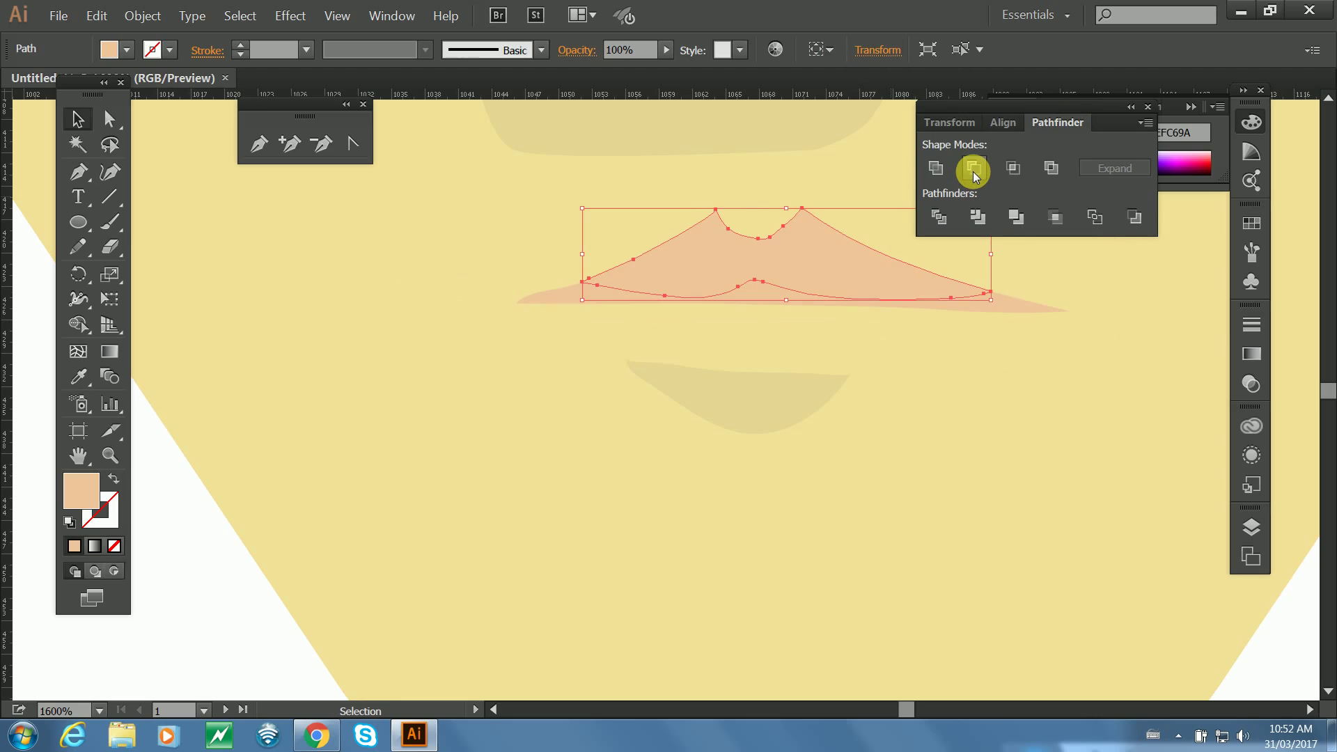
key("ctrl+z")
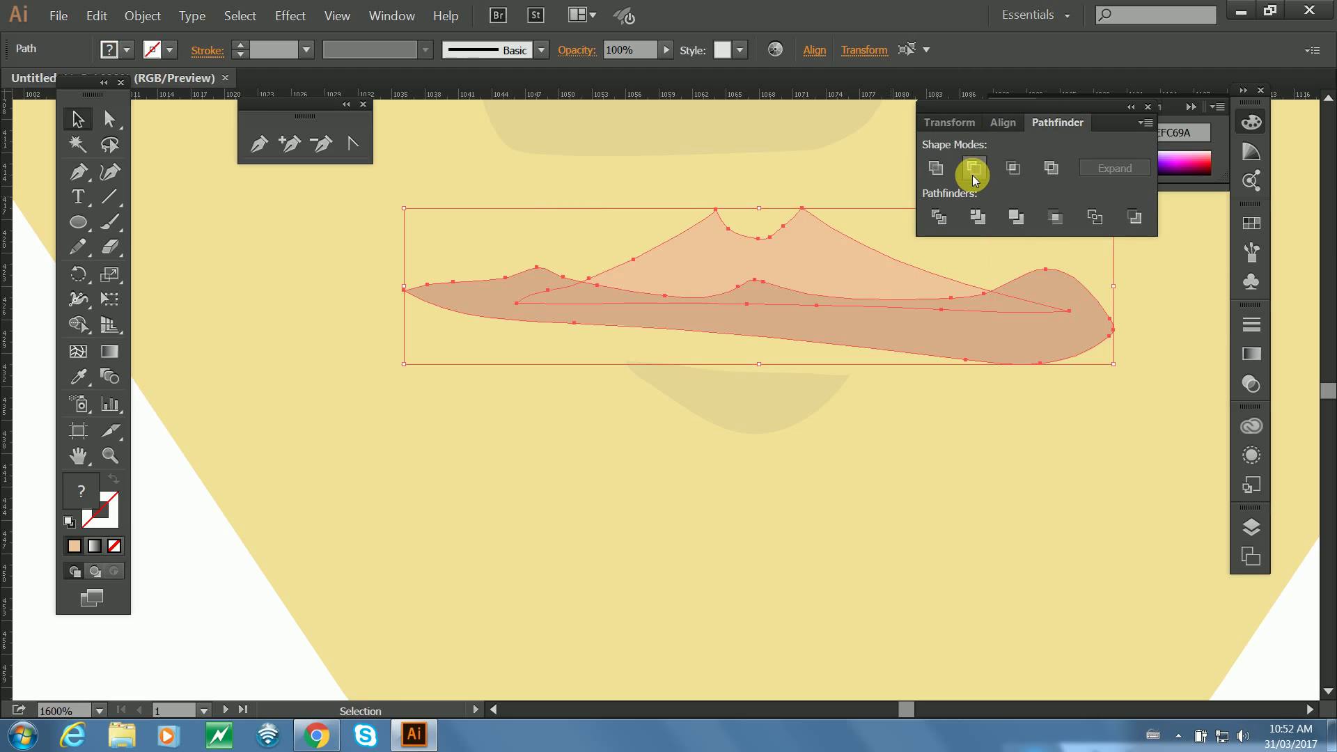
left_click(943, 171)
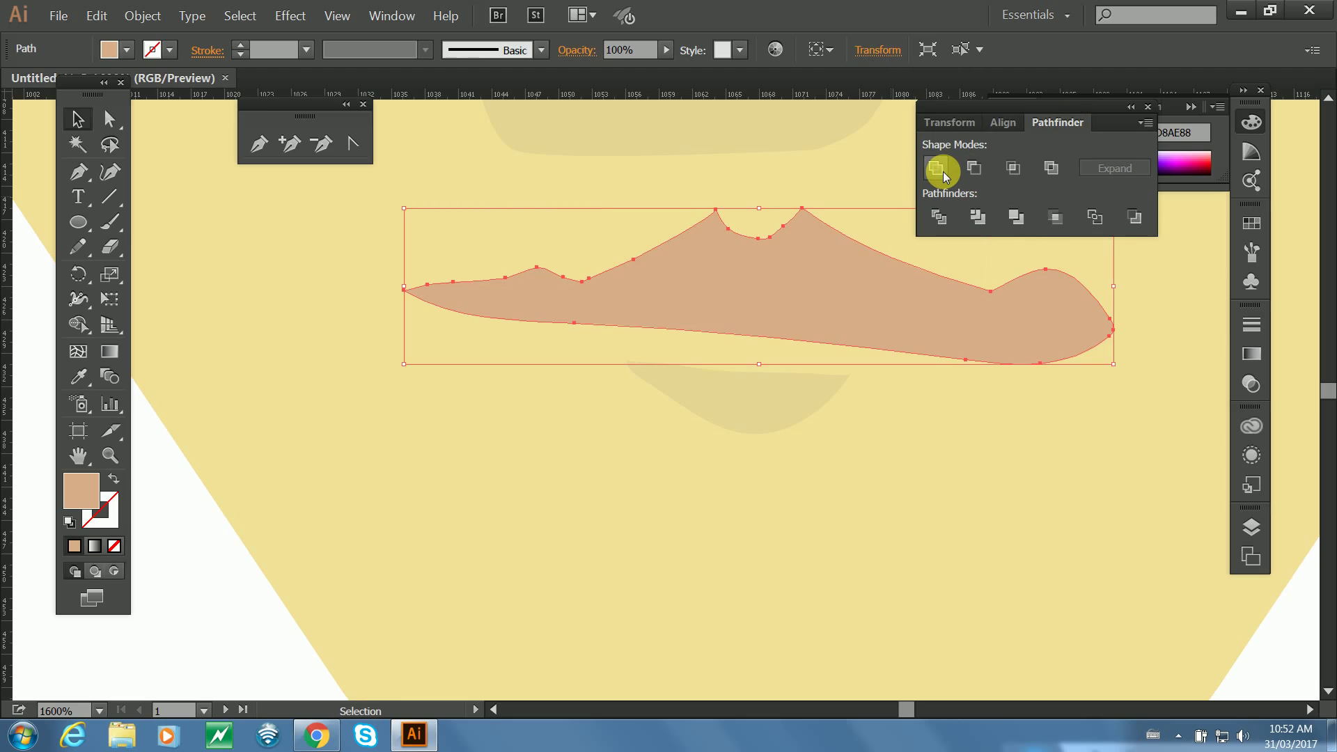
key("ctrl+z")
Intersect the lip copy with the darker shape to keep only a shading band along the upper lip's lower edge, and deselect it.
left_click(1052, 167)
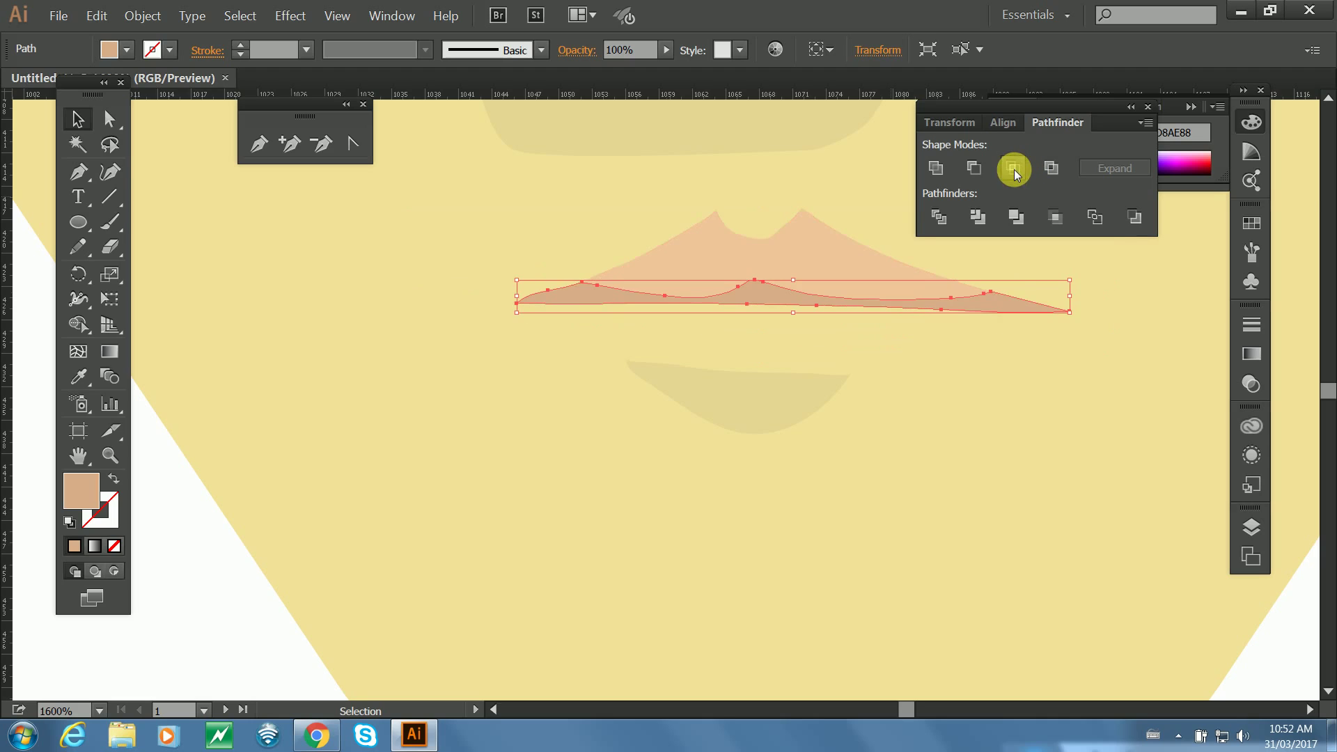
left_click(249, 518)
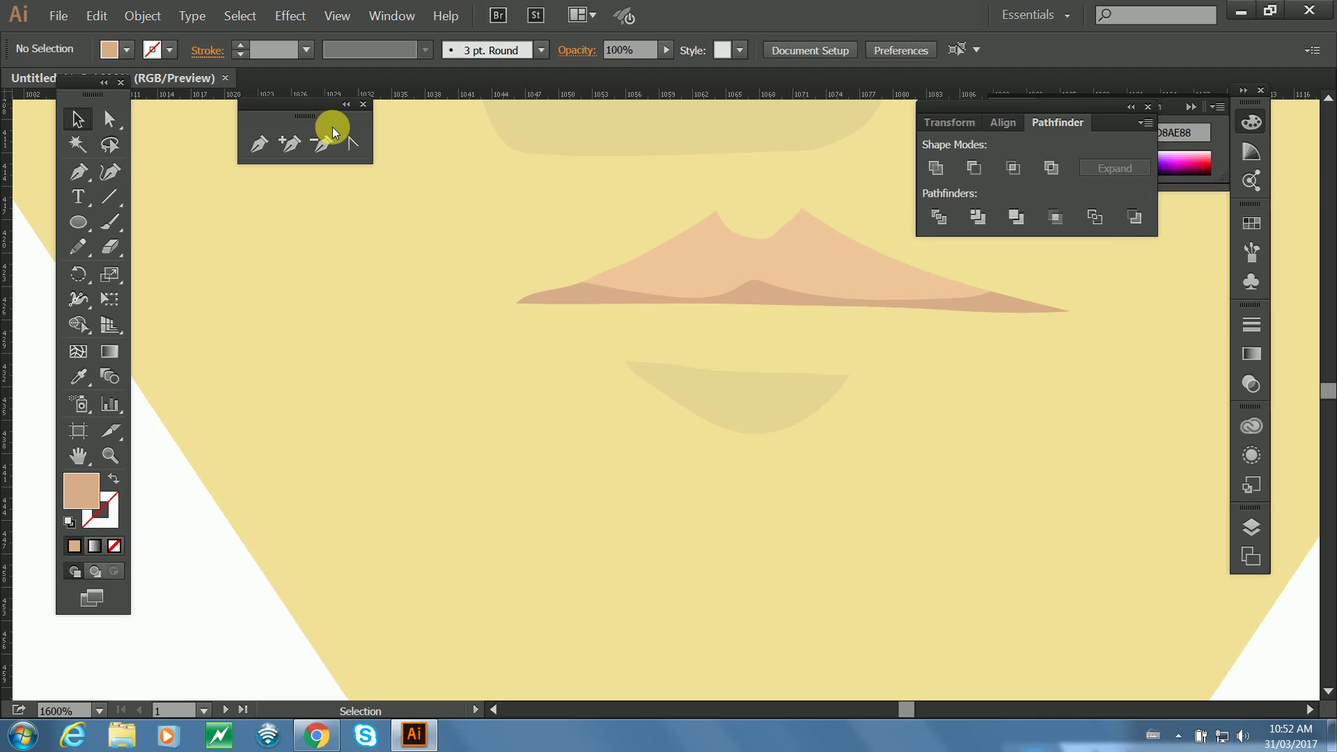
key("ctrl+minus")
key("ctrl+minus")
key("ctrl+minus")
key("ctrl+minus")
key("ctrl+minus")
key("ctrl+minus")
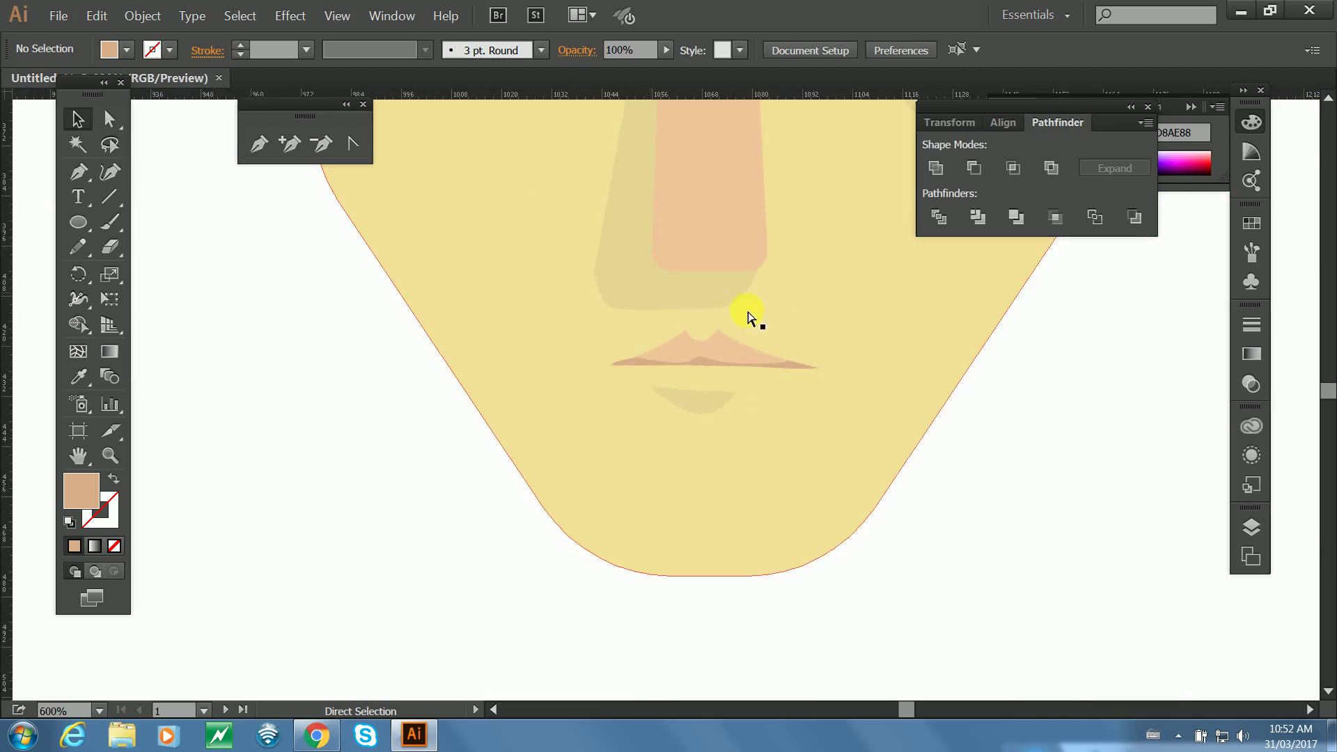
key("ctrl+minus")
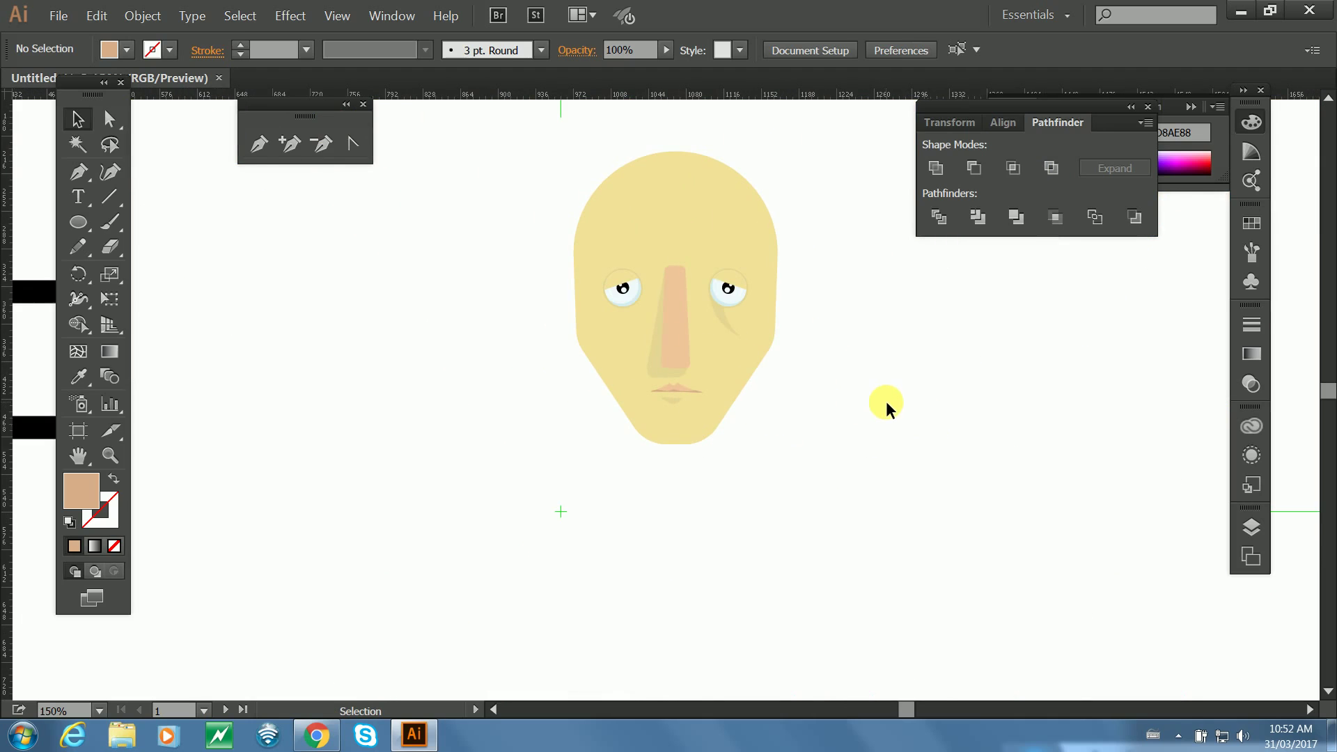
key("ctrl")
key("ctrl+plus")
key("ctrl+plus")
key("ctrl+plus")
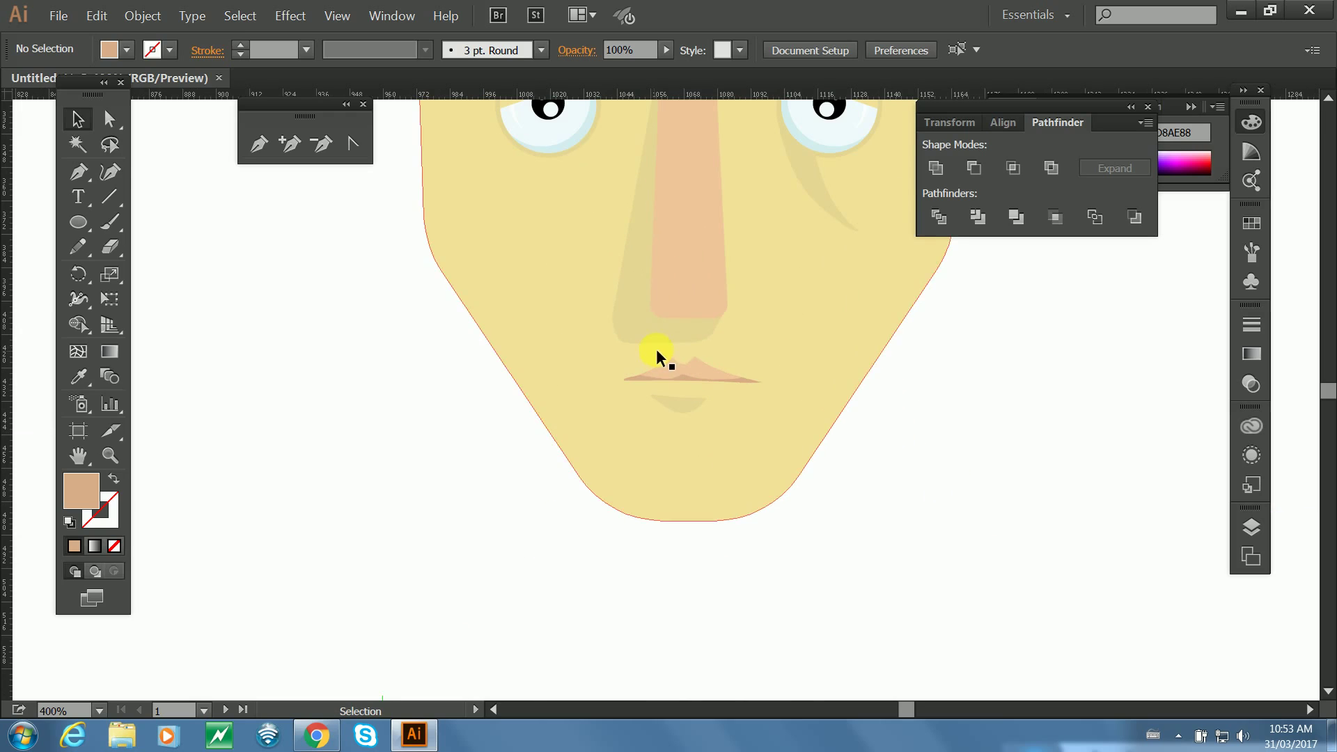
left_click_drag(445, 290, 511, 517)
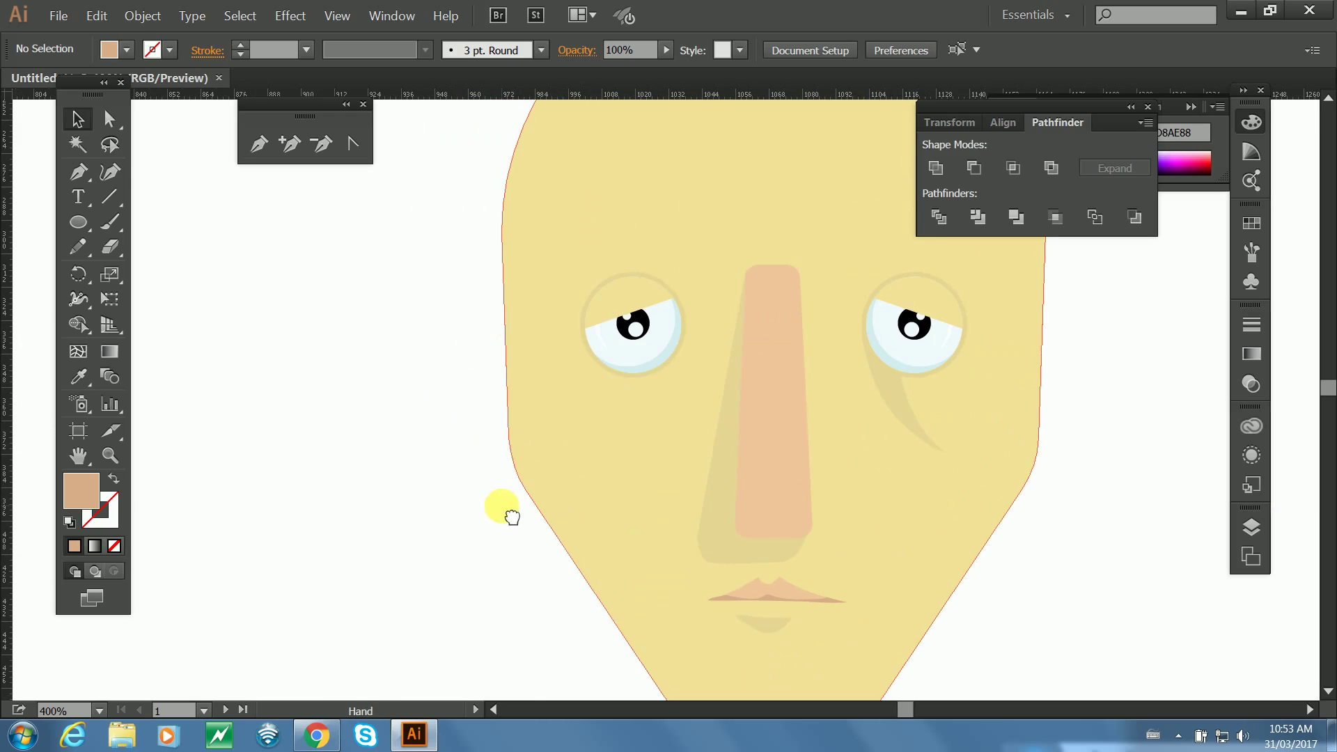
left_click(78, 222)
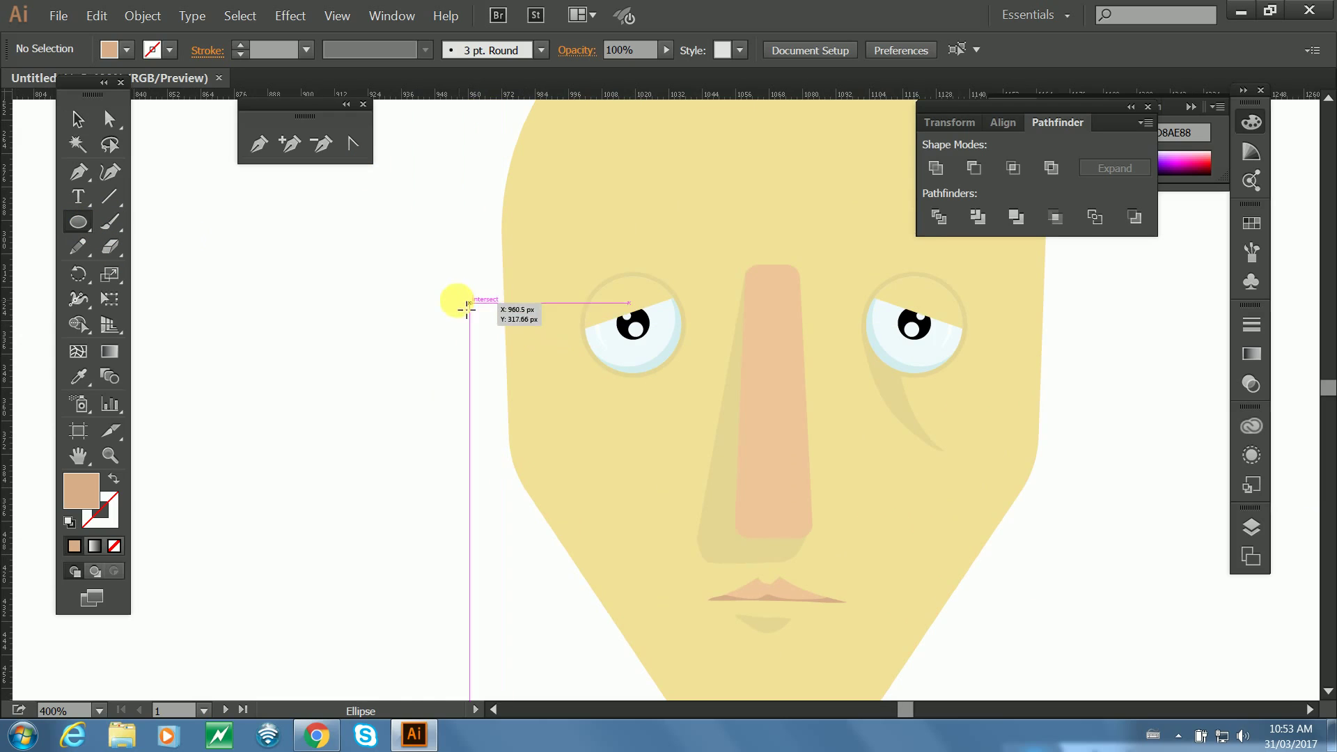
mouse_move(466, 307)
left_mouse_down()
mouse_move(558, 436)
mouse_move(551, 426)
left_mouse_up()
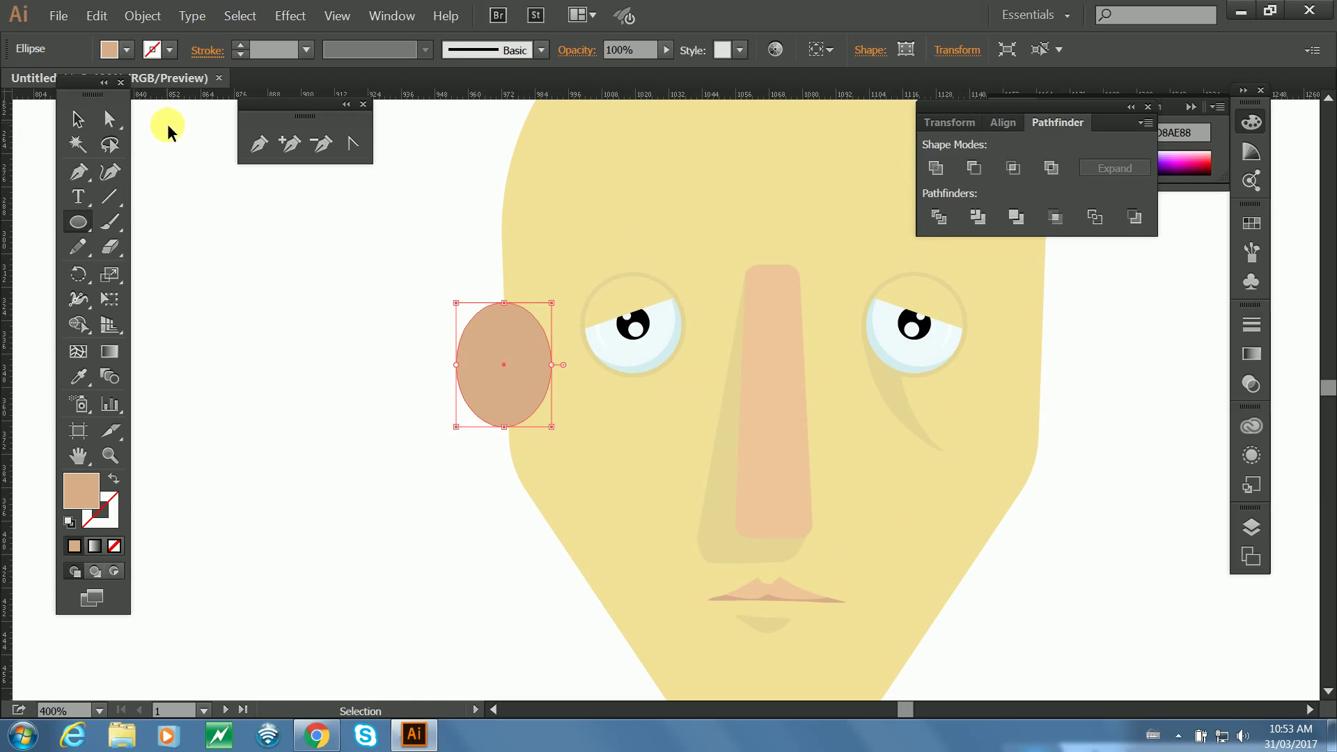
key("ctrl+z")
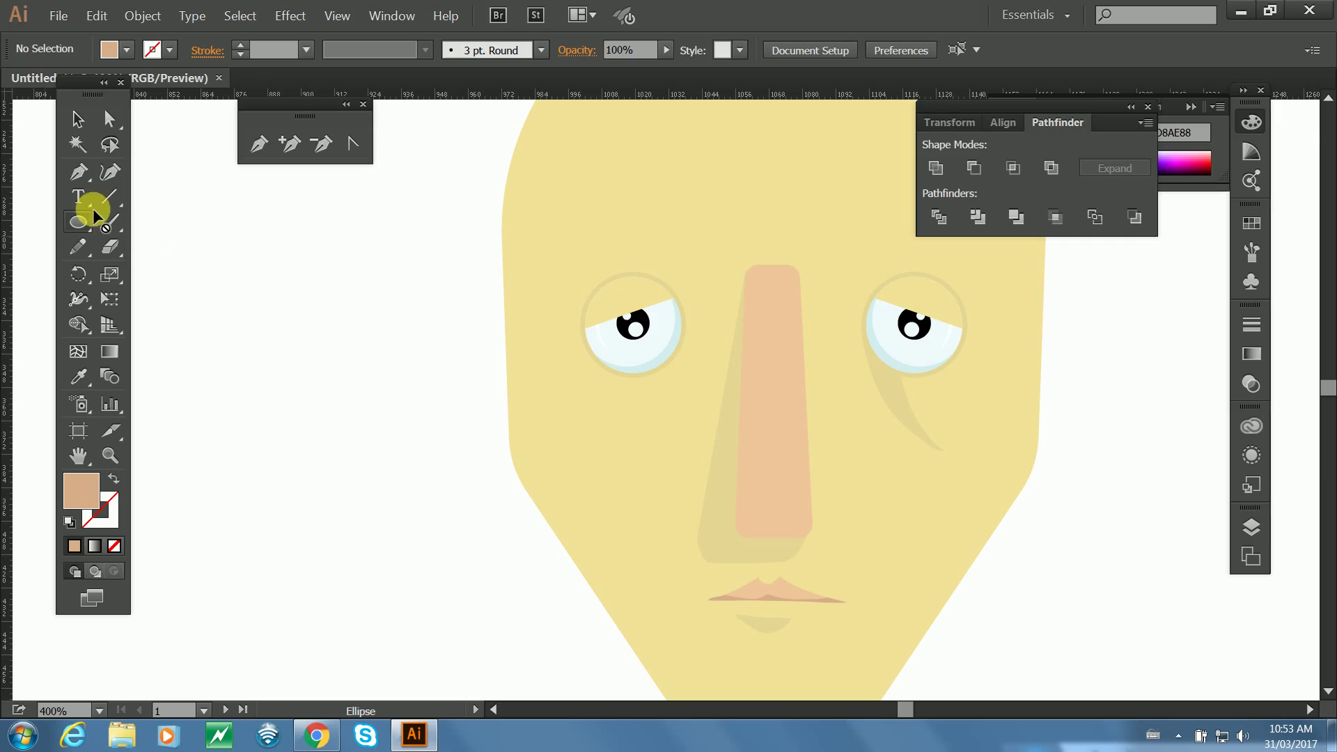
Draw a rounded-rectangle ear about 38 by 51 px over the head's left edge and shift its lower outer corner inward to taper it.
left_click_drag(78, 222, 165, 257)
left_click_drag(445, 282, 561, 433)
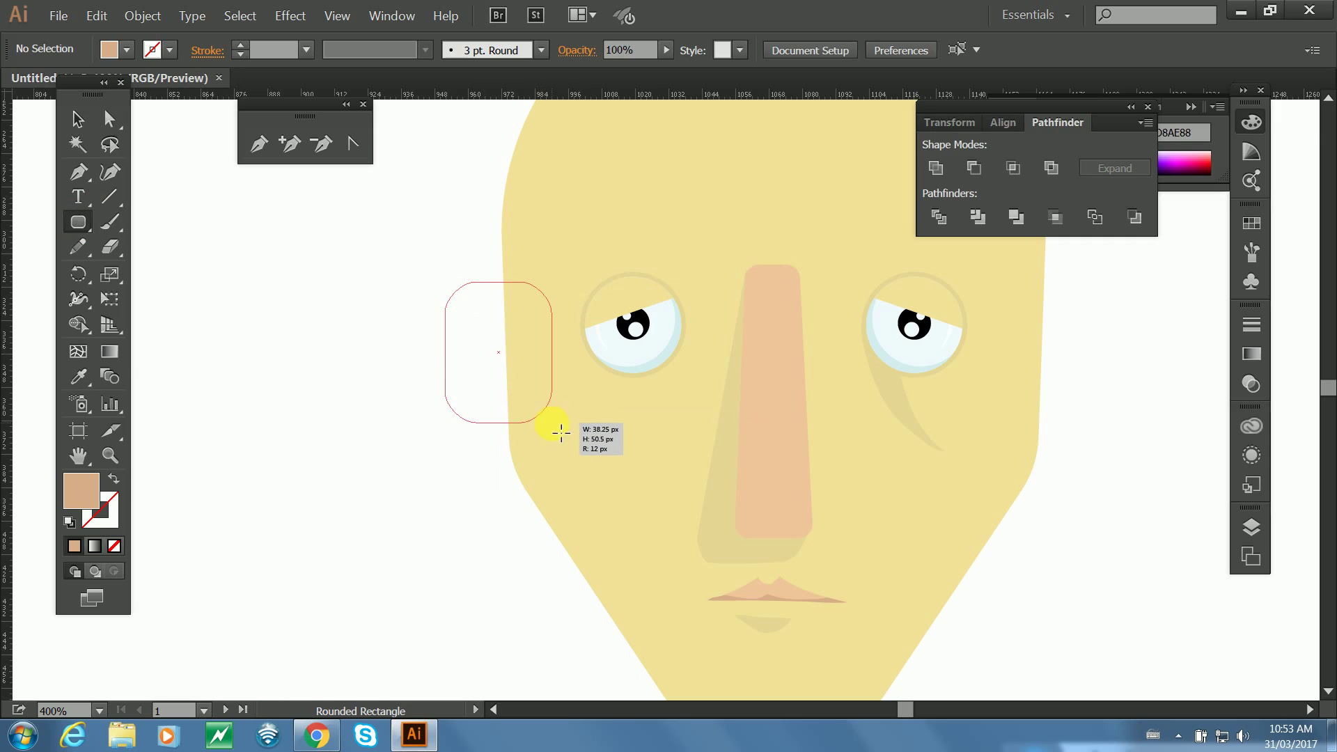
left_click(110, 119)
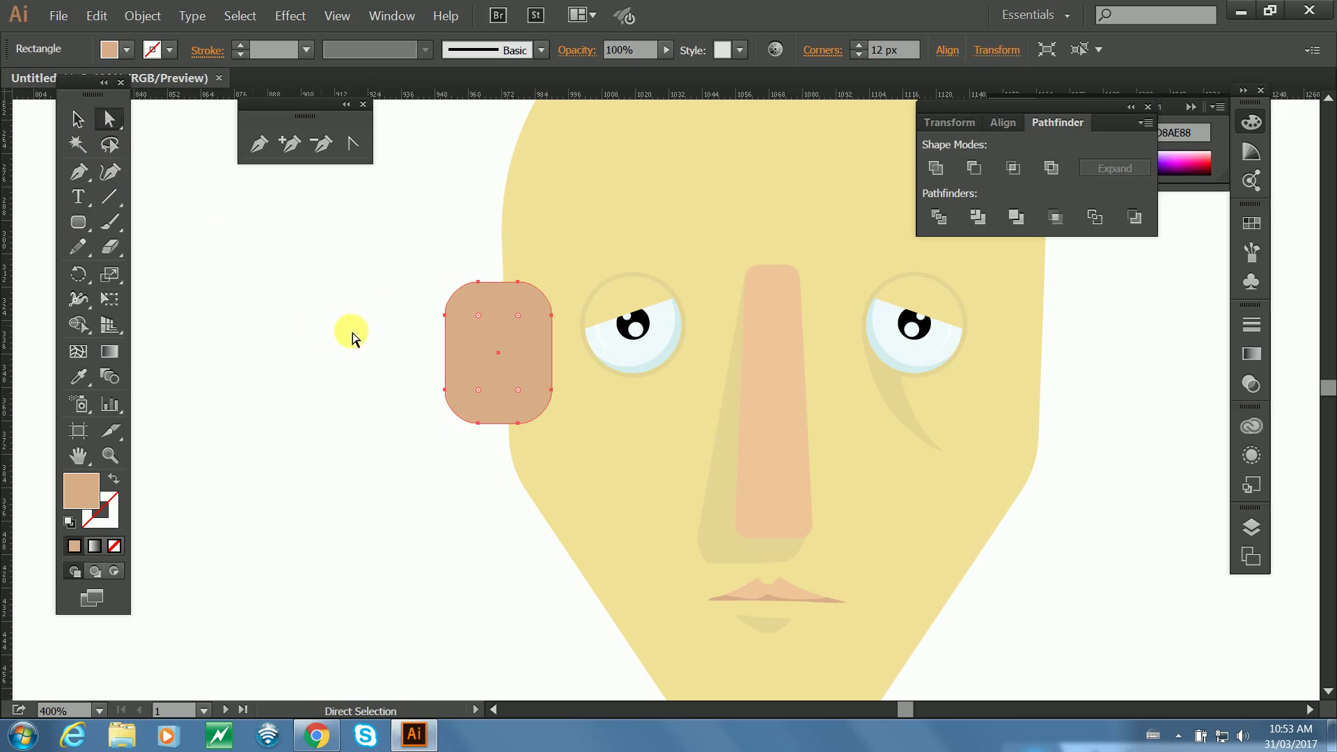
left_click_drag(384, 379, 487, 466)
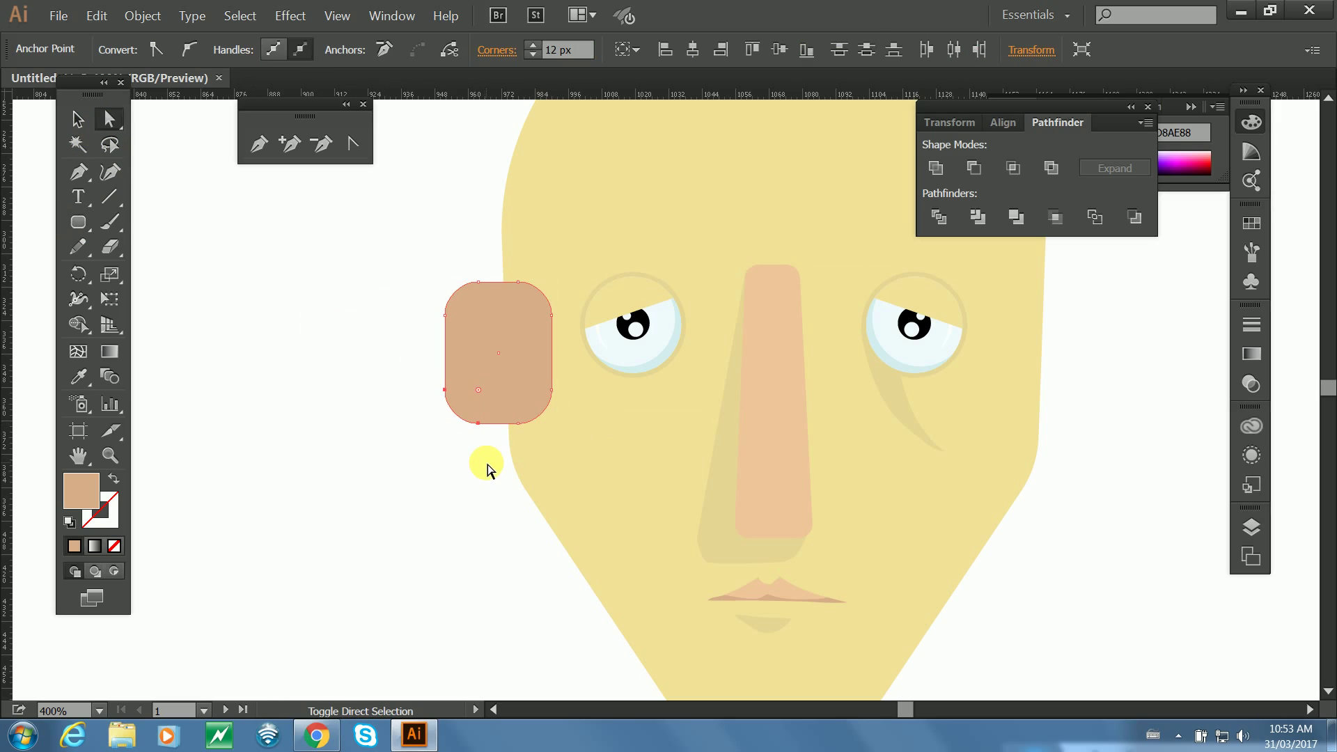
key("shift+Right")
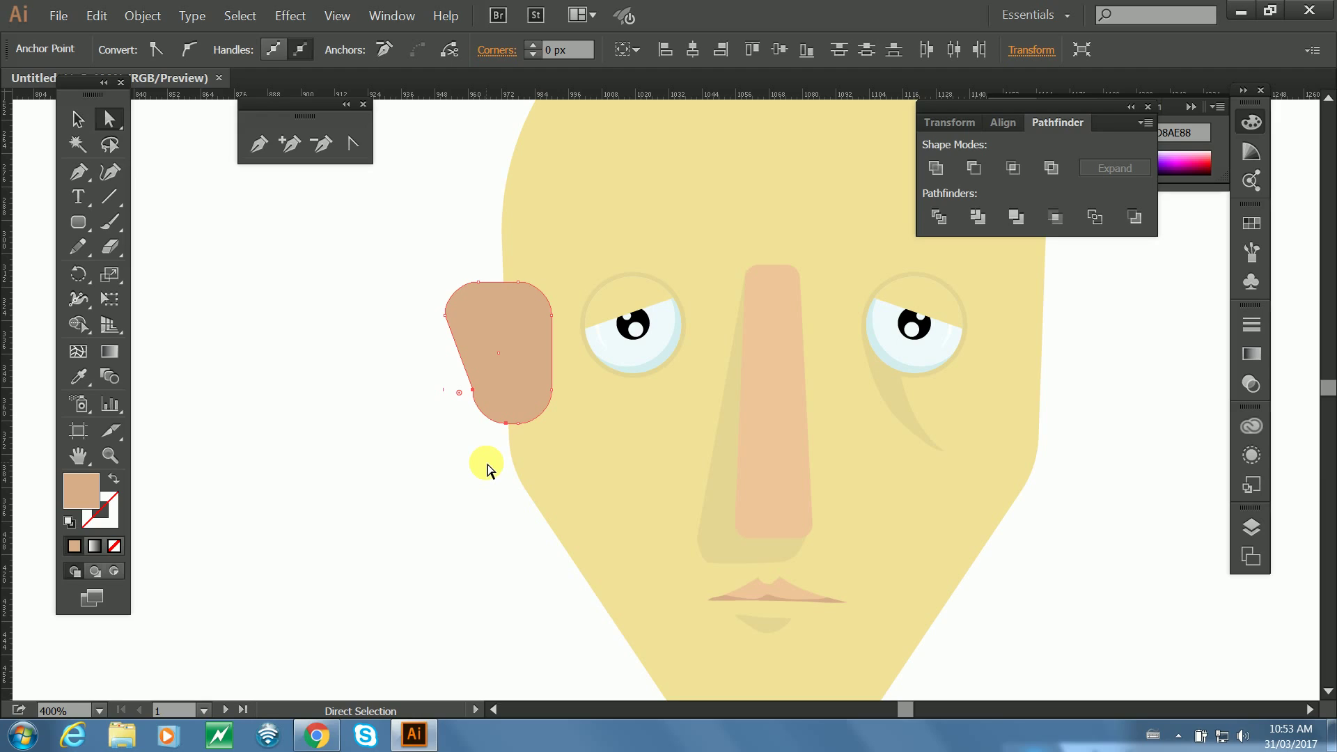
left_click(437, 447)
left_click(483, 423)
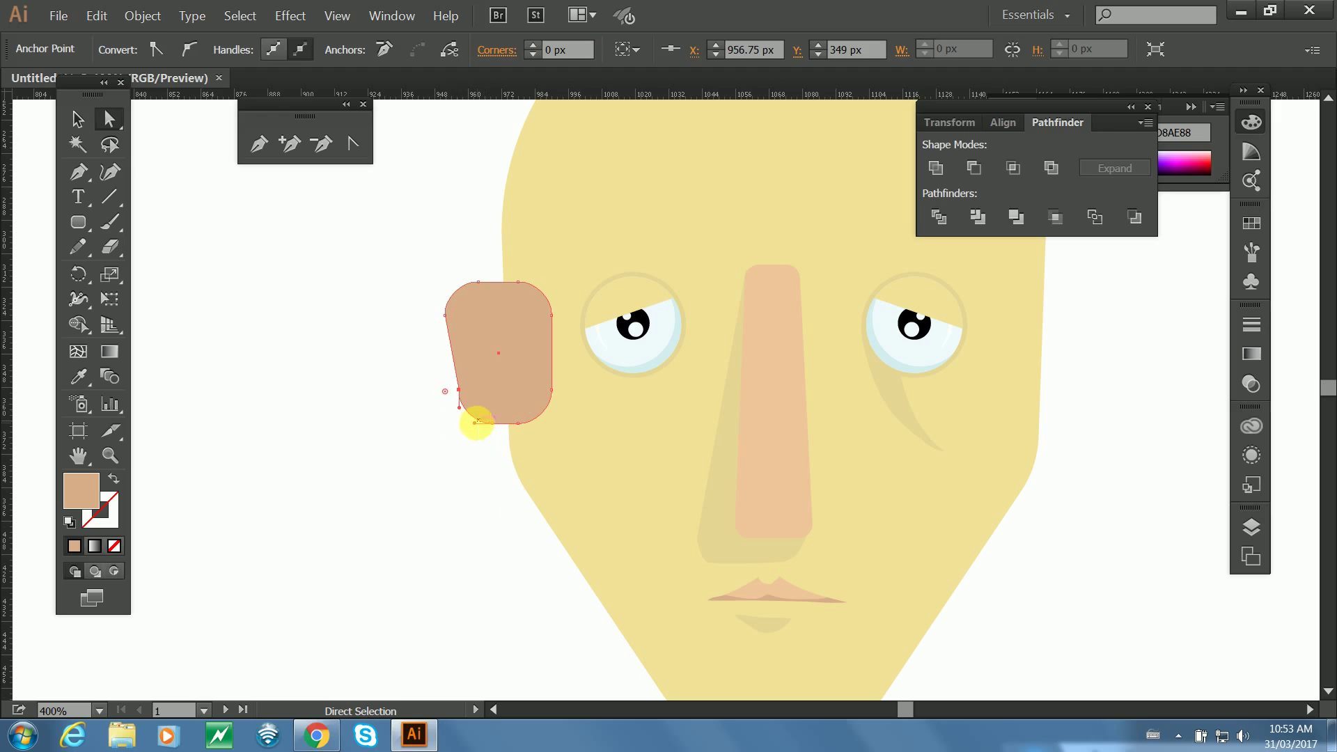
left_click(482, 423)
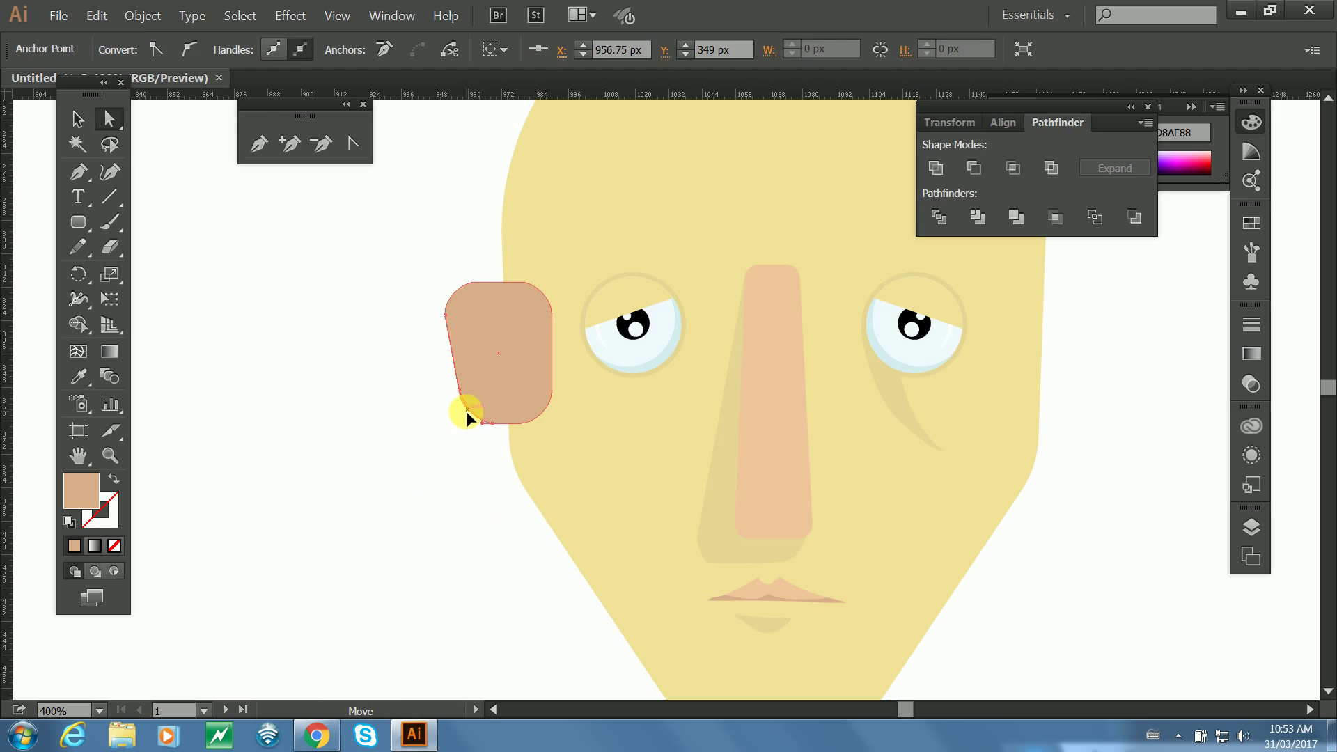
Move the ear shape slightly toward the face and send it behind the head.
left_click(78, 119)
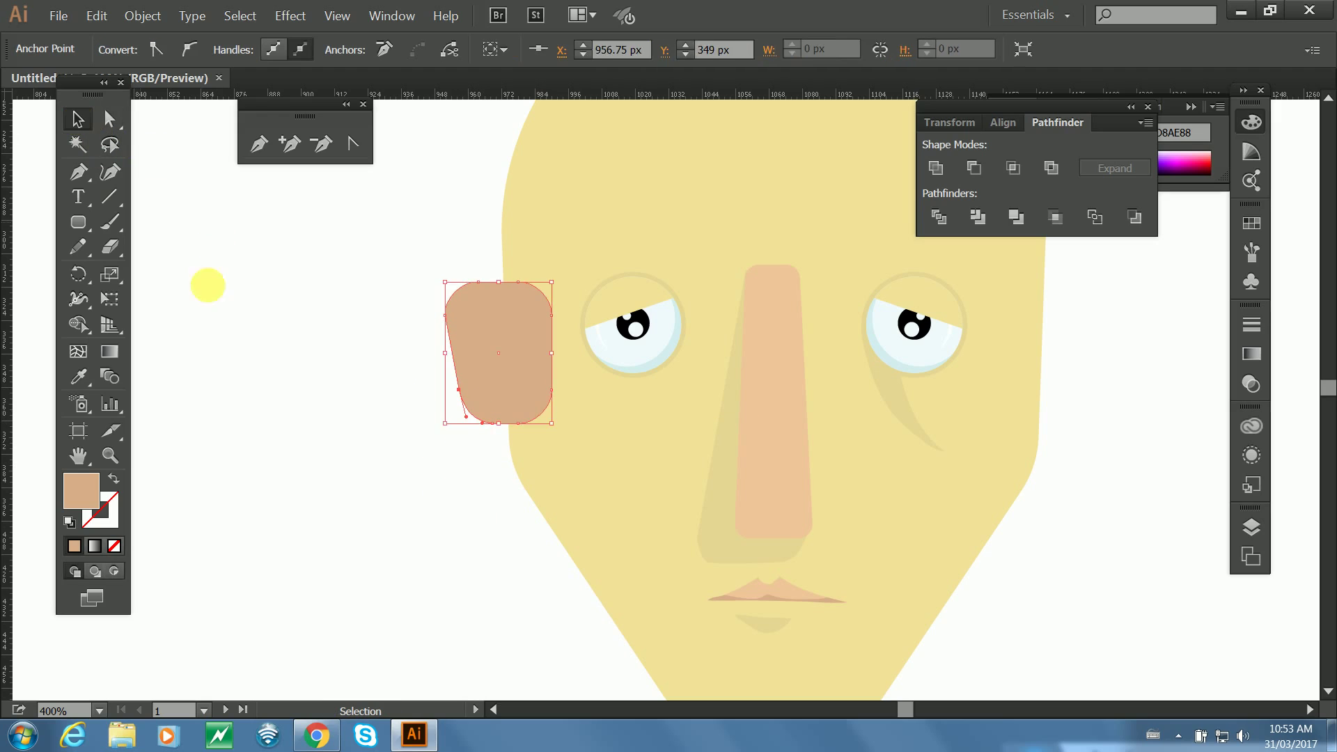
left_click(207, 285)
left_click(444, 307)
left_click_drag(457, 314, 459, 316)
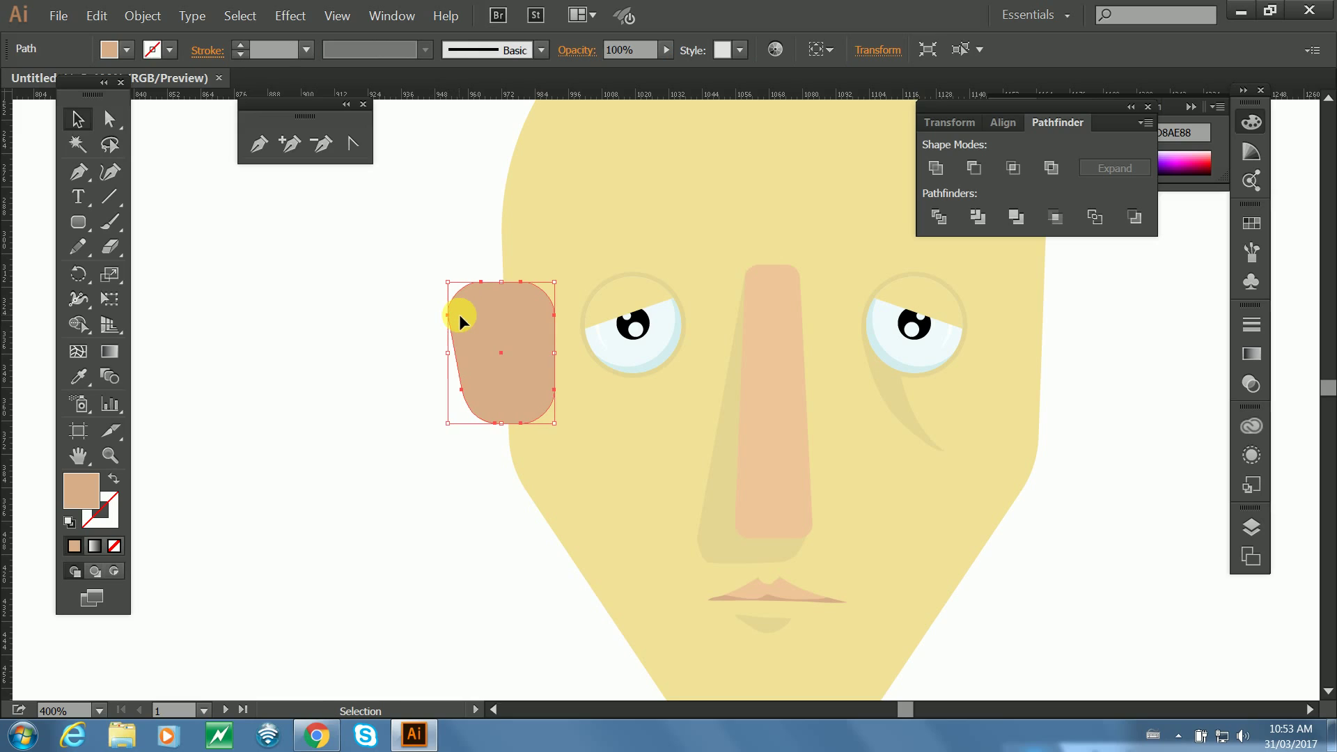
key("ctrl+shift+bracketleft")
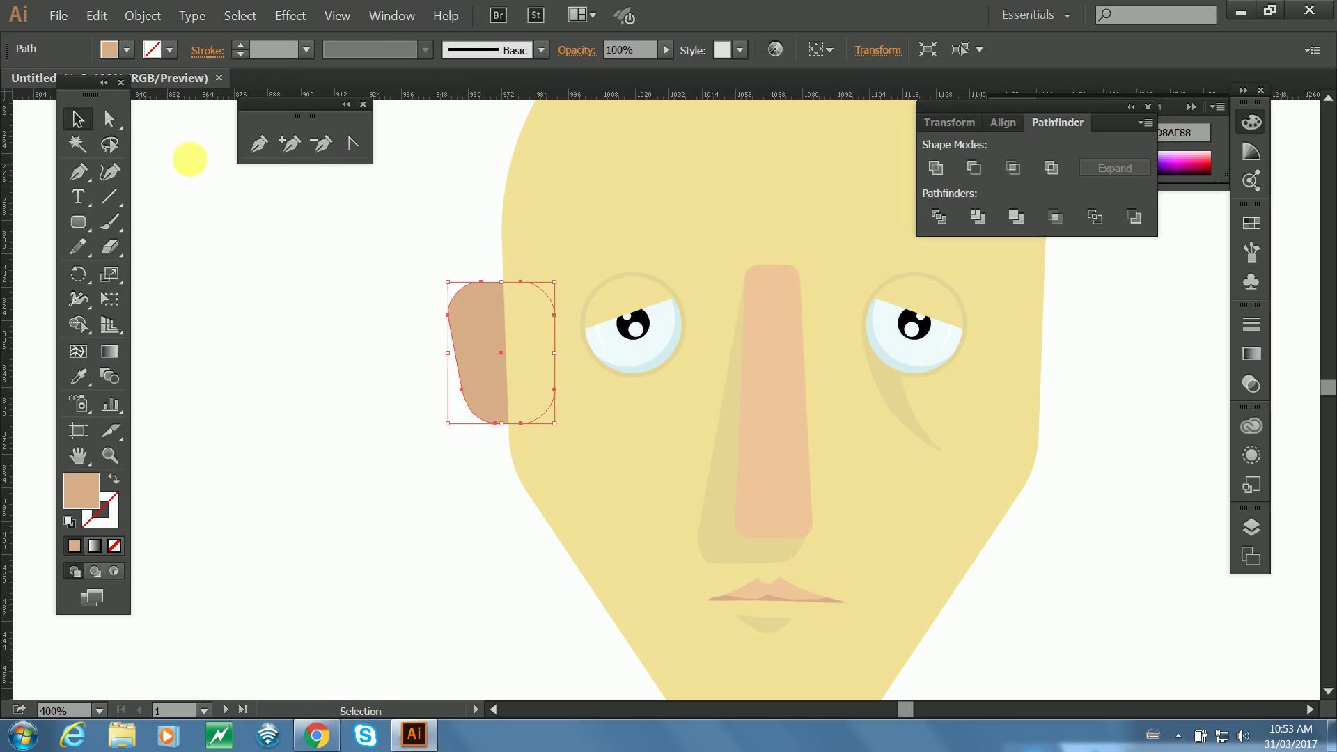
Fill the ear with the head's skin colour using the Eyedropper, and deselect it.
key("i")
left_click(614, 209)
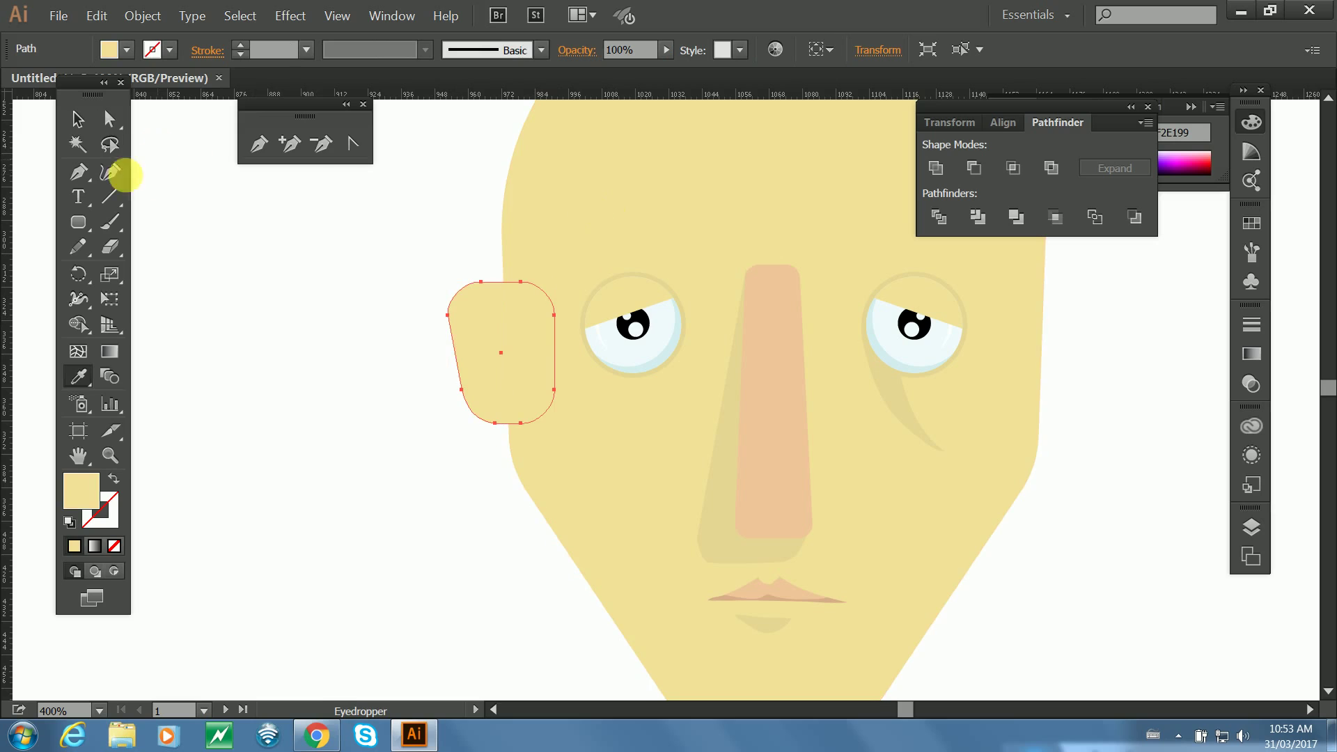
left_click(78, 119)
left_click(282, 269)
Duplicate the ear and align the copy exactly over the original by left and top edges.
left_click(492, 344)
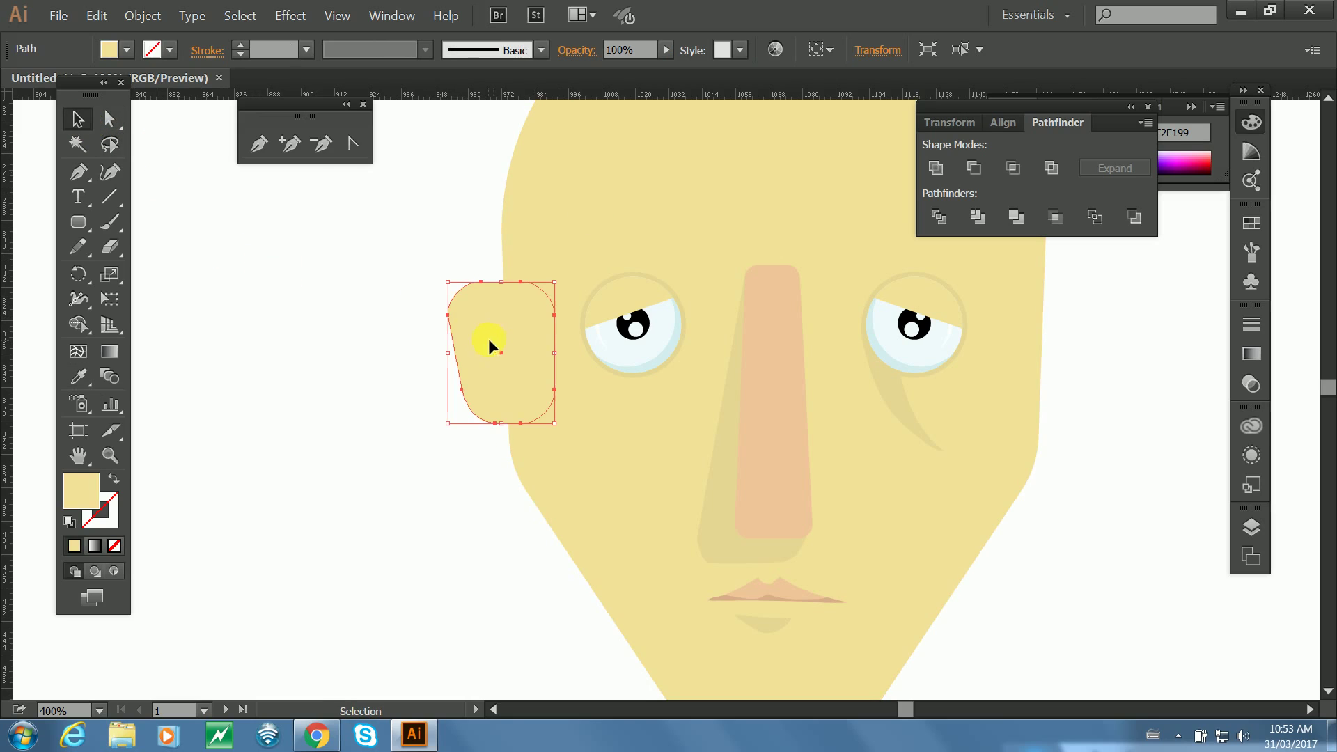
left_click_drag(478, 327, 562, 446)
left_click(484, 340, "shift")
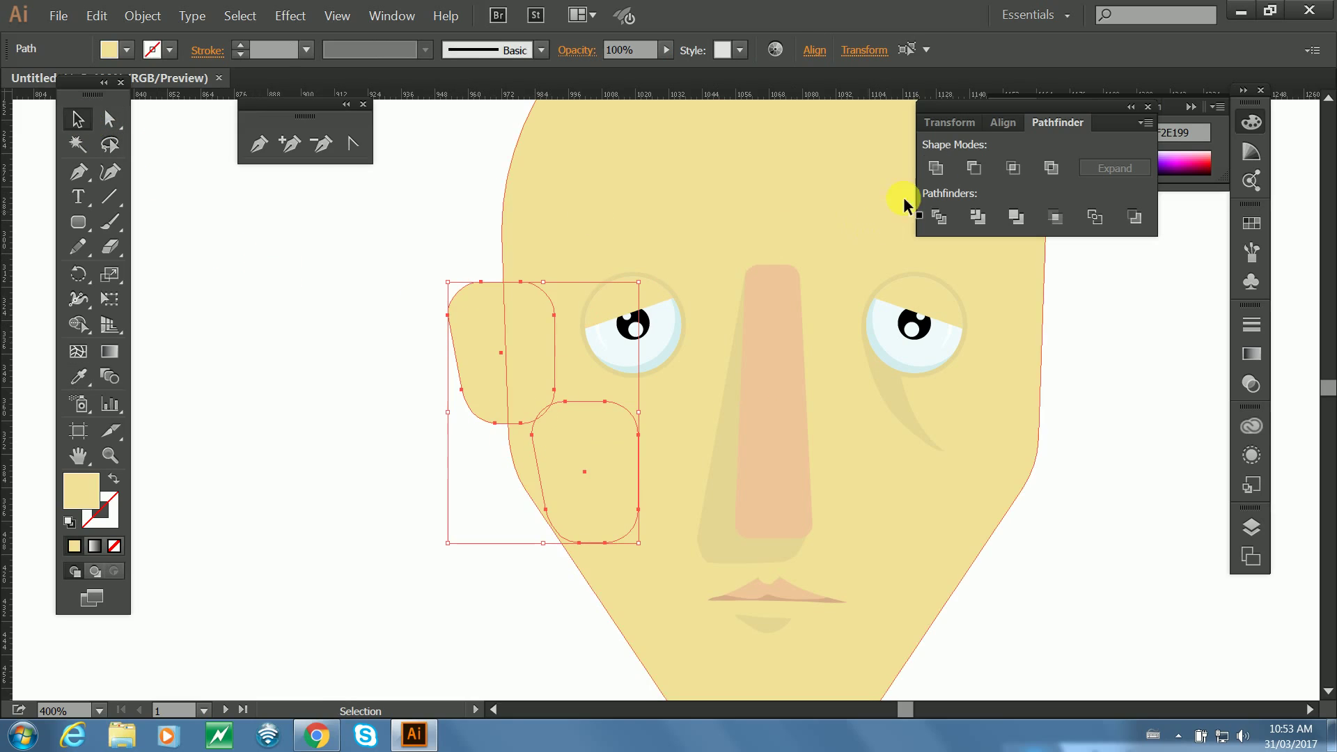
left_click(1002, 123)
left_click(935, 168)
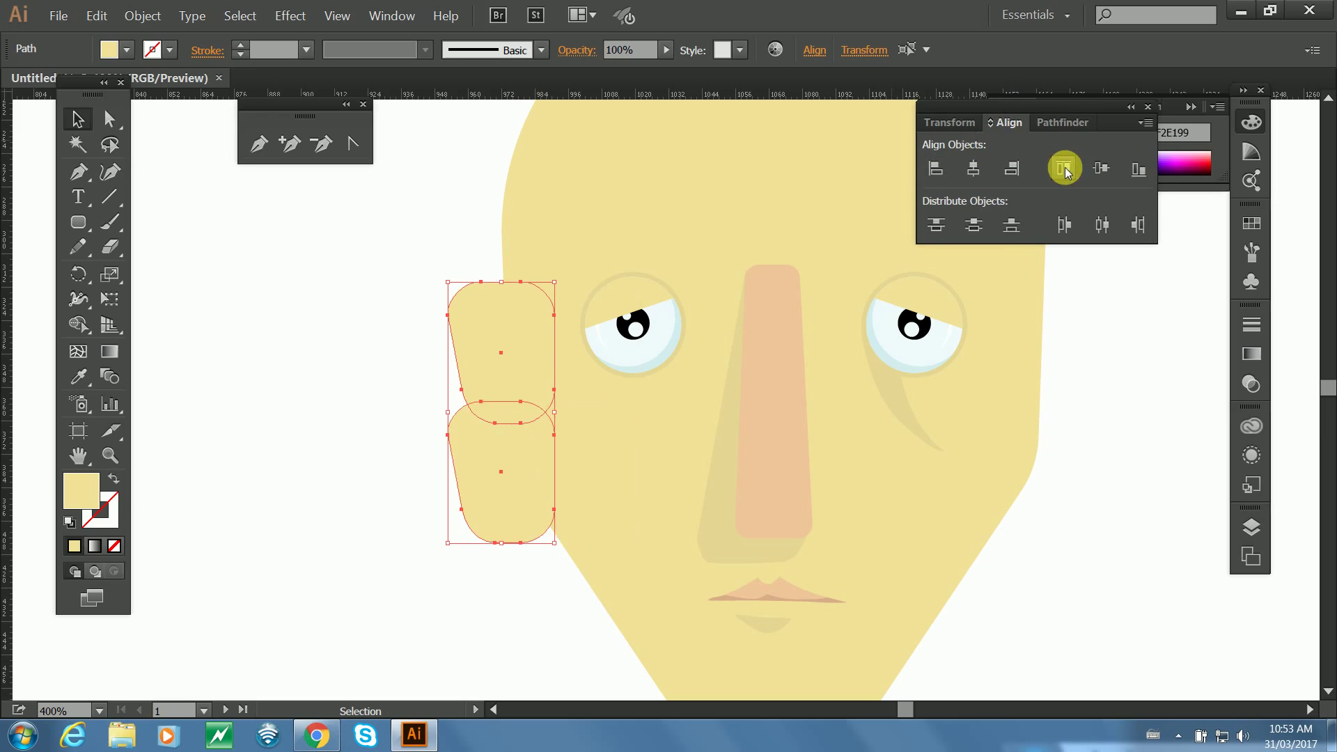
left_click(1063, 168)
left_click(459, 223)
Fill one ear copy with the darker colour of the nose shadow using the Eyedropper.
left_click(477, 298)
key("i")
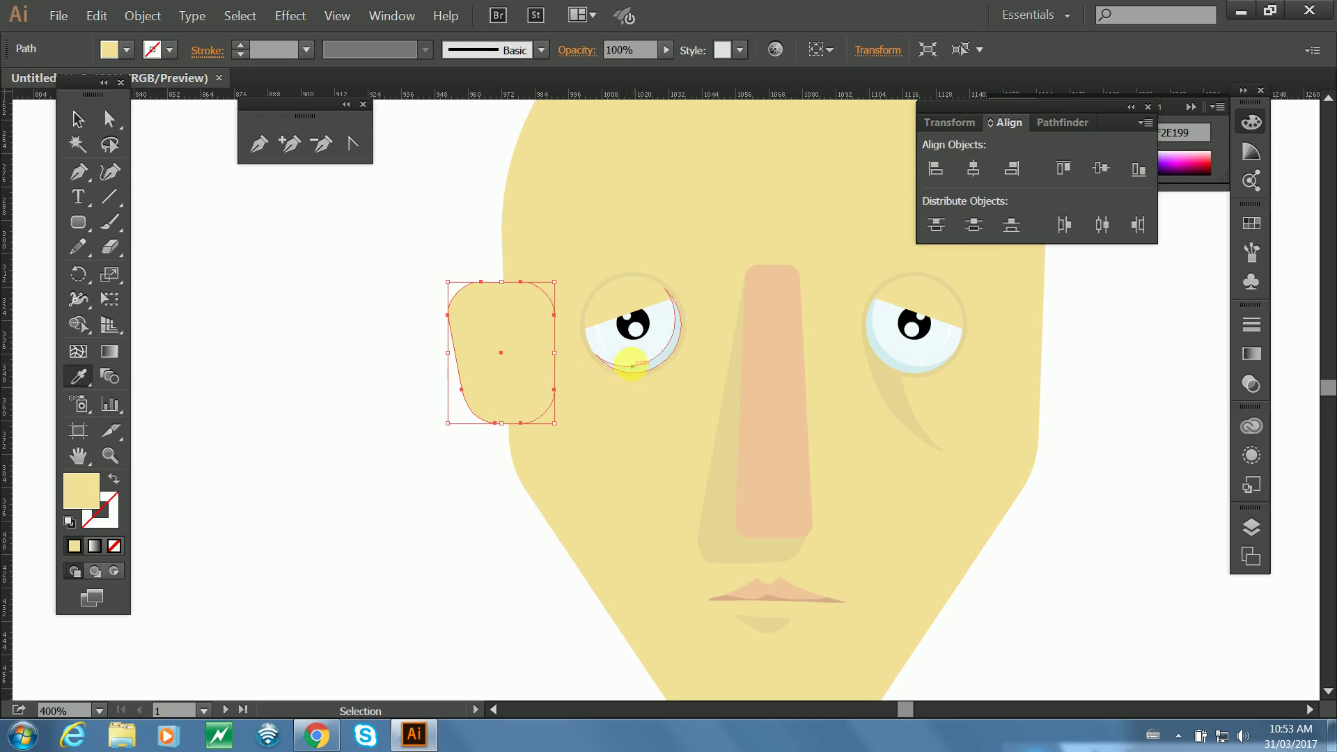
left_click(720, 447)
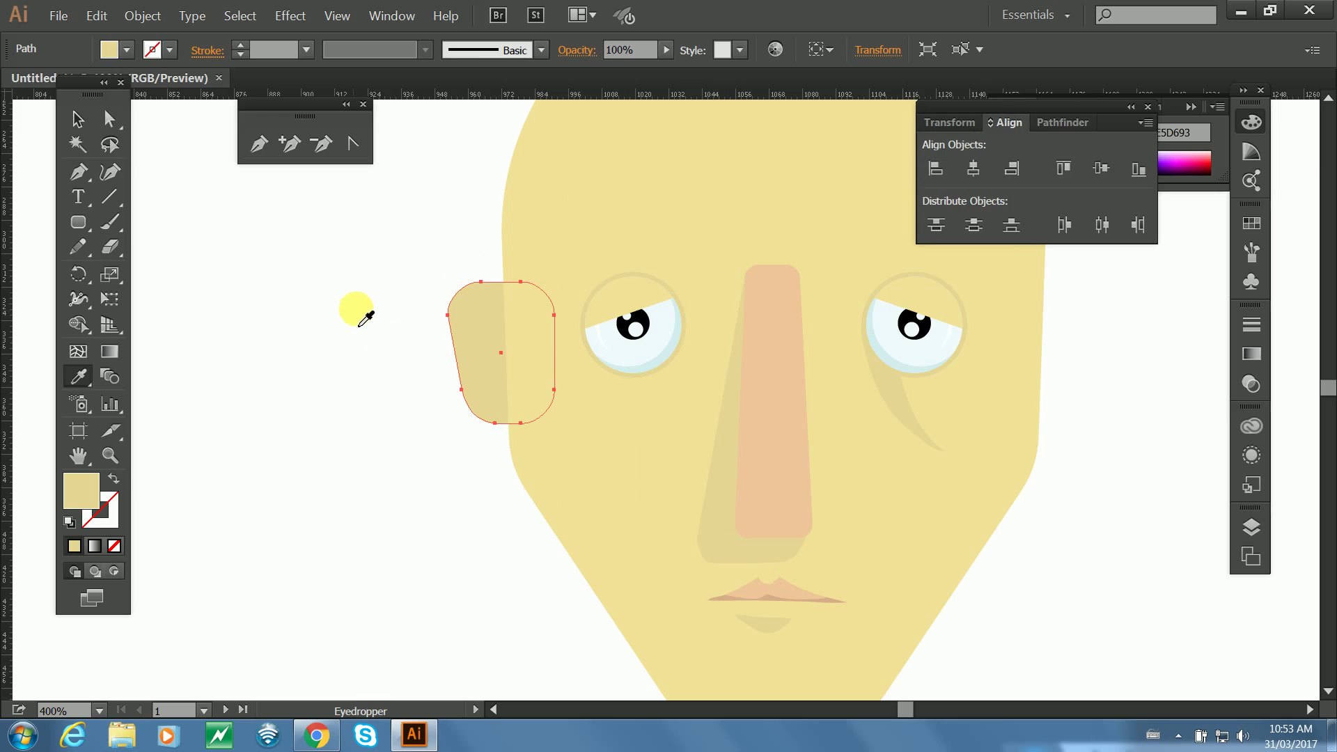
Draw a tall rectangle covering the outer part of the ear, extending past its upper and lower edges.
key("m")
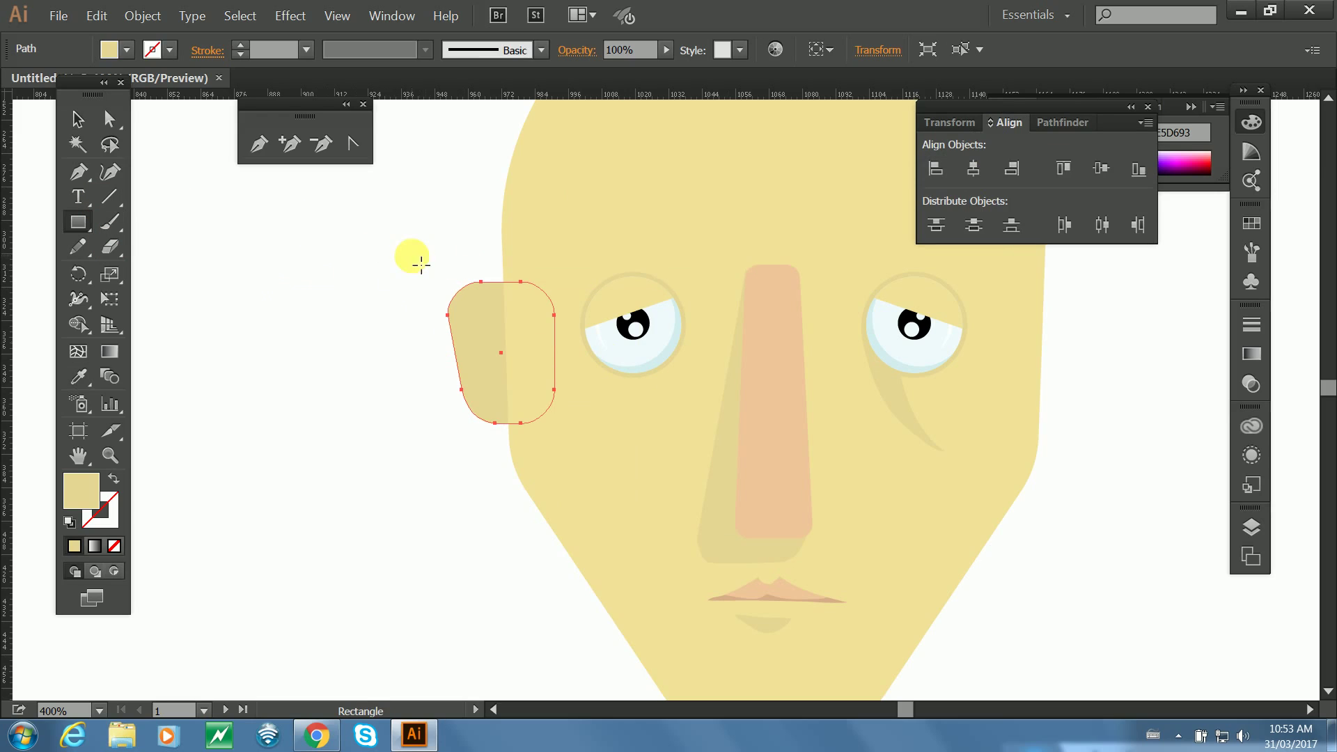
left_click(79, 223)
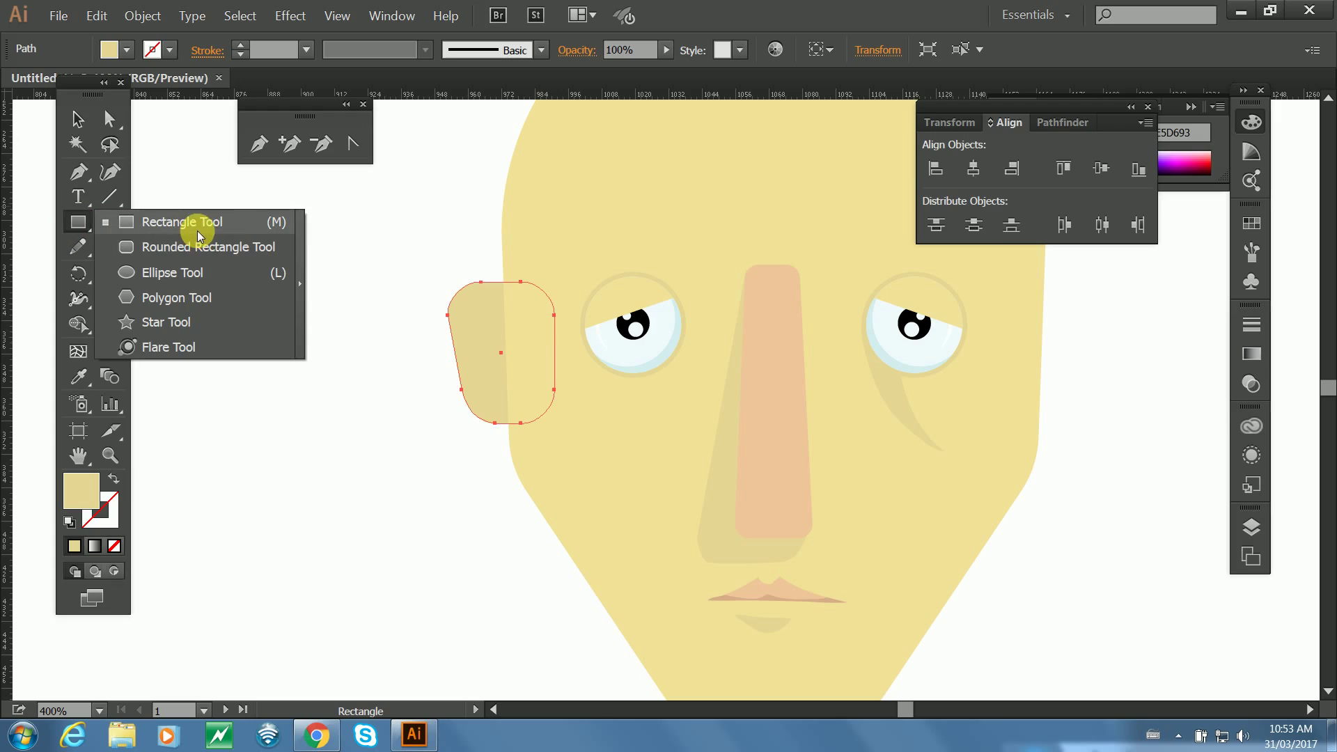
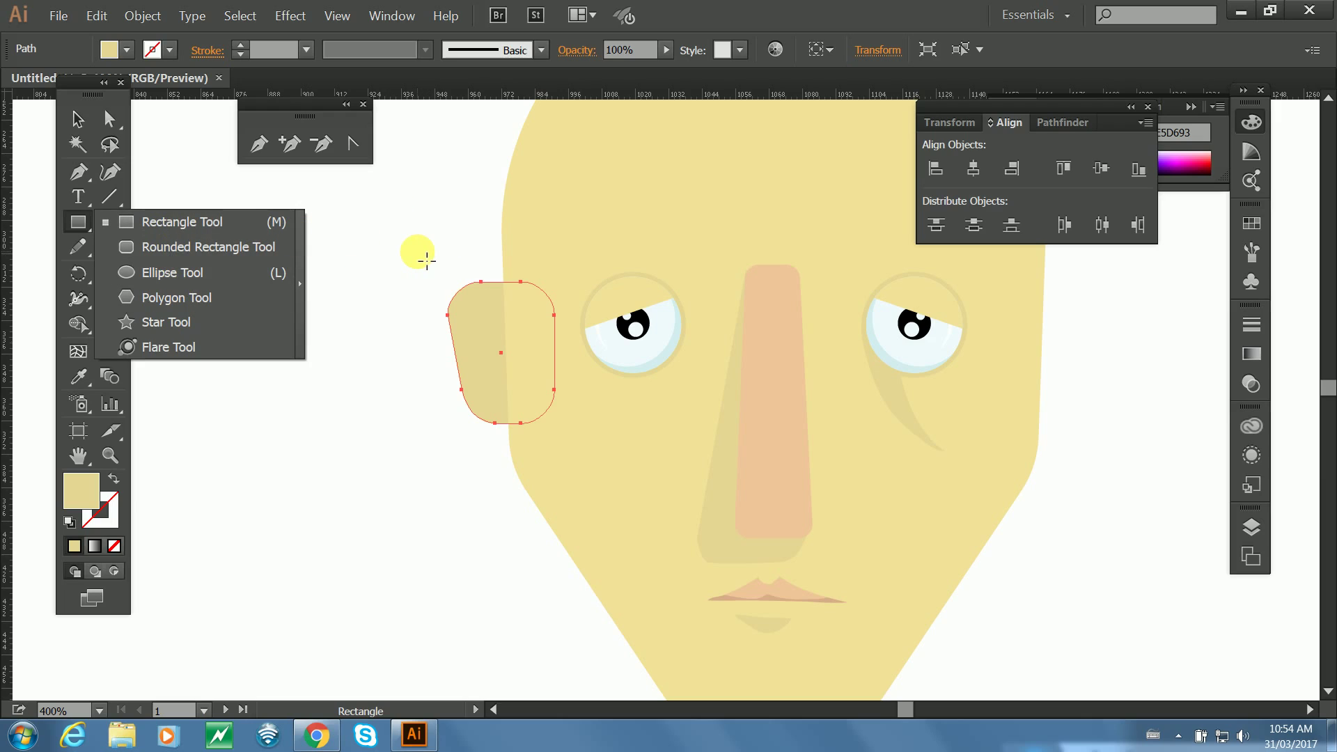
left_click(382, 262)
left_click_drag(344, 233, 402, 291)
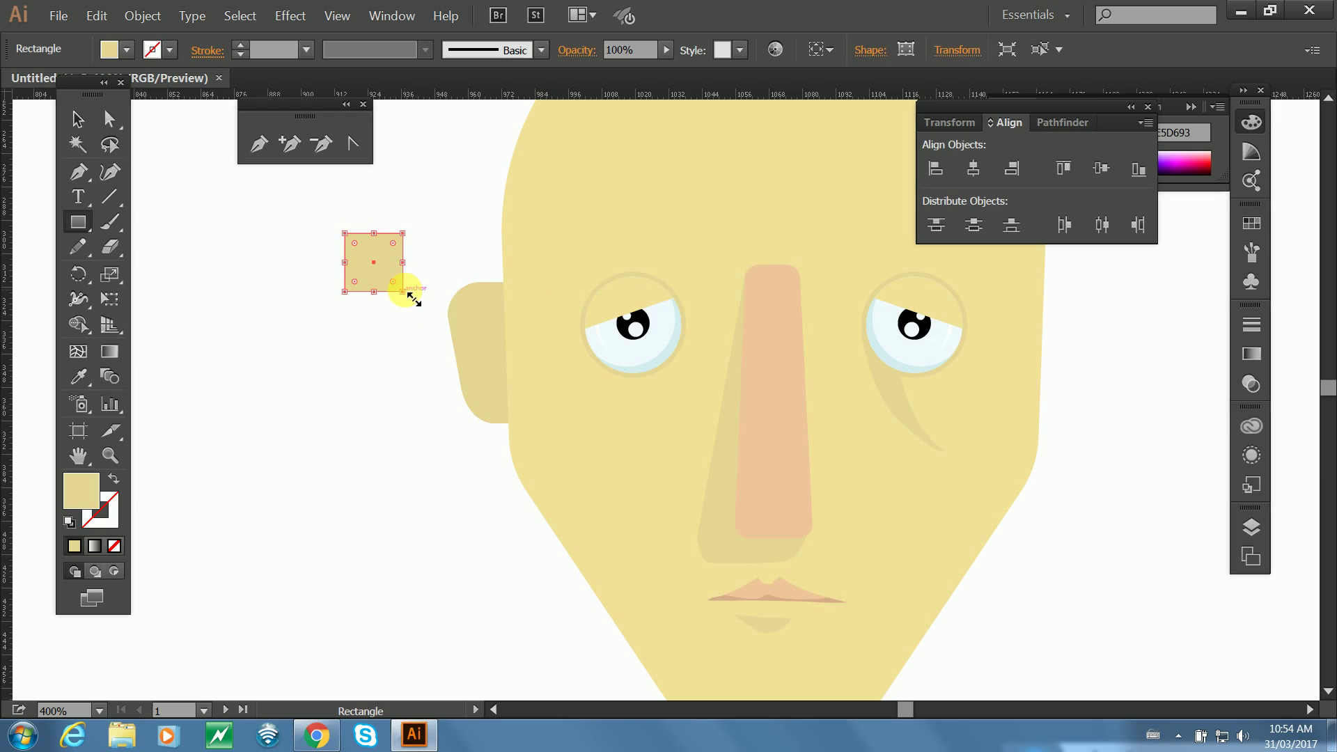
key("ctrl+z")
left_click_drag(418, 242, 492, 455)
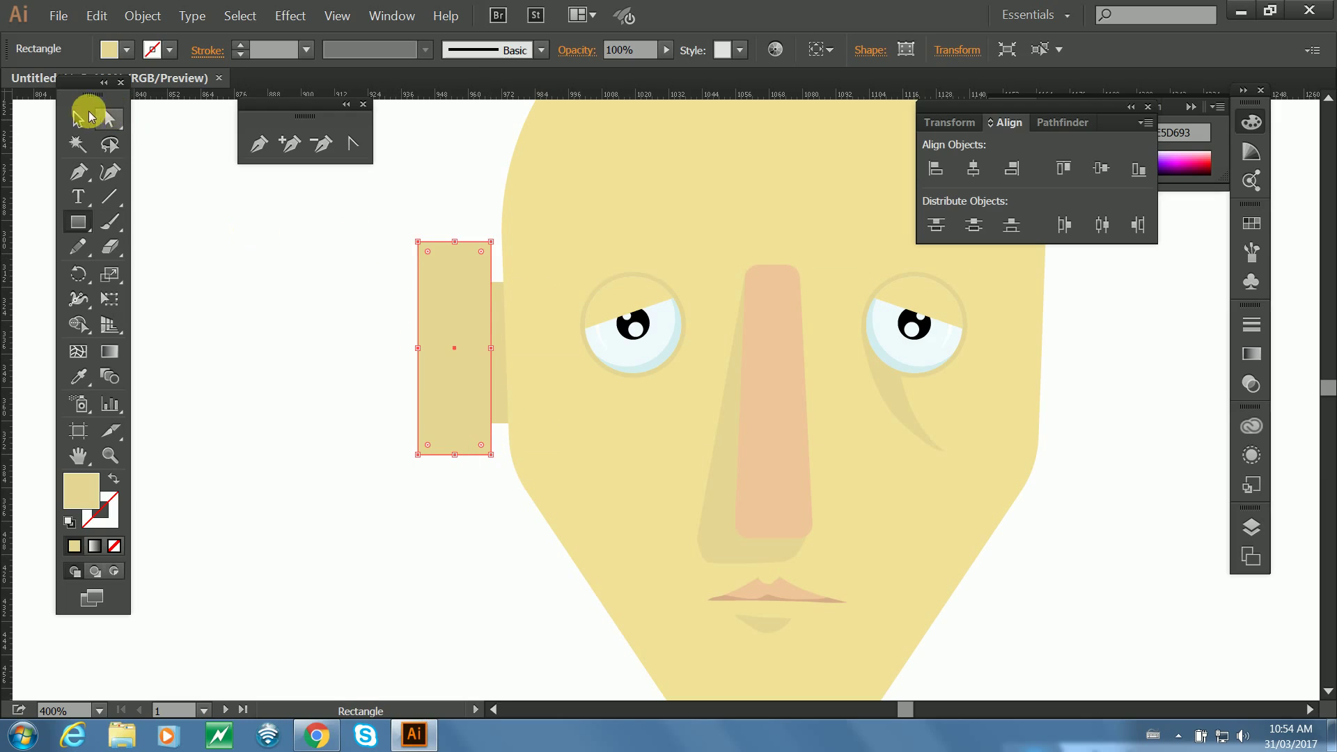
Subtract the rectangle from the darker ear copy with Minus Front, keeping only the part nearest the face.
left_click(90, 115)
left_click(500, 308, "shift")
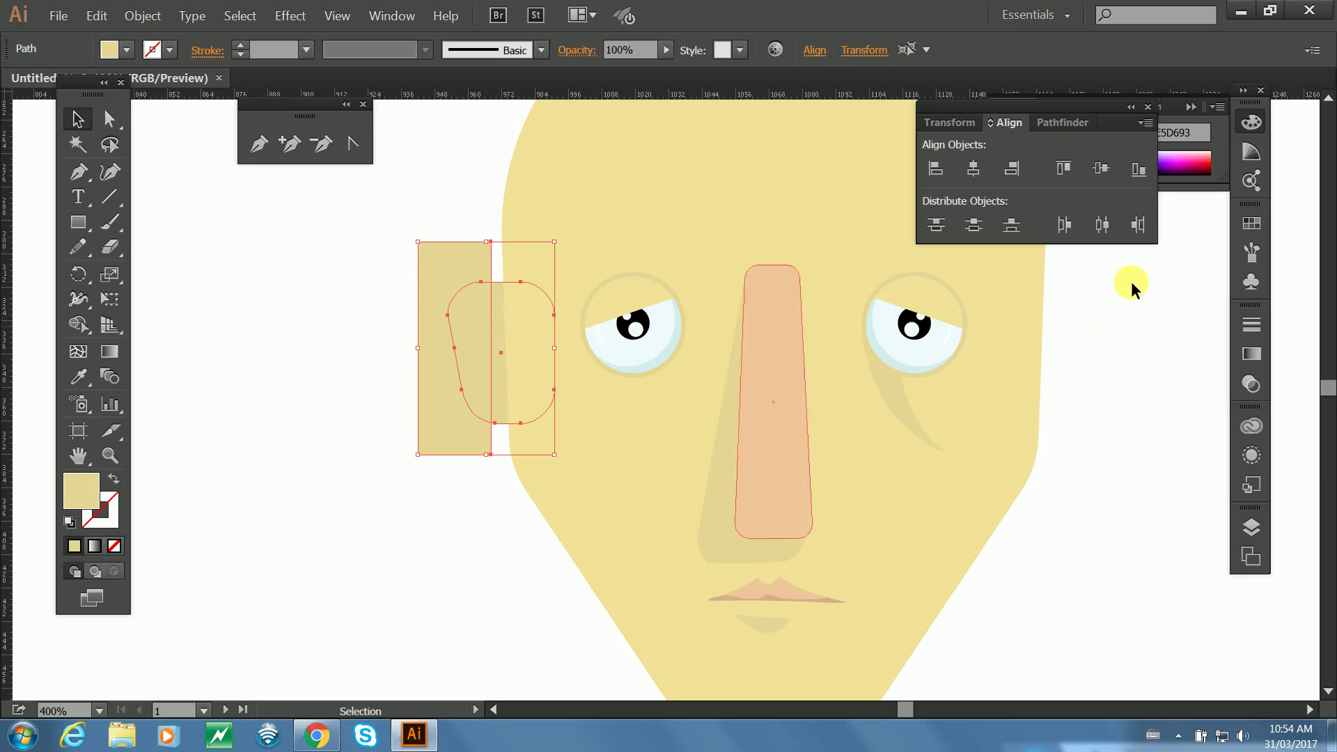
left_click(1057, 123)
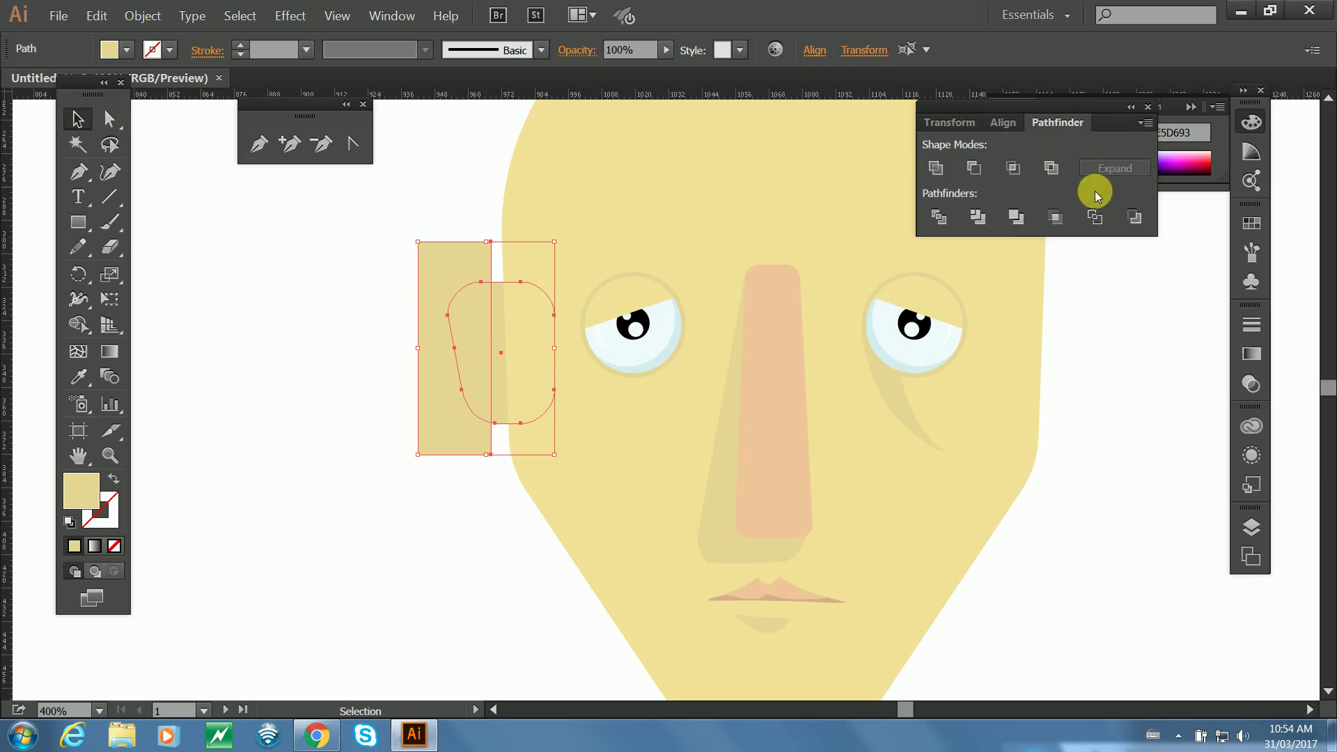
left_click(974, 168)
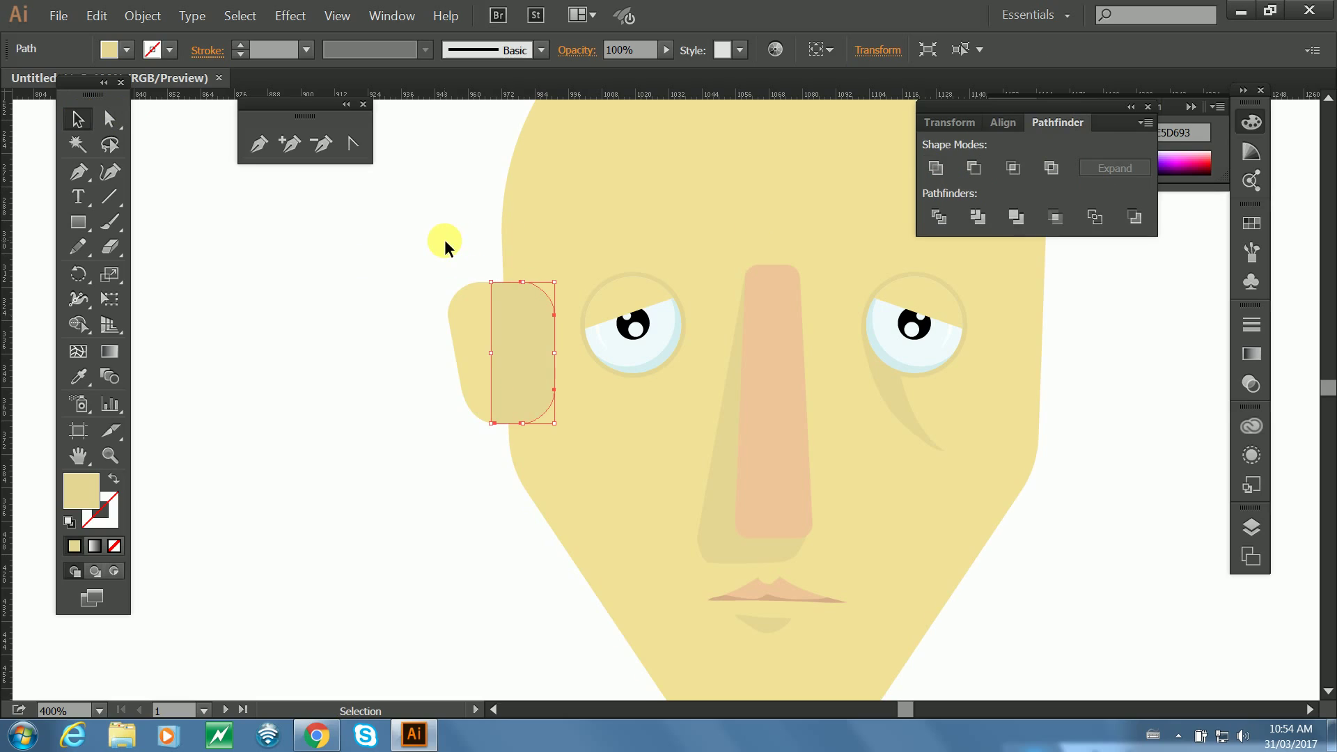
Send the trimmed ear shading behind the head but in front of the ear, and deselect it.
key("ctrl")
key("ctrl")
left_click(76, 122)
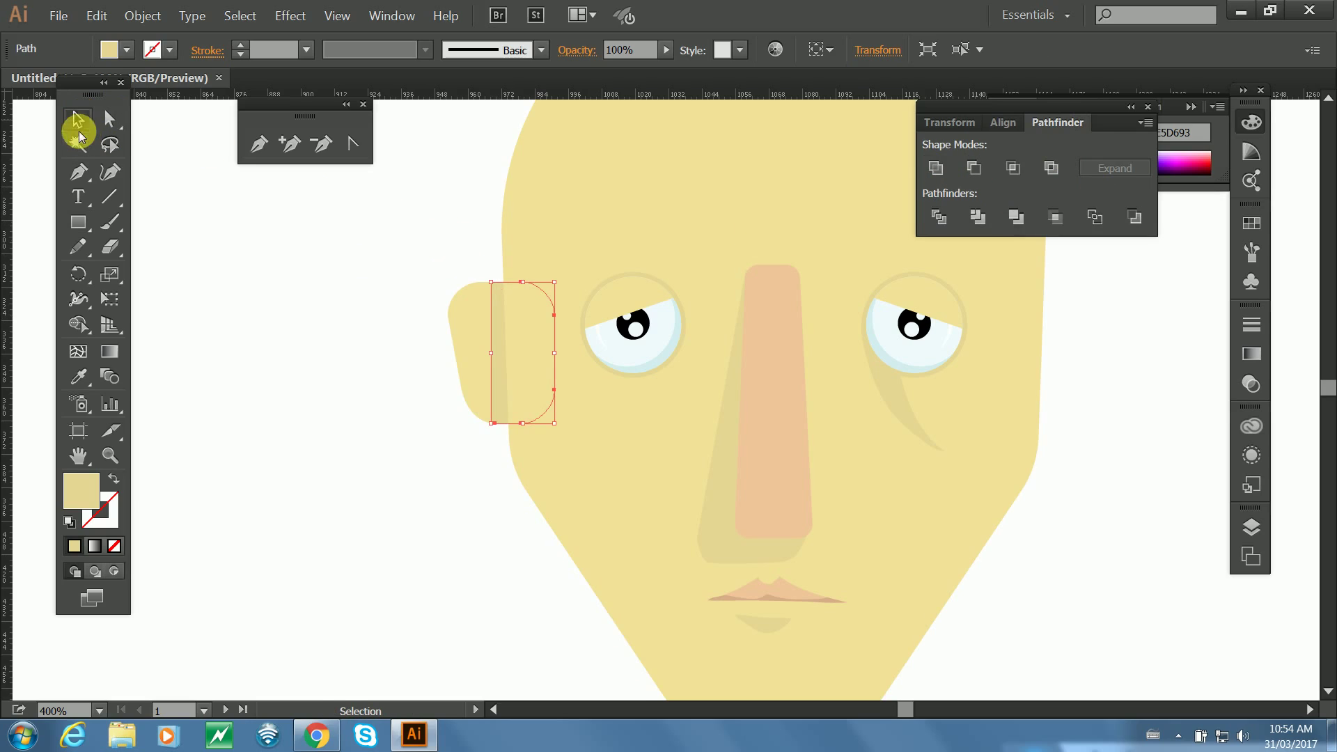
left_click(350, 278)
left_click_drag(494, 436, 495, 444)
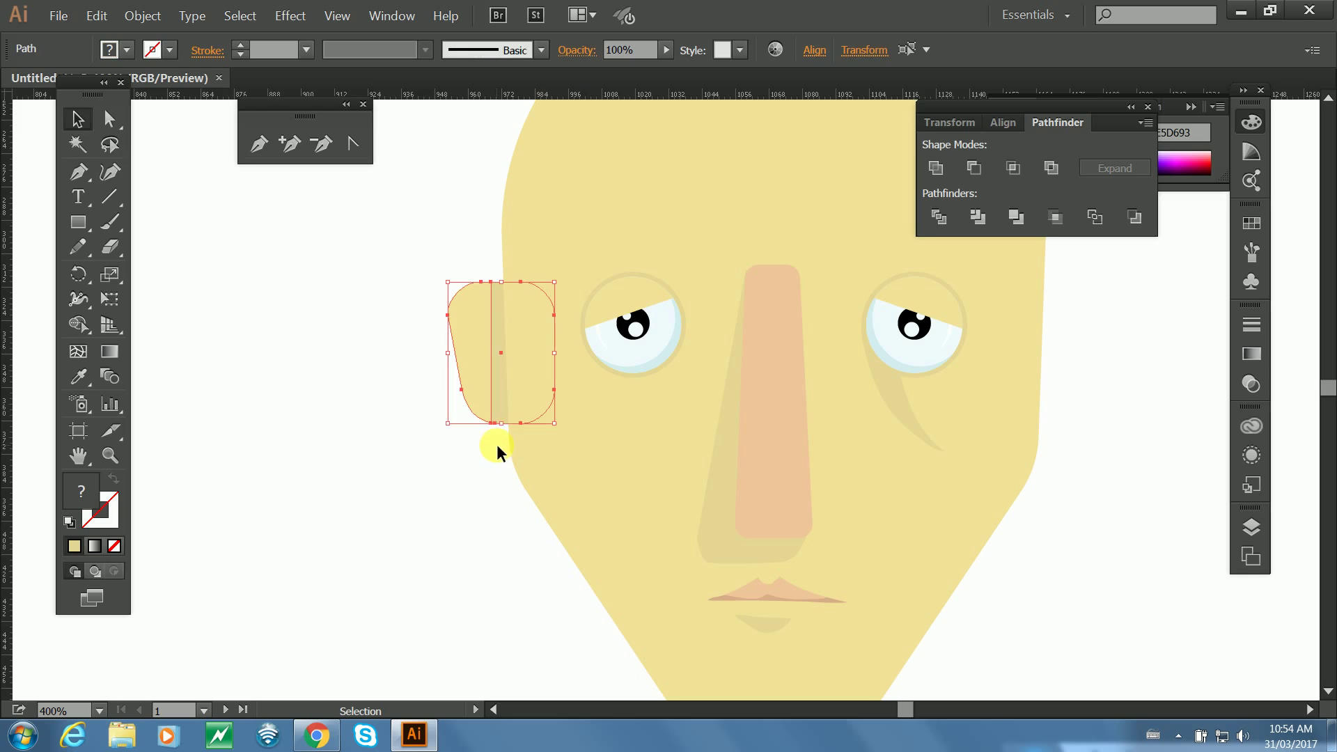
key("ctrl")
left_click_drag(496, 341, 465, 341)
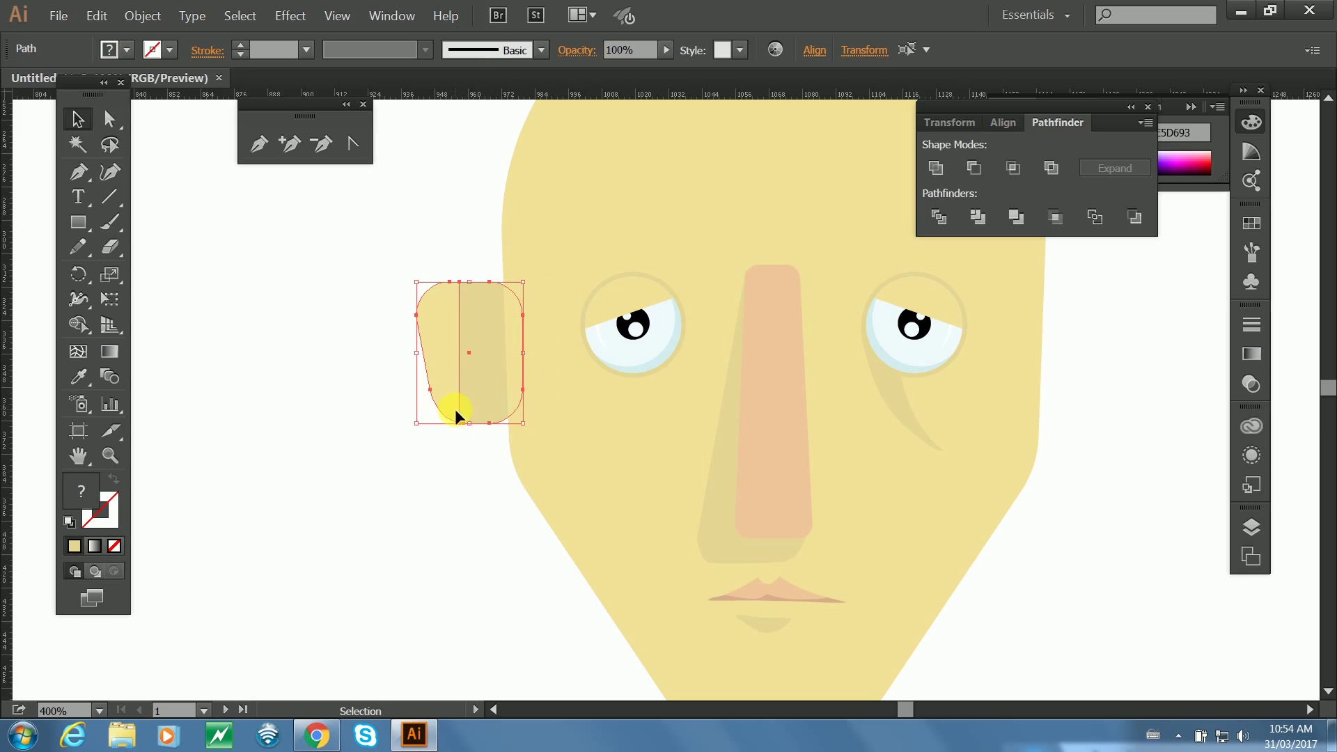
key("ctrl+z")
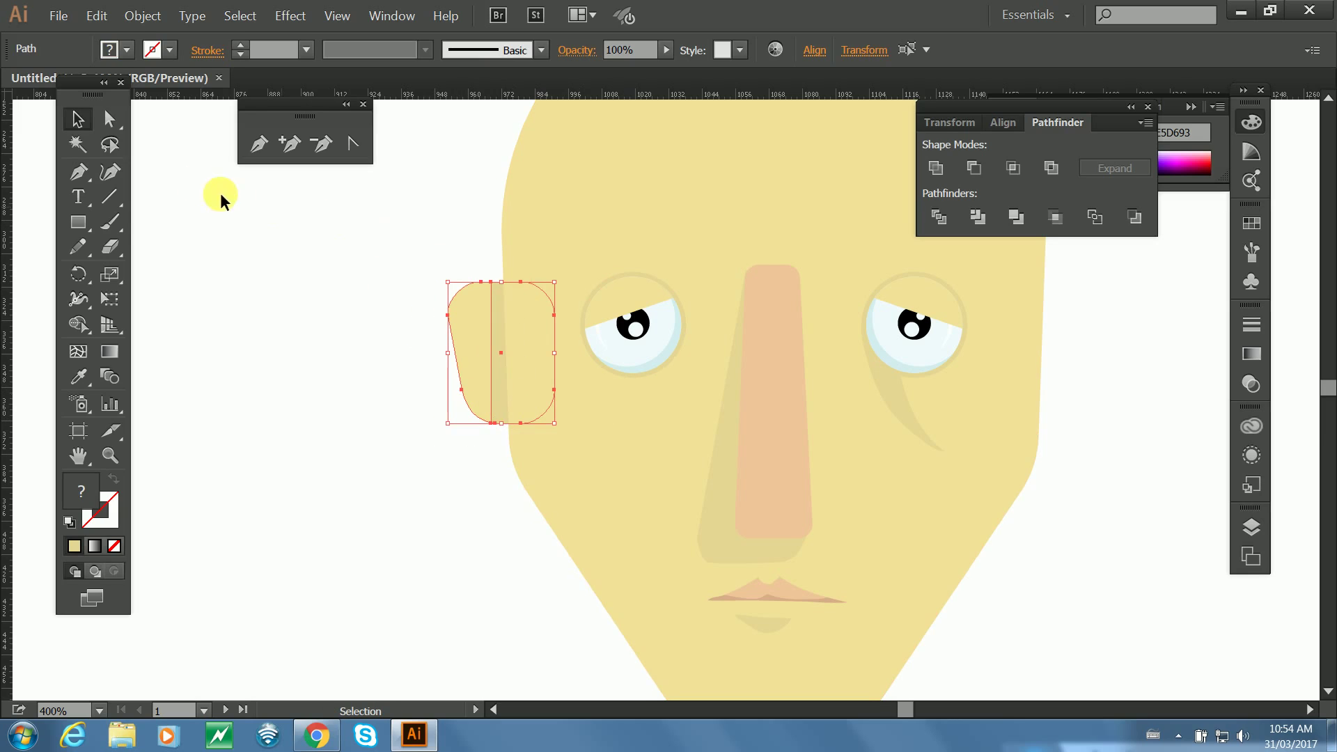
left_click(379, 329)
Select the eyes, nose, lips, shading and ear shapes together, leaving the head outline out of the selection.
key("space")
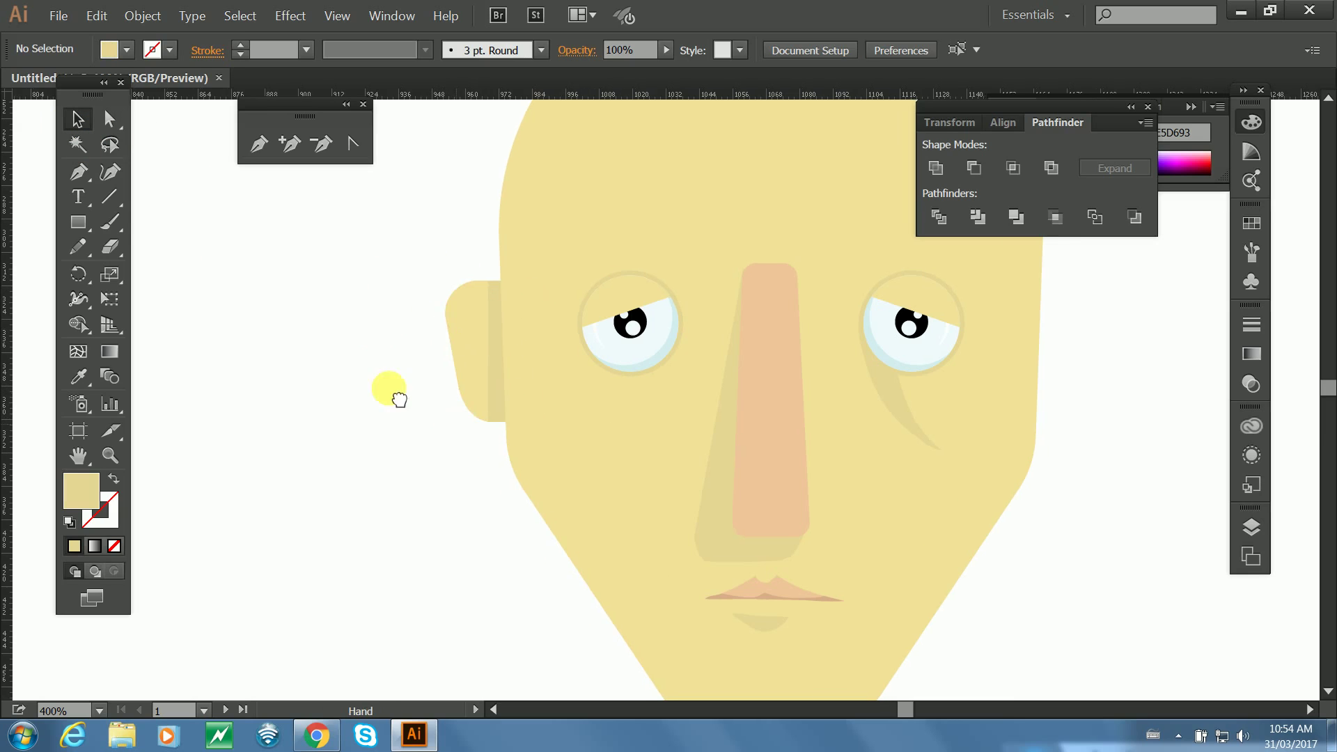
left_click_drag(466, 424, 330, 388)
left_click_drag(282, 212, 913, 609)
left_click_drag(885, 400, 884, 429)
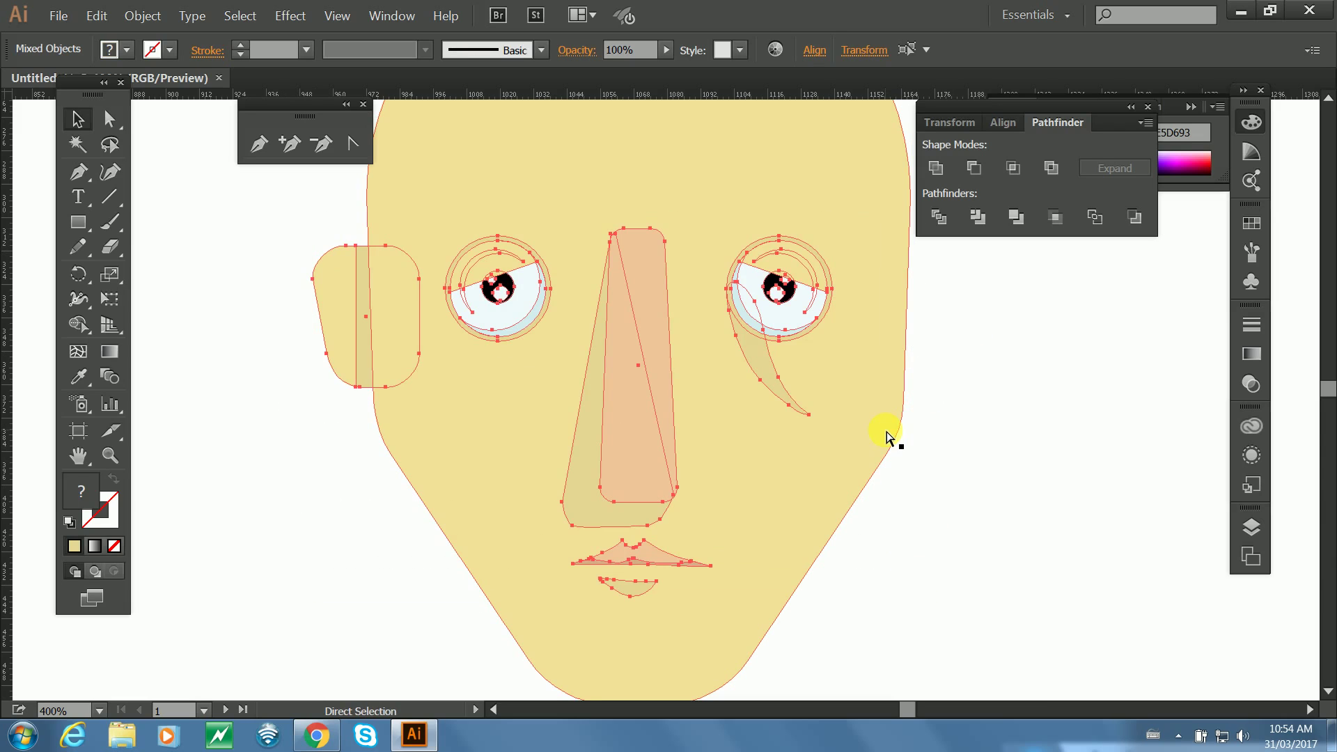
key("ctrl+g")
key("v")
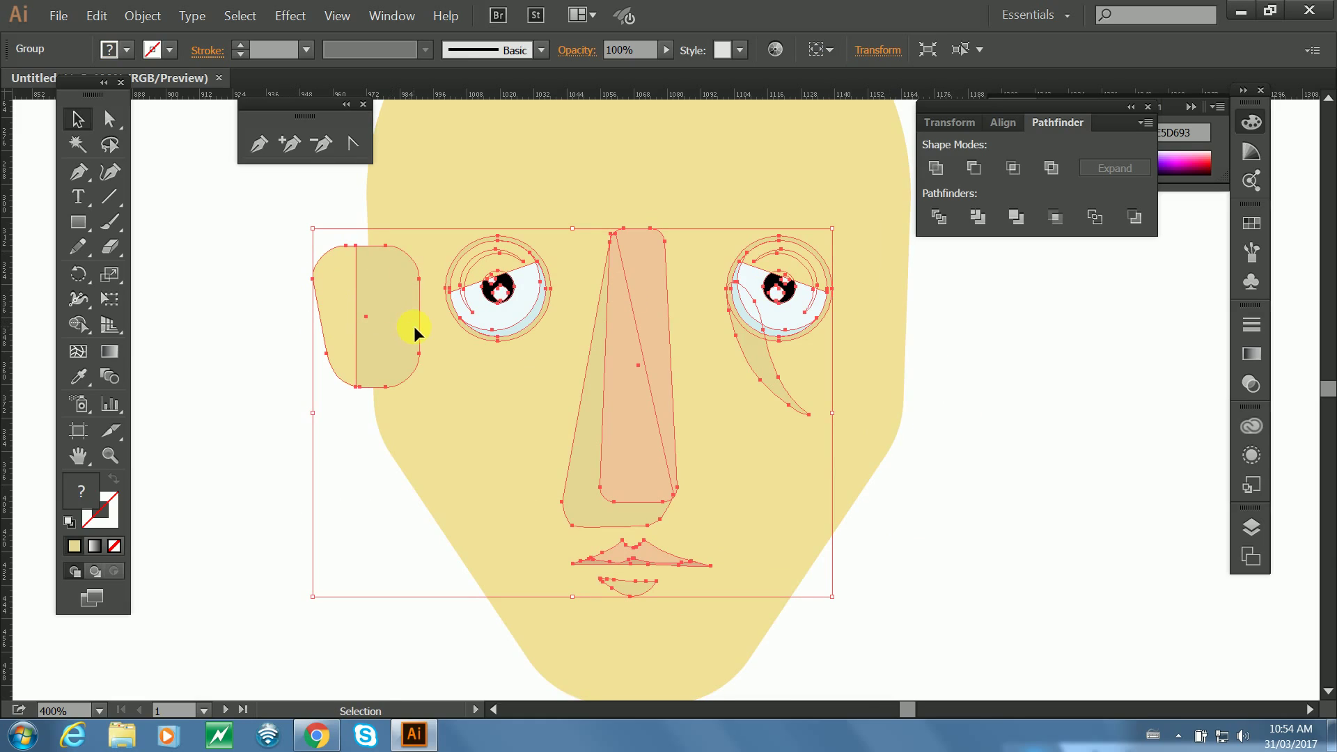
key("ctrl+shift+g")
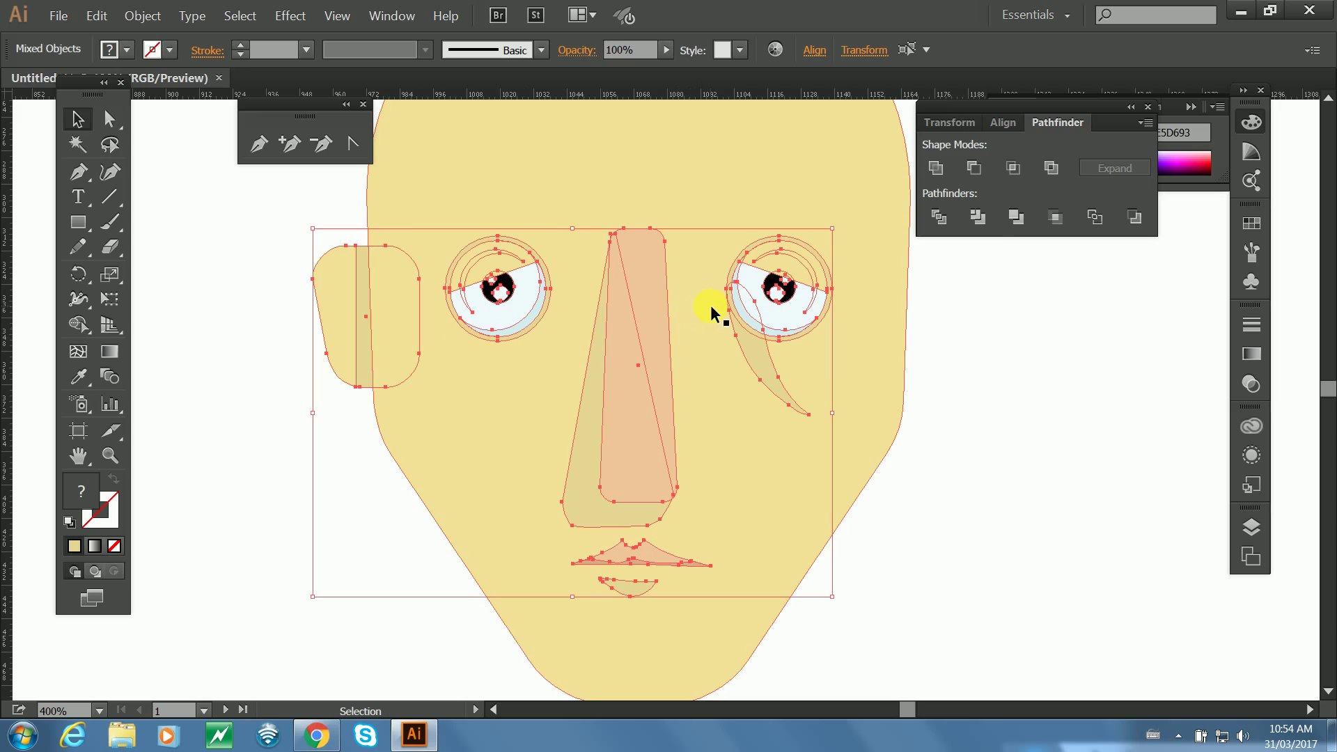
Nudge the selected facial features and ear horizontally until they sit slightly further right on the head, and deselect them.
key("shift+Left")
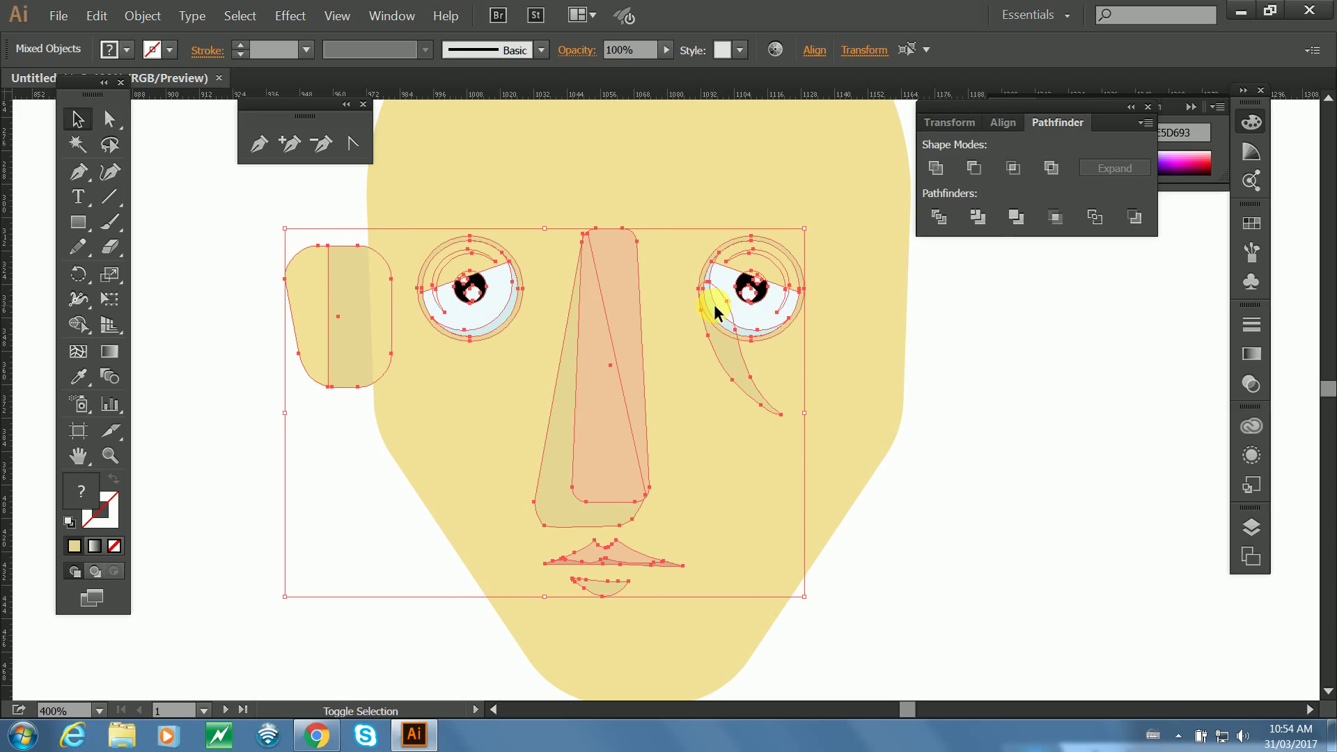
key("shift+Right")
key("shift+Right")
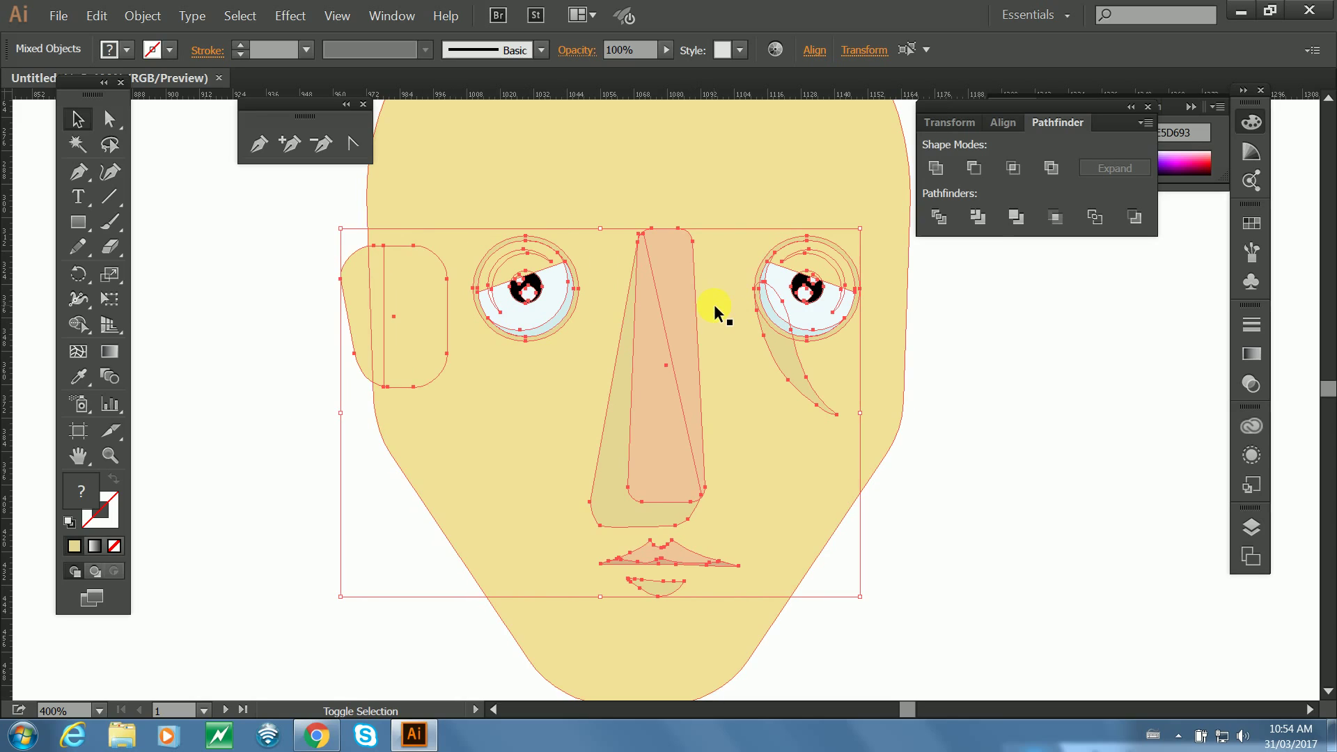
key("shift+Left")
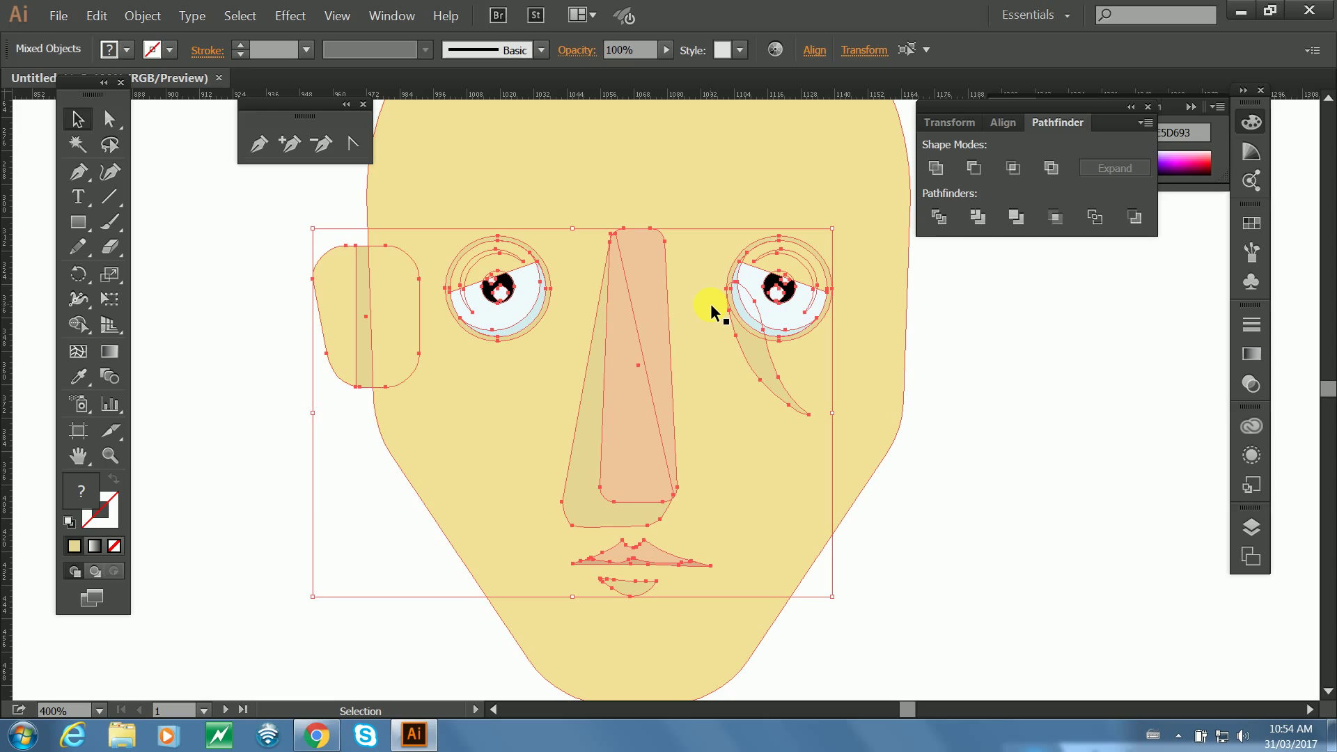
key("Left")
key("Left")
key("Left")
key("Left")
key("Left")
key("Left")
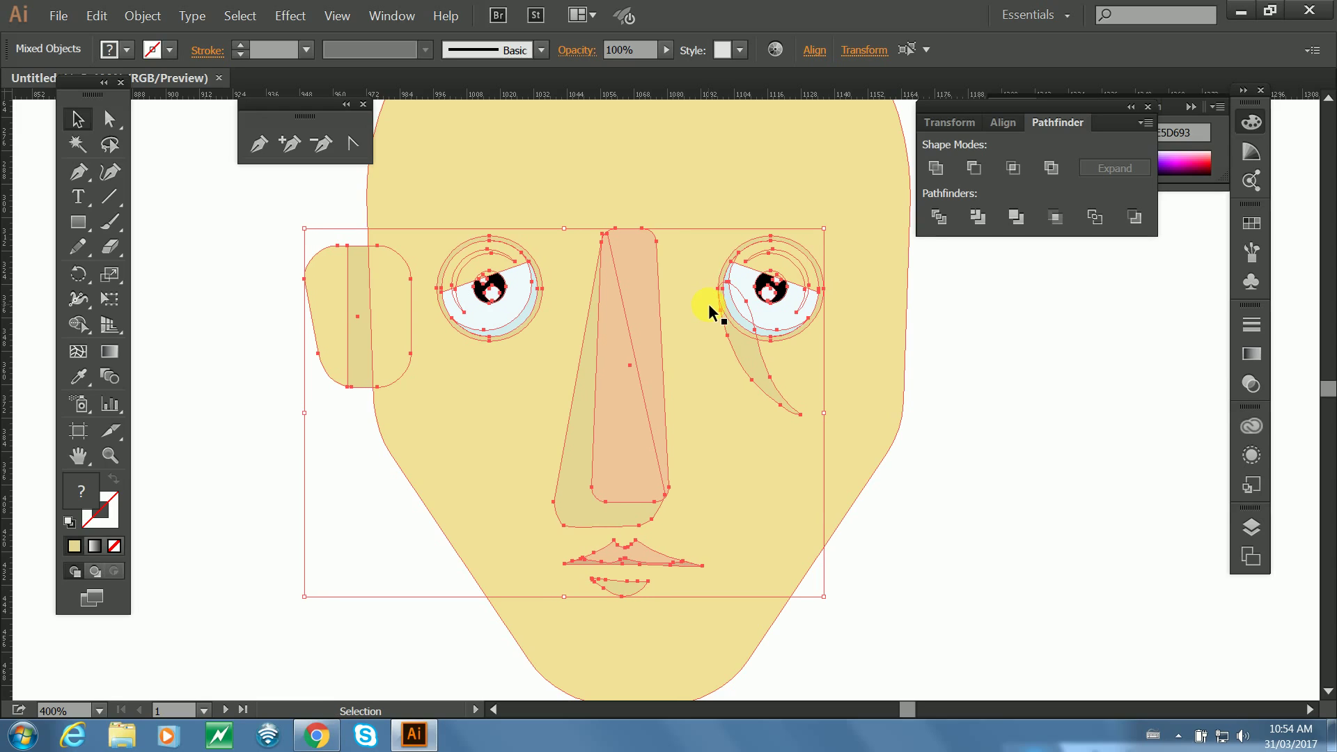
key("Right")
key("Right")
key("Right")
key("Right")
key("Right")
key("Right")
key("Right")
key("Right")
key("Right")
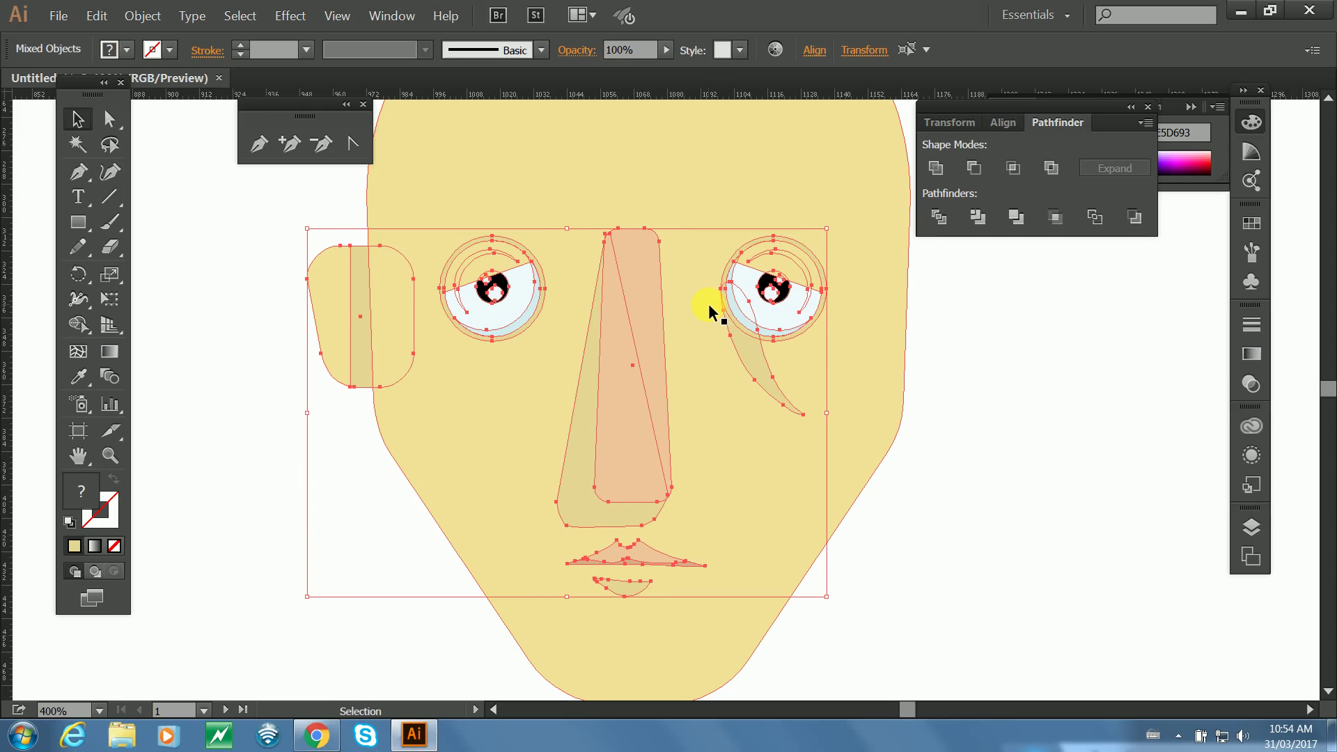
key("Left")
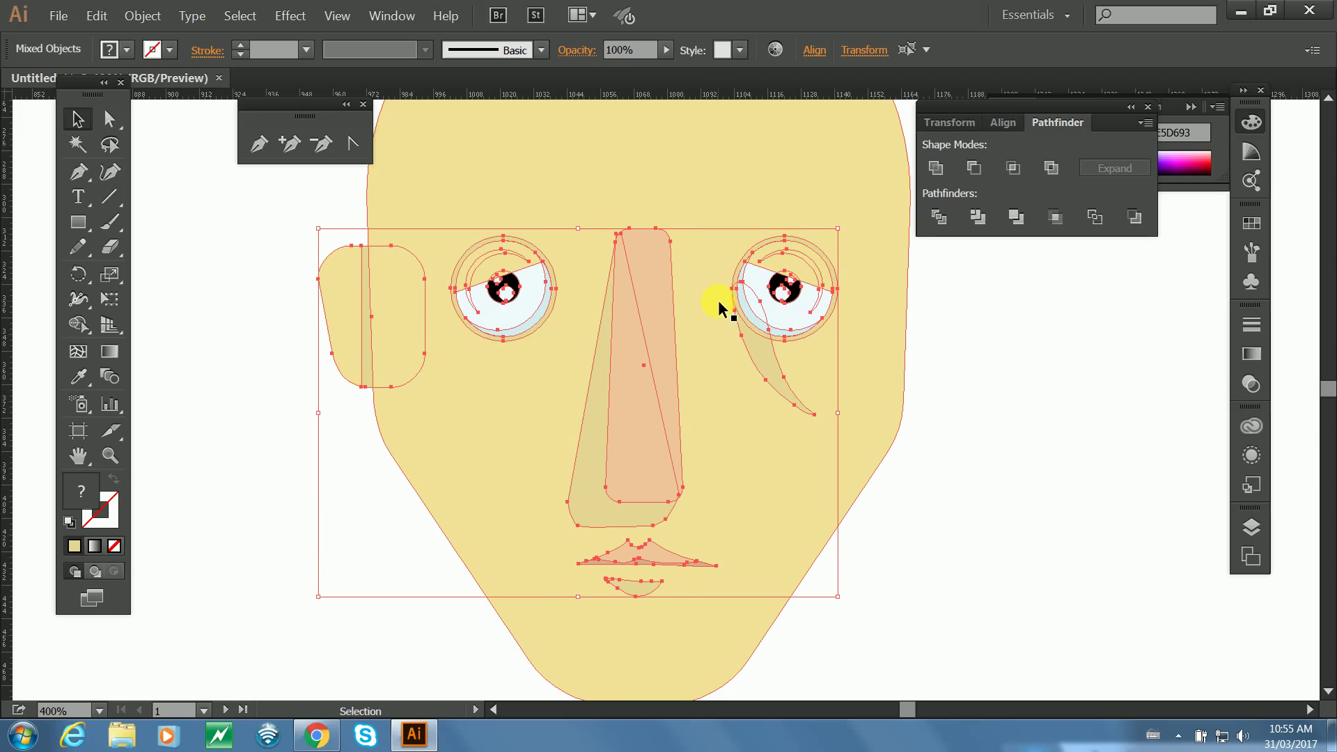
left_click(1002, 503)
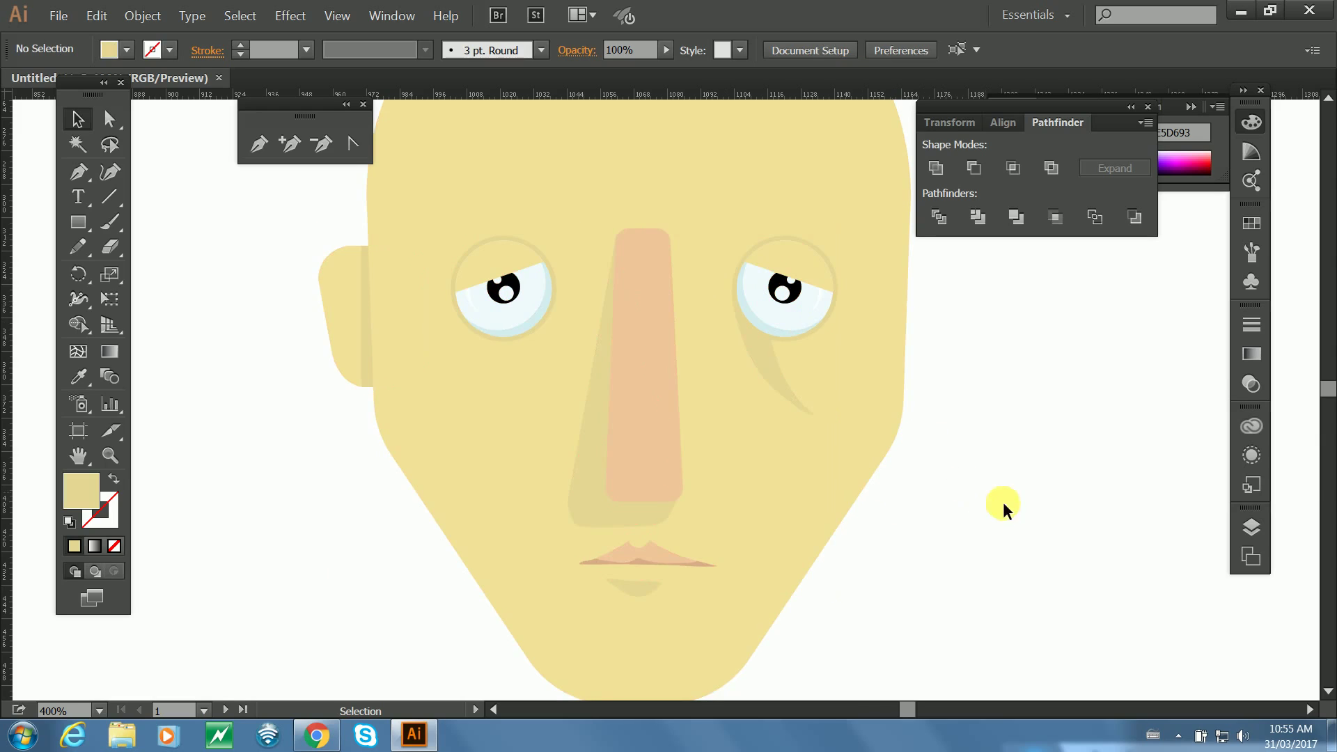
Draw a tall rectangle for the neck, from nose level to well below the chin, and send it behind the head.
scroll(884, 243, "down", 5)
scroll(905, 335, "up", 4)
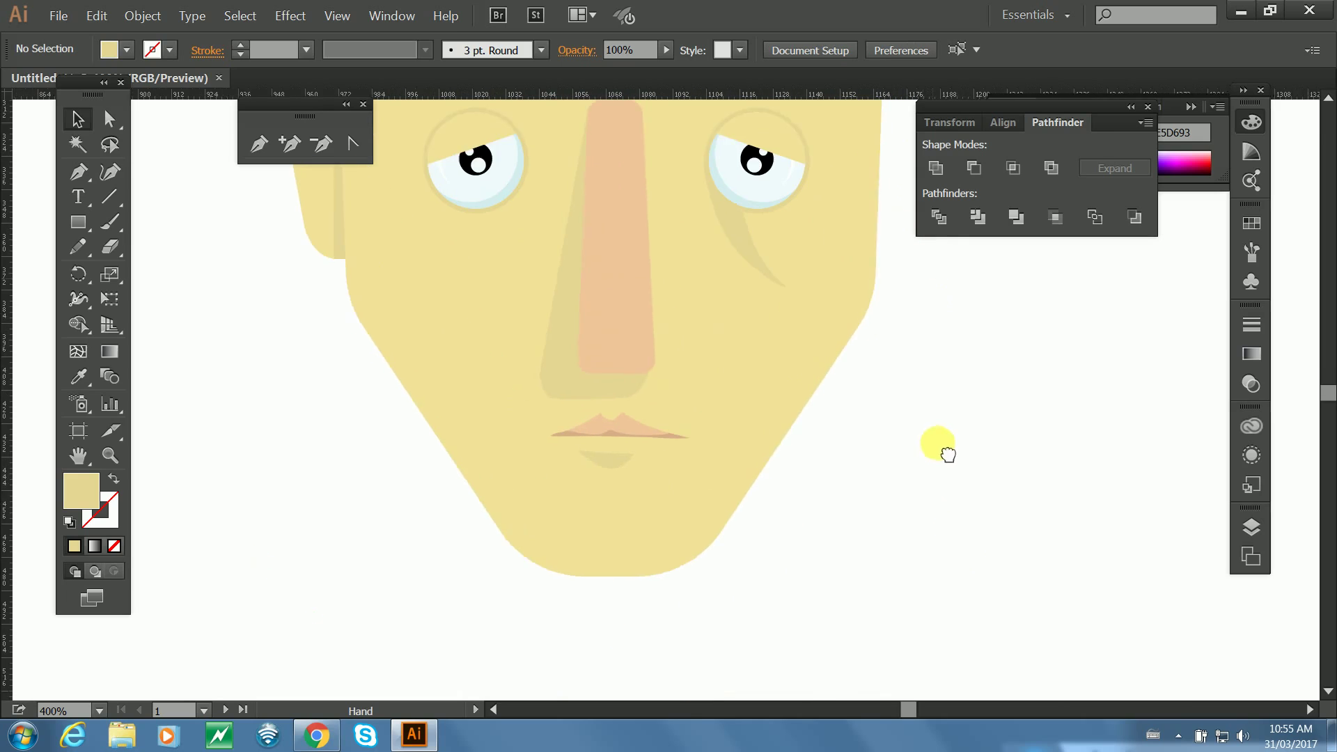
left_click(79, 223)
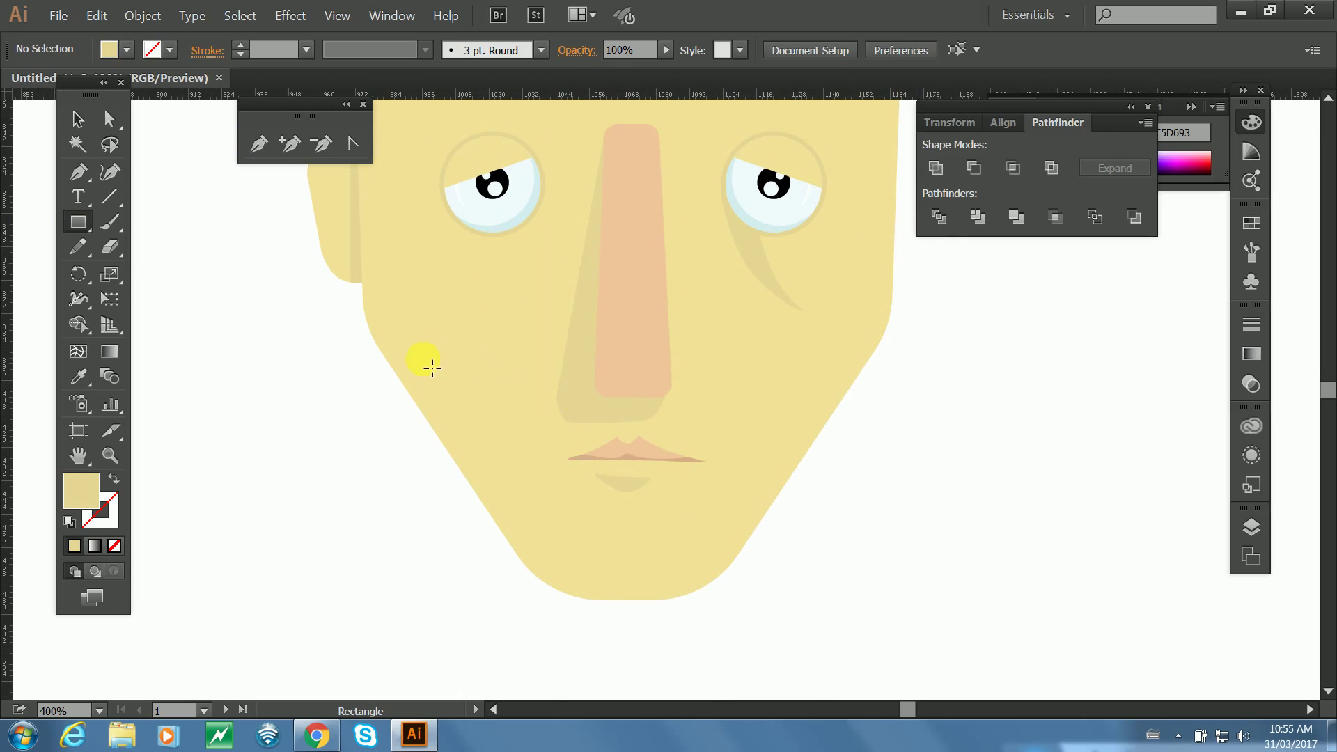
left_click_drag(431, 368, 834, 634)
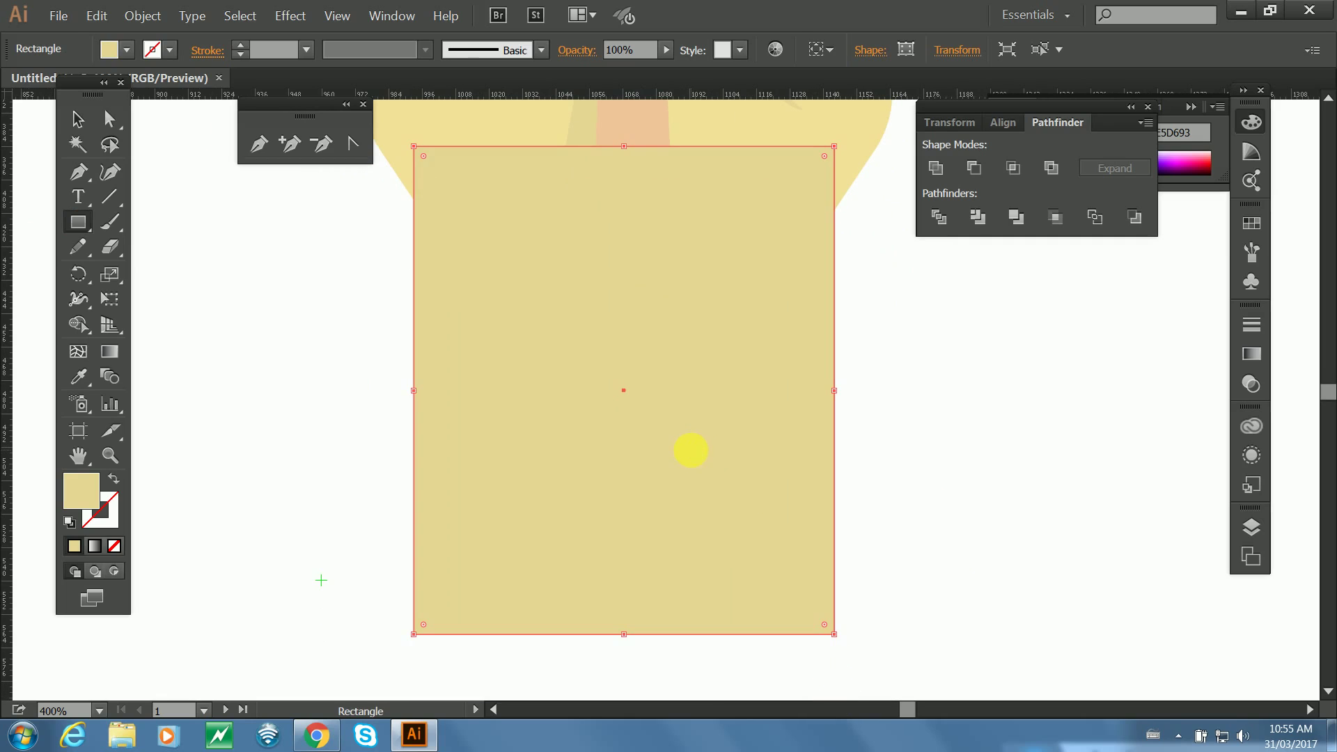
key("ctrl+shift+bracketleft")
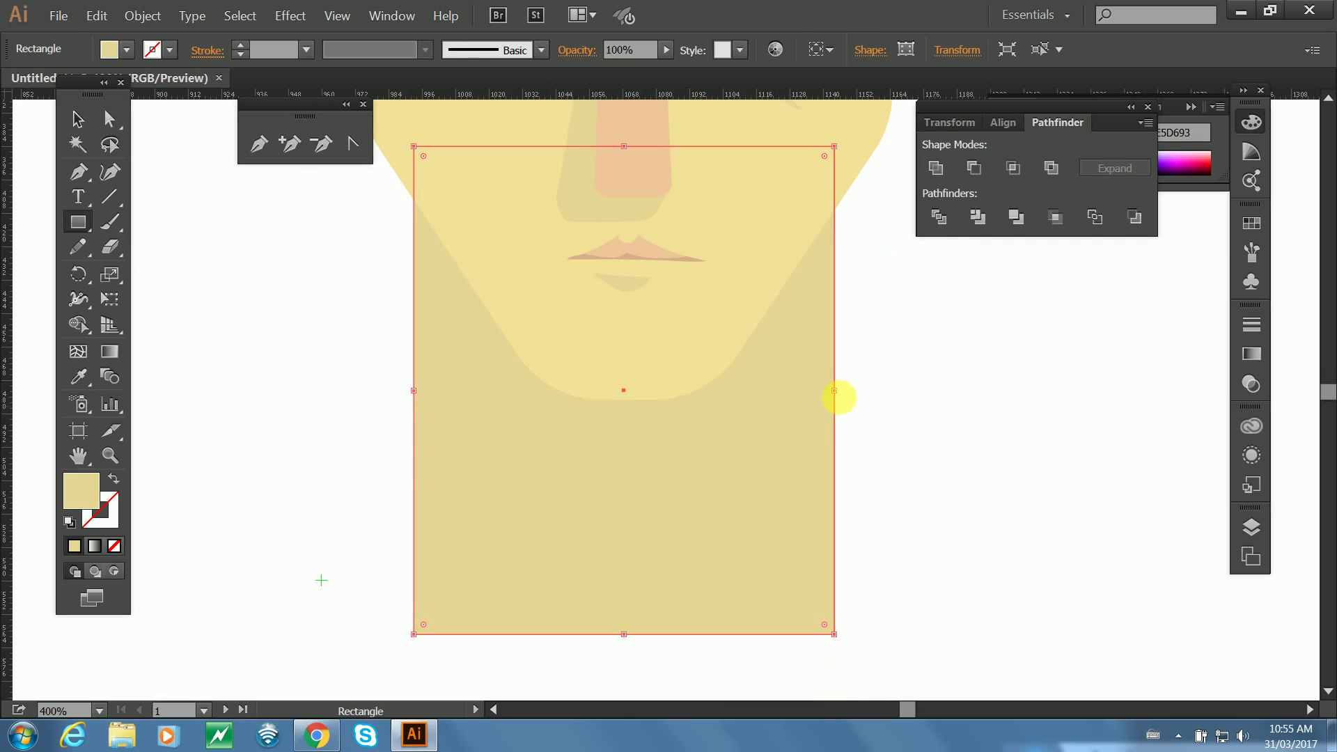
Fill the neck rectangle with the face's skin colour using the Eyedropper, and deselect it.
left_click(78, 124)
left_click(508, 283, "shift")
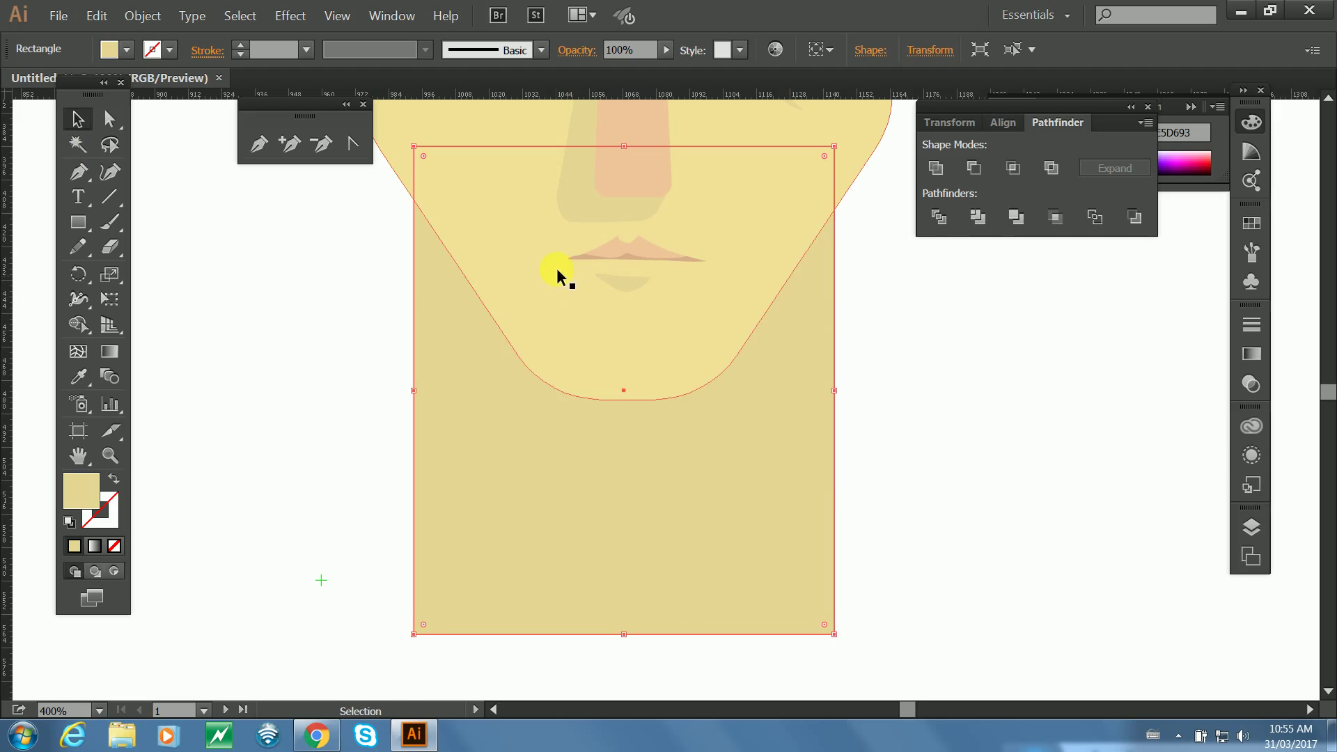
key("i")
left_click(721, 206)
left_click(76, 119)
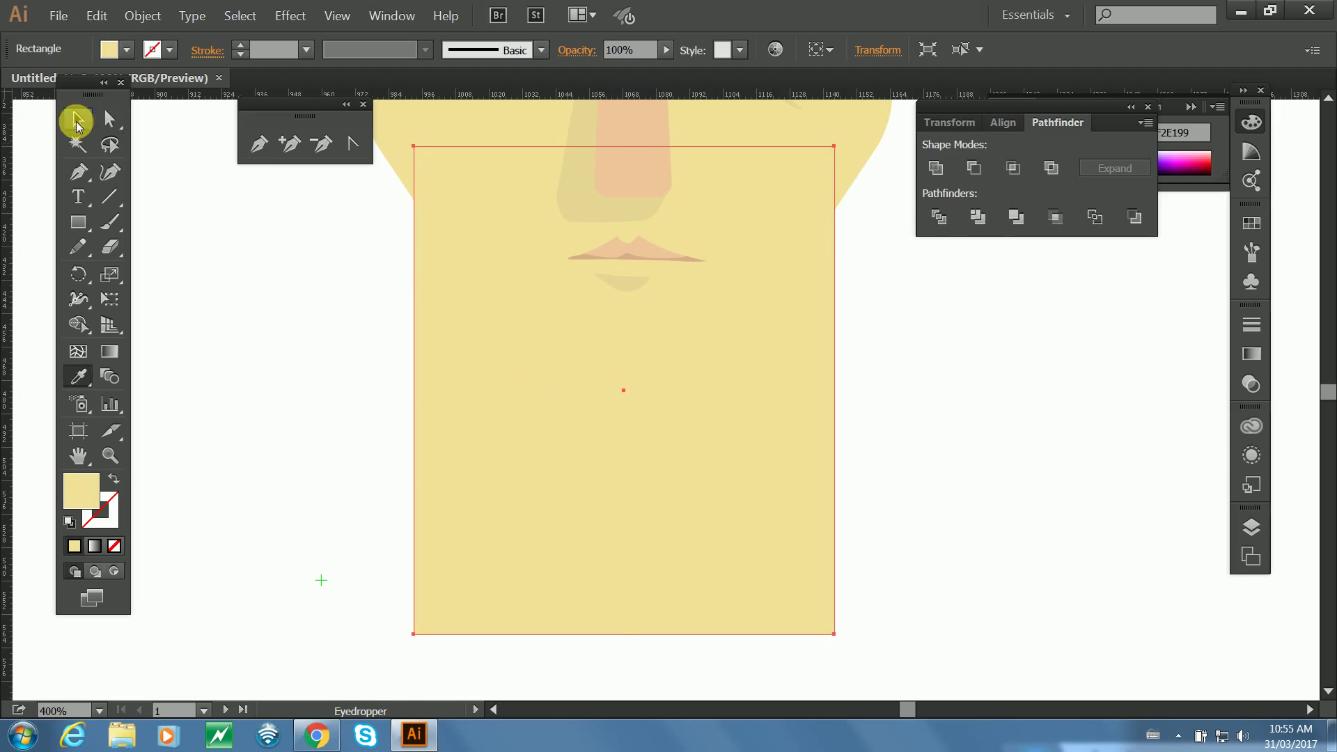
left_click(263, 295)
Duplicate the neck rectangle downward and align the copy's left edge with the original, then deselect both.
left_click(483, 389)
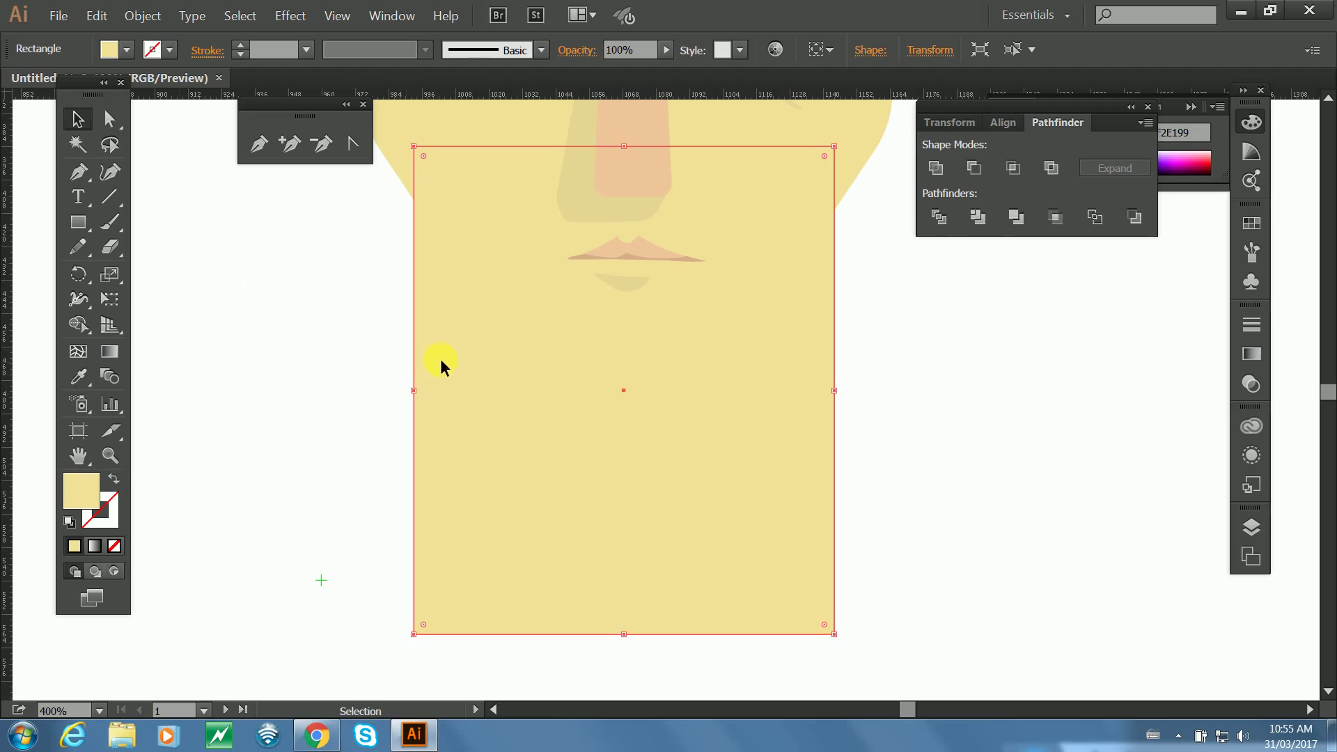
left_click_drag(443, 326, 541, 468)
left_click(678, 306, "shift")
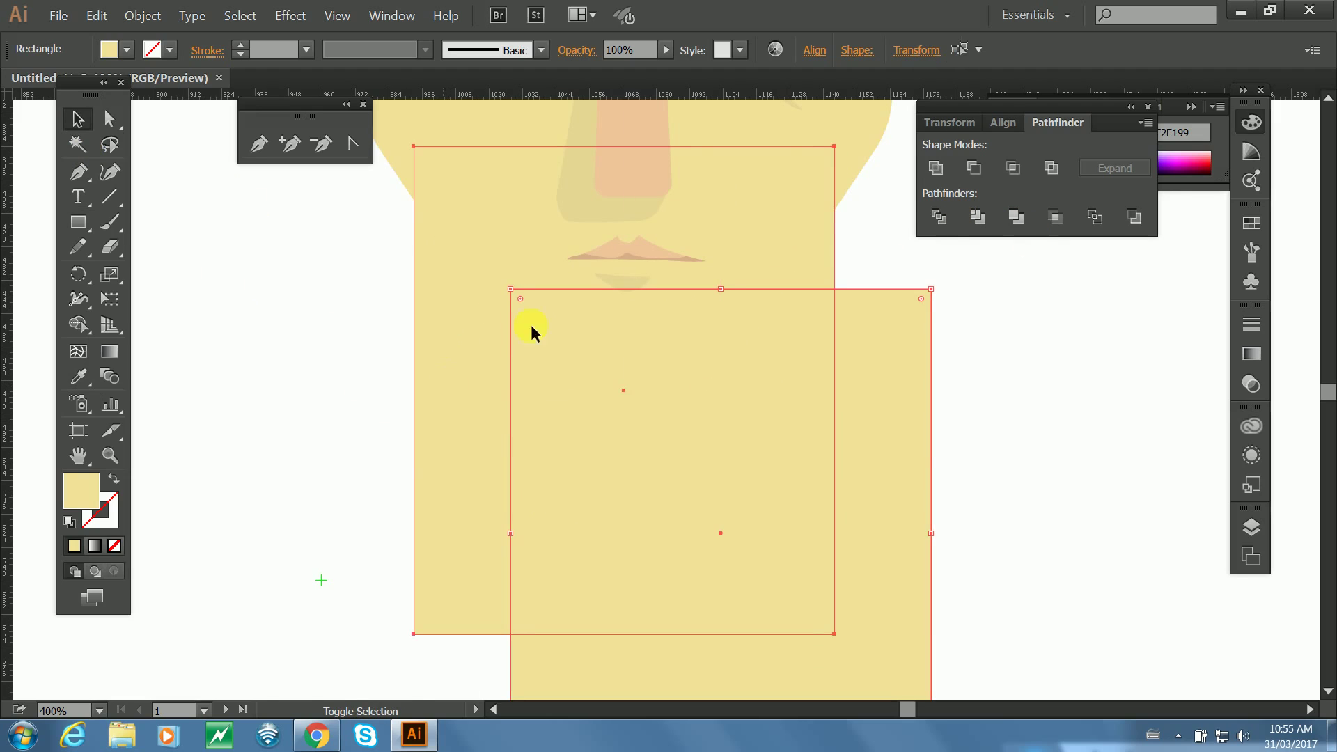
left_click(1003, 124)
left_click(935, 168)
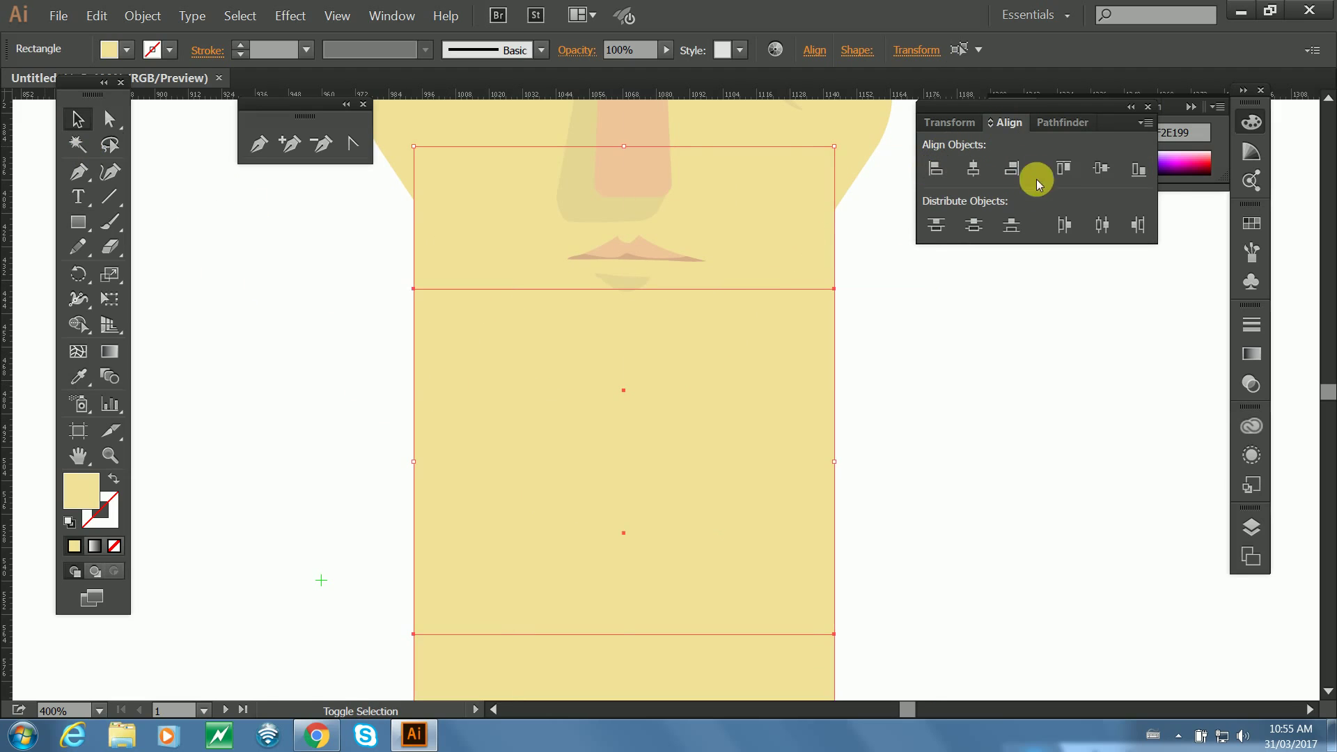
left_click(1009, 289)
Draw a closed four-sided Pen shape over the lower neck, wider than the neck, with its upper edge rising to the right.
left_click(78, 172)
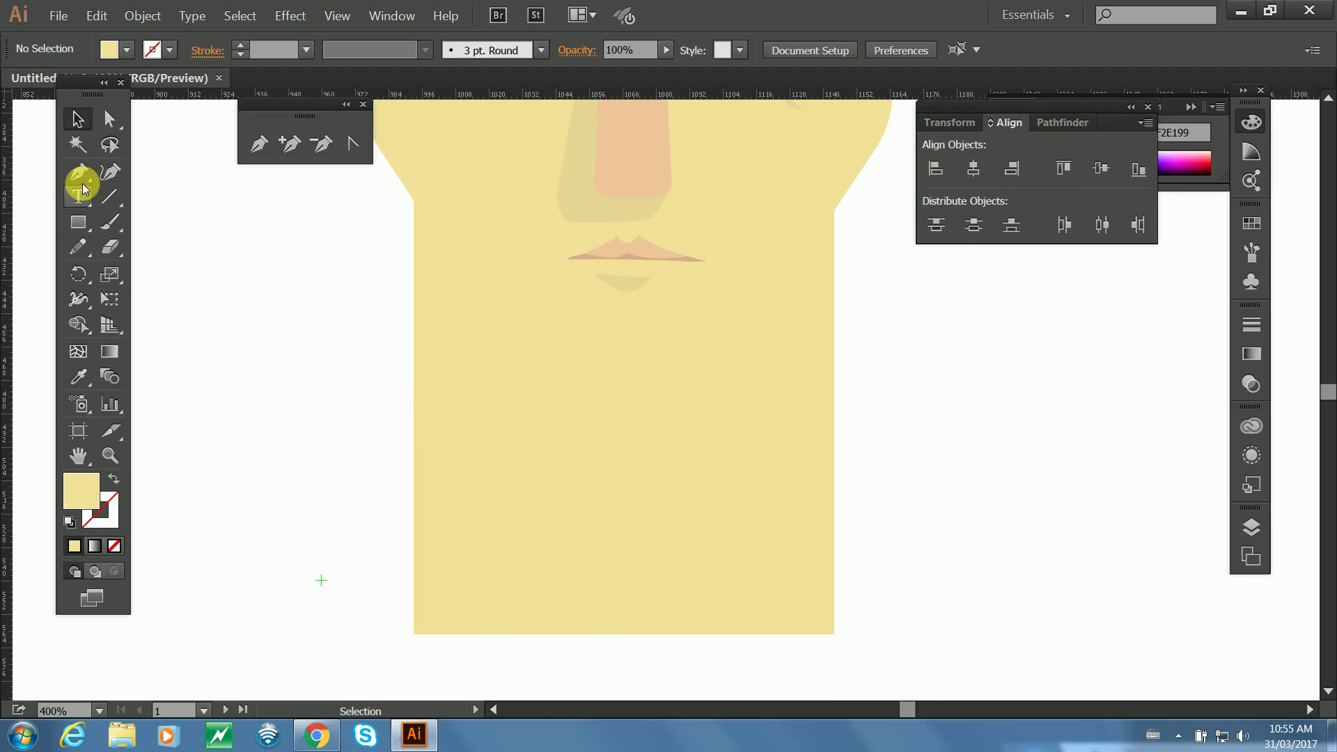
left_click(334, 531)
left_click_drag(882, 360, 908, 672)
left_click(875, 649)
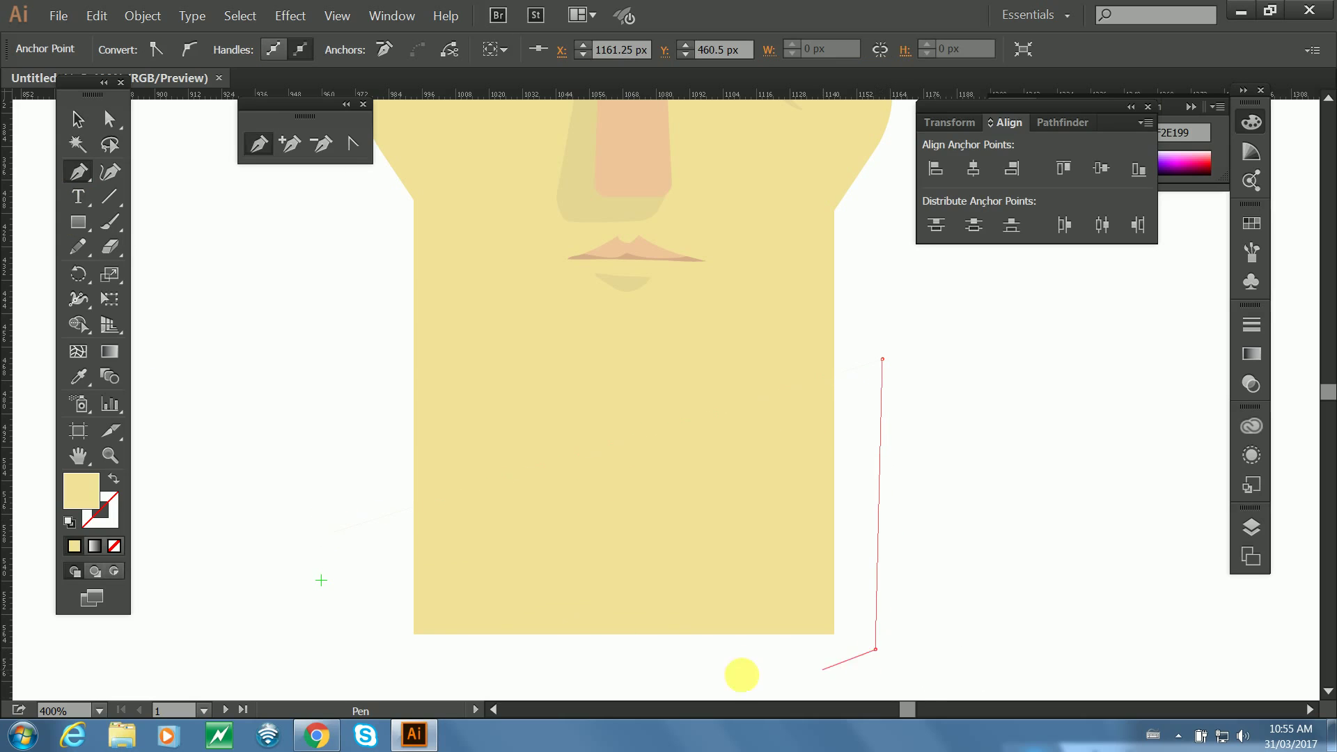
left_click(350, 653)
left_click(334, 531)
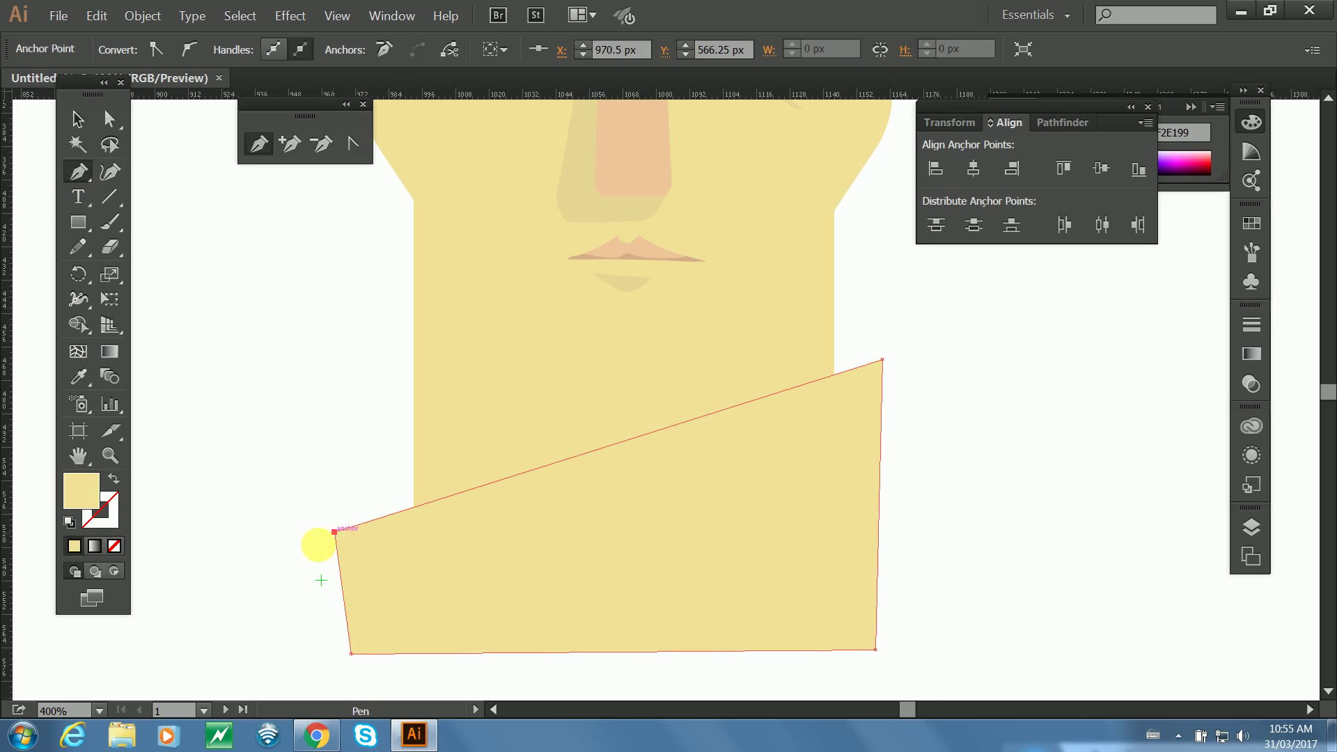
Subtract the slanted Pen shape from the overlapping neck rectangle with Minus Front, leaving the part above the diagonal.
left_click(78, 119)
left_click(439, 435, "shift")
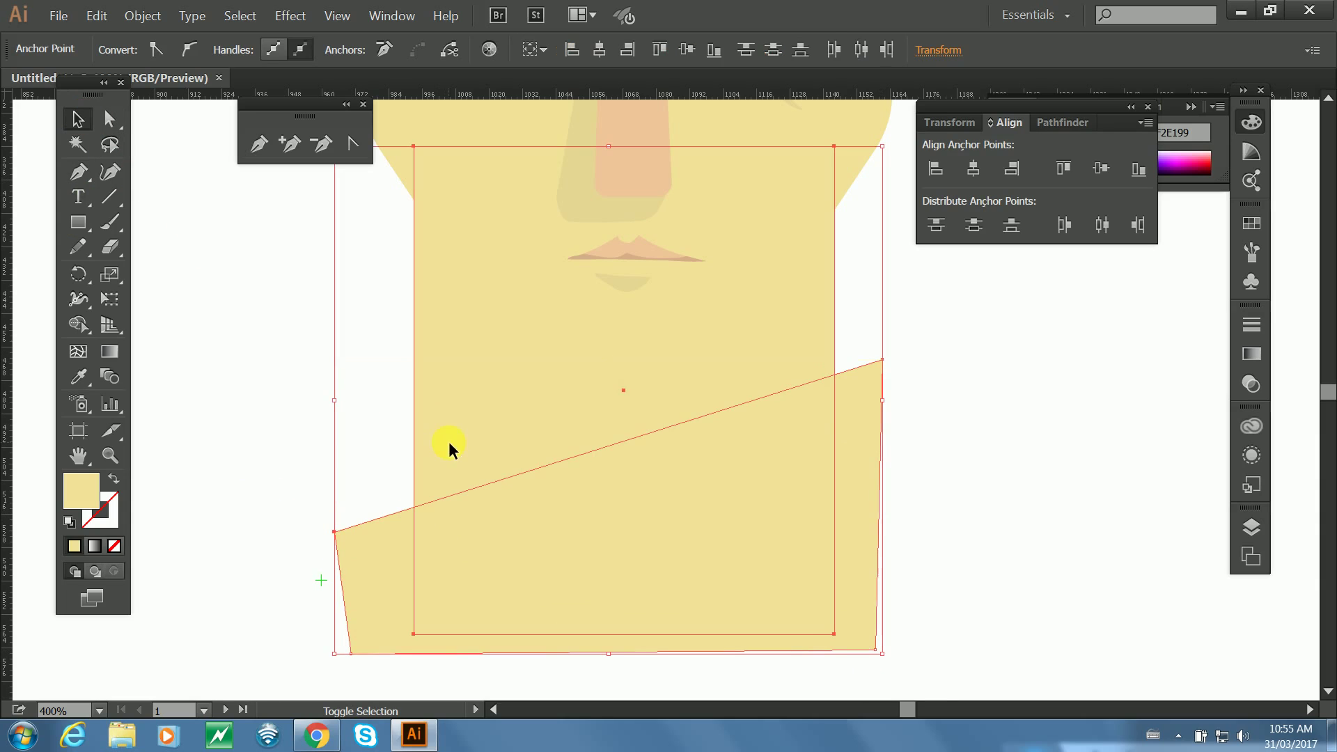
left_click(1057, 123)
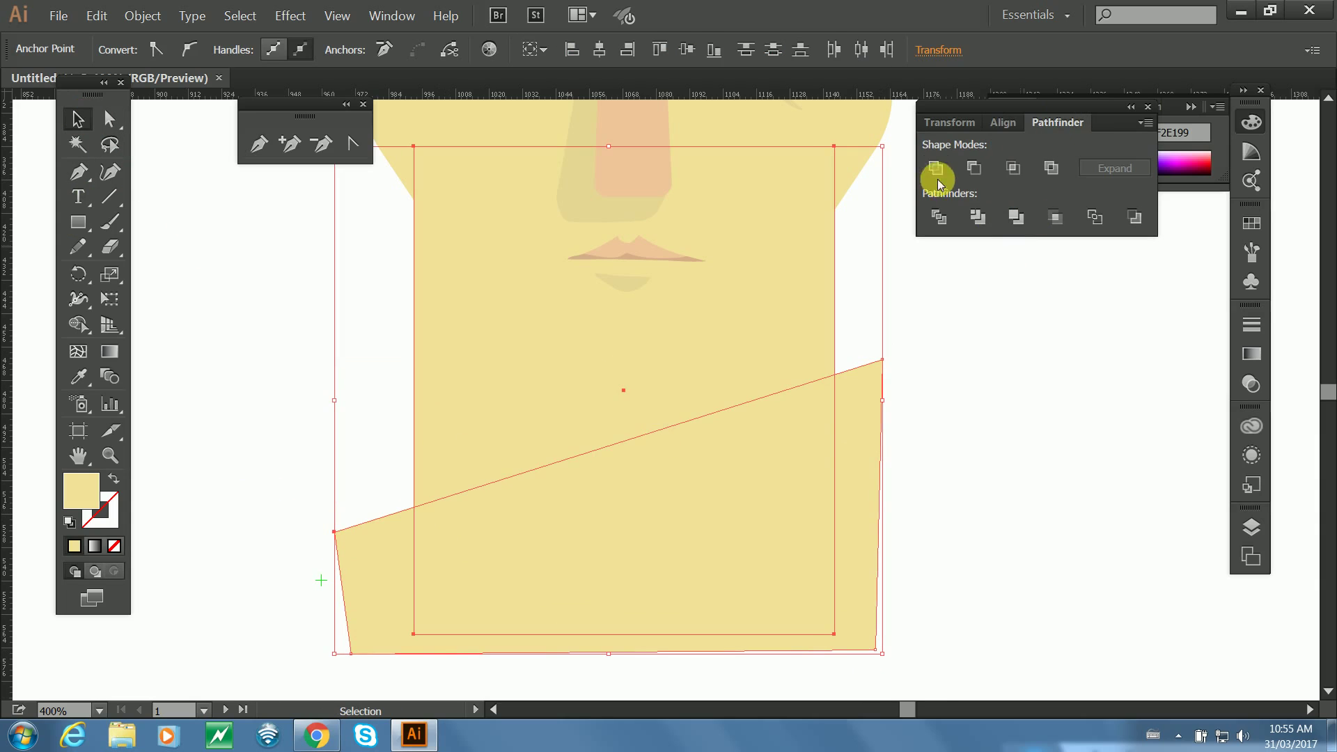
left_click(974, 168)
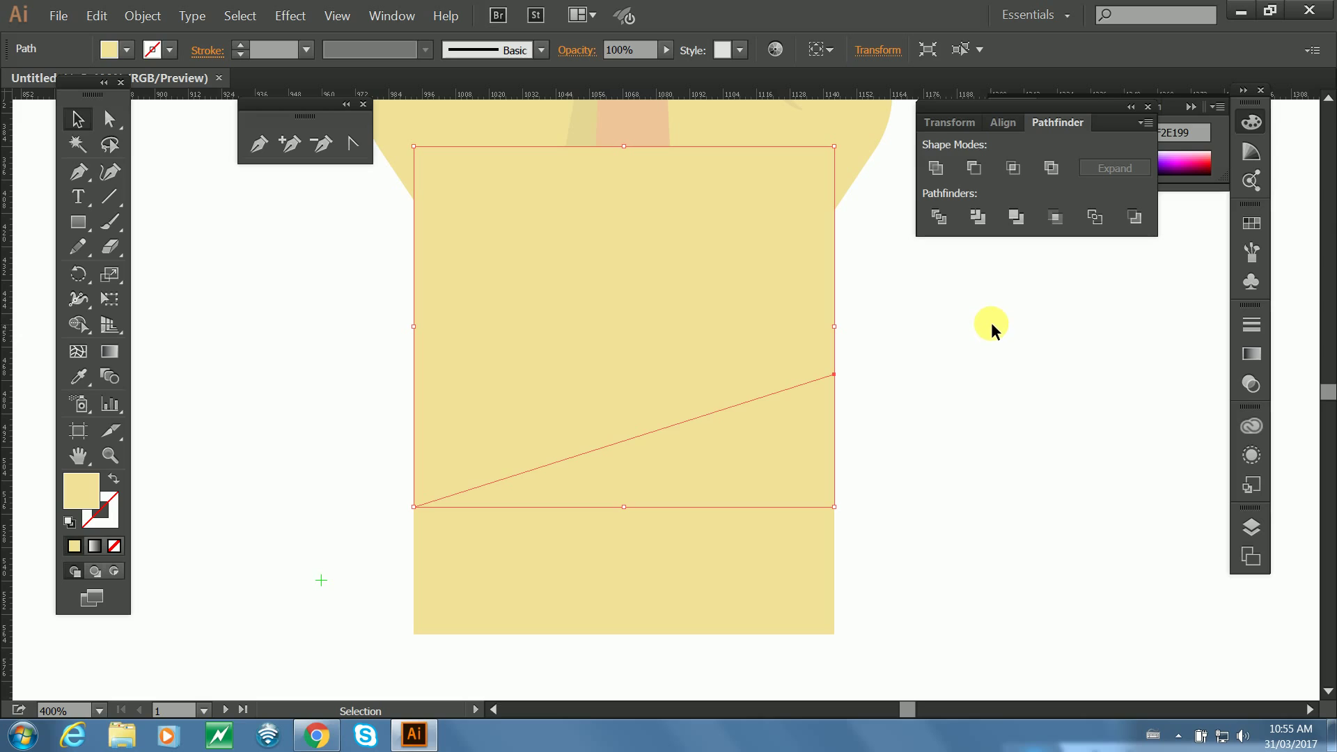
Send the trimmed neck piece behind the head, keeping it in front of the full neck rectangle.
key("a")
key("ctrl+shift+bracketleft")
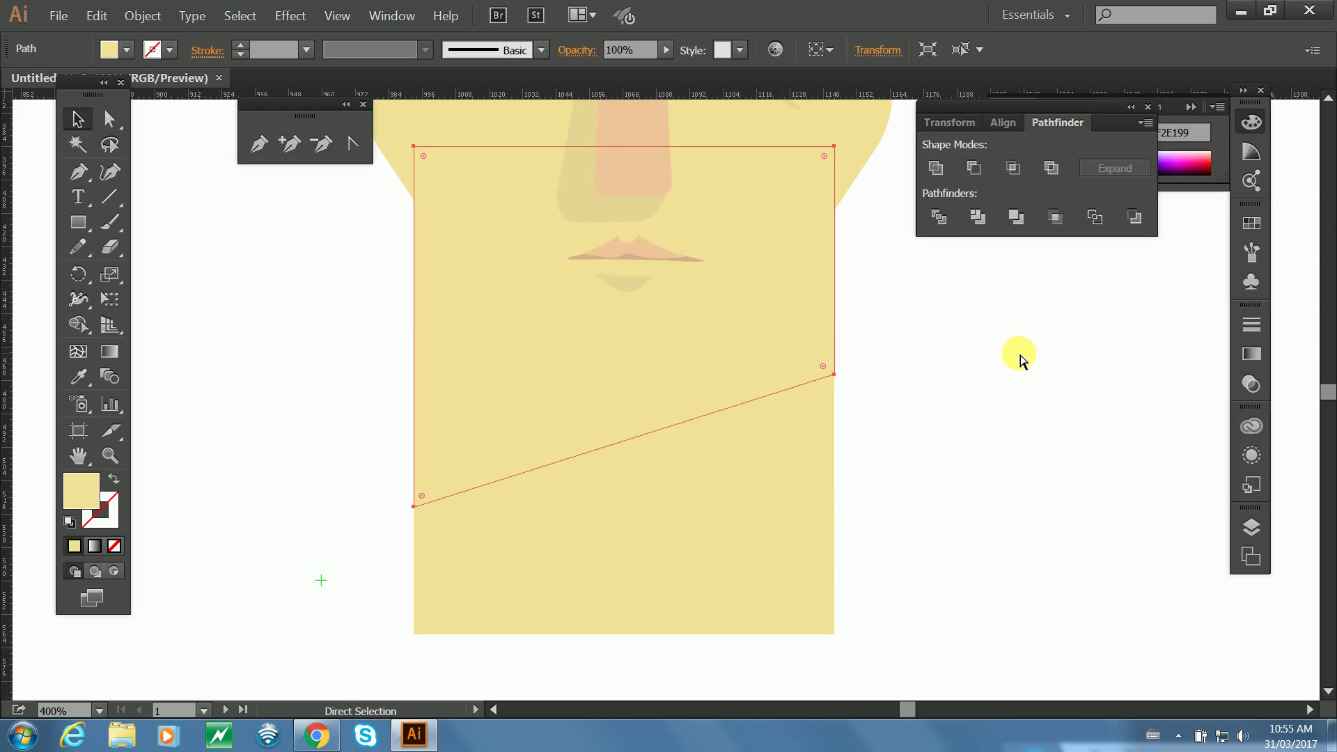
key("v")
Fill the trimmed neck piece with the darker skin shadow colour E5D693 using the Eyedropper, and deselect it.
key("i")
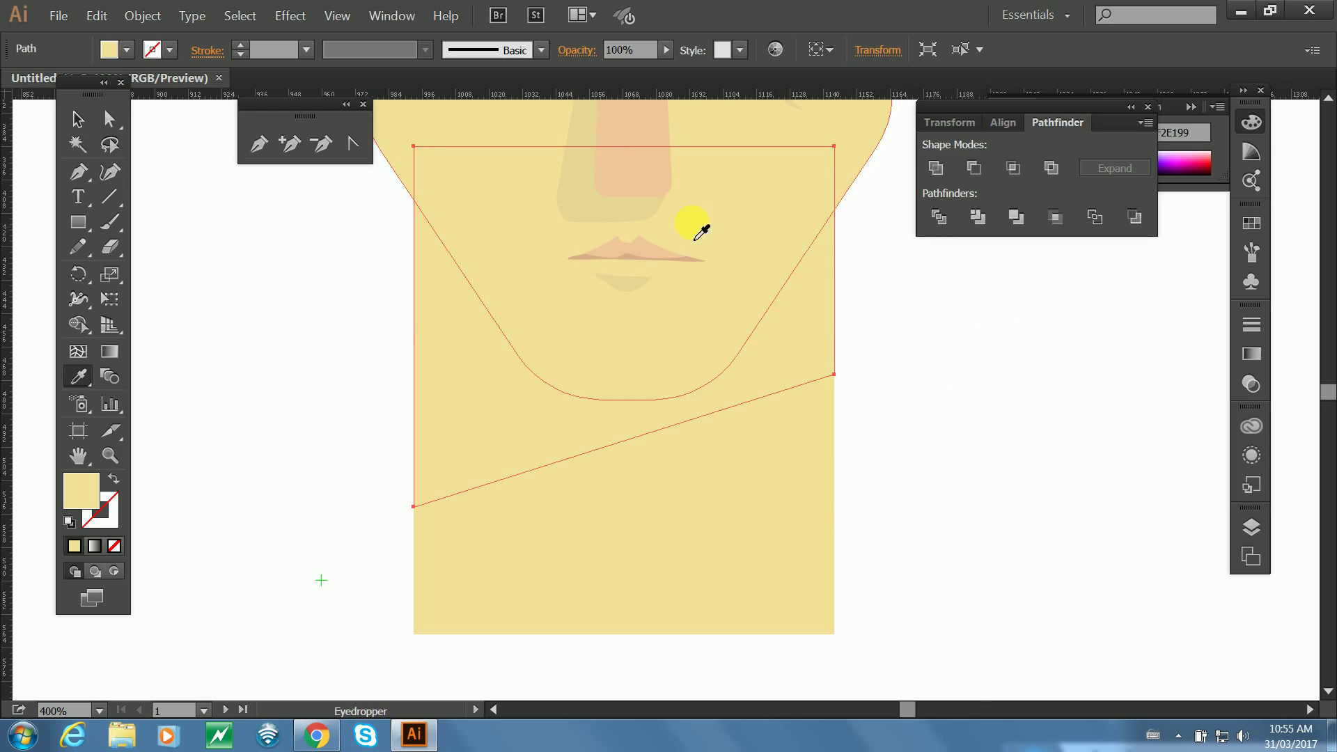
left_click(506, 224)
left_click(77, 120)
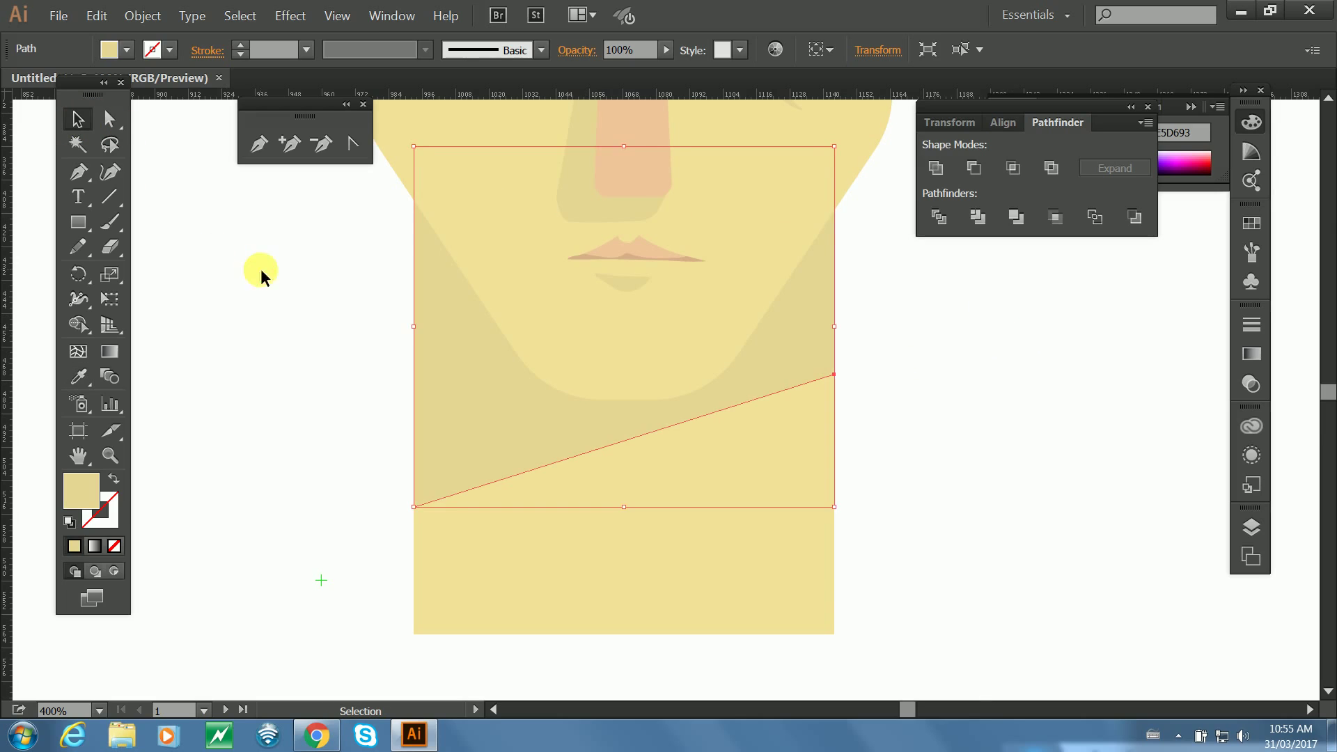
left_click(264, 275)
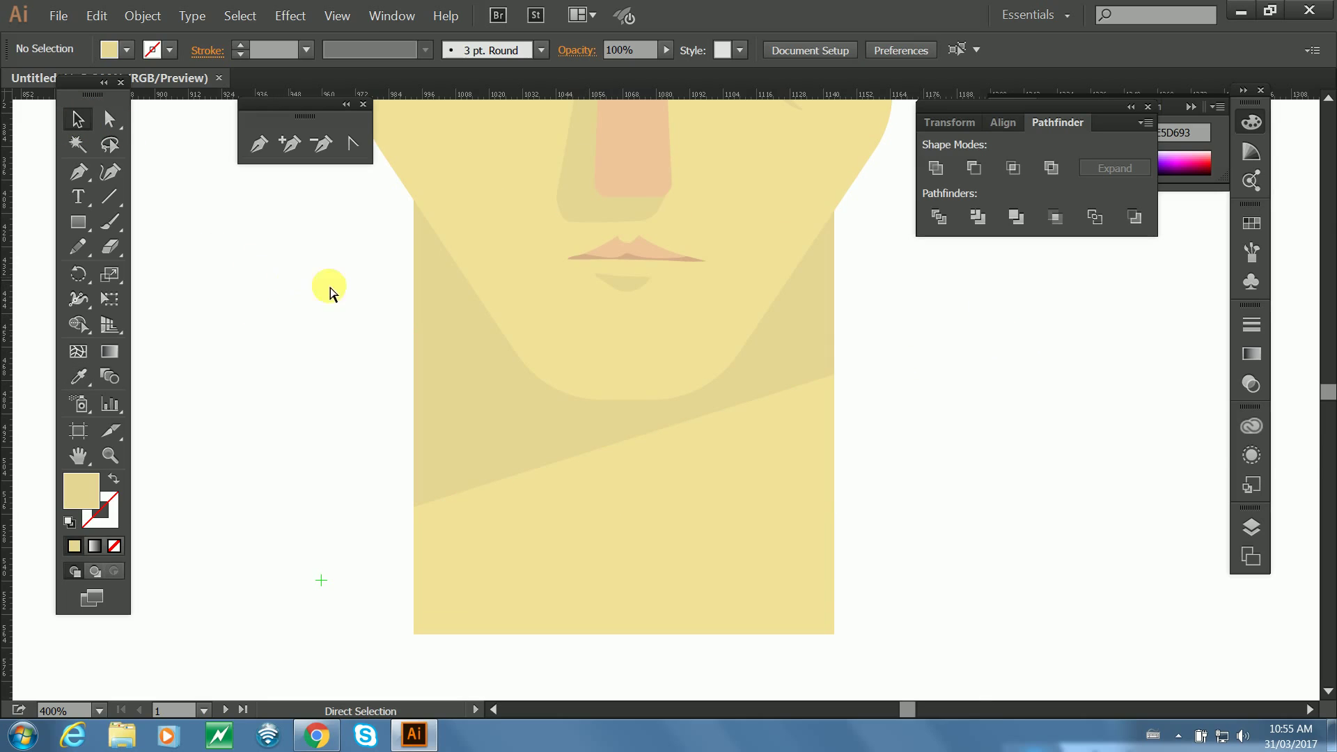
Narrow the neck and its shadow symmetrically so they fit beneath the jaw.
key("ctrl+1")
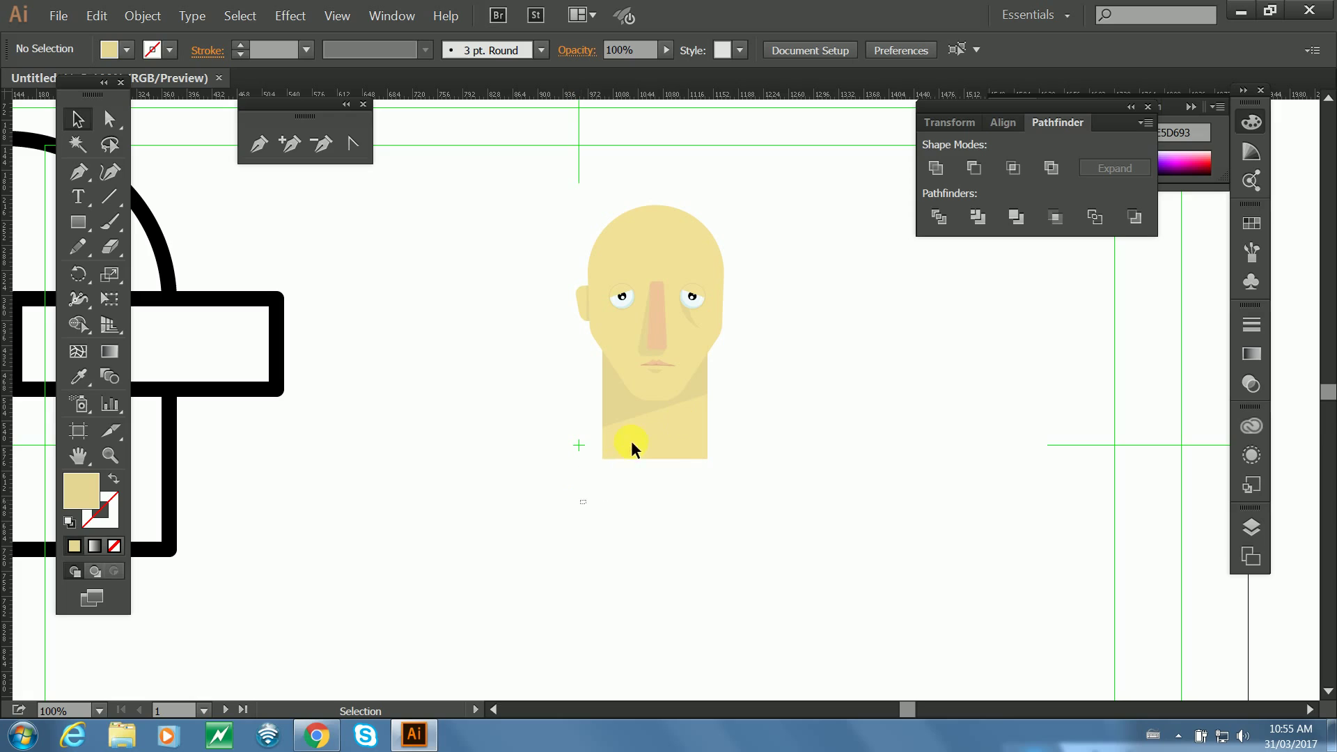
left_click_drag(682, 431, 645, 437)
left_click(653, 485)
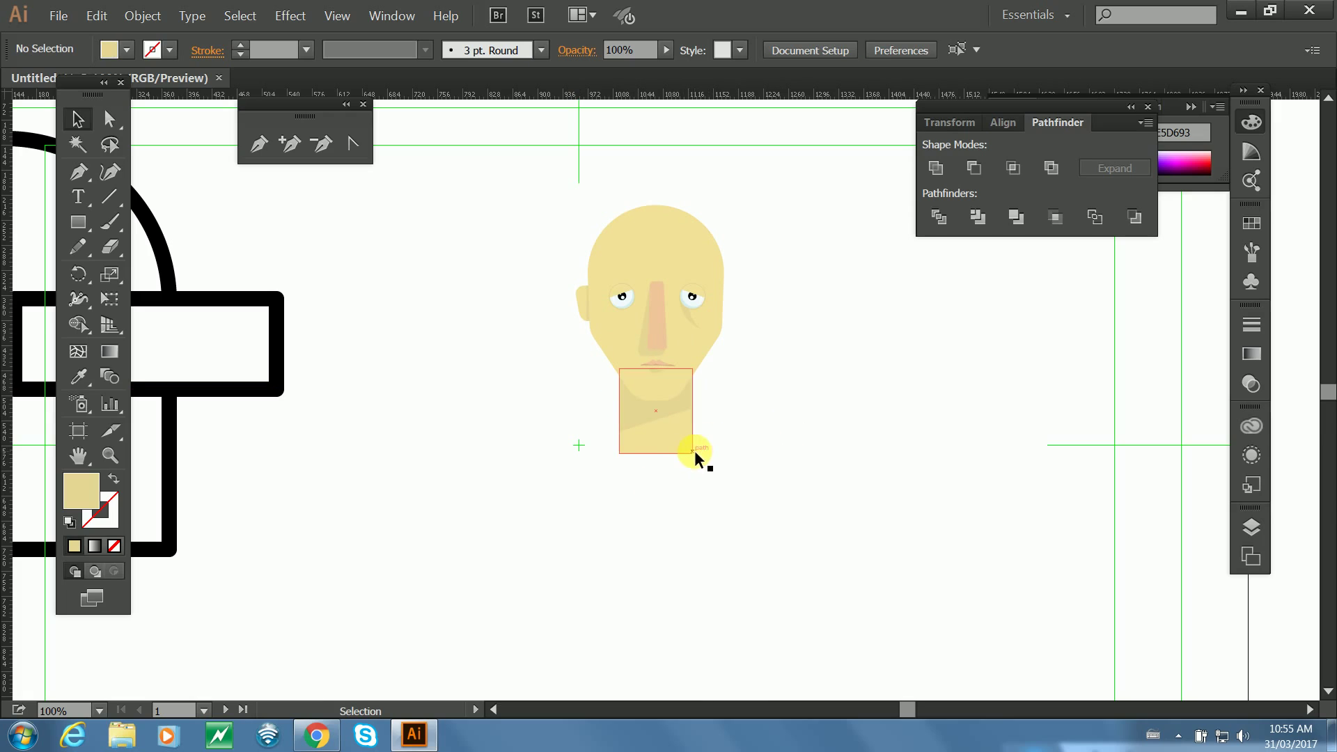
key("a")
left_click(636, 393)
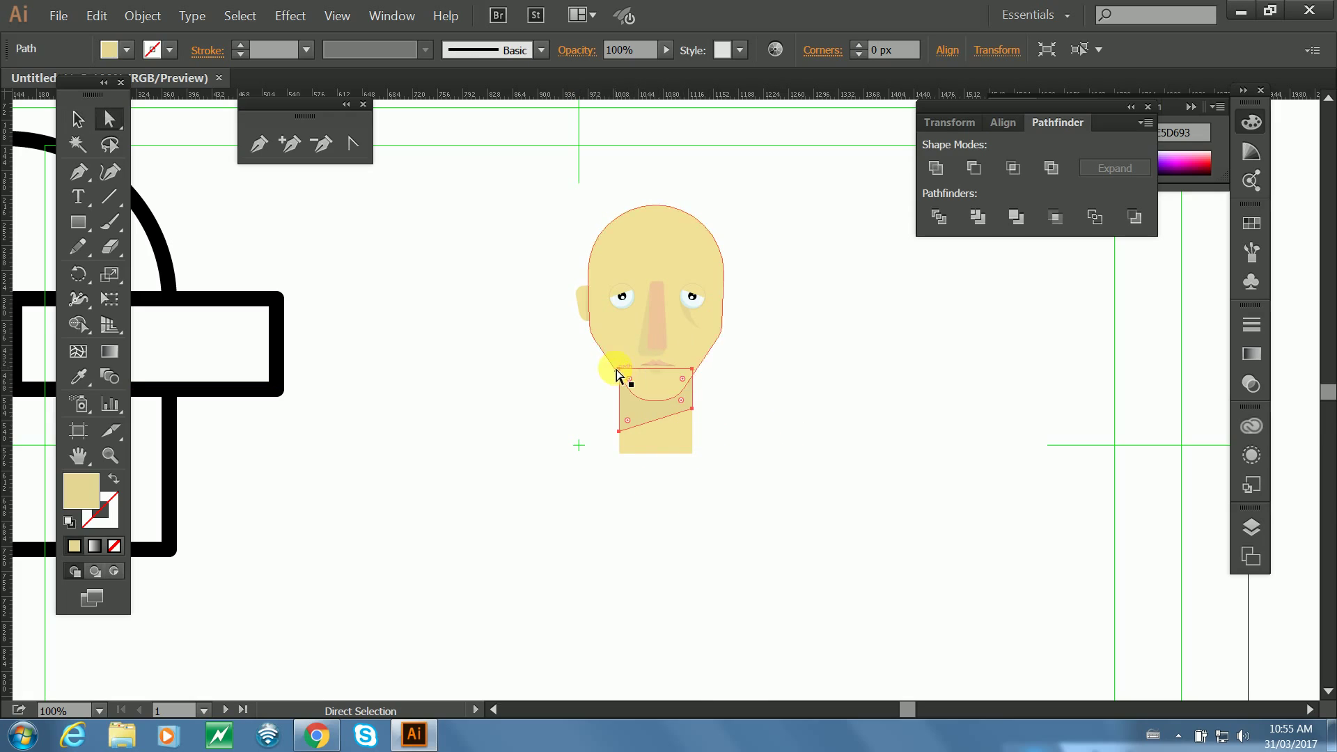
left_click(728, 446)
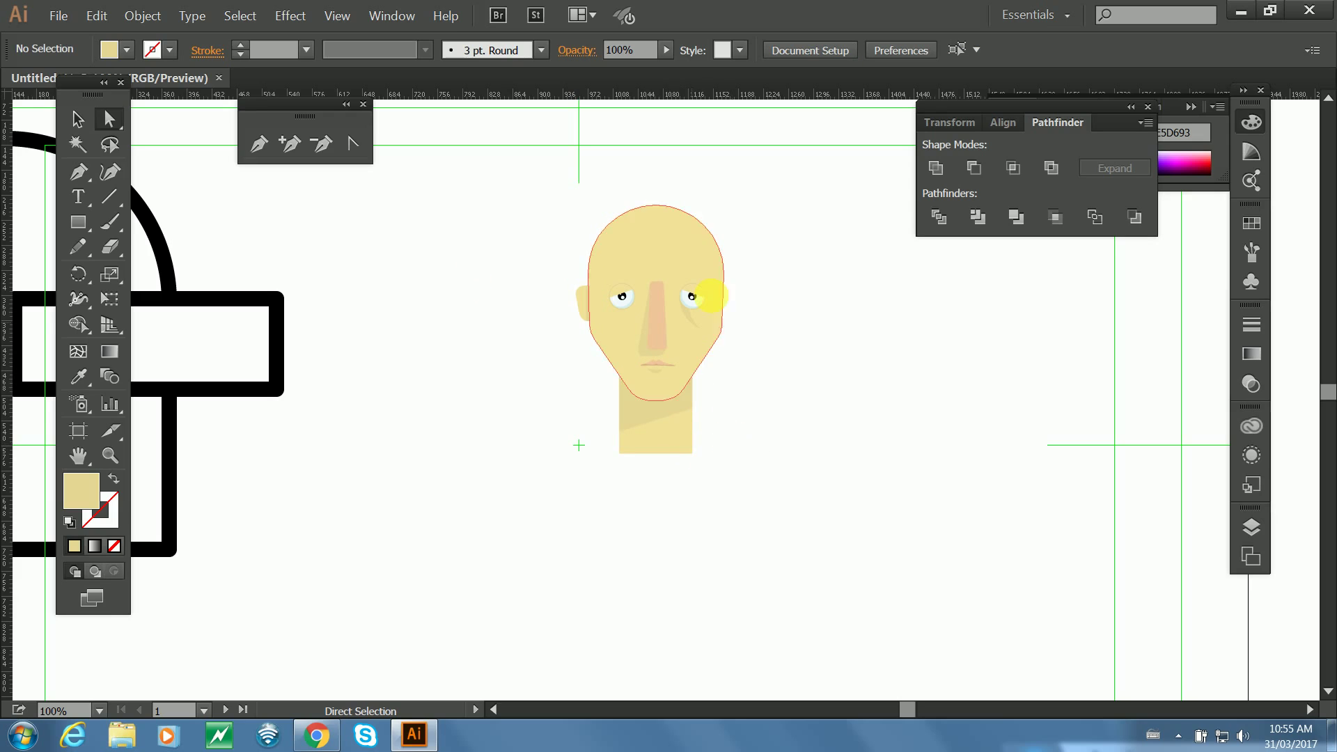
Hide the head, ear and facial features, leaving only the neck and its shadow visible.
key("v")
left_click_drag(782, 170, 536, 405)
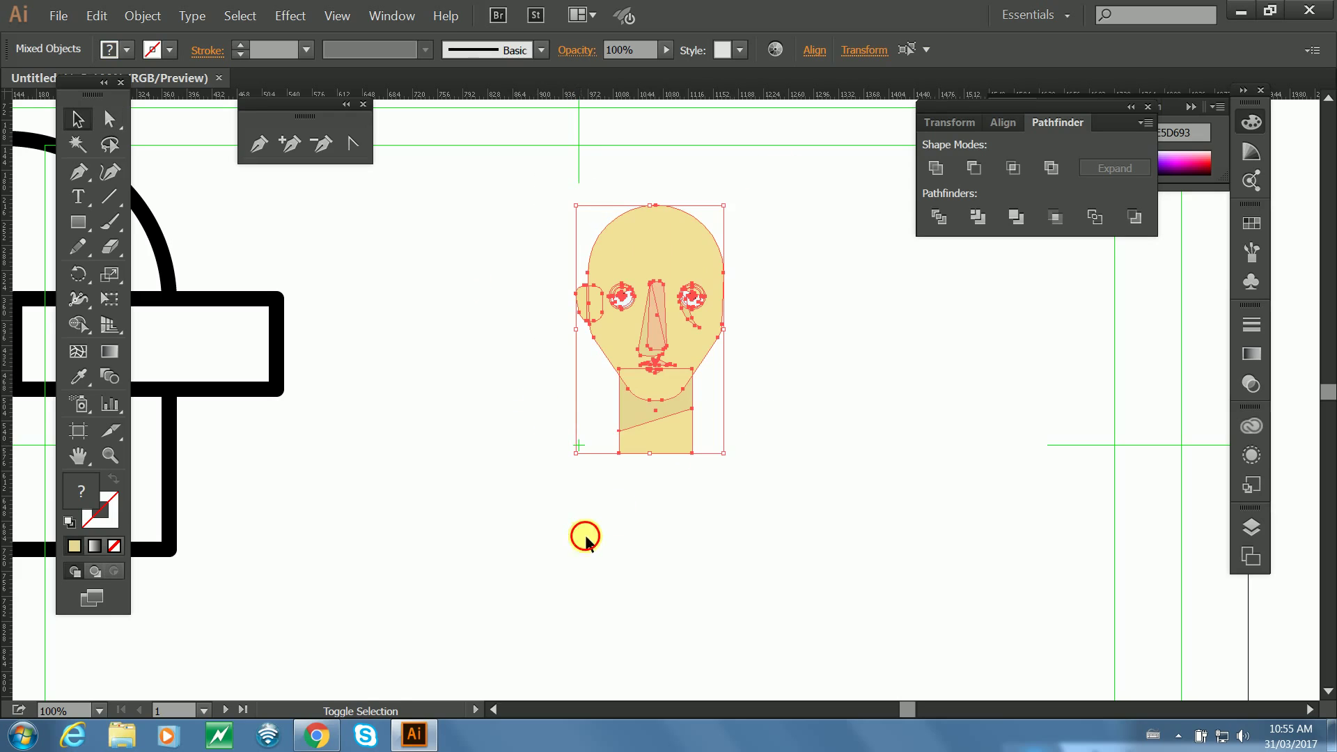
left_click_drag(586, 537, 751, 411)
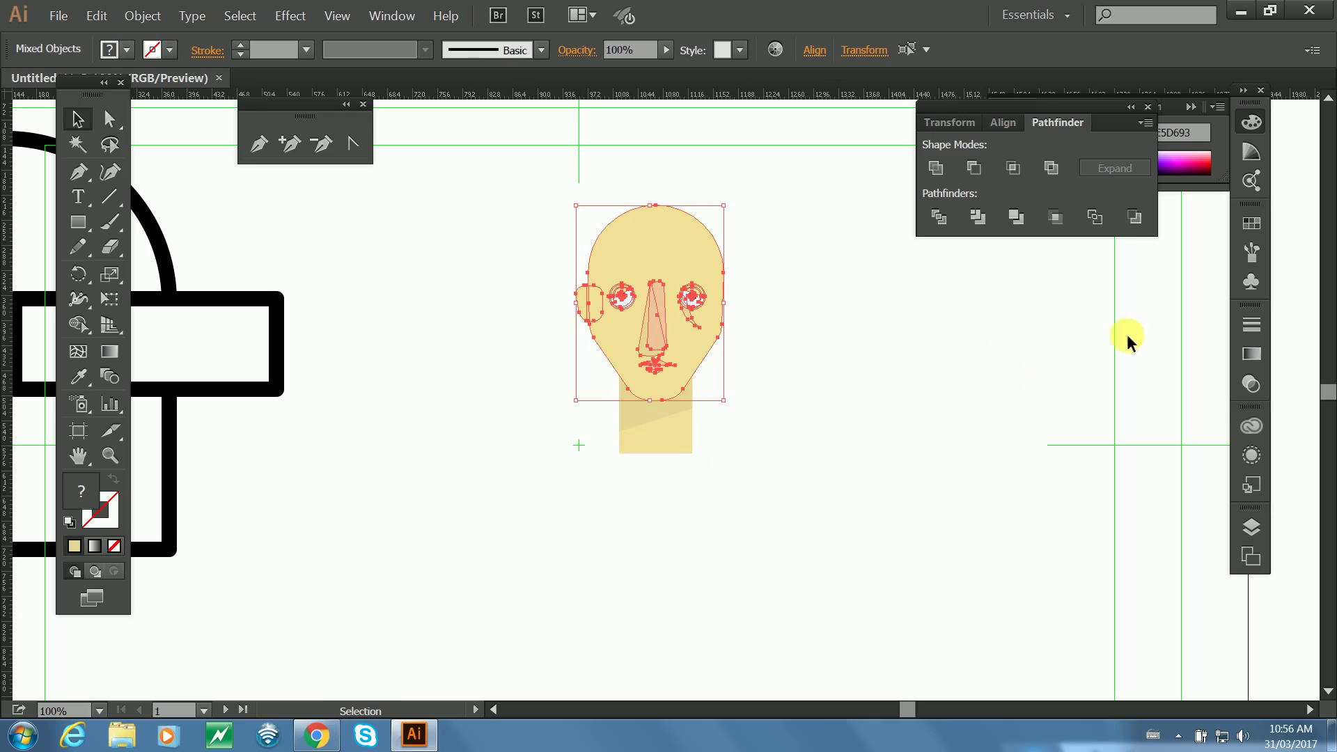
left_click(1003, 179)
Add an anchor point midway along the neck shadow's top edge and raise it straight up to Y 384.25 px.
left_click(668, 379)
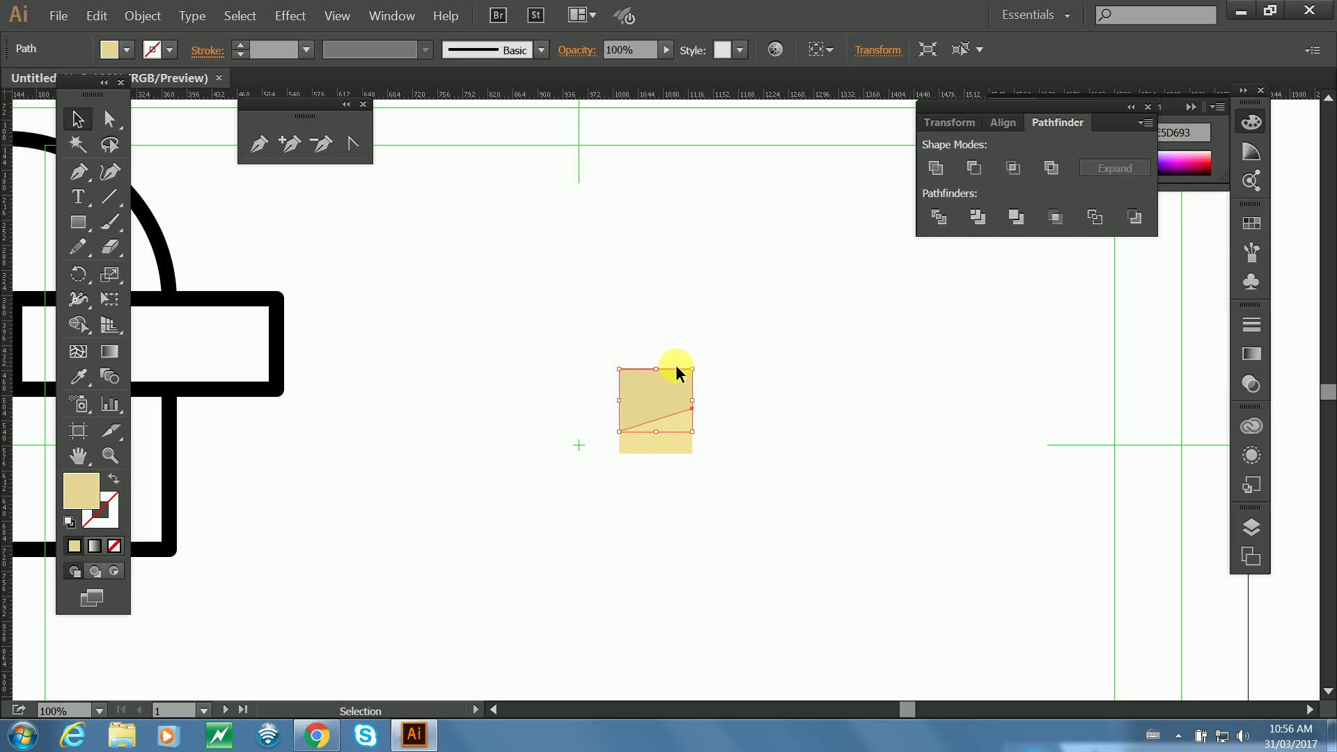
key("a")
key("ctrl+plus")
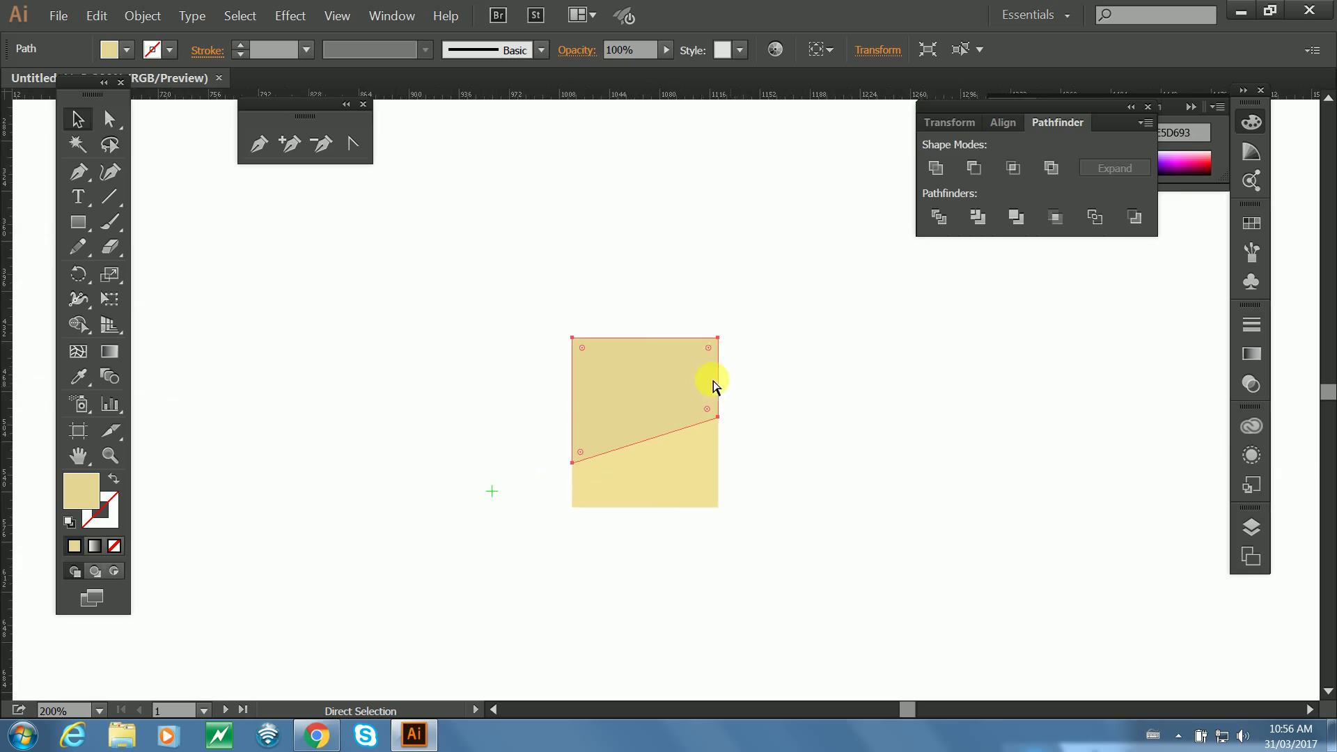
key("v")
key("ctrl+plus")
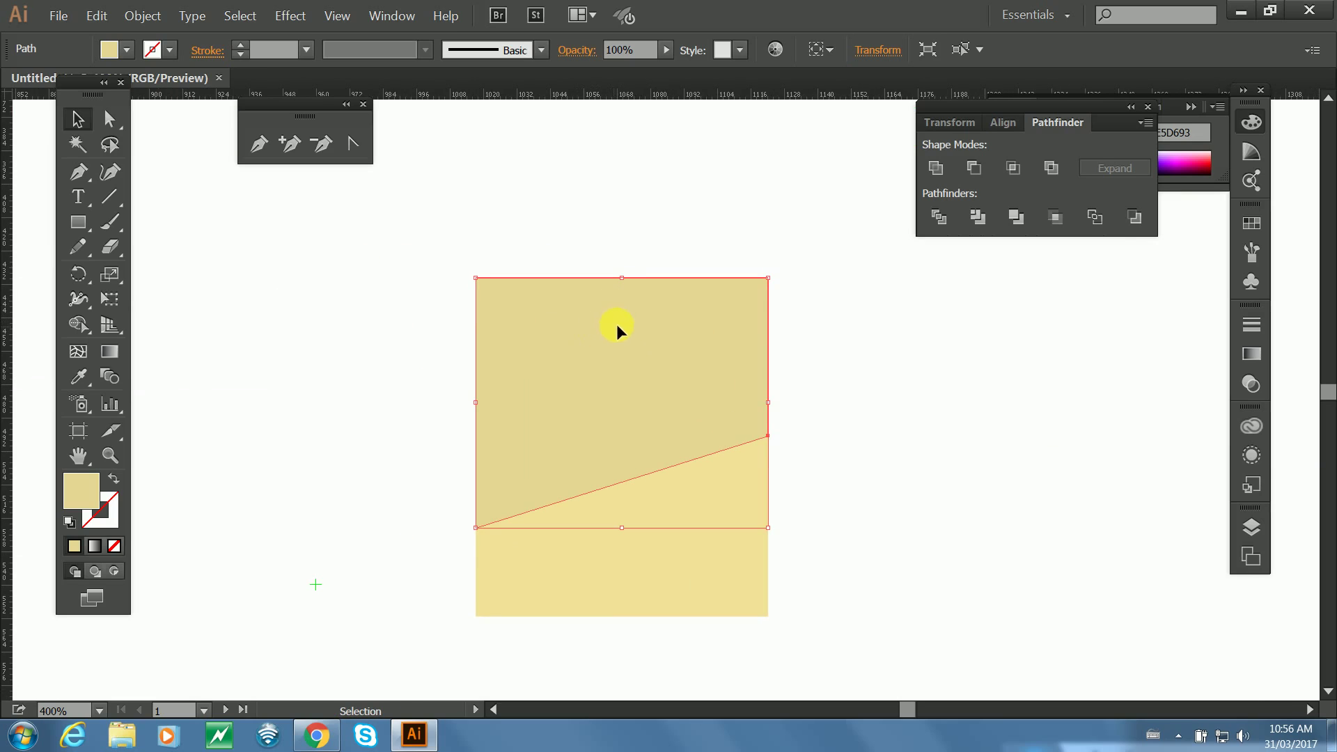
key("plus")
left_click(622, 277)
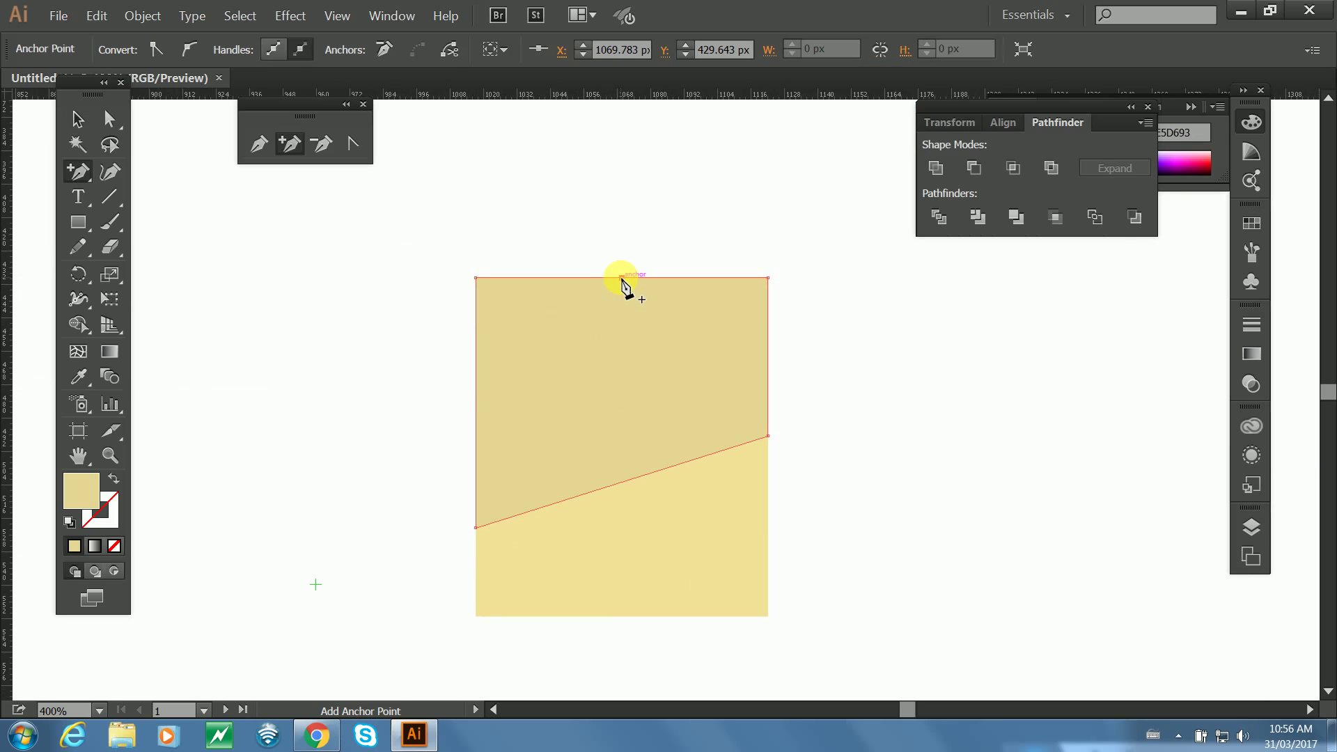
key("a")
left_click_drag(623, 279, 659, 158)
Convert the shadow's raised top point into a smooth curve with horizontal handles, forming a rounded dome.
left_click(353, 143)
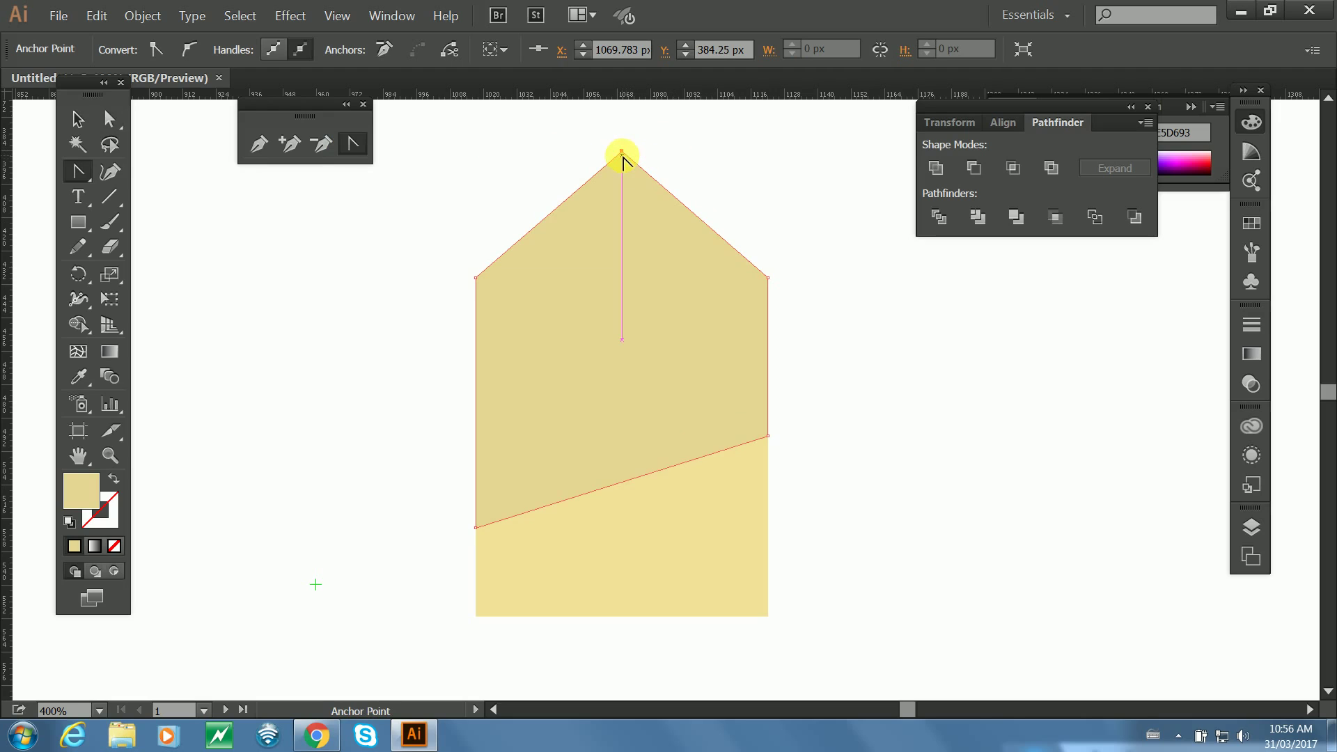
left_click_drag(623, 154, 488, 148)
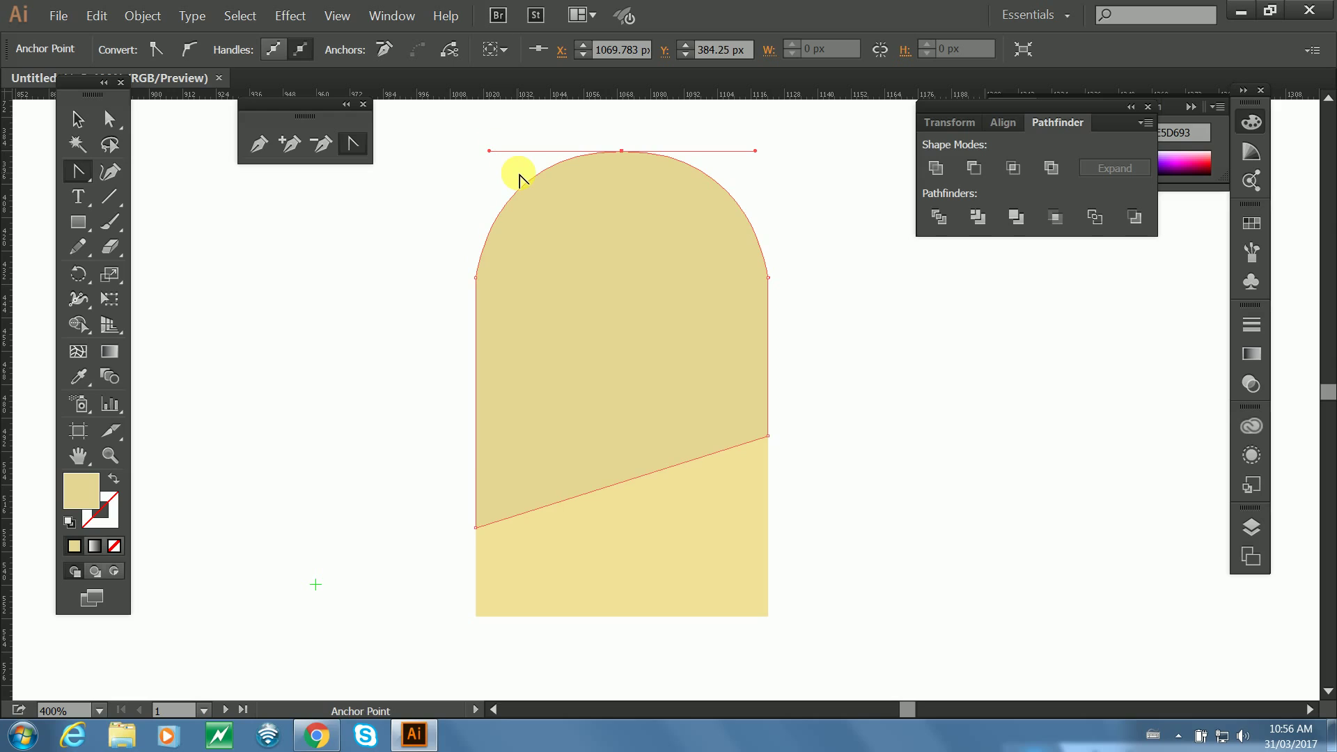
left_click(78, 118)
left_click(386, 248)
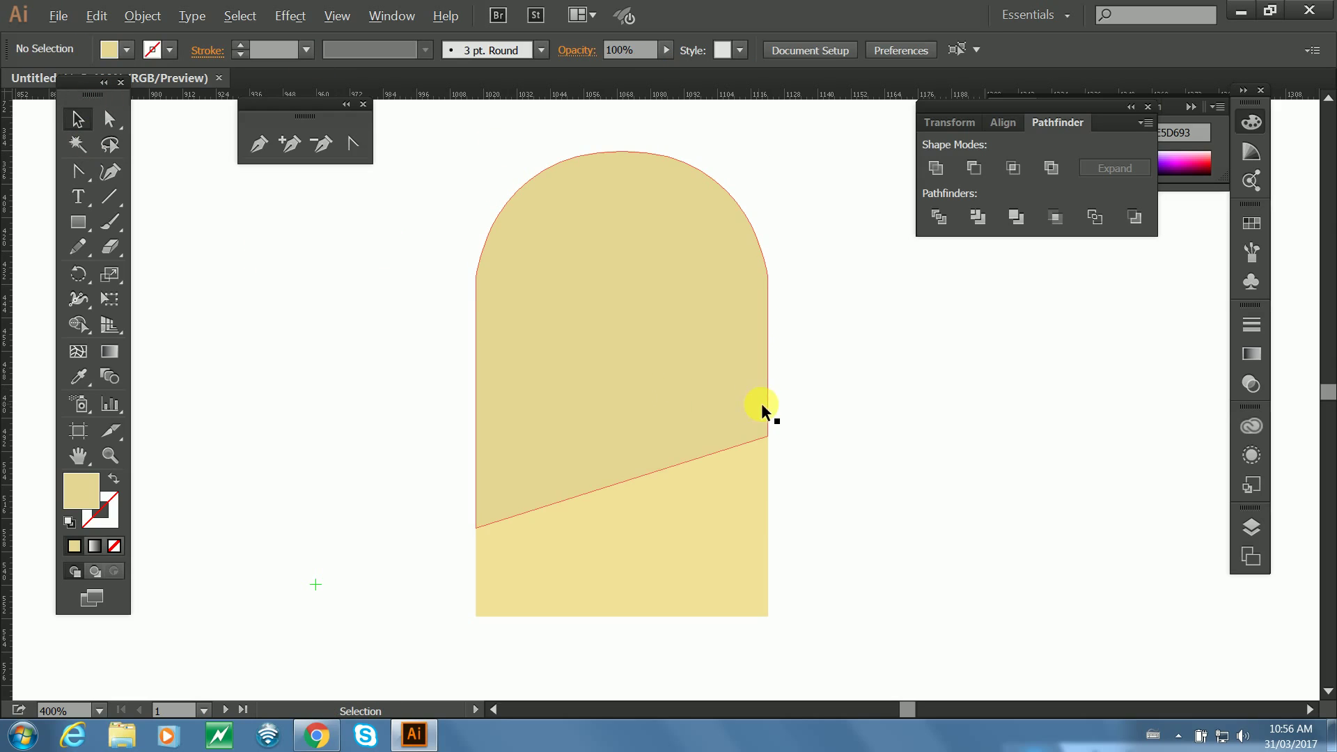
Group the neck rectangle with its dome-topped shadow.
key("ctrl+minus")
key("ctrl+minus")
key("ctrl+minus")
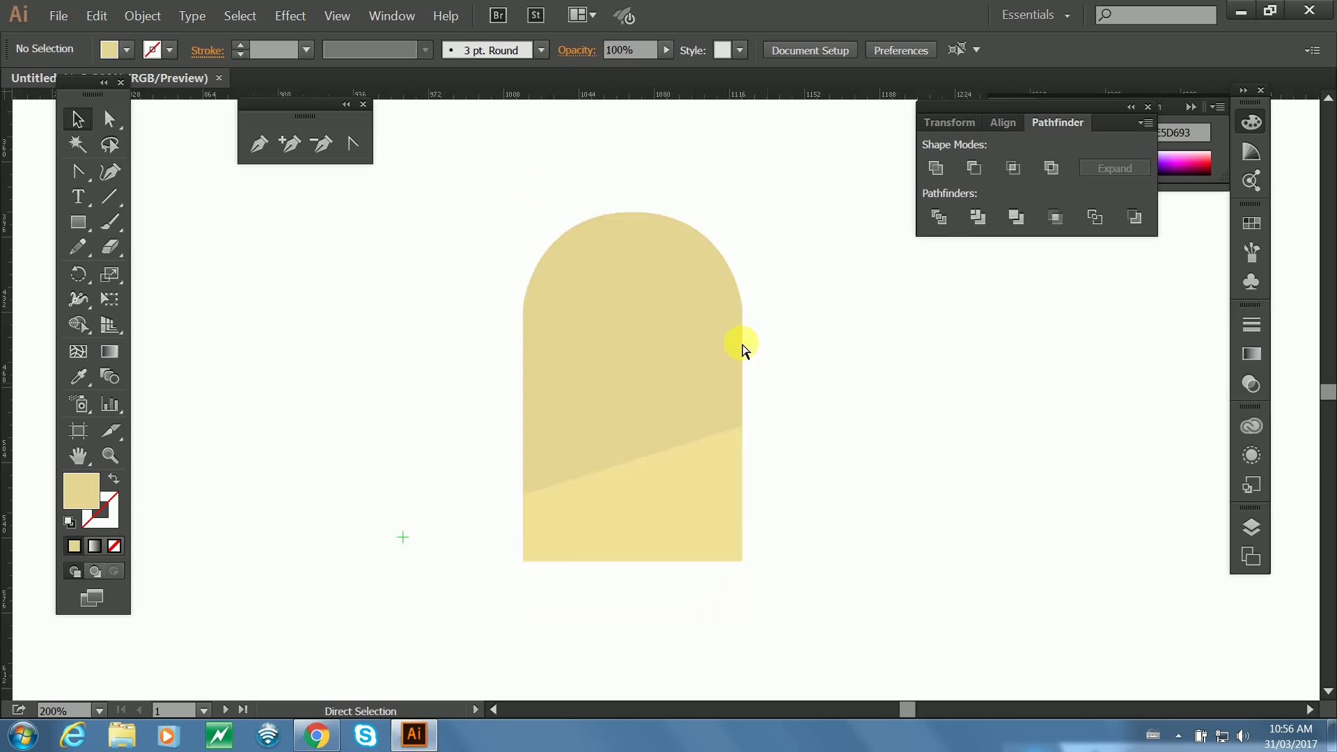
left_click_drag(770, 309, 615, 466)
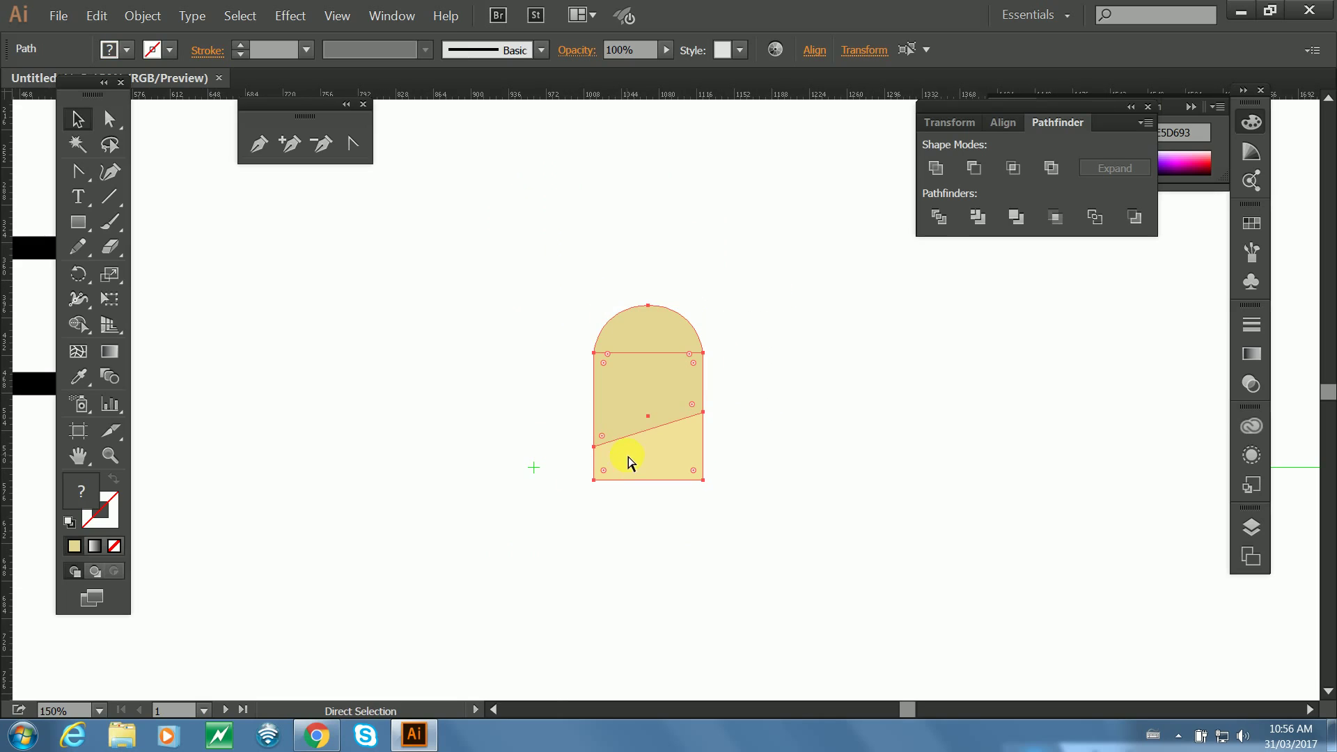
key("ctrl+g")
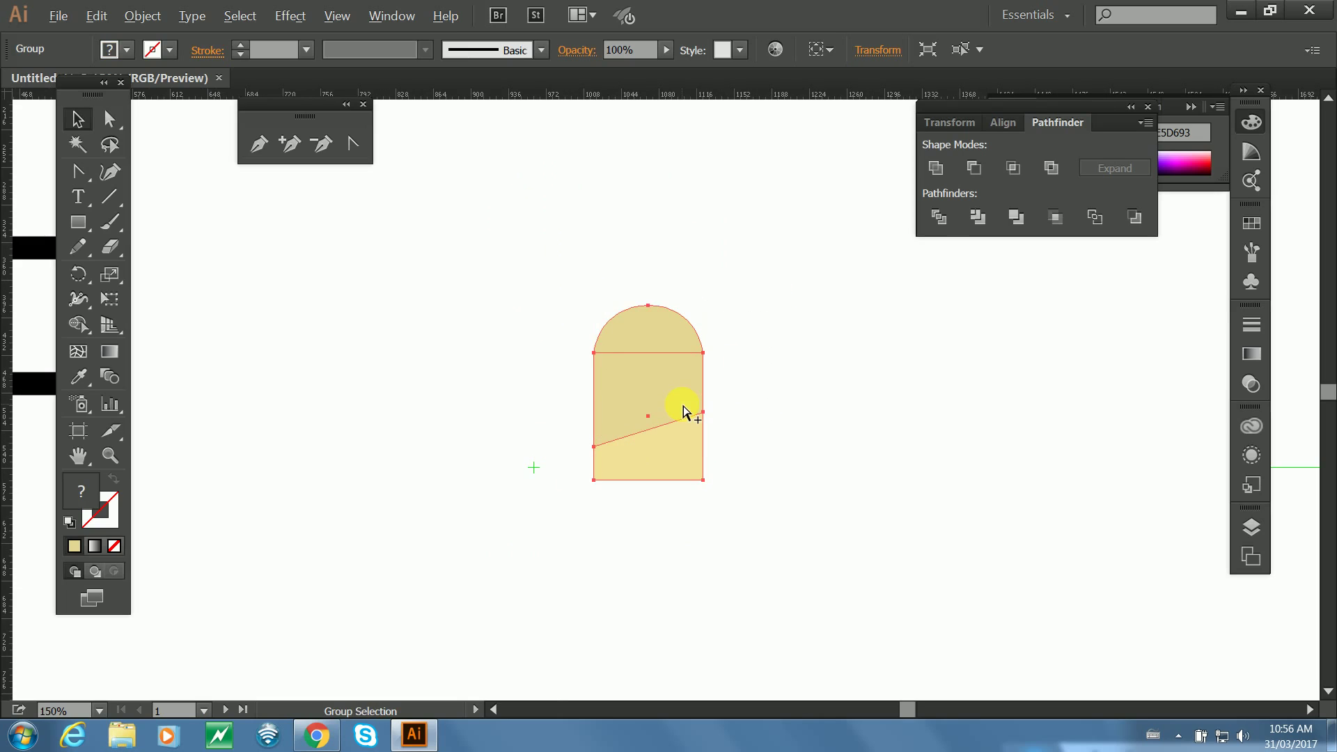
Show all the hidden head and face artwork and clear the selection.
key("ctrl+alt+3")
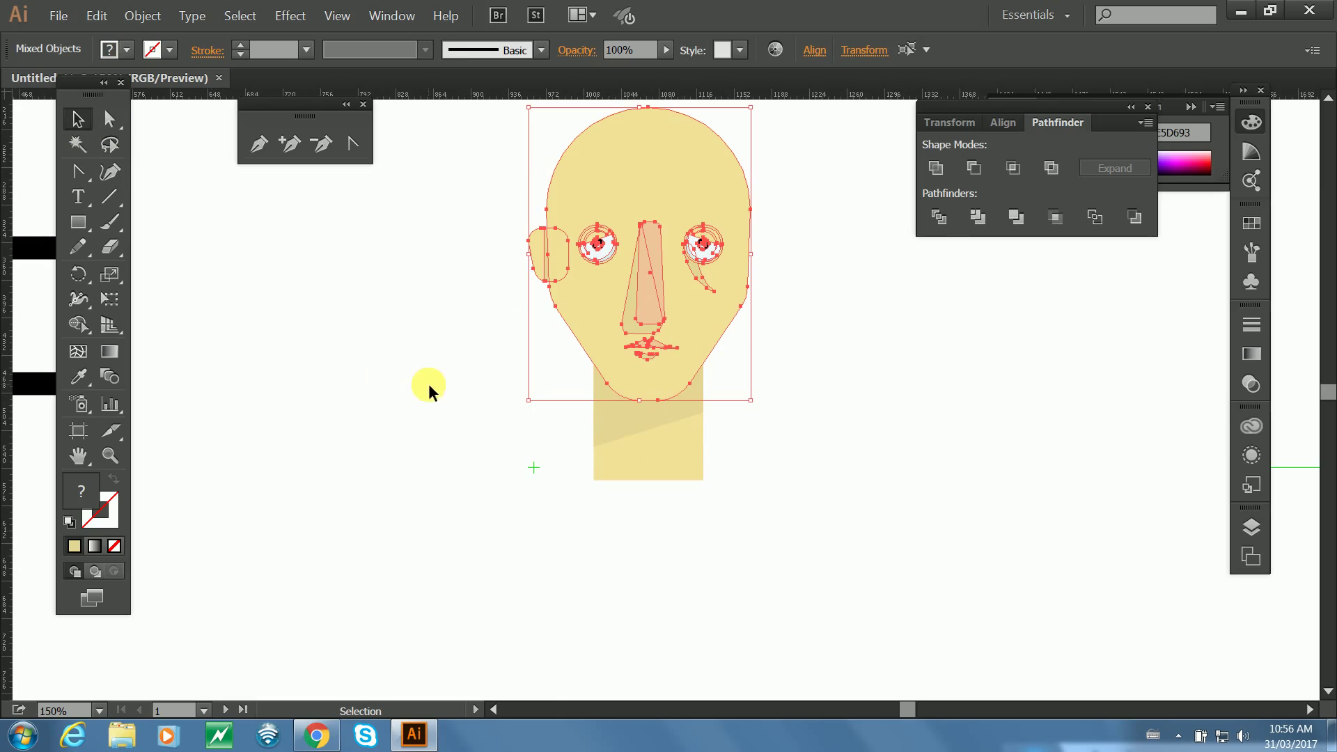
left_click(805, 392)
key("space")
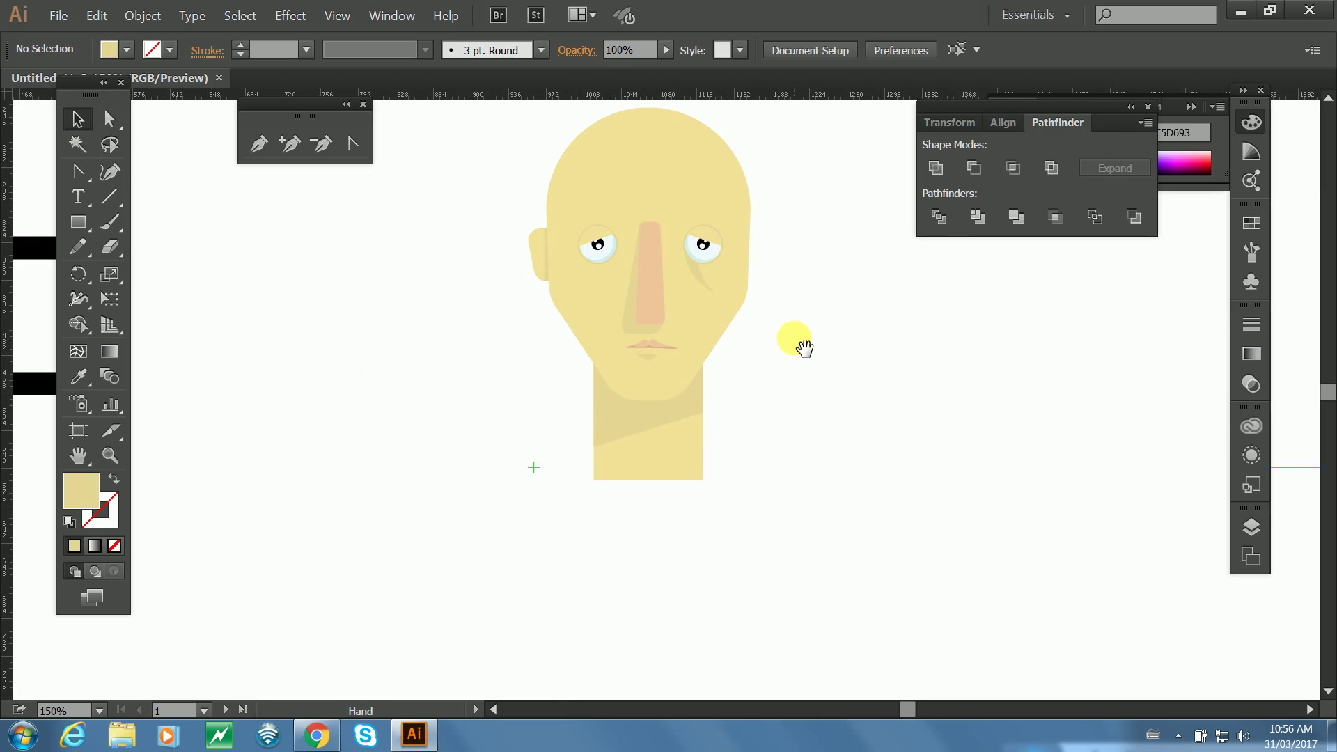
left_click_drag(798, 348, 689, 372)
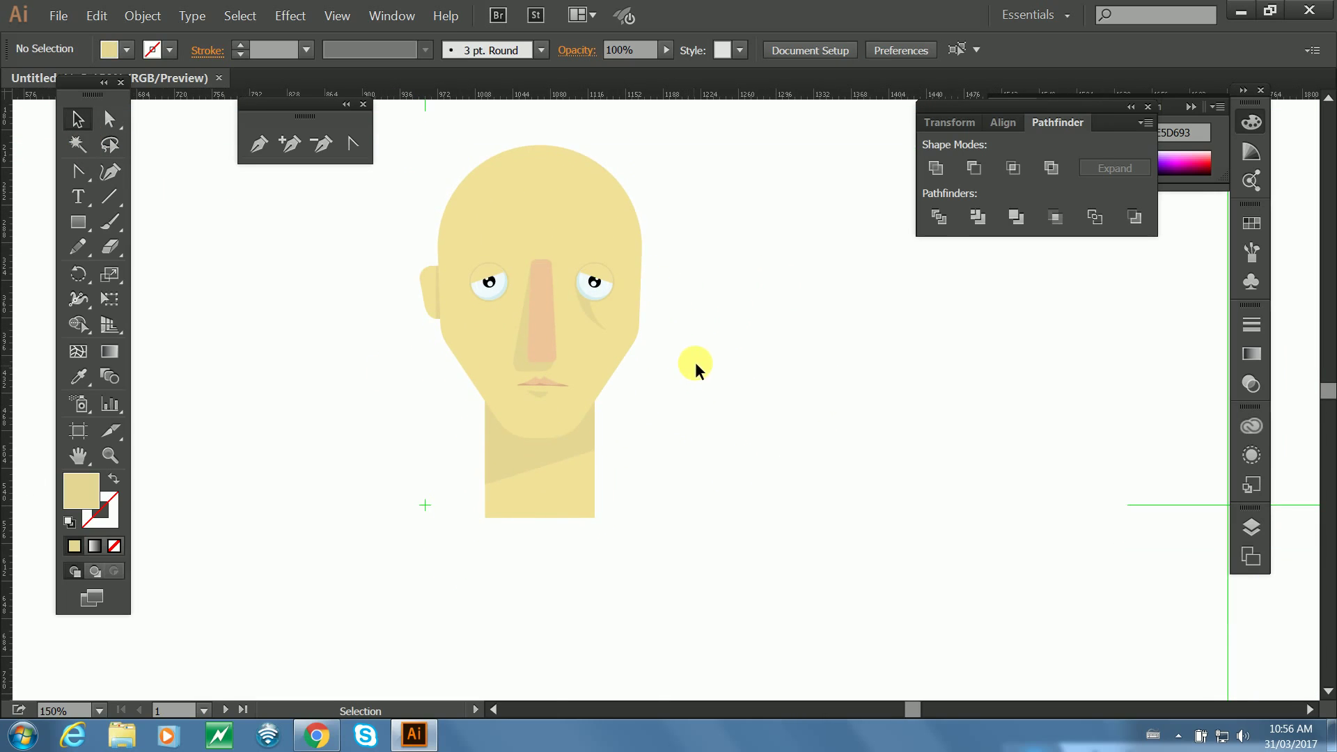
left_click(595, 284)
left_click(769, 265)
left_click(592, 301)
left_click(671, 306)
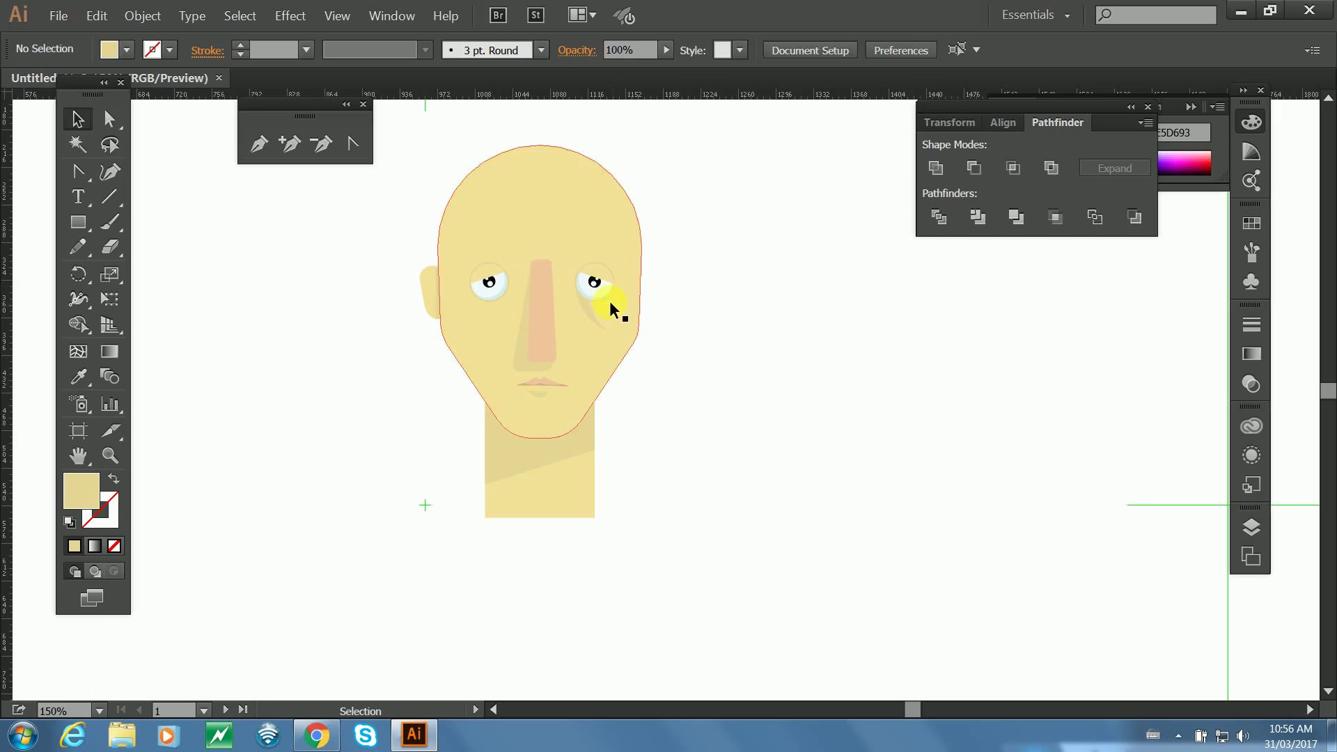
left_click(604, 296)
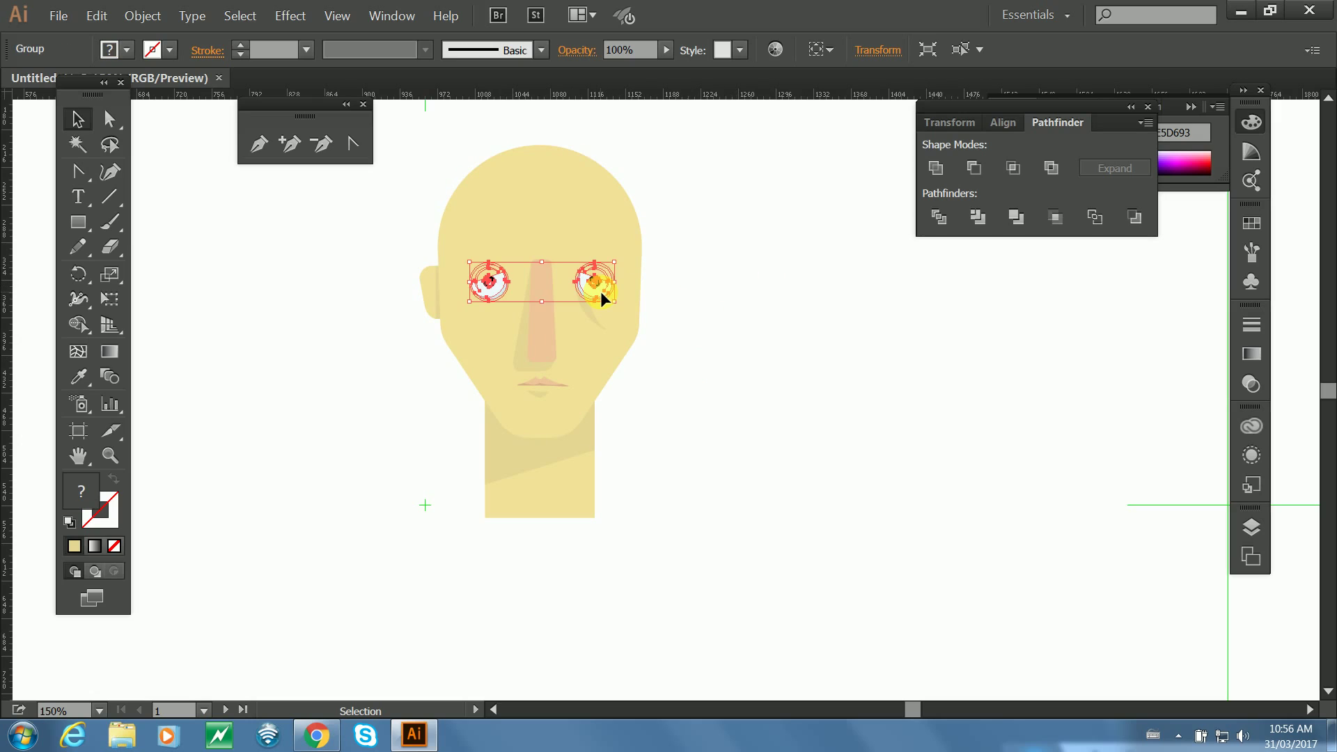
left_click(786, 298)
left_click(611, 282)
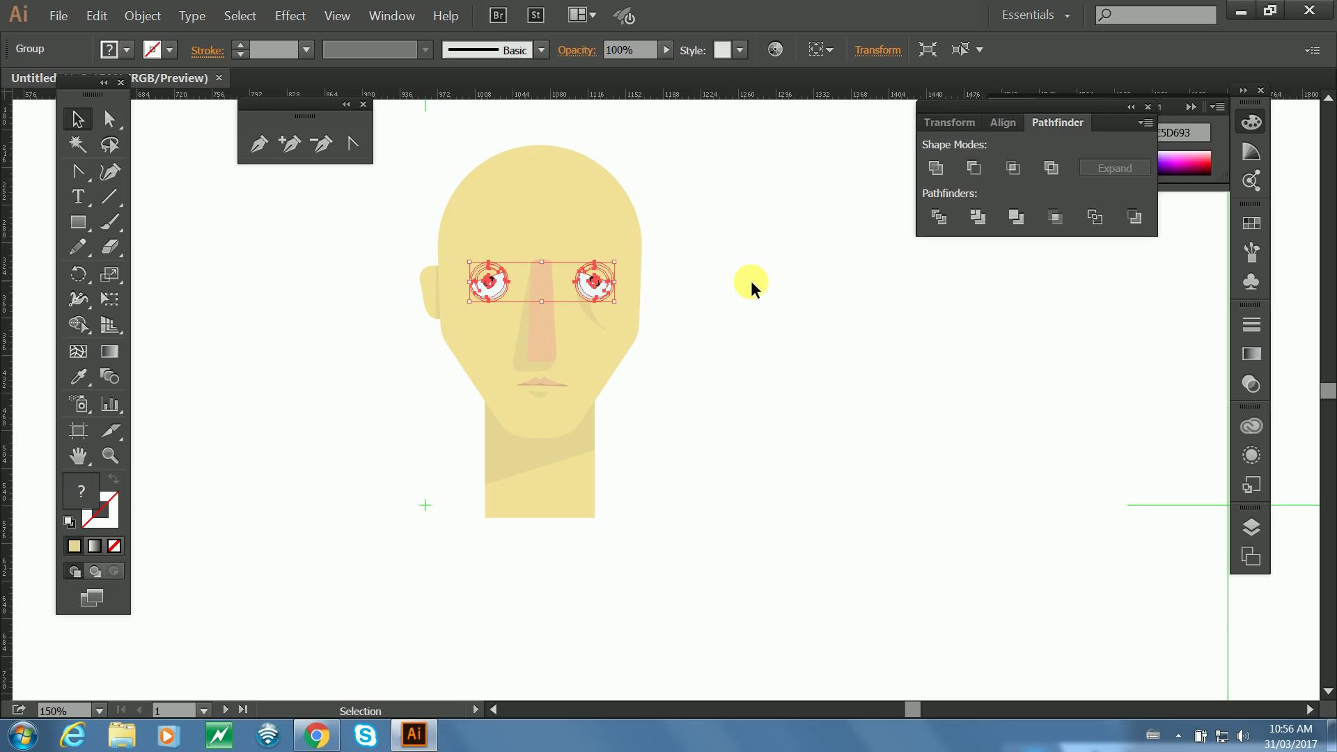
key("a")
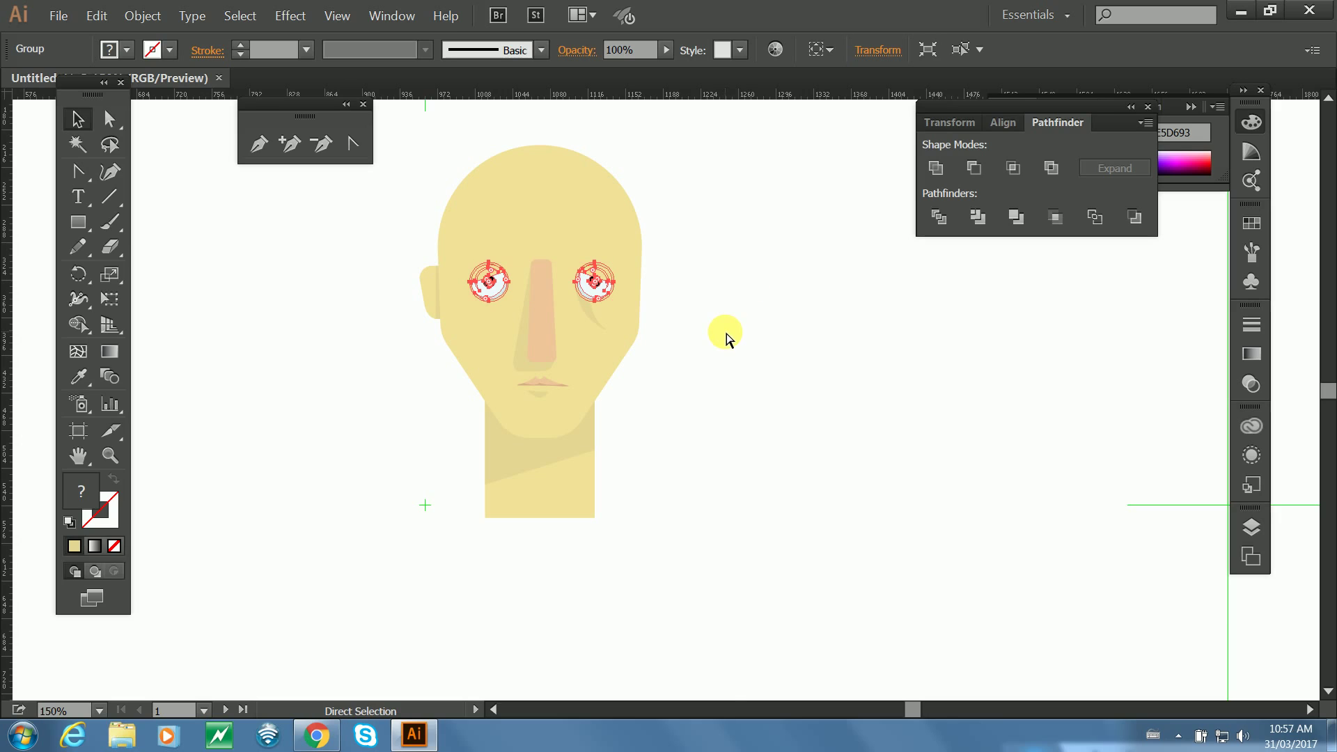
key("z")
left_click(717, 334)
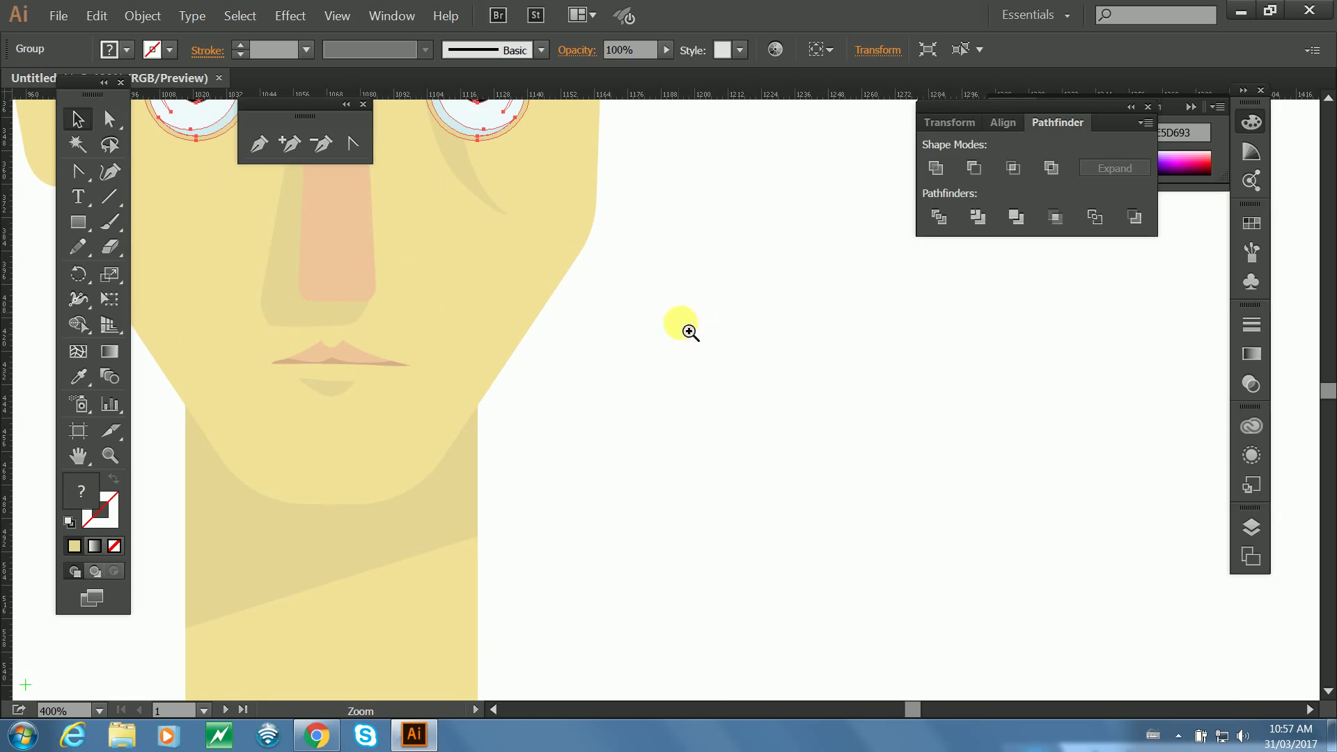
left_click_drag(681, 311, 809, 491)
key("a")
left_click(706, 345)
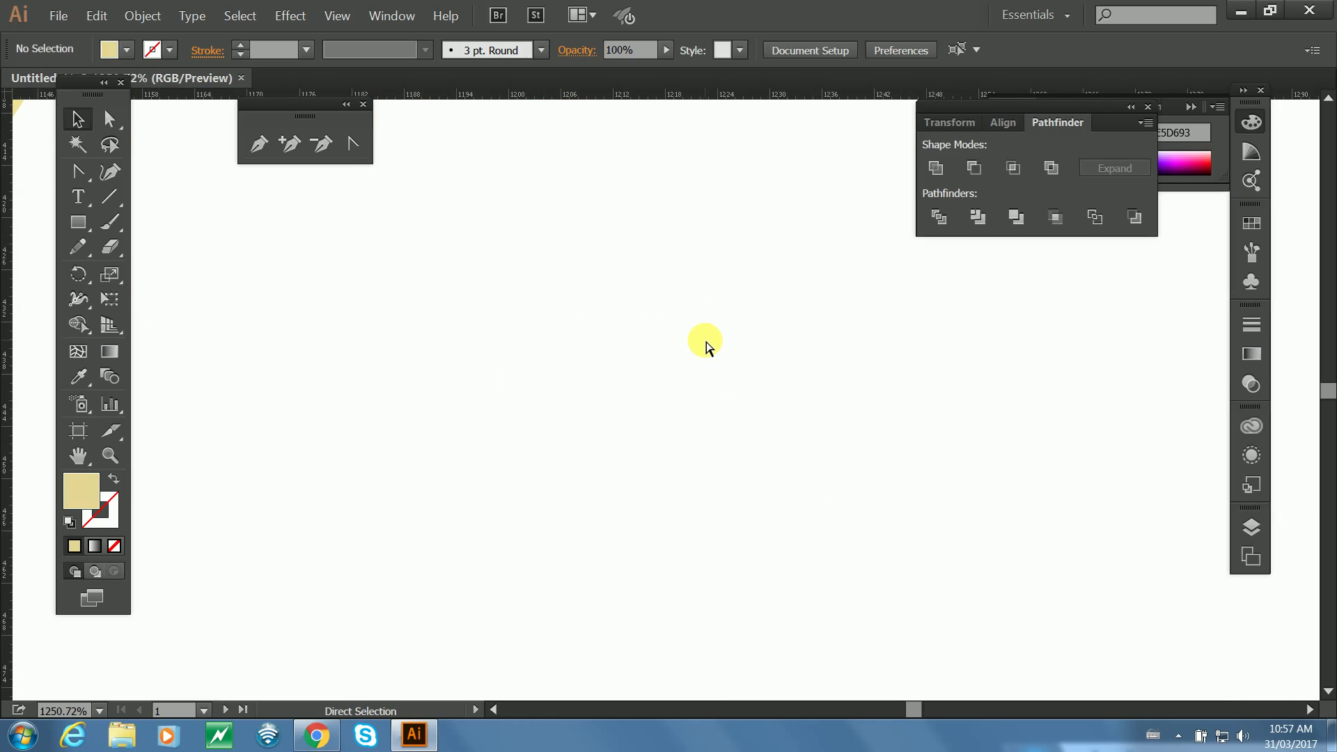
Show the hidden head and facial features above the neck.
key("ctrl+minus")
key("ctrl+minus")
key("ctrl+minus")
key("ctrl+minus")
key("ctrl+minus")
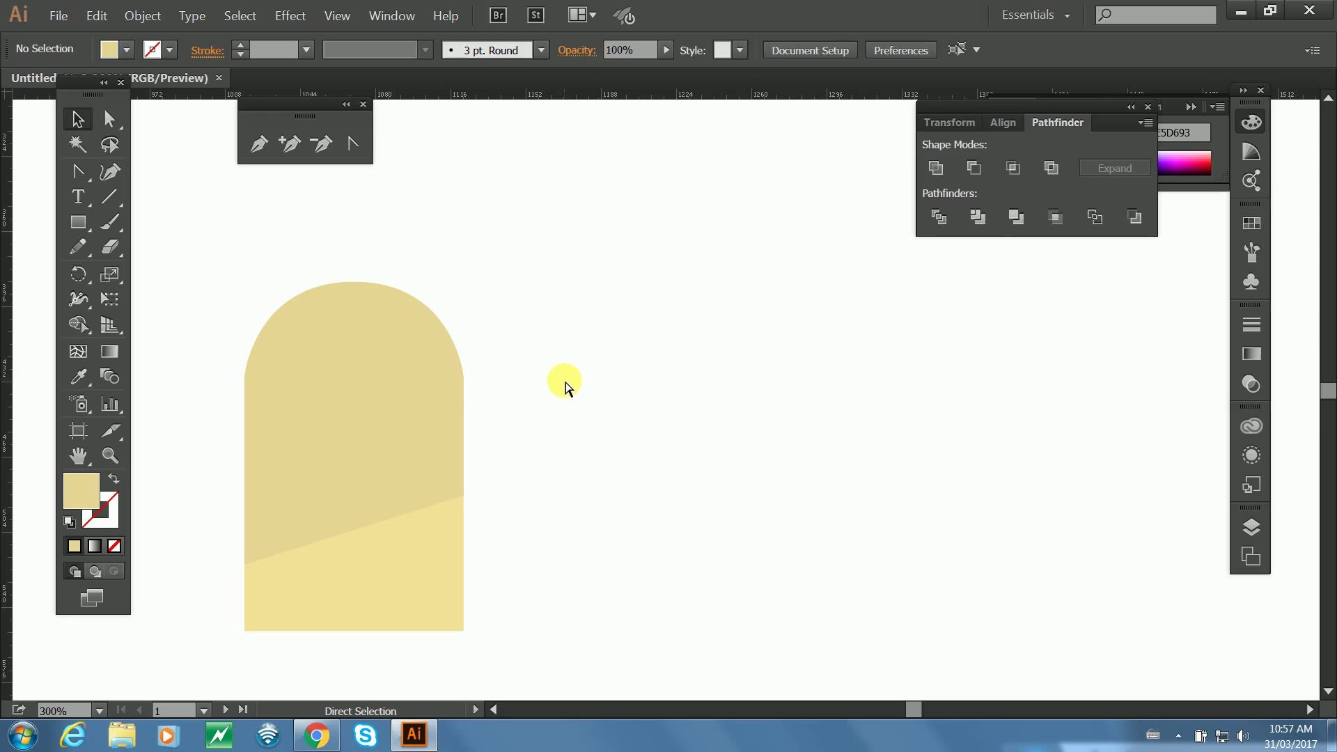
key("ctrl+alt+3")
key("z")
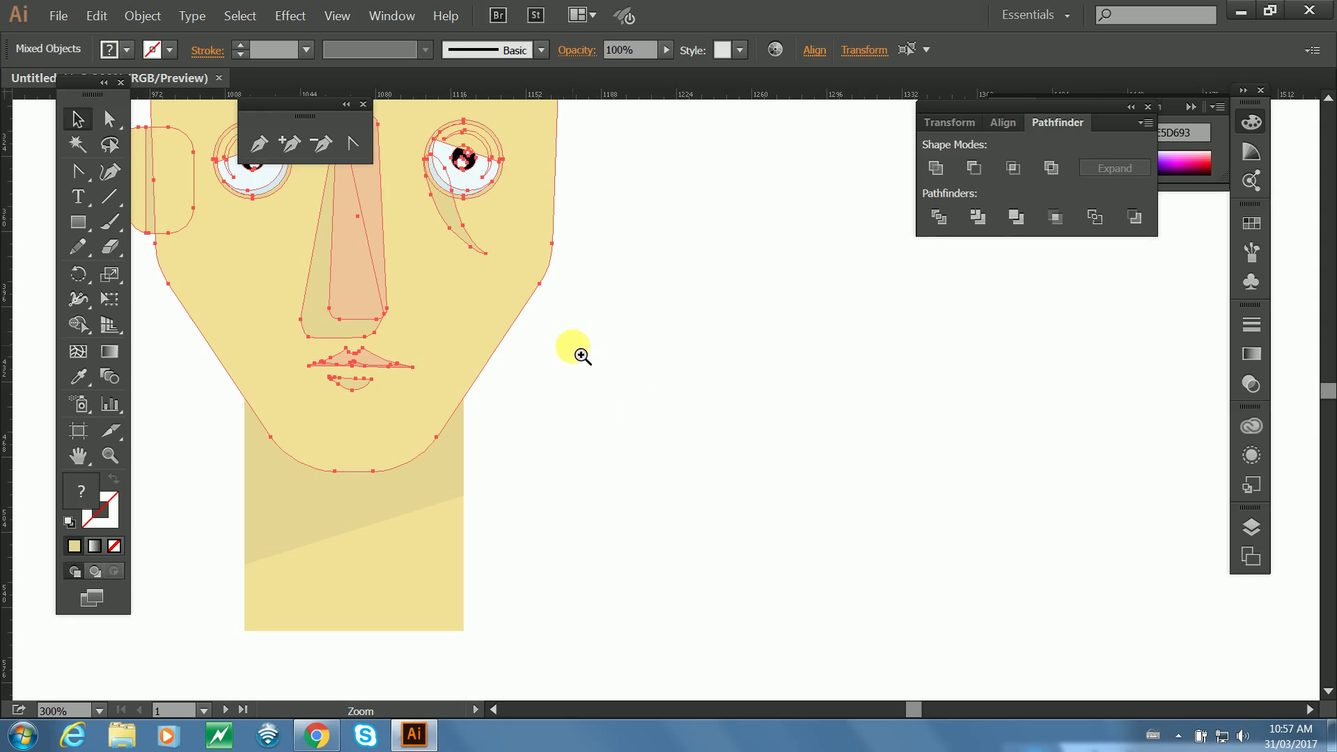
left_click_drag(572, 346, 880, 539)
left_click(578, 327)
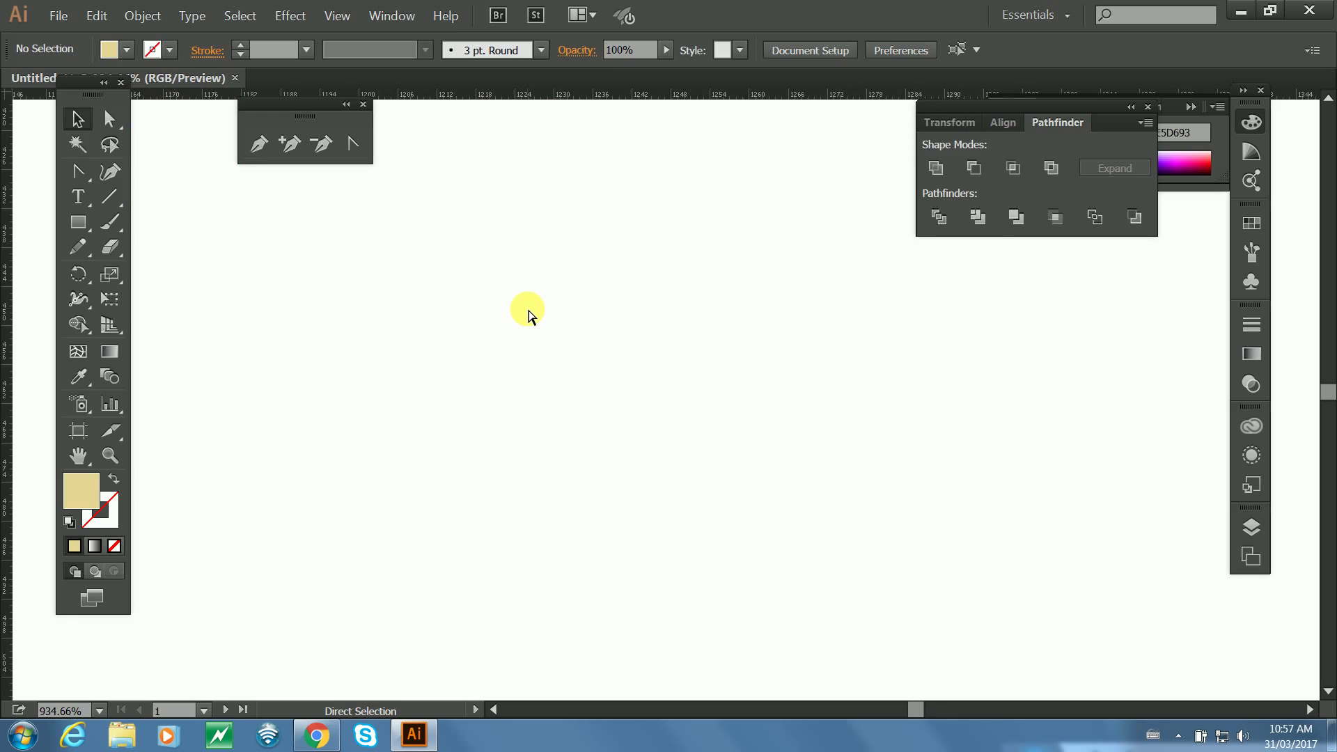
Unhide all head artwork over the neck shadow and deselect it.
key("ctrl+minus")
key("ctrl+minus")
key("ctrl+minus")
key("ctrl+minus")
key("ctrl+minus")
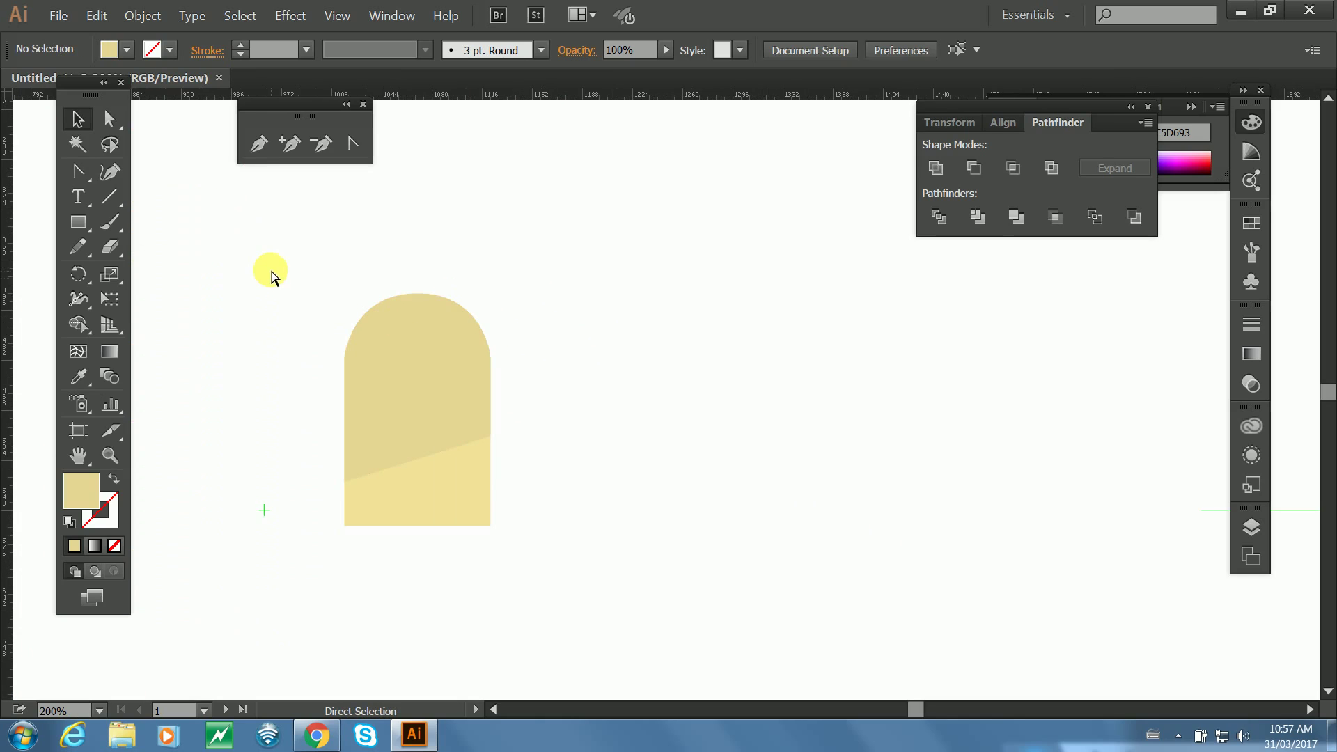
key("ctrl+alt+3")
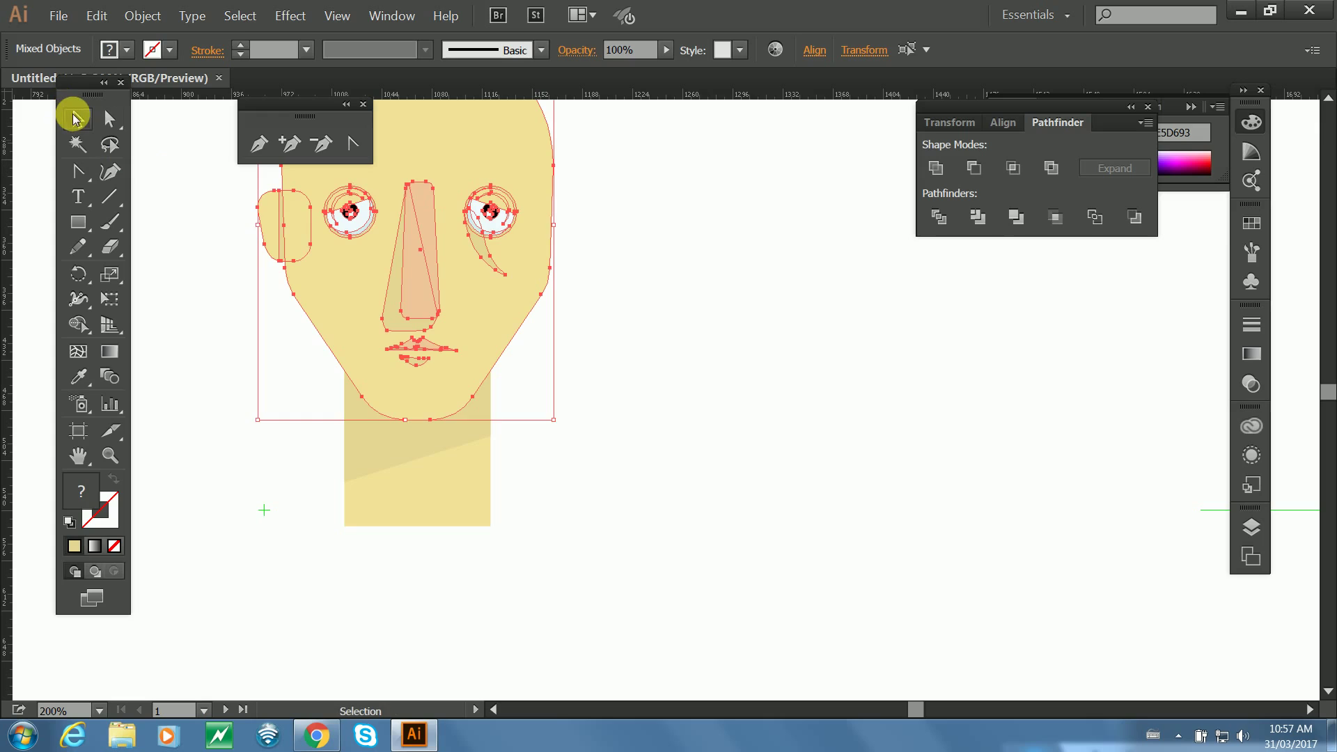
left_click(710, 441)
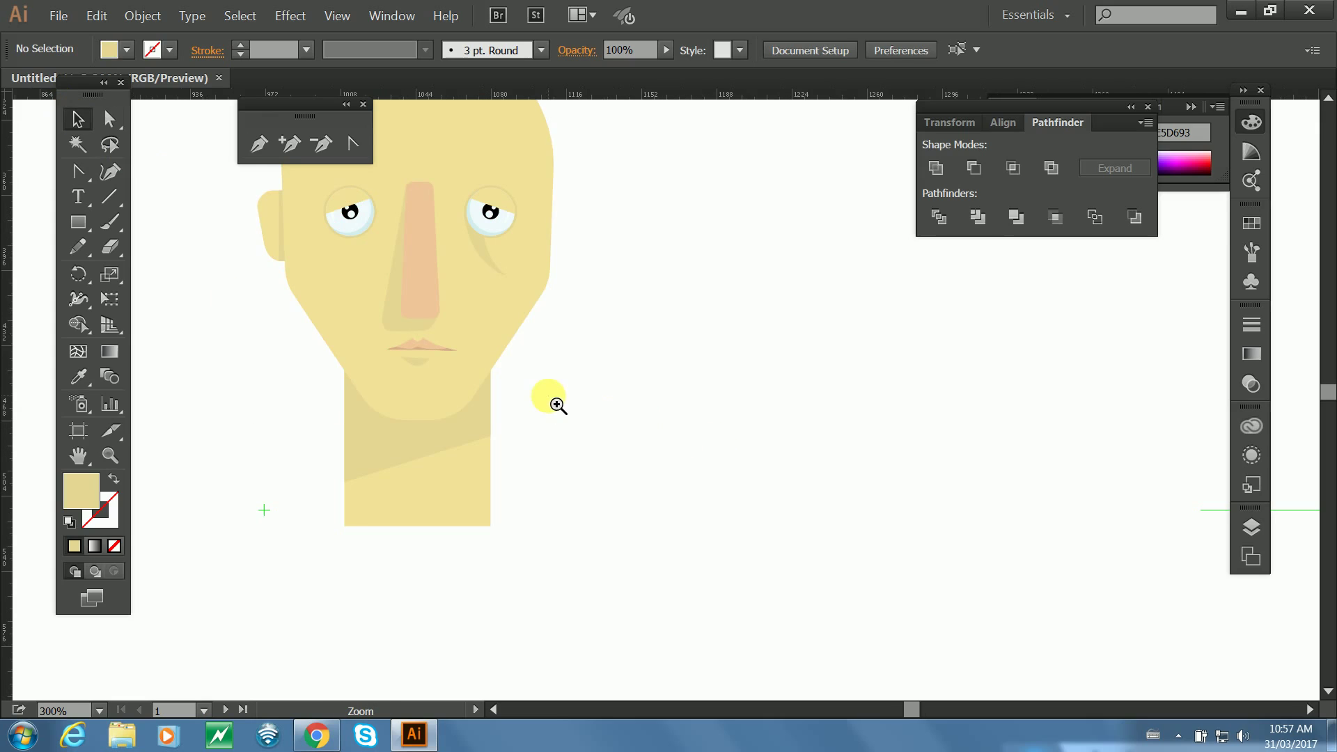
left_click(555, 403)
left_click(521, 361)
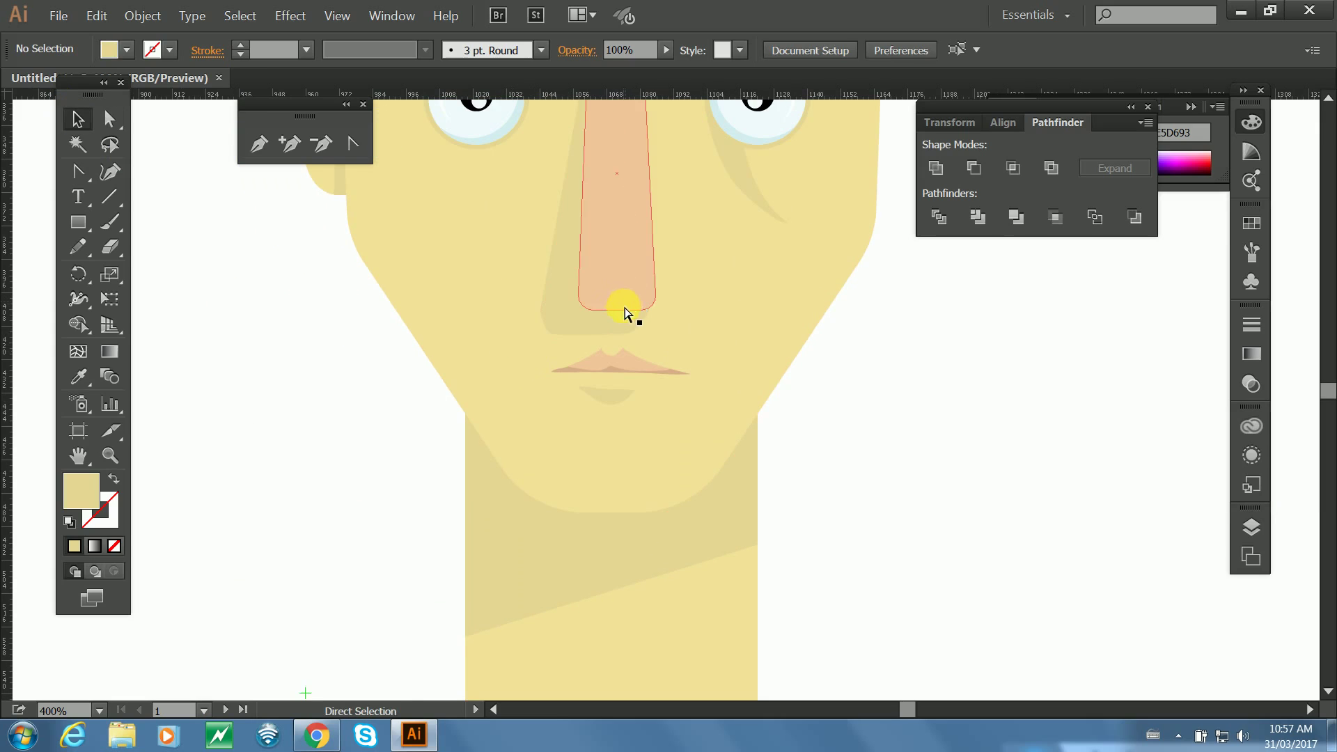
left_click(109, 119)
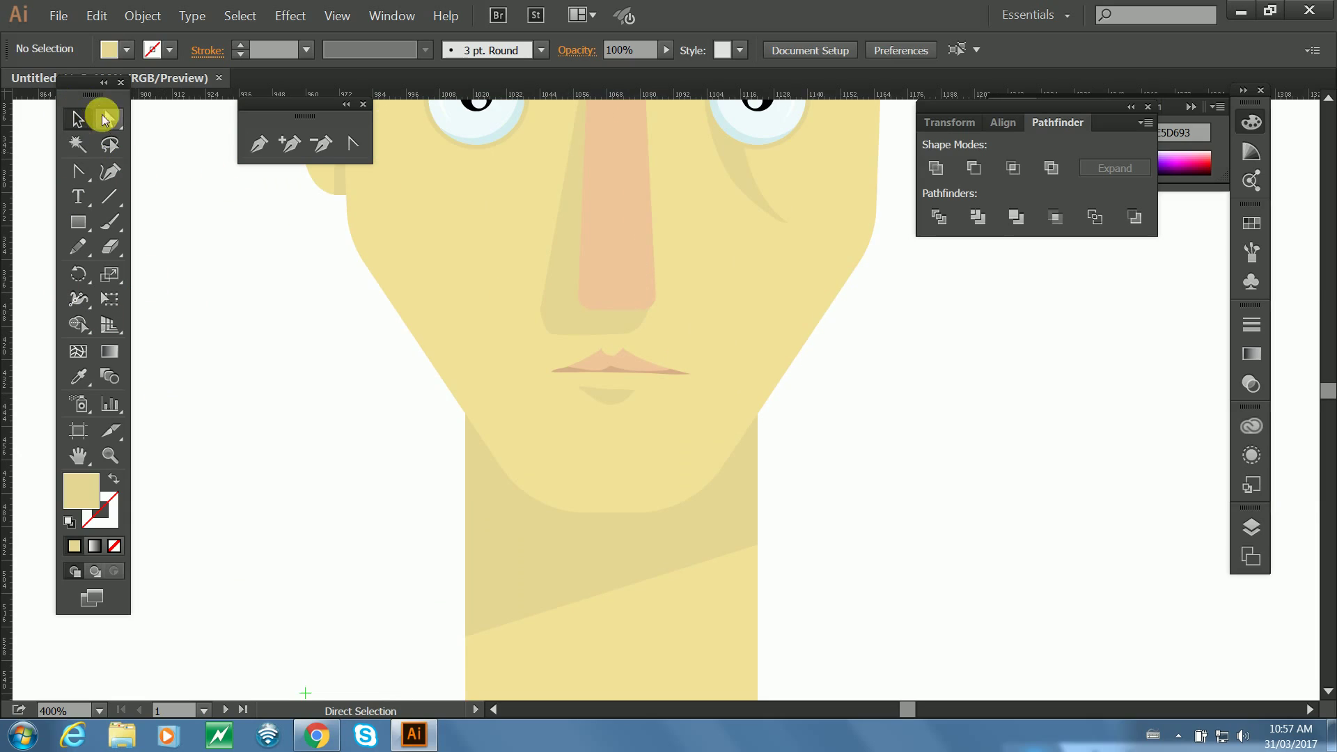
left_click(78, 455)
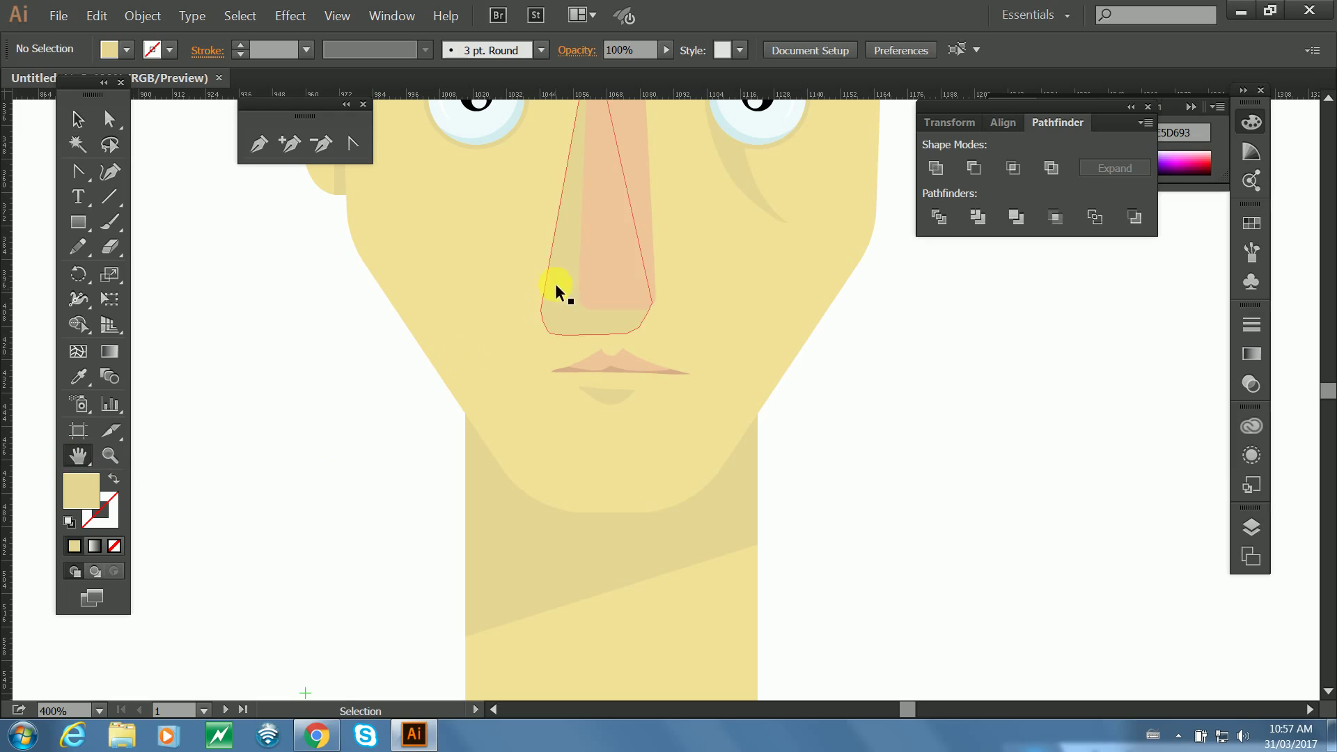
left_click(469, 252)
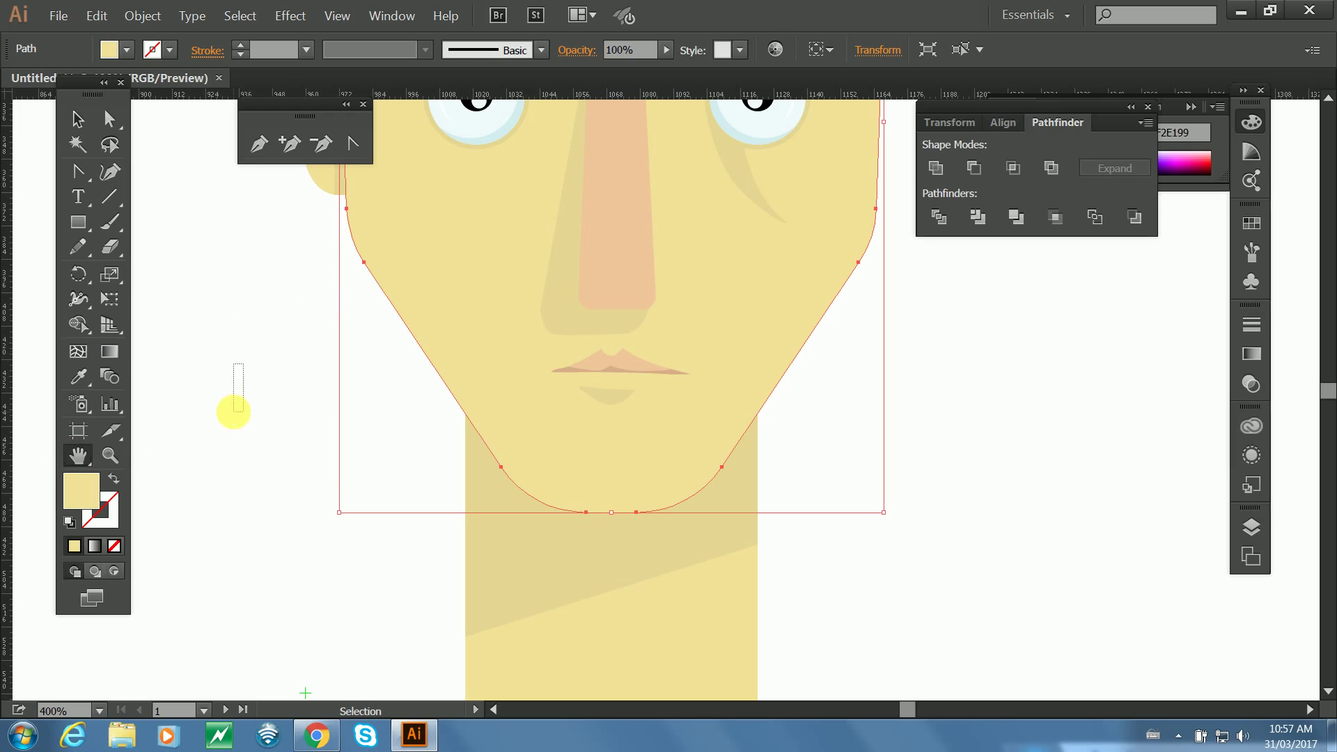
left_click(230, 408)
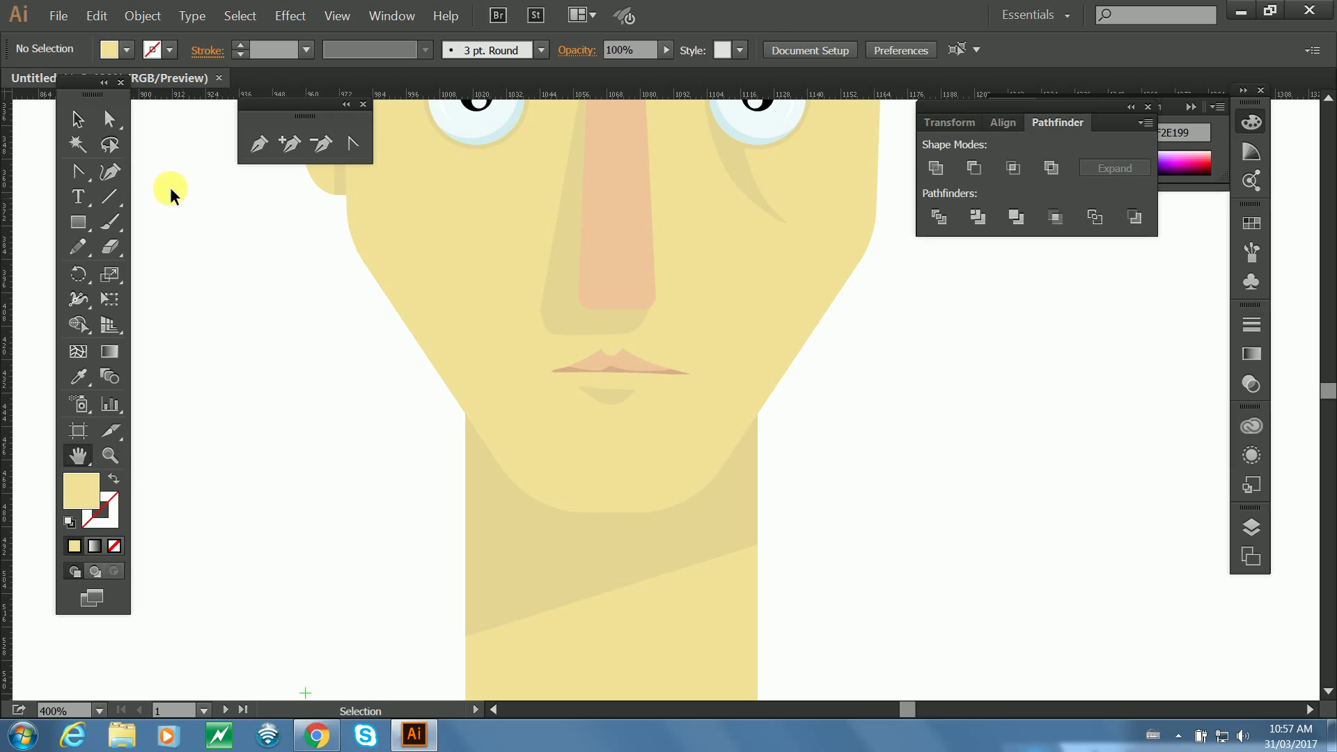
left_click(1324, 383)
left_click(1322, 393)
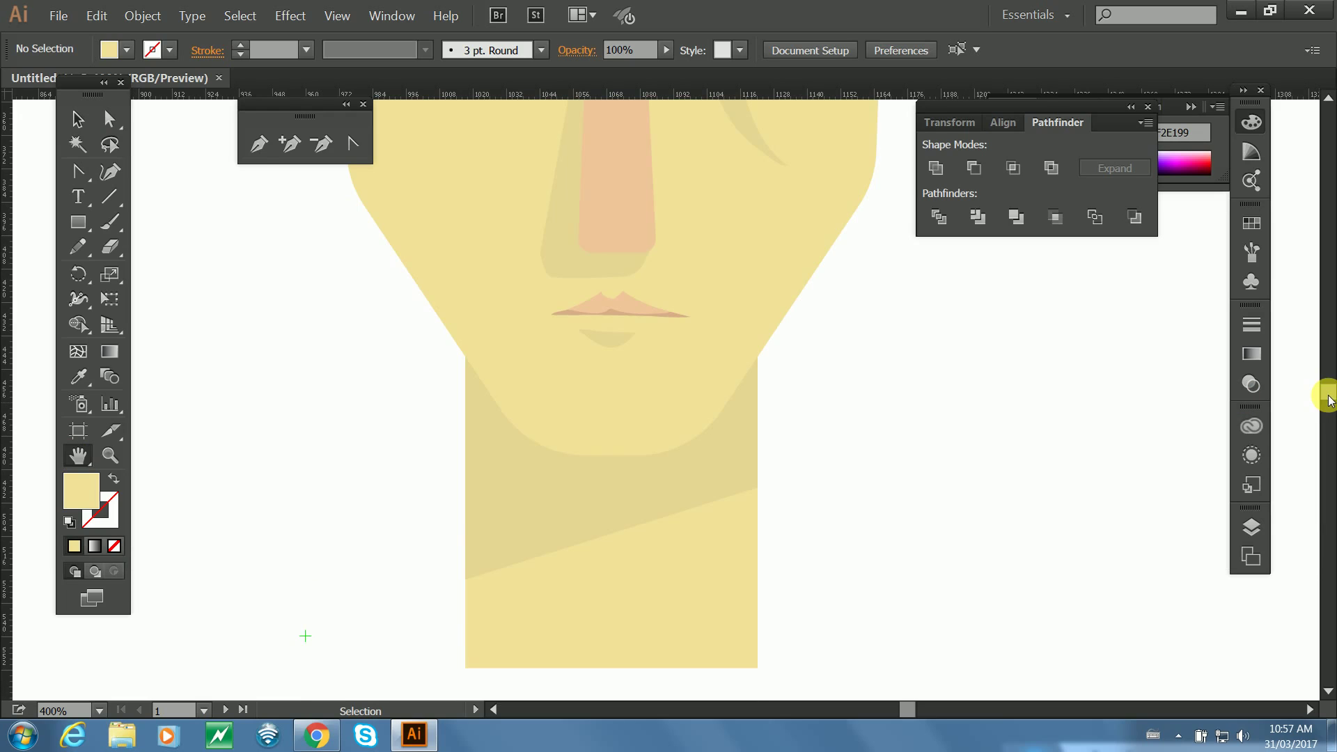
scroll(1326, 439, "up", 2)
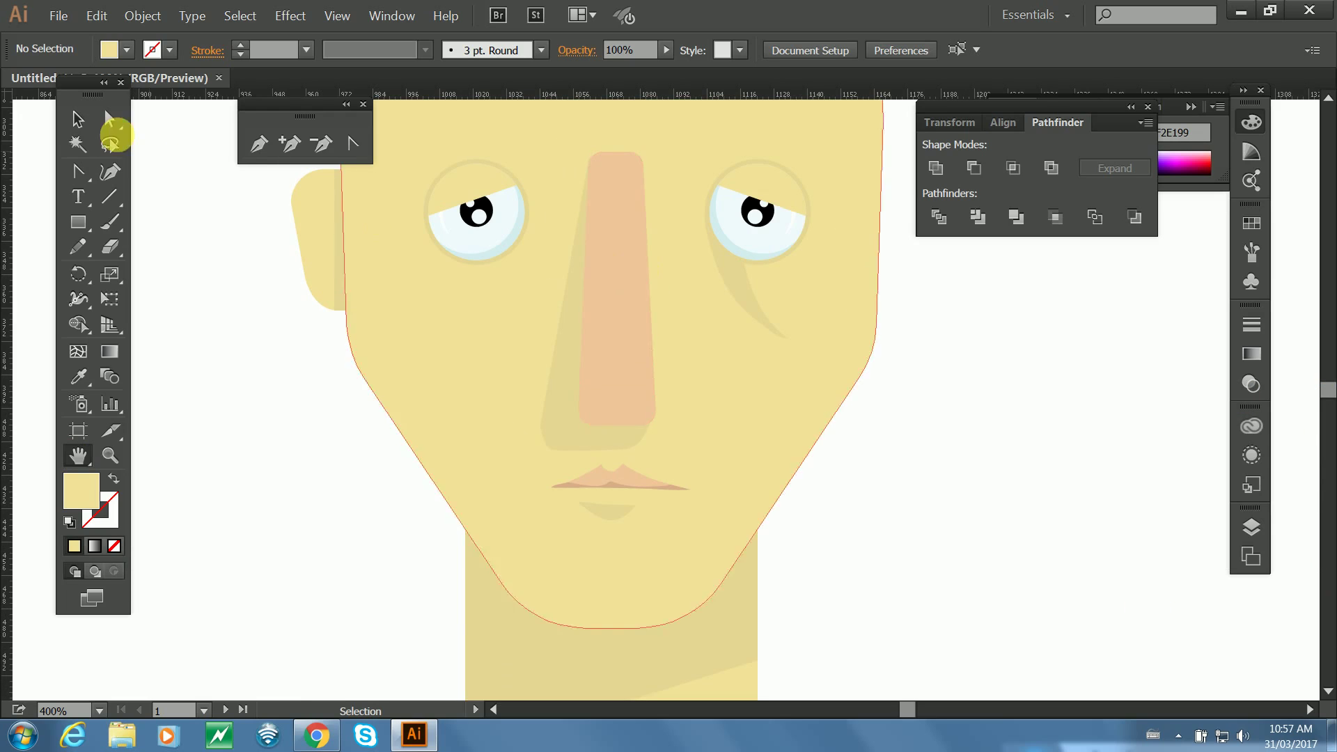
Check which separate shapes can be selected in the ear-side eye and the nose, and clear the selection.
left_click(77, 119)
left_click(487, 214)
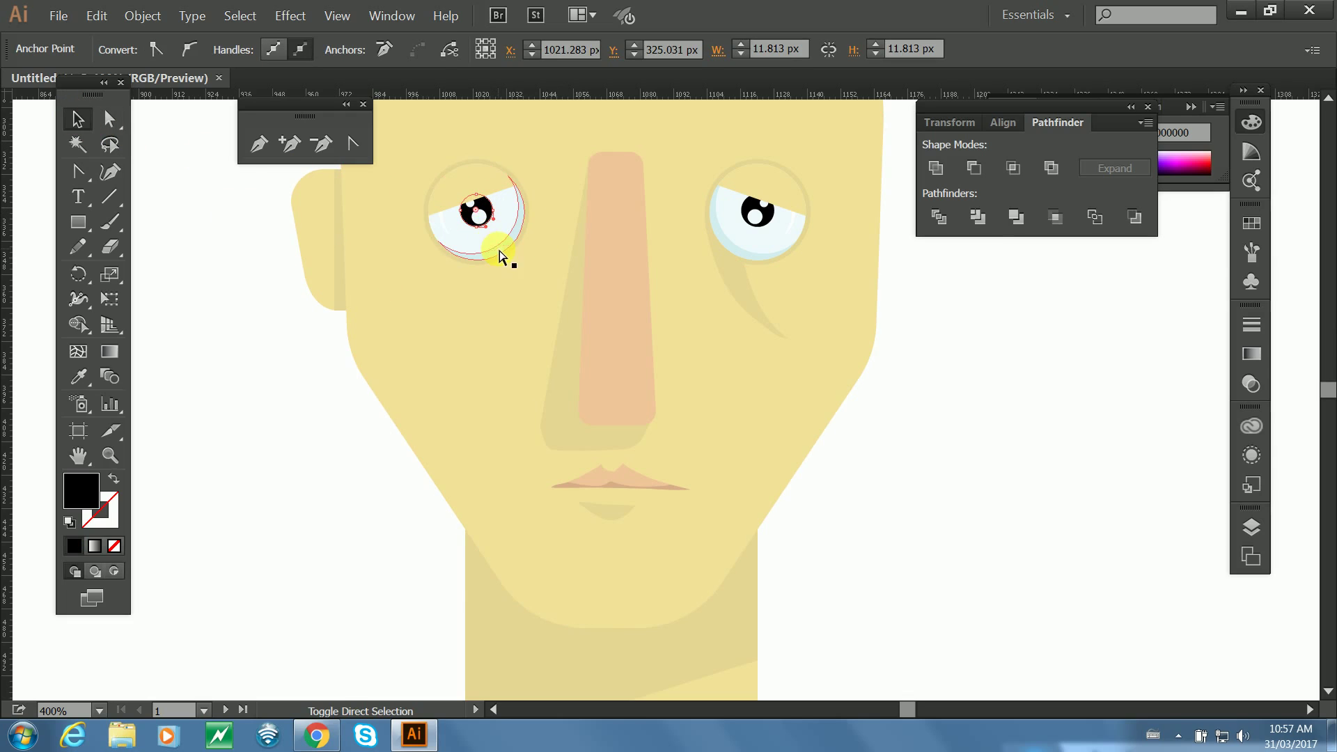
left_click(480, 237, "shift")
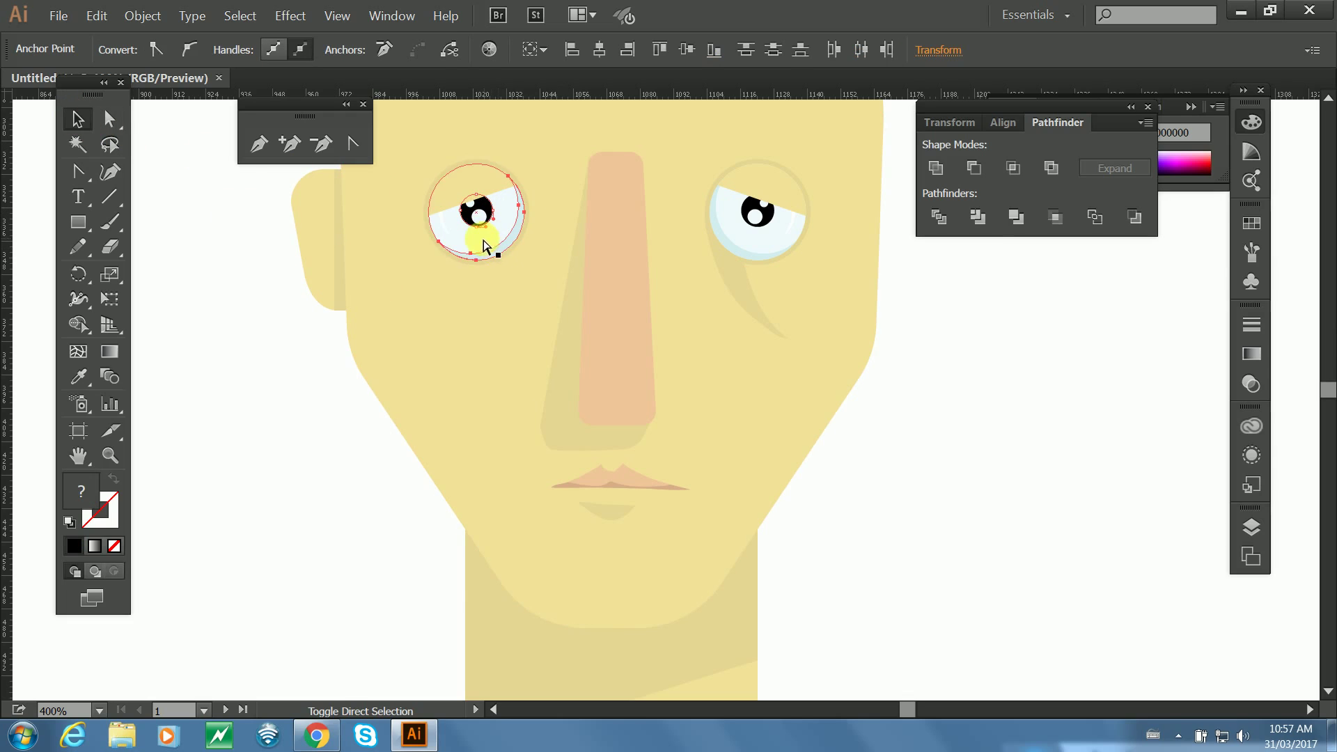
left_click(487, 194)
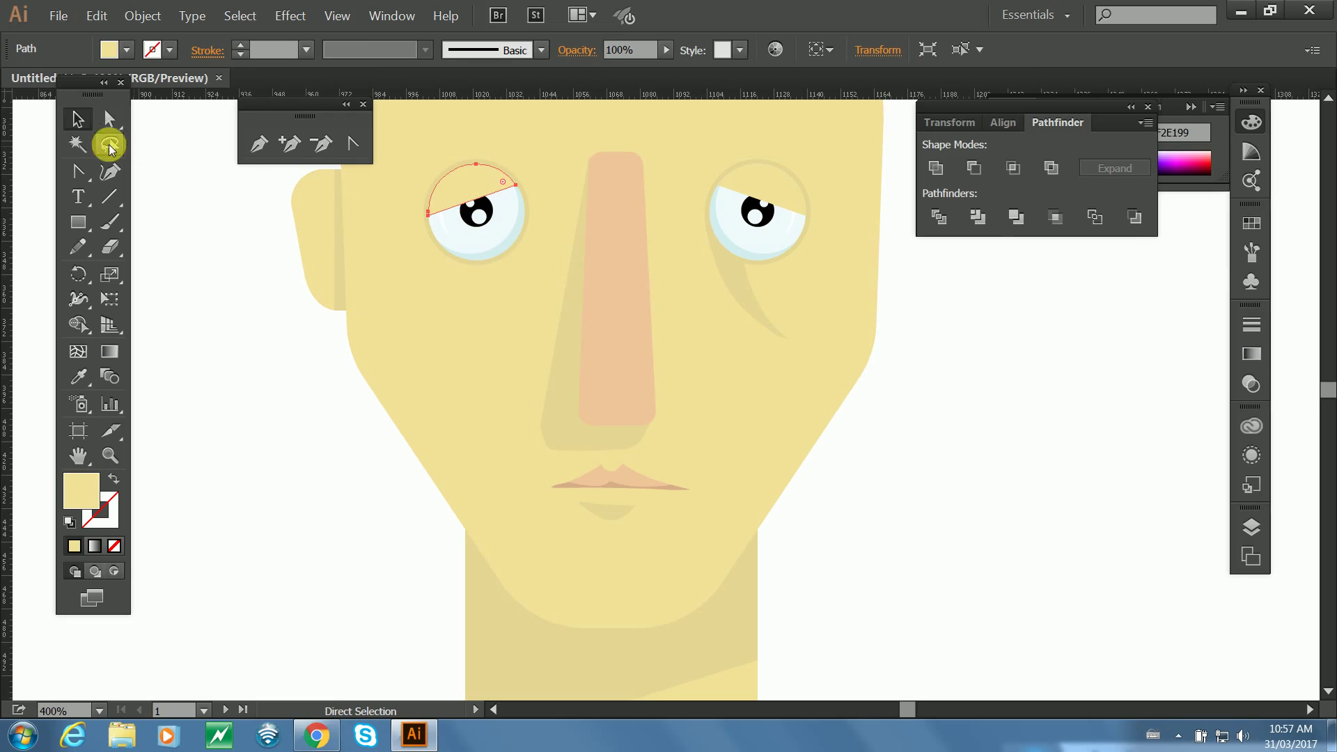
left_click_drag(249, 186, 358, 289)
key("ctrl+shift+a")
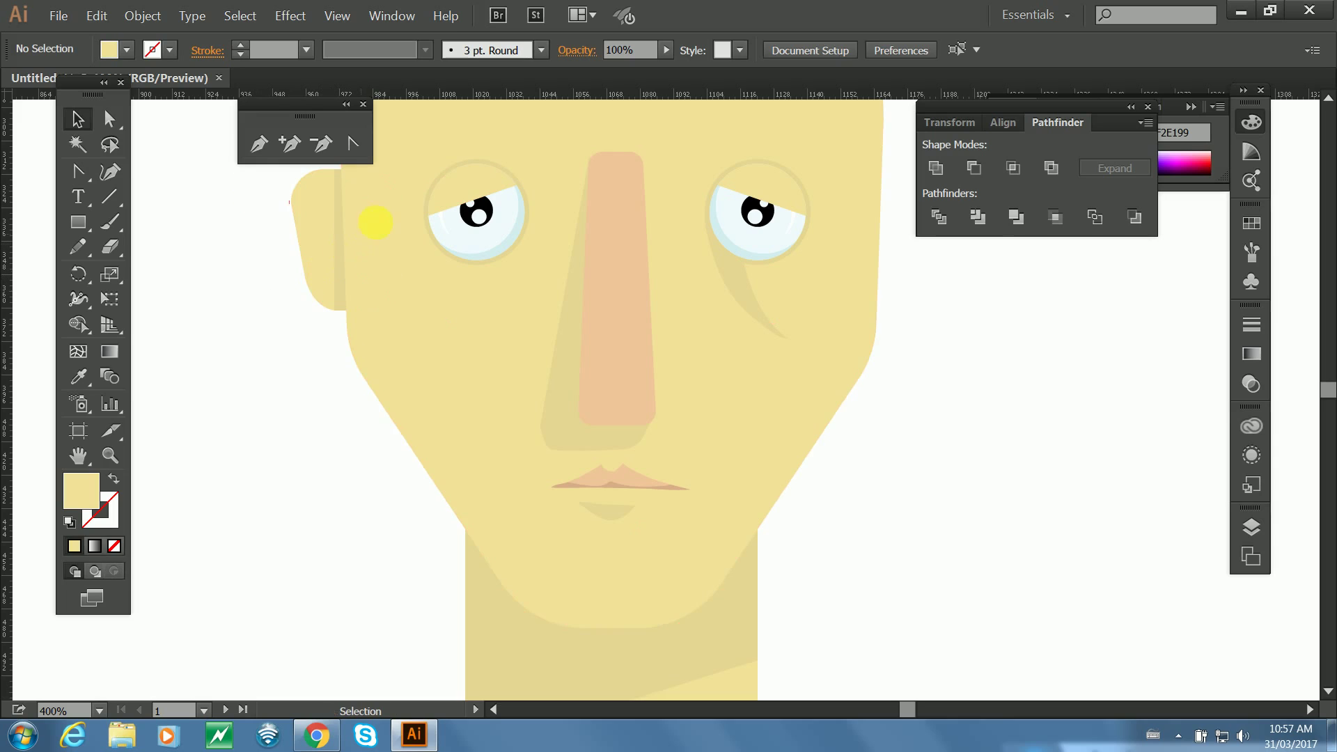
left_click(618, 278)
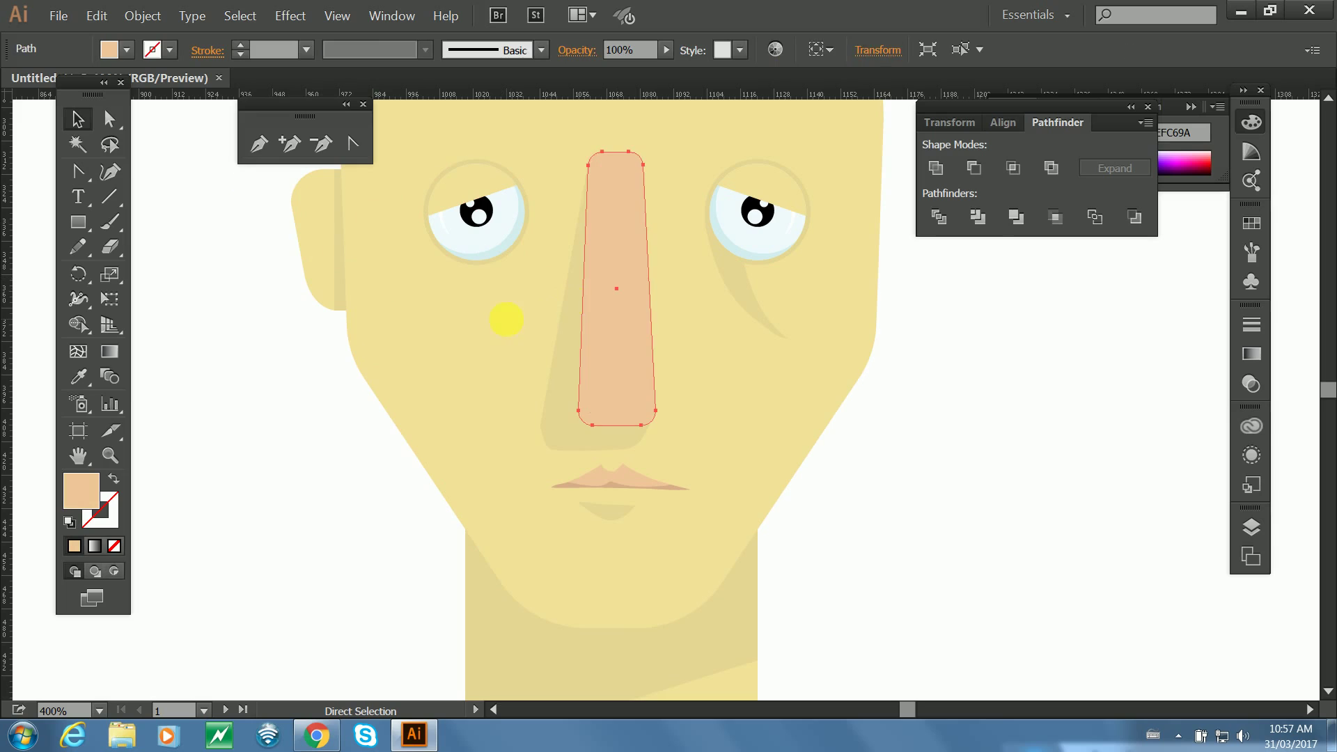
key("ctrl+shift+a")
mouse_move(256, 218)
left_mouse_down()
mouse_move(358, 357)
mouse_move(231, 203)
left_mouse_up()
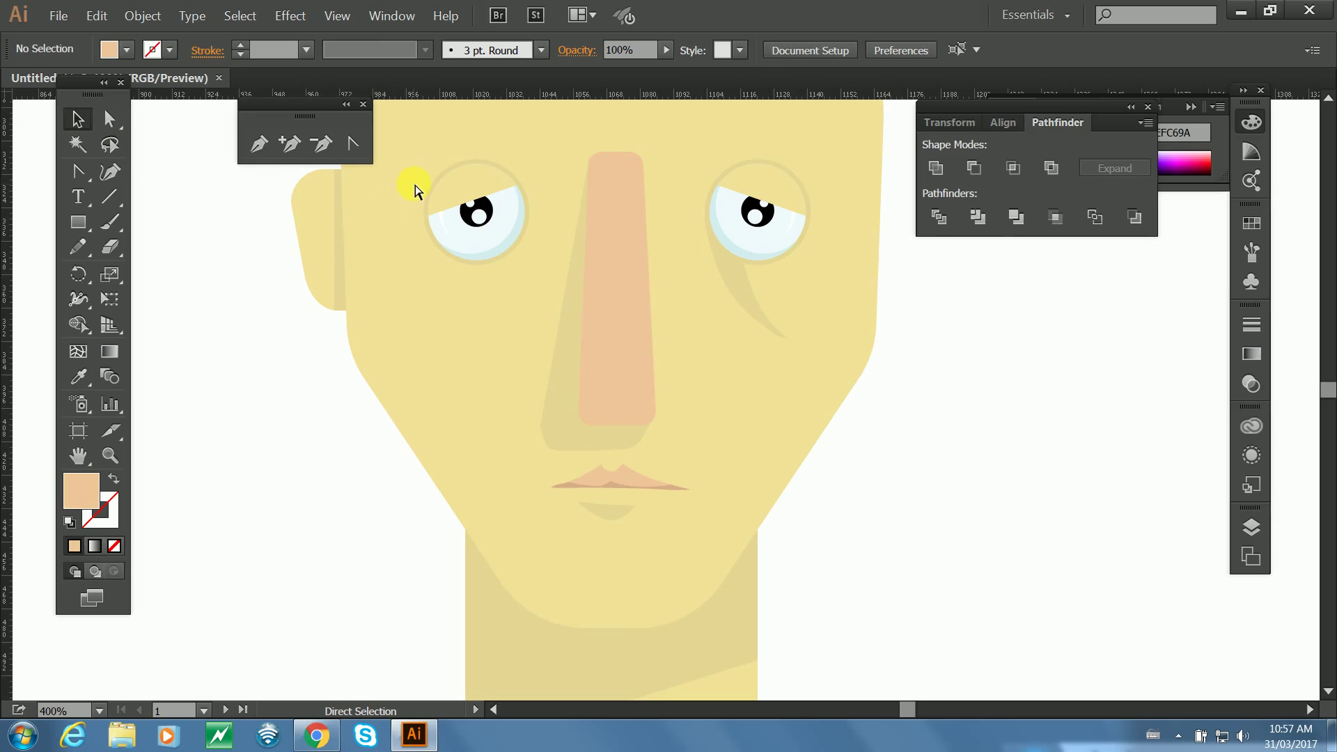
Examine the grouping of the ear-side eye by selecting the whole group and its eyelid and eyeball individually.
left_click_drag(409, 154, 557, 286)
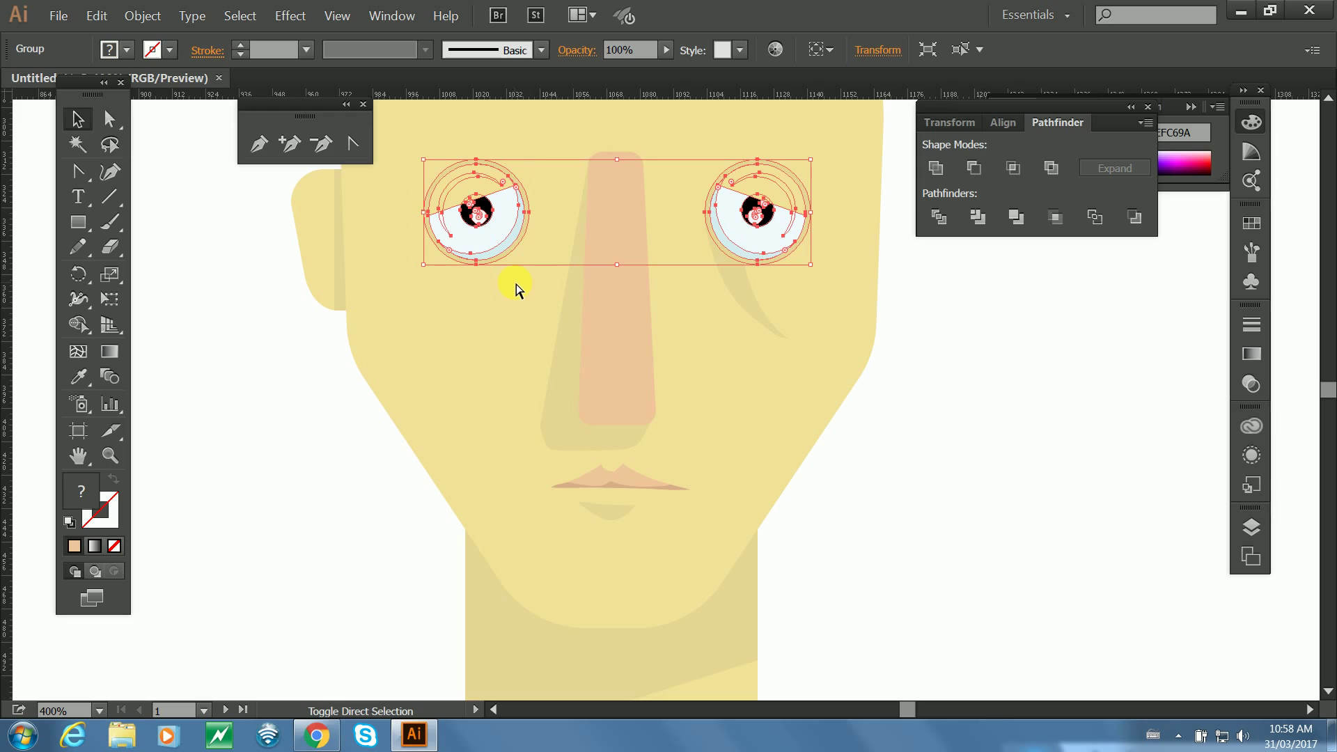
left_click_drag(415, 144, 523, 291)
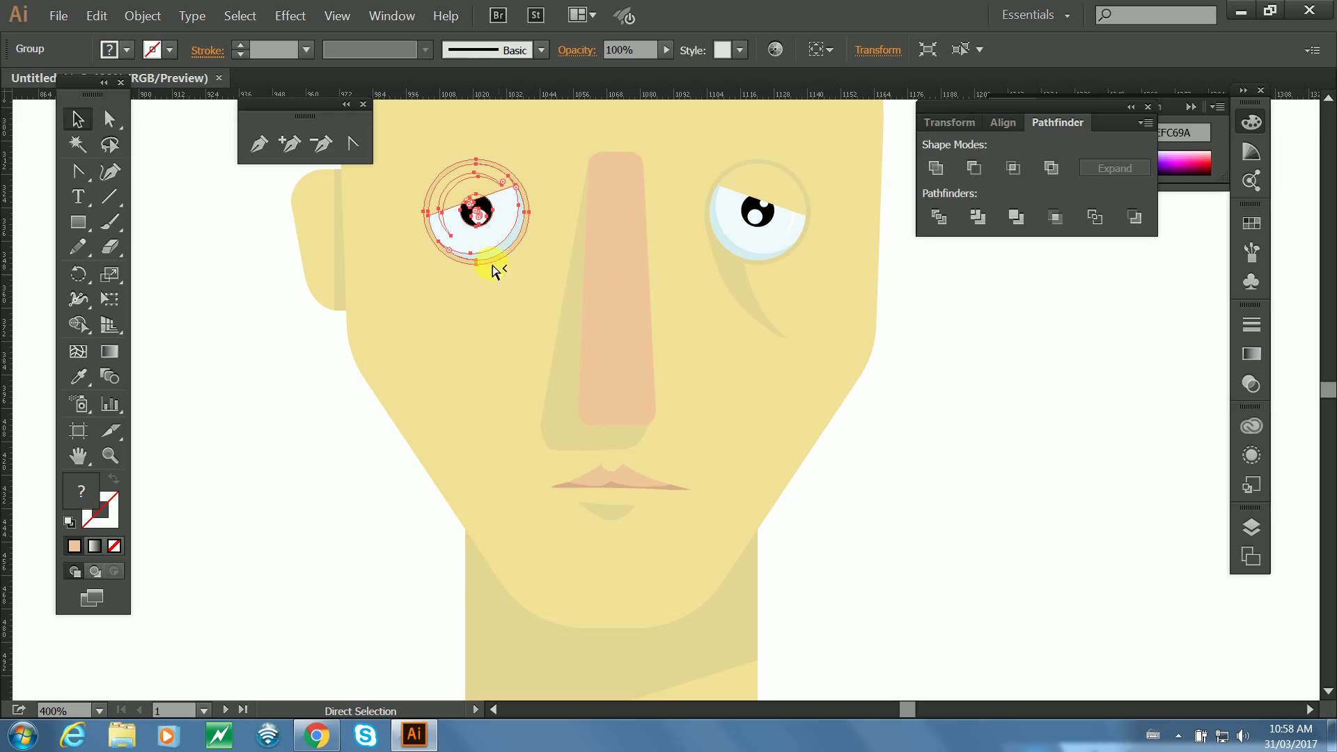
left_click(106, 121)
key("ctrl")
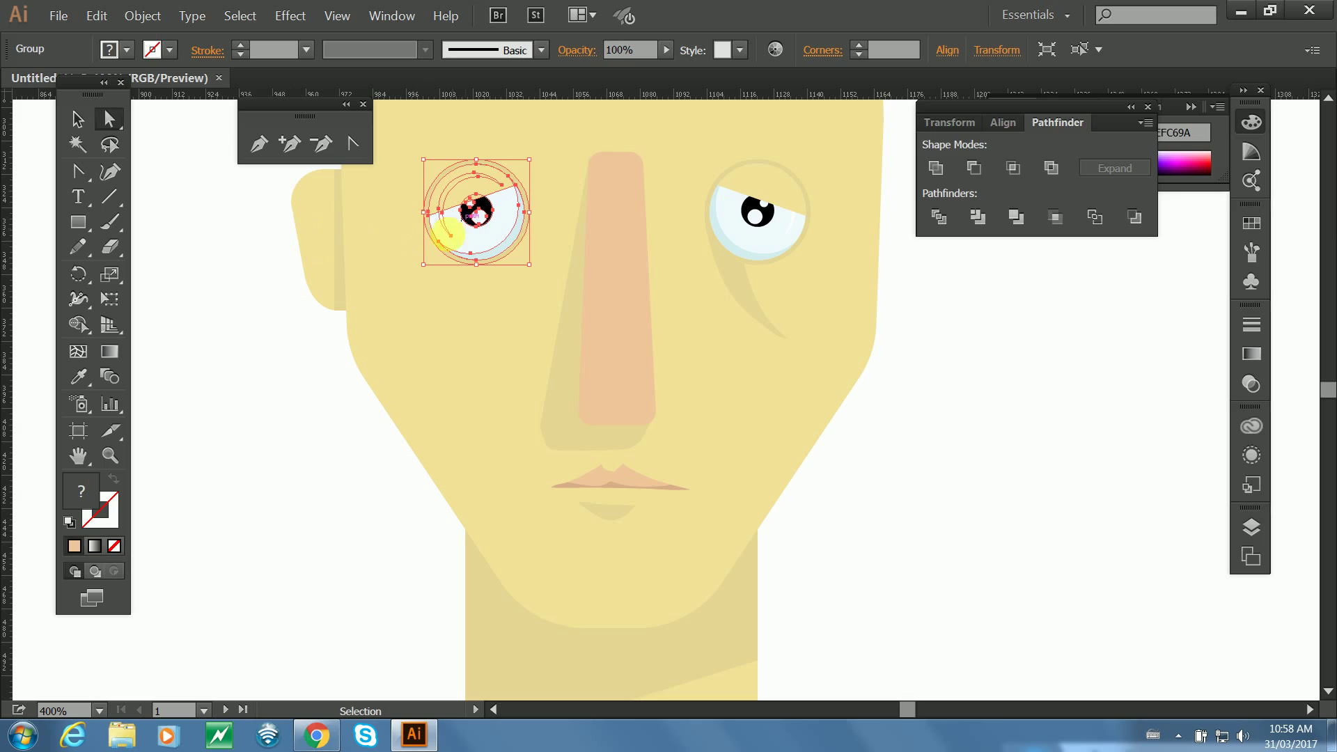
left_click(78, 118)
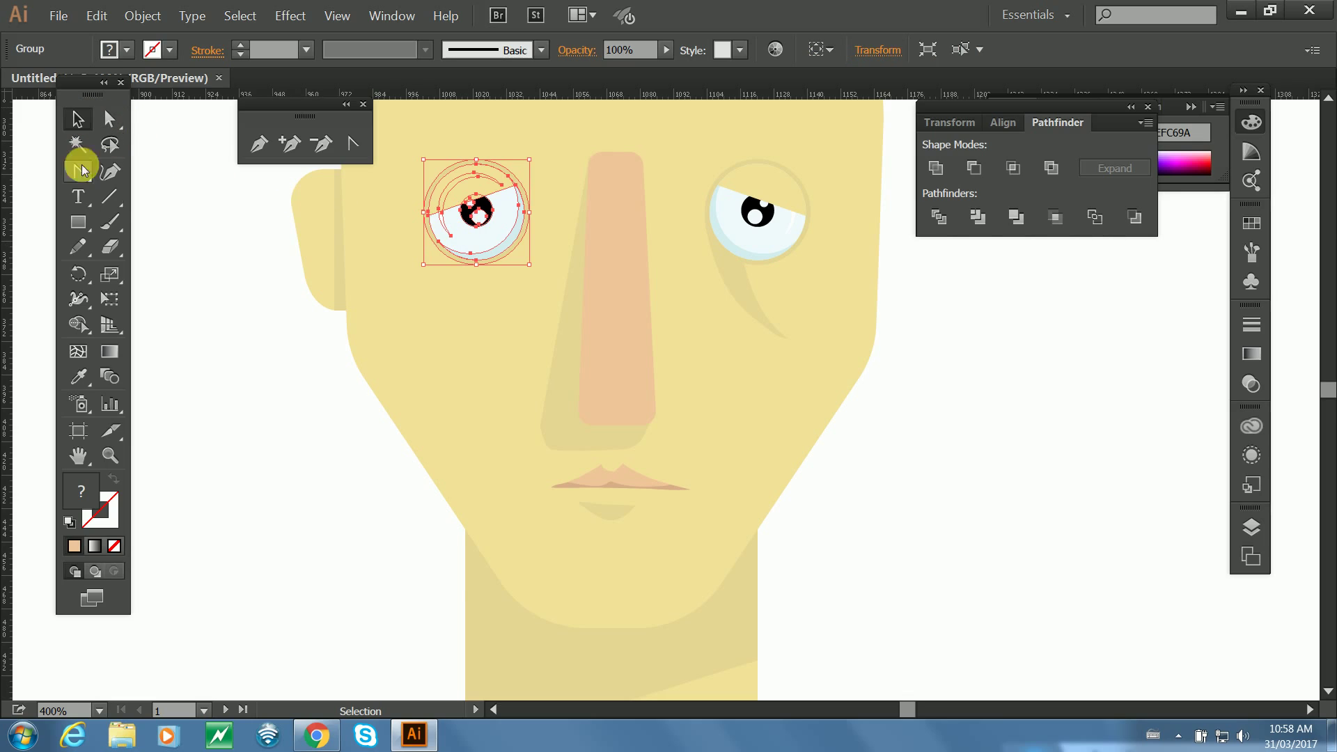
left_click(248, 323)
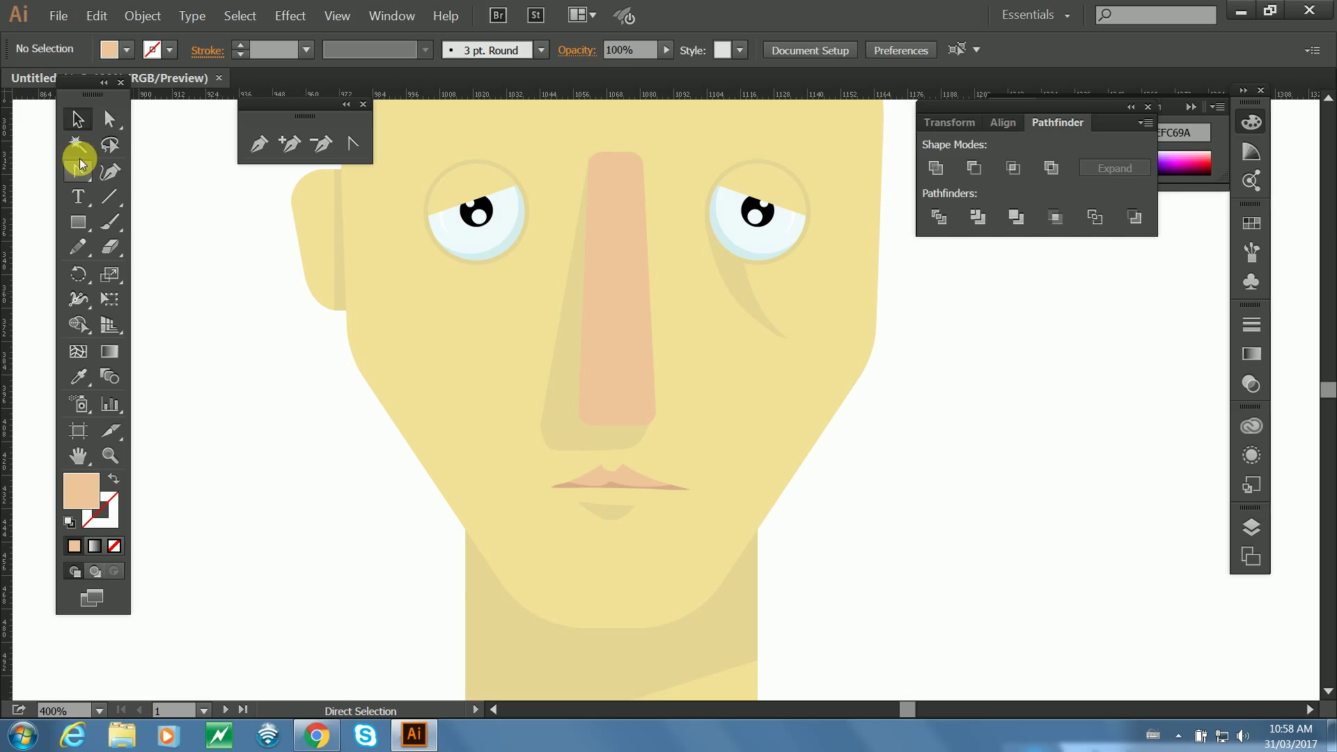
left_click(449, 217)
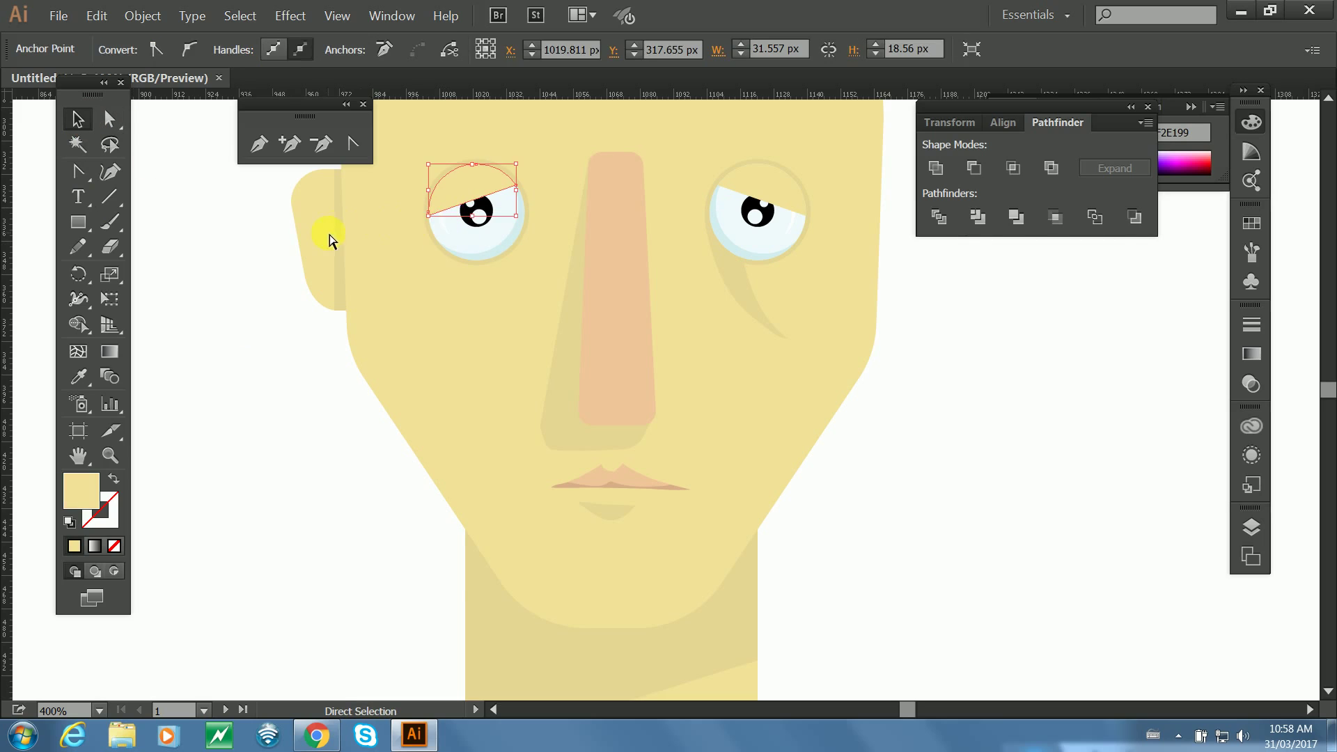
left_click(331, 240)
left_click(485, 221)
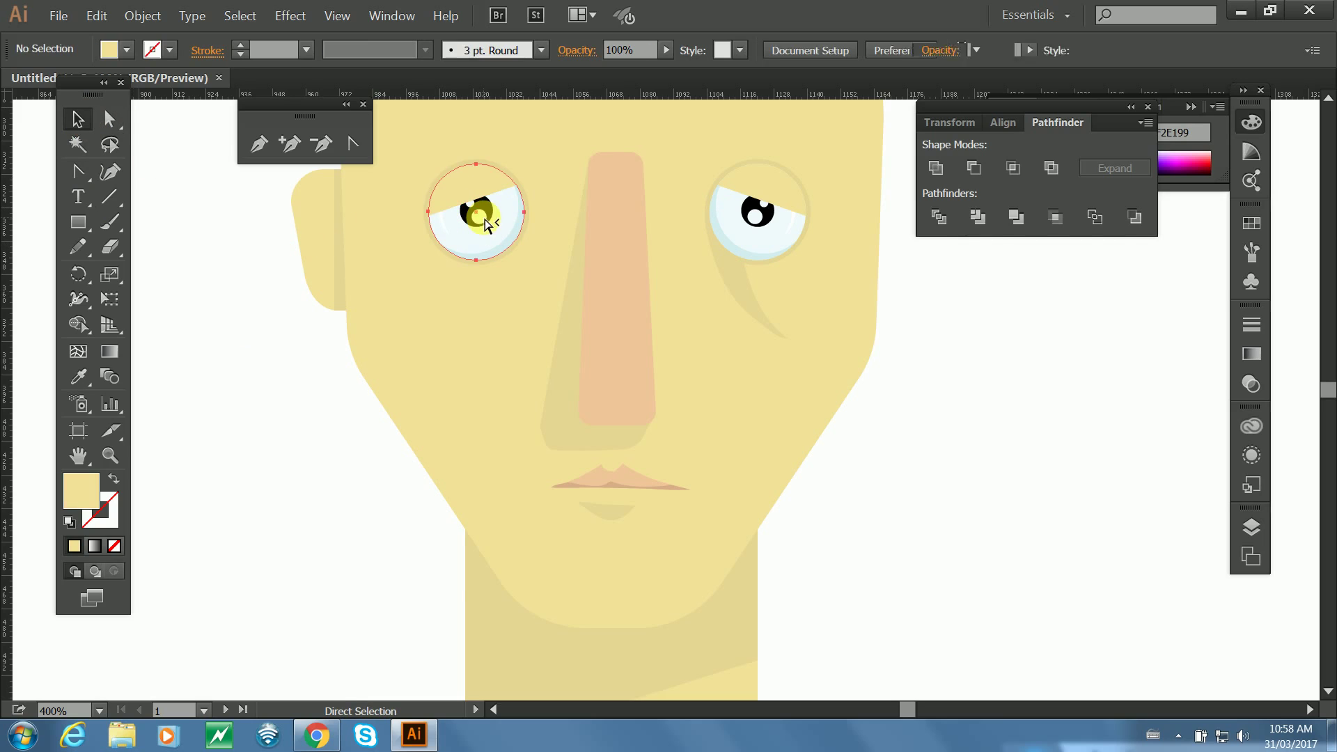
left_click(78, 119)
left_click(109, 119)
key("ctrl")
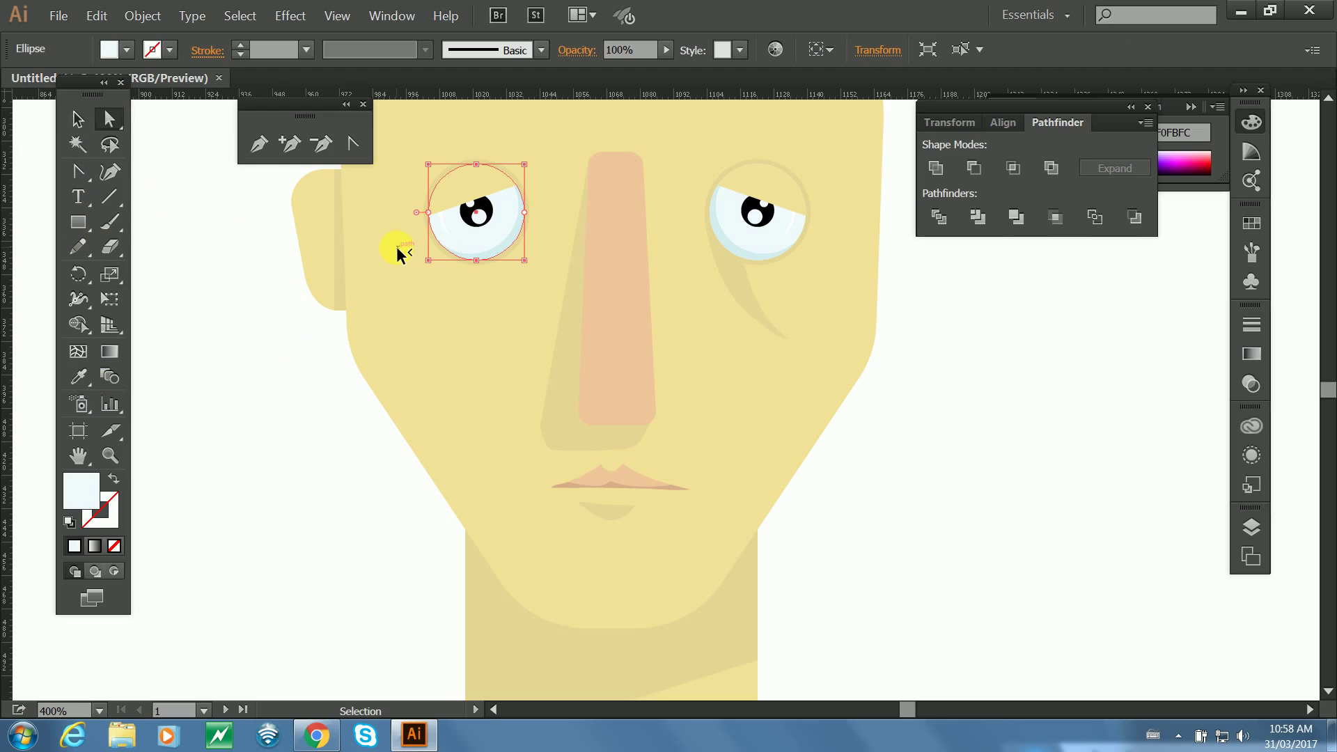
Delete the entire eye group on the ear side of the face.
left_click(449, 237)
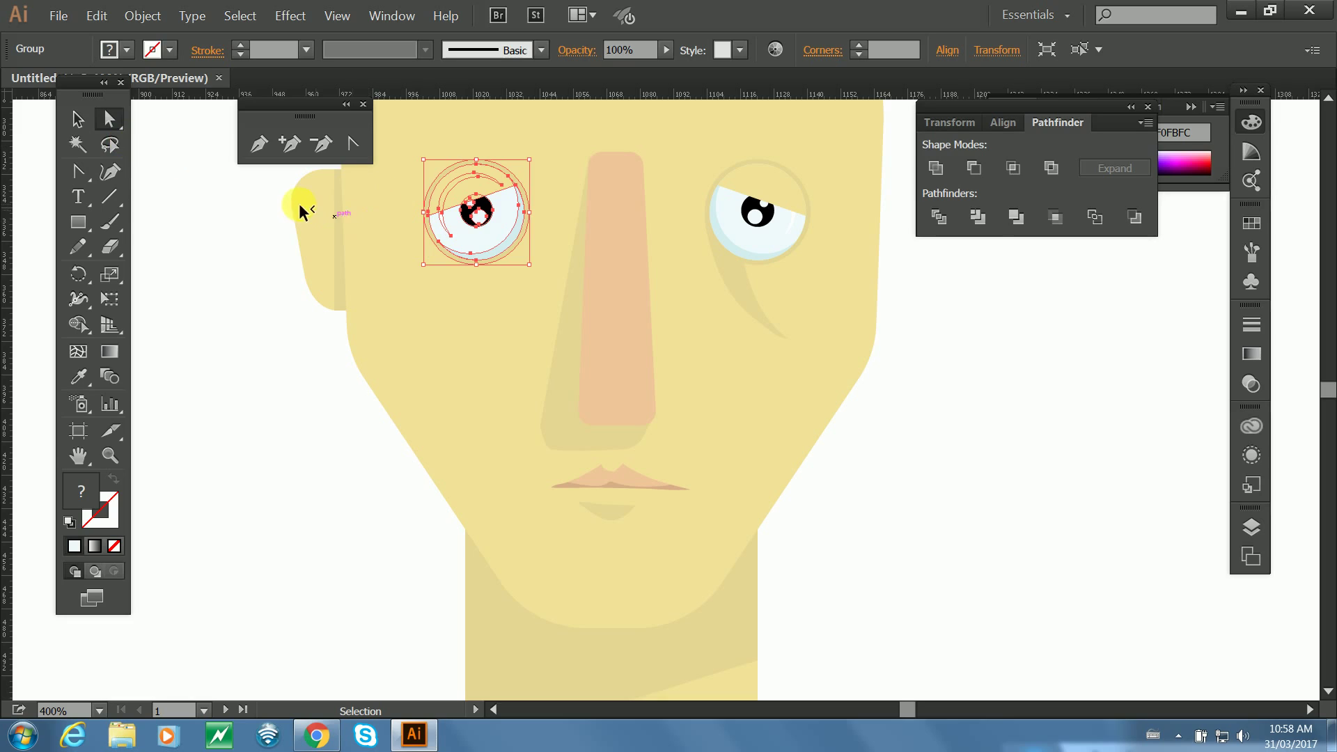
left_click(90, 131)
key("ctrl")
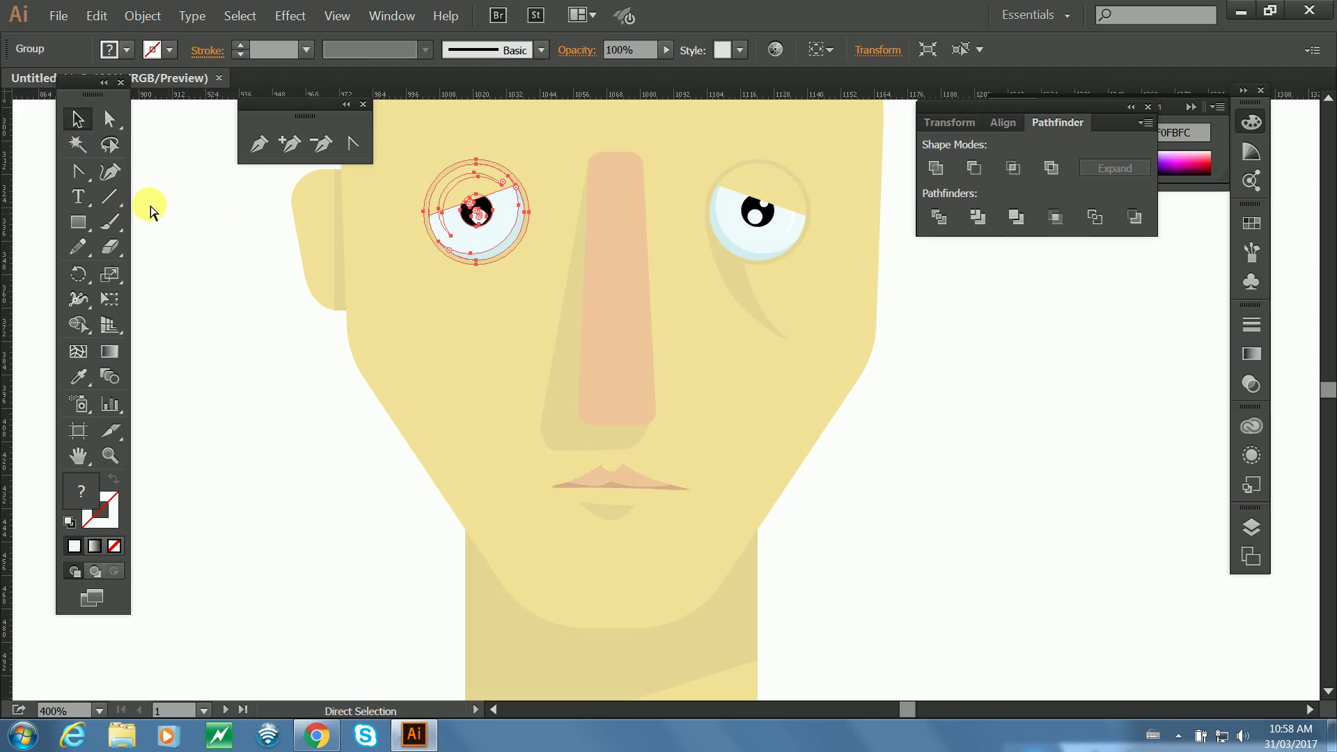
left_click(109, 119)
left_click(501, 218, "ctrl")
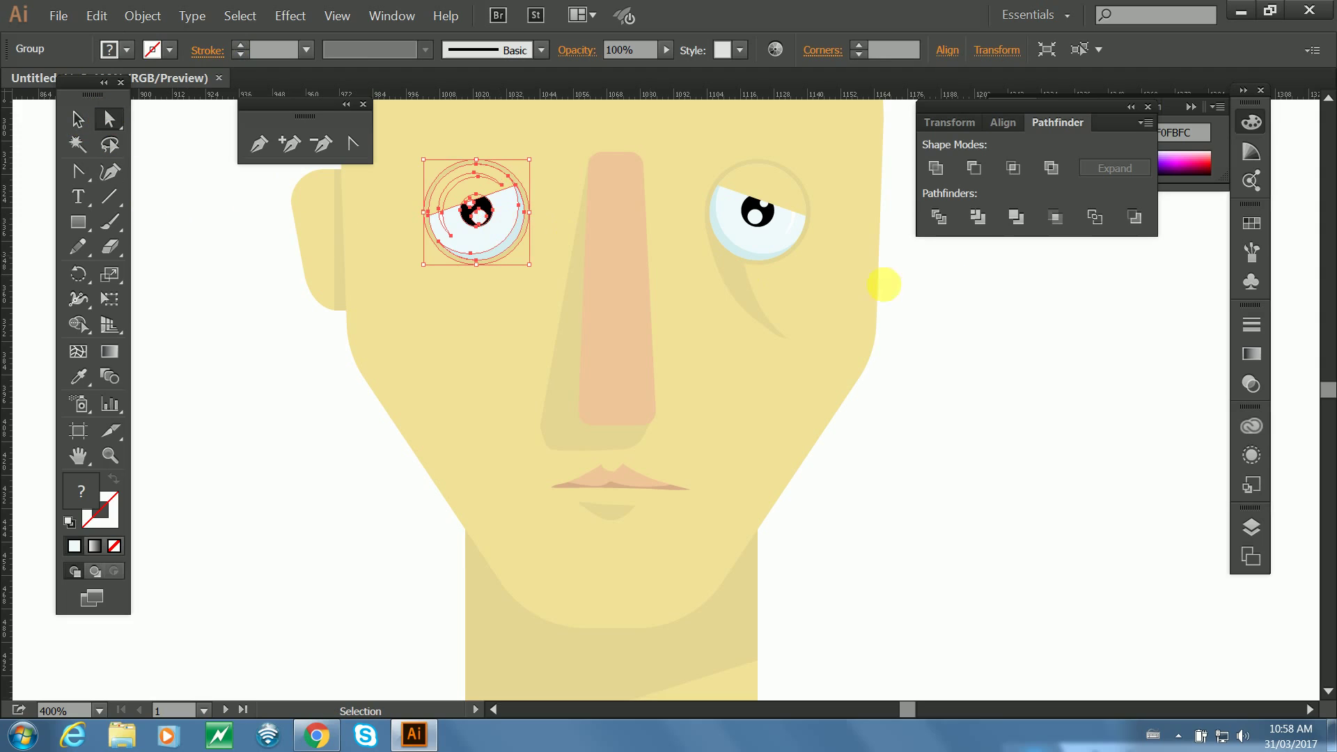
left_click(996, 284)
left_click(636, 283)
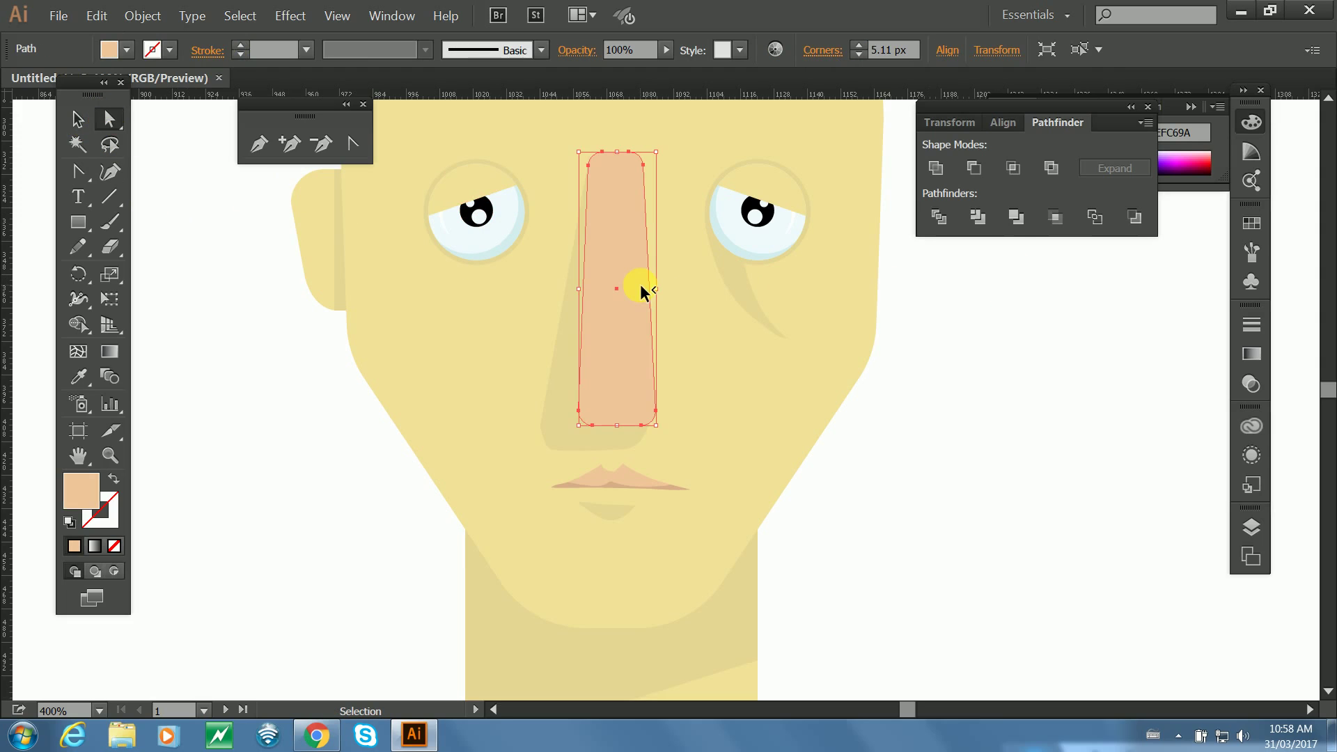
left_click(741, 227, "ctrl")
left_click(512, 222, "ctrl")
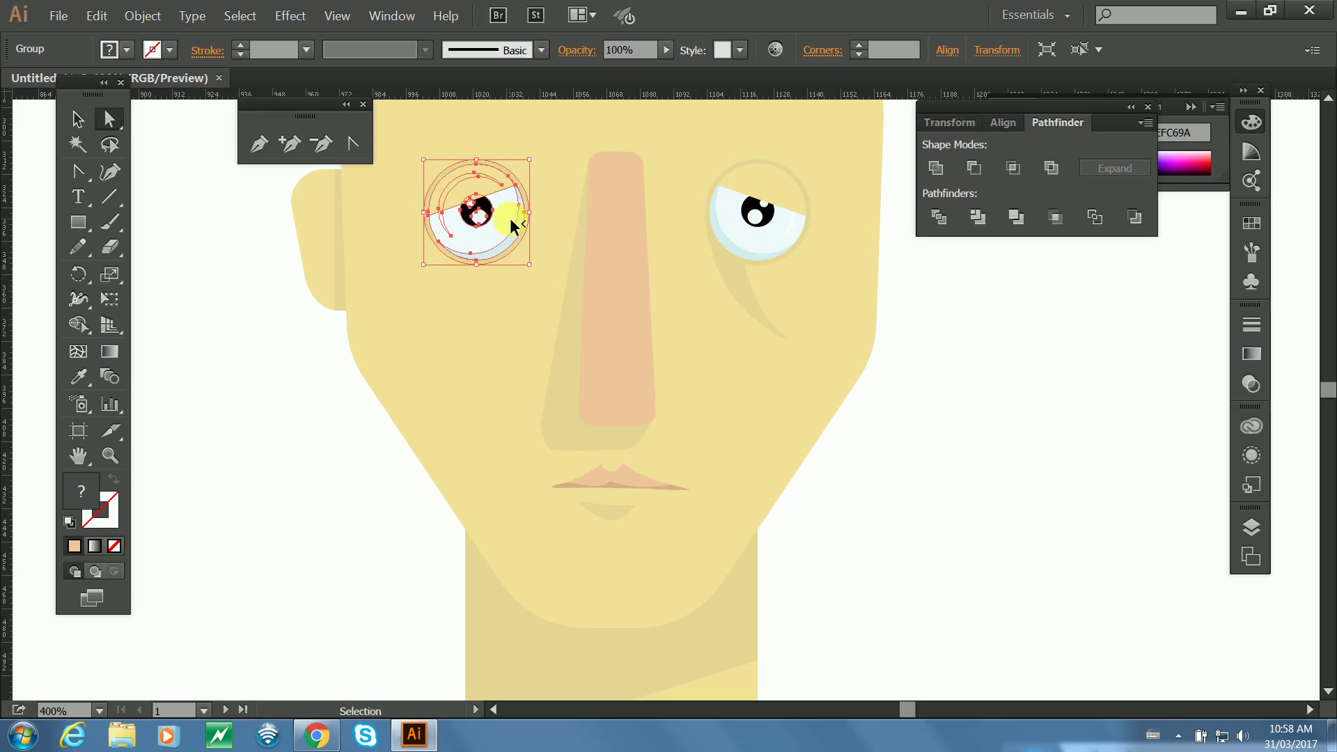
key("Caps_Lock")
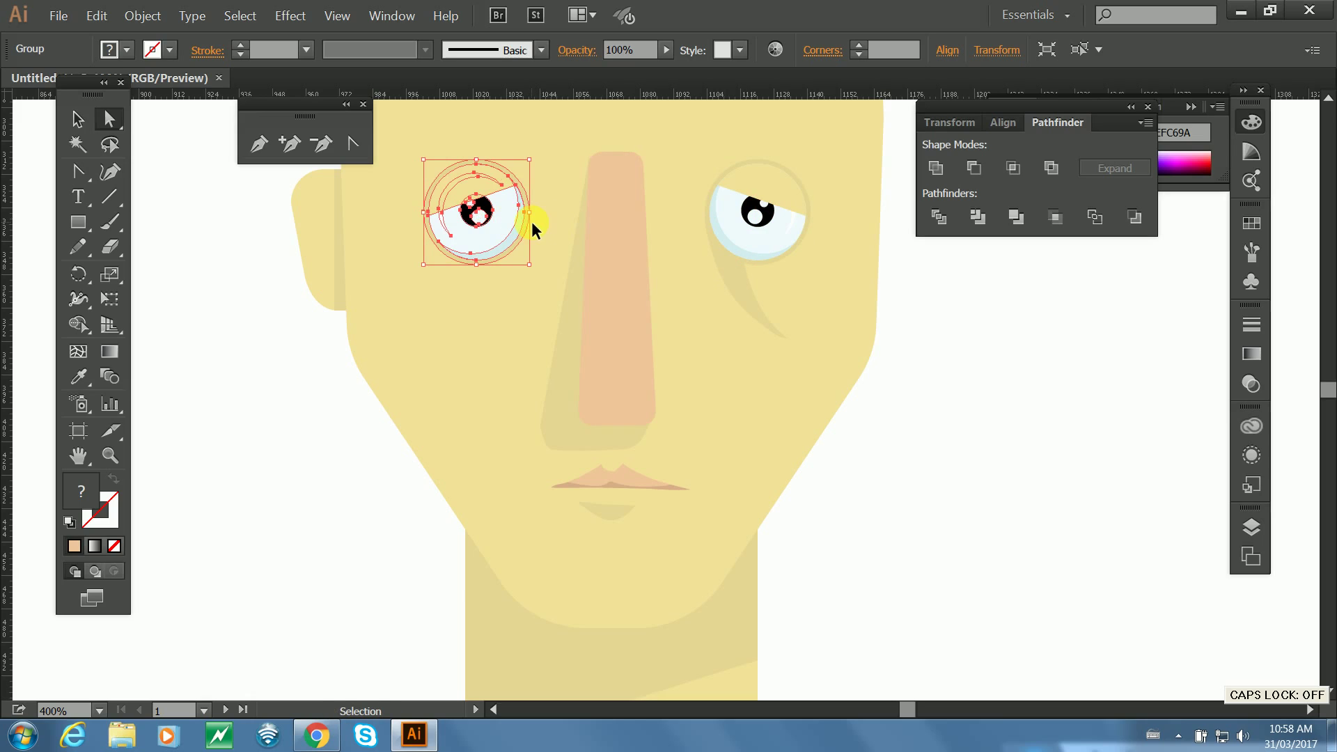
key("Delete")
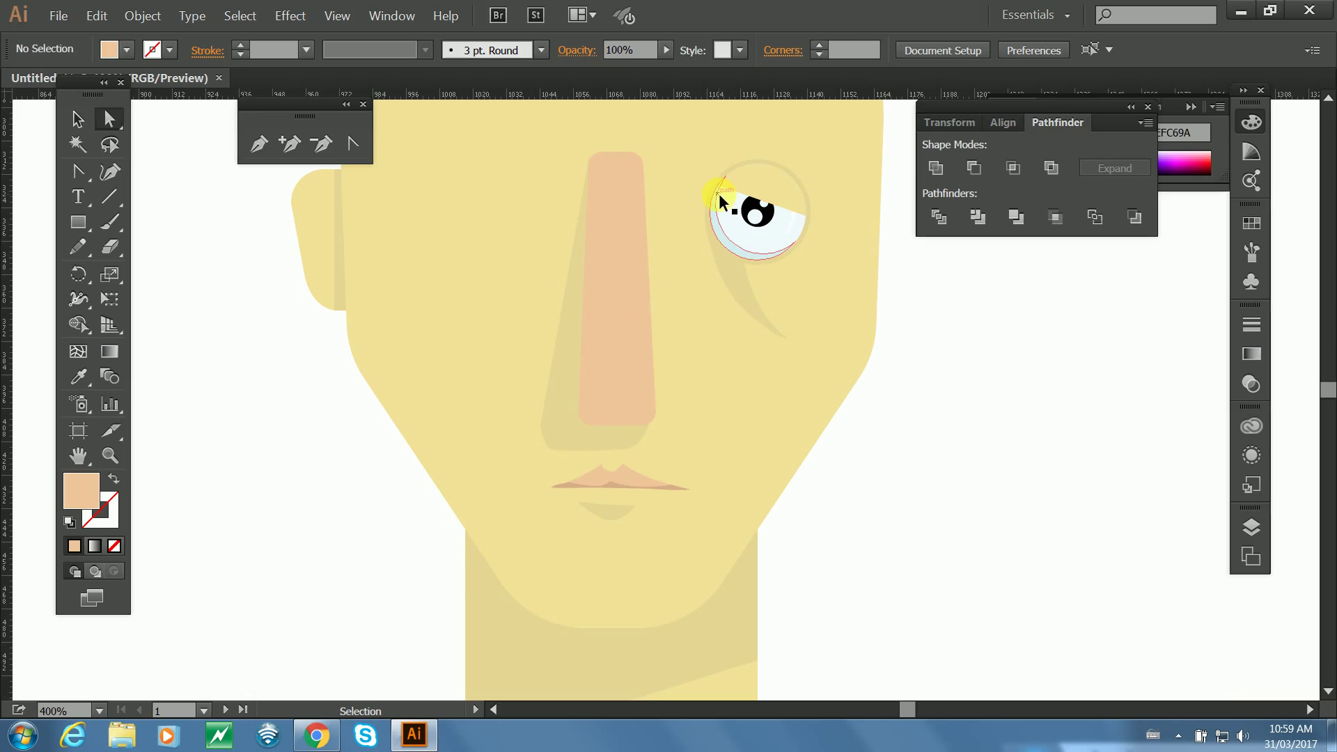
Delete the skin-coloured eyelid covering the upper part of the remaining eye.
left_click(749, 219, "ctrl")
left_click(770, 249)
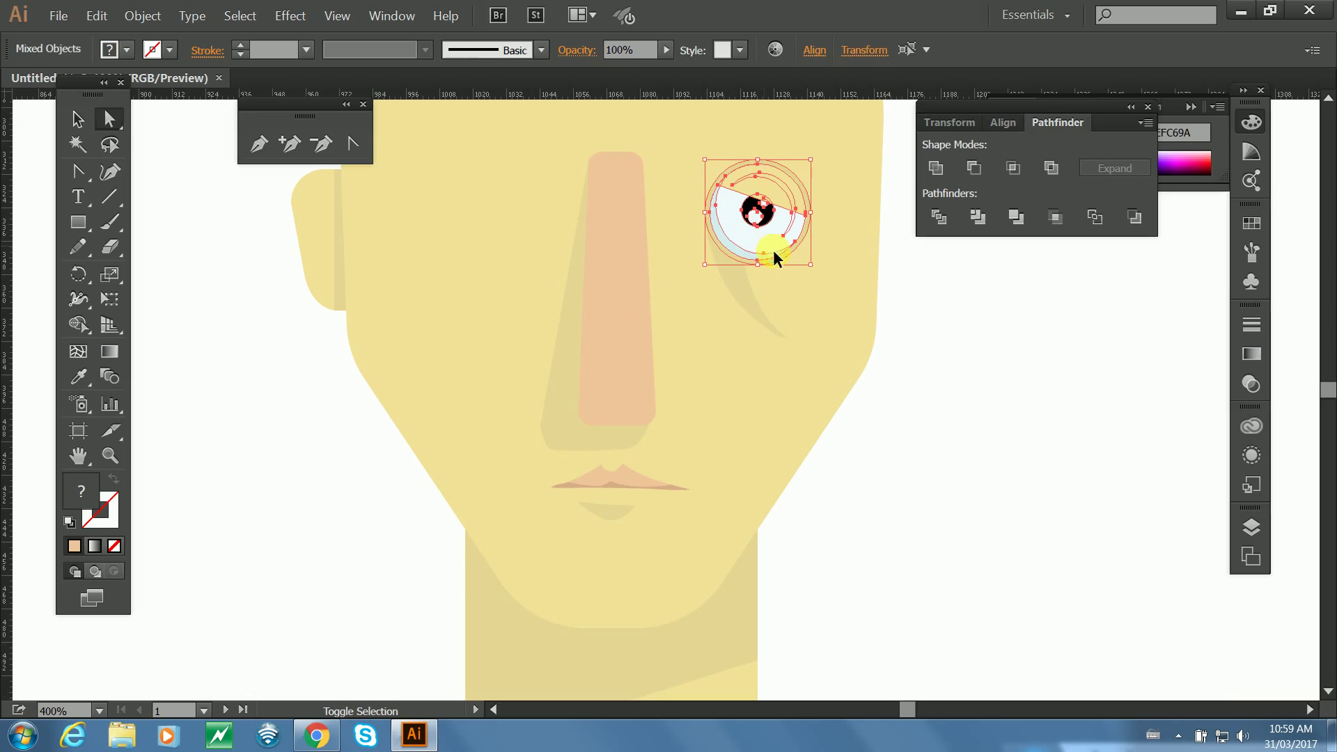
left_click(990, 328)
left_click(786, 206)
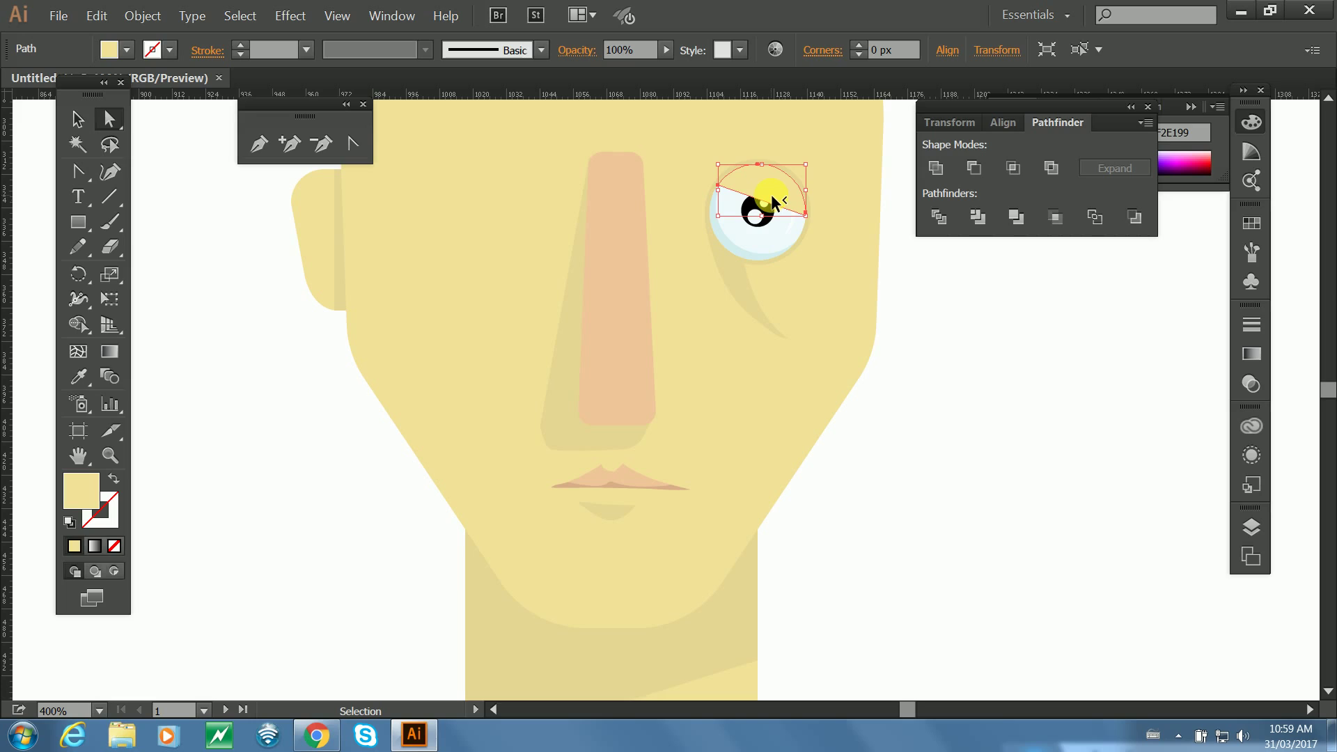
key("Delete")
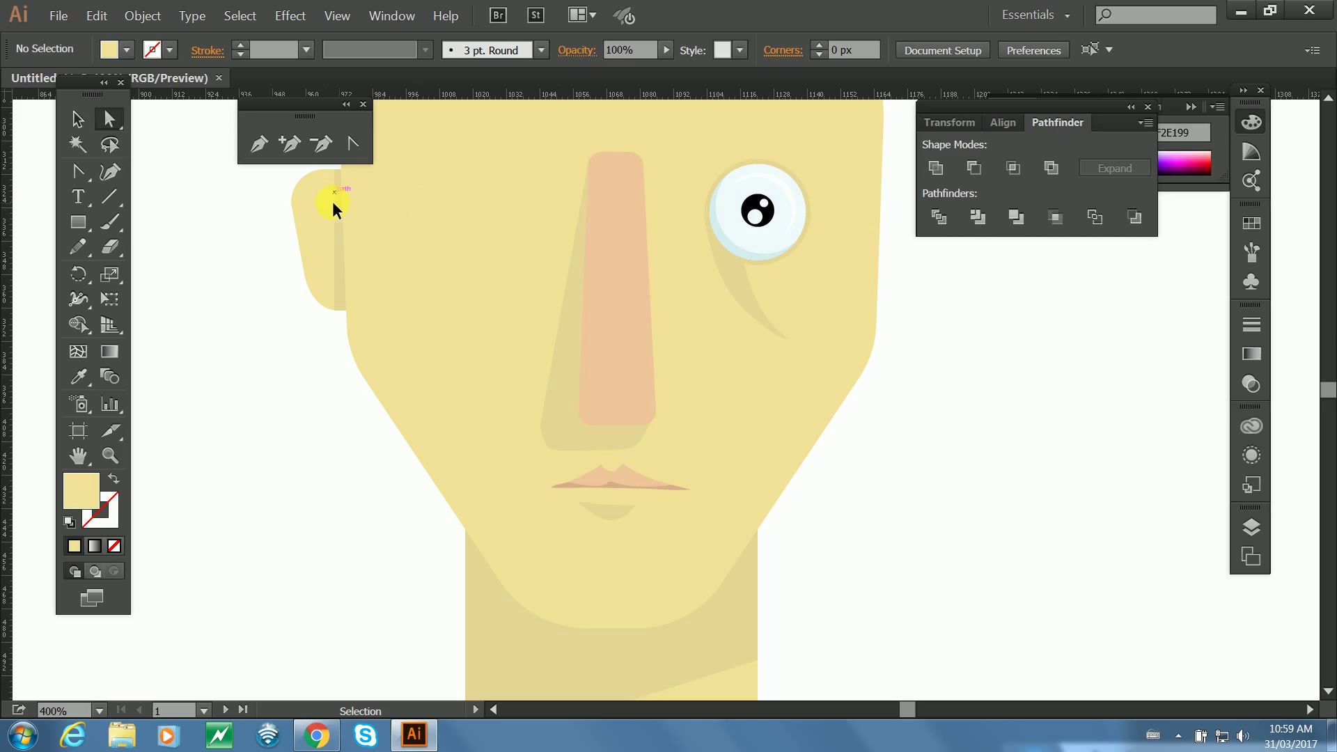
Inspect the eyeball, pupil and highlight shapes of the remaining eye individually and clear the selection.
left_click(736, 205)
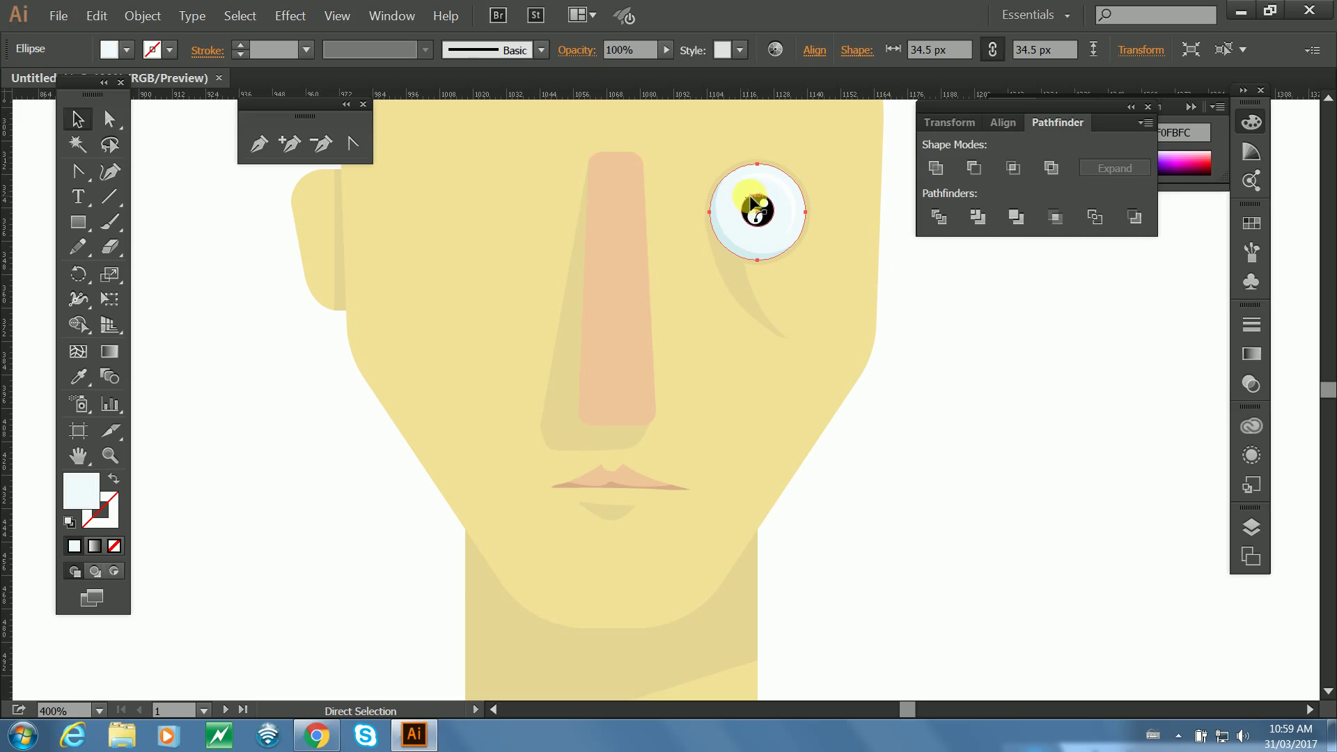
left_click(933, 298)
left_click(750, 215)
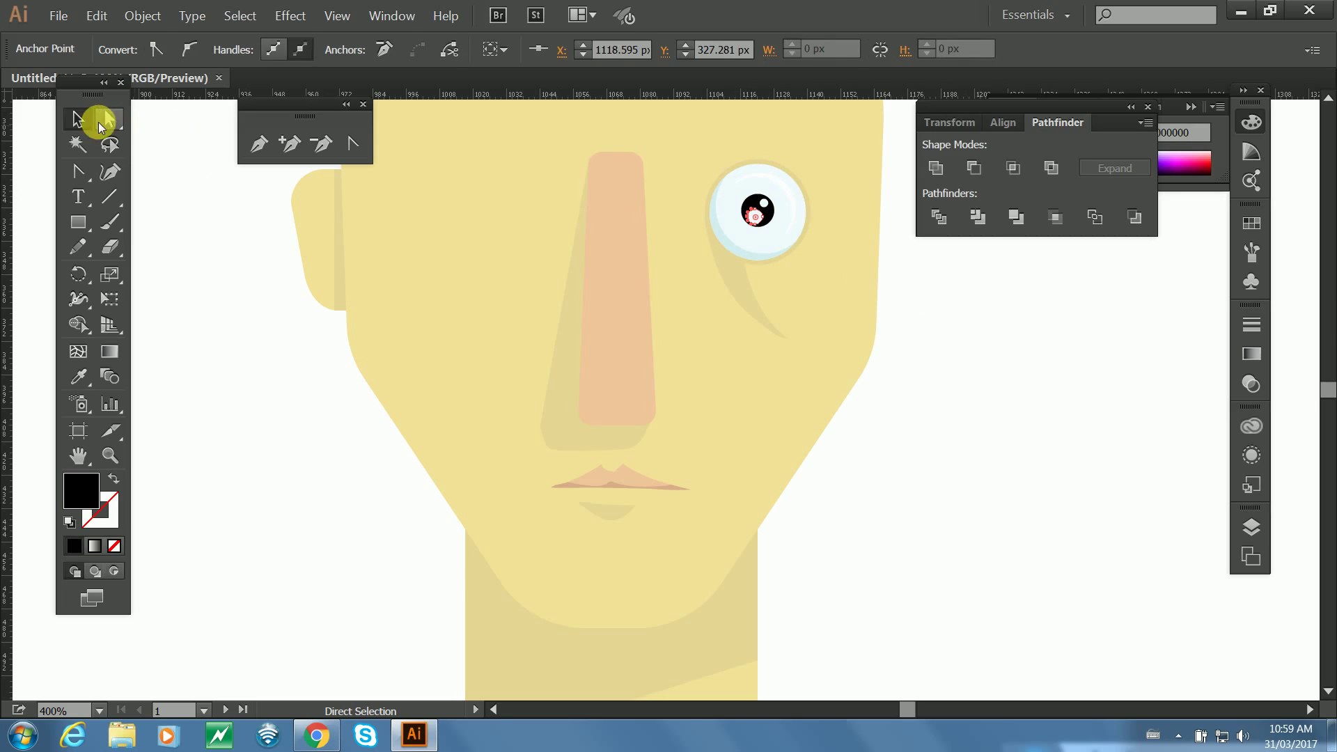
left_click(78, 120)
left_click(794, 196)
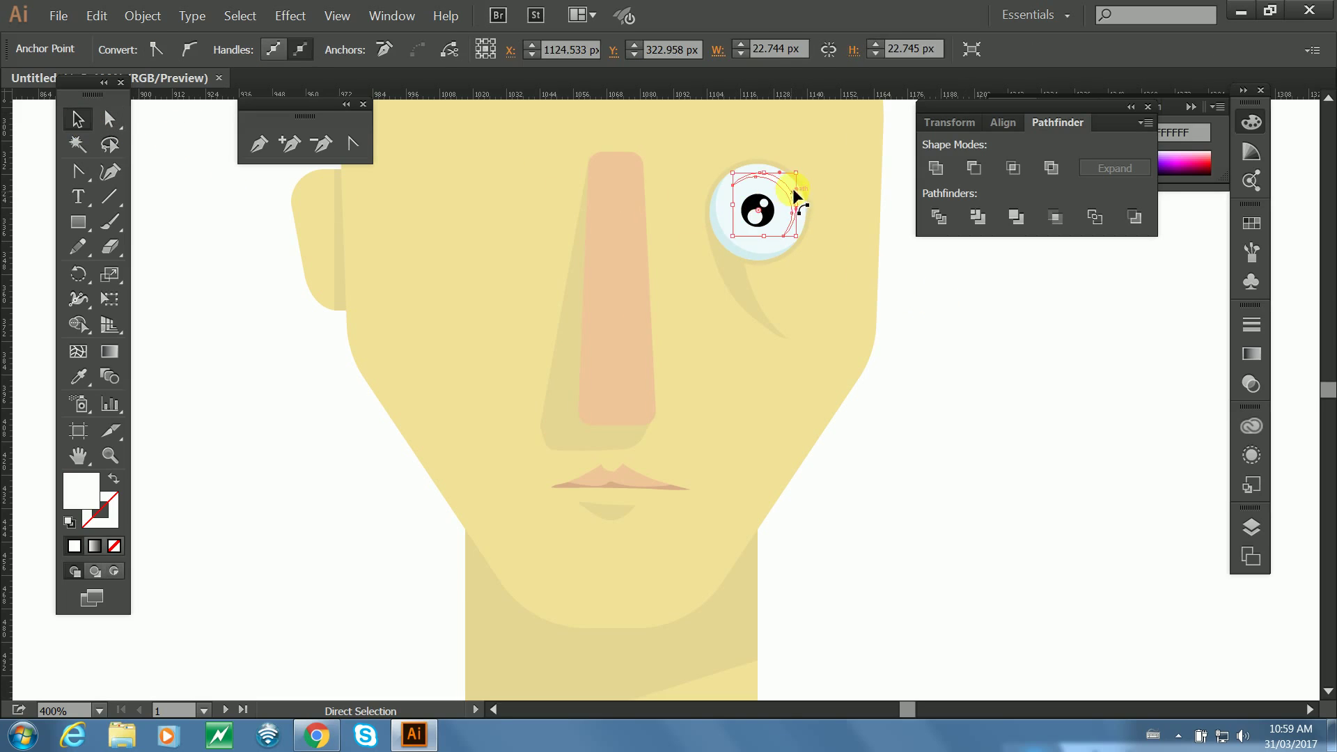
left_click(1009, 328)
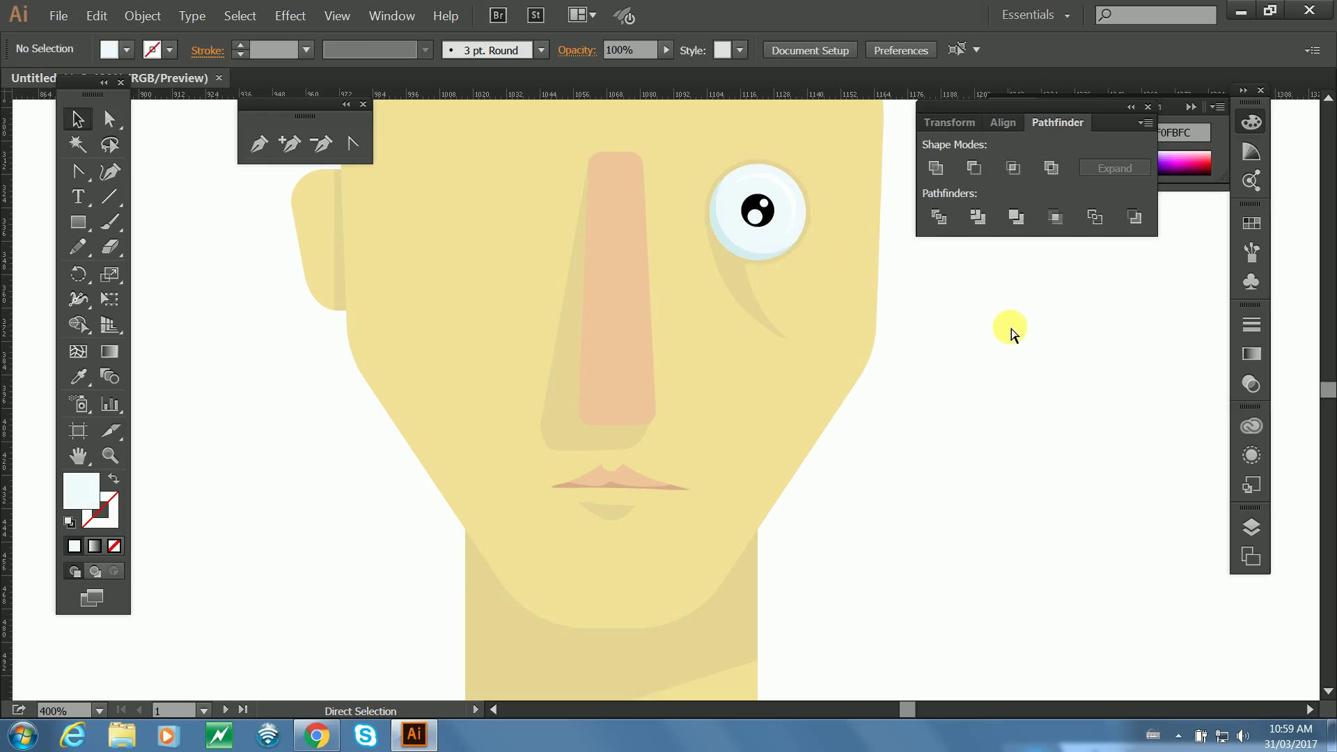
Examine the remaining eye by selecting its outer rim, eyeball circle and whole eye group in turn, and clear the selection.
left_click(739, 265)
left_click(744, 235)
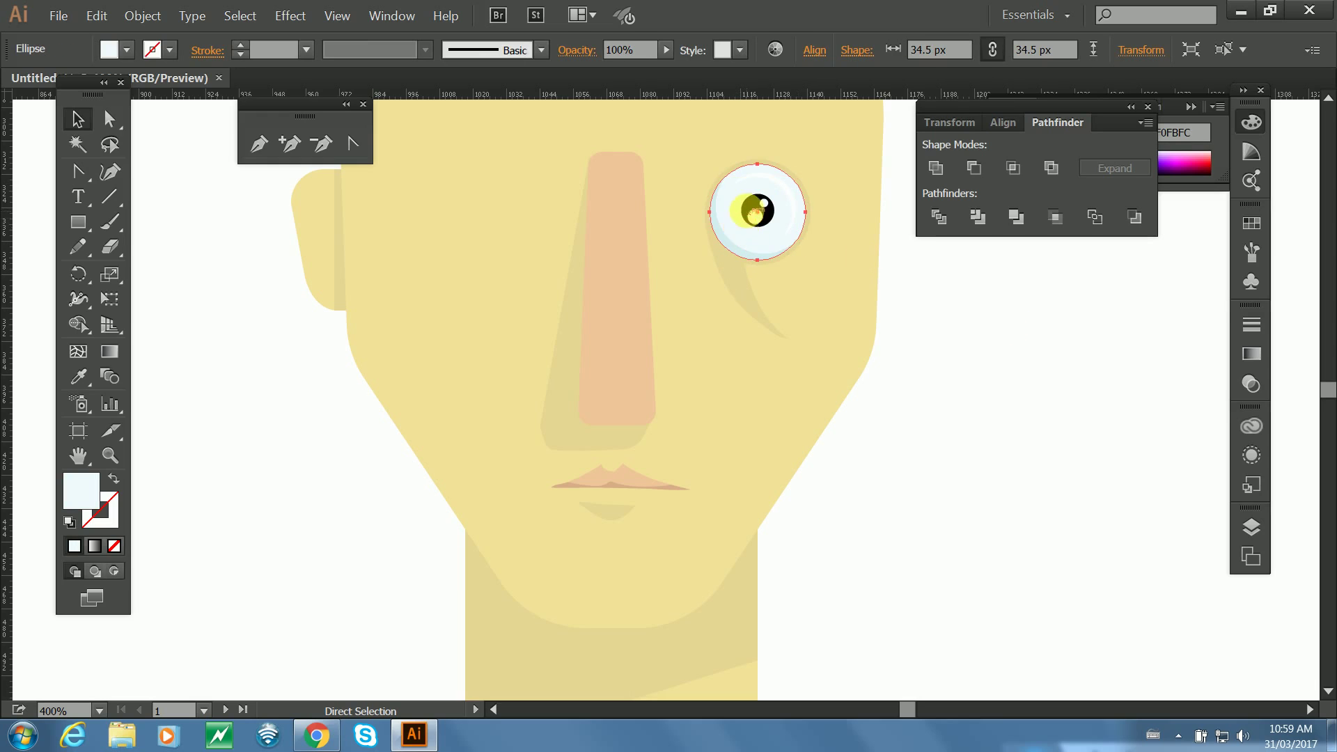
left_click(754, 214)
left_click(667, 228)
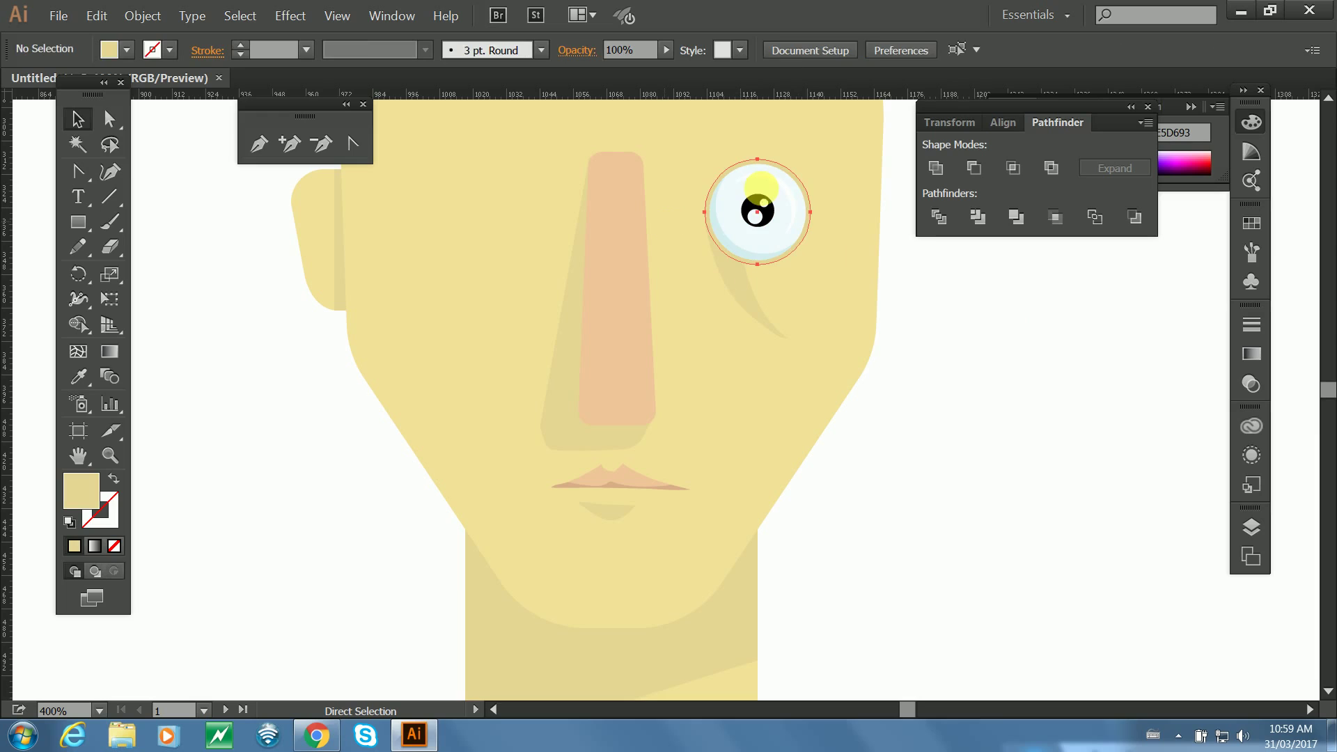
left_click(766, 186)
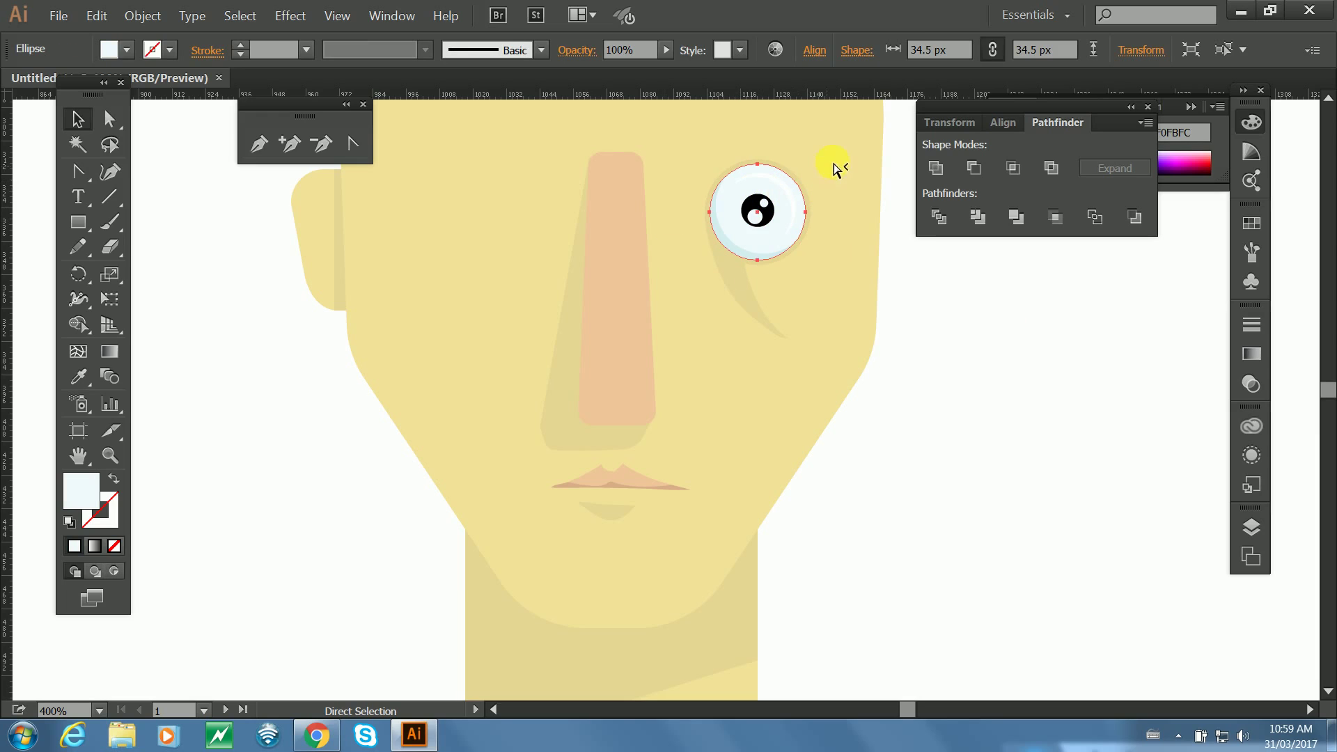
left_click(700, 280, "shift")
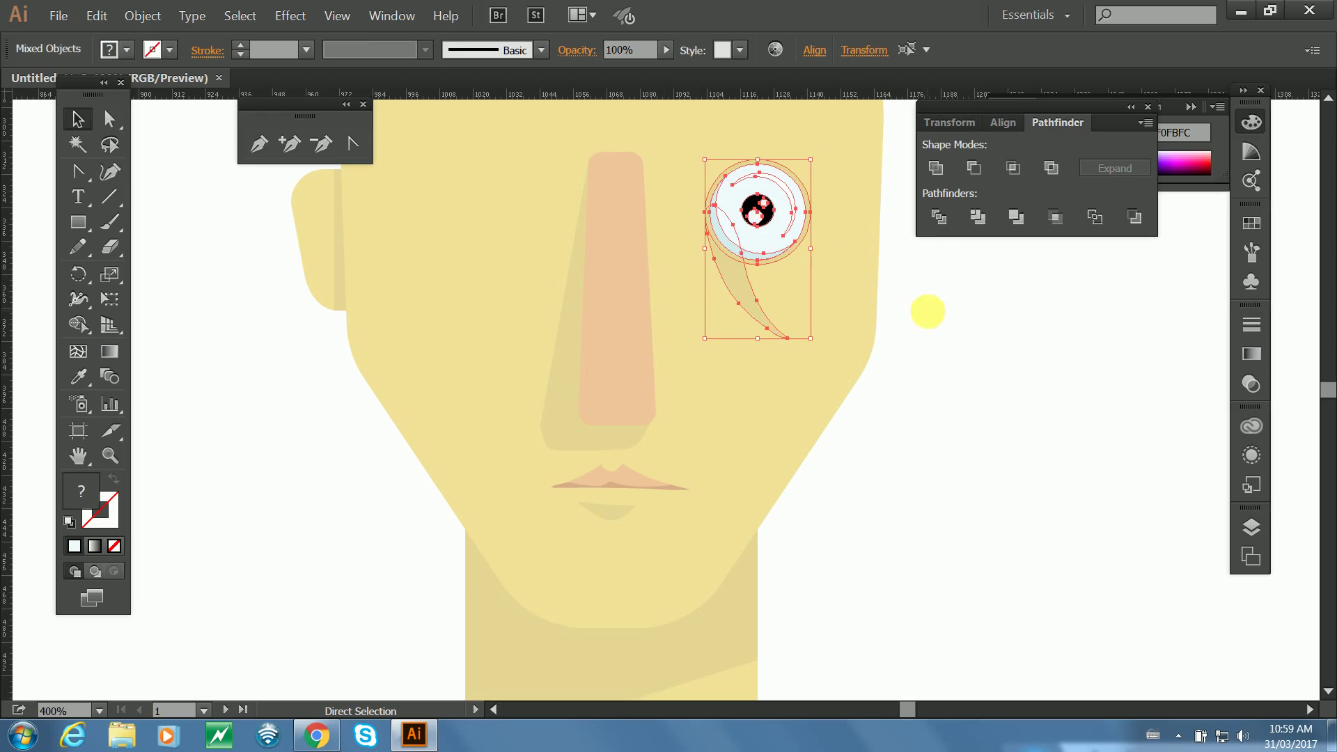
left_click(928, 307)
Try to duplicate the eyeball circle with an offset and align the copy to the original.
left_click(730, 206)
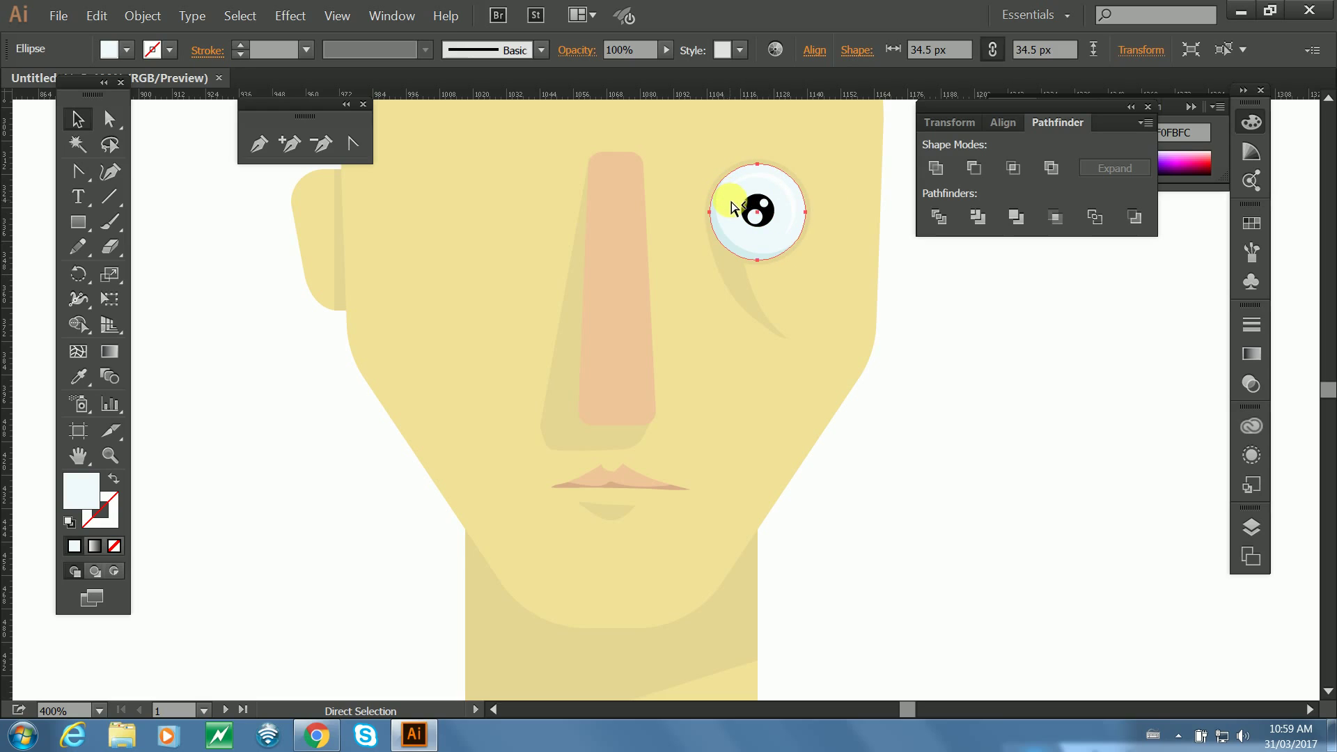
left_click_drag(732, 206, 787, 269)
left_click(997, 124)
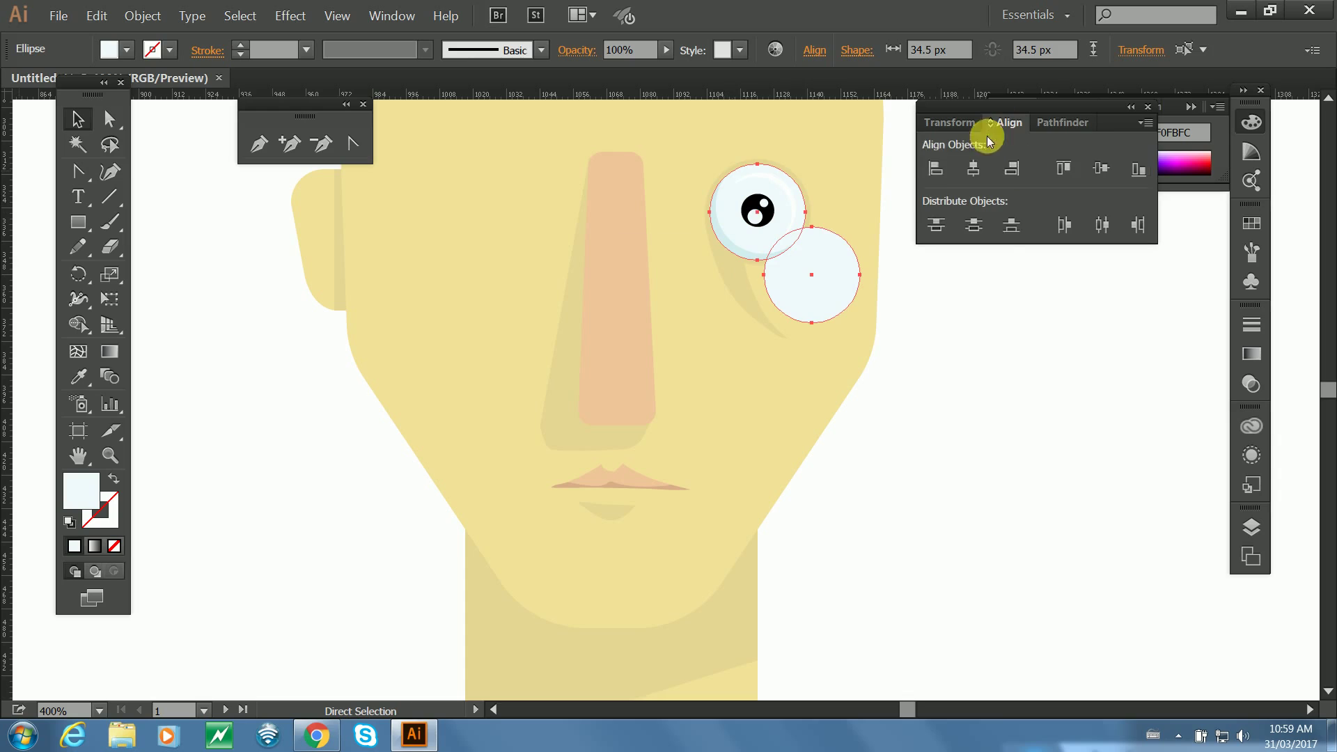
left_click(1059, 169)
left_click(991, 337)
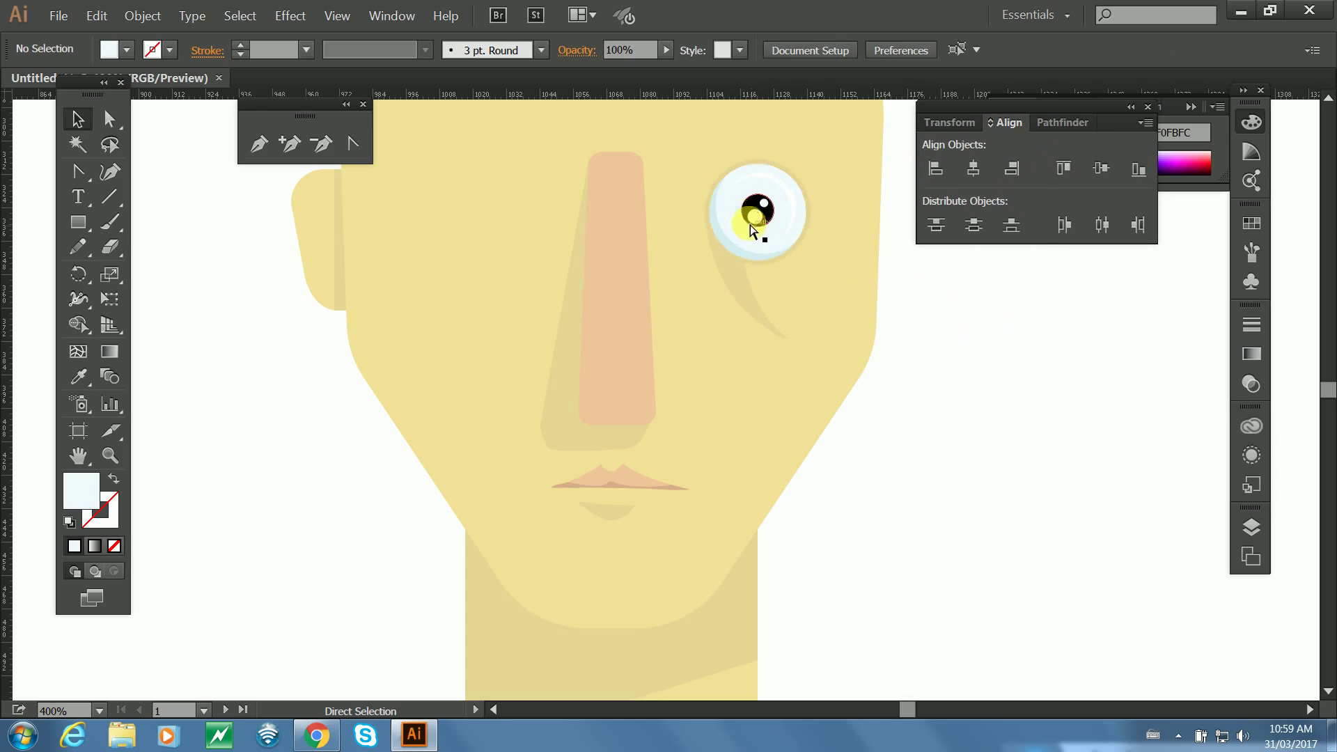
Paste a copy of the pale eyeball circle in front, directly over the pupil and highlights of the original.
left_click(730, 211)
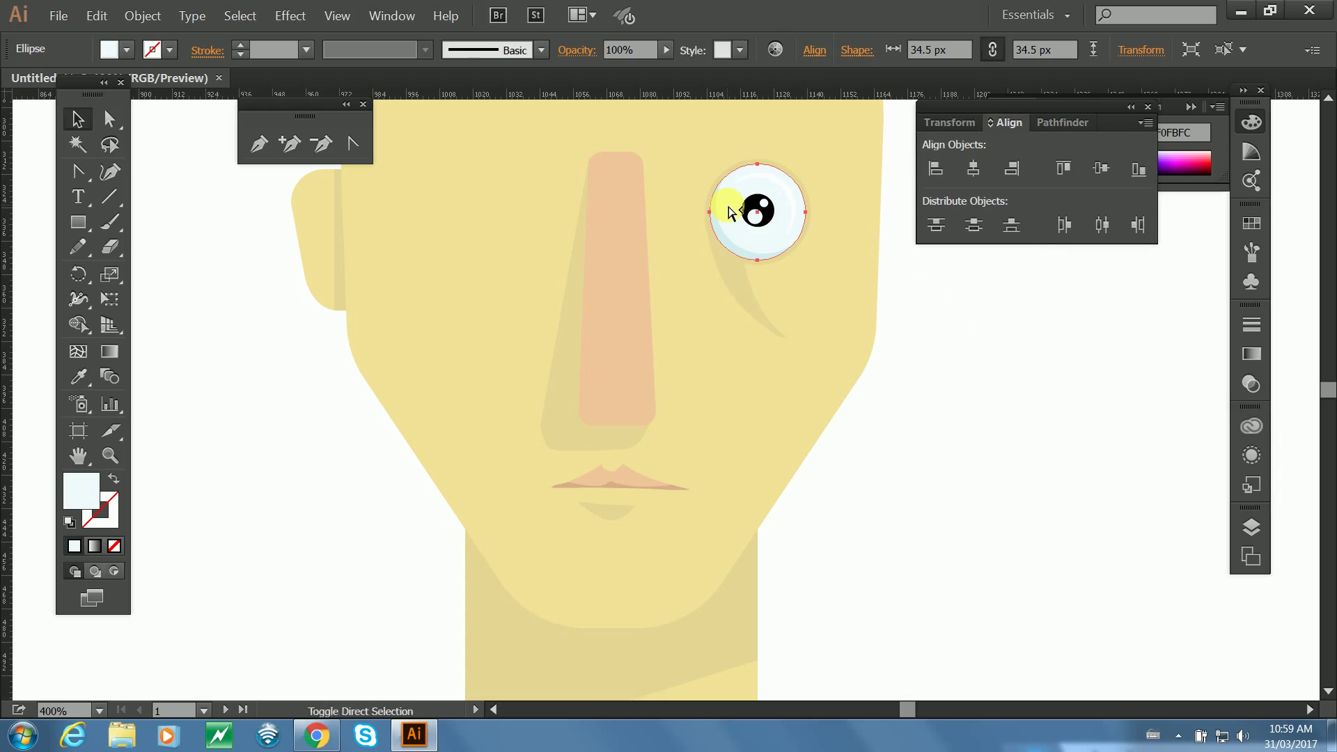
left_click(912, 316)
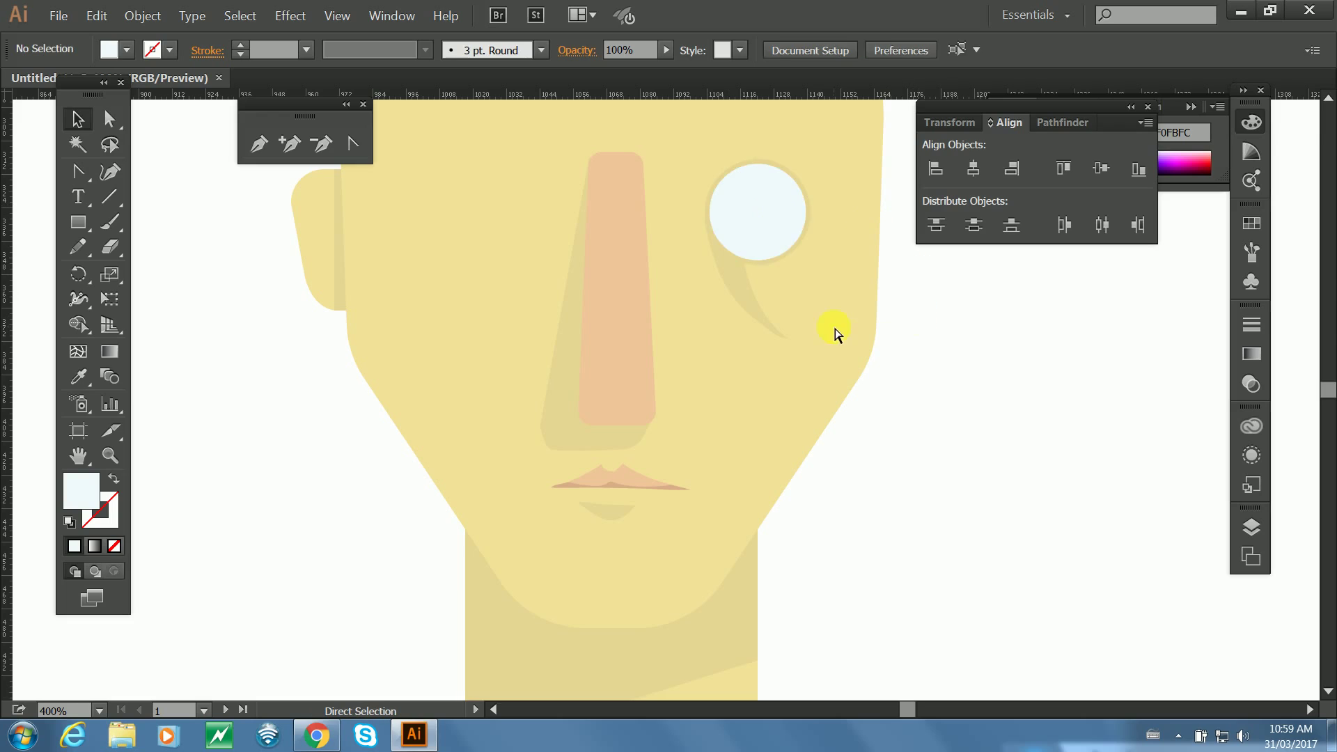
left_click(768, 223)
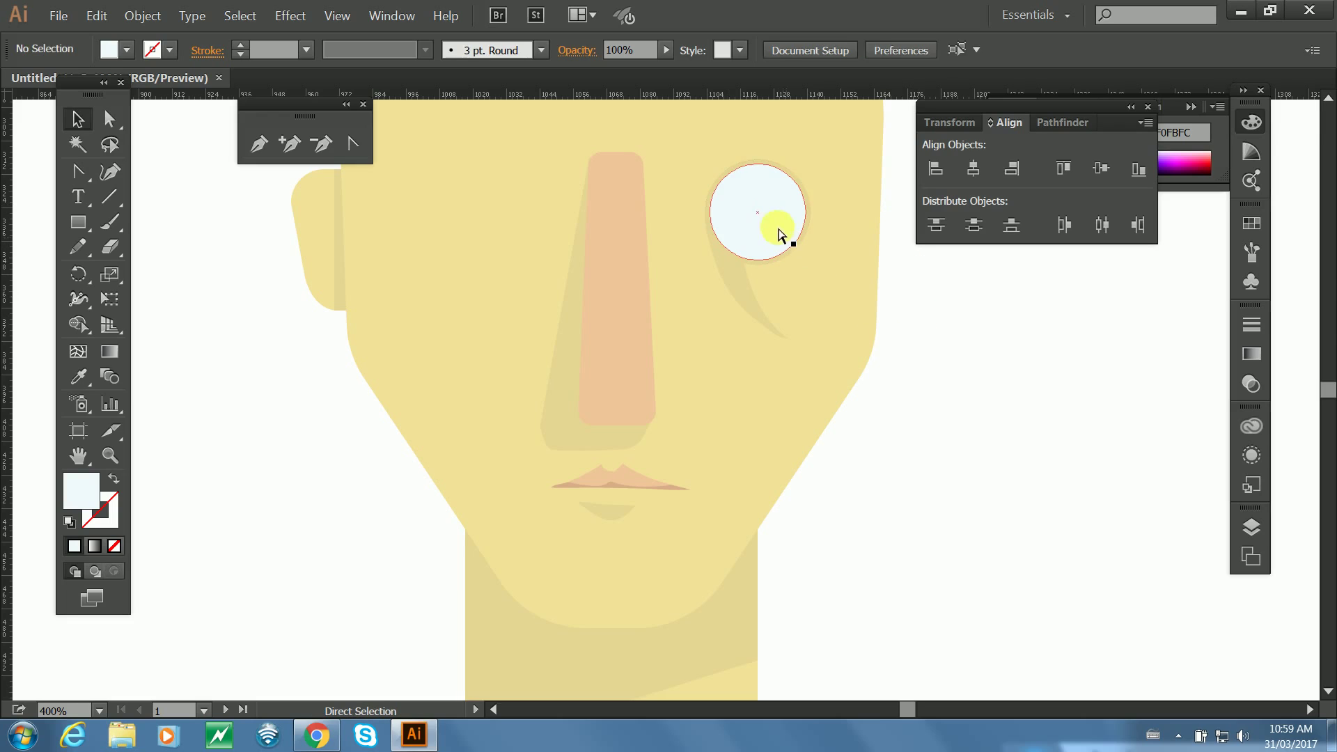
left_click(78, 222)
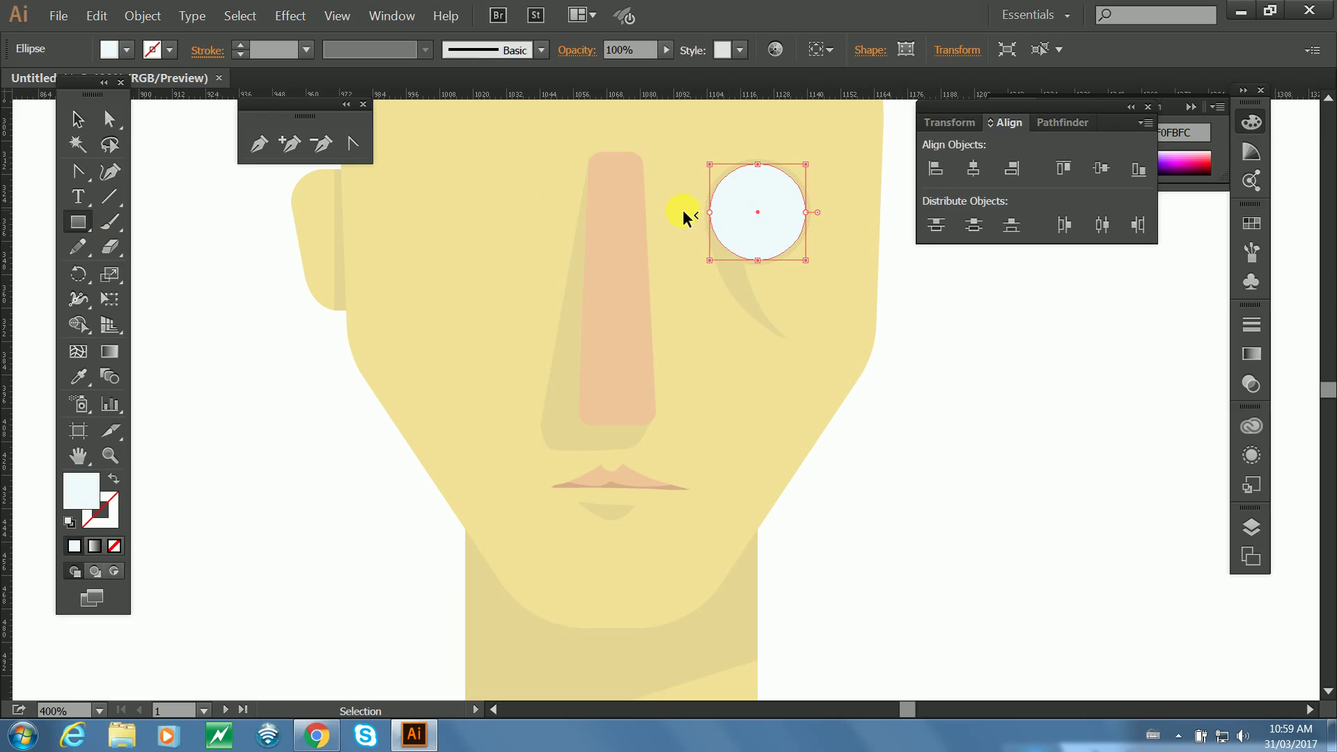
left_click_drag(734, 234, 843, 289)
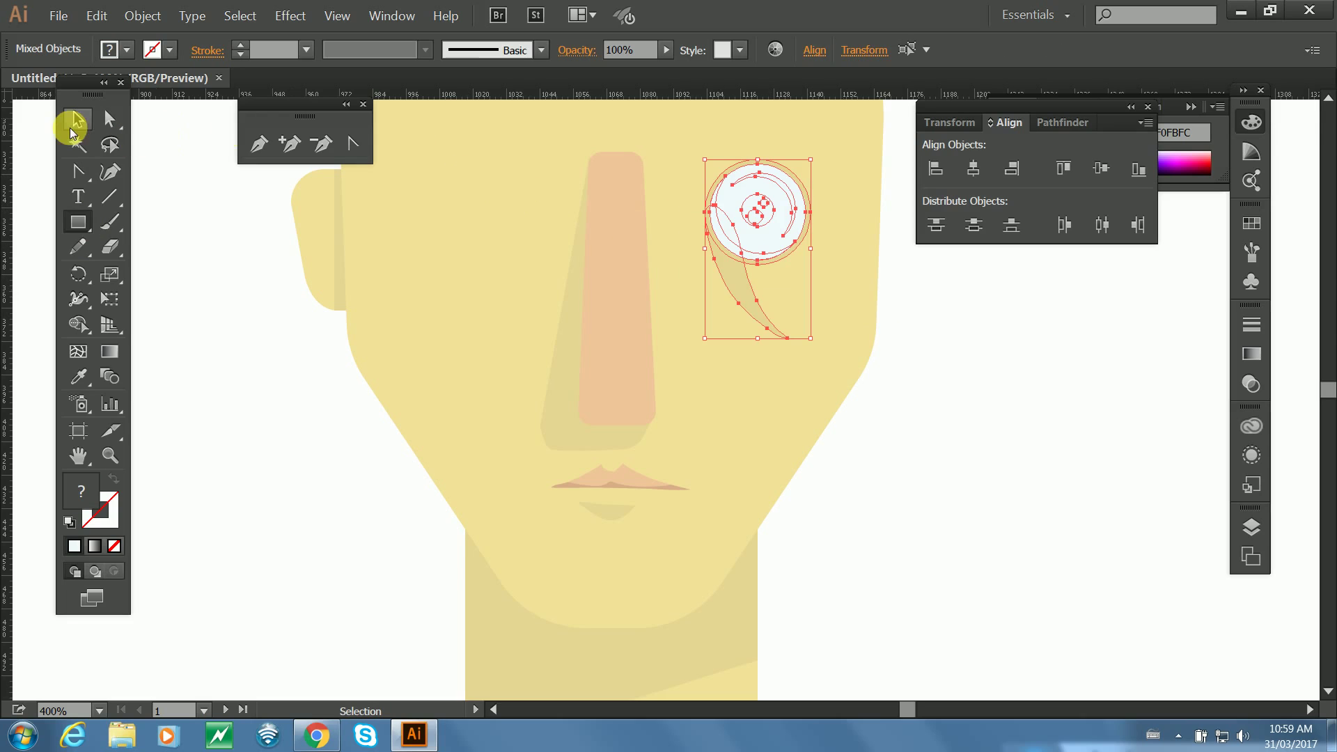
left_click(75, 121)
left_click(173, 233)
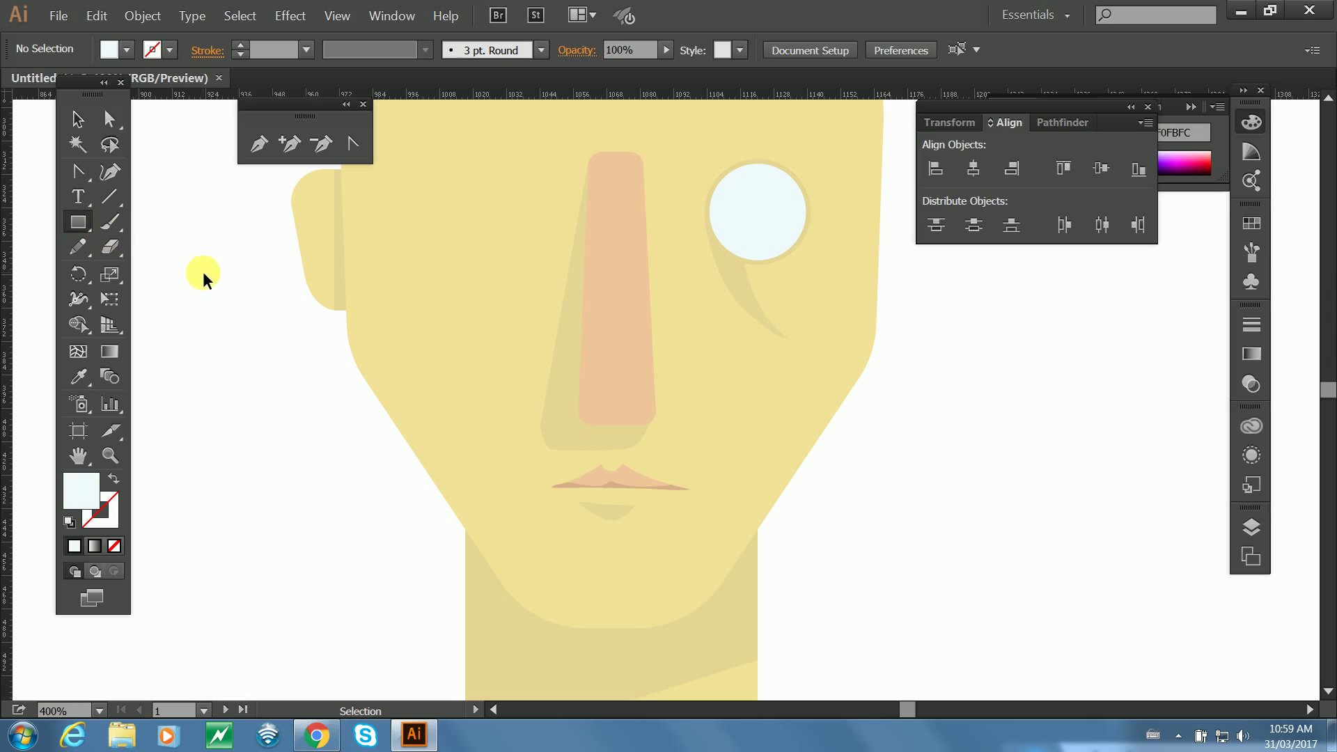
left_click(78, 222)
left_click_drag(269, 320, 346, 451)
left_click_drag(102, 89, 109, 129)
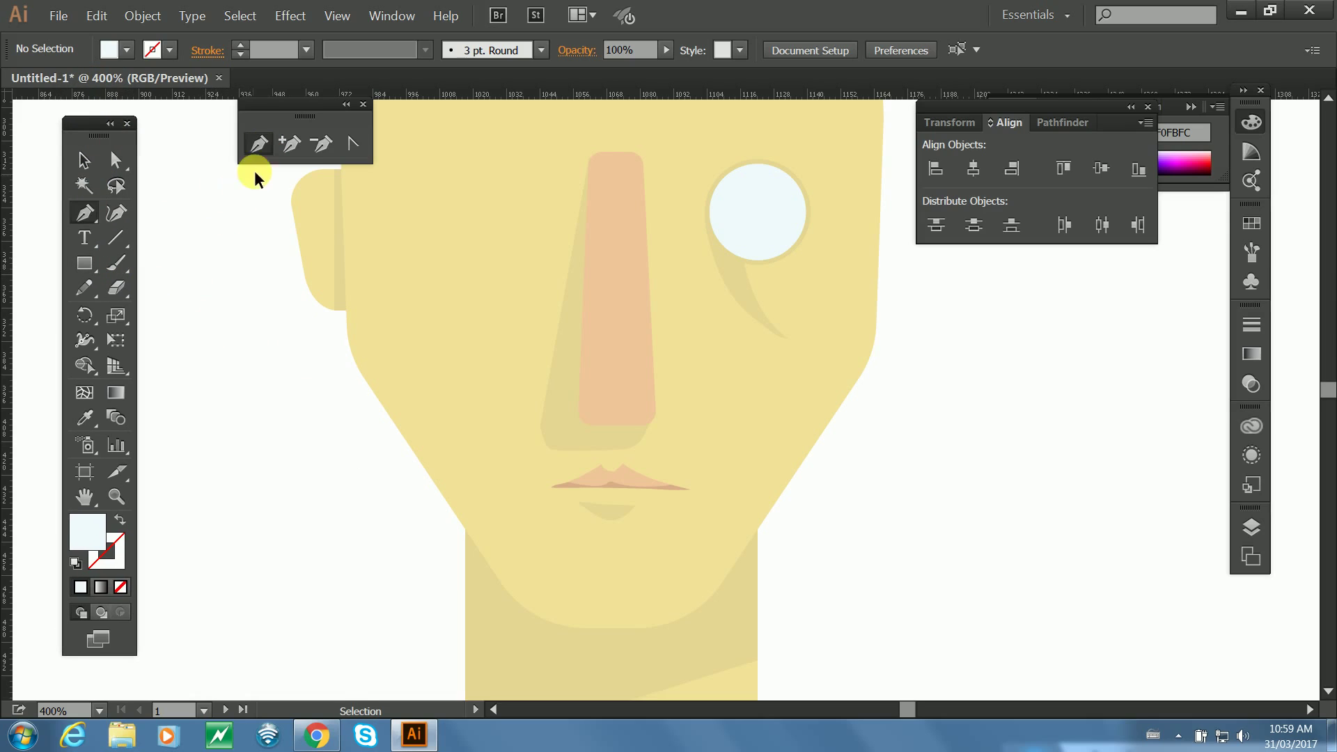
left_click(290, 148)
left_click(321, 142)
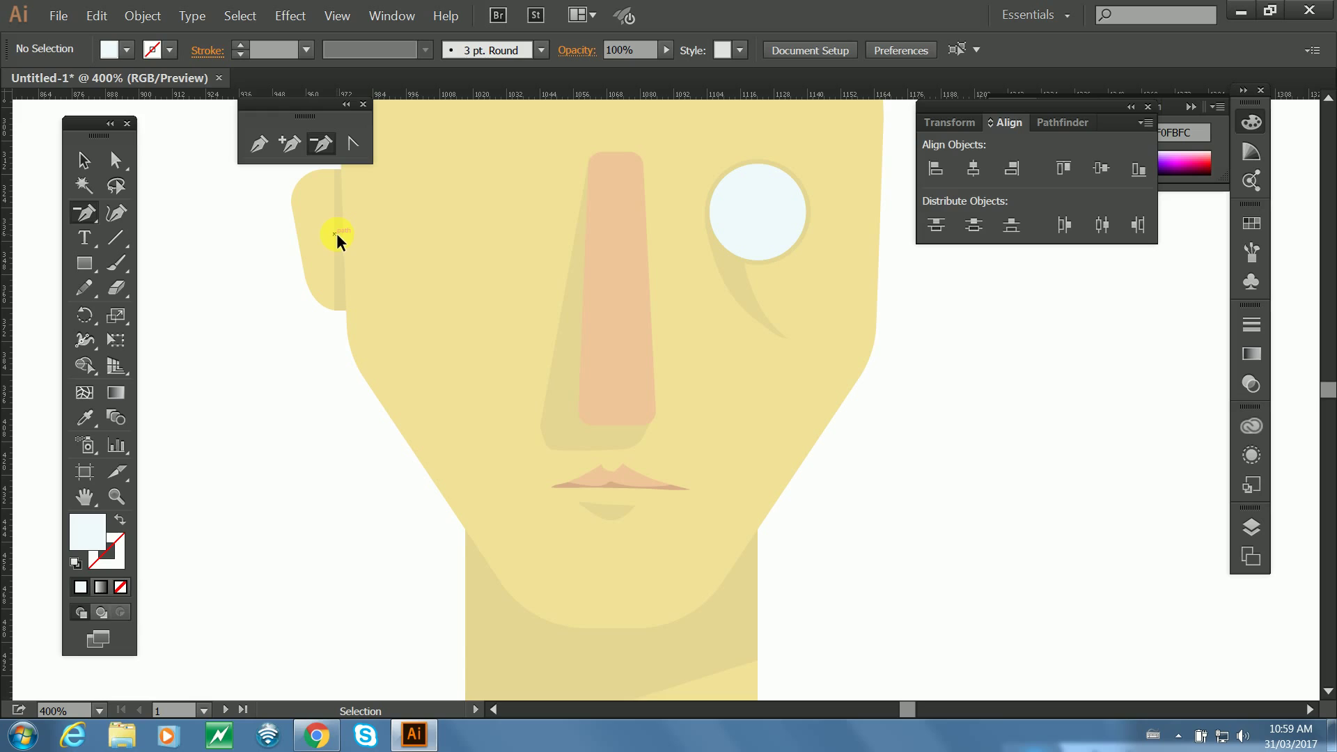
Move the thick-outlined arch slightly down and move the thick-outlined rectangle across the artboard onto the lower part of the head.
key("ctrl+minus")
key("ctrl+minus")
key("ctrl+minus")
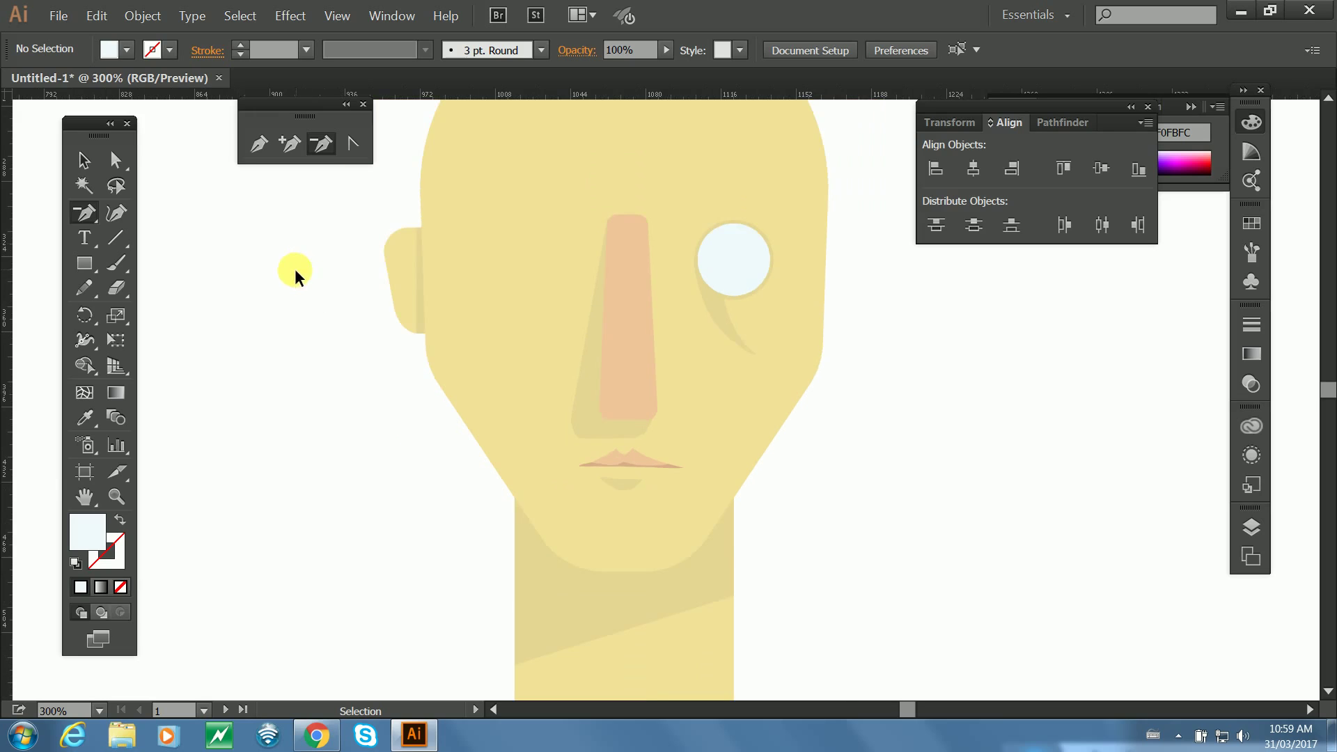
key("ctrl+minus")
key("ctrl+minus")
left_click(84, 160)
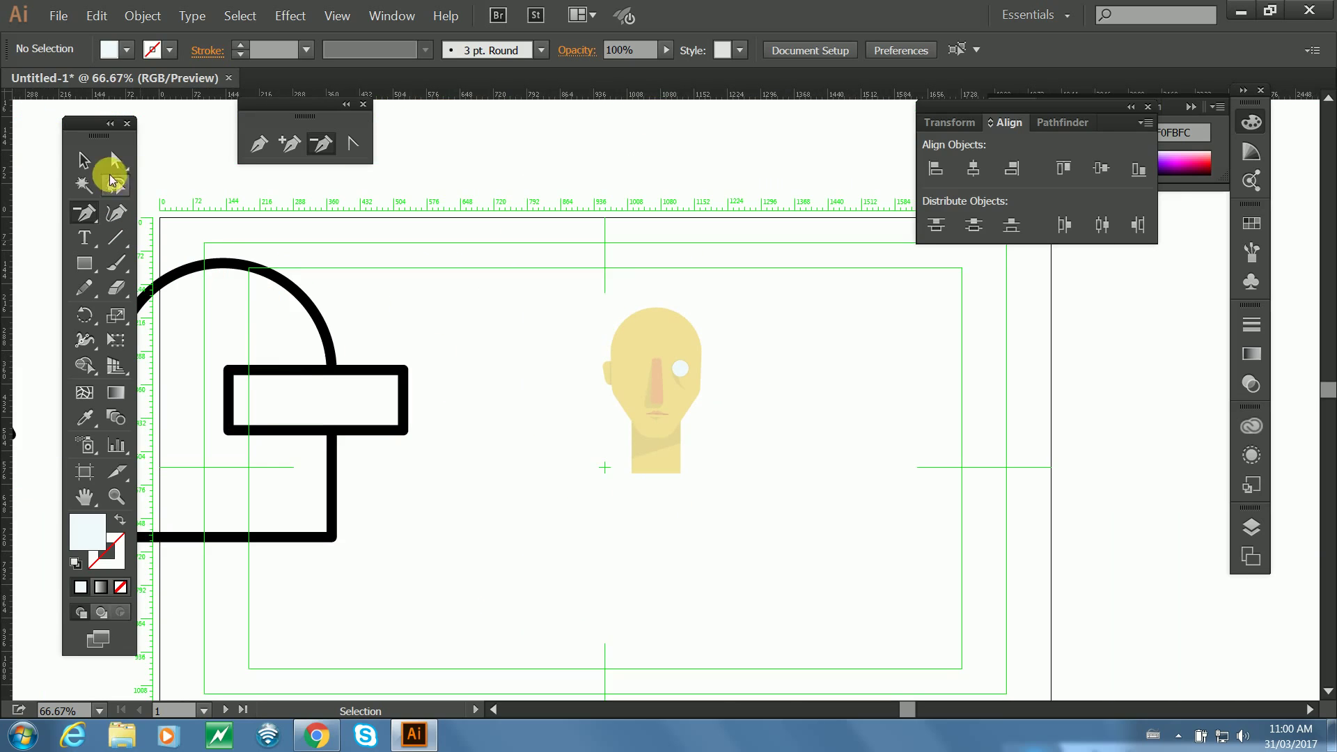
left_click(285, 383)
mouse_move(334, 362)
left_mouse_down()
mouse_move(522, 471)
mouse_move(334, 502)
mouse_move(350, 452)
left_mouse_up()
left_click_drag(376, 380, 752, 439)
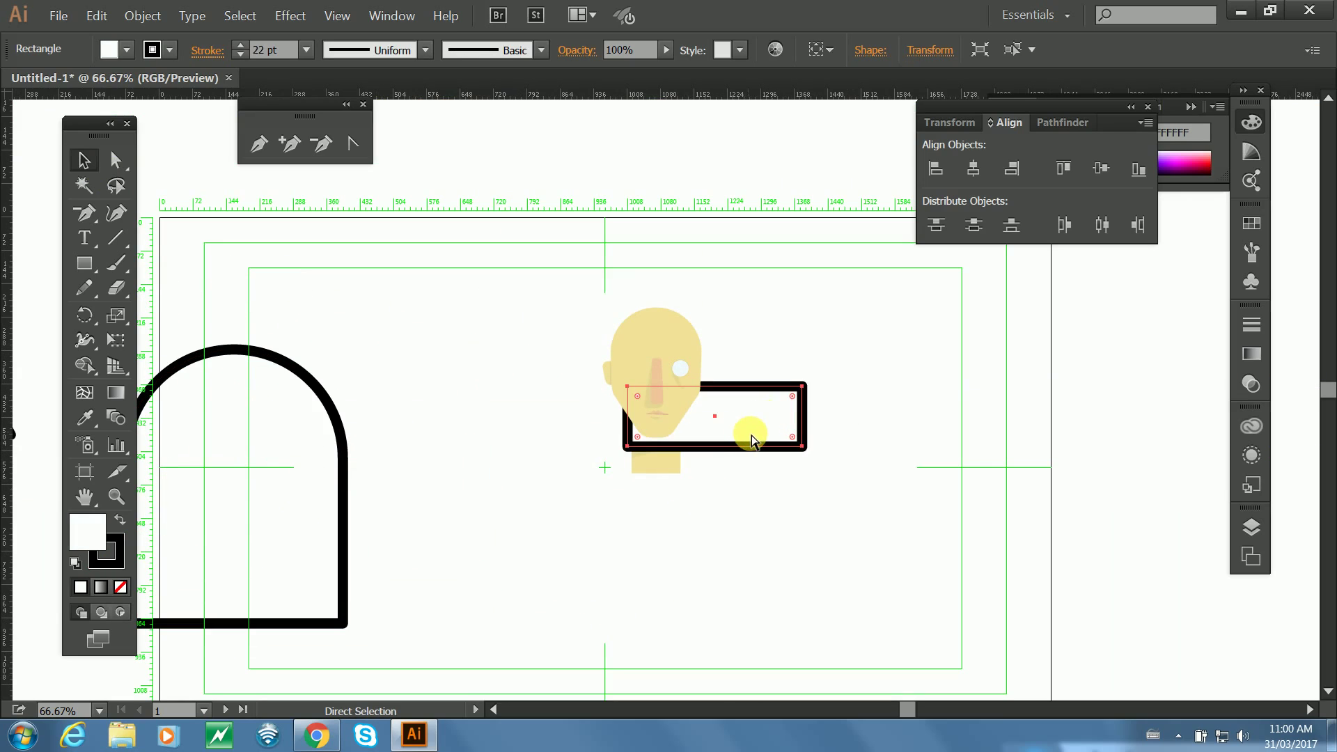
Remove the rectangle's white fill and swap its fill and stroke to make it solid black without an outline.
key("ctrl+equal")
key("ctrl+equal")
key("ctrl+equal")
key("ctrl+equal")
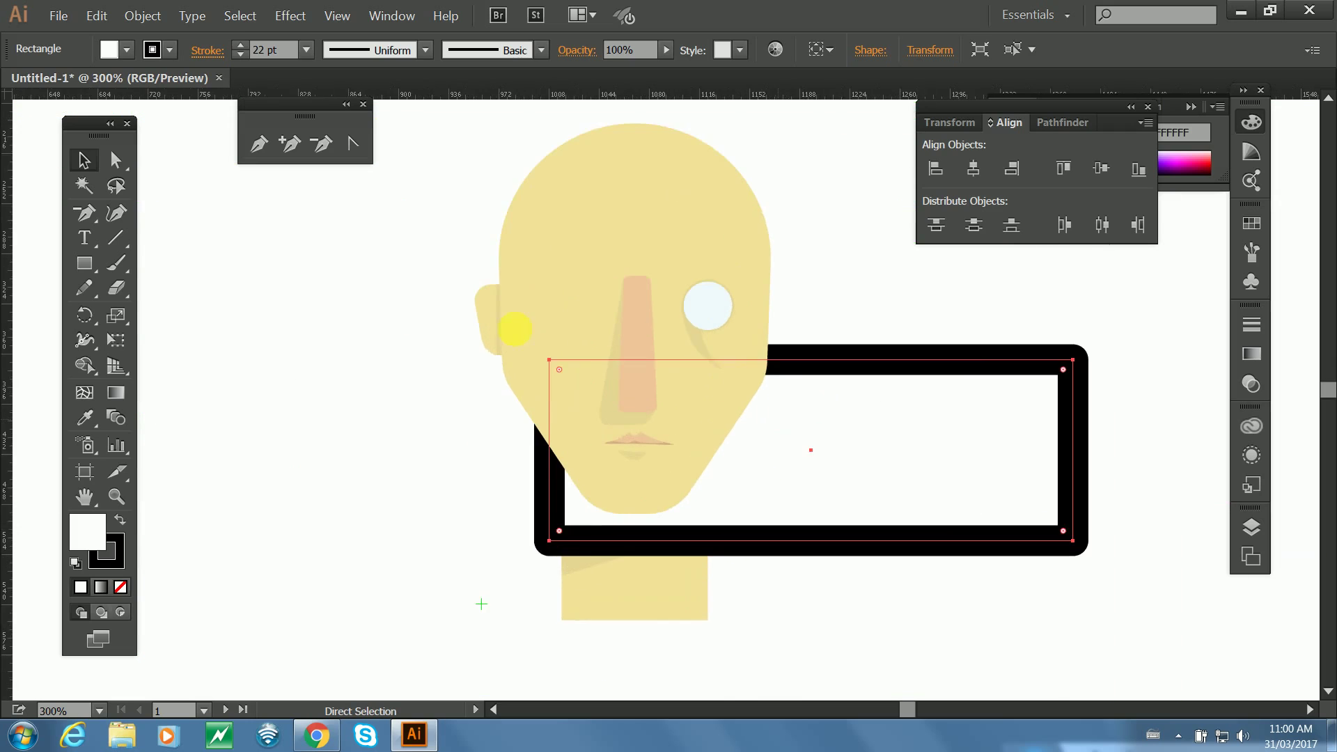
left_click(120, 587)
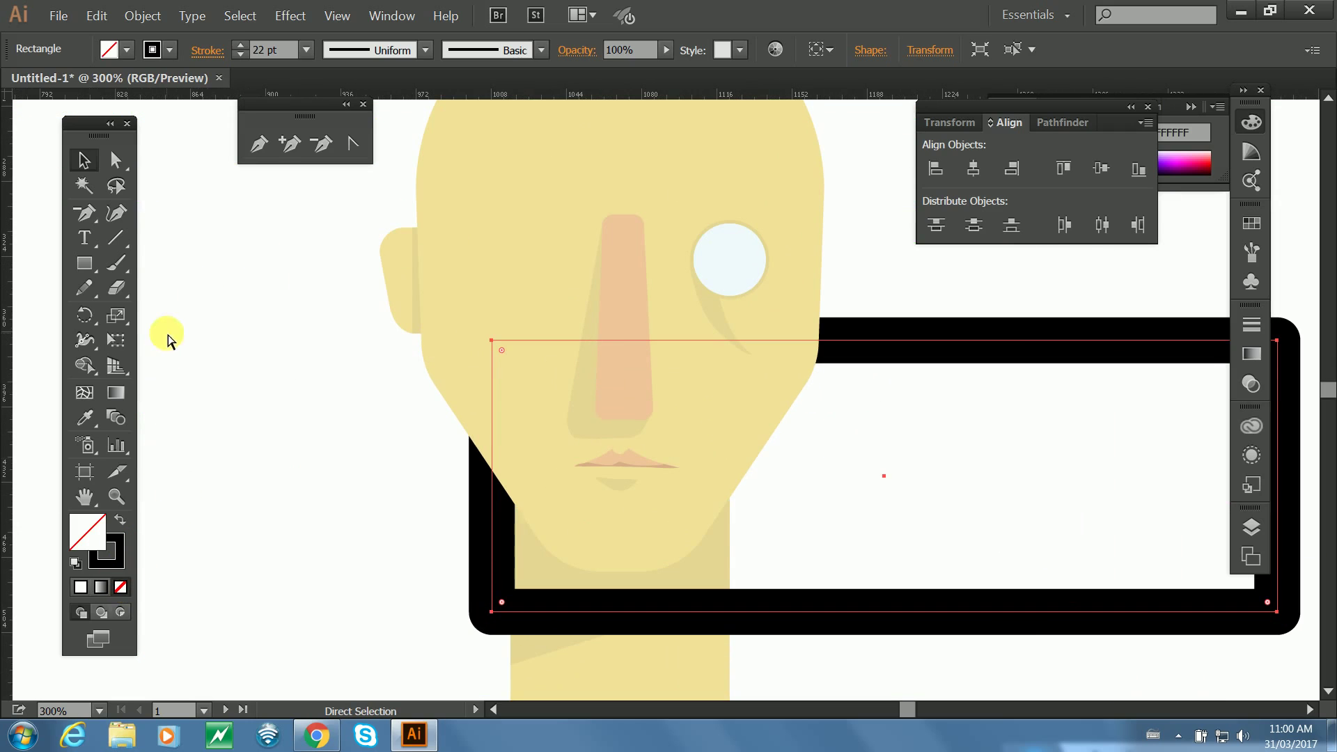
left_click(113, 520)
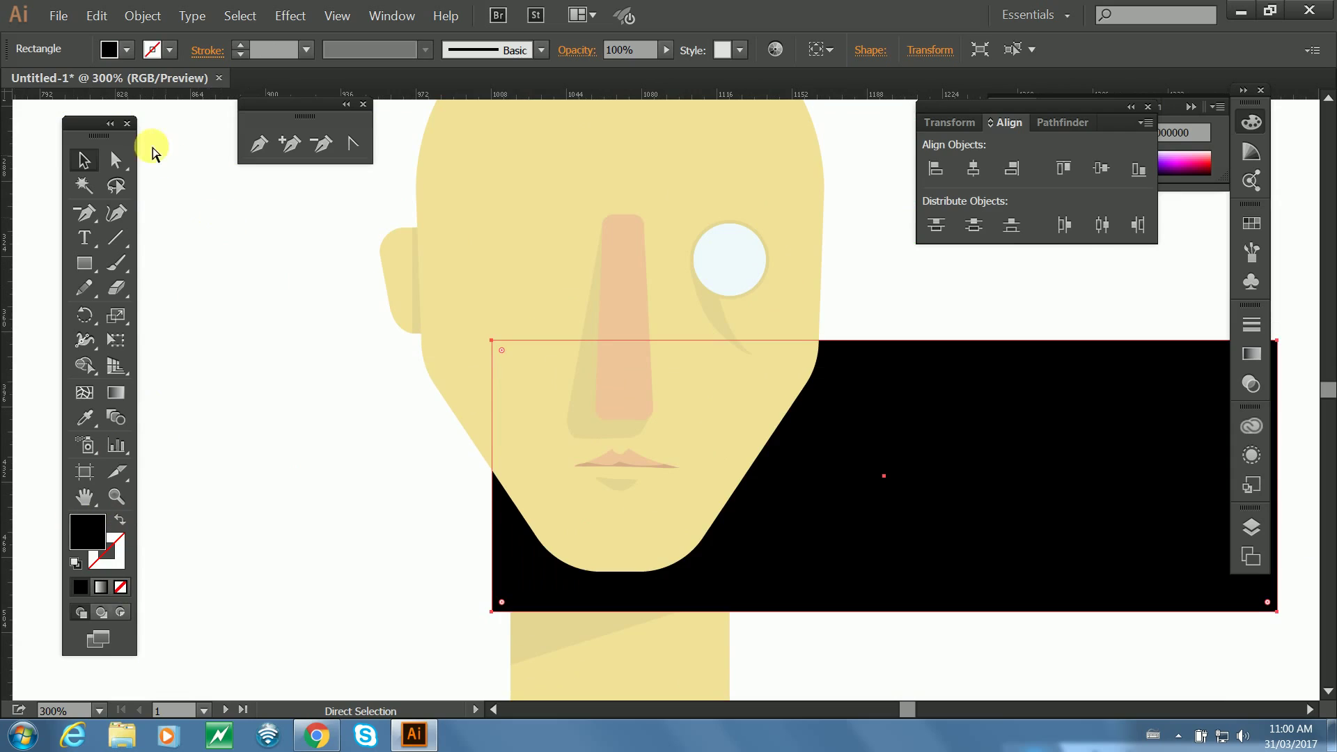
Scale the black rectangle uniformly to 110%.
left_click(493, 613)
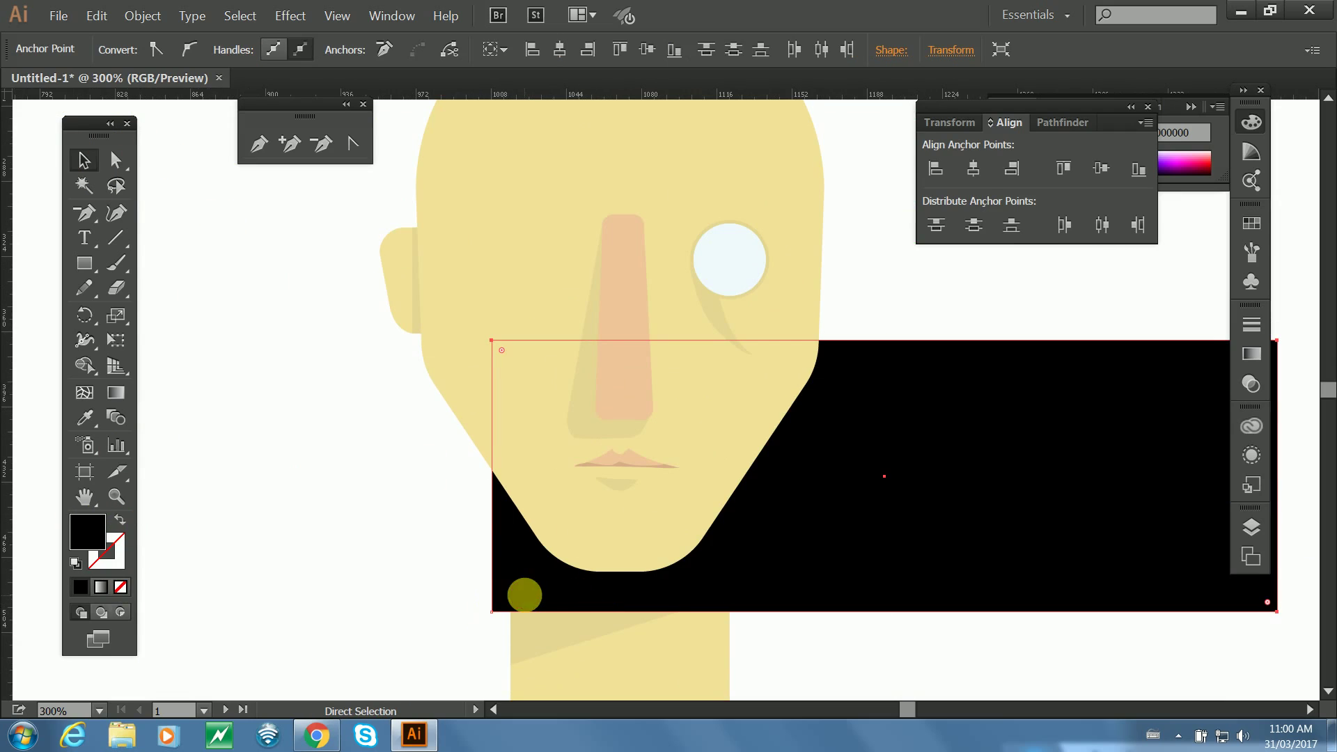
left_click(522, 591)
right_click(905, 587)
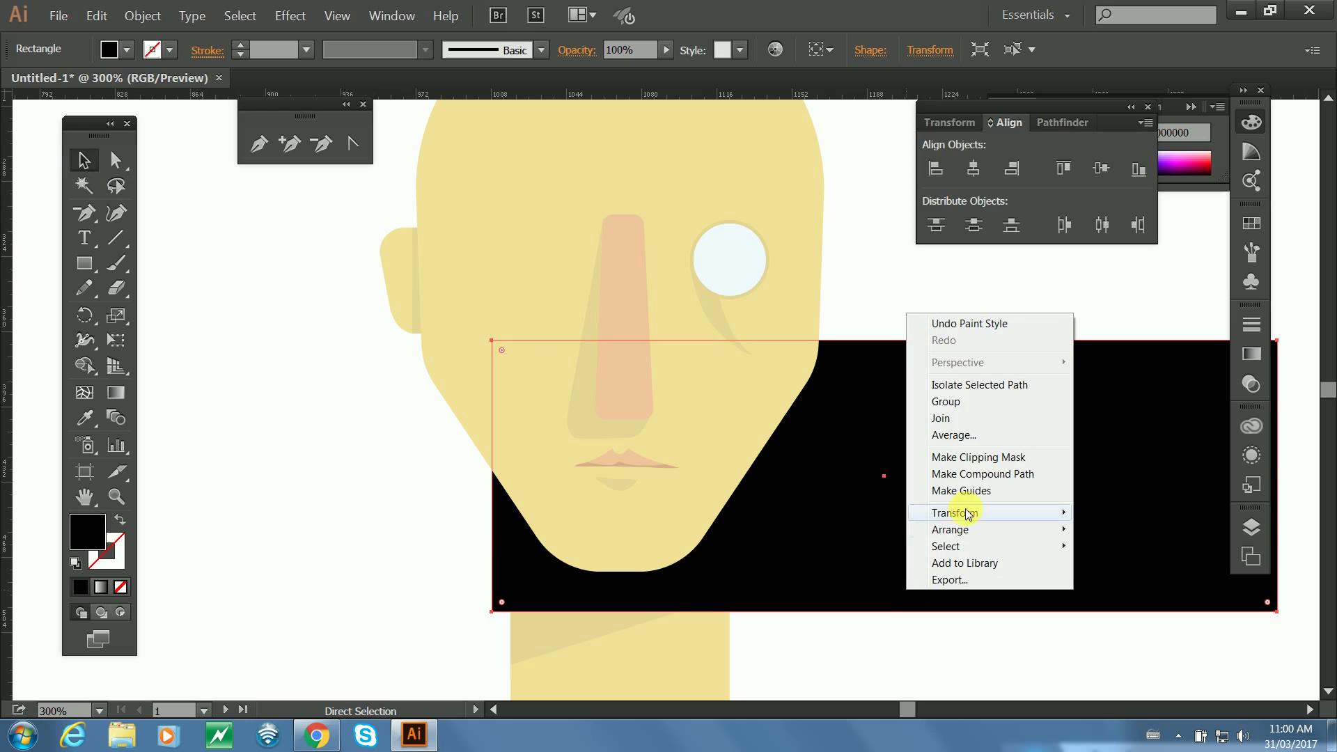
mouse_move(972, 512)
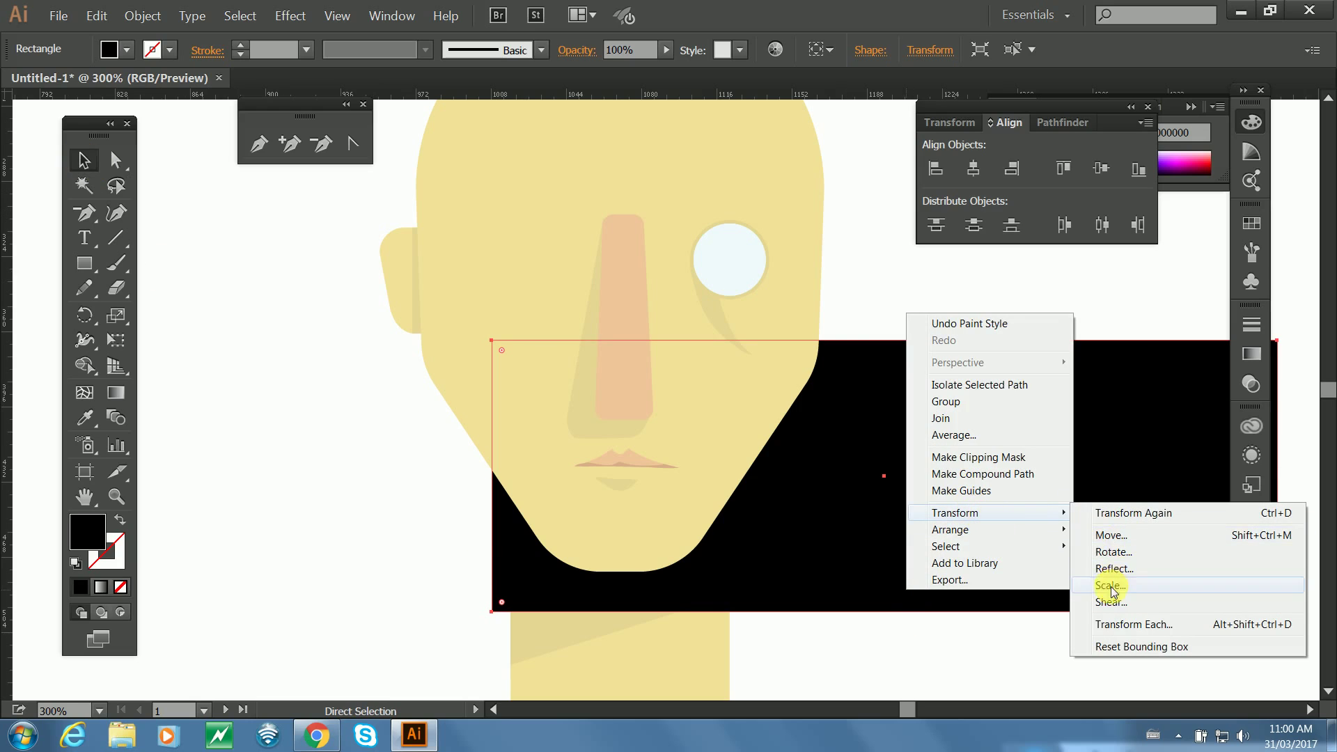
left_click(1110, 590)
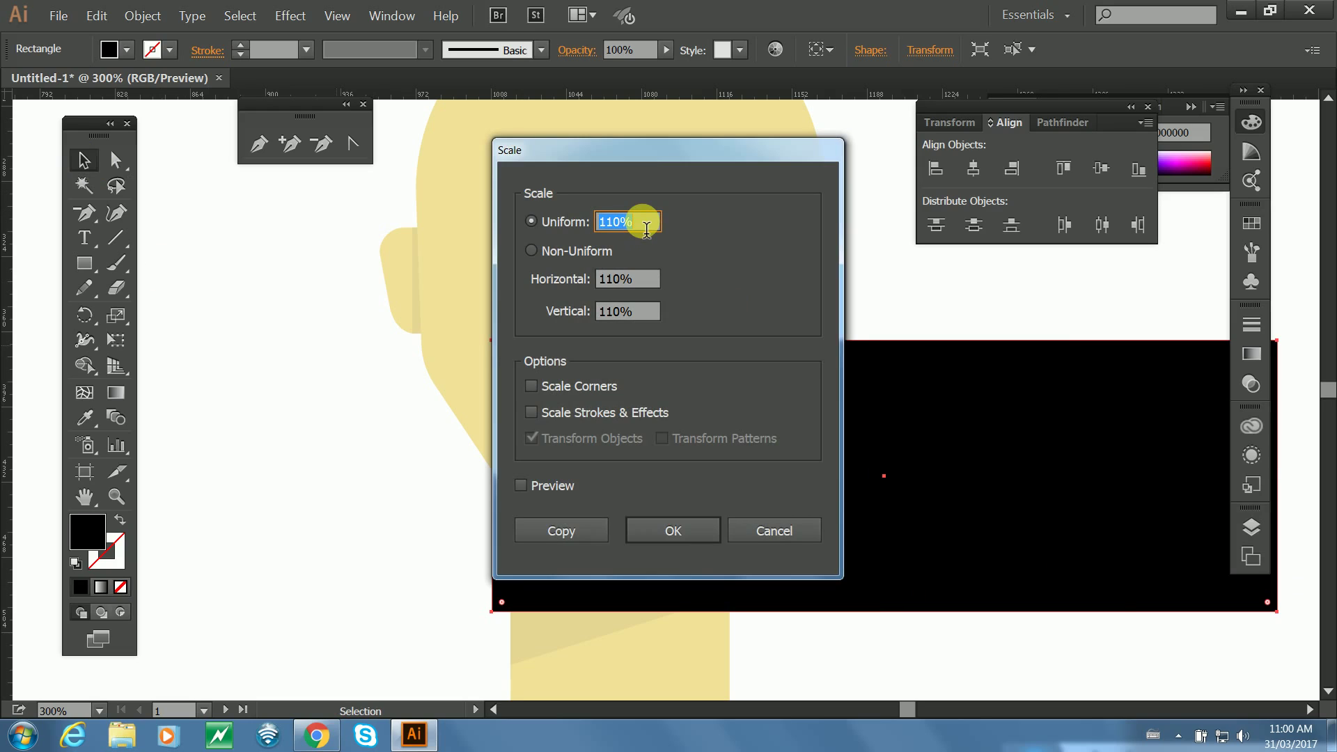
key("Num_Lock")
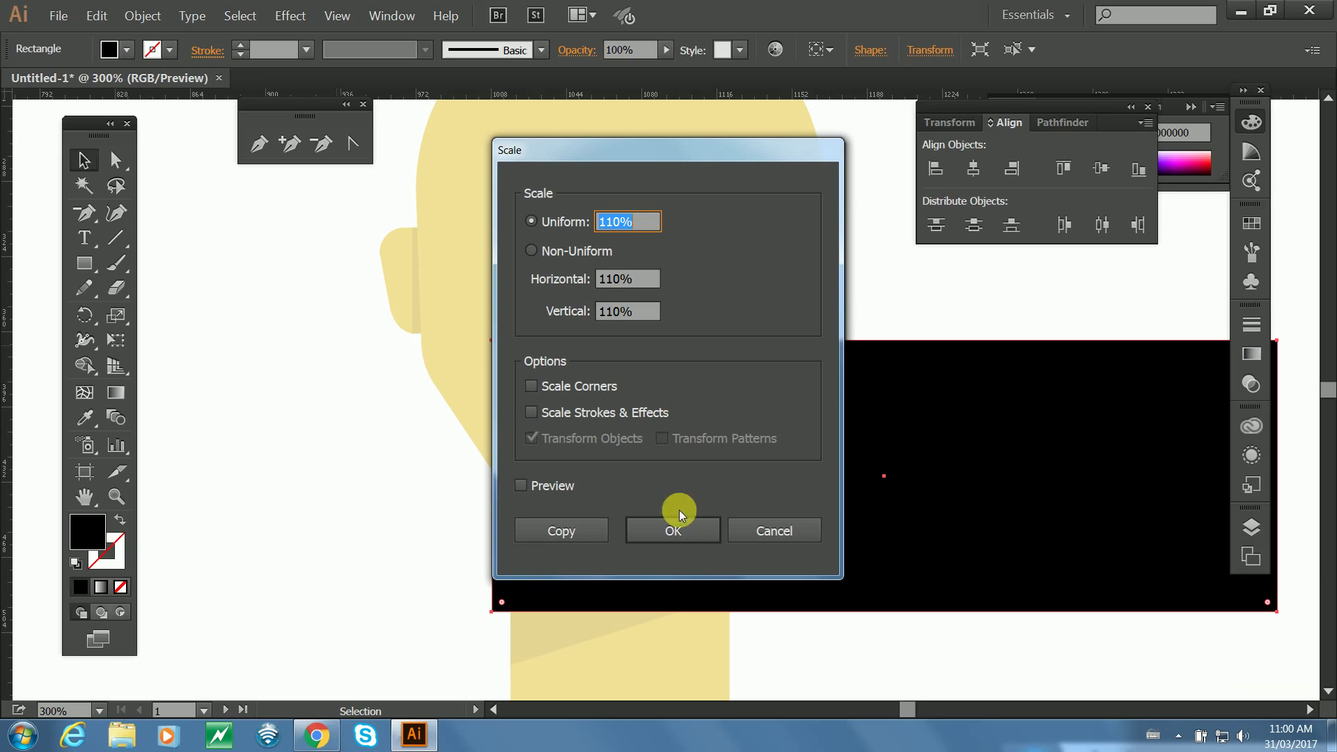
left_click(675, 532)
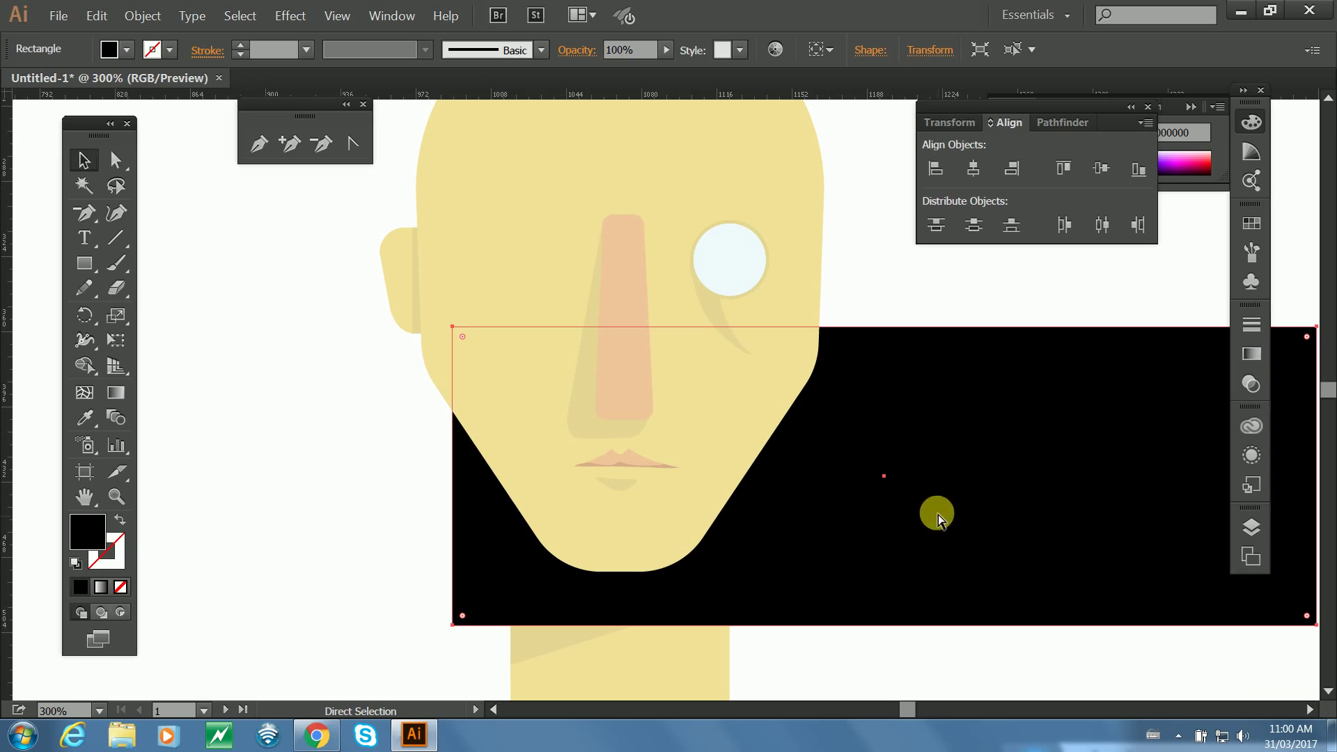
Move the black rectangle out from behind the face and place it beside the head, on the side opposite the ear.
left_click_drag(838, 525, 1063, 482)
left_click_drag(985, 503, 984, 573)
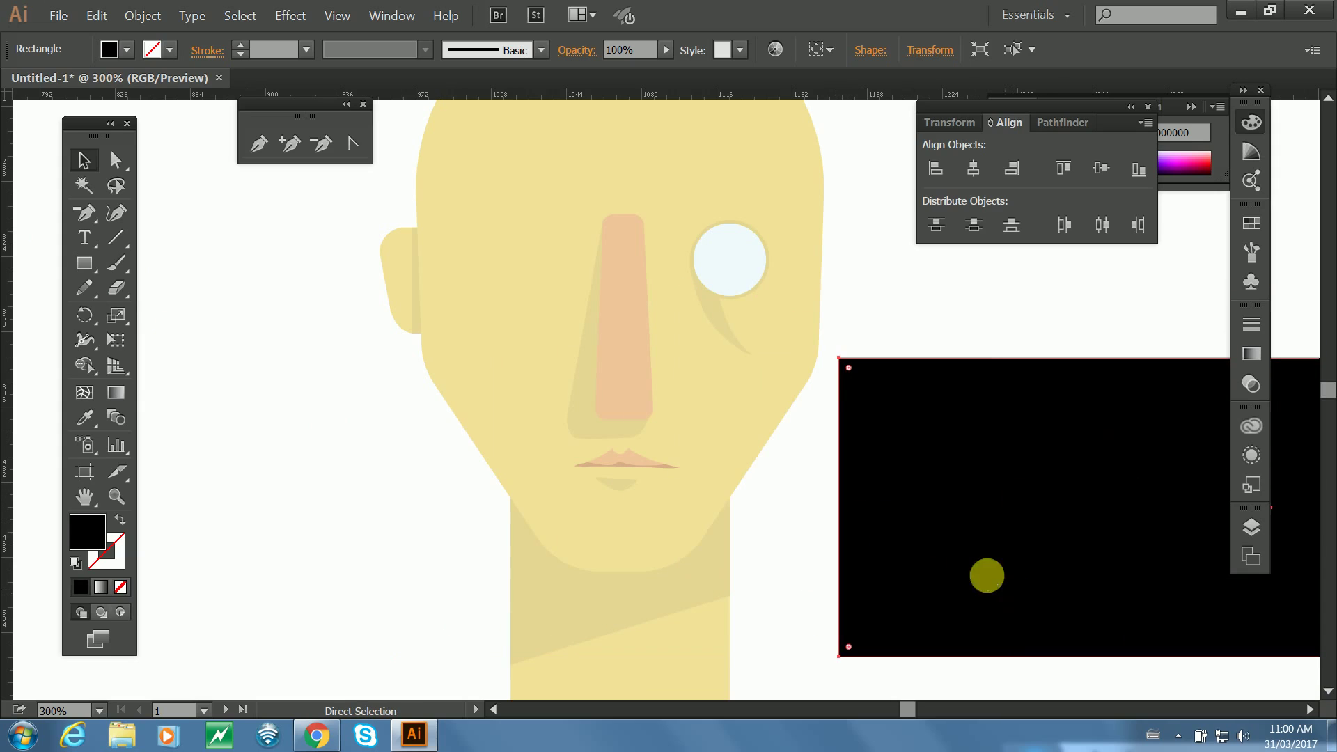
left_click(864, 330)
left_click_drag(908, 429, 878, 443)
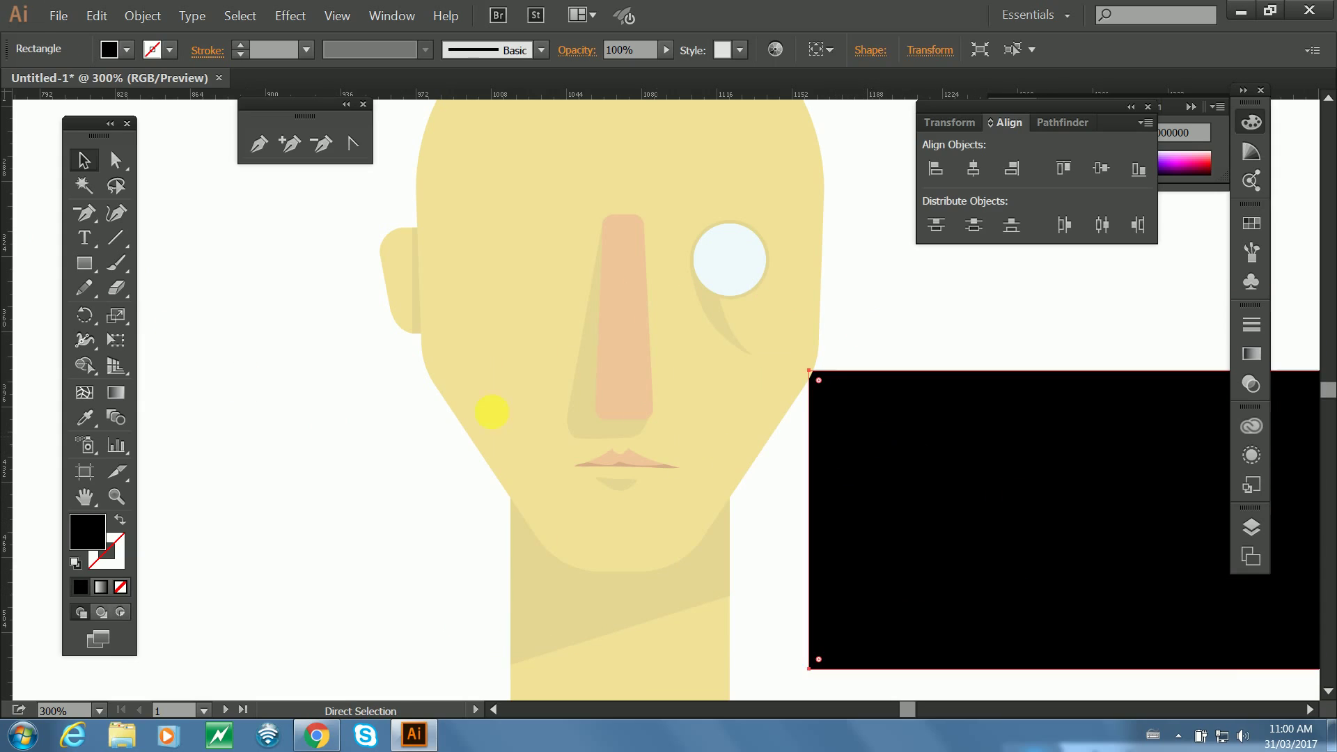
left_click(191, 290)
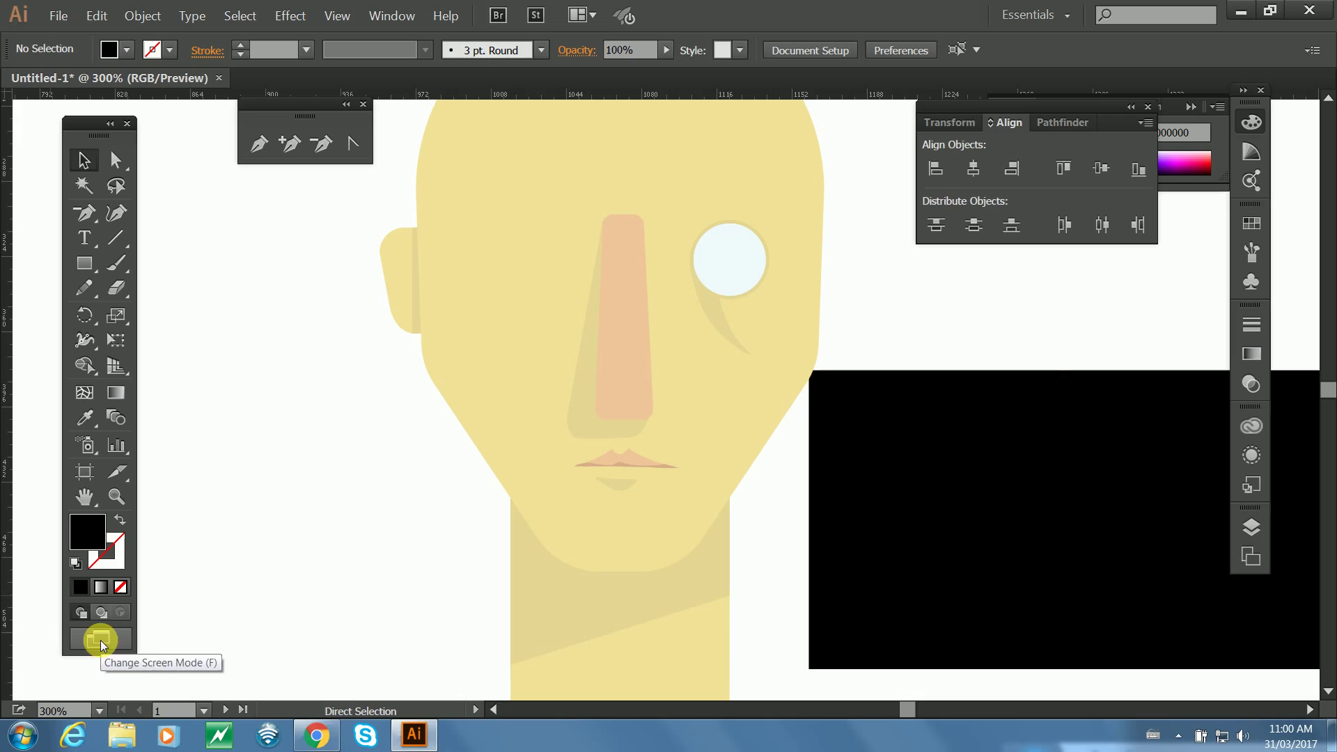
left_click_drag(865, 537, 931, 582)
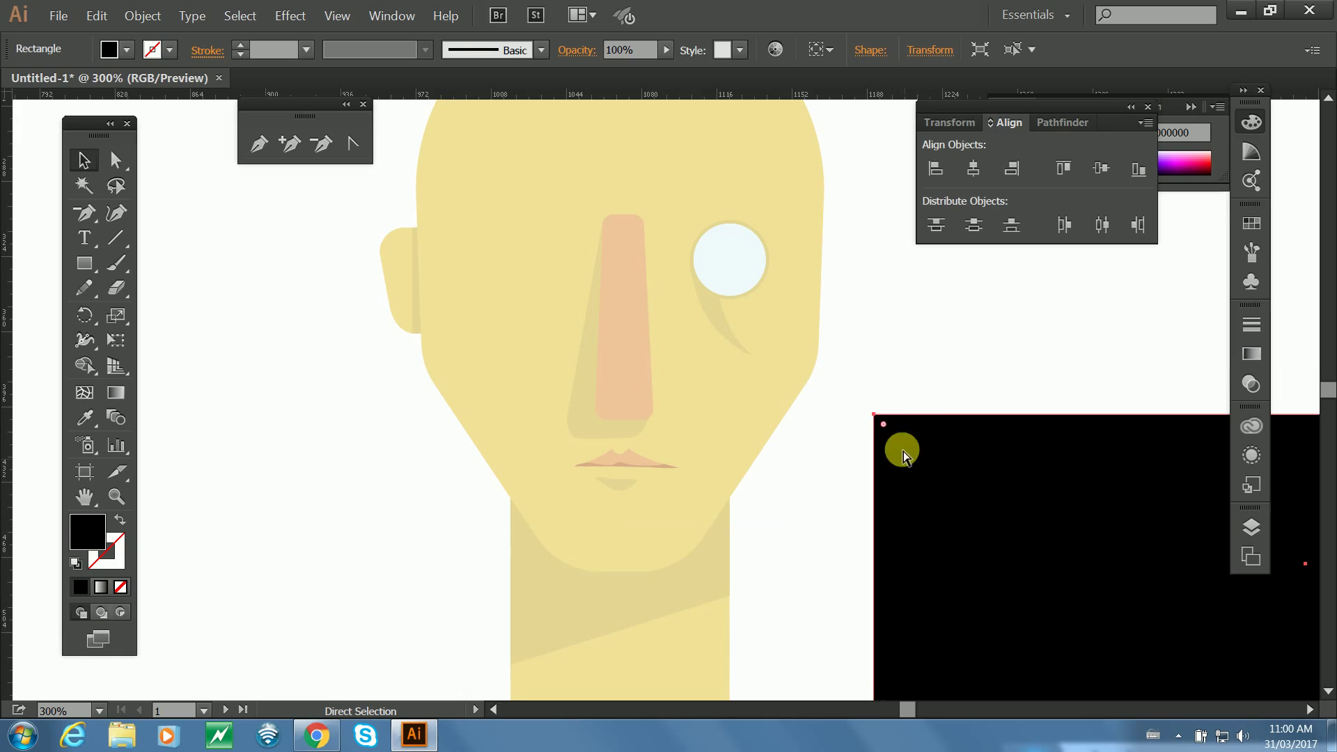
left_click_drag(872, 418, 911, 492)
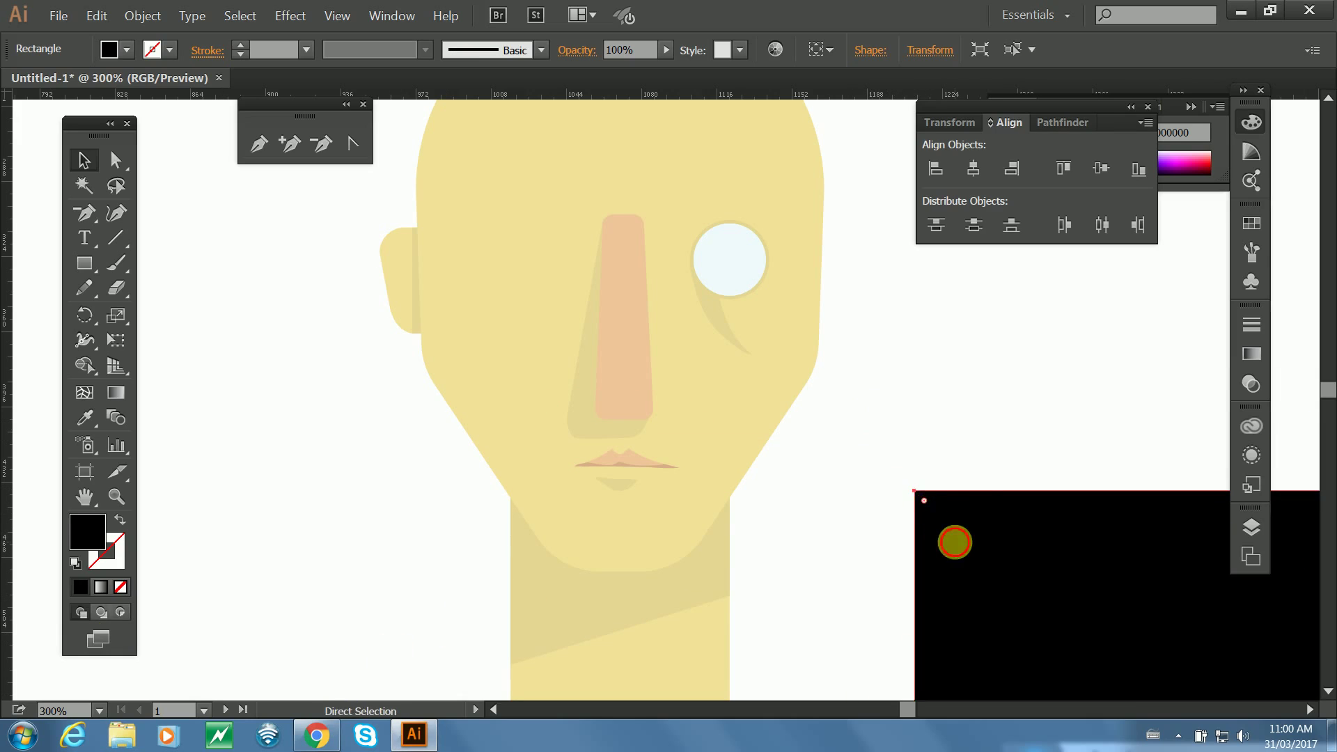
left_click_drag(955, 540, 896, 367)
left_click_drag(933, 463, 932, 433)
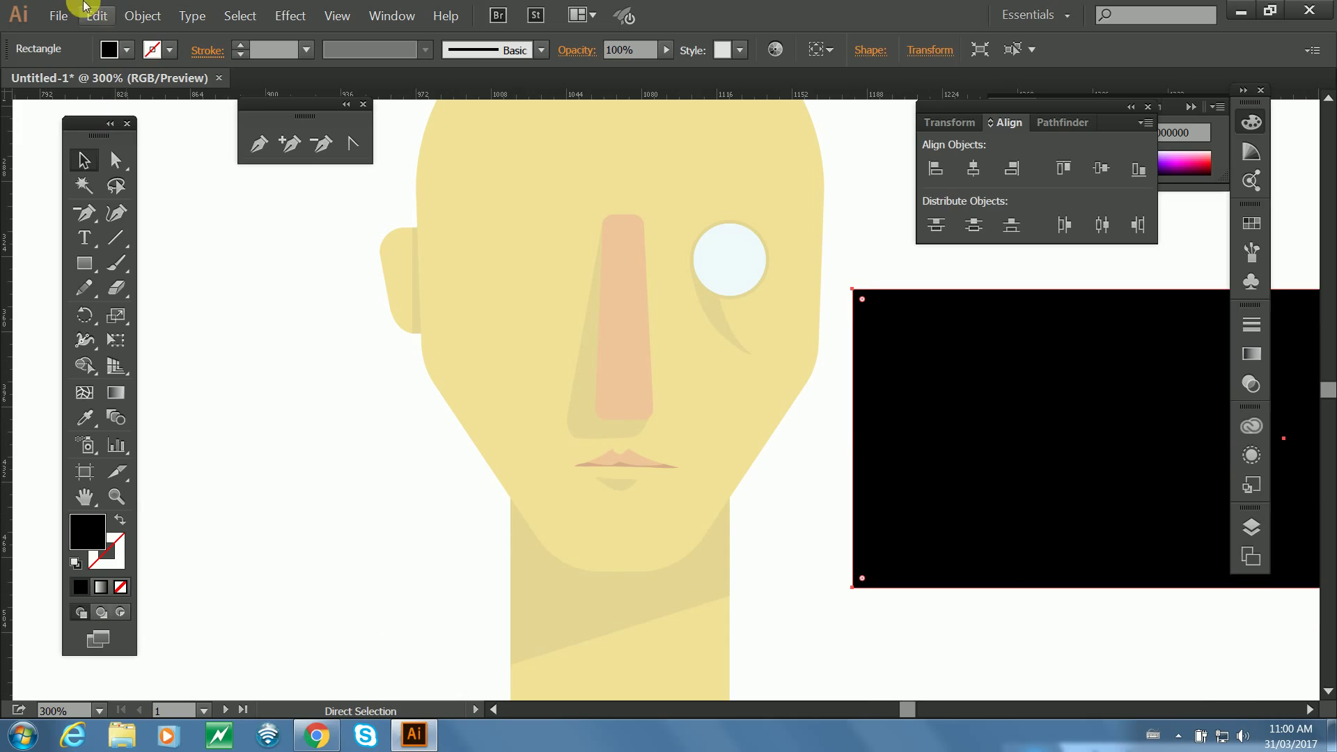
Save the document as an Adobe Illustrator file named Temp, keeping the Illustrator CC version and default save options.
left_click(58, 16)
left_click(89, 159)
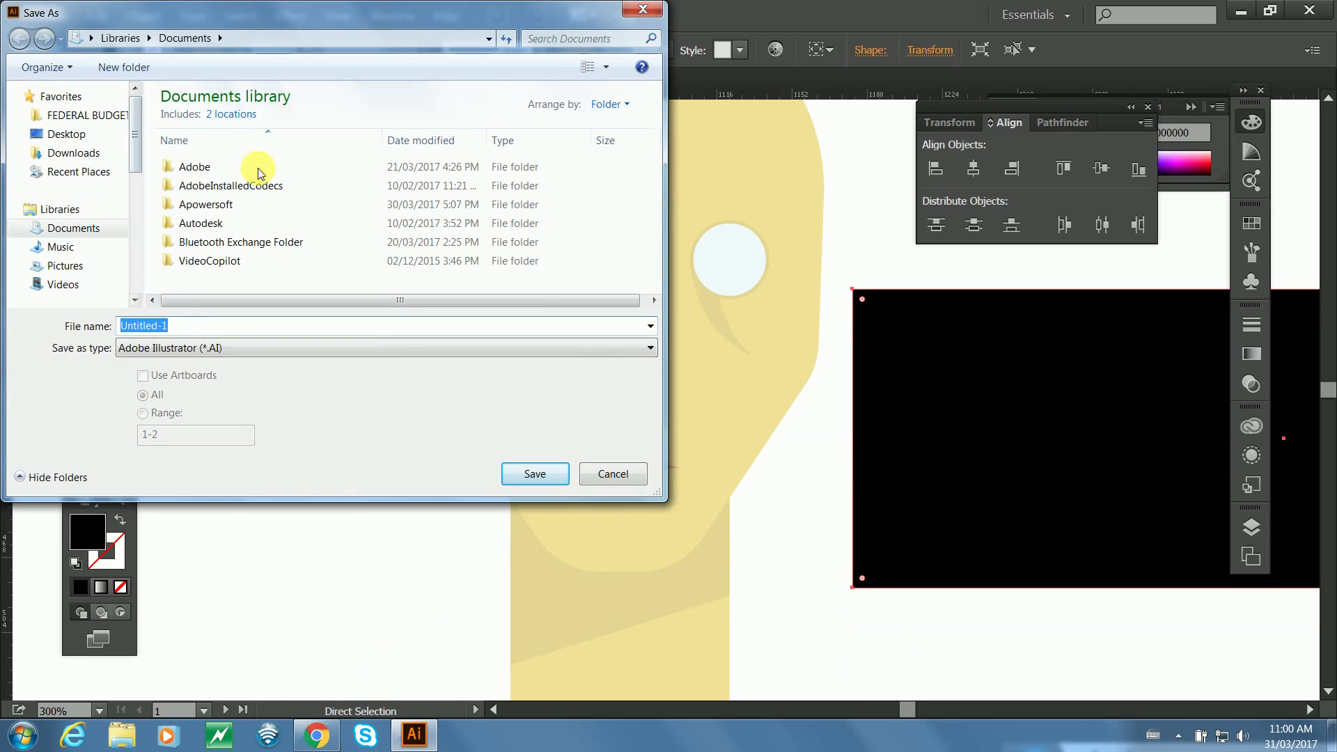
key("Caps_Lock")
type("T")
key("Caps_Lock")
type("emp")
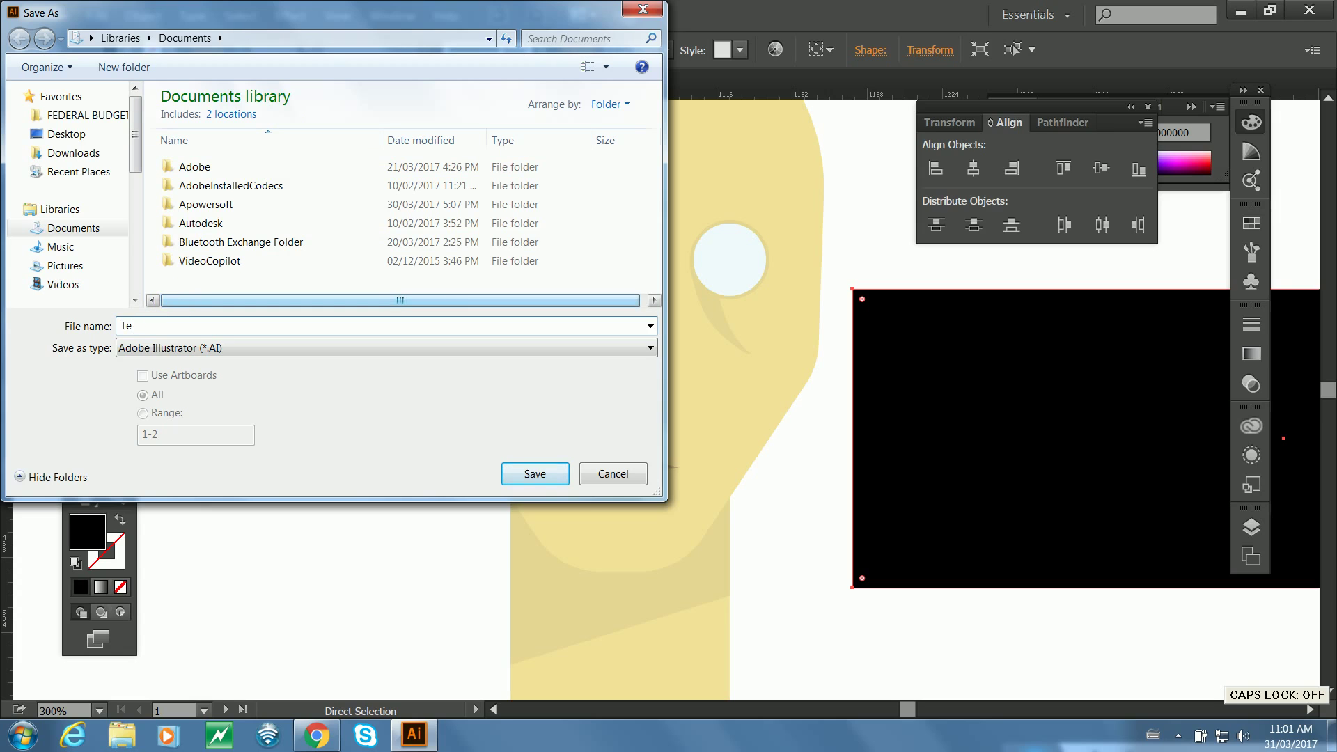
left_click(538, 484)
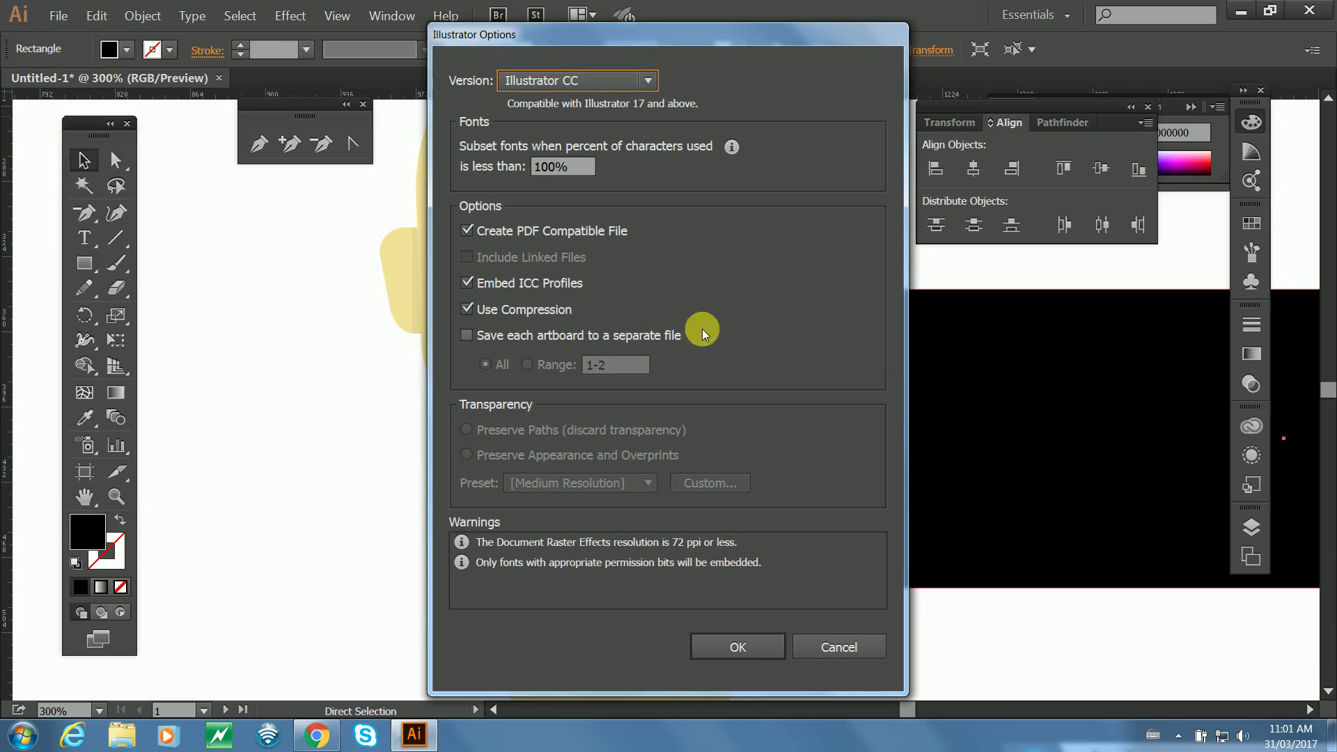
left_click(728, 646)
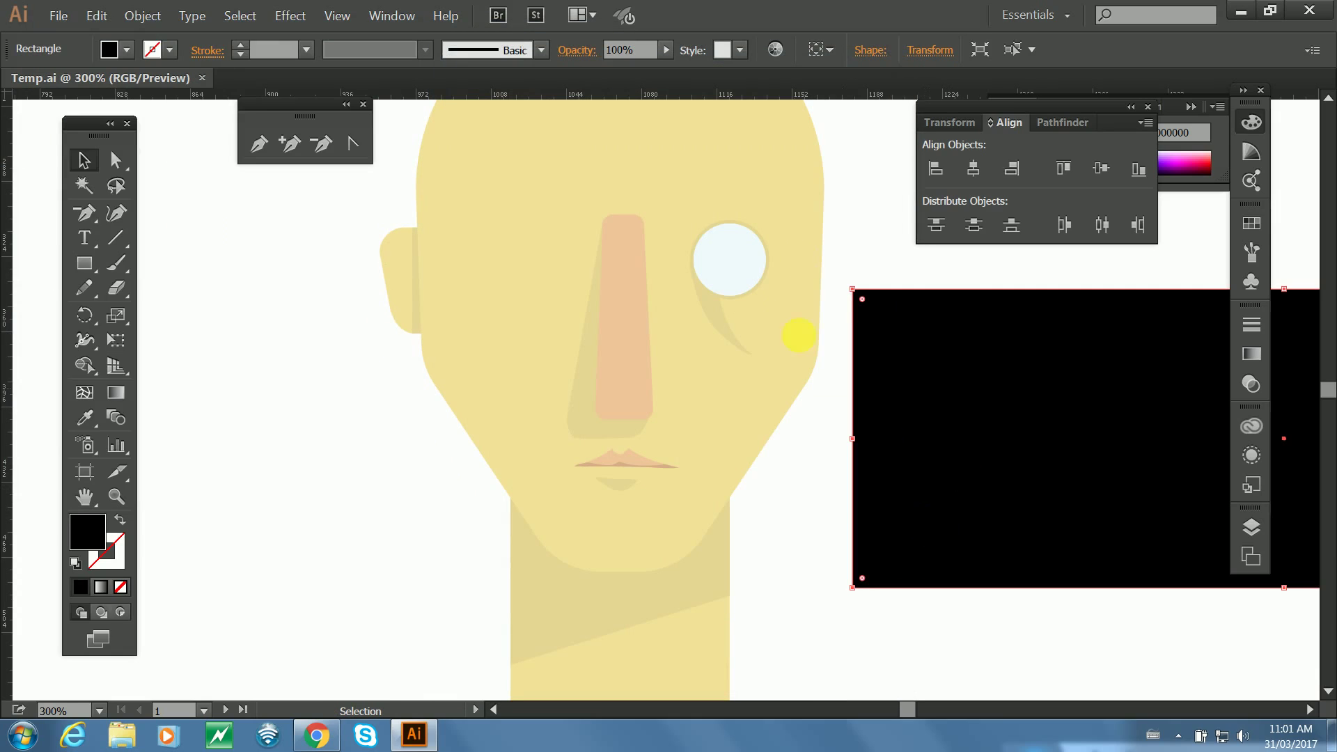
Shrink the solid black rectangle and place it clear of the head, beside the jaw on the side opposite the ear.
left_click(847, 204)
left_click(889, 379)
left_click(855, 252)
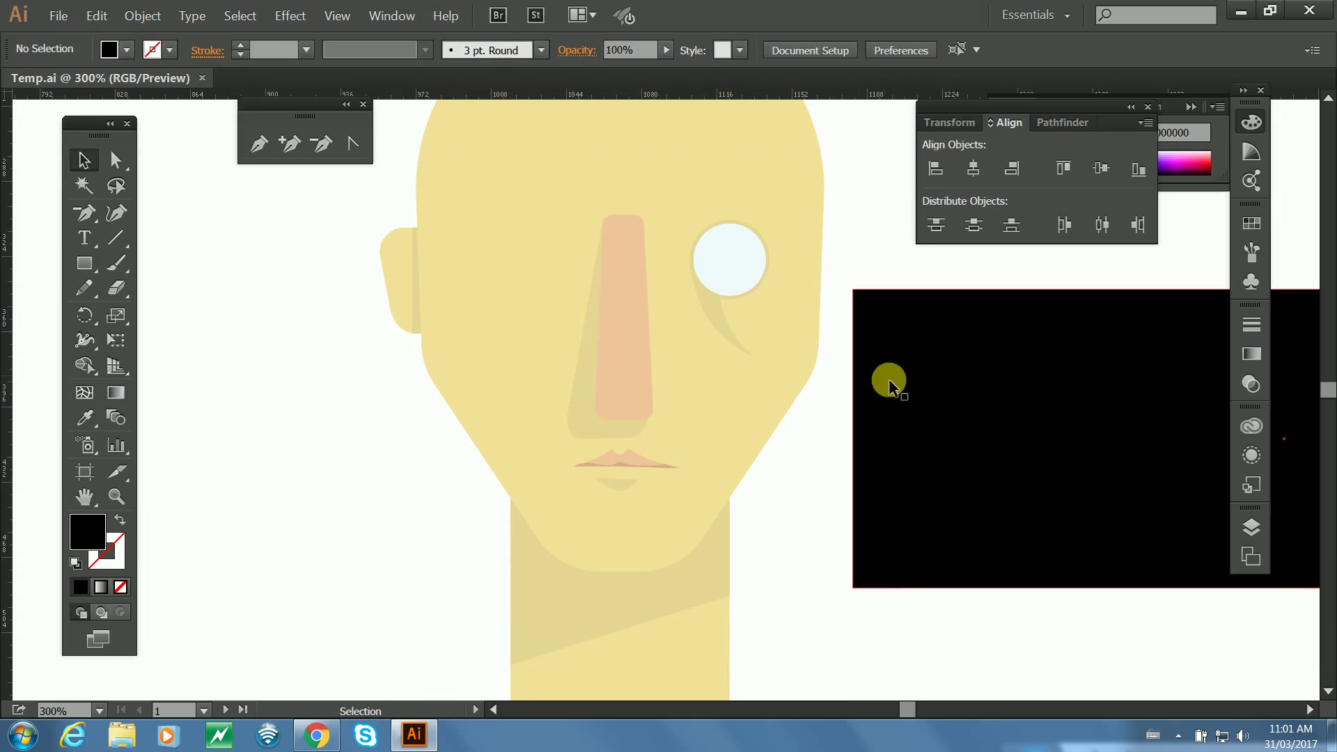
left_click_drag(889, 381, 941, 407)
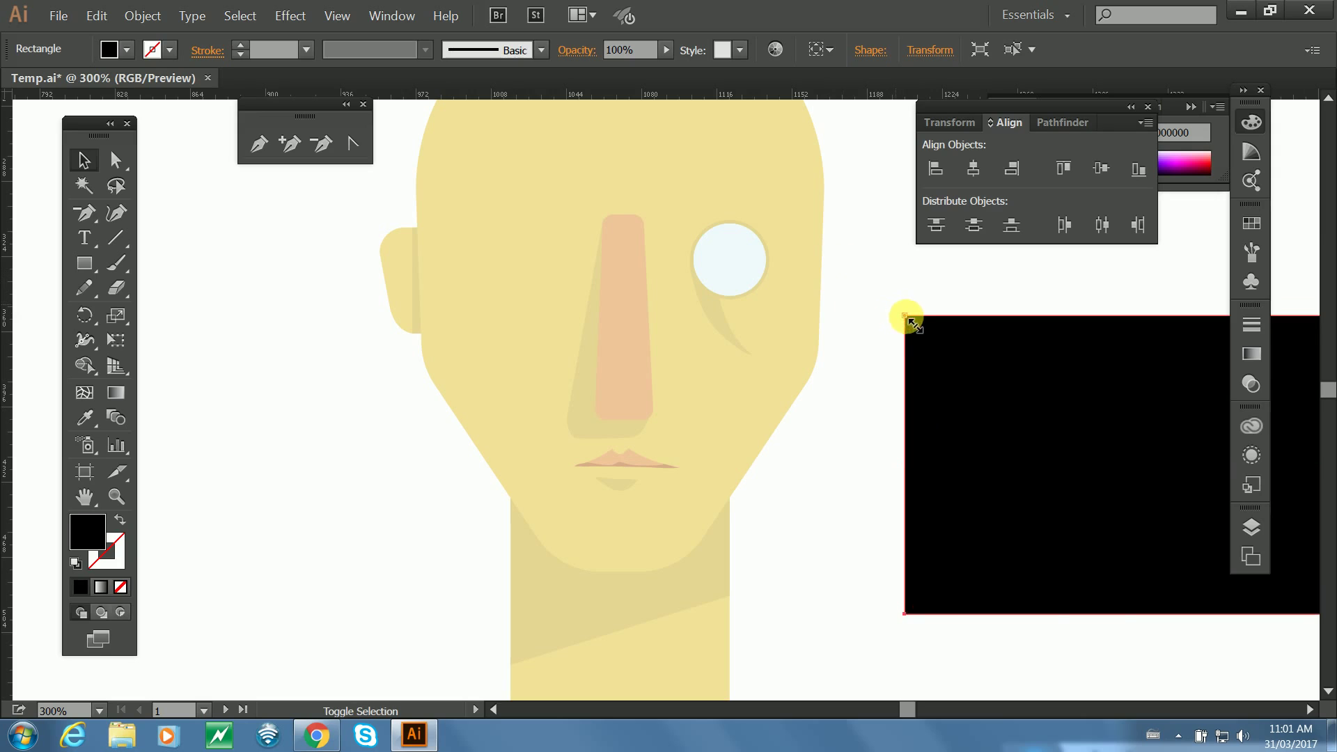
left_click_drag(912, 324, 1121, 388)
left_click_drag(1170, 424, 646, 297)
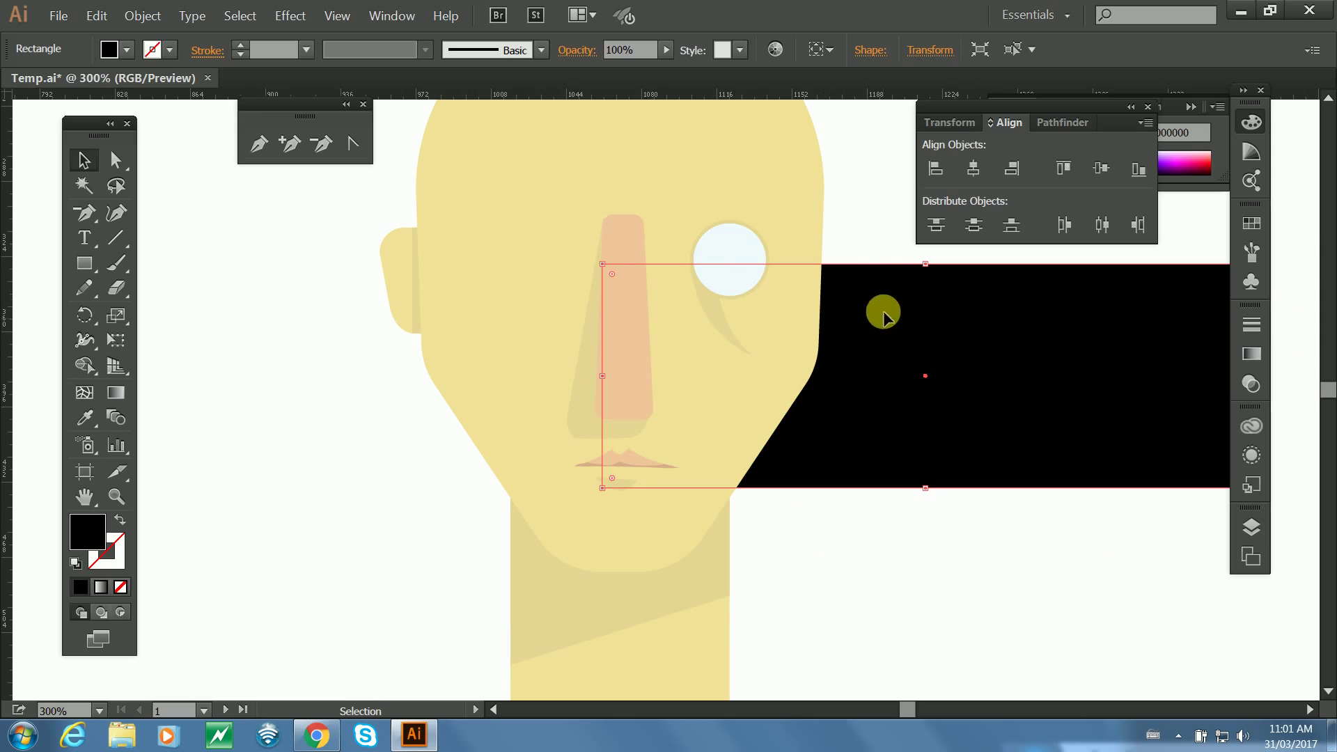
left_click(850, 263)
left_click(887, 315)
left_click_drag(603, 264, 959, 388)
Draw another small black rectangle and place it in front of the face as a flat bar covering the lower half of the white eye circle.
left_click(84, 263)
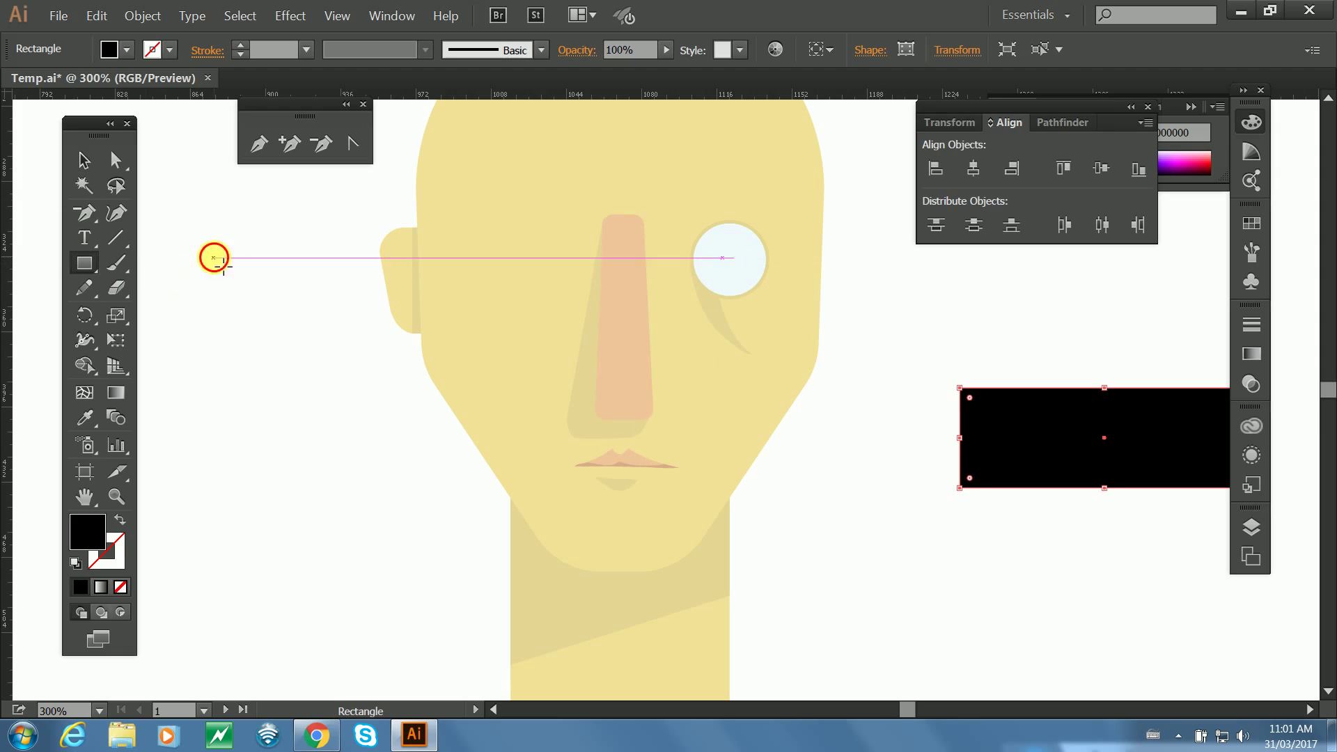
left_click_drag(214, 258, 297, 359)
left_click(83, 160)
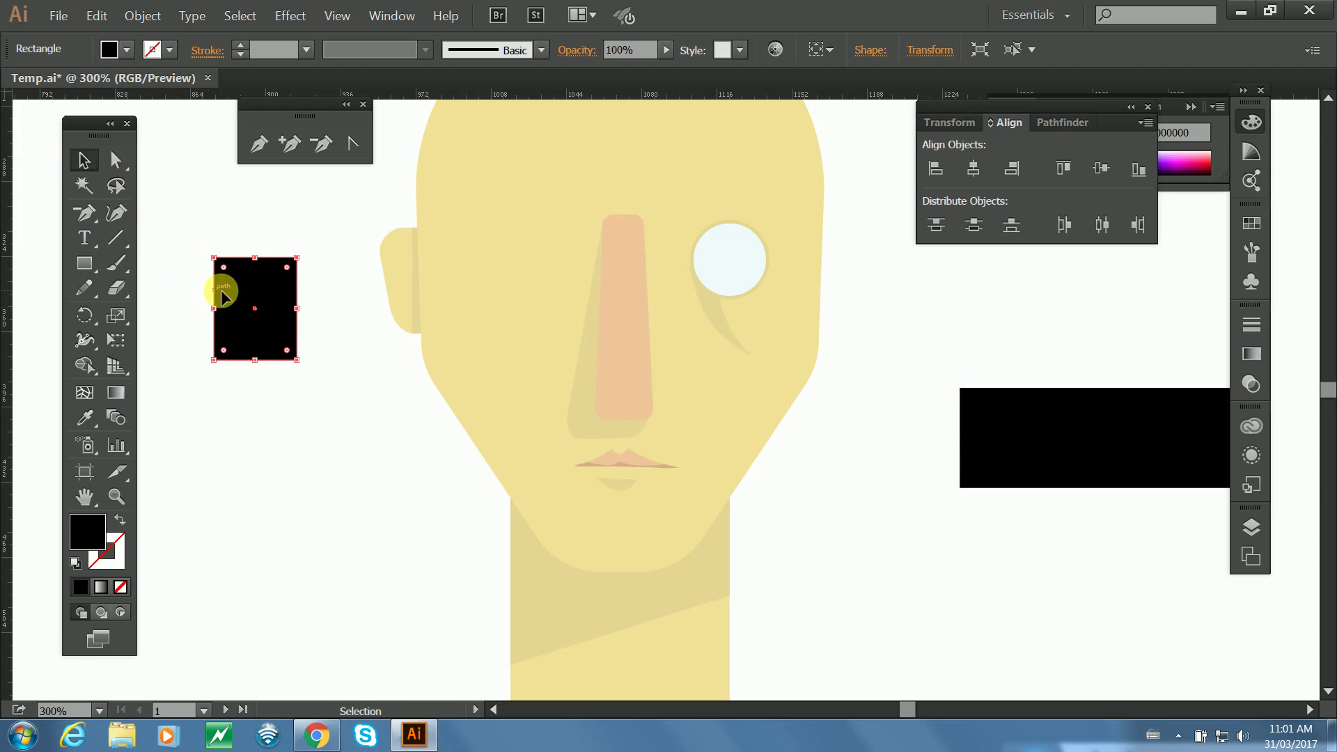
left_click_drag(222, 295, 842, 321)
left_click_drag(761, 365, 761, 316)
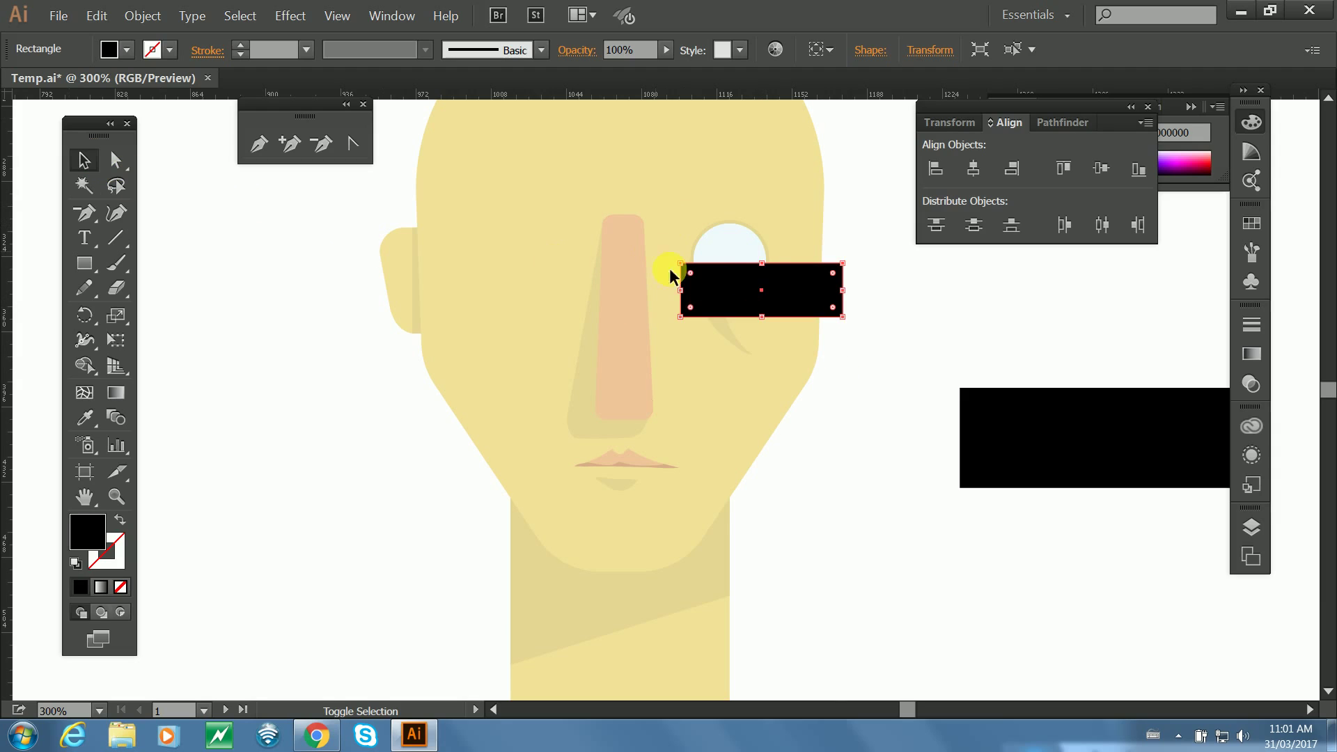
left_click(726, 236, "shift")
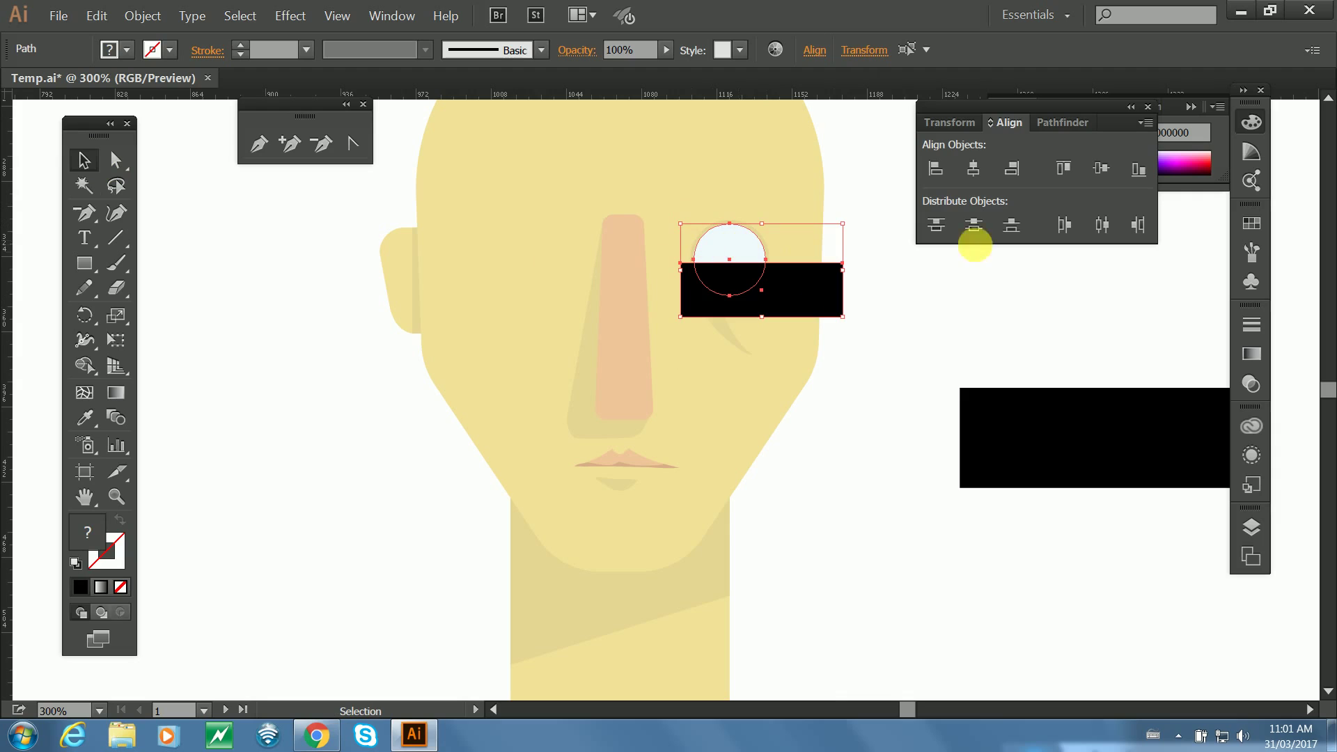
left_click(941, 328)
left_click_drag(815, 296, 809, 283)
left_click(895, 269)
Try to cut the white eye circle in half by subtracting the black bar from it with Minus Front.
left_click(743, 244, "shift")
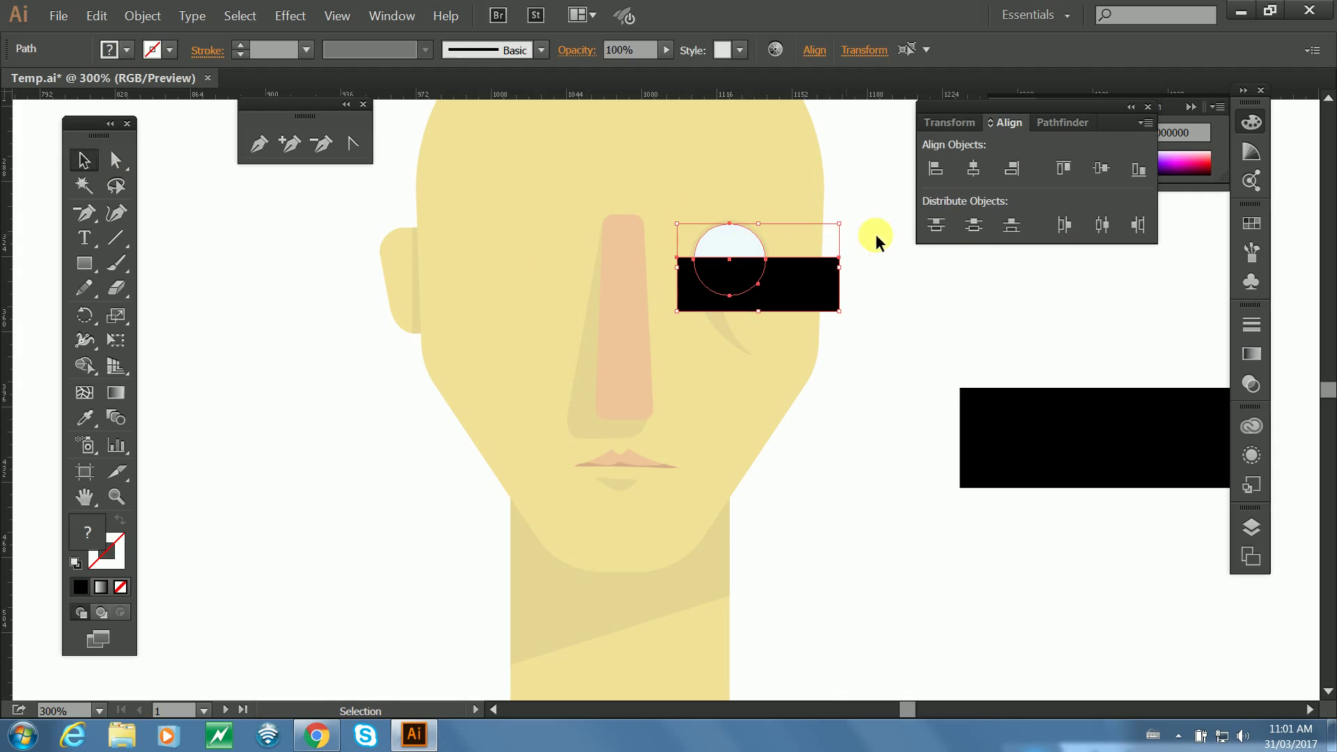
left_click(1057, 123)
left_click(974, 168)
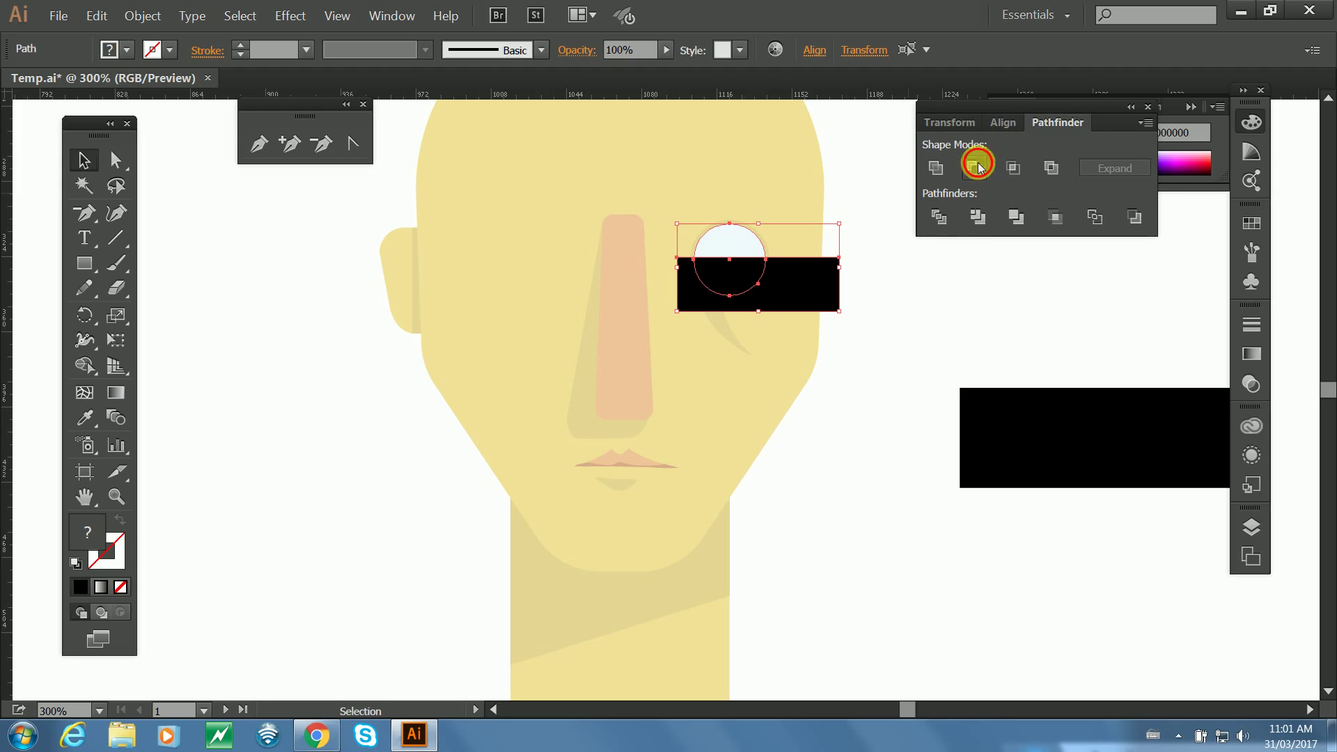
left_click(851, 282)
left_click(731, 252)
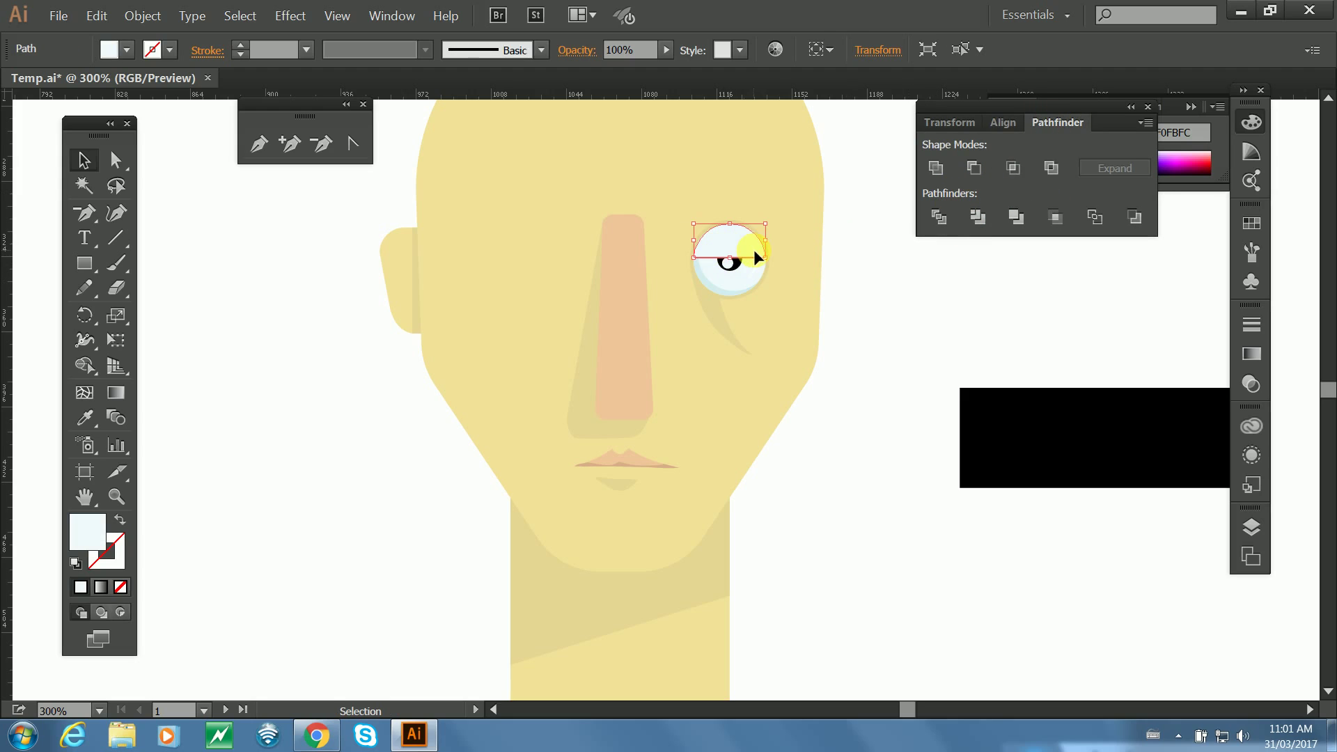
key("i")
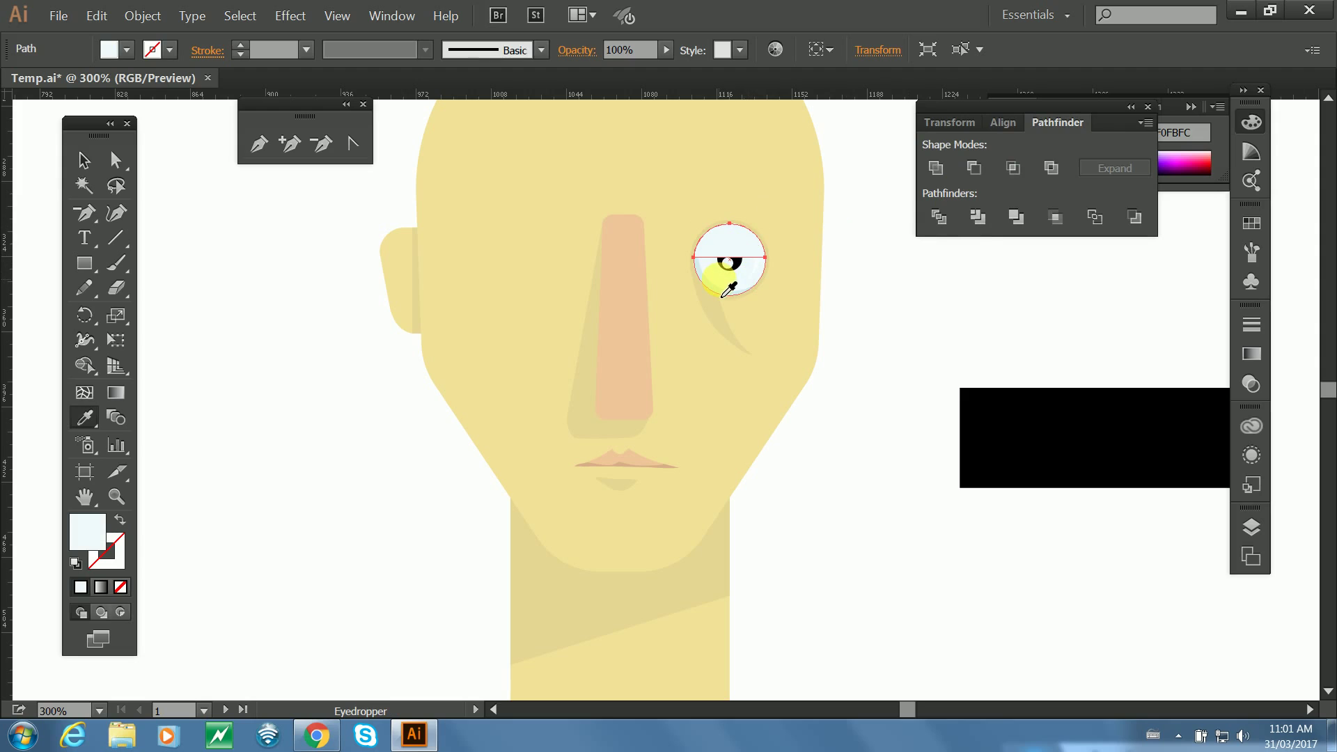
key("ctrl+z")
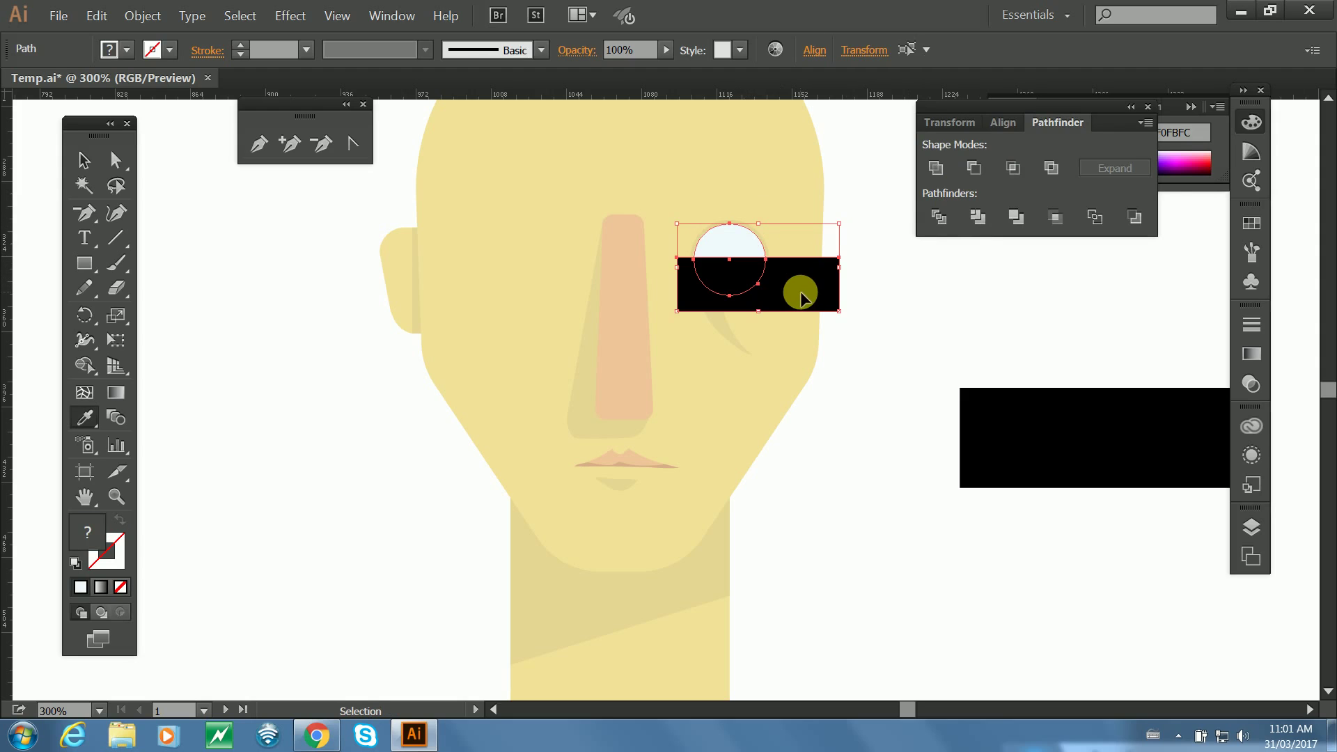
Sample the black bar's colour onto the eye circle and delete the bar.
left_click(805, 308)
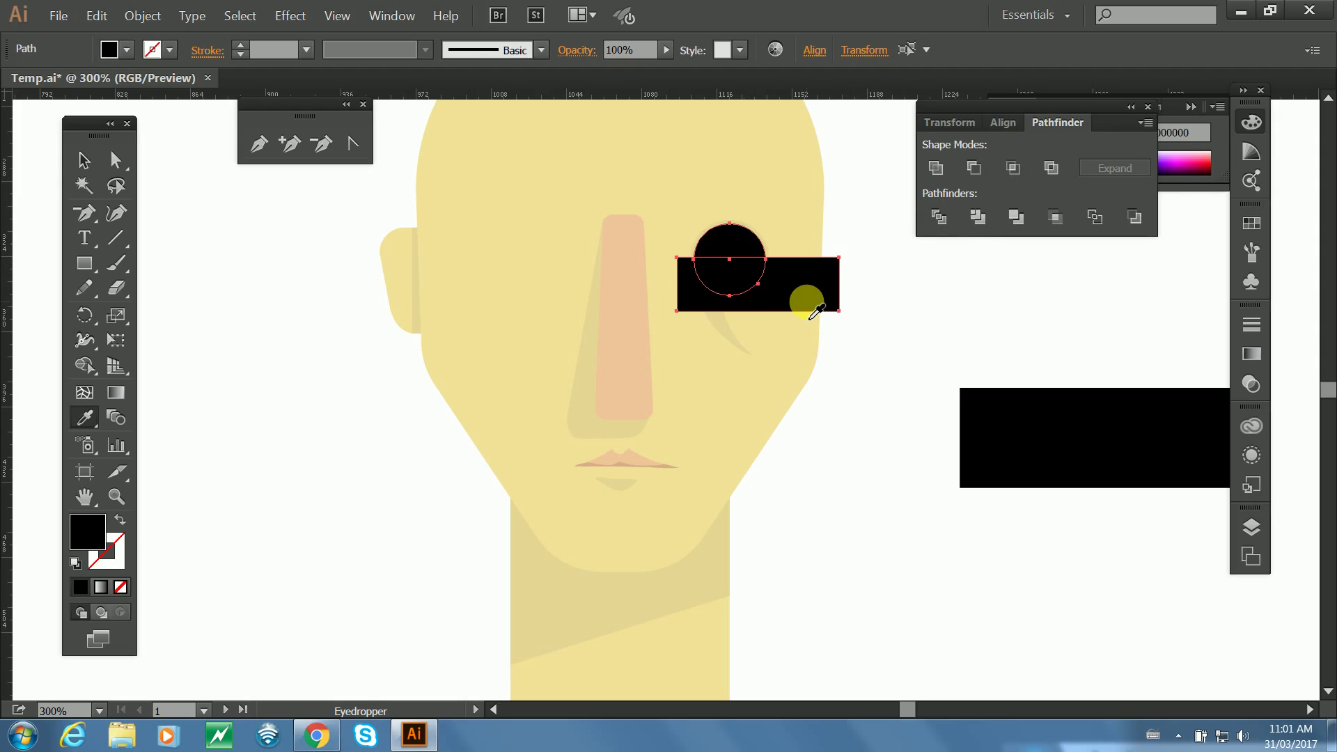
key("v")
left_click_drag(806, 289, 875, 343)
key("ctrl+z")
key("v")
left_click(940, 265)
left_click_drag(787, 278, 980, 345)
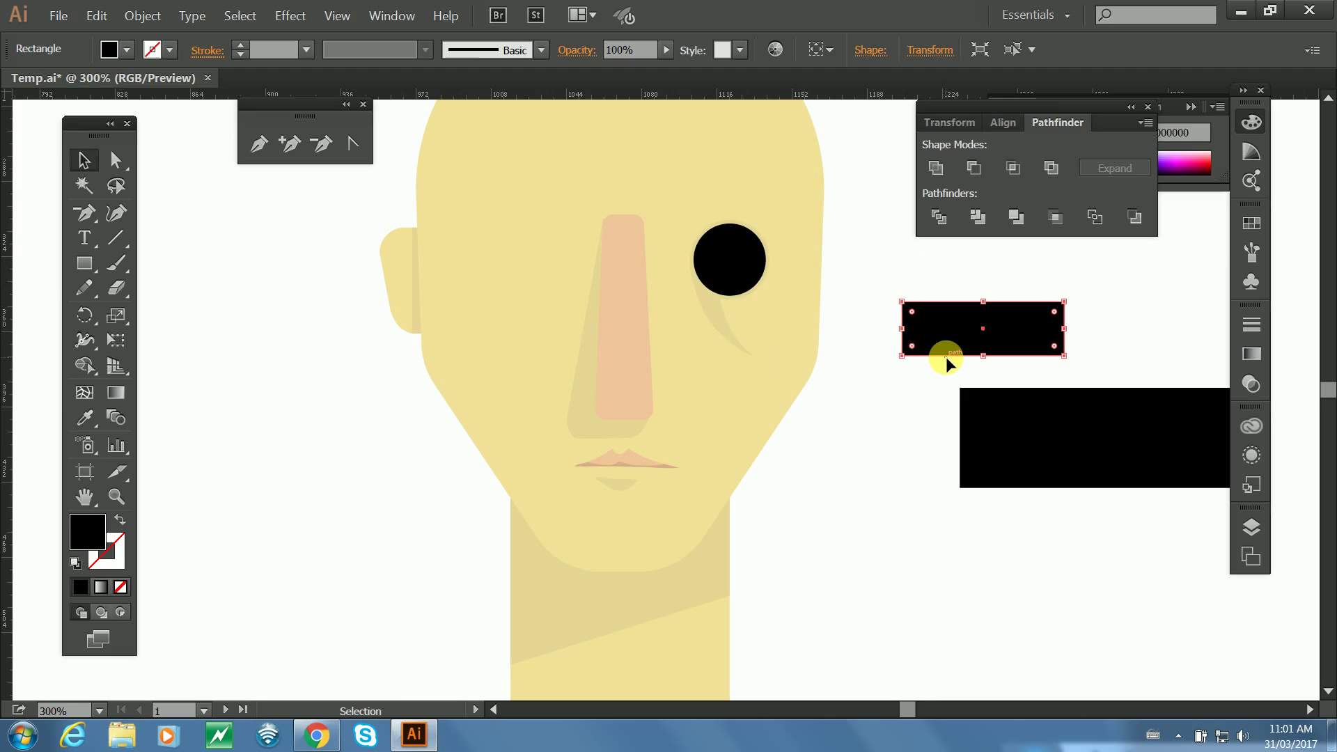
key("Delete")
Fill the black eye circle with the skin colour sampled from the face.
left_click(735, 268)
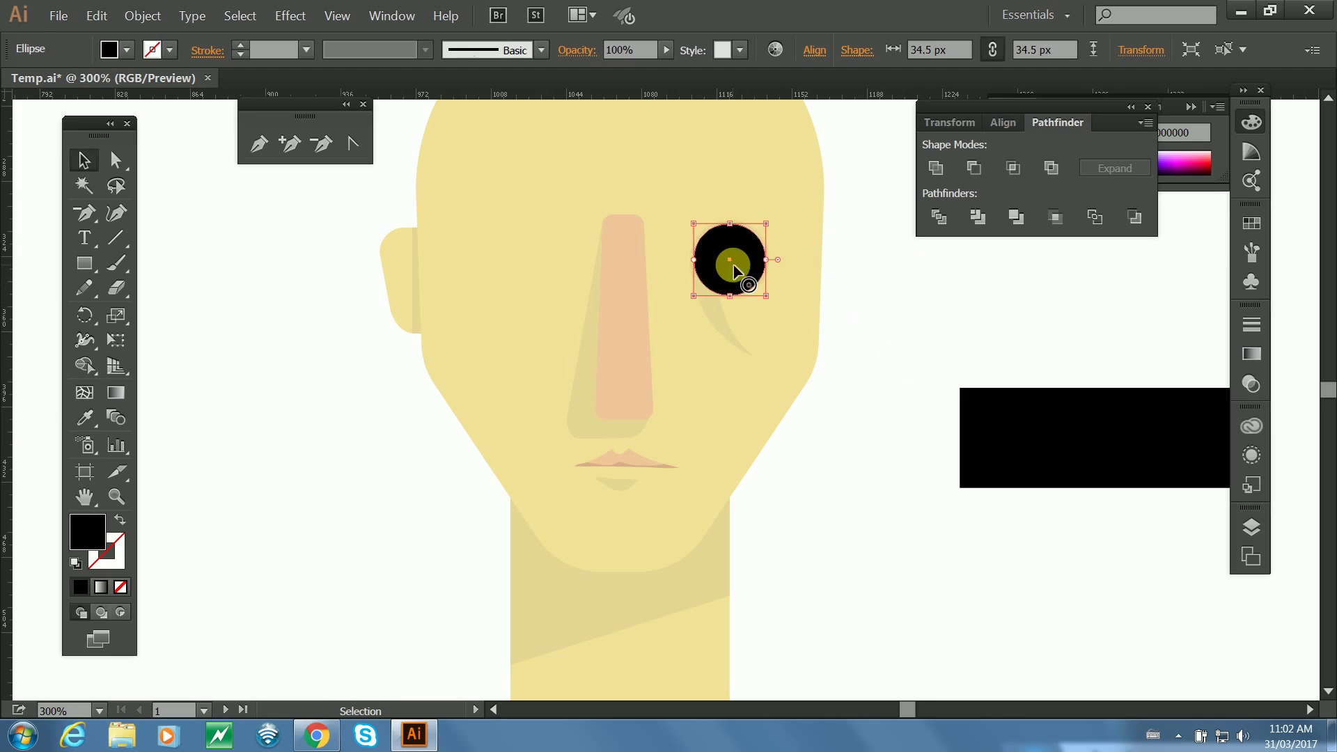
key("i")
left_click(729, 220)
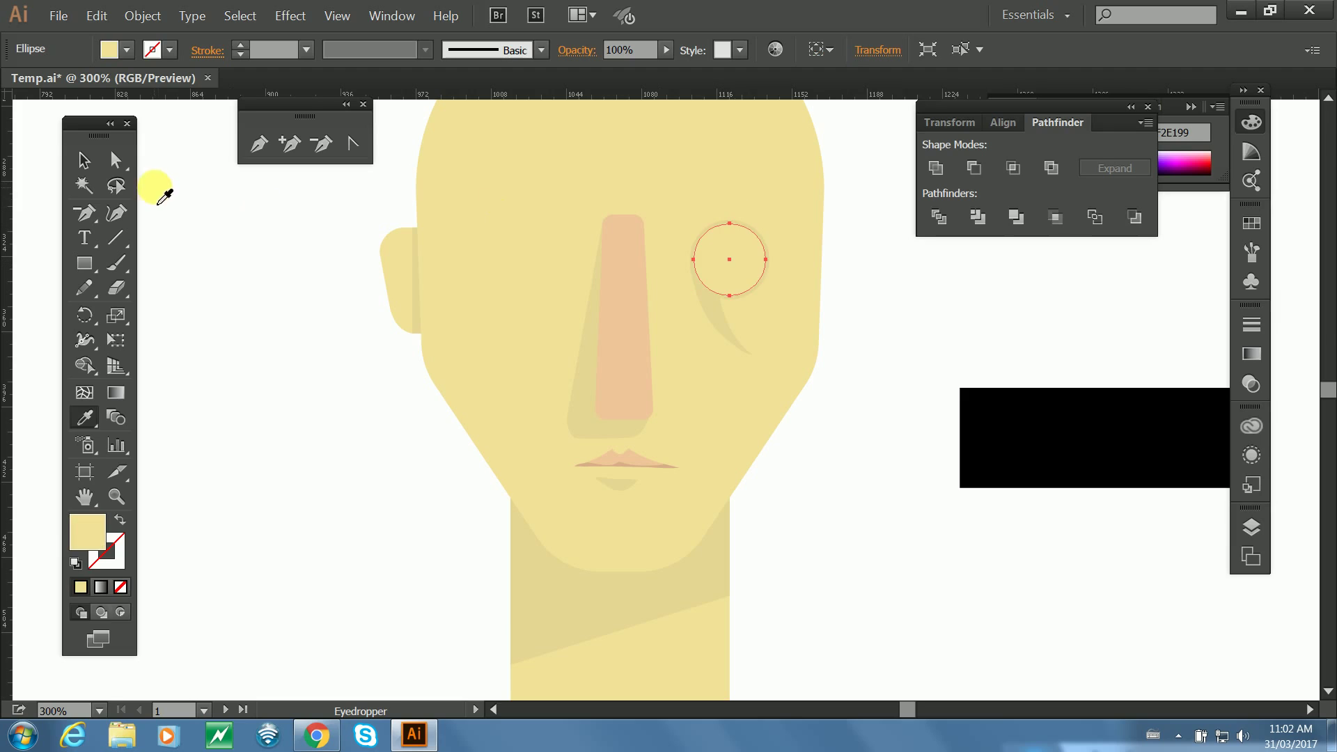
left_click(84, 160)
left_click(908, 275)
Delete the skin-coloured circle over the eye and select the eye shapes together with the shadow beneath them.
left_click(739, 262)
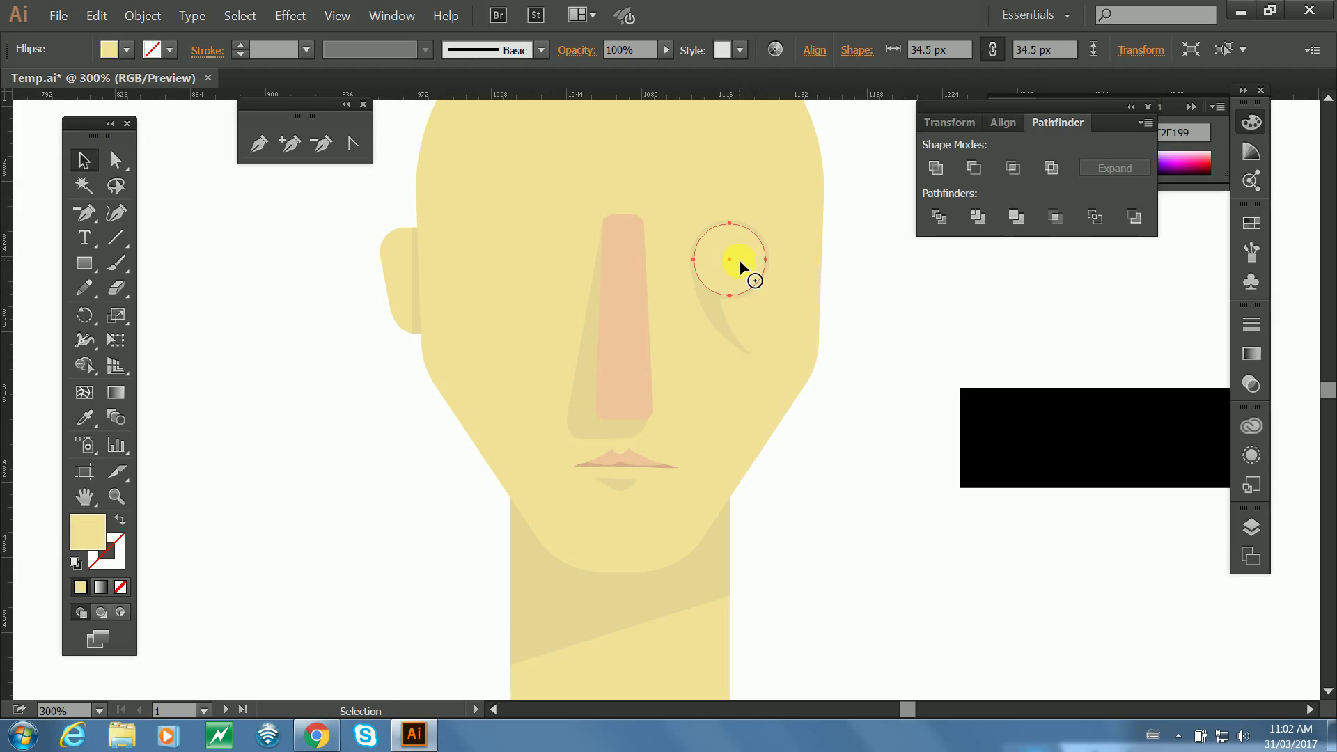
key("Delete")
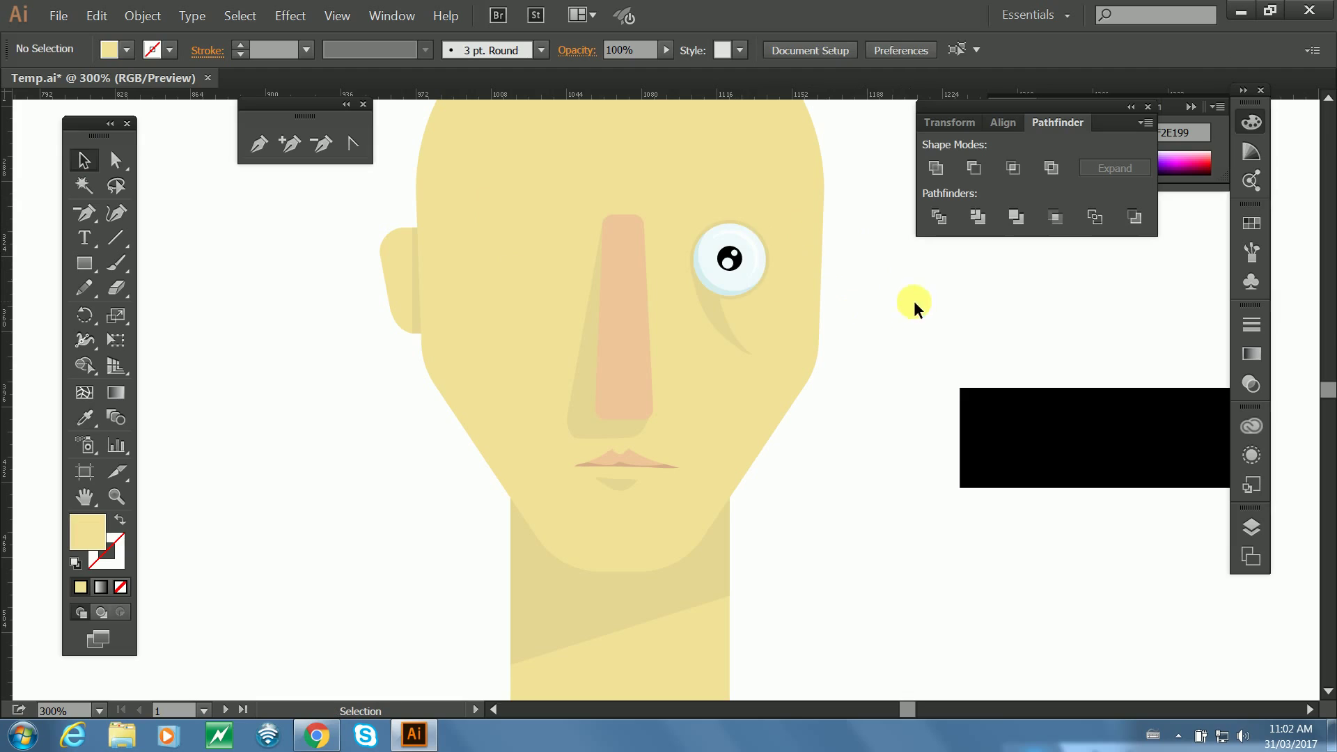
left_click(728, 259)
left_click_drag(862, 214, 724, 317)
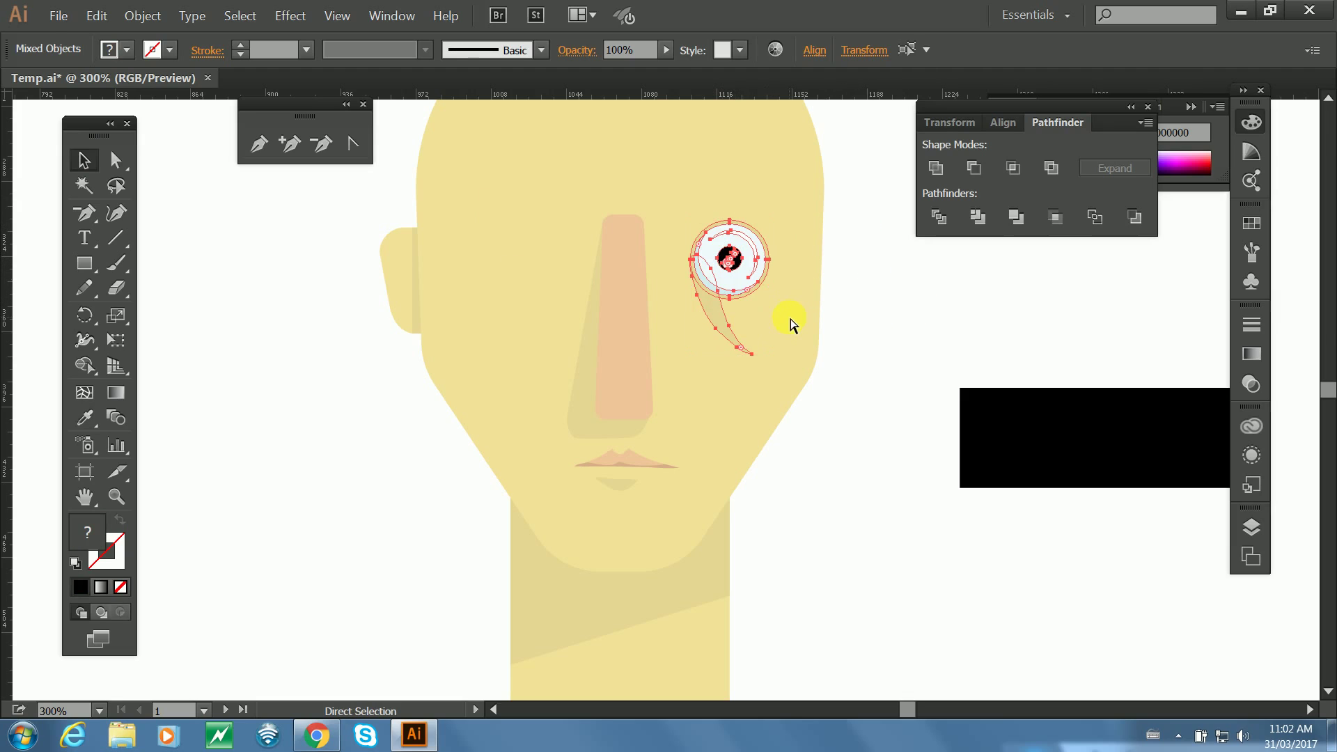
left_click(874, 250)
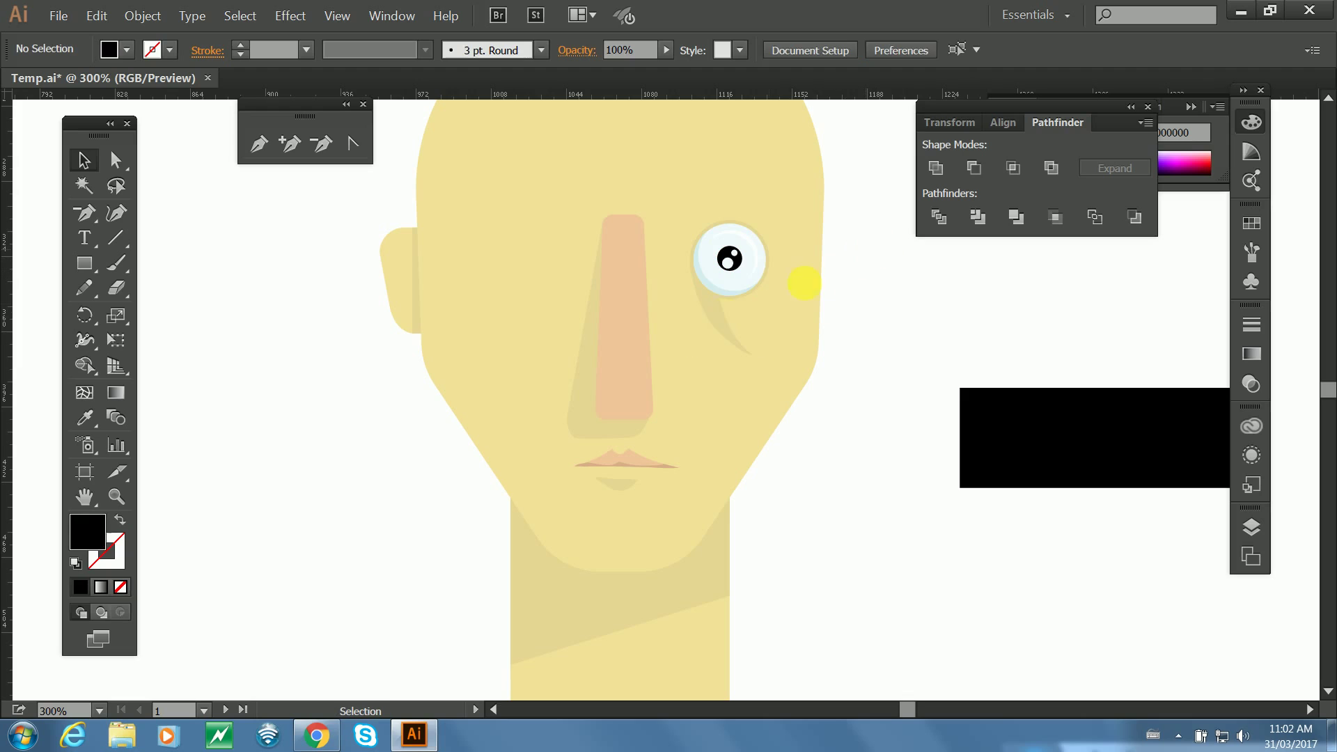
Group the nose with its shadow, and group the lips with the small shadow below them.
left_click(633, 322)
left_click(590, 369, "shift")
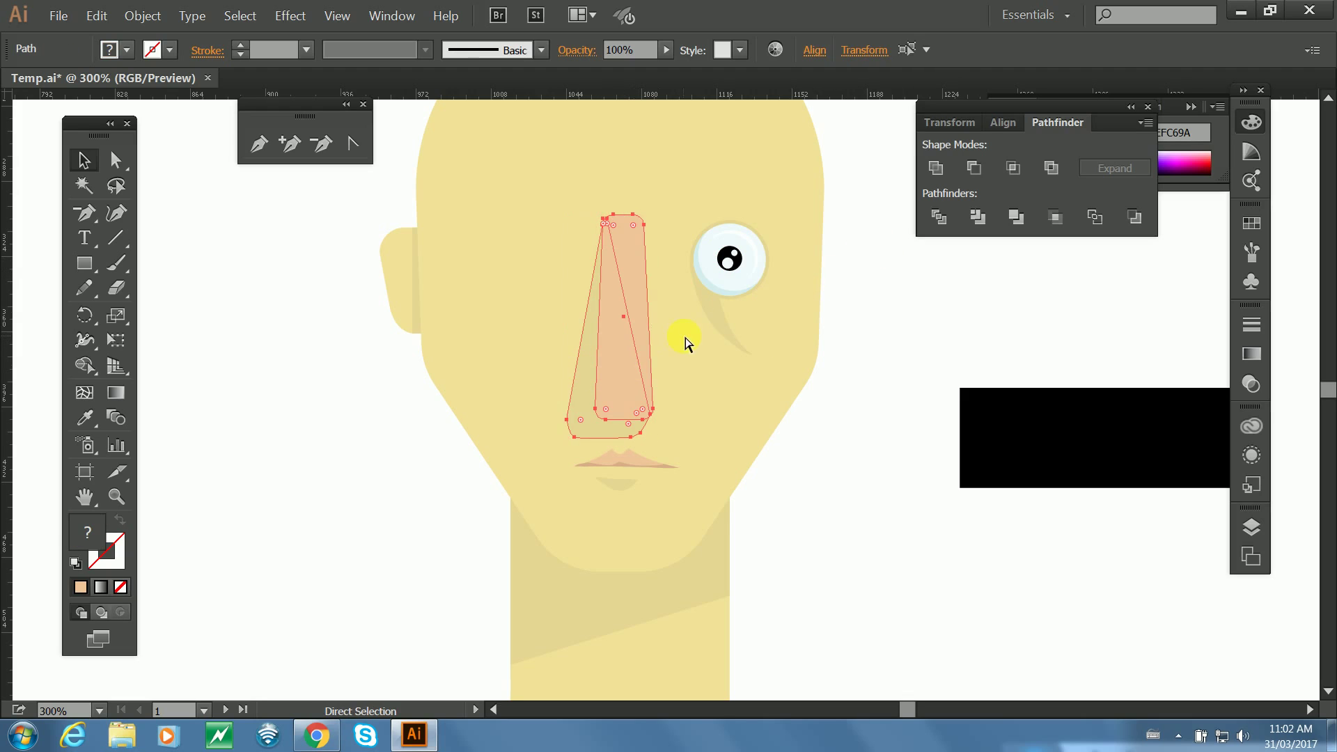
key("ctrl+g")
left_click(619, 485)
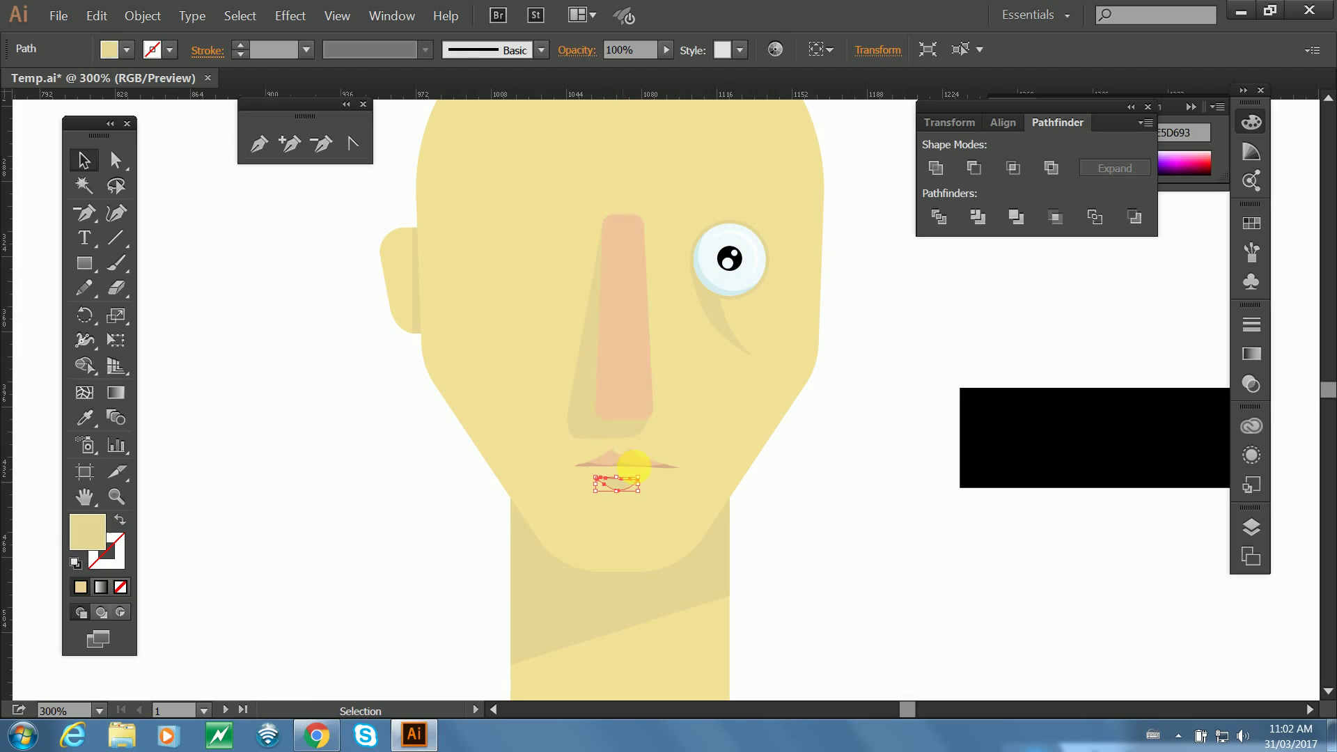
left_click(626, 465, "shift")
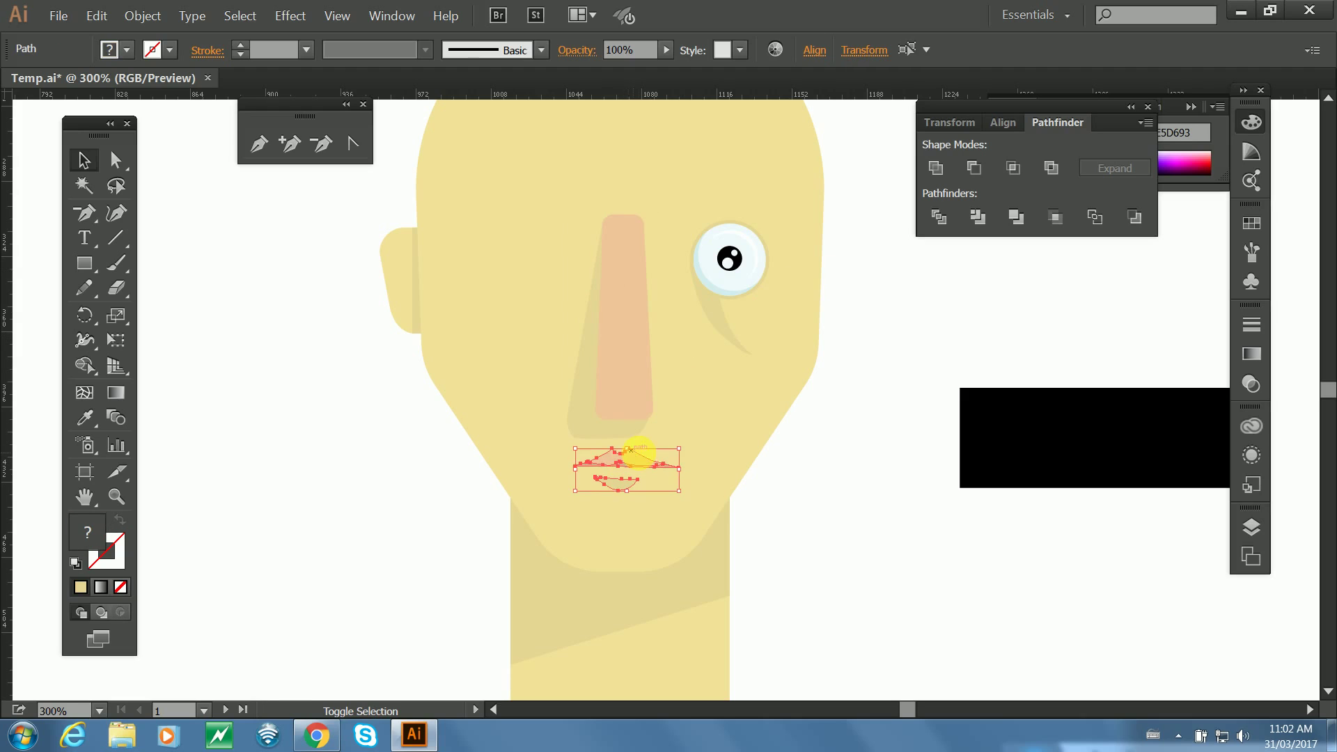
key("ctrl+g")
key("ctrl+shift+a")
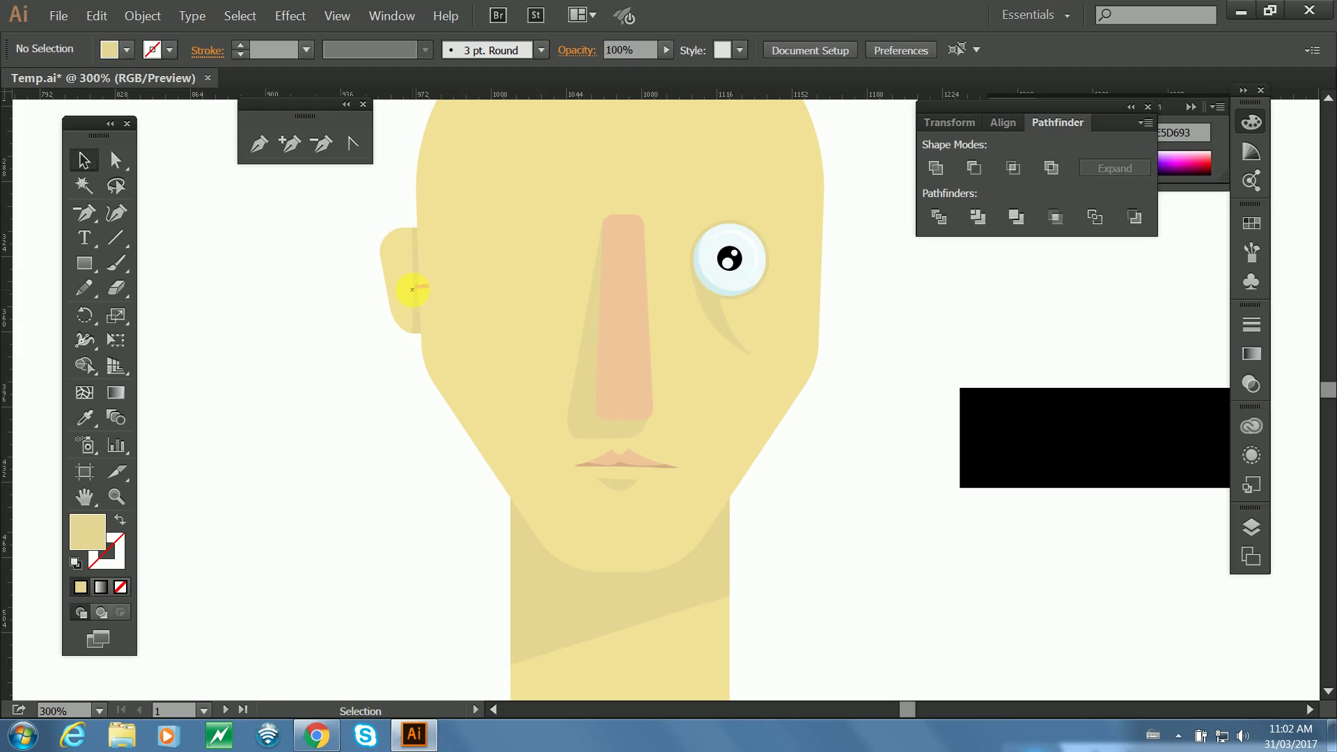
Select the ear shapes and then the neck shapes, and undo back to before the skin-coloured eye circle was deleted.
left_click_drag(351, 266, 397, 324)
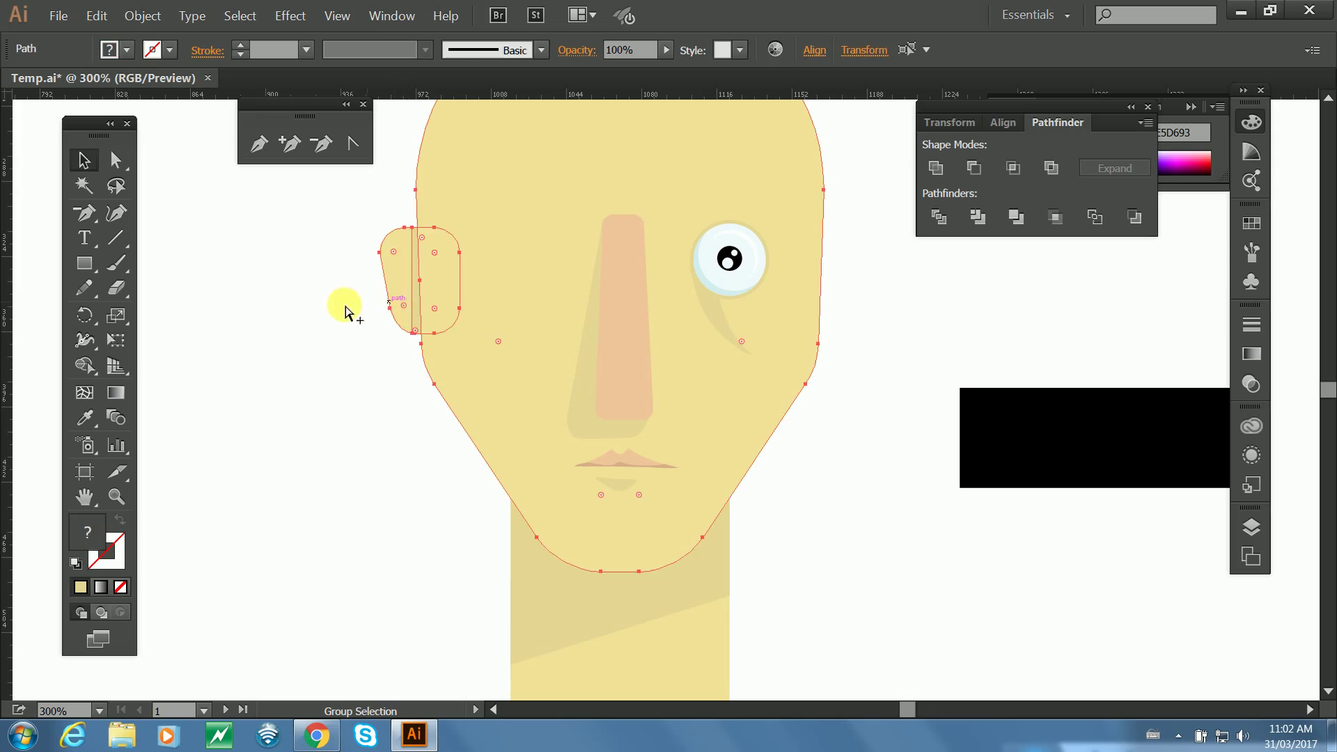
key("ctrl+shift+a")
left_click(406, 291)
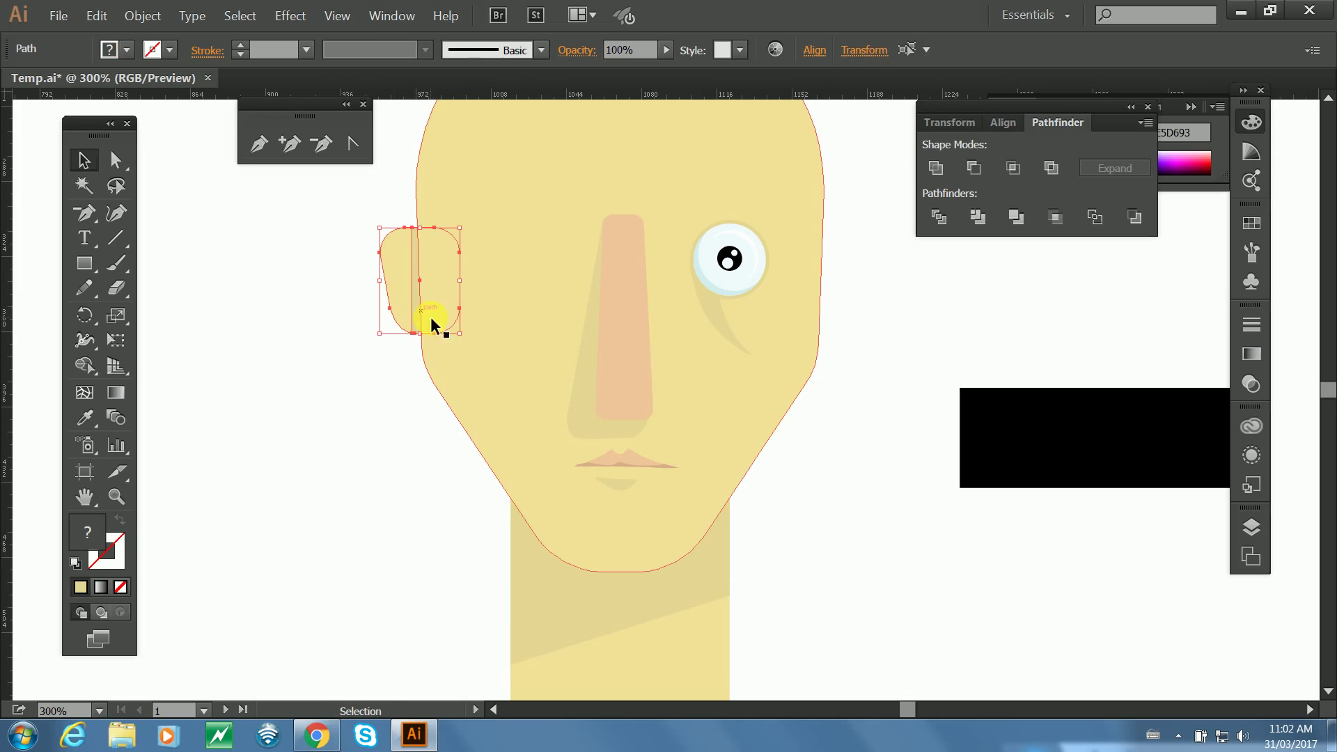
left_click(829, 552)
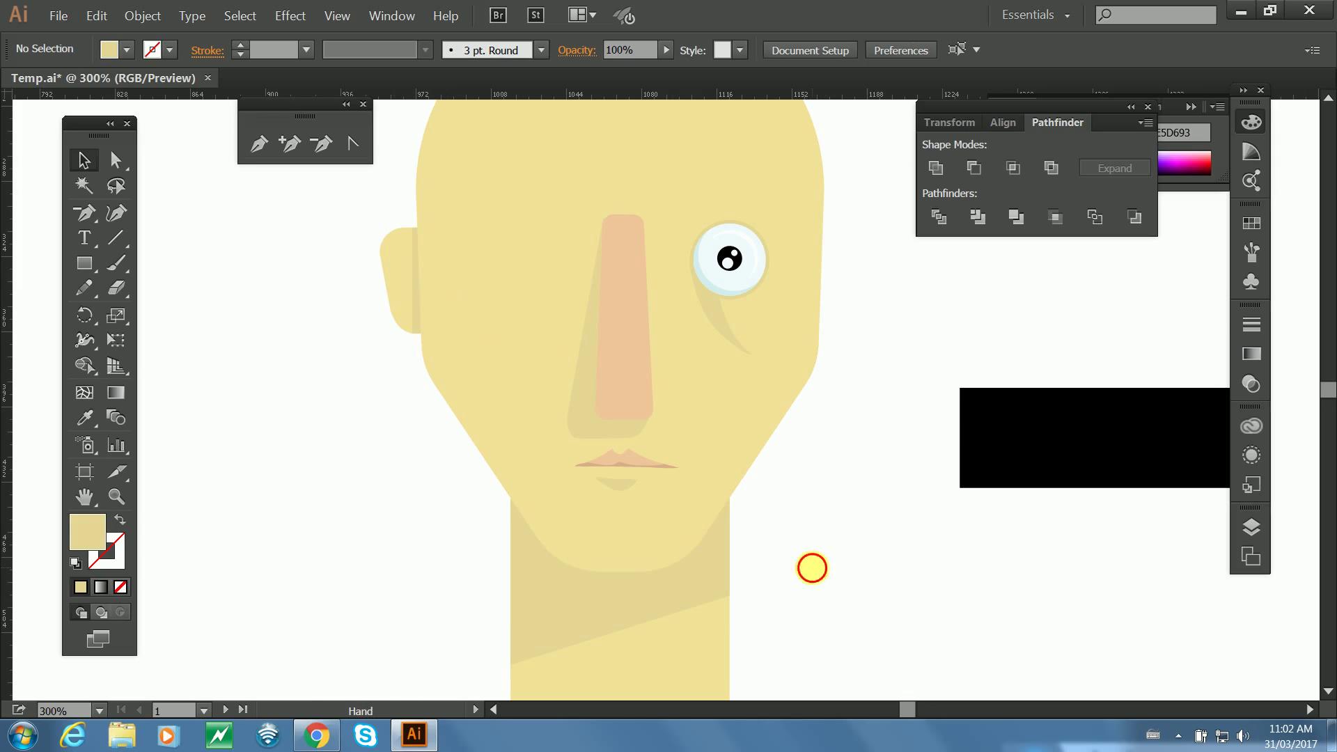
scroll(773, 557, "down", 1)
scroll(773, 557, "left", 1)
left_click(706, 591)
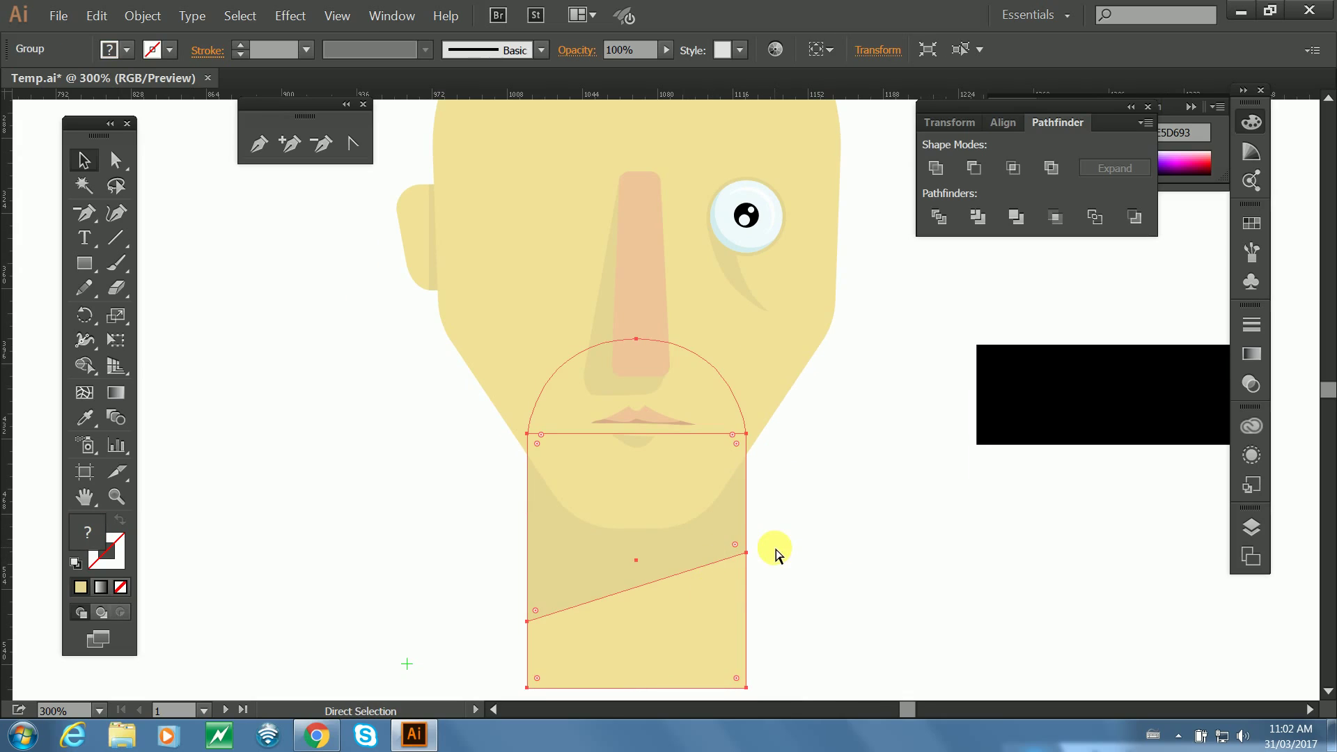
left_click(808, 512)
left_click_drag(823, 436, 805, 528)
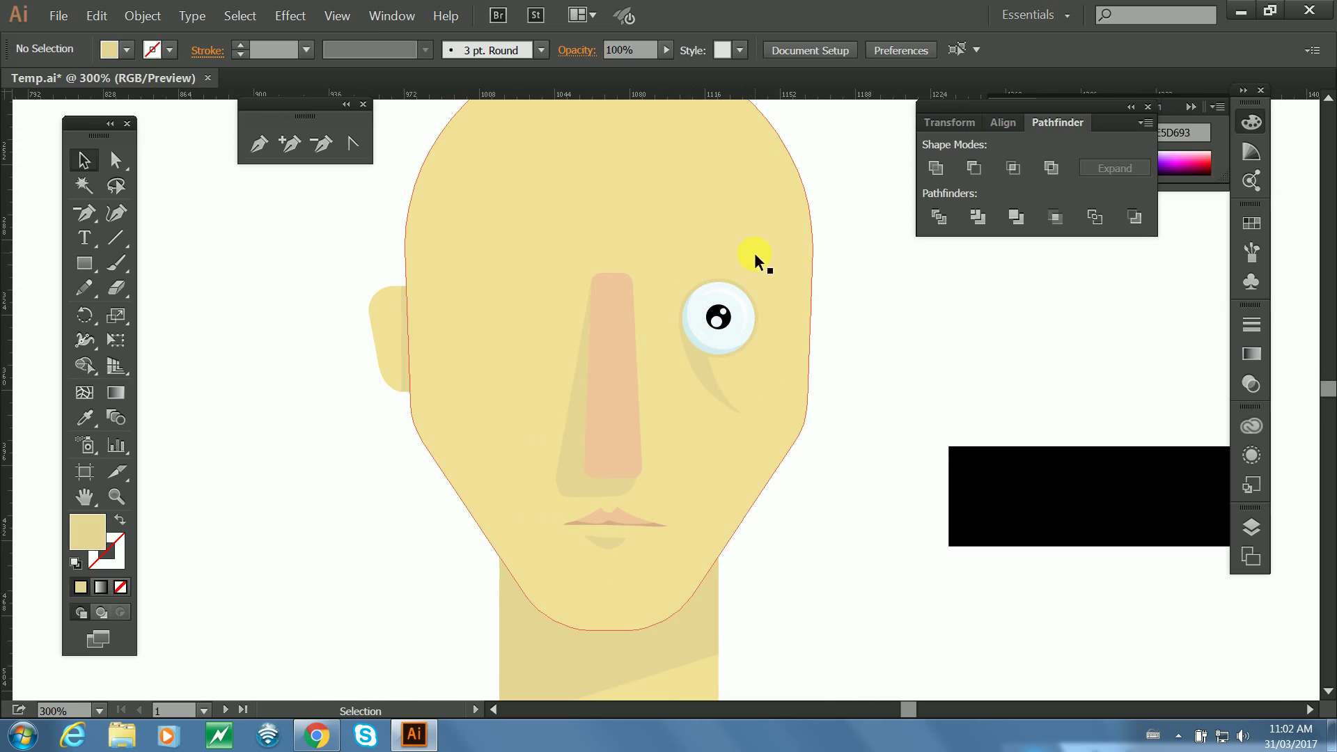
key("ctrl+z")
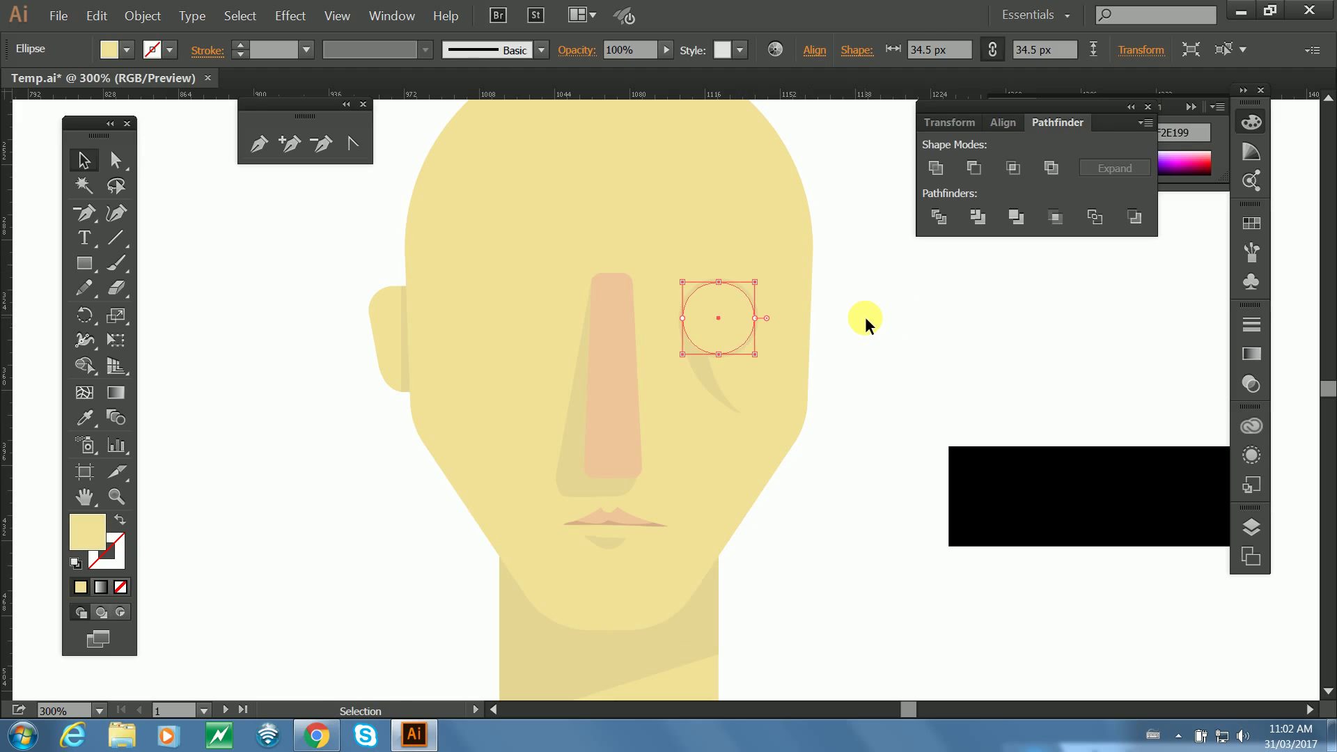
Select all the head artwork in Layer 2 and release it to separate layers using the Sequence option.
left_click_drag(892, 264, 307, 653)
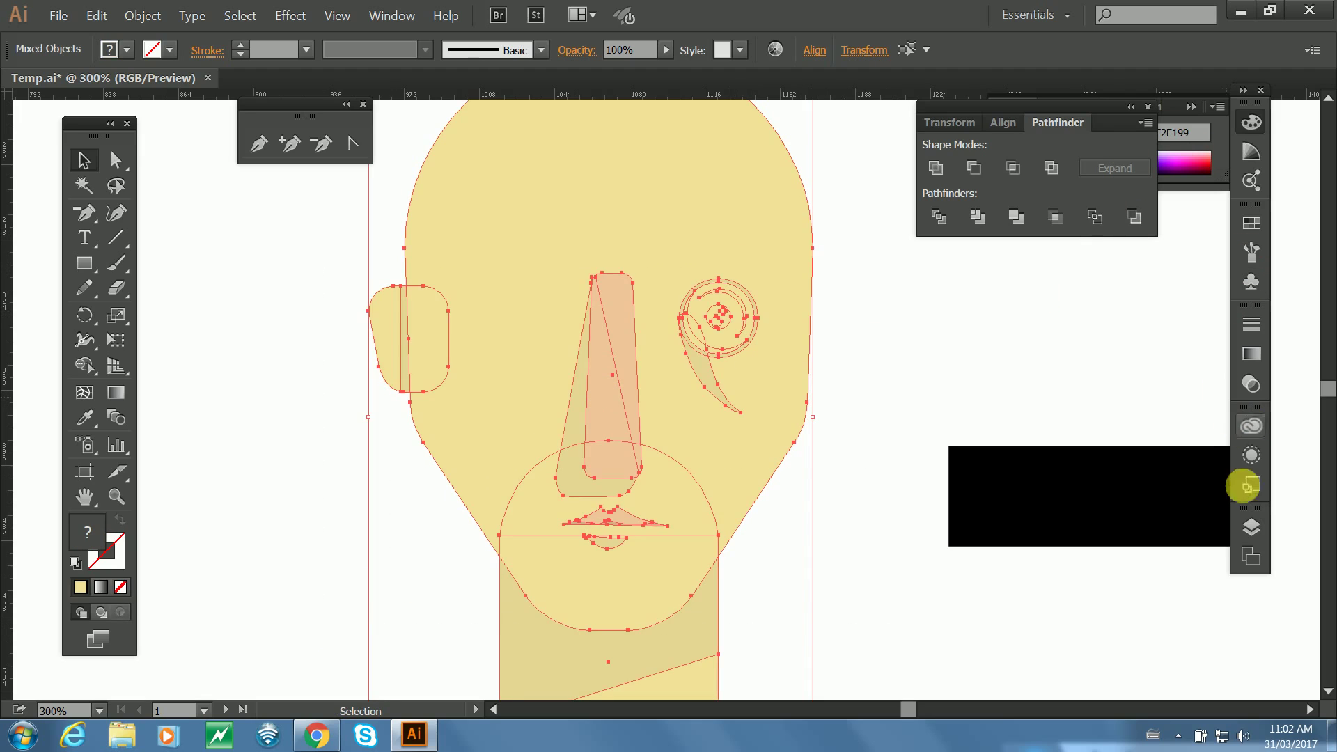
left_click(1251, 531)
left_click(1216, 500)
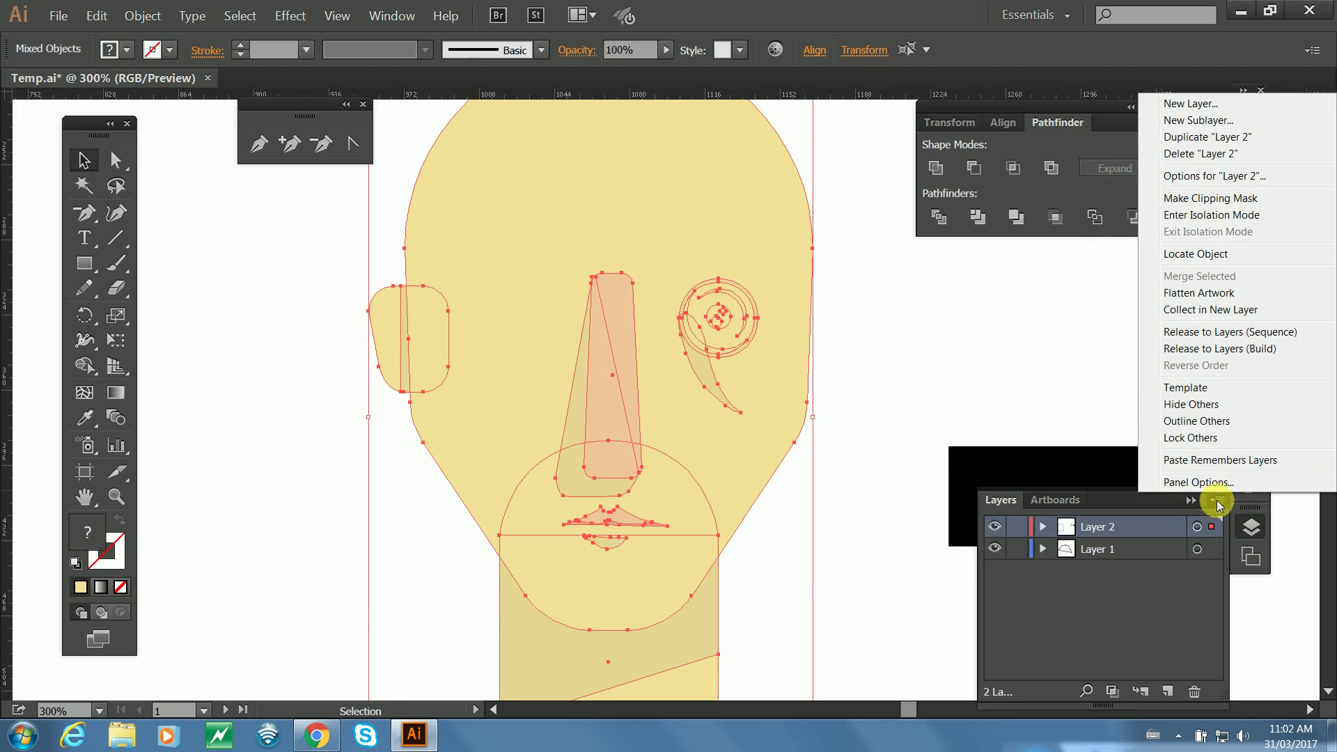
left_click(1202, 337)
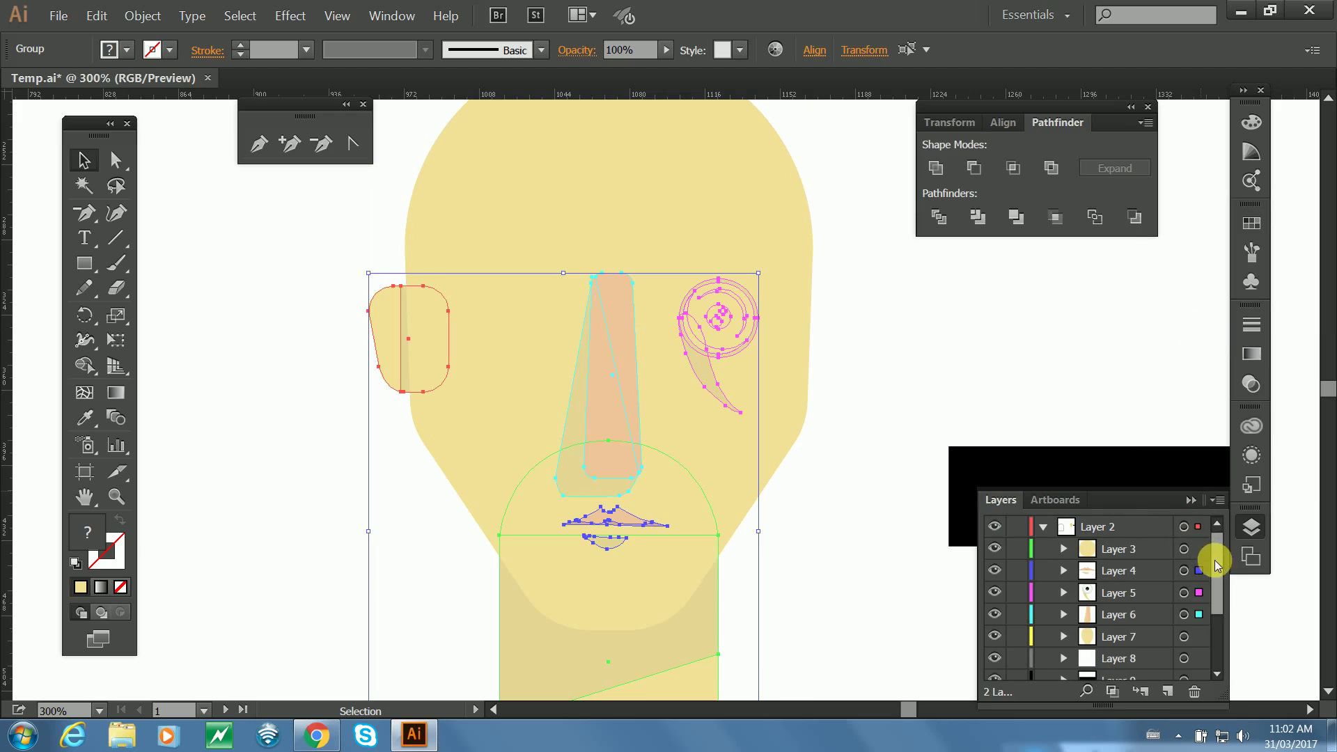
scroll(1212, 578, "down", 5)
scroll(1208, 599, "up", 5)
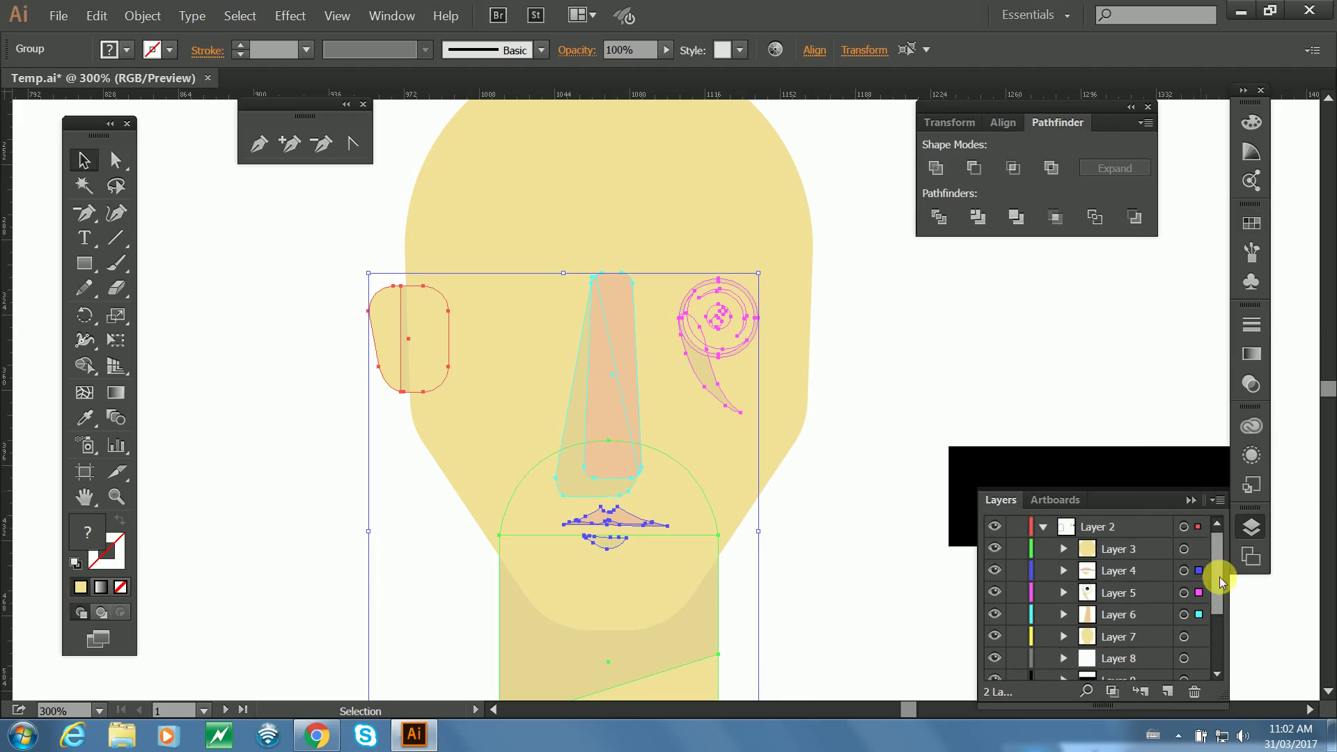
Select sublayers Layer 3 to Layer 12 and move them out of Layer 2 to the top level above it.
mouse_move(1220, 581)
left_mouse_down()
mouse_move(1221, 638)
mouse_move(1224, 578)
mouse_move(1209, 596)
mouse_move(1209, 633)
mouse_move(1211, 588)
mouse_move(1227, 586)
left_mouse_up()
left_click(1131, 651)
left_click(1112, 547, "shift")
left_click_drag(1111, 551, 1114, 527)
left_click_drag(1213, 554, 1204, 618)
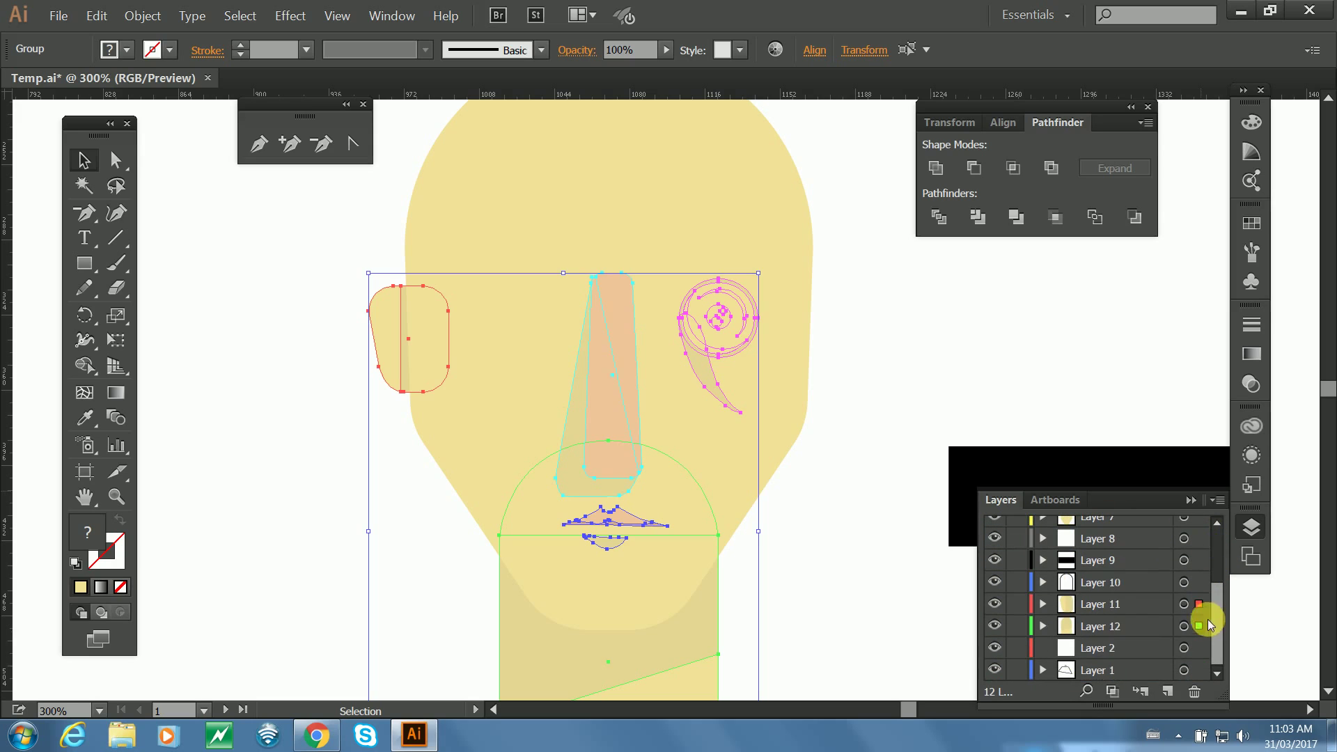
Delete the emptied Layer 2 and the sketch layer Layer 1, accepting the removal of its artwork.
left_click(1096, 649)
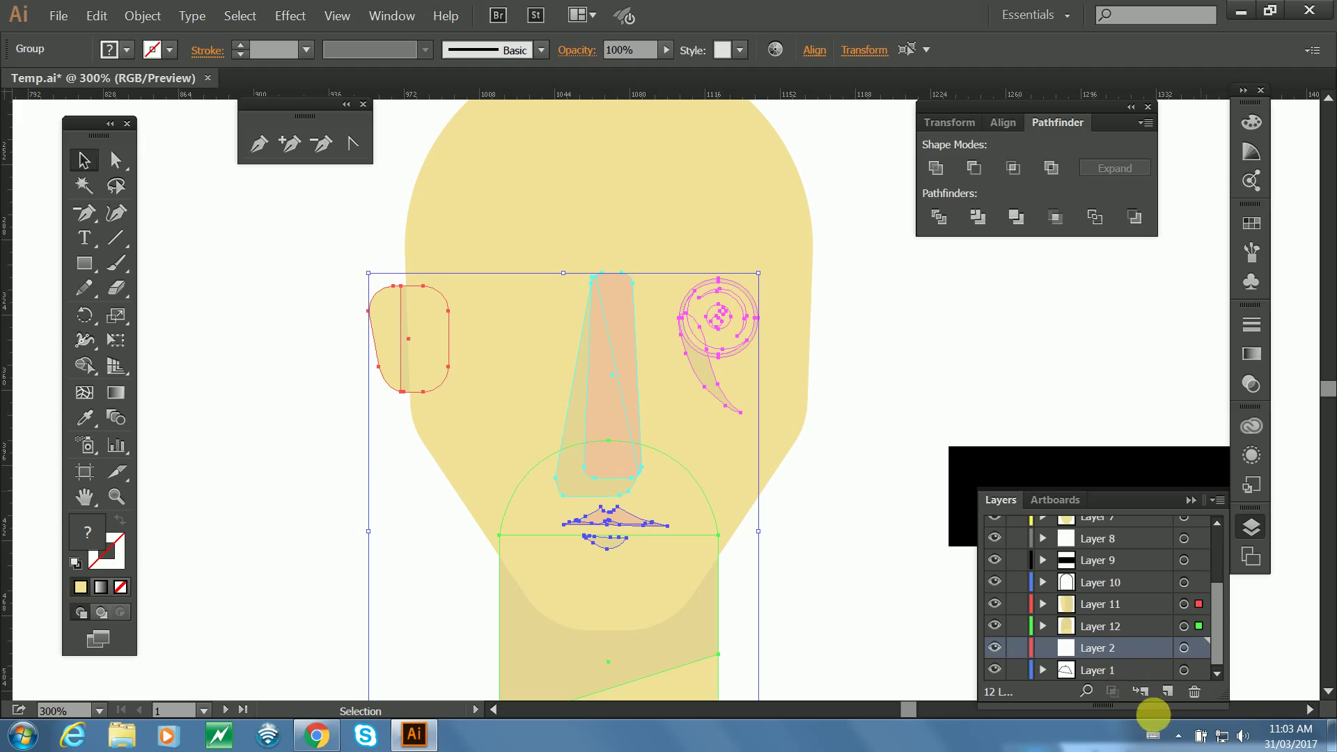
left_click(1194, 692)
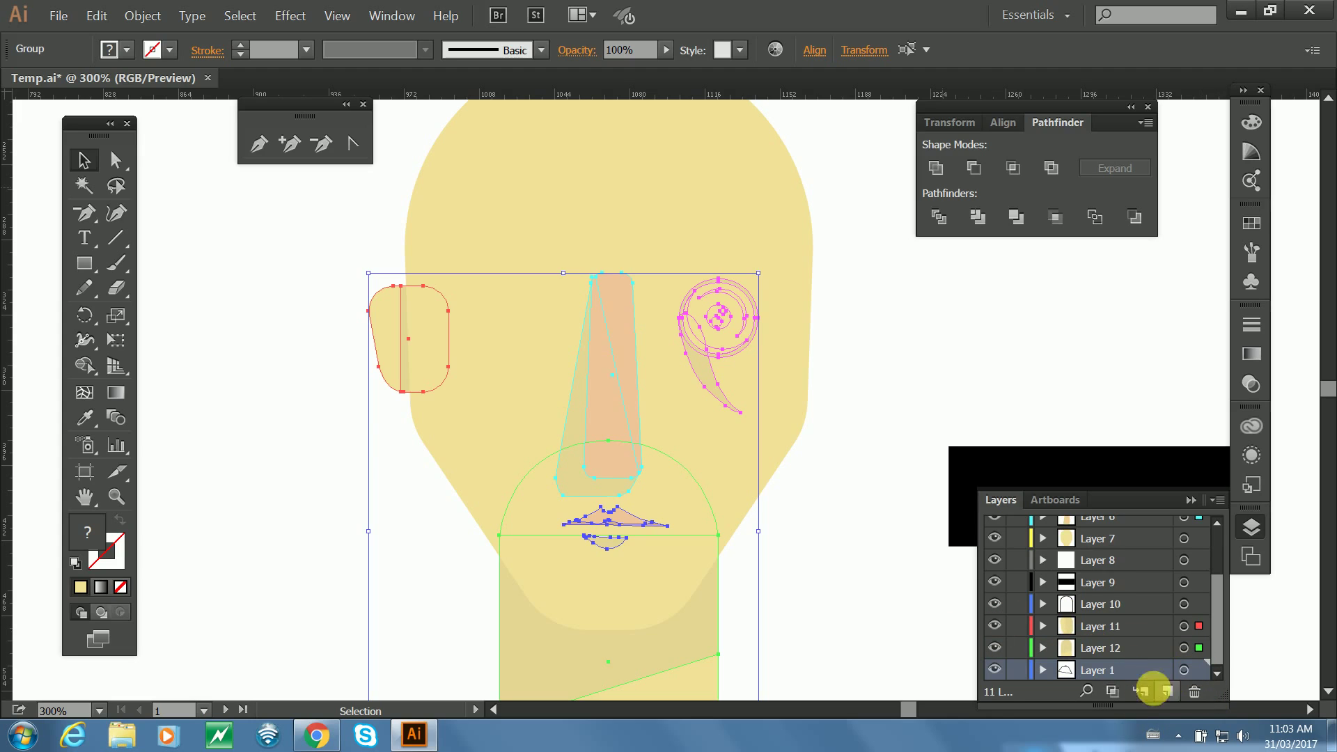
left_click(1194, 692)
left_click(728, 391)
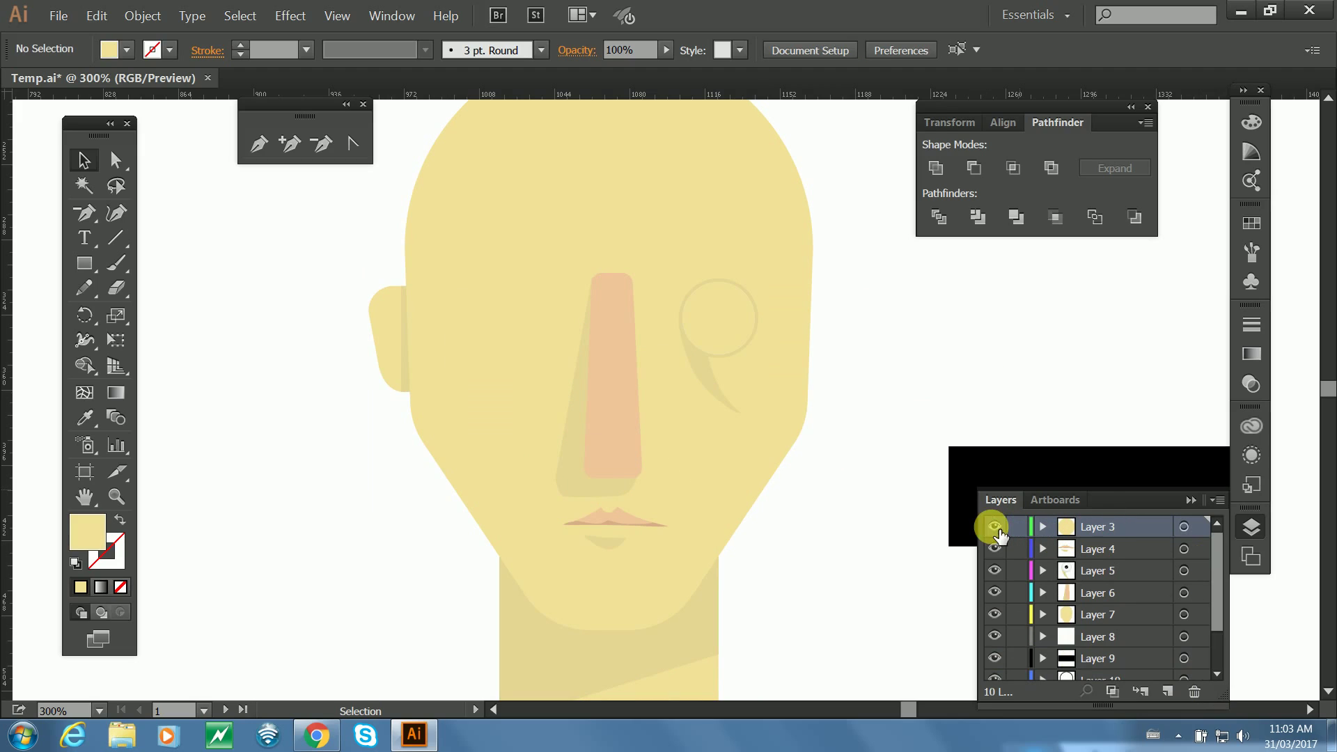
Hide Layer 3 with the skin-coloured eye circle, and switch the visibility of Layer 4 off and back on.
left_click(994, 527)
left_click(1093, 550)
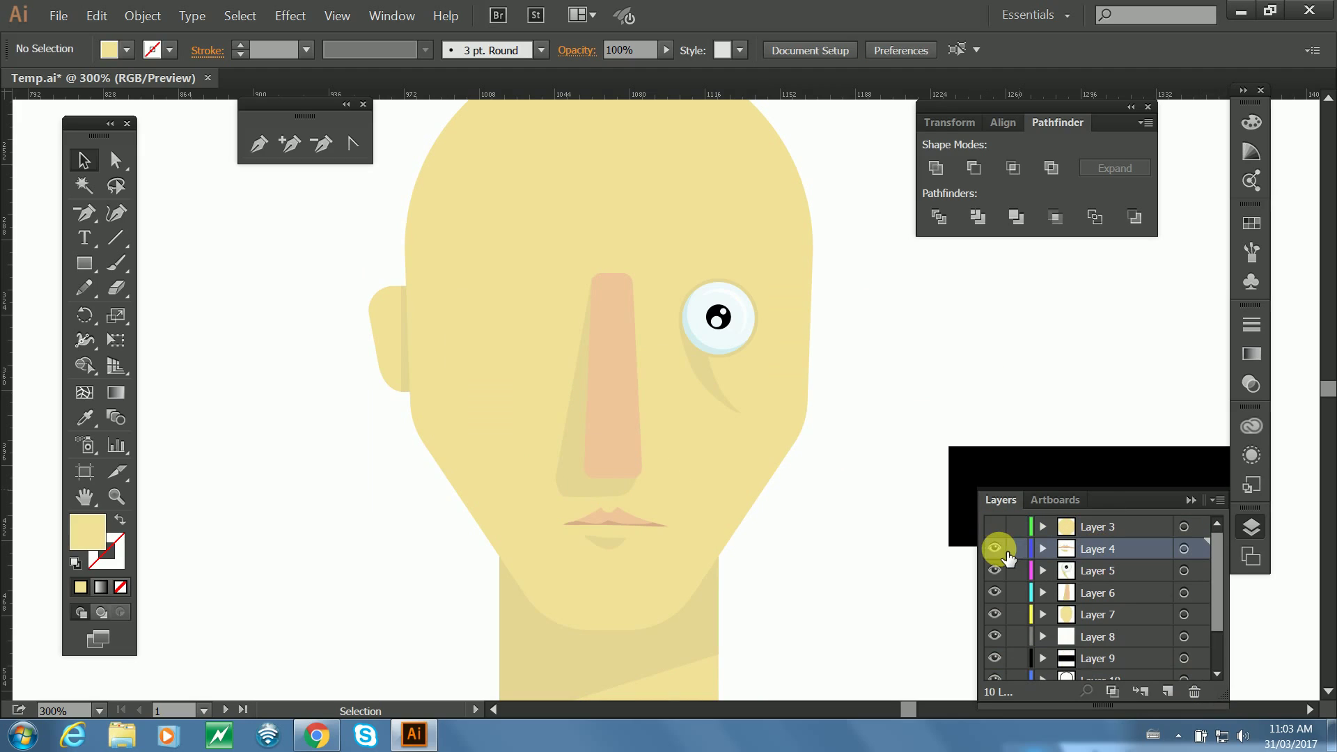
left_click(994, 549)
left_click(994, 549)
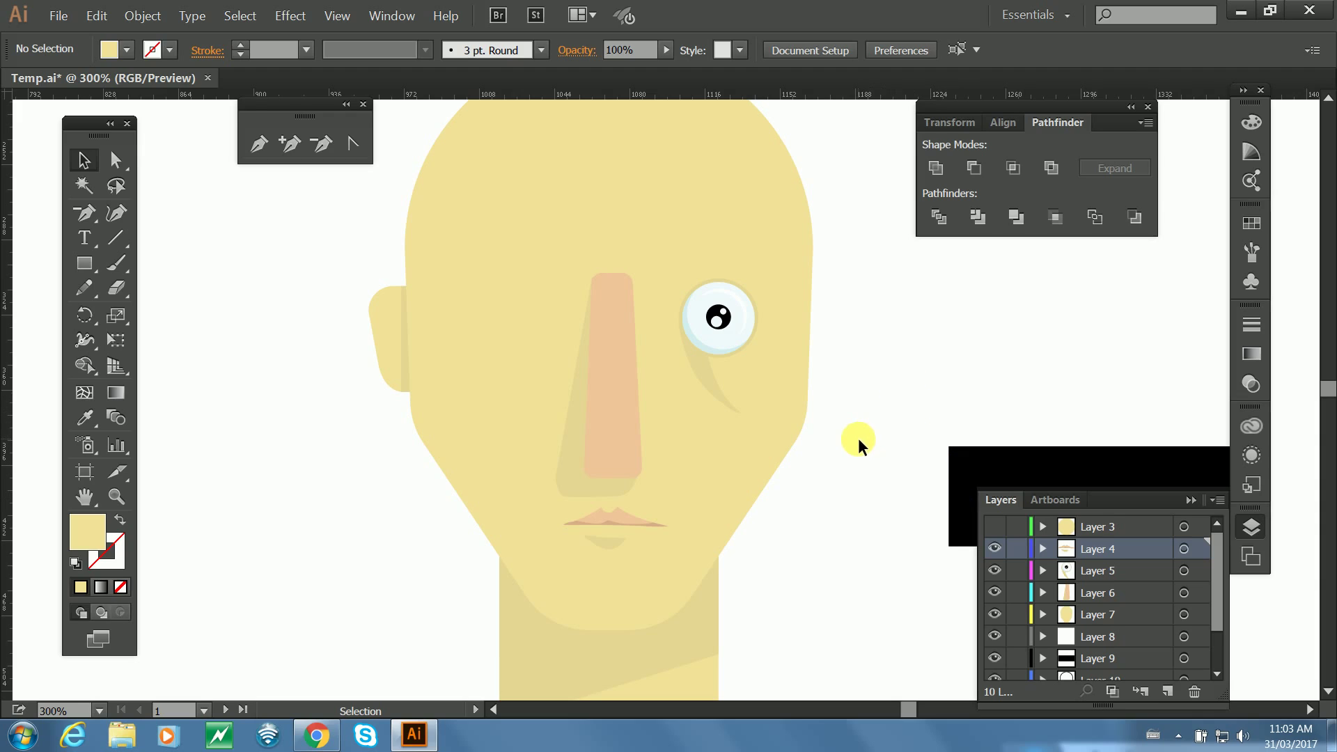
Select the black rectangle beside the head and delete its layer, Layer 9, together with its artwork.
left_click_drag(809, 468, 871, 441)
left_click(1065, 411)
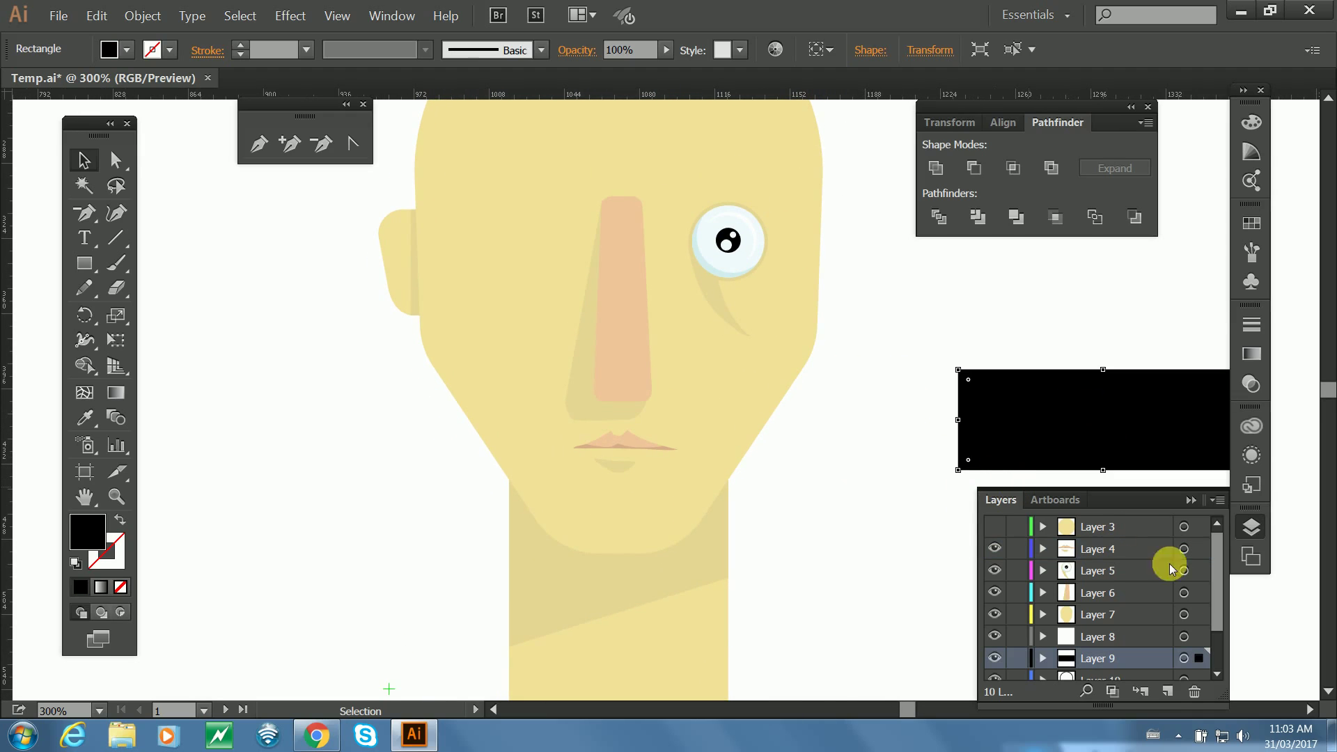
left_click(1194, 691)
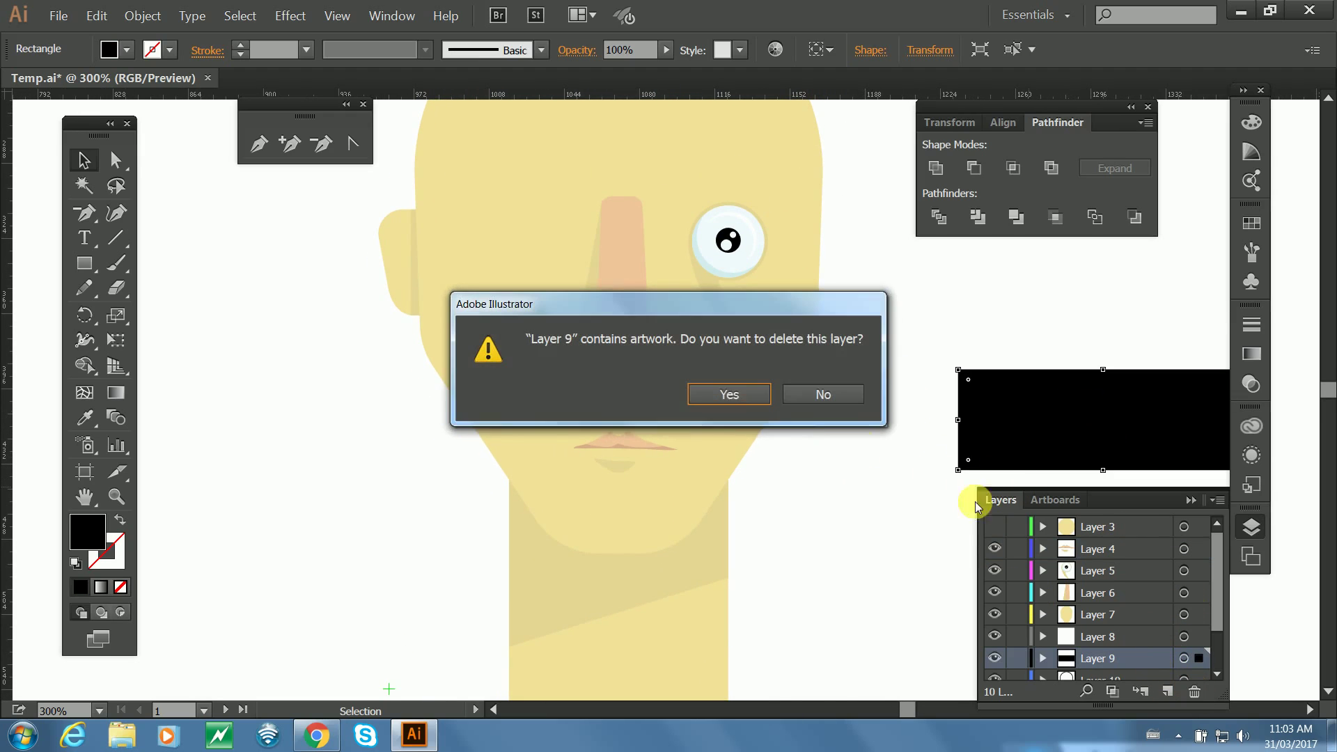
left_click(731, 404)
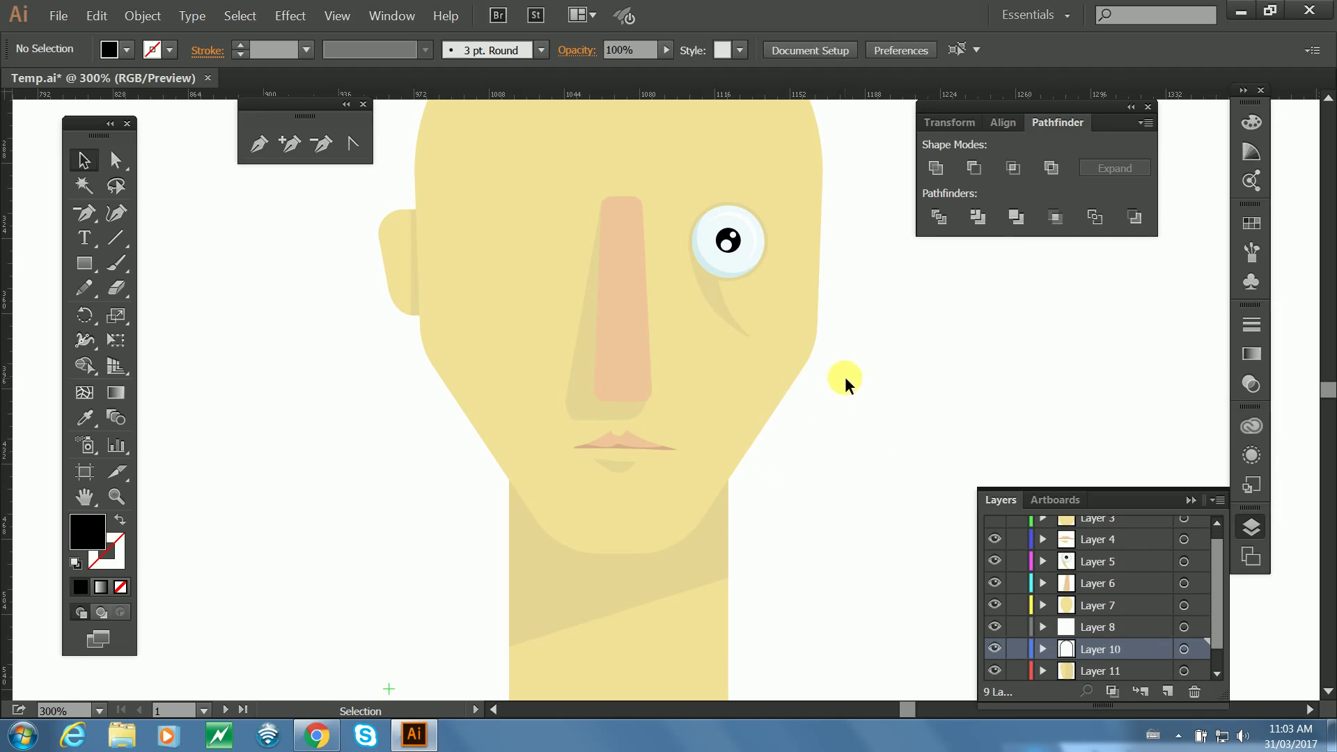
left_click_drag(479, 305, 509, 440)
left_click(1119, 569)
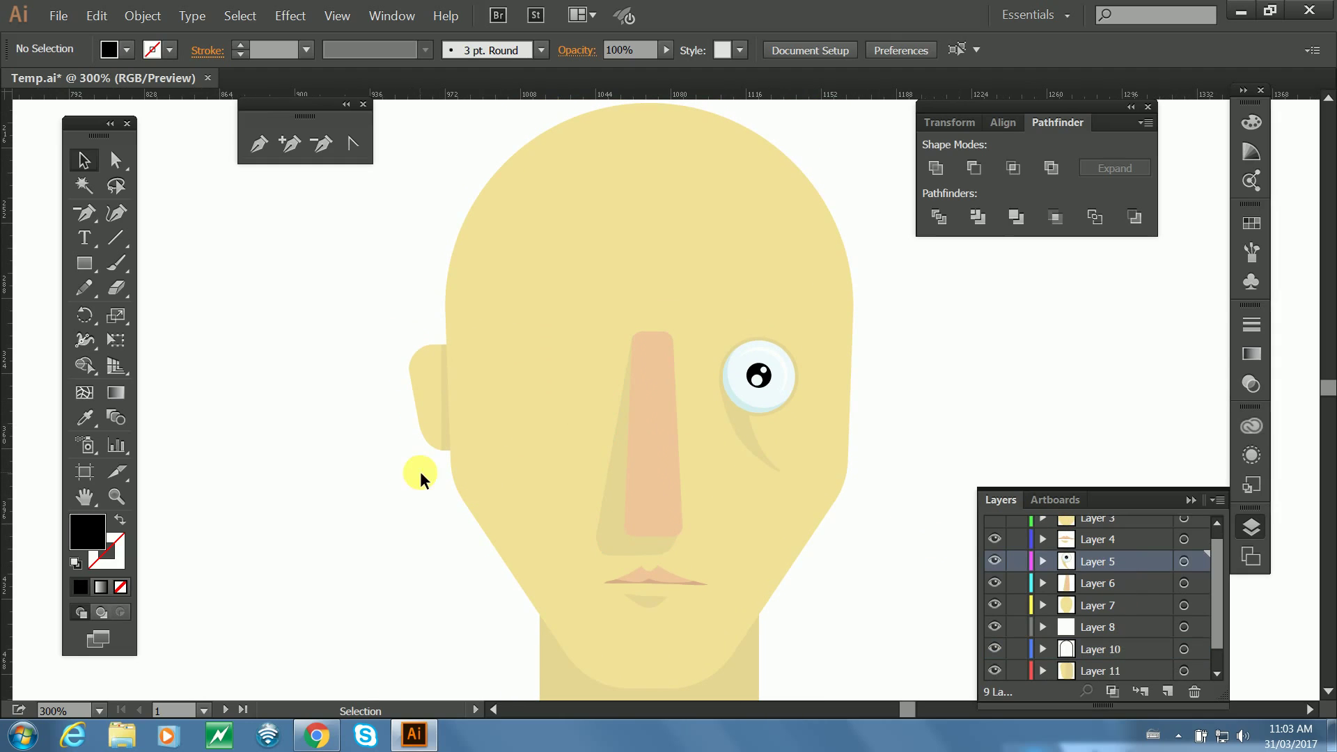
left_click_drag(364, 477, 522, 345)
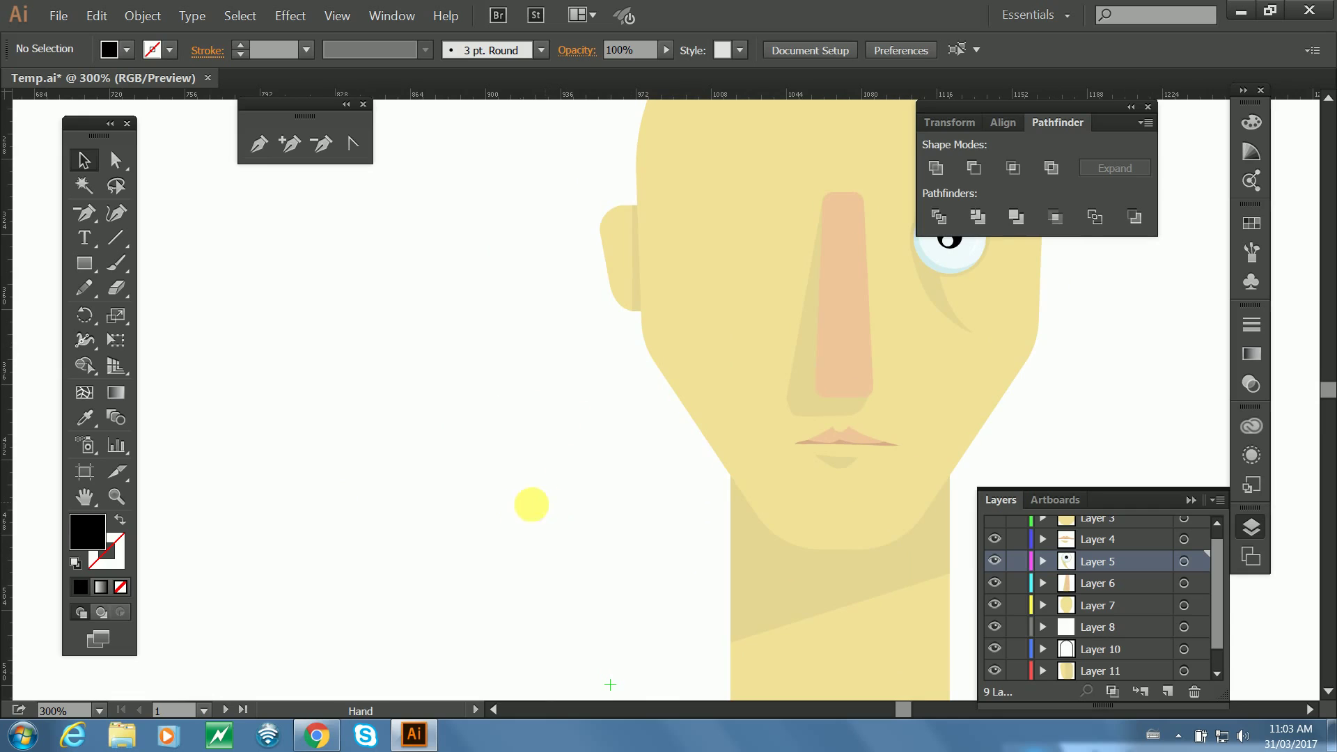
left_click_drag(532, 504, 587, 382)
Create a new 1920 x 1080 px HDTV 1080 document and draw a white circle about 195 px wide above the artboard's centre.
key("ctrl+n")
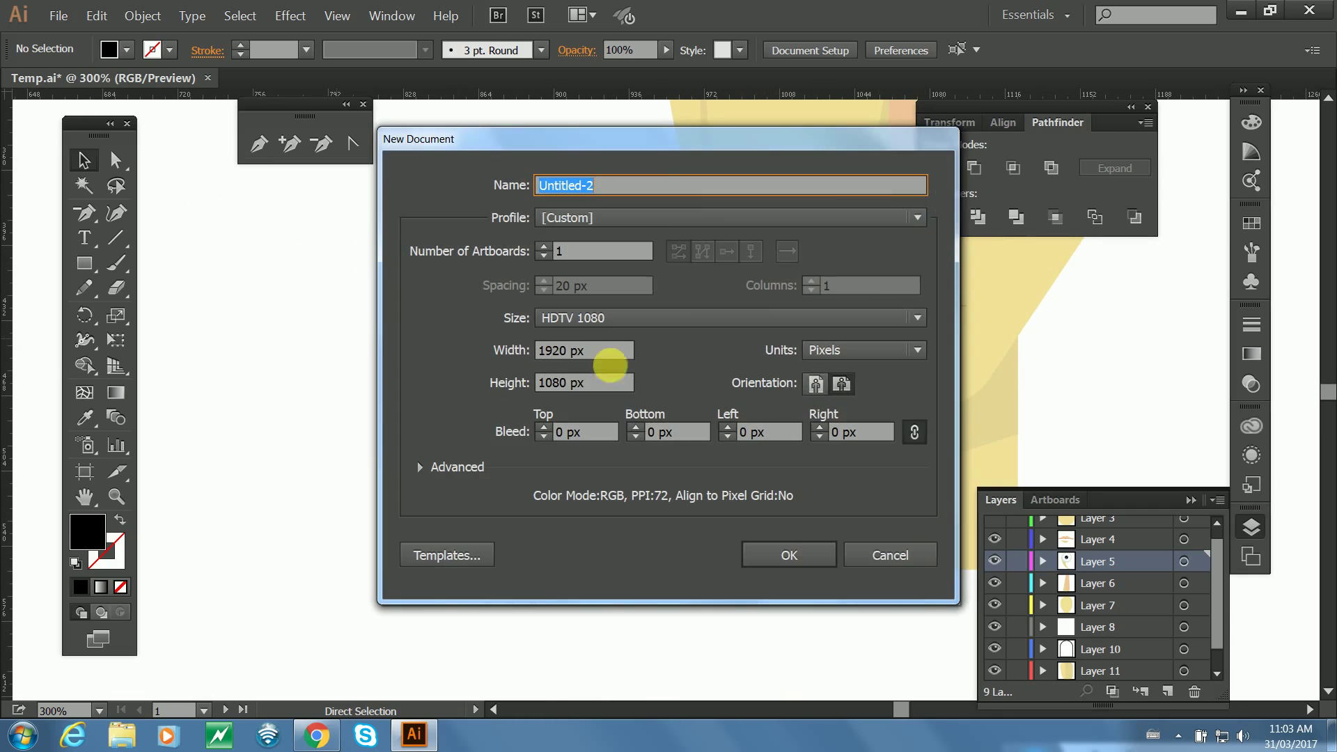
key("Escape")
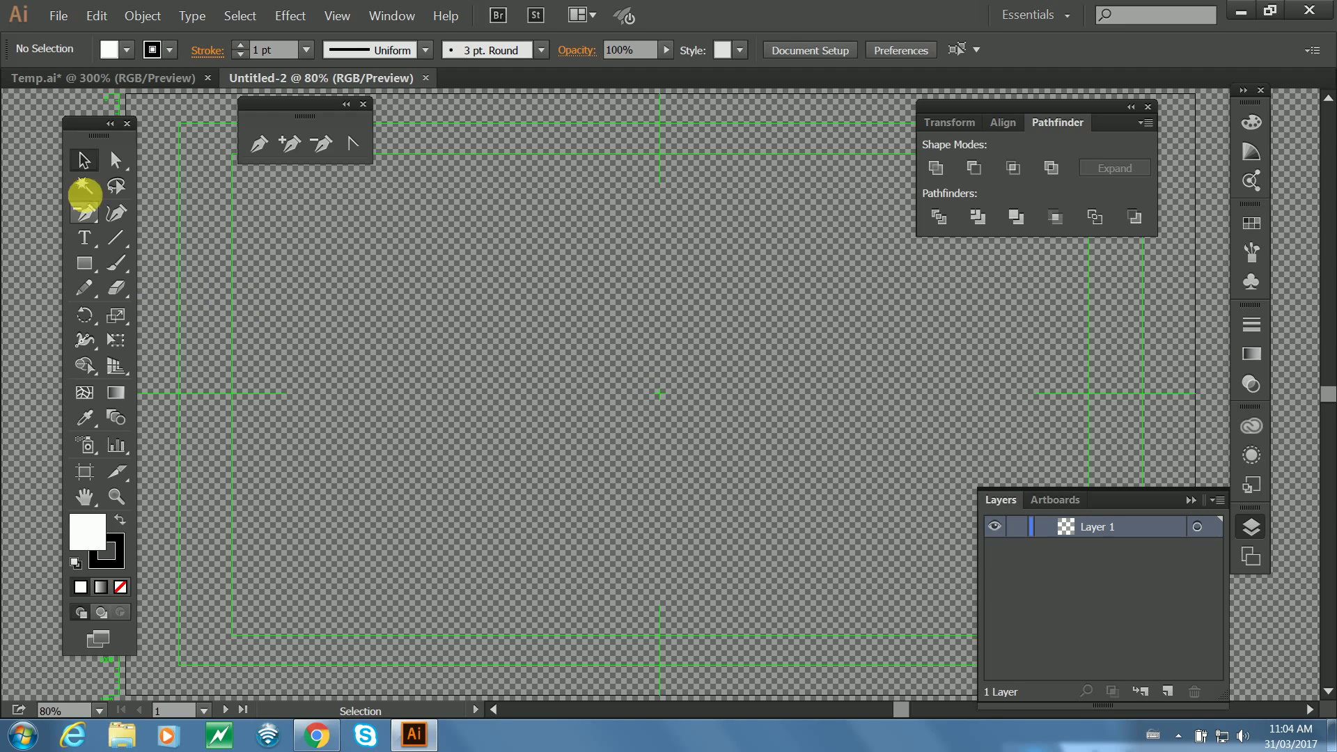
left_click(76, 261)
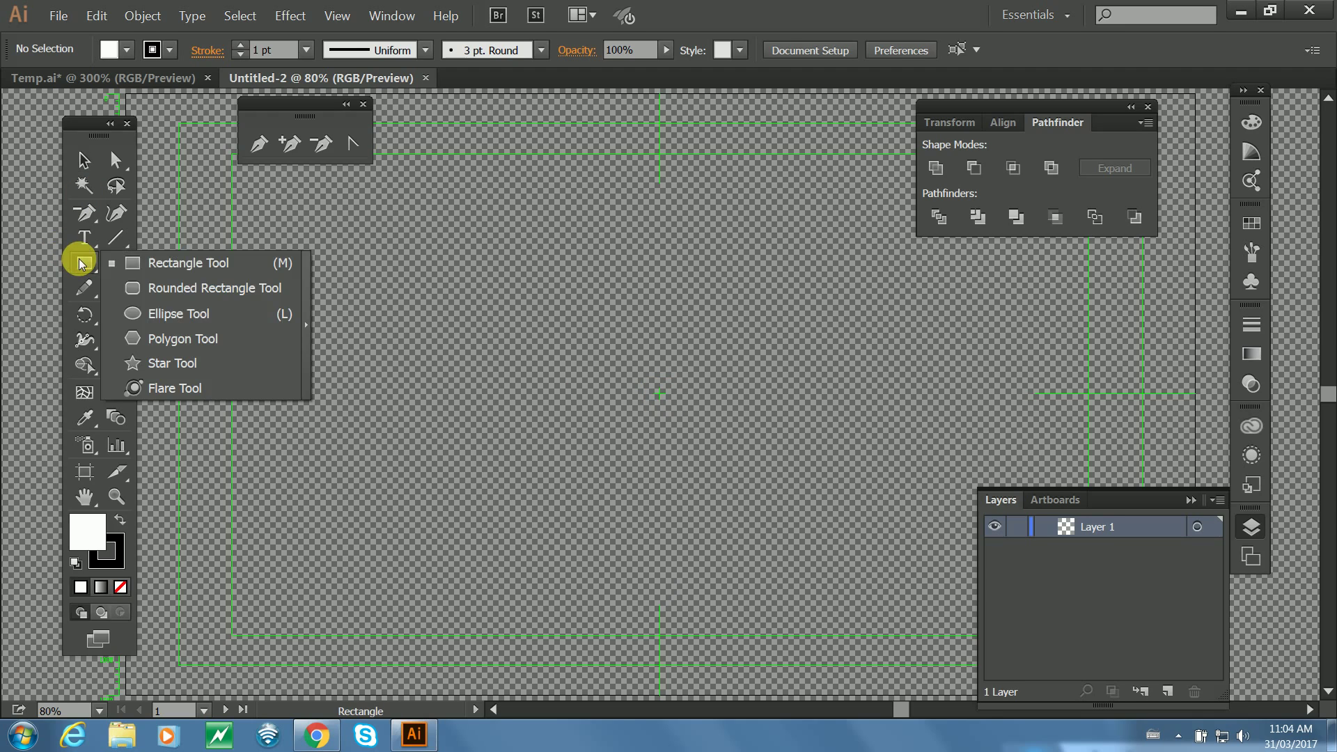
left_click(160, 314)
left_click_drag(483, 262, 592, 369)
left_click(82, 159)
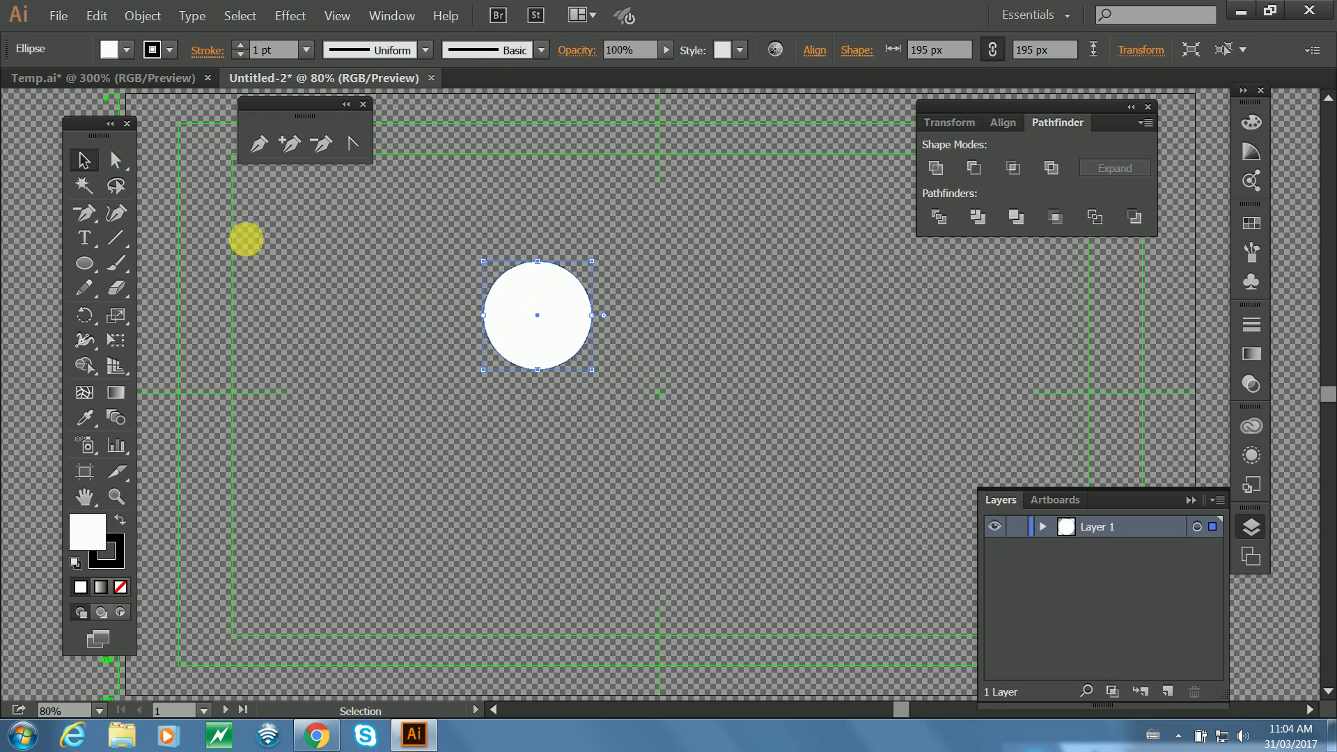
Select the circle, show the extra Align options and set the alignment reference to the artboard.
left_click(553, 212)
left_click(550, 306)
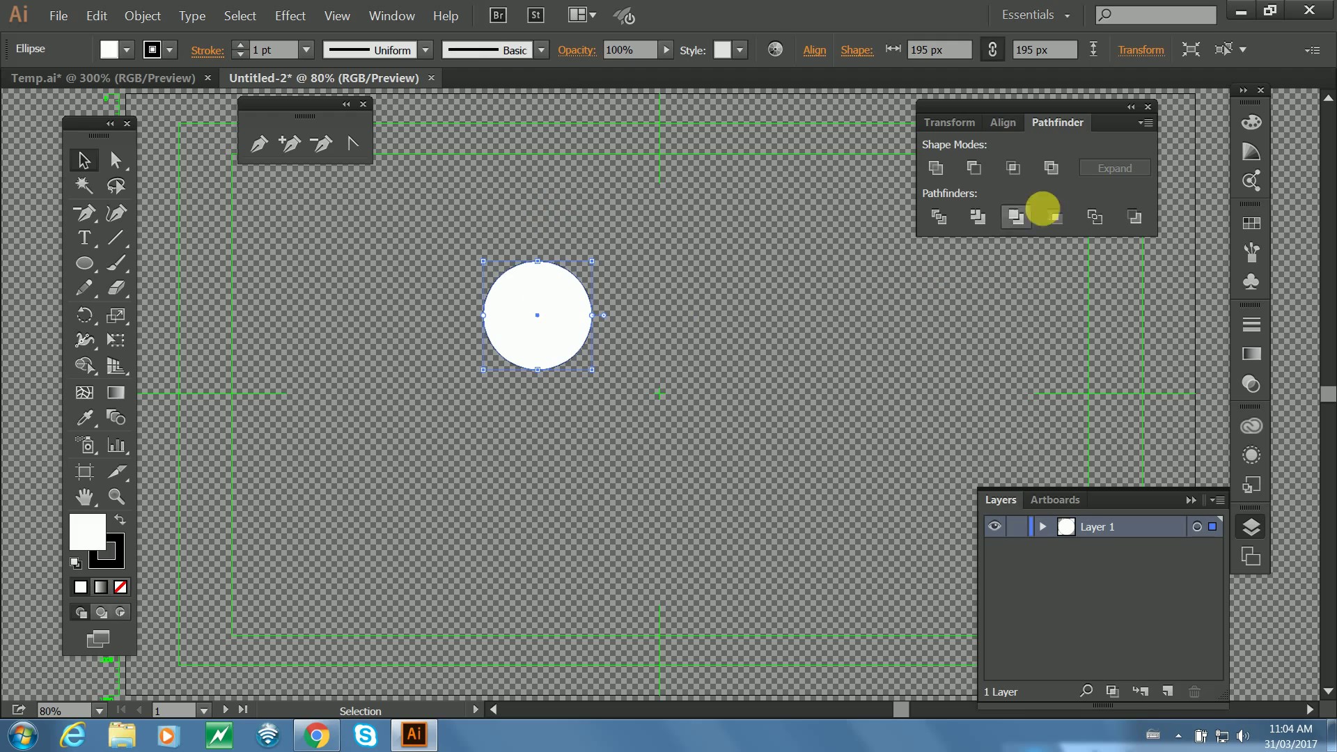
left_click(1004, 124)
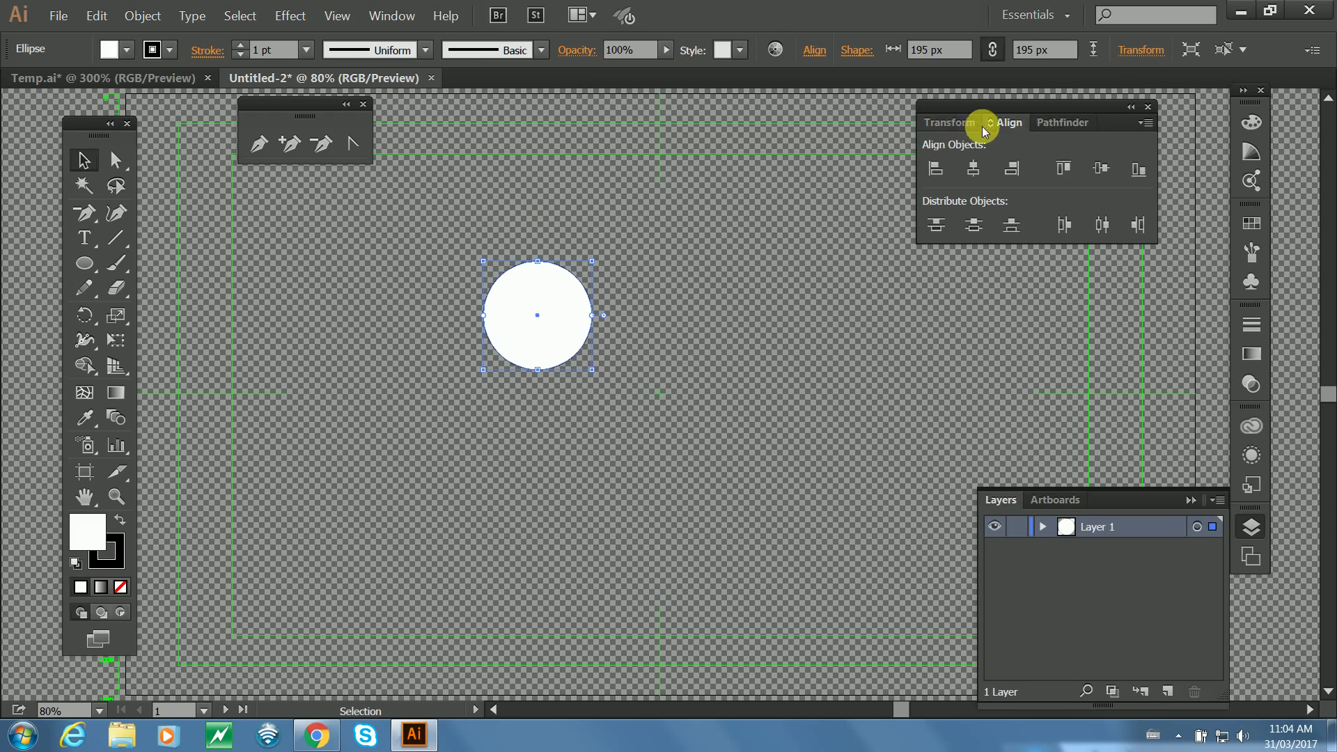
left_click(1146, 124)
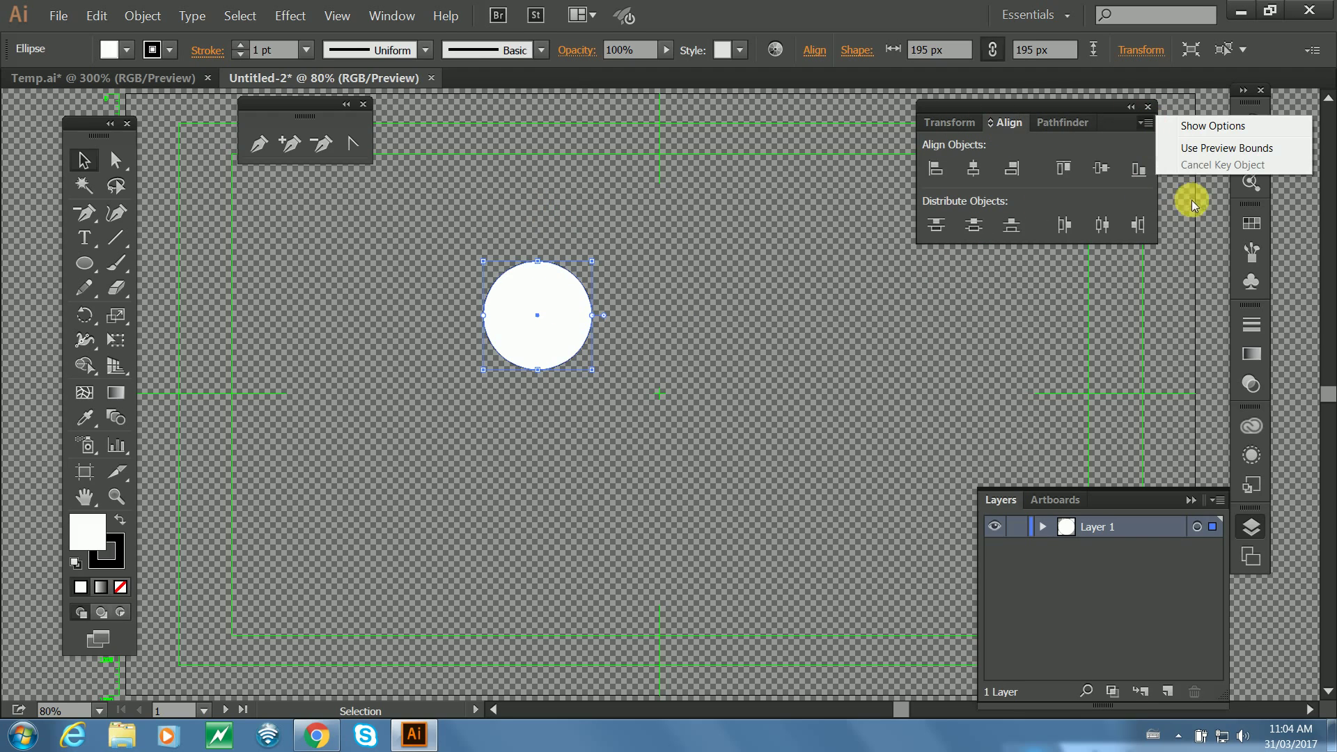
left_click(1201, 126)
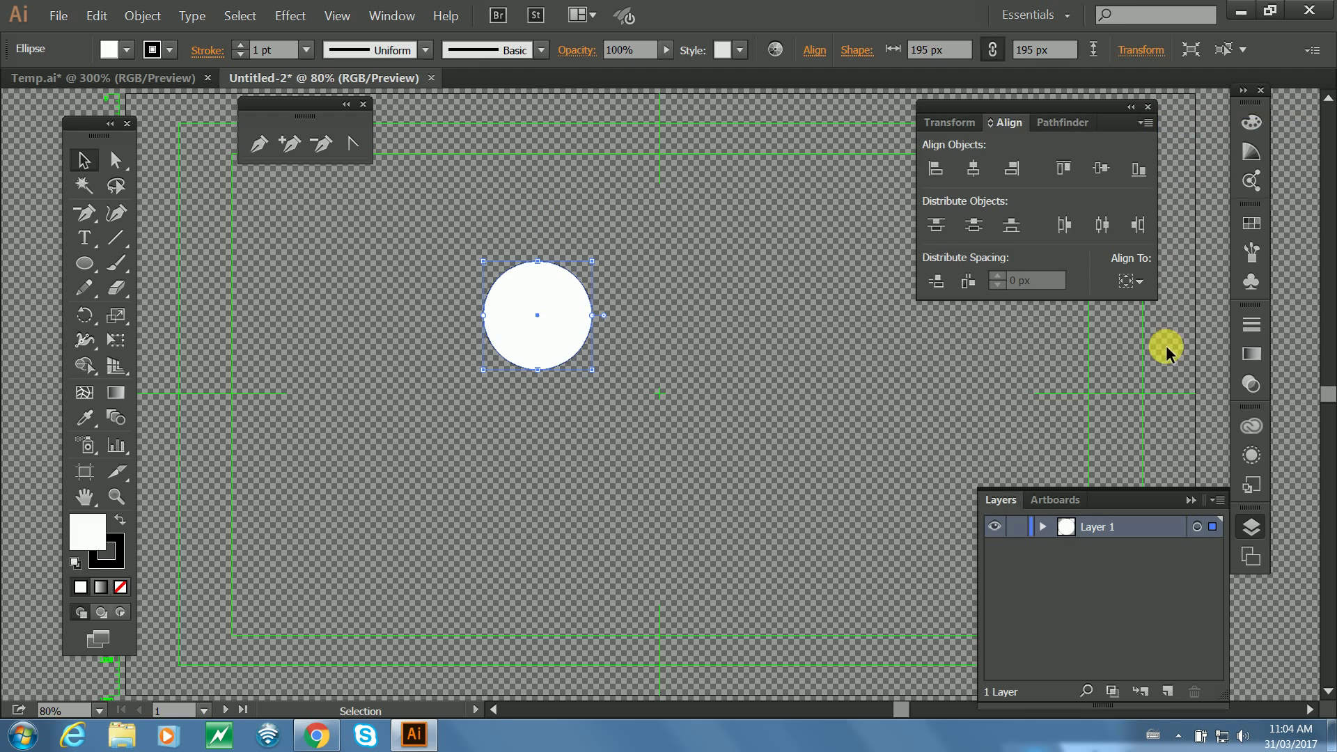
left_click(1145, 280)
left_click(1182, 354)
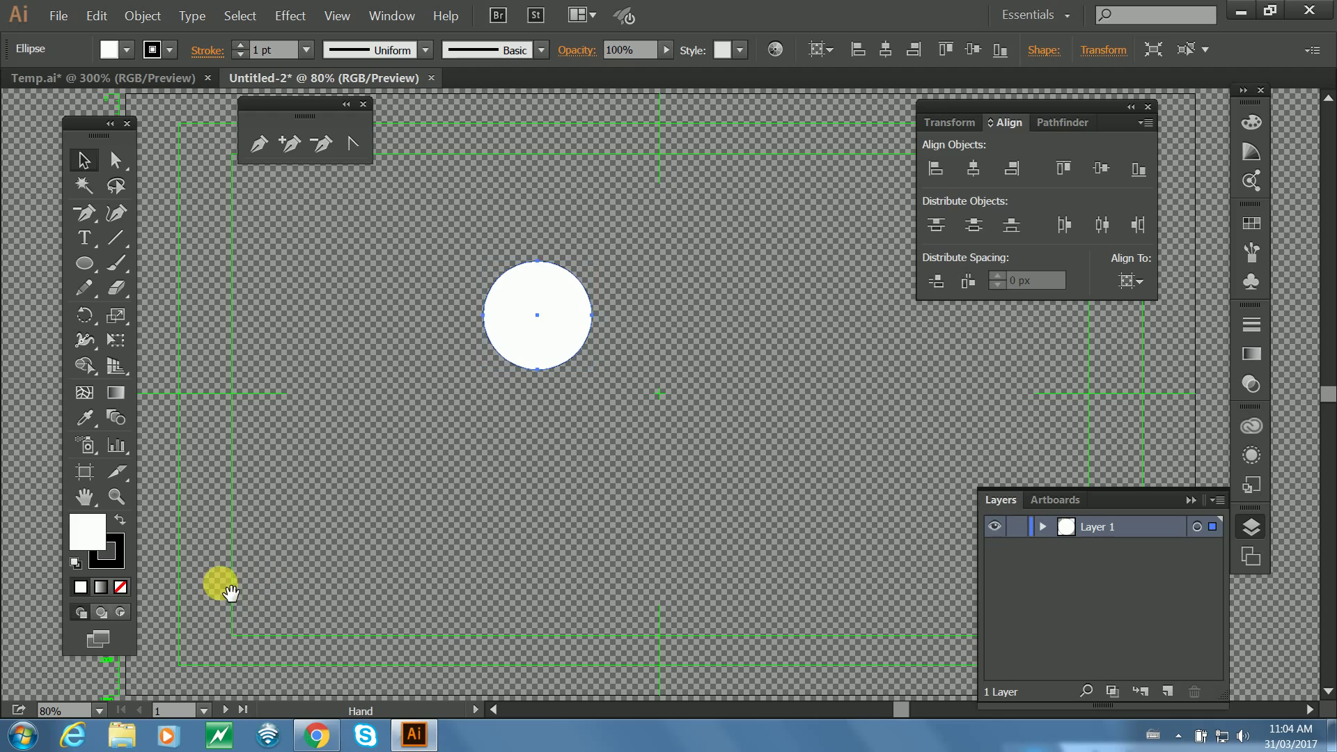
List the document's artboards and switch between Artboard 1 and Artboard 2, ending with Artboard 1 active.
left_click_drag(223, 588, 385, 552)
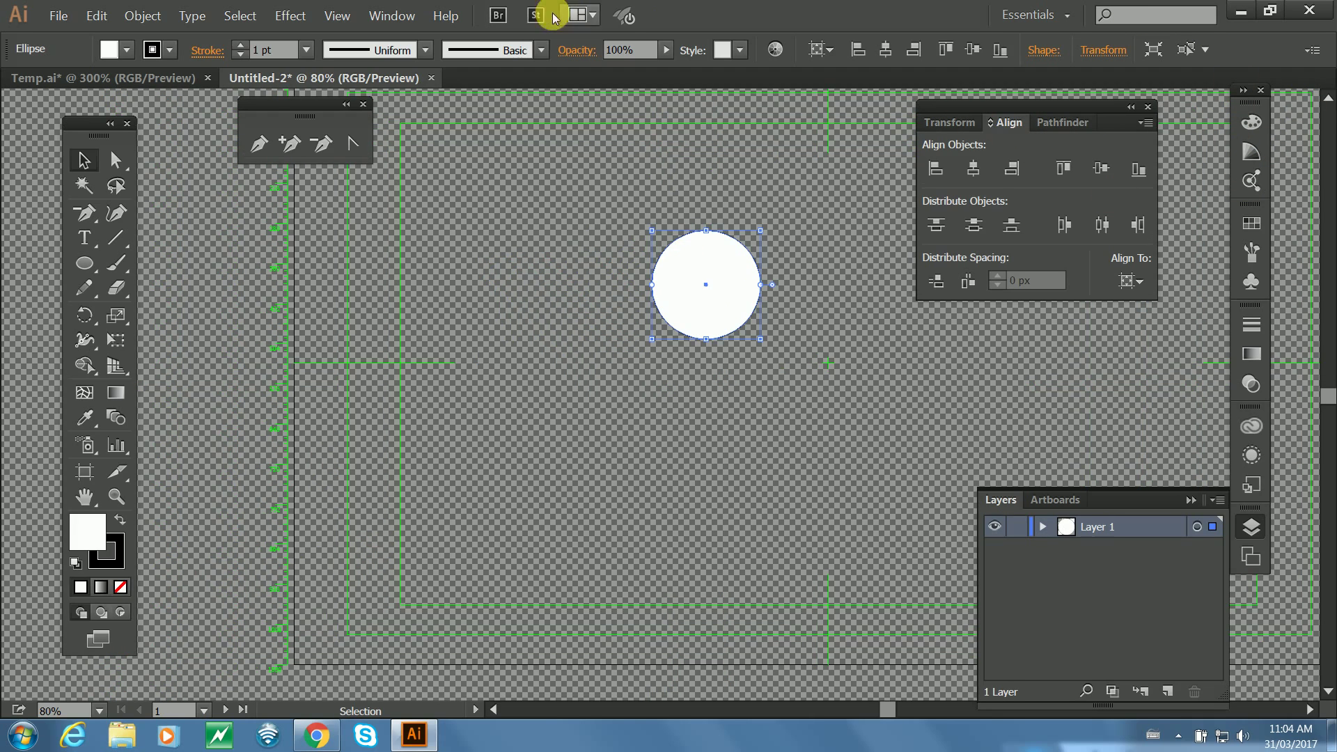
left_click(392, 16)
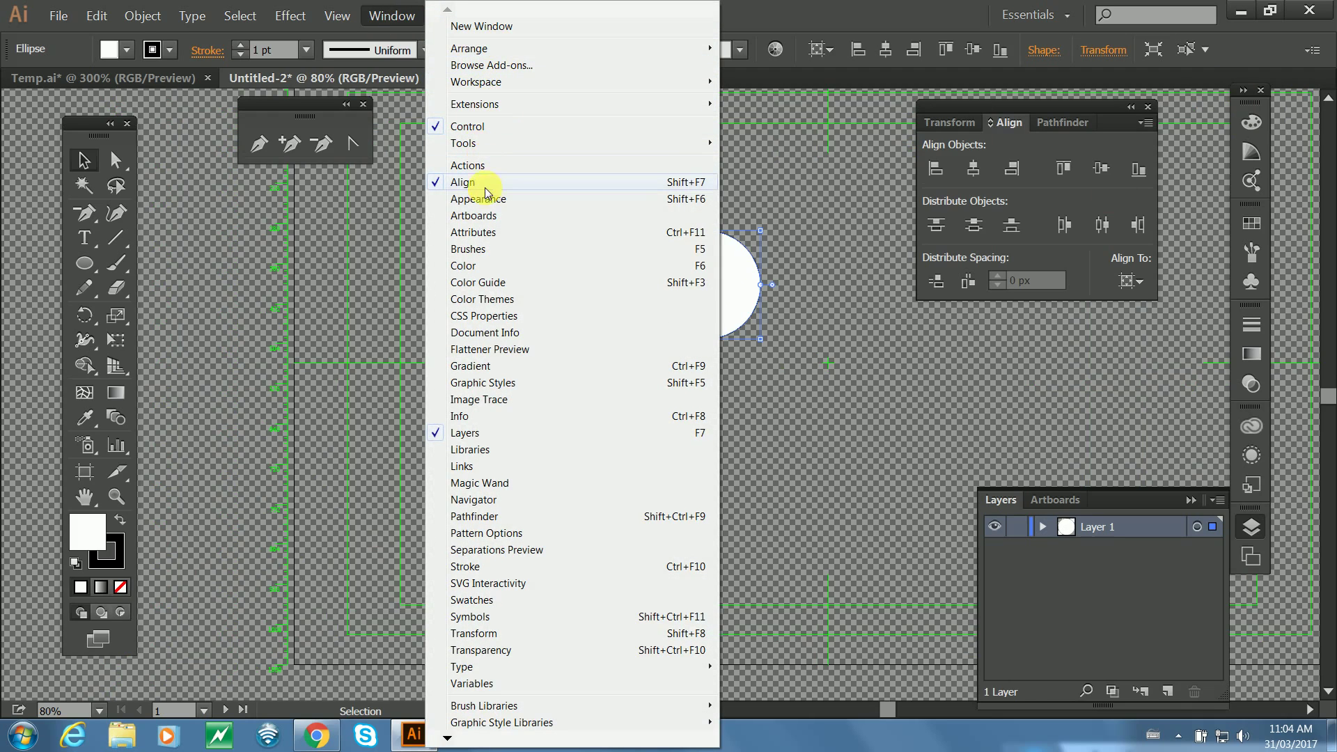
left_click(487, 216)
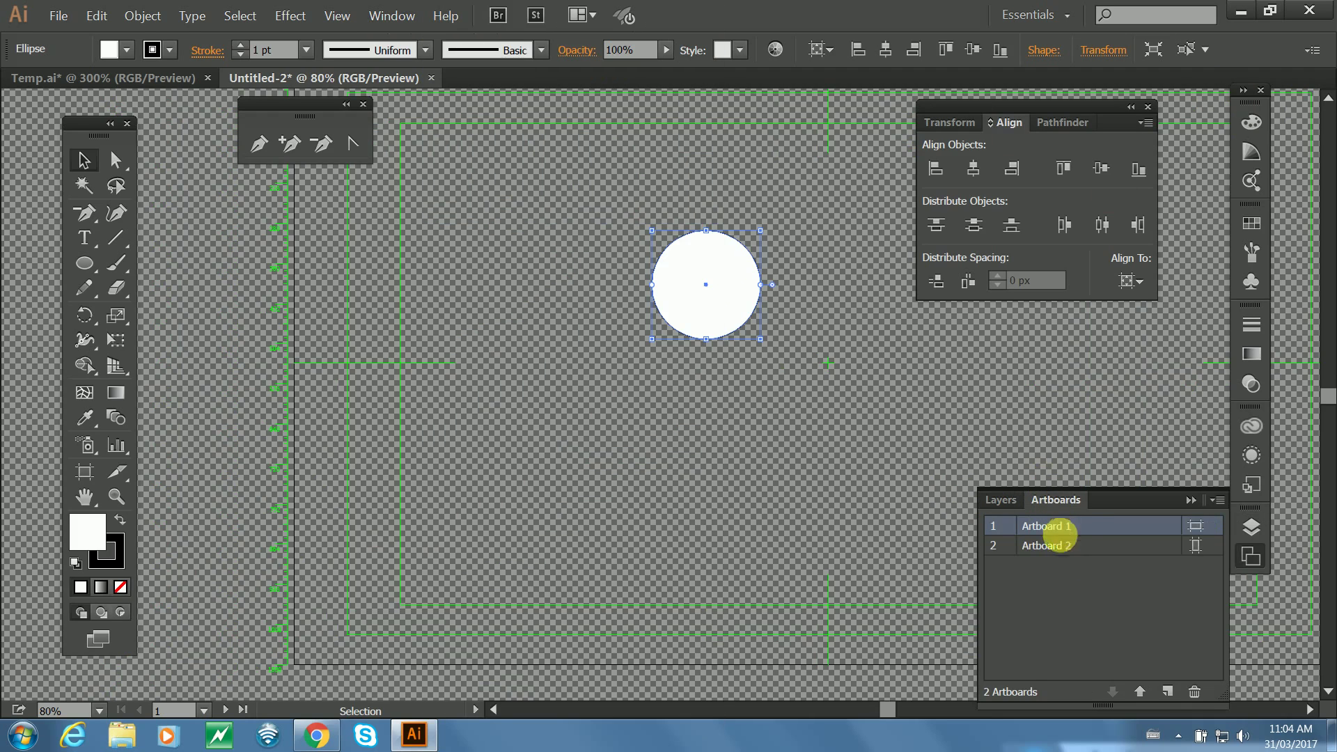
left_click(1059, 545)
left_click(1055, 526)
left_click(1060, 543)
left_click(1053, 527)
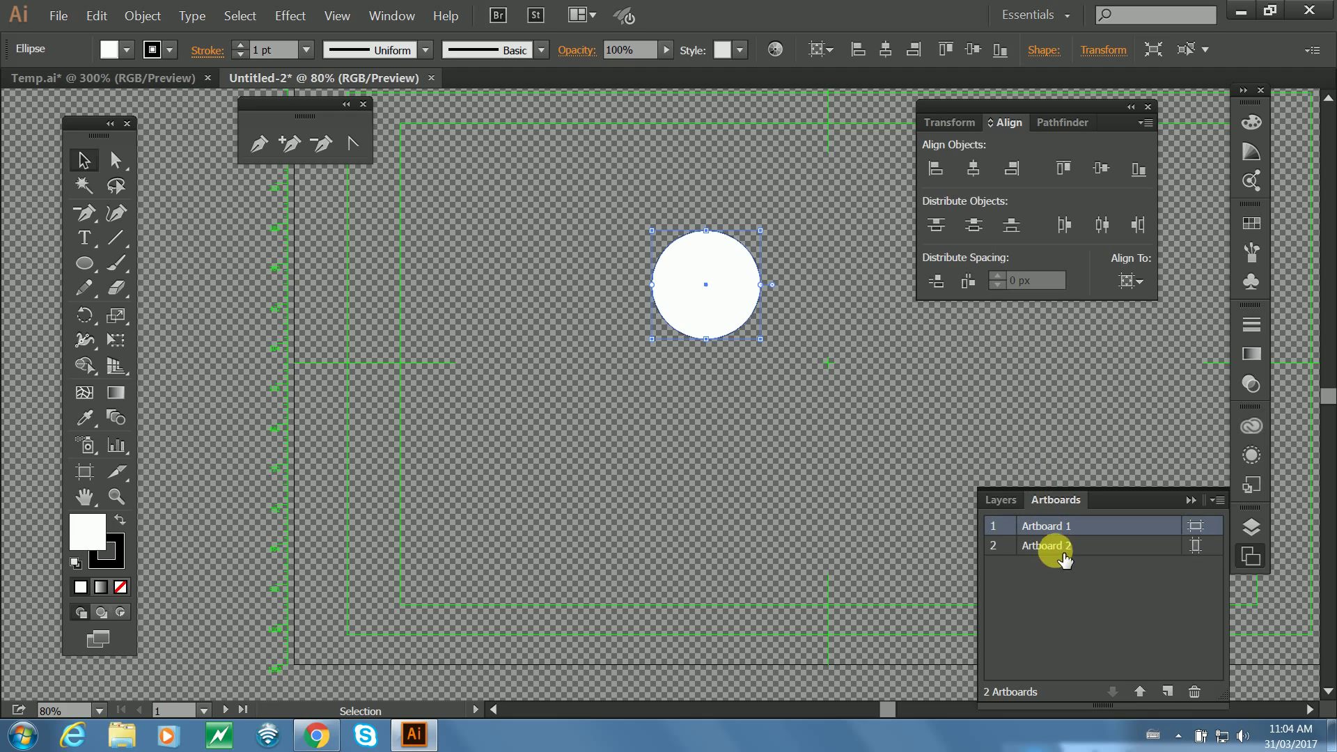
left_click(1030, 544)
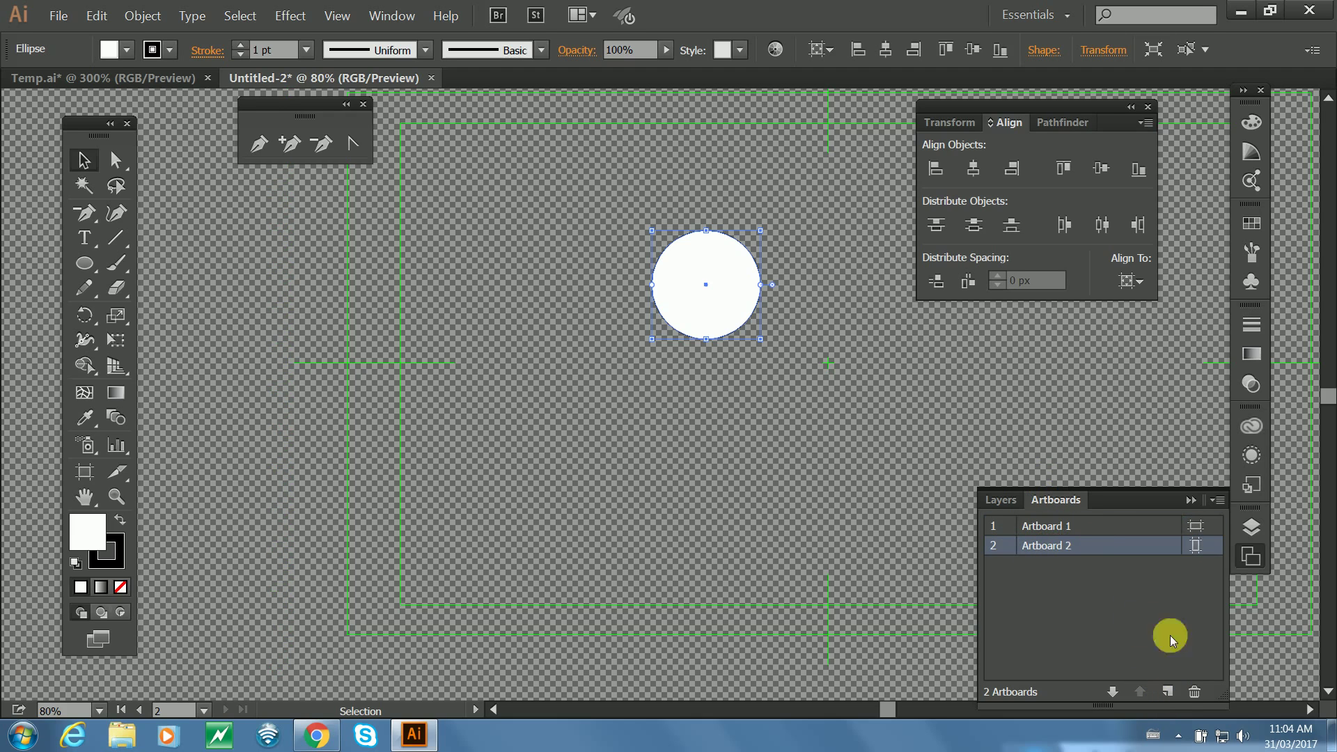
left_click(1056, 526)
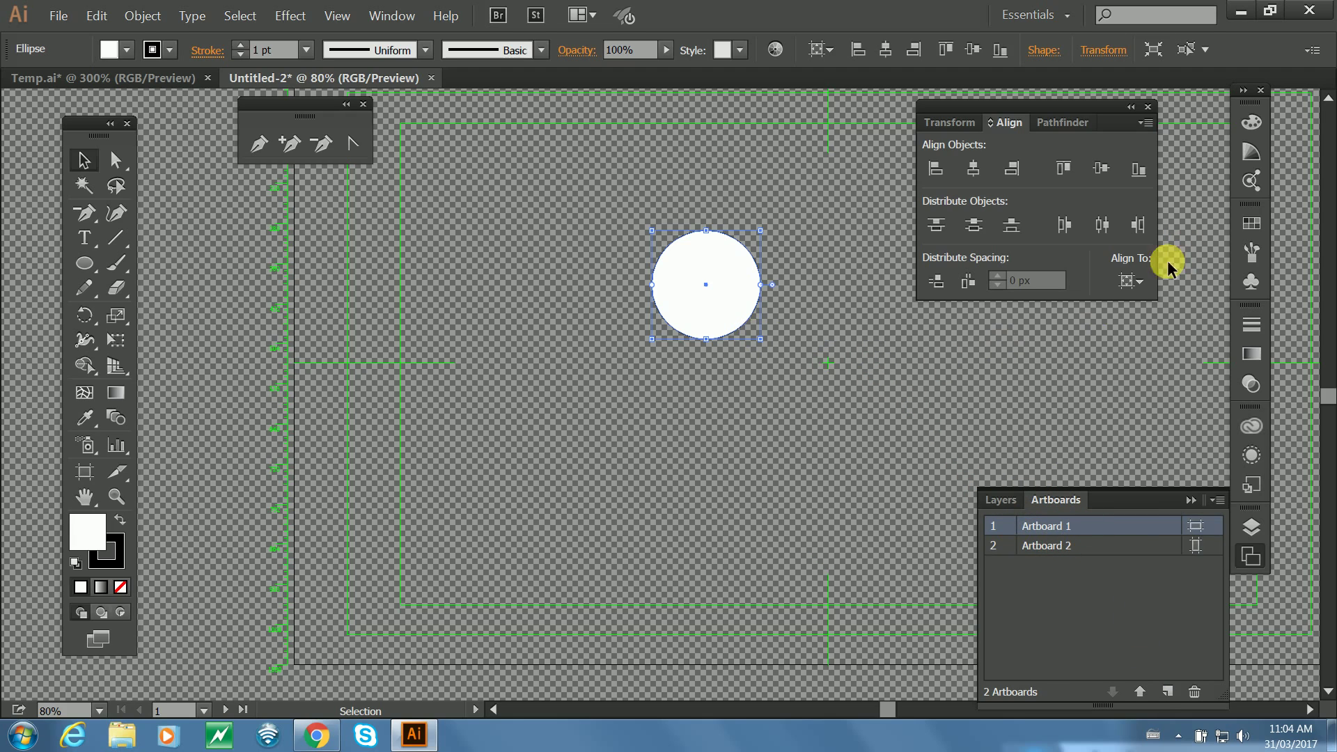
Centre the circle horizontally and vertically on Artboard 1, using Align to Artboard.
left_click(1131, 281)
left_click(1177, 350)
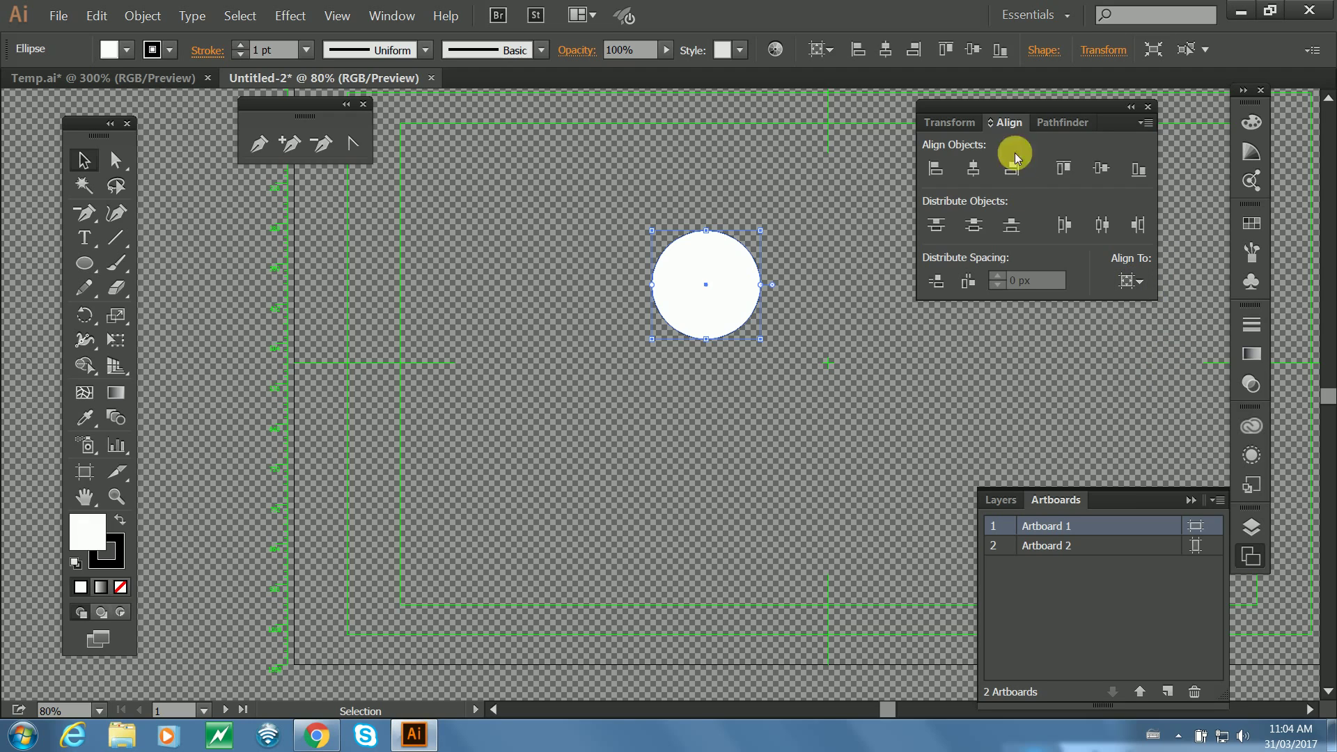
left_click(974, 168)
left_click(1091, 172)
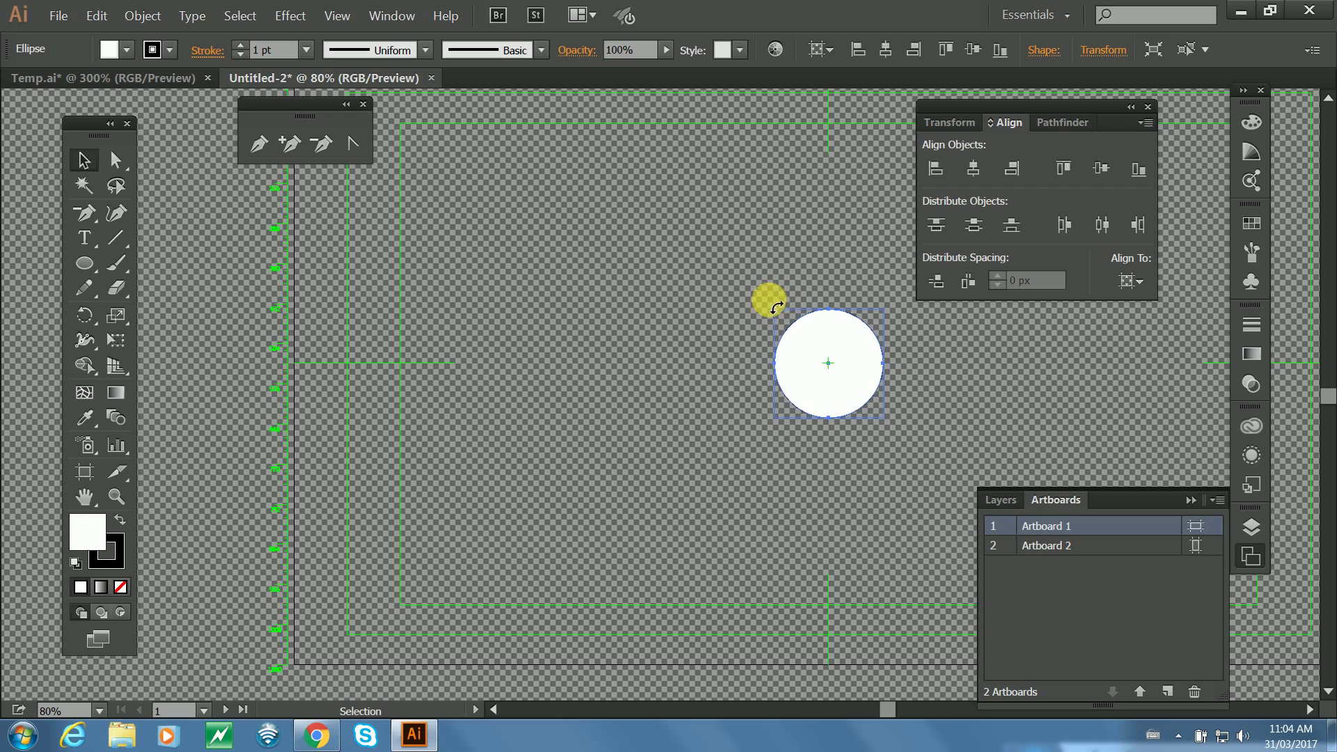
Try rotating the circle about its centre and undo the rotation.
left_click_drag(776, 306, 740, 284)
mouse_move(815, 245)
left_mouse_down()
mouse_move(743, 343)
mouse_move(892, 427)
mouse_move(754, 397)
mouse_move(780, 255)
mouse_move(802, 261)
left_mouse_up()
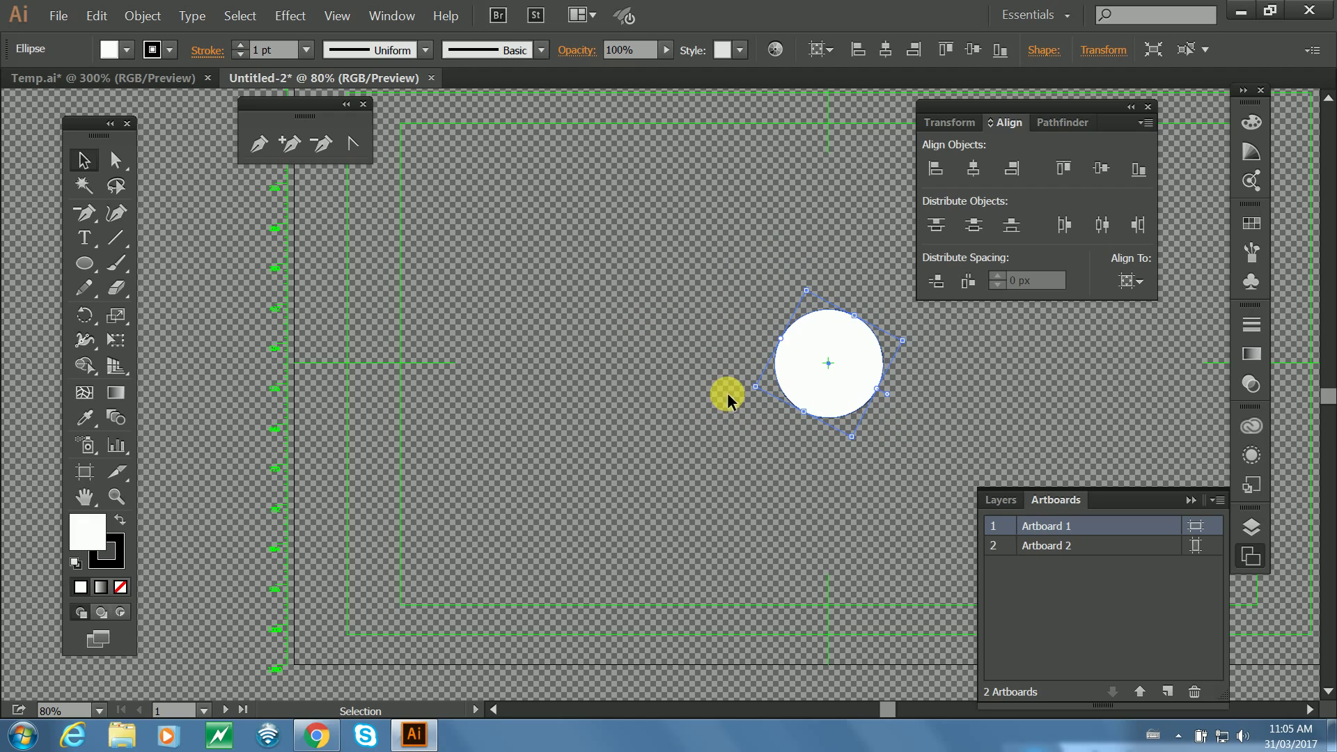
key("ctrl+z")
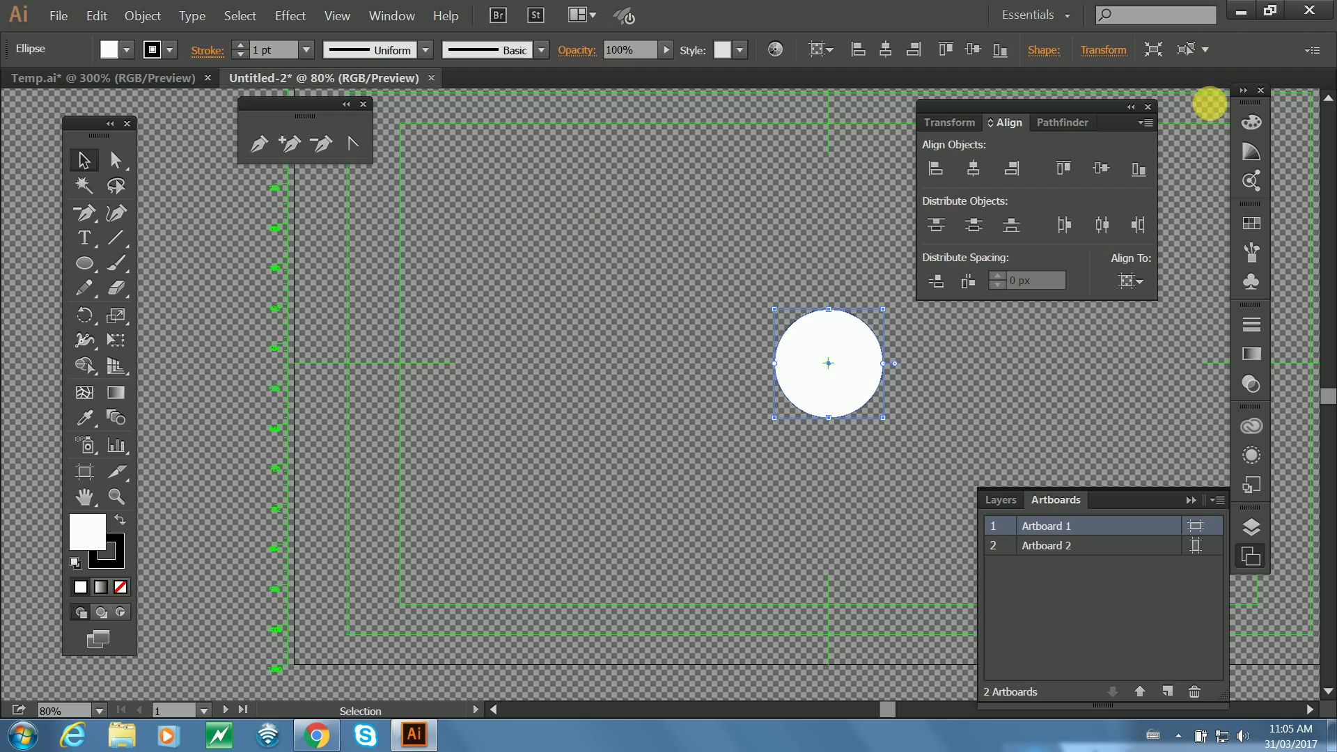
Set the circle's stroke weight to 7 pt.
left_click(1251, 324)
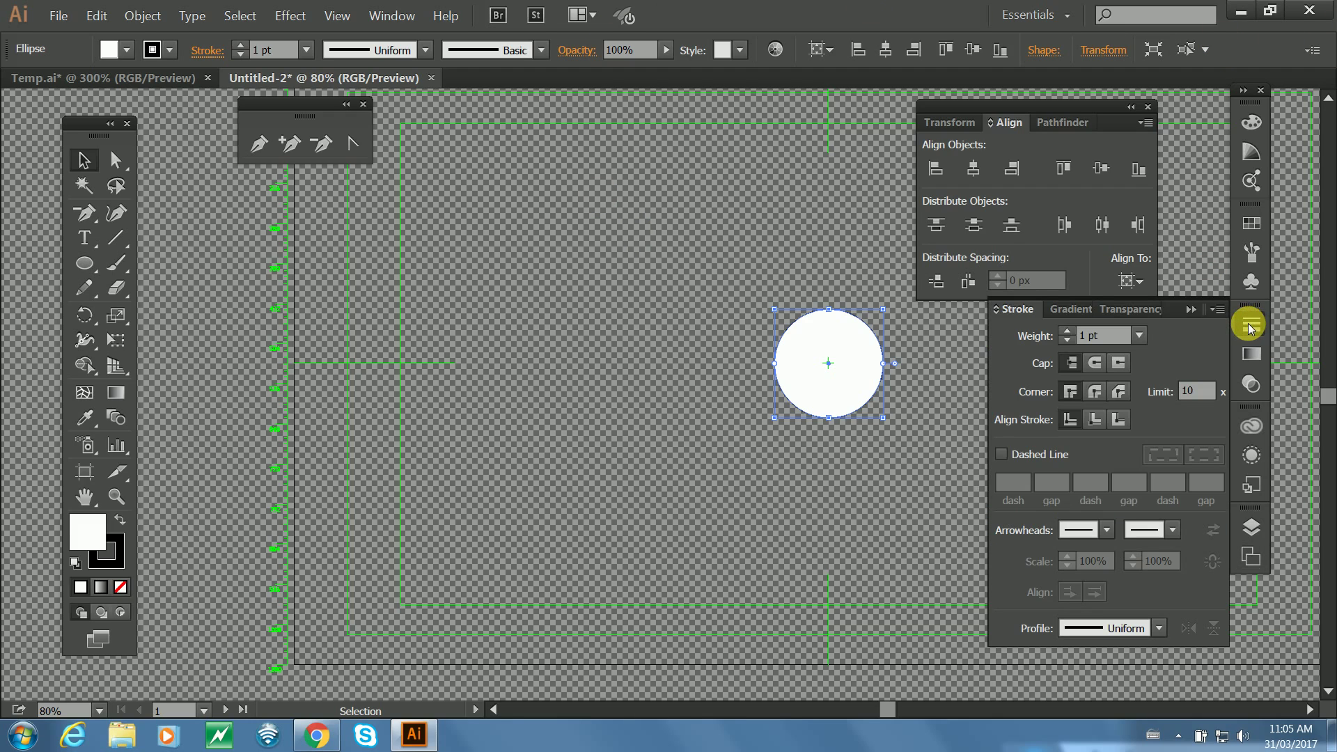
left_click(1067, 331)
left_click(1068, 332)
left_click(1067, 330)
left_click(1068, 330)
left_click(1069, 331)
left_click(1071, 332)
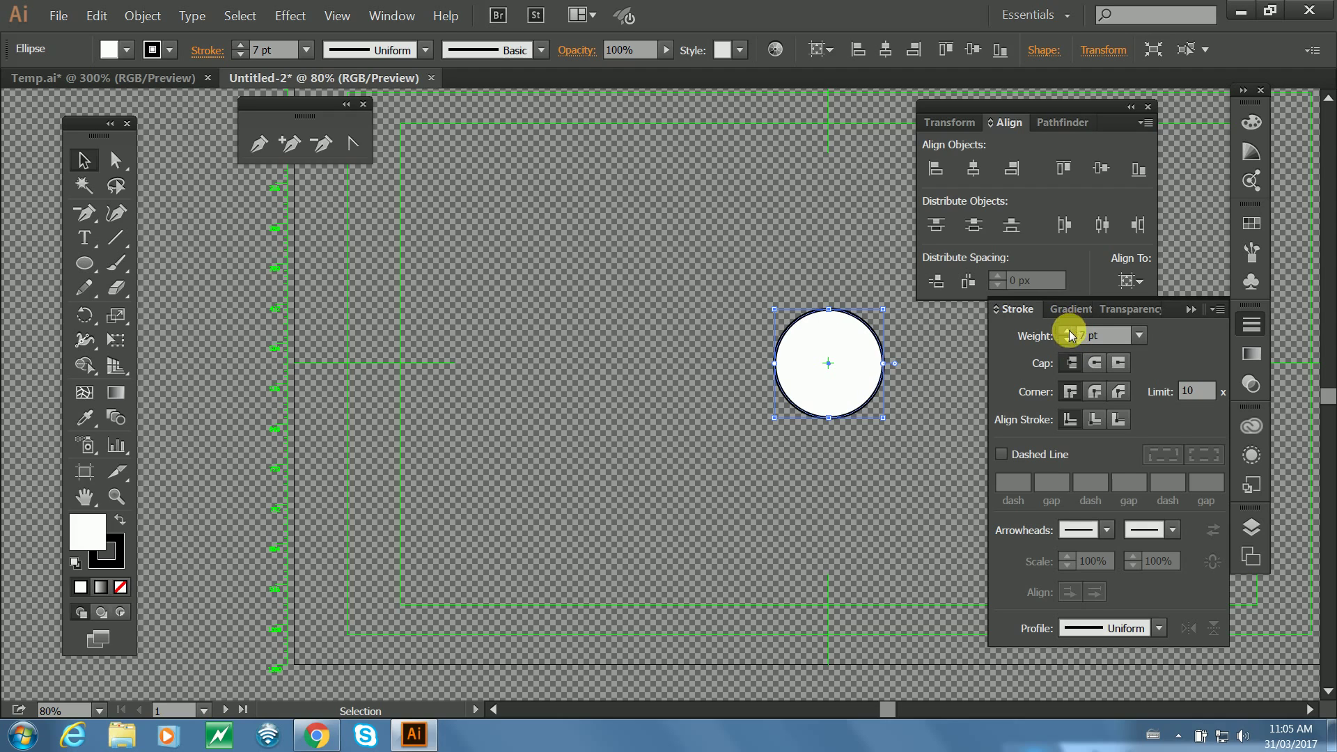
Pick a yellow from the colour spectrum and swap fill and stroke so the circle has fill E2FF00 and a white stroke.
left_click(91, 537)
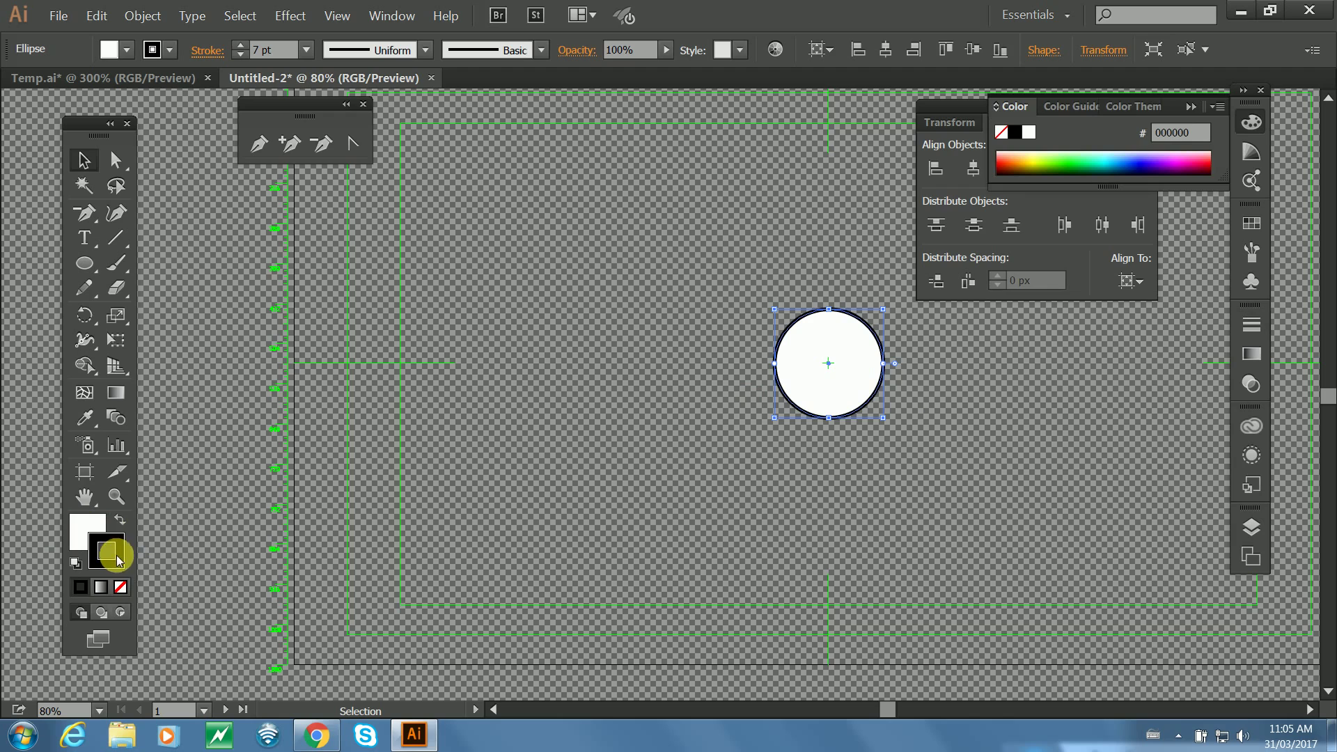
left_click(1036, 163)
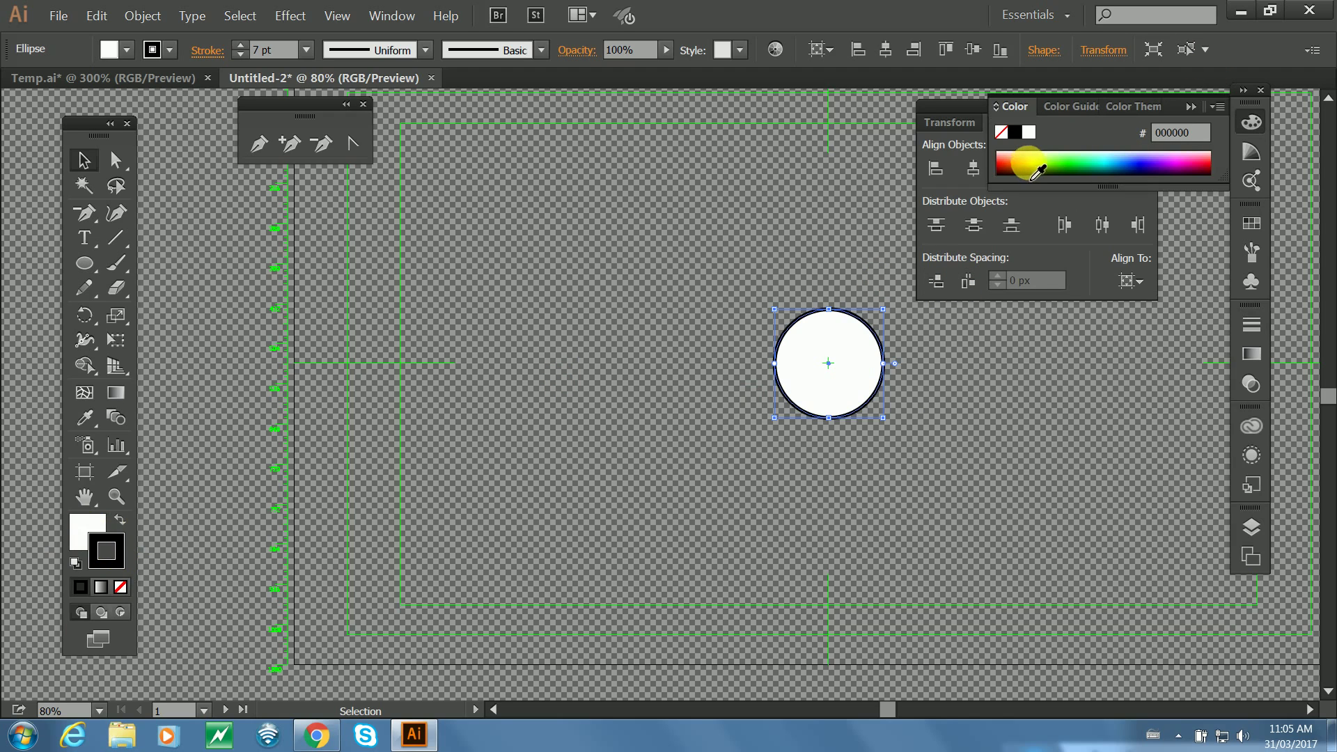
left_click(120, 520)
left_click(120, 519)
left_click(120, 519)
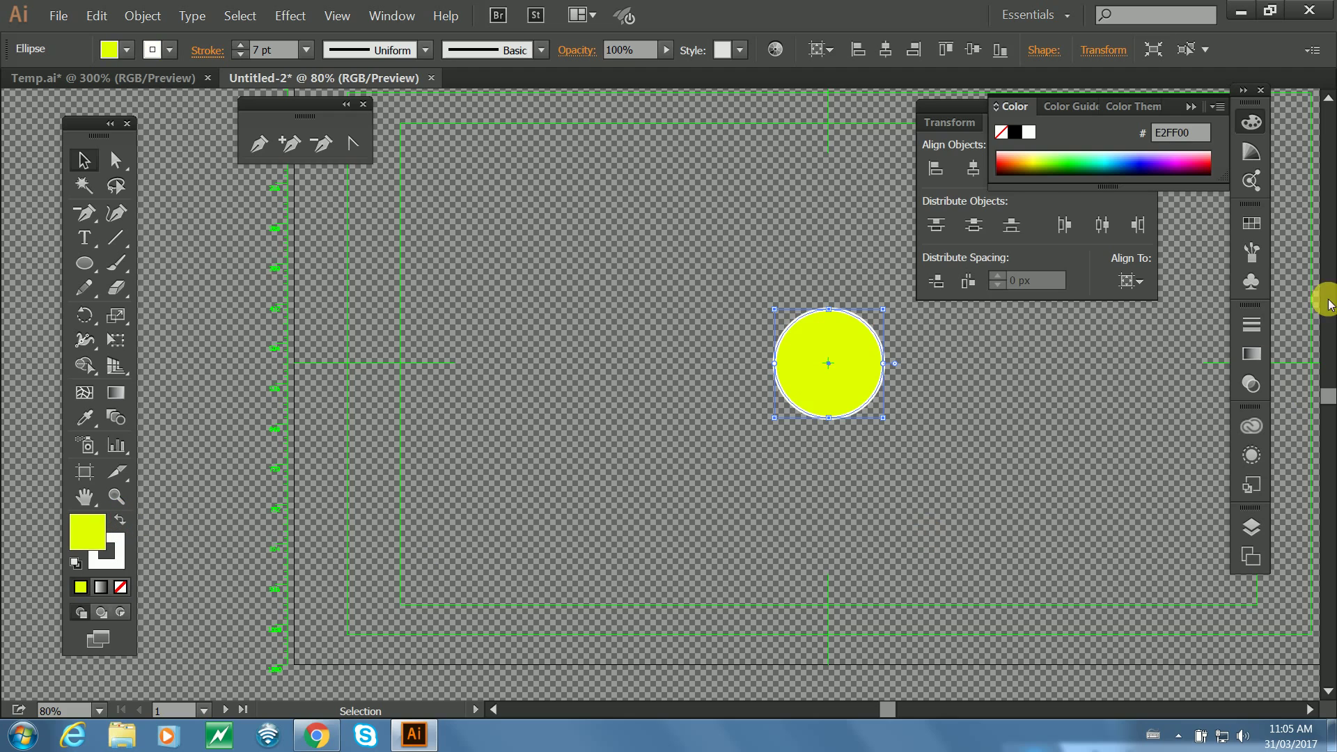
Draw a nearly square rectangle beside the circle using the same yellow fill and white 7 pt stroke.
left_click(1251, 324)
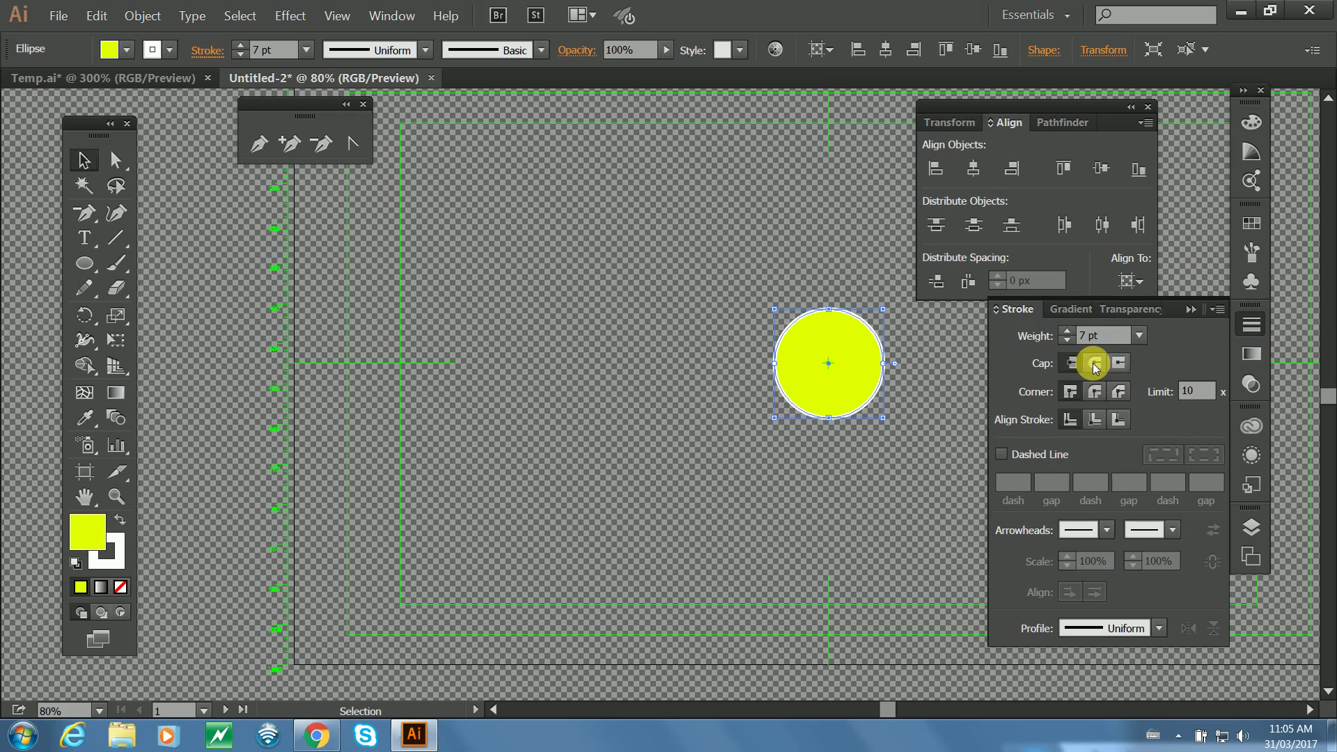
left_click(1093, 364)
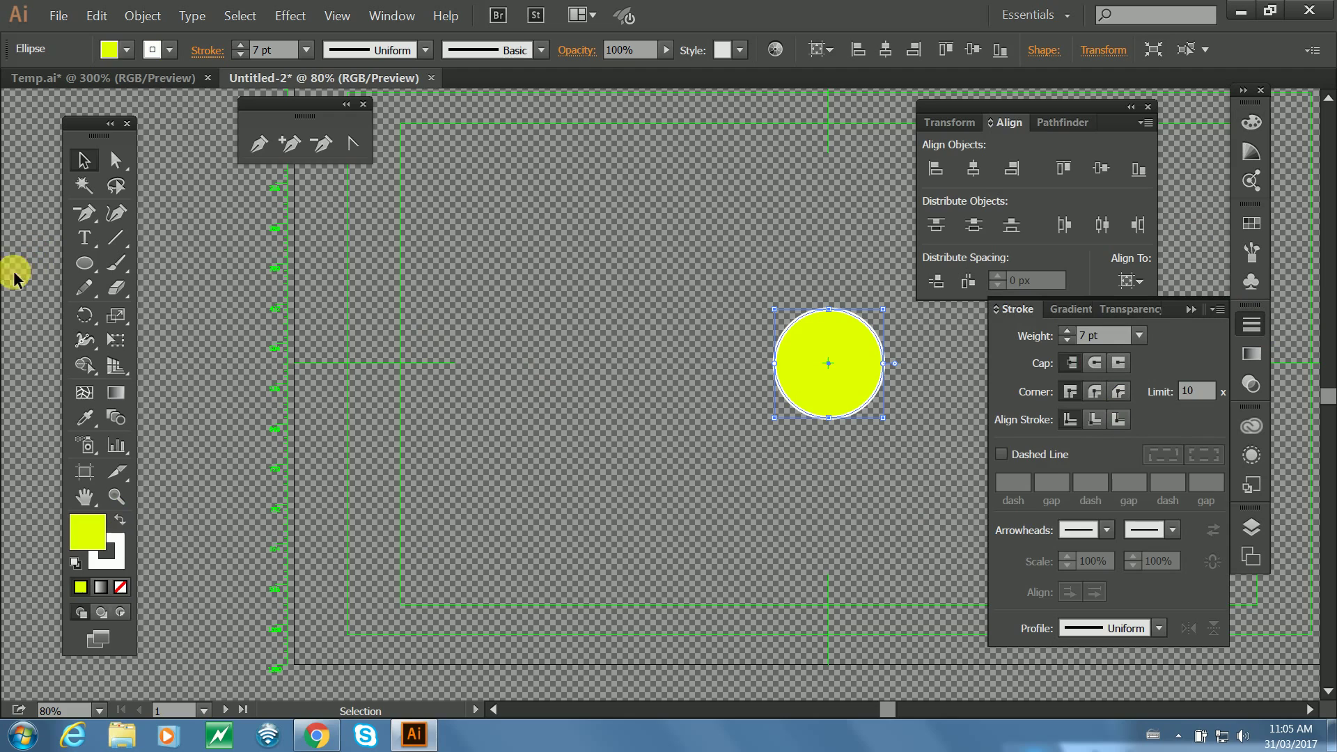
left_click(79, 268)
left_click_drag(78, 270, 179, 262)
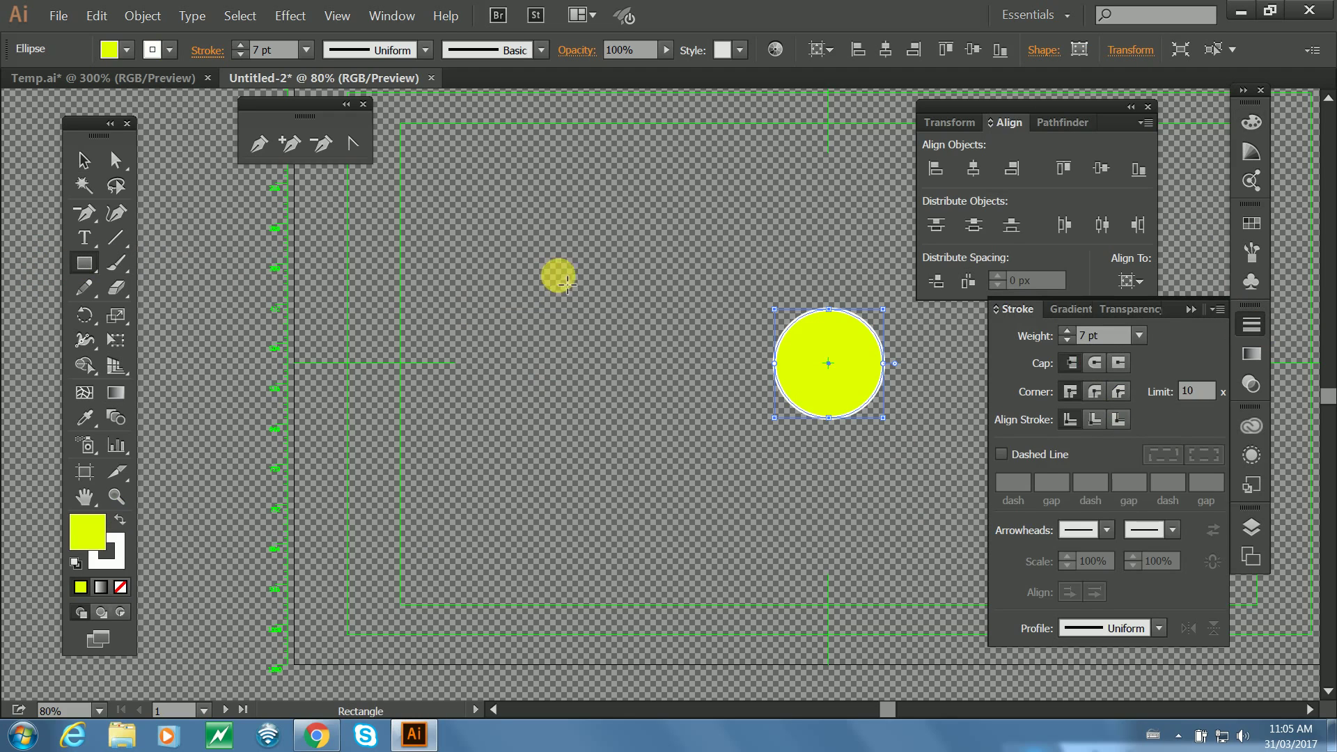
left_click_drag(506, 270, 636, 413)
Give the rectangle's stroke round corner joins and try the stroke alignment options, ending with the stroke centred on the path.
left_click(1094, 363)
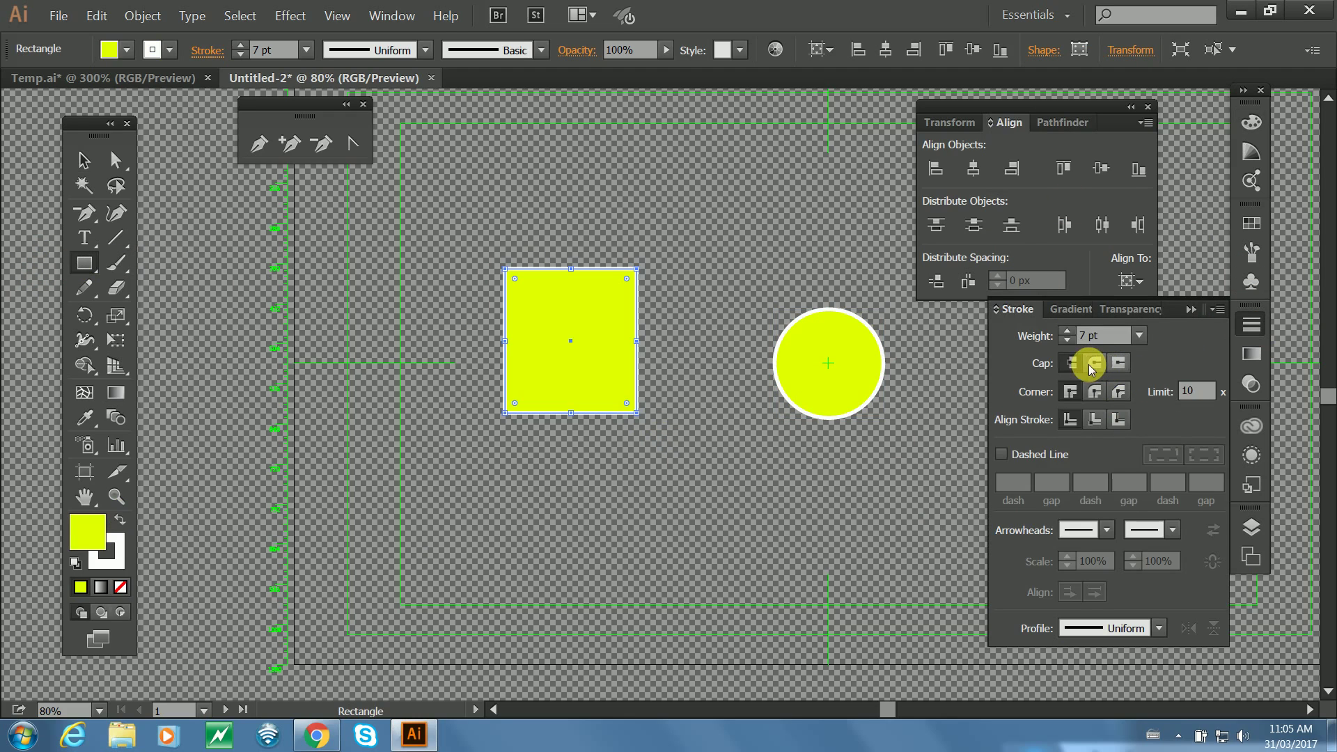
left_click(1096, 393)
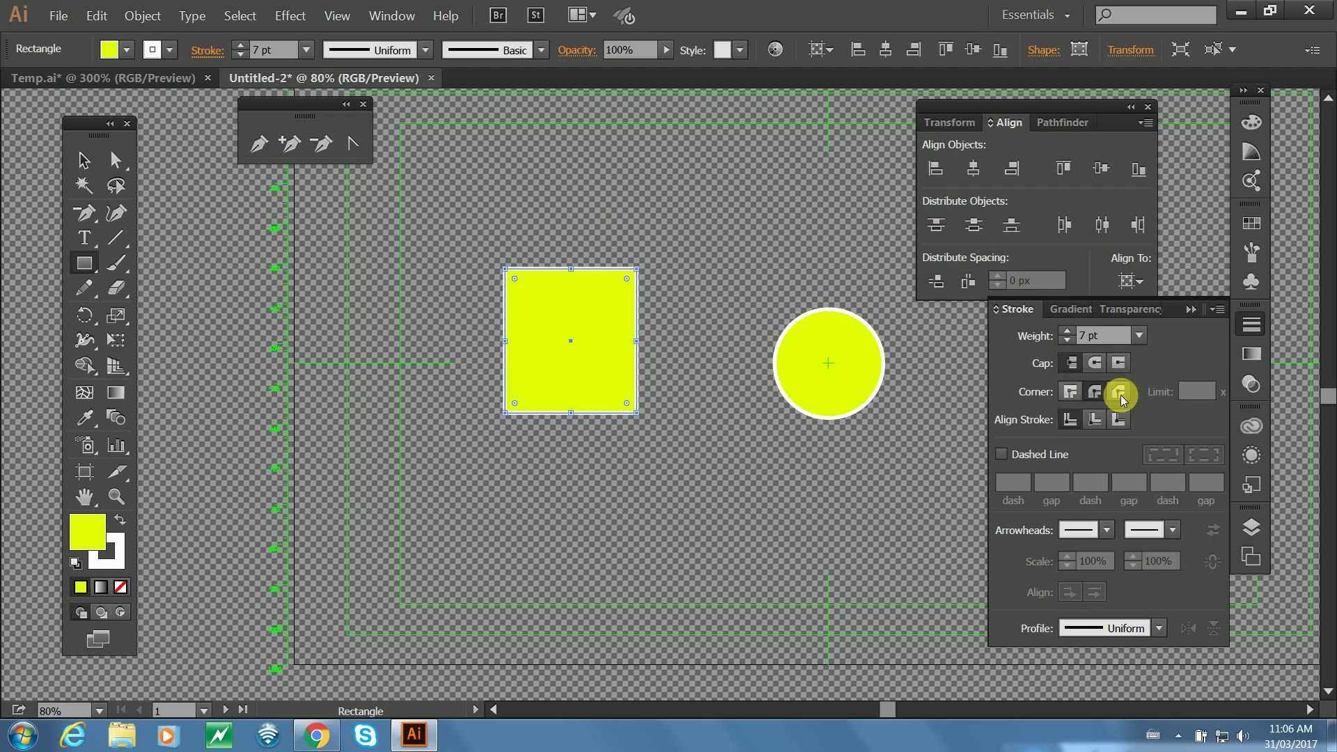
left_click(1119, 420)
left_click(1070, 419)
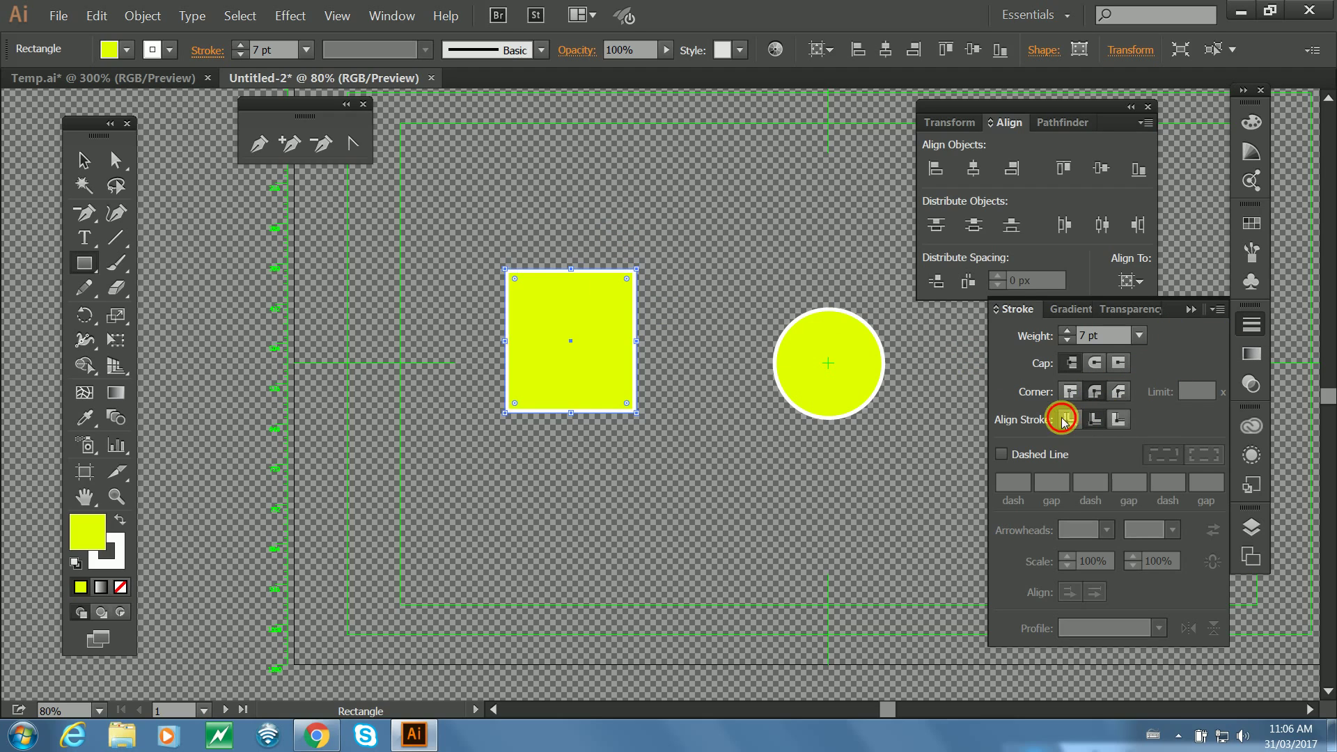
Make the rectangle's stroke a dashed line with a 12 pt dash and a 15 pt gap.
left_click(1001, 454)
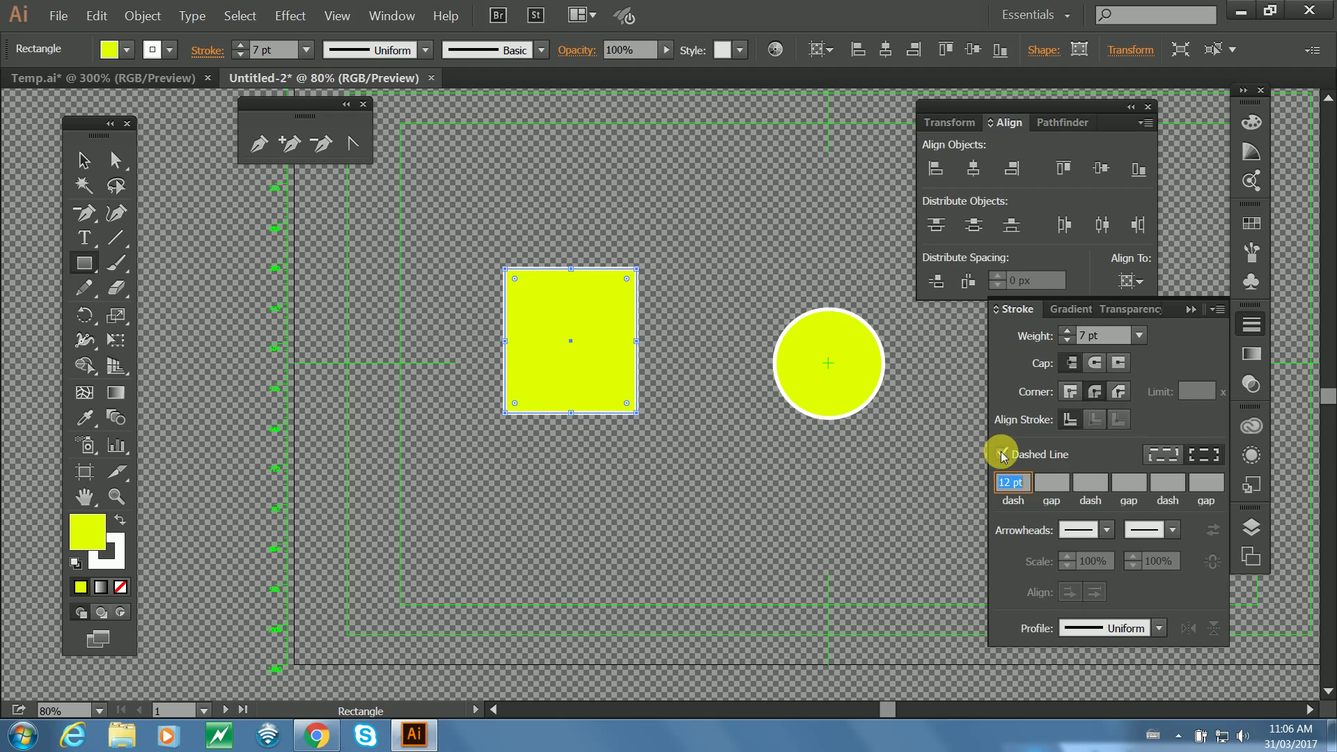
left_click(1052, 482)
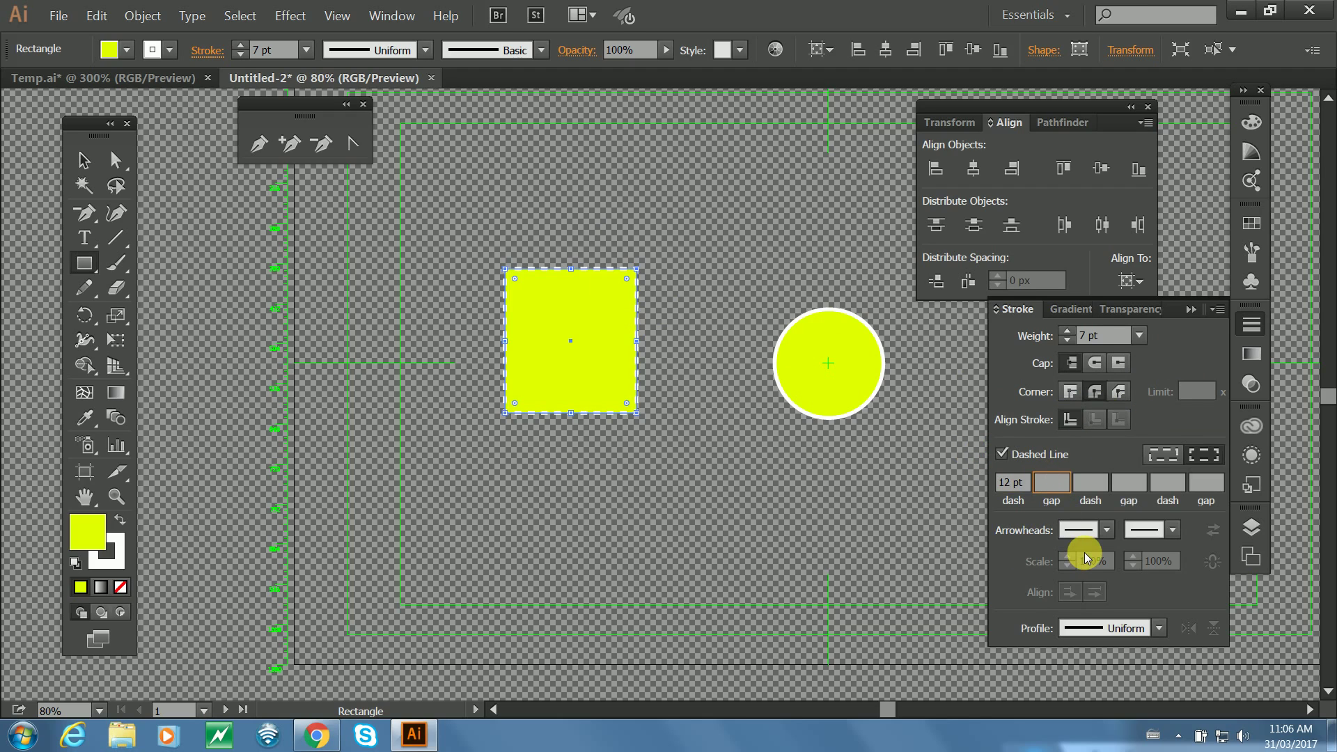
type("15")
left_click(1084, 556)
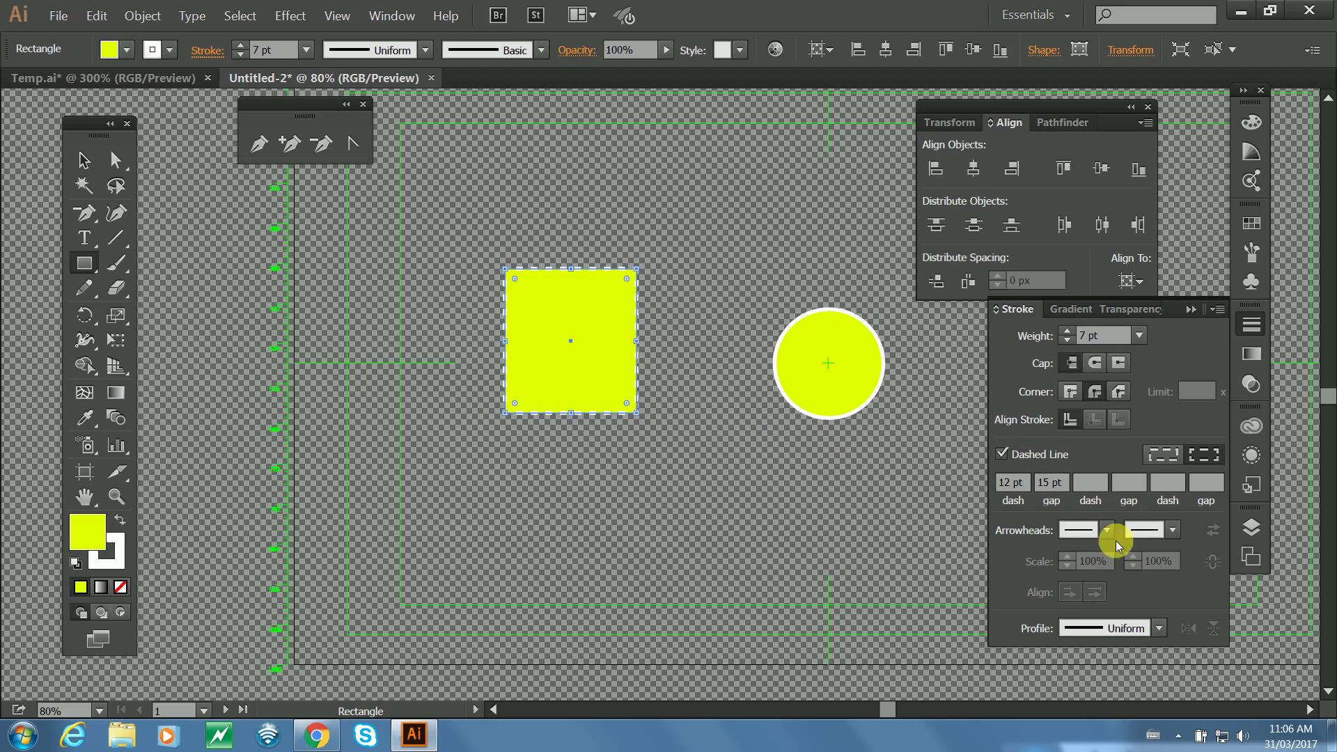
Draw a dashed horizontal line just below the rectangle and give its start the Arrow 7 arrowhead.
left_click(113, 237)
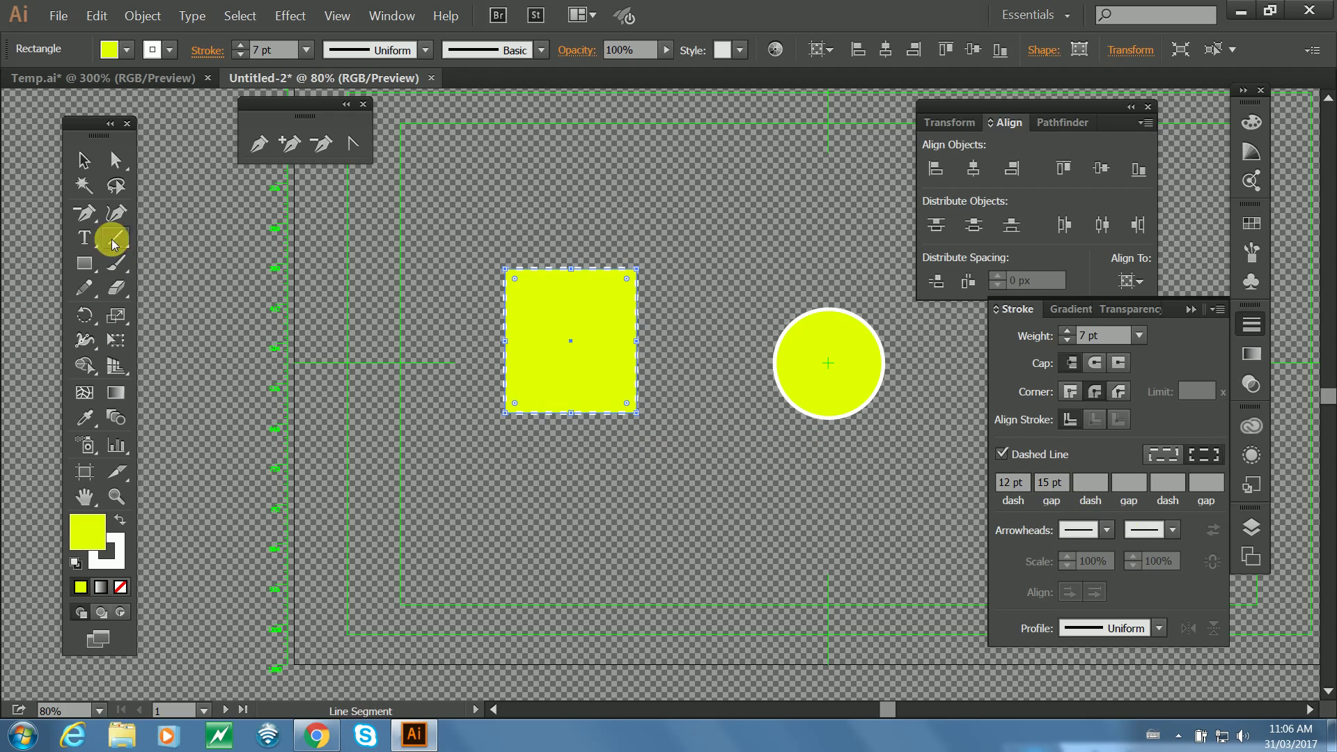
left_click_drag(482, 434, 686, 433)
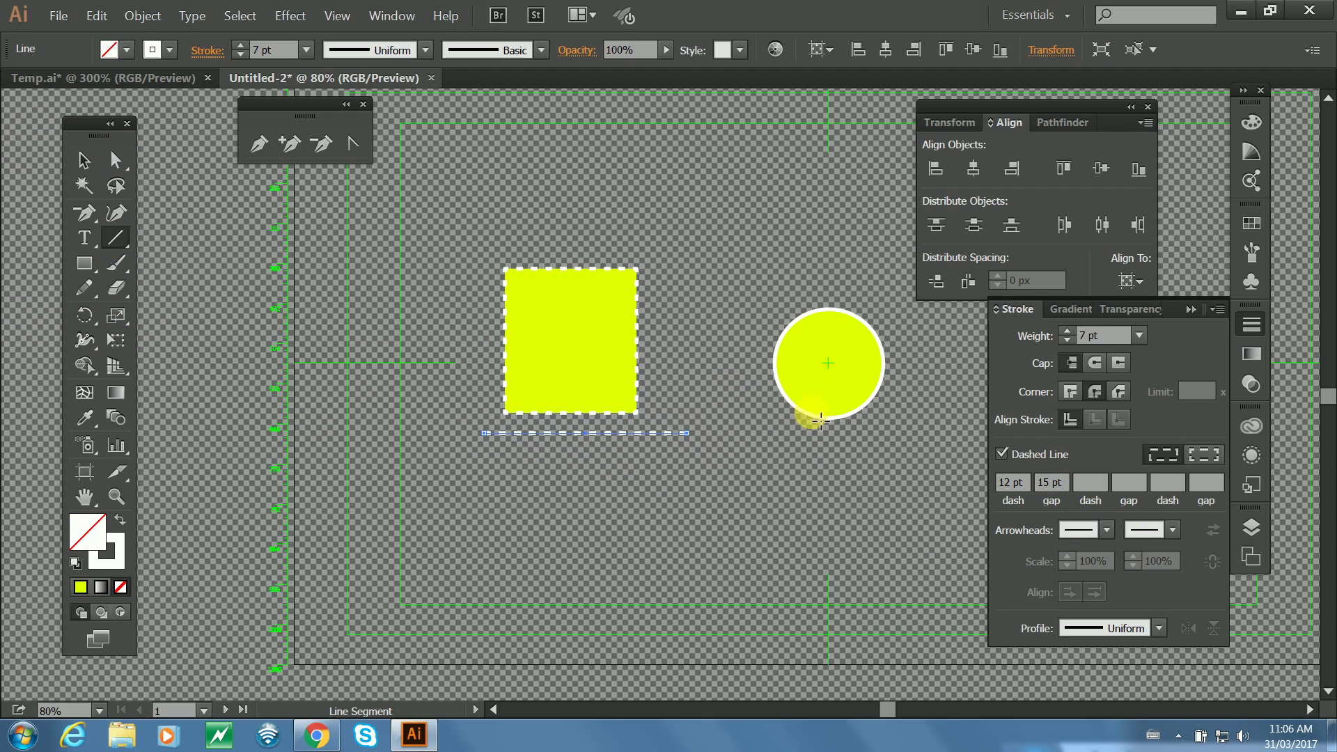
left_click(1106, 529)
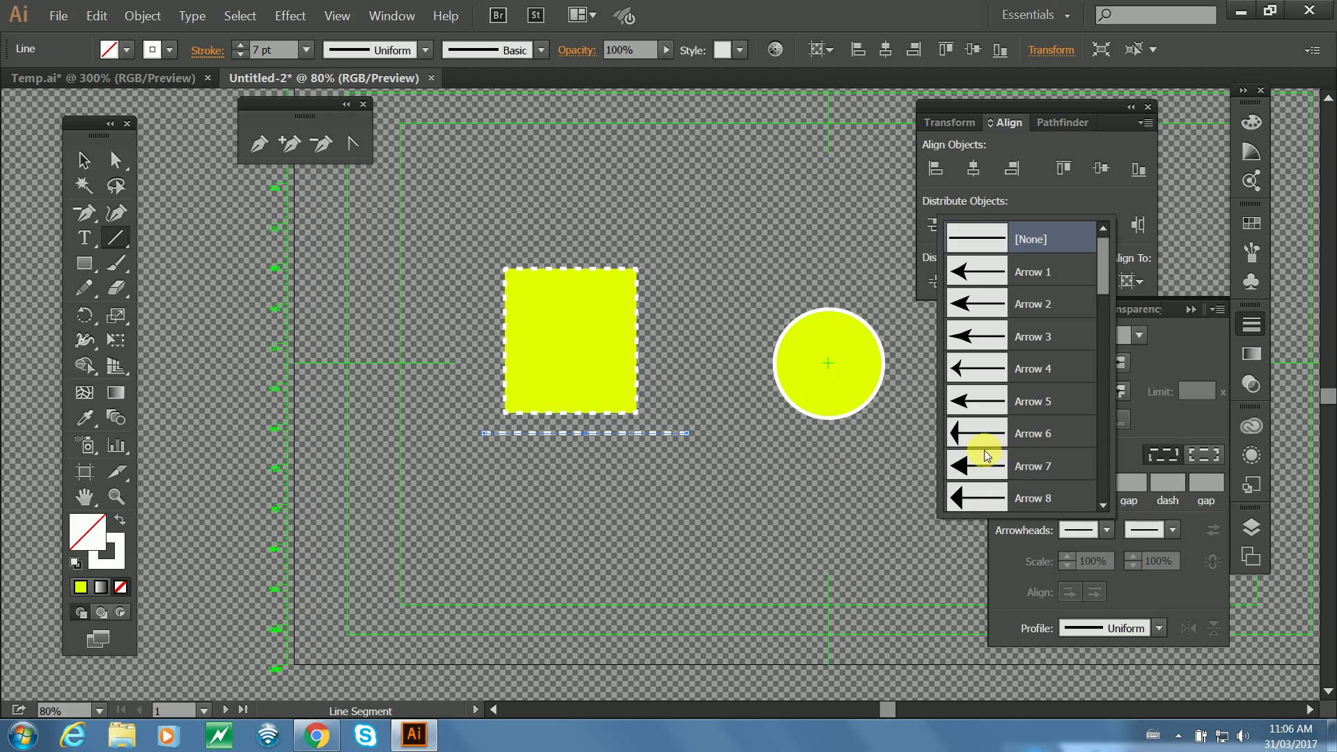
left_click(963, 470)
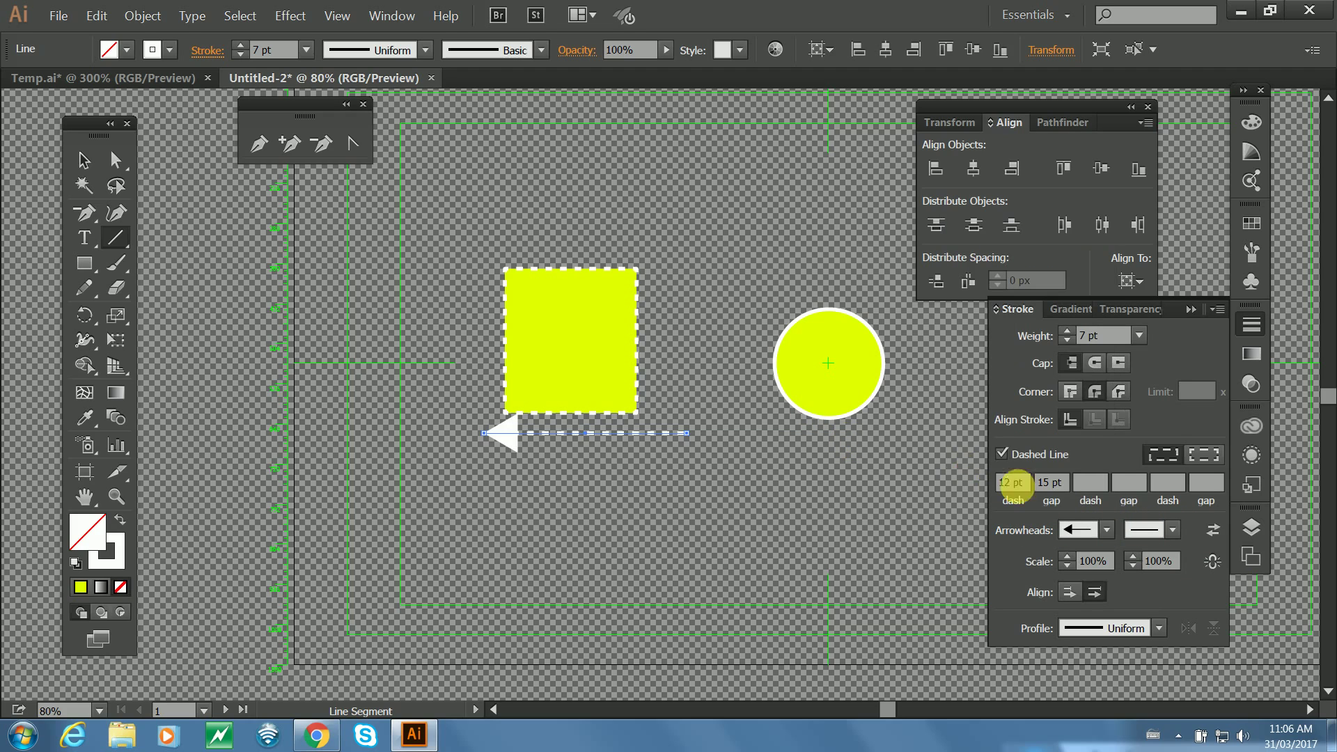
Add the Arrow 8 arrowhead to the line's end and scale the start arrowhead to 77%.
left_click(1174, 531)
left_click(1099, 486)
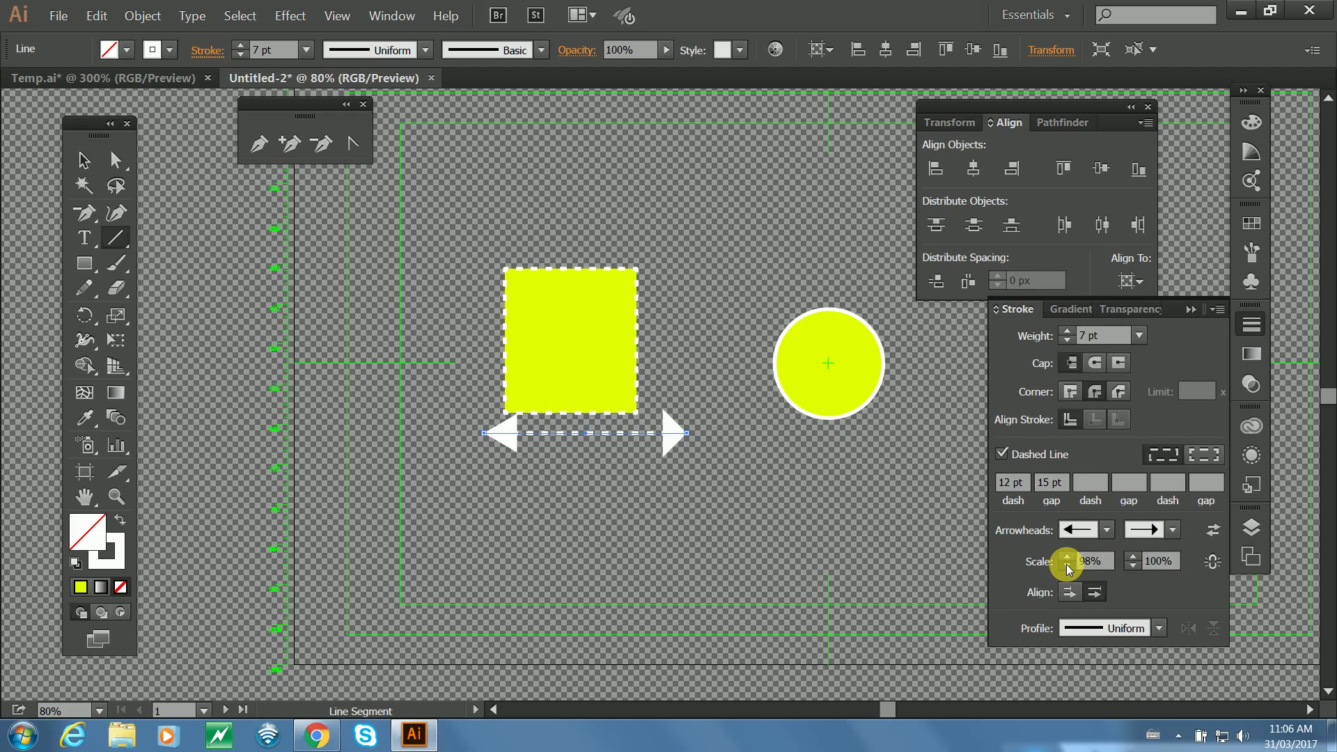
left_click(1067, 566)
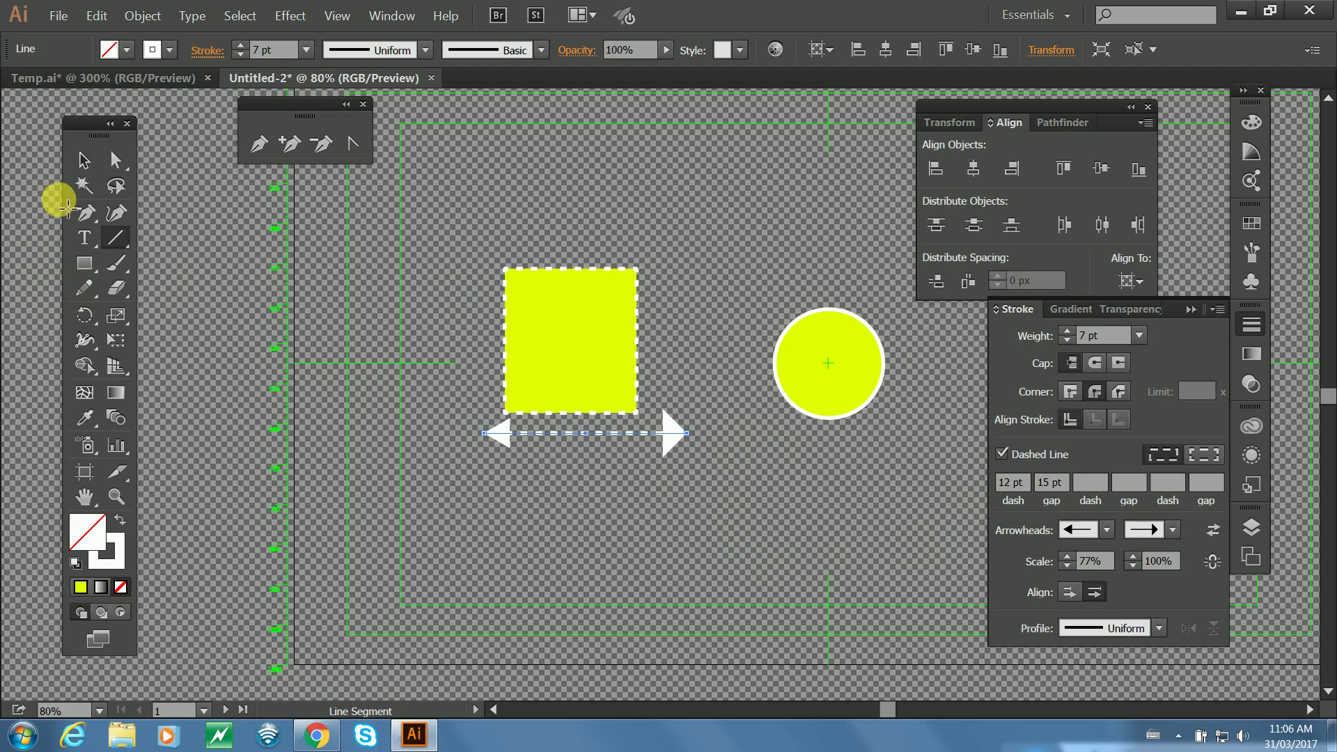
Select the circle's top anchor point with Direct Selection and apply the Arrow 8 arrowhead to both the start and end of its stroke.
left_click(114, 159)
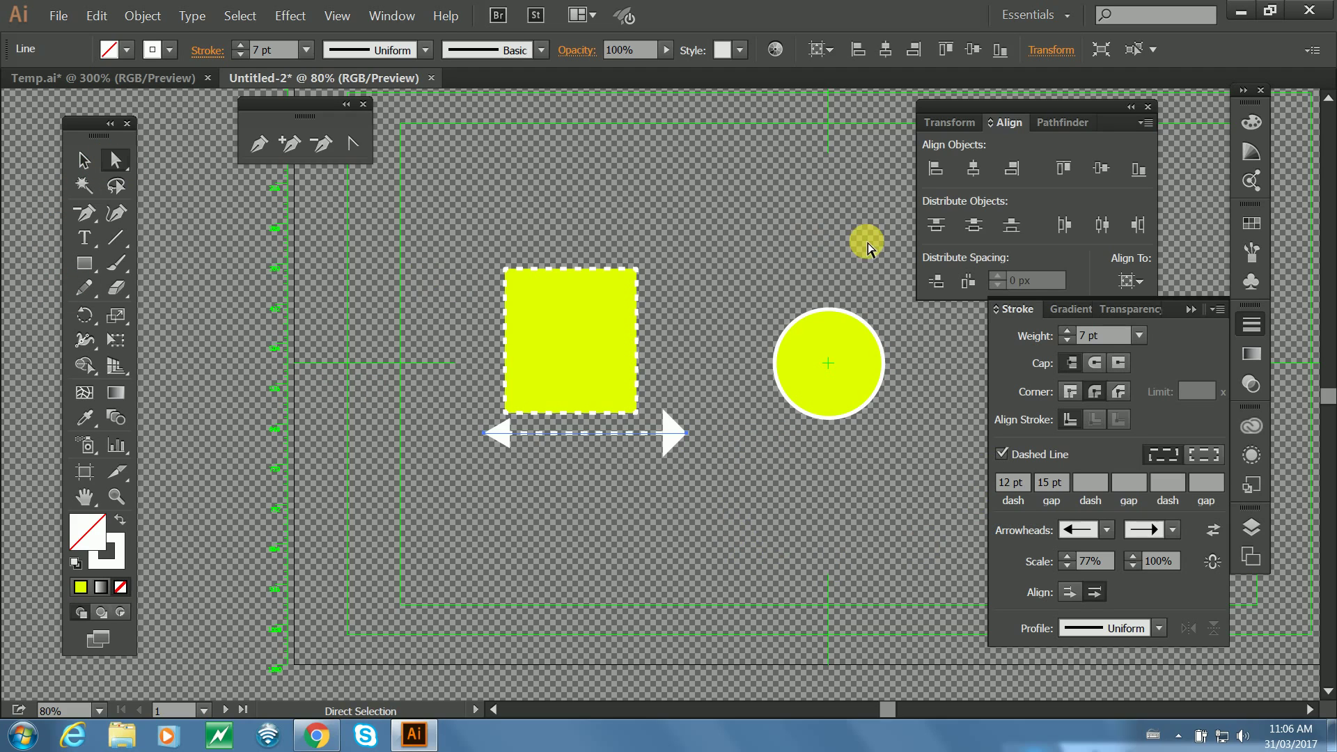
left_click(800, 287)
left_click(848, 334)
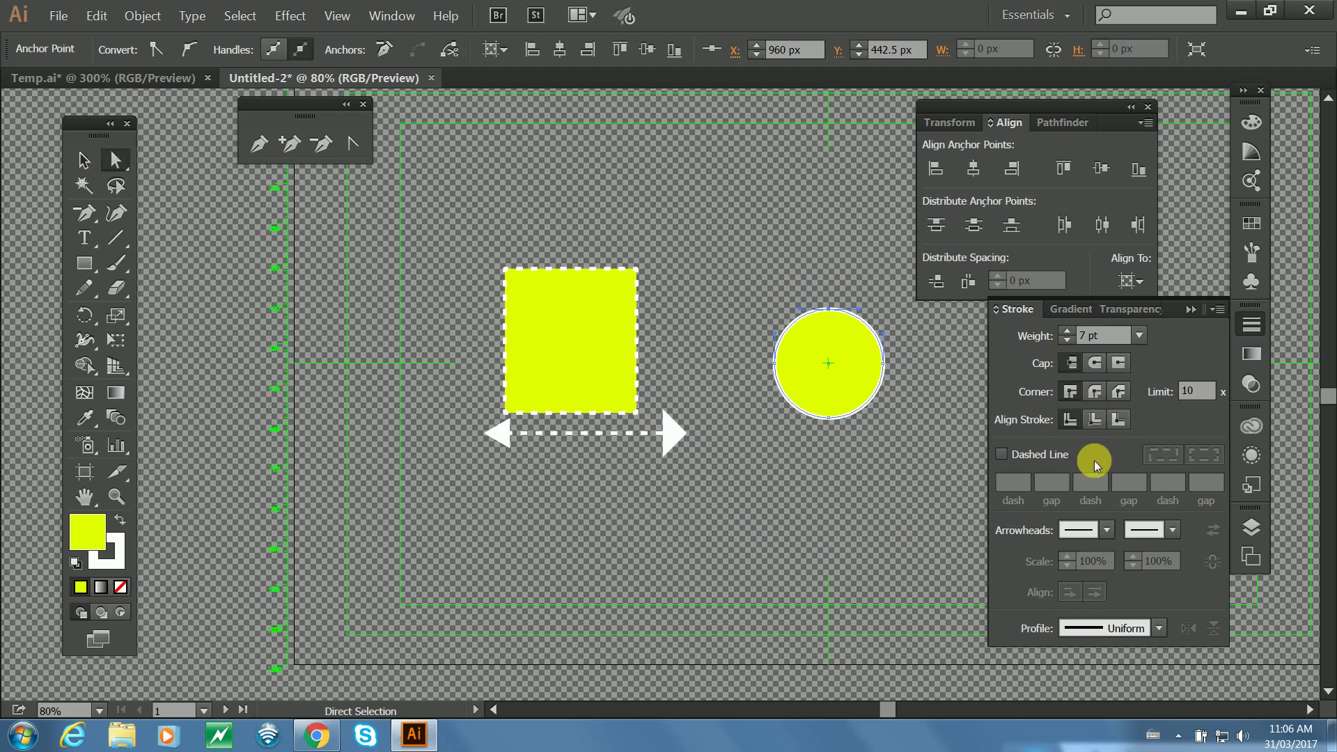
left_click(1106, 528)
left_click(963, 502)
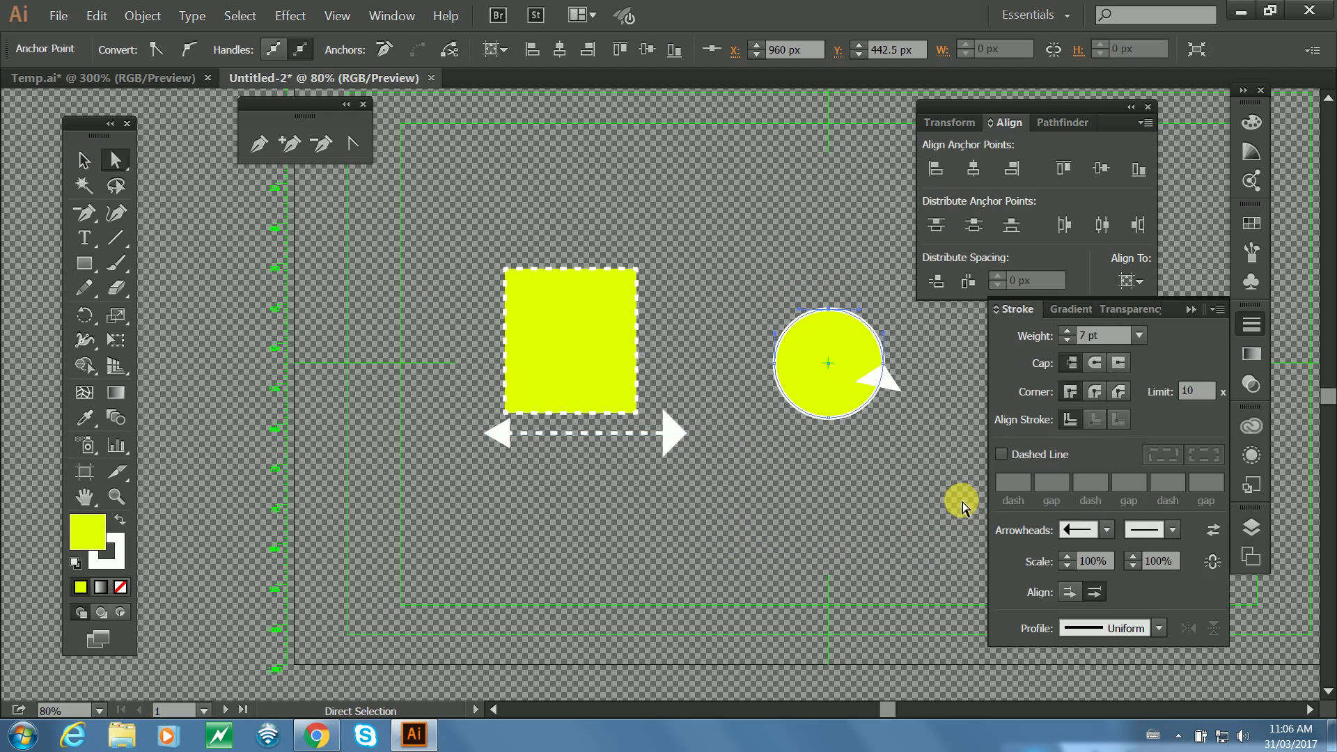
left_click(1156, 529)
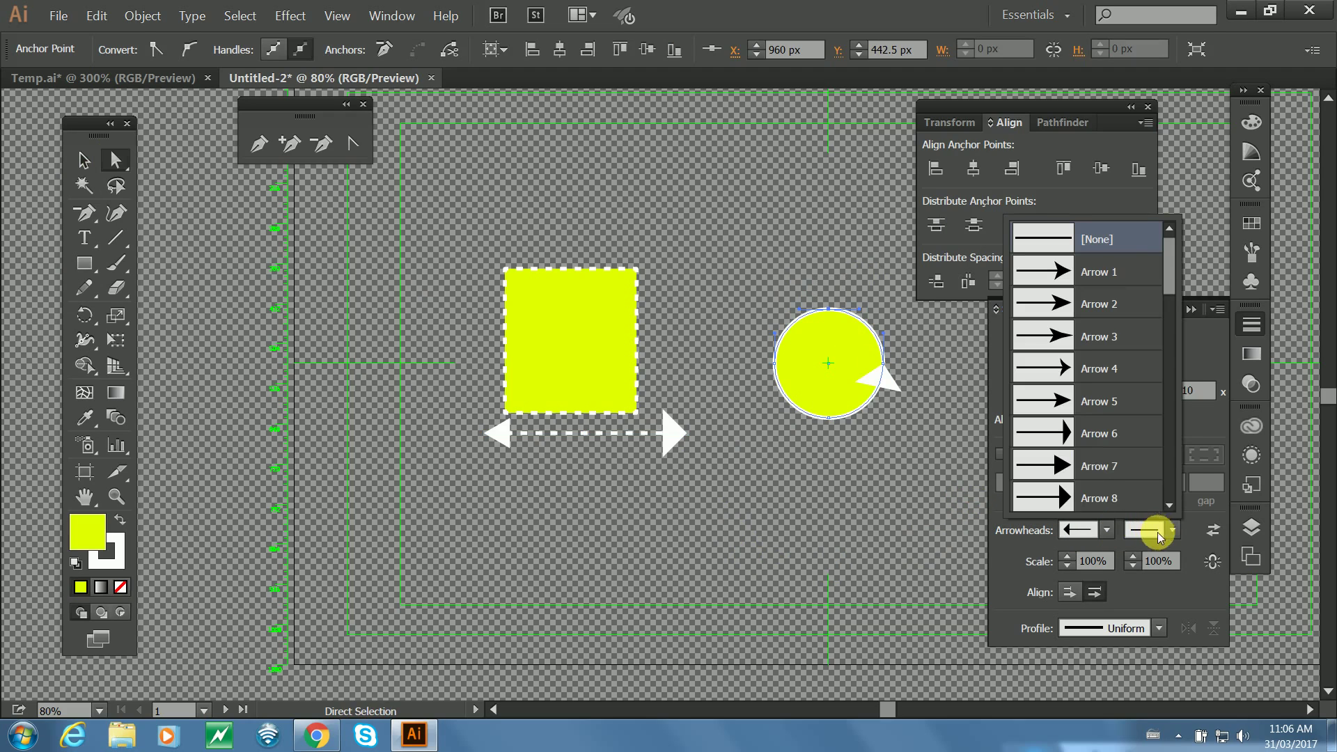
left_click(1099, 501)
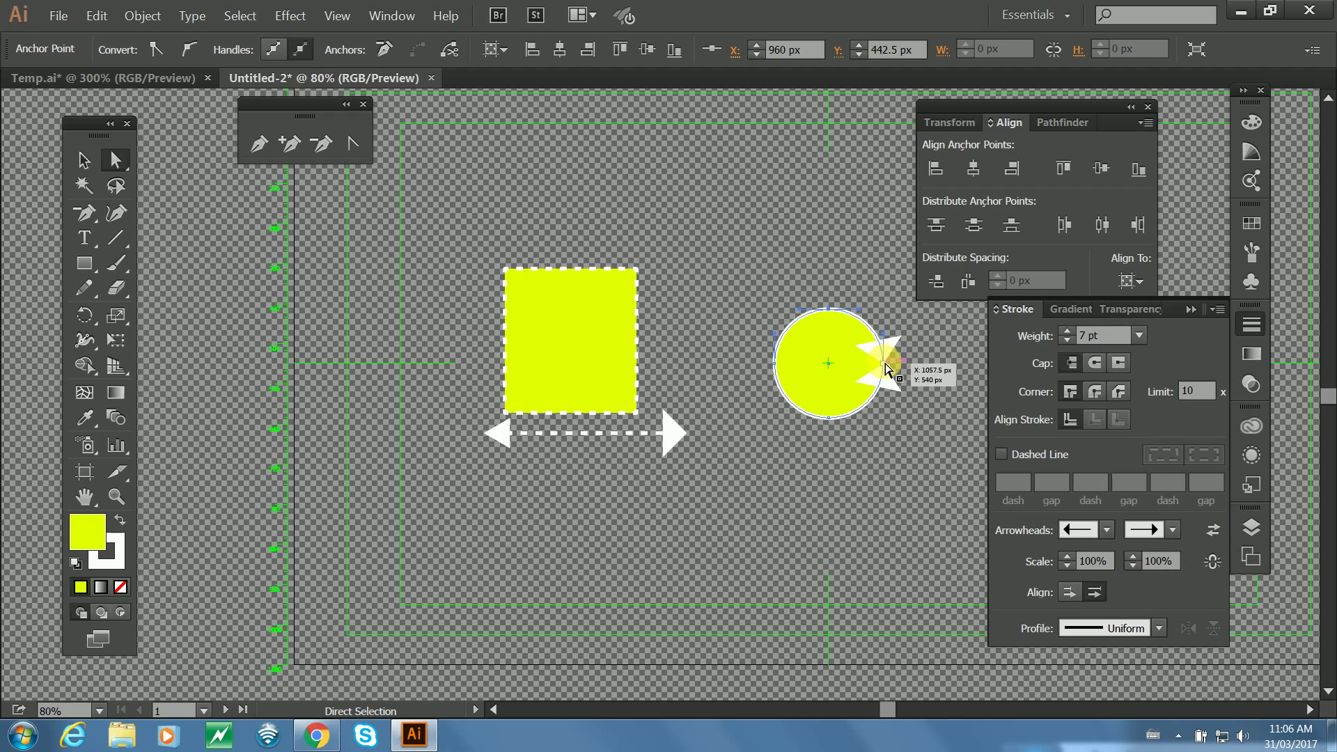
Try moving the circle's right anchor point upward, undo the move and clear the selection.
left_click_drag(882, 361, 882, 334)
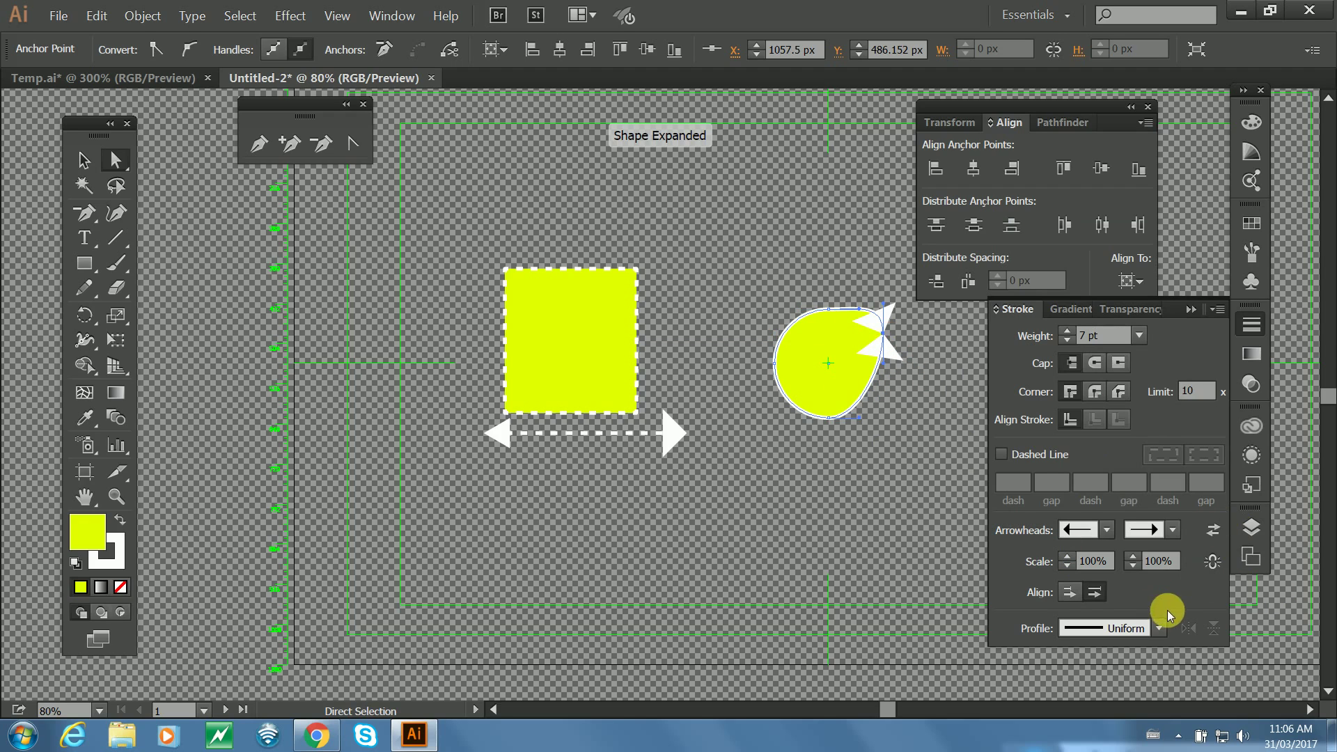
key("ctrl+z")
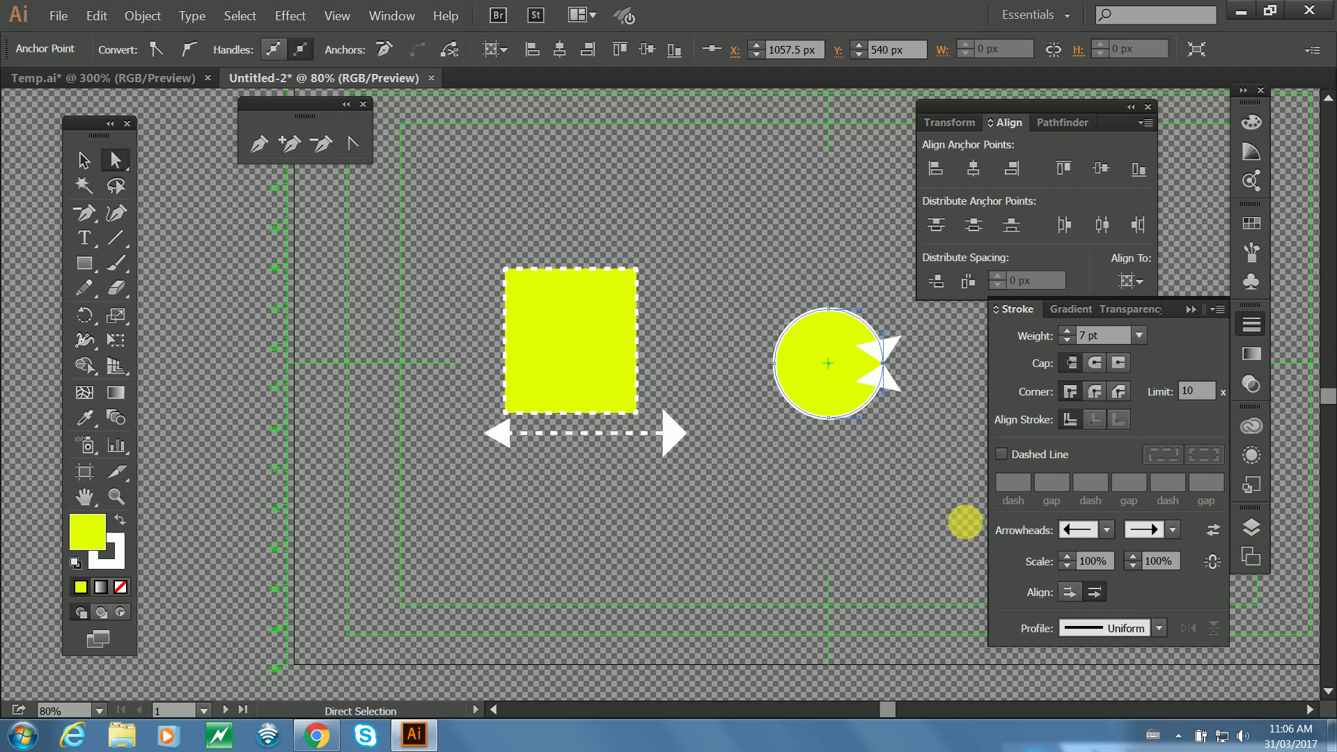
left_click(866, 492)
Delete the circle's top anchor point to leave an open lower arc, and remove the arc's fill.
left_click_drag(810, 312, 837, 318)
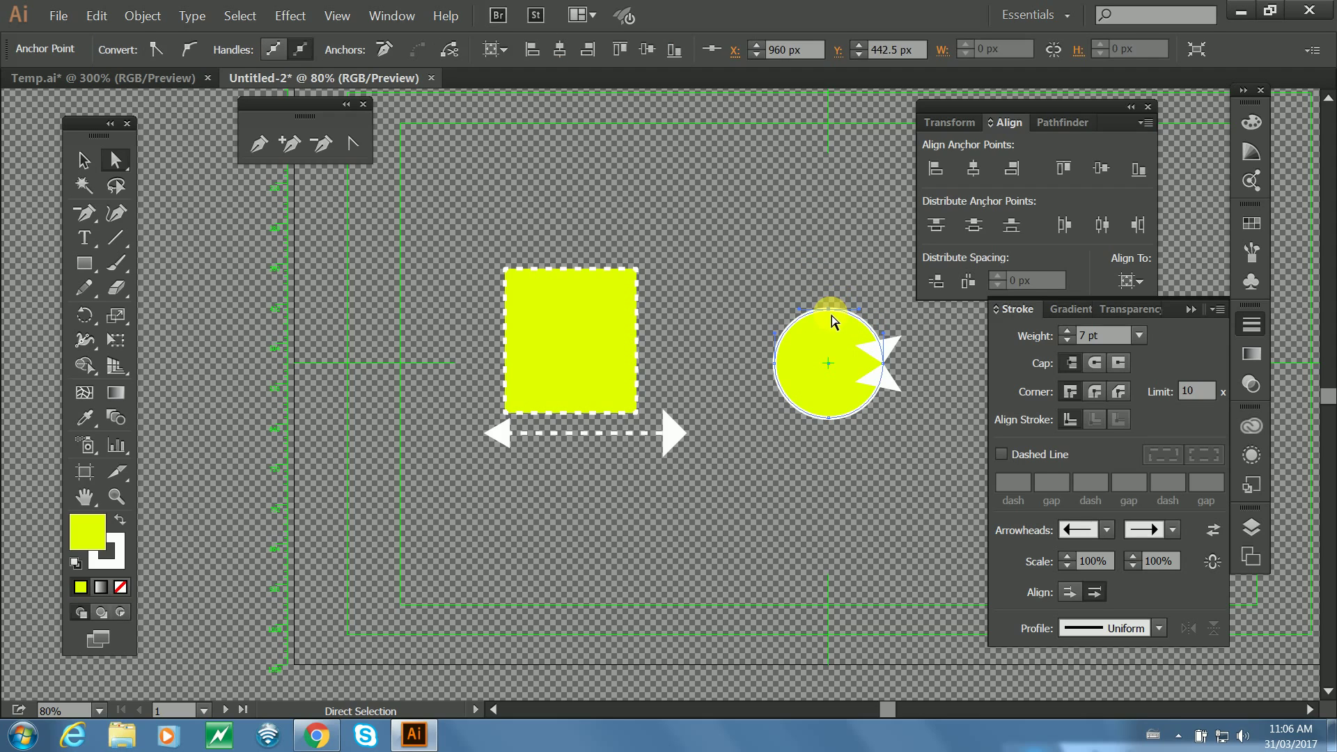
key("Delete")
left_click(855, 268)
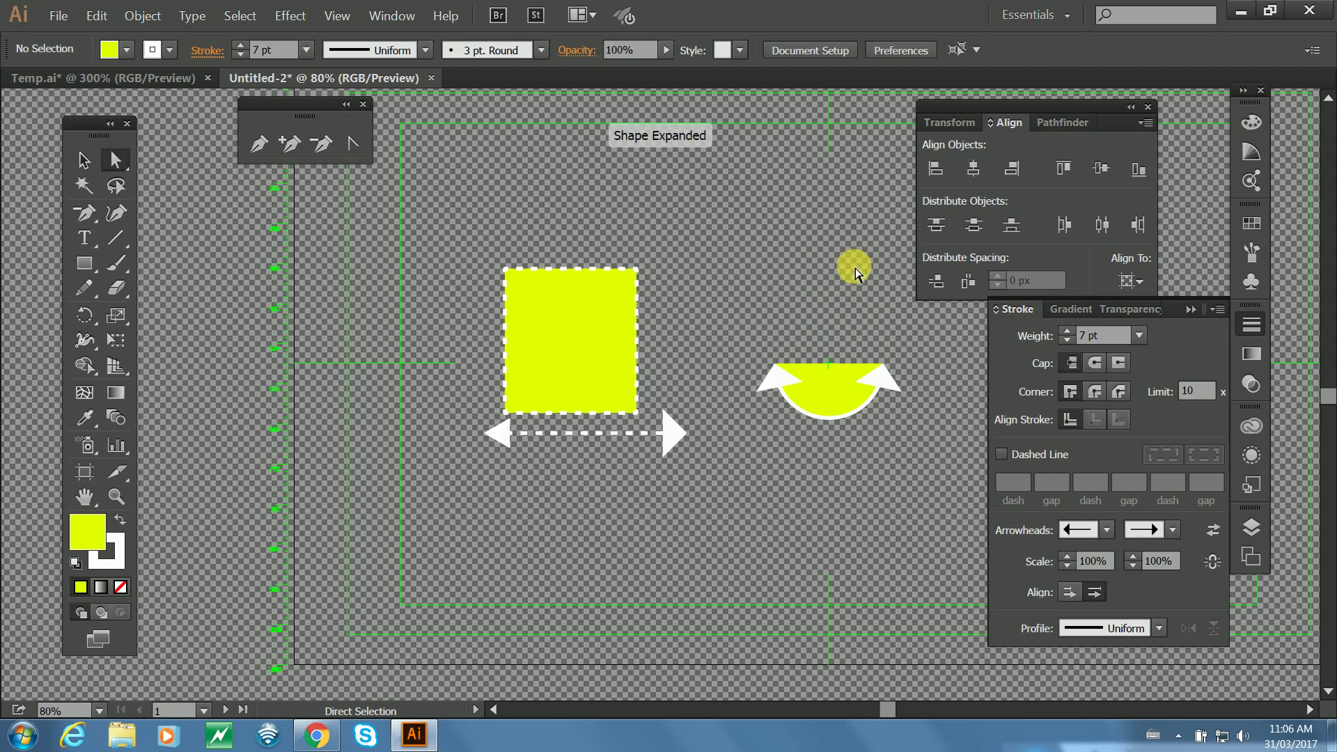
left_click(845, 416)
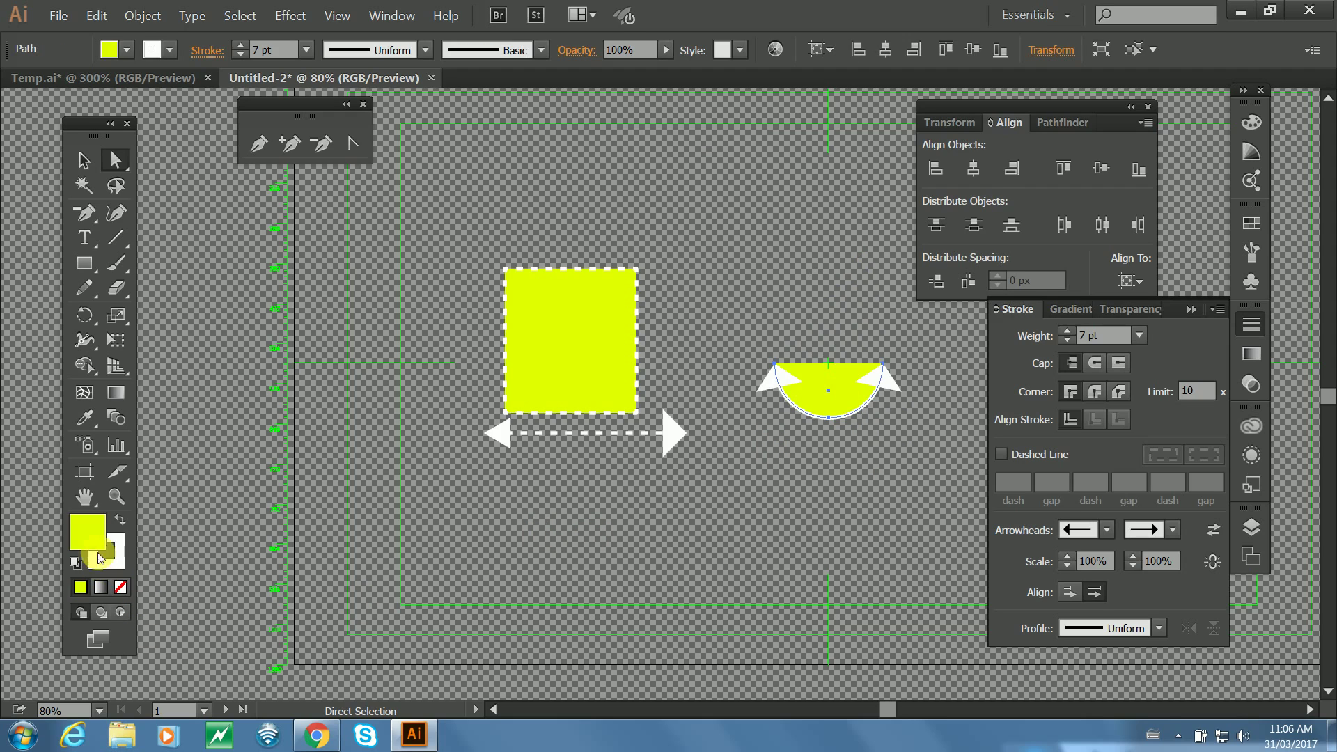
left_click(128, 592)
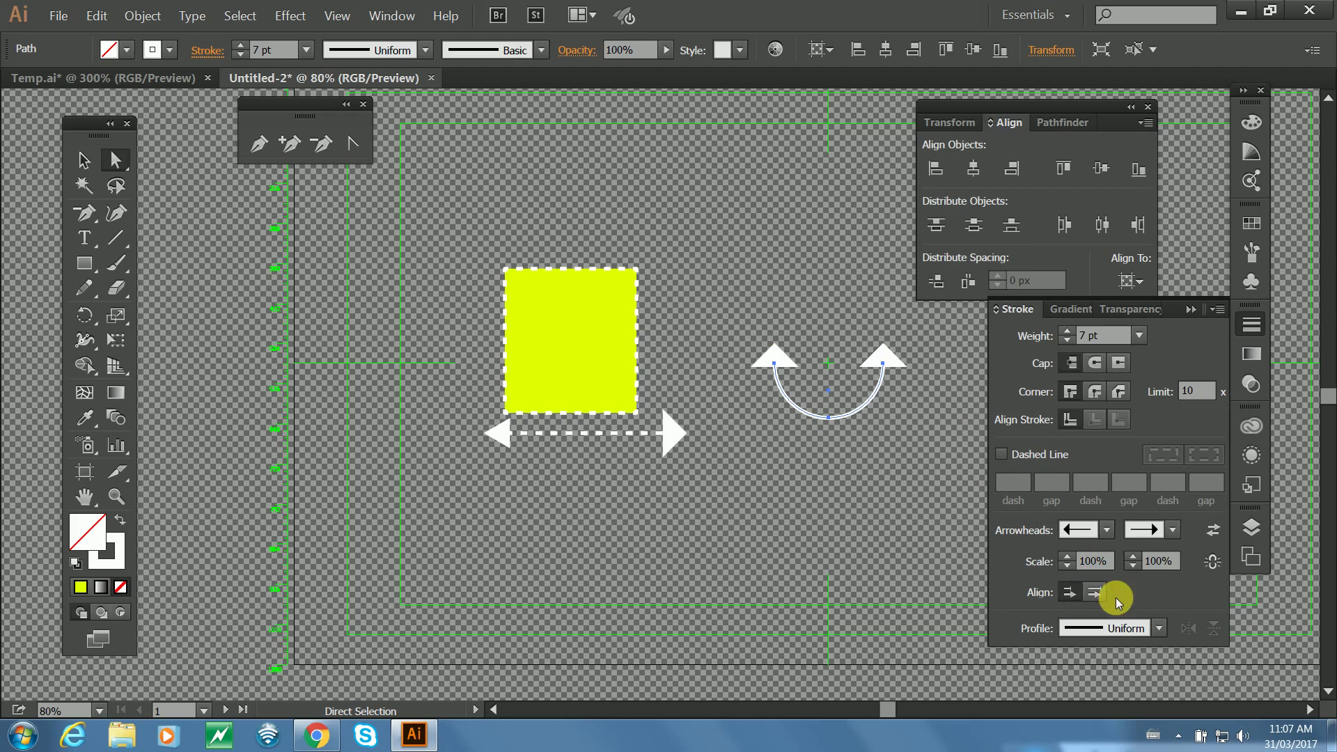
Extend the arc's arrowhead tips beyond the path ends, and apply the lens-shaped and then the one-sided tapered width profile.
left_click(1068, 594)
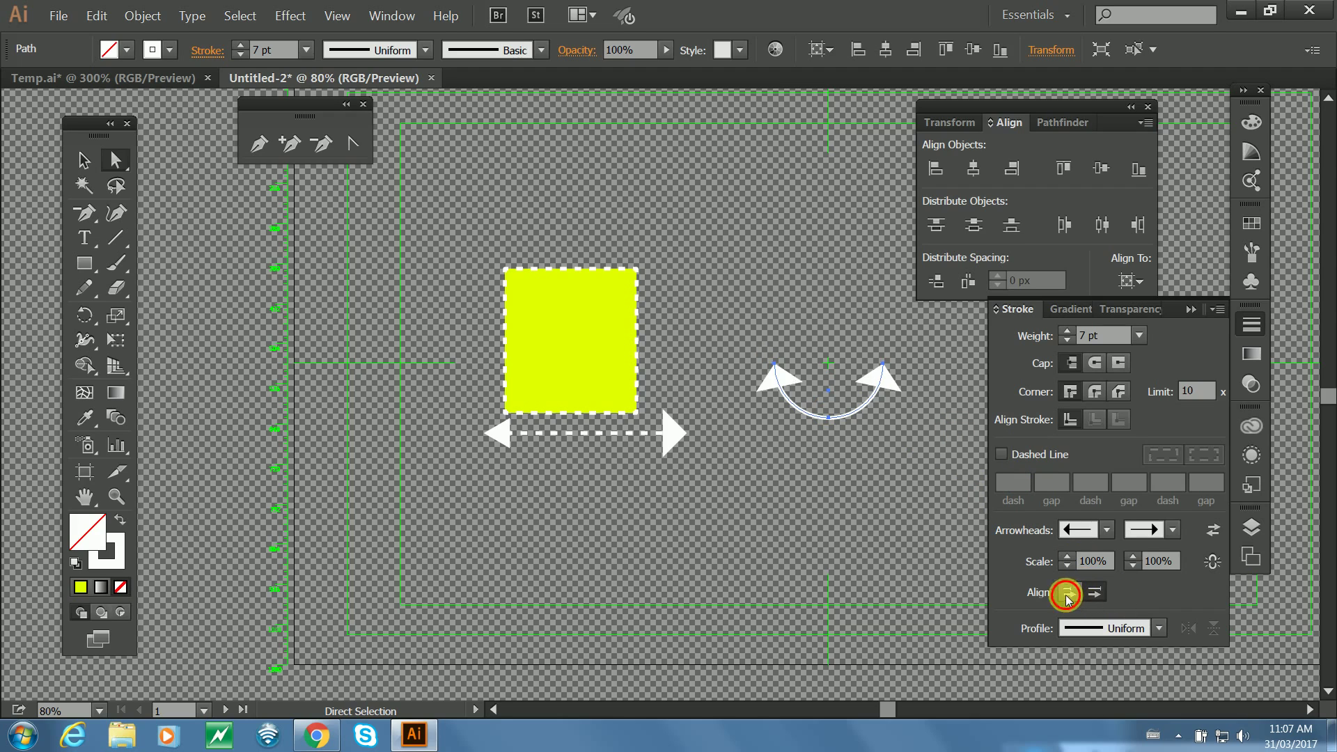
left_click(1156, 627)
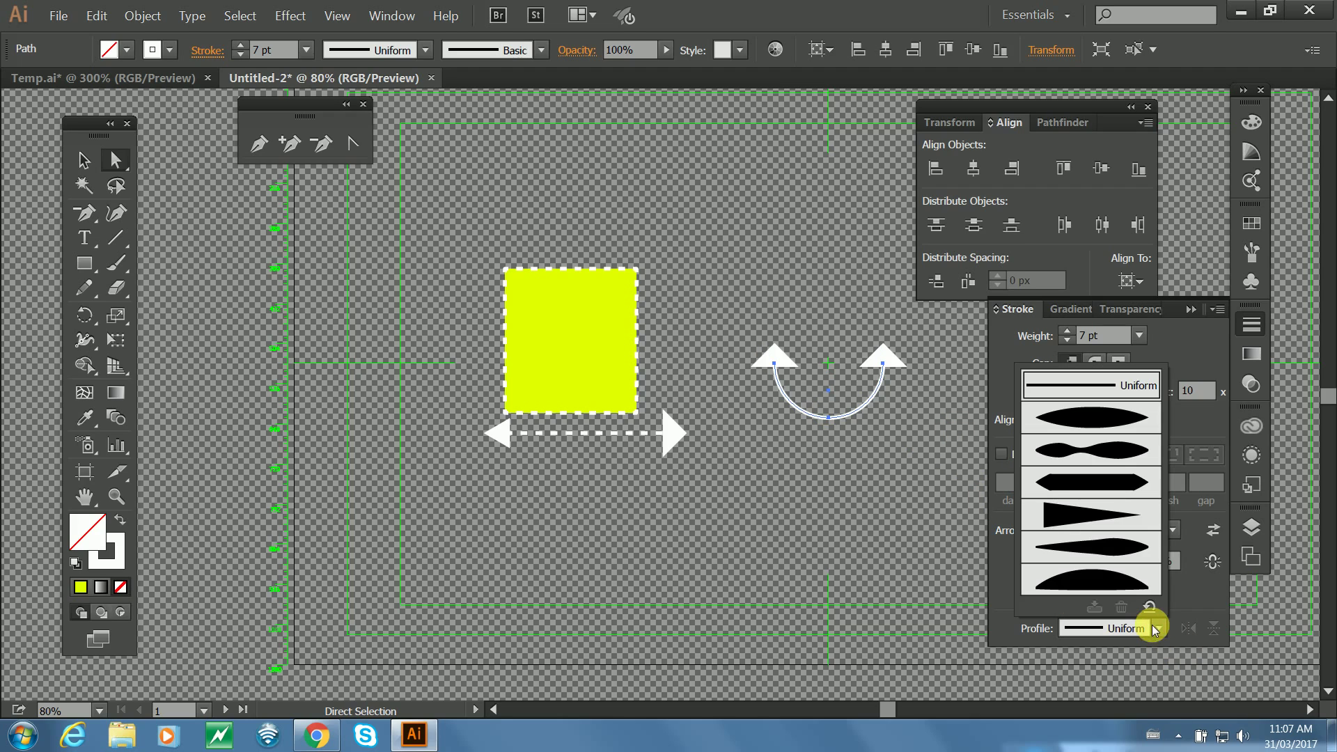
left_click(1094, 421)
left_click(1115, 627)
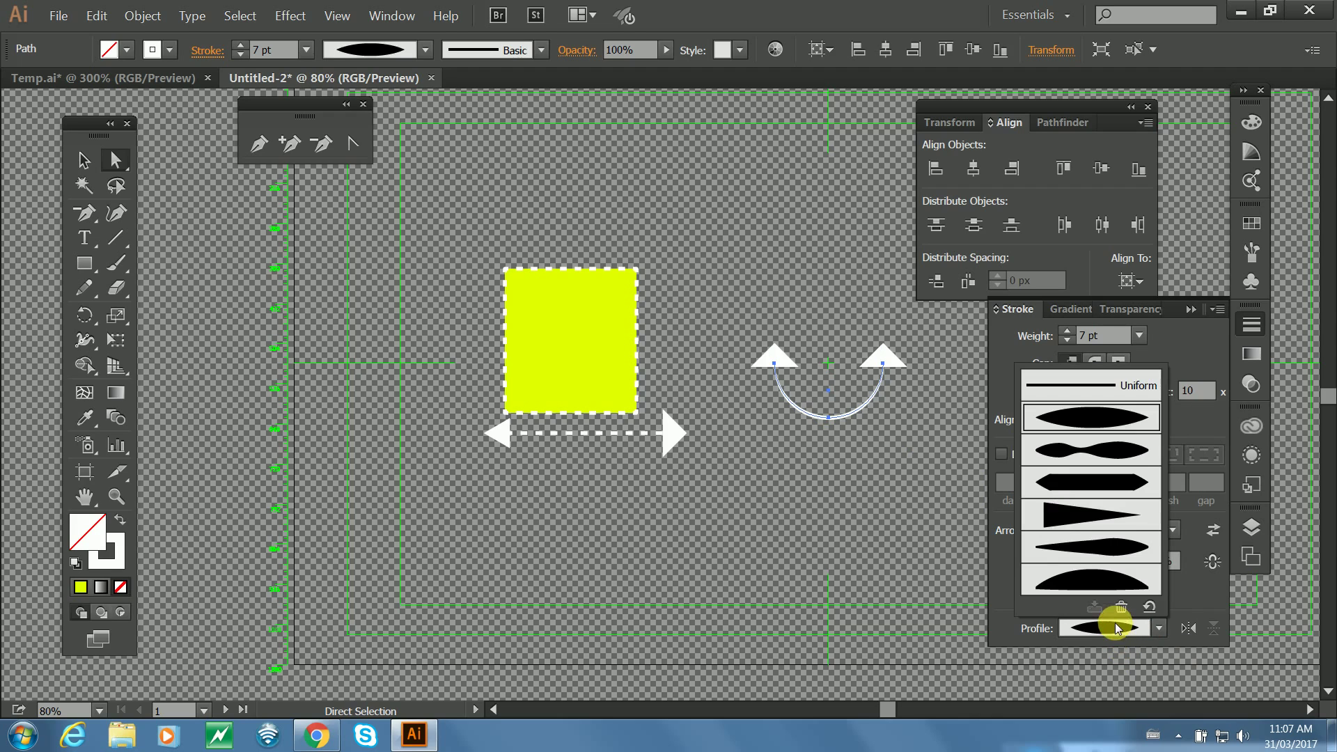
left_click(1070, 519)
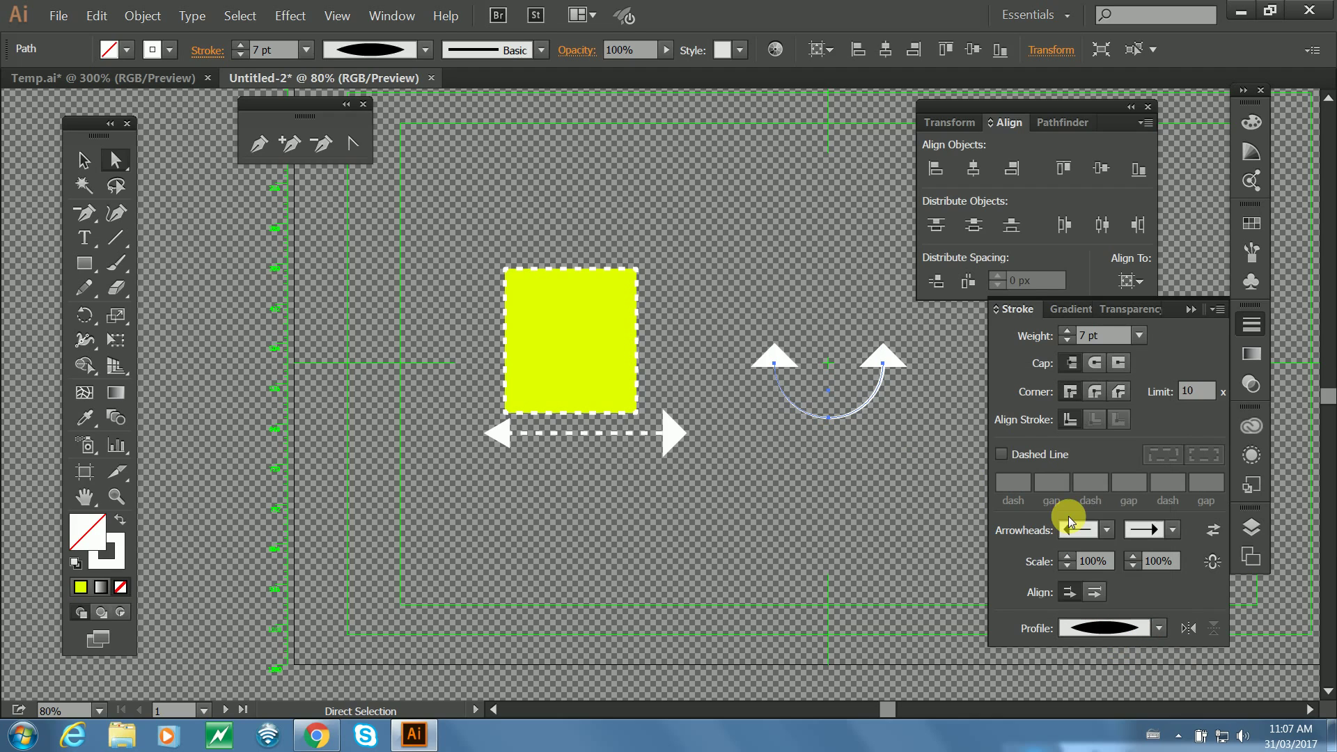
Apply the off-centre lens and then the flat-bottomed half-lens width profile to the arc, and raise its stroke weight to 19 pt.
left_click(1159, 628)
left_click(1088, 550)
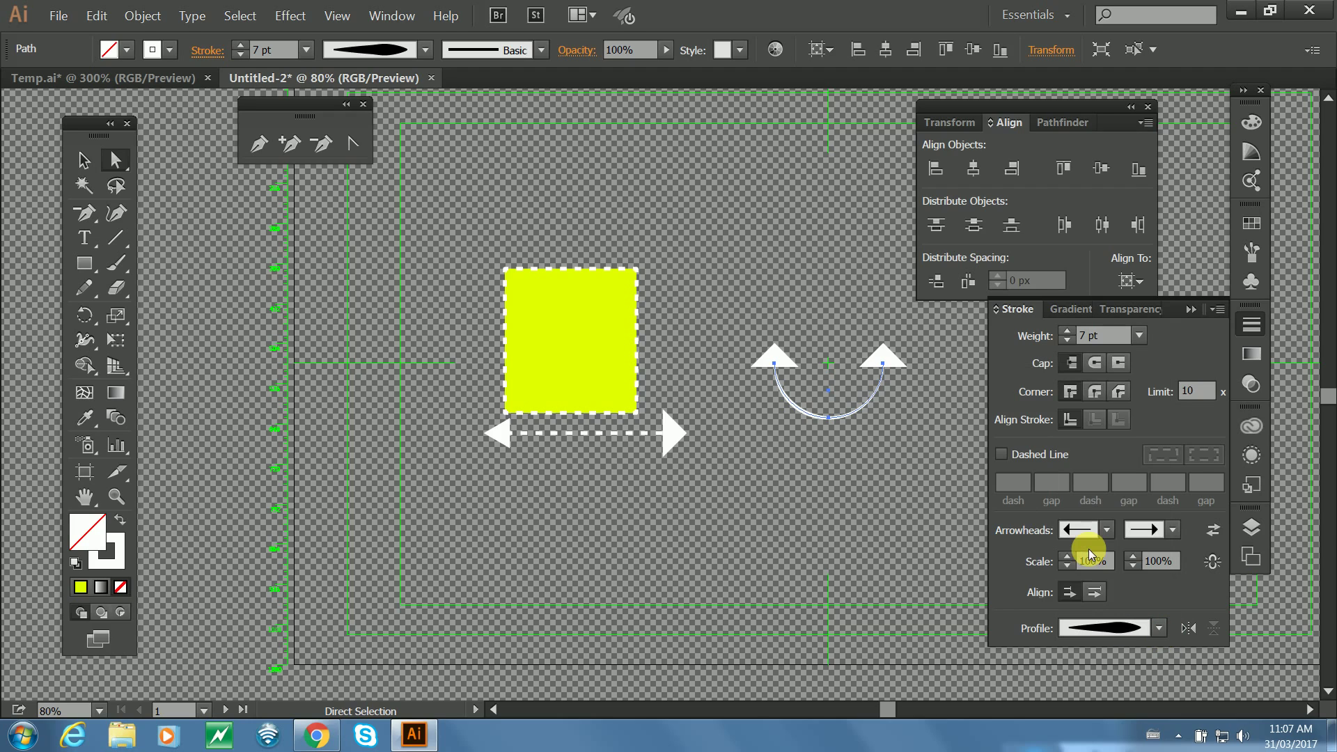
left_click(1105, 624)
left_click(1075, 567)
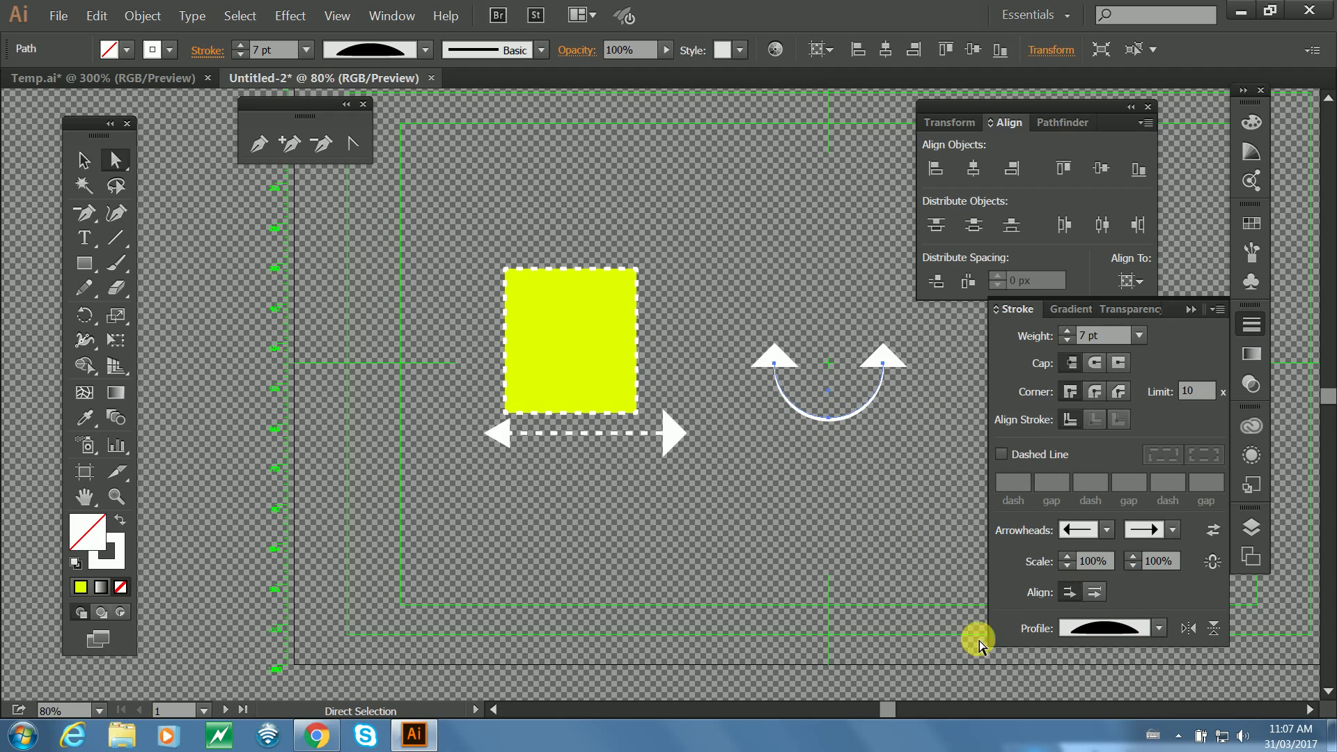
left_click(1067, 331)
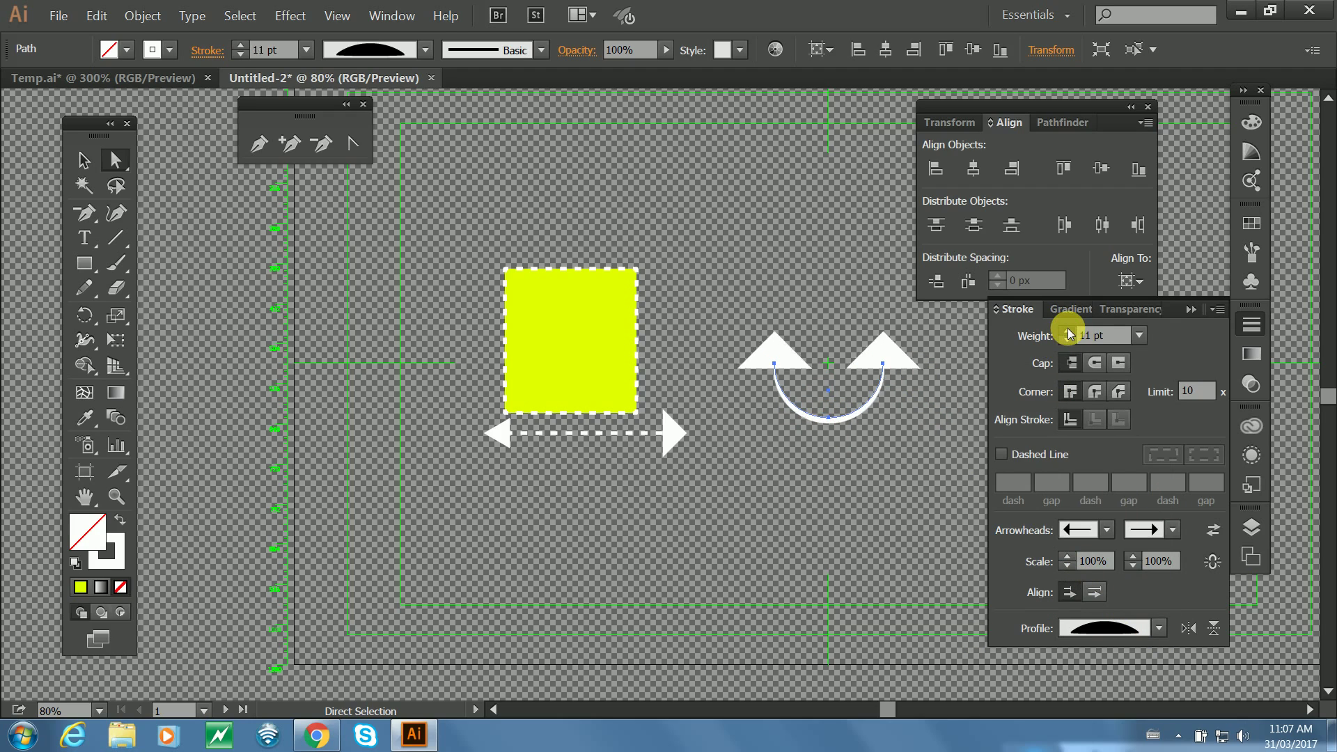
Remove the arrowheads from both the start and the end of the arc's stroke.
left_click(1106, 529)
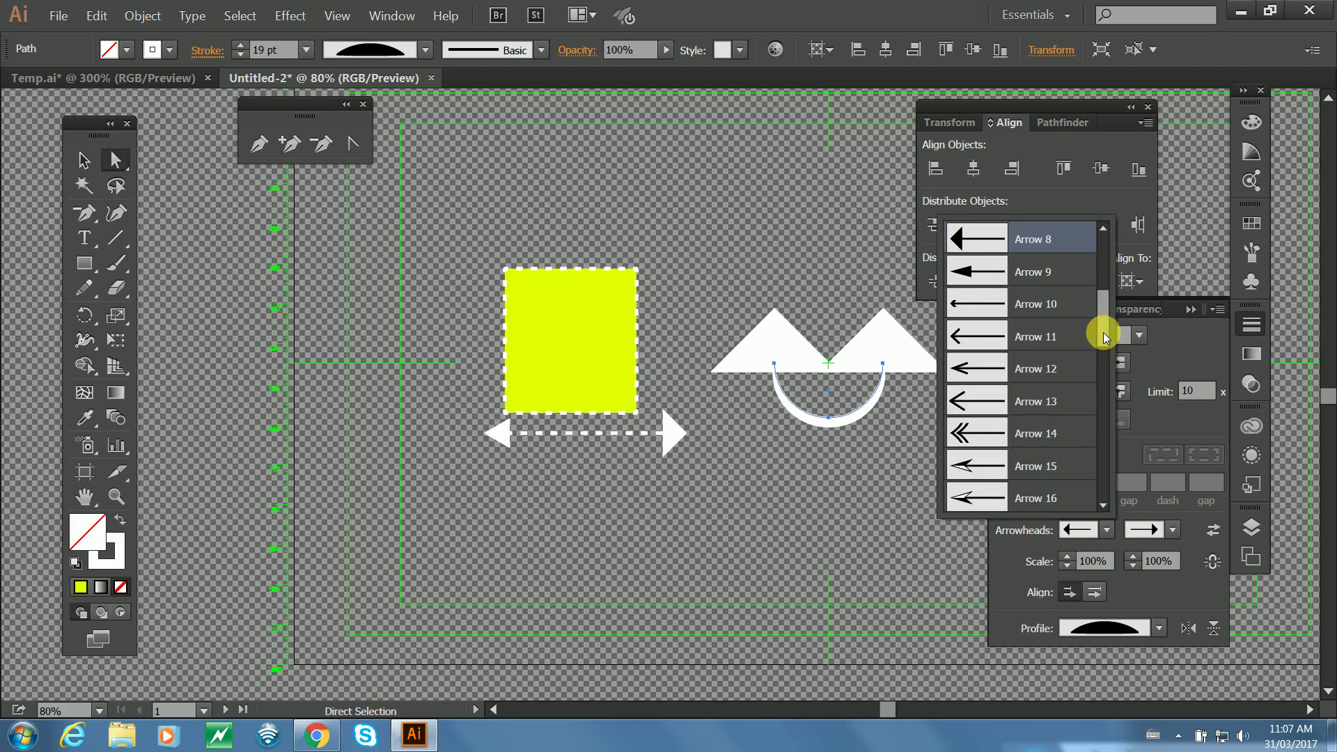
left_click_drag(1105, 337, 1098, 232)
left_click(1080, 232)
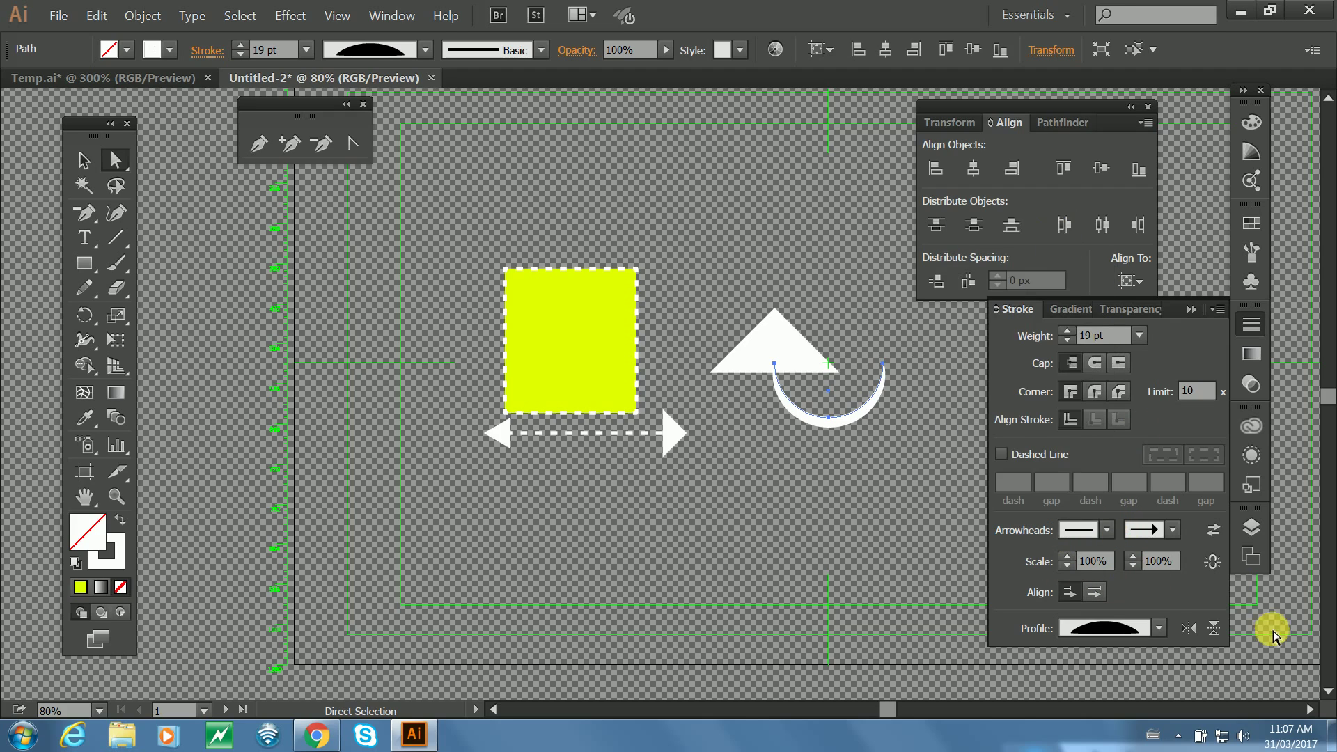
left_click(1173, 529)
left_click_drag(1170, 334, 1149, 240)
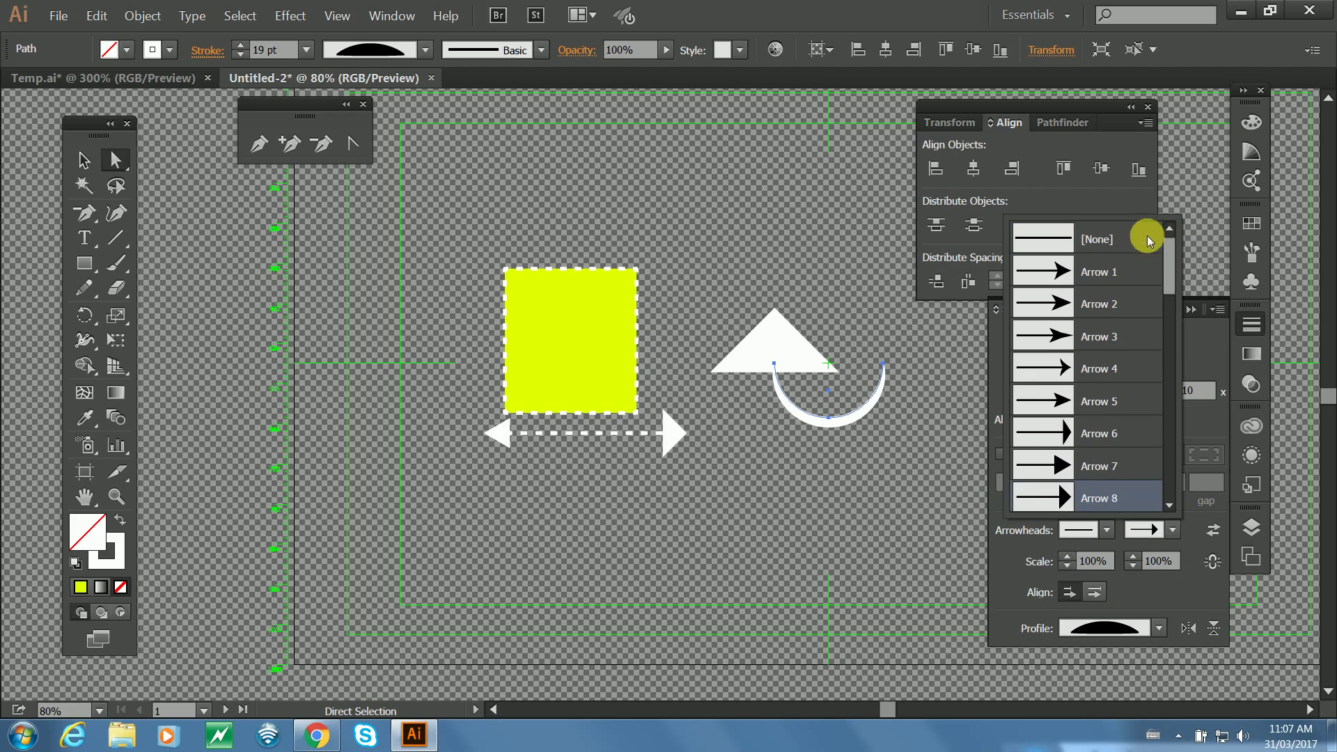
left_click(1108, 235)
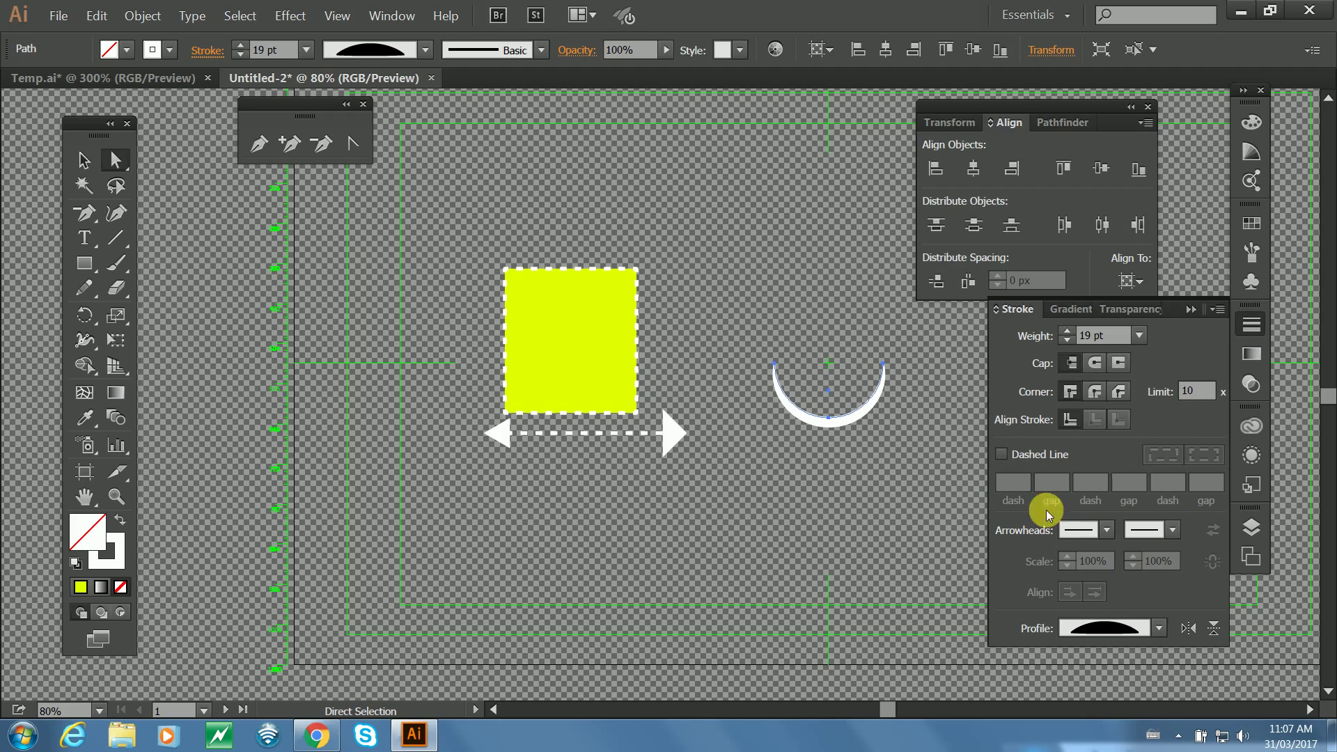
Select the whole tapered arc with the Selection tool and convert it to a filled shape with Outline Stroke.
right_click(830, 416)
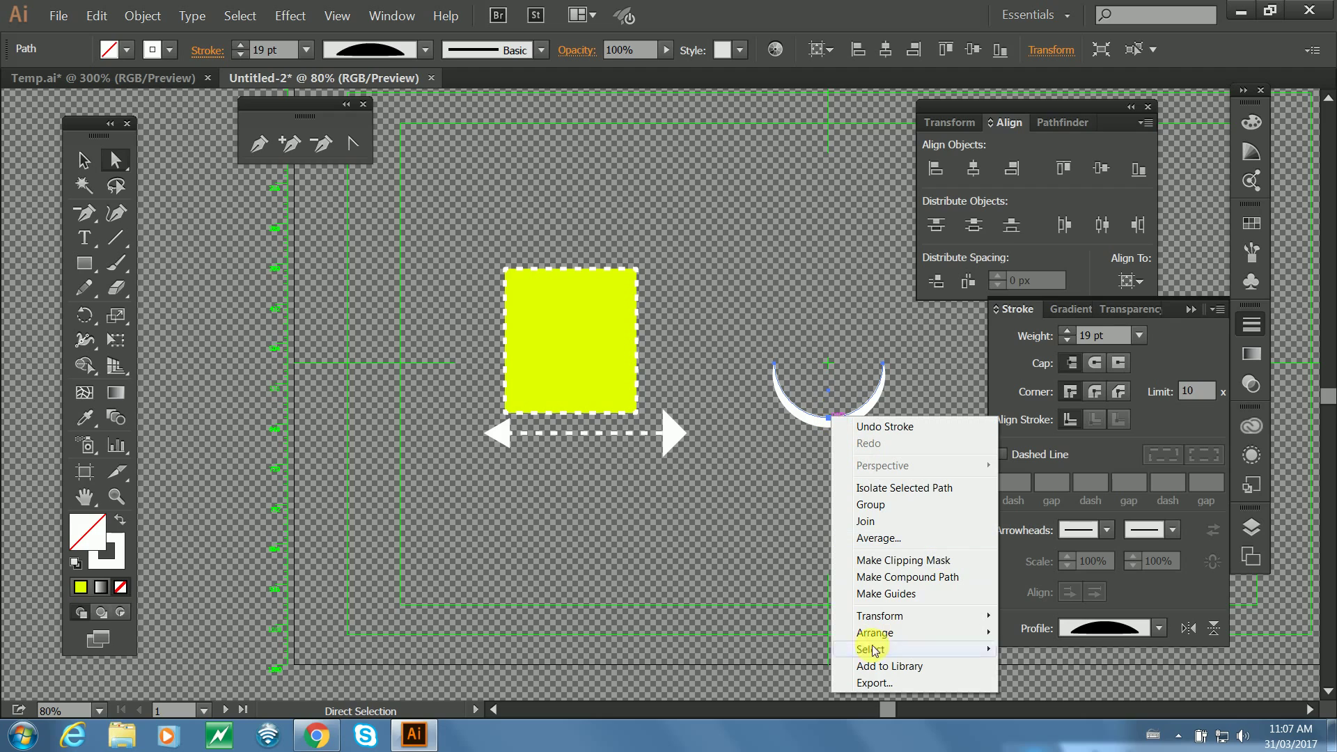
left_click(809, 389)
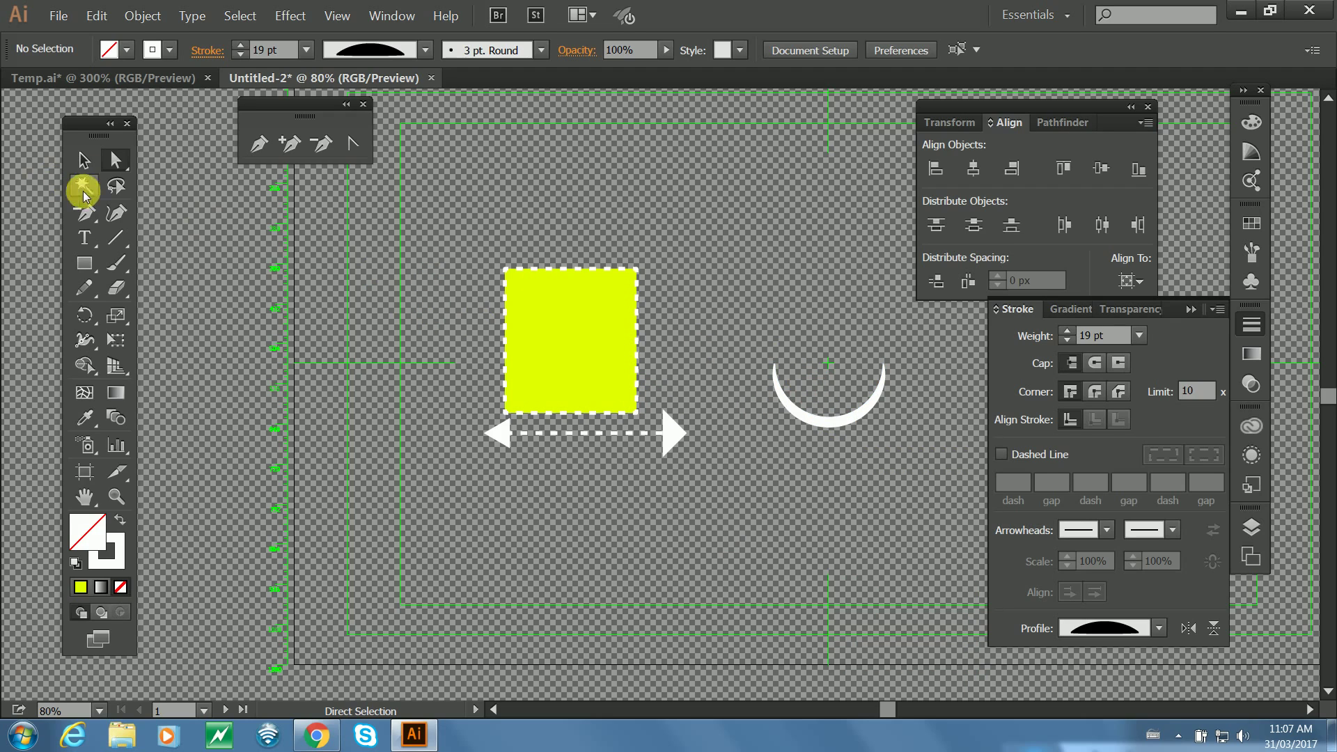
left_click(84, 160)
left_click_drag(859, 343, 874, 447)
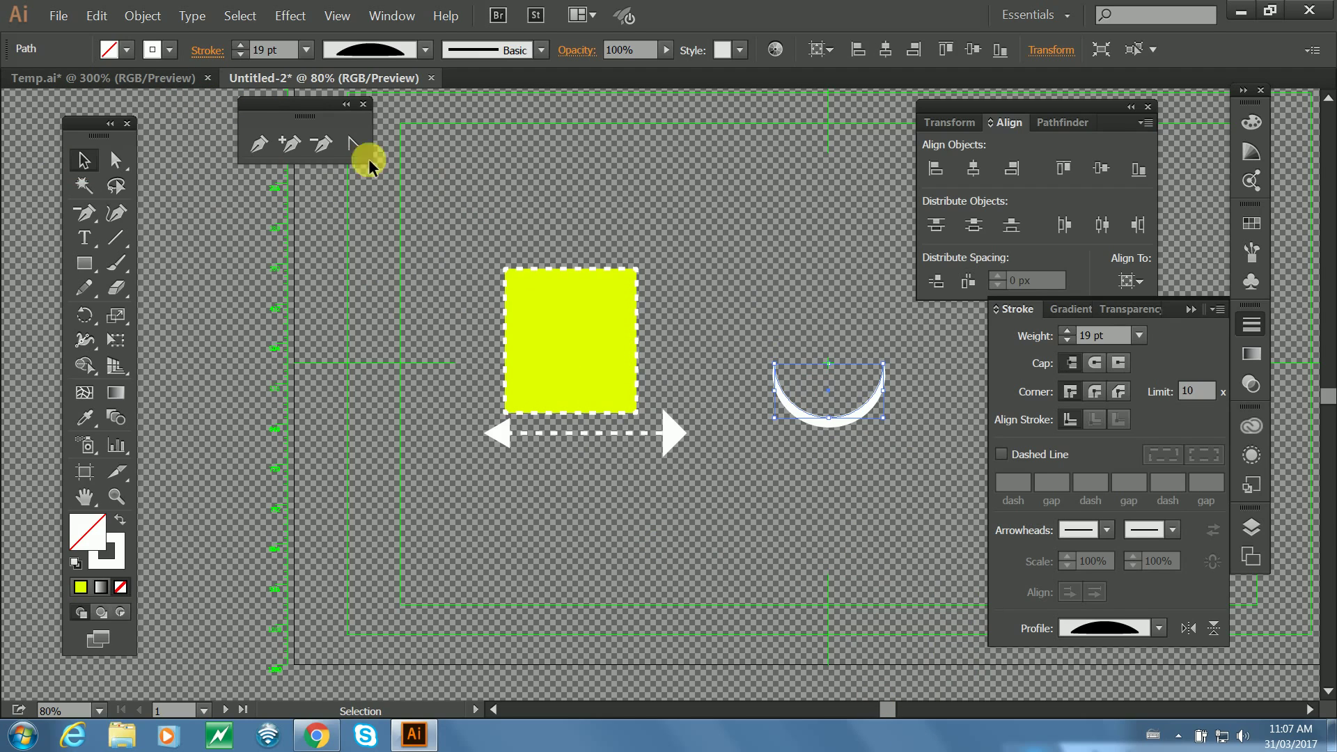
left_click(143, 15)
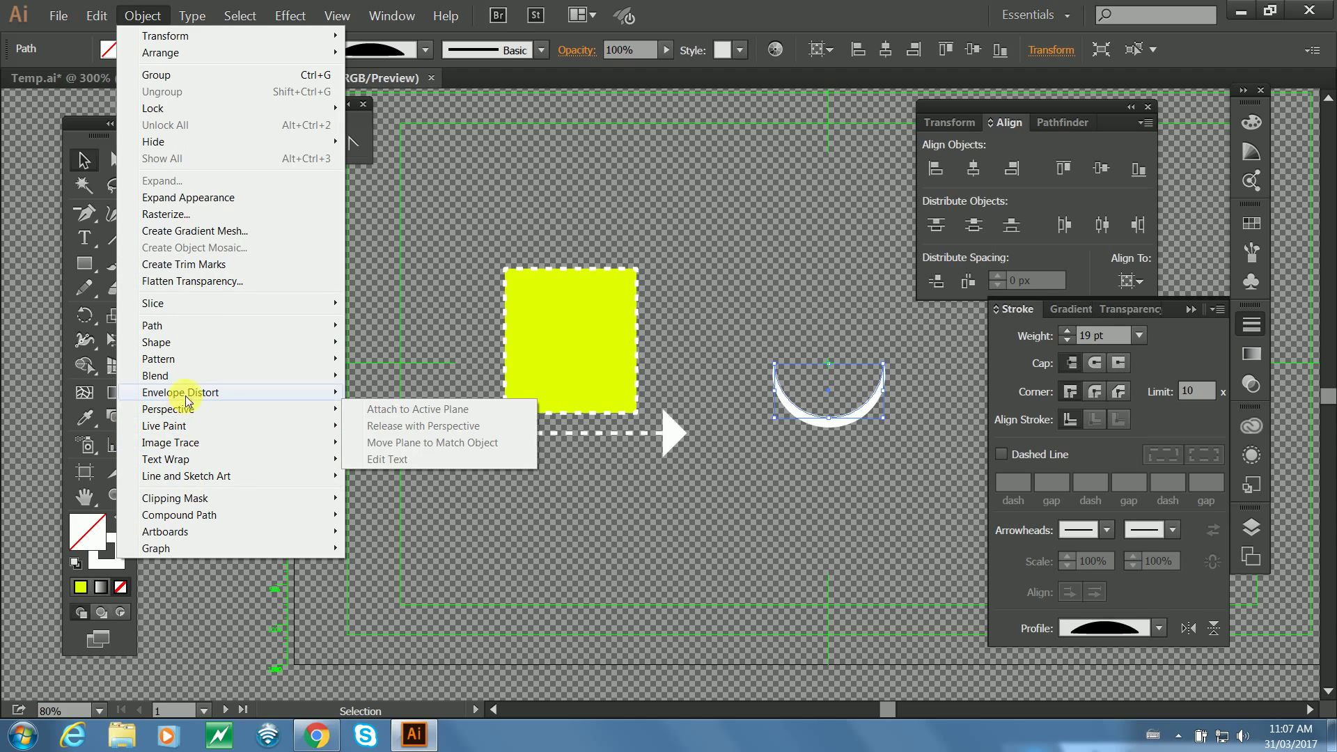
mouse_move(204, 332)
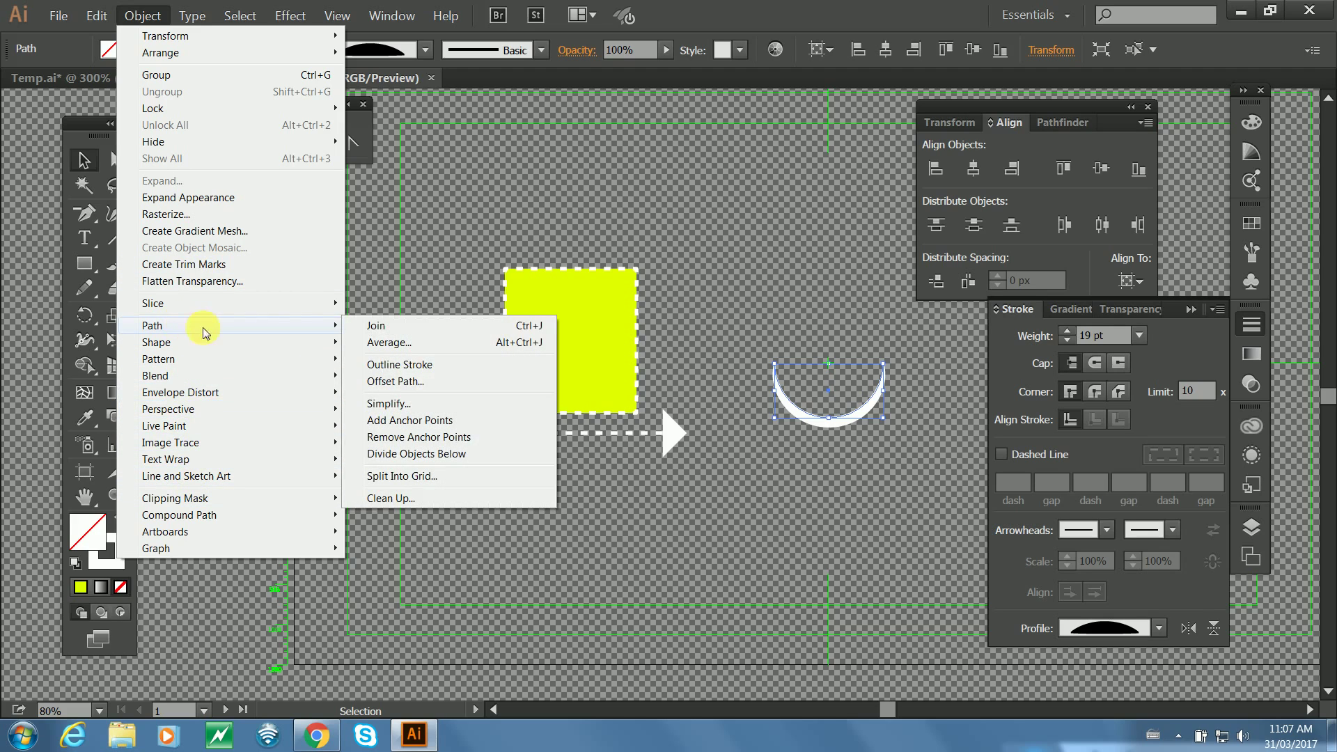
left_click(401, 365)
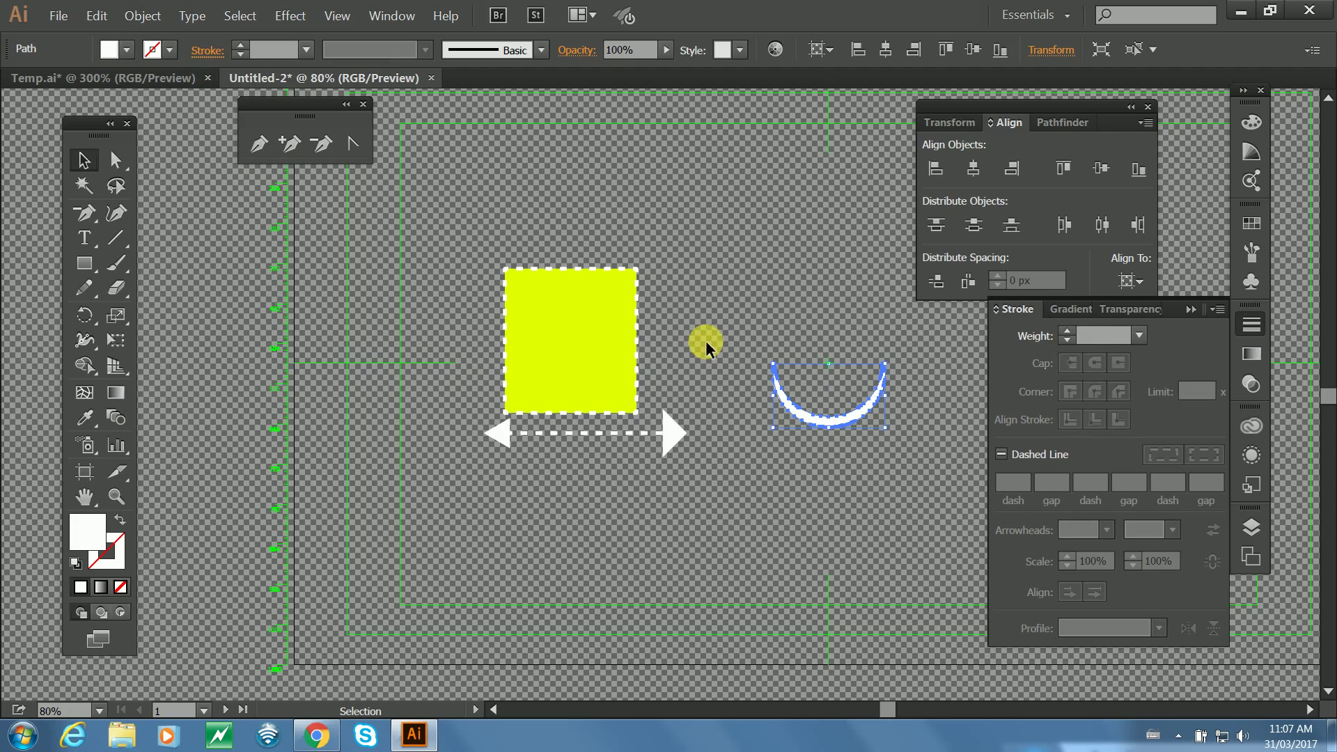
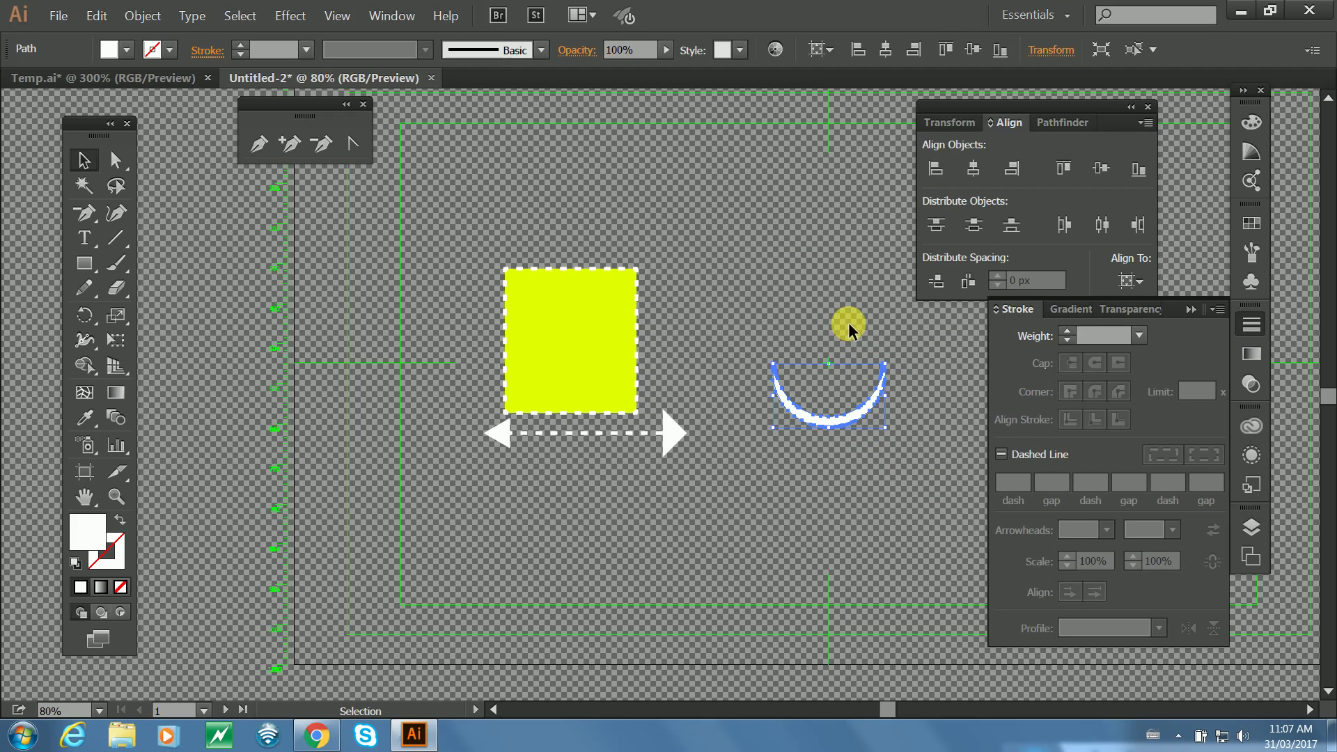
Move the outlined crescent up and to the left, above the yellow square's upper-right corner.
left_click(867, 359)
left_click_drag(863, 407, 812, 420)
left_click(782, 195)
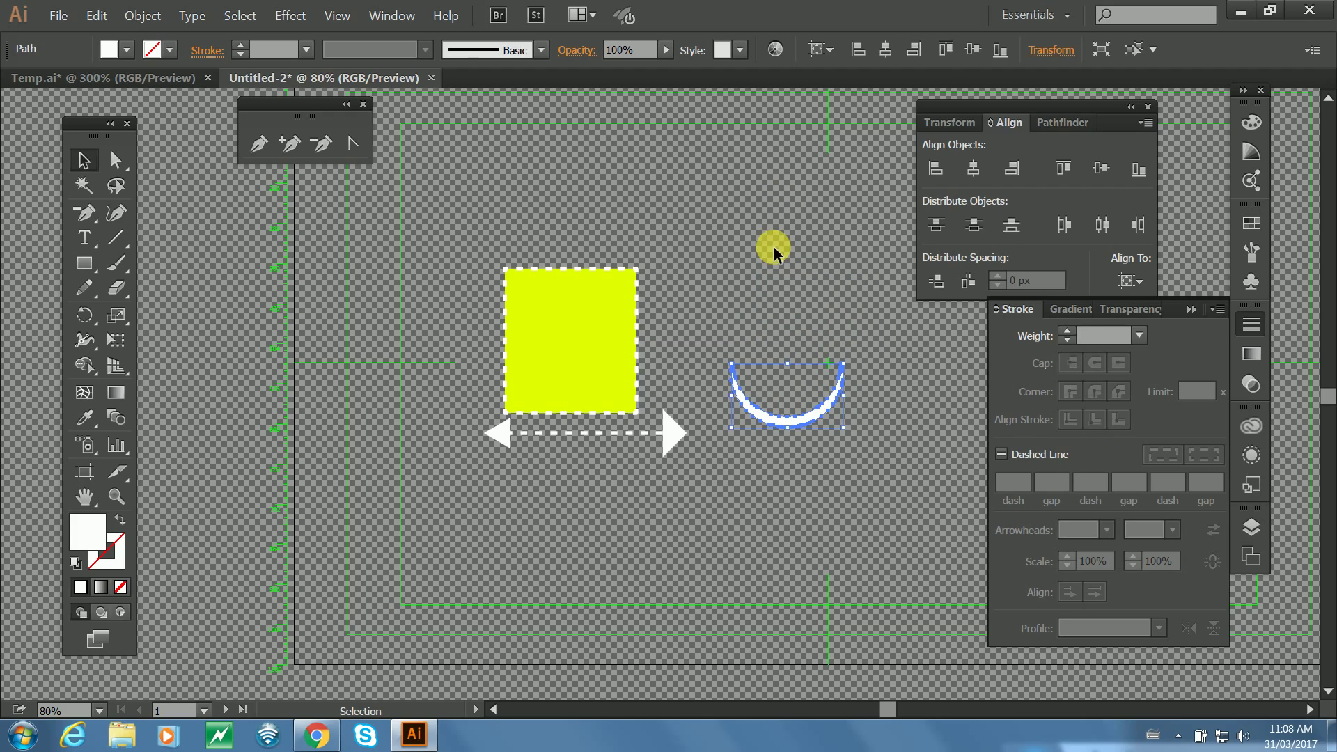
left_click(780, 299)
left_click(793, 427)
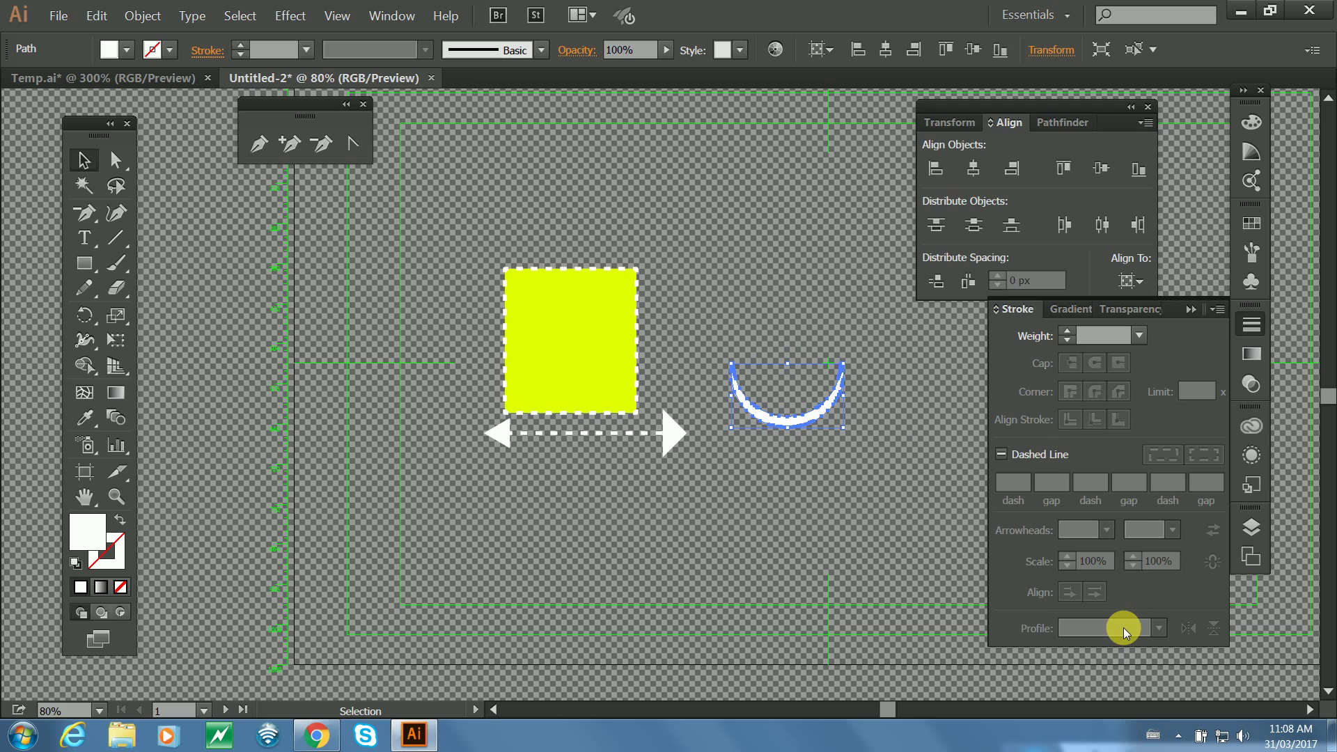
left_click_drag(794, 426, 683, 215)
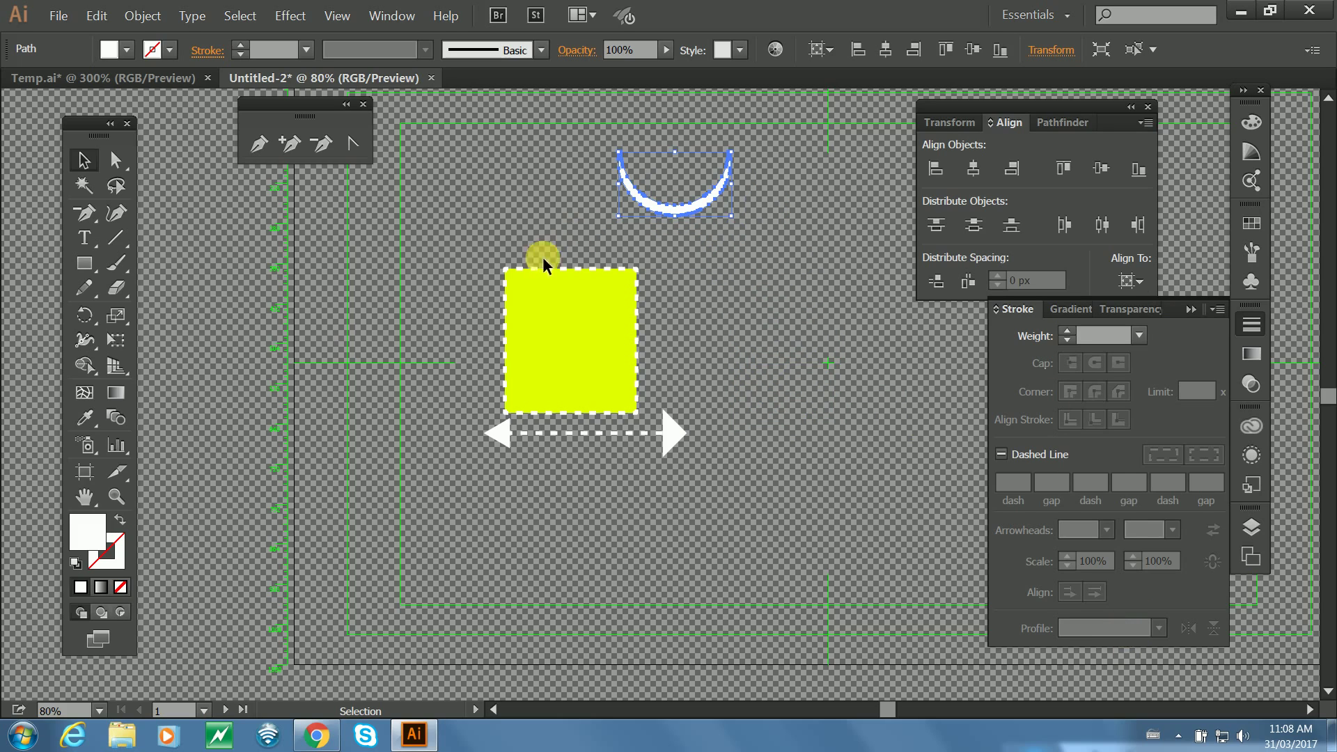
Add the point text "Font" in the lower part of the artboard and scale it up to about 219 pt.
left_click(84, 238)
left_click(890, 588)
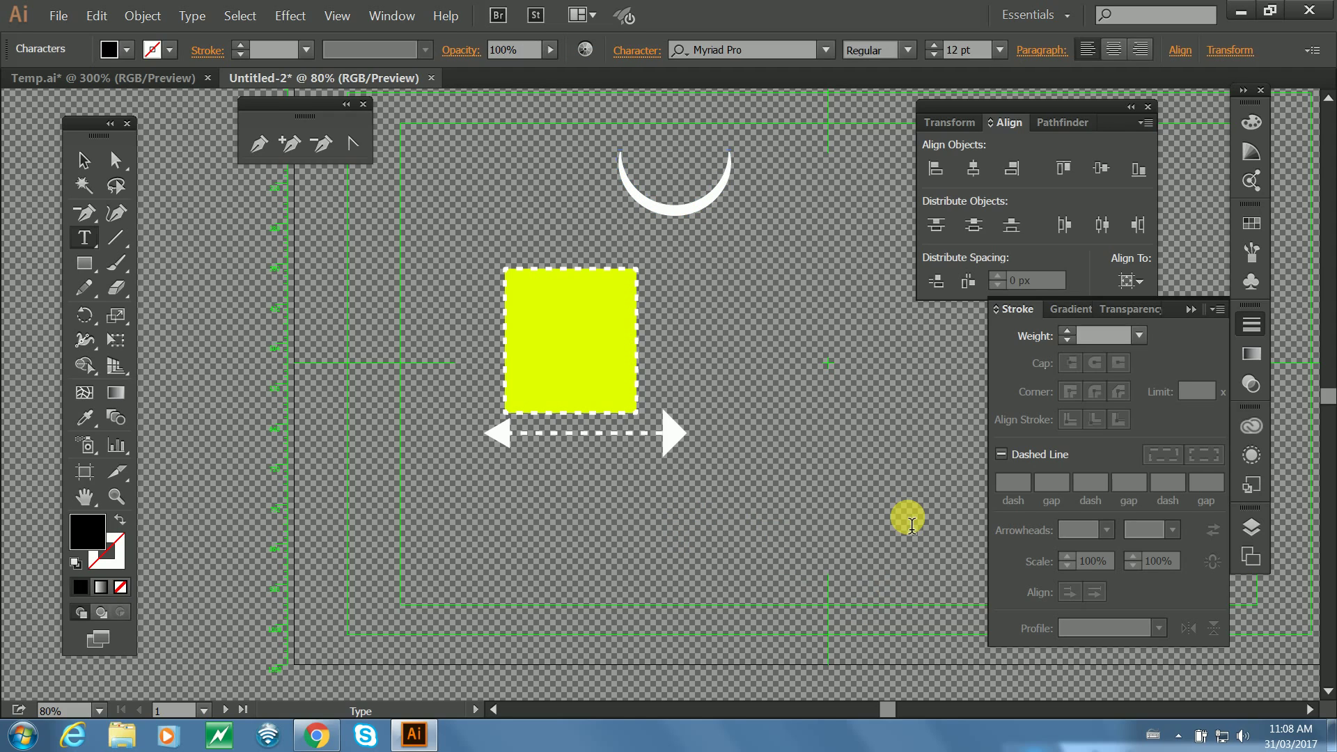
key("Caps_Lock")
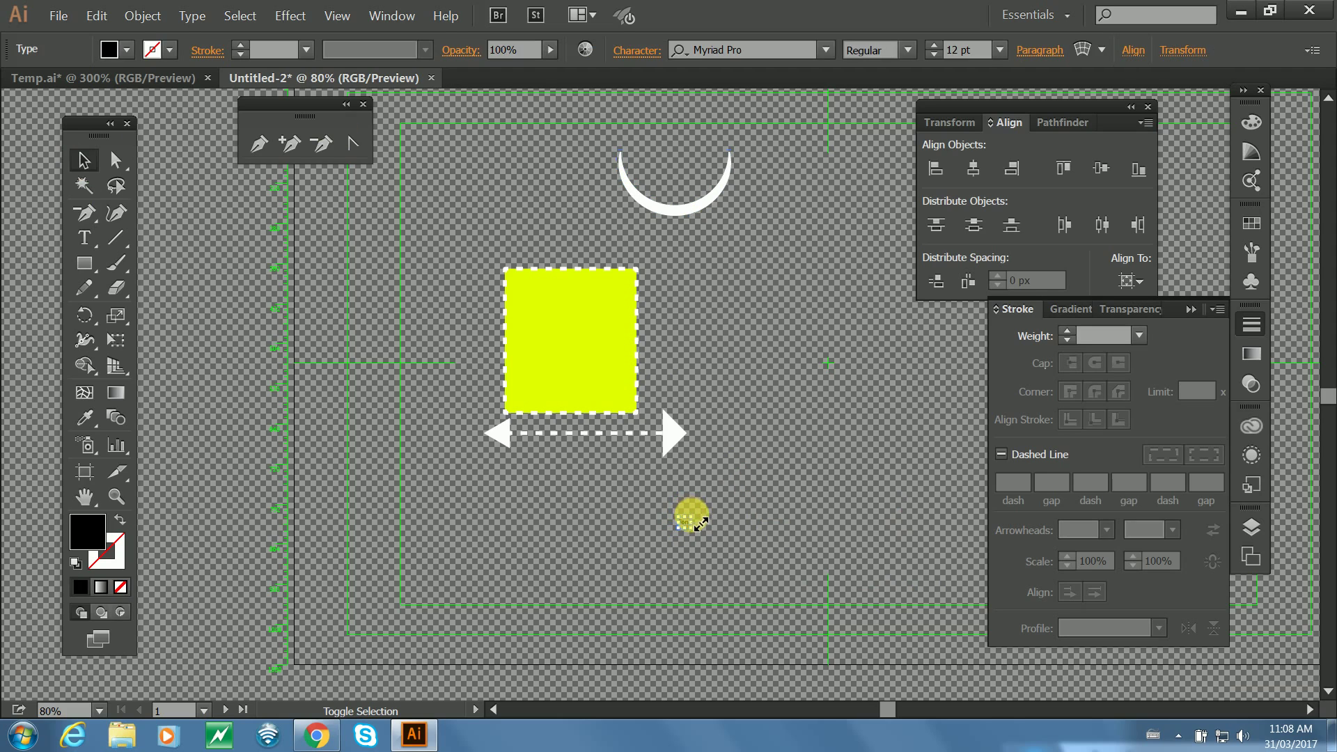
left_click_drag(700, 522, 865, 503)
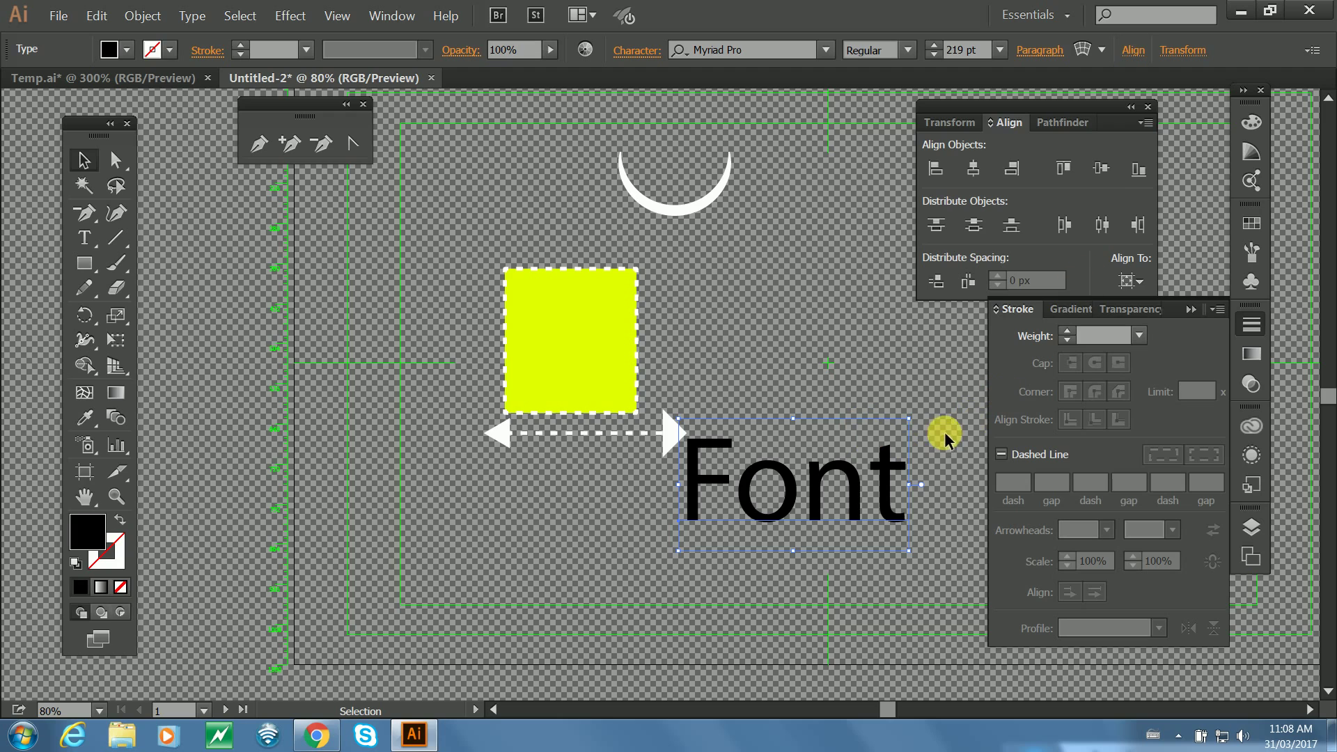
Convert the "Font" text to outlines and move the lettering slightly up and to the right.
right_click(845, 497)
left_click(915, 603)
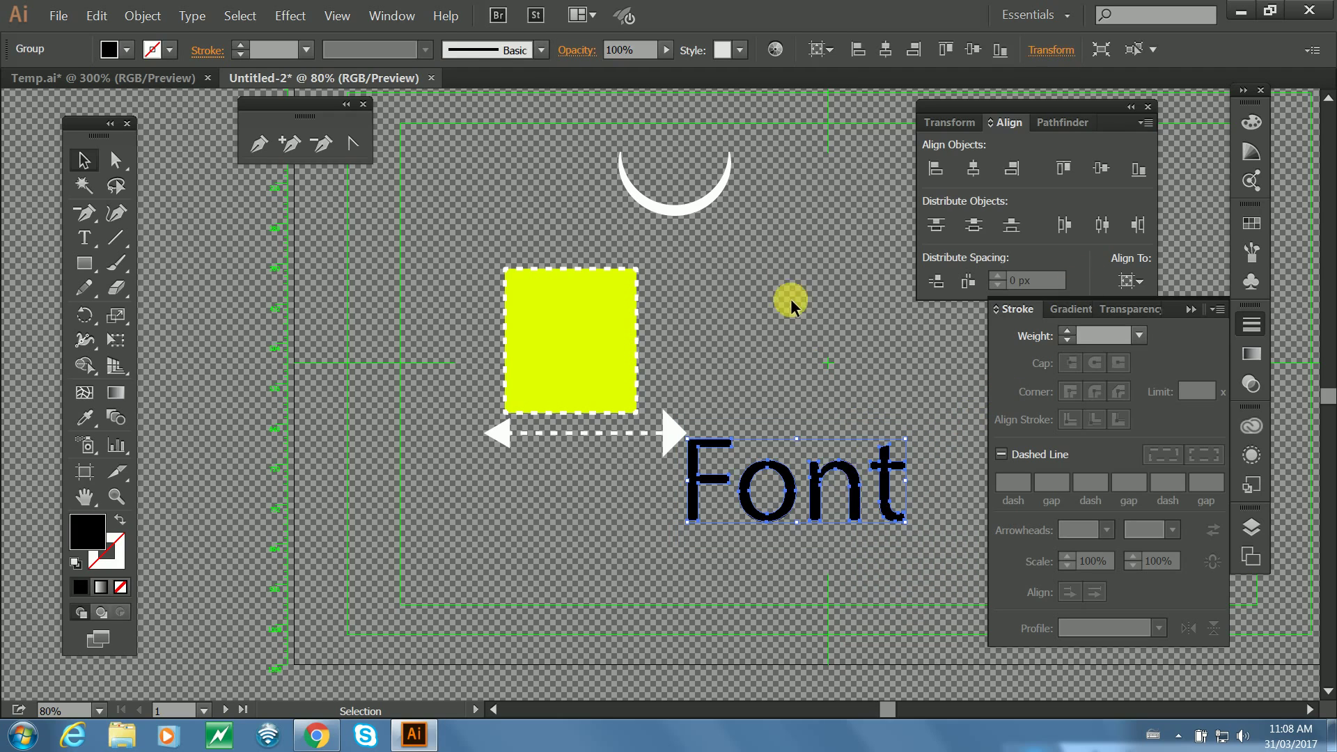
left_click(865, 426)
left_click(825, 477)
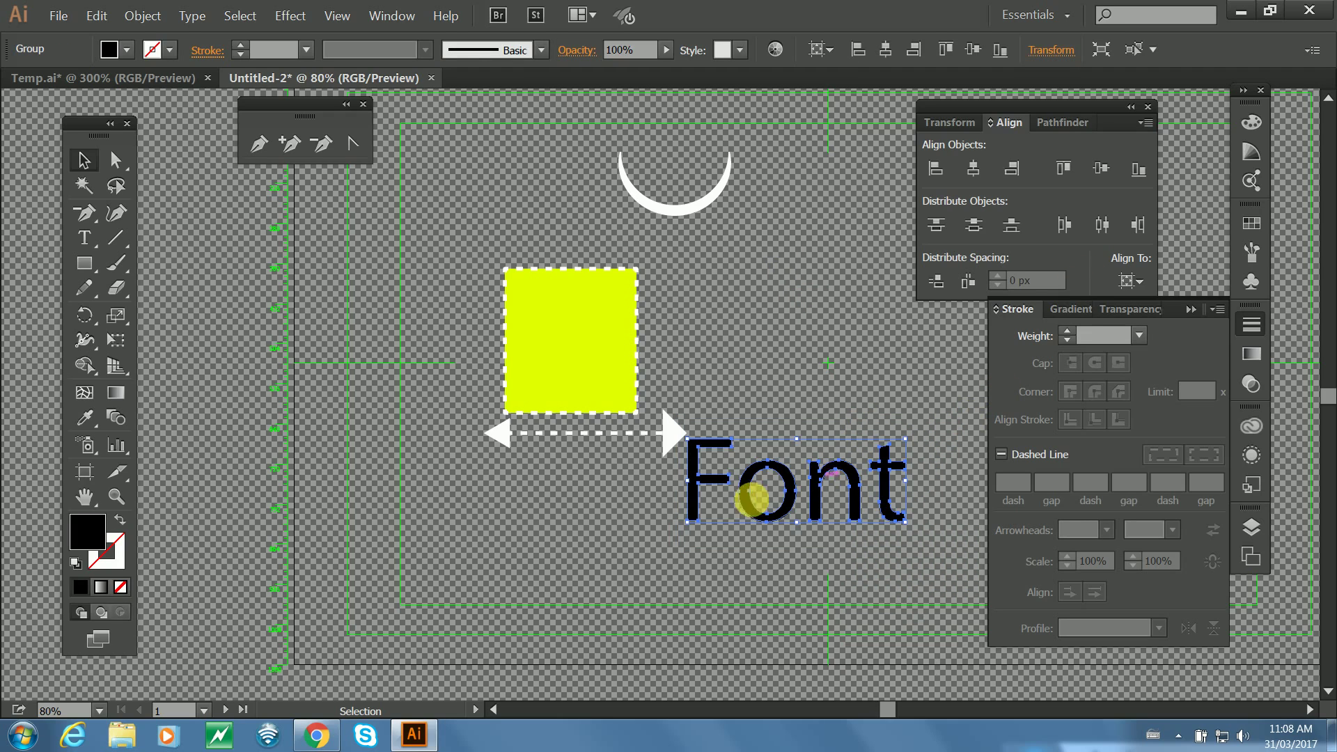
left_click_drag(706, 488, 795, 313)
left_click(761, 353)
Try stretching the o's top anchor upward and the n's lower-left anchor down to the right, and undo both distortions.
key("a")
left_click(800, 307)
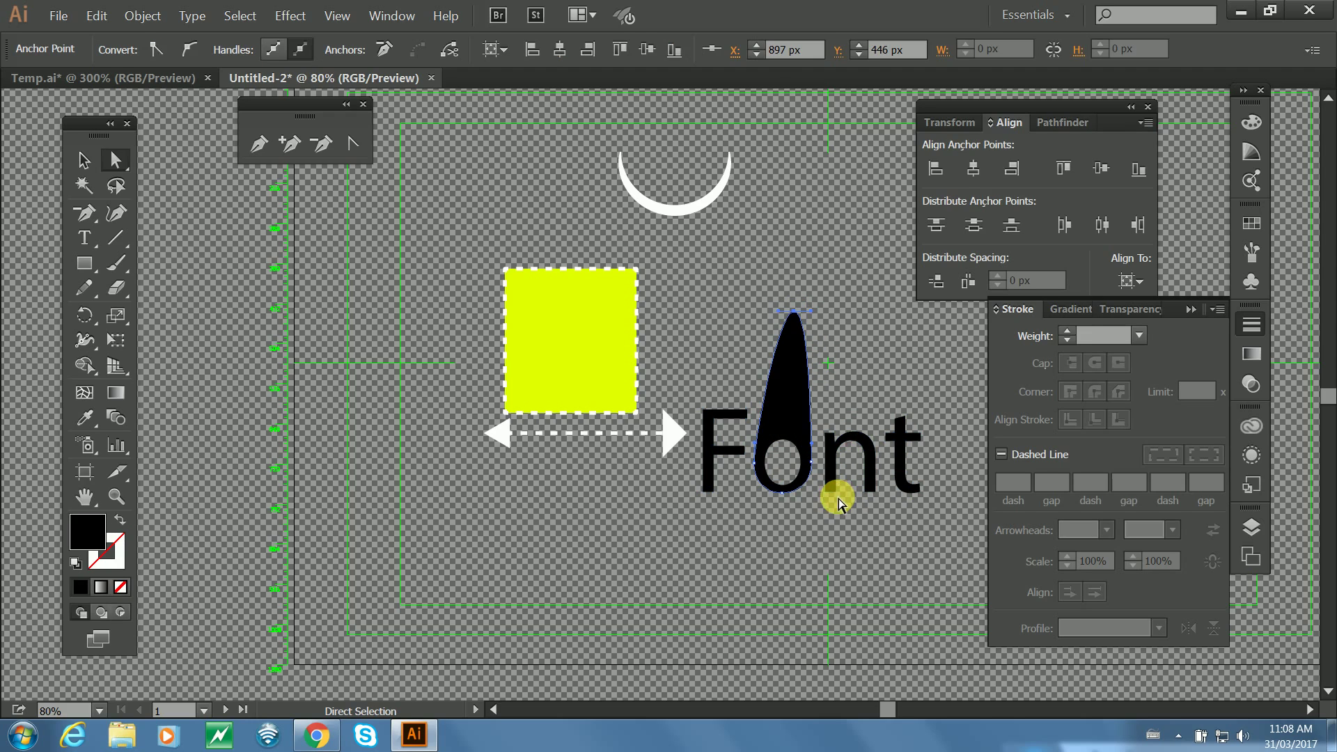
left_click_drag(835, 492, 902, 554)
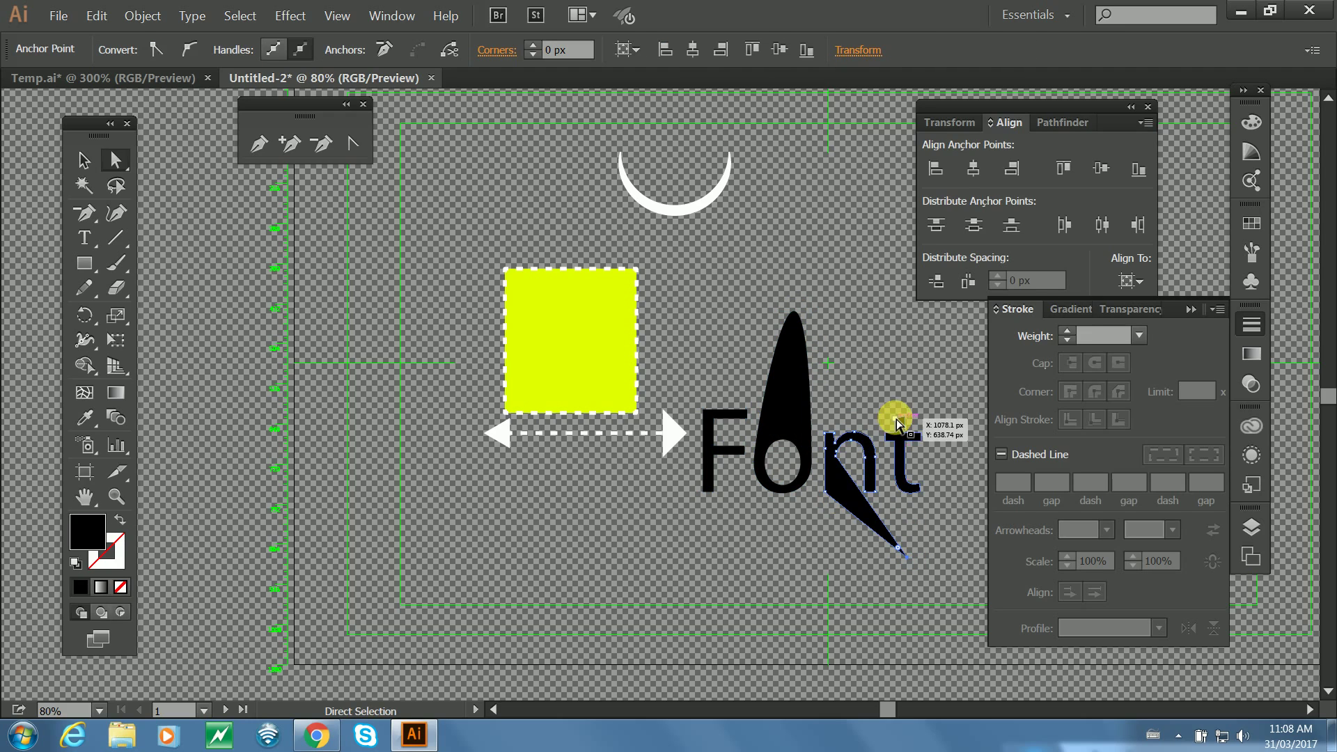
key("ctrl+z")
key("ctrl+z")
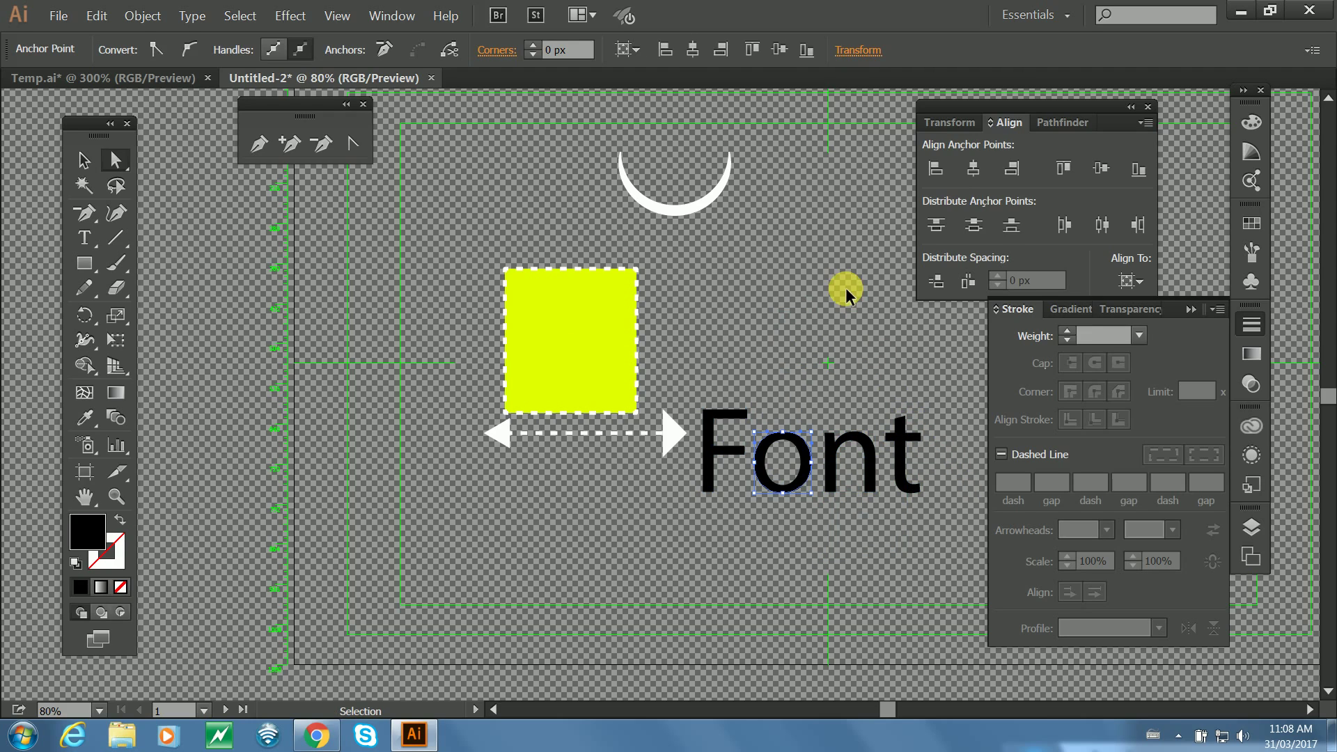
left_click(833, 346)
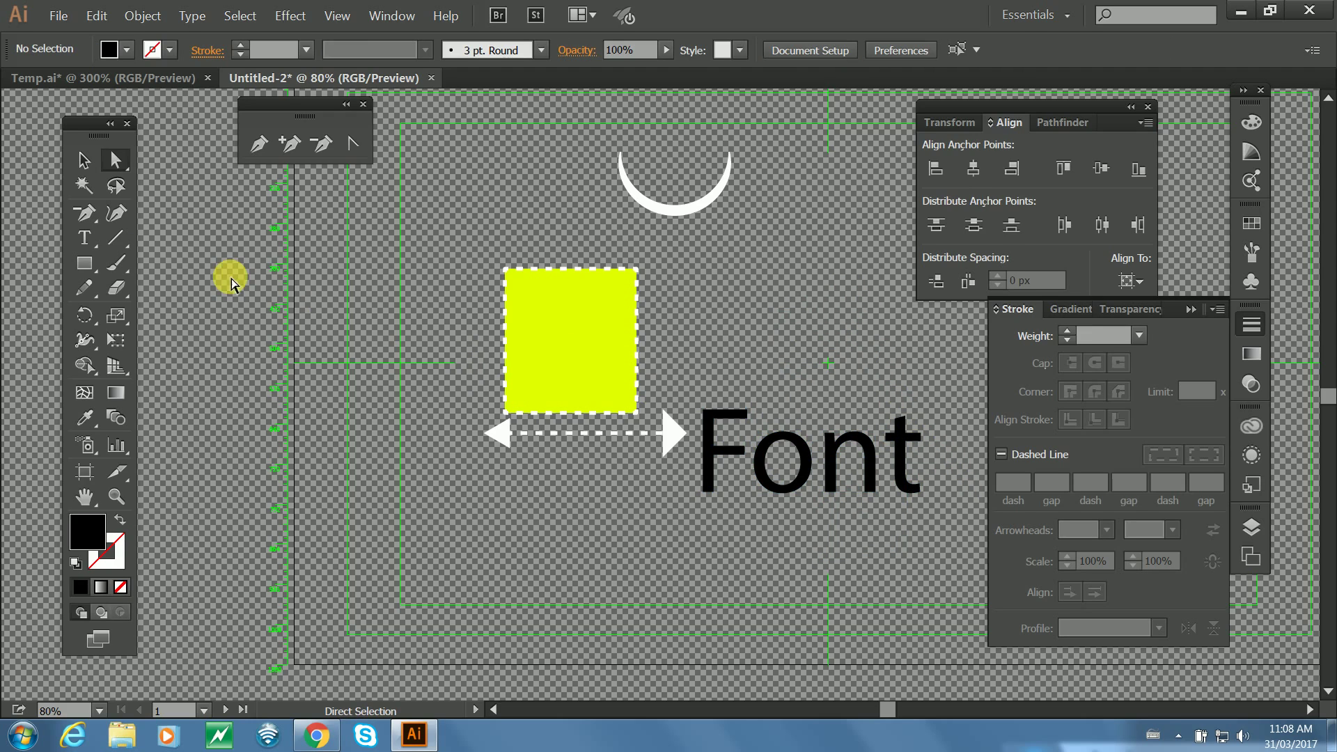
Select the outlined "Font" lettering as a group, move it below and right of the dashed arrow, and clear the selection.
left_click(83, 165)
left_click(826, 458)
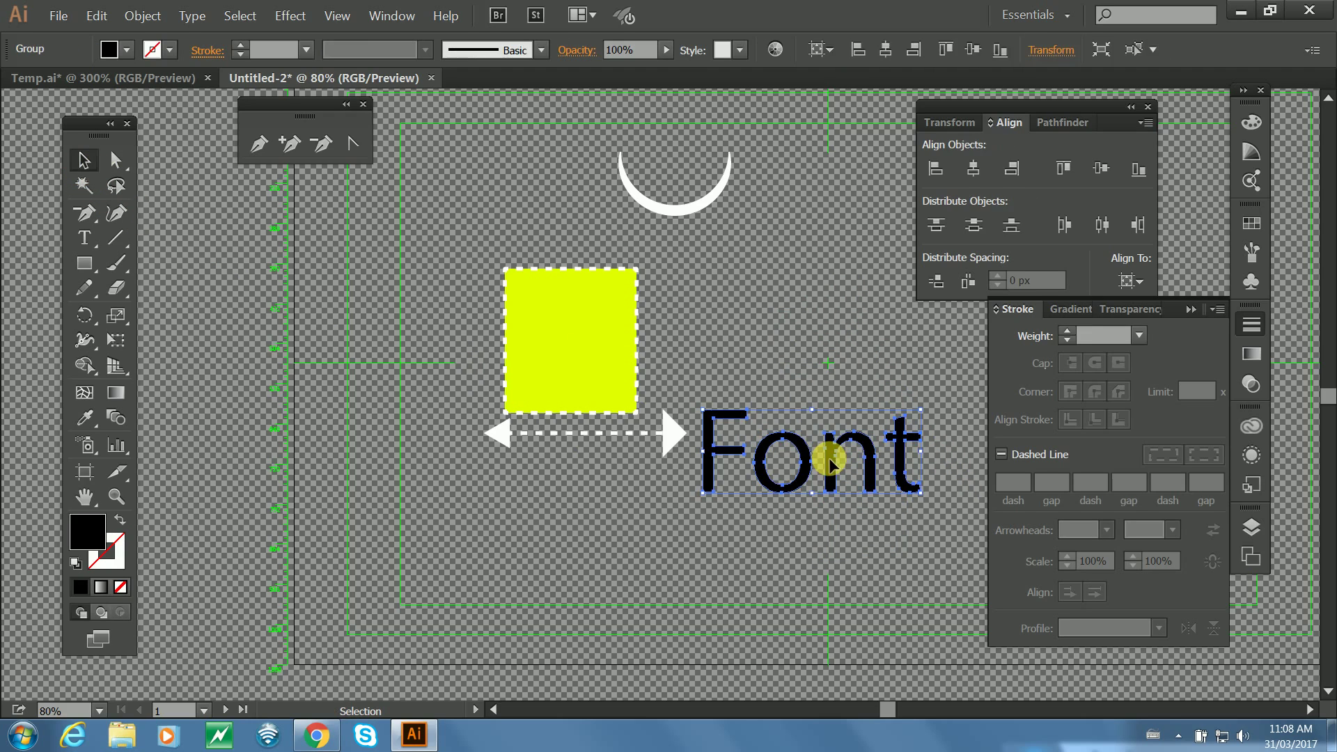
left_click(775, 352)
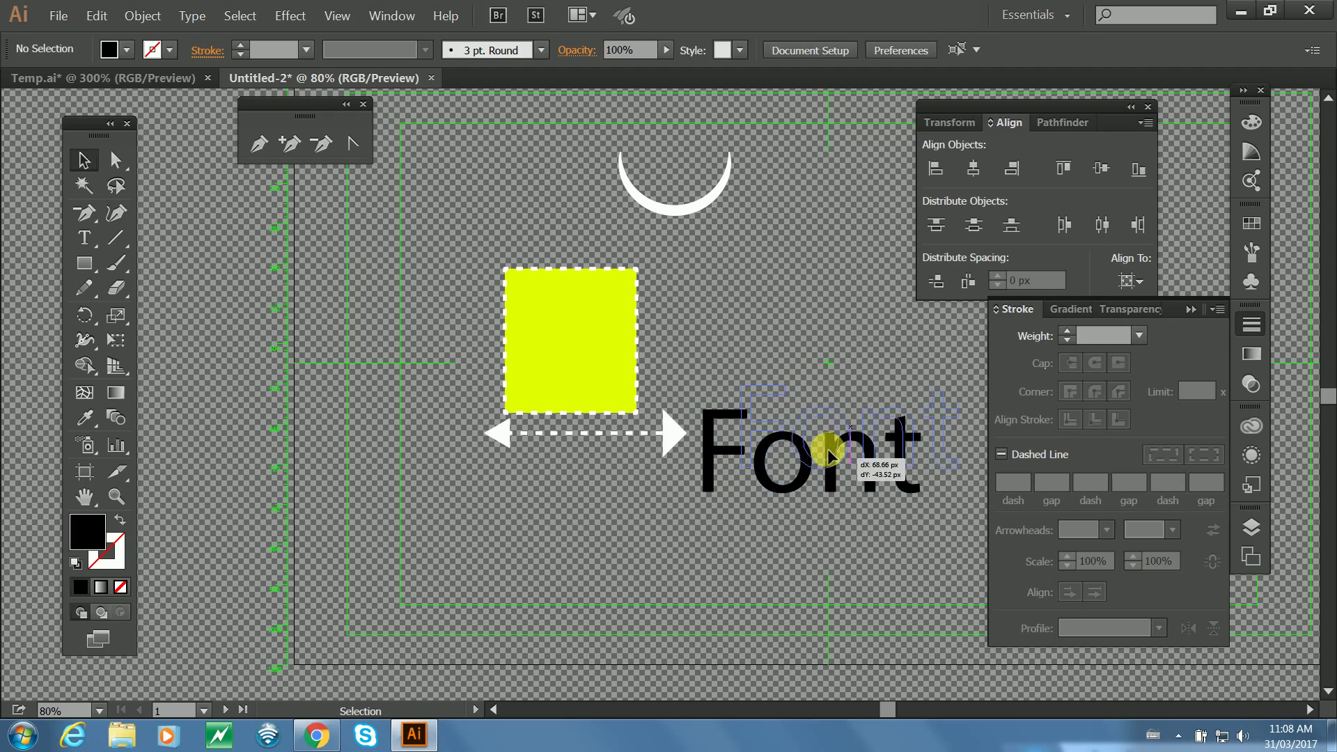
left_click_drag(880, 462, 805, 501)
left_click(795, 301)
left_click(811, 355)
left_click(840, 496)
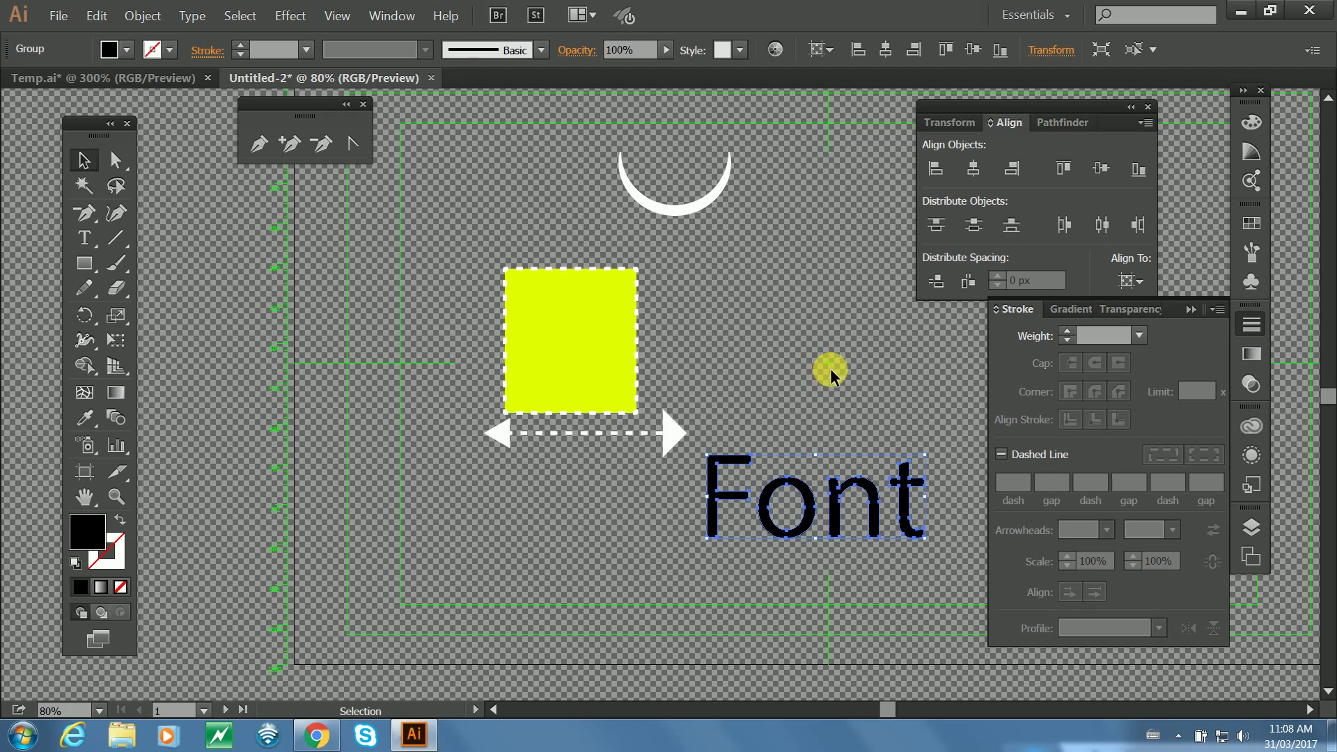
left_click(844, 392)
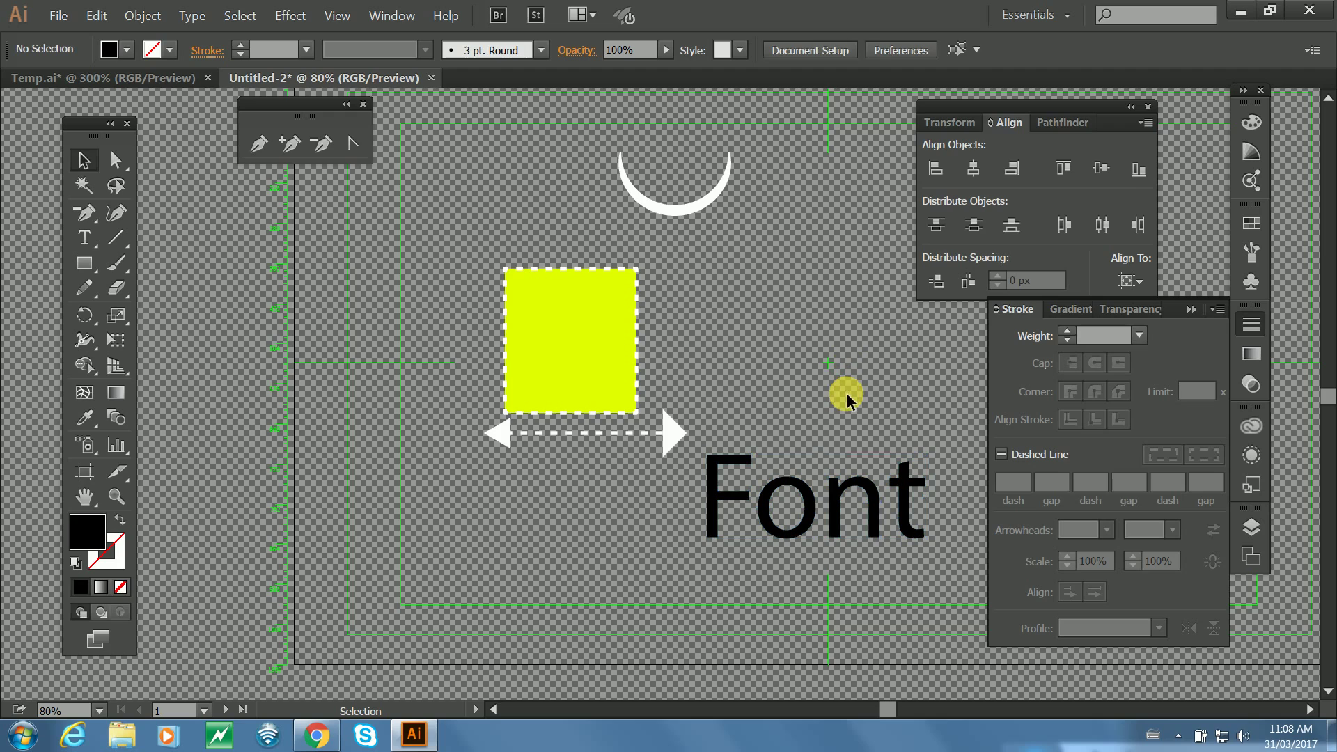
Lower the outlined "Font" group's opacity to 72%.
left_click(870, 511)
left_click(1118, 309)
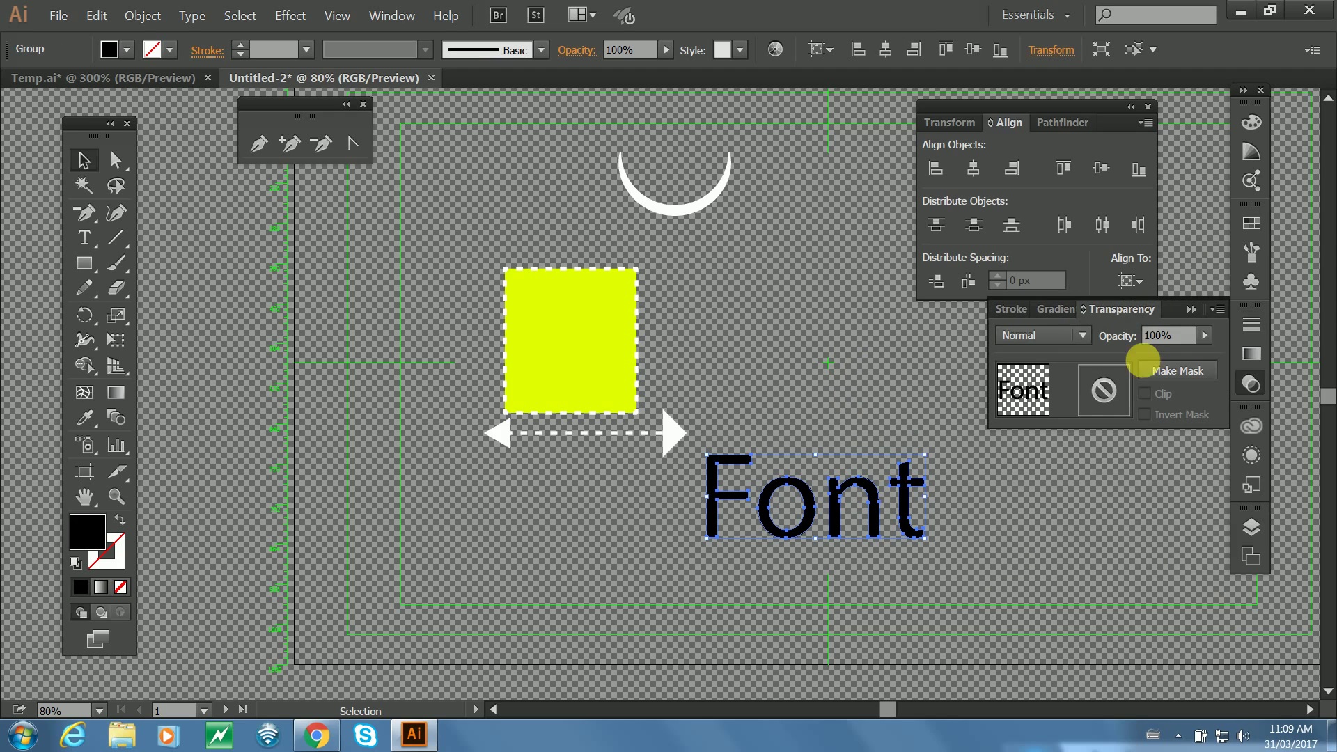
left_click(1205, 335)
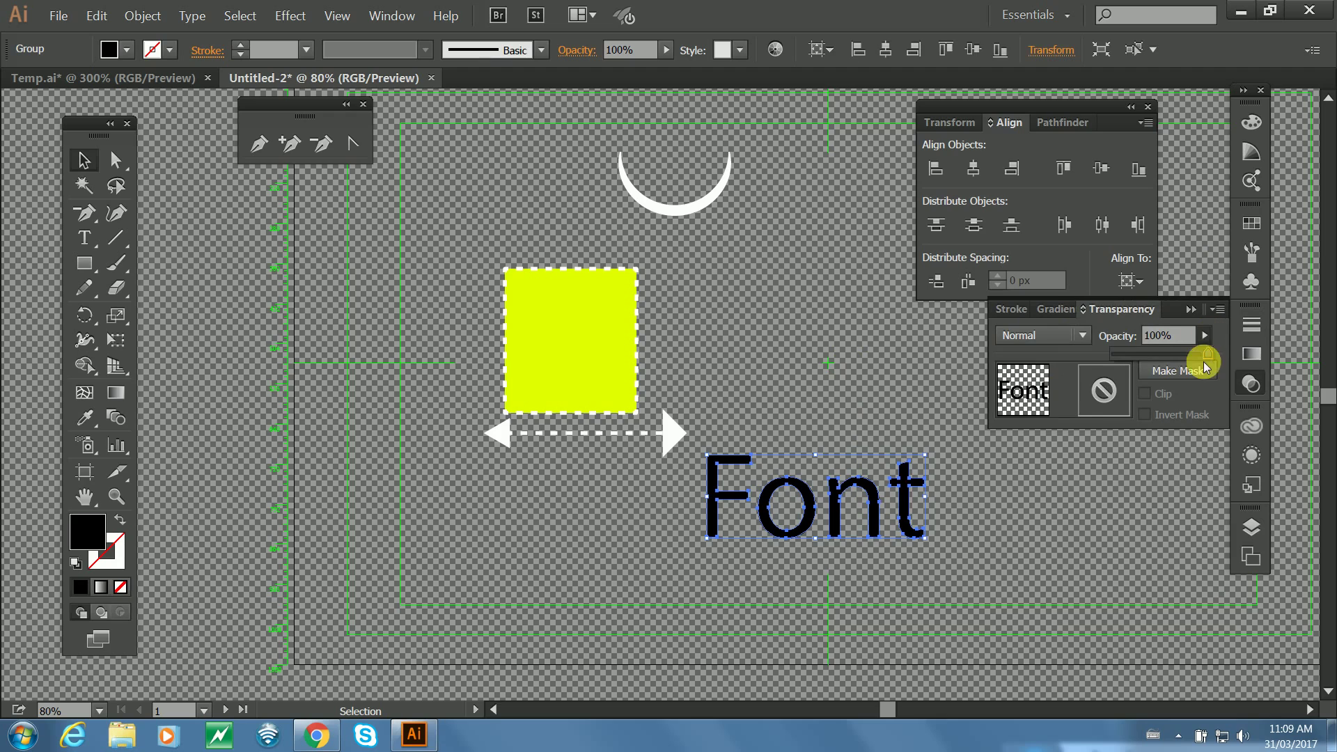
mouse_move(1207, 367)
left_mouse_down()
mouse_move(1118, 358)
mouse_move(1184, 355)
left_mouse_up()
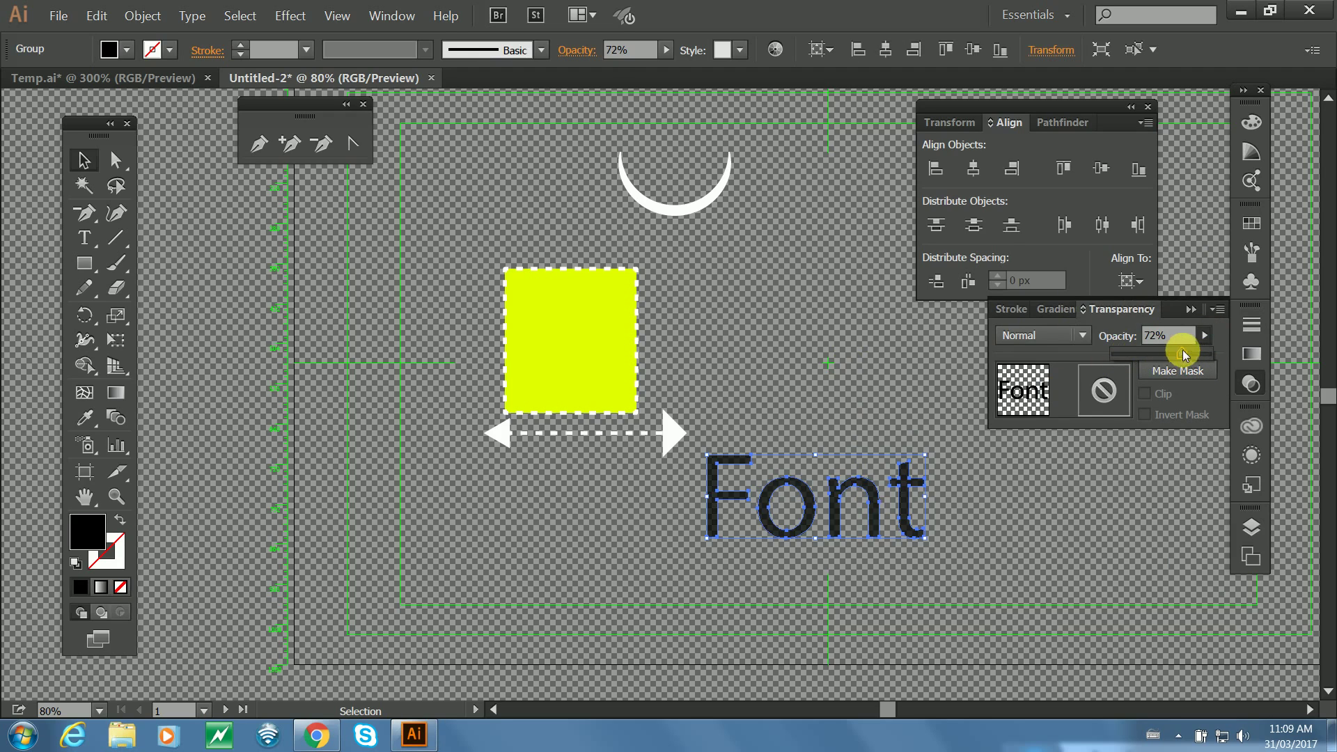
Fill the "Font" lettering with the linear white-to-black gradient and select the dark end colour stop.
left_click(1051, 308)
left_click(1003, 343)
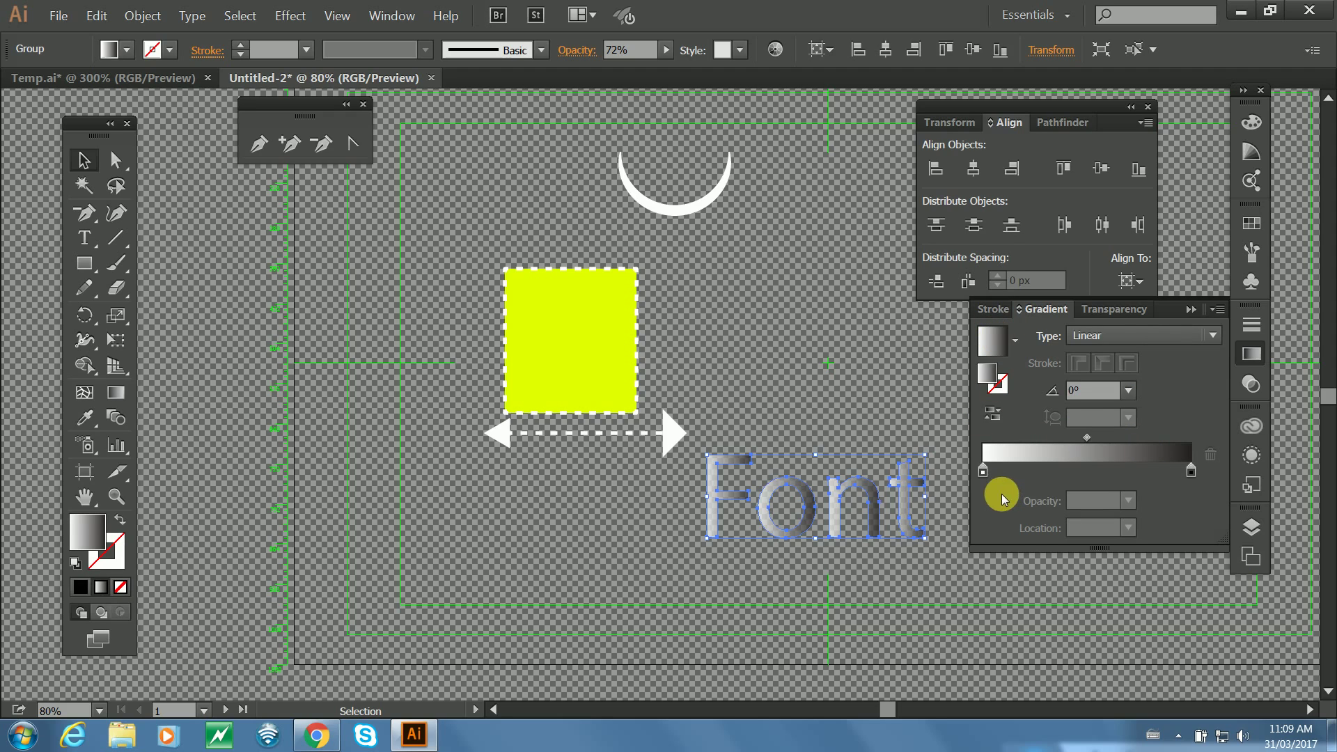
left_click(1190, 472)
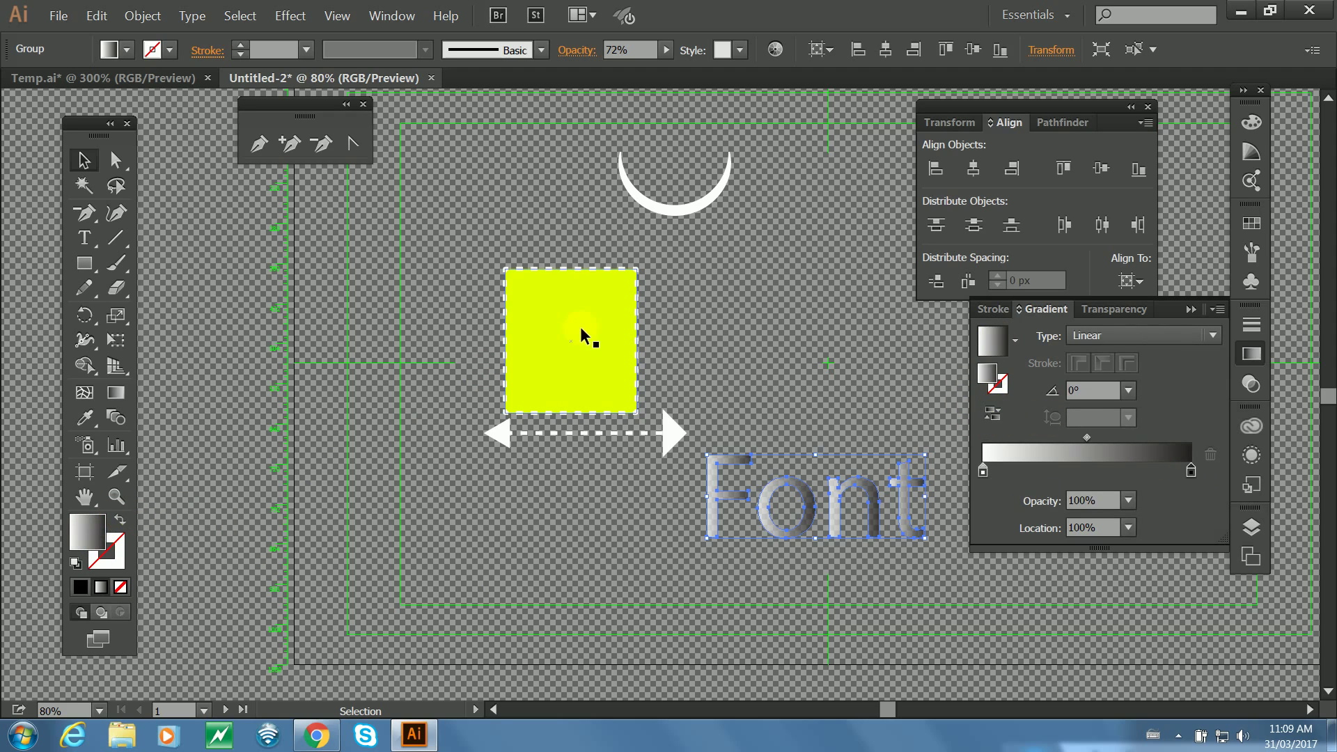
Recolour the dark end stop of the "Font" gradient with the yellow swatch, and adjust its RGB values to the amber FFBB00.
double_click(1192, 474)
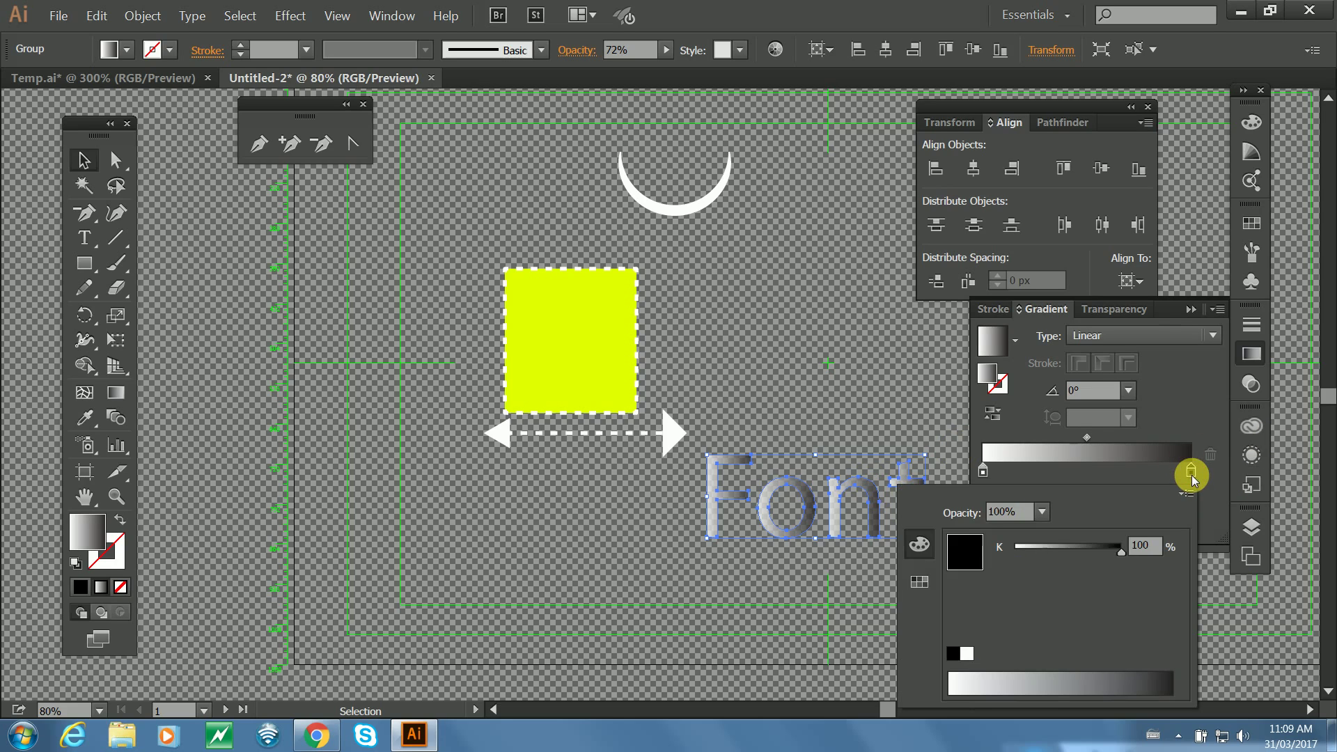
left_click(919, 582)
left_click(992, 535)
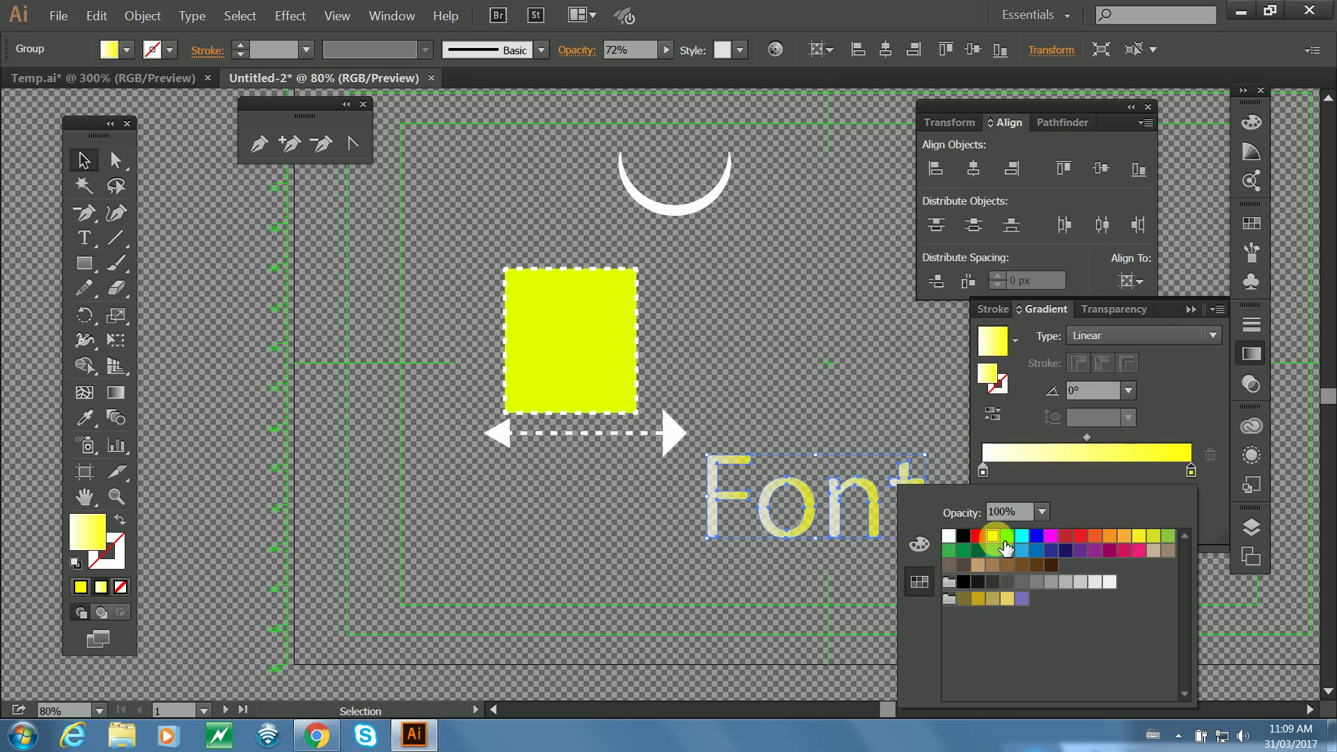
left_click(919, 544)
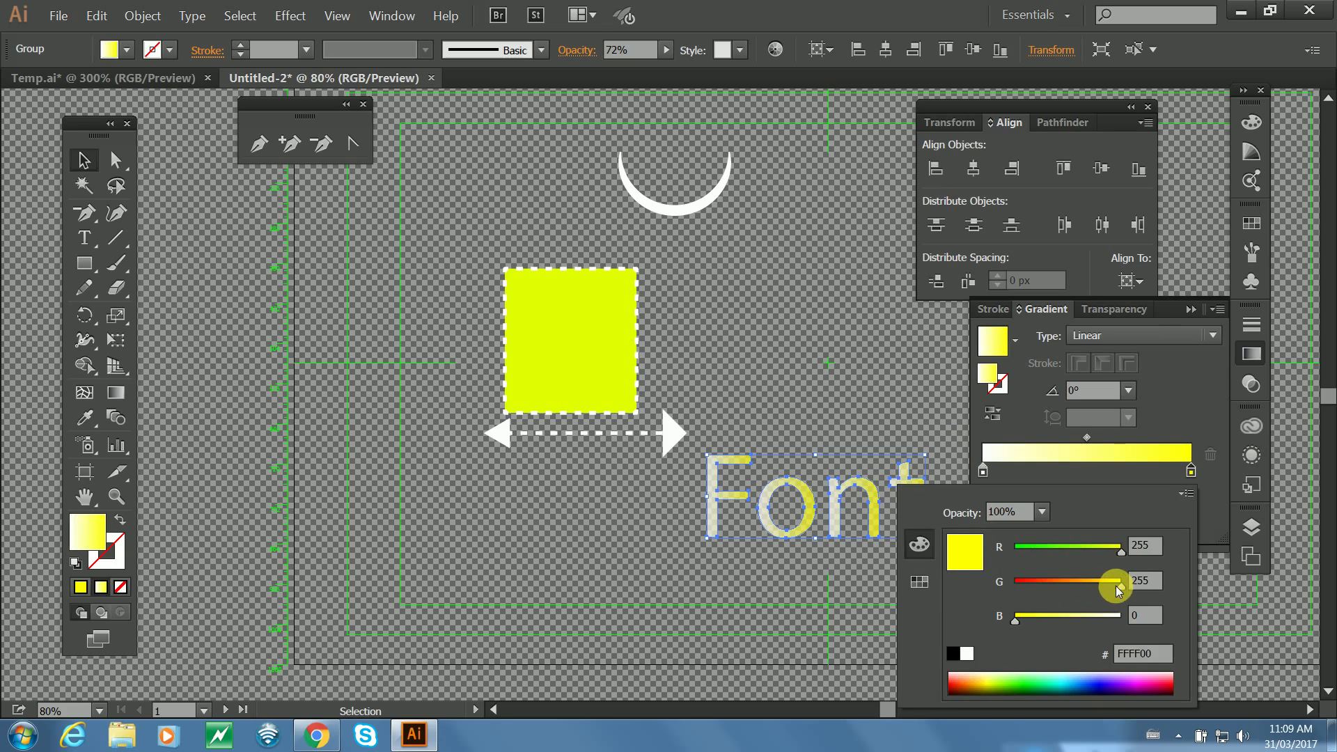
left_click_drag(1118, 590, 1076, 587)
mouse_move(1021, 621)
left_mouse_down()
mouse_move(1053, 618)
mouse_move(1003, 618)
left_mouse_up()
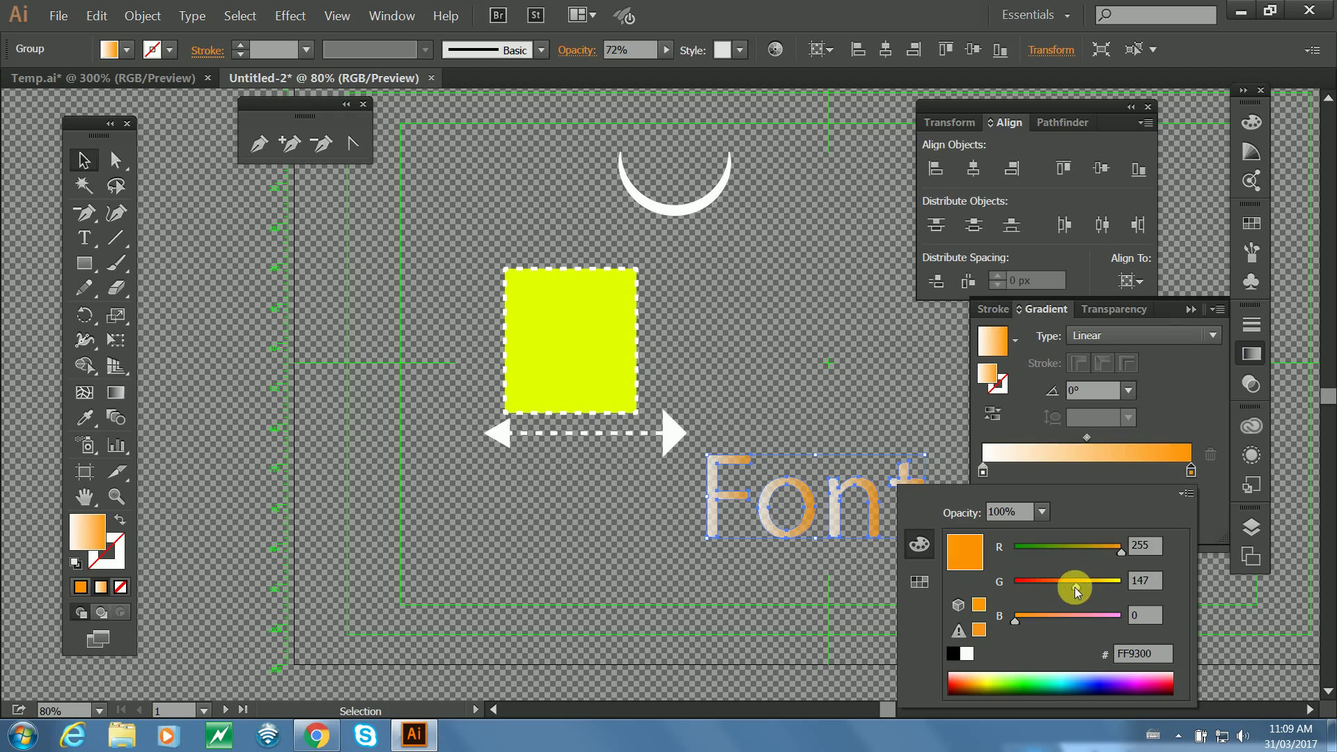
left_click_drag(1075, 587, 1092, 587)
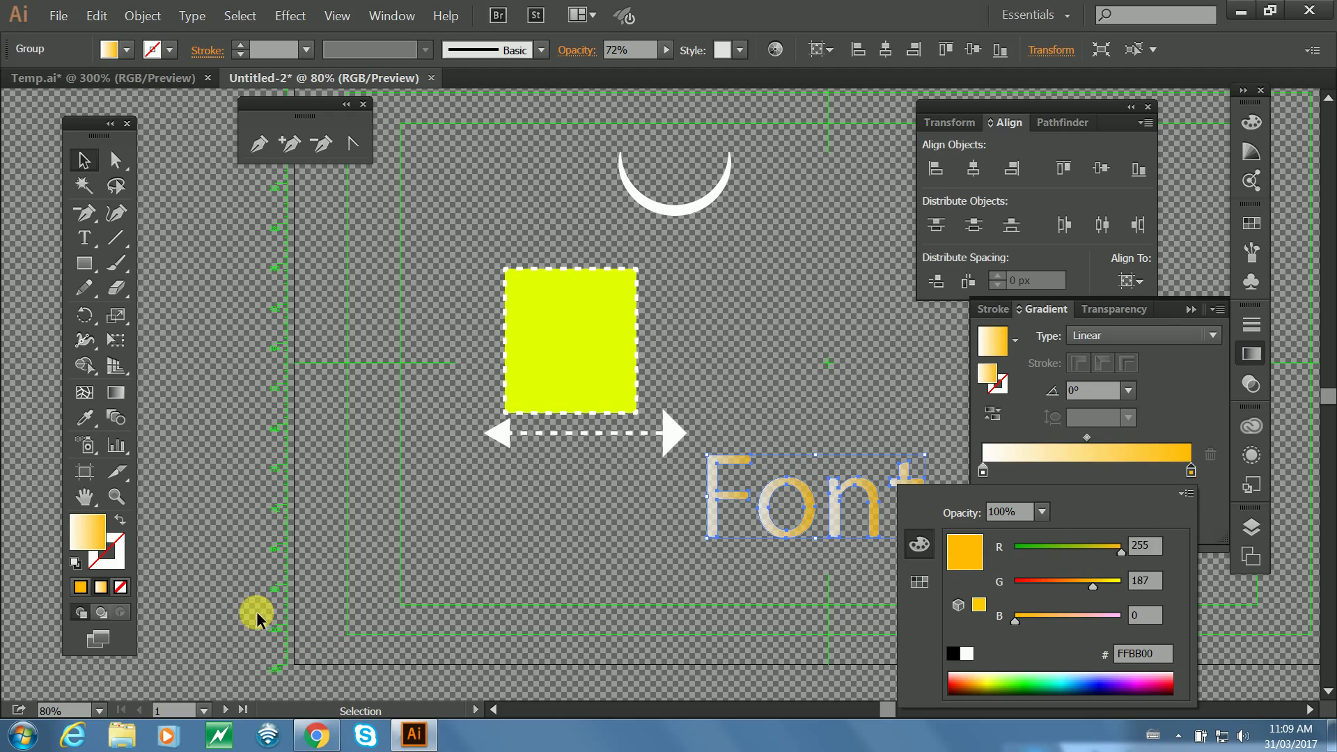
Pick the orange D16A0D in the stroke's colour picker, copy its hex code, and cancel the picker.
double_click(110, 543)
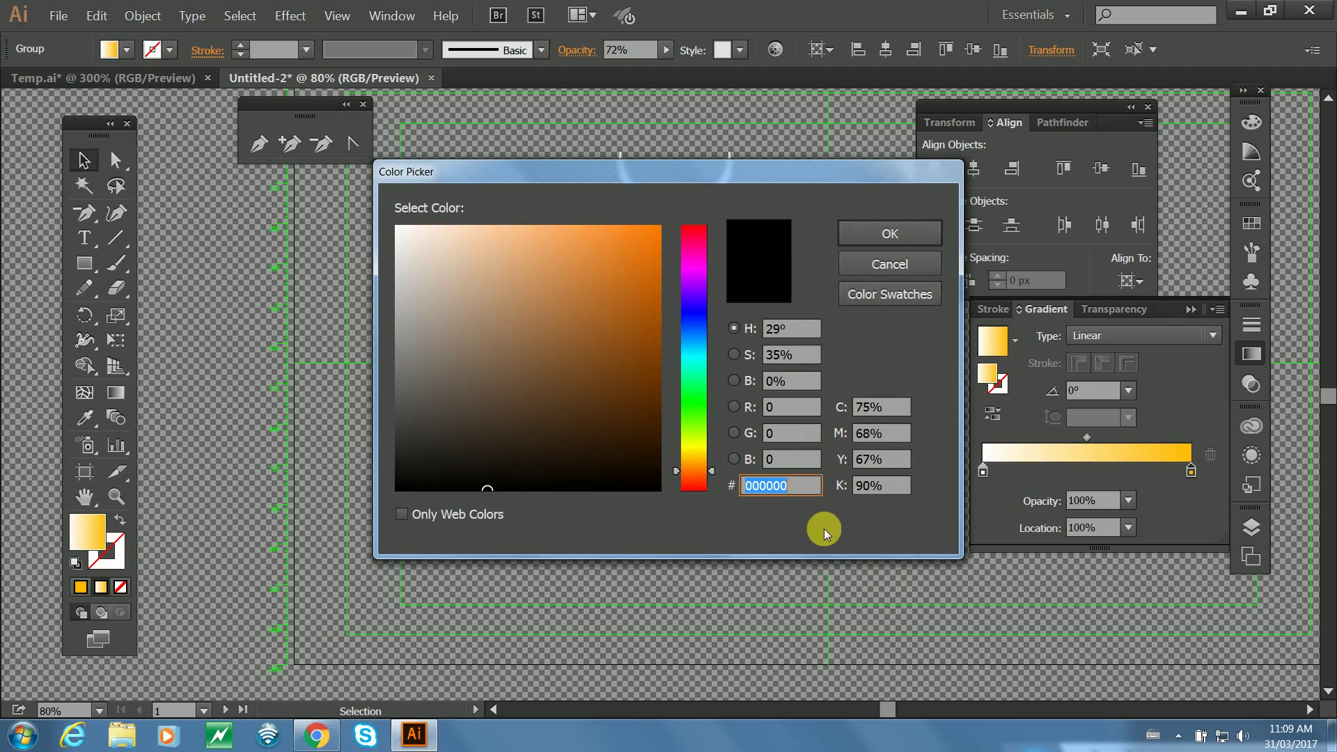
left_click(645, 272)
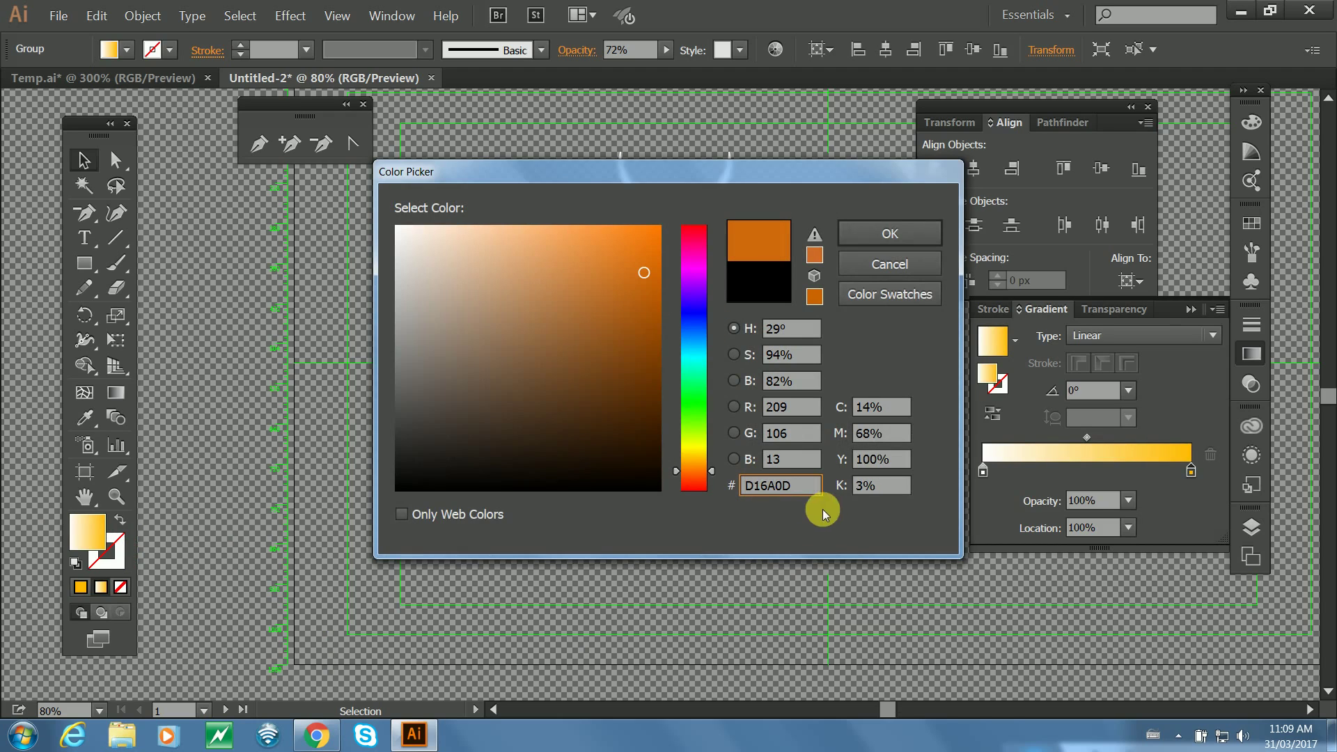
double_click(797, 486)
key("ctrl+c")
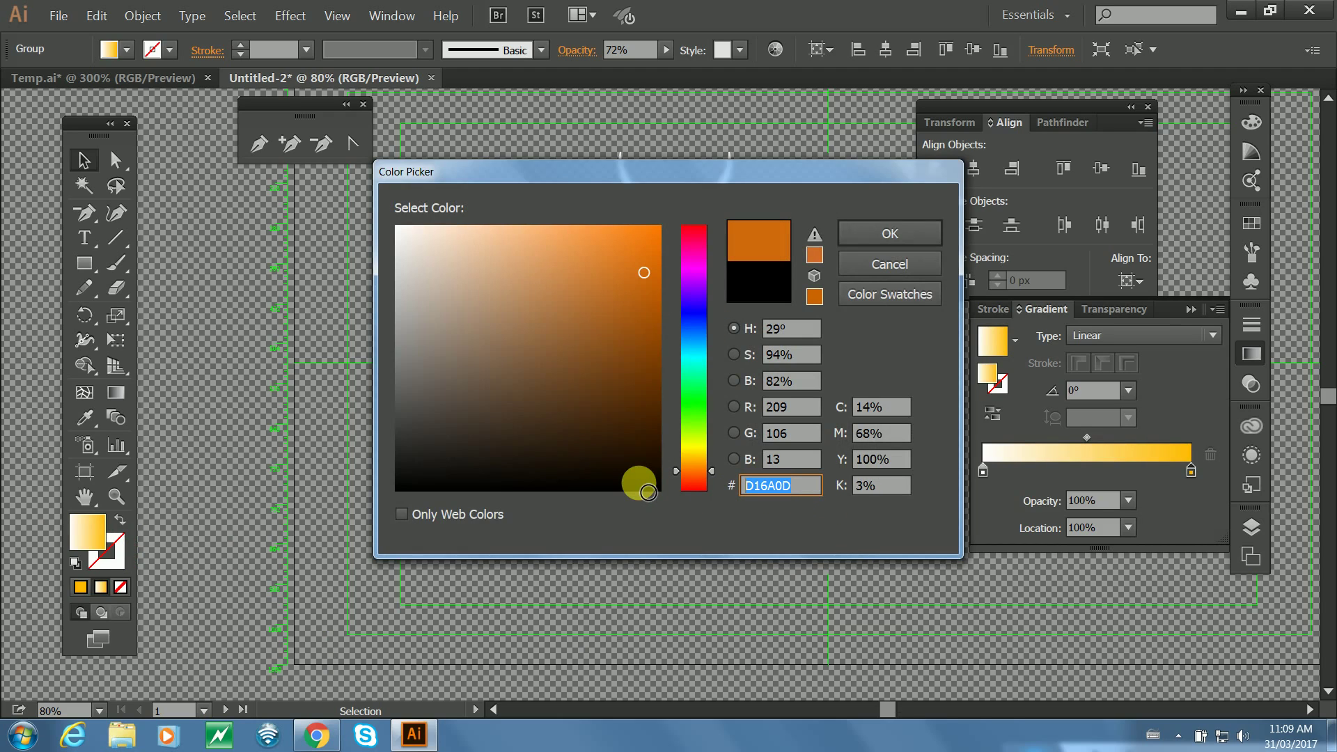
left_click(886, 264)
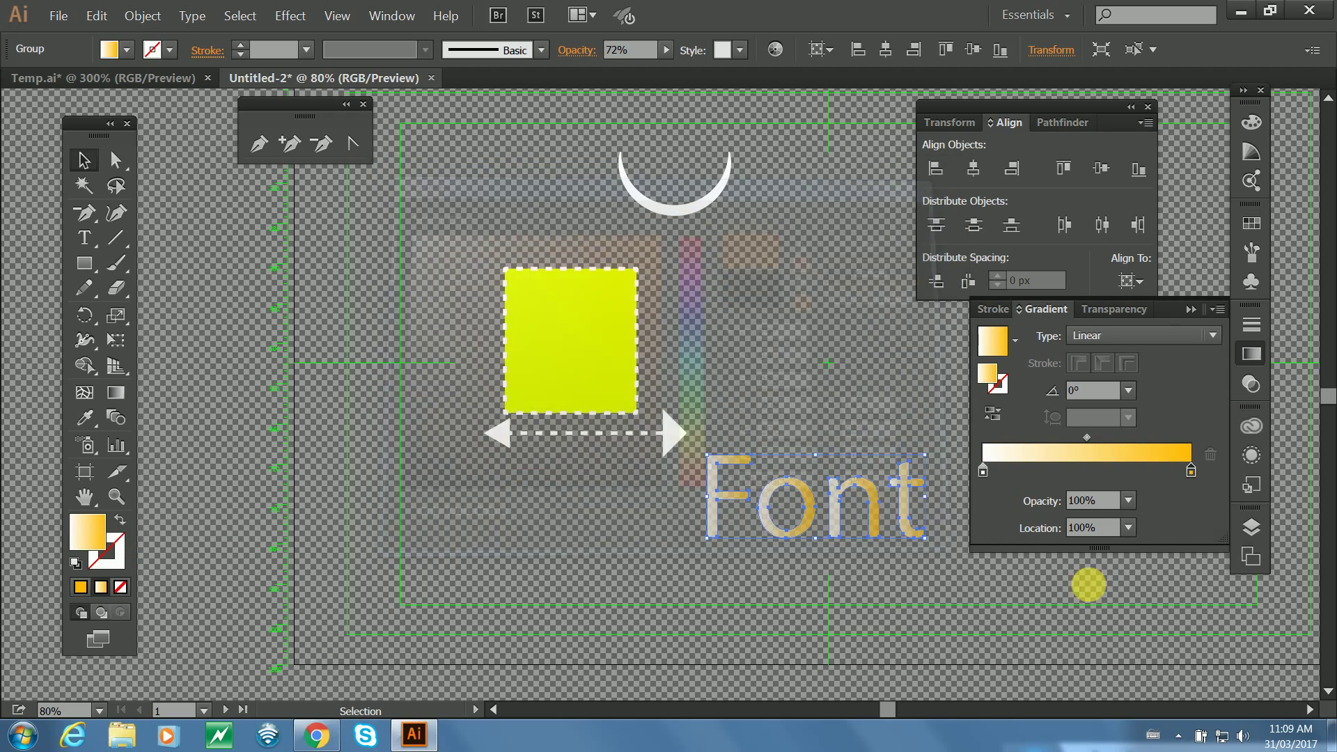
Set the end colour stop of the "Font" gradient to the copied hex colour D16A0D.
double_click(1190, 474)
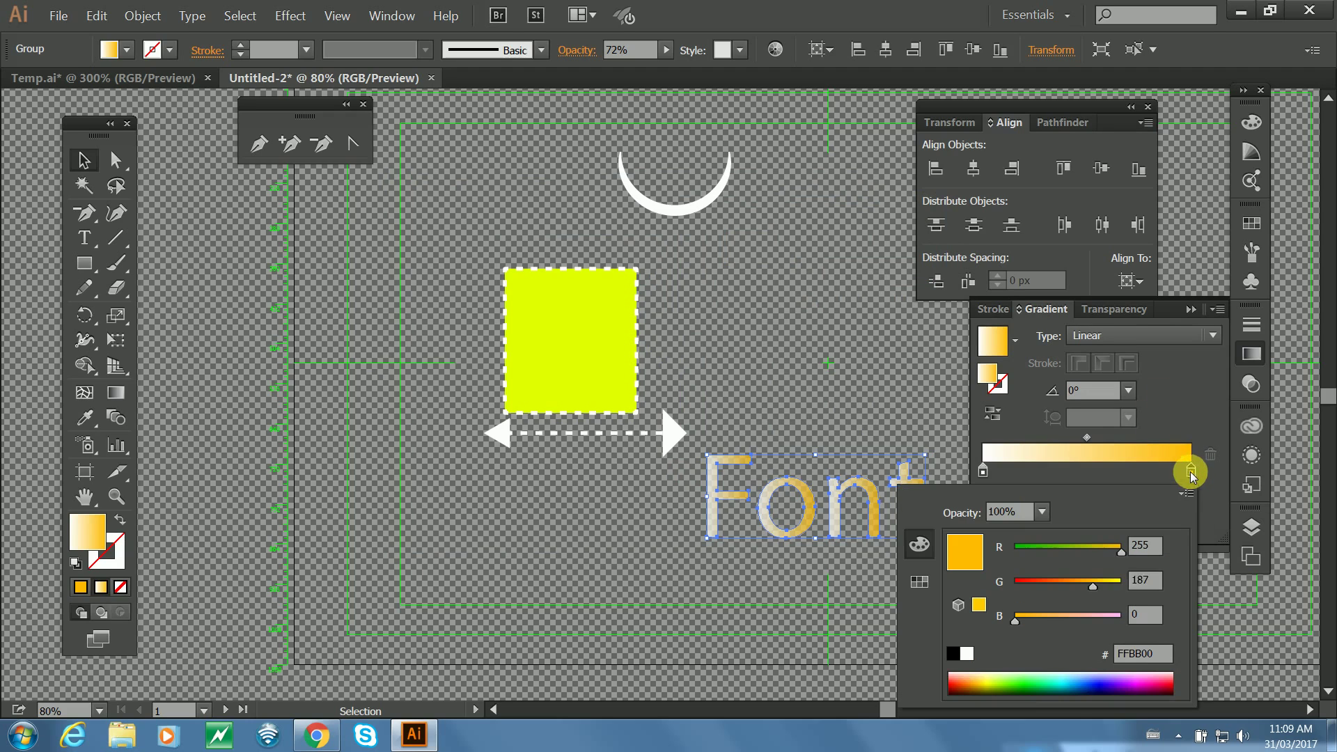
left_click(1150, 653)
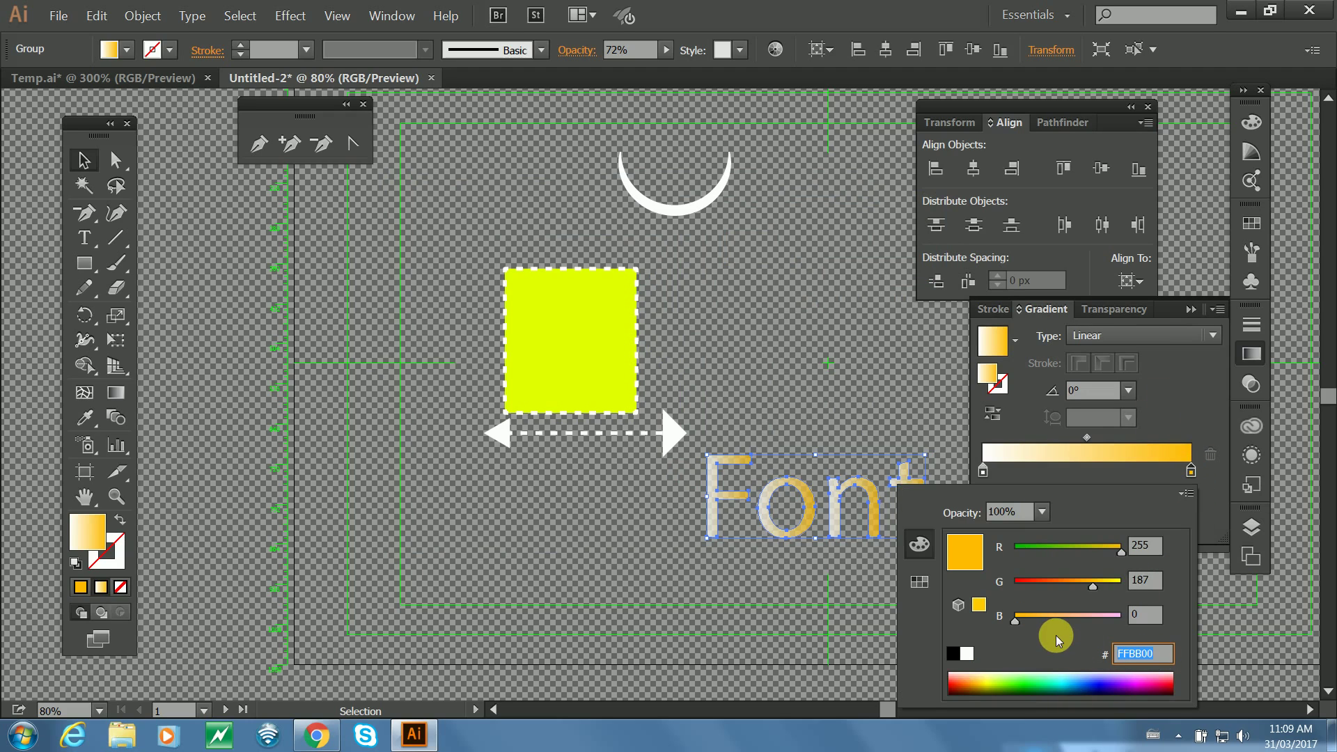
key("ctrl+v")
key("Return")
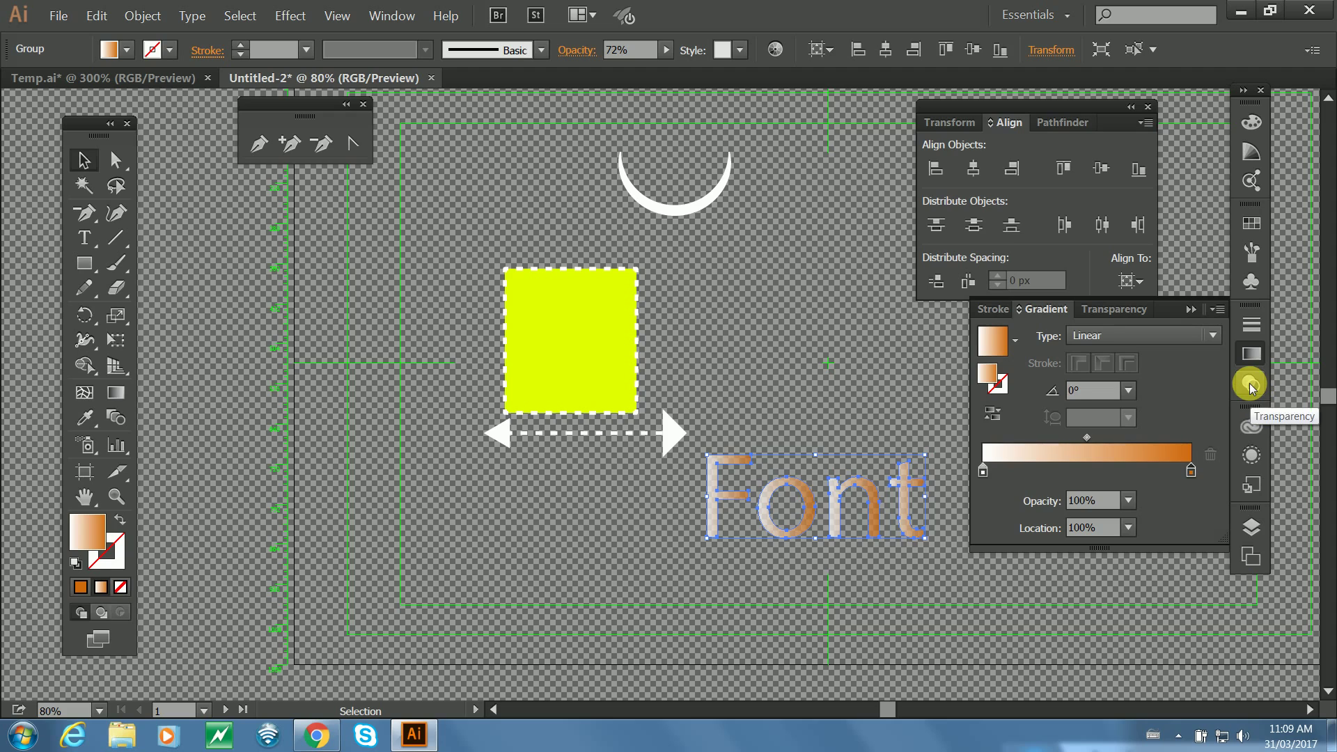
Place an instance of the Family silhouette symbol above the "Font" lettering, to the right of the yellow square.
left_click(1251, 387)
left_click(1253, 428)
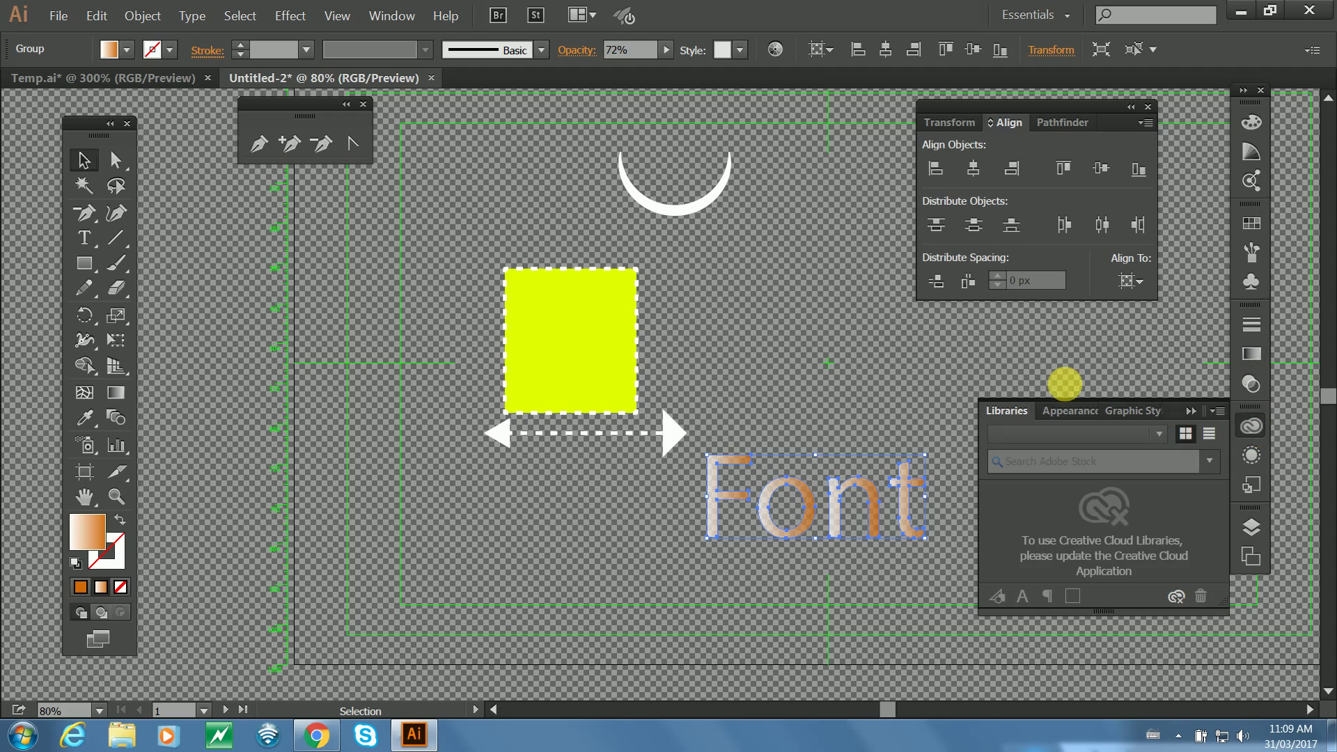
left_click(1251, 281)
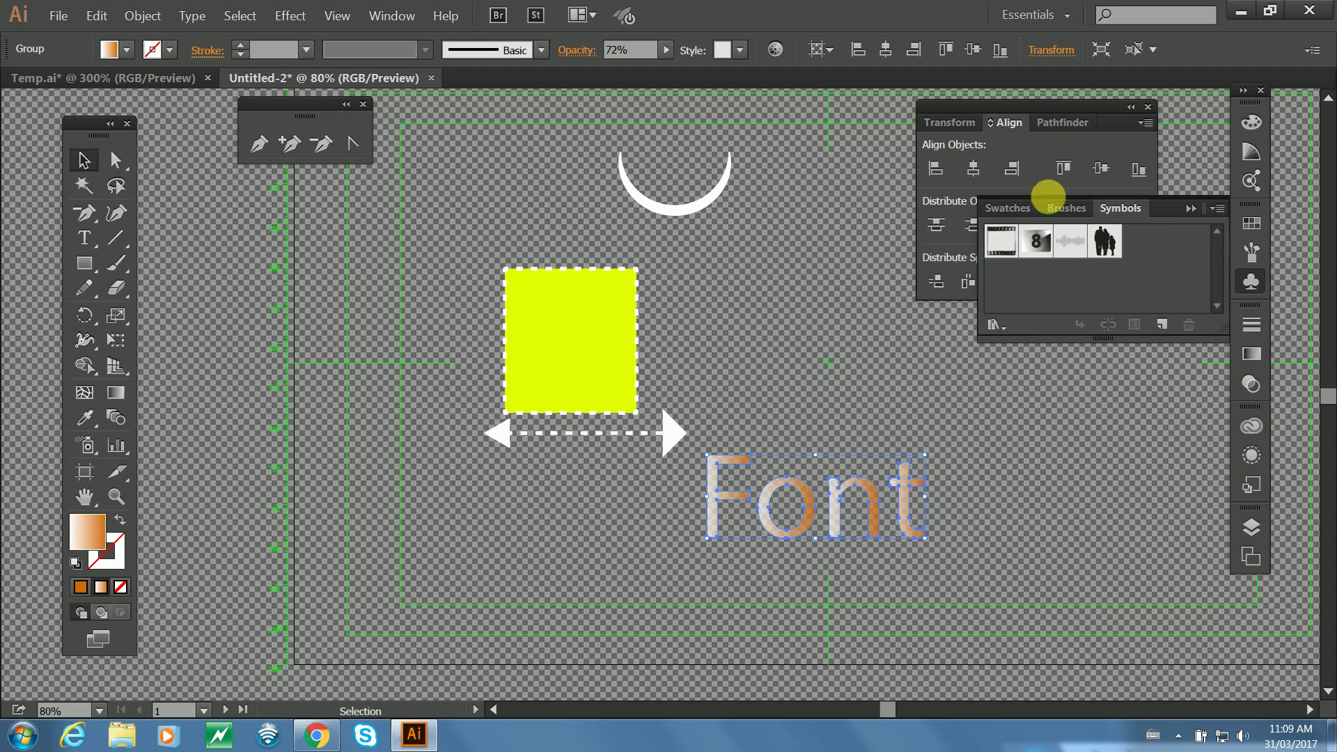
left_click(1105, 241)
left_click(904, 288)
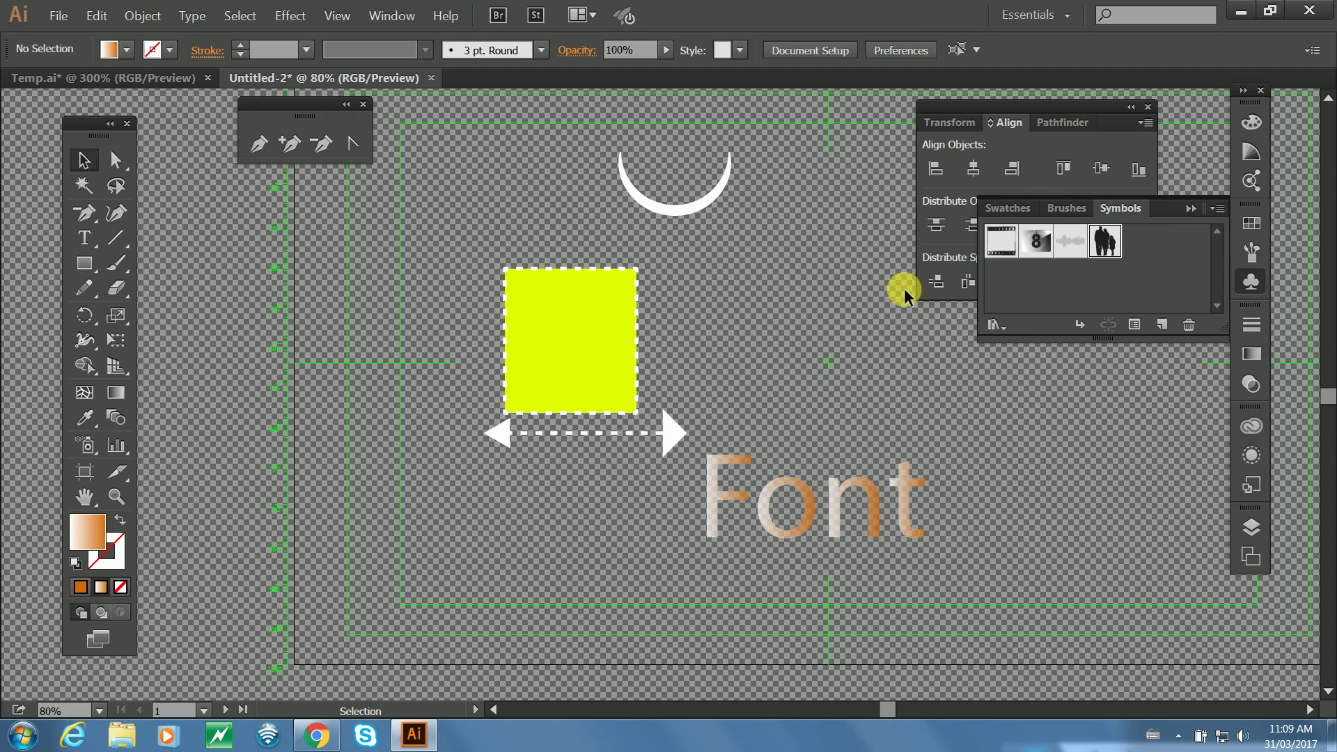
left_click_drag(1105, 241, 848, 342)
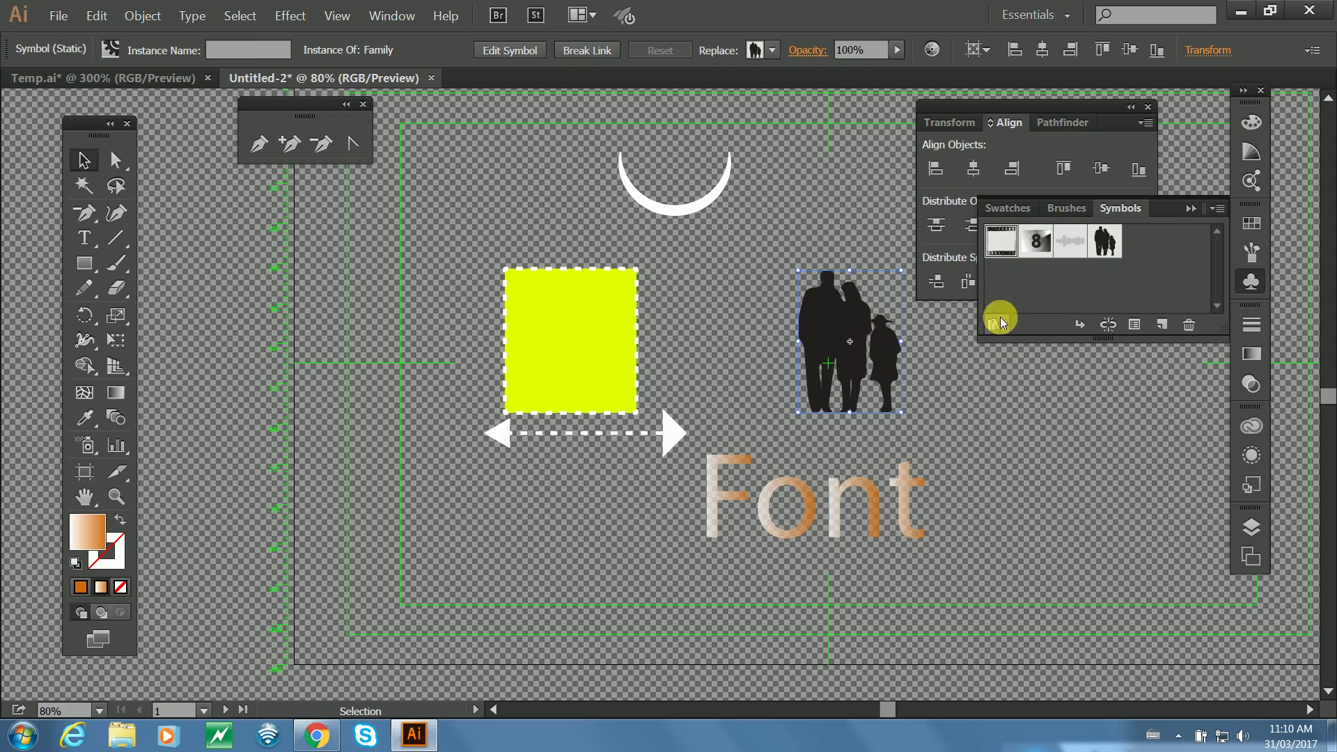
Save the yellow dashed square as a dynamic movie clip symbol named New Symbol, and place an instance to the right of the "Font" lettering.
left_click(566, 319)
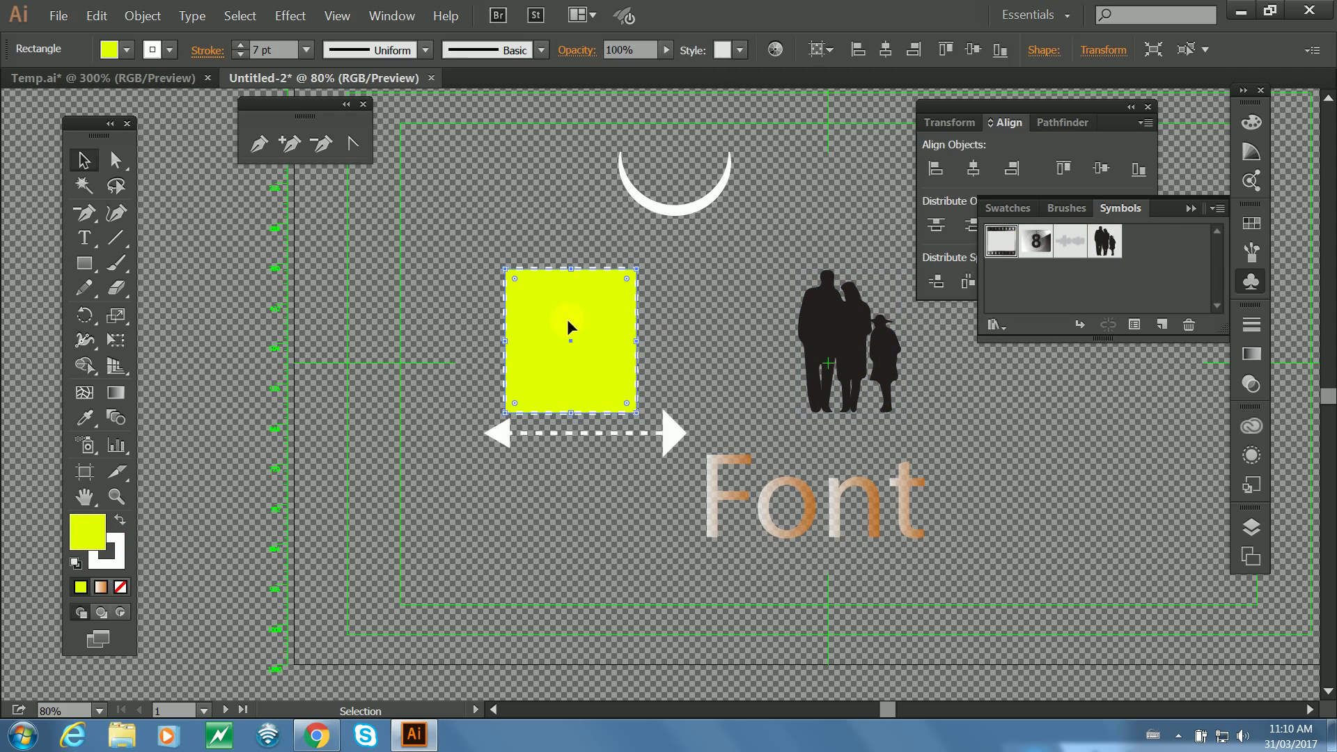
right_click(567, 319)
mouse_move(675, 523)
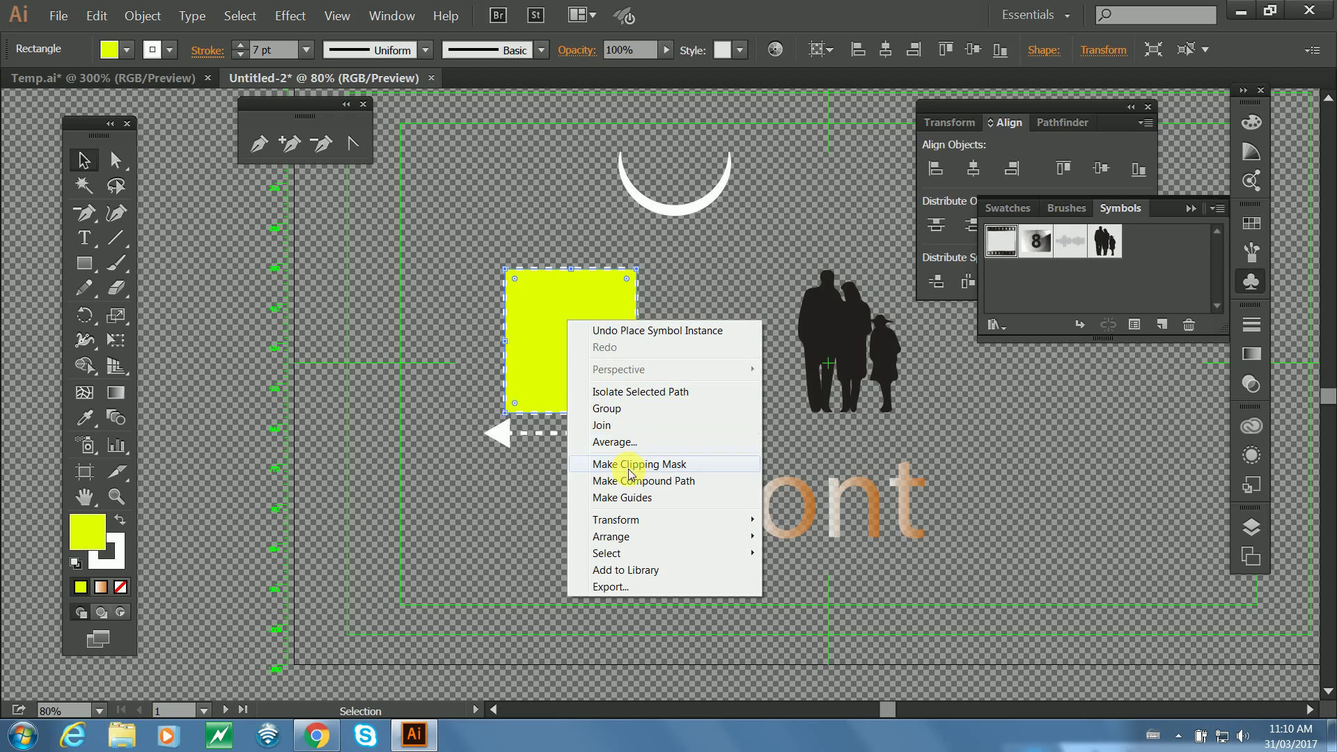
left_click(628, 303)
left_click_drag(628, 303, 1158, 262)
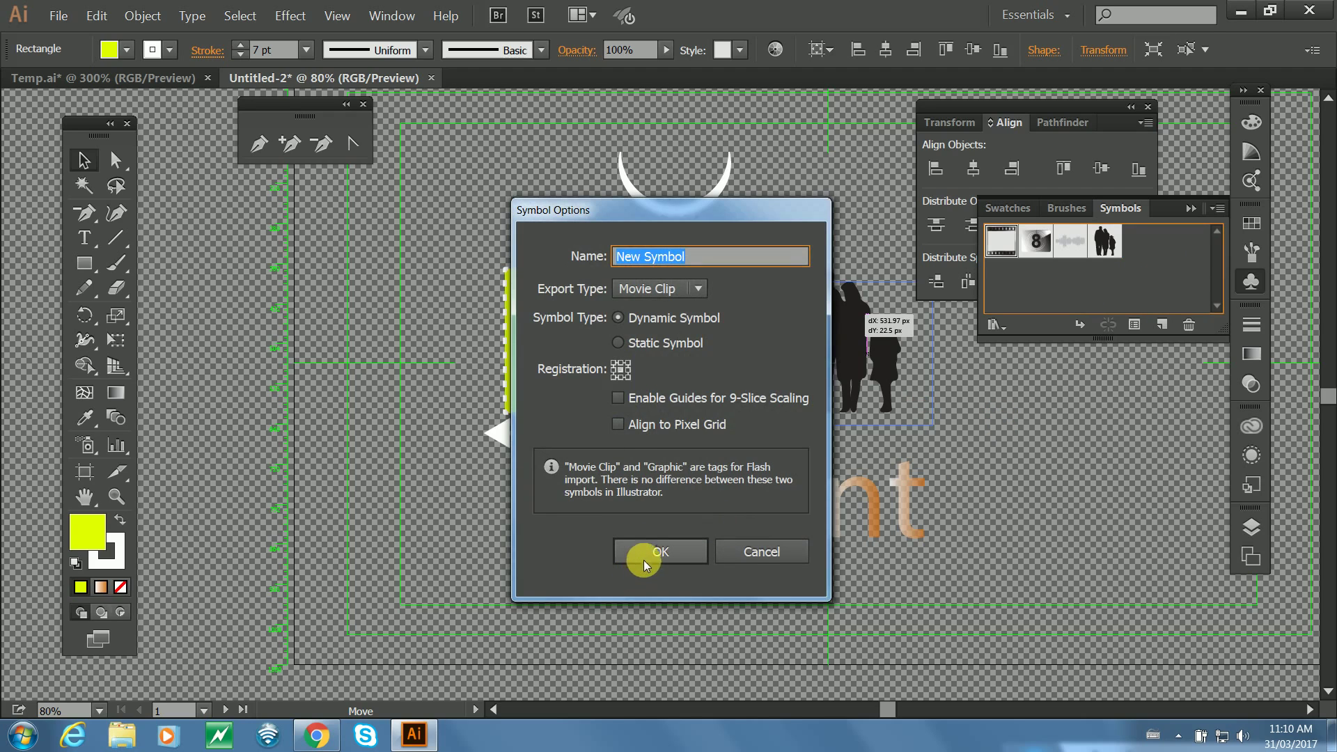
left_click(643, 559)
left_click_drag(1145, 251, 1120, 470)
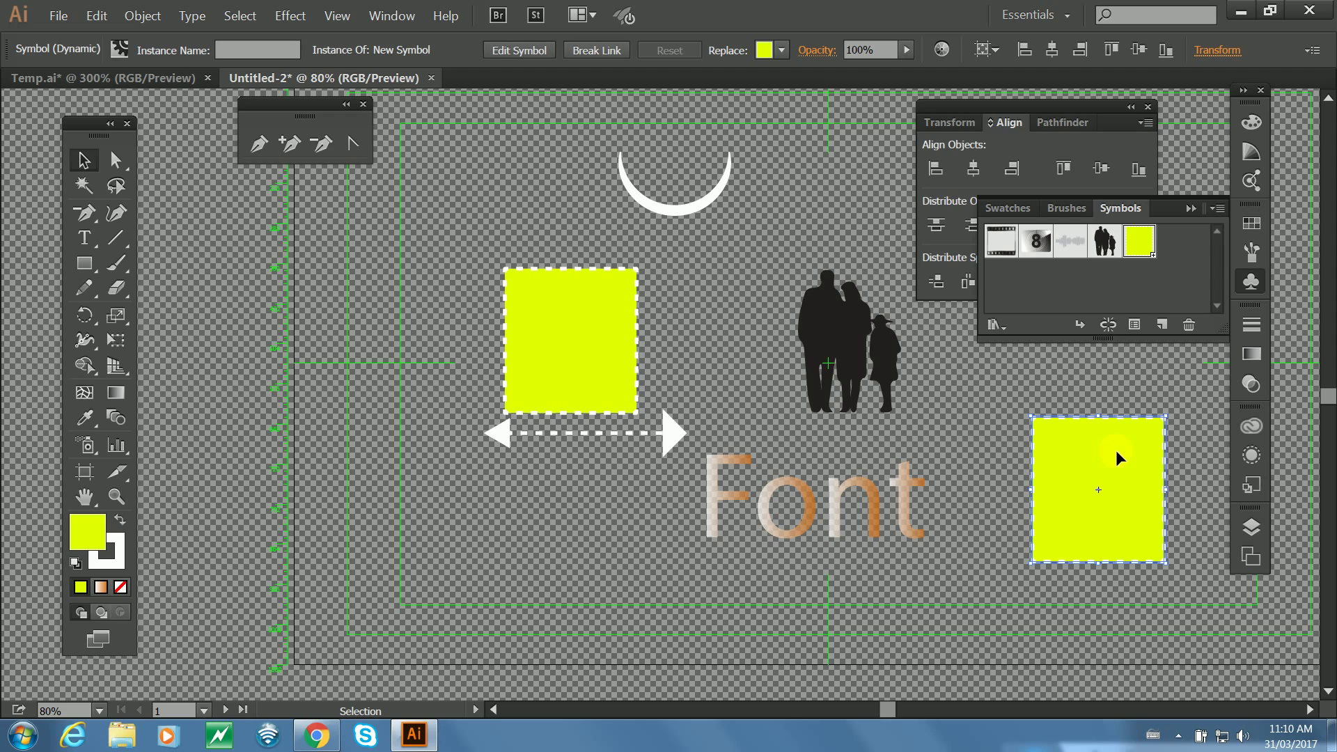
Pick the 3.00 brush and draw a freehand wavy path with the Pencil tool above the original yellow square.
left_click(1073, 210)
left_click_drag(1215, 261, 1219, 292)
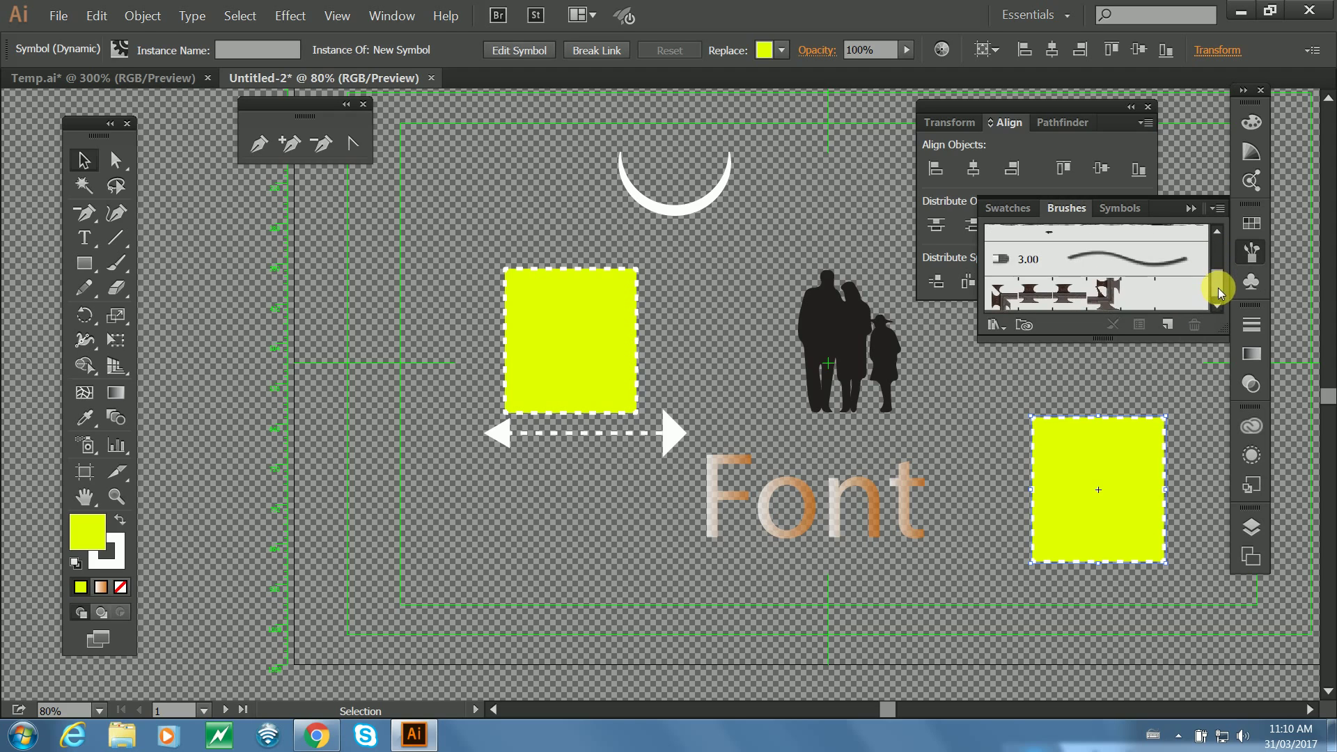
left_click(1118, 254)
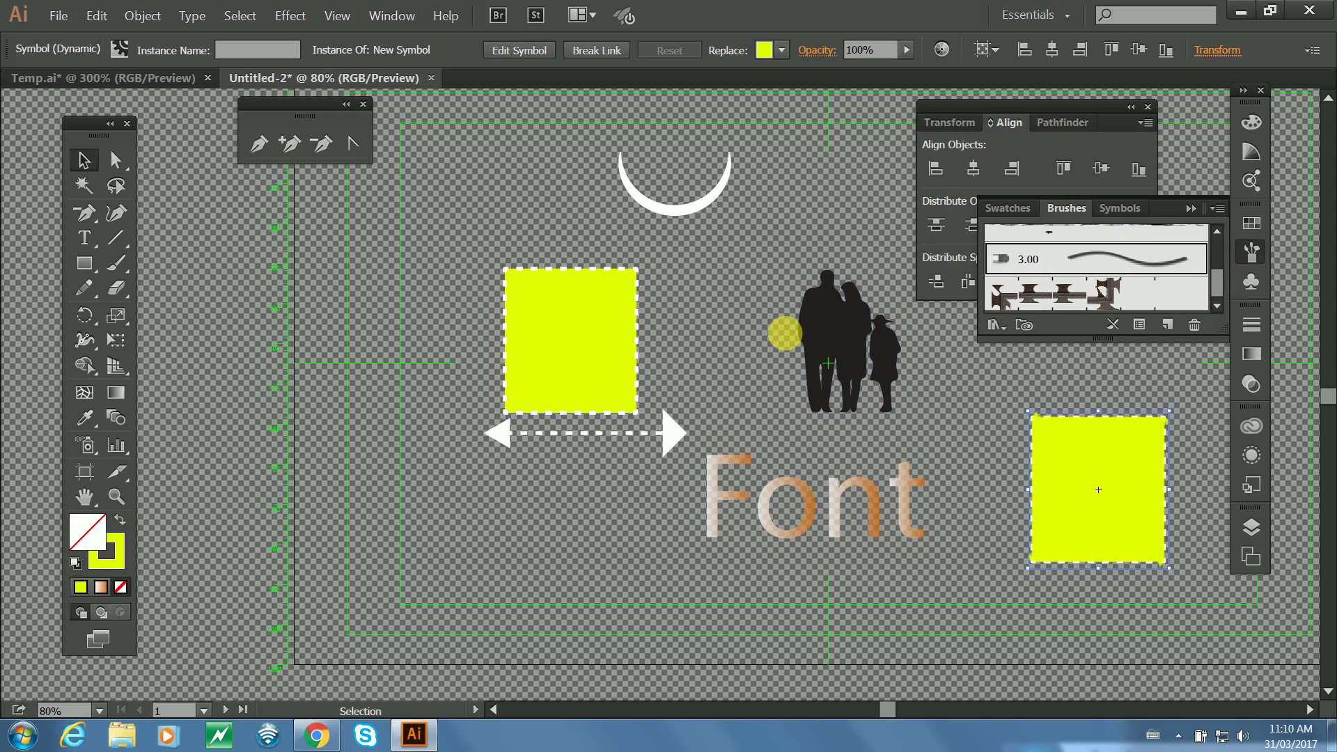
left_click(85, 287)
mouse_move(405, 228)
left_mouse_down()
mouse_move(514, 211)
mouse_move(610, 241)
mouse_move(551, 155)
left_mouse_up()
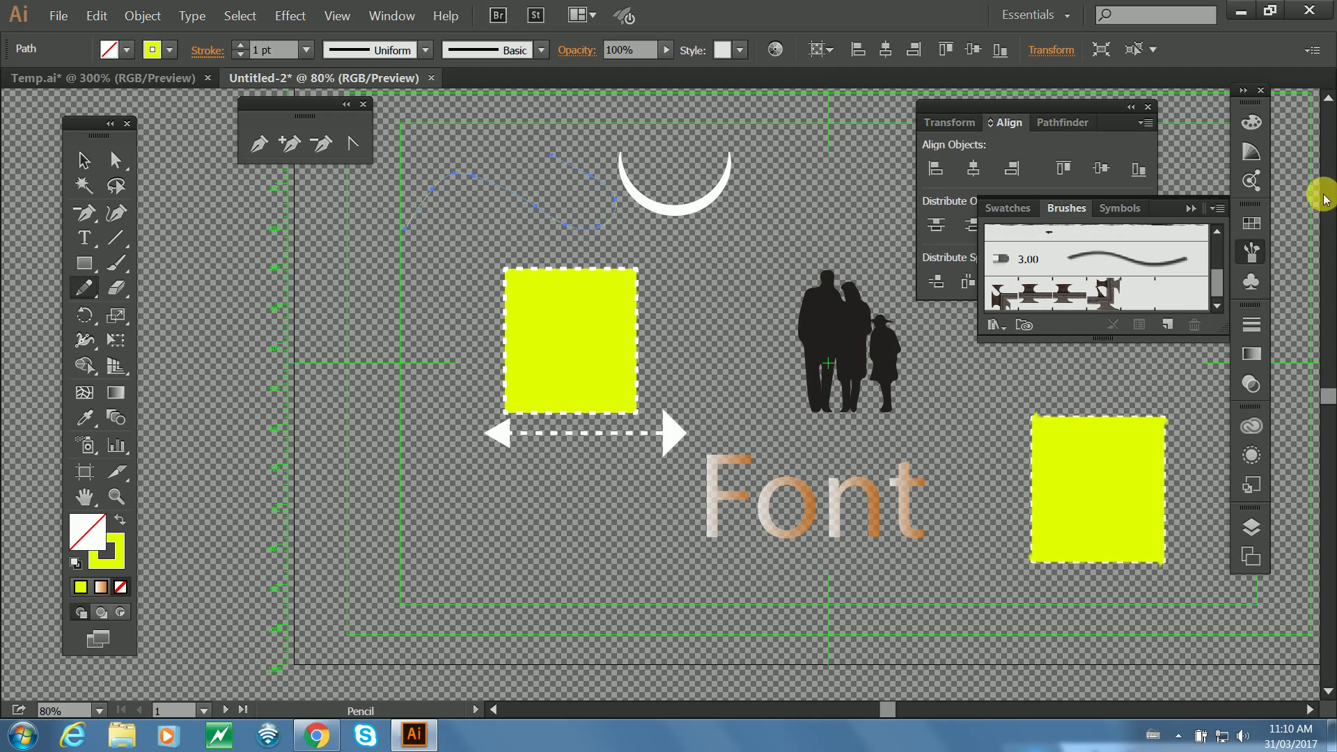
Set the wavy path's stroke weight to 12 pt and apply the dark ornamental pattern brush to it.
left_click(1251, 324)
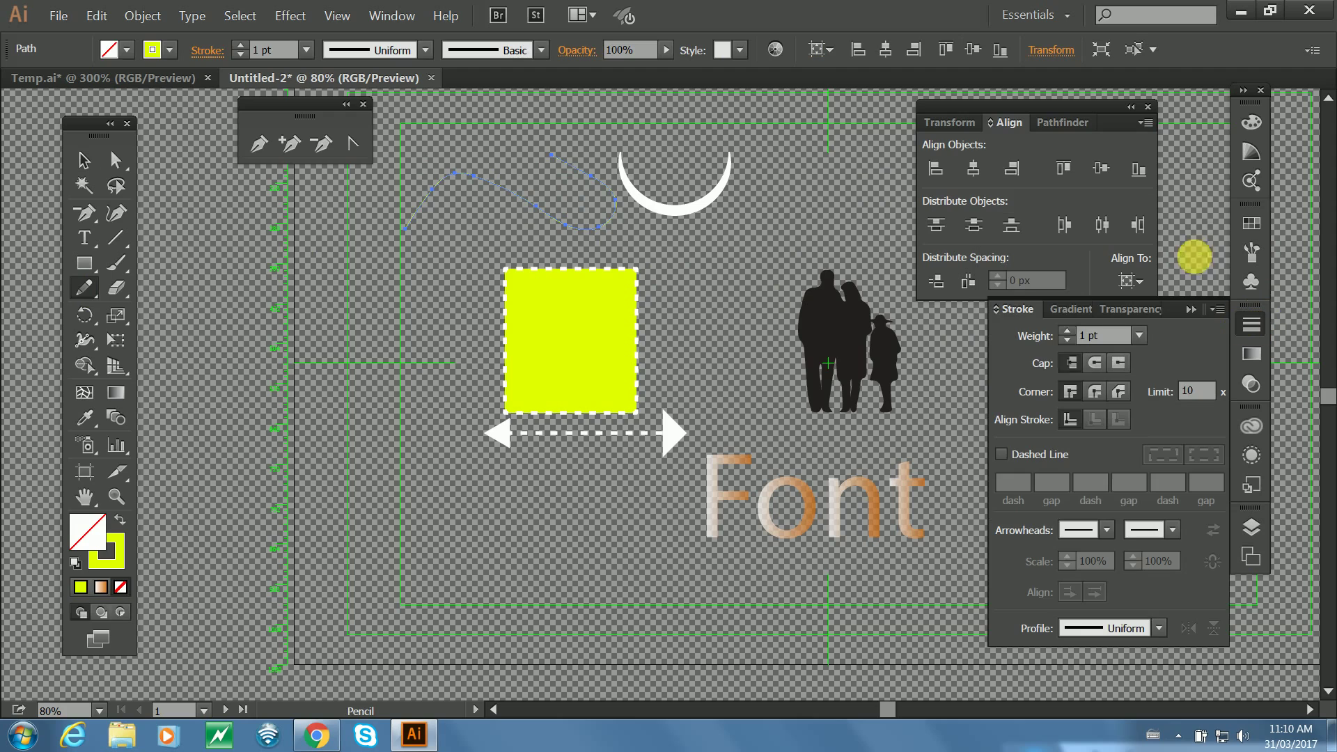
left_click(1068, 333)
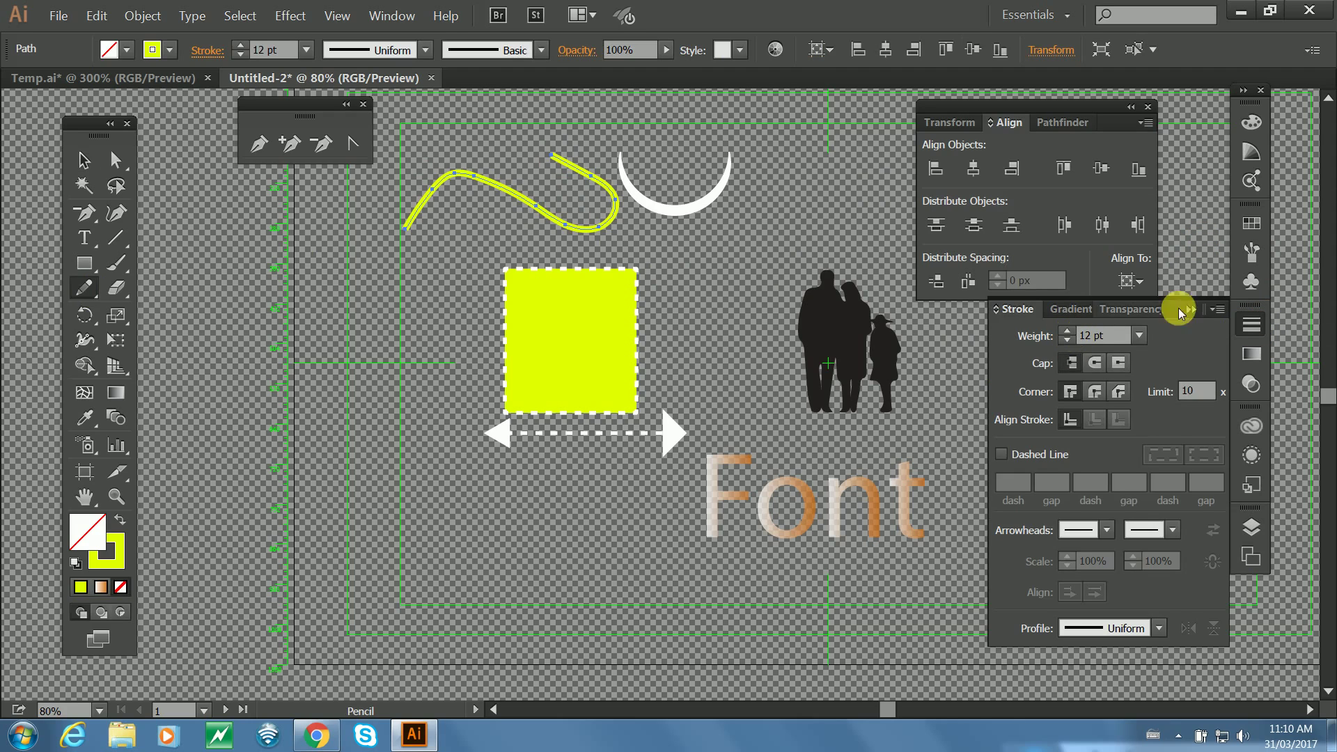
left_click(1254, 281)
left_click(1251, 251)
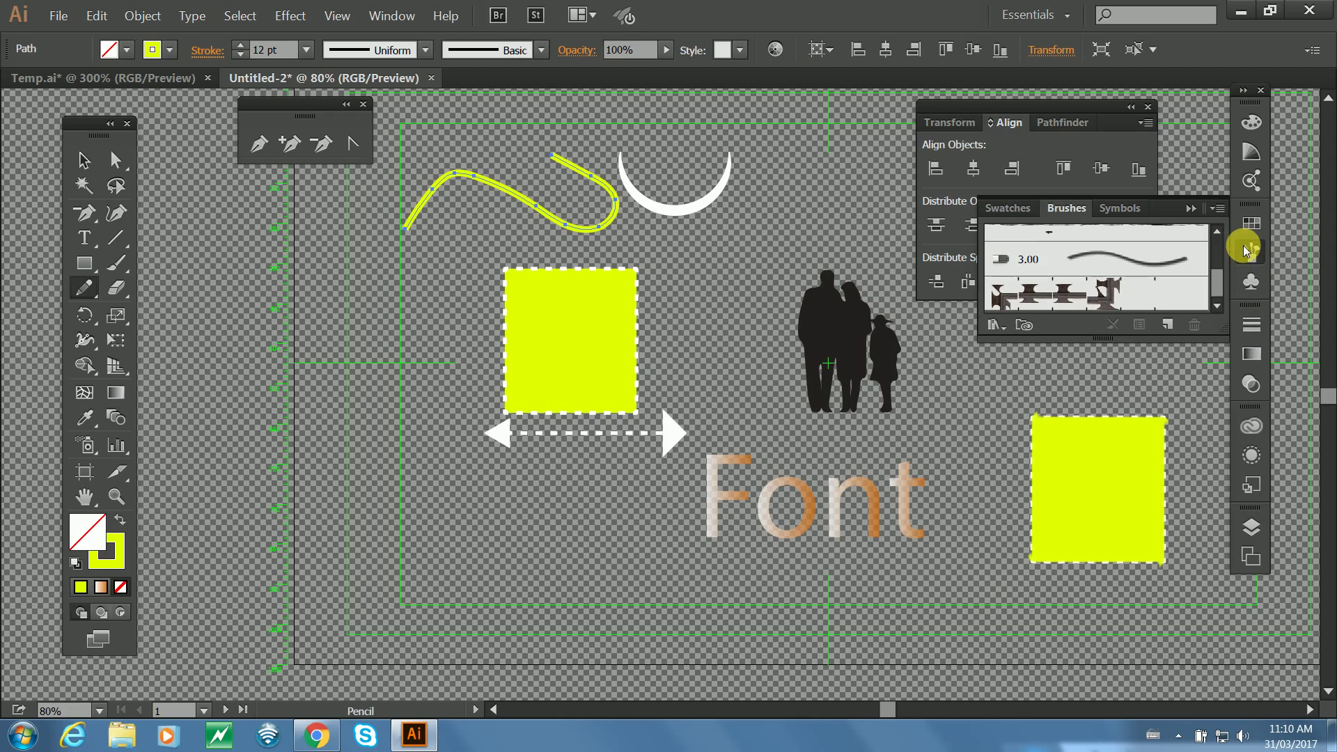
left_click(1061, 294)
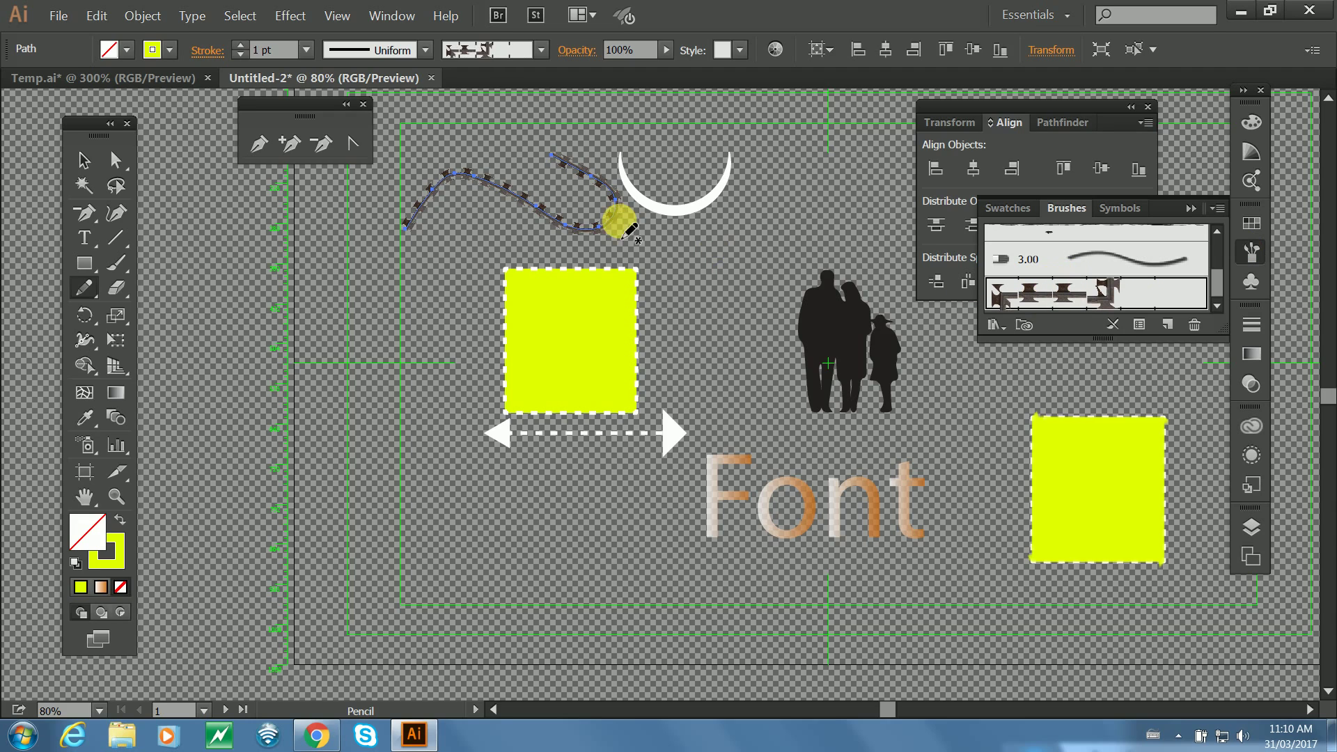
Apply the sparse, speckled ink brush listed below Basic to the wavy path.
scroll(1218, 282, "up", 3)
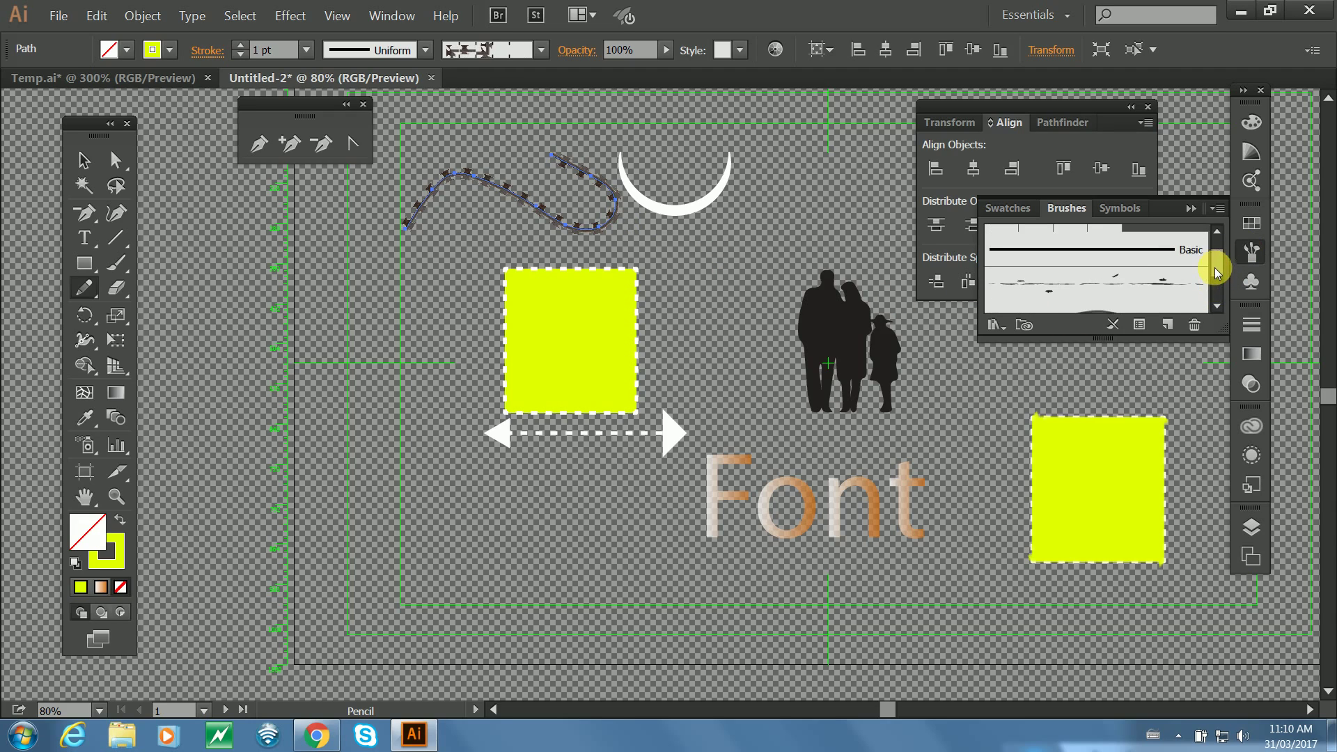
left_click(1134, 280)
scroll(1213, 272, "up", 2)
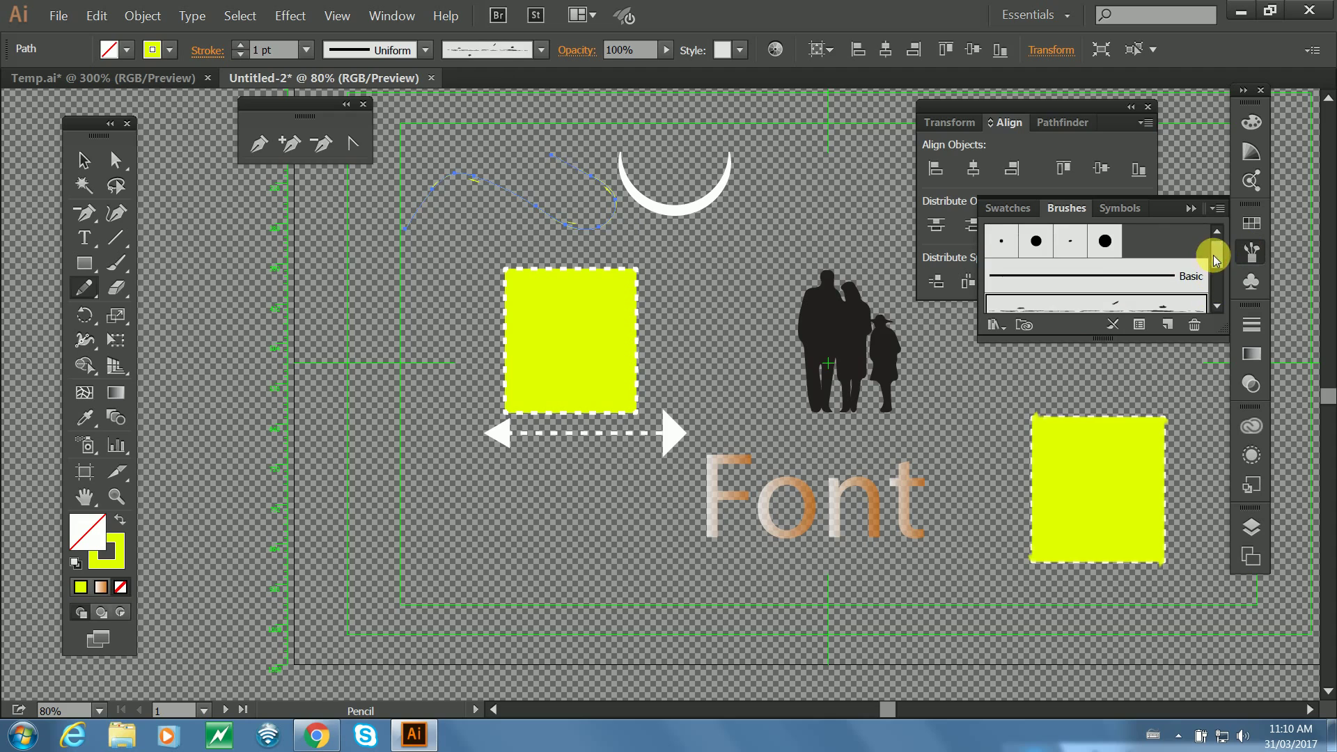
Reselect the wavy path with the Selection tool and apply the 3.00 brush to its stroke.
left_click(89, 172)
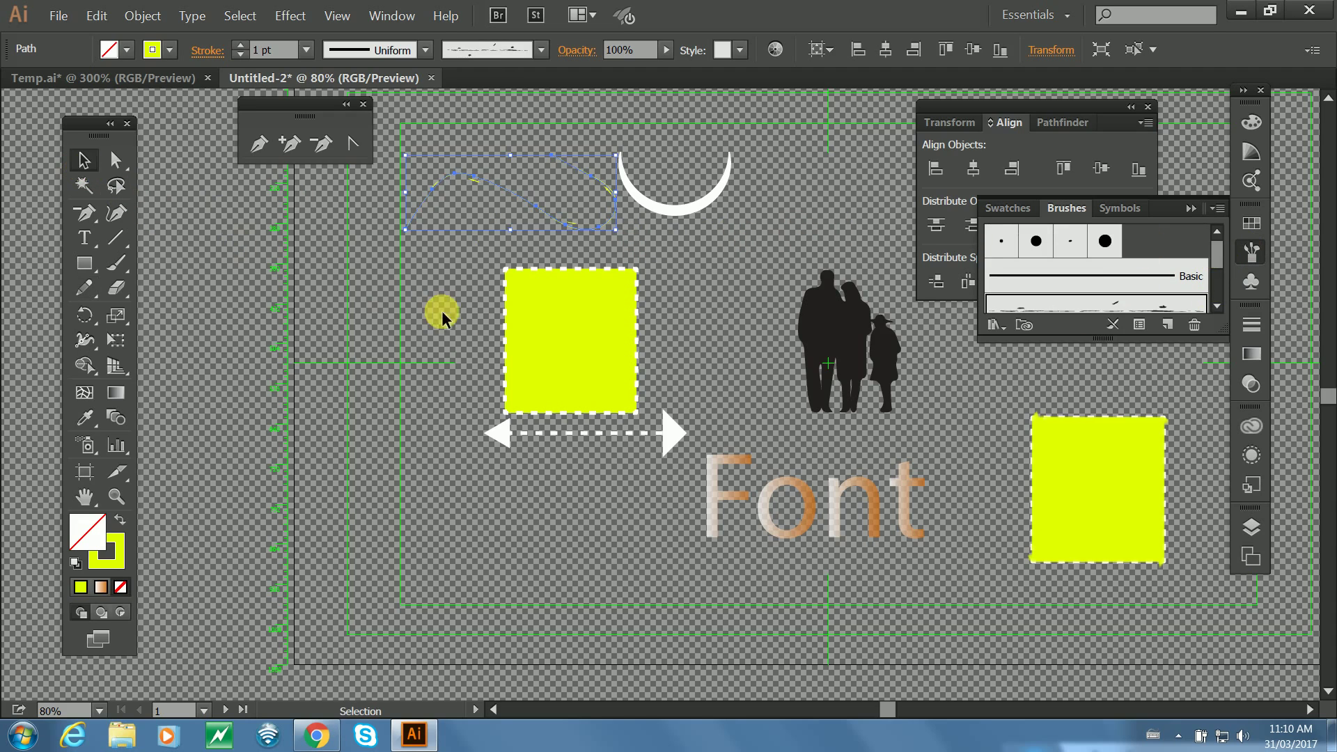
left_click(440, 260)
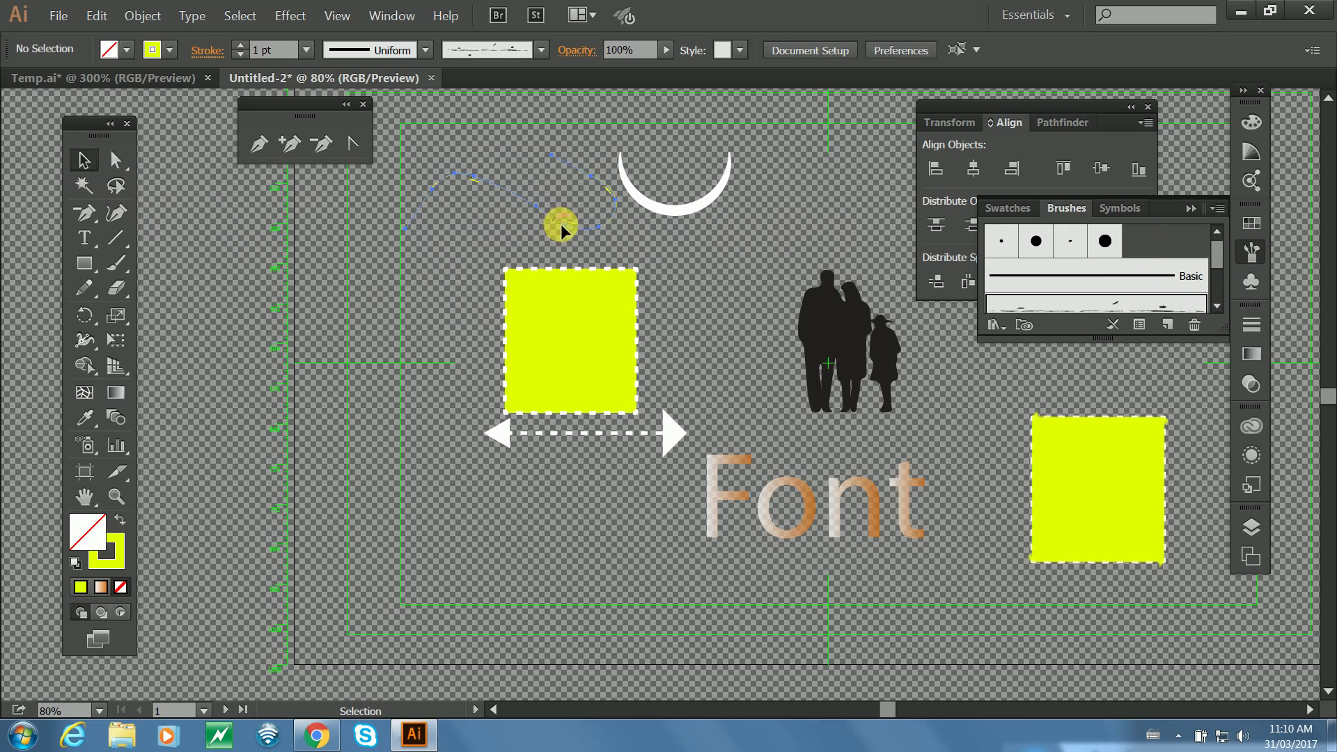
left_click(561, 224)
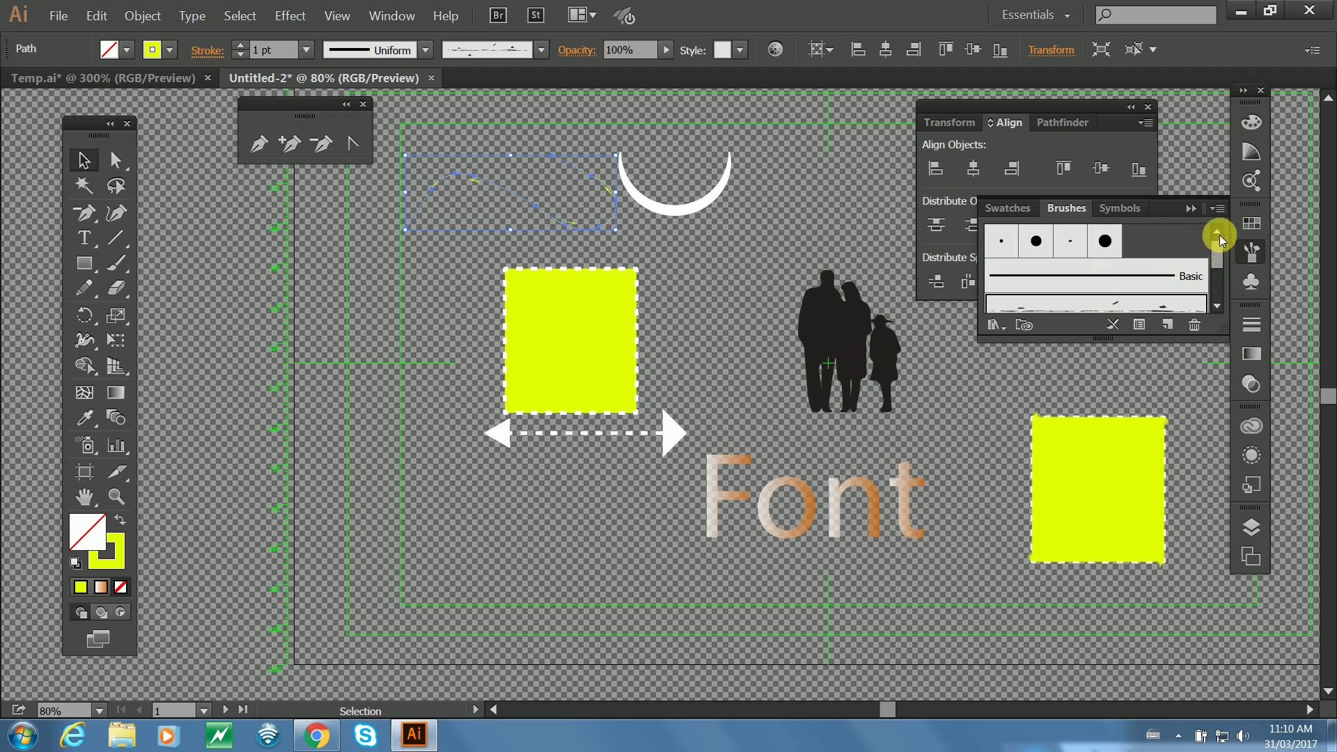
left_click(1219, 260)
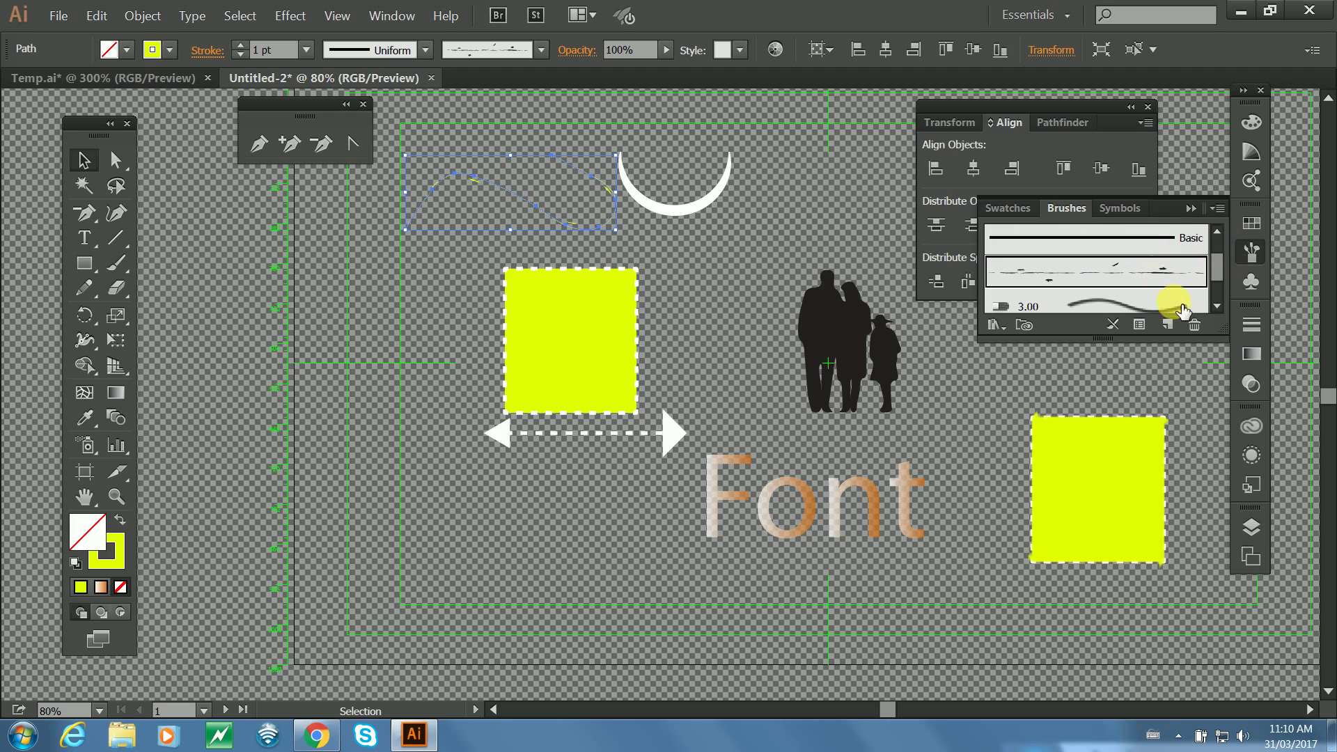
left_click(1027, 306)
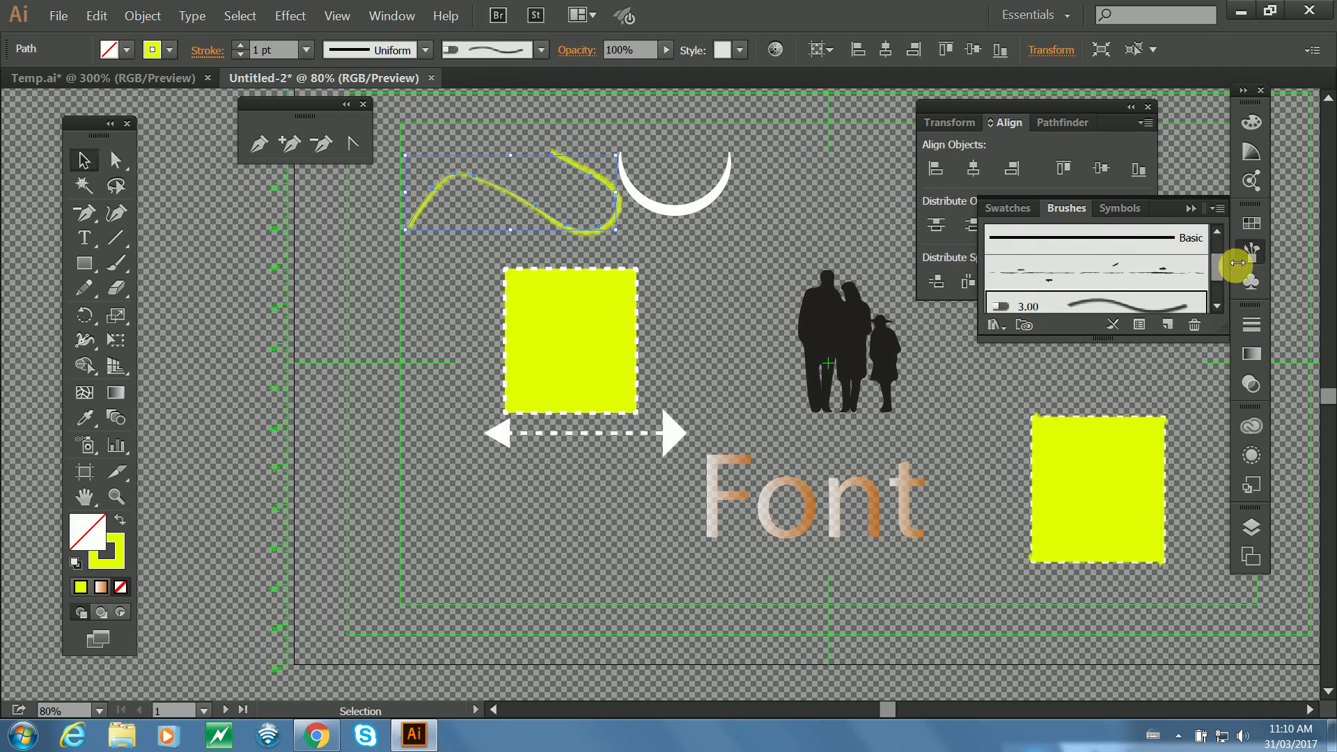
left_click_drag(1218, 268, 1218, 289)
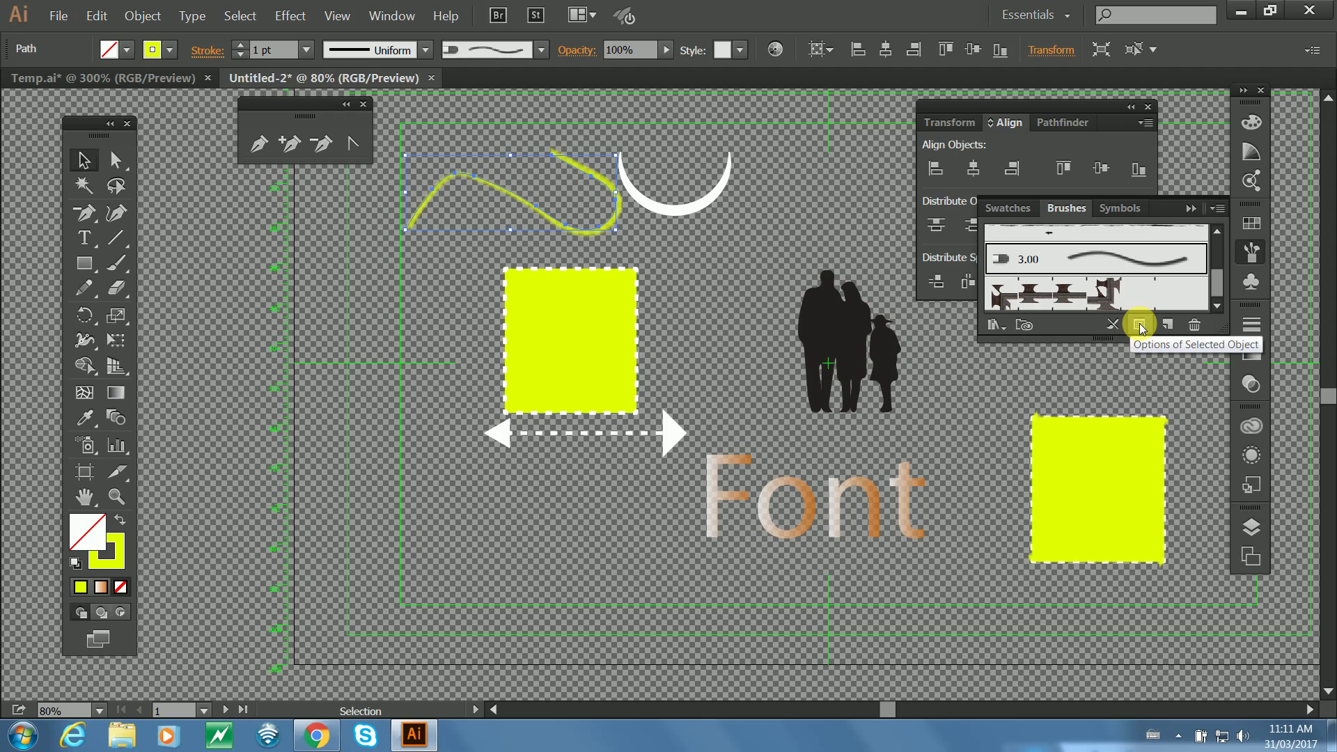
Fill the wavy path with the dark olive swatch from the last color group in the Swatches.
left_click(1214, 209)
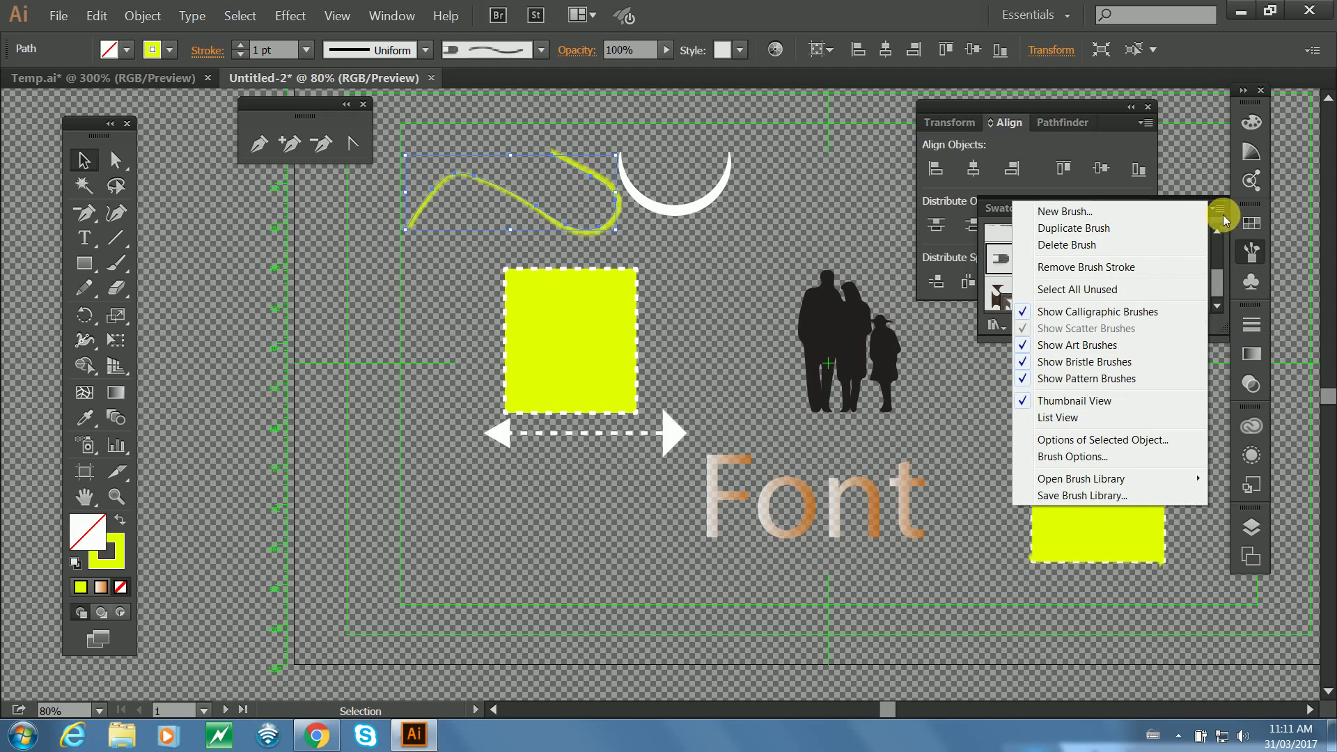
left_click(1256, 255)
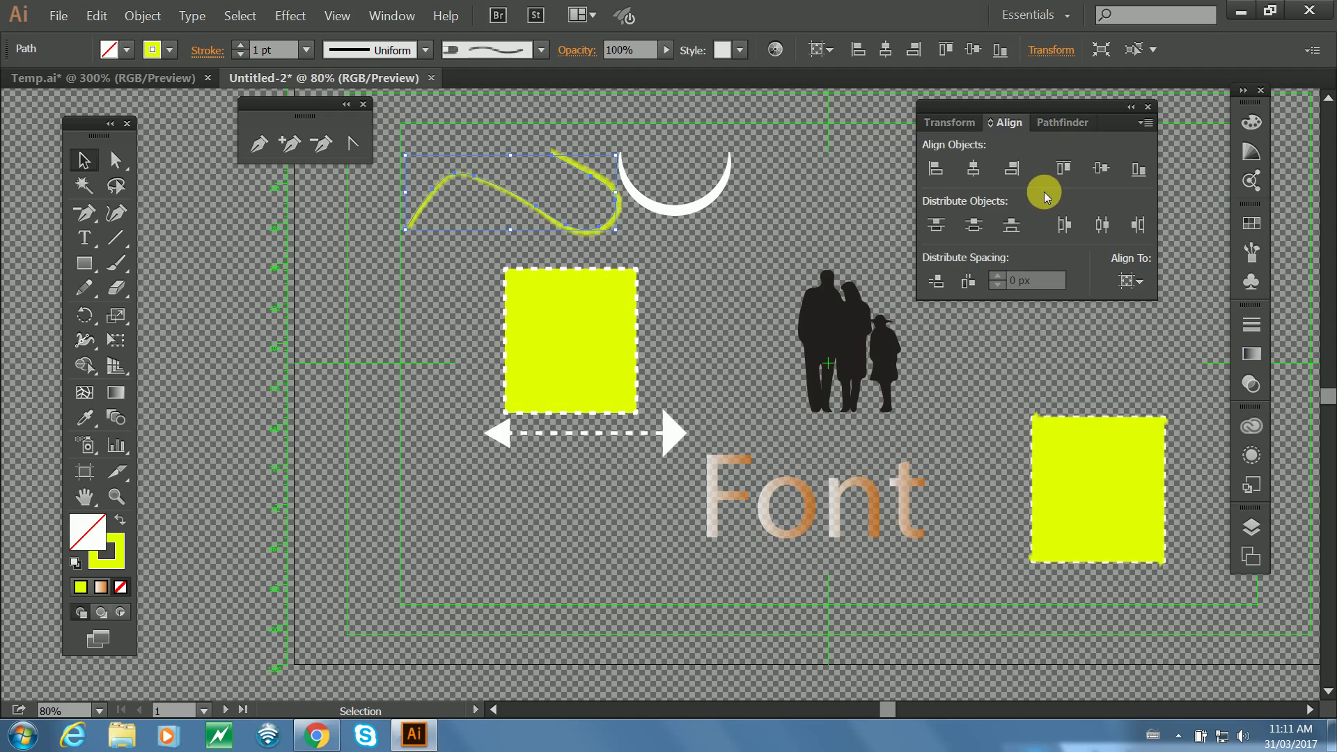
left_click(1251, 223)
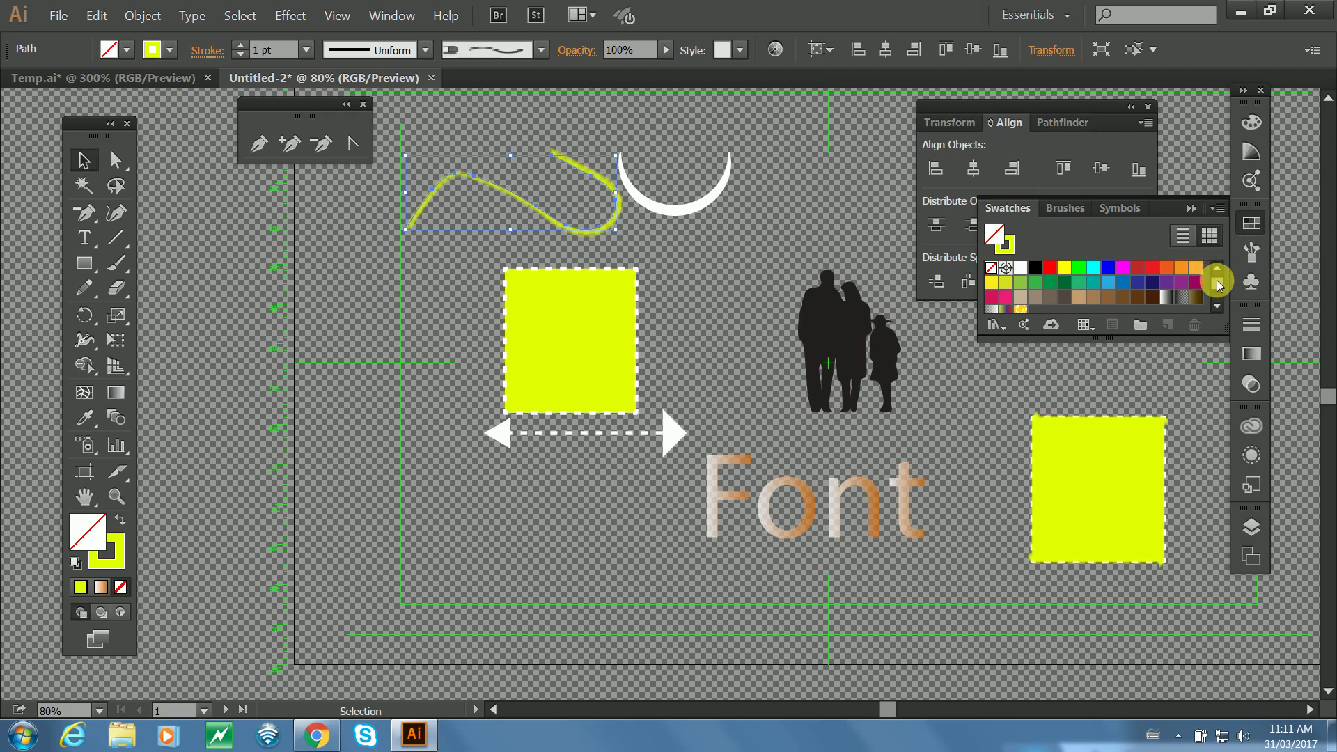
mouse_move(1217, 280)
left_mouse_down()
mouse_move(1217, 307)
mouse_move(1214, 267)
mouse_move(1216, 298)
left_mouse_up()
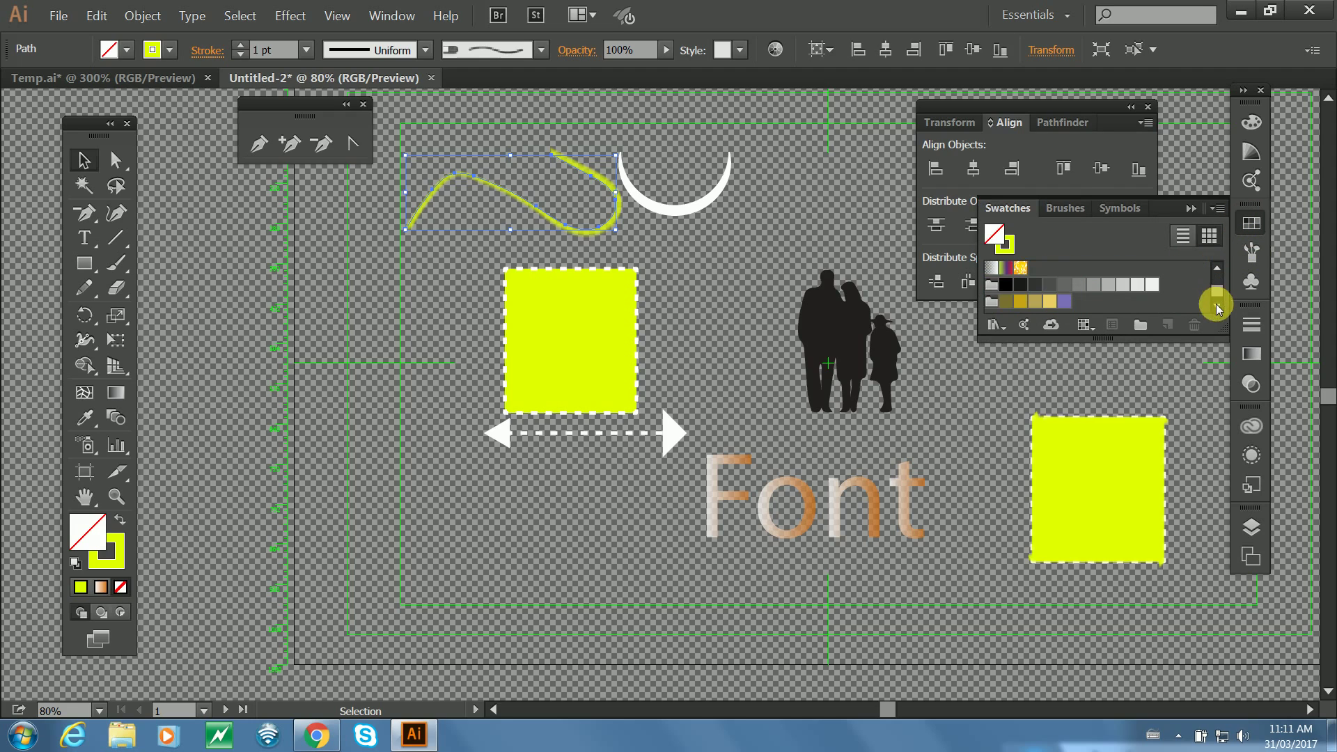
left_click(1009, 302)
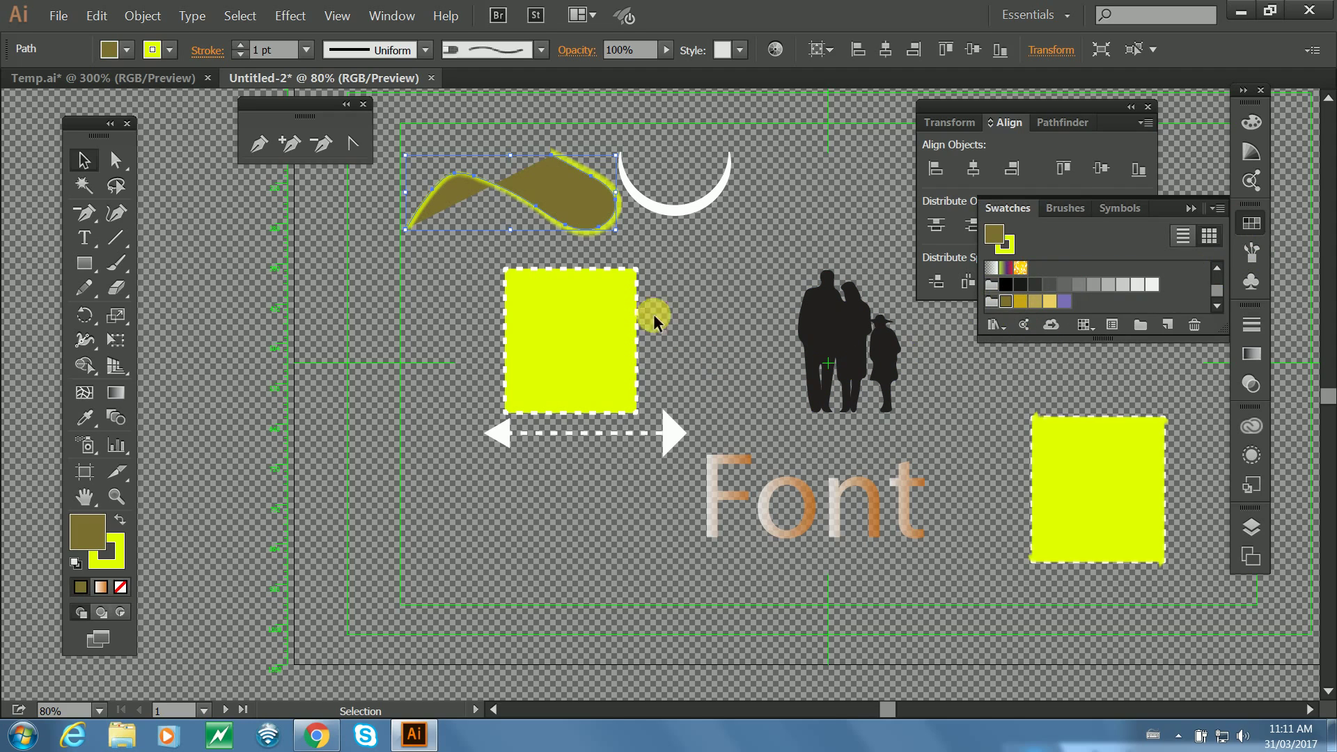
Select the original yellow square and look through the Color Themes and the Color Guide's shades and tints.
left_click(568, 338)
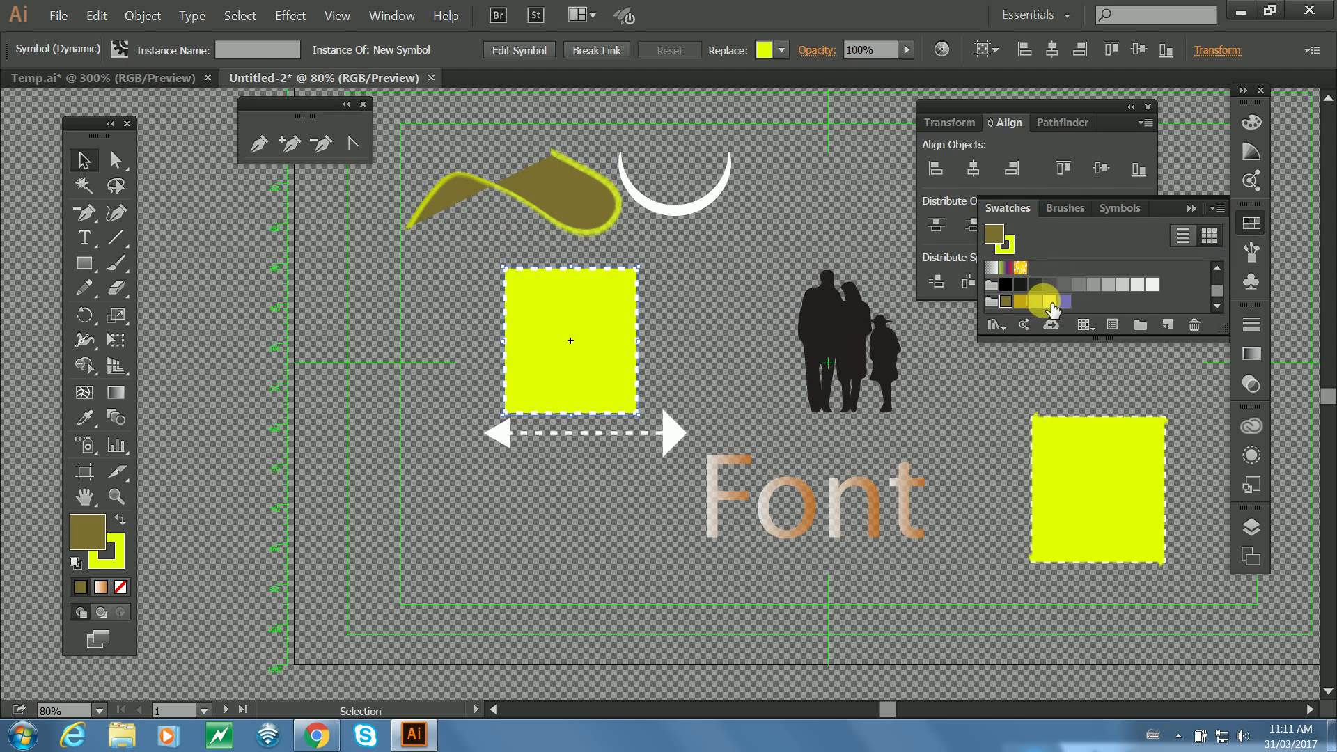
left_click(1085, 299)
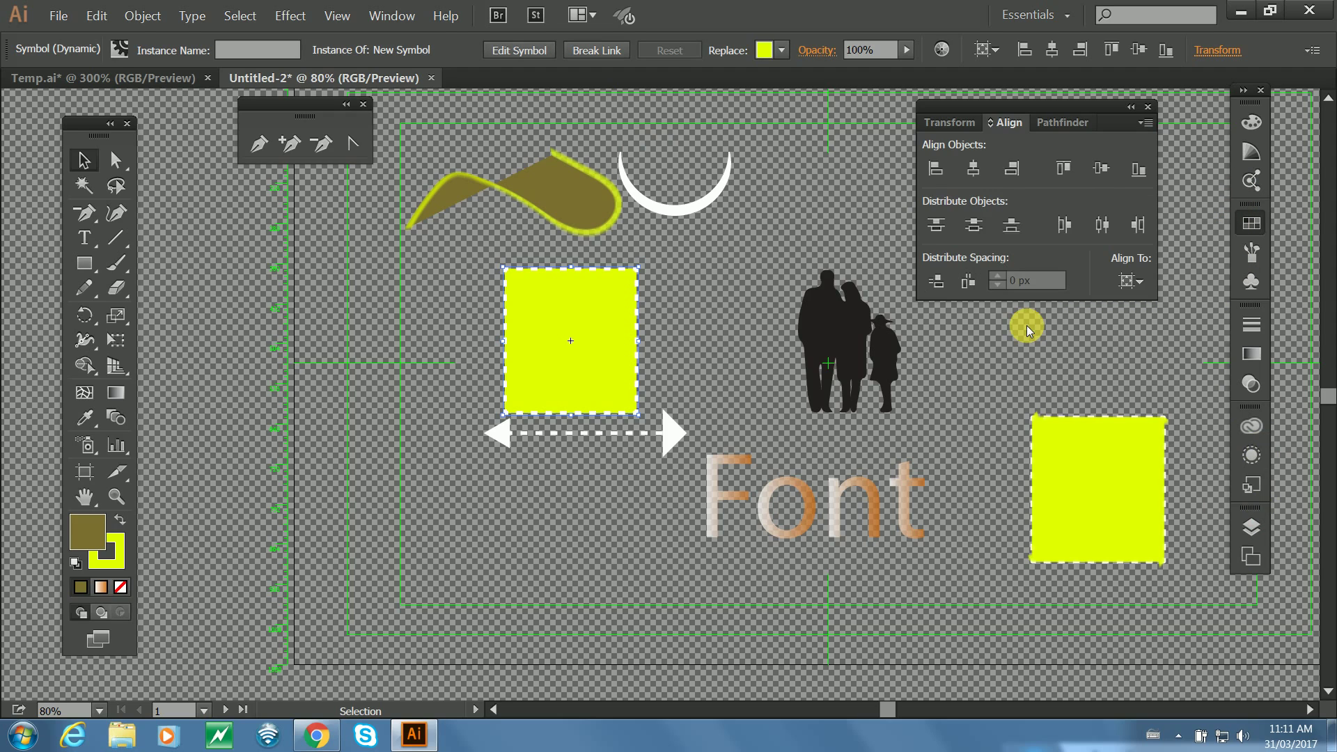
left_click(1251, 181)
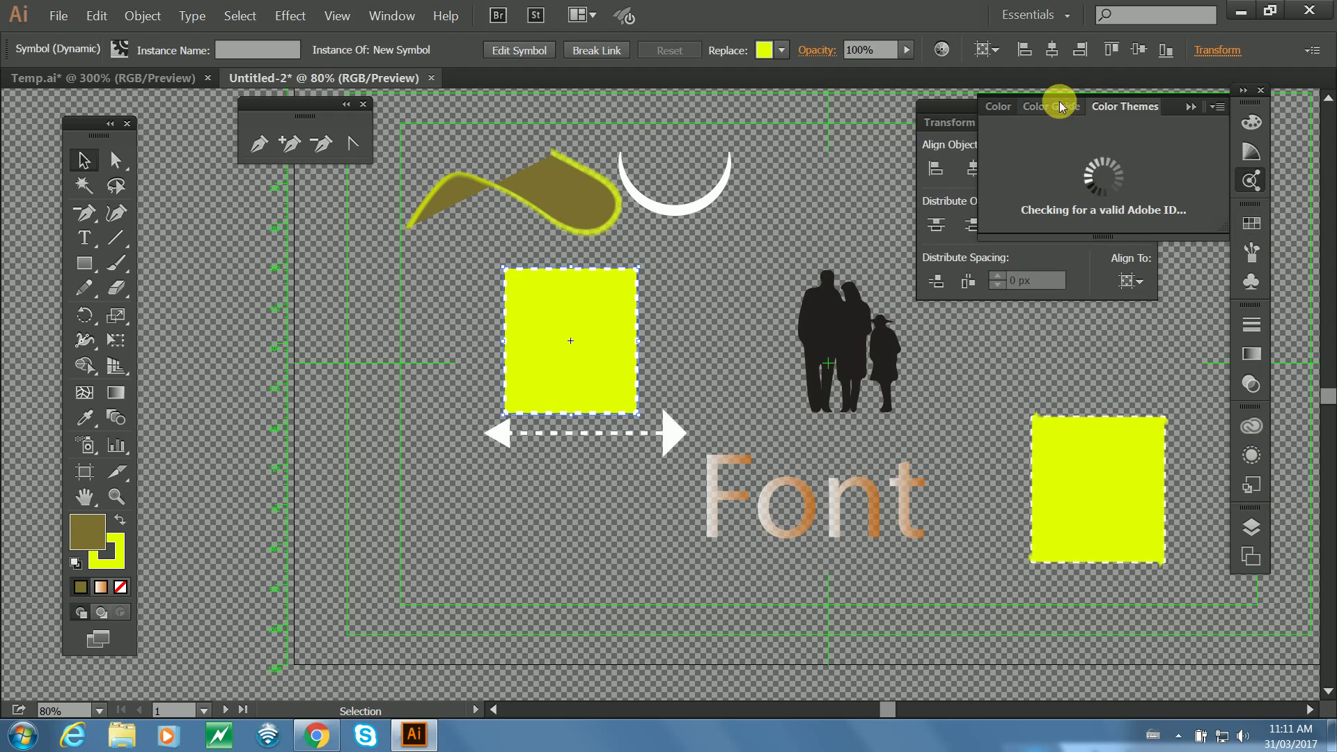
left_click(1251, 151)
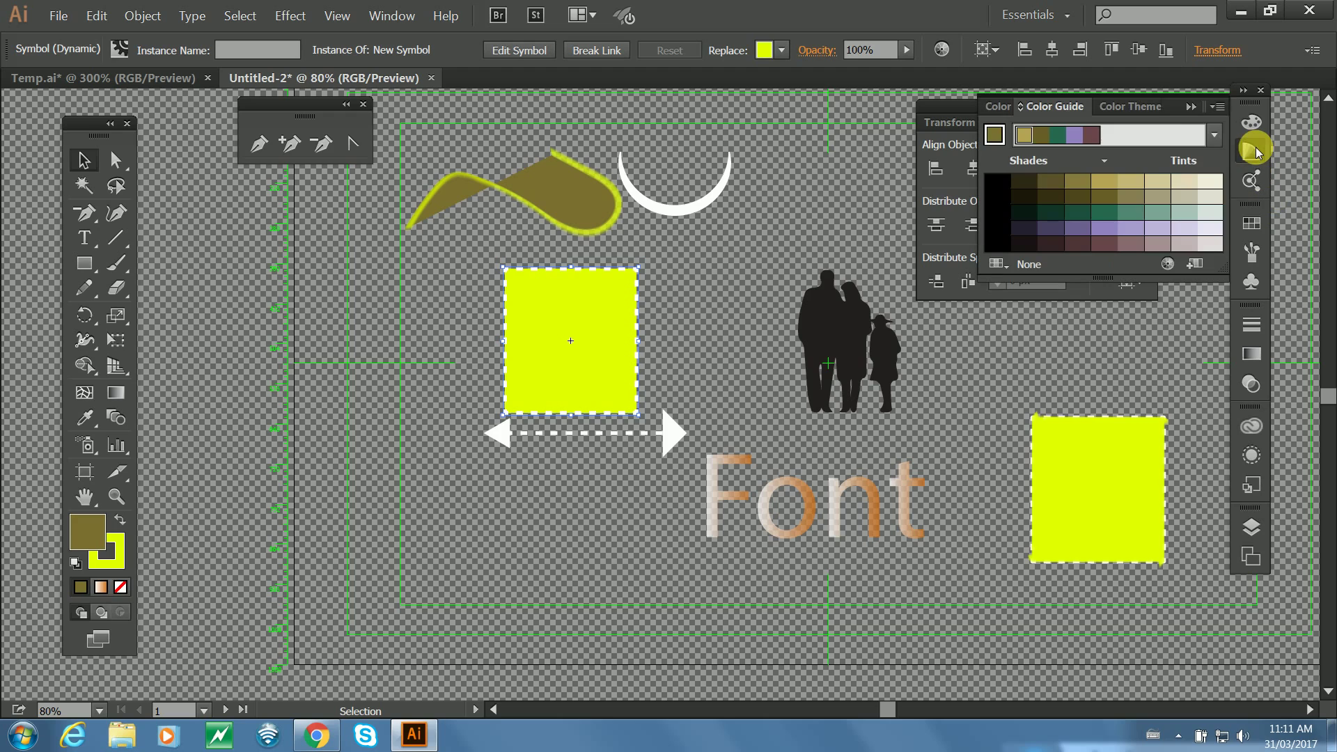
left_click(1116, 107)
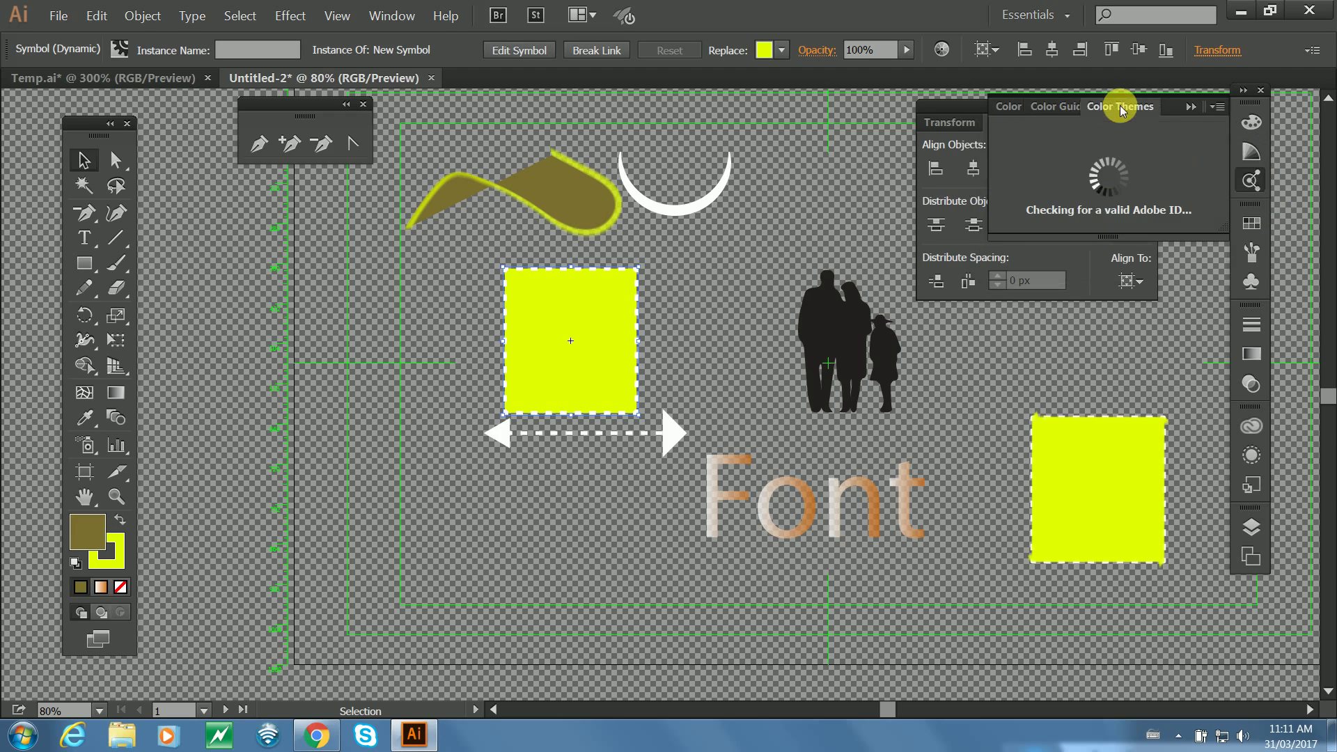
left_click(1052, 107)
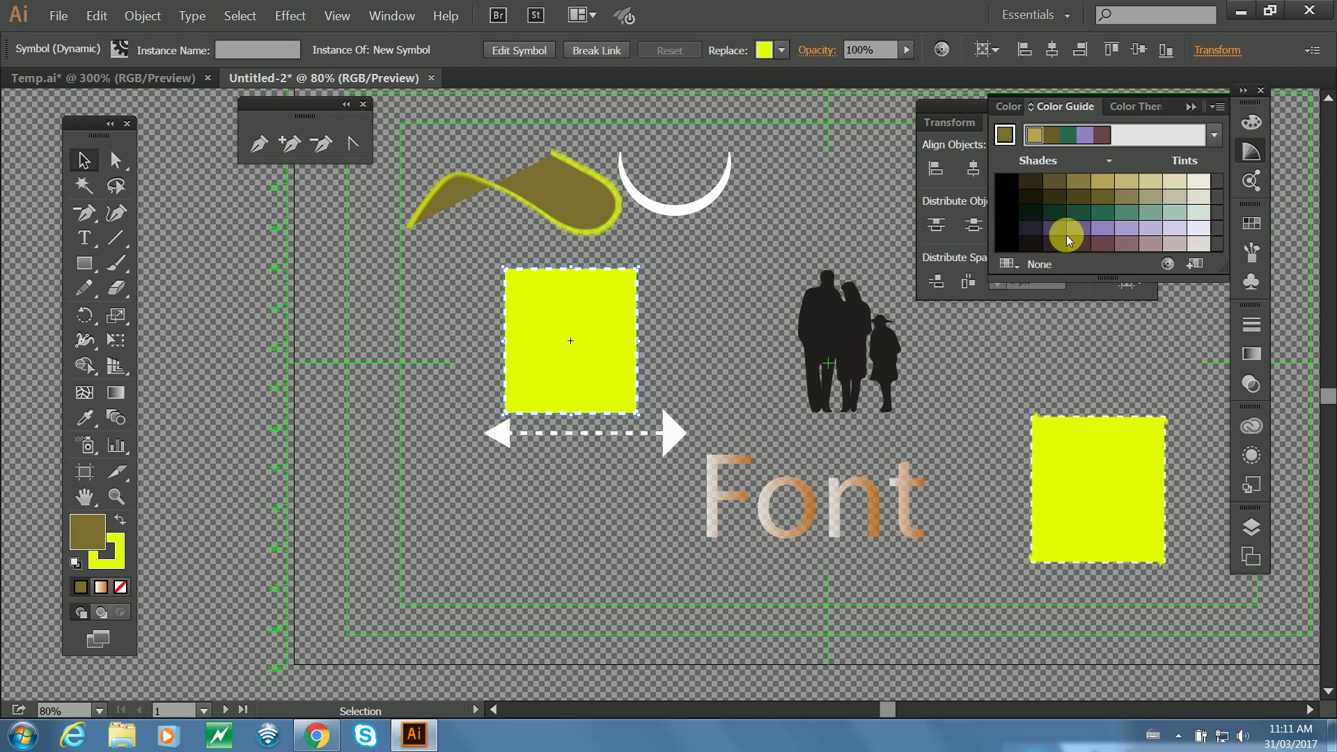
Try recoloring the yellow square symbol with the Color Guide's color group.
left_click(1169, 266)
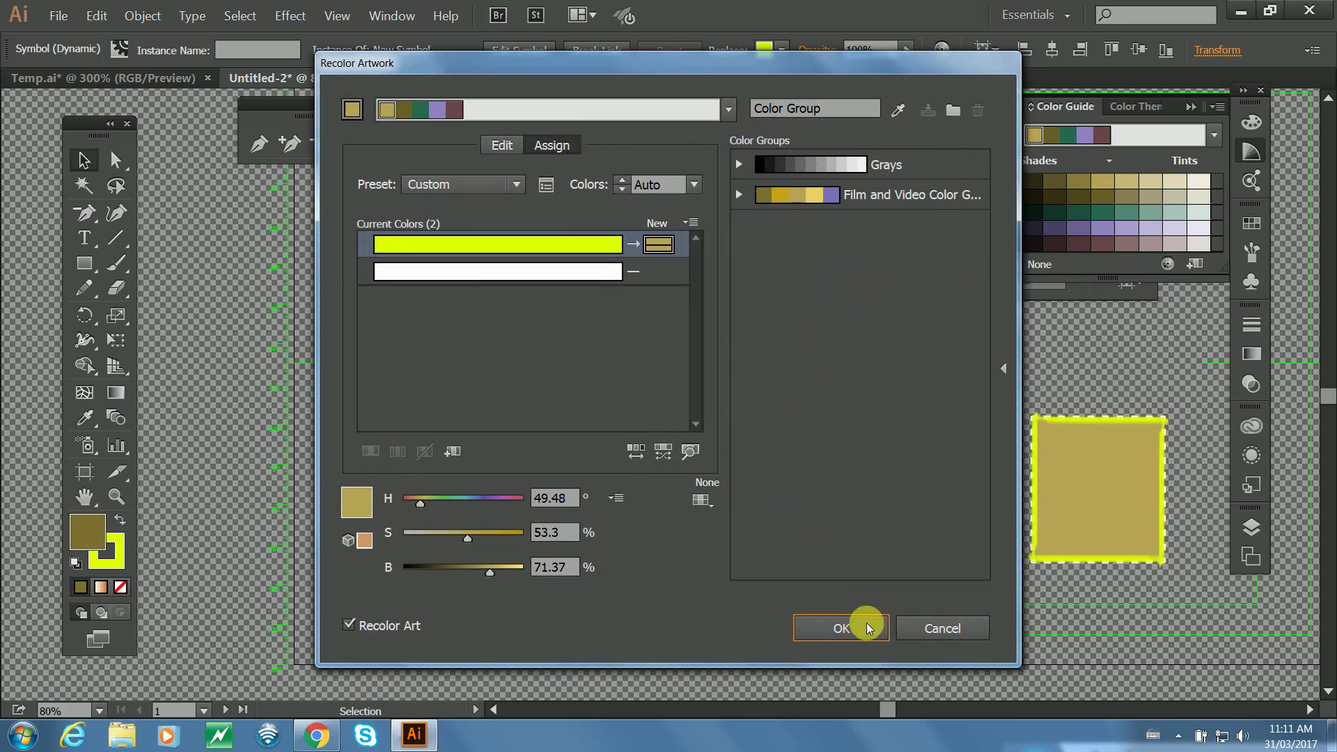
left_click(944, 629)
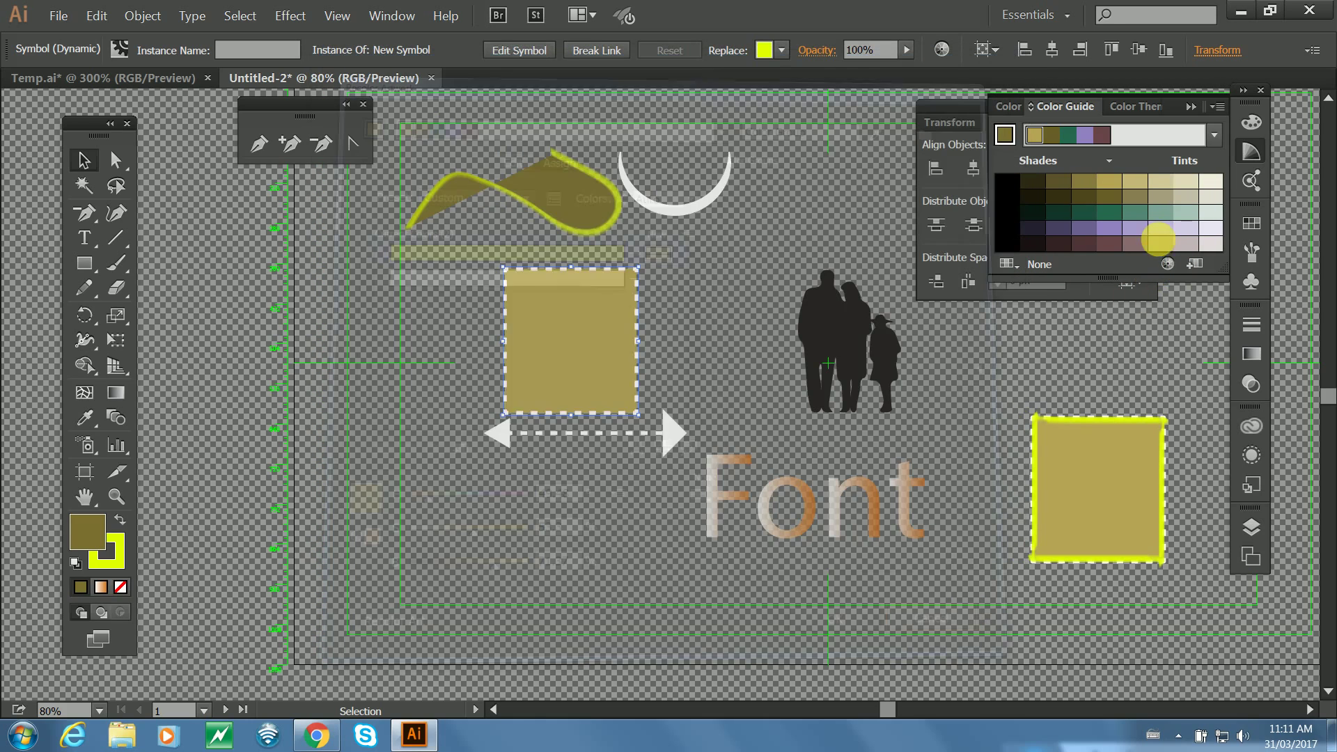
Choose a harmony rule with olive, yellow-green, purple and blue tones in the Color Guide and set its base color to the current color.
left_click(1214, 139)
left_click(1215, 139)
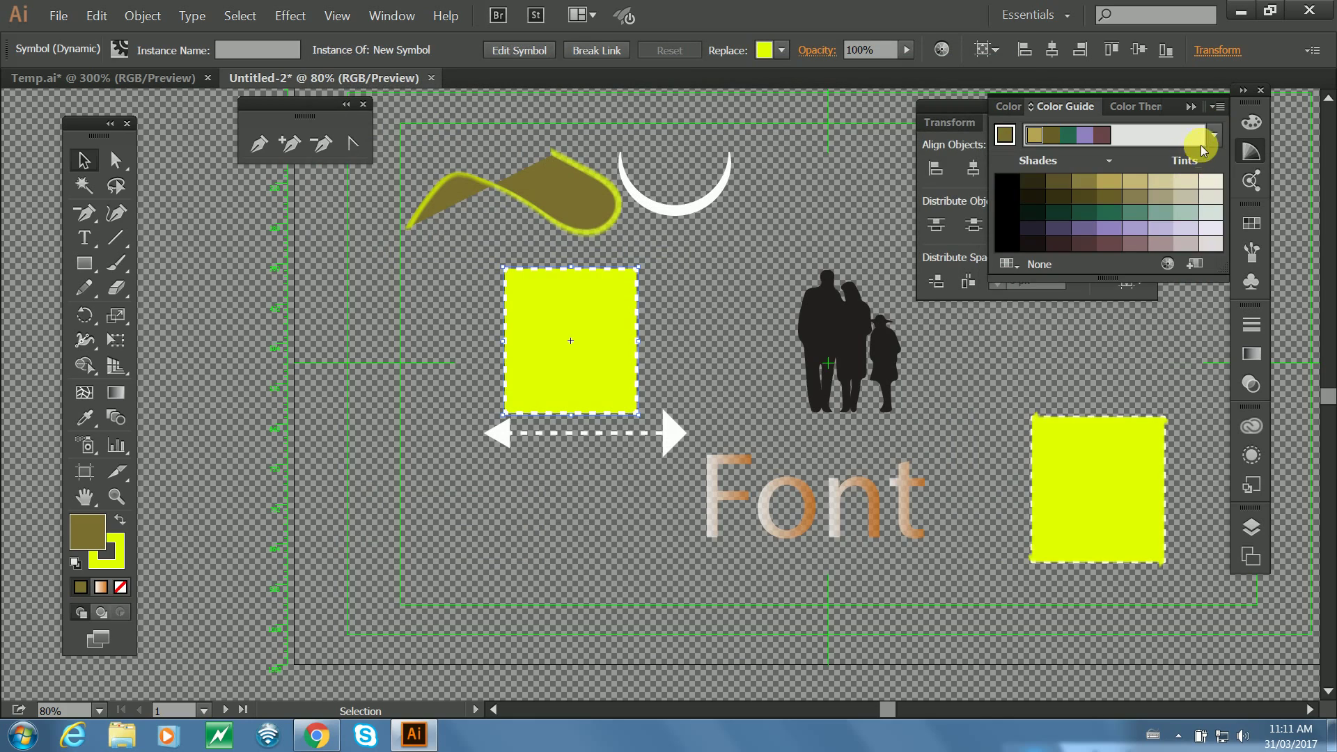
left_click(1211, 135)
left_click(1178, 325)
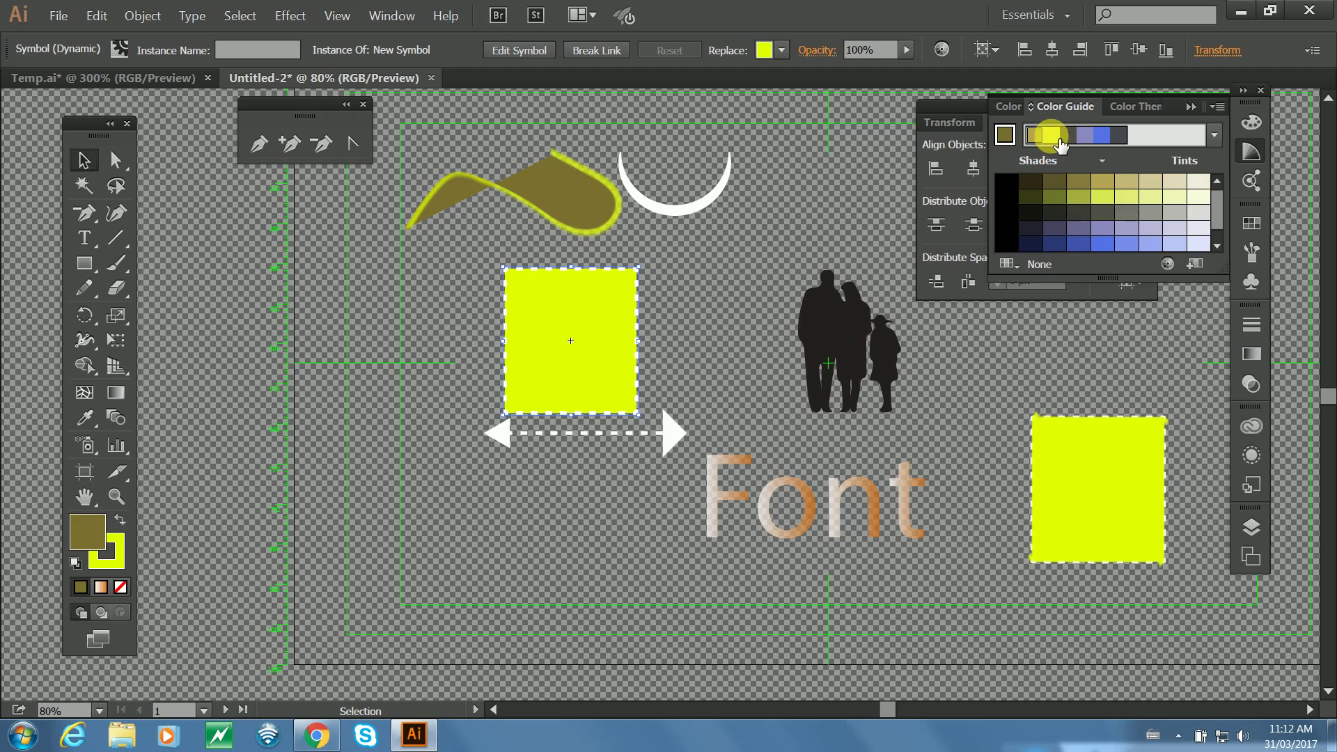
left_click(1008, 137)
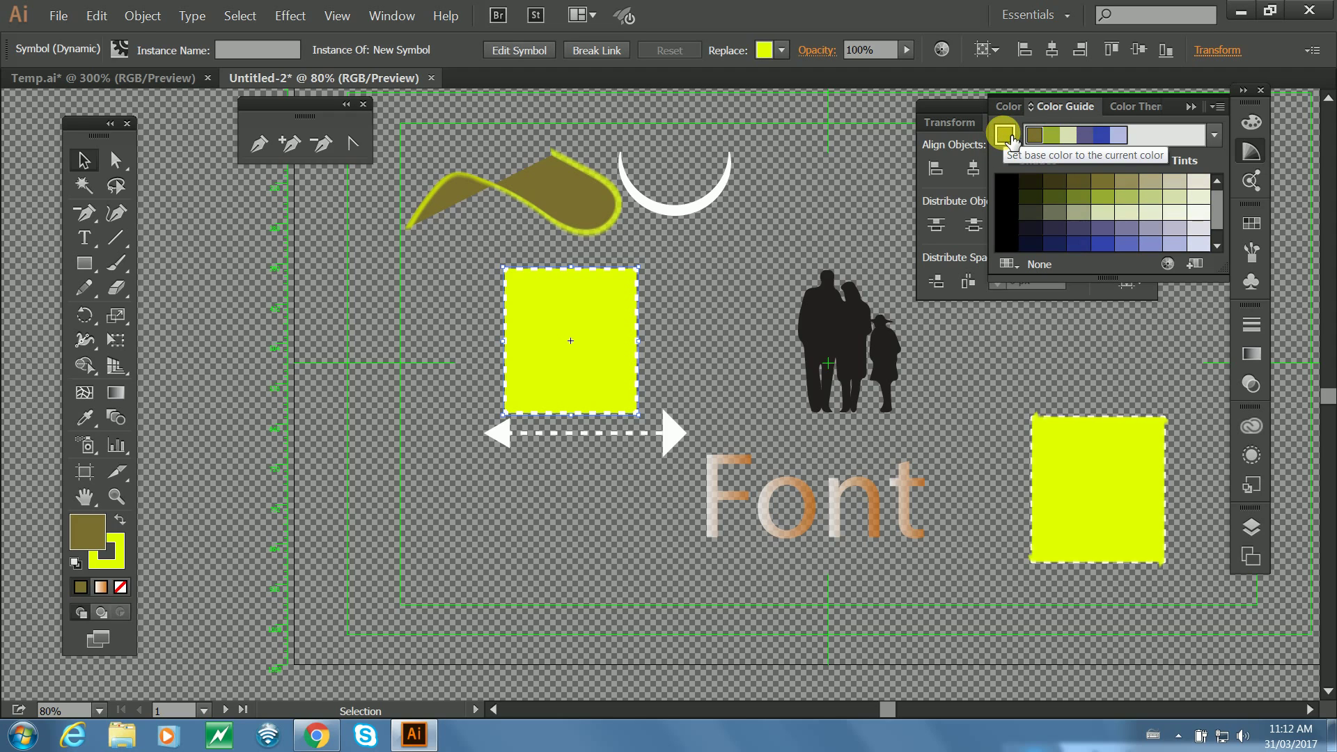
Expand the Color options to show the RGB sliders and examine the current fill's RGB values and hex code.
left_click(1253, 128)
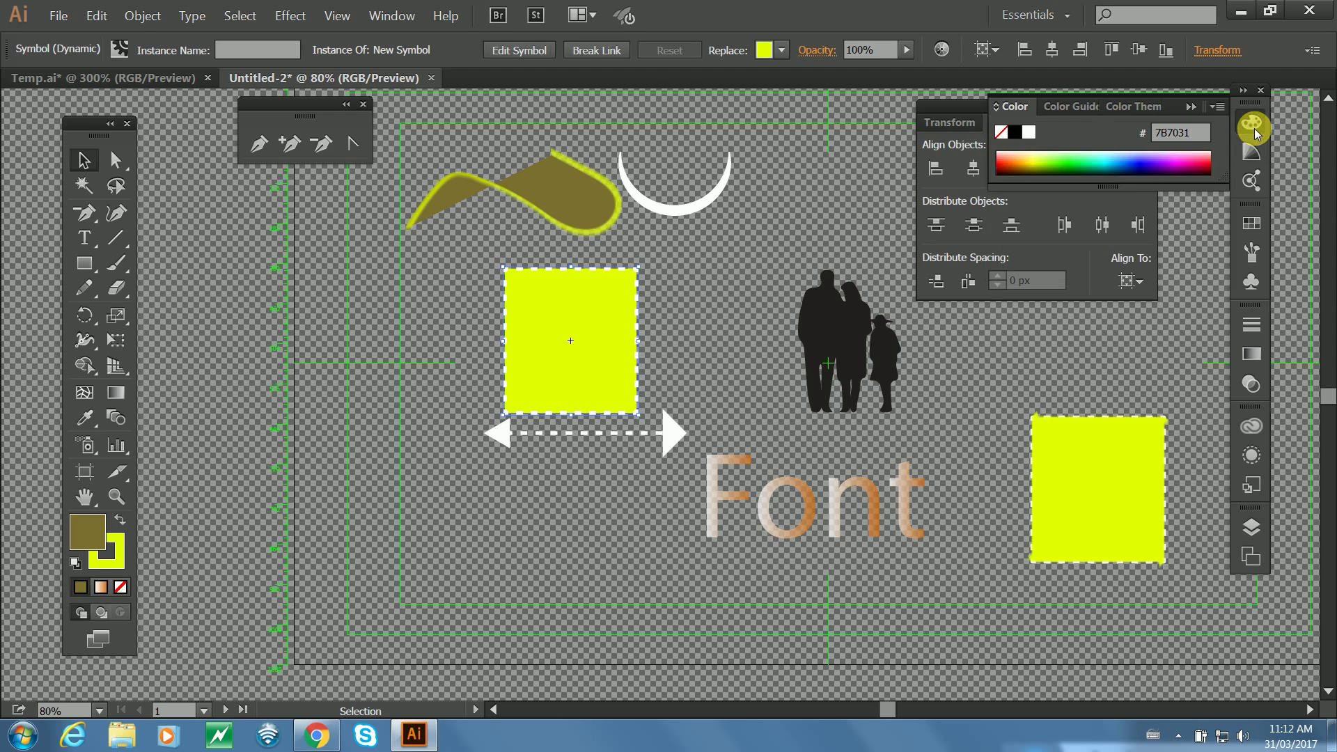
left_click(1217, 106)
left_click(1104, 111)
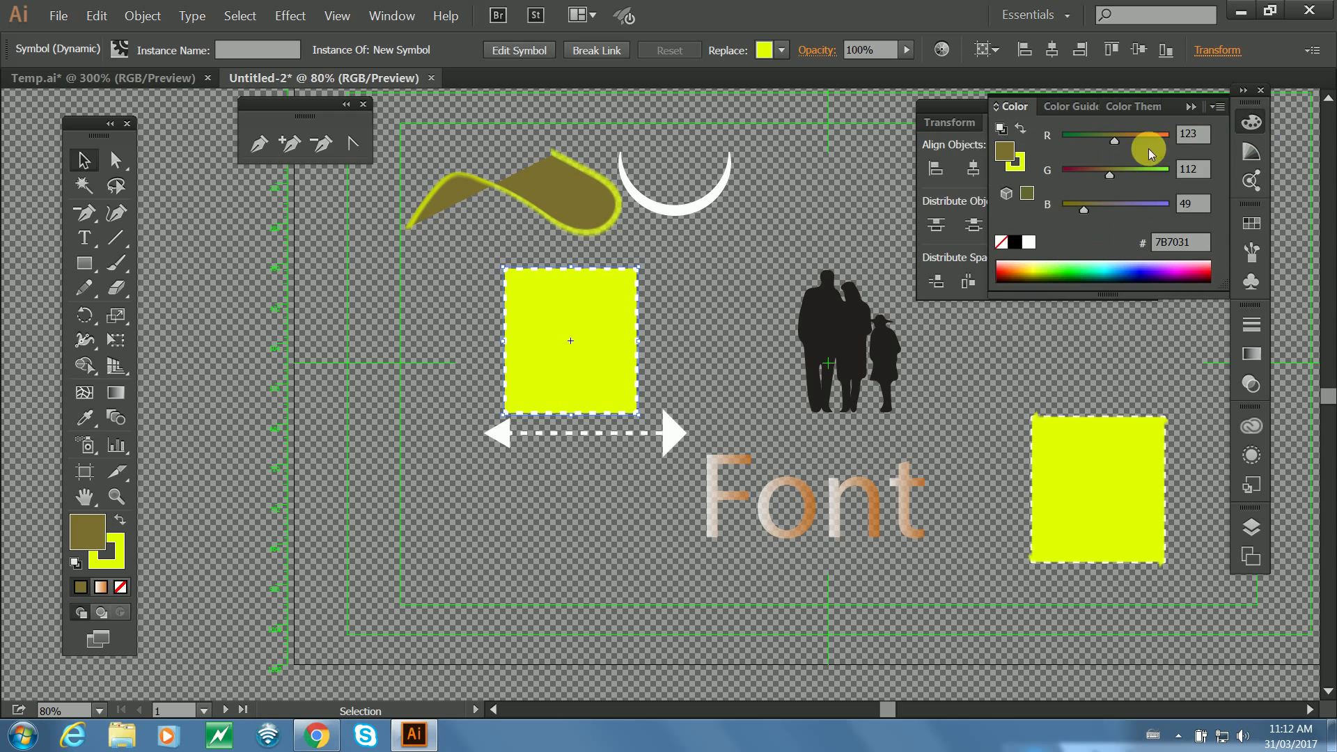
left_click(1184, 242)
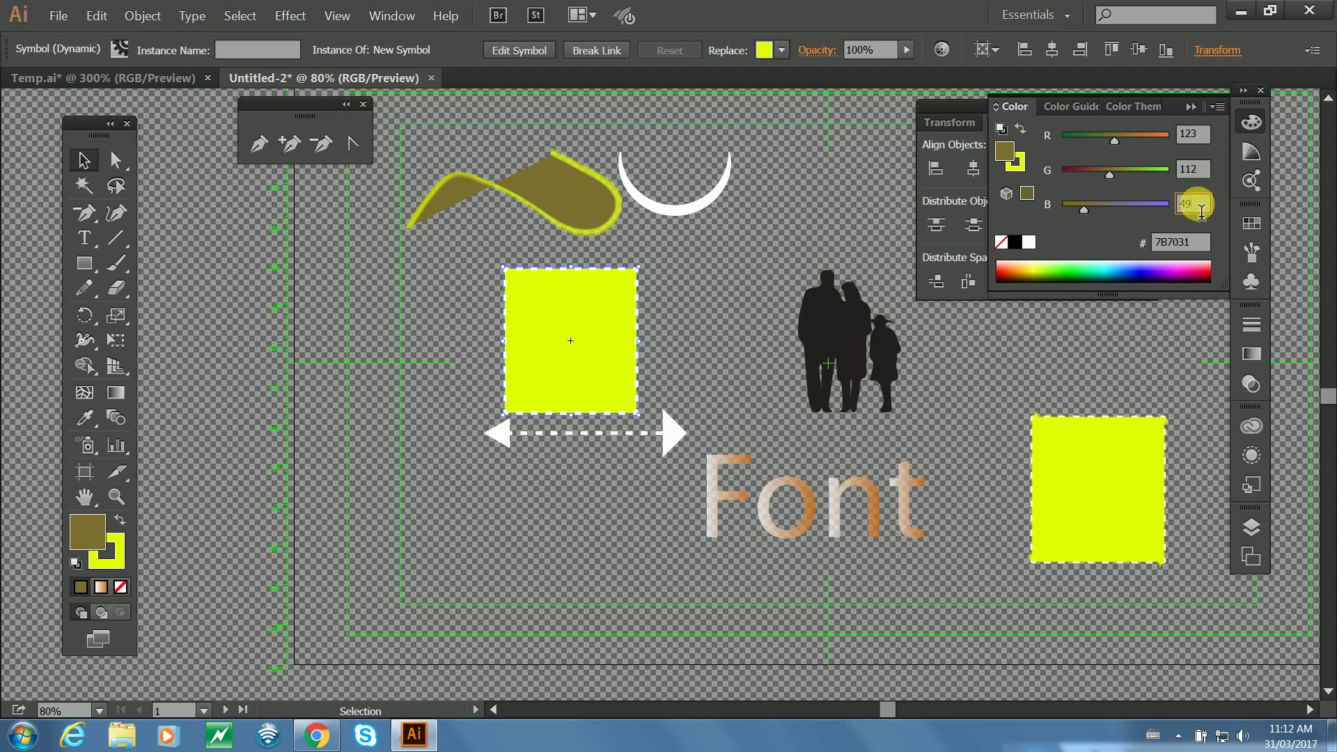
left_click_drag(1199, 244, 1169, 249)
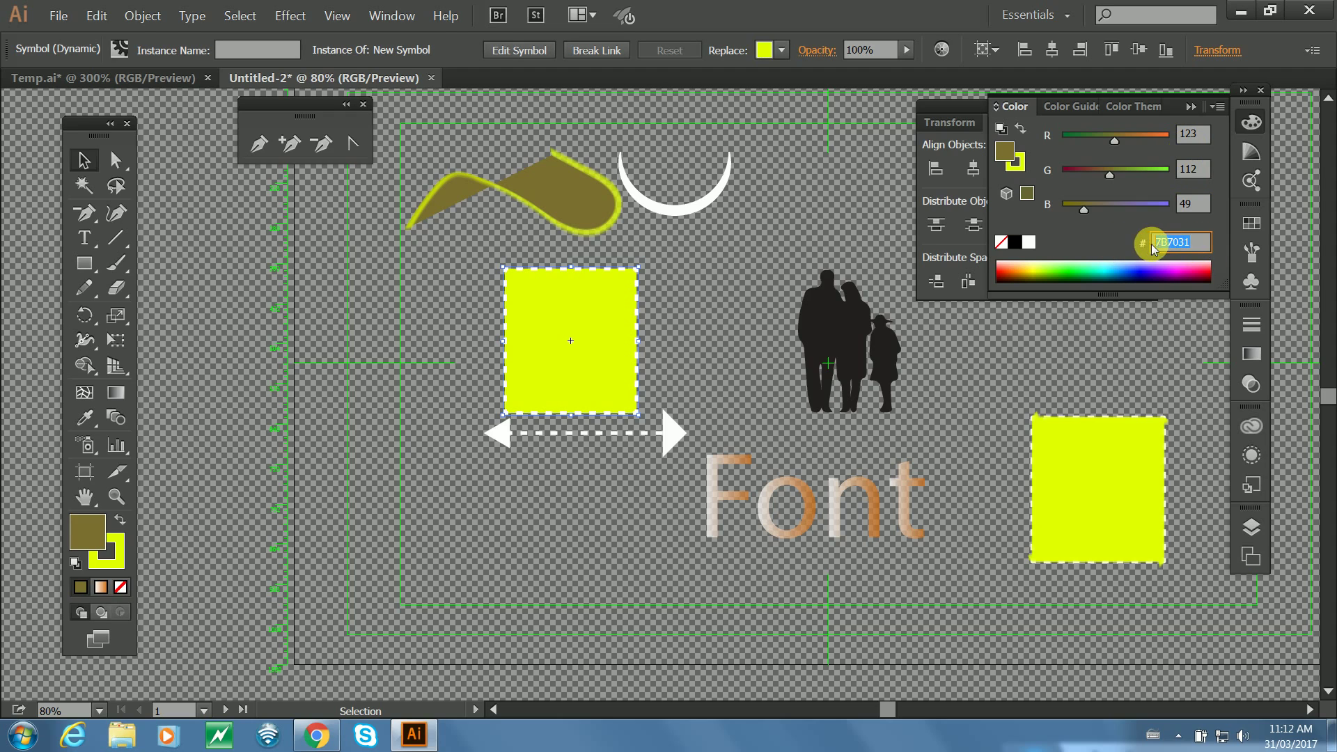
left_click(1254, 121)
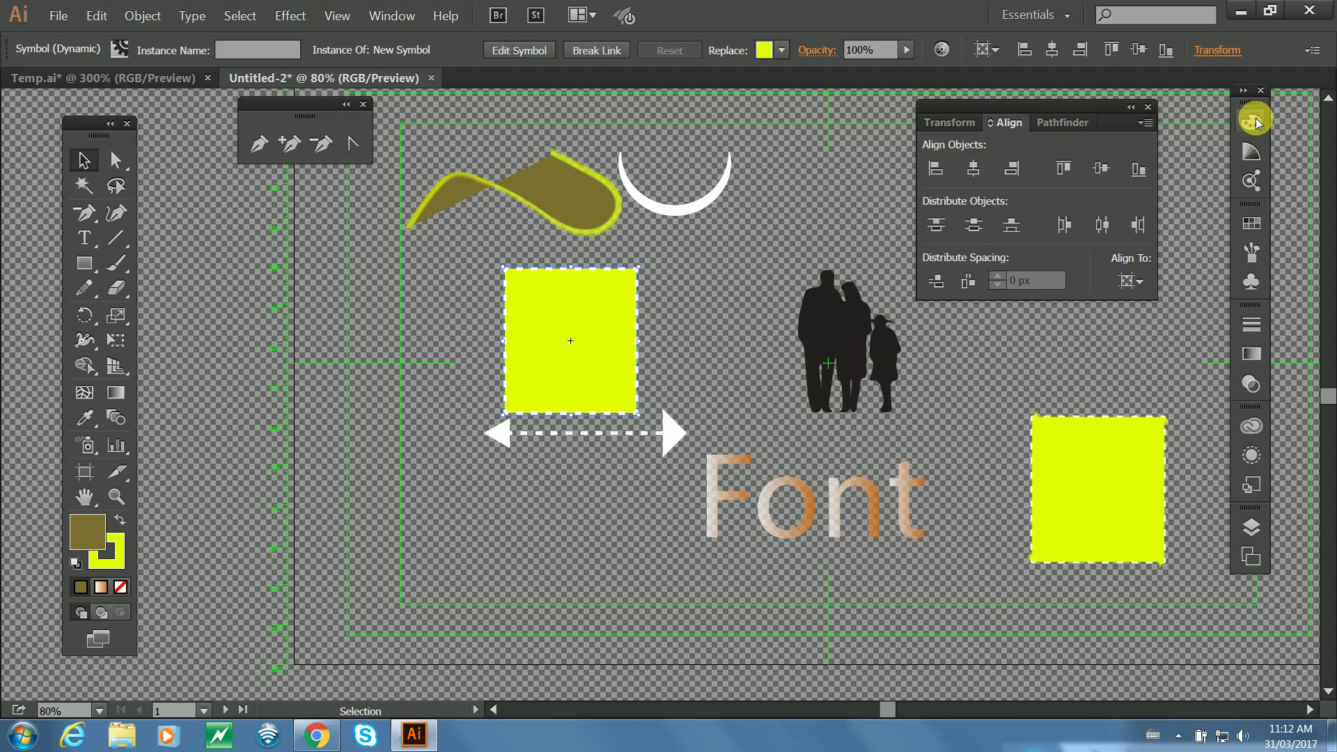
Duplicate Artboard 1 together with its artwork directly below the original using the Artboard tool, and return to the Selection tool.
left_click(86, 472)
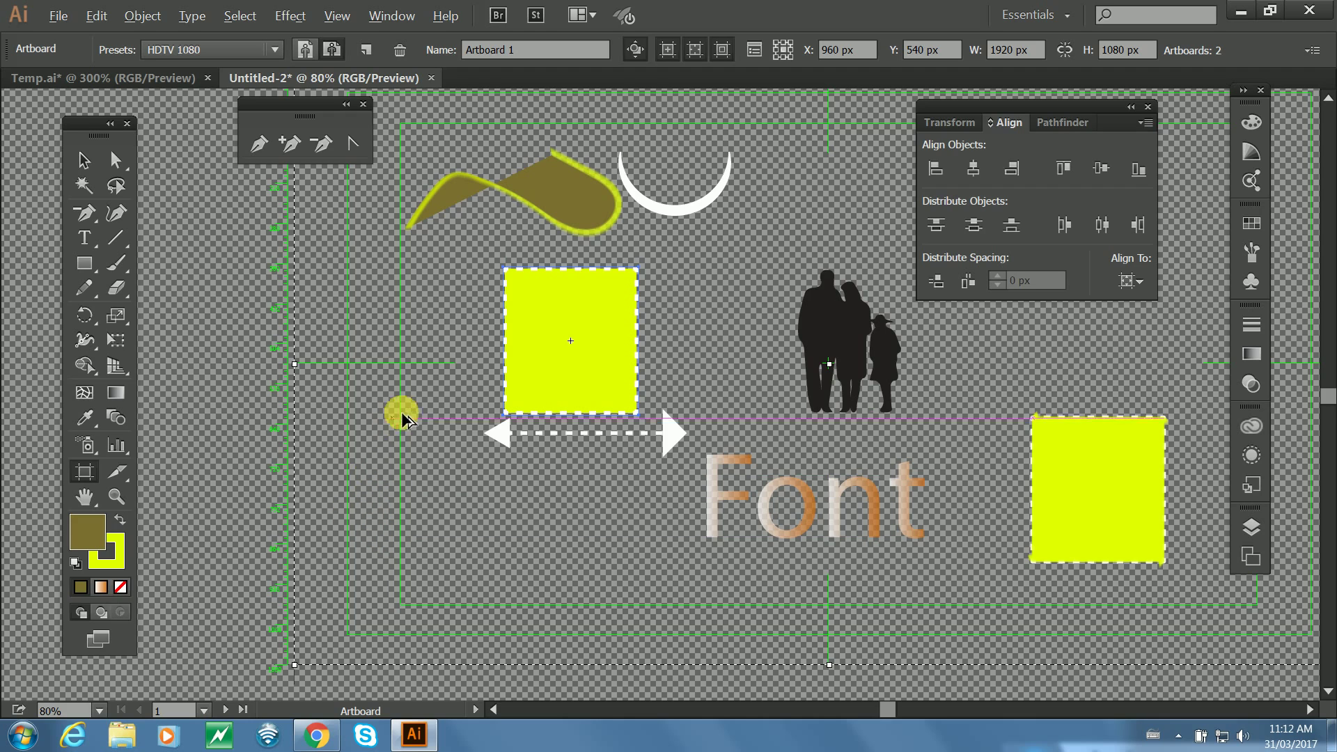
left_click_drag(426, 402, 421, 654)
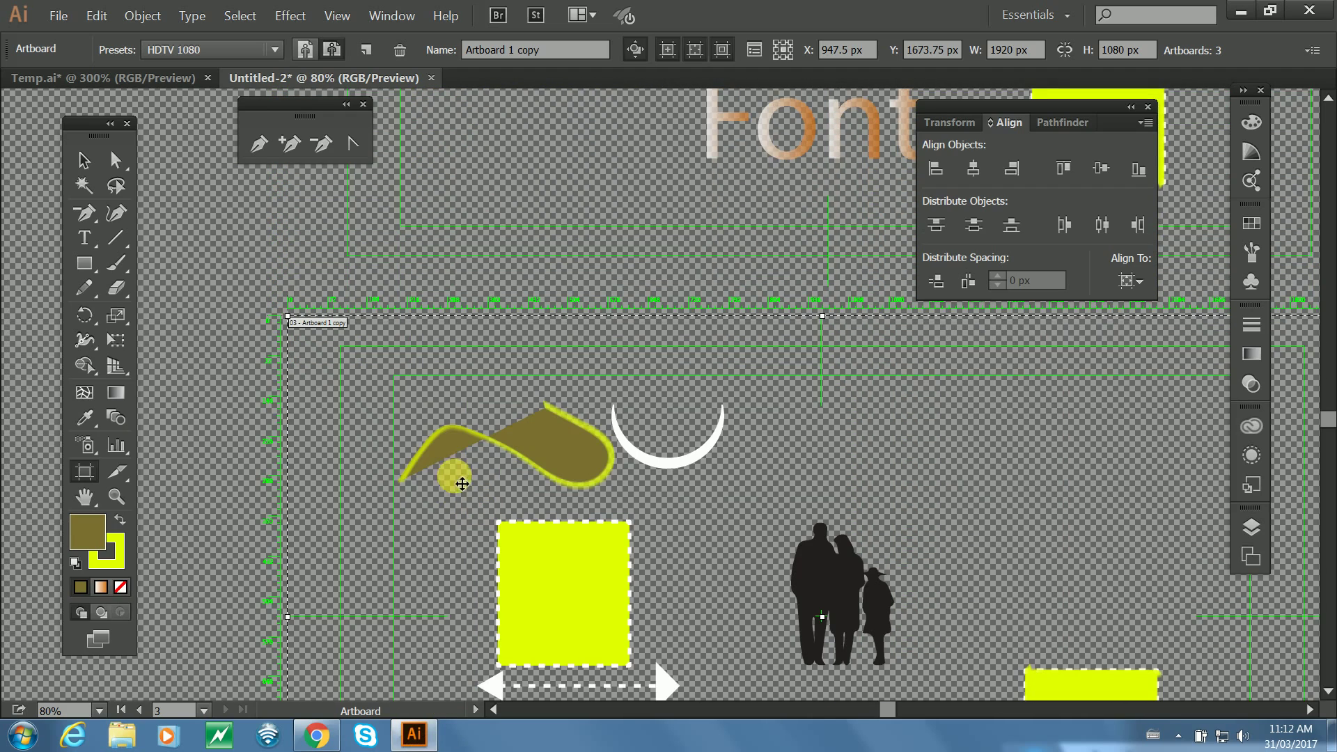
left_click_drag(330, 436, 266, 412)
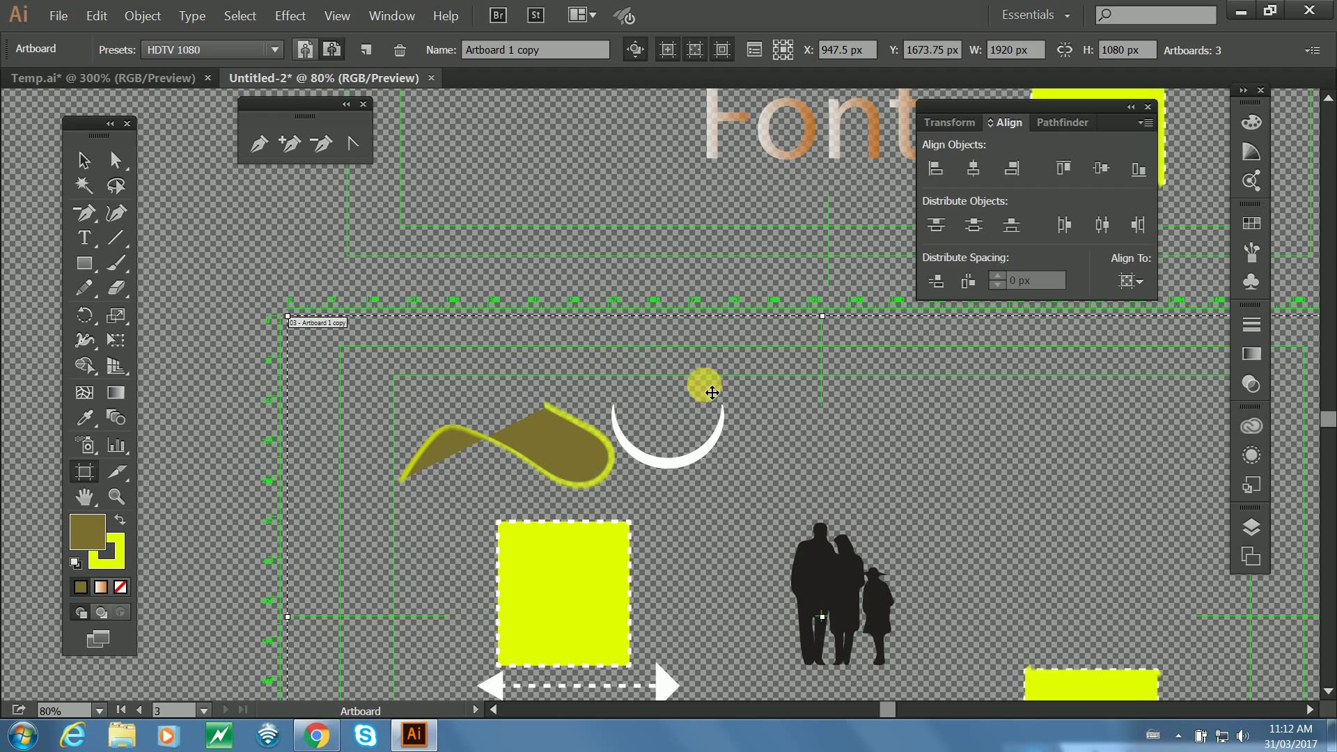
left_click(84, 161)
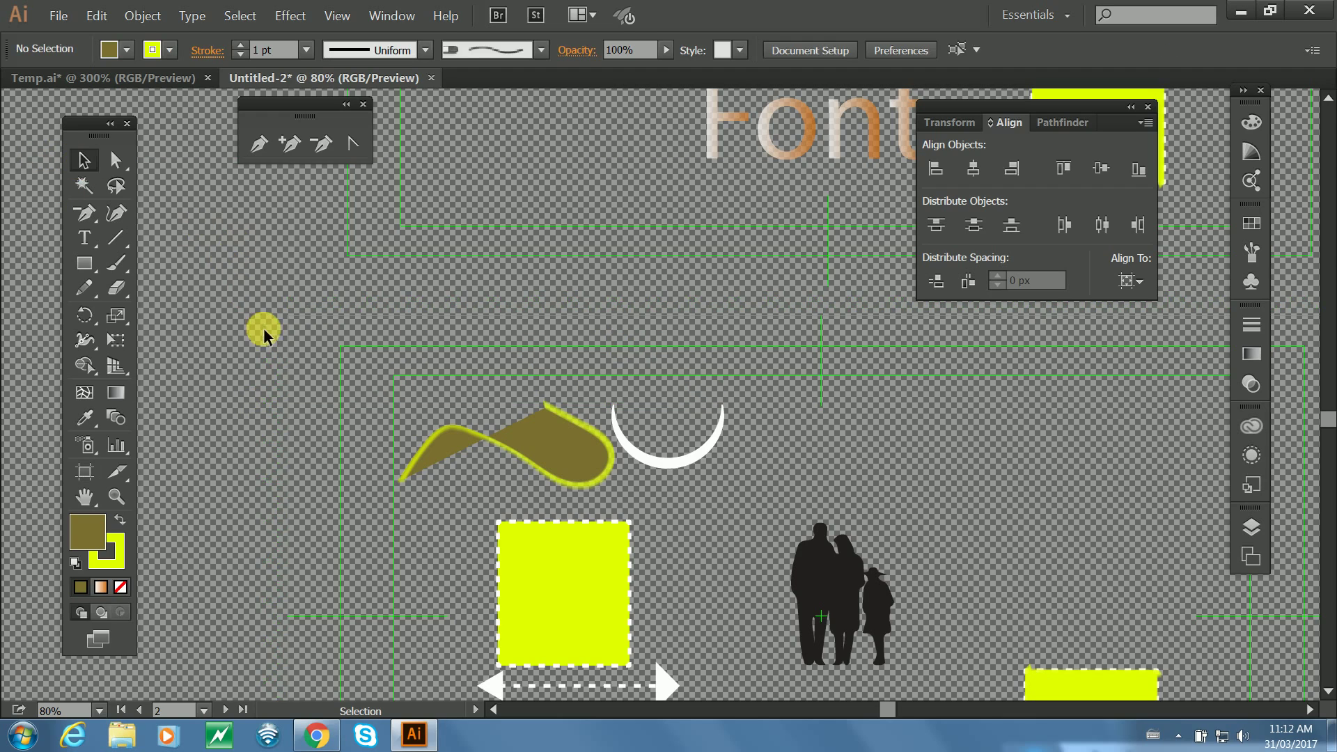
scroll(269, 320, "up", 5)
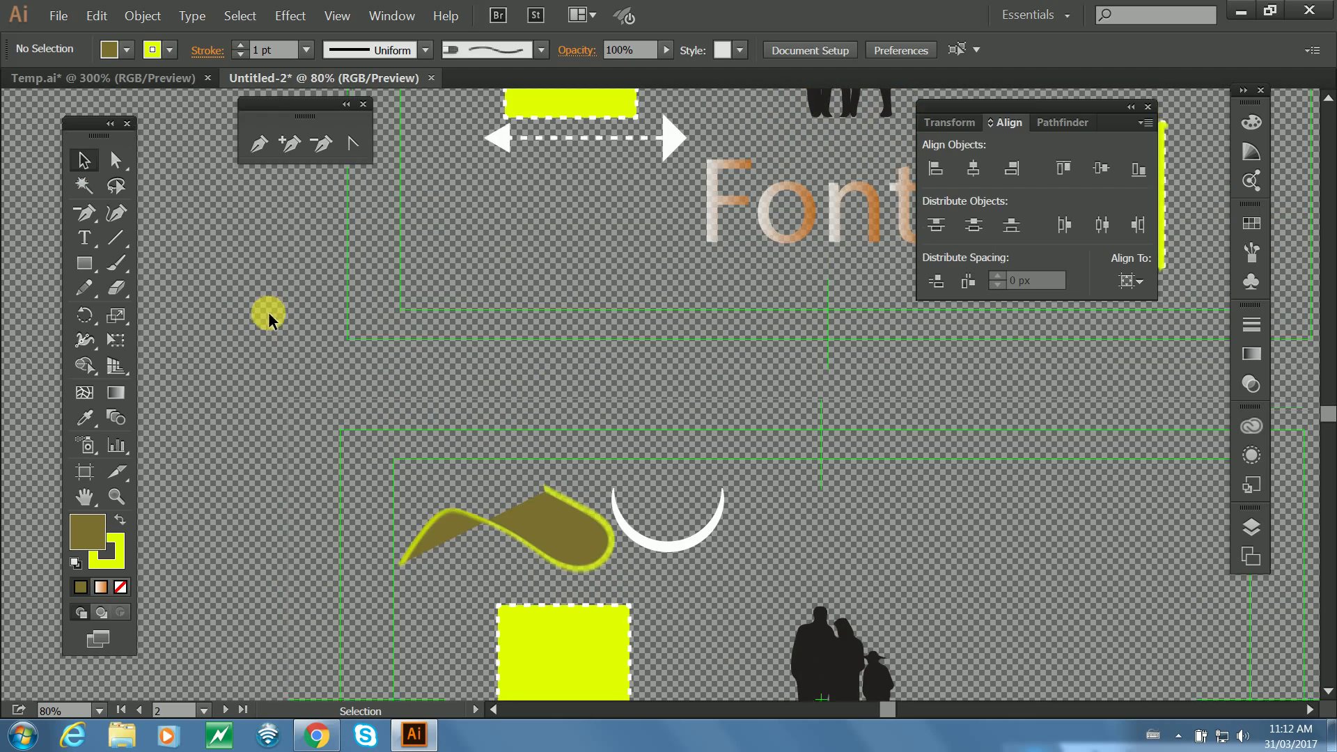
scroll(314, 338, "up", 4)
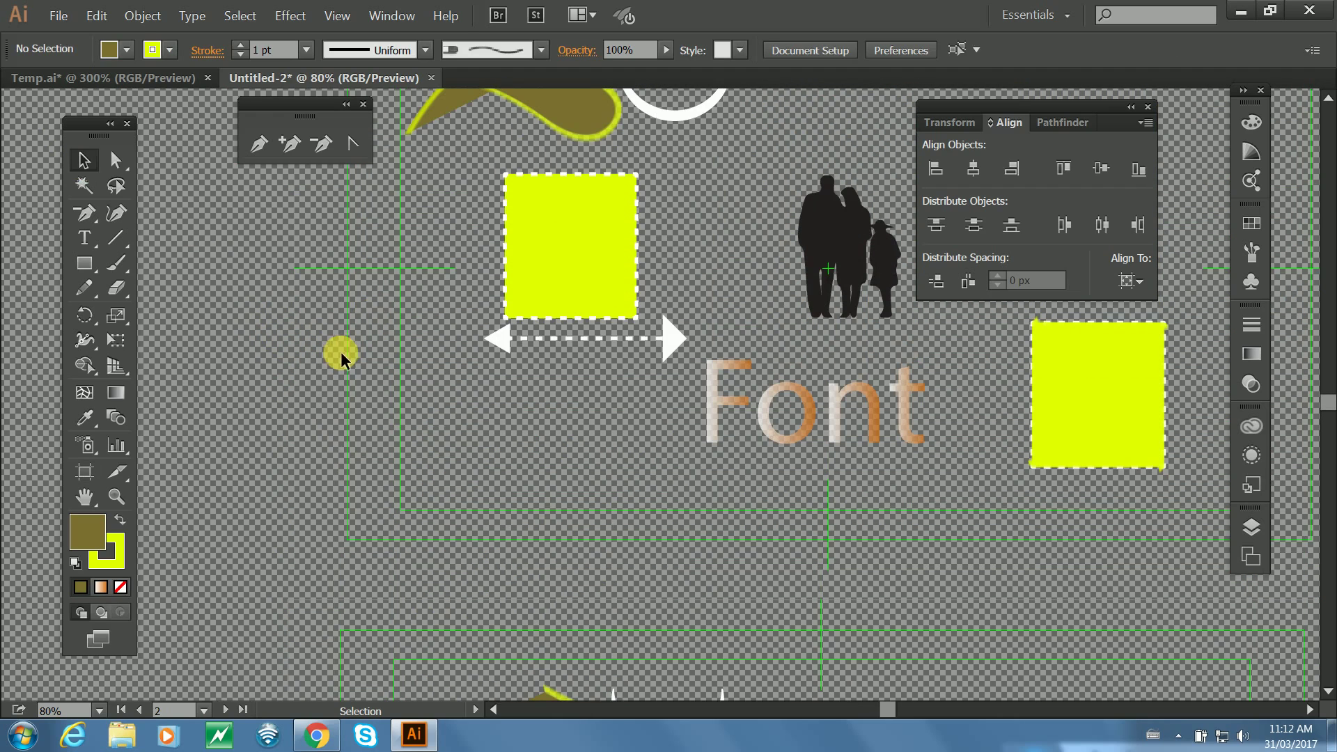
scroll(401, 317, "up", 3)
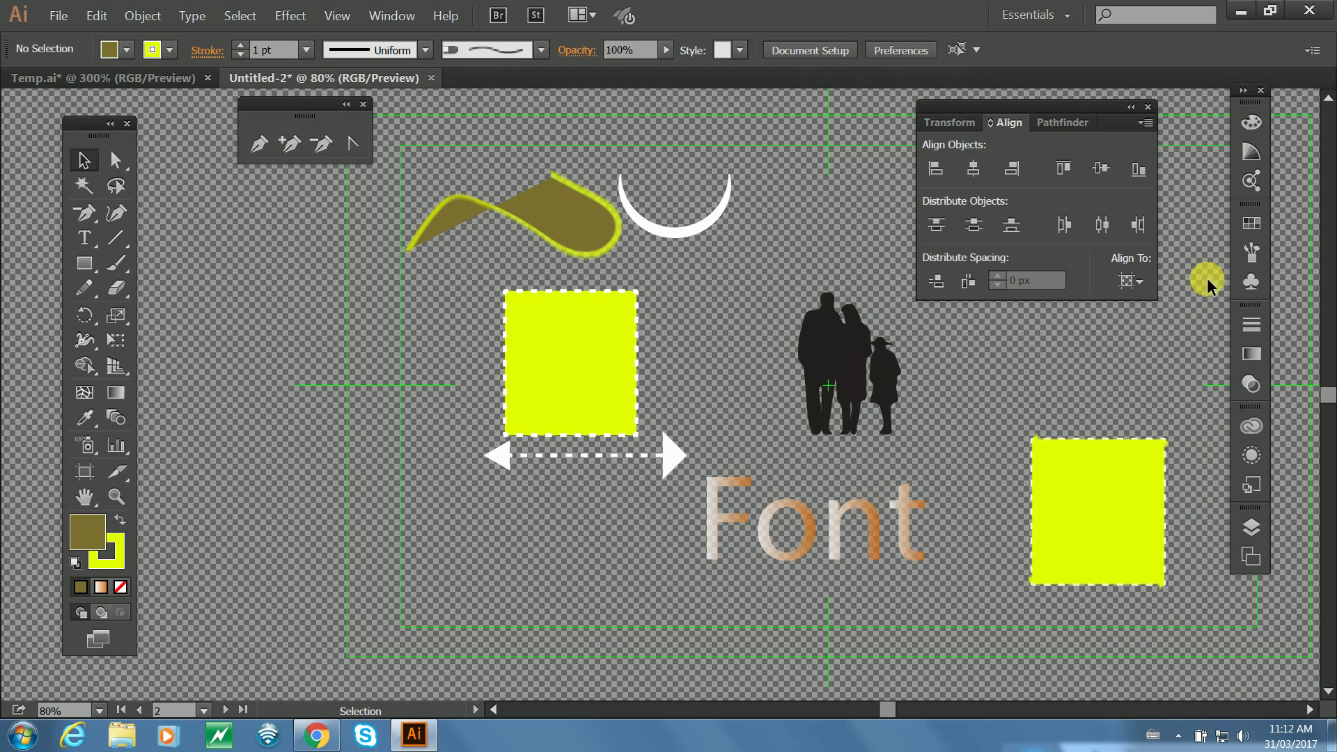
Minimize the Illustrator and browser windows to reveal the desktop.
left_click(1239, 10)
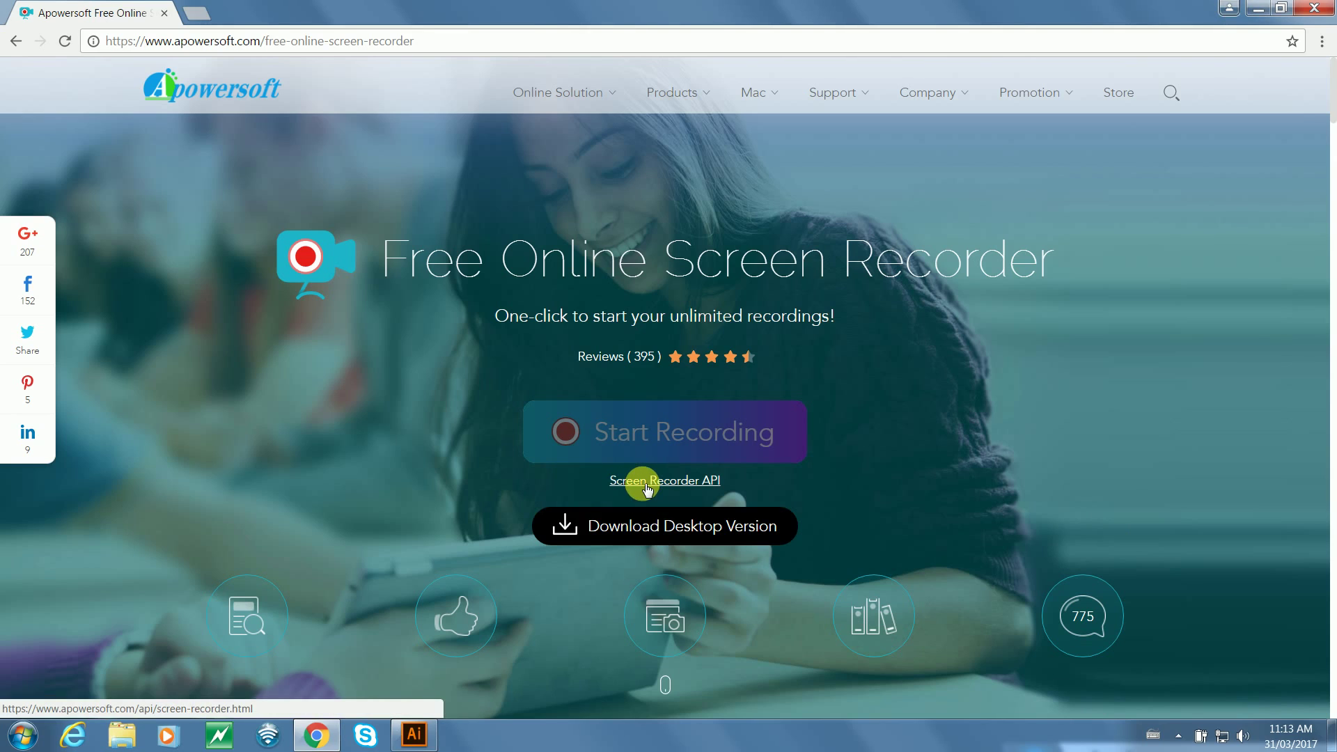
left_click(1260, 12)
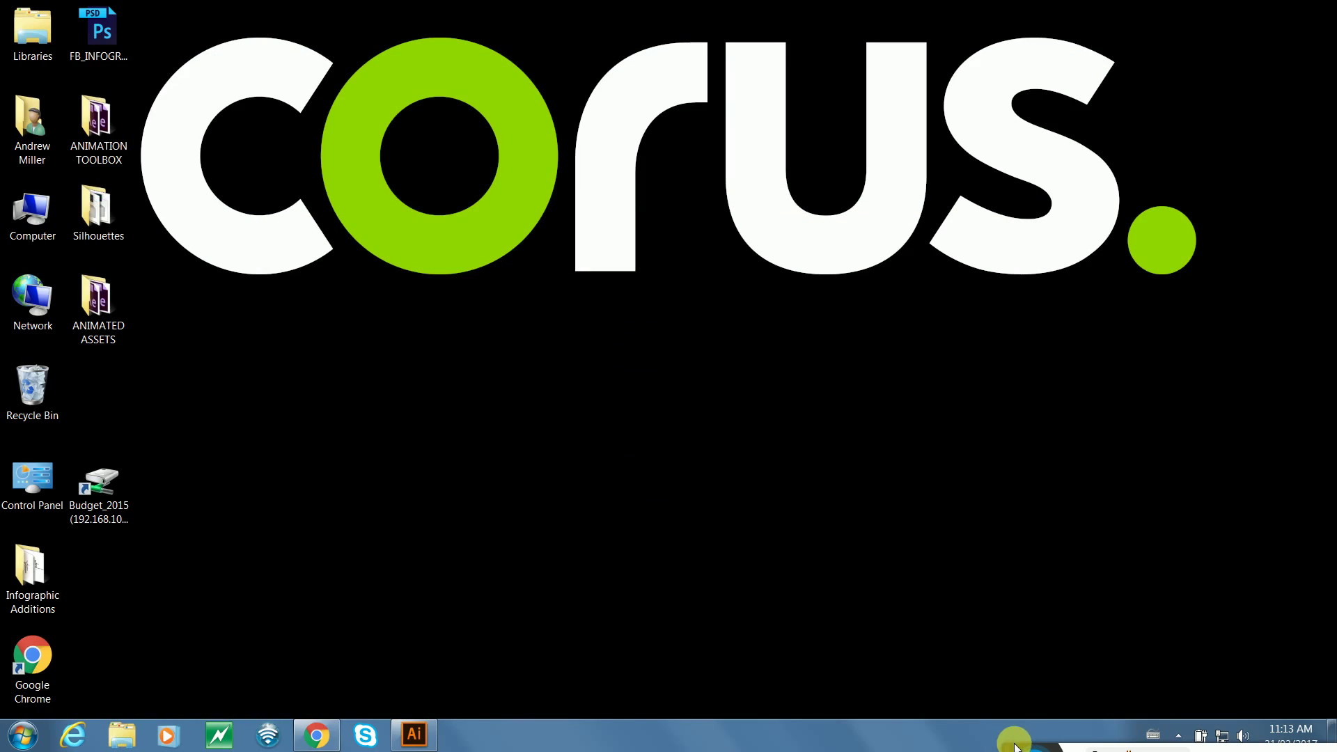